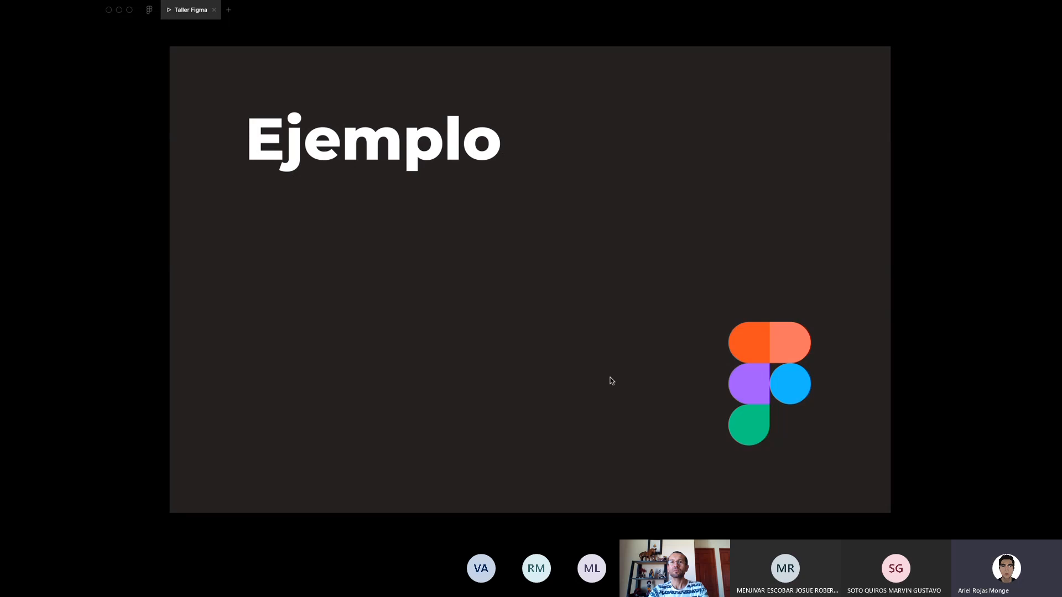
Play through the prototype by triggering the Figma logo on each slide up to the "Figma en 1, 2, 3" cover.
left_click(746, 349)
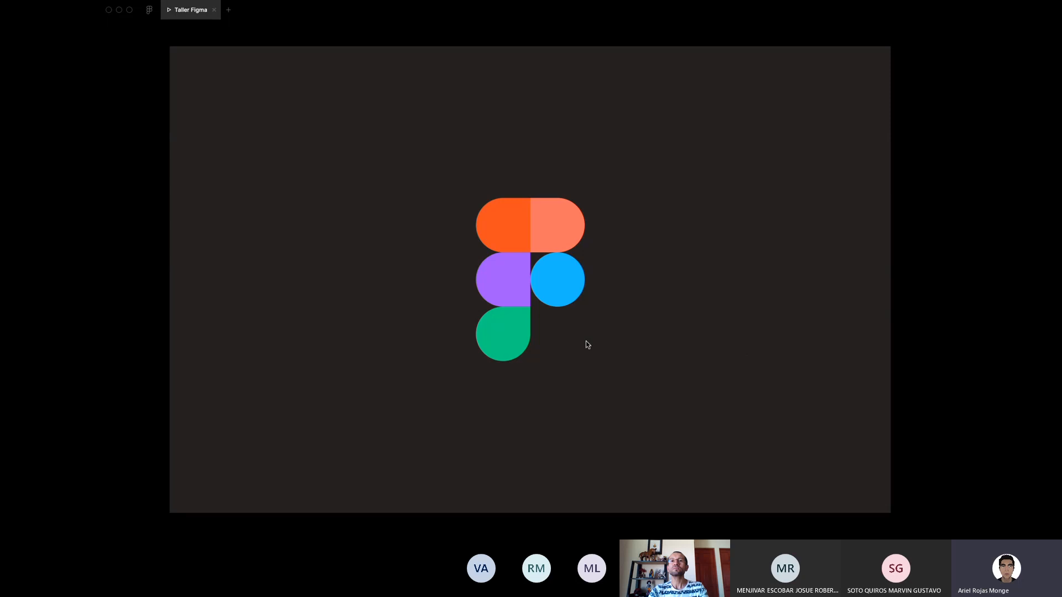
left_click(502, 268)
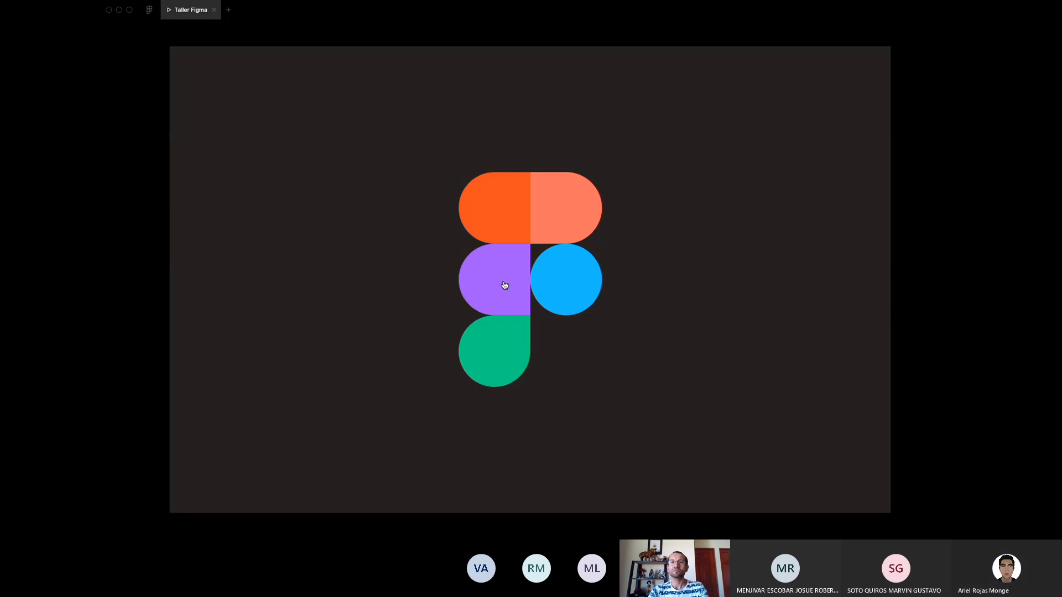
left_click(505, 285)
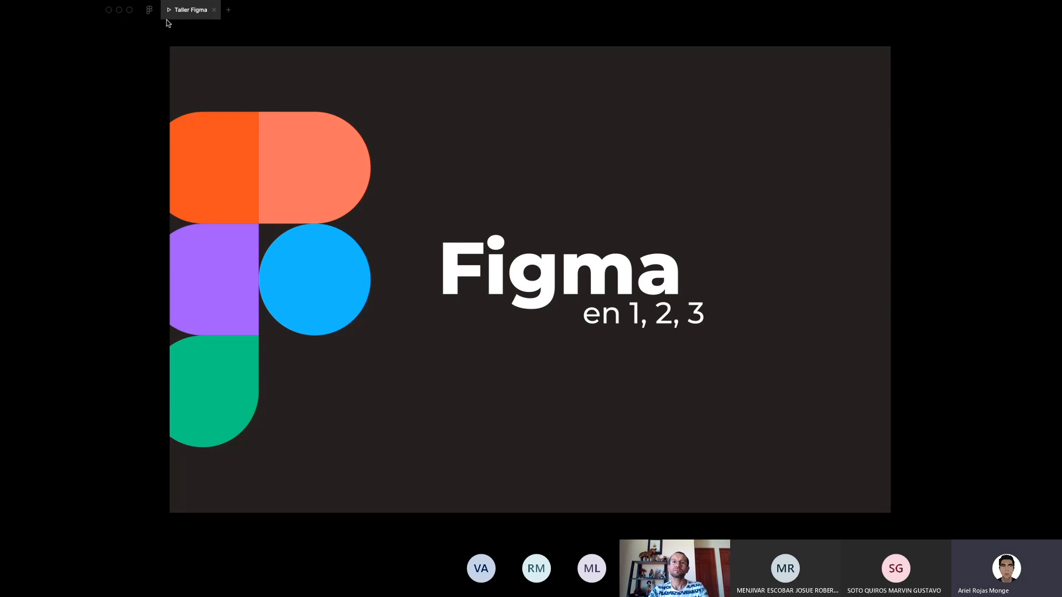
Open the Taller Figma design file from the recent files and close its prototype presentation.
left_click(148, 12)
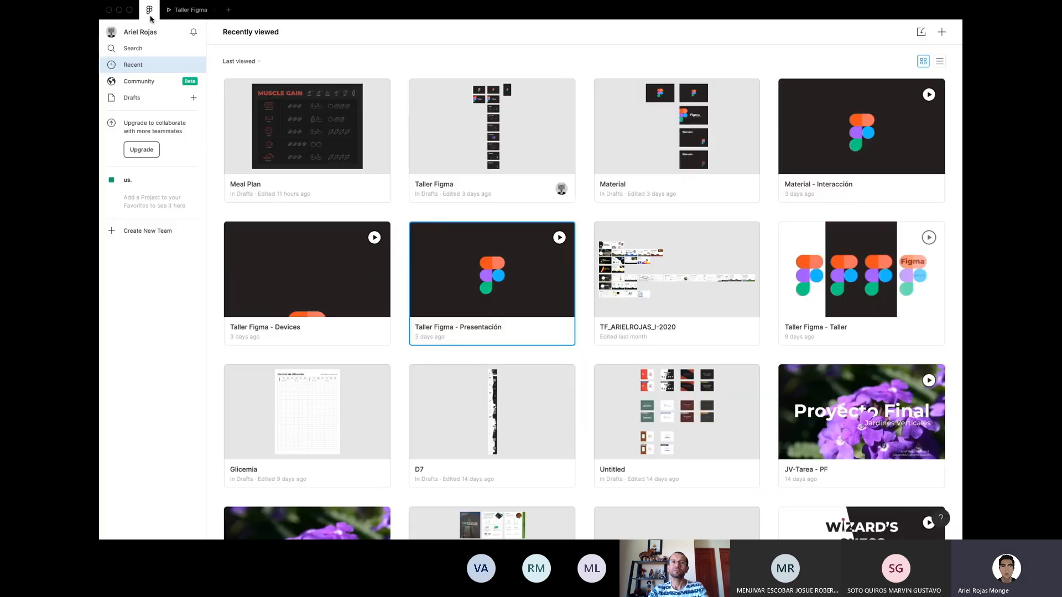
double_click(469, 153)
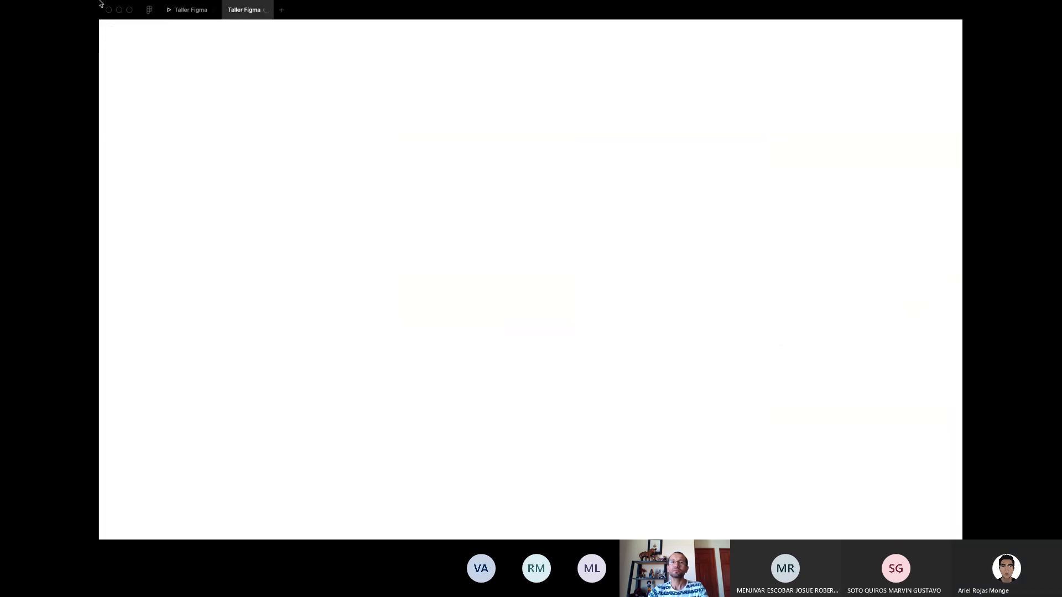
left_click(196, 10)
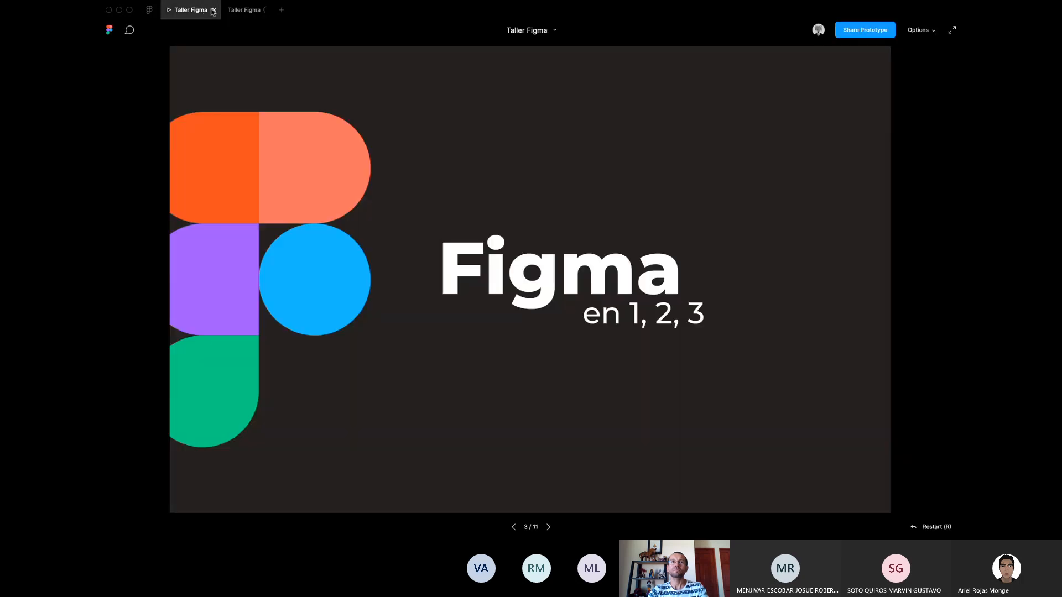
left_click(214, 10)
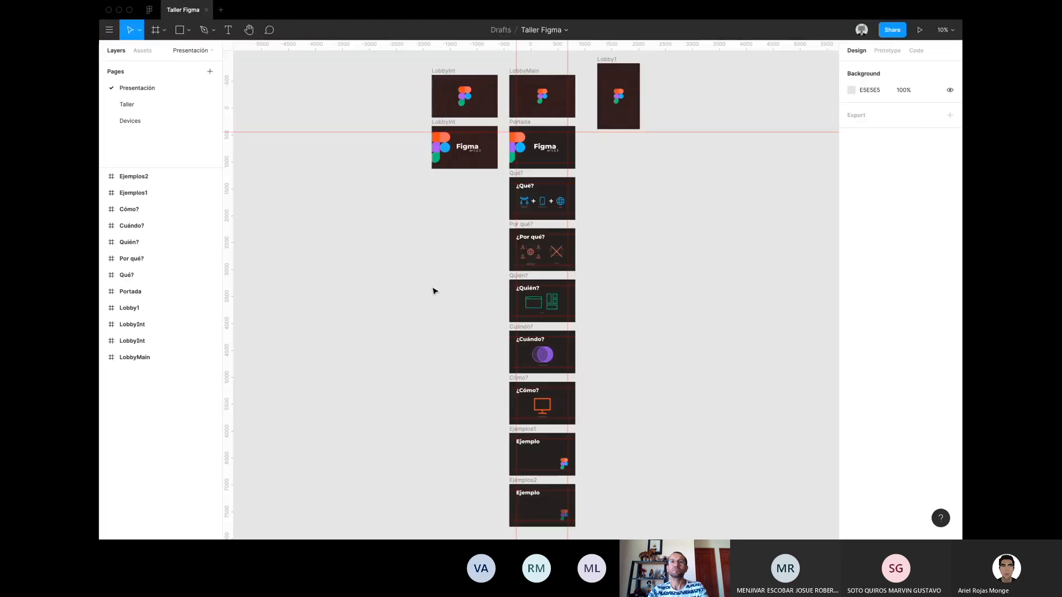
Select the Figma logo image in the LobbyMain frame to examine its design properties.
scroll(433, 291, "right", 2)
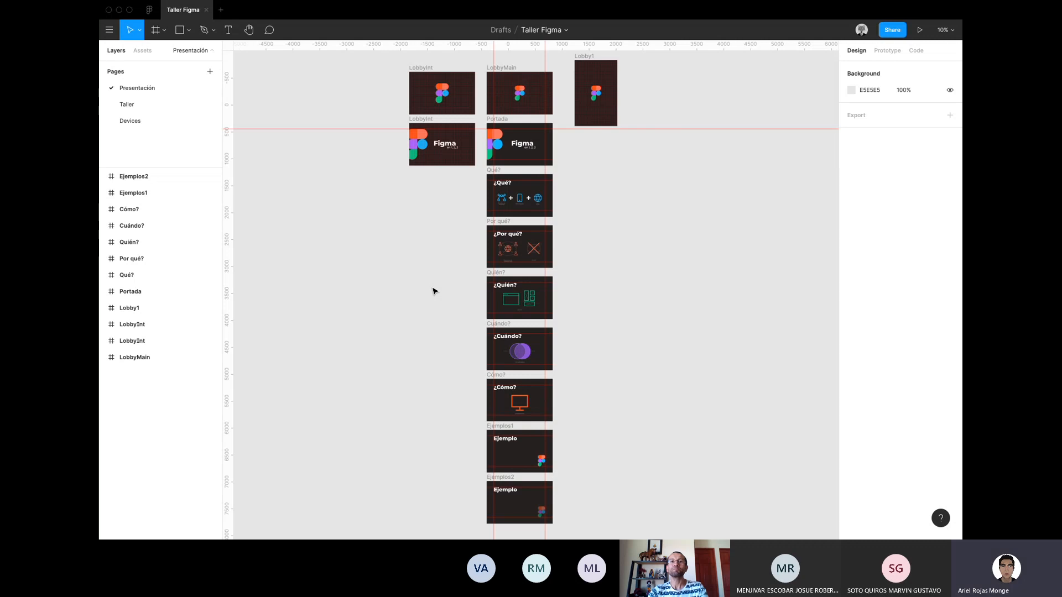
scroll(434, 292, "right", 7)
scroll(434, 291, "up", 5)
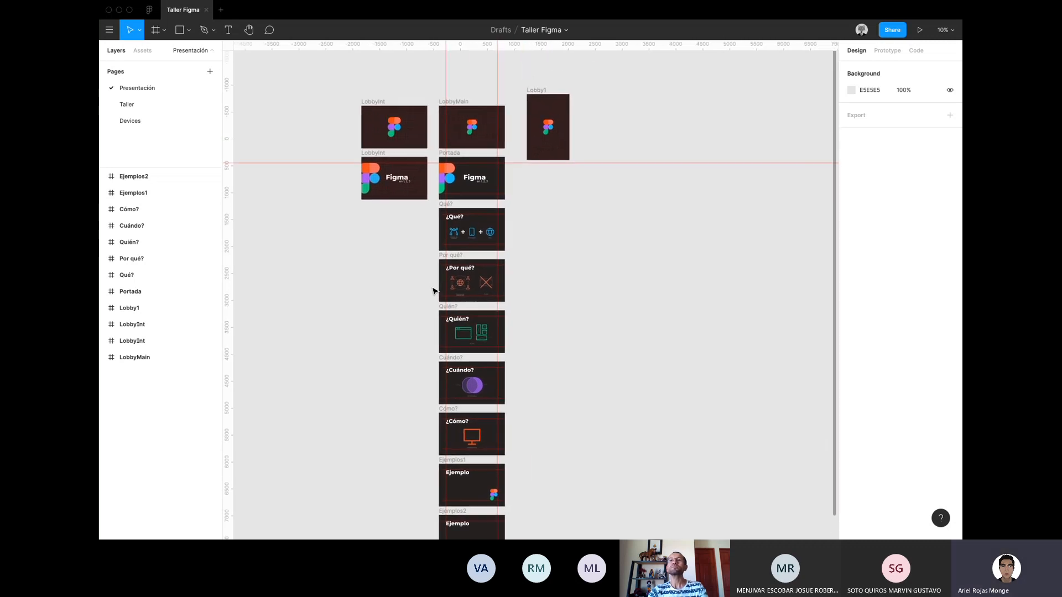
left_click(421, 171)
scroll(421, 175, "up", 10)
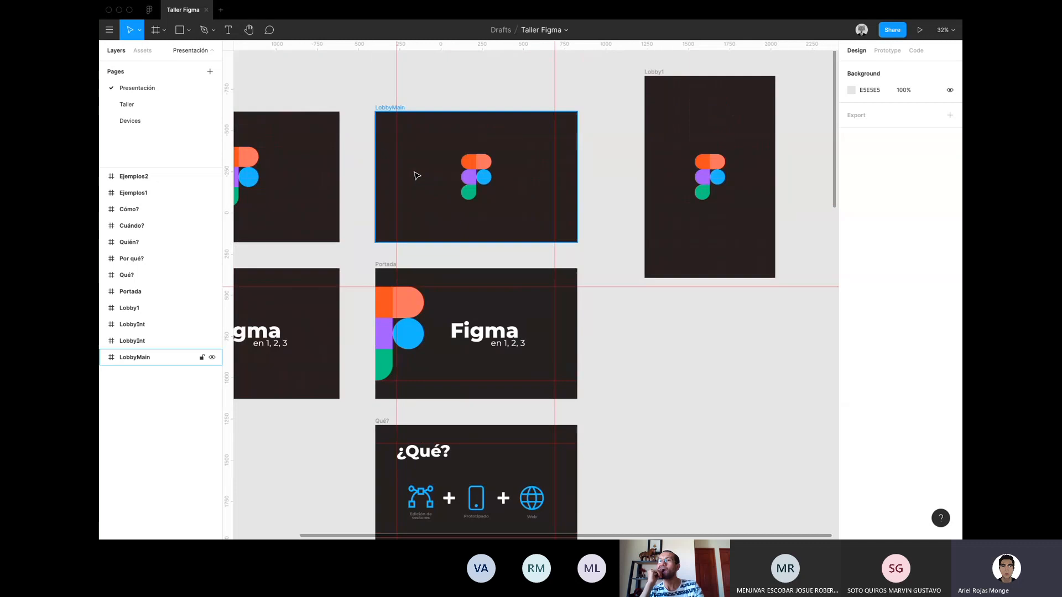
scroll(417, 176, "up", 2)
scroll(417, 176, "right", 1)
left_click(500, 213)
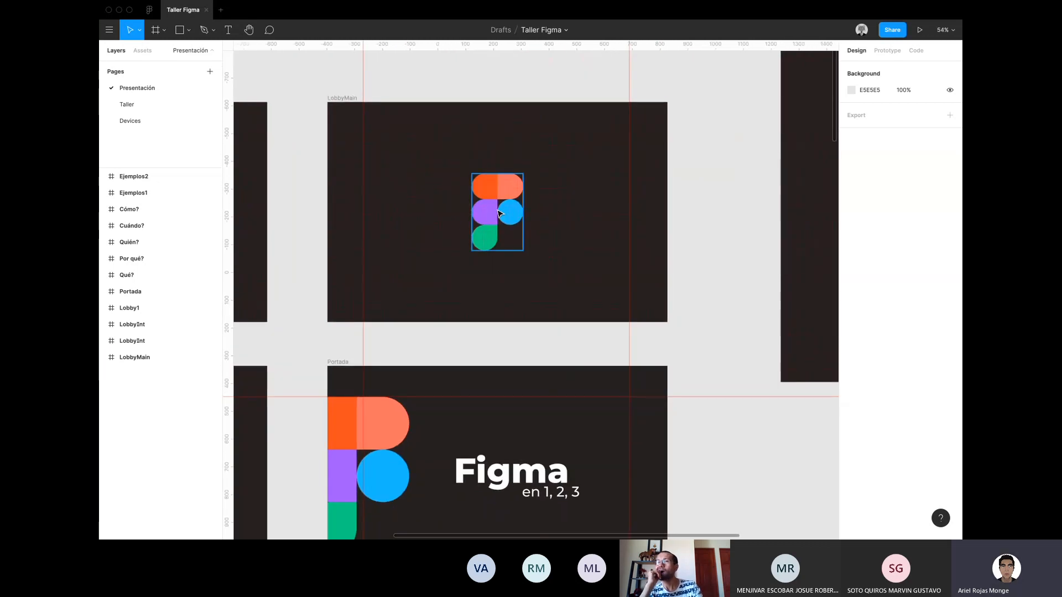
left_click(499, 213)
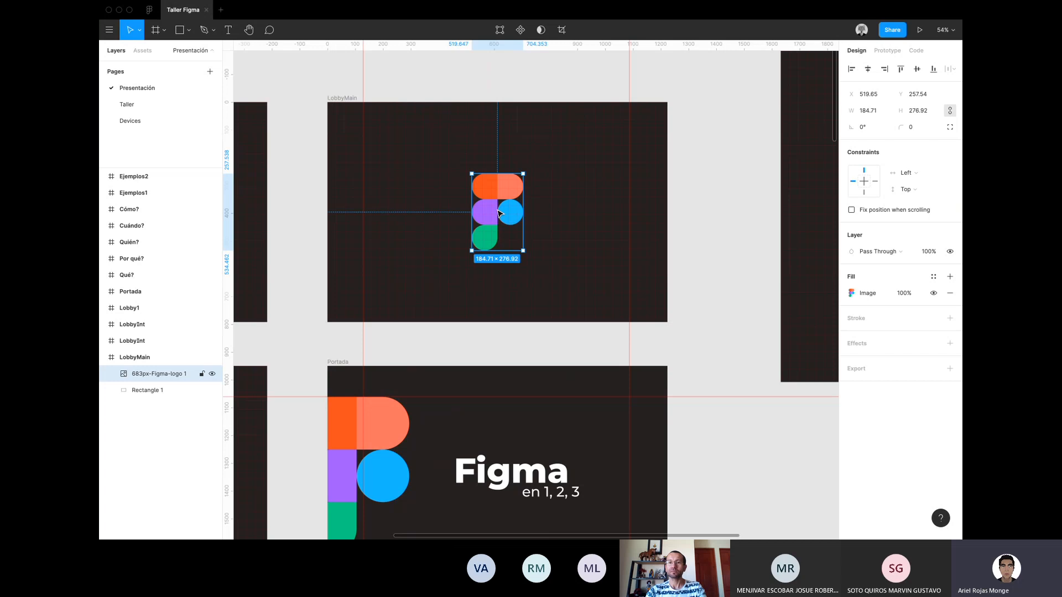
Compare the properties of the Figma logo in the Ejemplos1 frame with those of the logo in Ejemplos2.
scroll(498, 213, "down", 5, "ctrl")
scroll(499, 213, "down", 10)
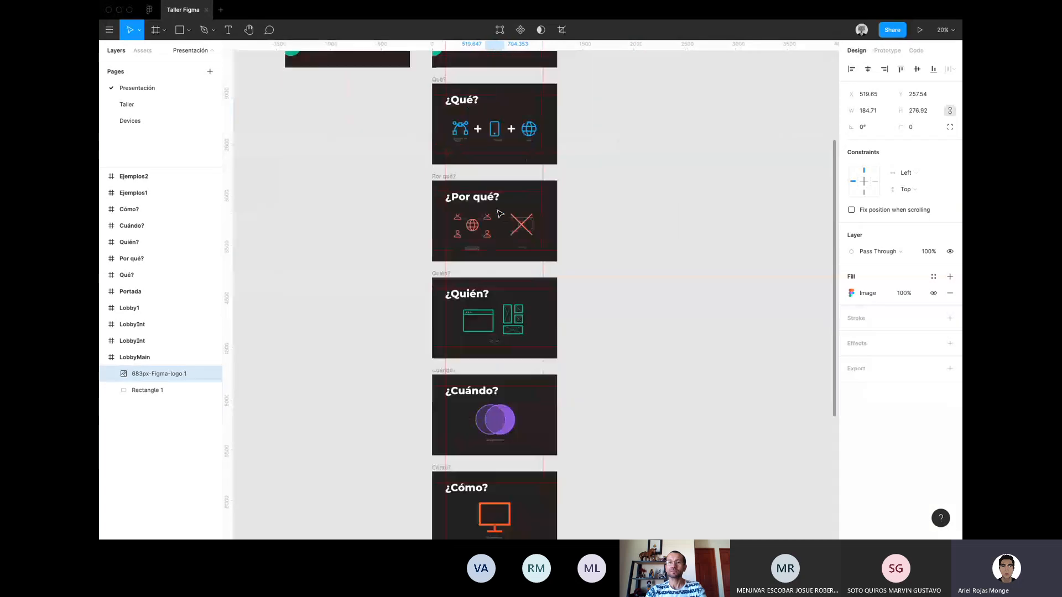
scroll(500, 213, "up", 4, "ctrl")
scroll(501, 214, "down", 8)
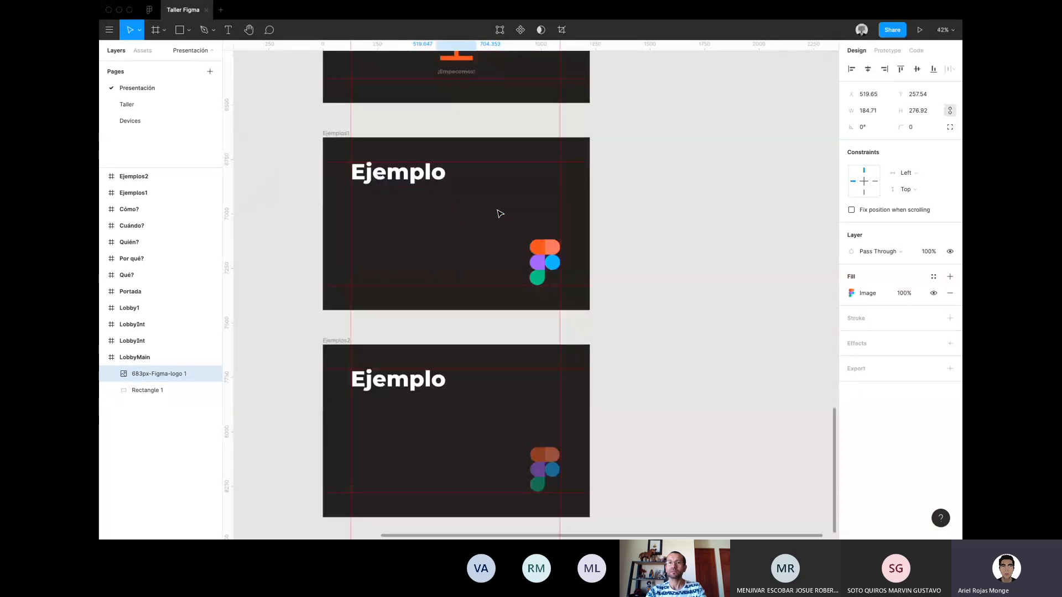
scroll(536, 264, "up", 5, "ctrl")
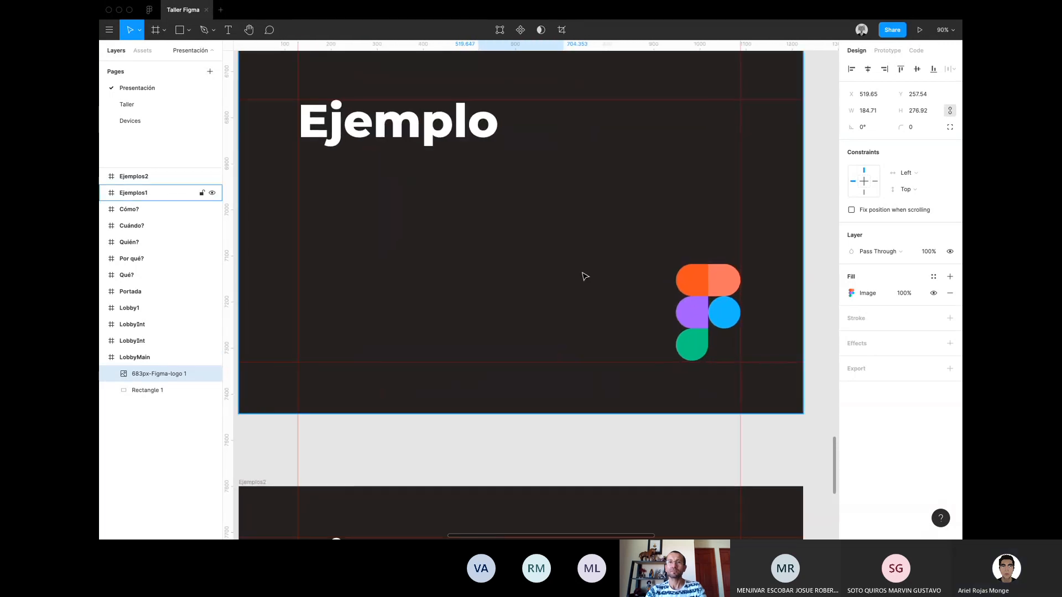
scroll(688, 323, "left", 2)
left_click(694, 325)
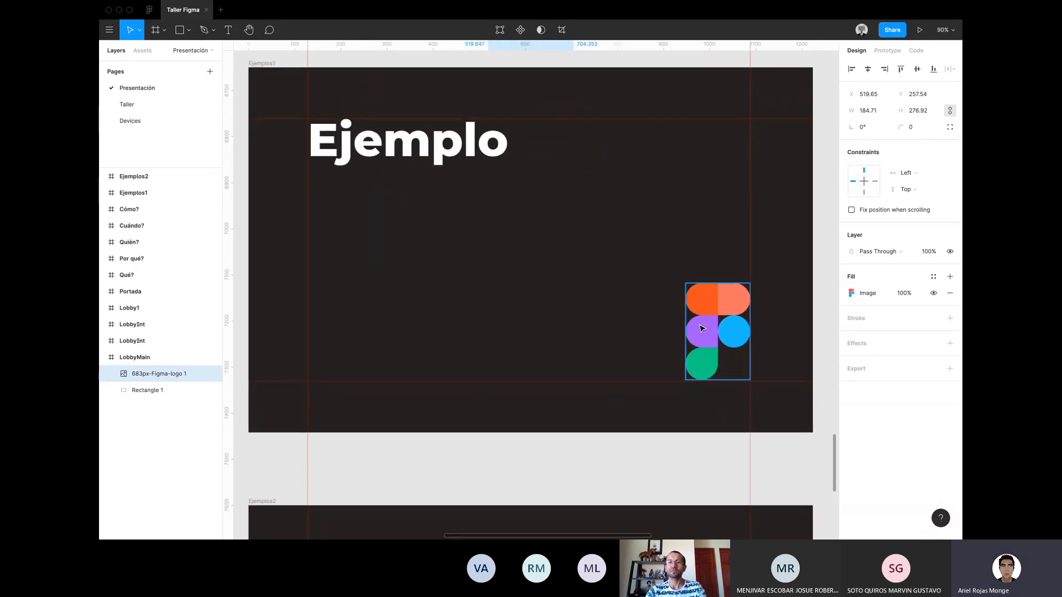
scroll(702, 328, "down", 7)
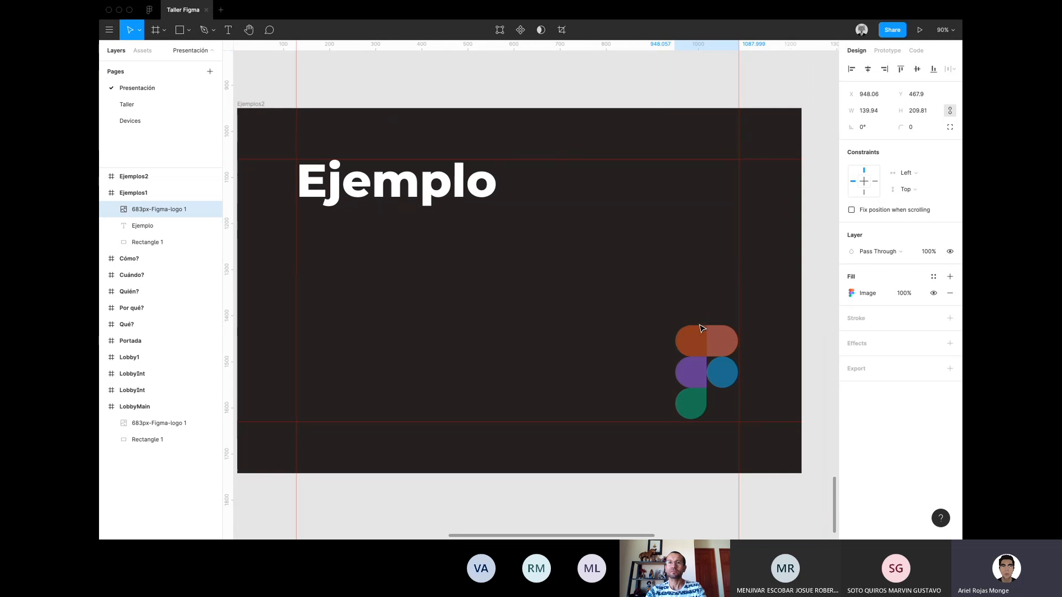
left_click(702, 379)
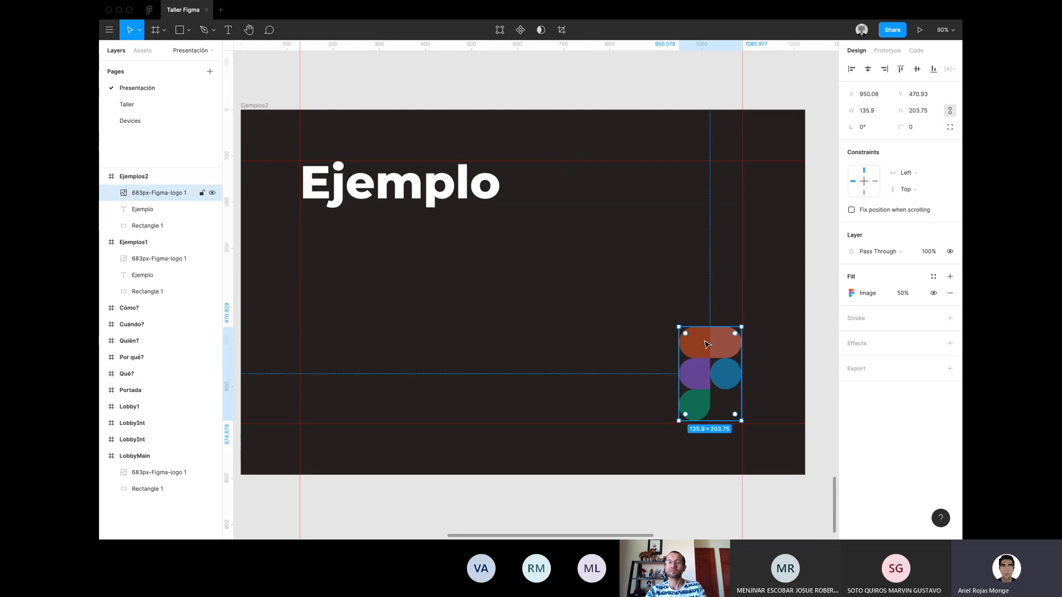
scroll(708, 343, "down", 10)
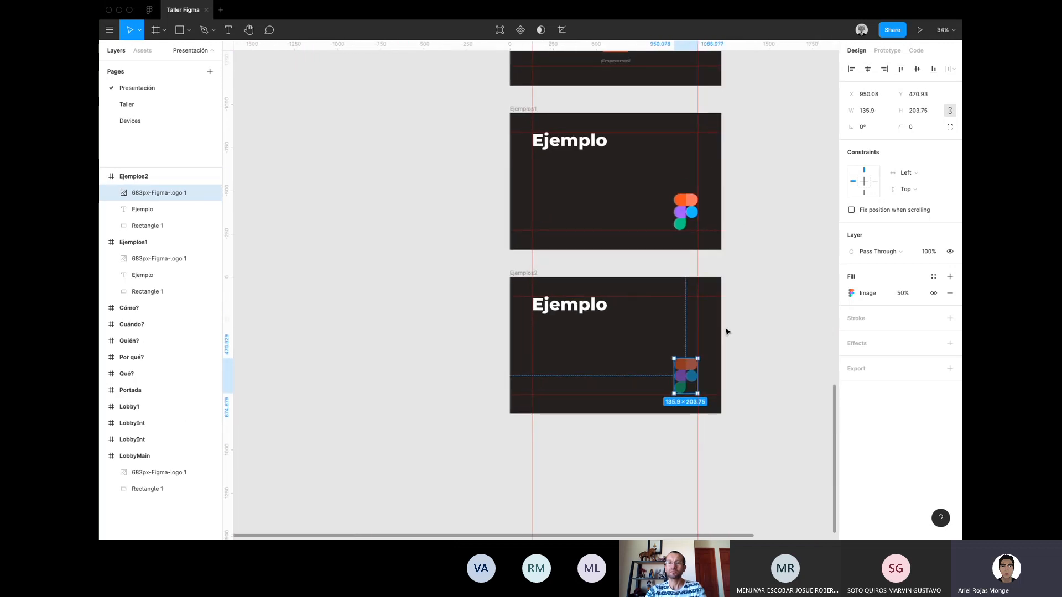
Clear the selection and look over the slides, the LobbyMain frame and the overall frame layout of the page.
left_click(727, 331)
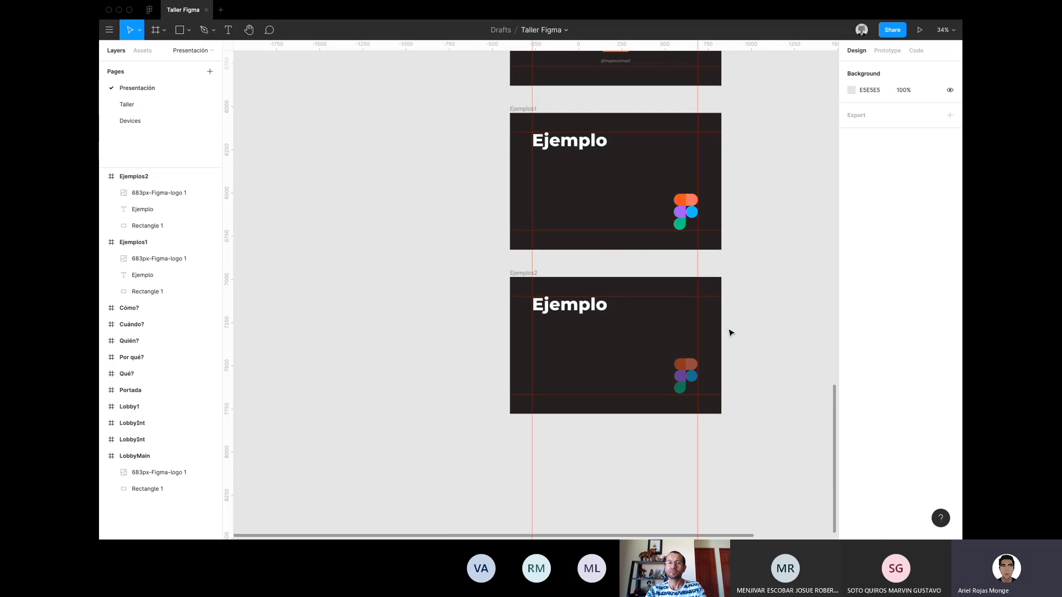
scroll(730, 332, "up", 20)
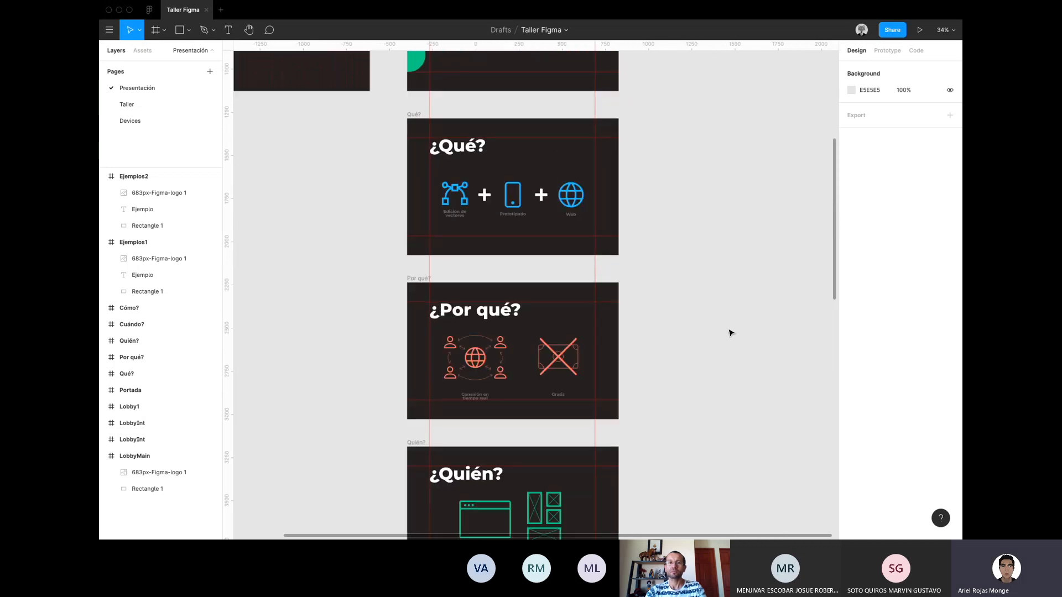
scroll(730, 332, "right", 3)
scroll(620, 290, "up", 5)
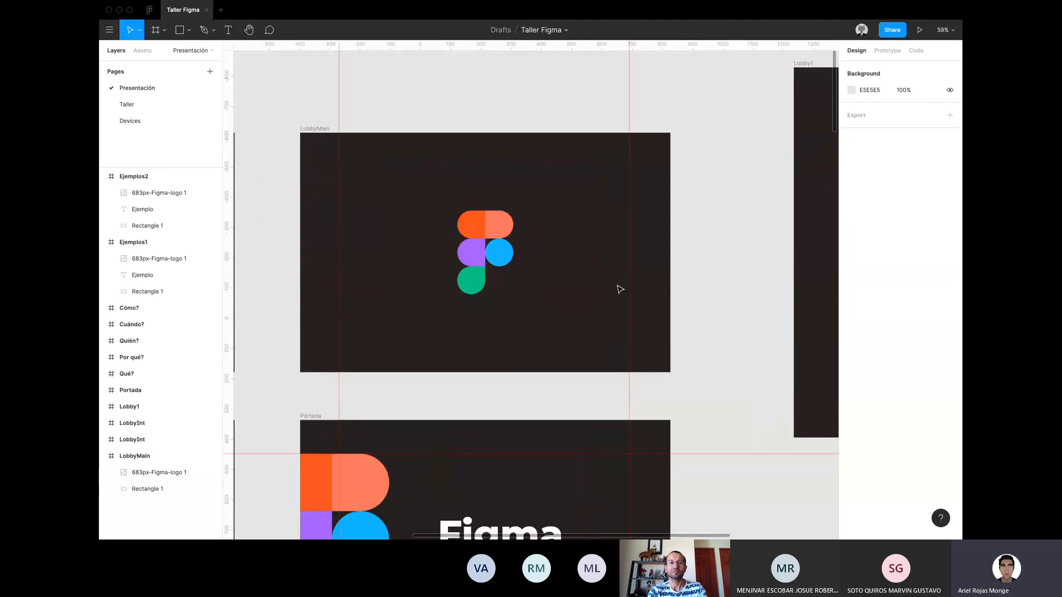
scroll(620, 289, "left", 3)
scroll(620, 289, "down", 1)
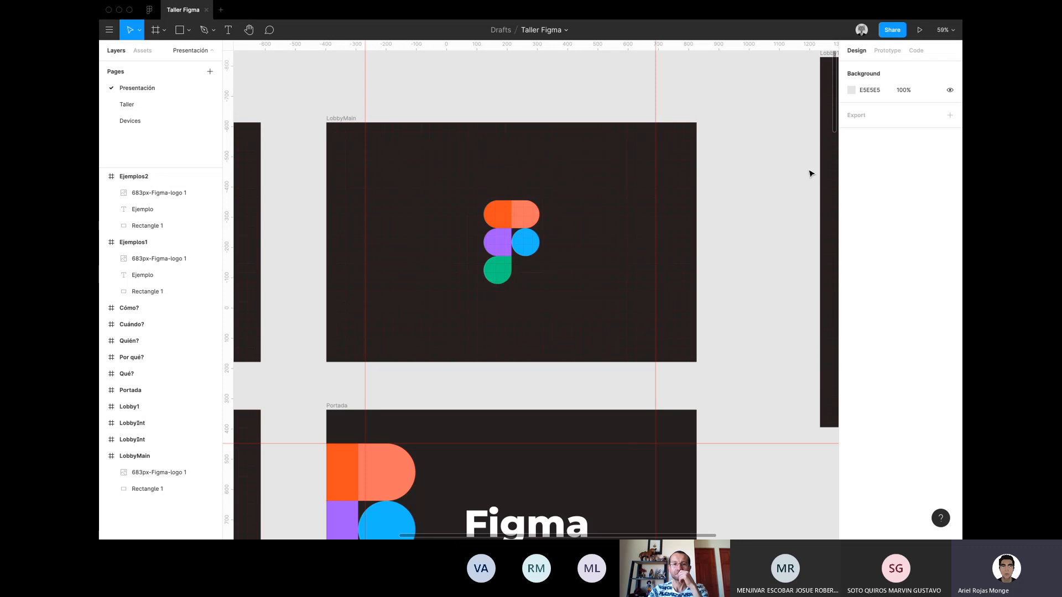
scroll(761, 191, "down", 10)
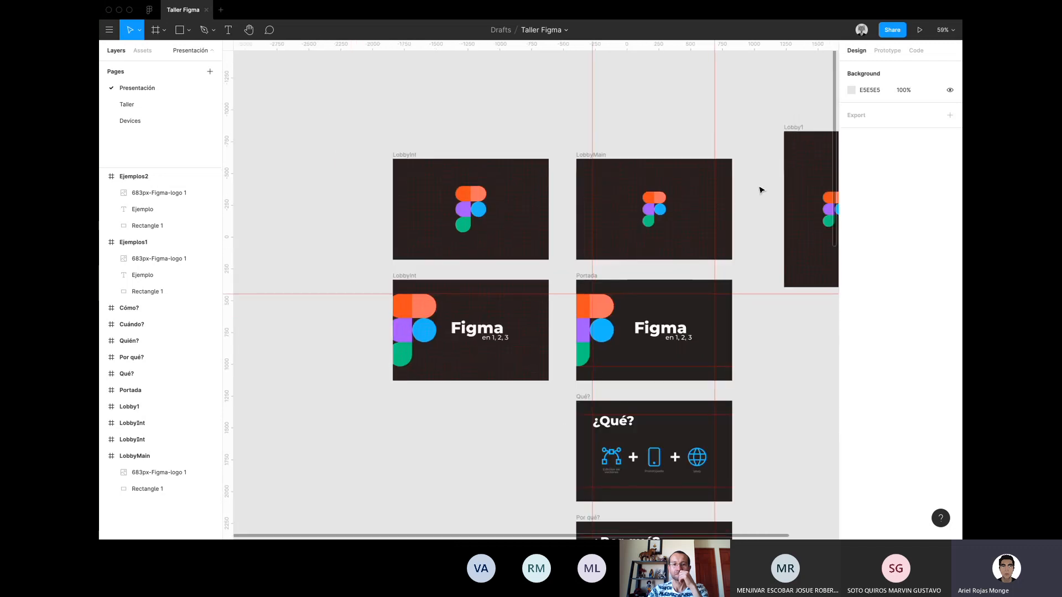
scroll(775, 186, "right", 2)
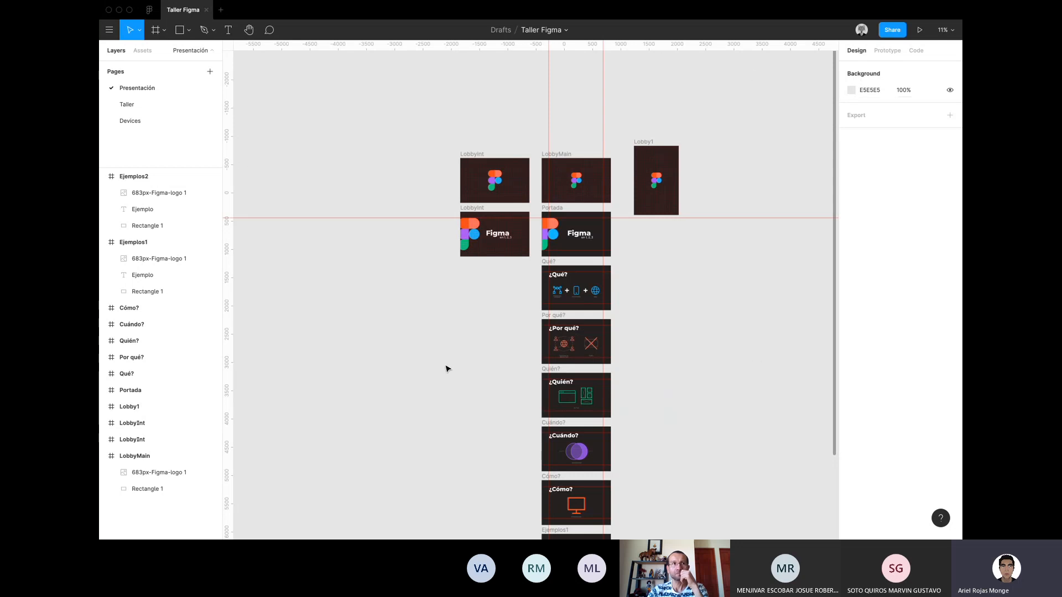
Try red C60000 and black 000000 as the page's background colour.
left_click(852, 90)
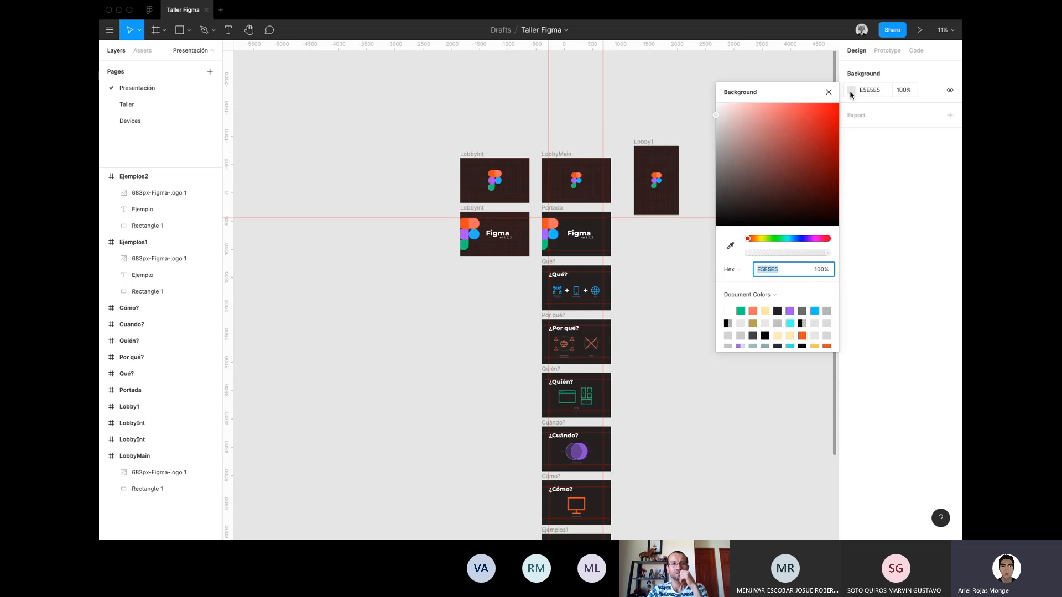
left_click(770, 137)
left_click_drag(805, 137, 839, 130)
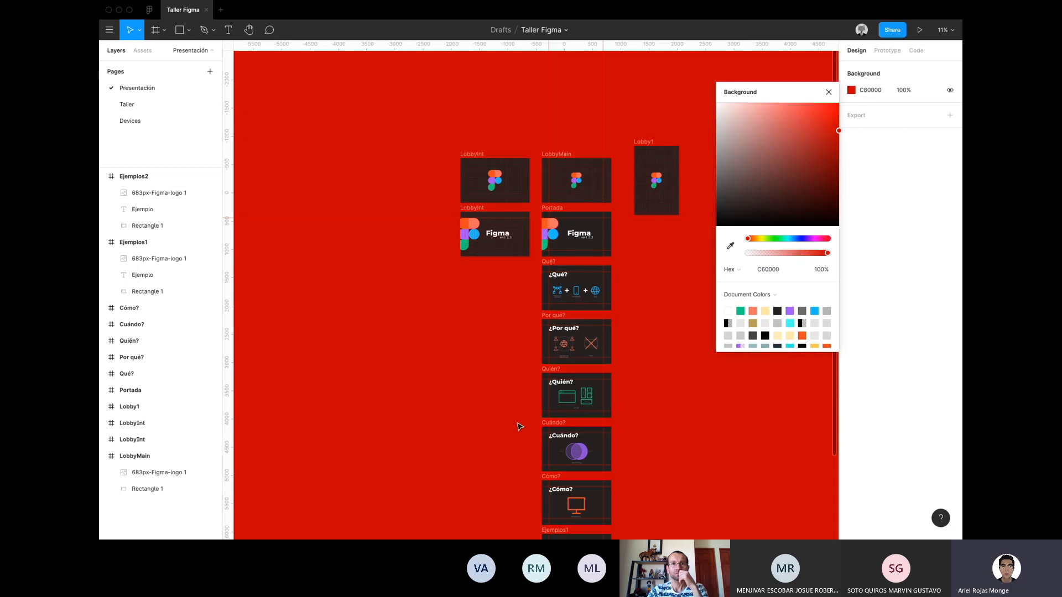
scroll(420, 412, "right", 2)
scroll(419, 412, "down", 1)
scroll(419, 414, "right", 1)
scroll(419, 413, "down", 1)
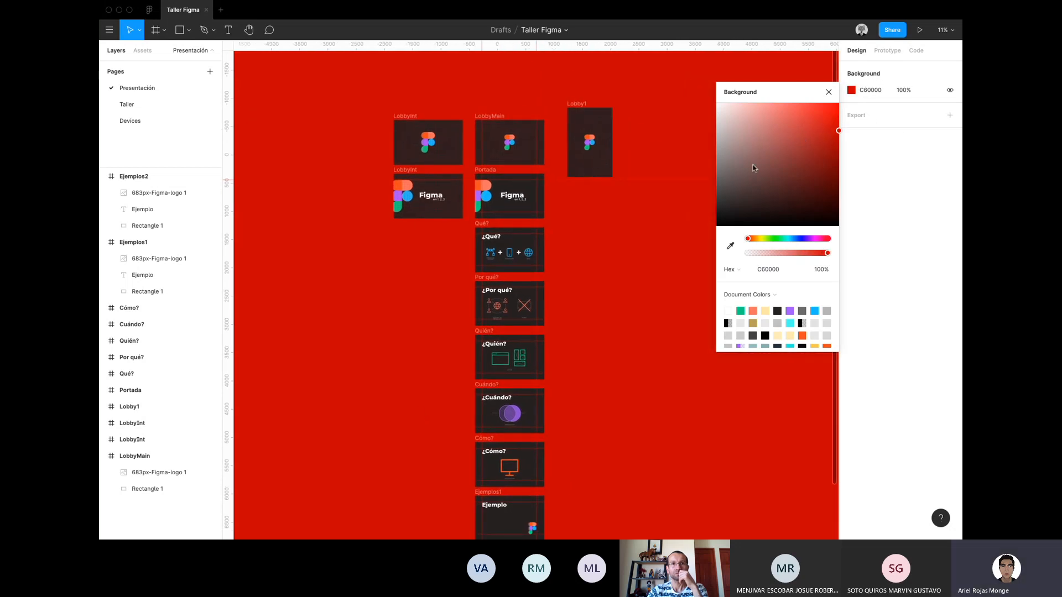
mouse_move(749, 168)
left_mouse_down()
mouse_move(675, 181)
mouse_move(728, 184)
mouse_move(675, 212)
mouse_move(637, 498)
left_mouse_up()
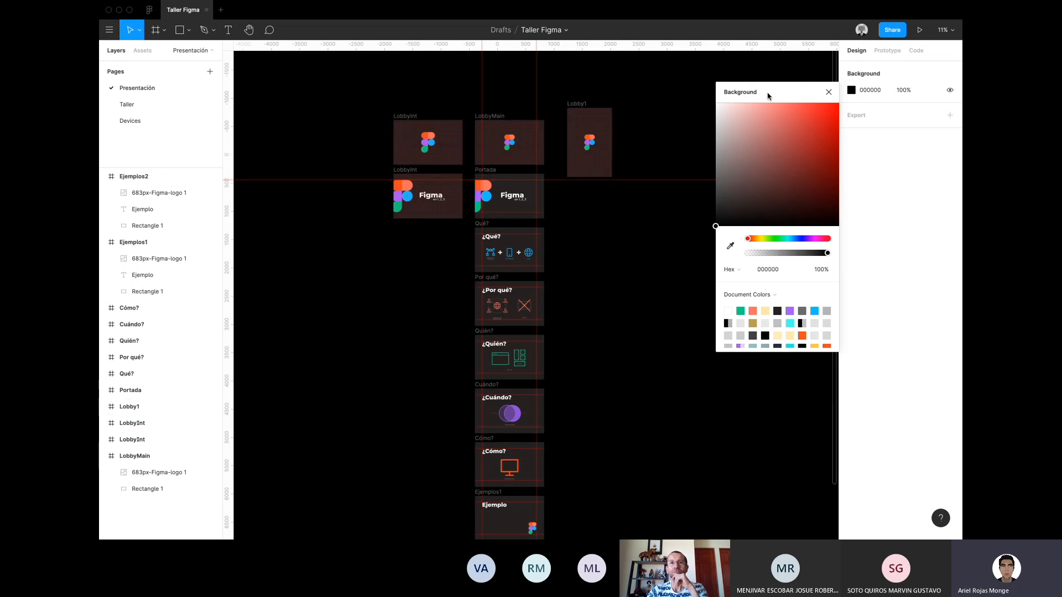
Set the page background to light grey EBEBEB and close the colour picker.
left_click_drag(725, 189, 669, 115)
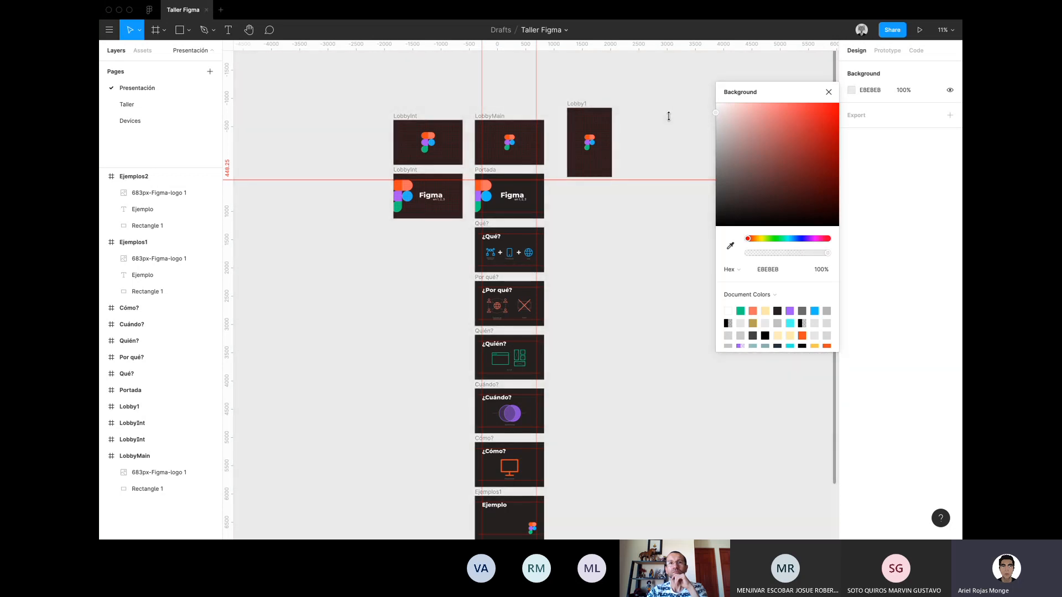
left_click(835, 93)
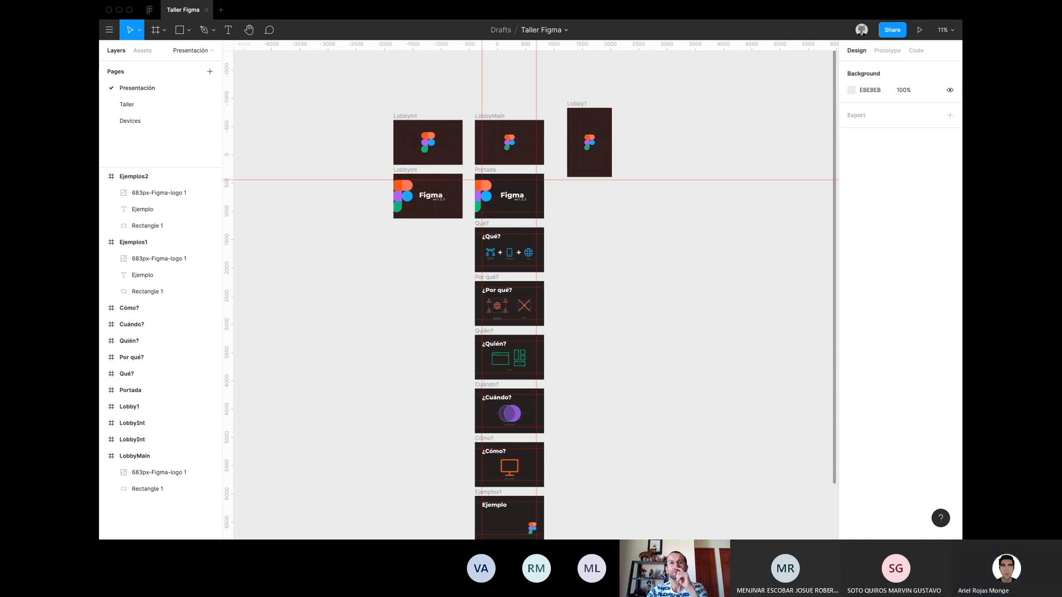
Toggle the page background's visibility off and on, and try its opacity at 50% before restoring 100%.
left_click(950, 90)
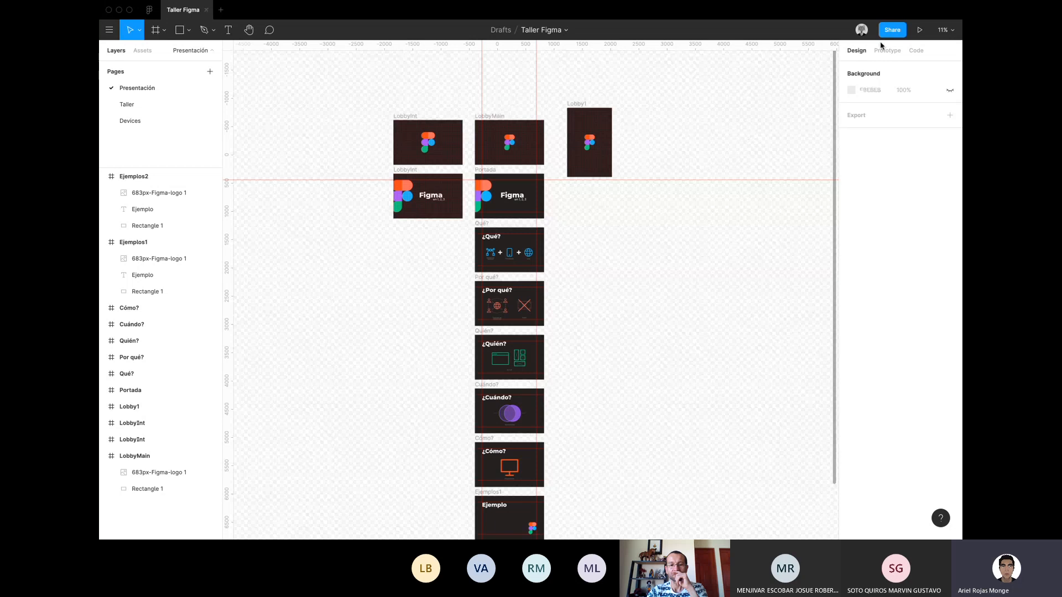
left_click(951, 92)
left_click(907, 92)
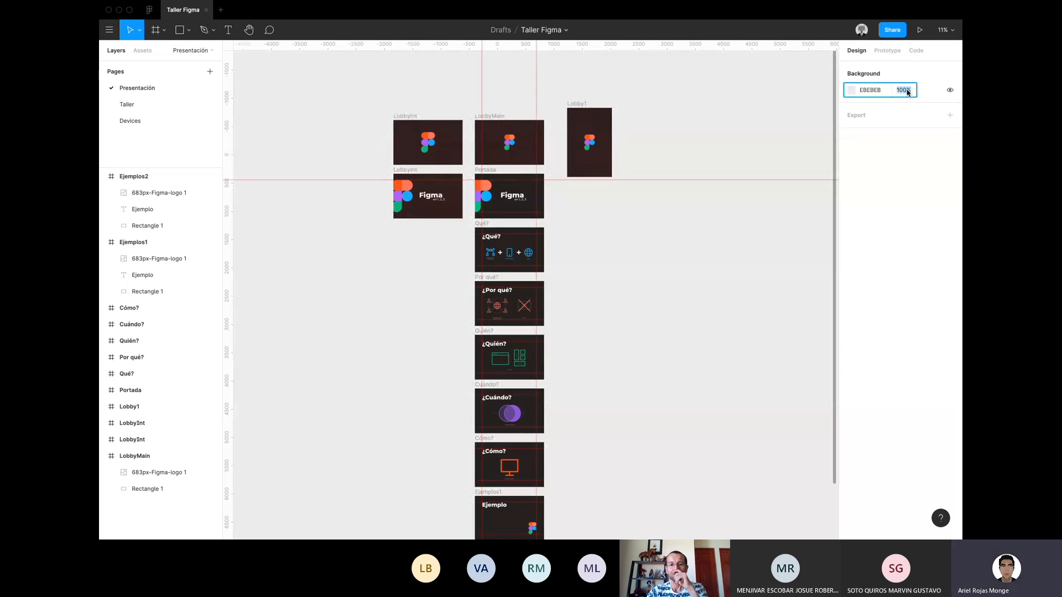
type("50")
key("Return")
left_click(896, 93)
type("100")
key("Return")
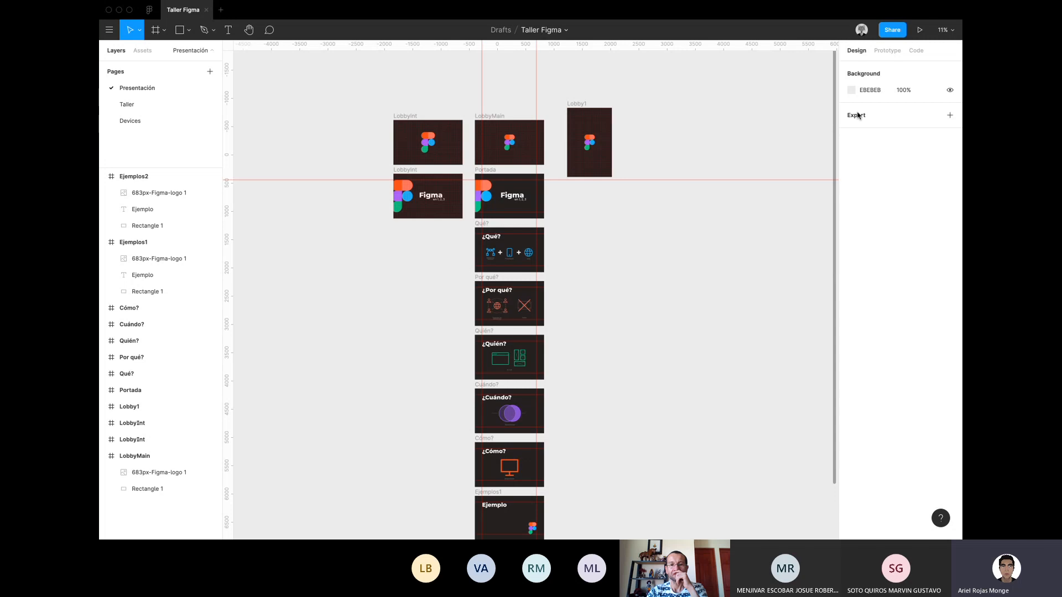
Add an export setting to the Presentación page.
left_click(952, 116)
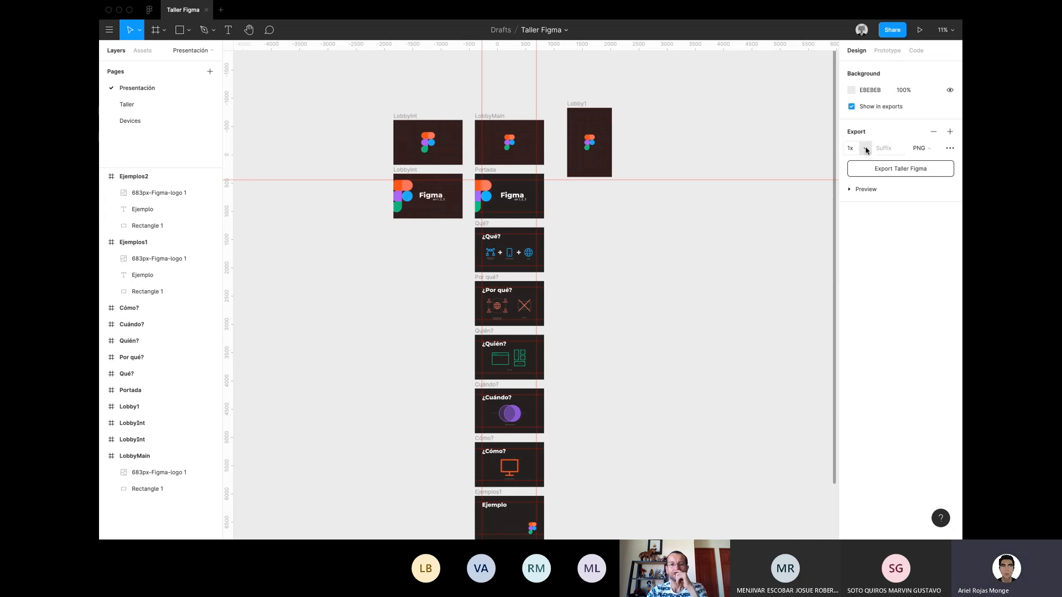
Inspect the page's additional export settings and the available export scale multipliers.
left_click(950, 148)
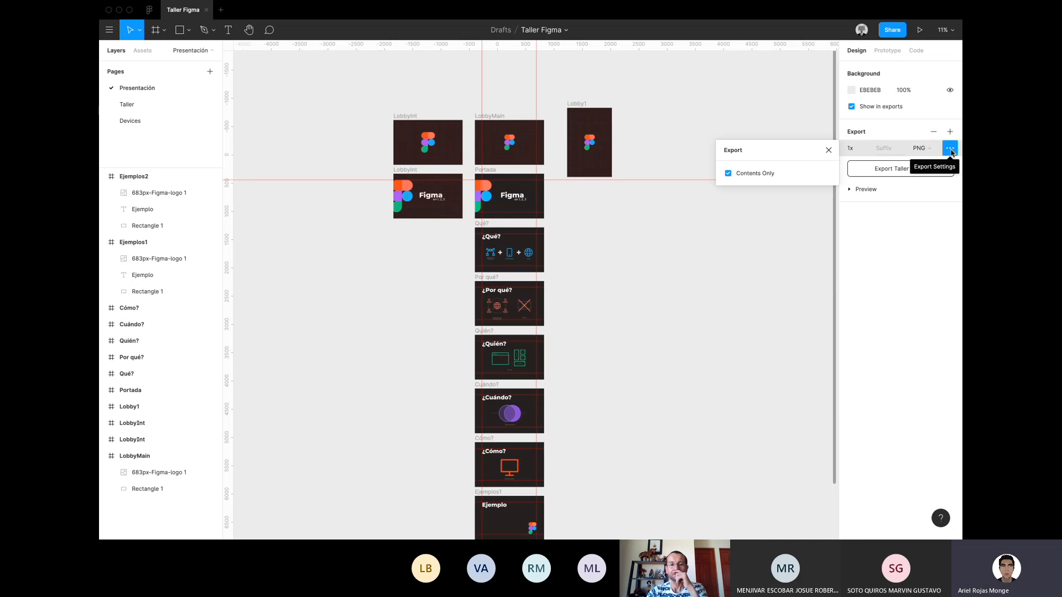
left_click(828, 150)
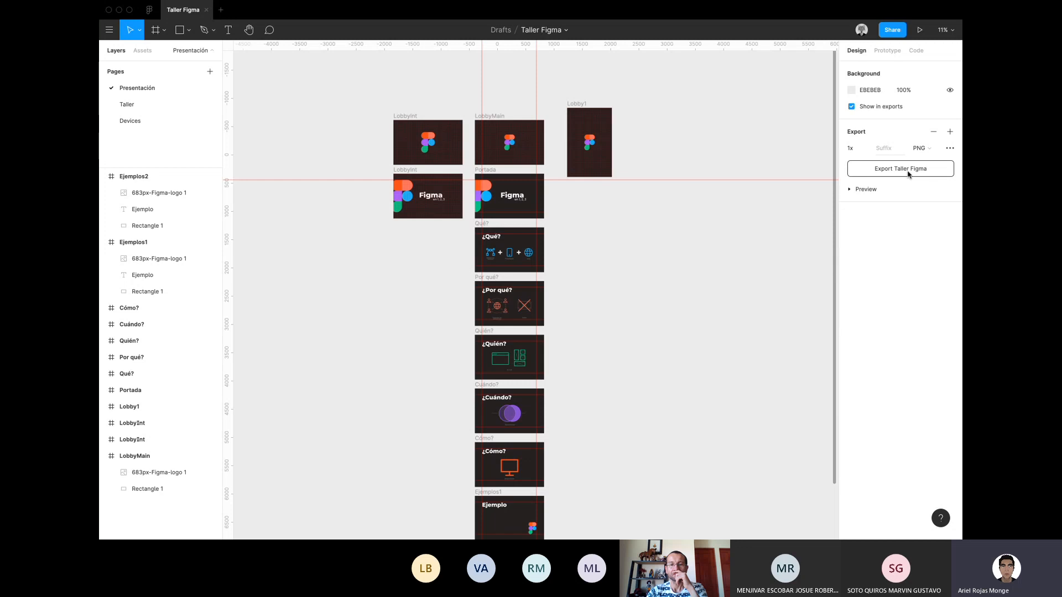
left_click(863, 150)
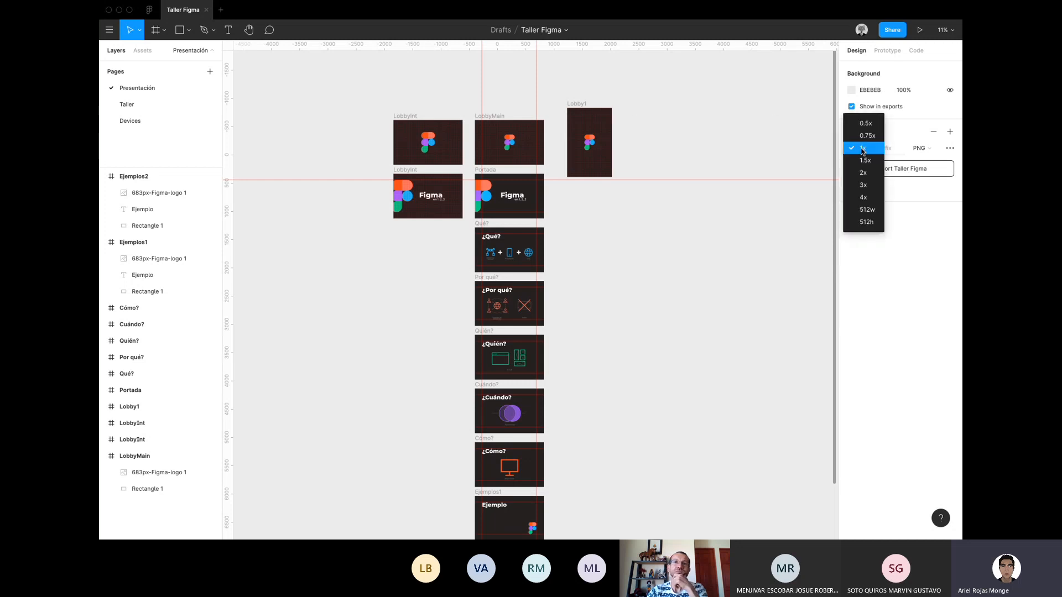
left_click(740, 142)
scroll(688, 119, "down", 5)
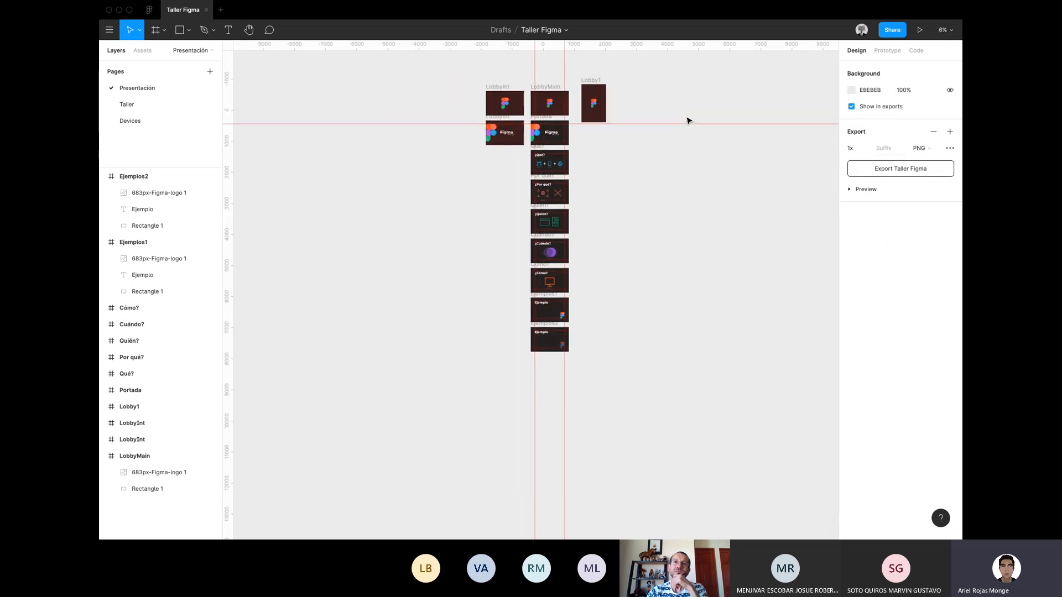
scroll(687, 119, "right", 2)
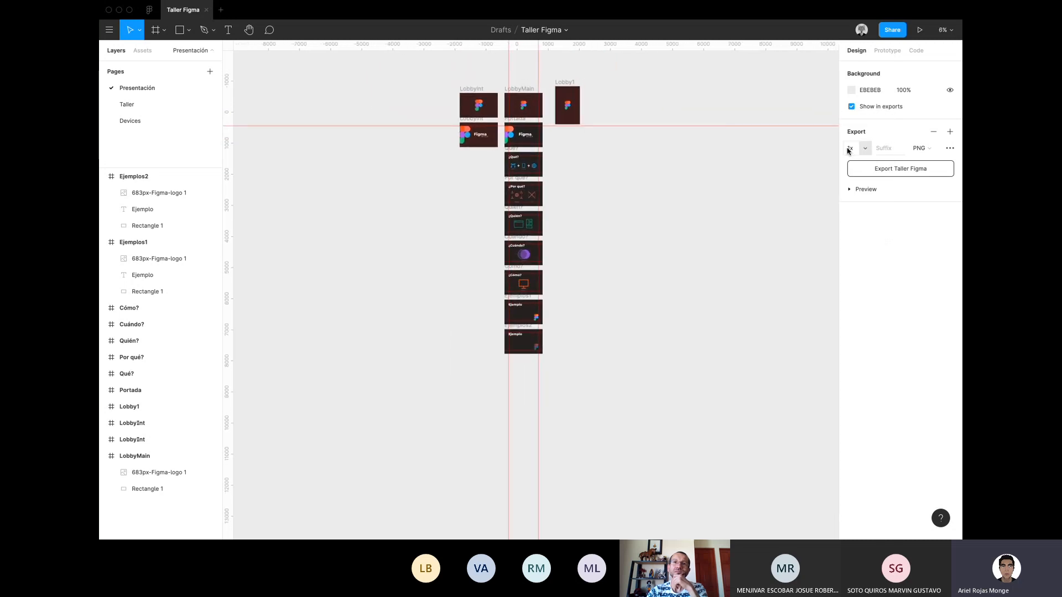
scroll(559, 99, "up", 5)
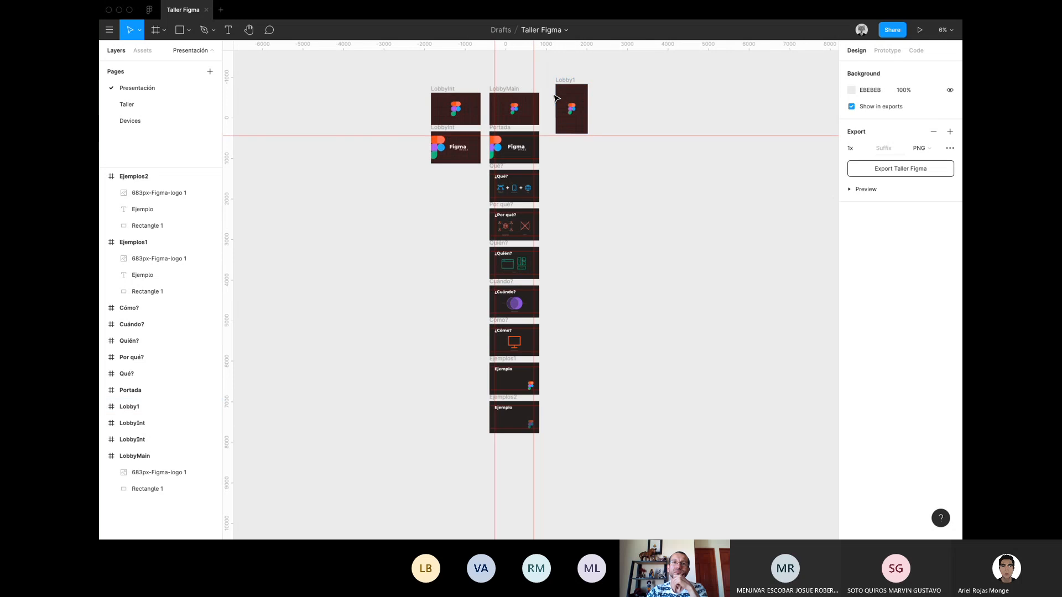
scroll(556, 99, "left", 1)
scroll(556, 99, "down", 1)
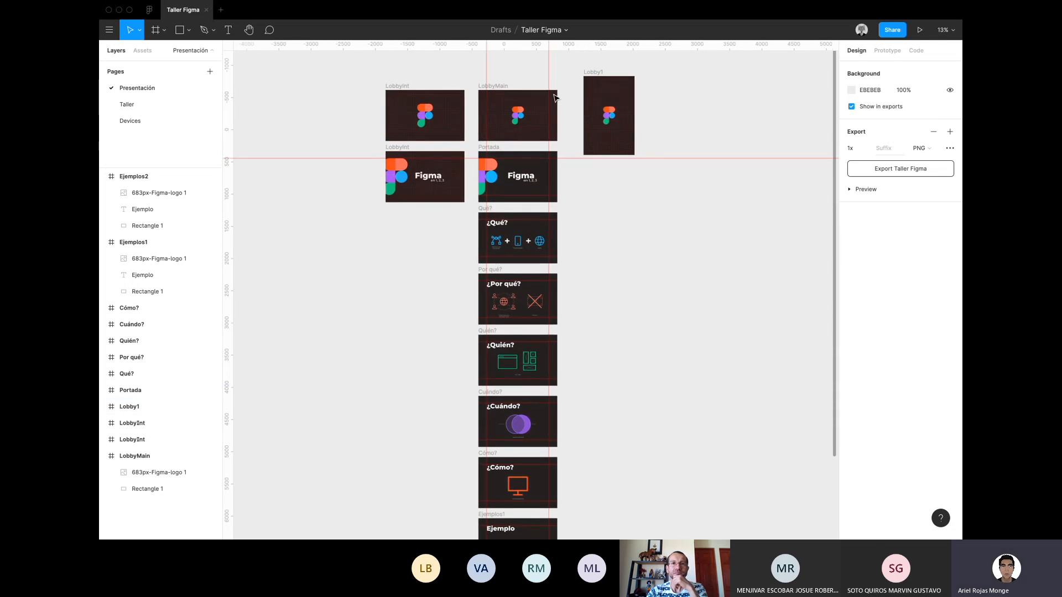
Review the export scale choices and the PNG, JPG, SVG and PDF format options for the page.
left_click(864, 149)
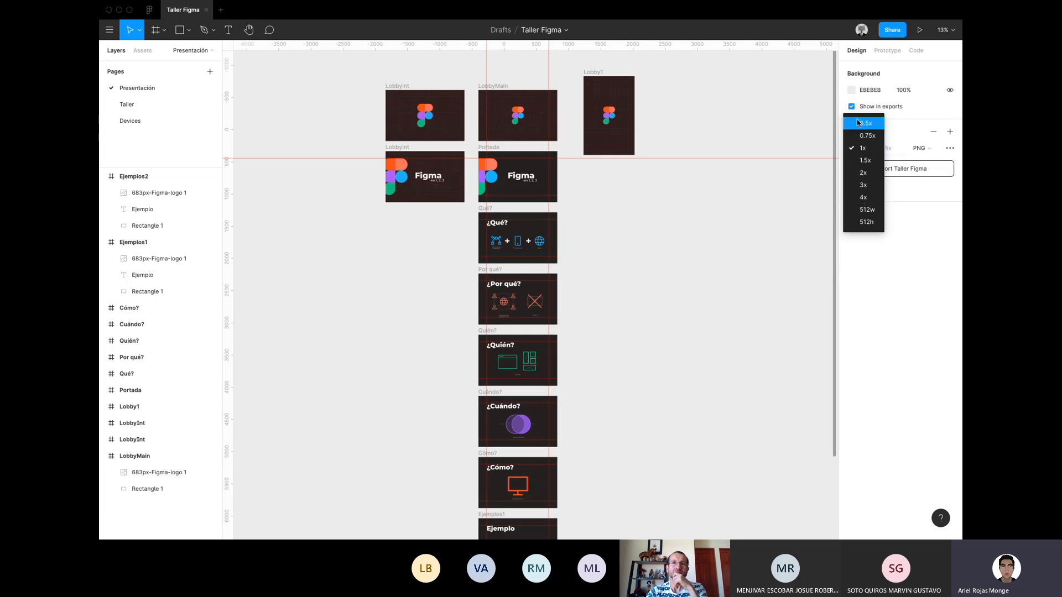
left_click(738, 134)
scroll(740, 133, "right", 1)
scroll(738, 133, "right", 1)
scroll(738, 133, "up", 1)
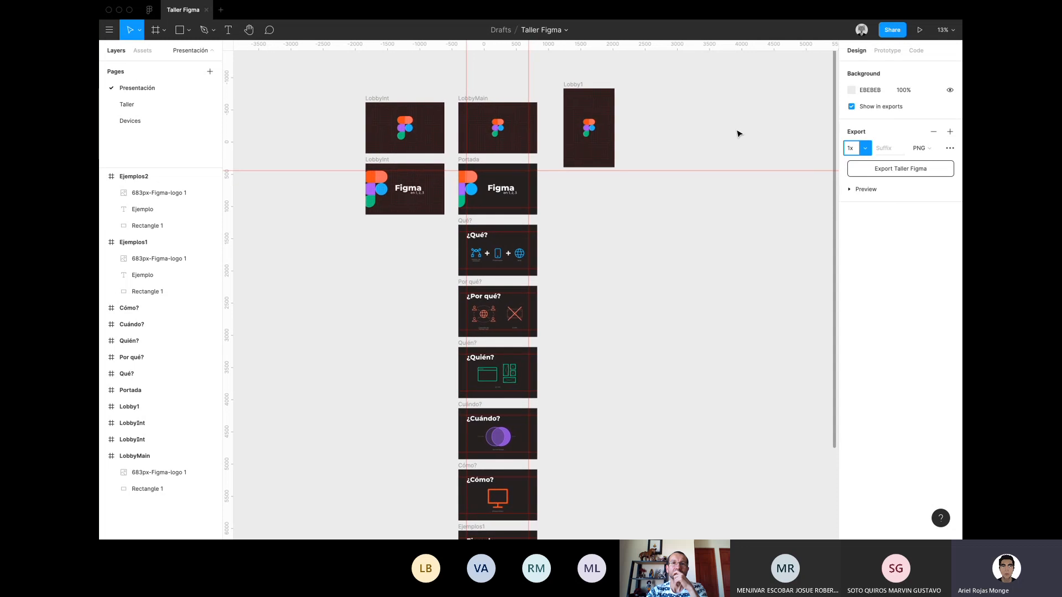
left_click(929, 151)
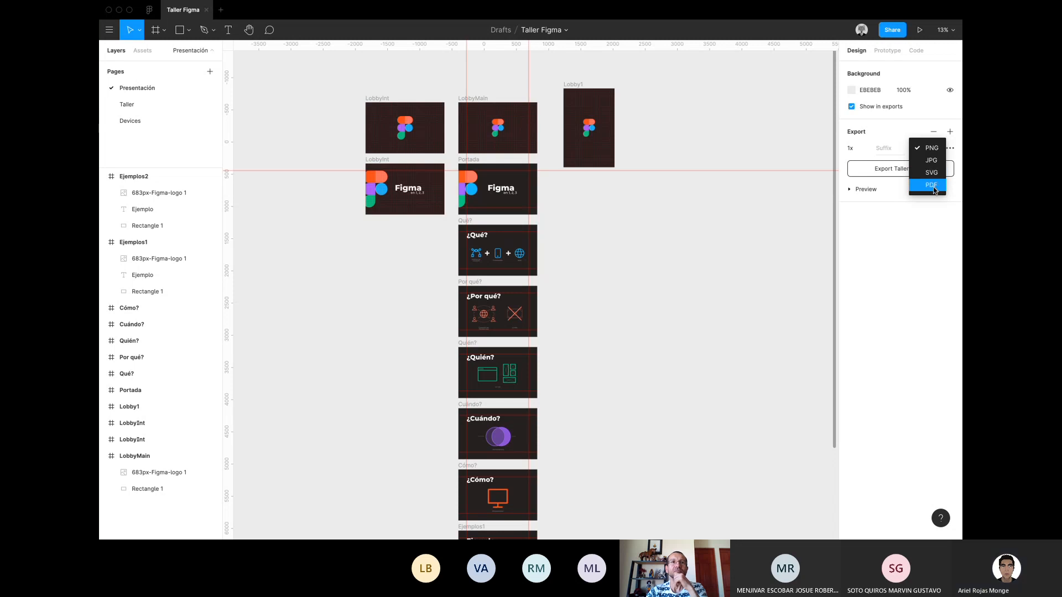
left_click(760, 115)
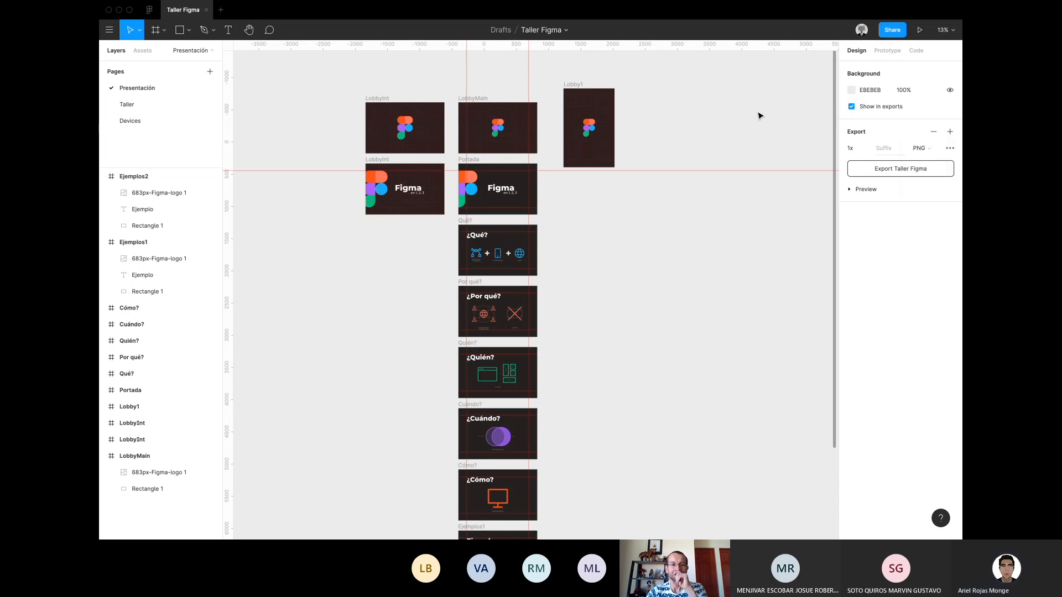
scroll(680, 143, "right", 2)
scroll(680, 142, "up", 1)
scroll(666, 144, "down", 1)
scroll(667, 144, "left", 1)
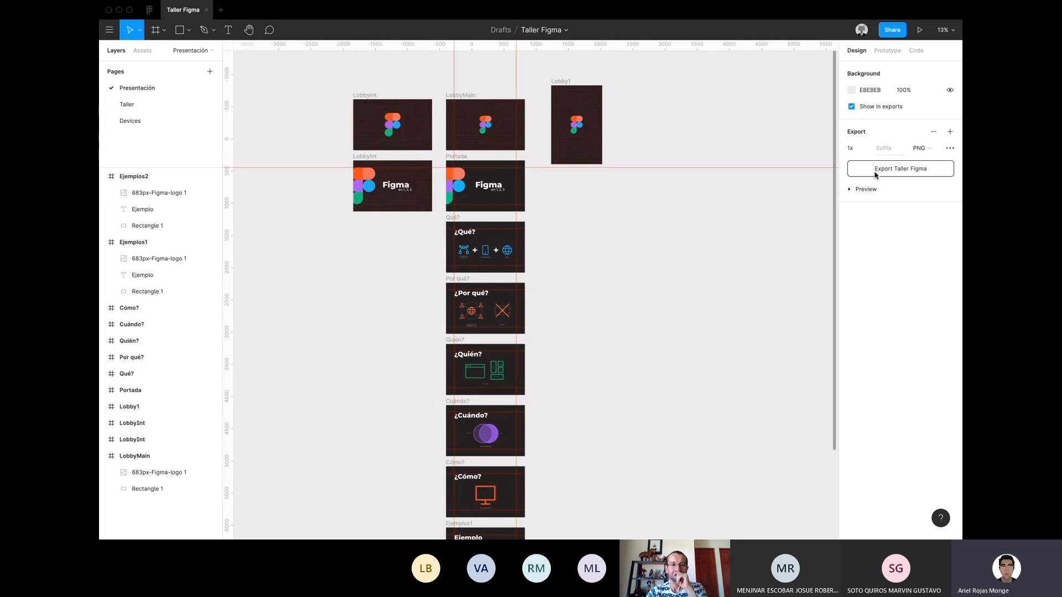
Preview the page export and remove the export setting from the page.
left_click(850, 191)
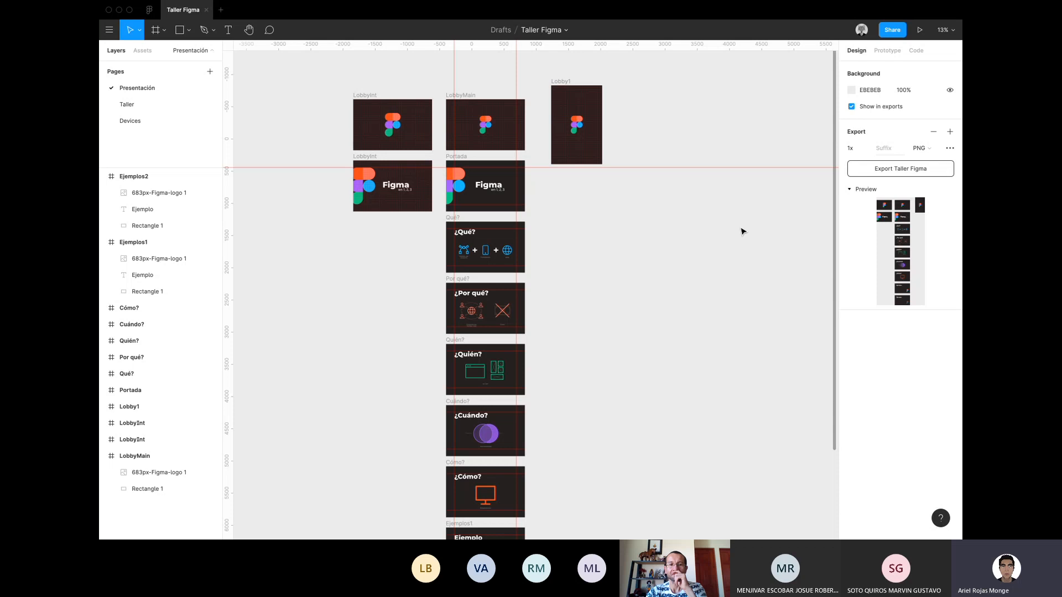
left_click(935, 131)
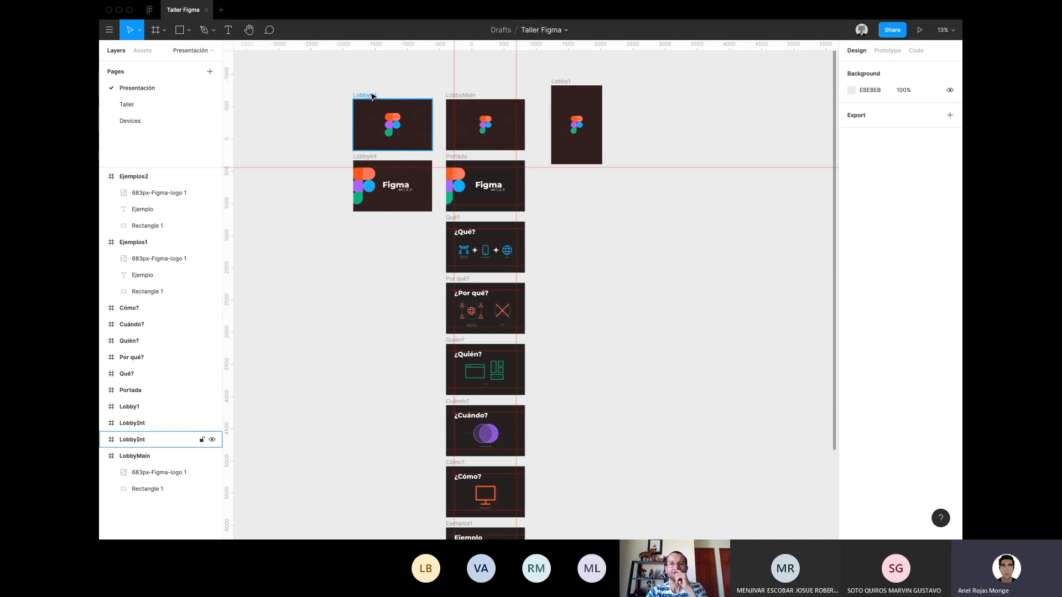
Select the LobbyMain frame and bring it into close view.
left_click(466, 97)
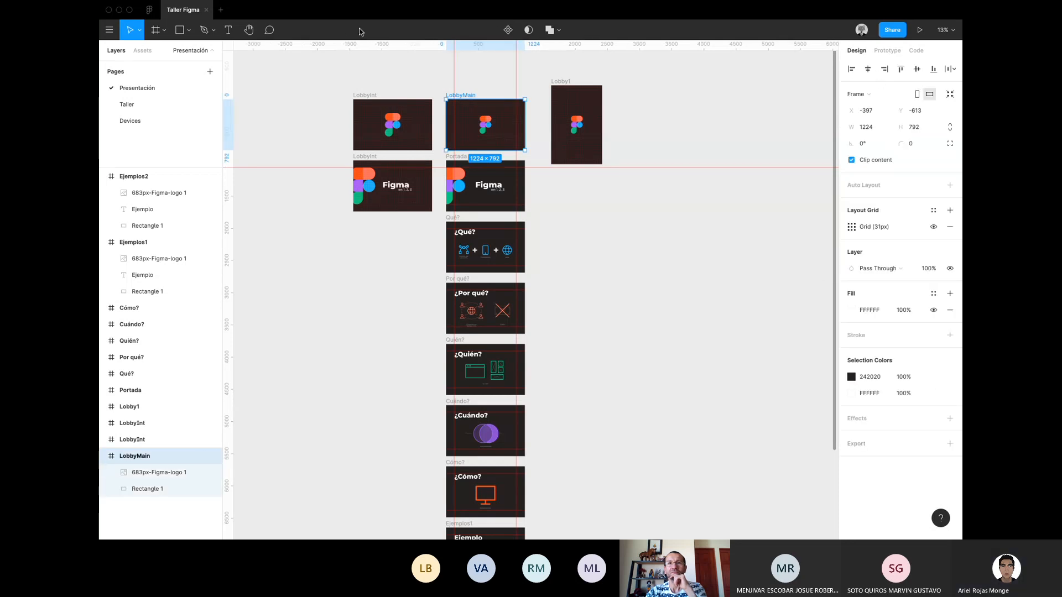
scroll(464, 111, "up", 5)
scroll(464, 111, "up", 5)
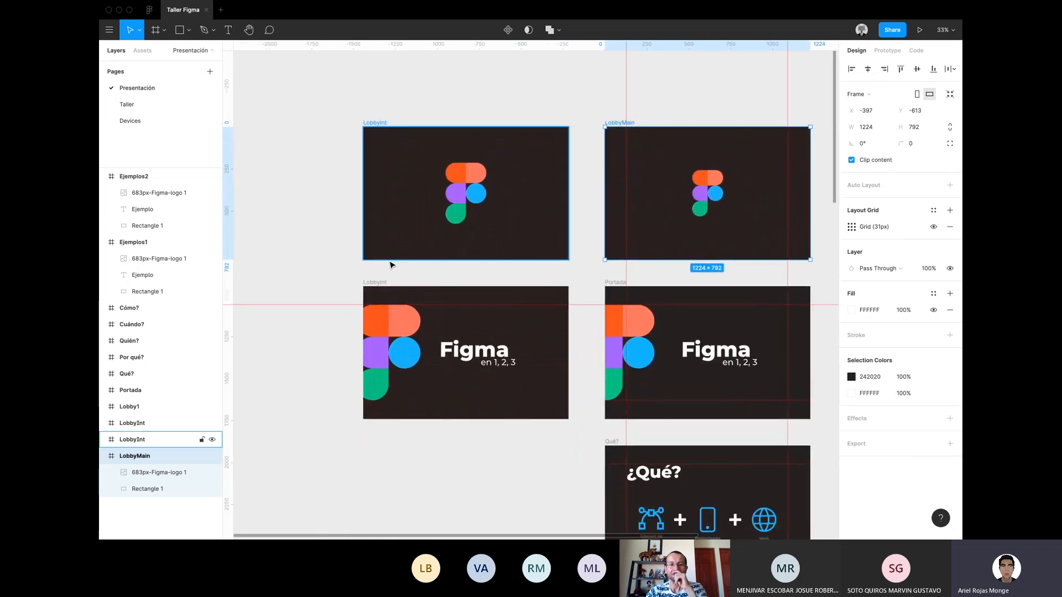
scroll(484, 267, "up", 5)
key("shift+2")
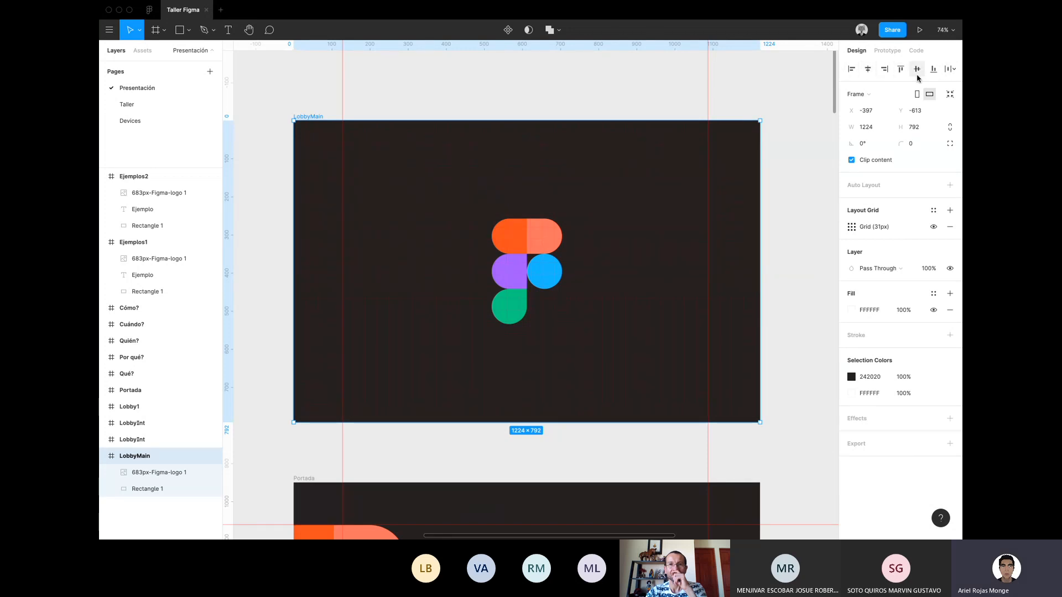
Try left, horizontal centre and right alignment on the Figma logo image inside the LobbyMain frame.
left_click(159, 472)
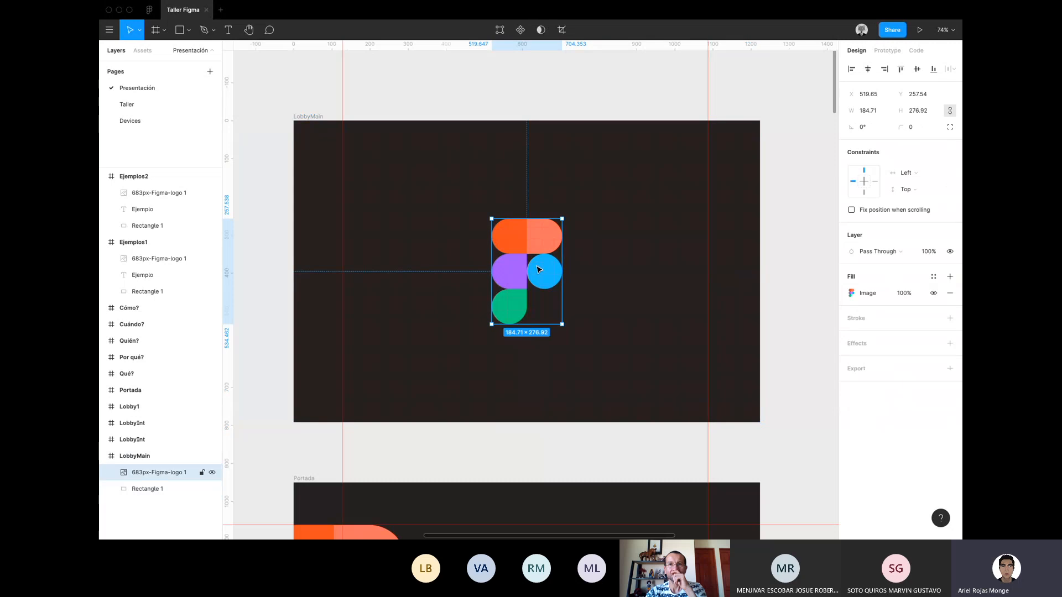
left_click(854, 69)
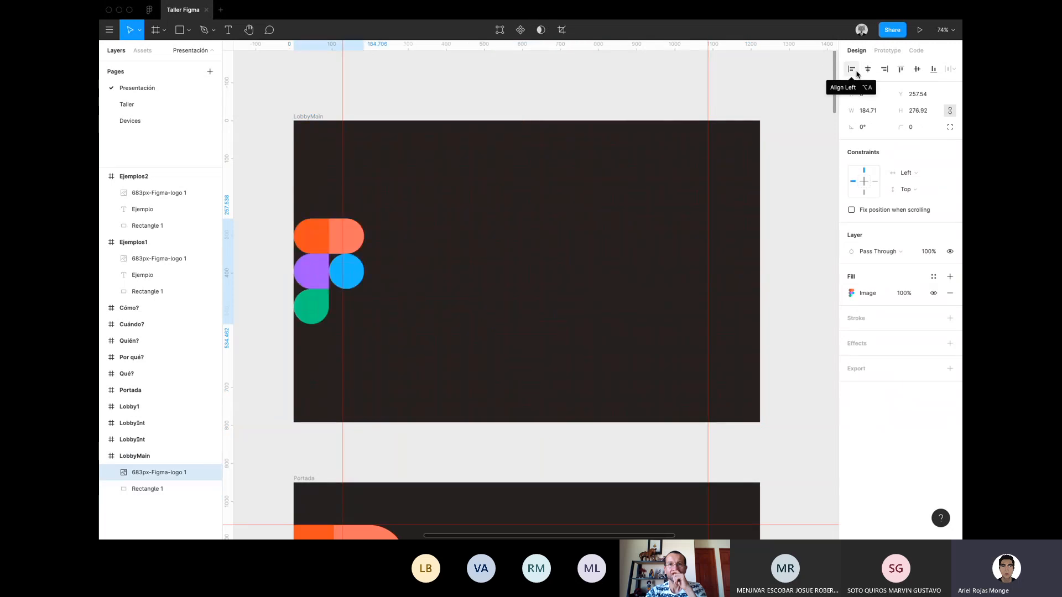
left_click(868, 69)
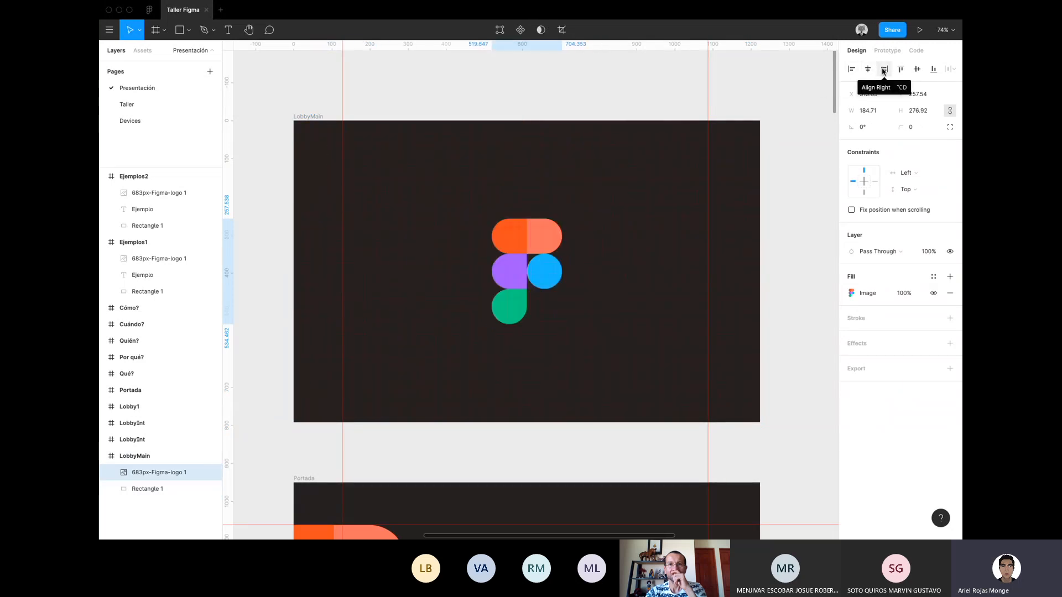
left_click(885, 69)
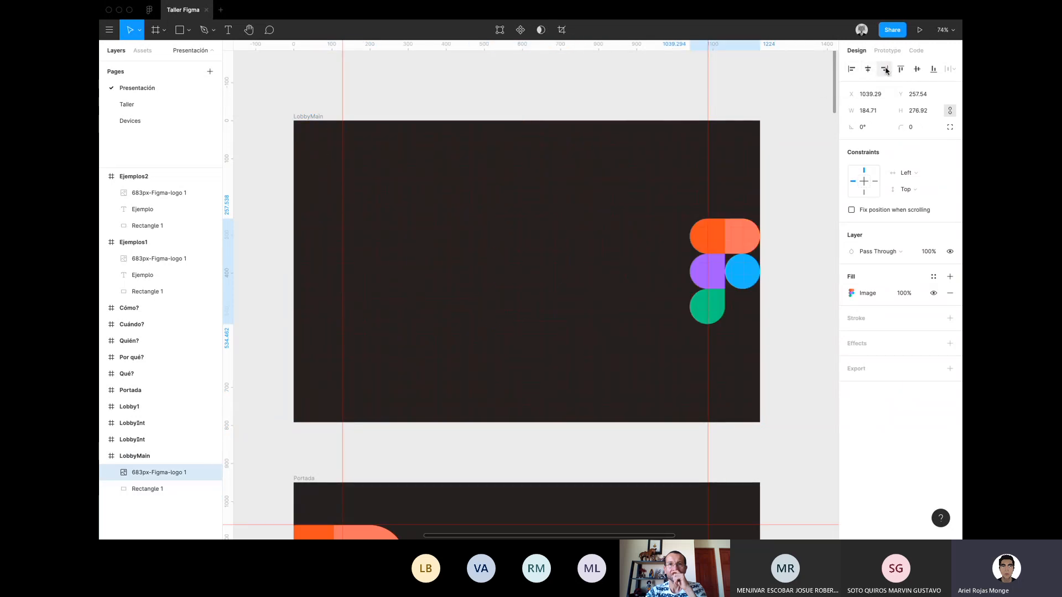
left_click(851, 70)
left_click(868, 69)
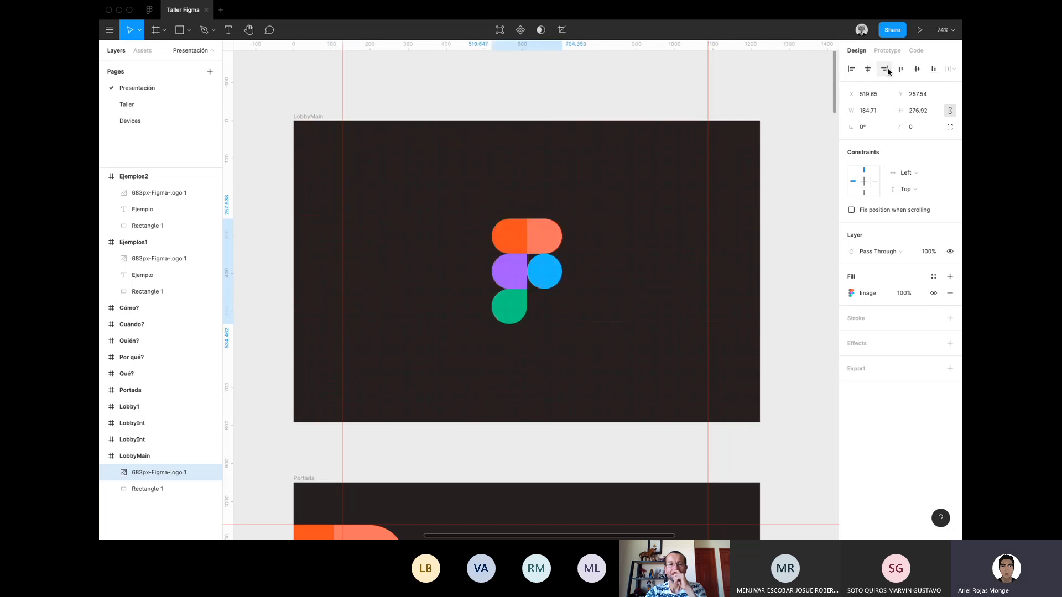
left_click(886, 69)
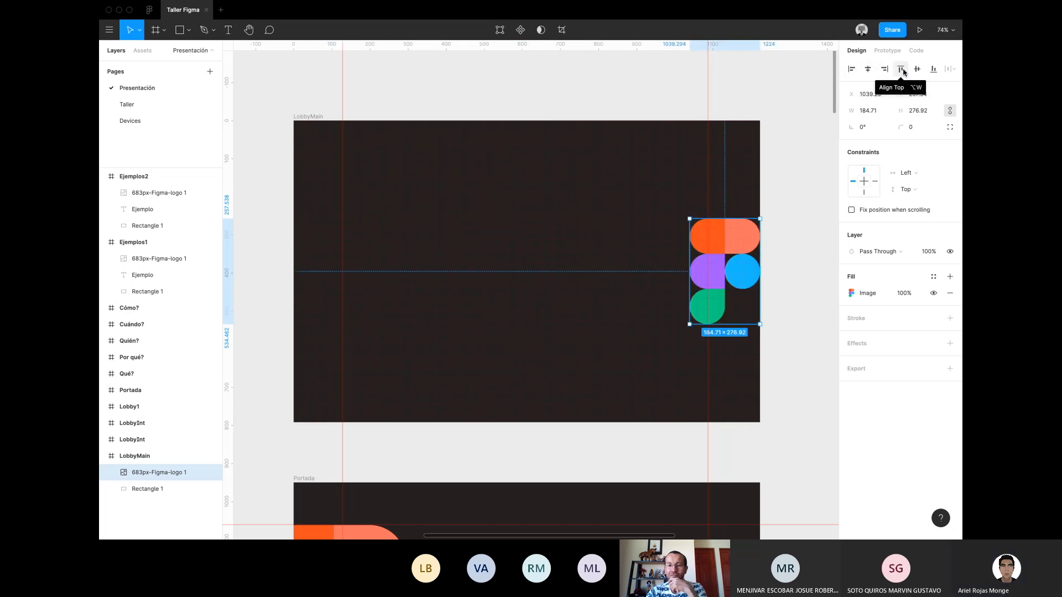
Try top and bottom alignment on the LobbyMain logo, and centre it vertically and horizontally in the frame.
left_click(901, 69)
left_click(916, 69)
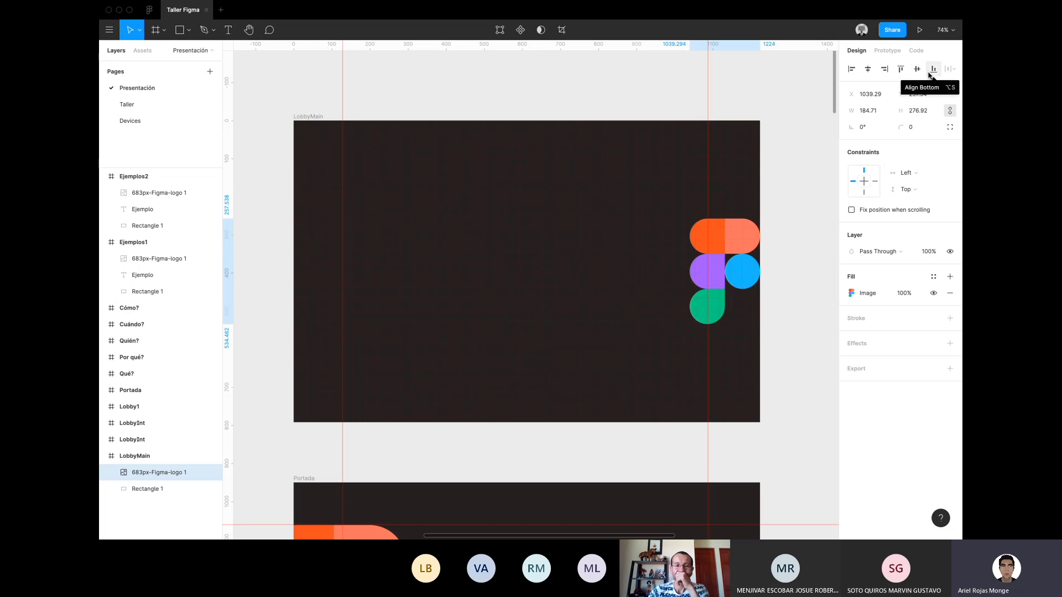
left_click(933, 69)
left_click(917, 70)
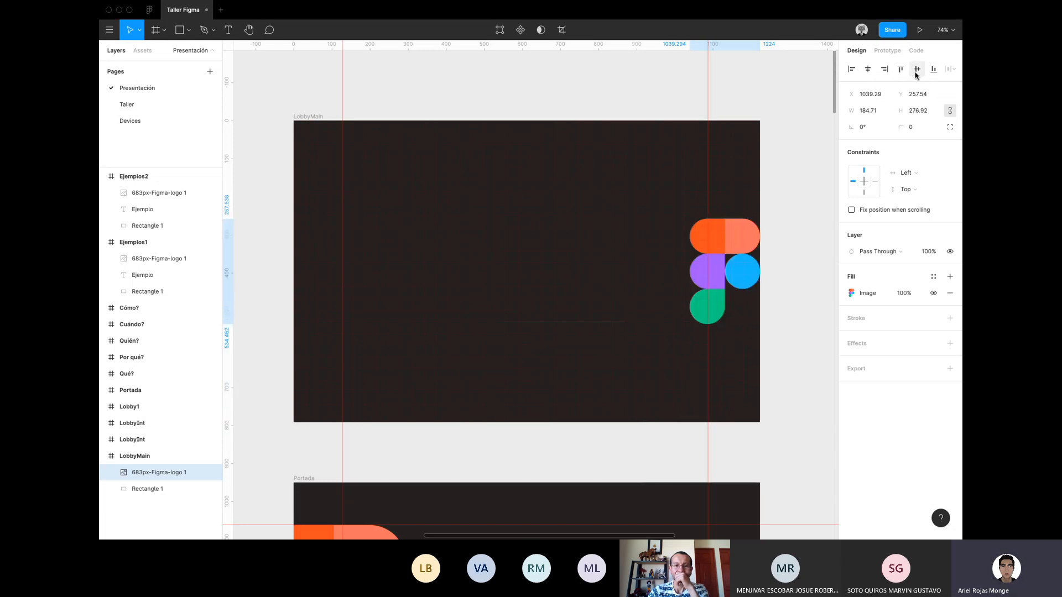
left_click(868, 70)
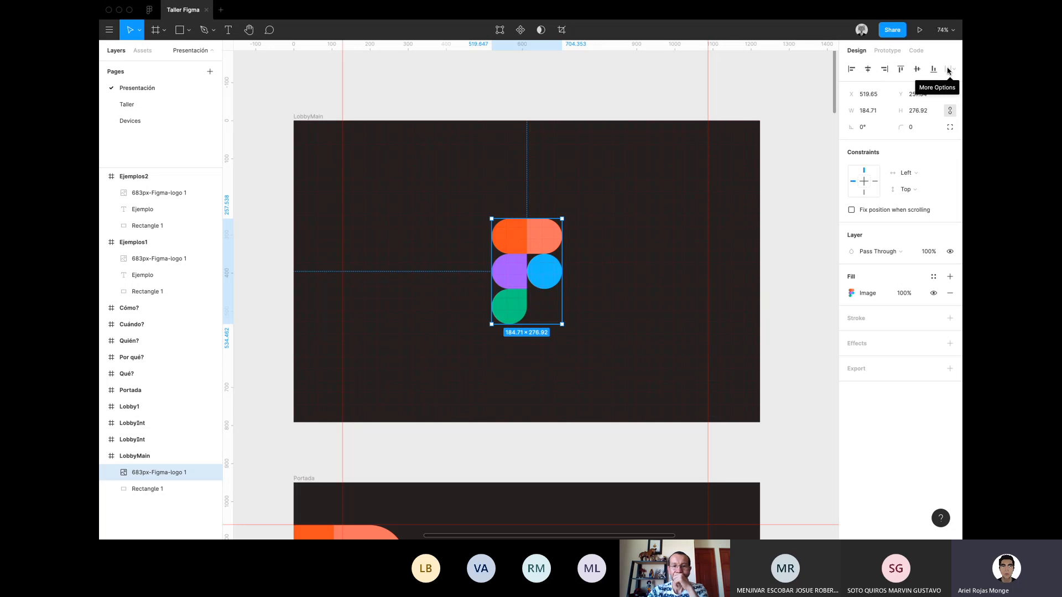
Select the Figma title group in the Portada frame and try distributing its horizontal spacing.
scroll(733, 238, "down", 5)
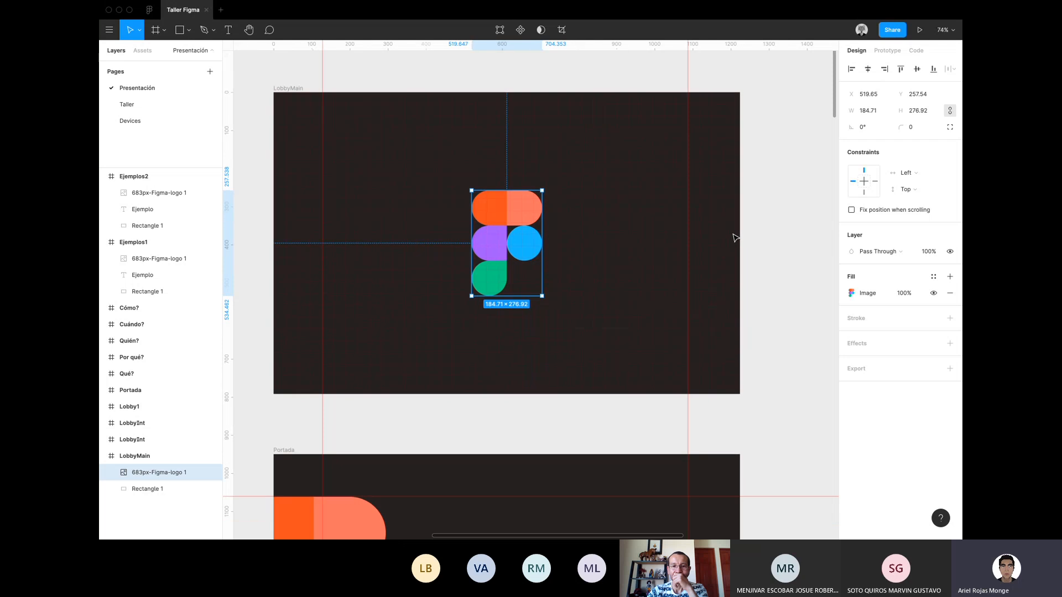
scroll(733, 238, "down", 3)
left_click(609, 412)
scroll(609, 409, "up", 6)
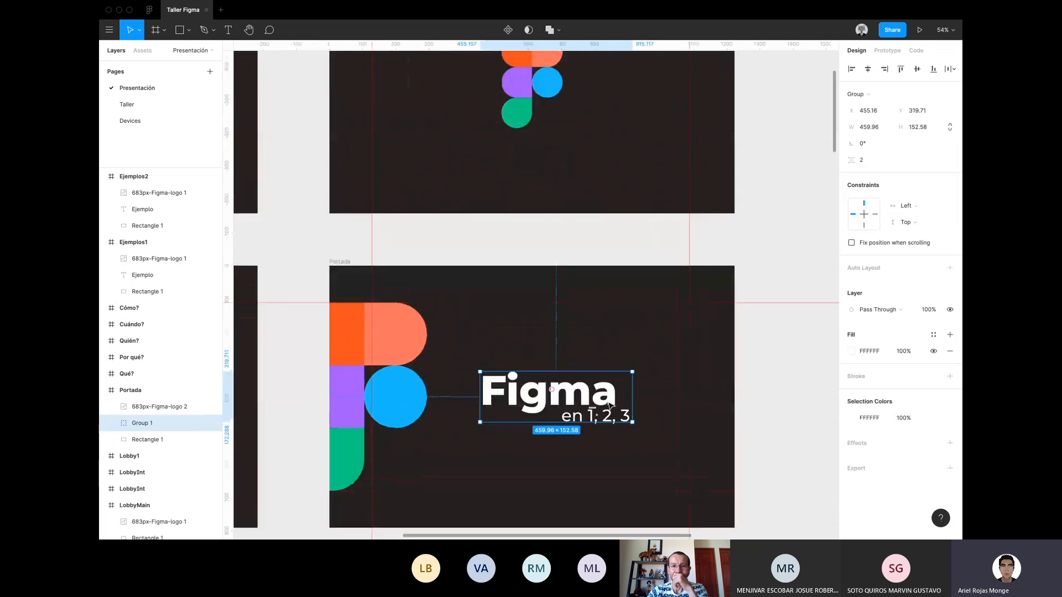
scroll(609, 406, "down", 3)
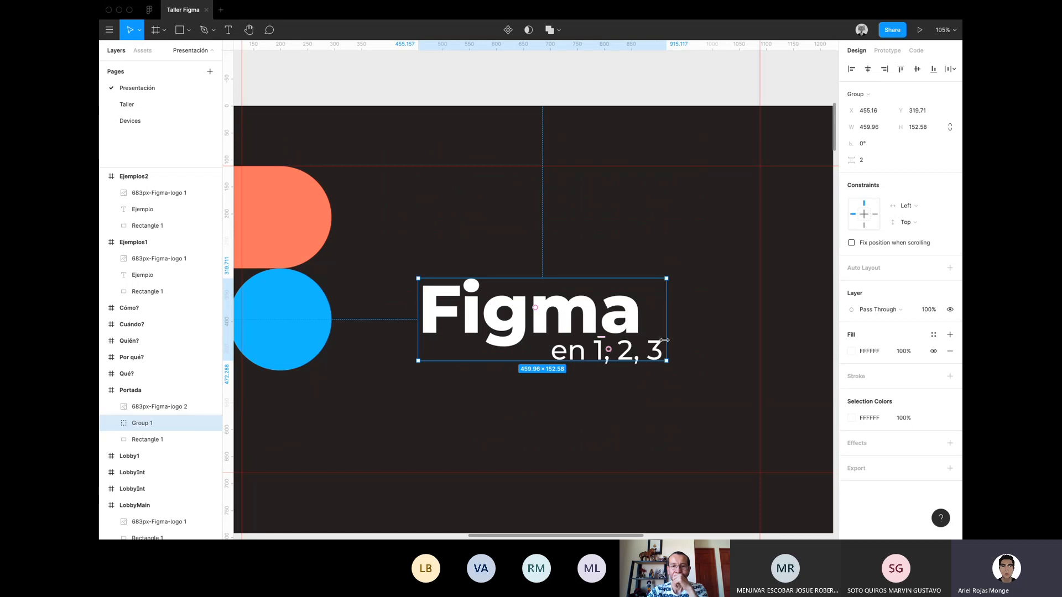
left_click(954, 68)
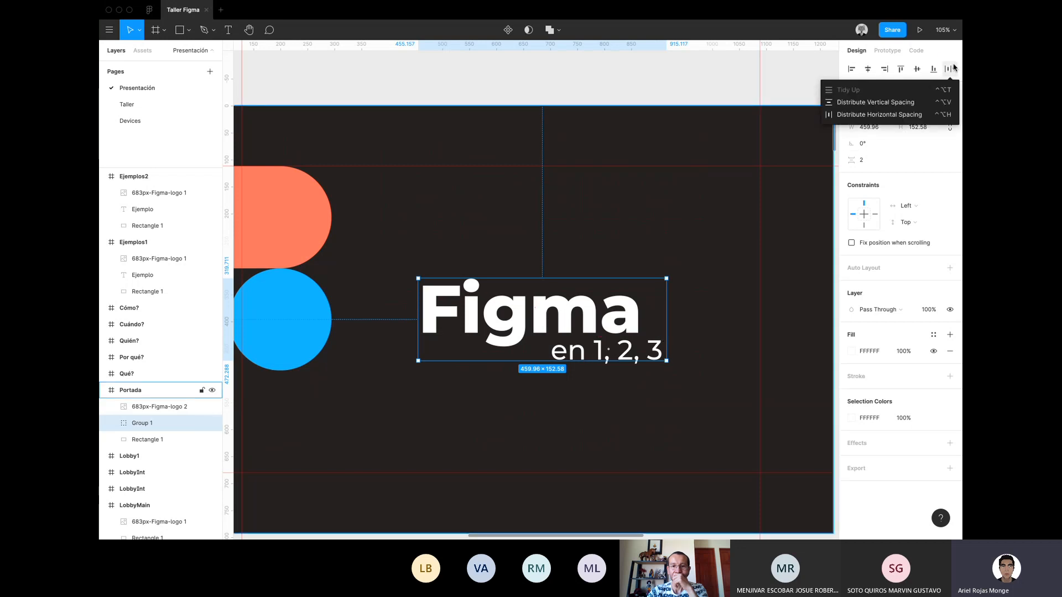
left_click(892, 114)
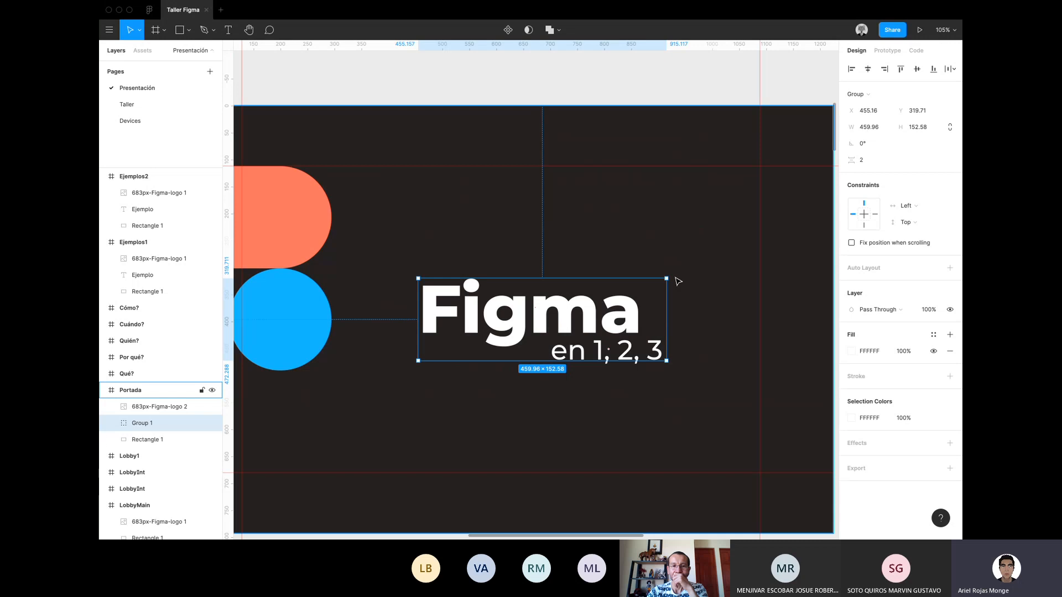
Ungroup the Portada title and distribute the vertical spacing of its "Figma" and "en 1, 2, 3" texts.
scroll(678, 282, "down", 1)
key("super+shift+g")
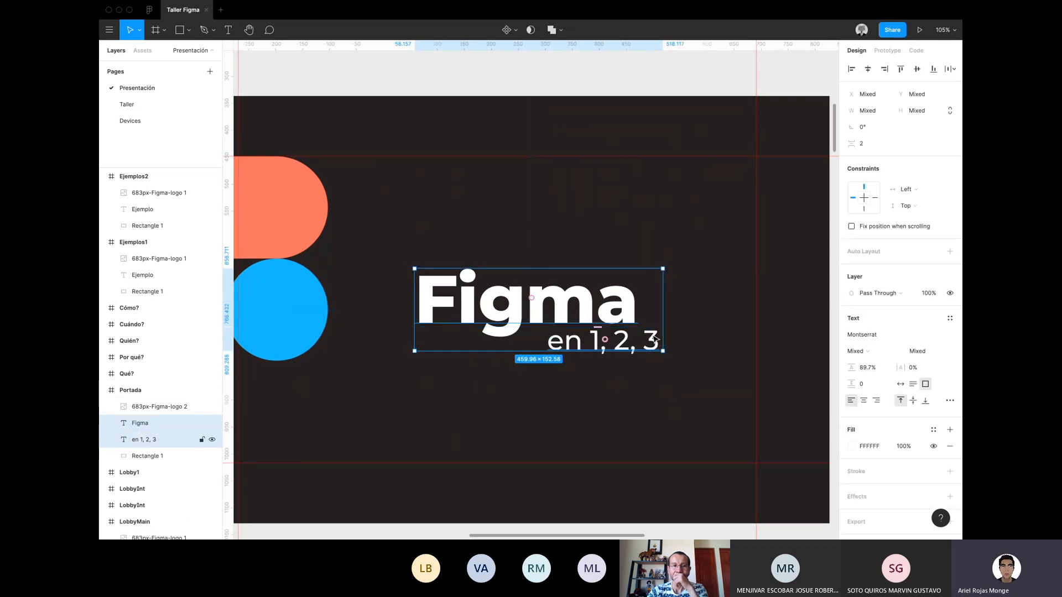
left_click(952, 69)
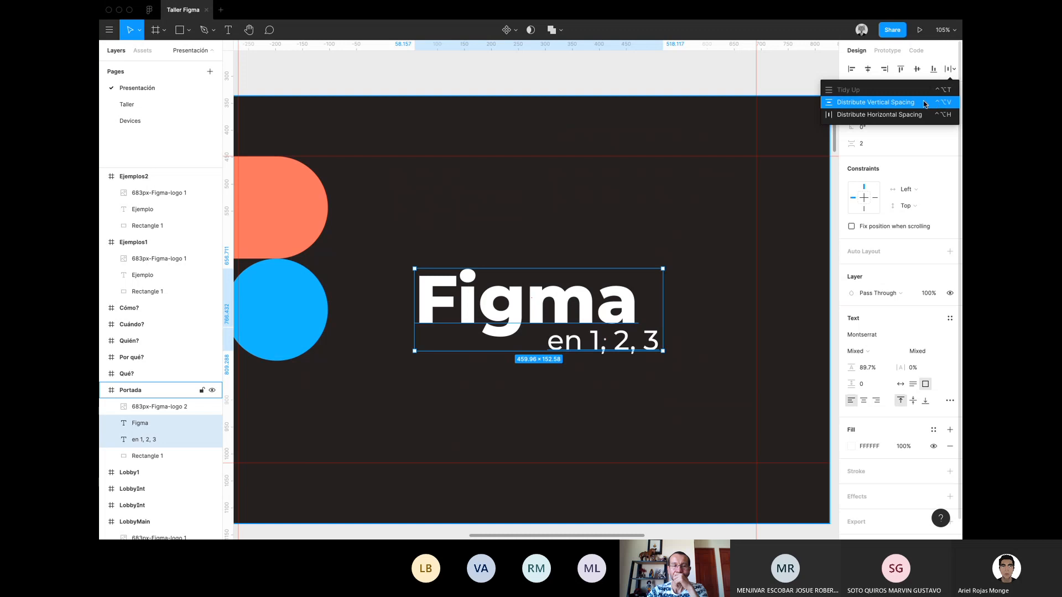
left_click(925, 103)
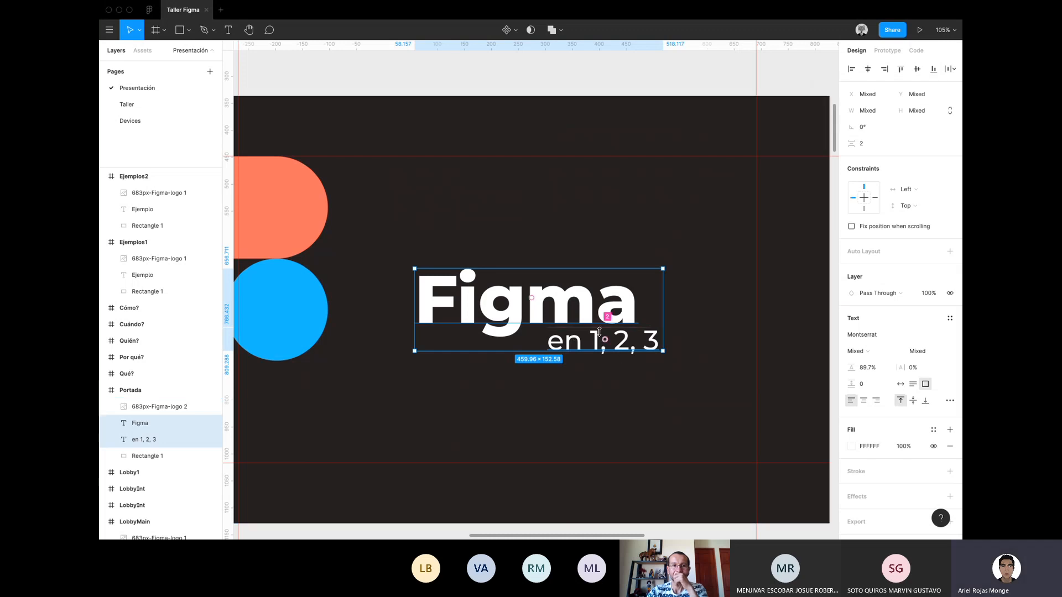
Try adjusting the vertical gap between the "Figma" and "en 1, 2, 3" texts.
mouse_move(598, 327)
left_mouse_down()
mouse_move(603, 357)
mouse_move(606, 331)
left_mouse_up()
mouse_move(595, 328)
left_mouse_down()
mouse_move(603, 333)
mouse_move(603, 318)
mouse_move(602, 397)
mouse_move(608, 326)
left_mouse_up()
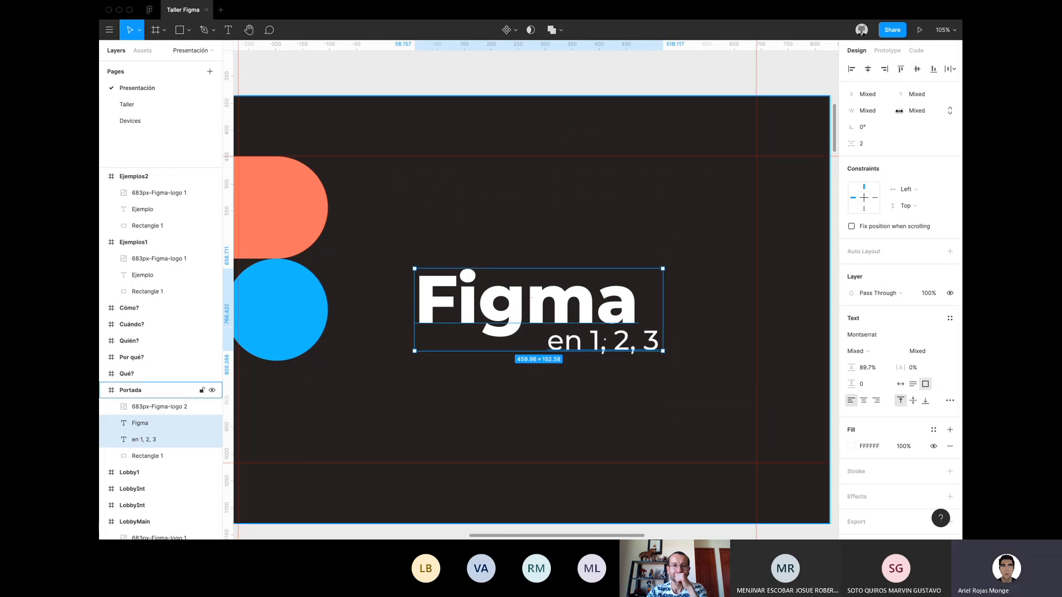
Try distributing the horizontal spacing of the "Figma" and "en 1, 2, 3" texts in the Portada frame and moving them.
left_click(955, 71)
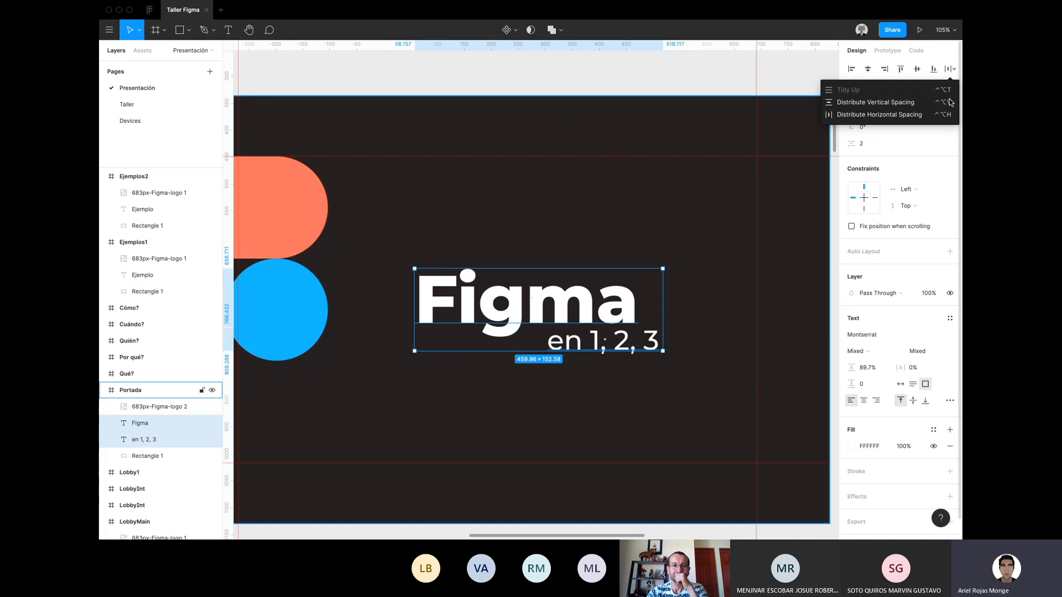
left_click(914, 112)
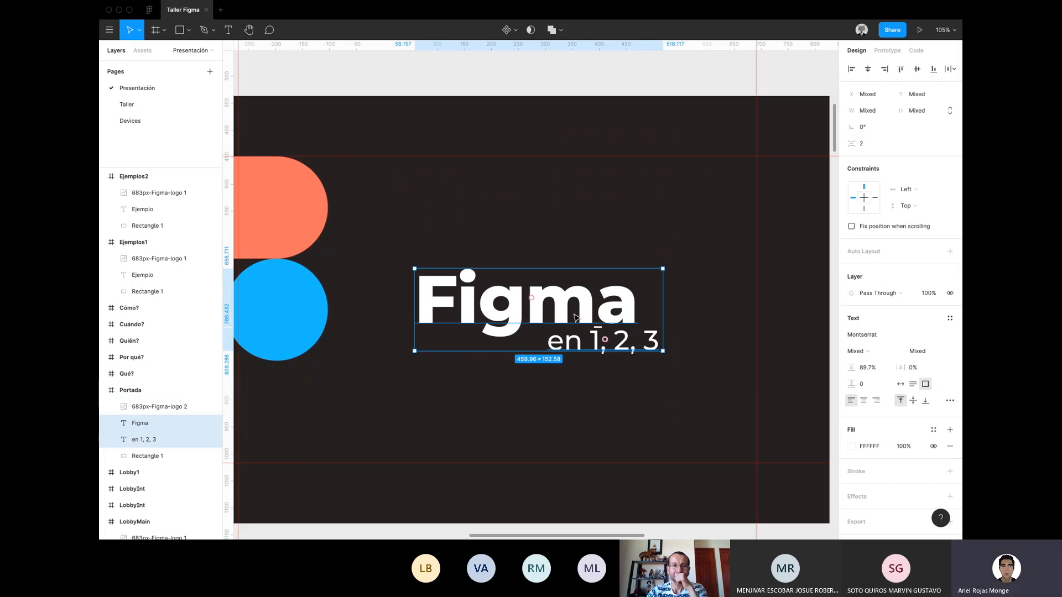
left_click_drag(605, 342, 721, 343)
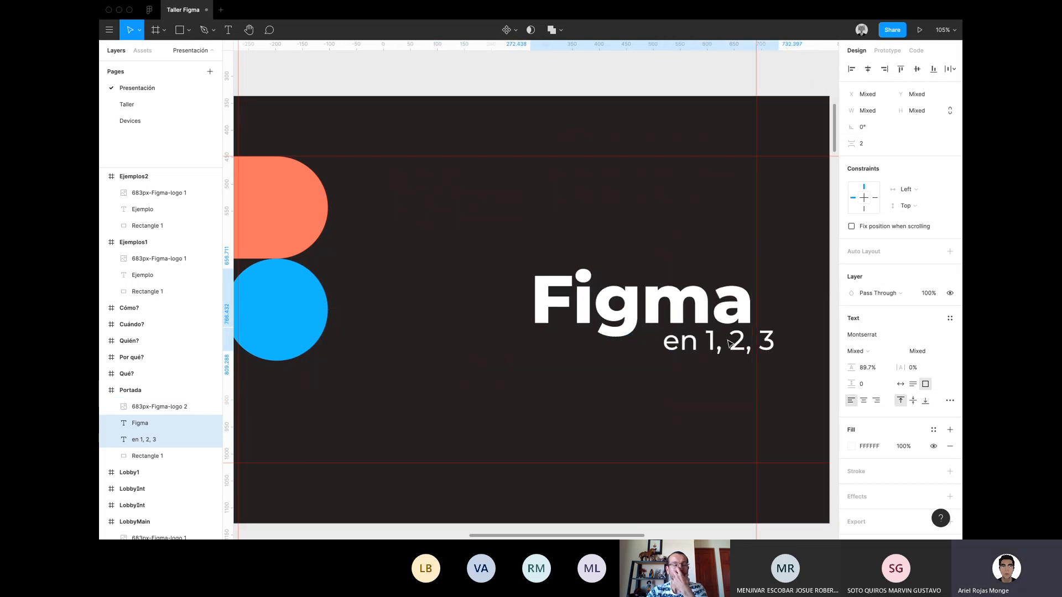
key("super+z")
left_click(638, 417)
left_click(631, 312)
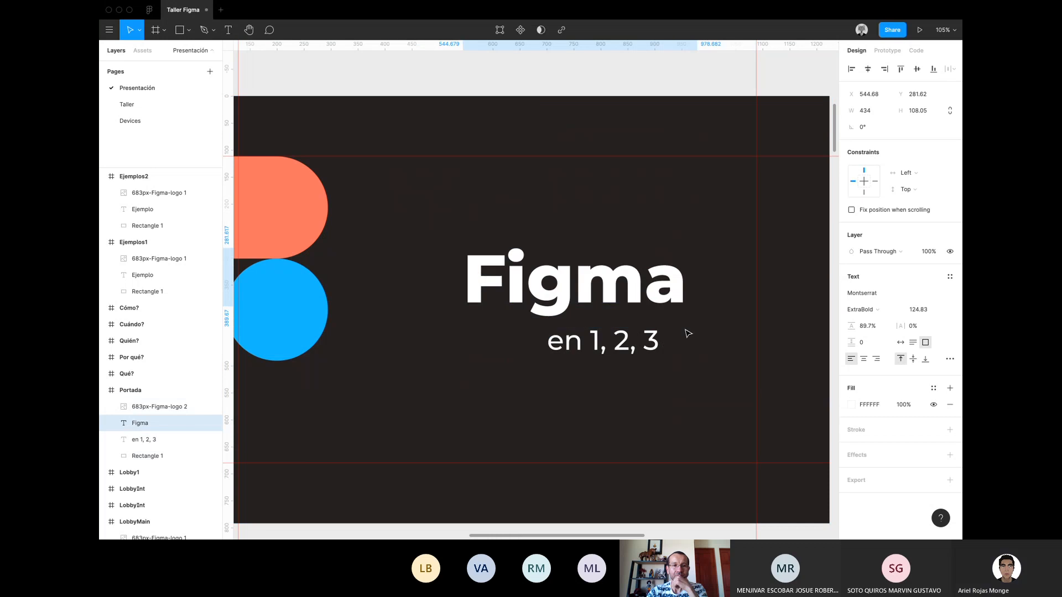
Examine the width, height and rotation settings of the "Figma" text in the Portada frame.
scroll(688, 333, "down", 3)
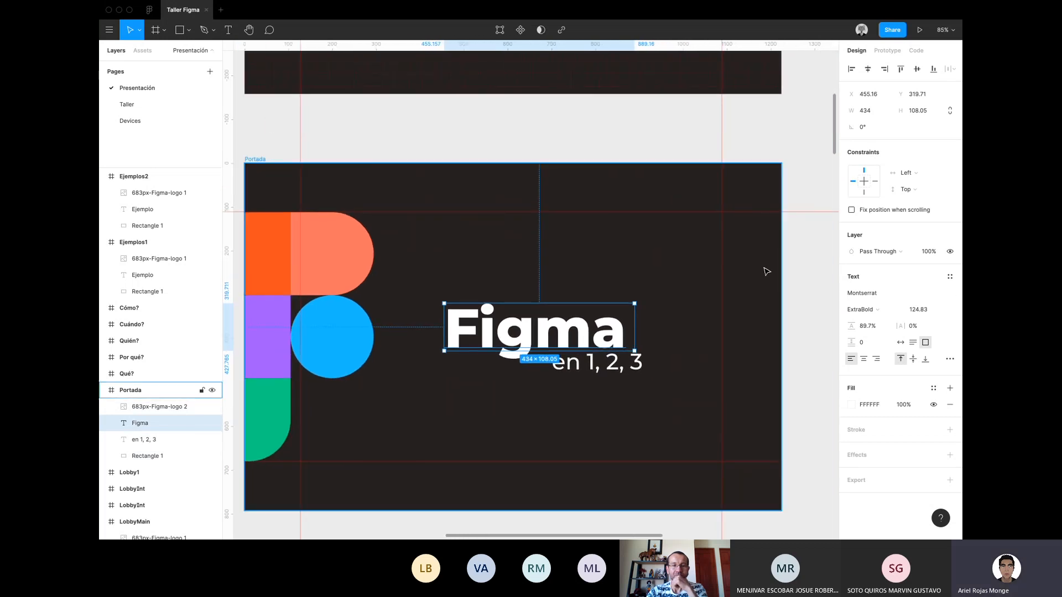
scroll(763, 267, "right", 2)
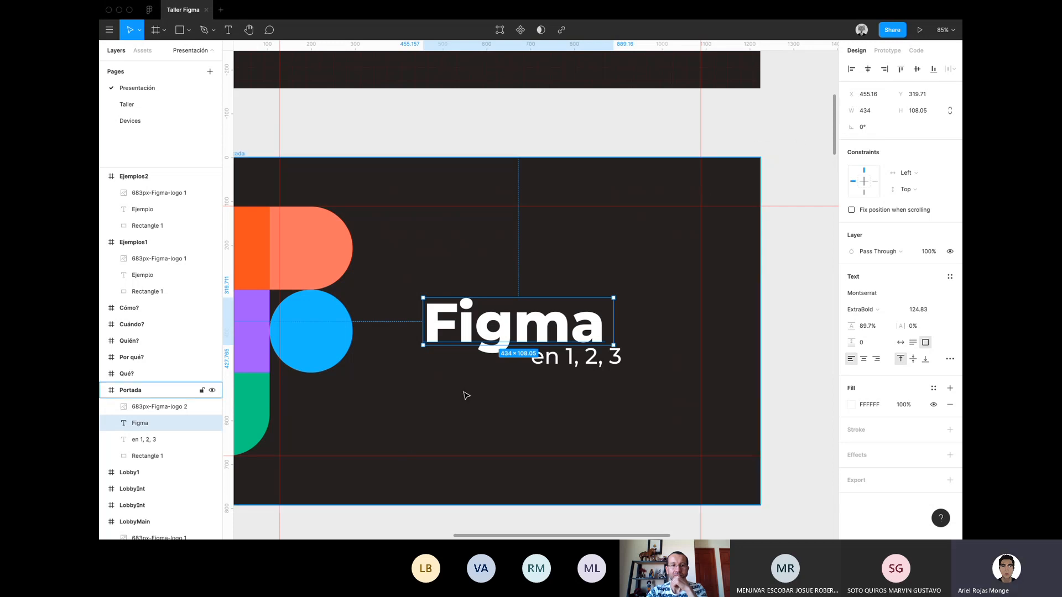
scroll(465, 396, "left", 3)
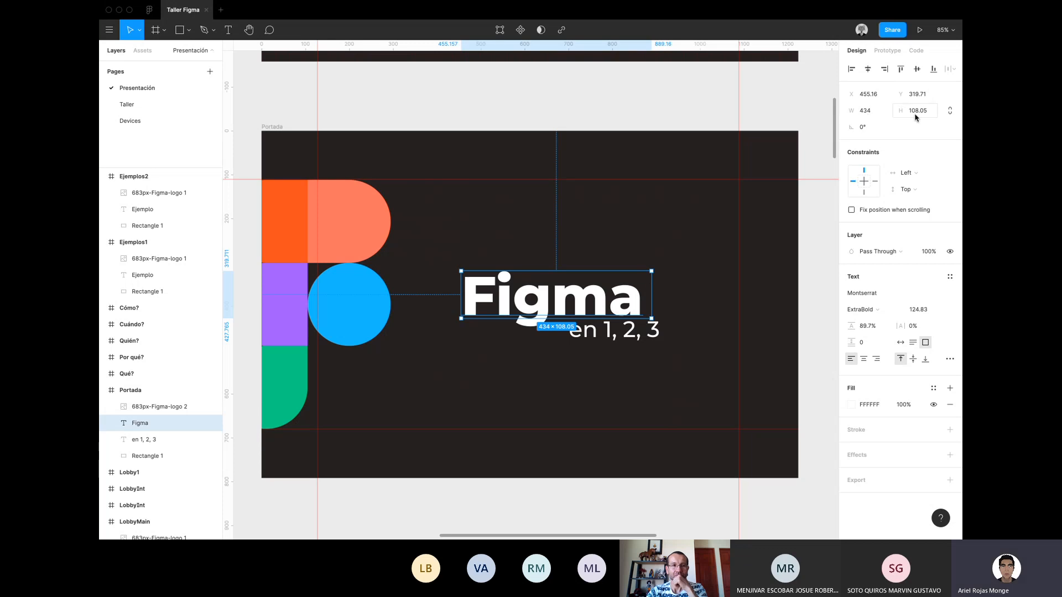
left_click(873, 114)
left_click(910, 111)
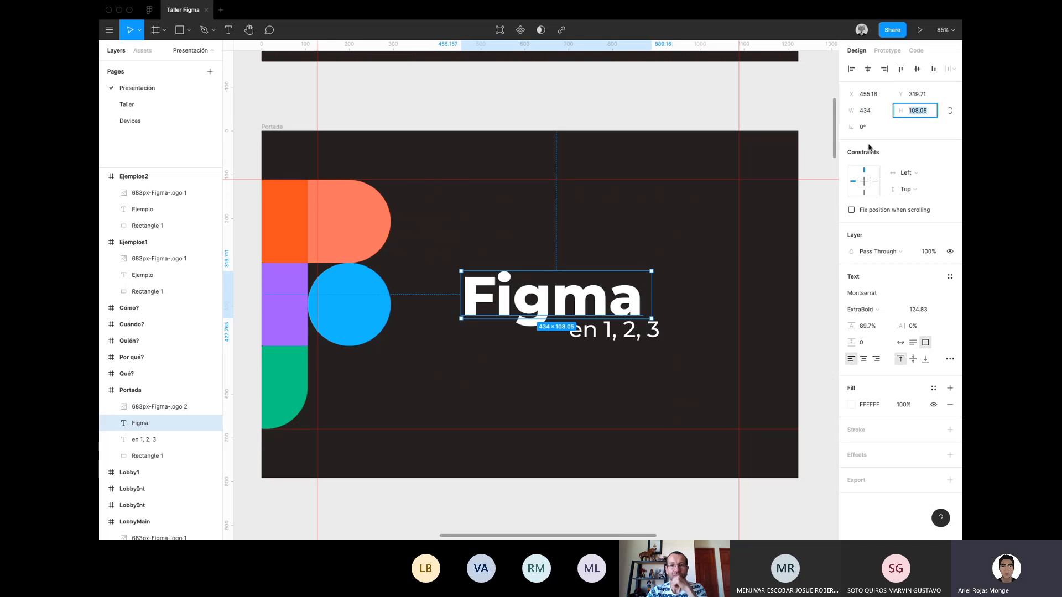
left_click(865, 129)
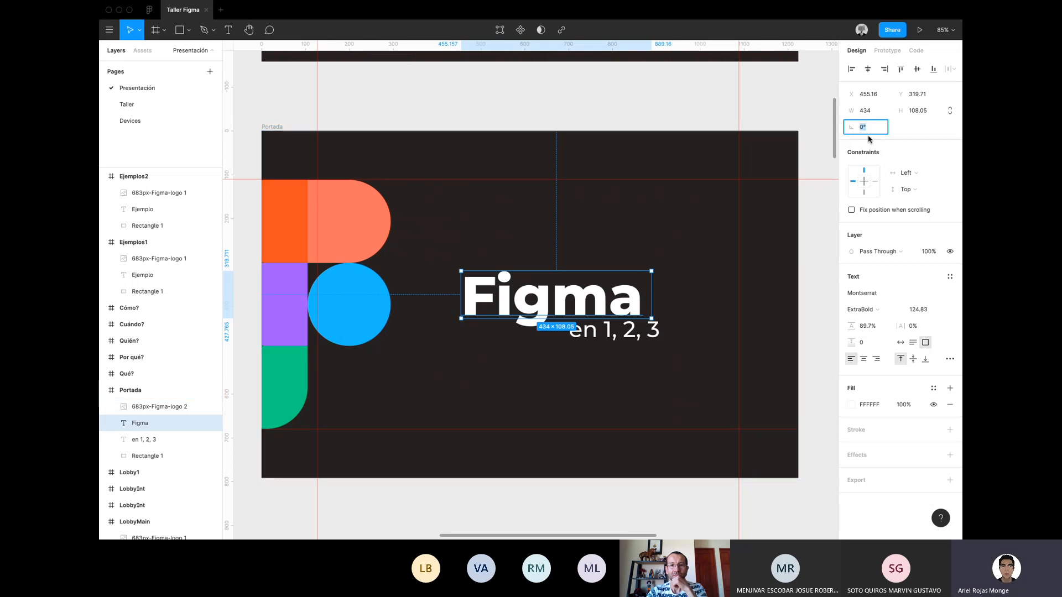
Examine the corner radius setting of the green browser window group in the ¿Quién? frame.
scroll(658, 367, "down", 5)
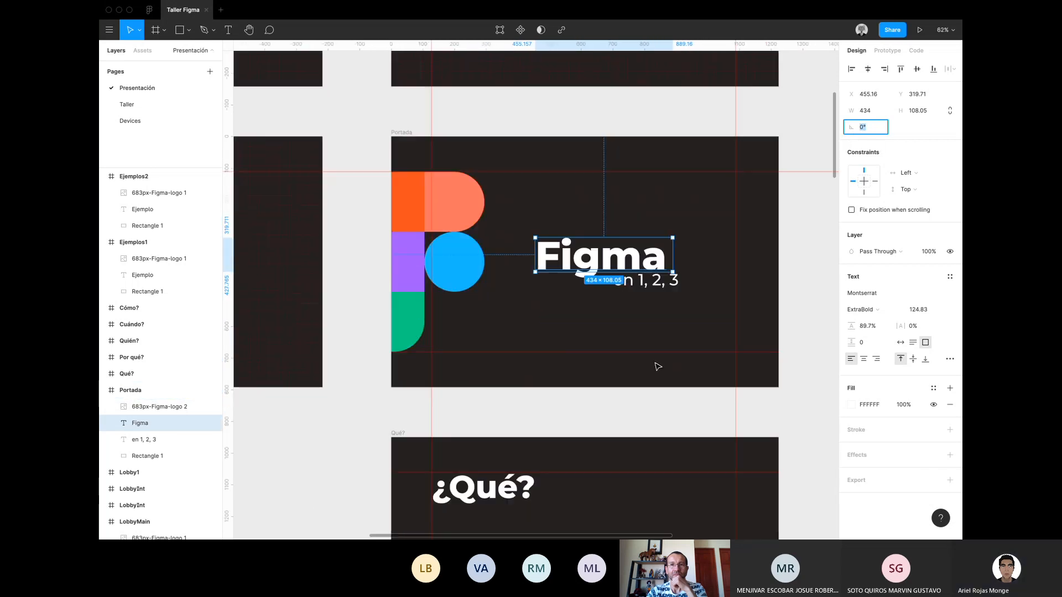
scroll(658, 367, "down", 2)
scroll(690, 311, "down", 2)
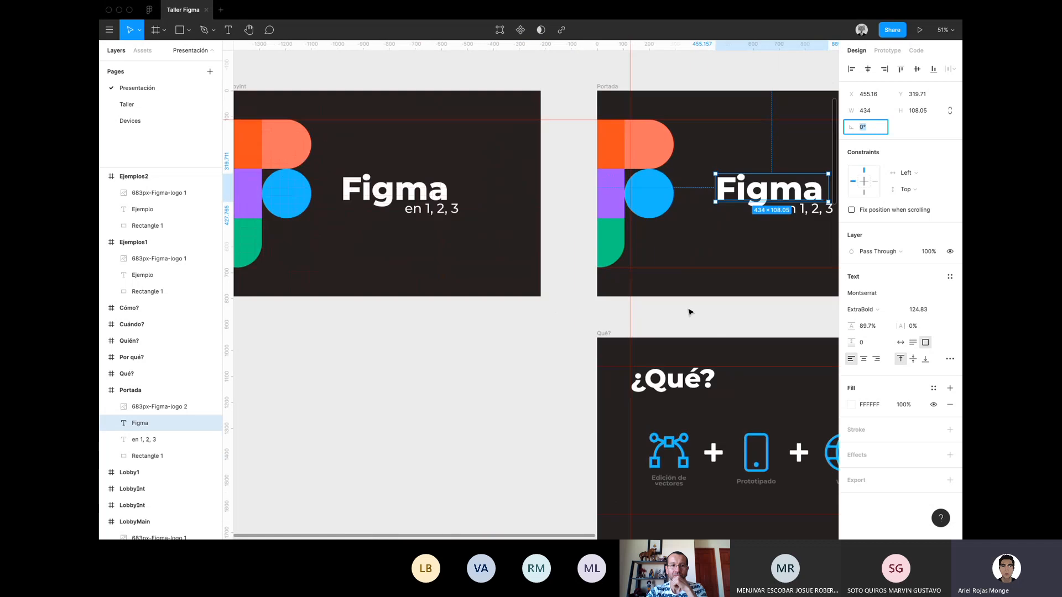
scroll(687, 308, "up", 2)
scroll(690, 310, "down", 2)
scroll(690, 310, "down", 10)
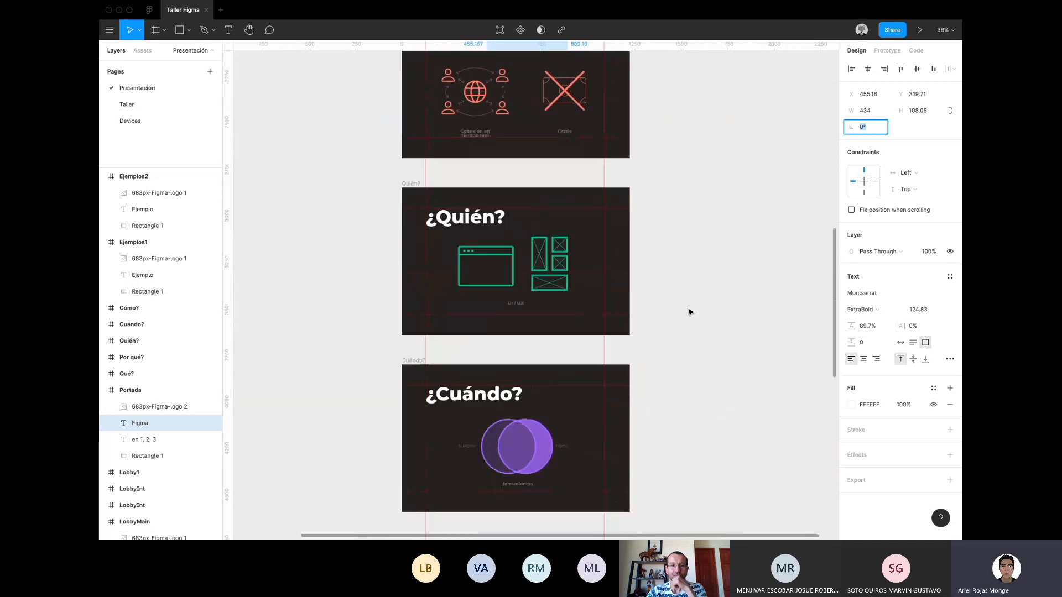
scroll(440, 167, "up", 5)
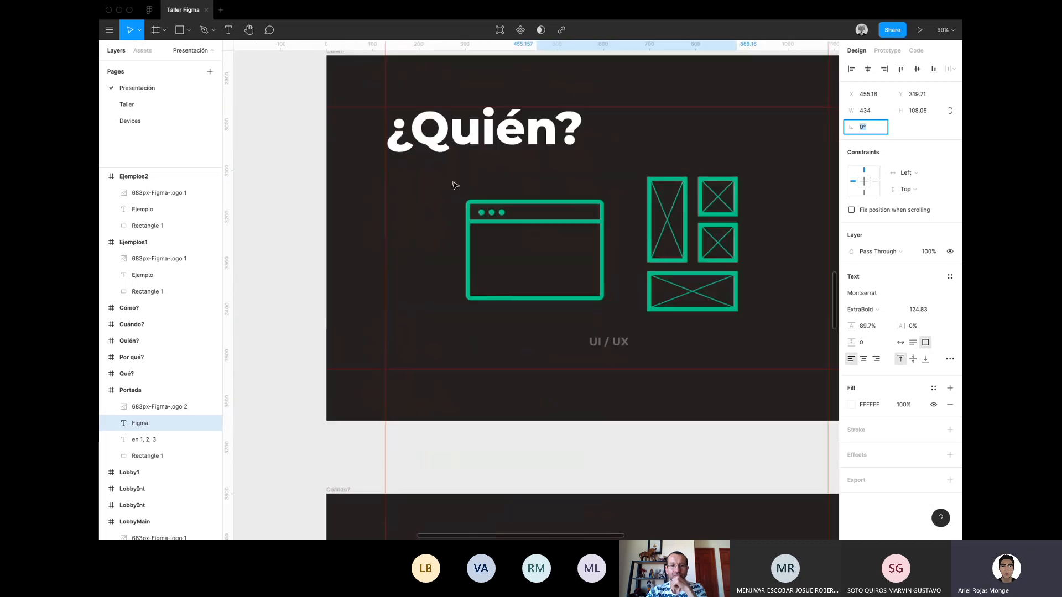
left_click(467, 281)
double_click(467, 281)
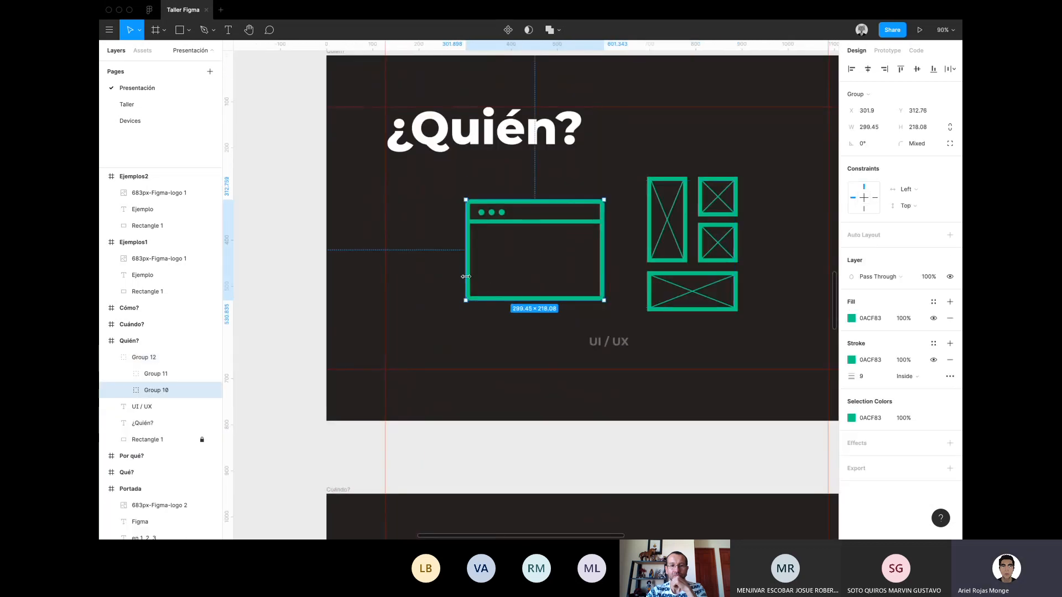
left_click(915, 143)
scroll(595, 235, "up", 3)
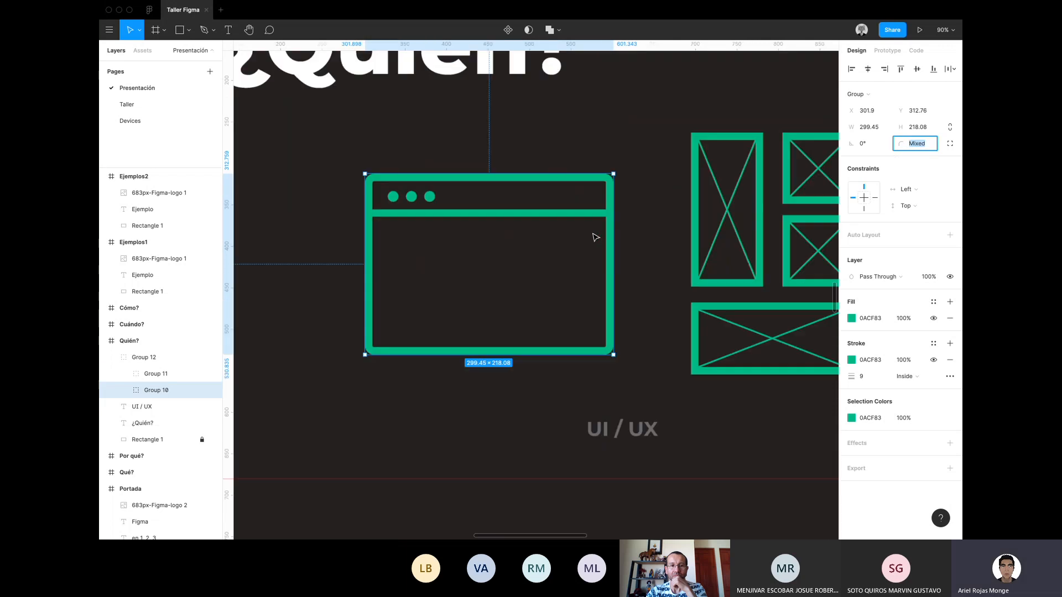
key("Escape")
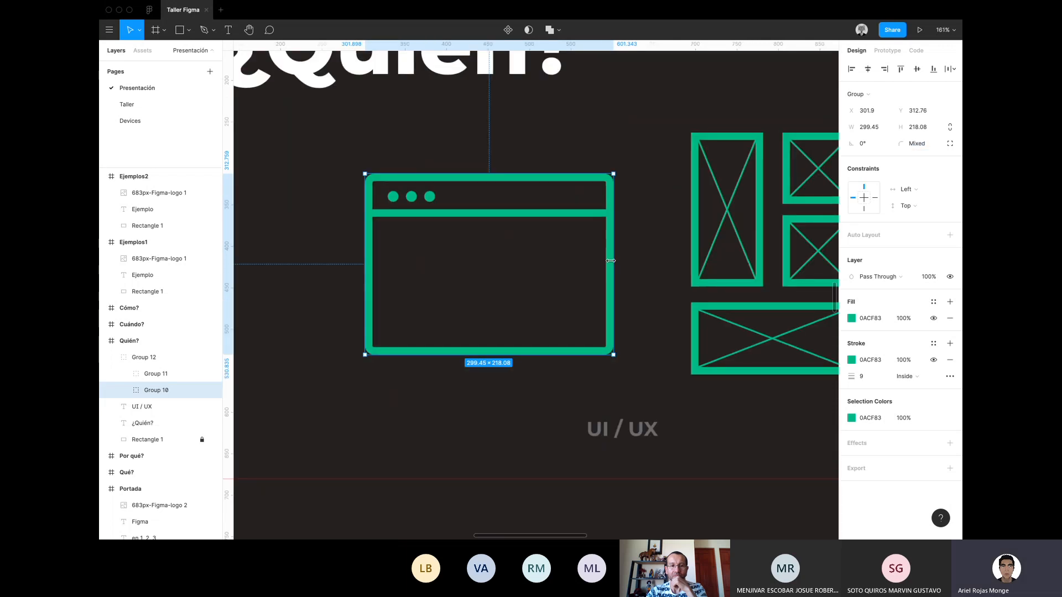
Set the corner radius of Rectangle 6, the outline inside the browser window group, to 20.
left_click(124, 390)
left_click(160, 473)
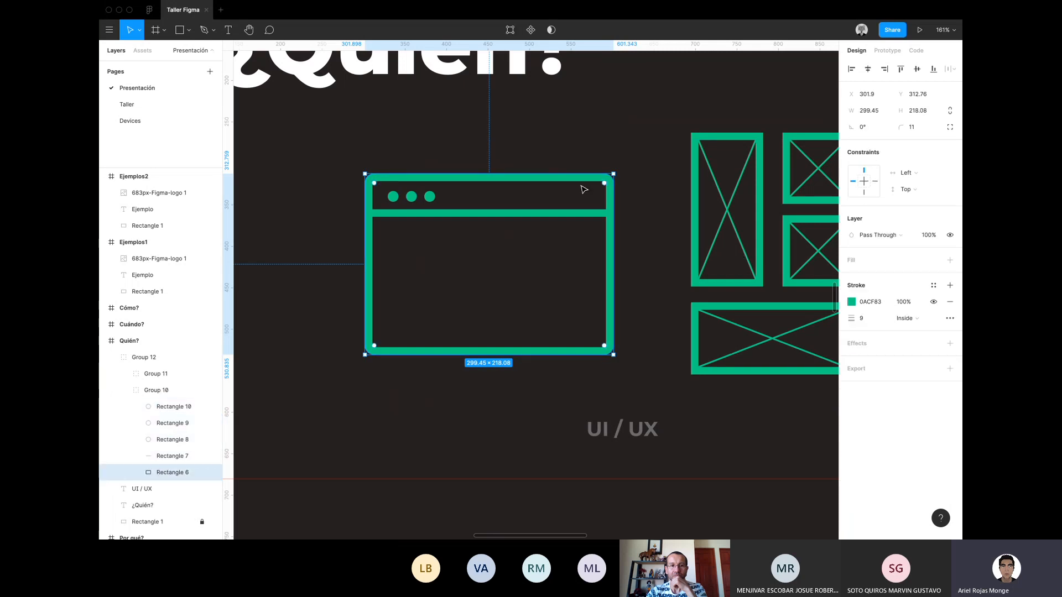
left_click(916, 128)
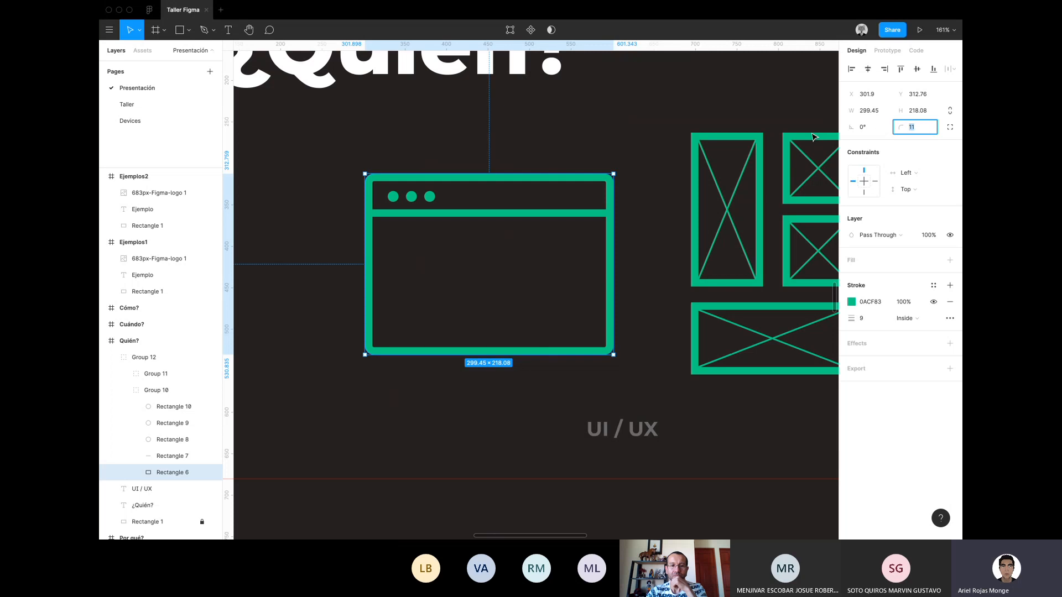
type("20")
key("Return")
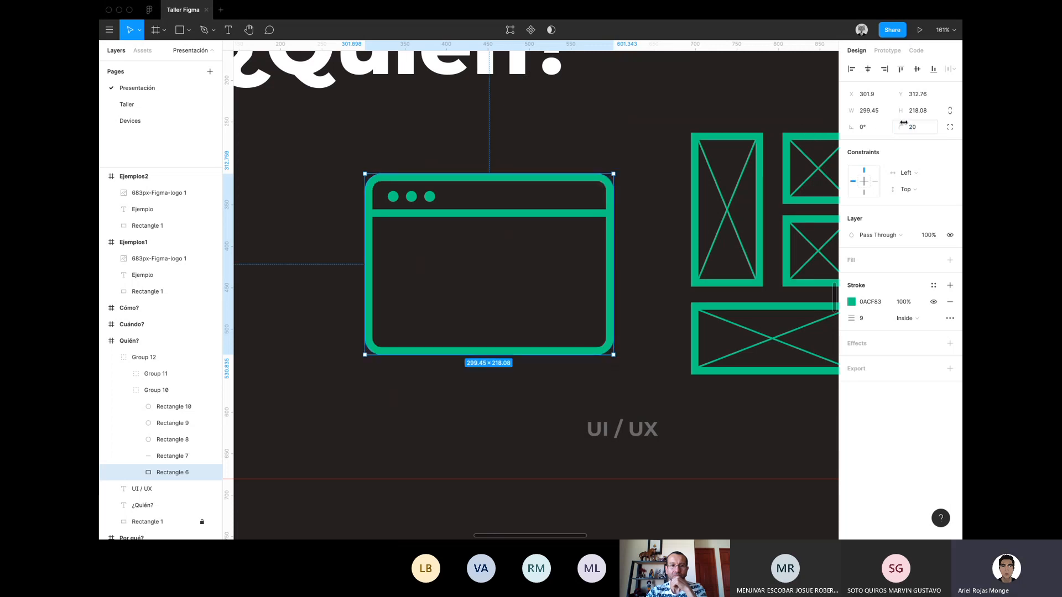
Try a corner radius of 0 on the browser window outline, undo it and deselect the outline.
left_click(915, 129)
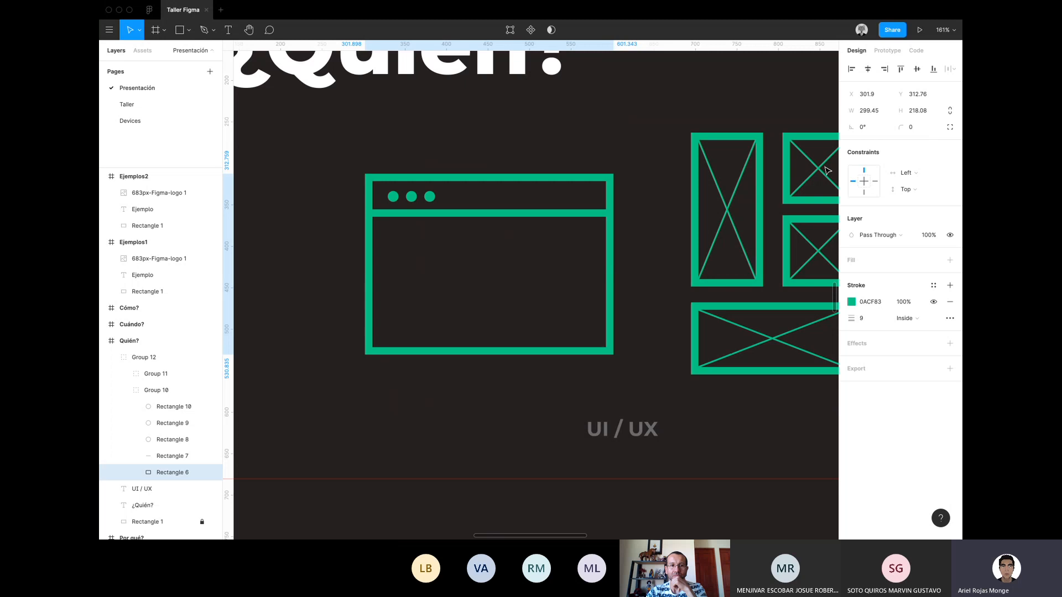
left_click(641, 156)
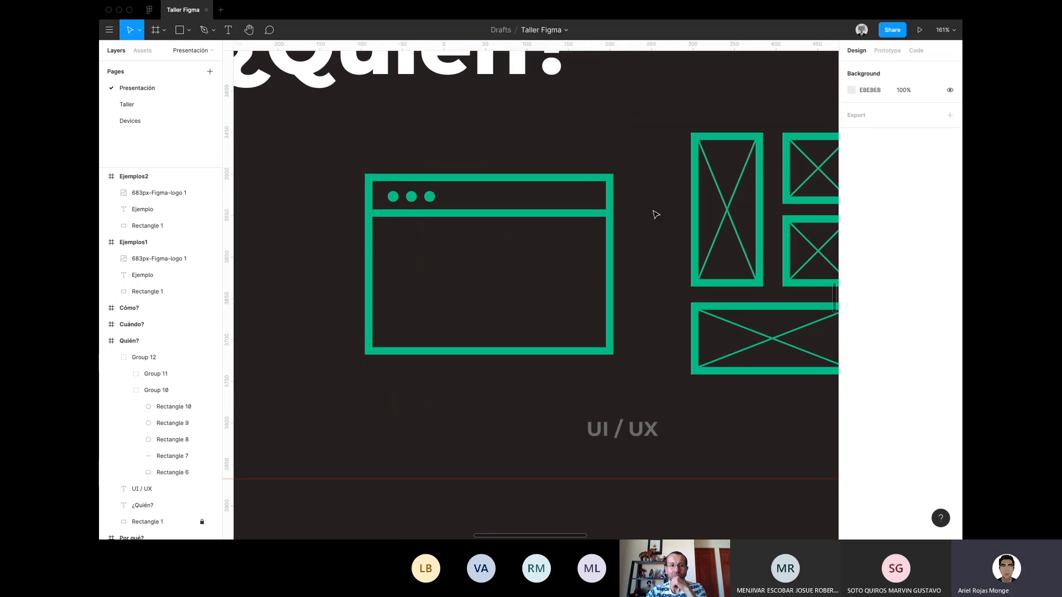
key("ctrl+shift+z")
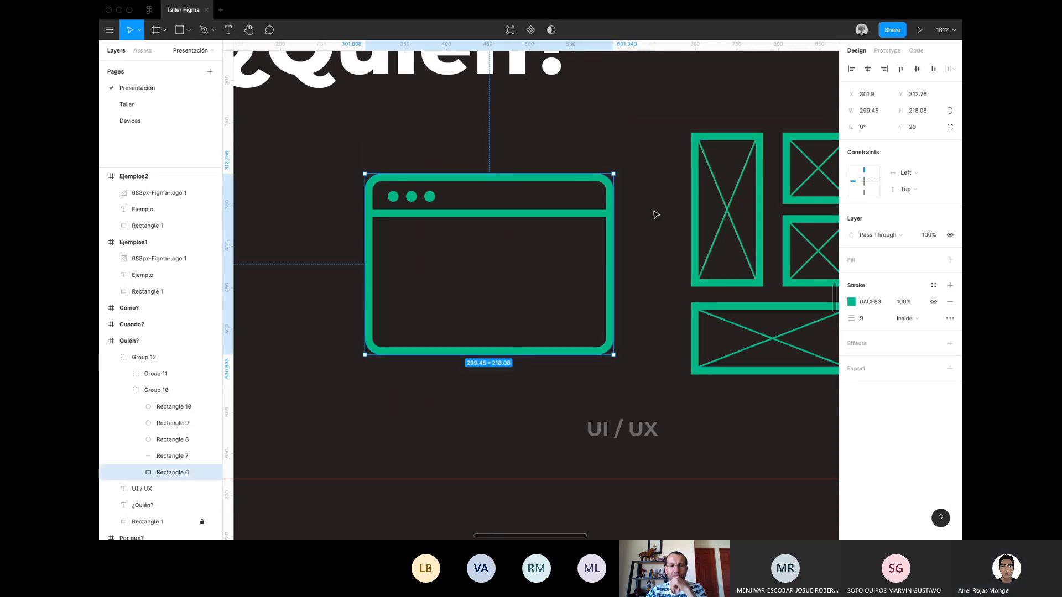
key("Escape")
Select the LobbyMain frame above Portada and add auto layout to it.
scroll(655, 215, "down", 5, "ctrl")
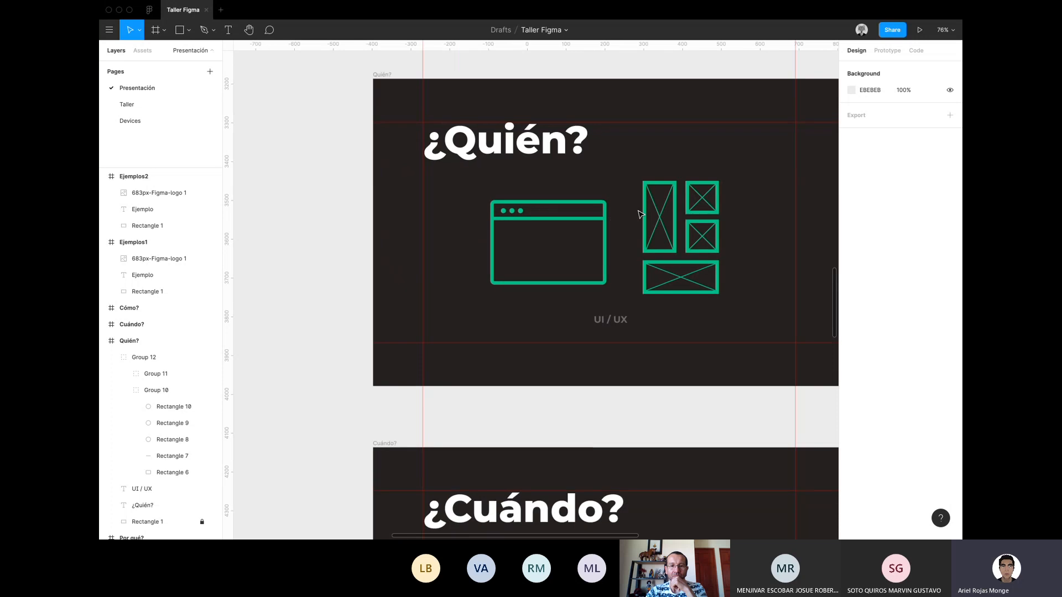
scroll(642, 214, "up", 5)
scroll(640, 213, "down", 2, "ctrl")
scroll(638, 211, "up", 8)
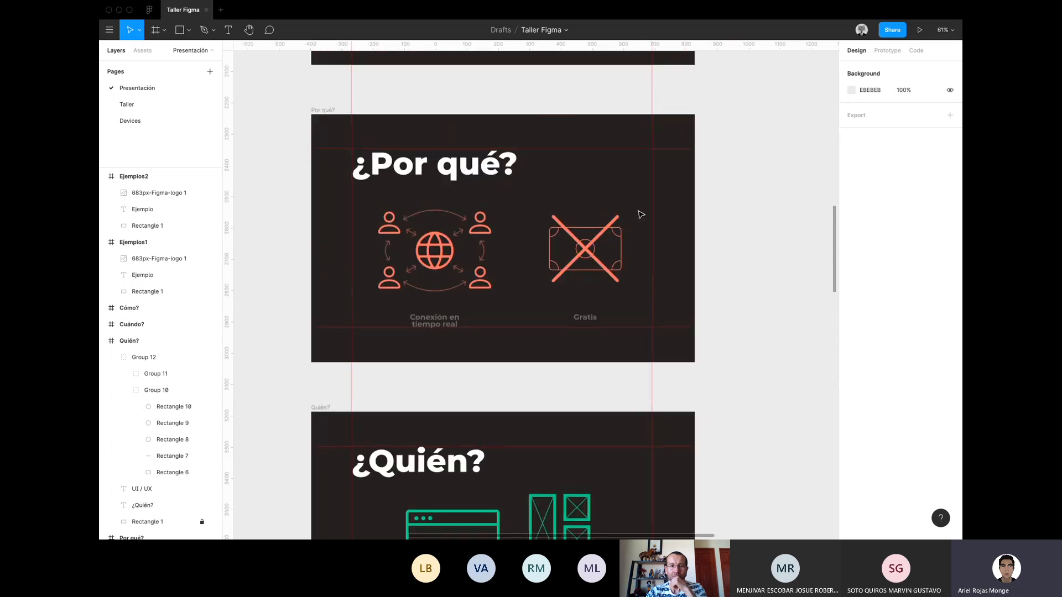
scroll(638, 211, "up", 10)
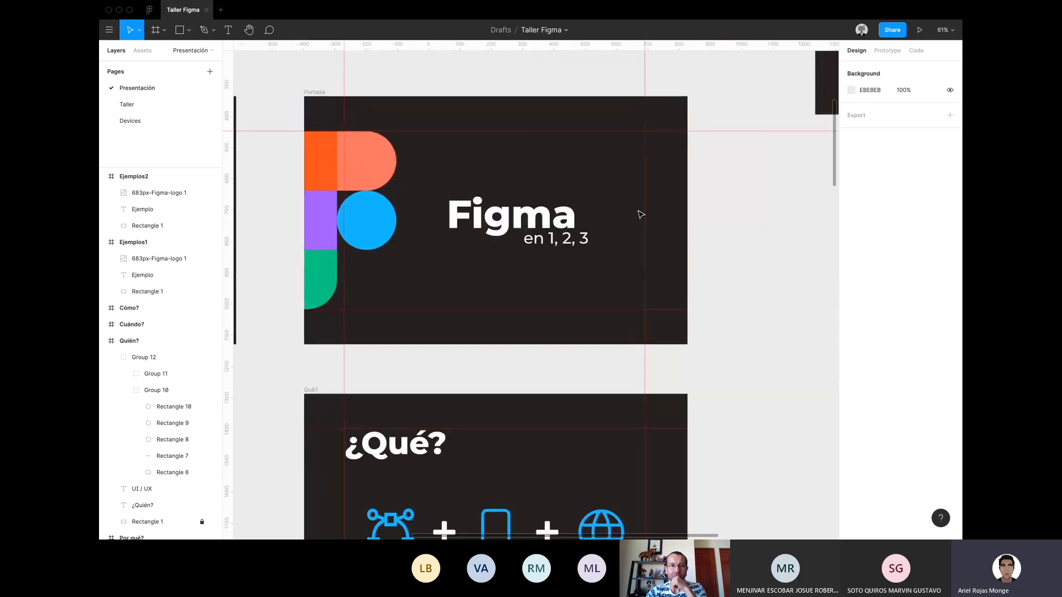
left_click(588, 164)
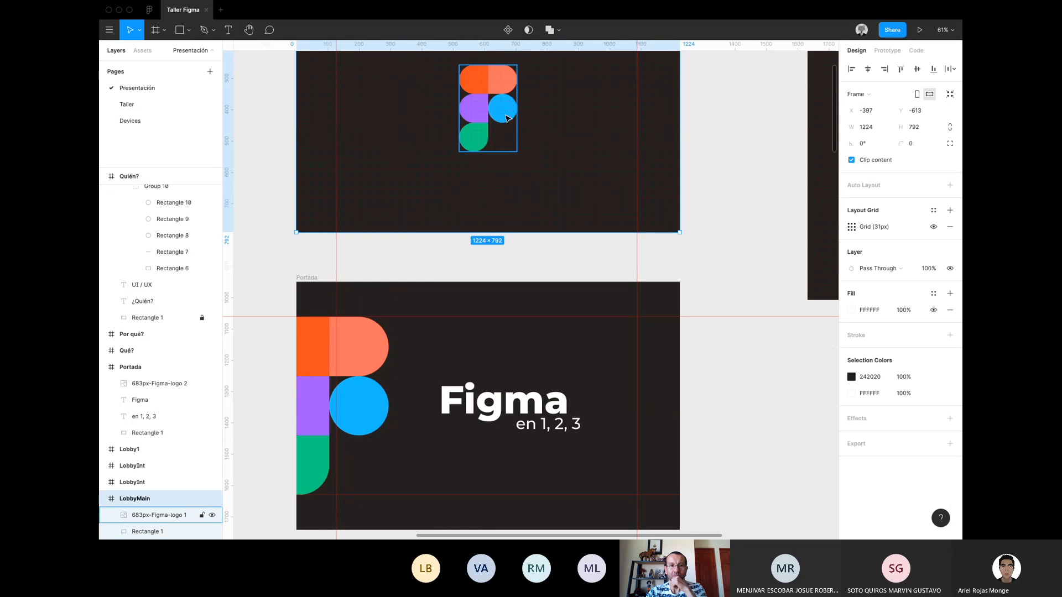
scroll(658, 161, "up", 4)
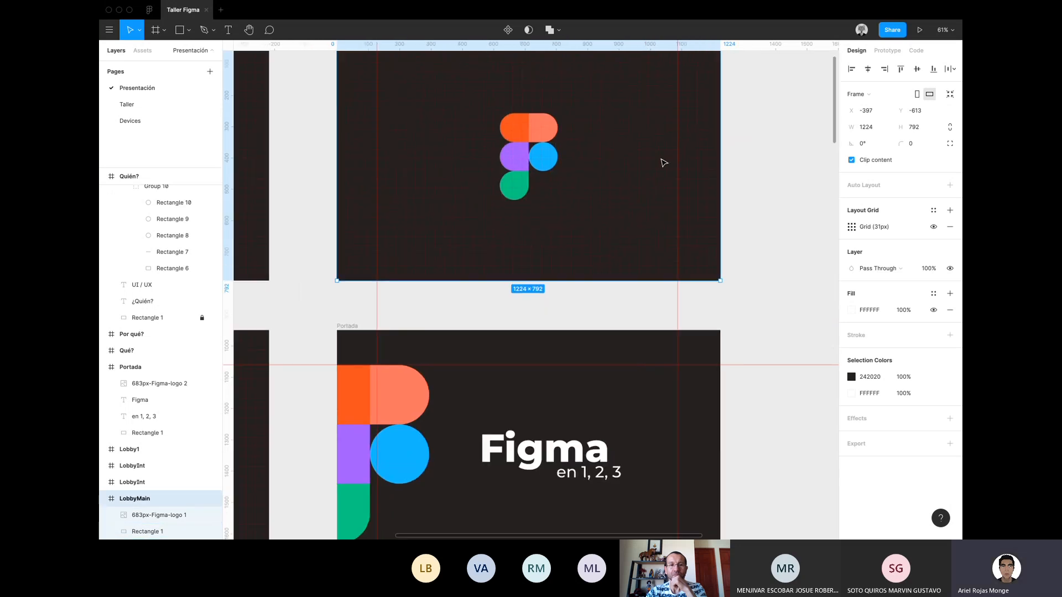
scroll(605, 182, "down", 2)
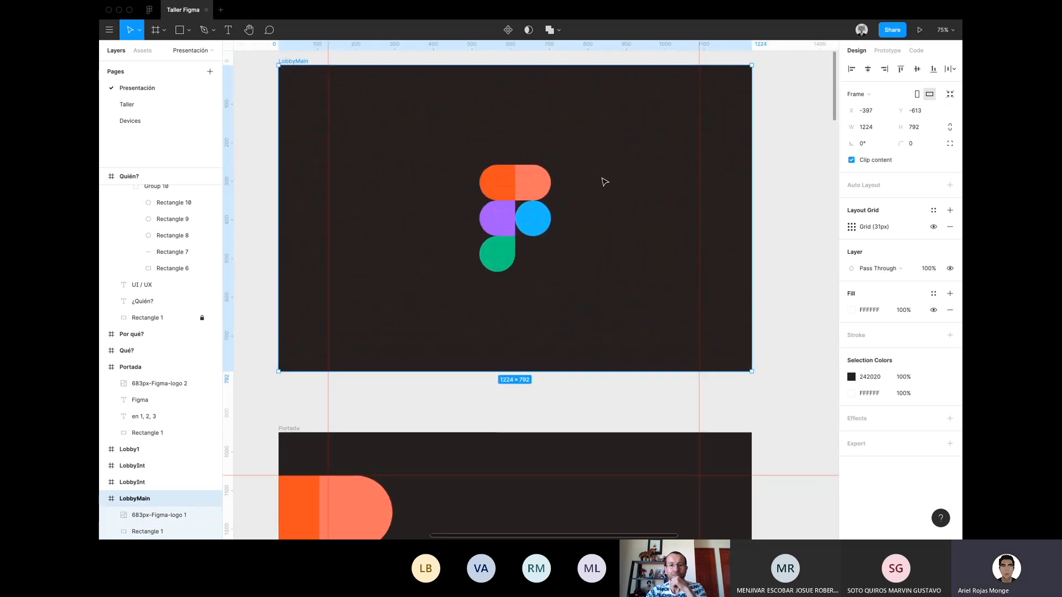
scroll(605, 181, "up", 1)
left_click(950, 185)
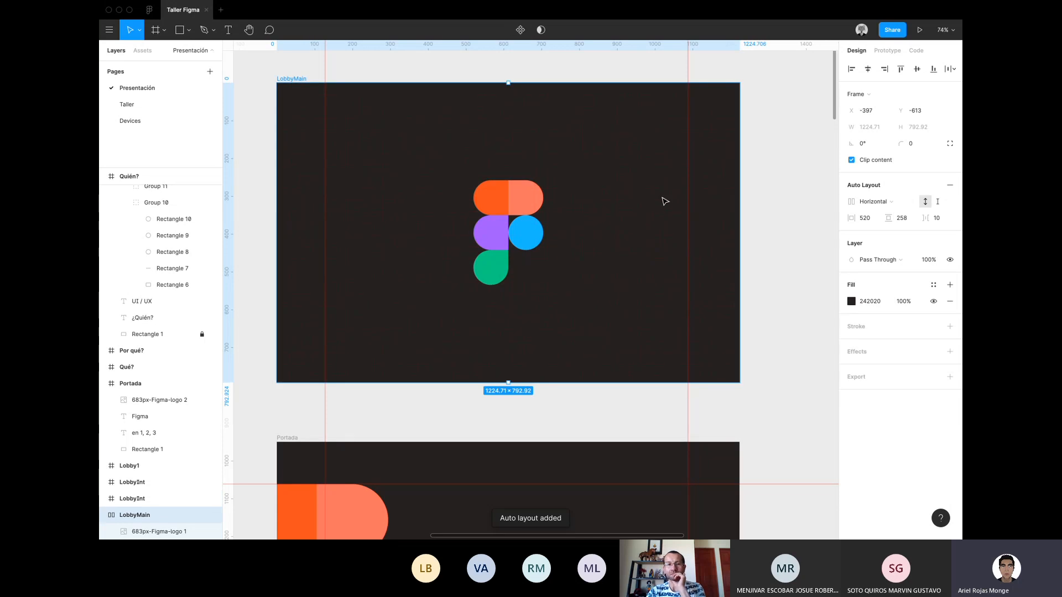
Try resizing the auto-layout LobbyMain frame from its upper edge.
scroll(592, 123, "down", 4)
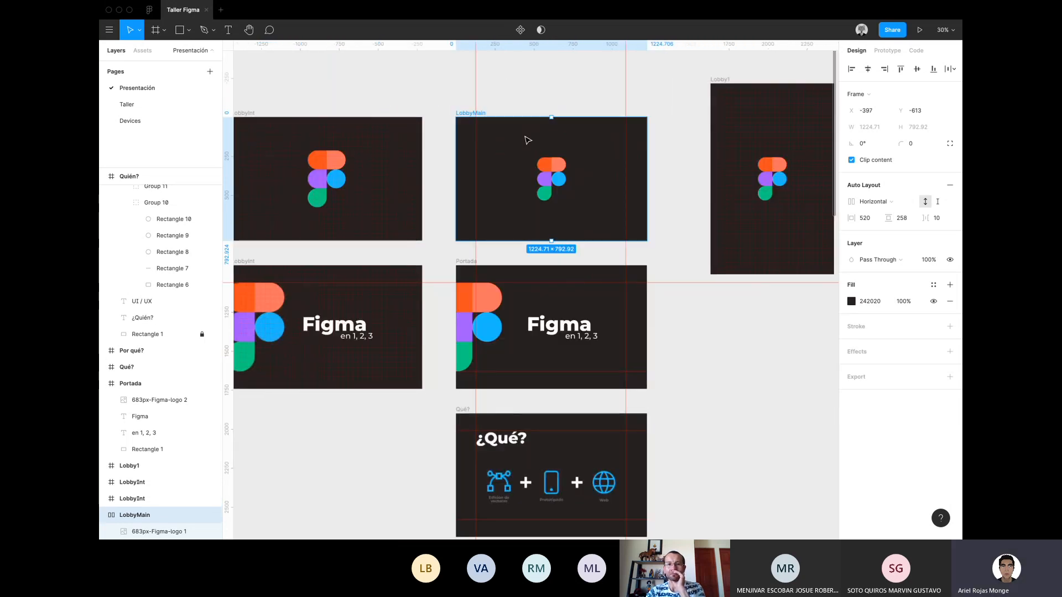
scroll(556, 197, "up", 5)
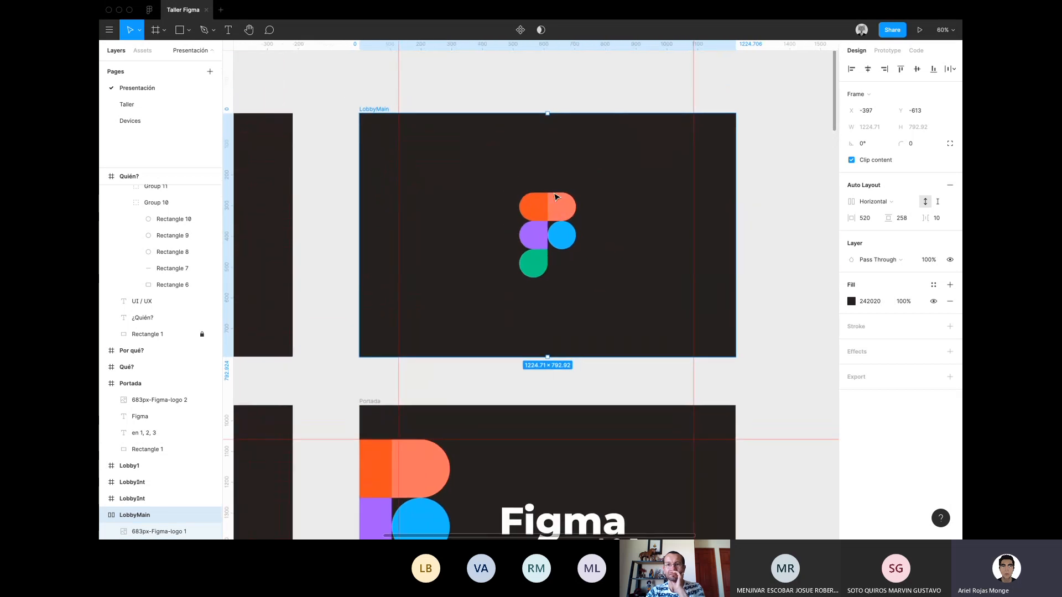
scroll(555, 197, "down", 2)
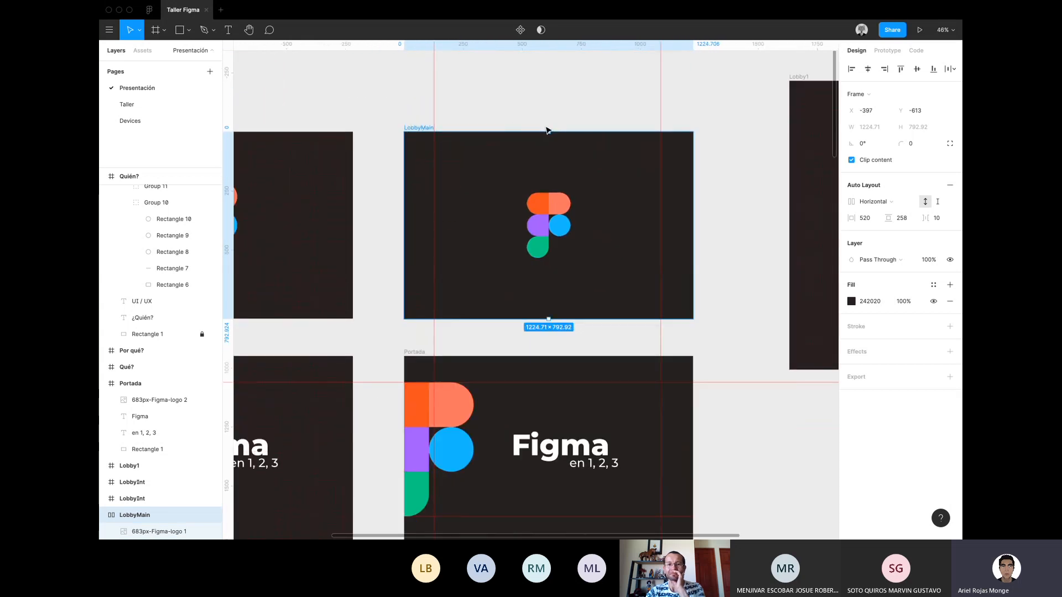
left_click_drag(548, 130, 575, 76)
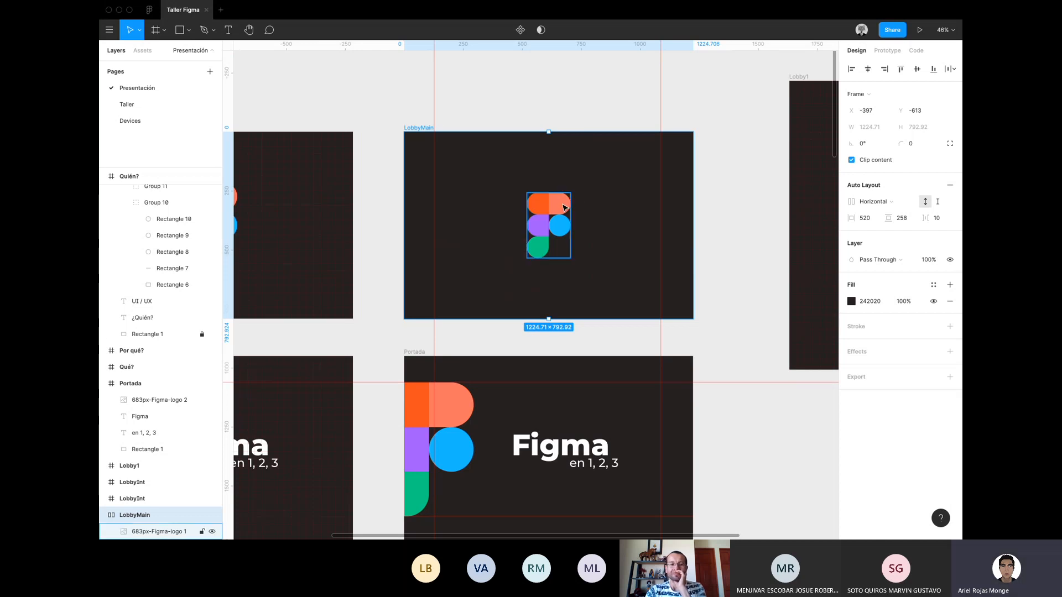
Remove the auto layout from the LobbyMain frame and add a 10 px layout grid.
left_click(950, 186)
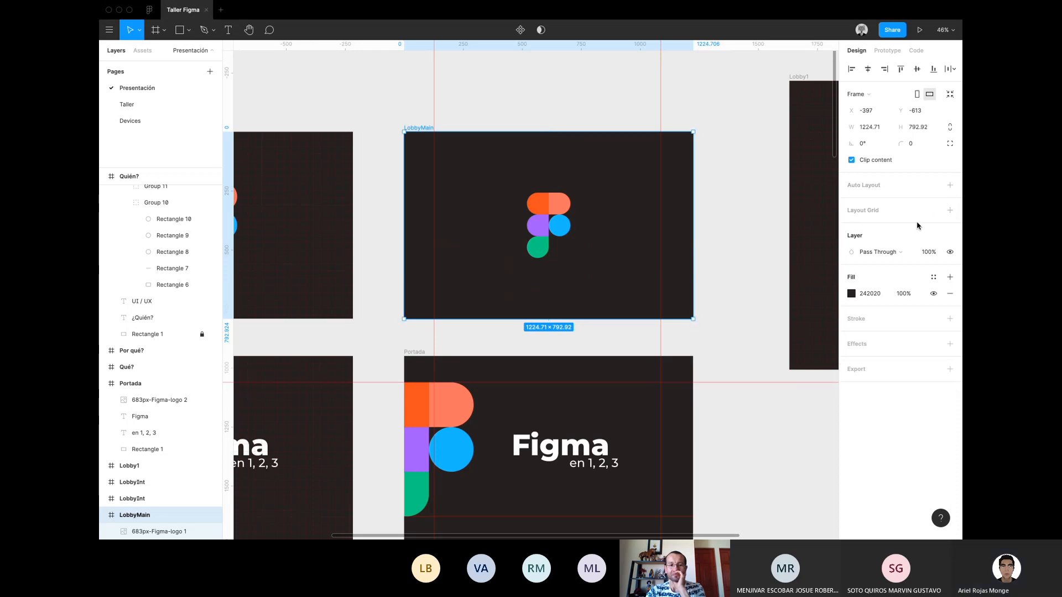
left_click(951, 211)
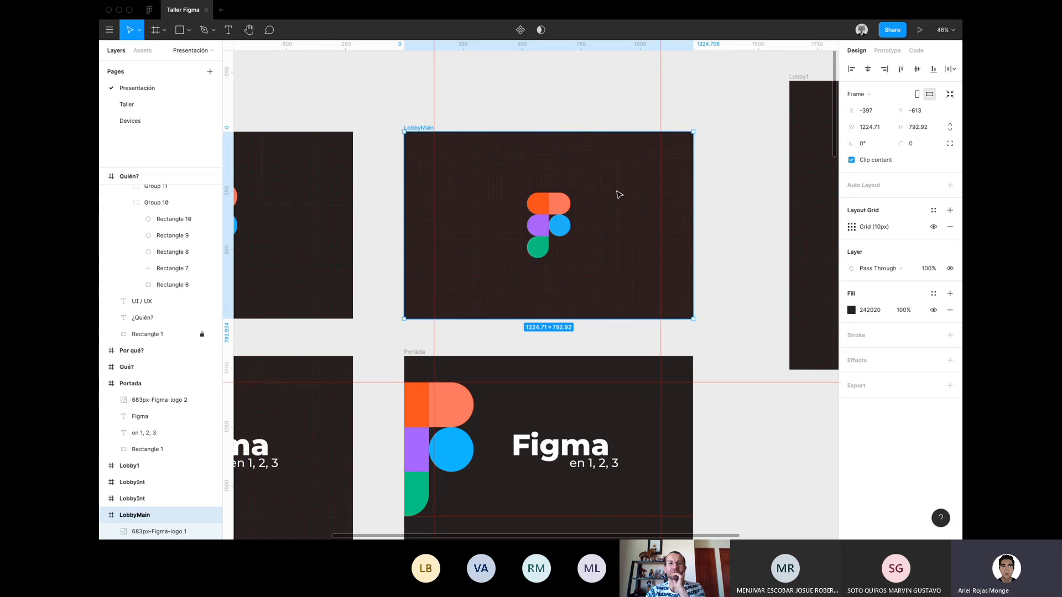
Deselect the LobbyMain frame and unlock the Rectangle 1 layer of the Quién? frame.
key("shift+2")
scroll(578, 182, "up", 3)
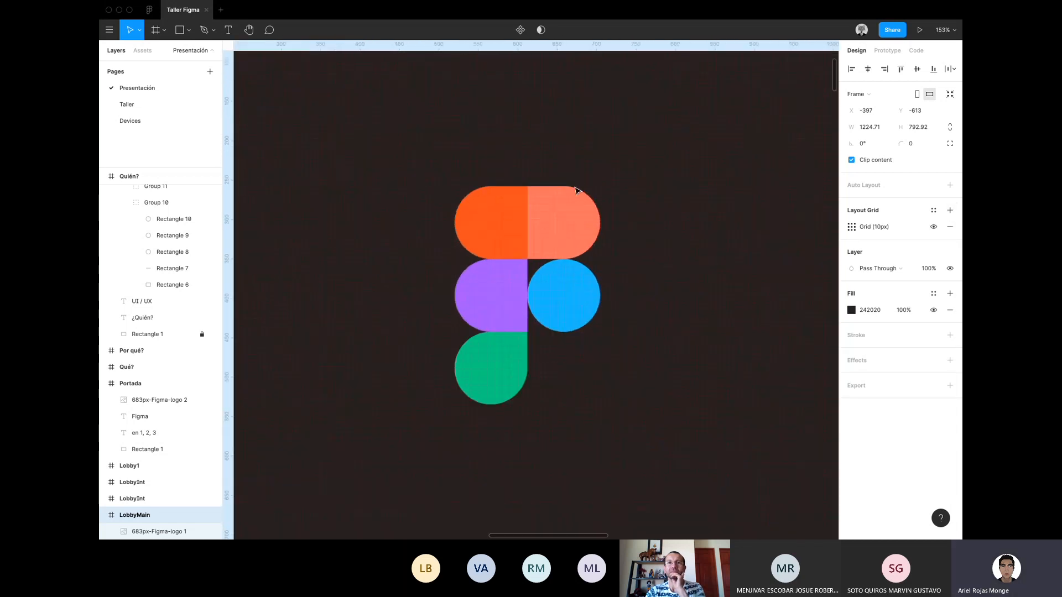
scroll(560, 275, "up", 5)
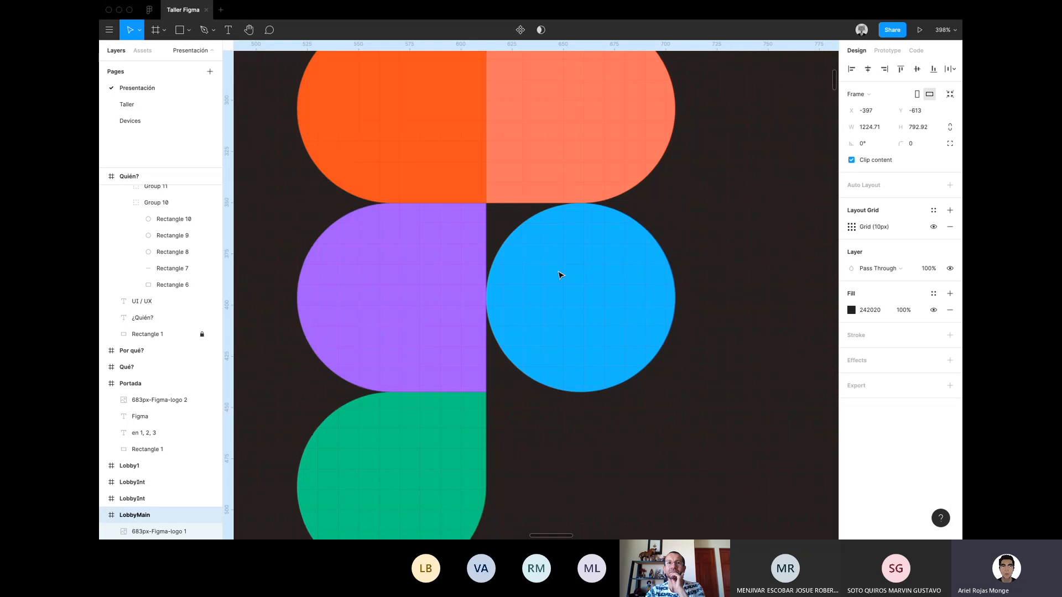
scroll(560, 275, "down", 6)
left_click(615, 281)
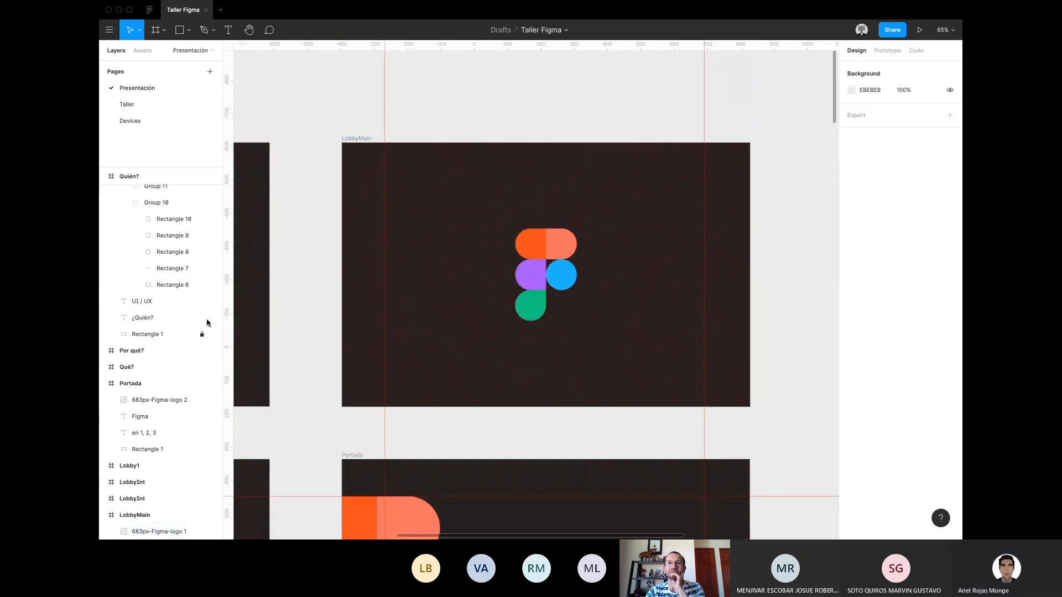
left_click(202, 334)
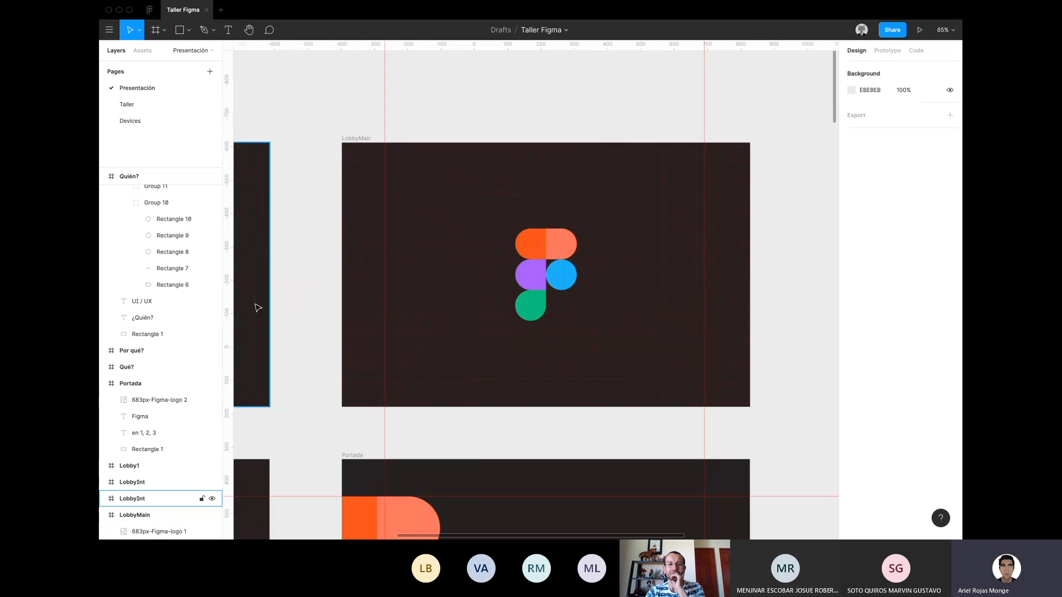
Select the LobbyMain frame, change its fill colour to white (FFFFFF) and deselect it.
scroll(293, 304, "up", 4)
left_click(350, 356)
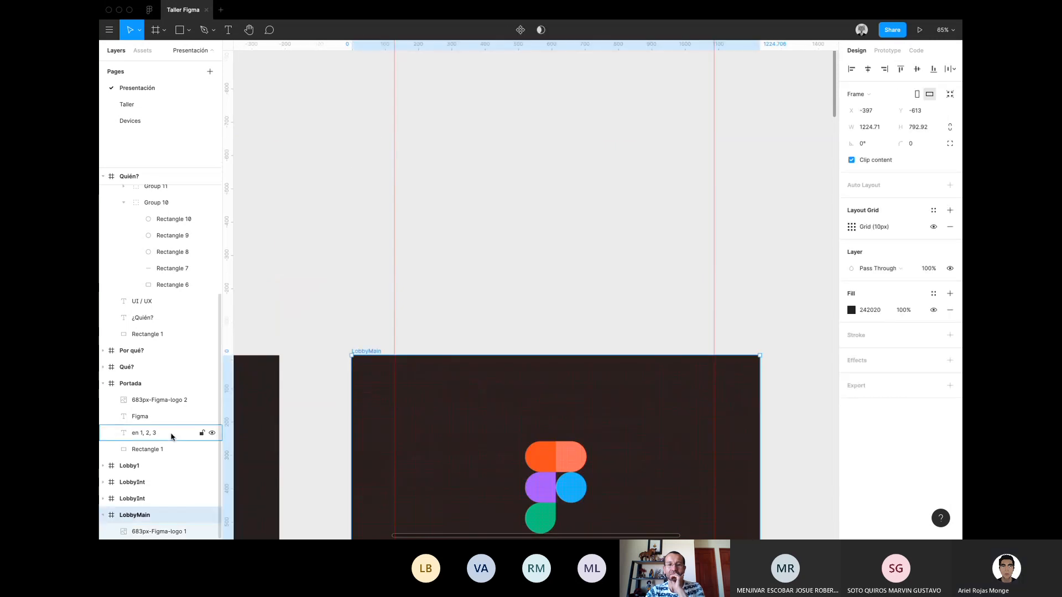
scroll(476, 383, "down", 2)
scroll(476, 382, "down", 1)
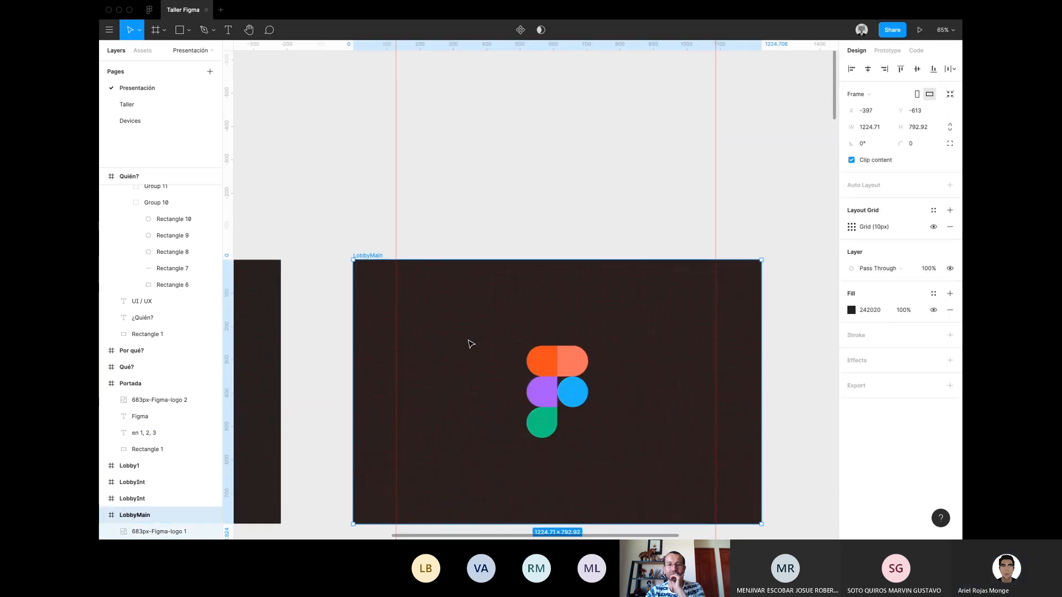
left_click(467, 341)
left_click(379, 258)
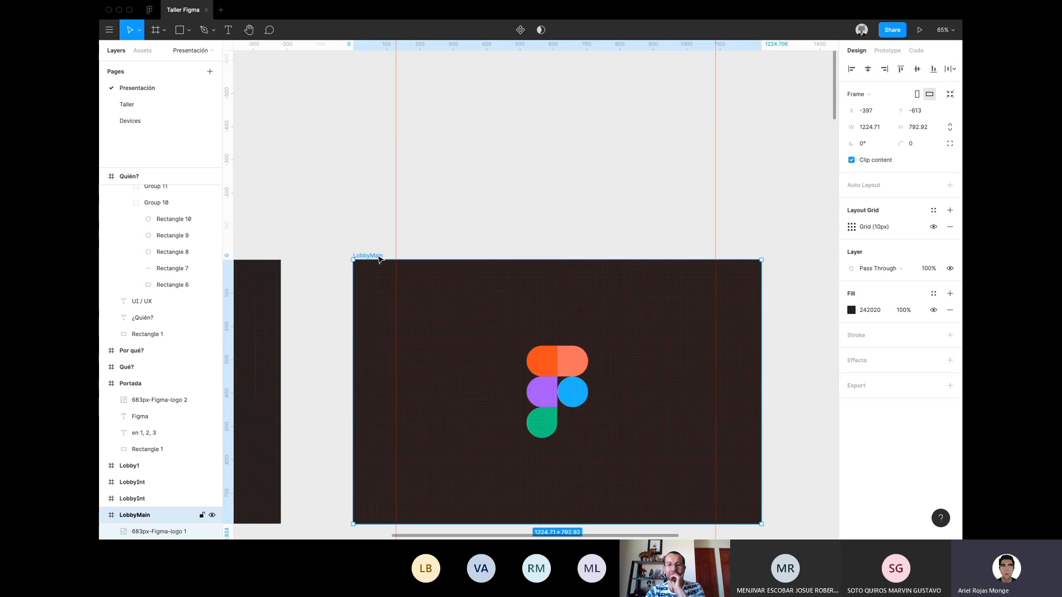
left_click(851, 310)
left_click_drag(765, 323, 617, 254)
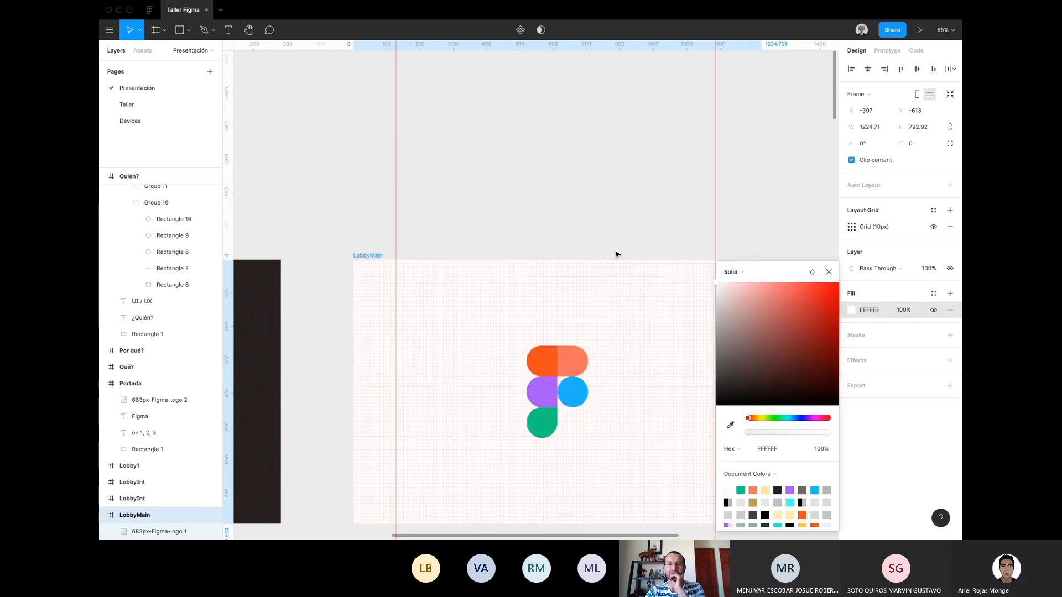
left_click(503, 131)
Select the LobbyMain frame and try a layout grid size of 34 px.
scroll(503, 127, "down", 3)
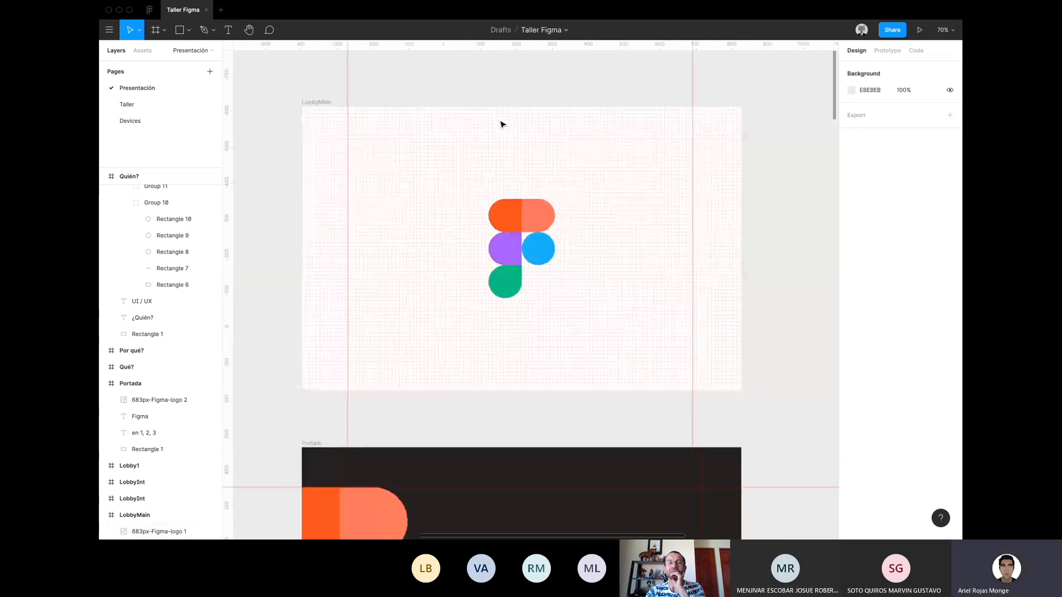
left_click(332, 104)
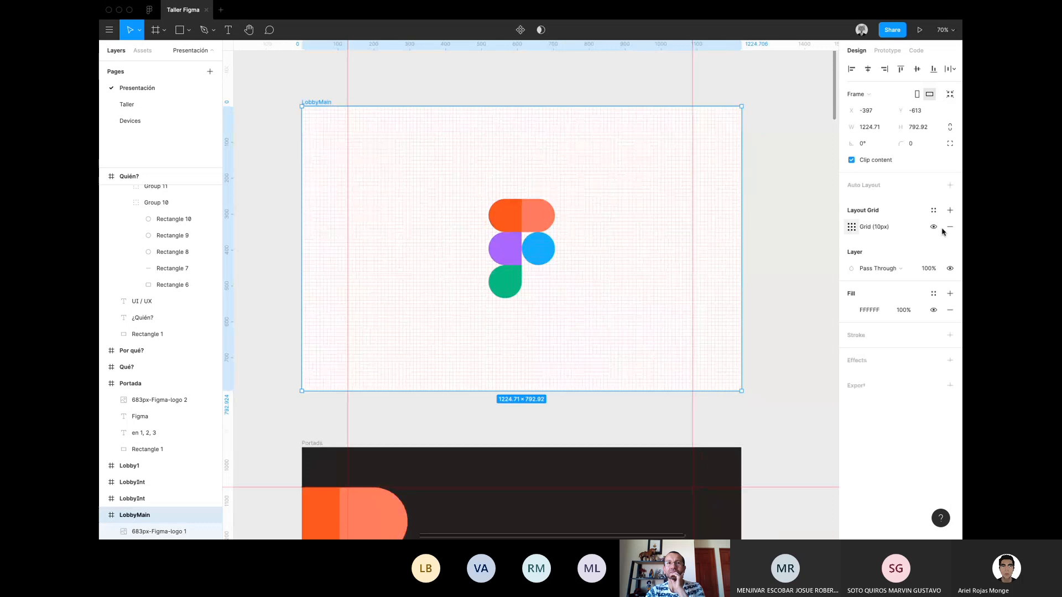
left_click(852, 227)
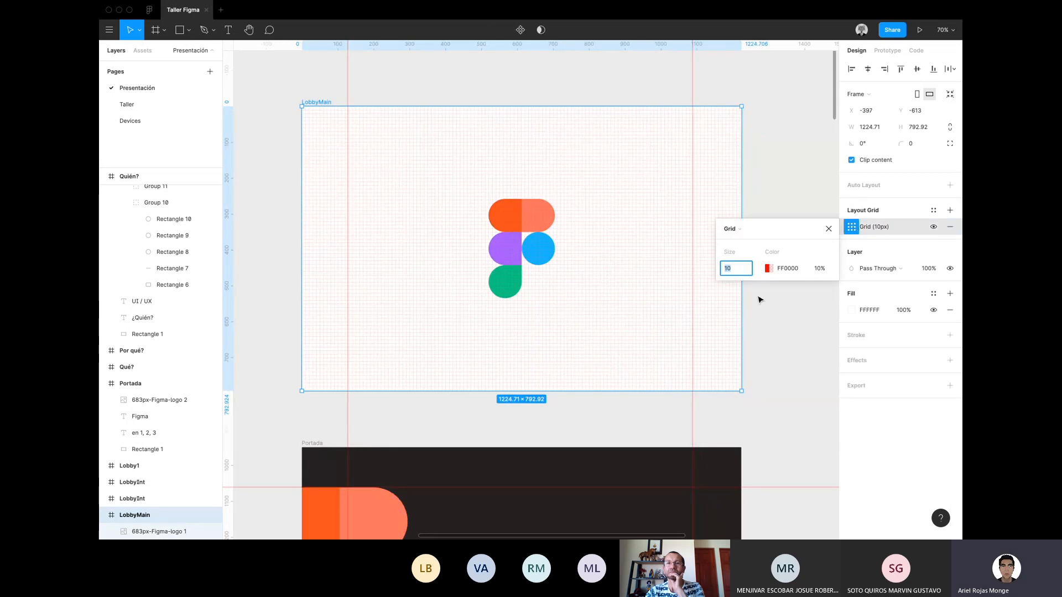
key("Up")
key("Up")
type("32")
key("Return")
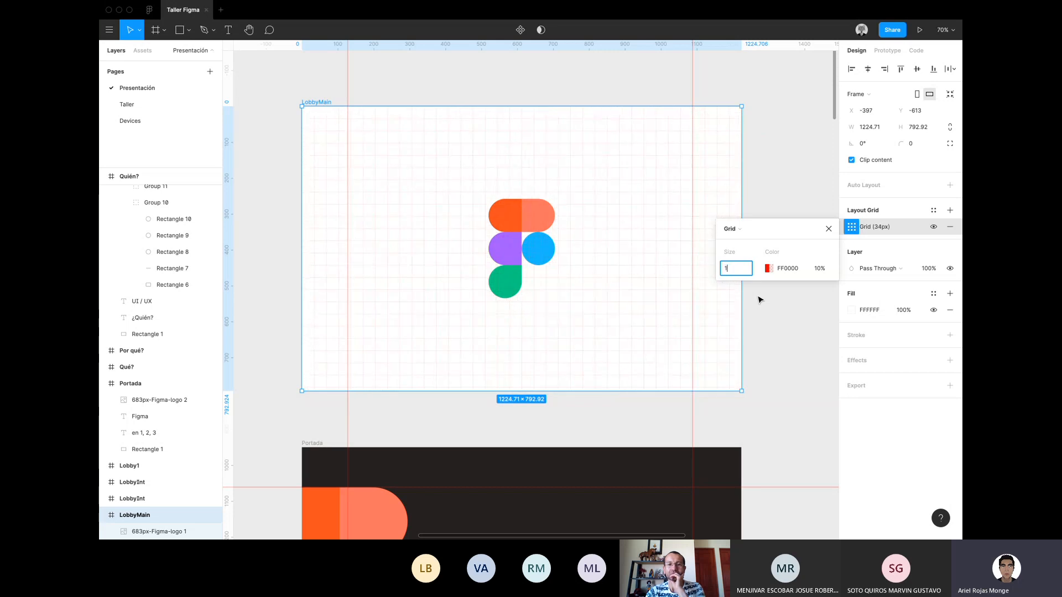
Try a layout grid size of 1 px on the LobbyMain frame and close the grid settings.
key("Return")
scroll(618, 301, "up", 10)
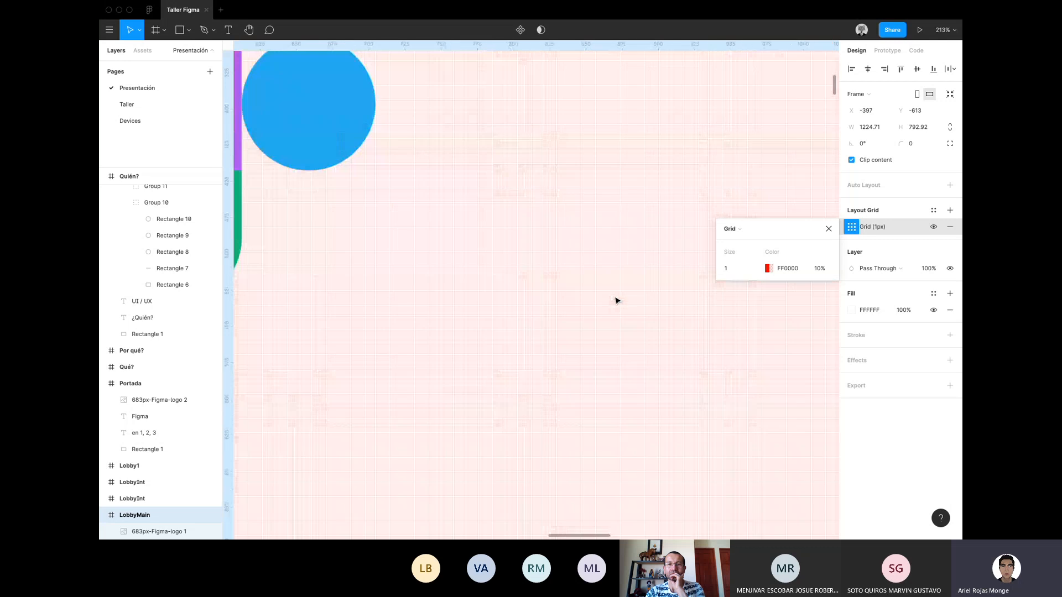
scroll(622, 308, "down", 15)
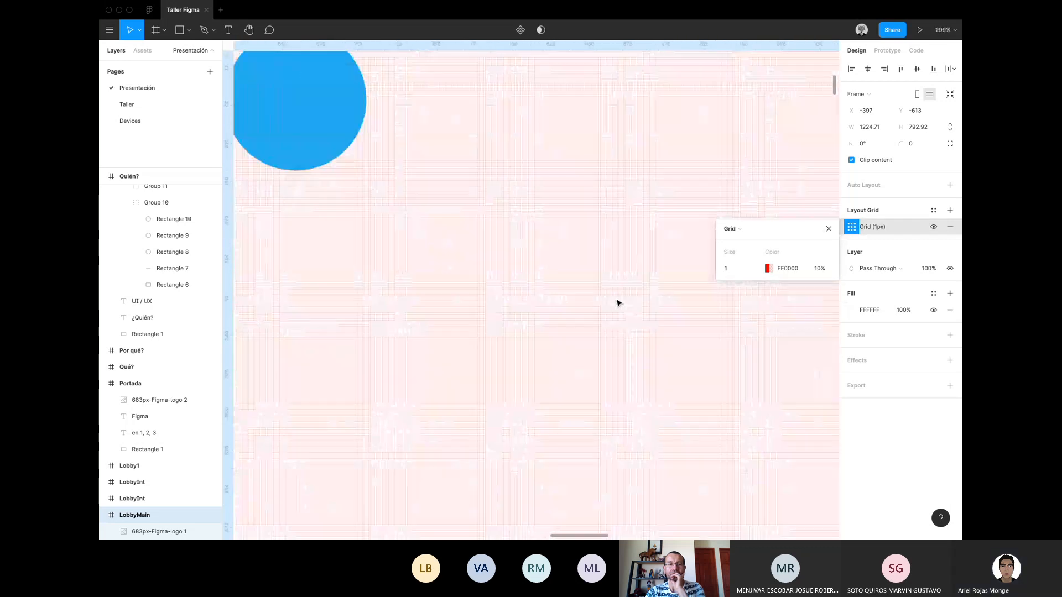
scroll(609, 299, "down", 5)
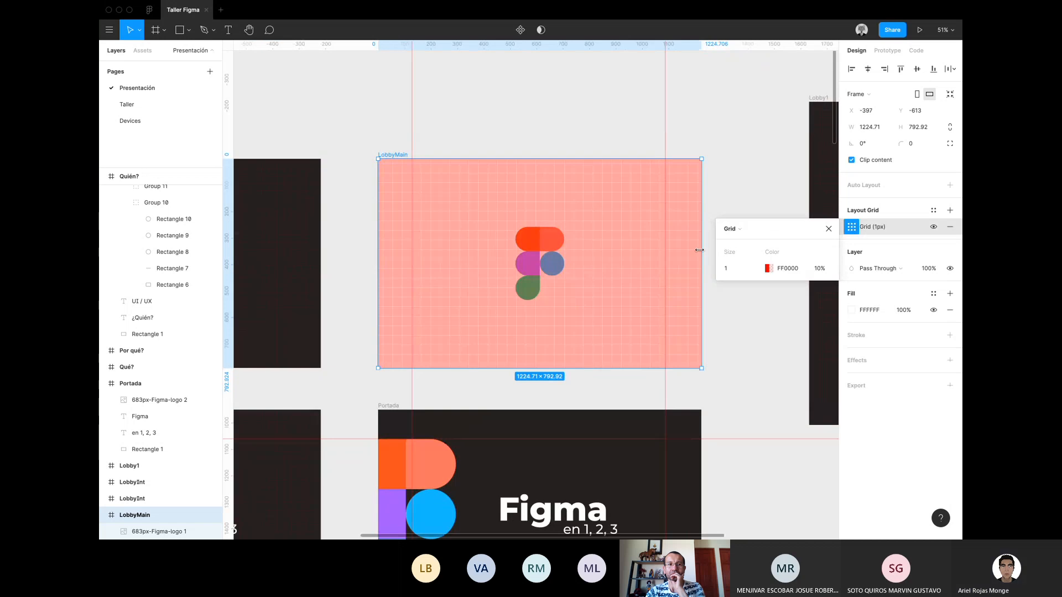
left_click(828, 229)
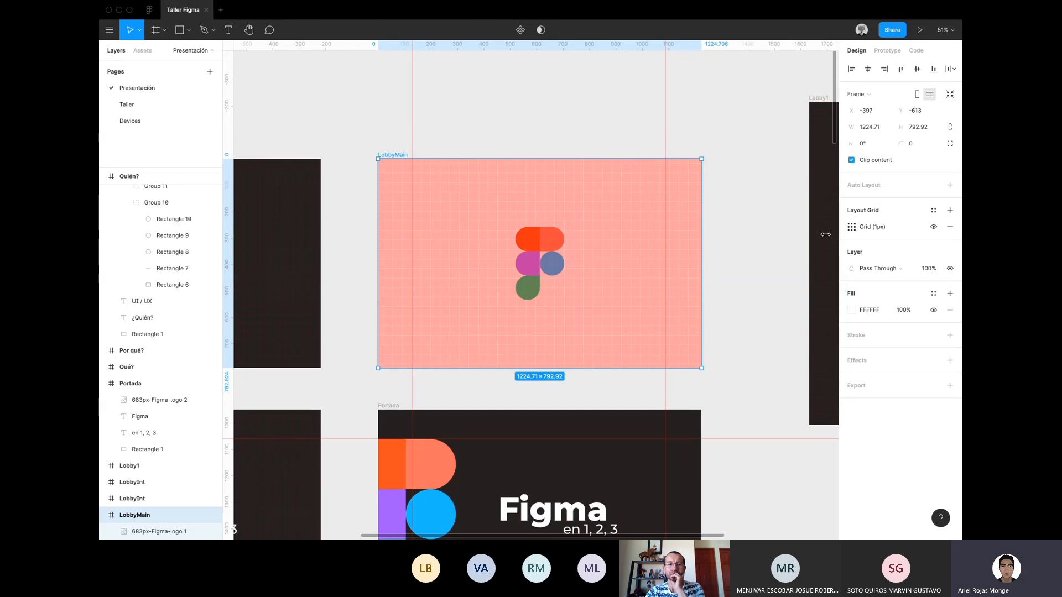
Reopen the LobbyMain frame's layout grid settings and set the grid size to 31 px.
key("Escape")
left_click(397, 156)
left_click(850, 227)
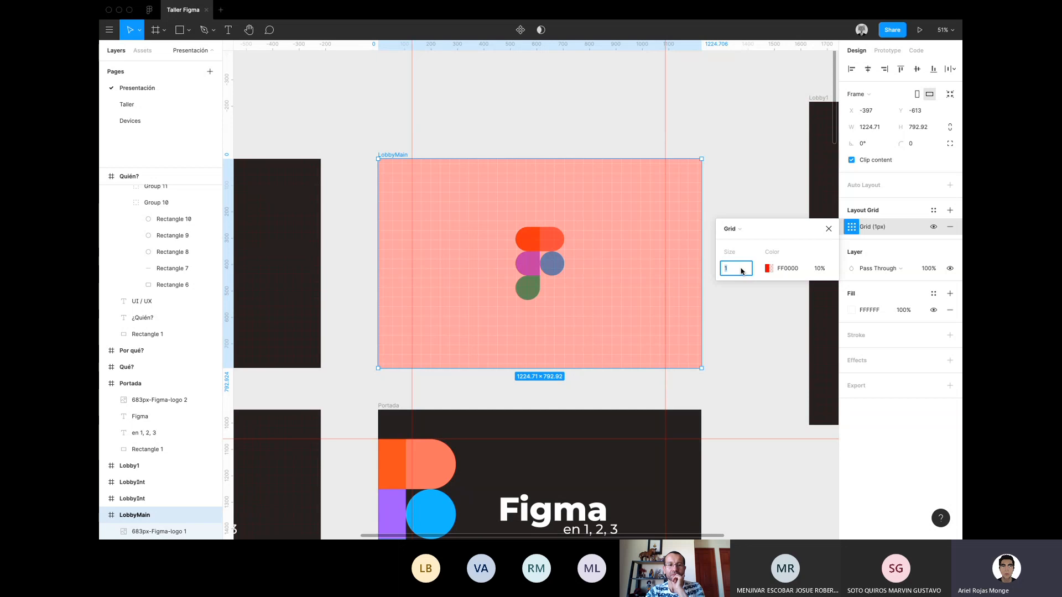
scroll(598, 232, "up", 3)
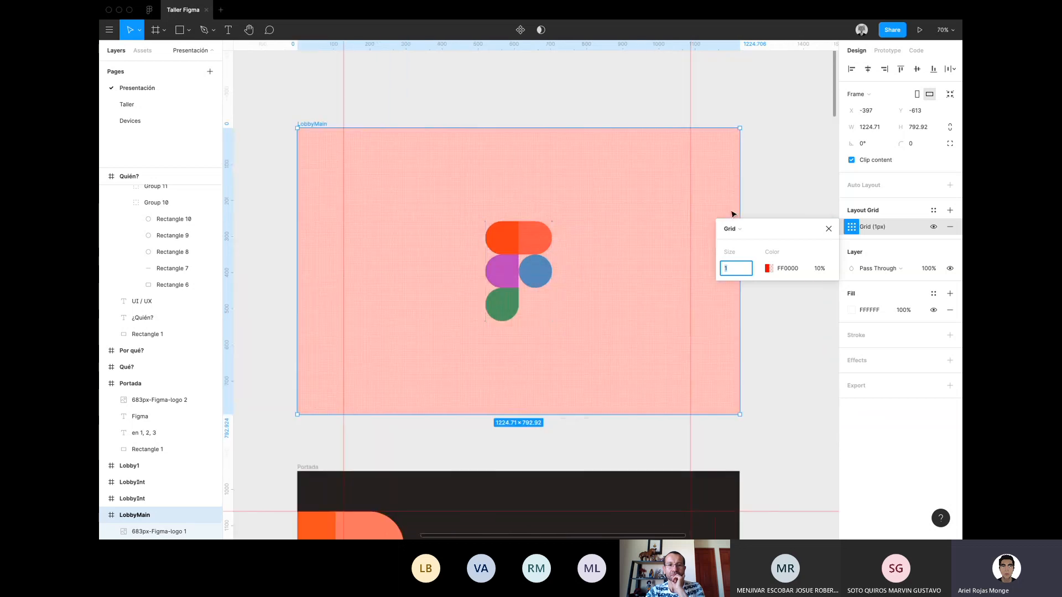
type("1")
key("Return")
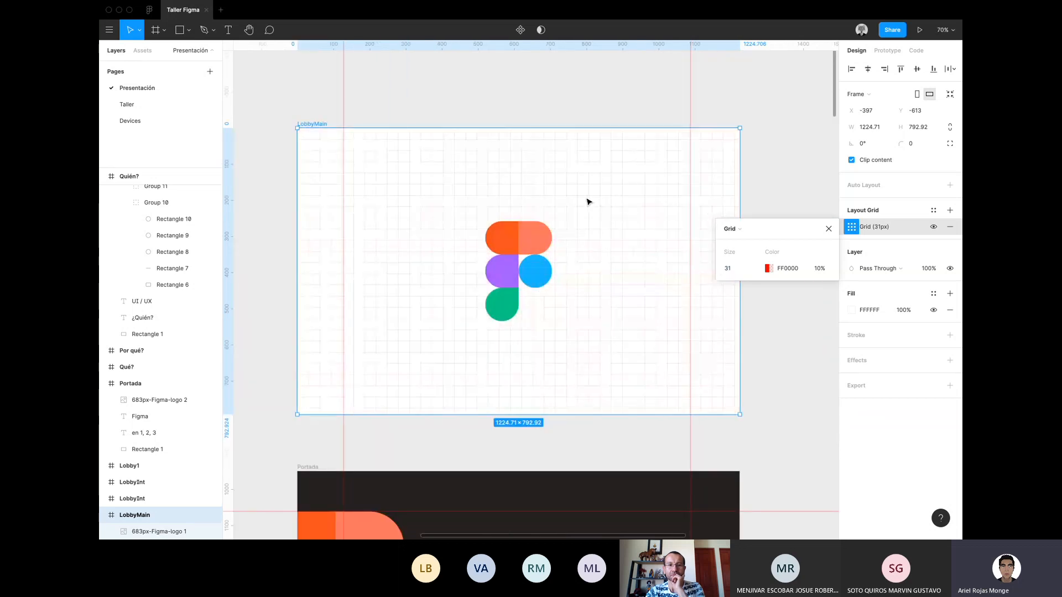
Examine the cells of the LobbyMain frame's 31 px layout grid at different zoom levels.
scroll(588, 201, "up", 5)
scroll(588, 202, "up", 10)
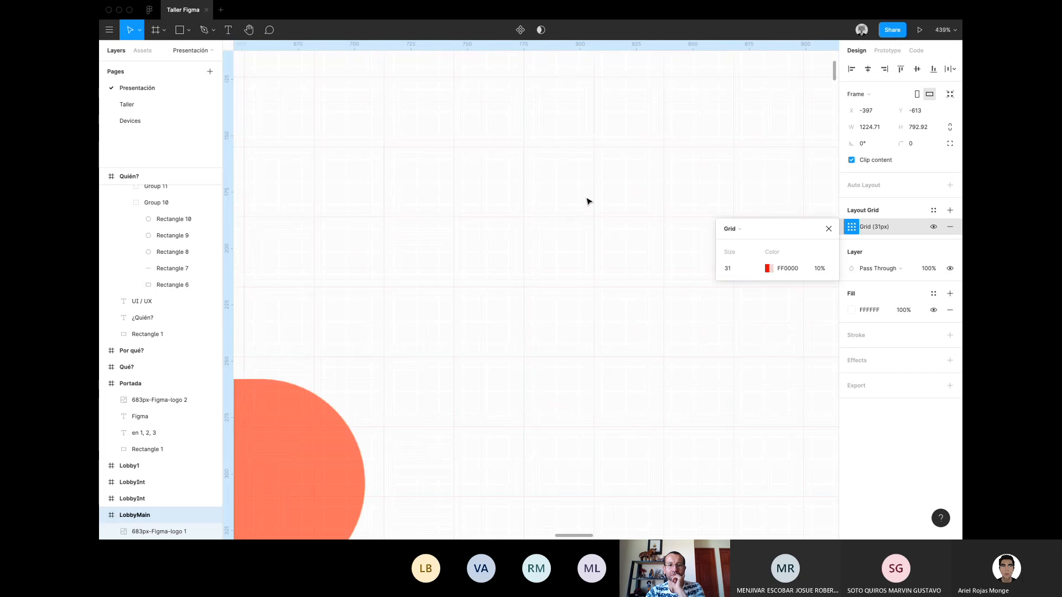
scroll(562, 279, "up", 5)
scroll(562, 279, "up", 3)
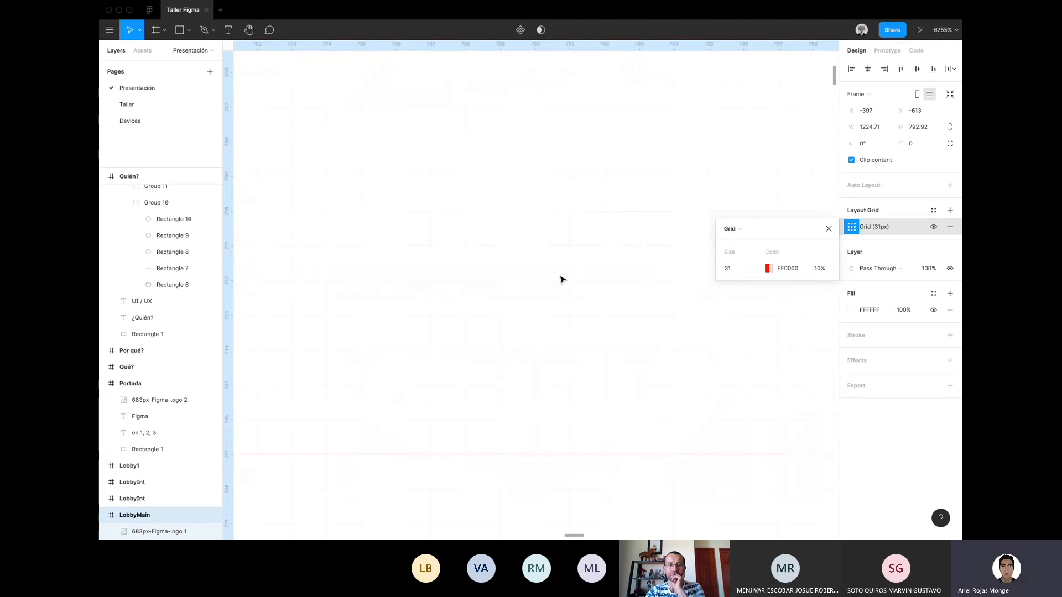
scroll(562, 279, "down", 2)
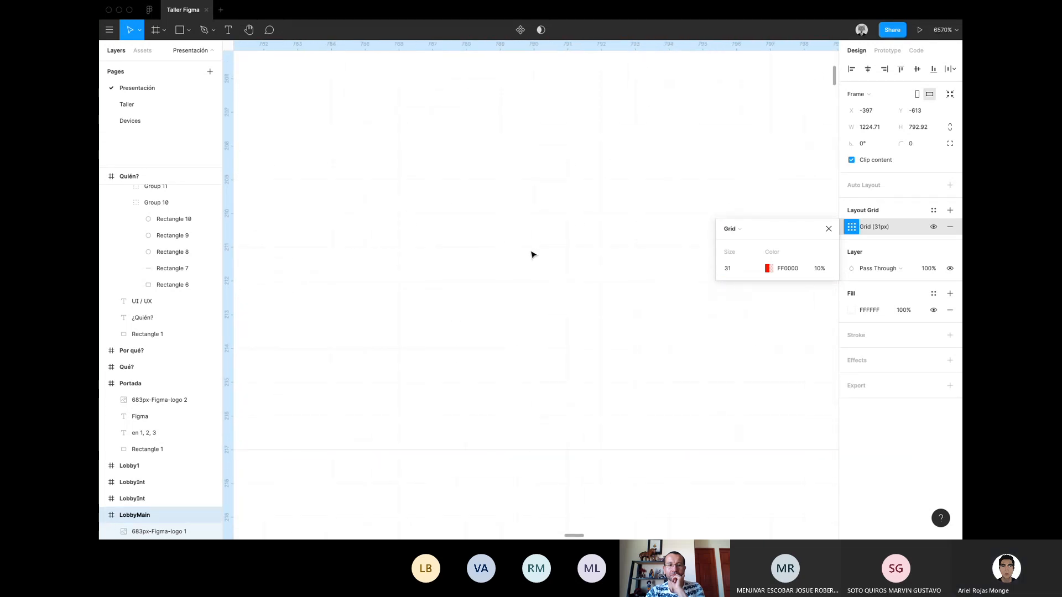
scroll(538, 242, "down", 2)
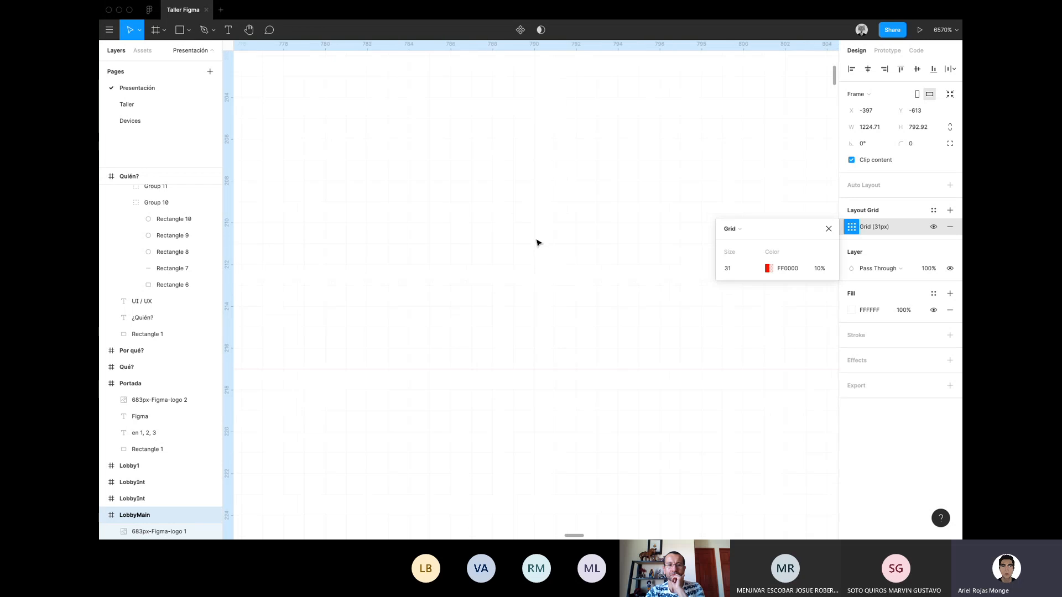
scroll(540, 228, "down", 2)
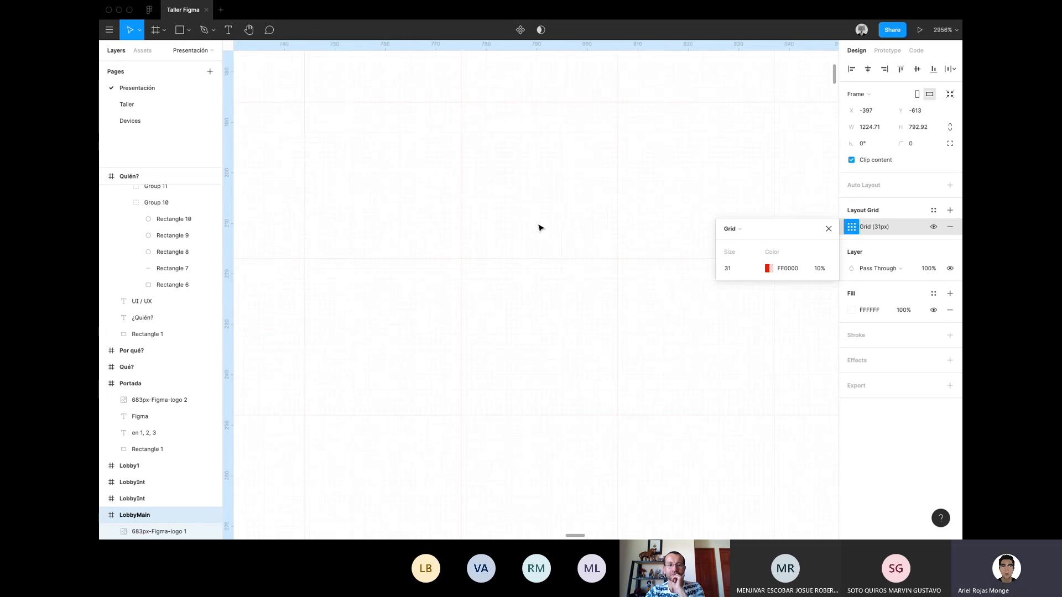
scroll(541, 228, "down", 10)
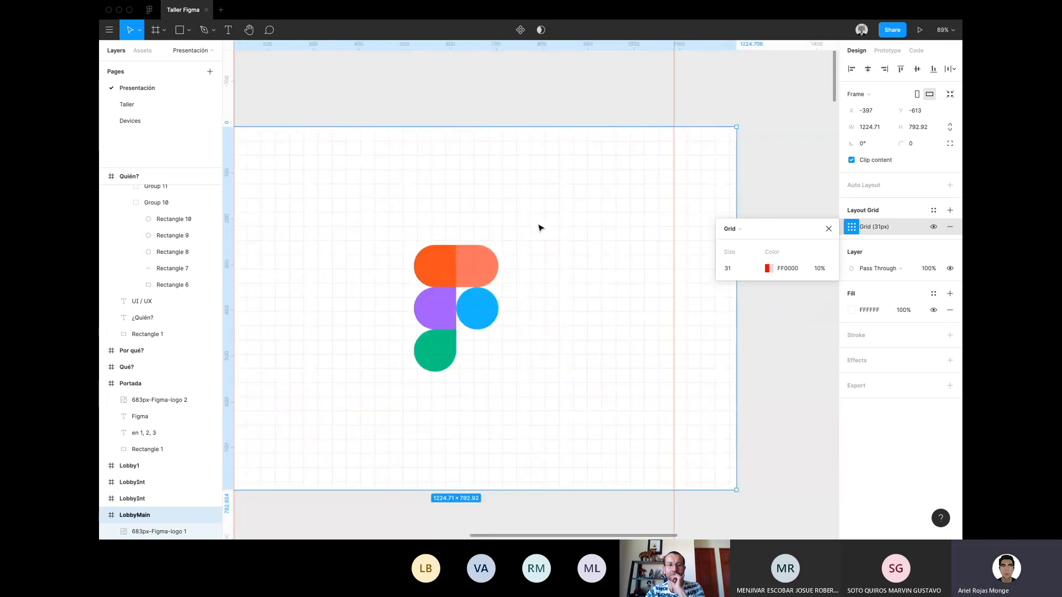
scroll(541, 227, "up", 10)
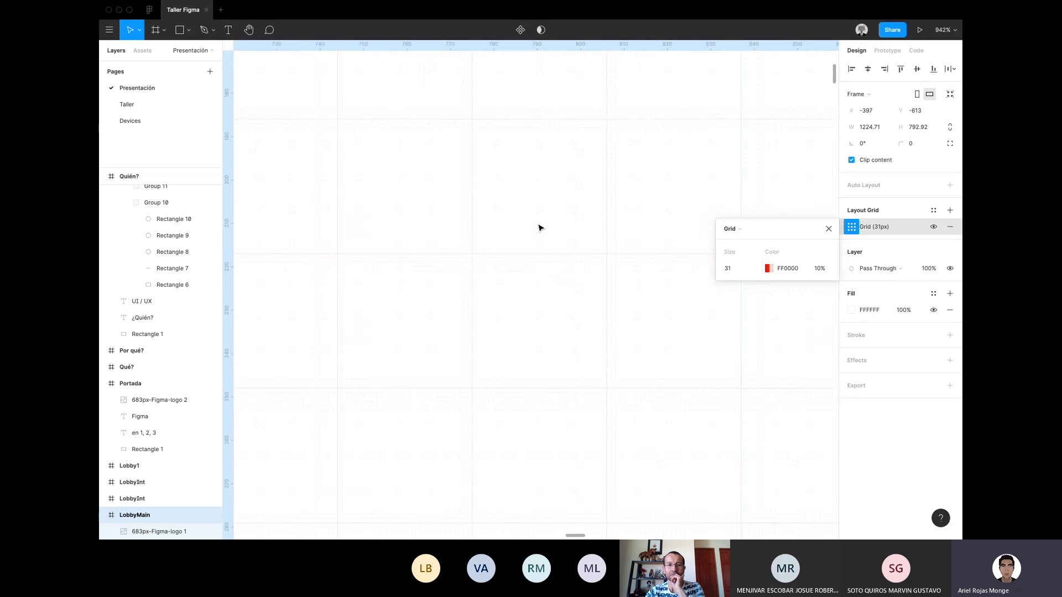
scroll(541, 228, "down", 4)
scroll(541, 227, "down", 3)
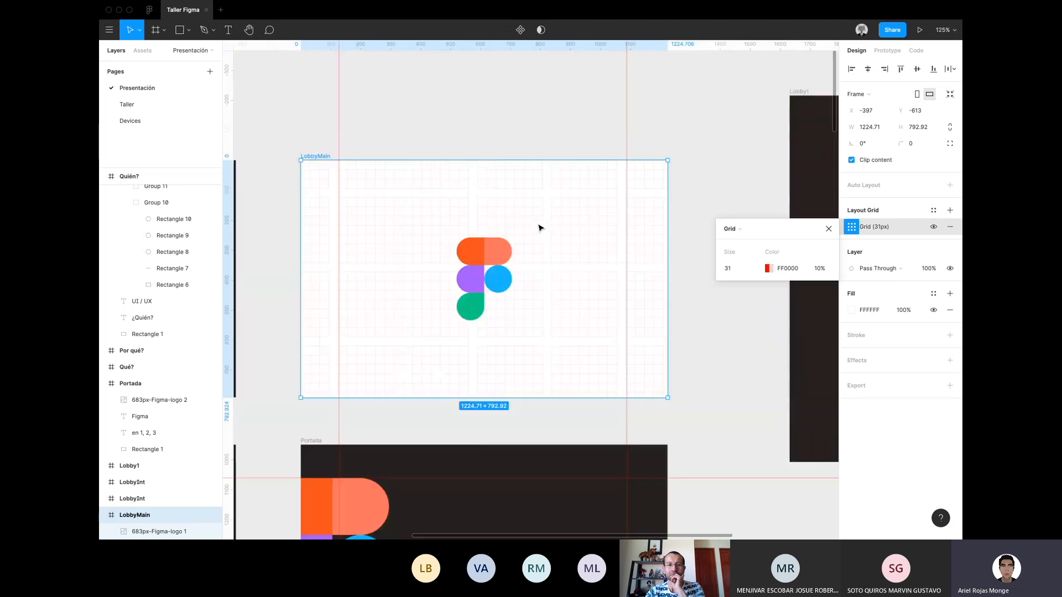
scroll(344, 116, "down", 1)
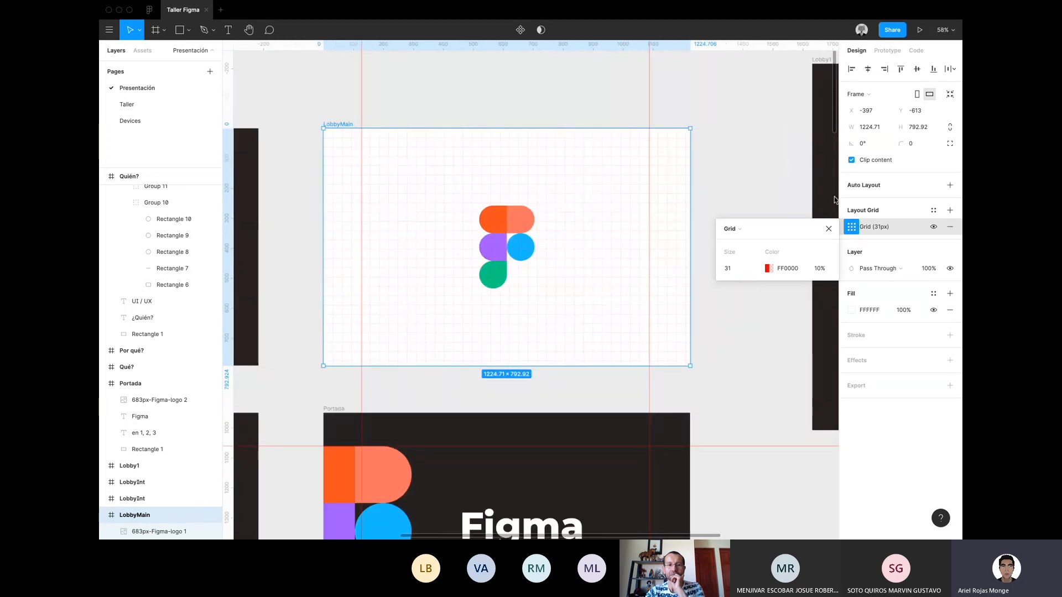
Draw a square about 14 px wide inside one grid cell above the logo in LobbyMain, and delete it.
scroll(496, 154, "up", 8)
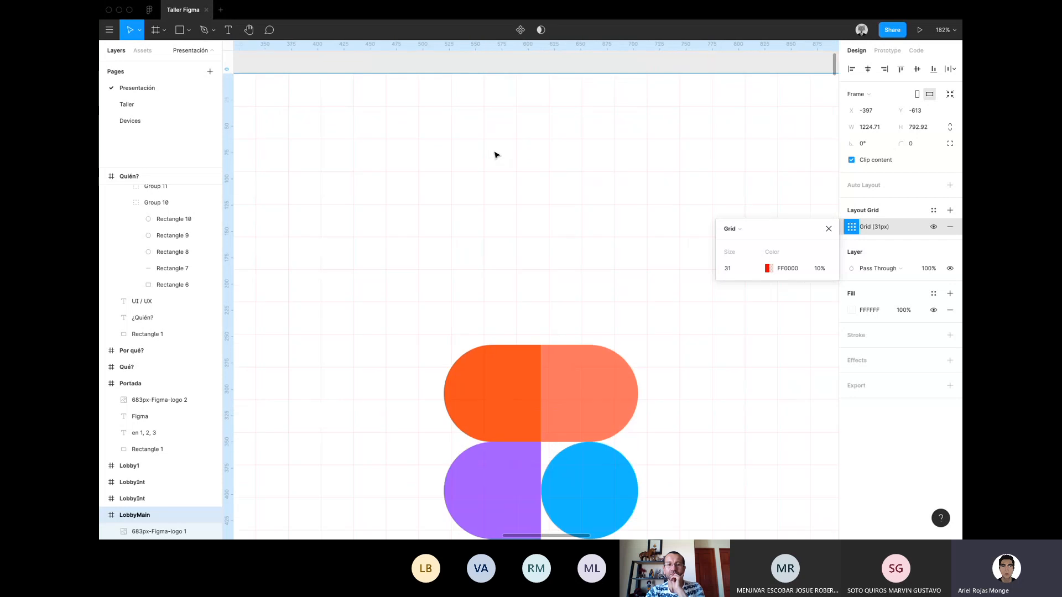
scroll(496, 154, "up", 8)
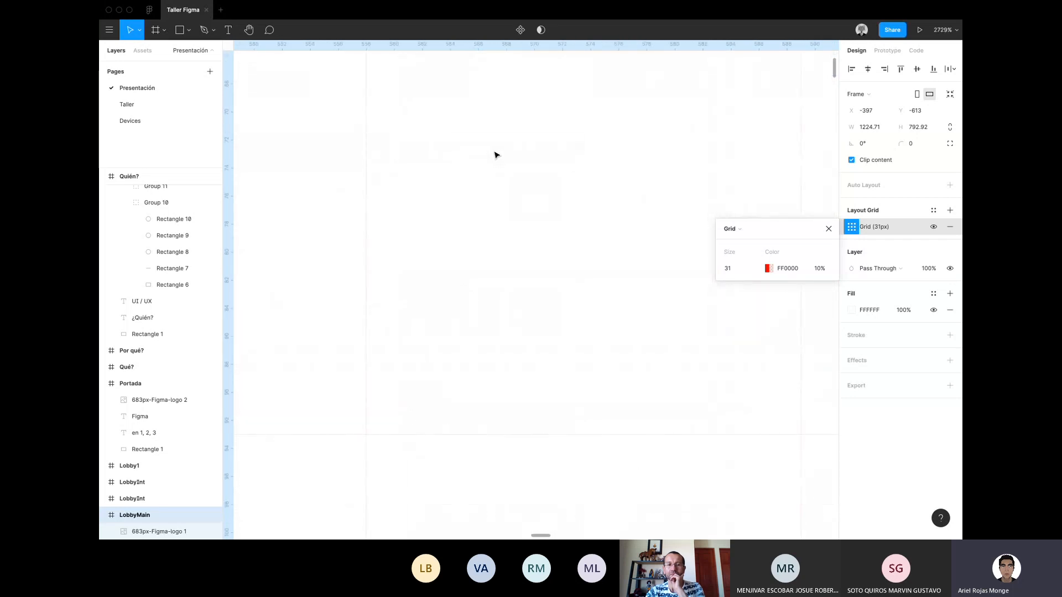
scroll(497, 222, "up", 1)
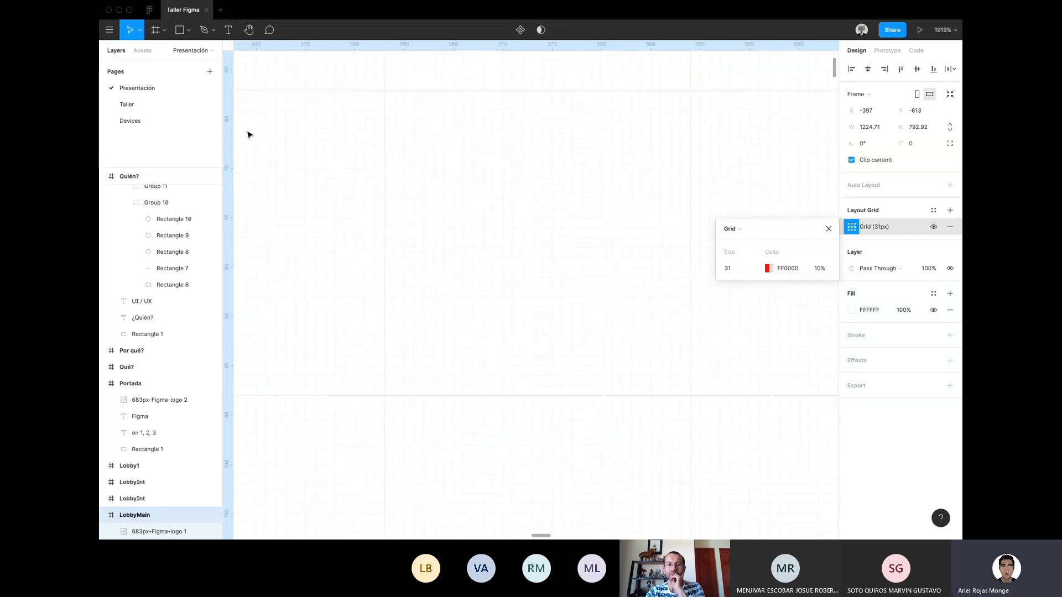
left_click(179, 30)
mouse_move(445, 154)
left_mouse_down()
mouse_move(510, 234)
mouse_move(585, 285)
left_mouse_up()
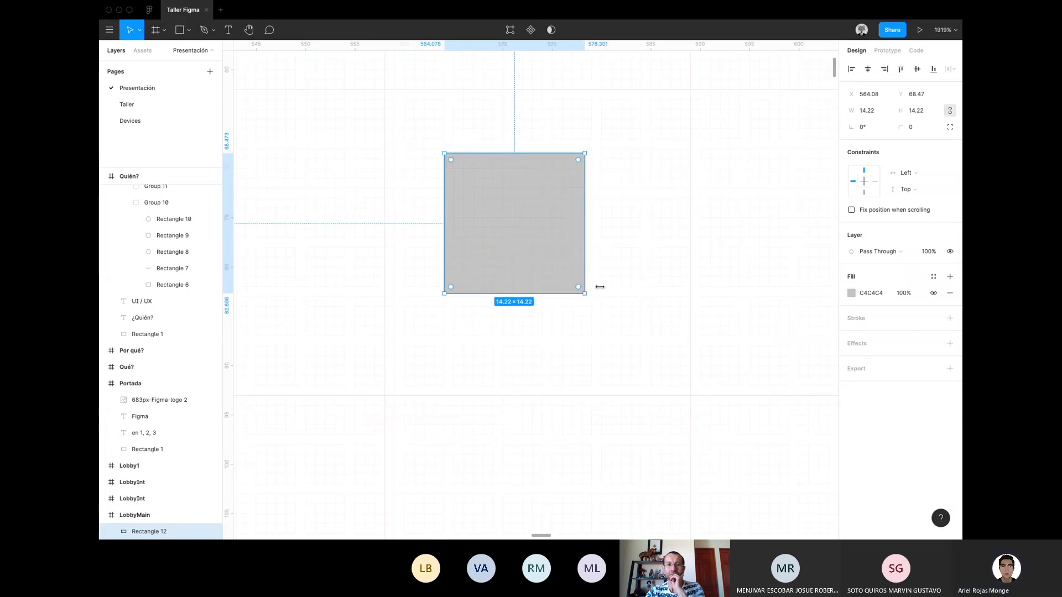
left_click(597, 287)
left_click(543, 242)
key("Delete")
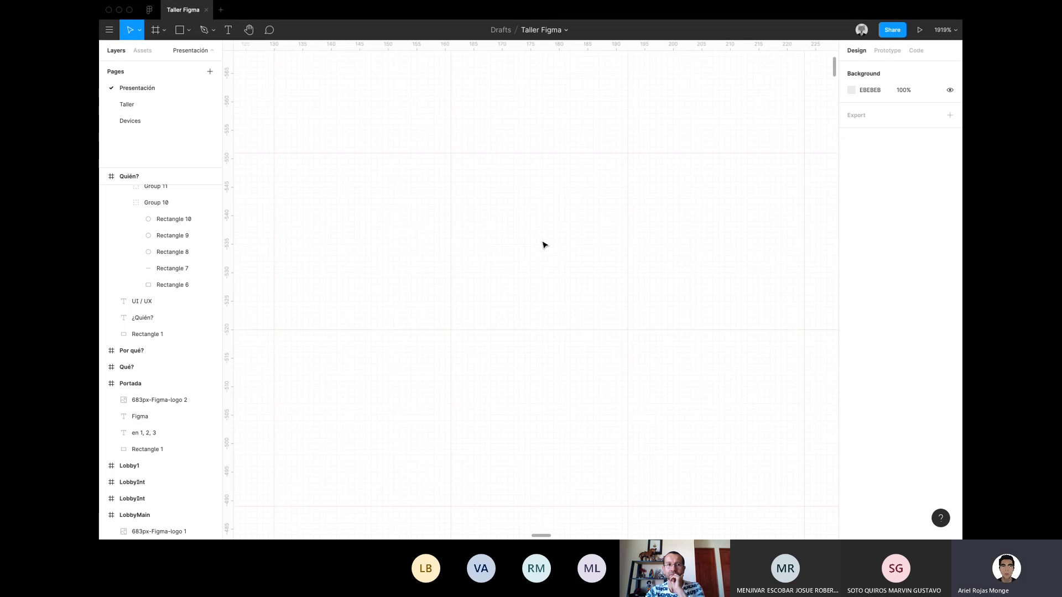
key("shift+1")
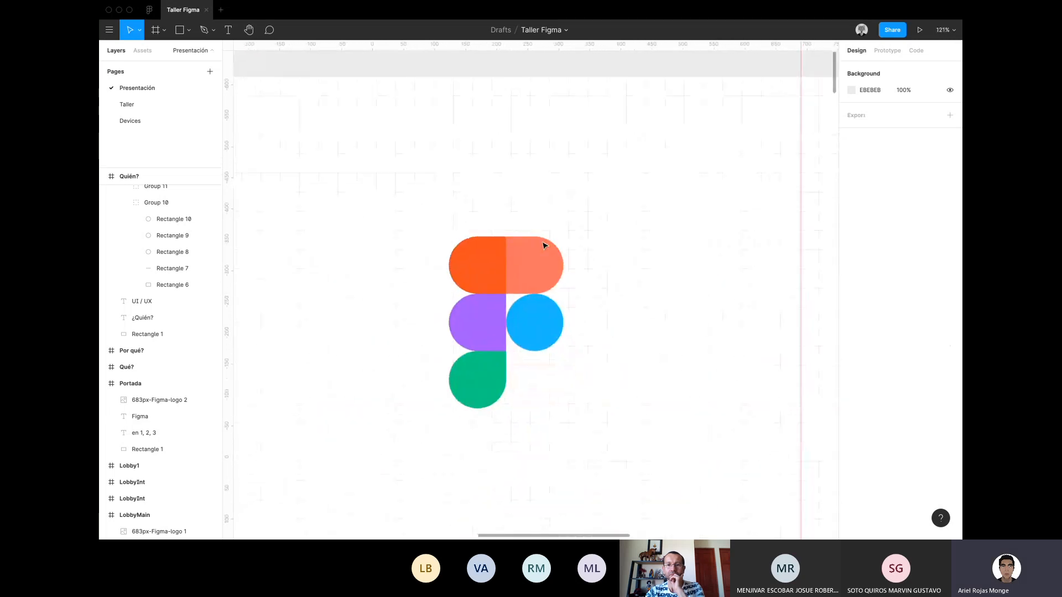
scroll(545, 246, "down", 2)
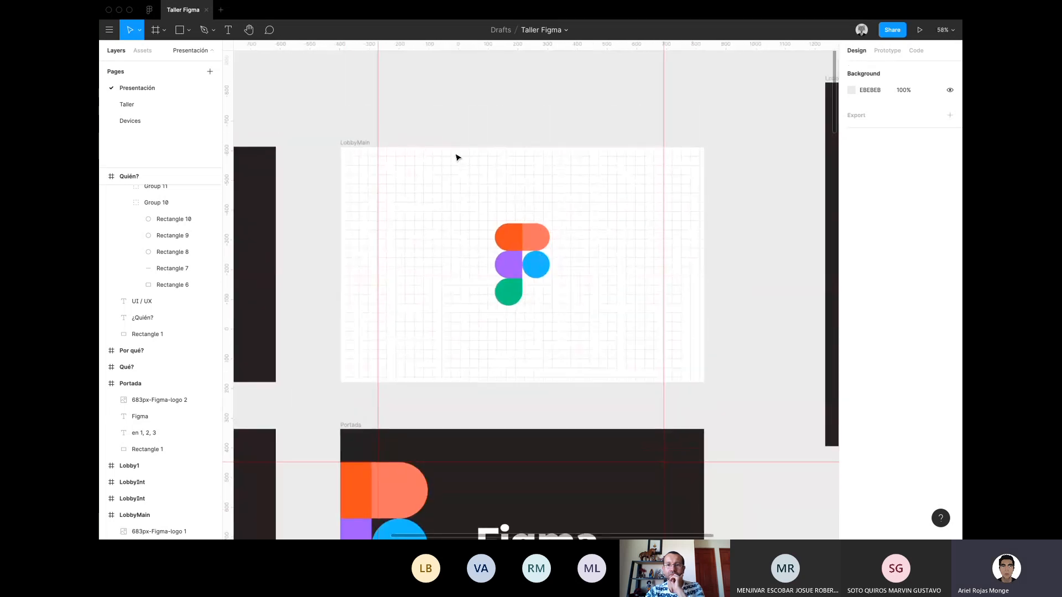
Draw a square filling one 31 px grid cell below and beside the logo in LobbyMain, and delete it.
scroll(481, 301, "up", 10)
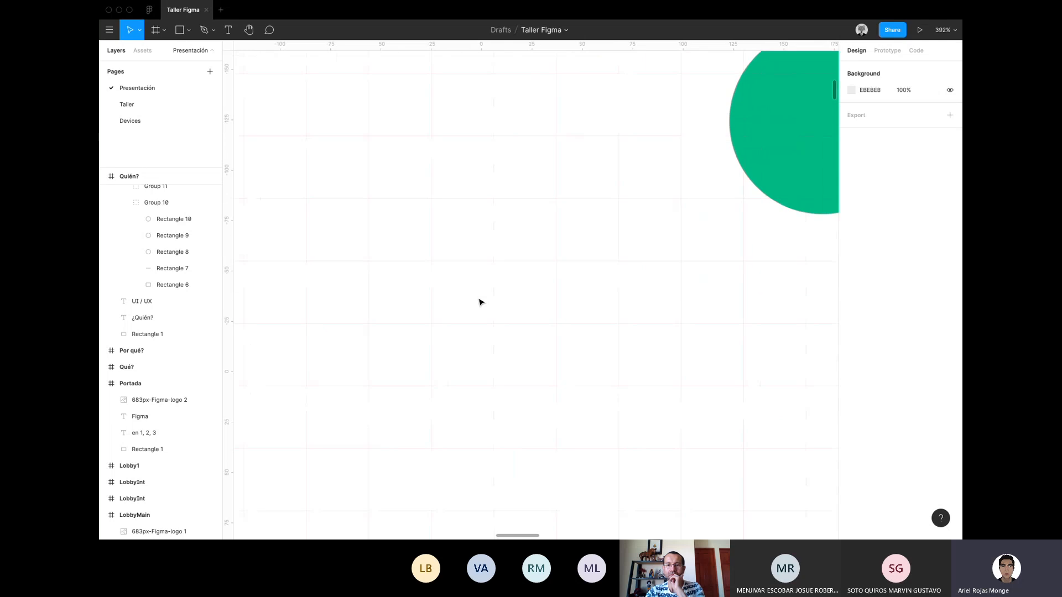
scroll(482, 302, "up", 3)
scroll(377, 210, "up", 2)
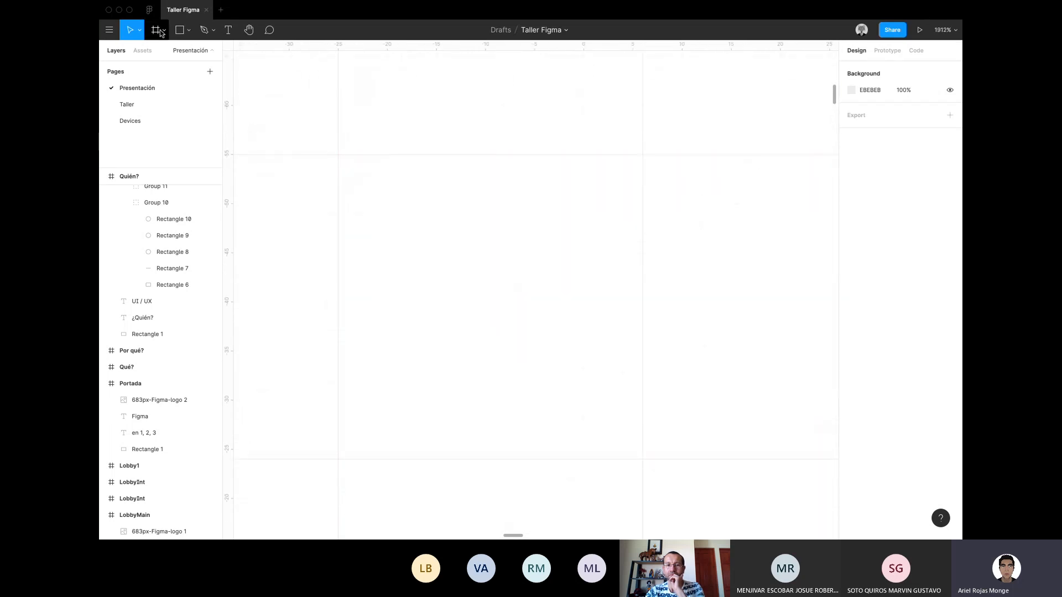
key("r")
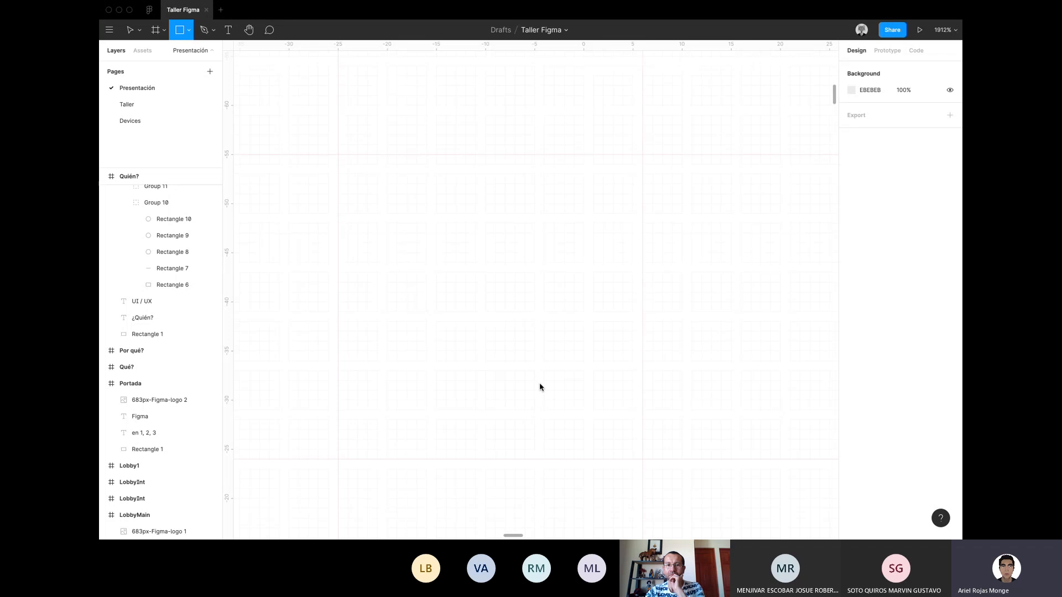
mouse_move(338, 154)
left_mouse_down()
mouse_move(666, 500)
mouse_move(647, 405)
mouse_move(643, 462)
left_mouse_up()
key("Delete")
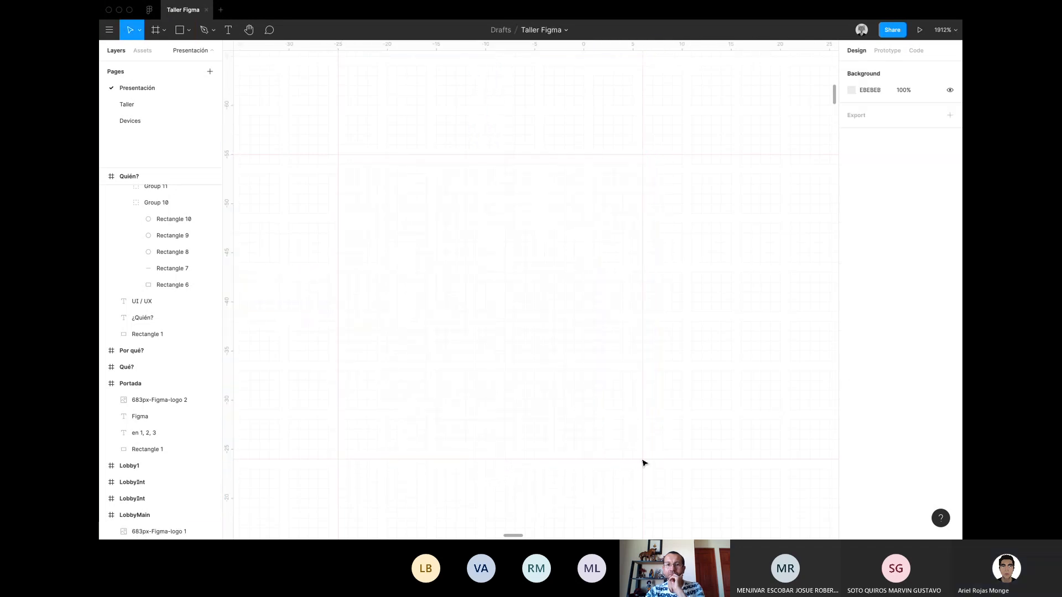
Select the logo in LobbyMain and examine its position and constraints against the layout grid.
scroll(641, 470, "down", 10)
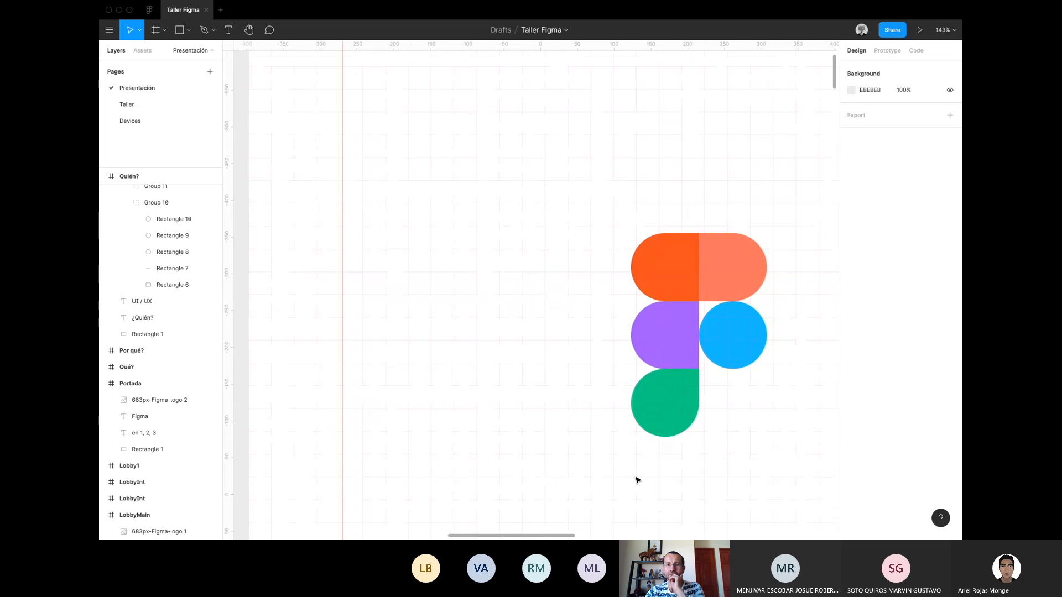
left_click_drag(705, 363, 559, 353)
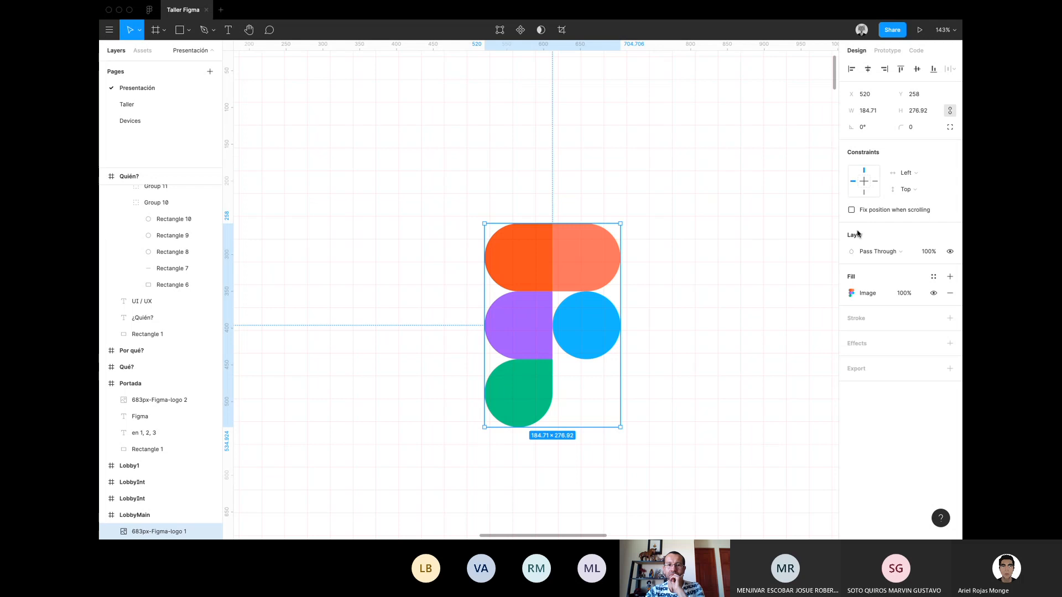
scroll(588, 236, "down", 10)
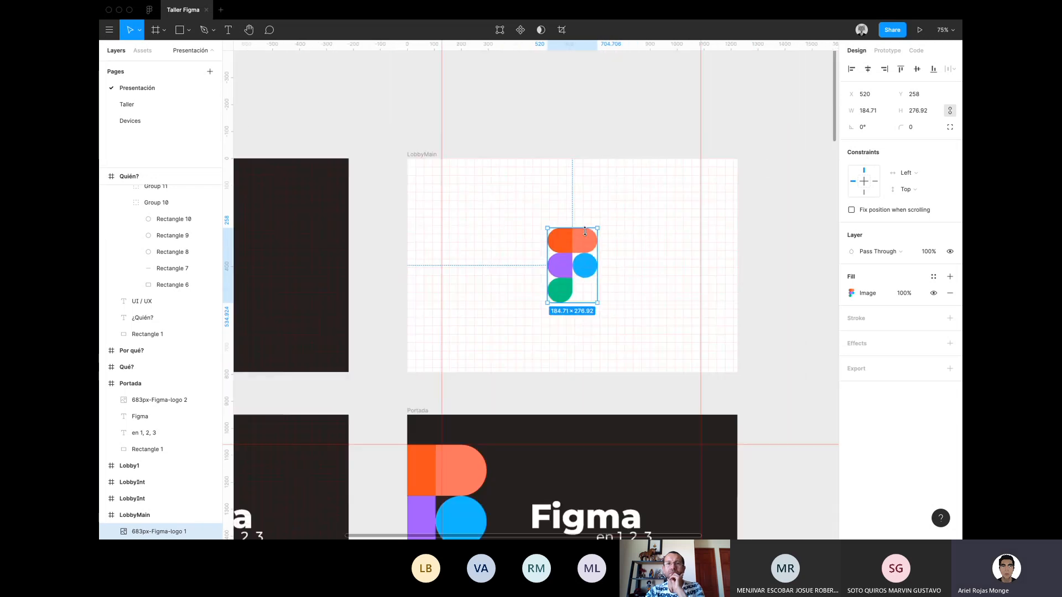
left_click(674, 299)
left_click(582, 278)
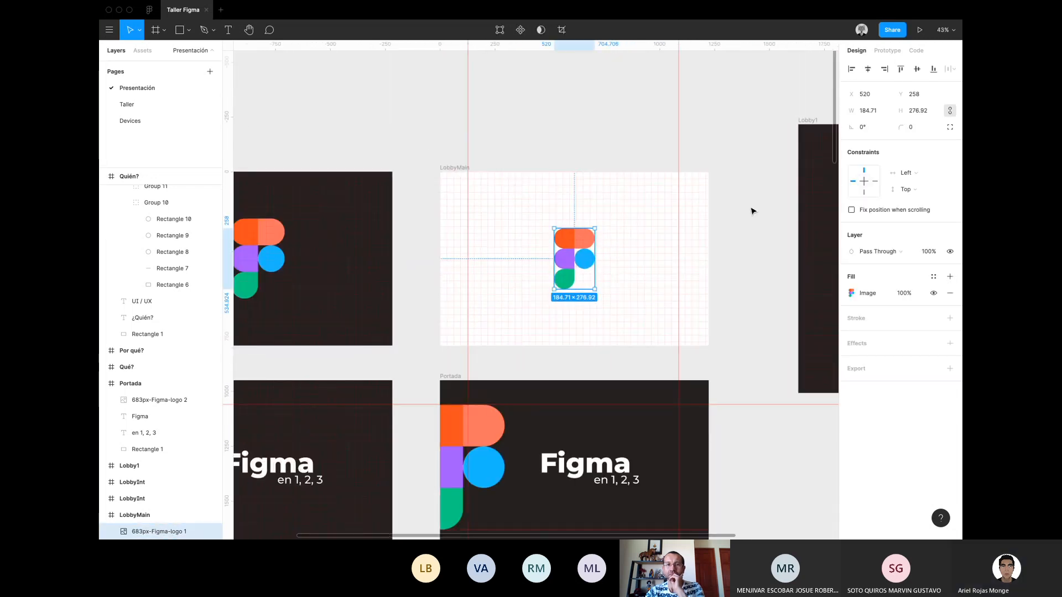
scroll(632, 260, "up", 3)
scroll(633, 261, "up", 3)
scroll(633, 260, "down", 4)
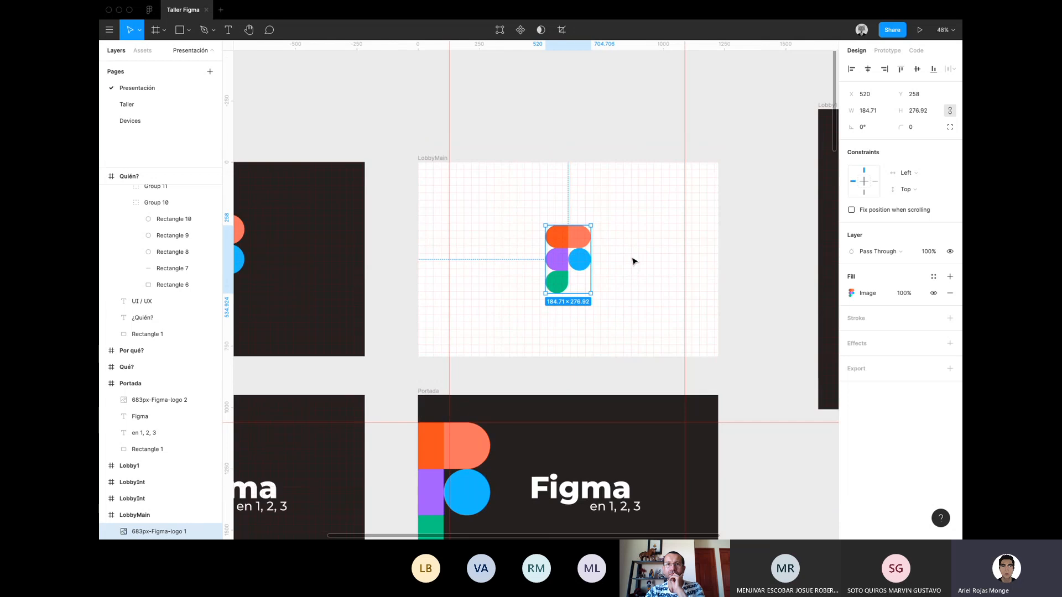
scroll(776, 206, "down", 1)
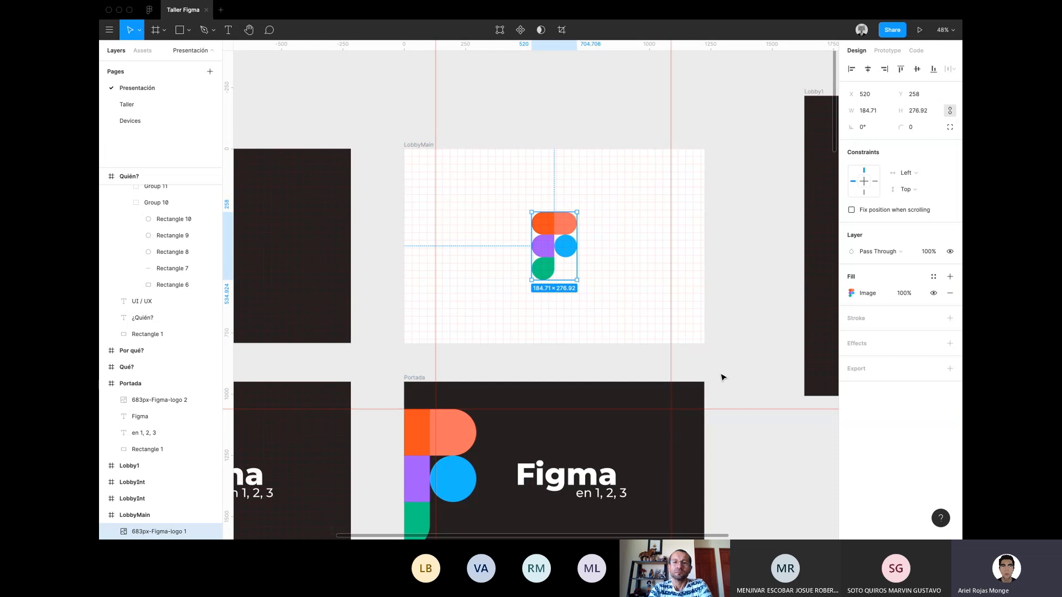
On the Devices page, duplicate the iPhone 8 - 1 frame and place the copy directly below it at X 912, Y 757.
scroll(649, 223, "down", 5, "ctrl")
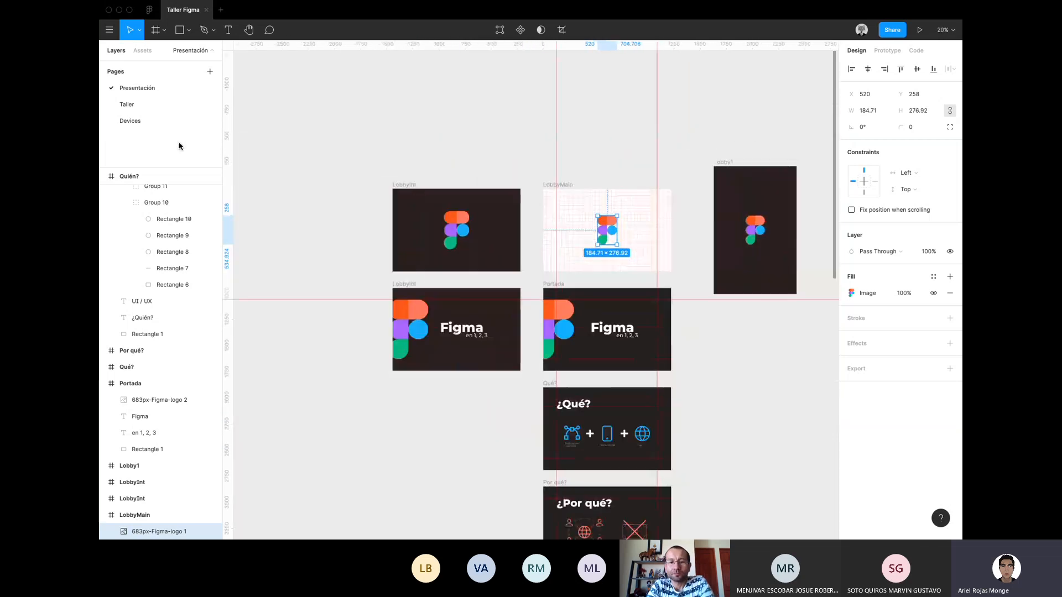
left_click(148, 121)
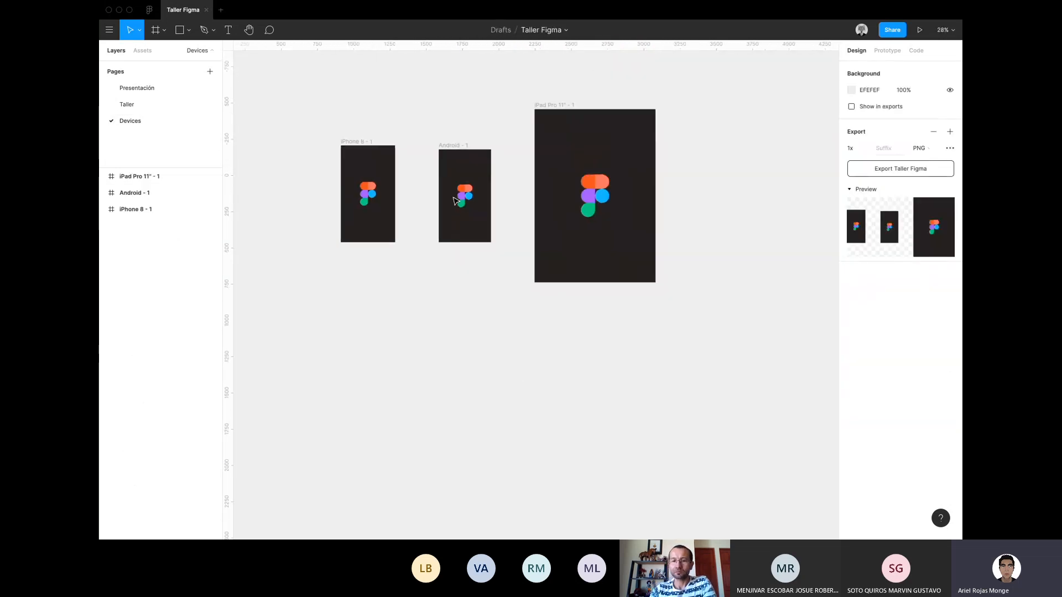
scroll(454, 200, "up", 3)
left_click(413, 160)
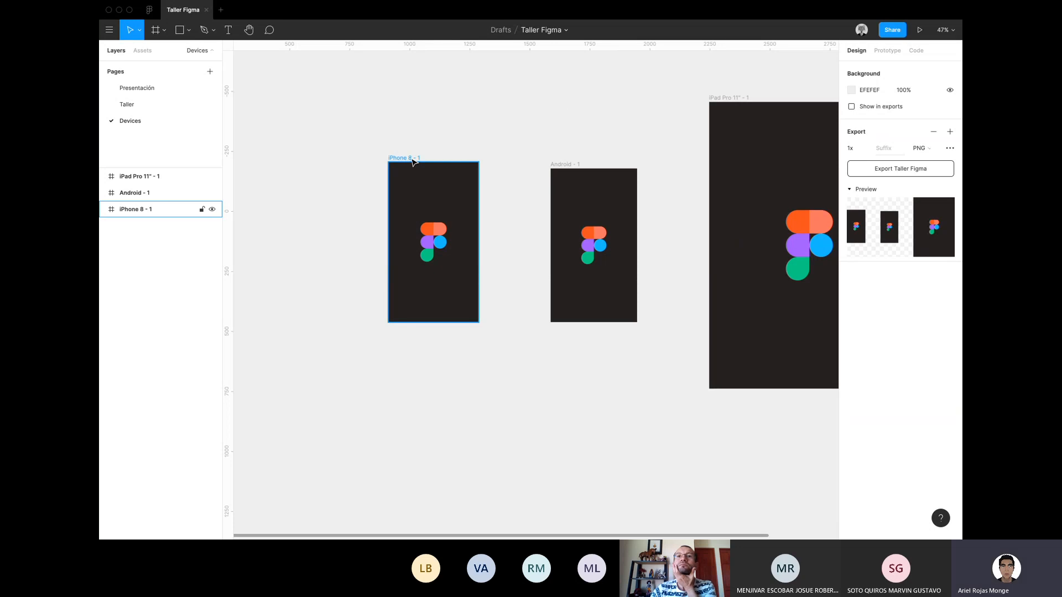
left_click_drag(413, 161, 427, 343, "alt")
scroll(427, 343, "up", 2, "ctrl")
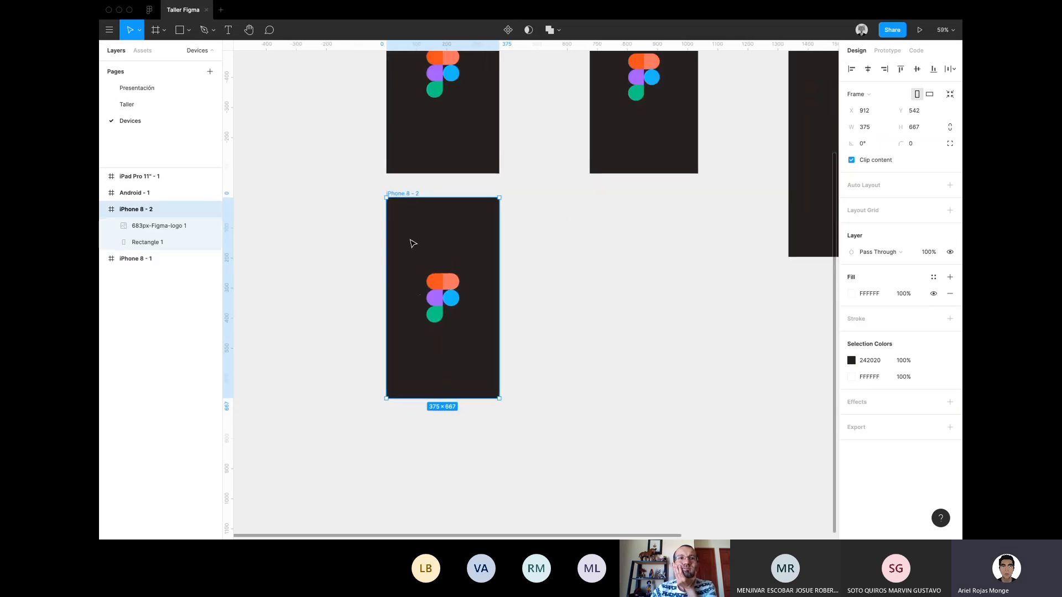
left_click_drag(412, 243, 409, 308)
key("Escape")
Compare the constraints of the logo and the dark background rectangle inside the duplicated iPhone 8 frame.
left_click(457, 394)
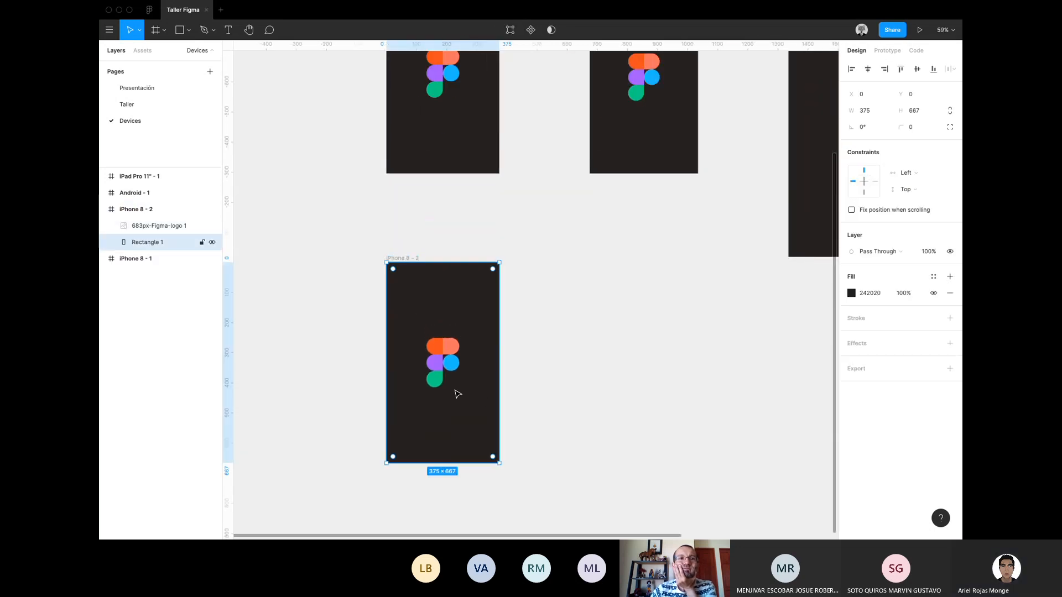
left_click(448, 375)
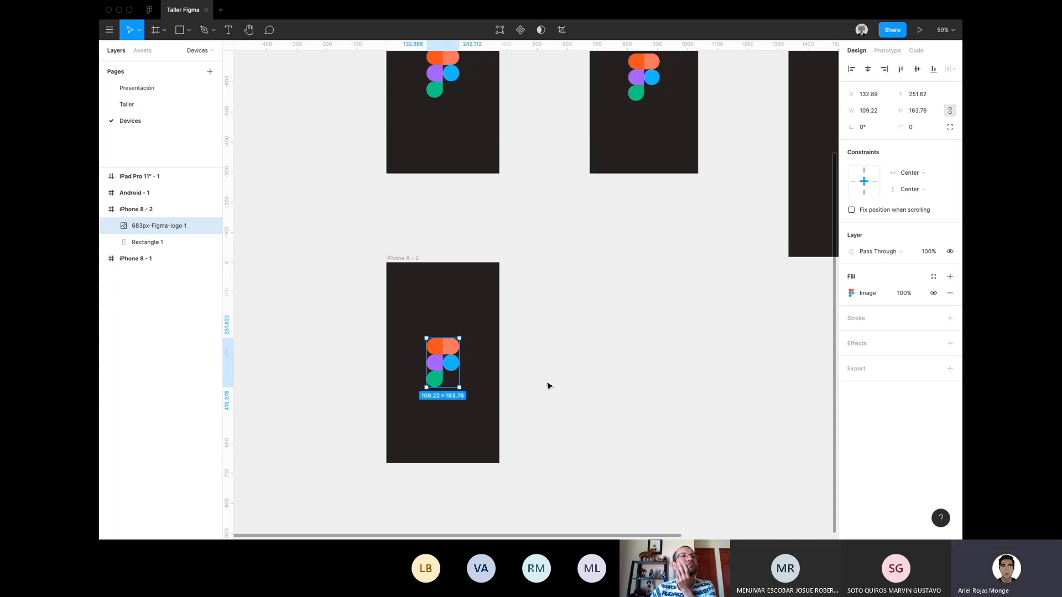
scroll(396, 289, "down", 2)
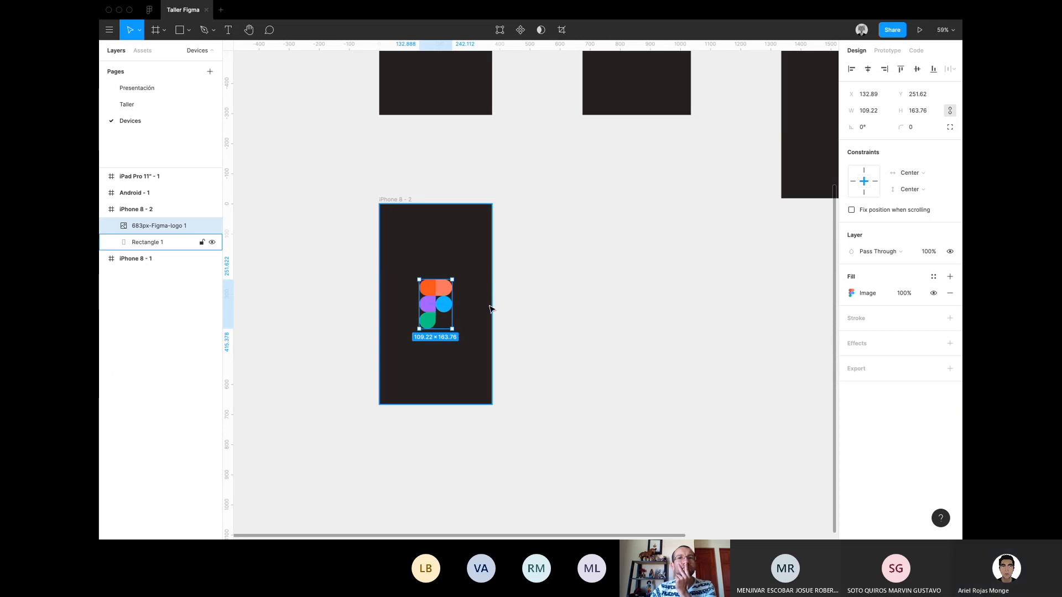
left_click(462, 363)
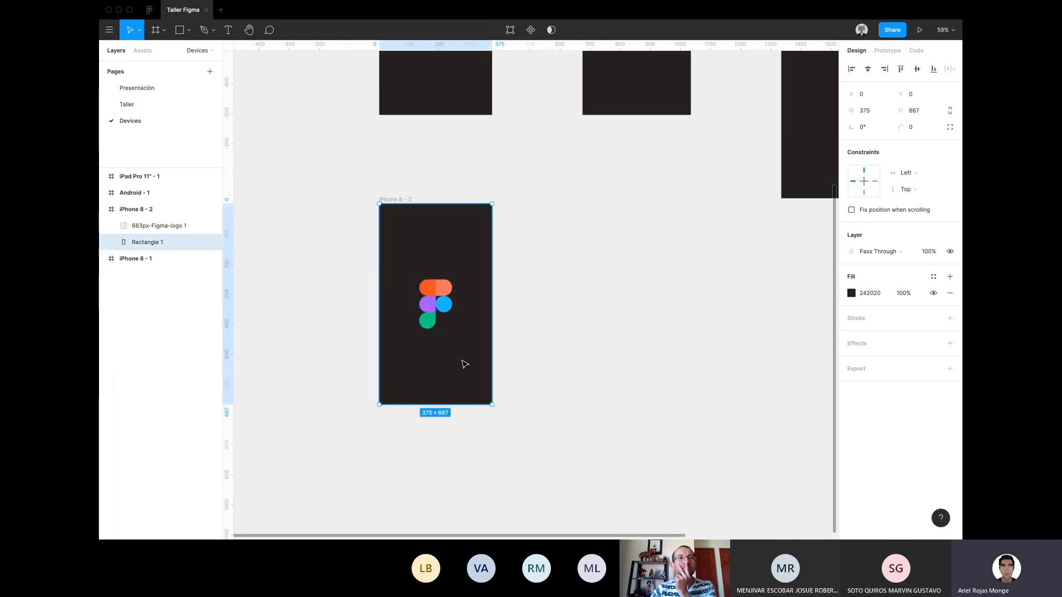
left_click(448, 292)
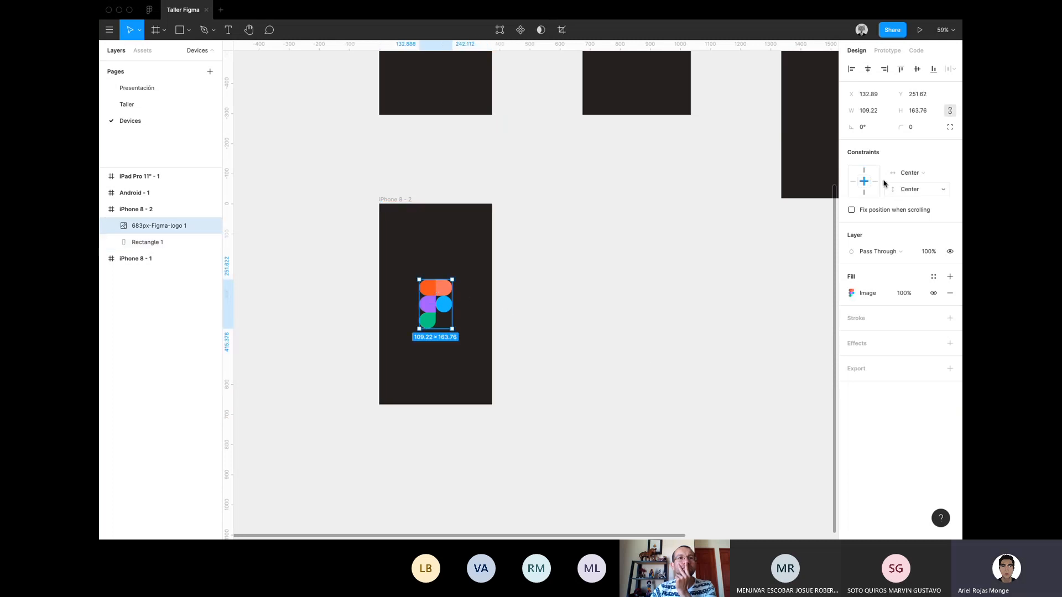
left_click(545, 309)
Duplicate the iPhone 8 - 2 frame and place the copy beside it, below the Android frame.
left_click(391, 199)
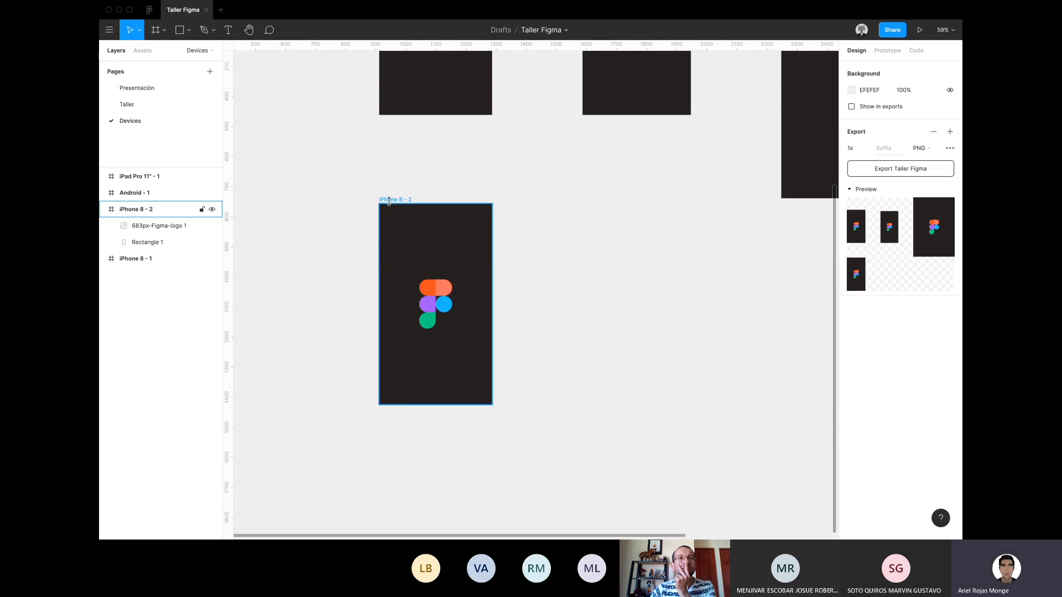
scroll(626, 337, "down", 5)
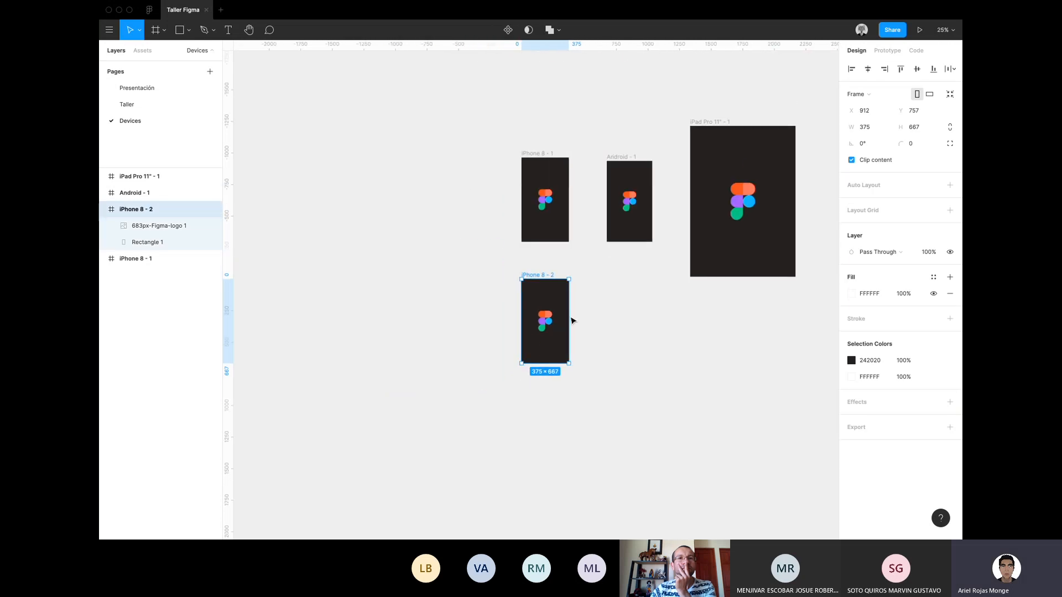
left_click_drag(560, 320, 641, 317)
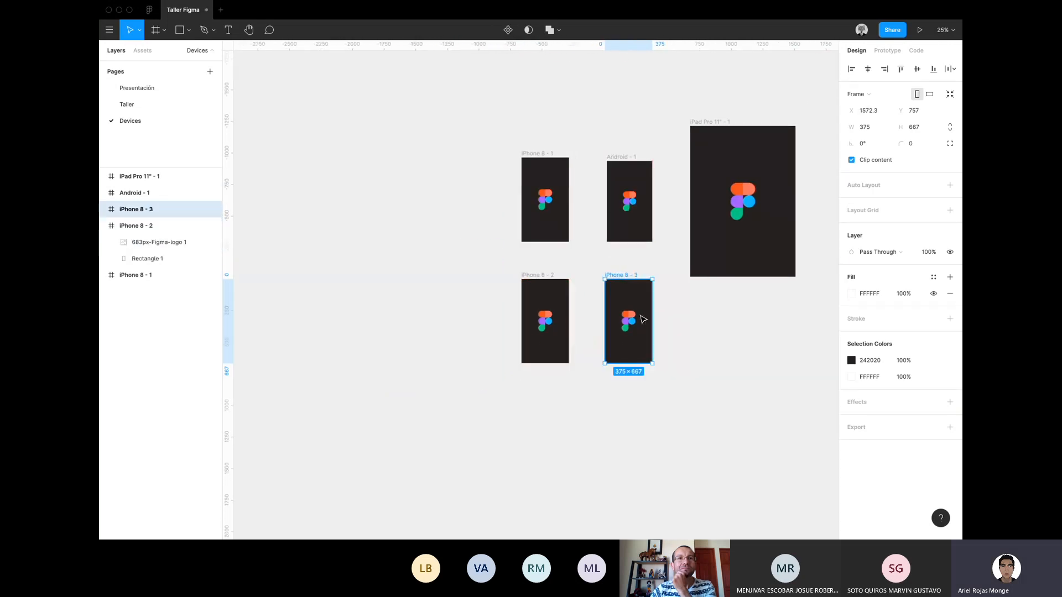
Try enlarging the dark background rectangle in iPhone 8 - 3 to about 646 × 1148, and undo it.
scroll(640, 316, "down", 2)
scroll(640, 315, "right", 1)
left_click(623, 314)
left_click(611, 301)
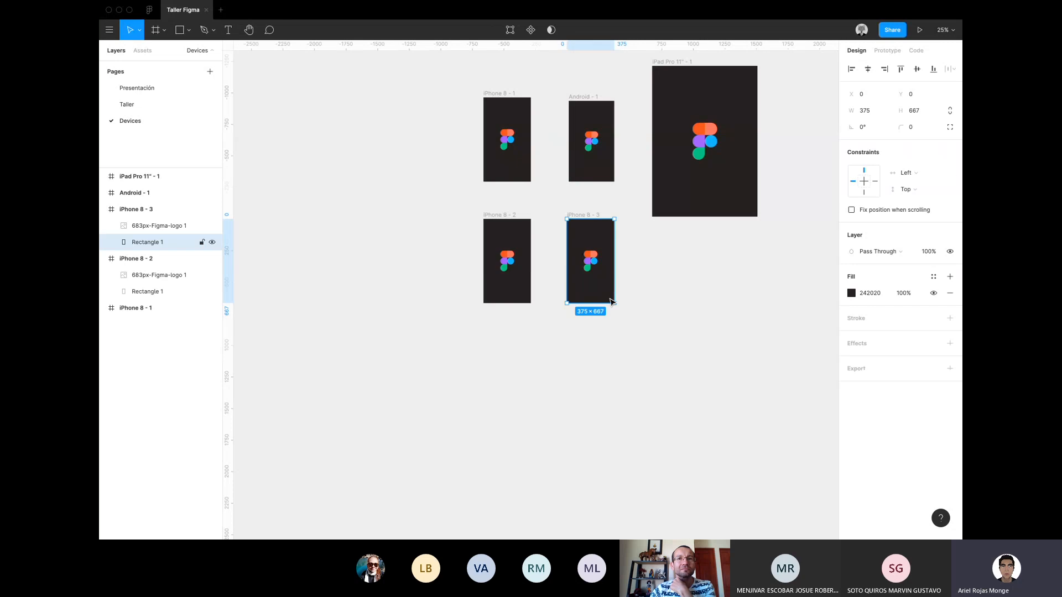
scroll(623, 321, "up", 3)
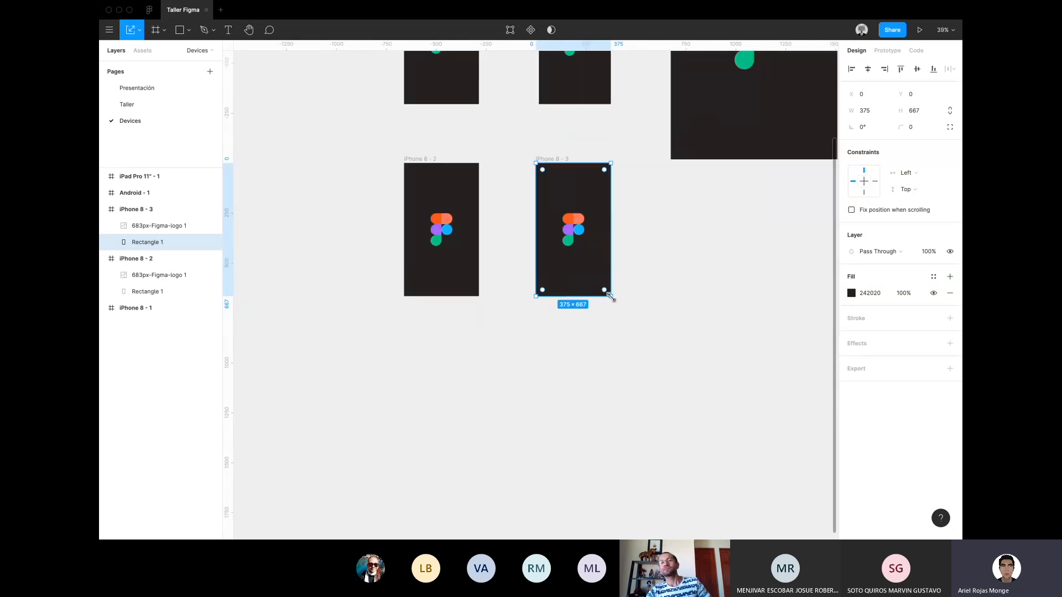
left_click_drag(611, 297, 665, 341)
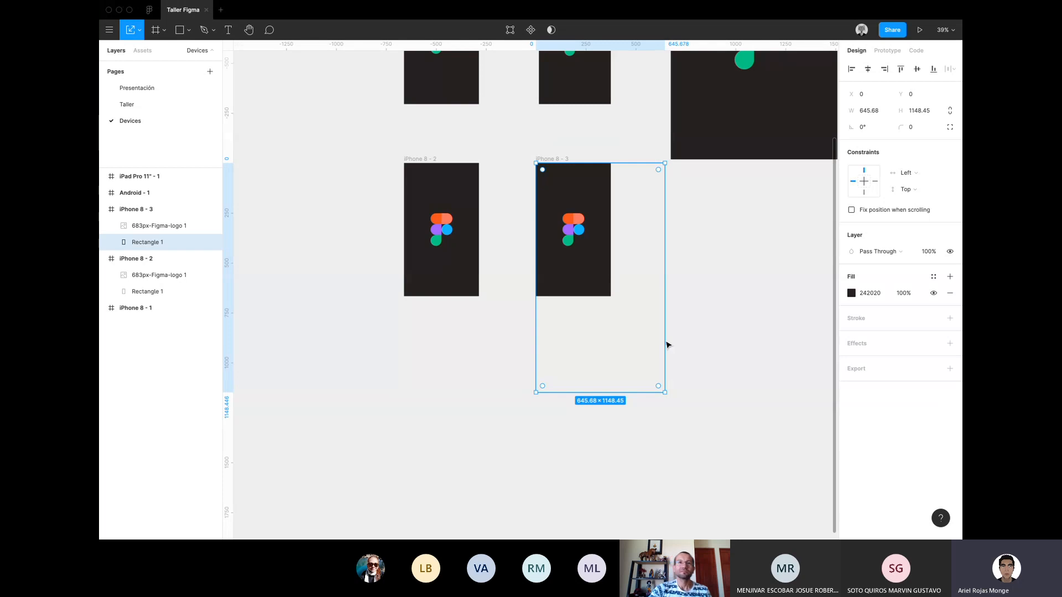
key("ctrl+z")
Enlarge the iPhone 8 - 3 frame to about 808 × 1437 and compare the constraints of its logo and rectangle.
left_click(139, 209)
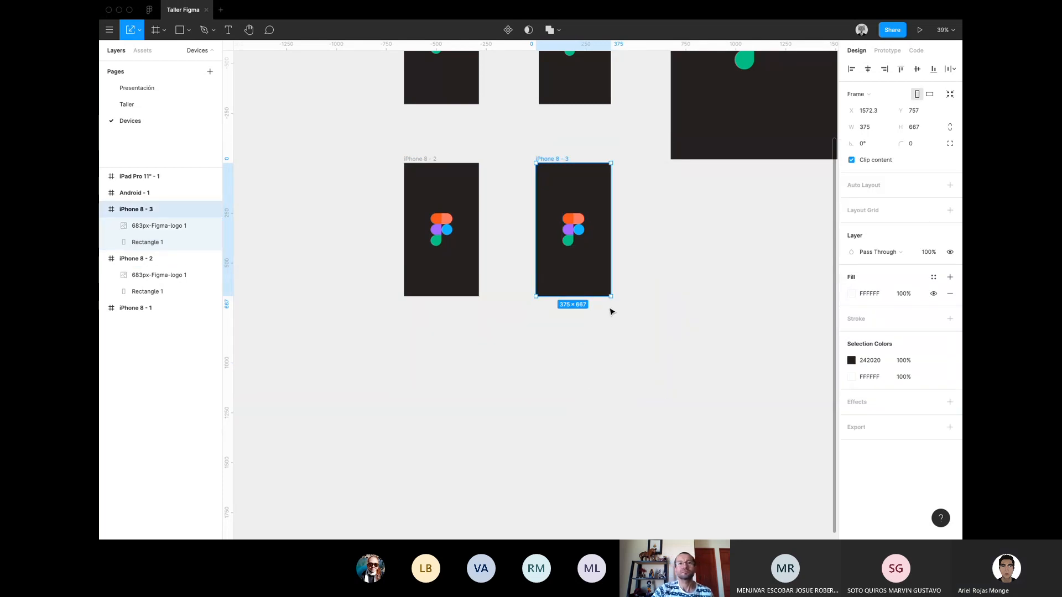
key("v")
left_click_drag(611, 296, 696, 446)
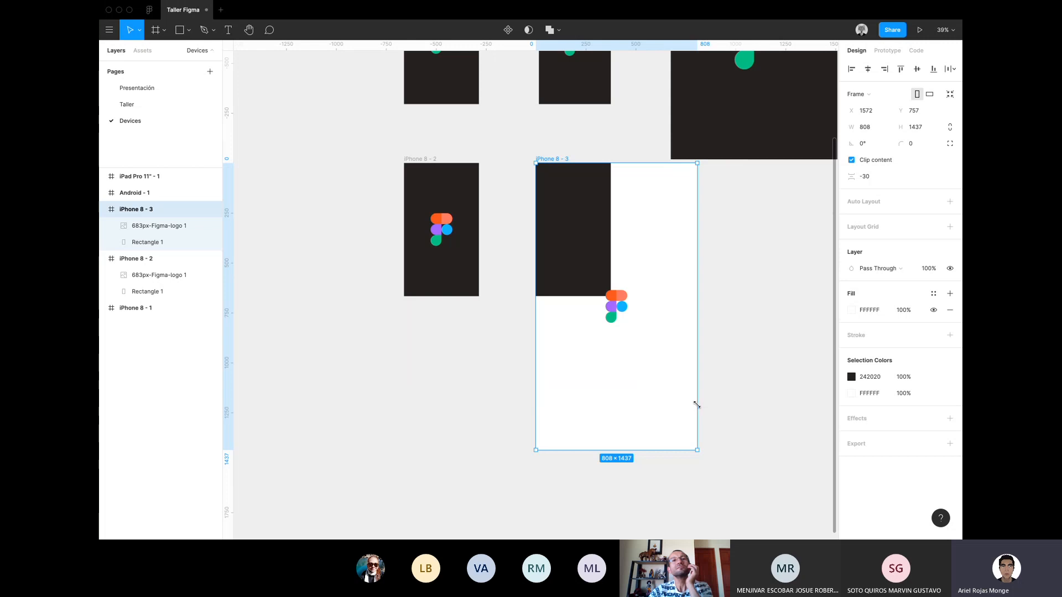
left_click(615, 303)
scroll(656, 288, "up", 5)
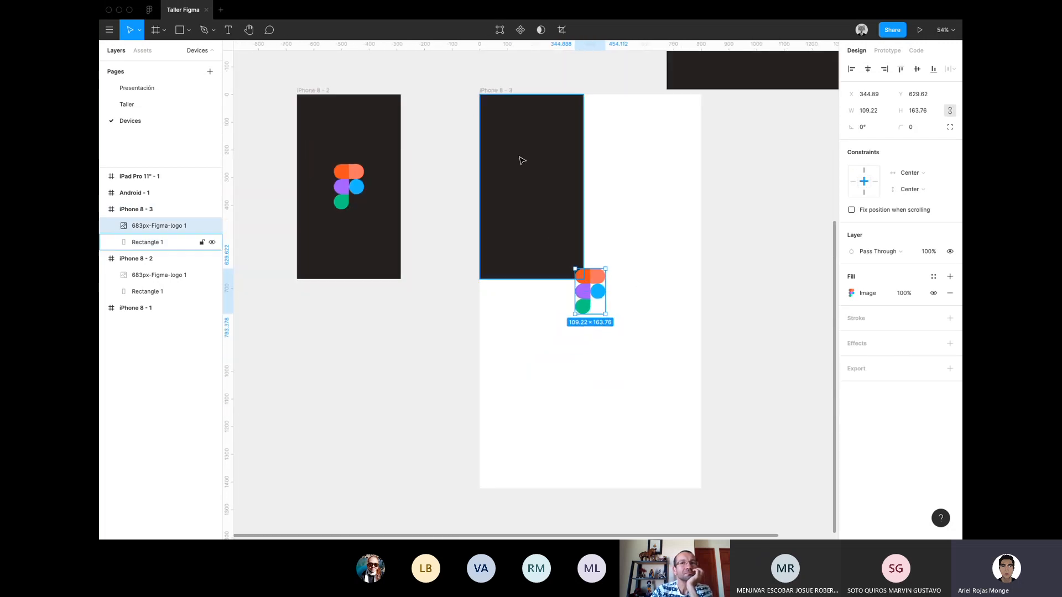
left_click(551, 244)
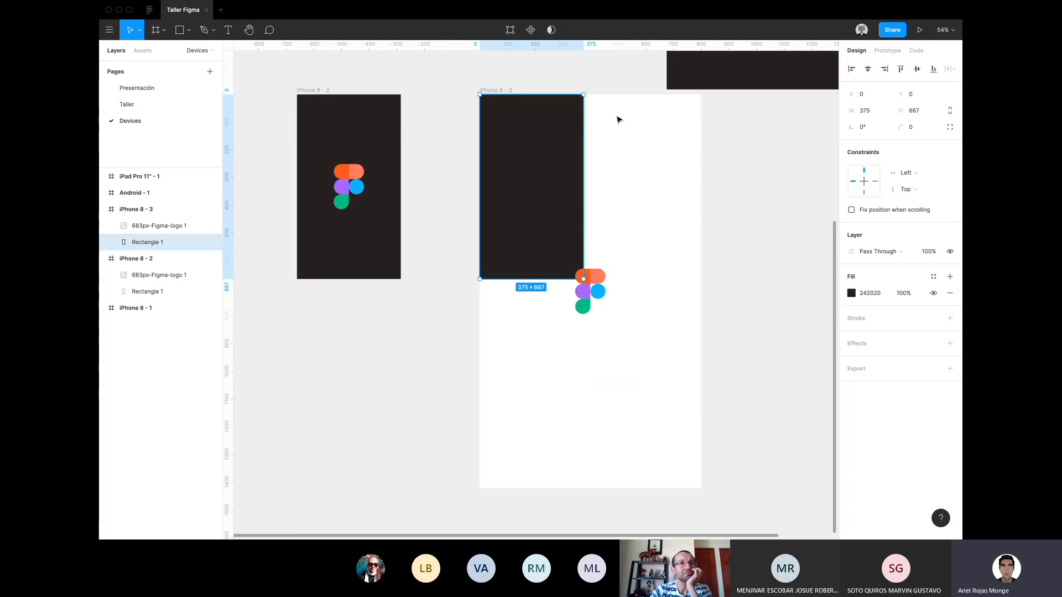
left_click(659, 249)
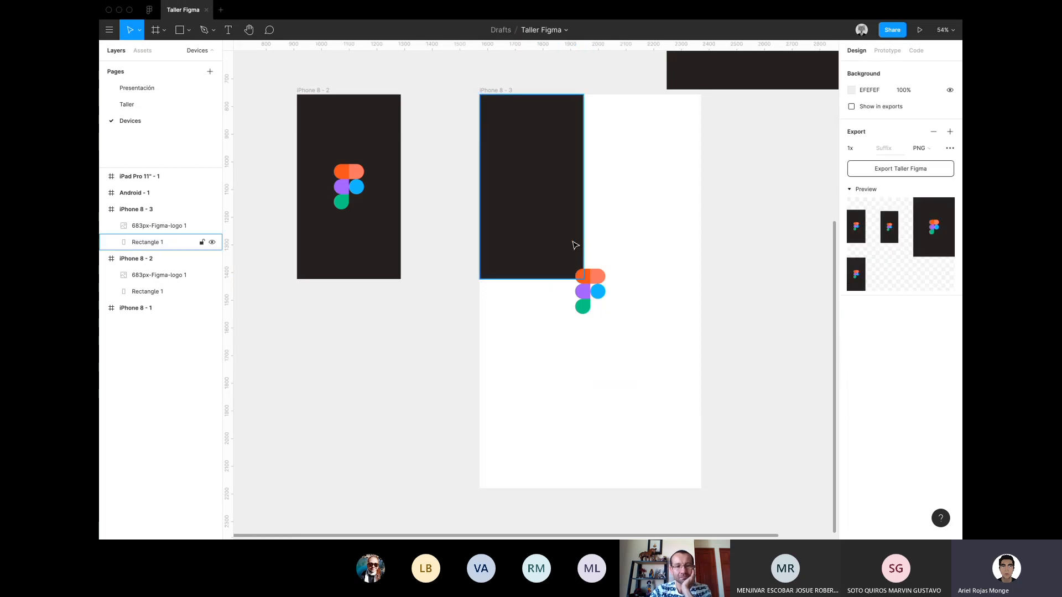
Undo the enlargement of iPhone 8 - 3 and set its background rectangle's constraints to Center both horizontally and vertically.
key("ctrl+z")
key("ctrl+z")
key("ctrl+z")
key("ctrl+z")
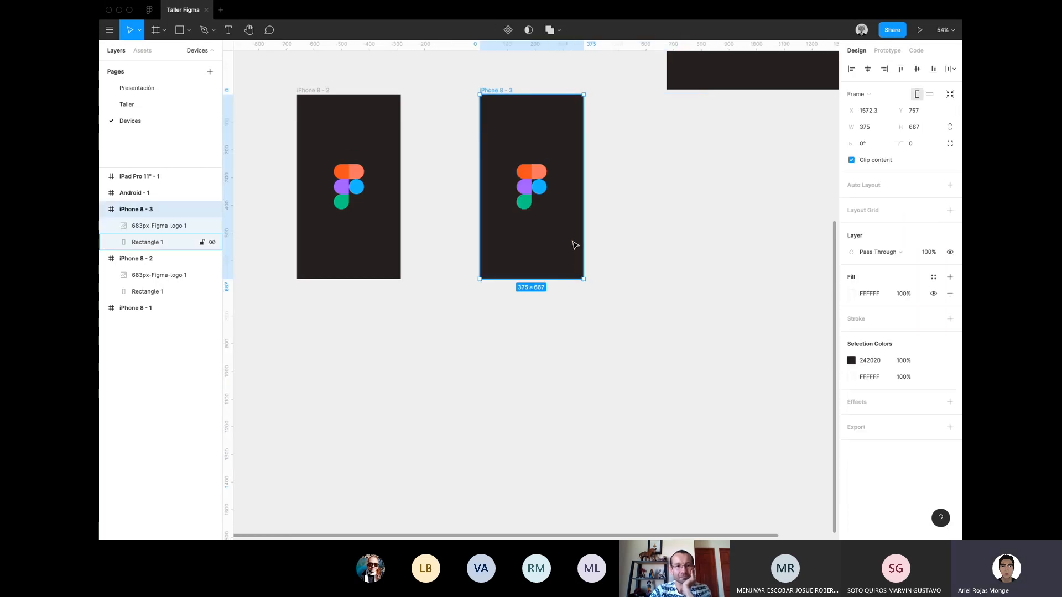
left_click(571, 246)
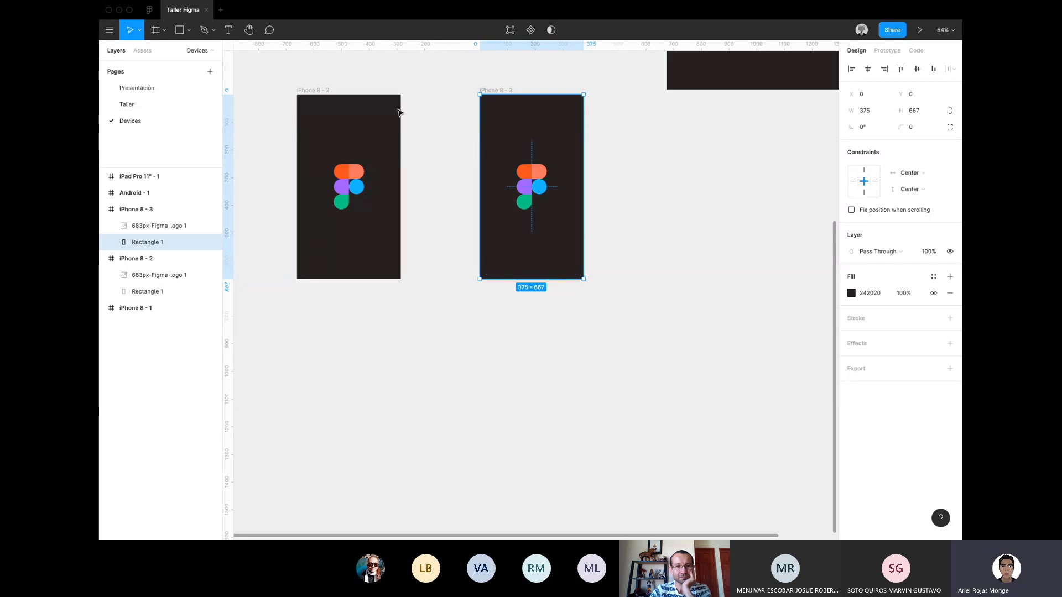
Test resizing the iPhone 8 - 3 frame with the centered rectangle, and delete the frame.
left_click(492, 91)
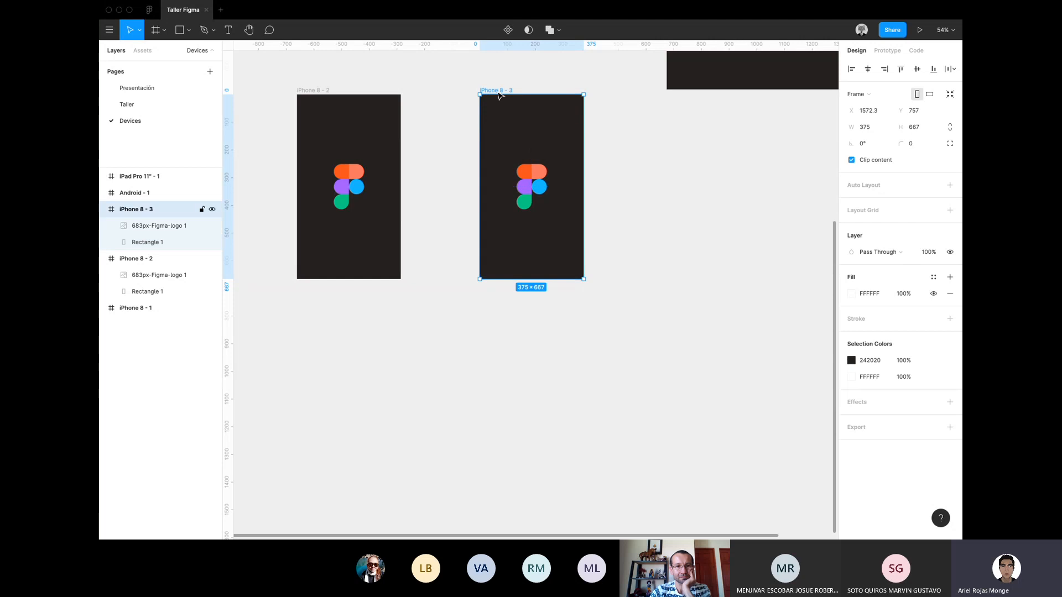
mouse_move(583, 278)
left_mouse_down()
mouse_move(661, 358)
mouse_move(719, 460)
mouse_move(583, 319)
mouse_move(556, 252)
mouse_move(678, 351)
mouse_move(612, 328)
mouse_move(557, 254)
mouse_move(574, 278)
left_mouse_up()
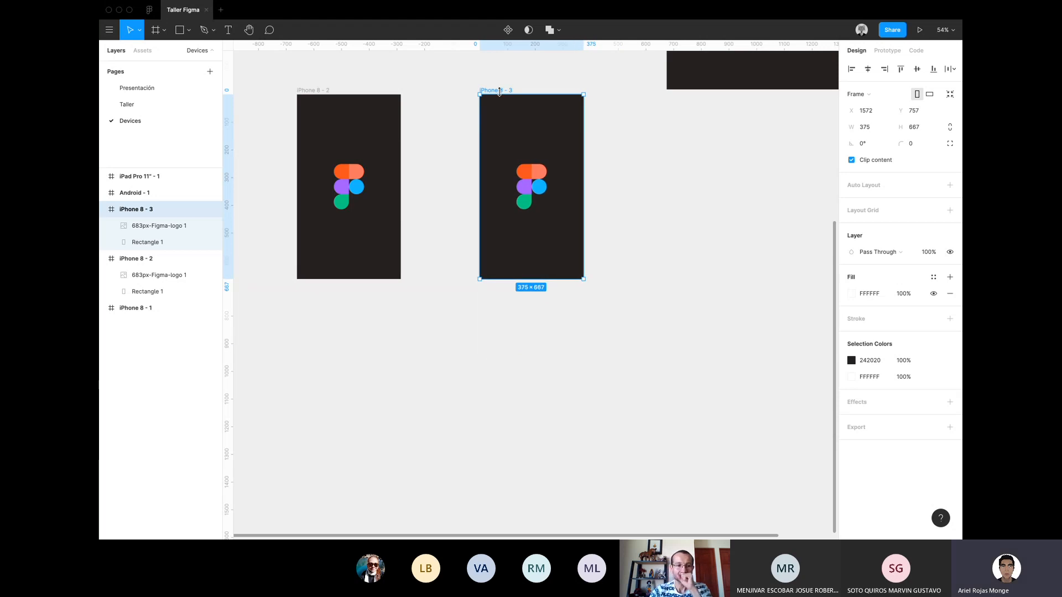
scroll(500, 96, "up", 2)
scroll(500, 96, "down", 3)
key("Delete")
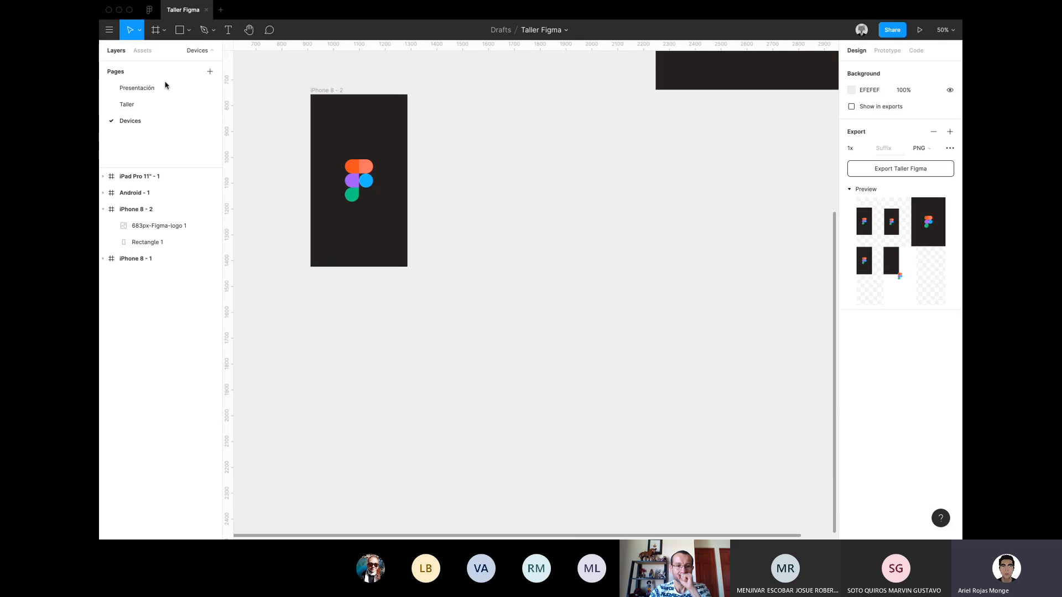
Open the Presentación page and turn off the layout grid on the LobbyMain frame.
left_click(132, 88)
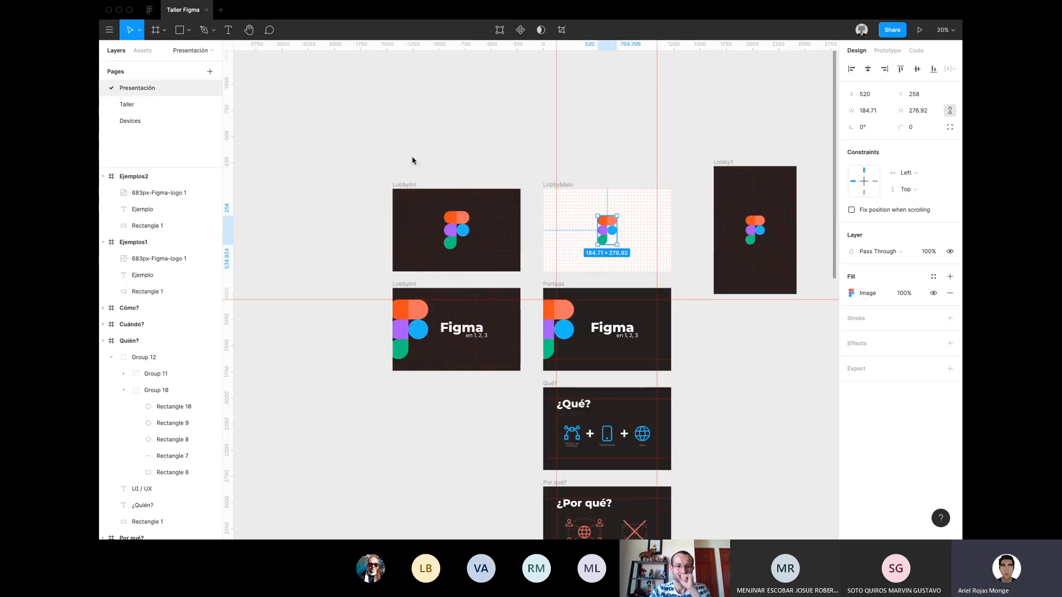
scroll(415, 161, "down", 2)
scroll(414, 161, "right", 2)
scroll(659, 235, "up", 2)
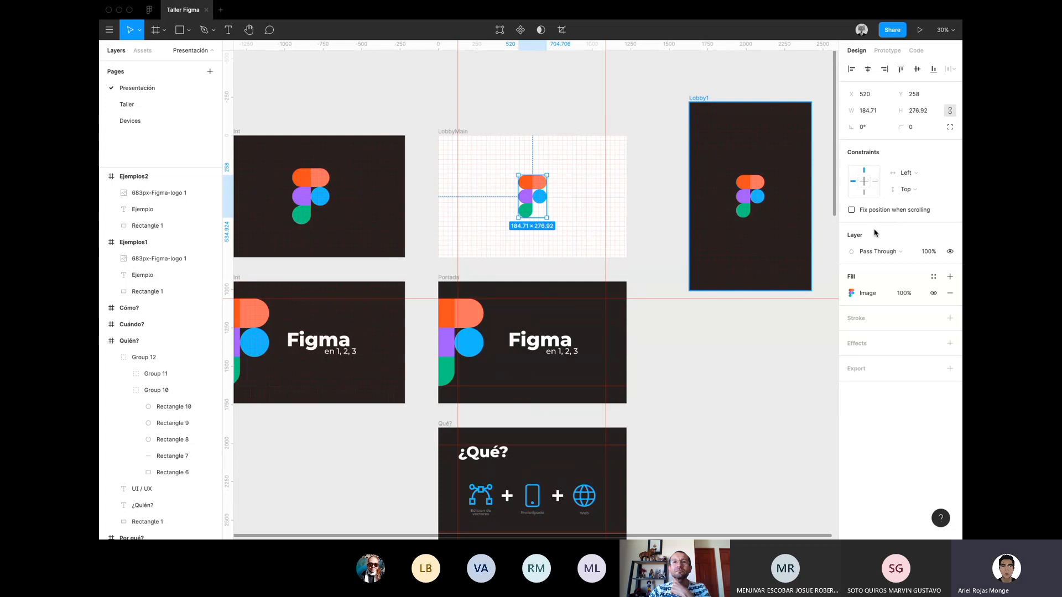
scroll(467, 134, "up", 6)
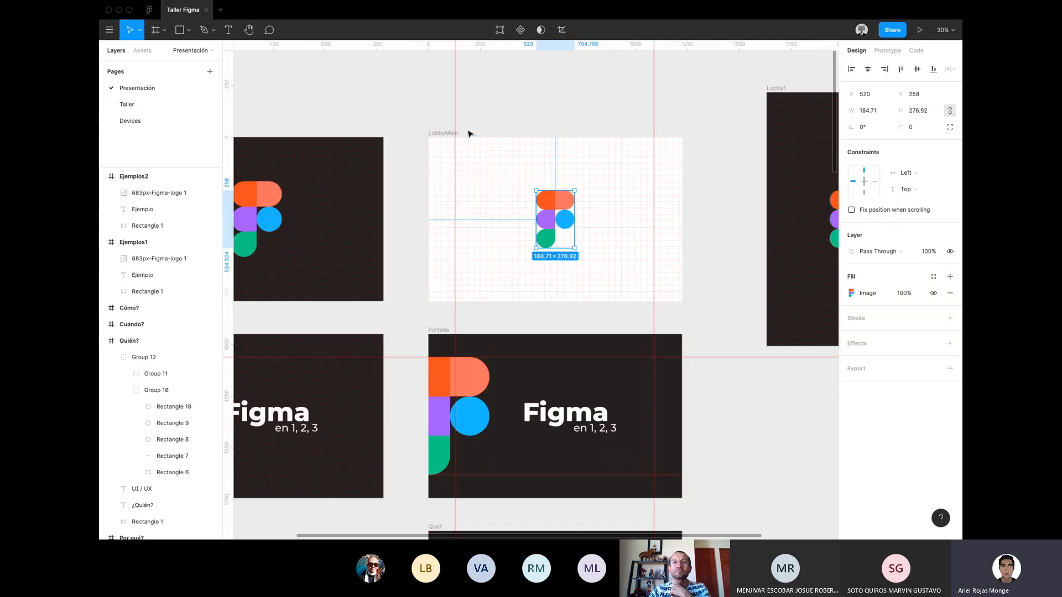
scroll(429, 136, "down", 4)
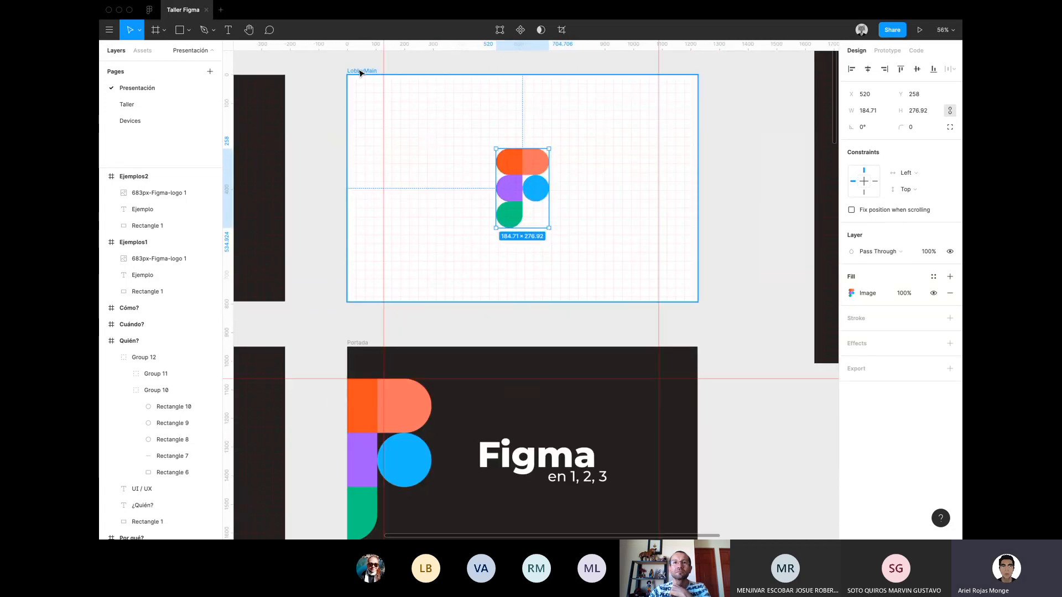
left_click(360, 71)
left_click(680, 223)
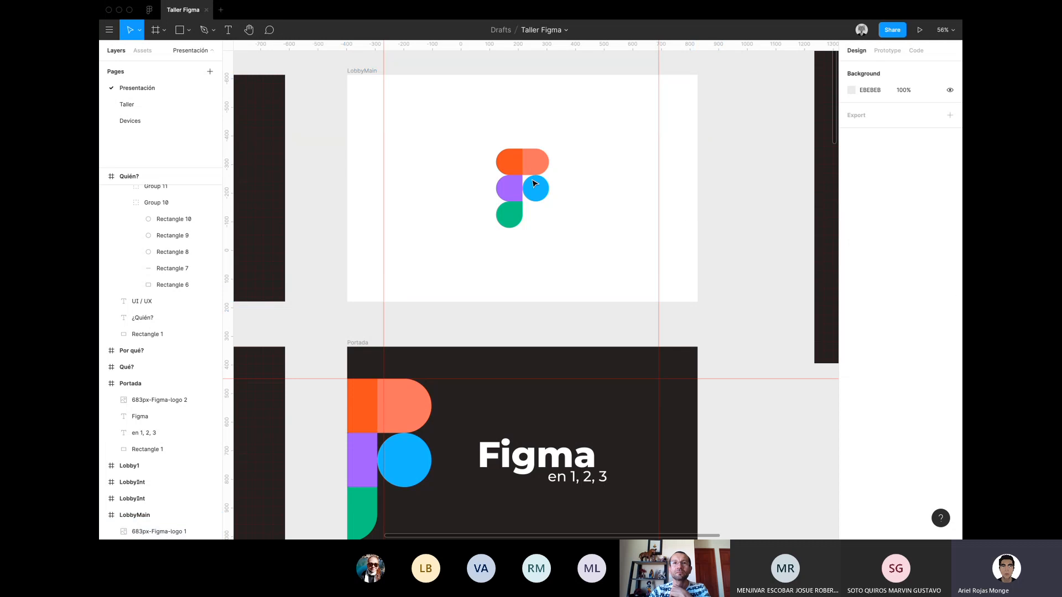
Try the Color Dodge blend mode on the Figma logo in the LobbyMain frame.
left_click(515, 167)
left_click(514, 167)
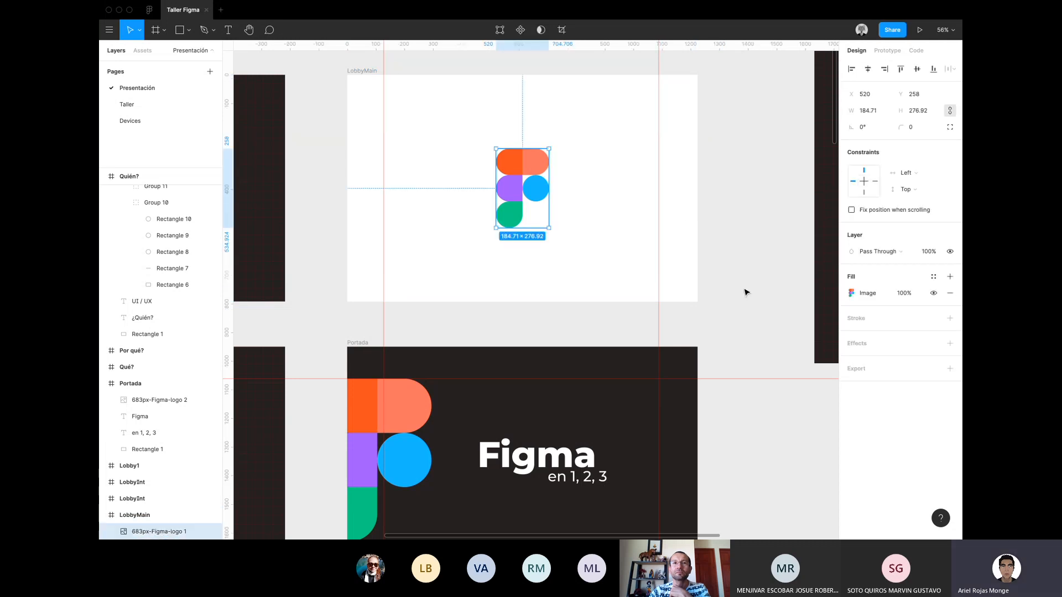
left_click(893, 294)
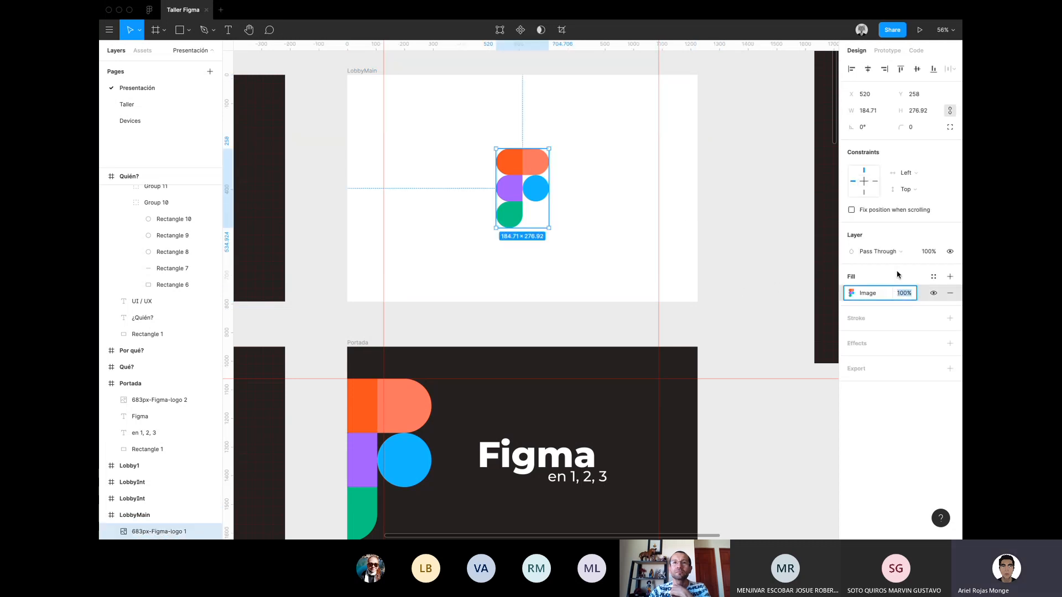
left_click(933, 252)
left_click(880, 252)
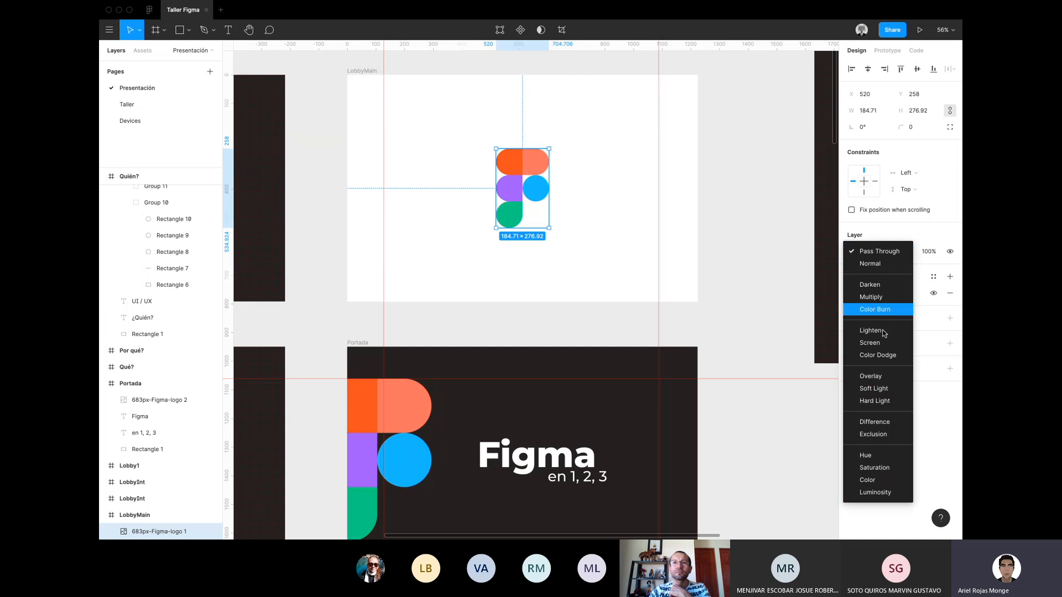
left_click(875, 355)
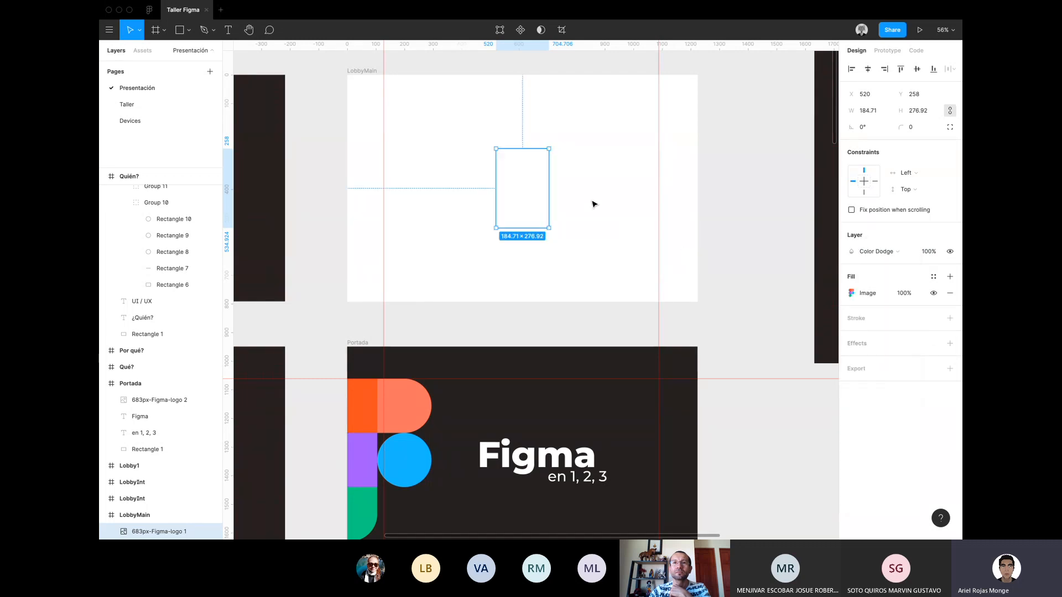
Try the Lighten and Multiply blend modes on the LobbyMain logo.
left_click(486, 194)
left_click(520, 194)
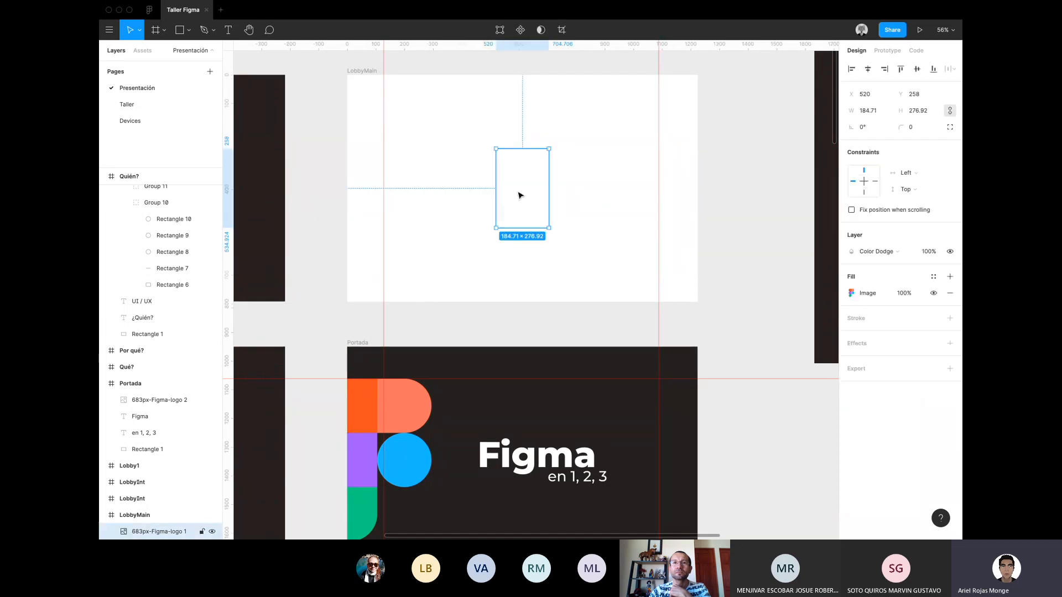
left_click(870, 252)
left_click(872, 228)
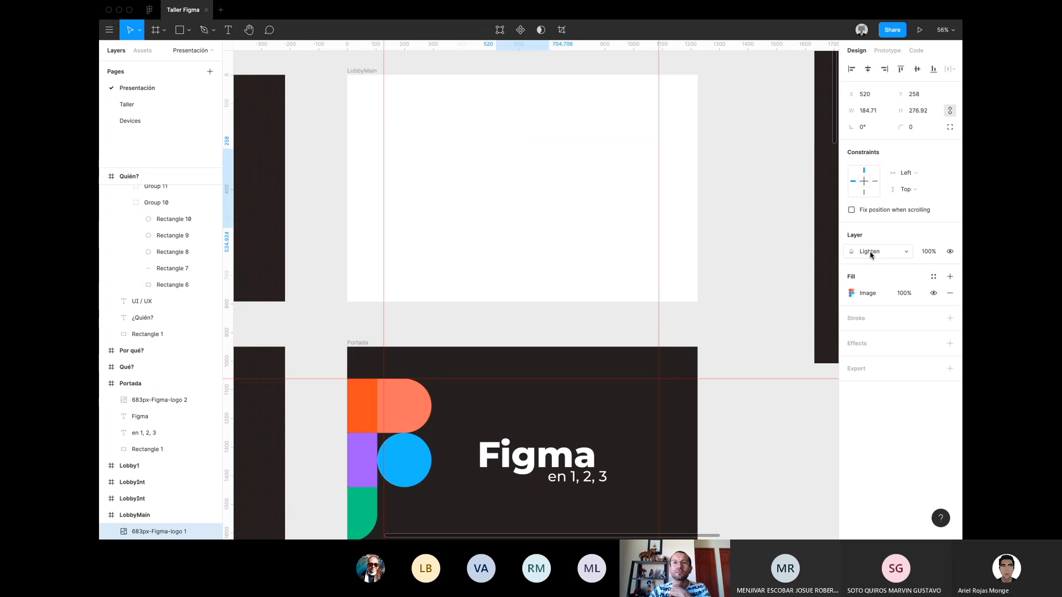
left_click(870, 251)
left_click(868, 219)
left_click(571, 177)
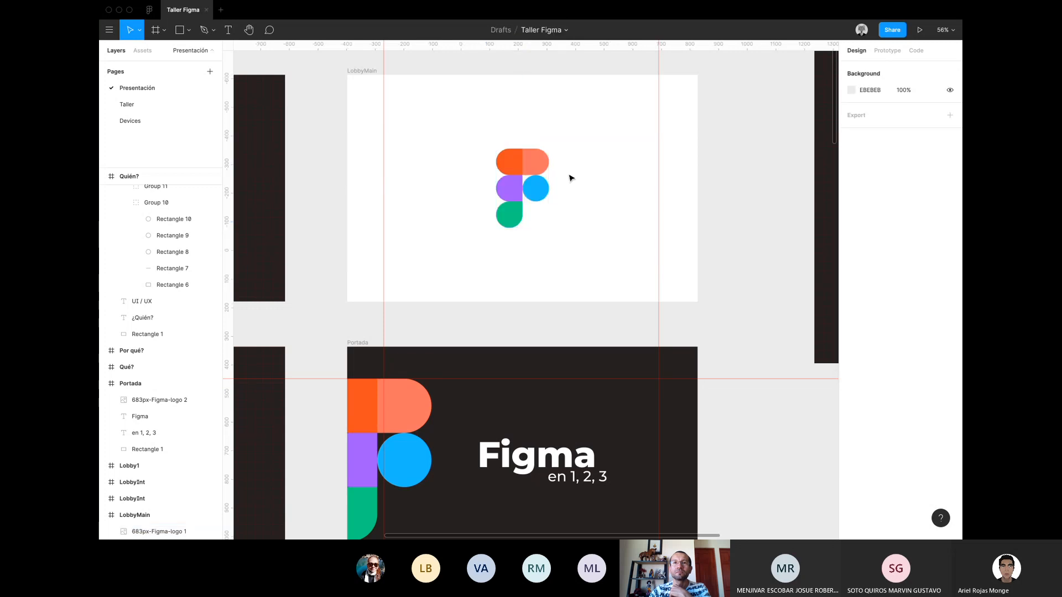
Try the Exclusion blend mode on the LobbyMain logo.
scroll(572, 178, "down", 5)
scroll(519, 199, "down", 5)
scroll(520, 200, "up", 5)
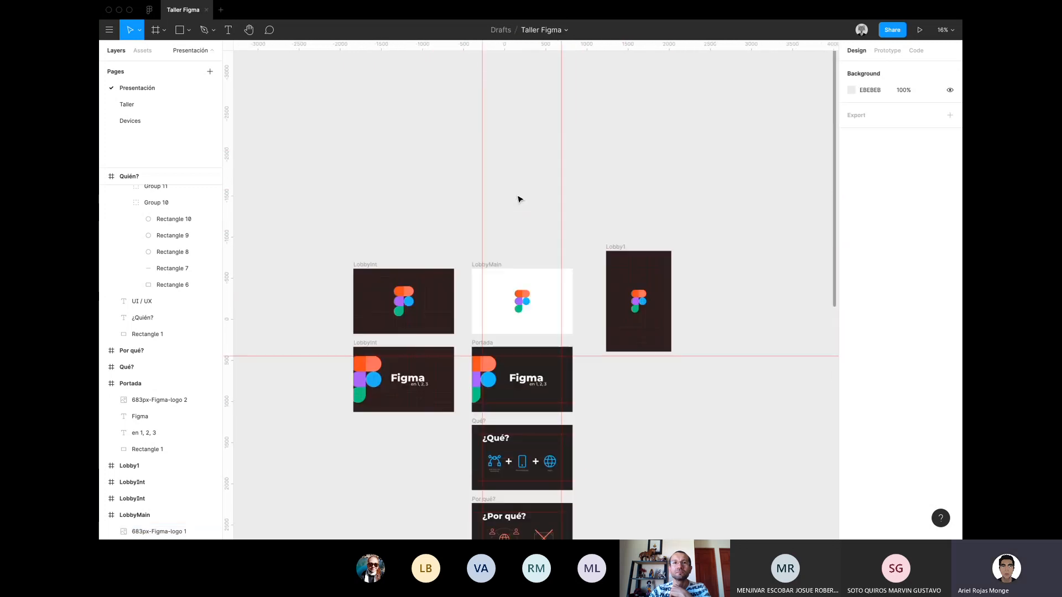
scroll(519, 199, "up", 5)
scroll(519, 199, "down", 3)
left_click(517, 221)
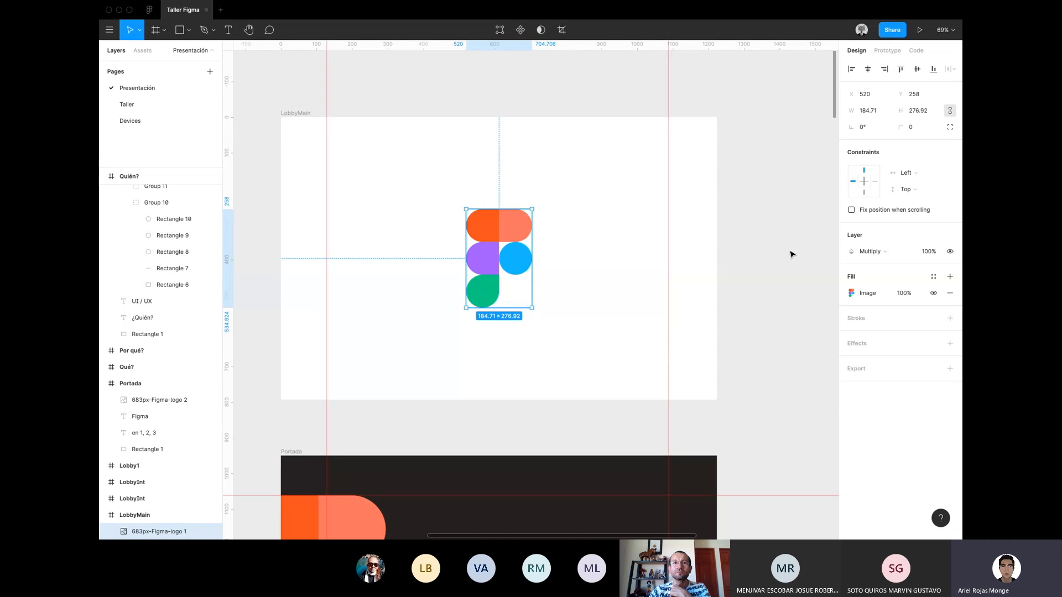
left_click(870, 252)
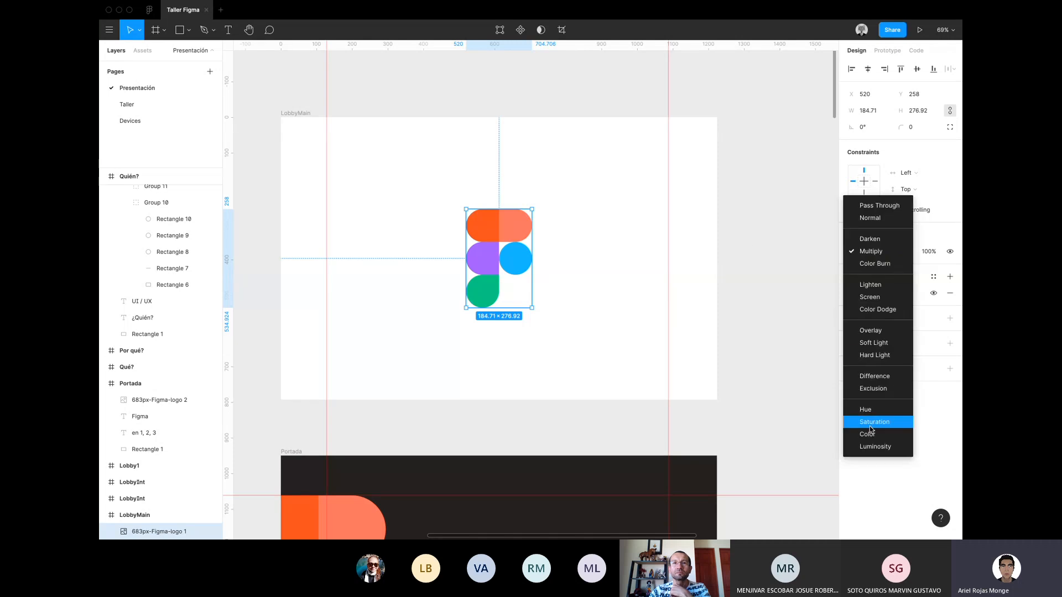
left_click(872, 387)
left_click(640, 317)
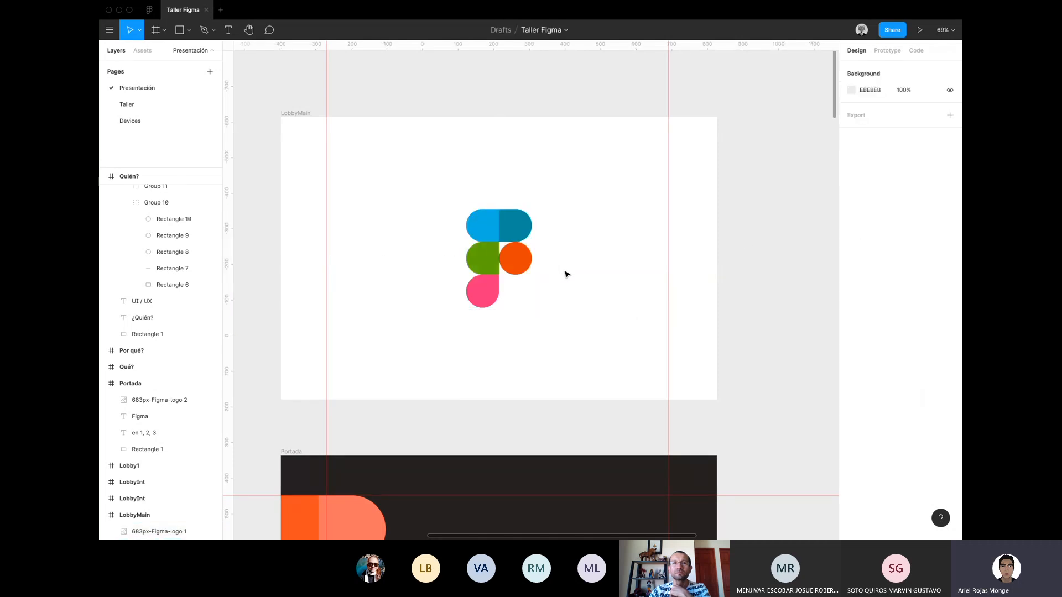
Try the Hue, Saturation and Luminosity blend modes on the LobbyMain logo.
scroll(564, 275, "up", 3)
scroll(564, 275, "down", 2)
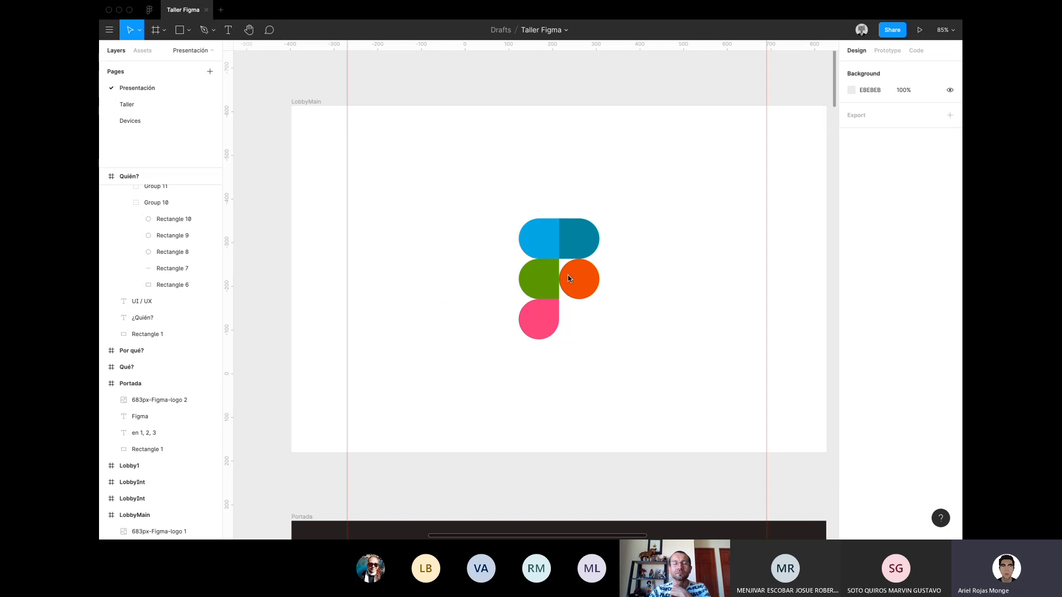
right_click(570, 278)
left_click(484, 285)
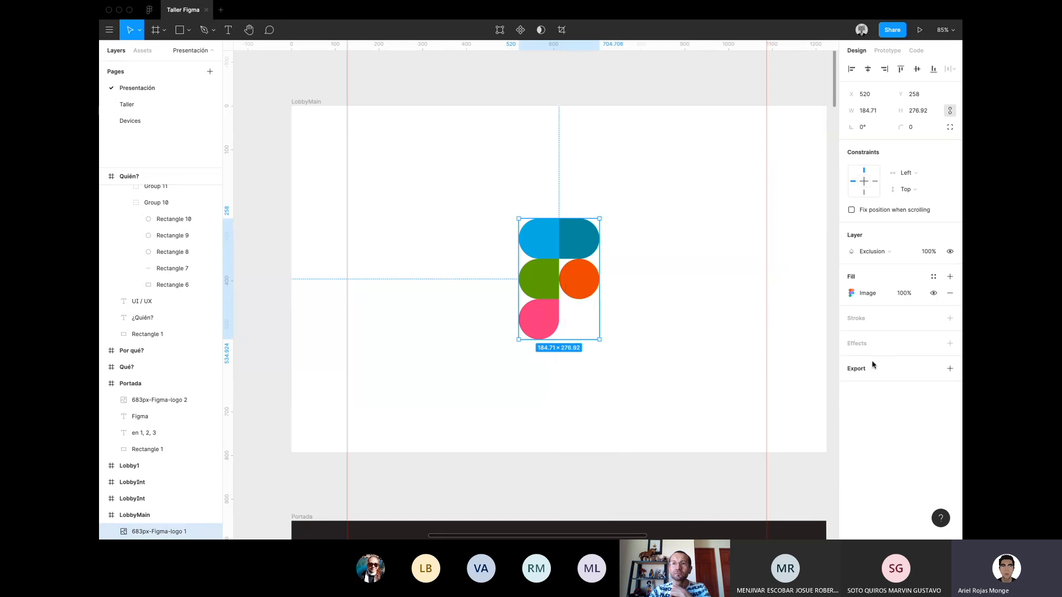
left_click(868, 251)
left_click(868, 273)
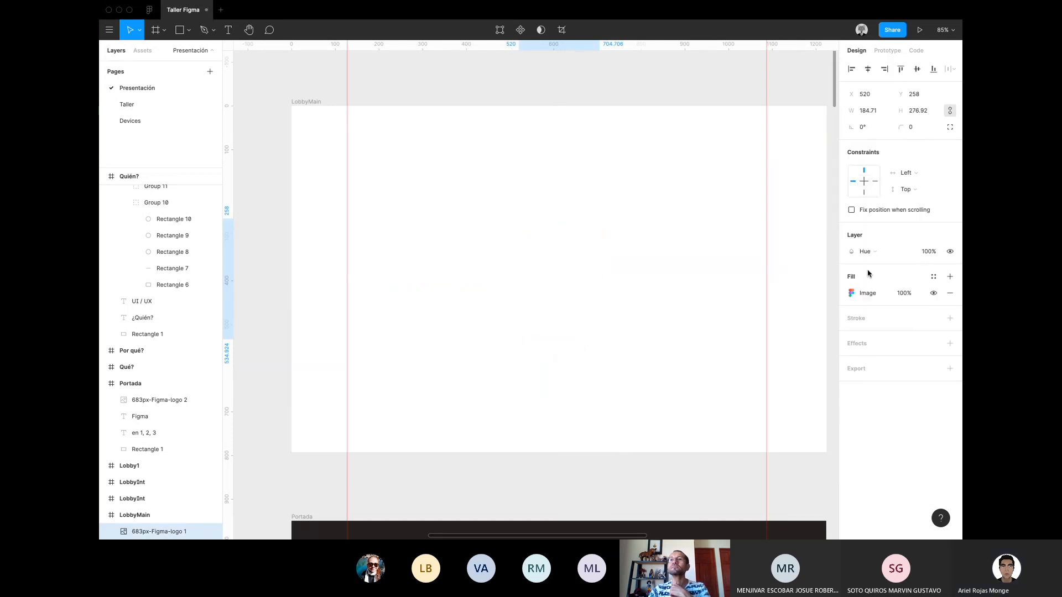
left_click(865, 251)
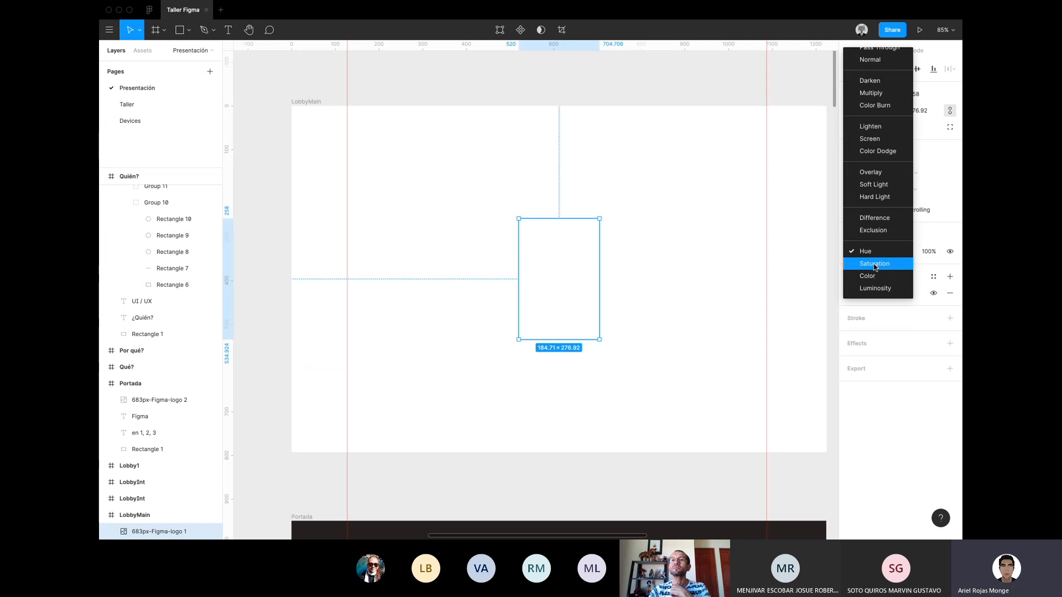
left_click(875, 265)
left_click(867, 252)
left_click(868, 273)
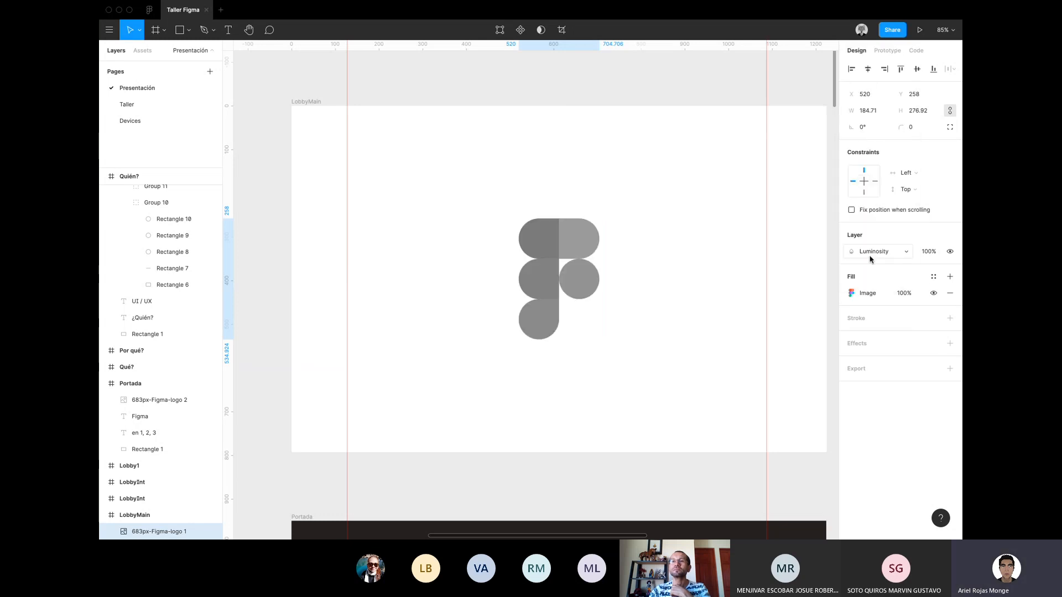
Try the Color and Color Dodge blend modes on the LobbyMain logo, ending on Darken.
left_click(870, 255)
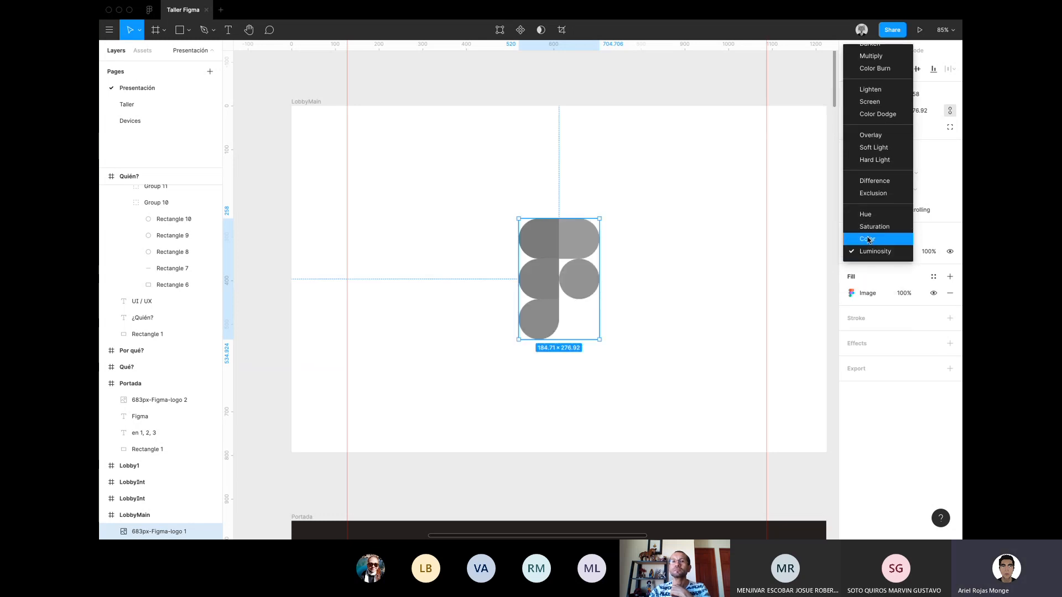
left_click(868, 240)
left_click(868, 251)
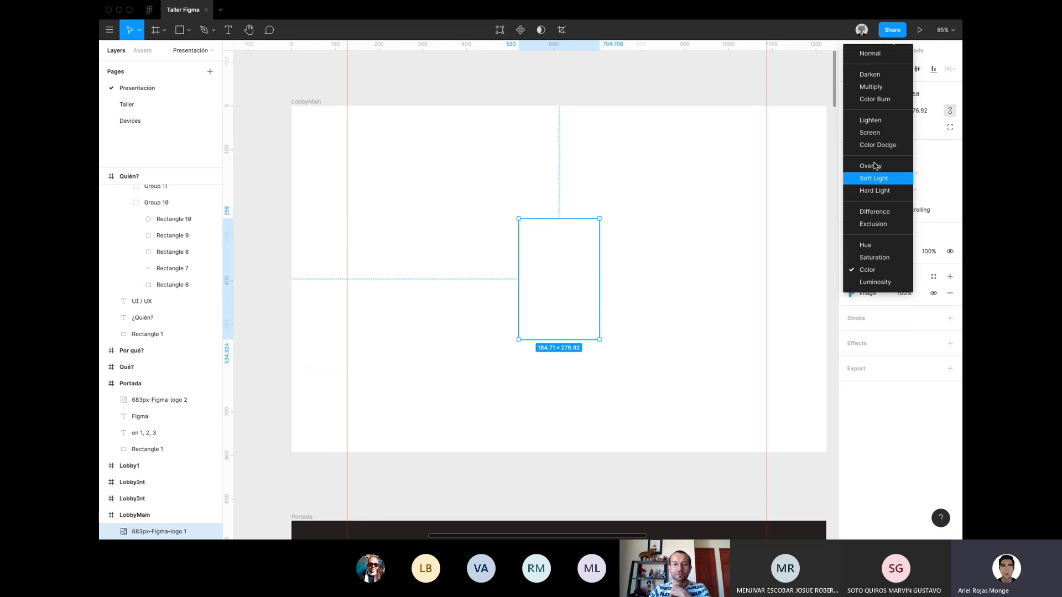
left_click(876, 147)
left_click(870, 251)
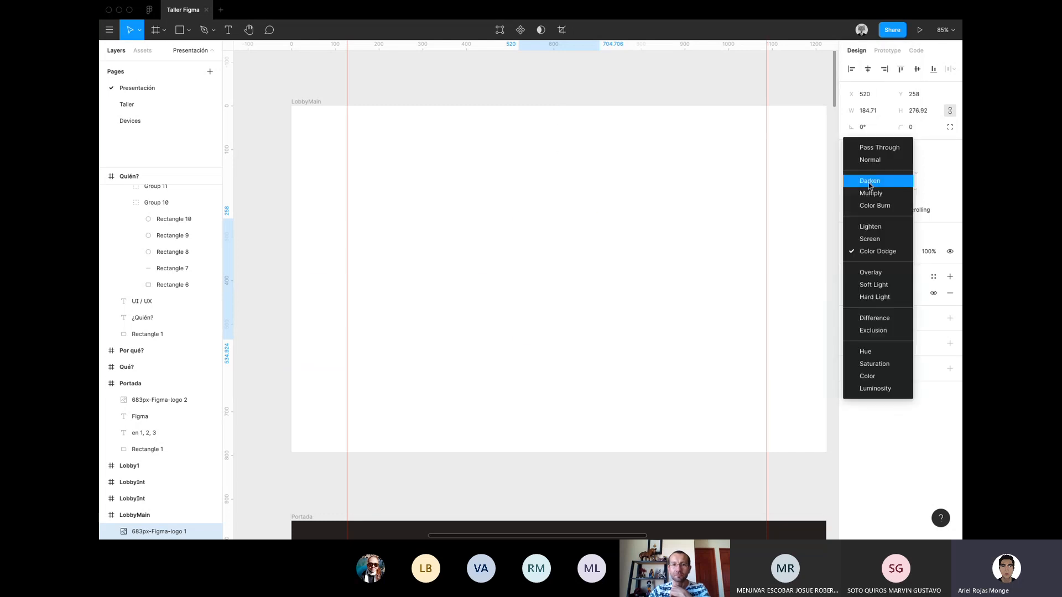
left_click(869, 176)
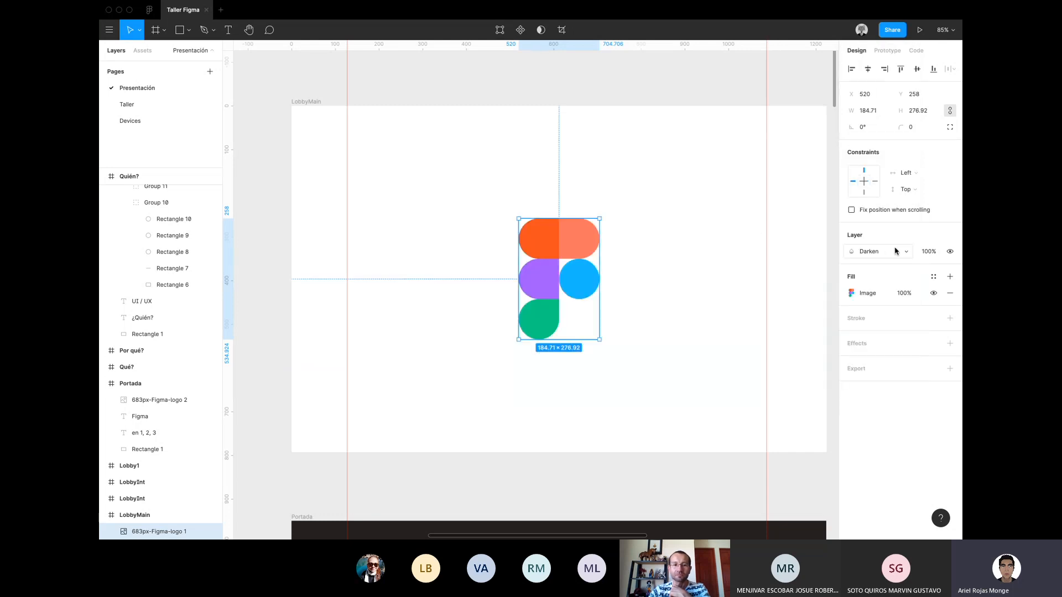
Test a layer opacity of 50% on the LobbyMain logo, and restore it to 100%.
left_click(929, 252)
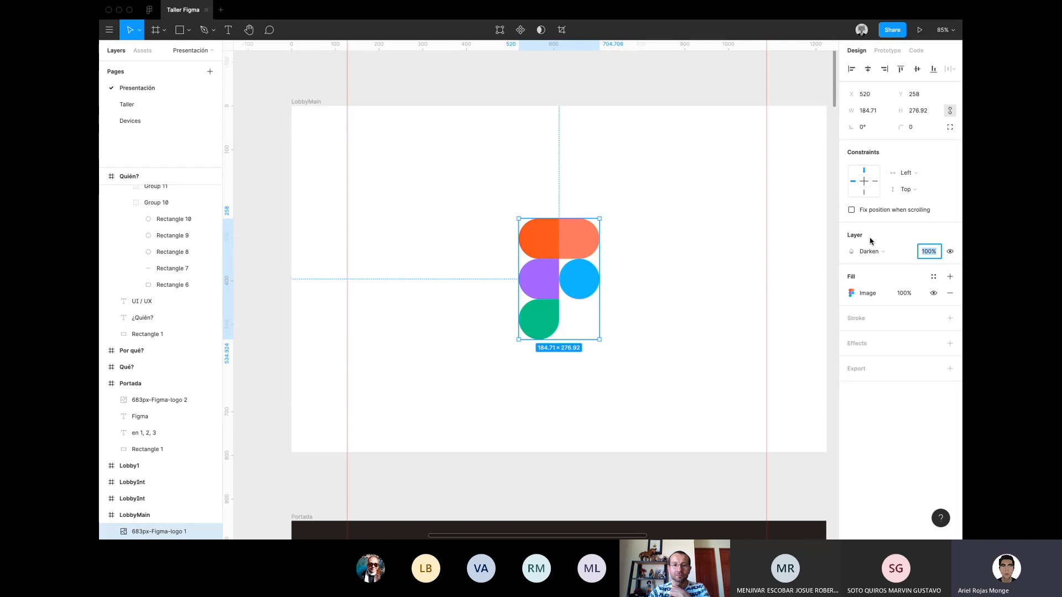
type("50")
key("Return")
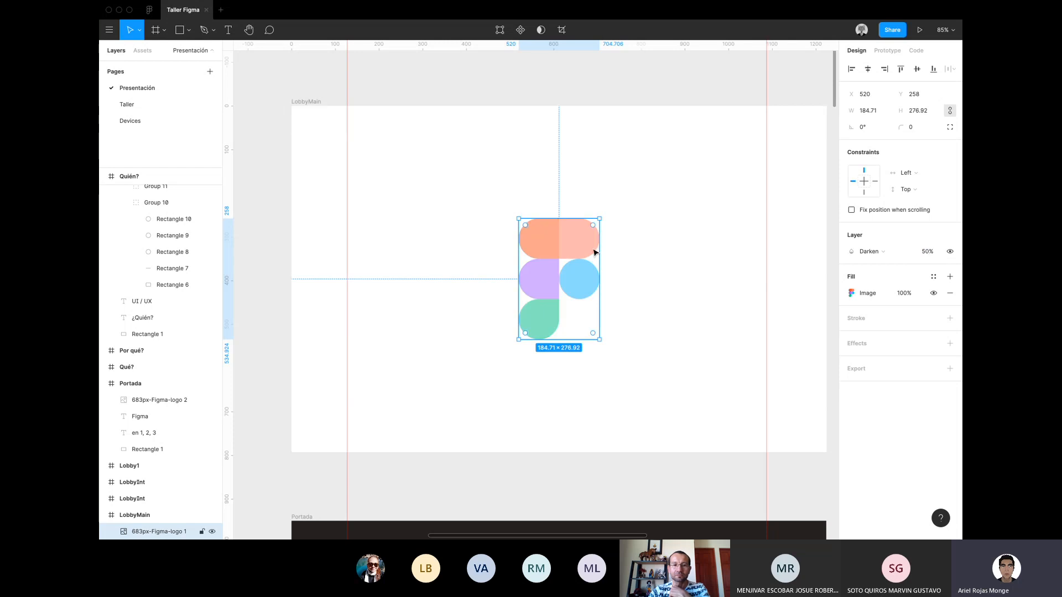
left_click(642, 260)
left_click(534, 267)
left_click(926, 251)
type("100")
key("Return")
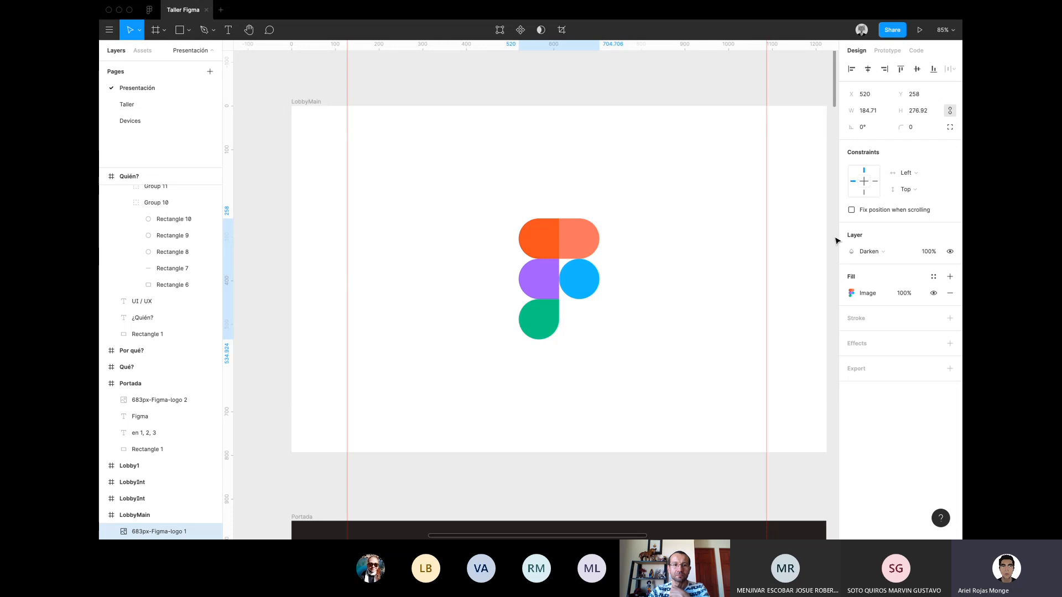
Set the logo's blend mode to Normal and experiment with its image fill's exposure, contrast and temperature adjustments.
left_click(869, 252)
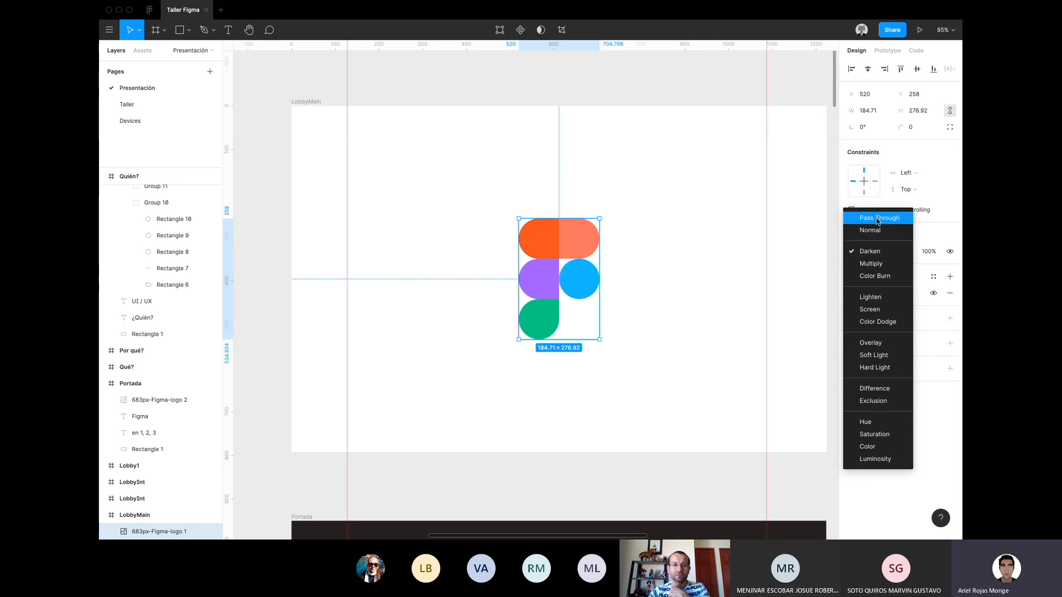
left_click(877, 229)
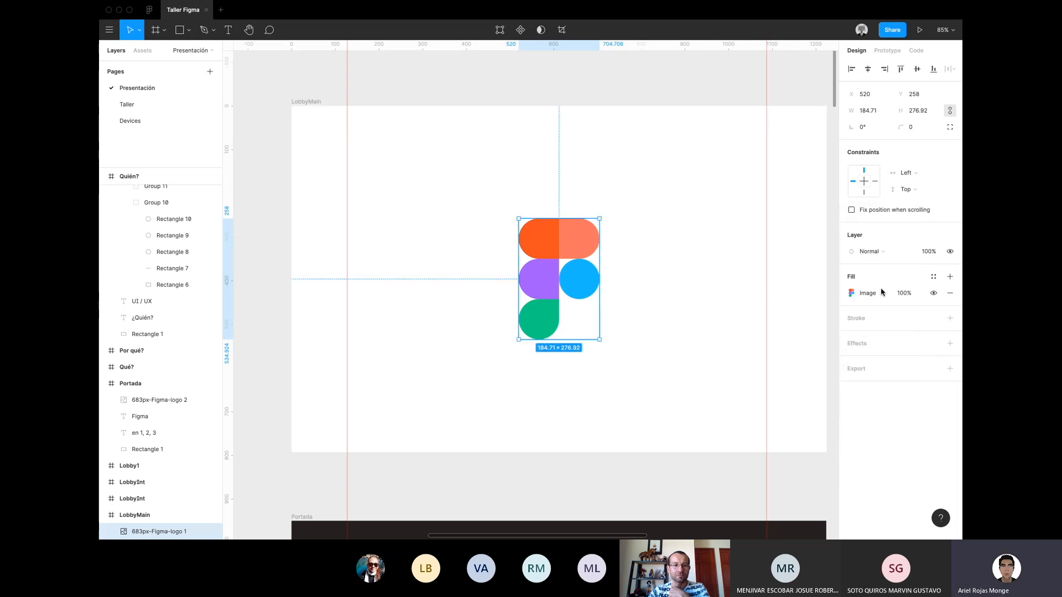
left_click(851, 293)
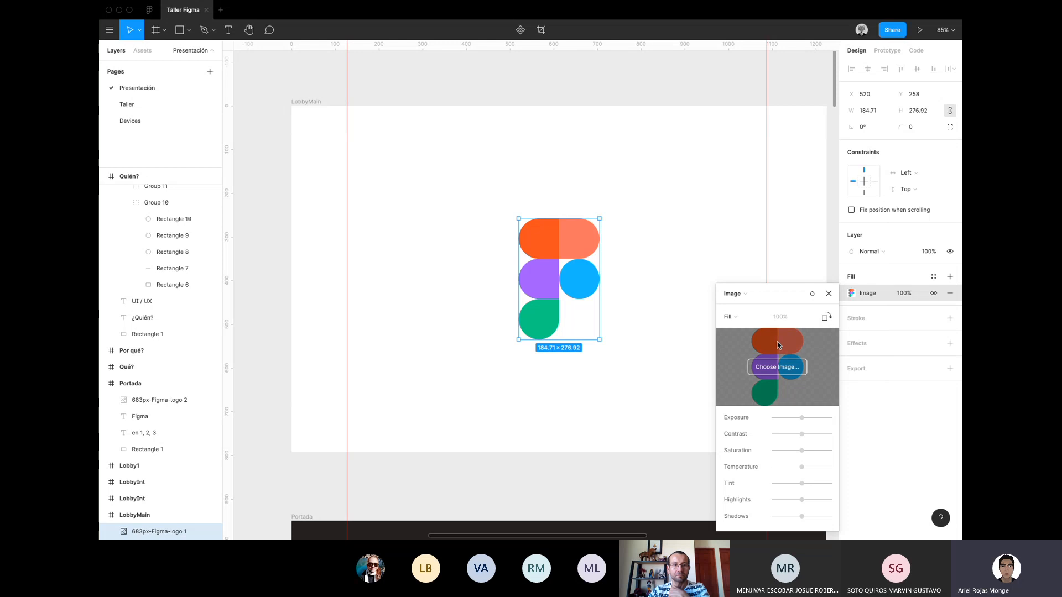
left_click_drag(802, 418, 730, 448)
mouse_move(802, 441)
left_mouse_down()
mouse_move(785, 437)
mouse_move(805, 439)
left_mouse_up()
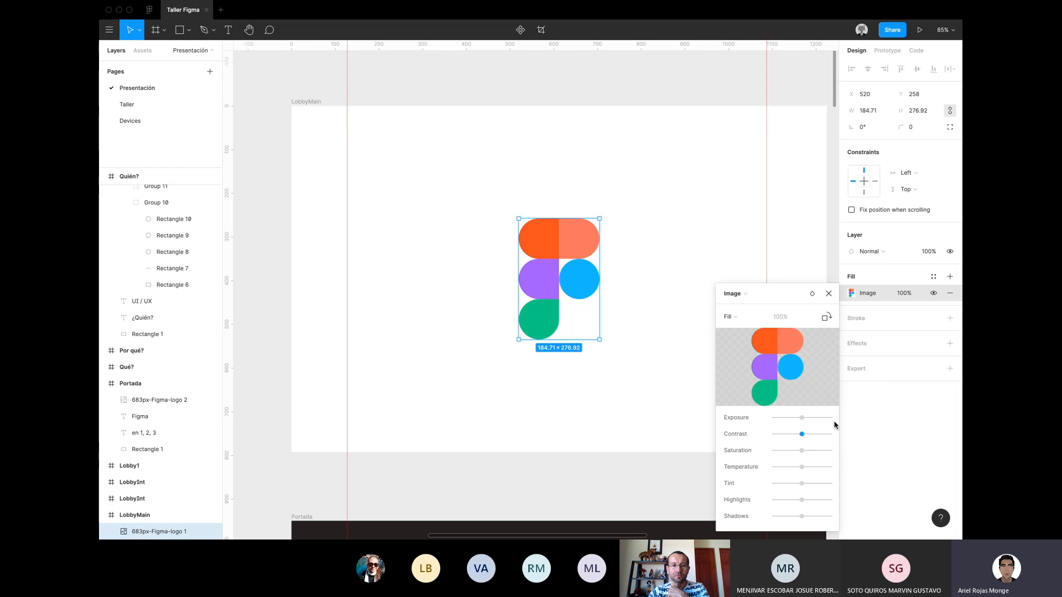
left_click_drag(804, 467, 830, 500)
left_click(830, 294)
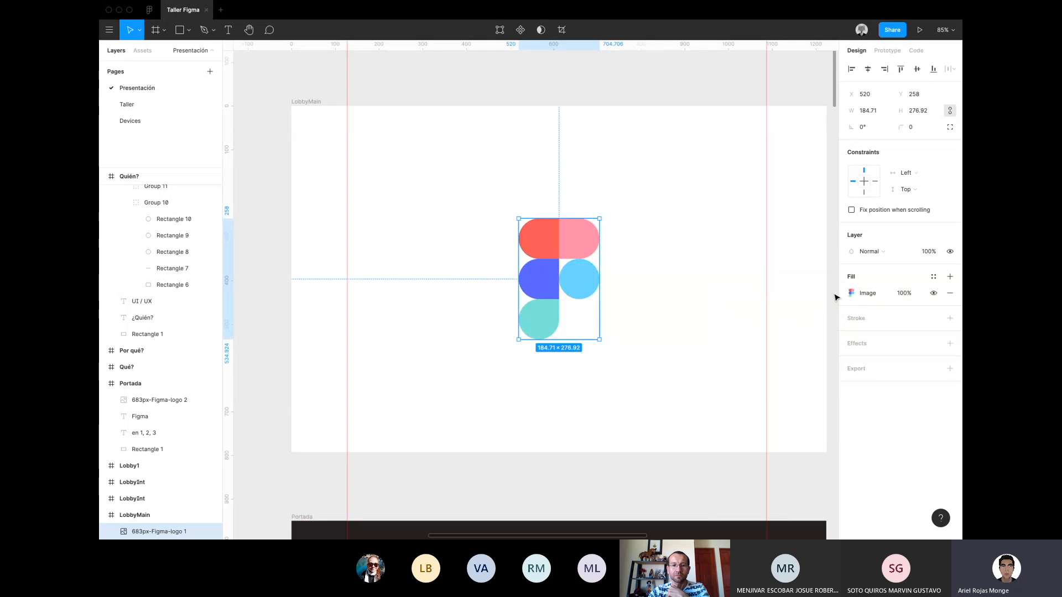
Set the opacity of the logo's image fill to 40%.
left_click(905, 294)
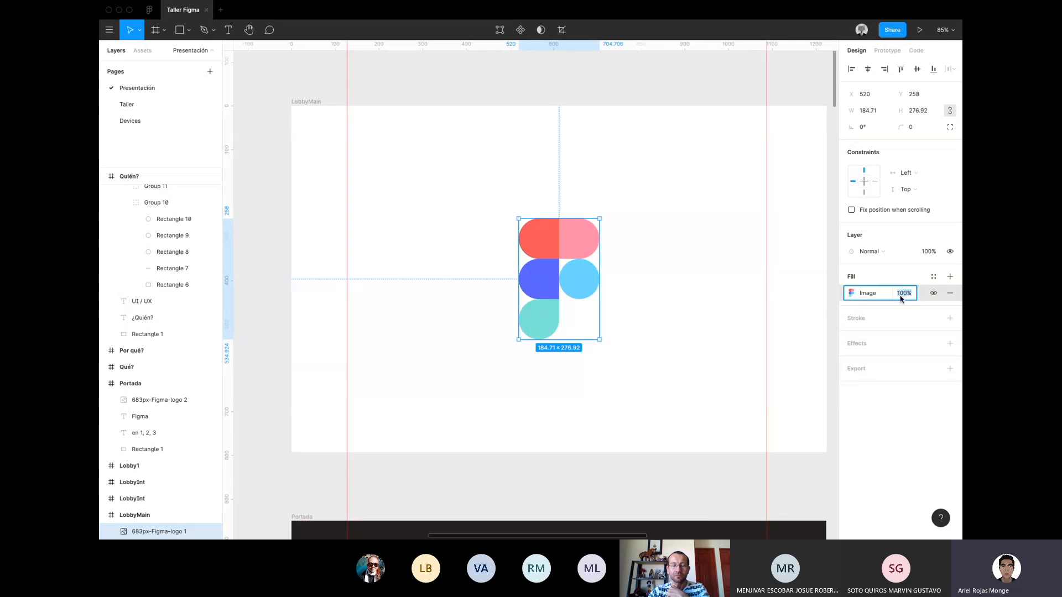
type("30")
key("Return")
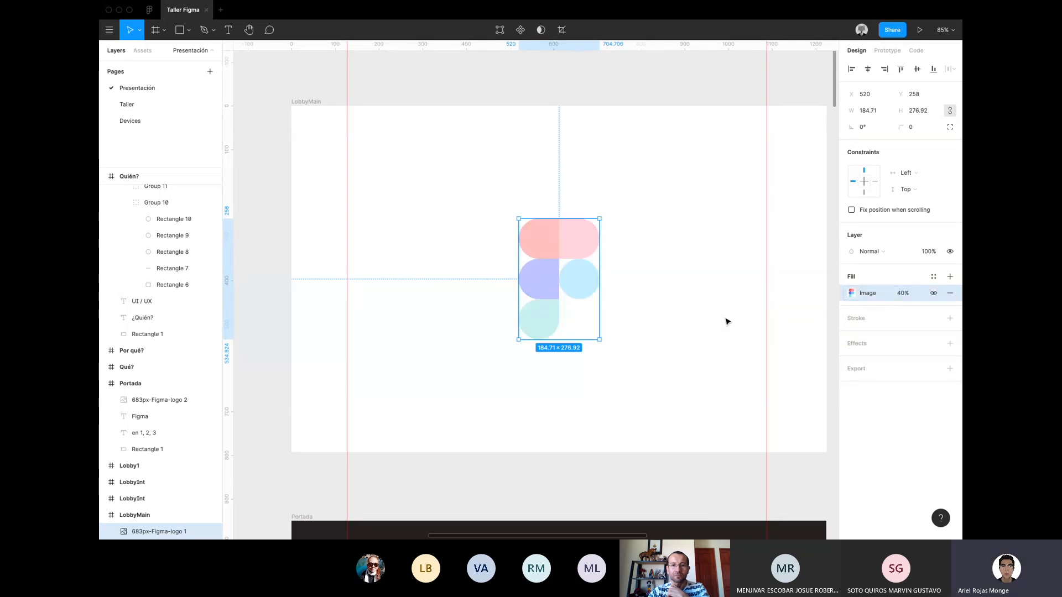
Undo the last opacity change on the LobbyMain logo's image fill and reselect the logo.
left_click(727, 321)
key("ctrl+z")
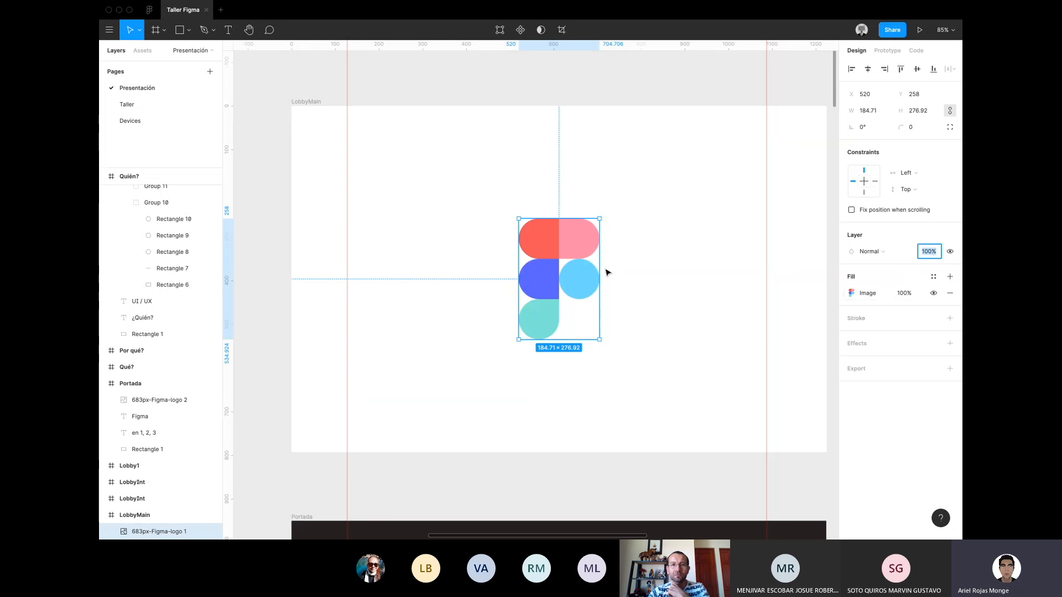
left_click(639, 271)
left_click(579, 284)
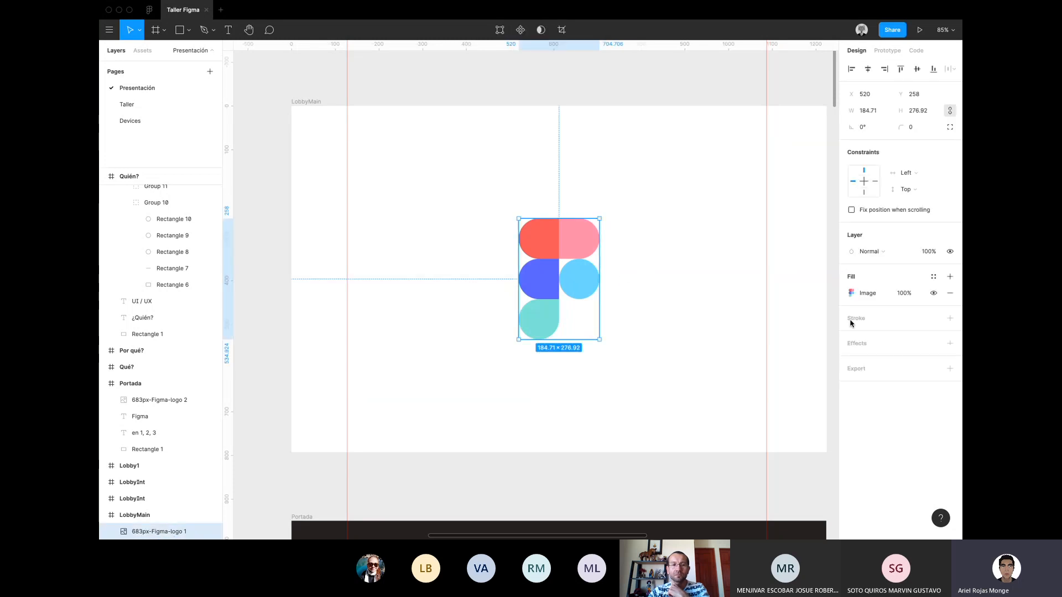
Set the LobbyMain logo's image fill opacity to 40% and its layer opacity to 40%.
left_click(896, 297)
type("40")
key("Return")
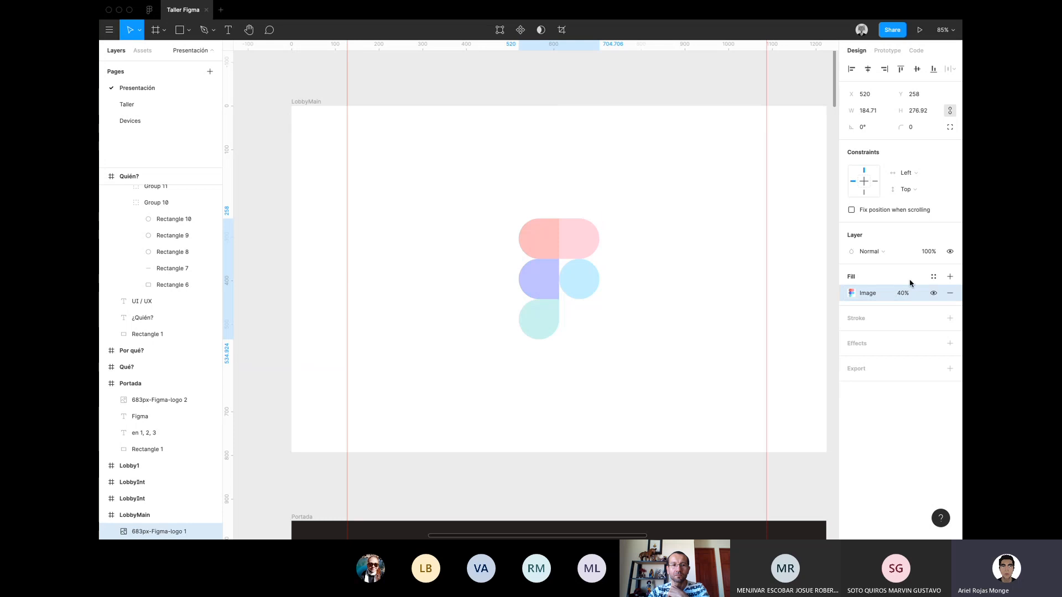
left_click(929, 251)
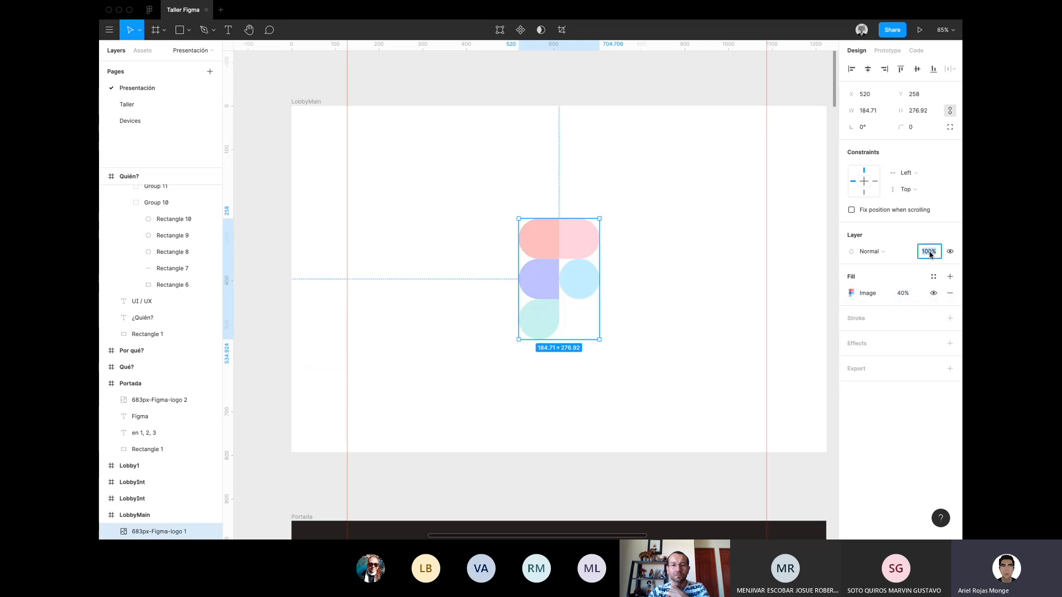
type("40")
key("Return")
left_click(721, 204)
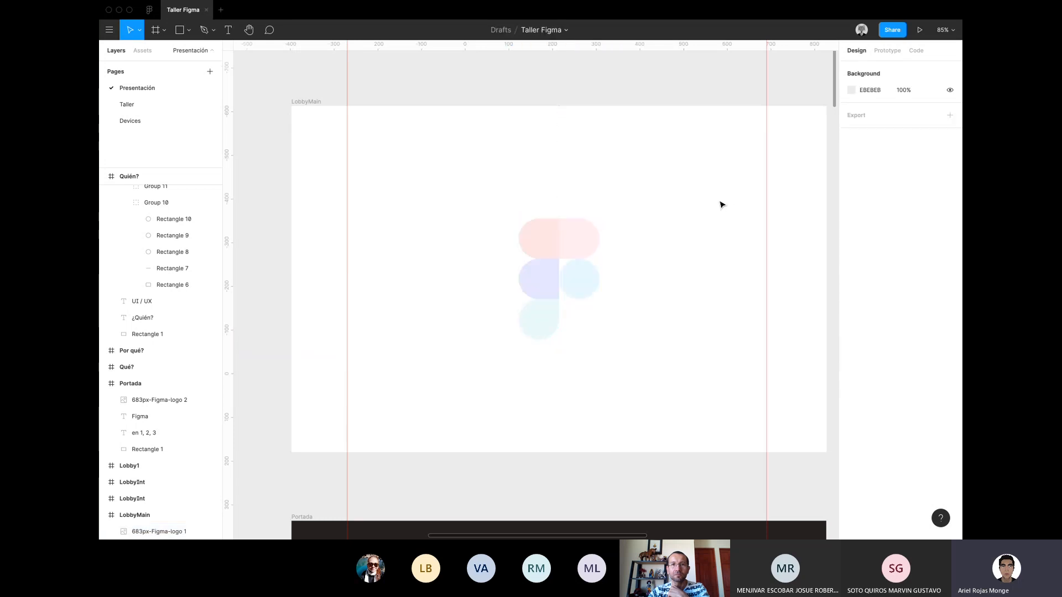
Restore the logo's layer opacity and its image fill opacity to 100%.
left_click(553, 242)
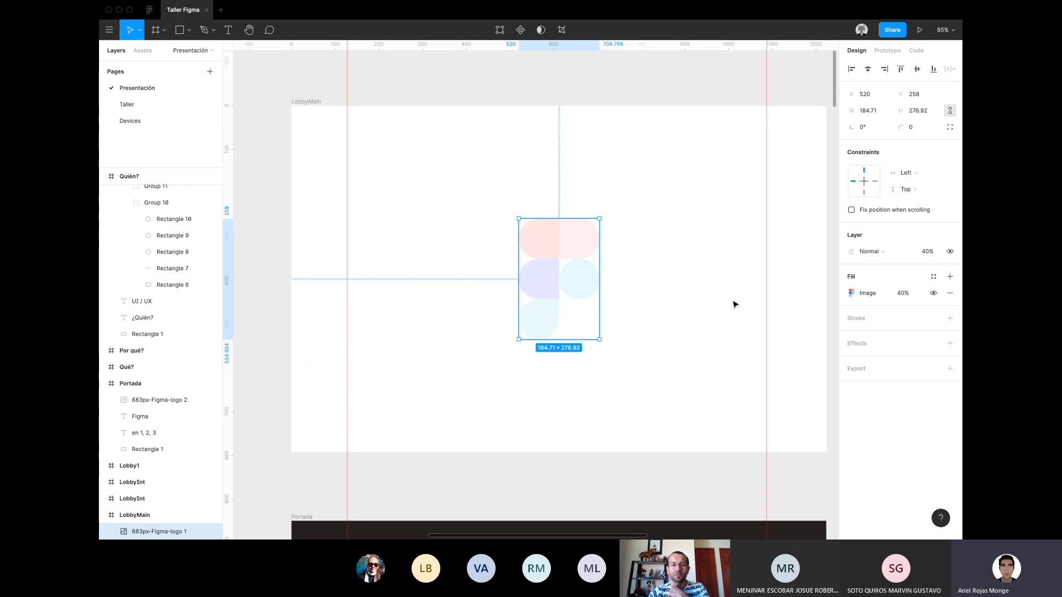
left_click(929, 252)
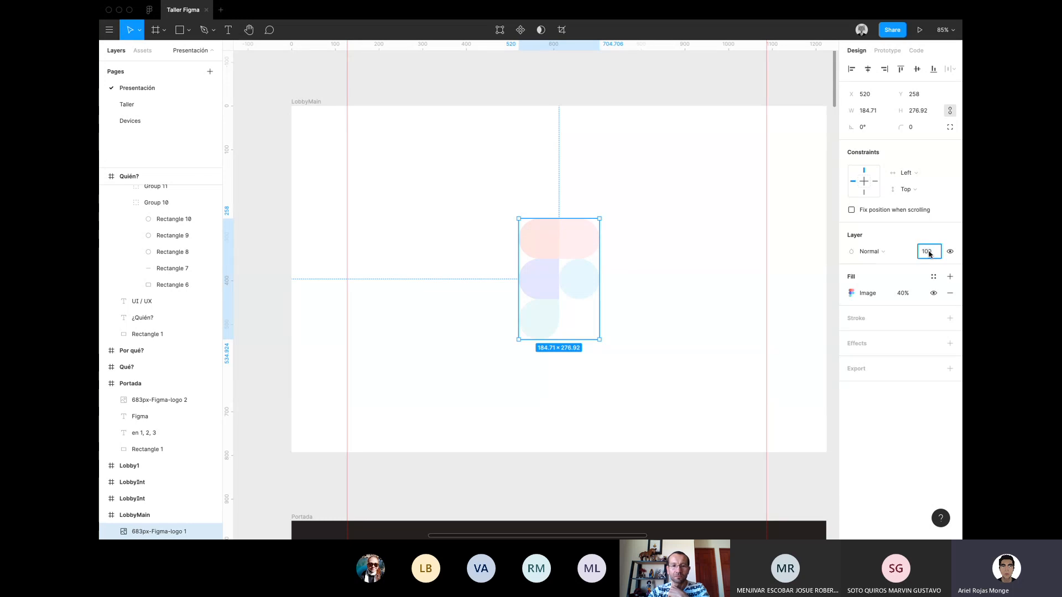
key("Return")
left_click(649, 250)
left_click(554, 241)
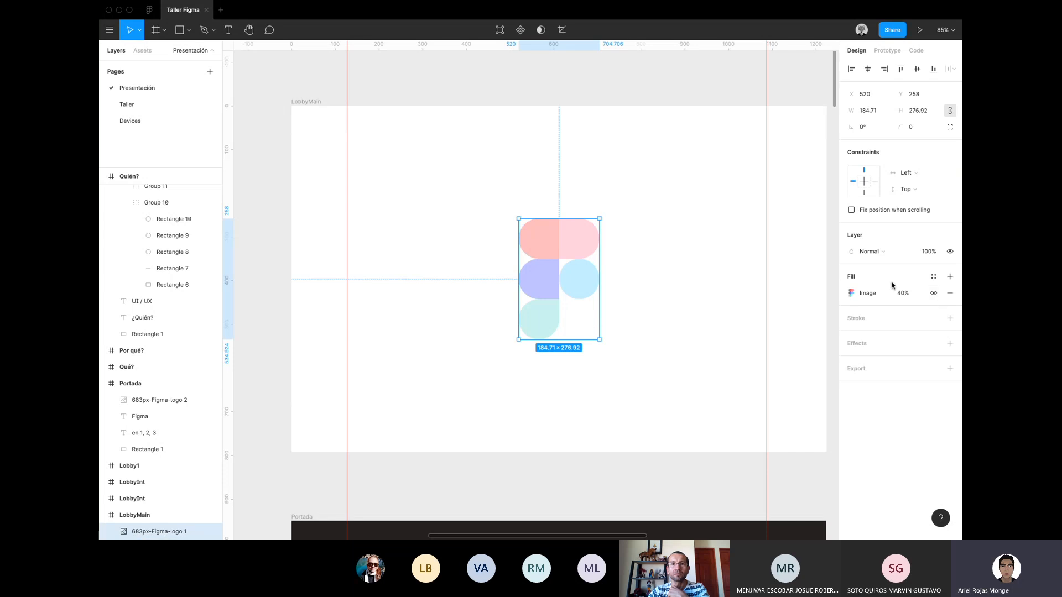
left_click(902, 294)
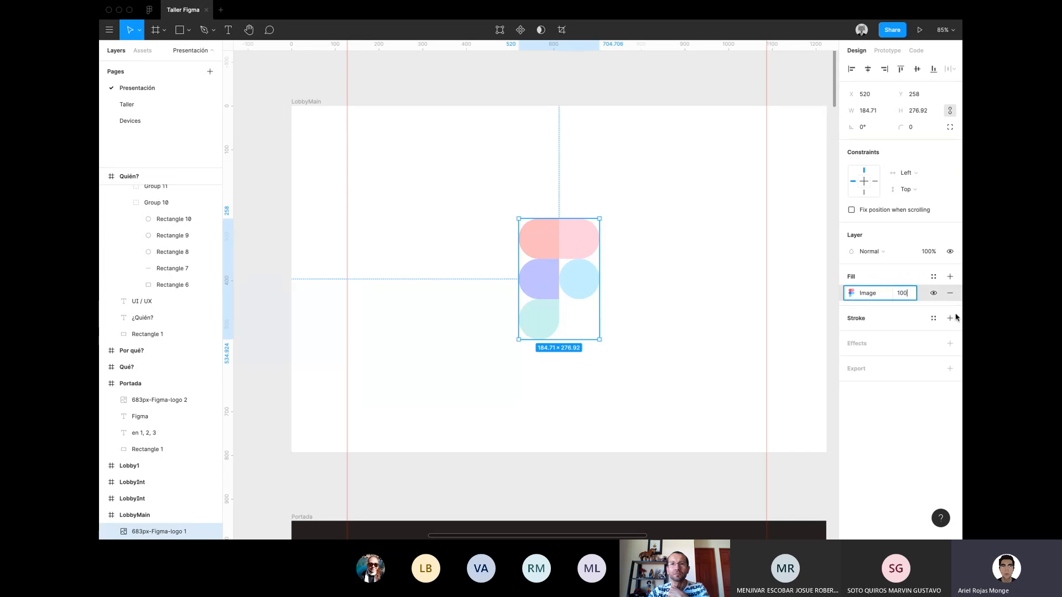
key("Return")
left_click(718, 308)
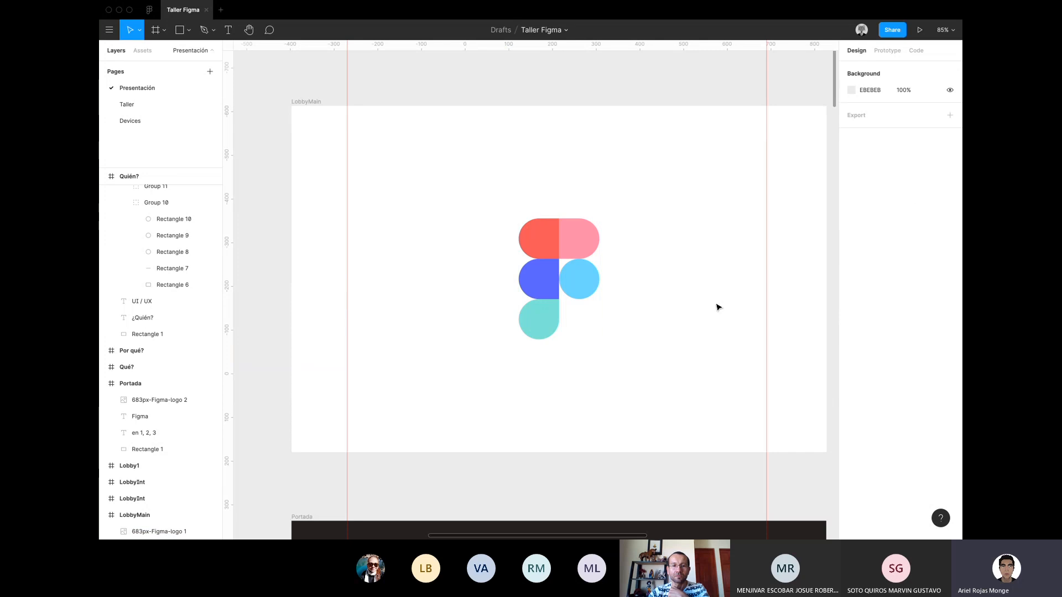
left_click(579, 287)
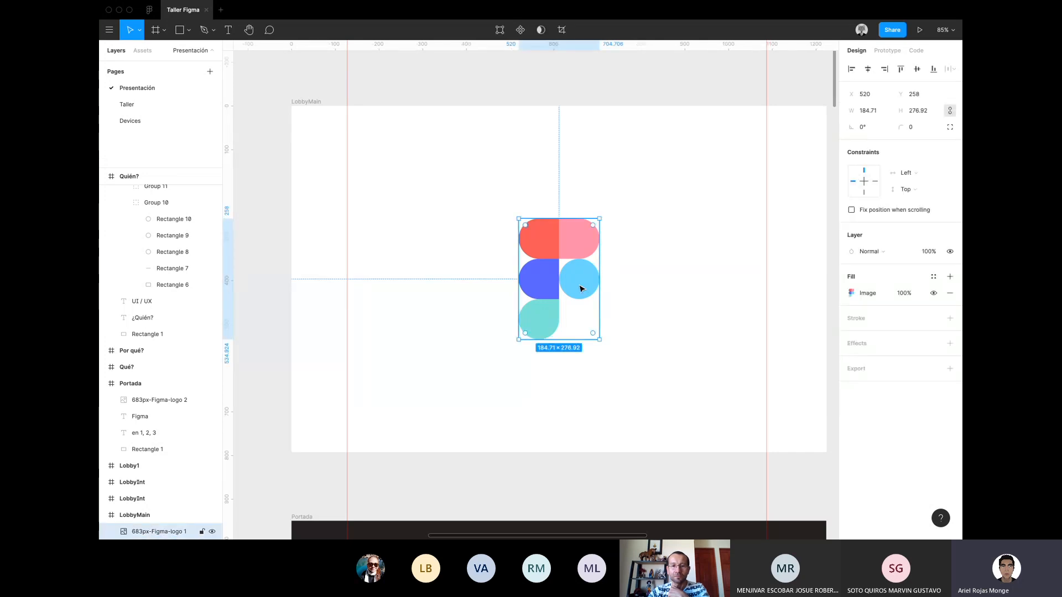
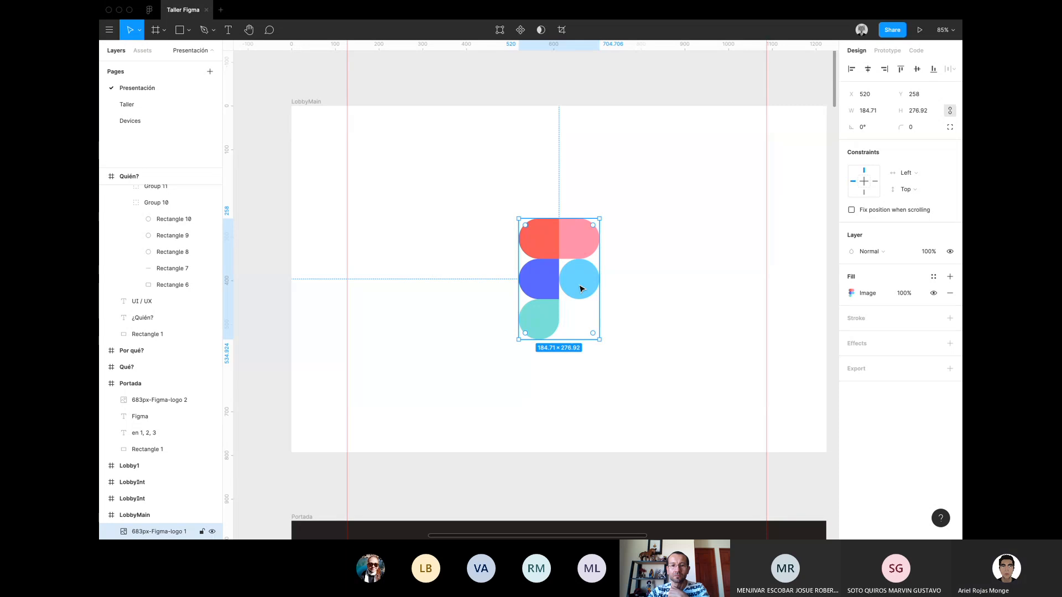
Add a fill to the green browser-window outline rectangle in the Quién? frame.
scroll(581, 288, "down", 5)
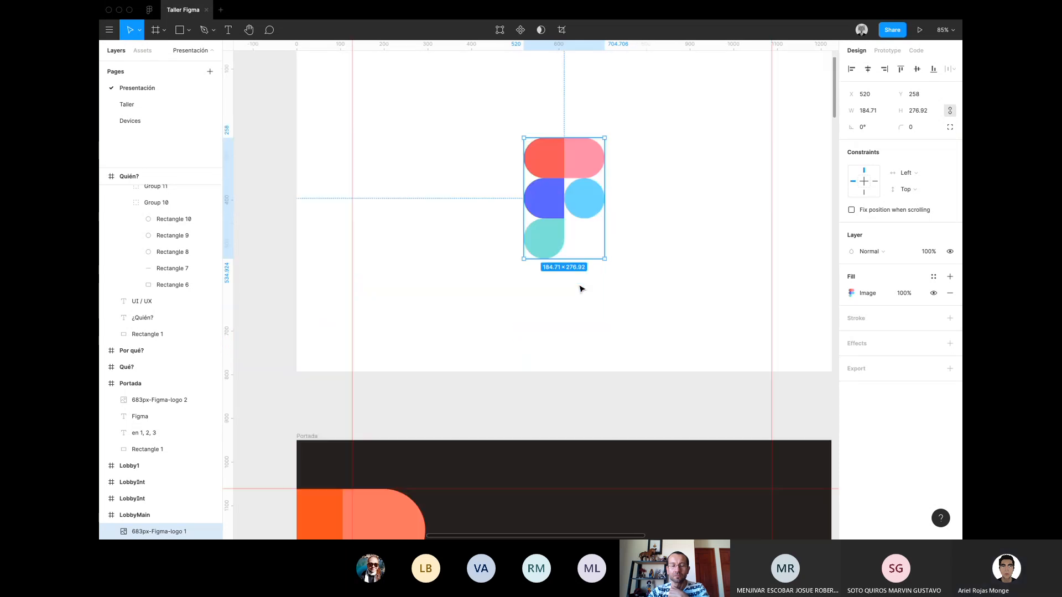
scroll(580, 289, "down", 10)
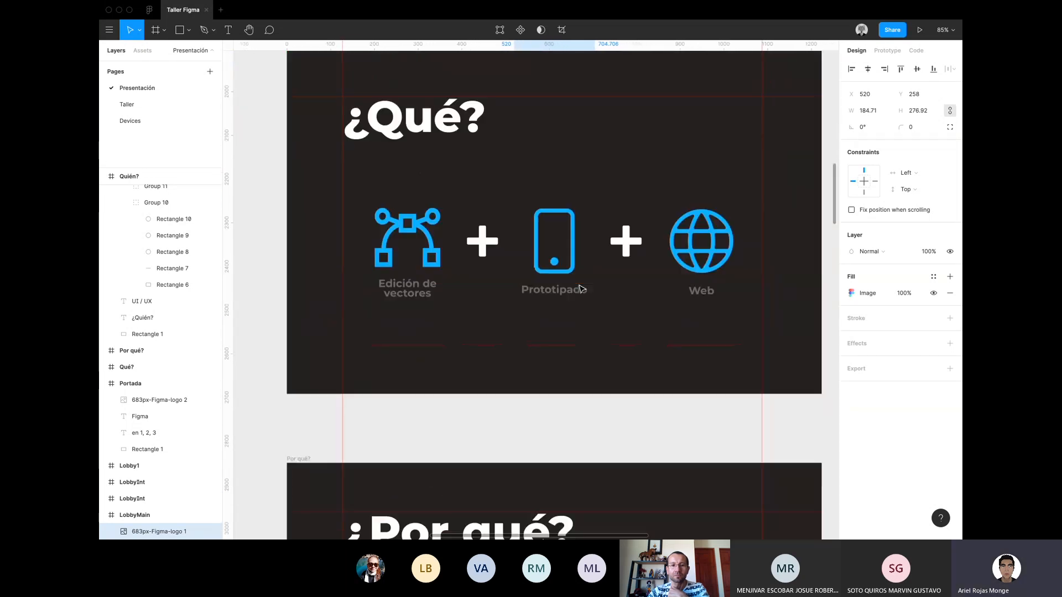
scroll(580, 288, "down", 3, "ctrl")
scroll(581, 288, "up", 10)
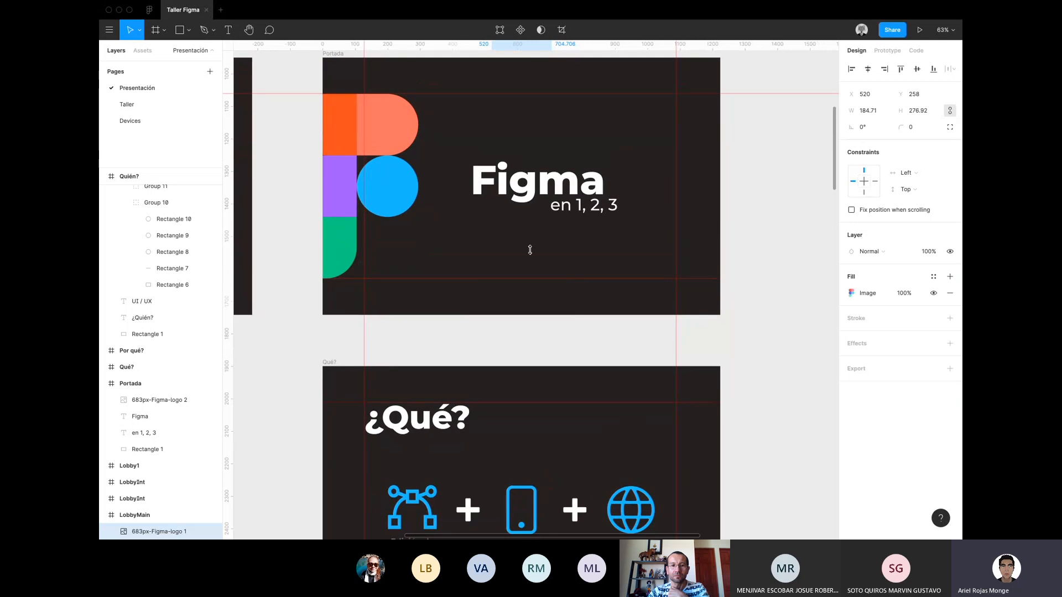
scroll(491, 218, "left", 3)
scroll(493, 219, "down", 5)
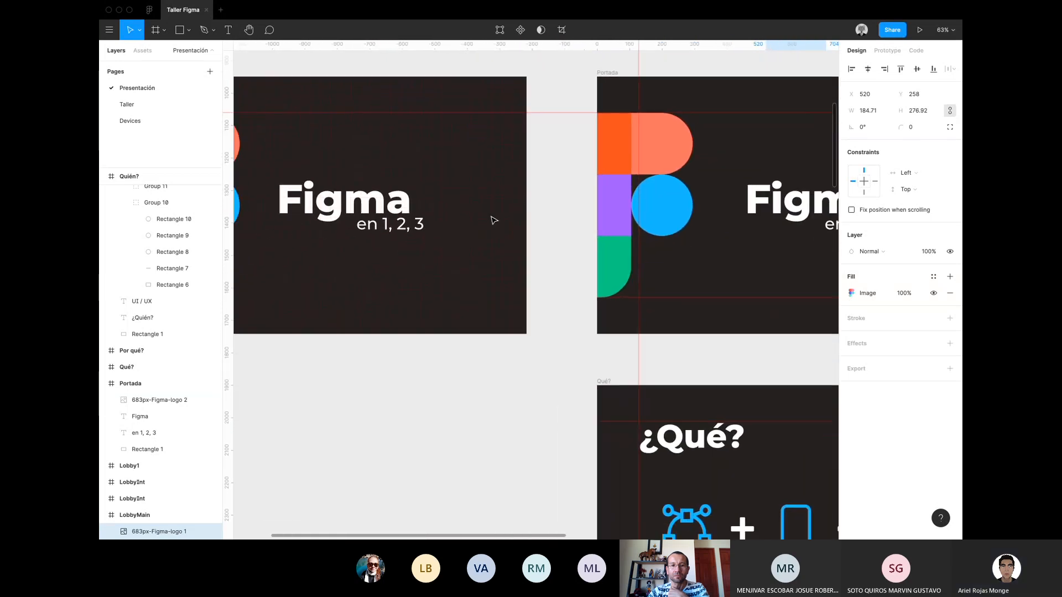
scroll(494, 220, "right", 3)
scroll(494, 220, "down", 15)
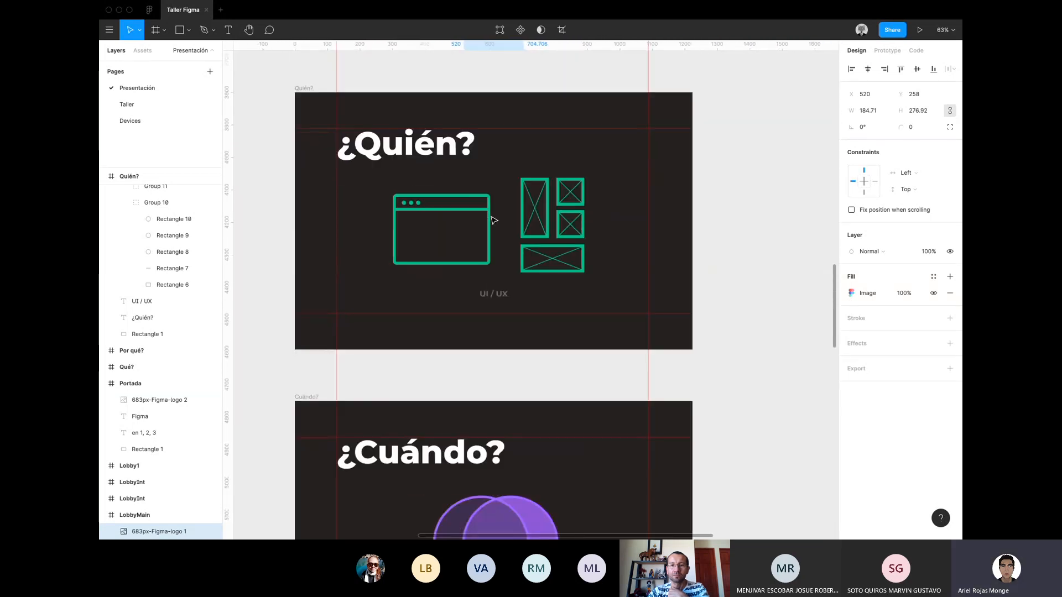
left_click(494, 220)
double_click(493, 220)
key("shift+2")
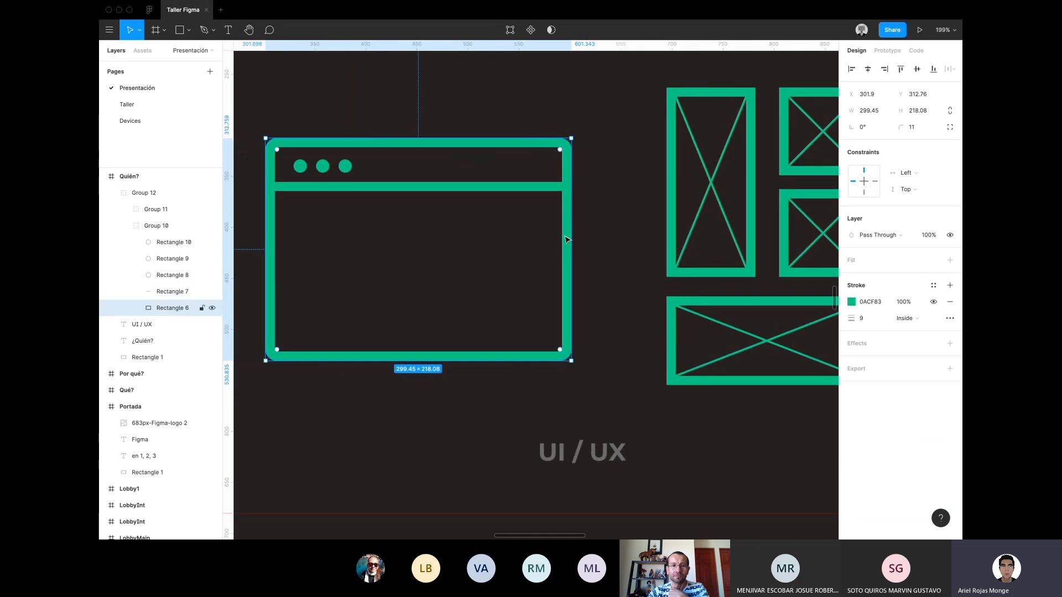
scroll(566, 237, "left", 3)
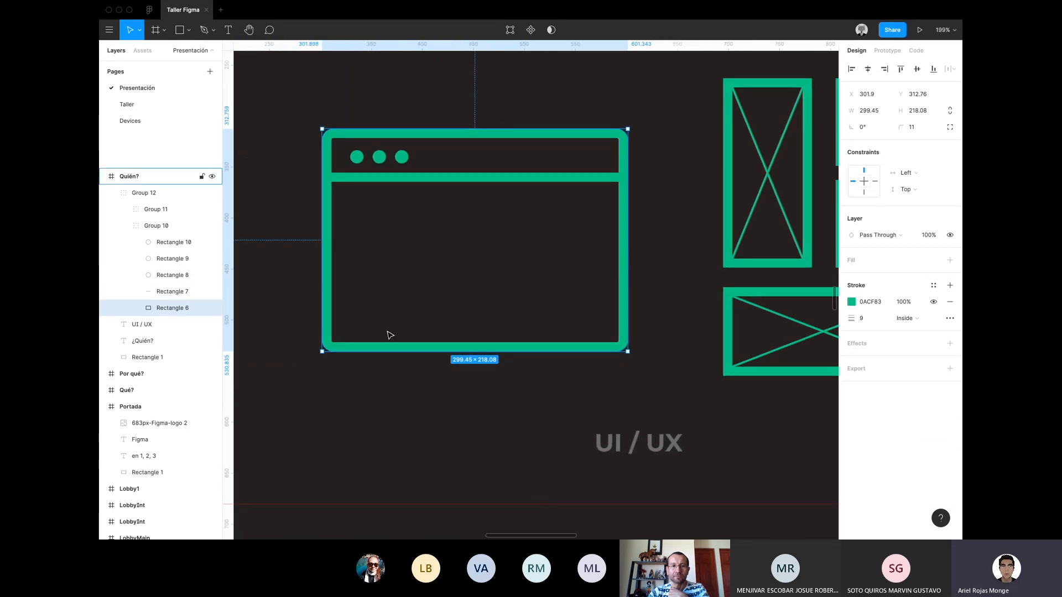
left_click(950, 260)
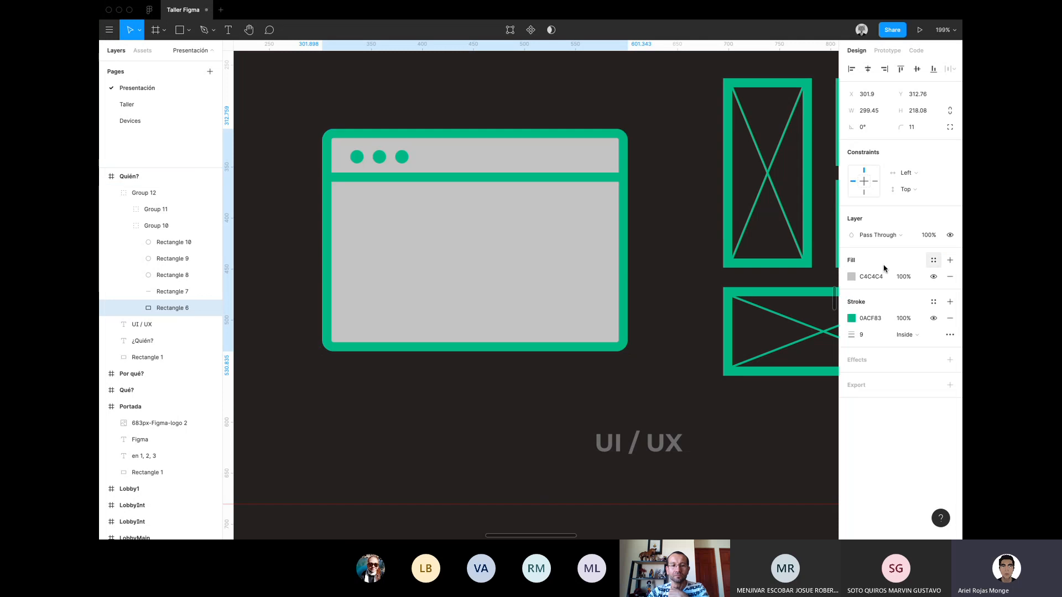
Try different solid colours for the rectangle's fill, ending on dark red 711F1F.
left_click(852, 279)
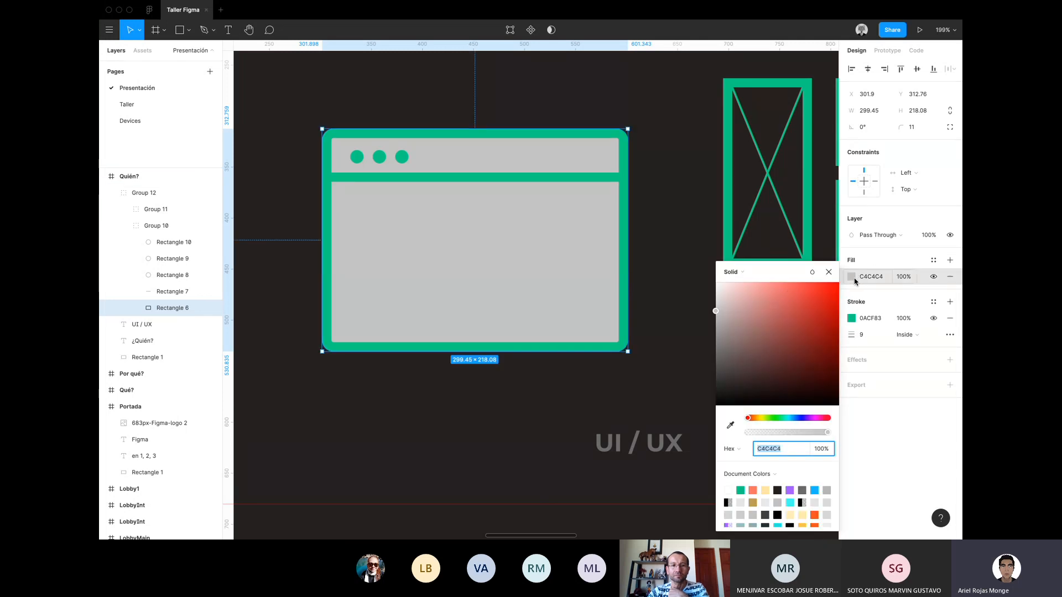
left_click(853, 278)
left_click(854, 278)
left_click(854, 276)
left_click(852, 278)
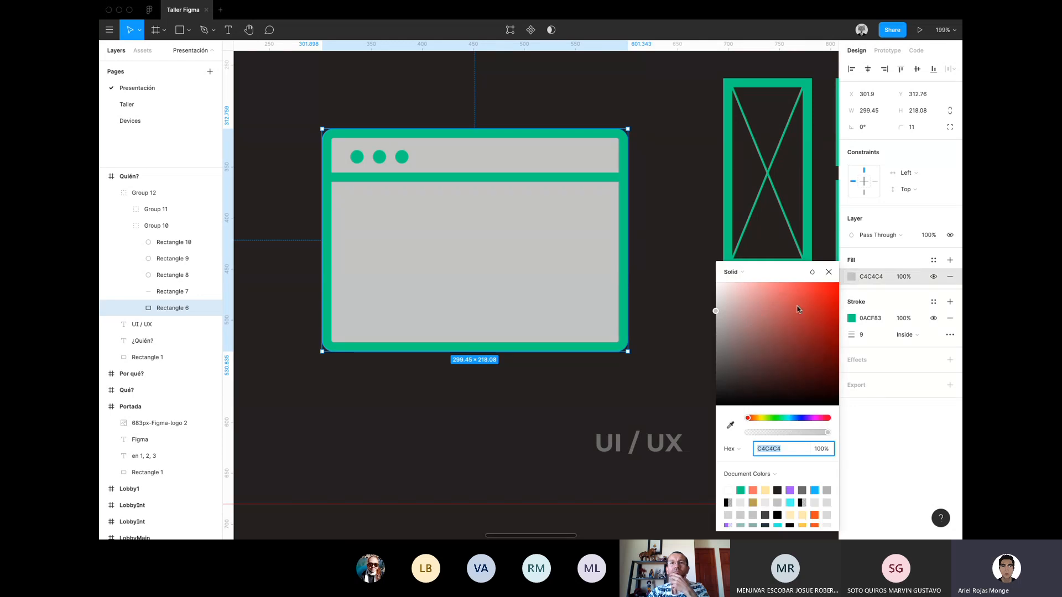
left_click_drag(797, 313, 775, 405)
left_click_drag(824, 382, 718, 300)
left_click(776, 318)
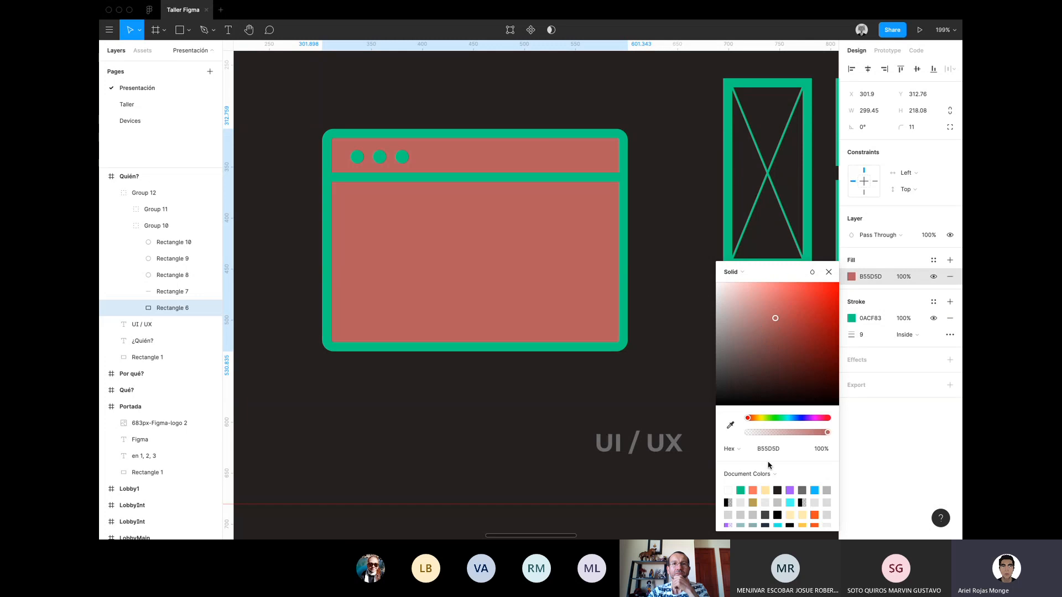
left_click(766, 451)
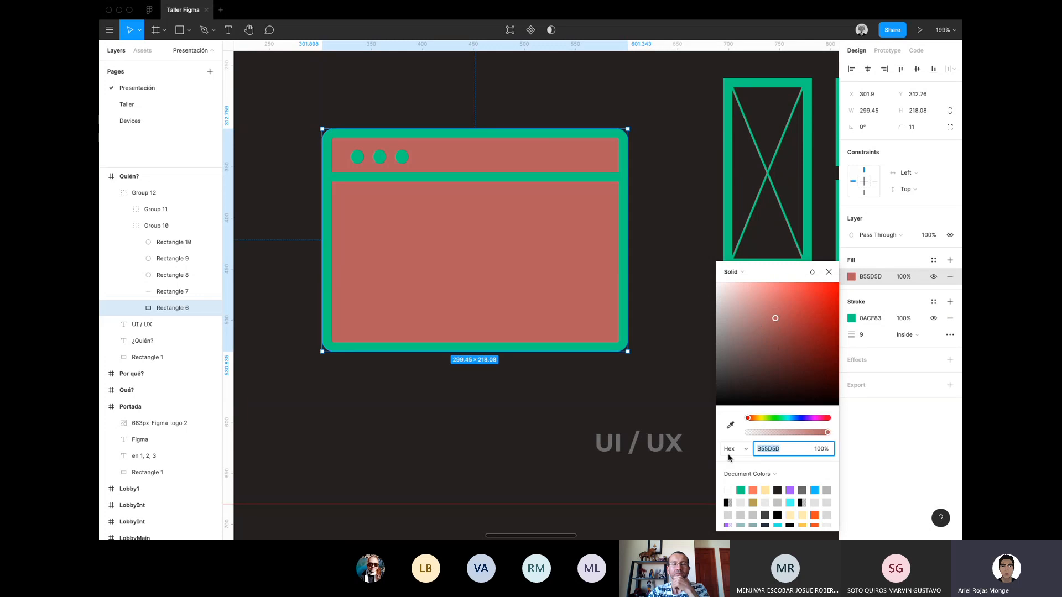
left_click_drag(806, 327, 805, 352)
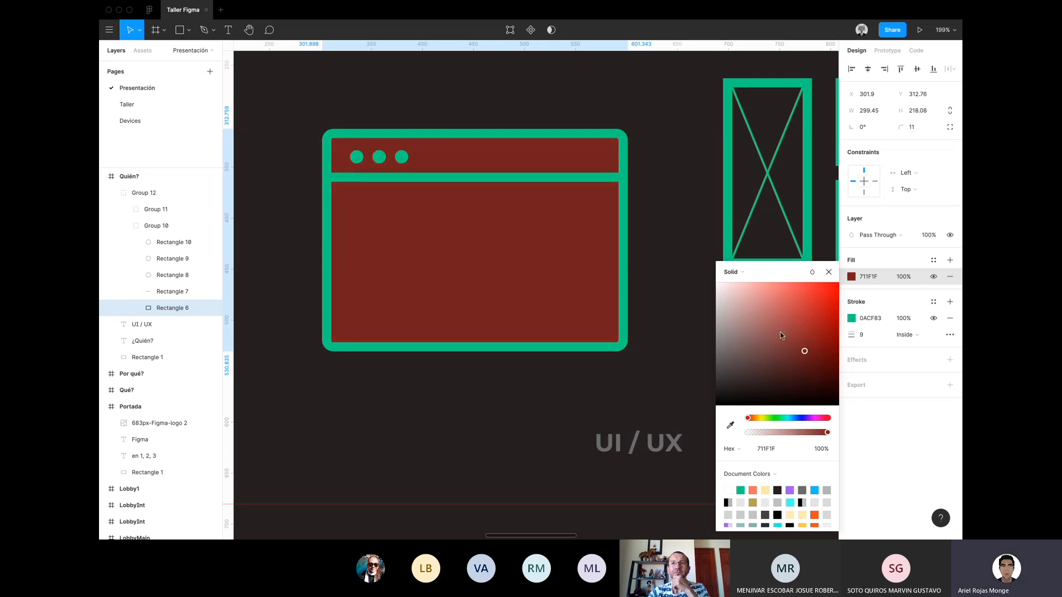
Convert the rectangle's fill to a linear gradient from grey 484848 to black 000000 at 0% opacity.
left_click(745, 273)
left_click(745, 282)
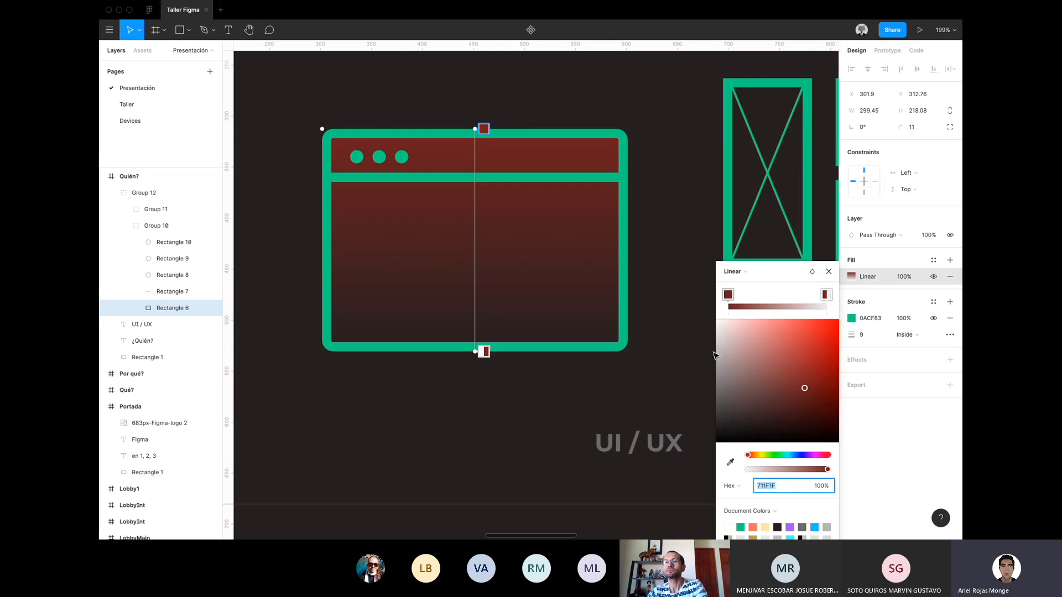
left_click_drag(757, 354, 703, 416)
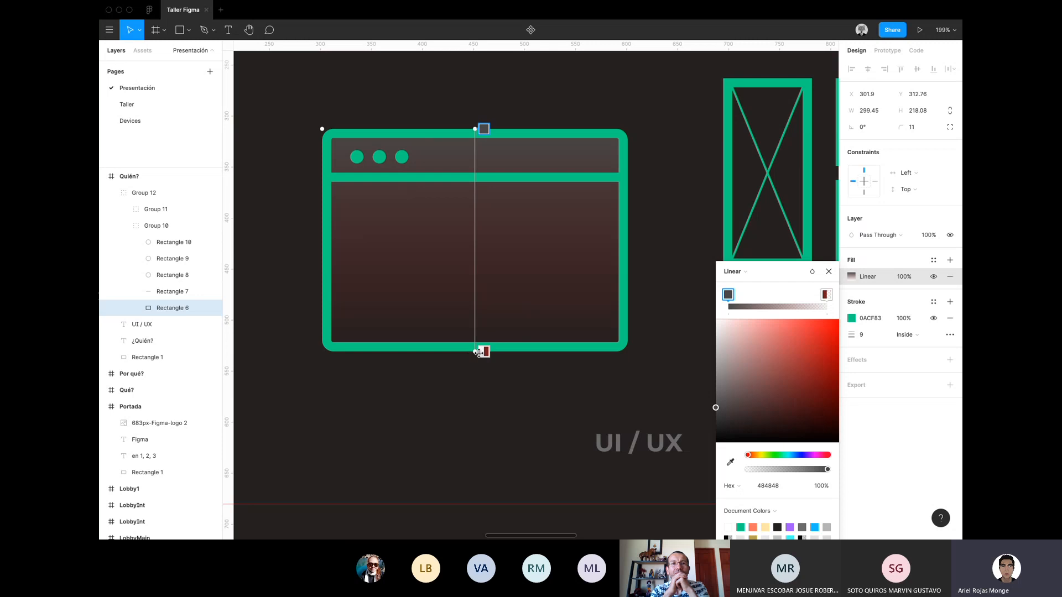
left_click(825, 294)
left_click_drag(825, 389, 845, 461)
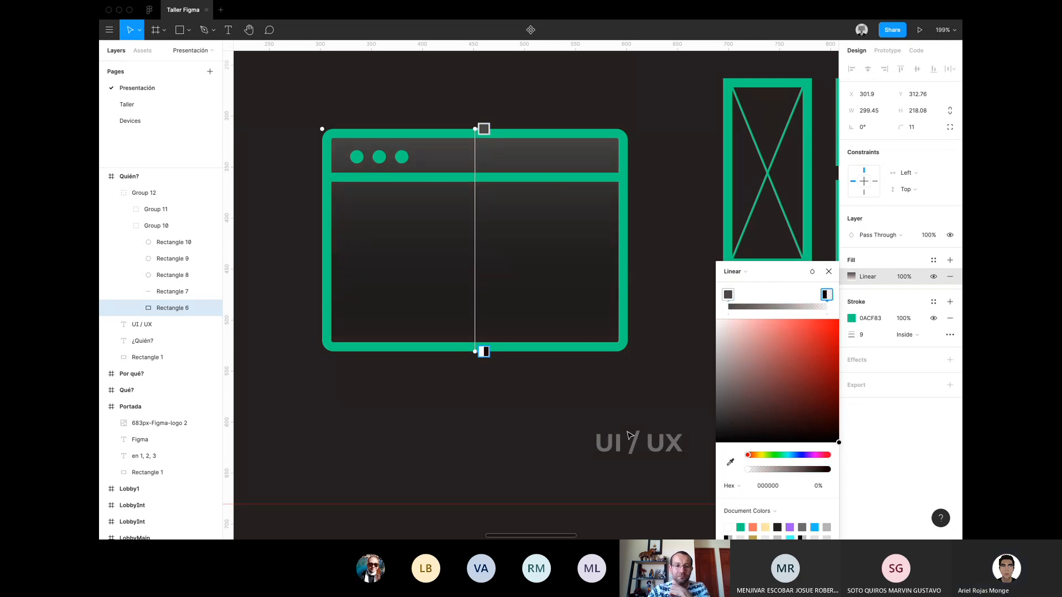
Change the gradient to Radial and stretch its end point well below the rectangle.
left_click(734, 271)
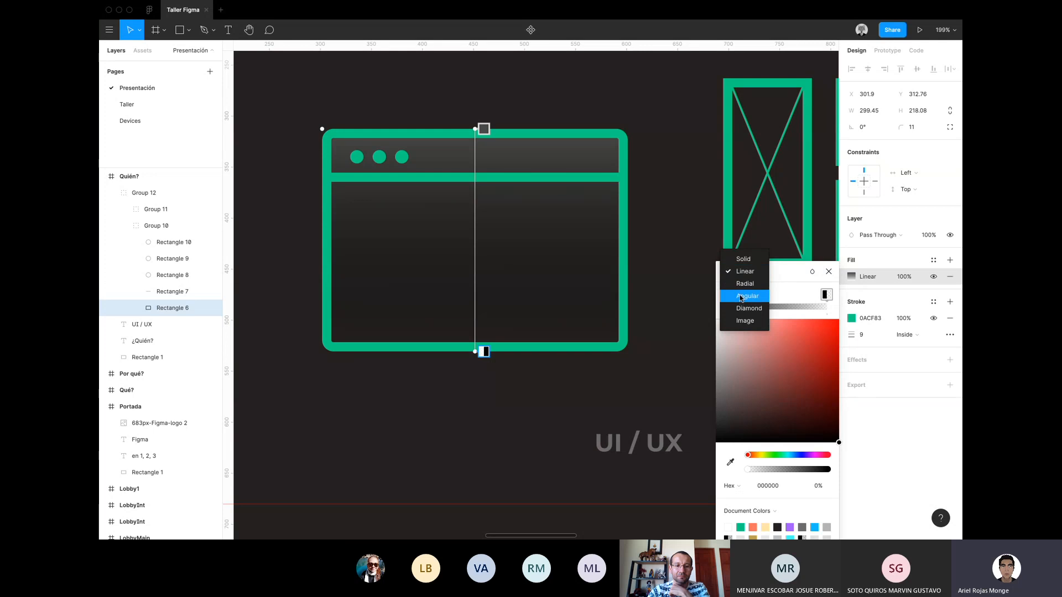
left_click(741, 284)
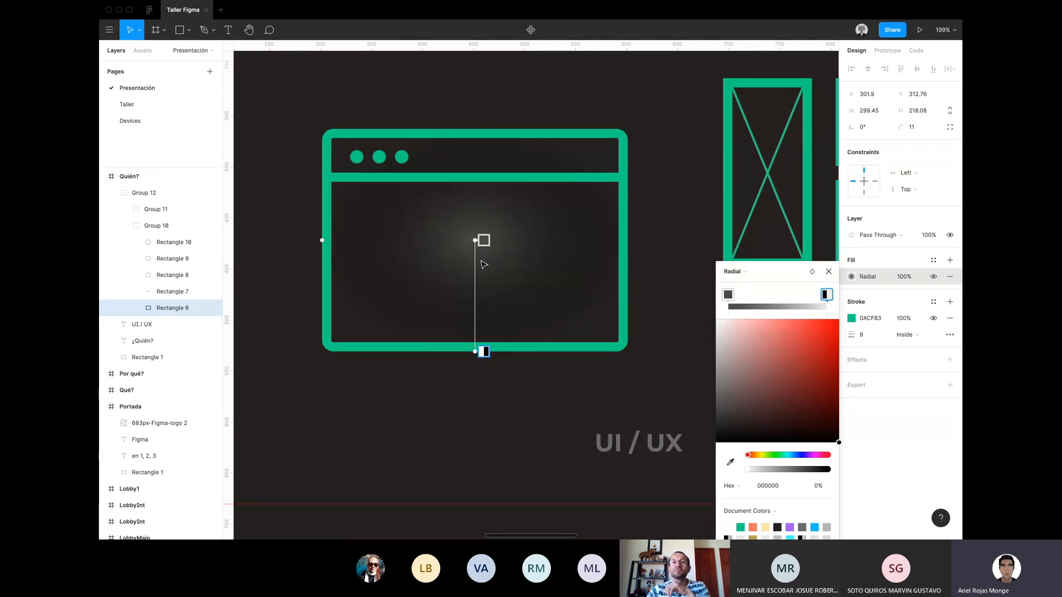
left_click_drag(477, 355, 477, 465)
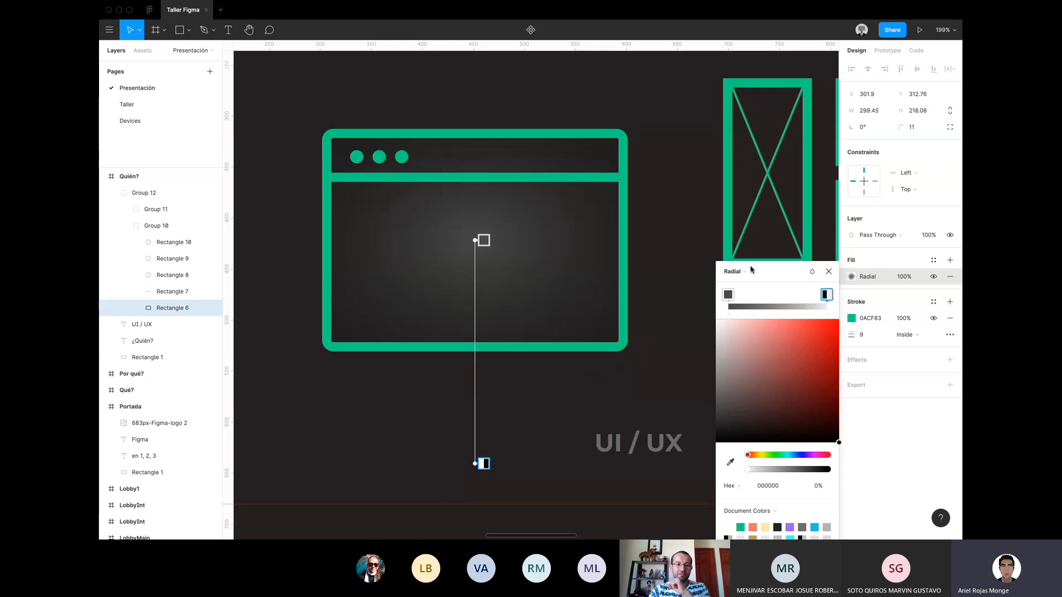
Try the Angular and Diamond gradient types on the rectangle's fill, ending on an Image fill.
left_click(734, 273)
left_click(734, 284)
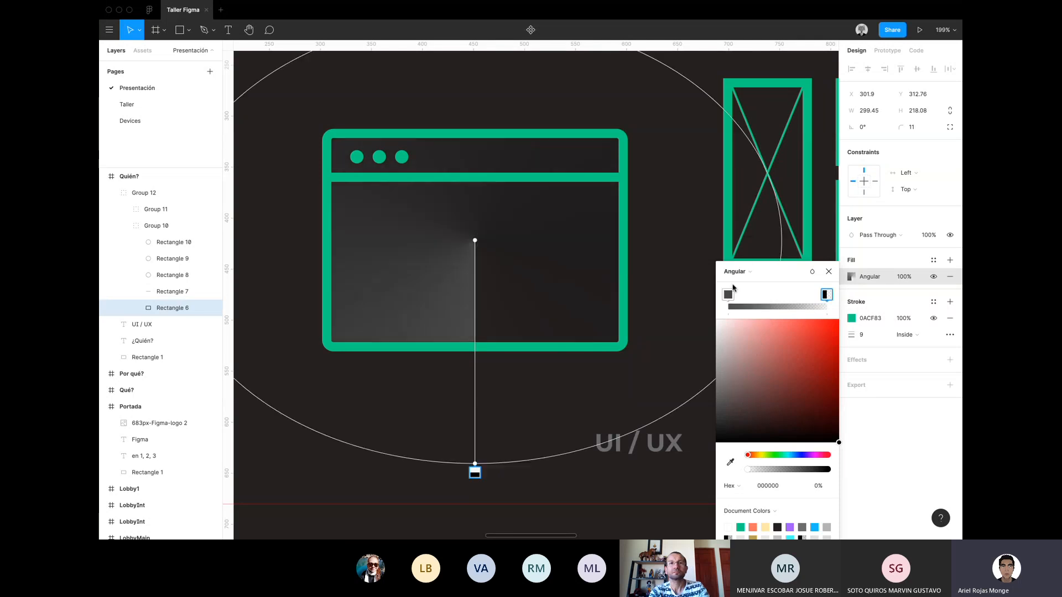
left_click(736, 272)
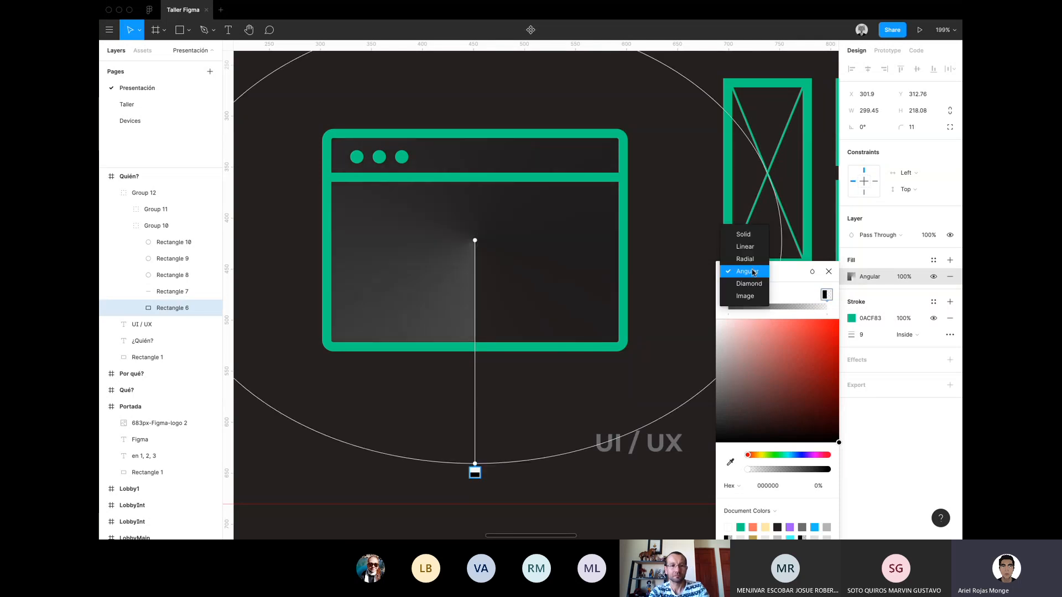
left_click(744, 284)
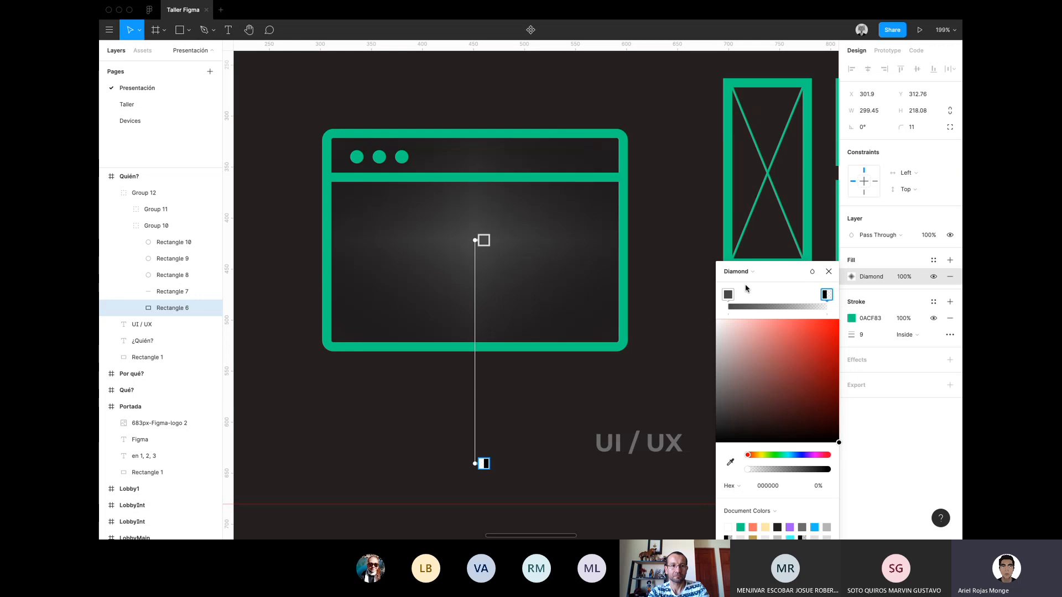
left_click(744, 272)
left_click(752, 285)
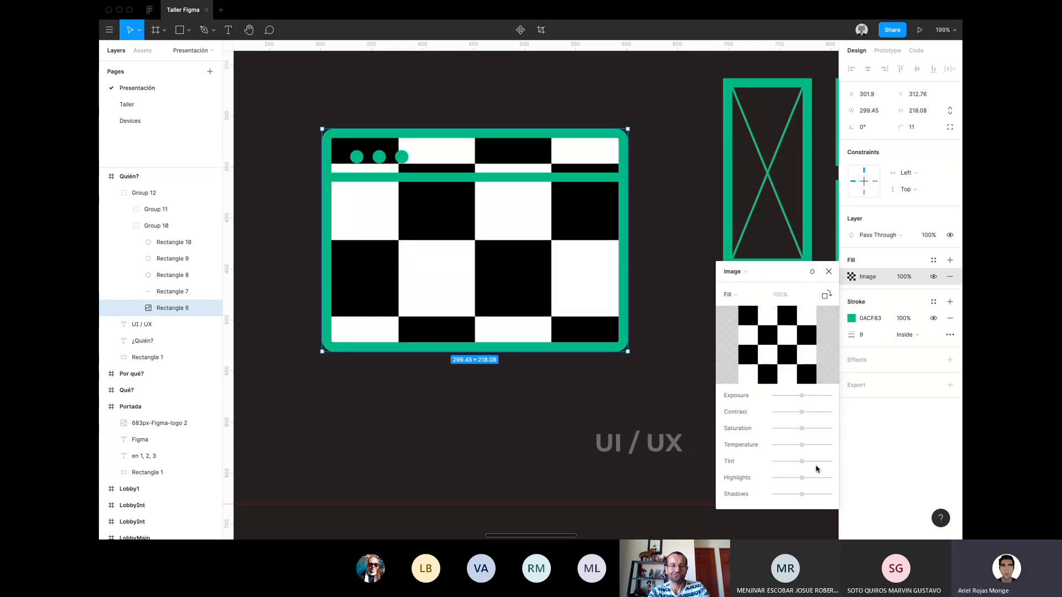
Remove the image fill from the browser-window rectangle in the ¿Quién? frame.
scroll(513, 268, "down", 5)
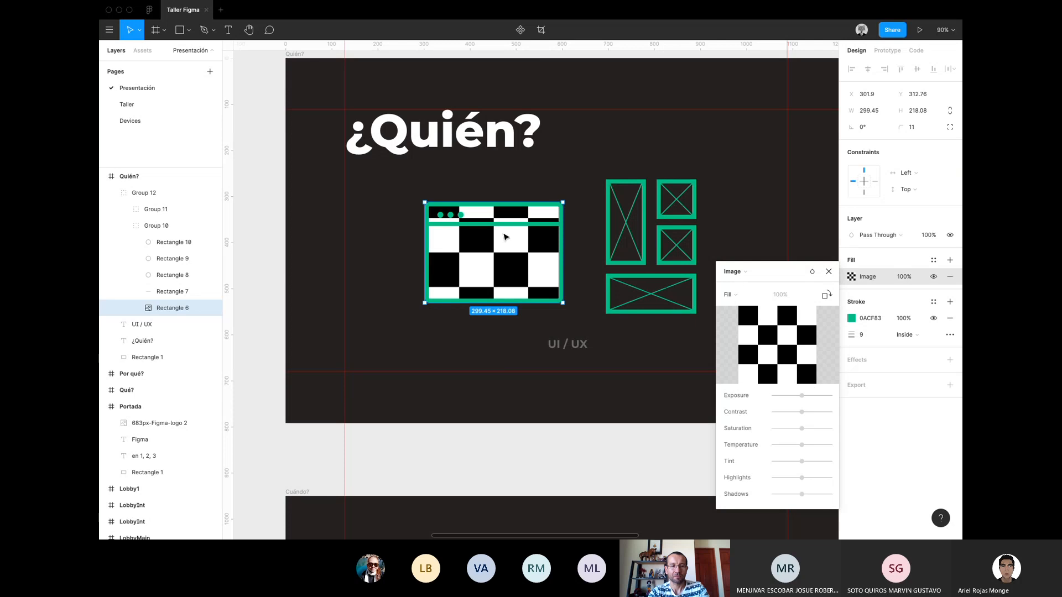
scroll(505, 237, "up", 3)
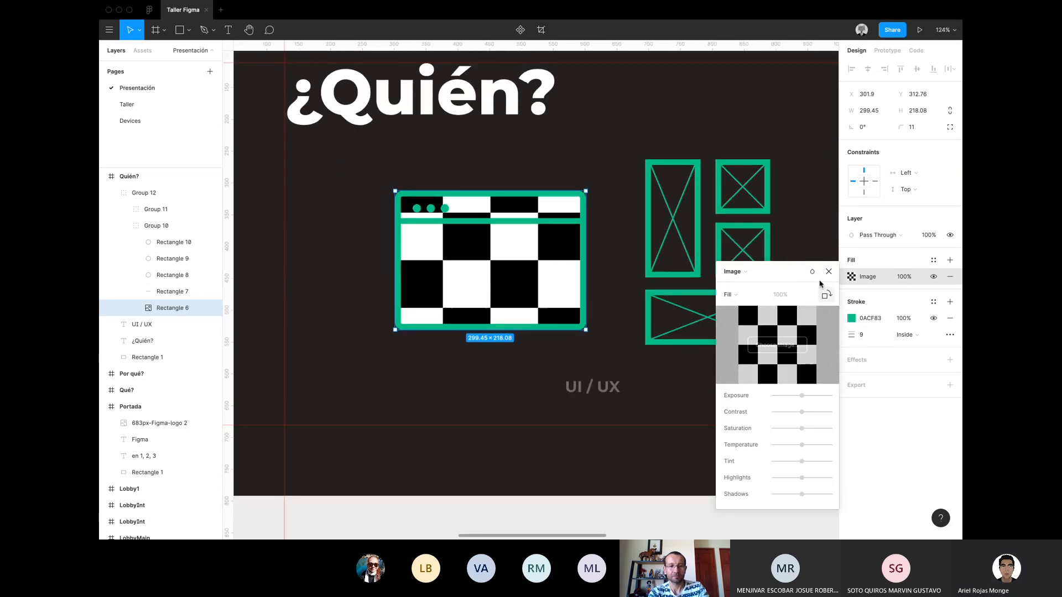
left_click(950, 276)
scroll(504, 322, "down", 1)
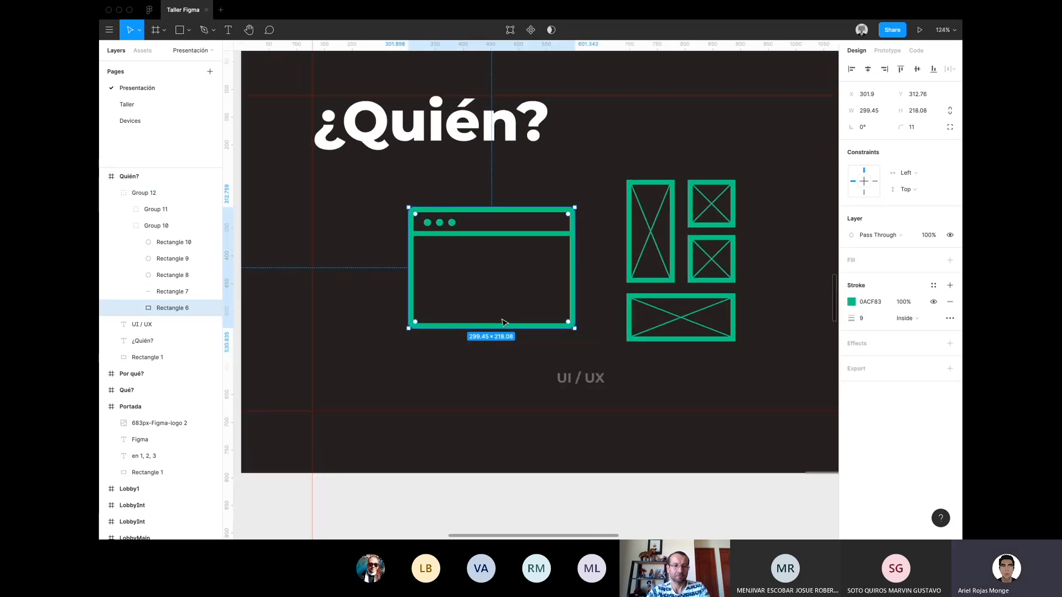
scroll(503, 322, "down", 1)
scroll(367, 249, "up", 2)
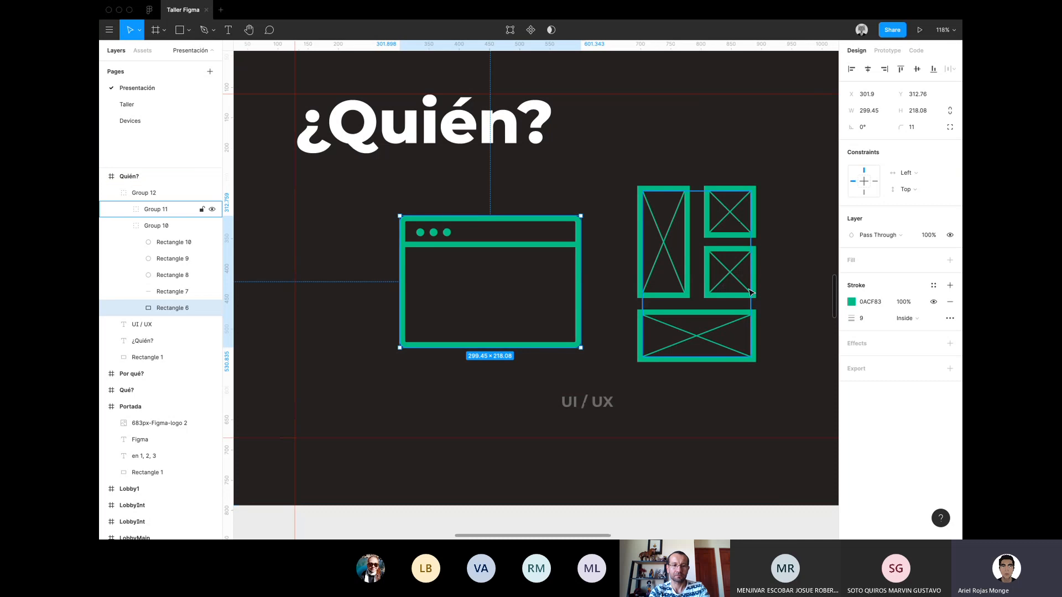
Review the paint types and colour formats offered for the rectangle's stroke without changing them.
left_click(851, 302)
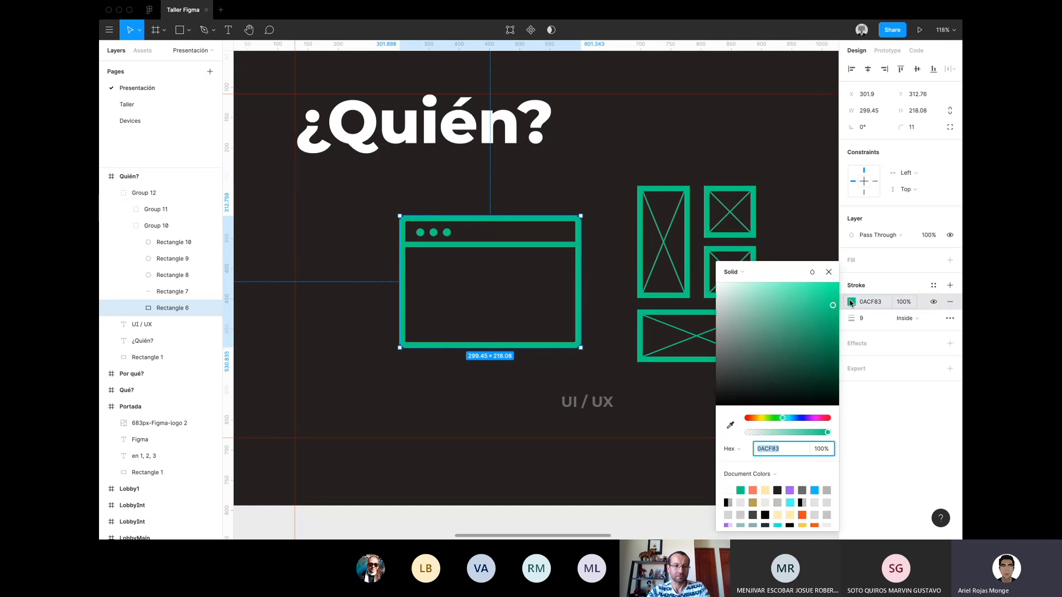
left_click(730, 268)
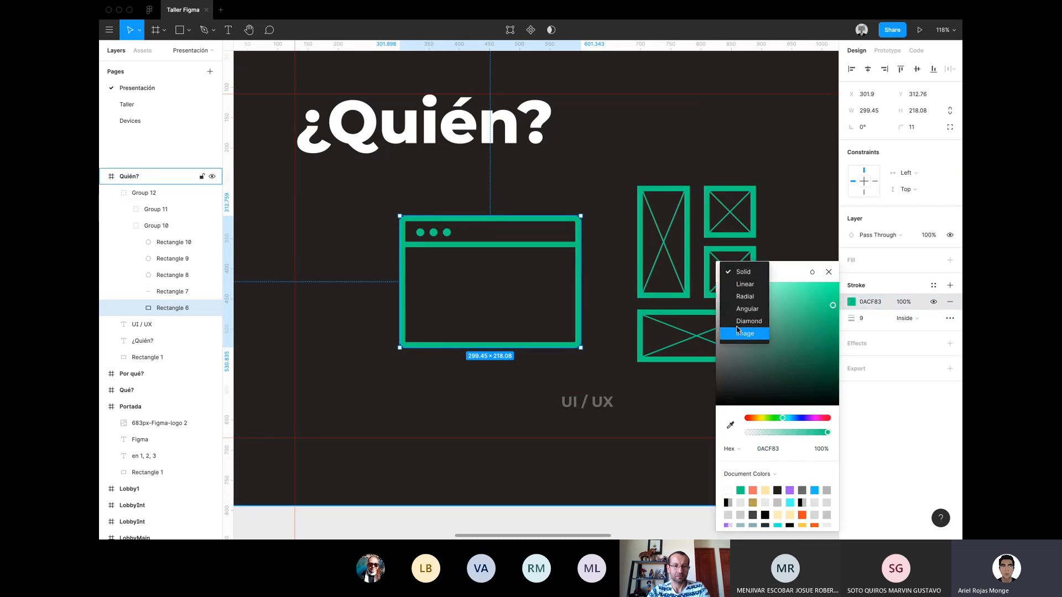
key("Escape")
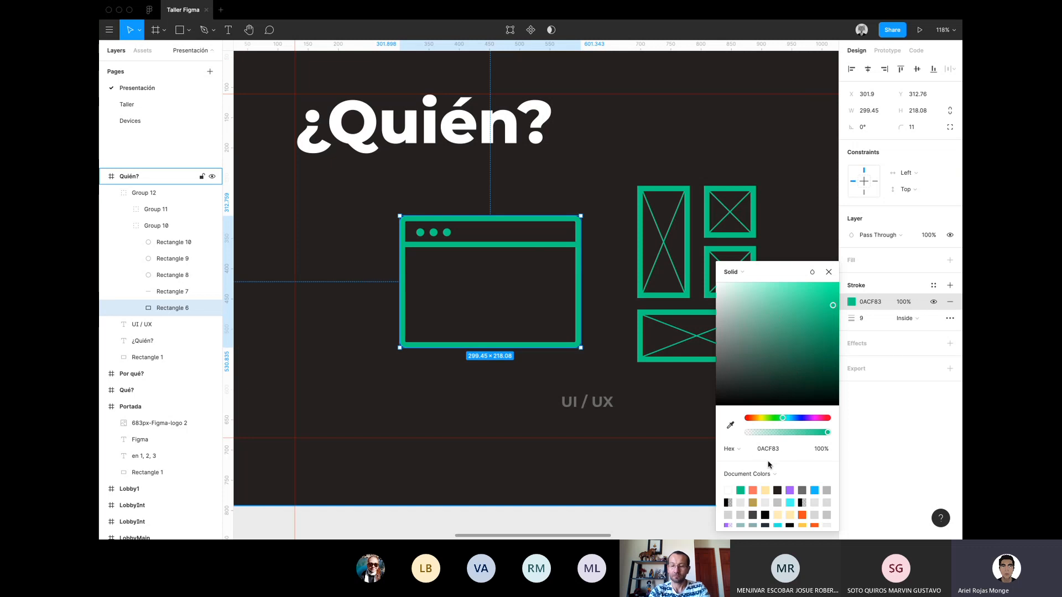
left_click(739, 451)
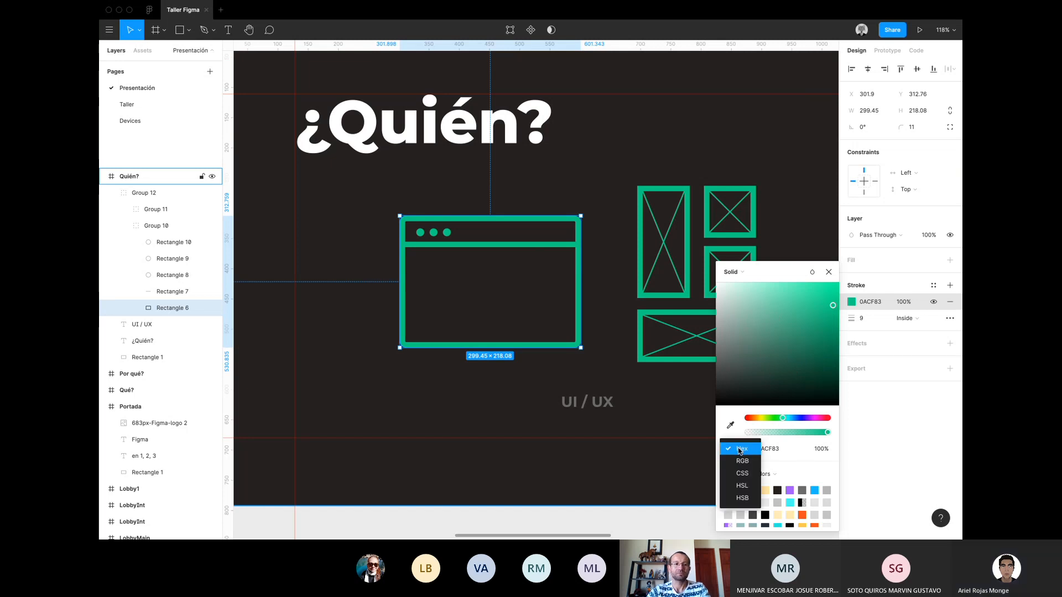
left_click(739, 449)
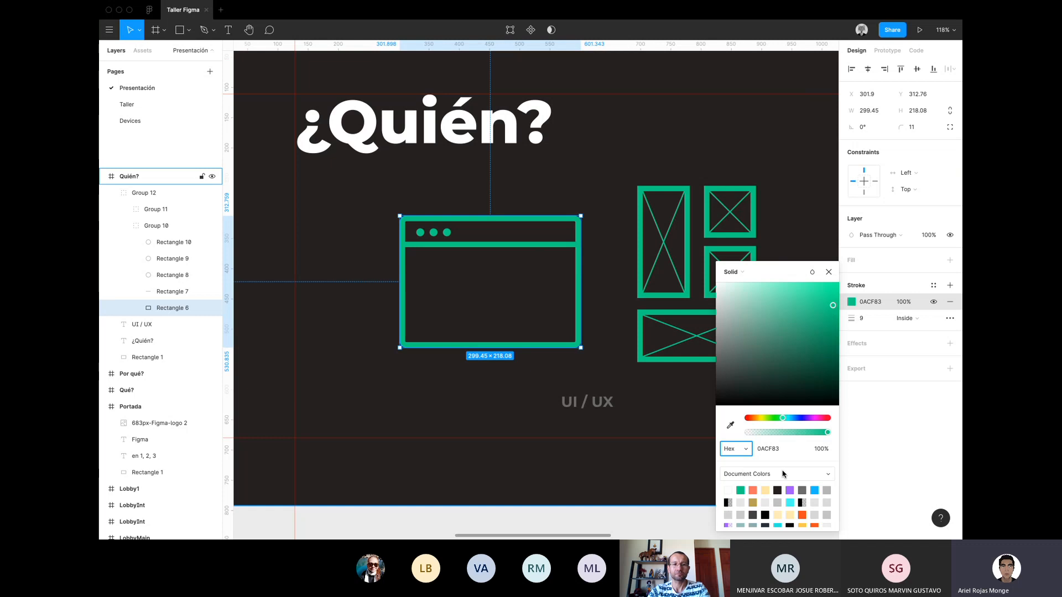
left_click(918, 330)
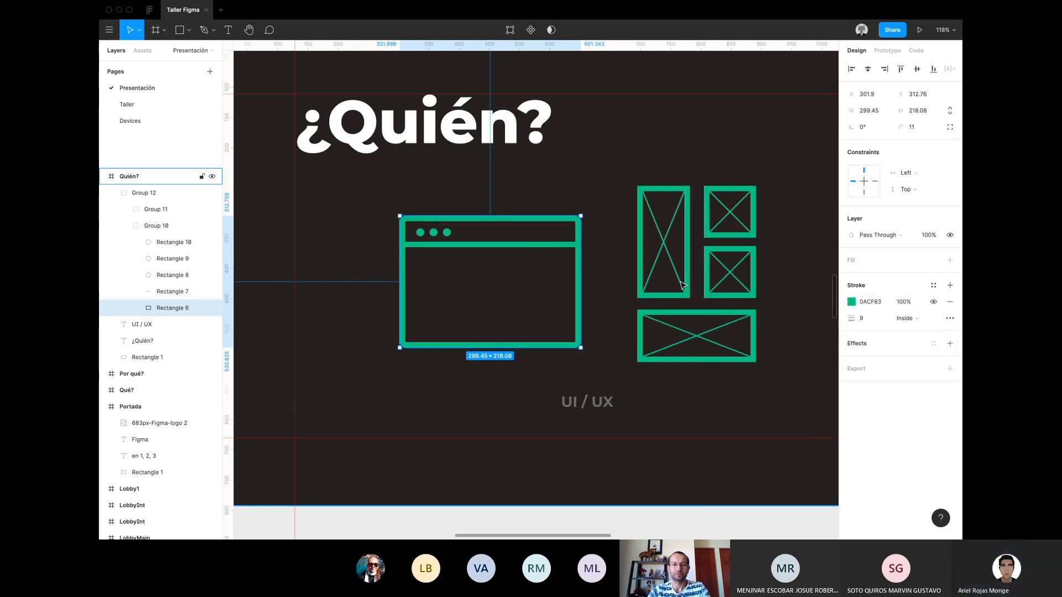
Look through the presentation frames from ¿Qué? to the Ejemplo slides, ending on ¿Cuándo? and ¿Cómo?
scroll(681, 285, "down", 6)
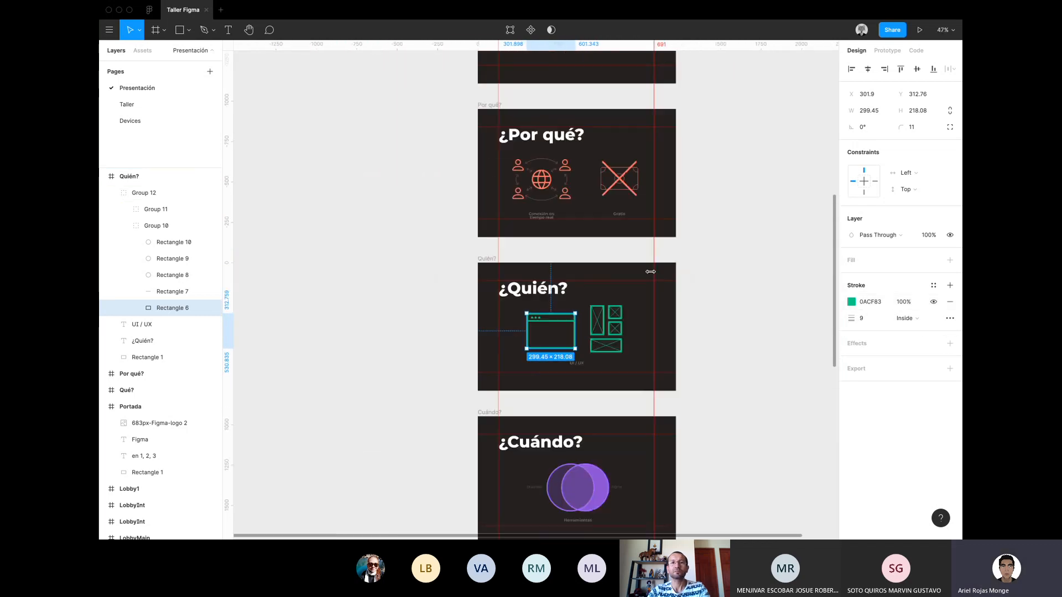
scroll(651, 272, "down", 3)
scroll(651, 273, "up", 7)
scroll(652, 274, "right", 1)
scroll(653, 275, "down", 2)
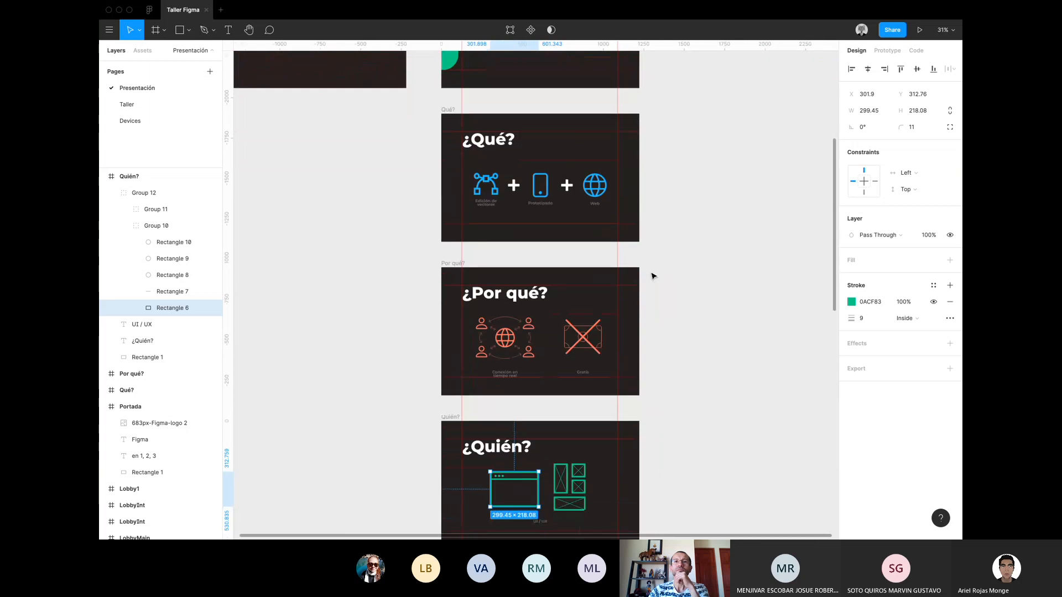
scroll(653, 275, "down", 10)
scroll(653, 275, "right", 1)
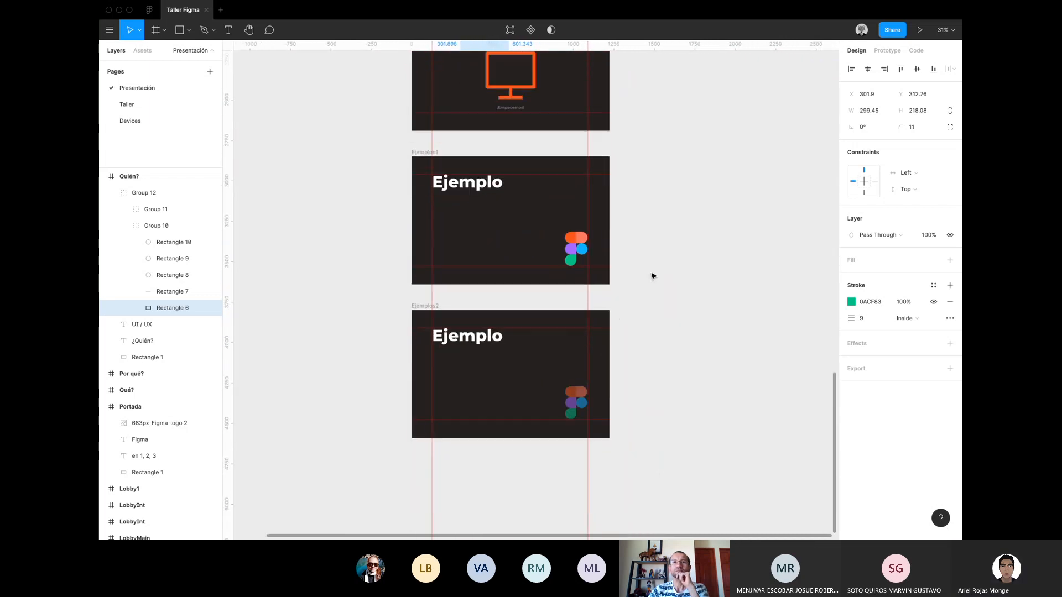
scroll(652, 275, "up", 8)
scroll(531, 285, "up", 2)
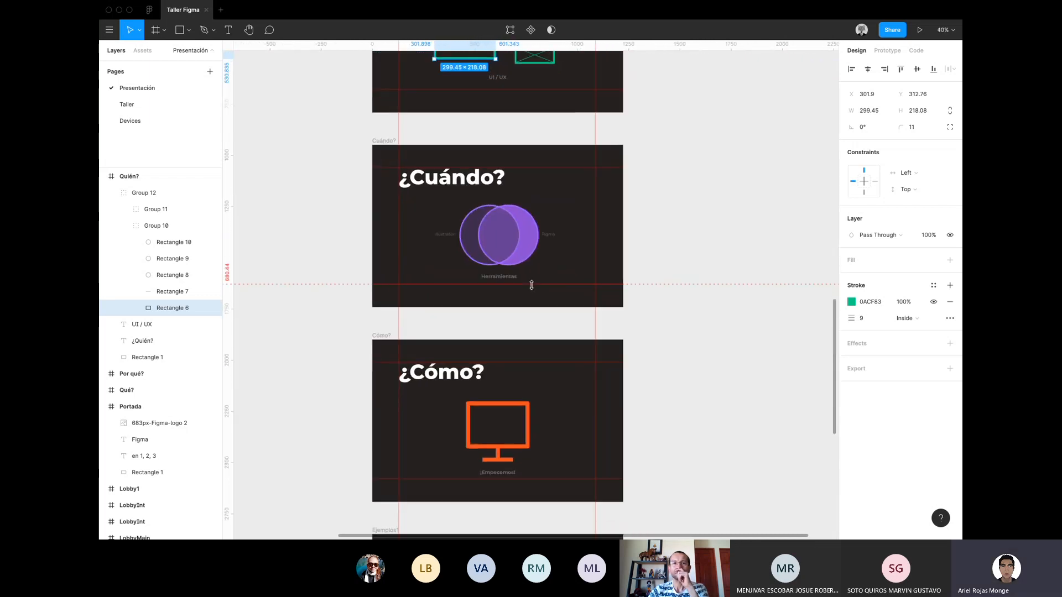
scroll(532, 286, "up", 3)
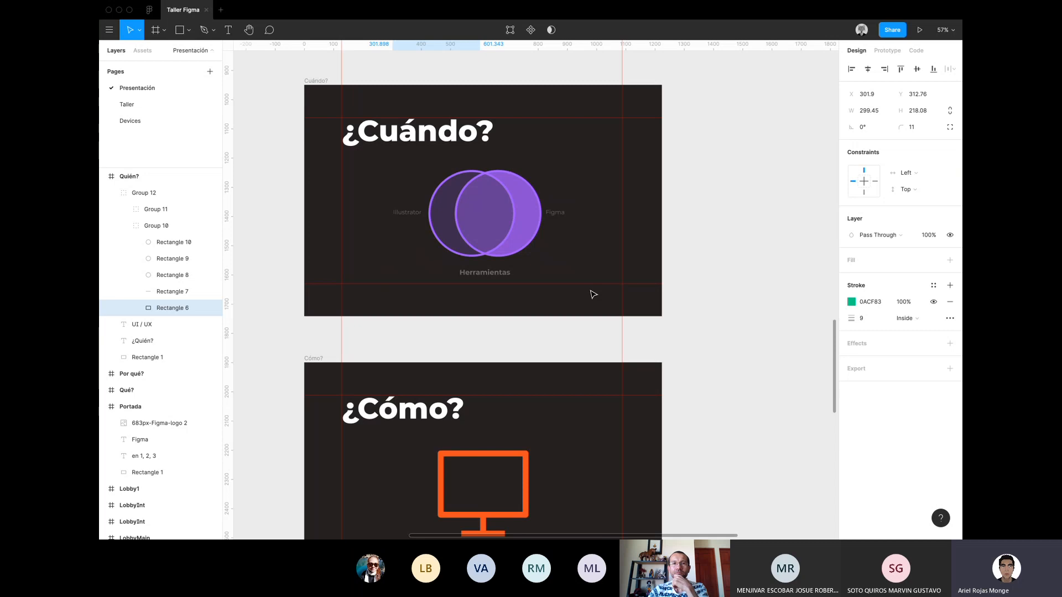
Switch to prototype mode and clear the selection to show the connections between the frames.
left_click(893, 51)
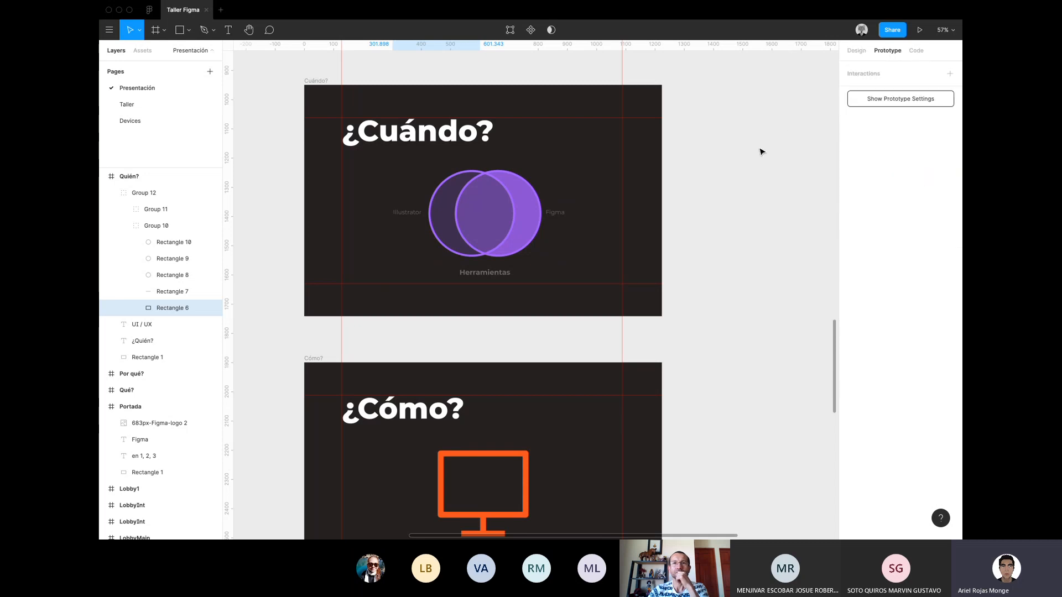
scroll(711, 218, "down", 6)
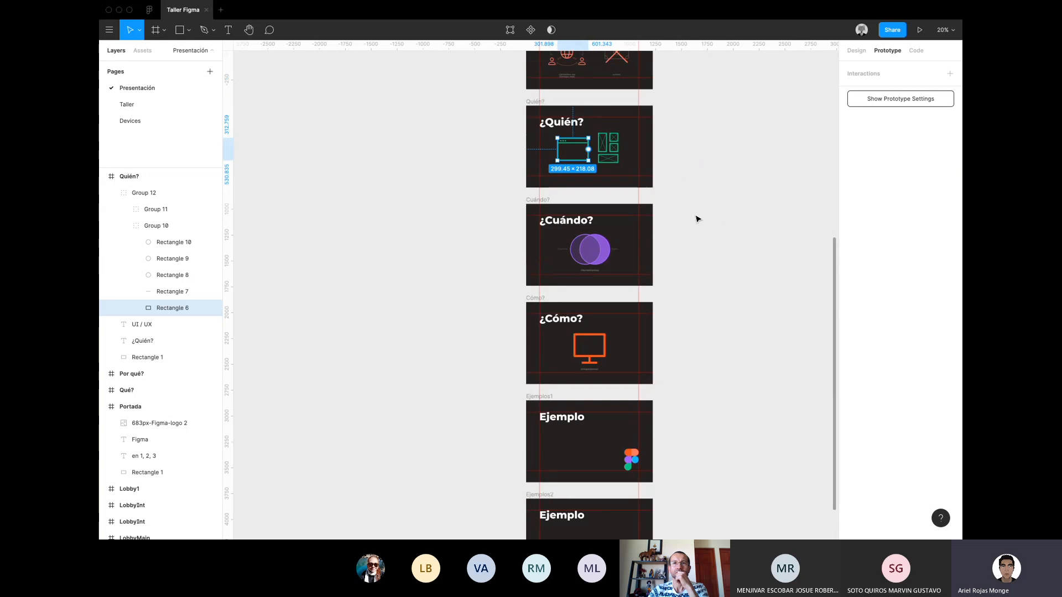
scroll(573, 159, "up", 4)
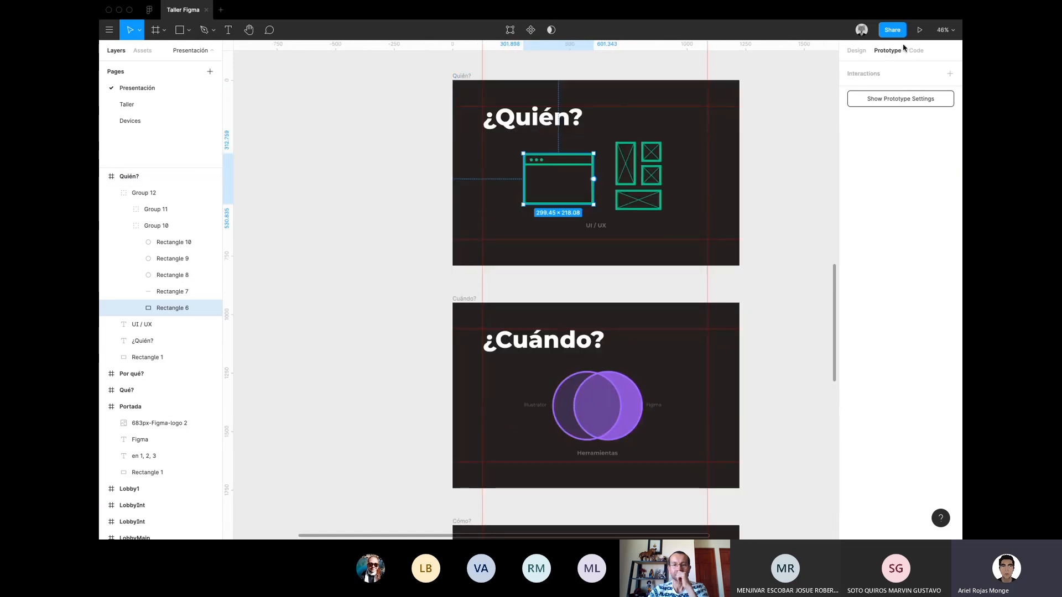
left_click(341, 193)
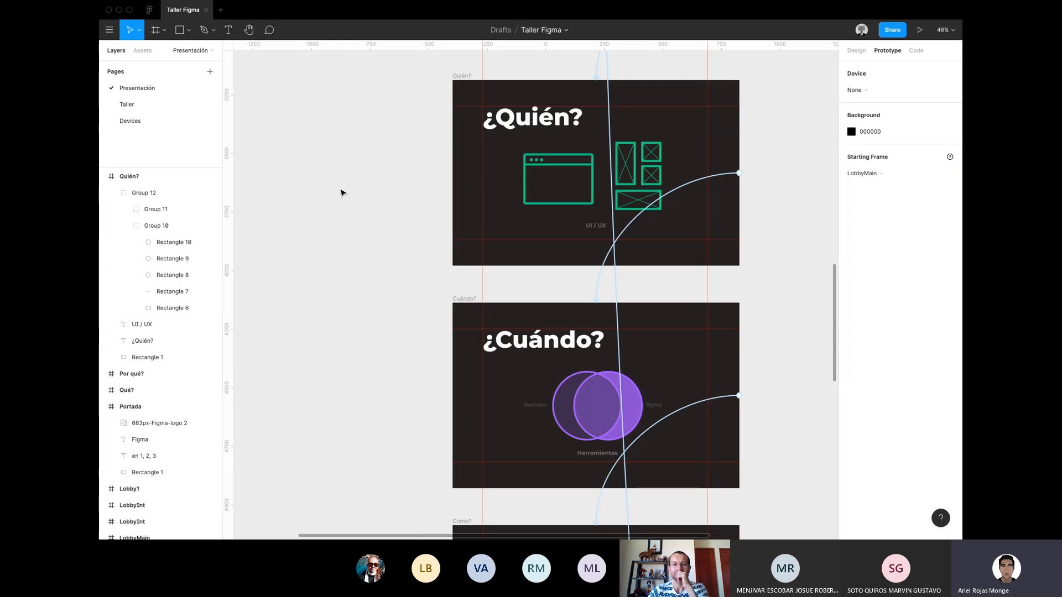
left_click(565, 158)
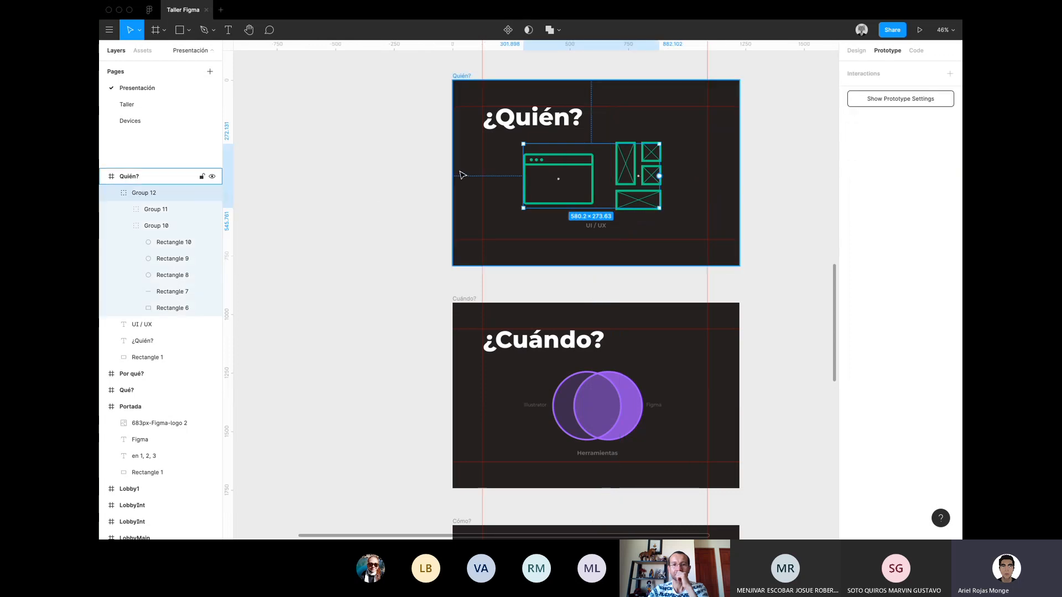
left_click(396, 199)
Examine the prototype connections running through all the slides, ending on the logo in the LobbyMain frame.
scroll(637, 127, "up", 2)
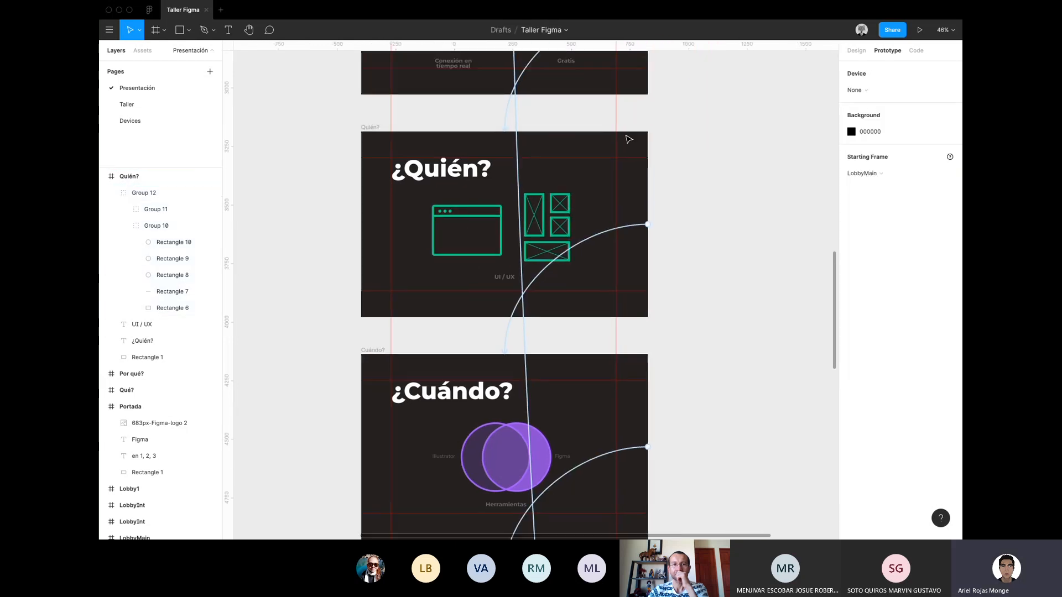
scroll(625, 160, "down", 6)
scroll(615, 185, "down", 2)
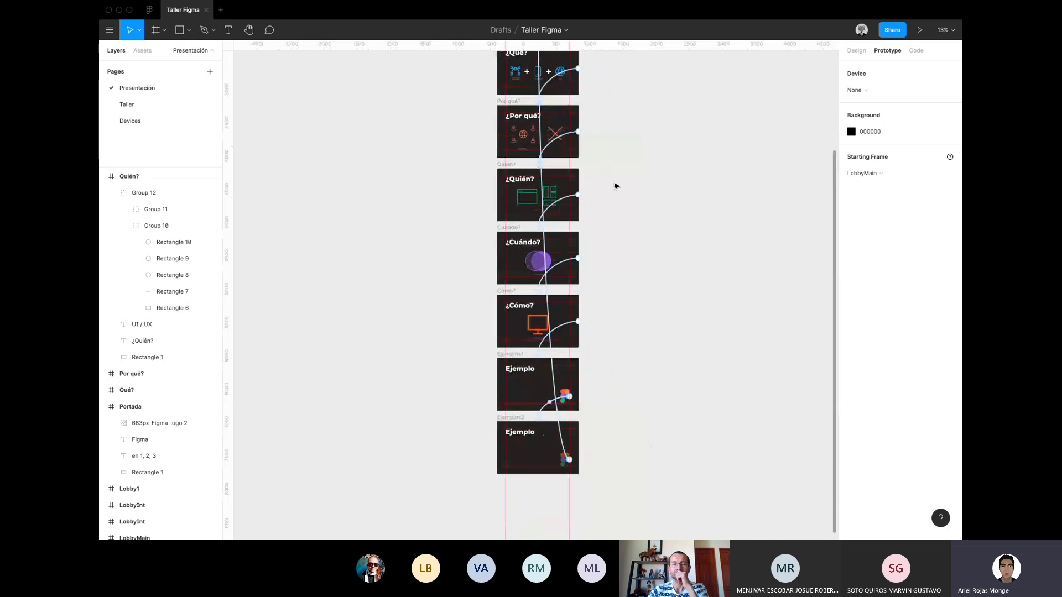
scroll(614, 183, "up", 5)
scroll(608, 185, "down", 4)
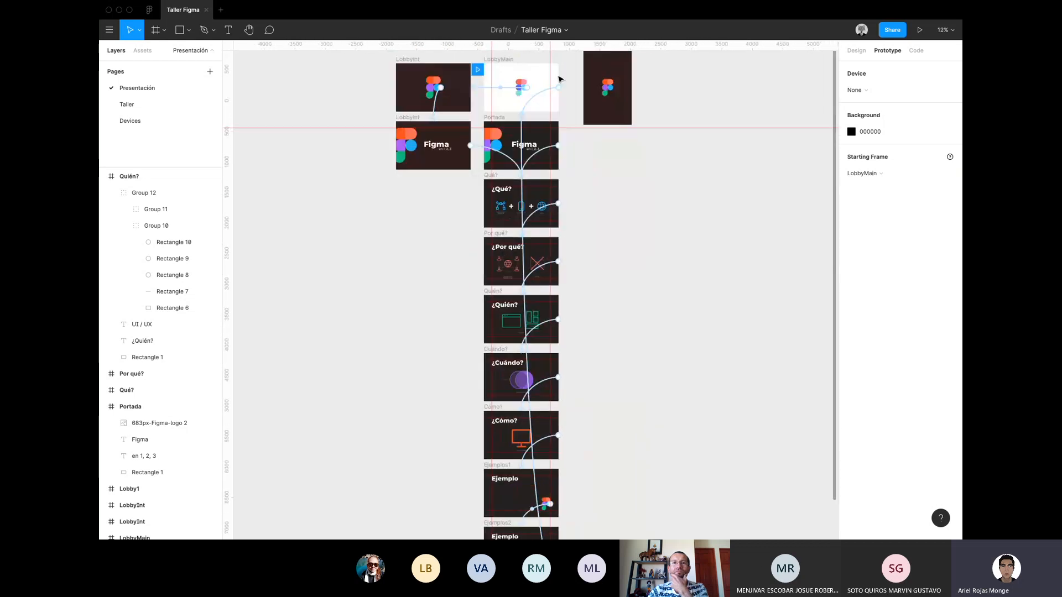
scroll(560, 79, "up", 8)
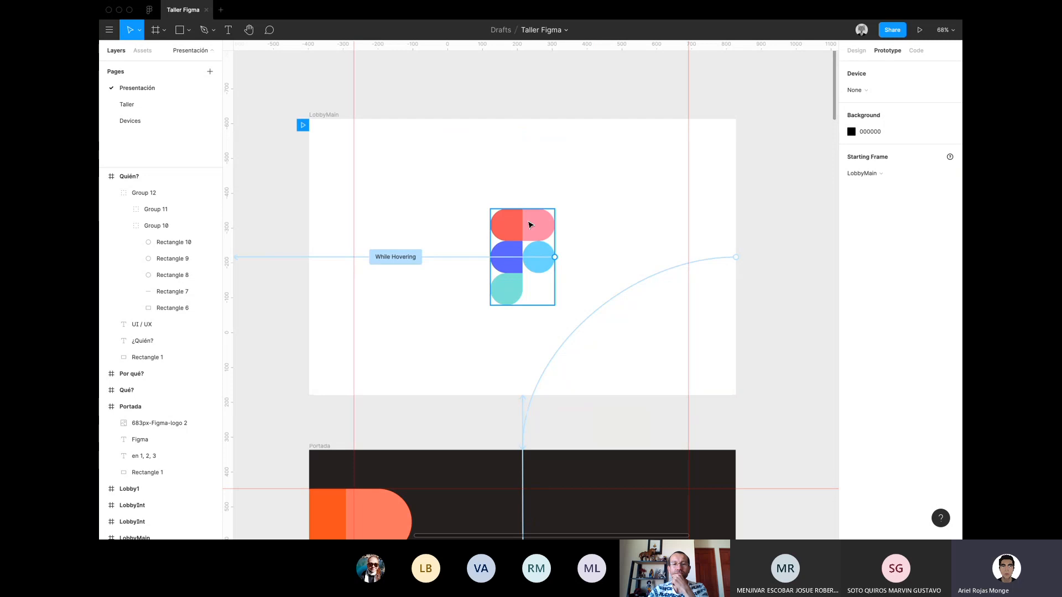
Present the prototype, try the hover interaction on the LobbyMain logo, and return to the editor file.
left_click(920, 30)
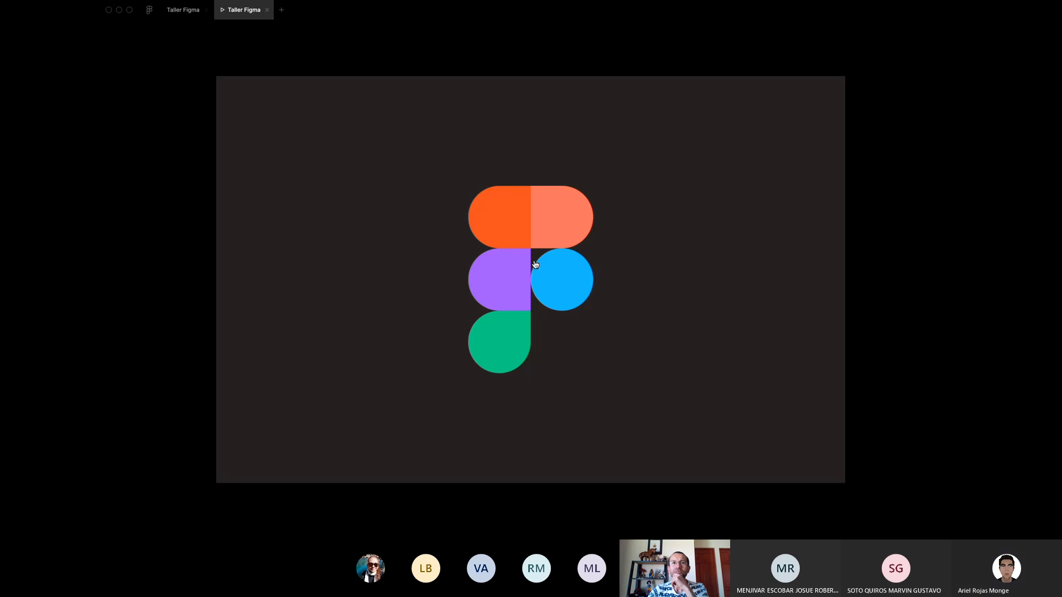
left_click(623, 253)
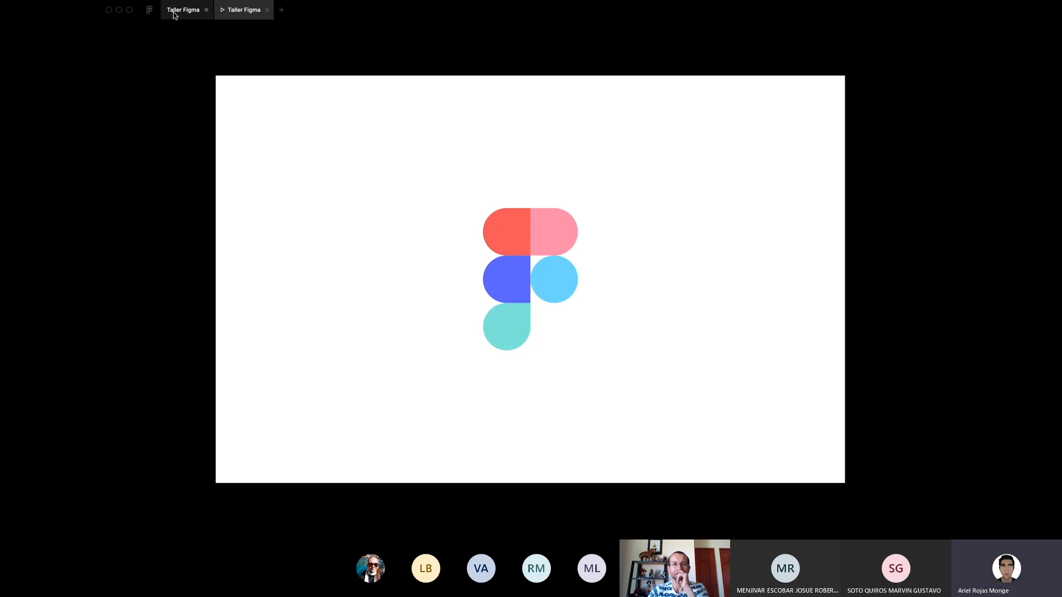
left_click(174, 11)
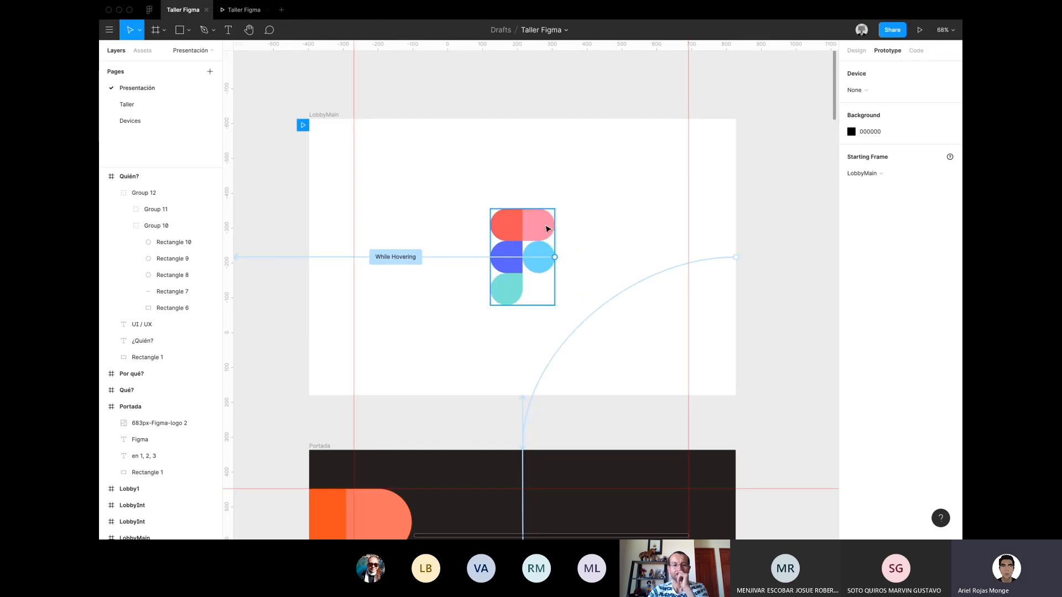
Examine how the LobbyMain logo's While Hovering connection leads to the first LobbyInt frame and on to the second one.
scroll(547, 229, "left", 15)
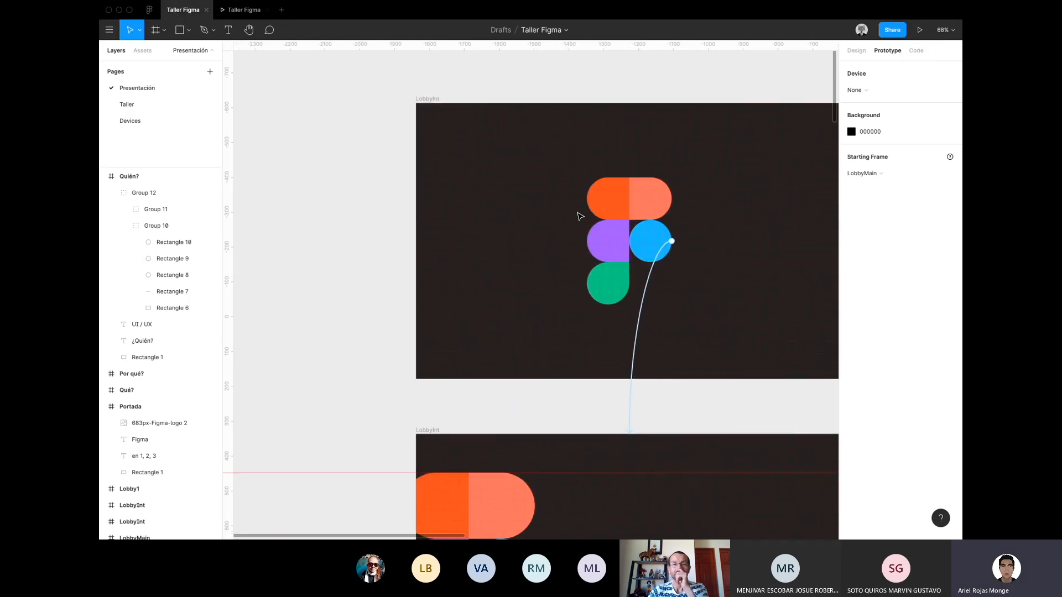
scroll(580, 216, "right", 2)
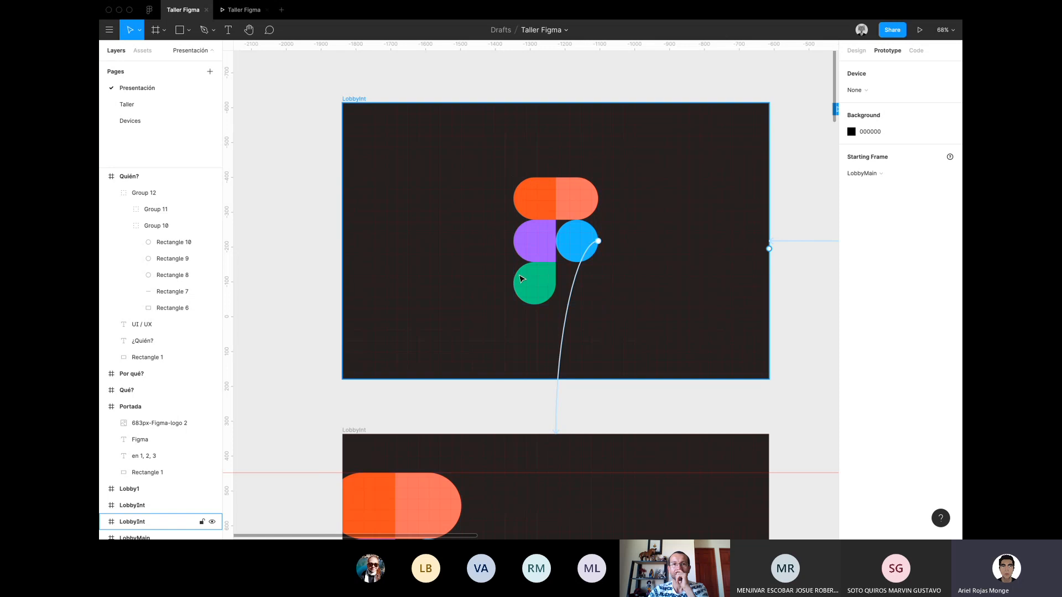
scroll(531, 271, "right", 6)
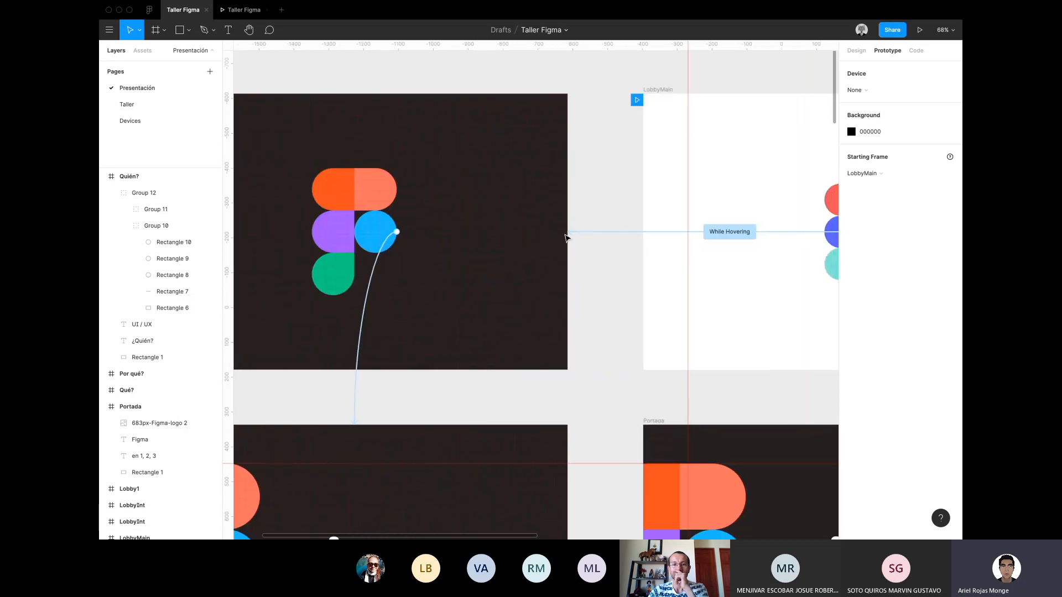
scroll(565, 238, "left", 4)
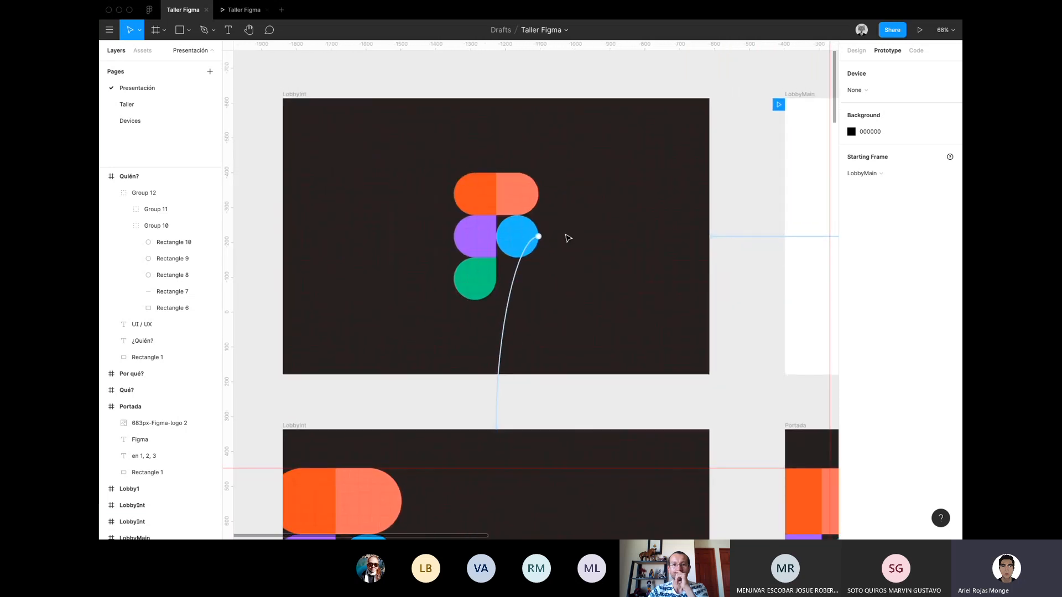
scroll(569, 238, "right", 13)
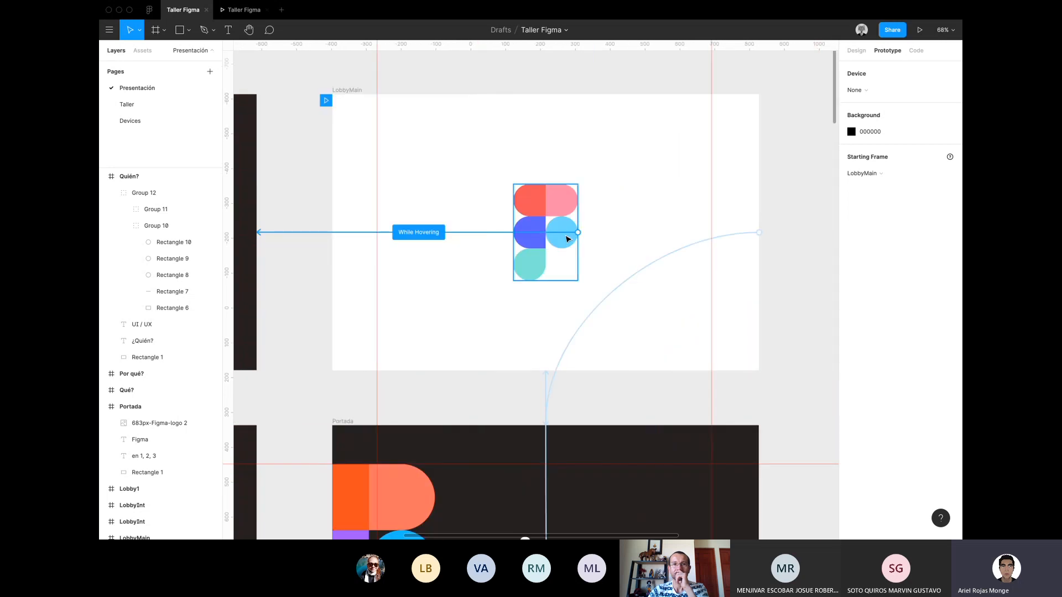
scroll(568, 238, "left", 13)
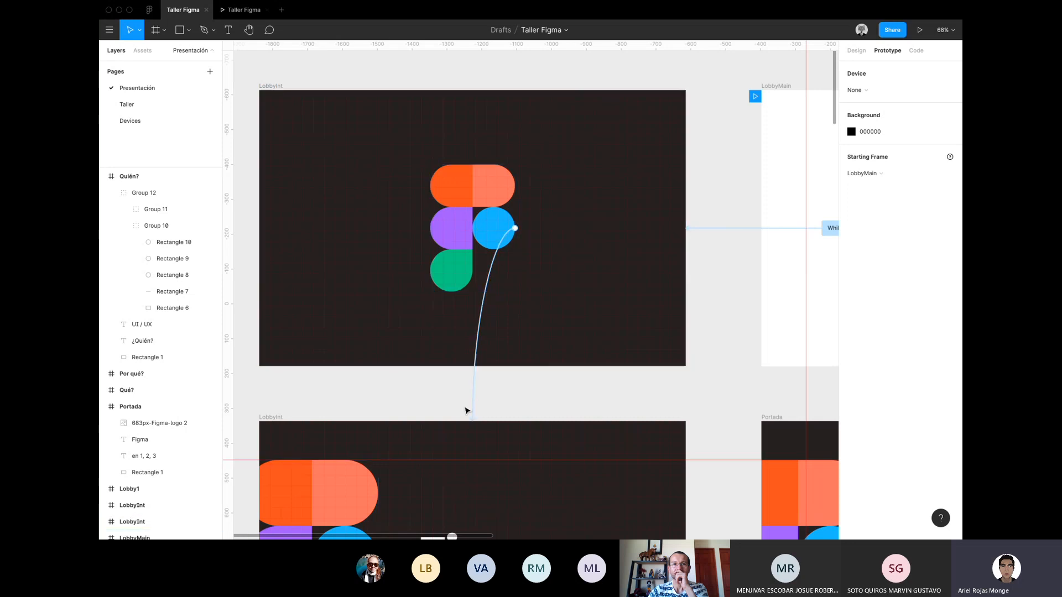
scroll(473, 184, "down", 5)
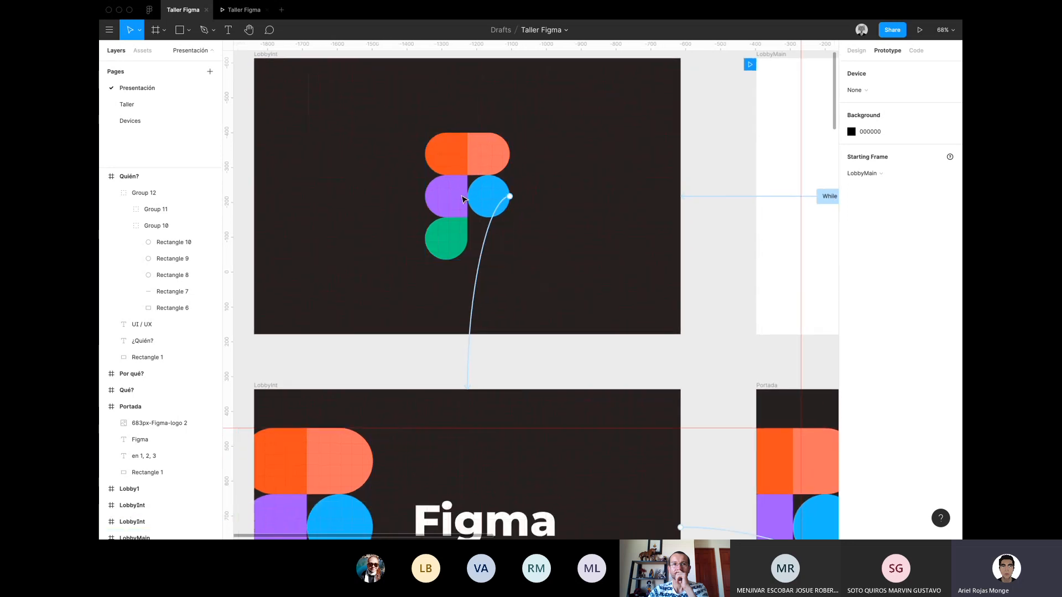
scroll(341, 394, "down", 2)
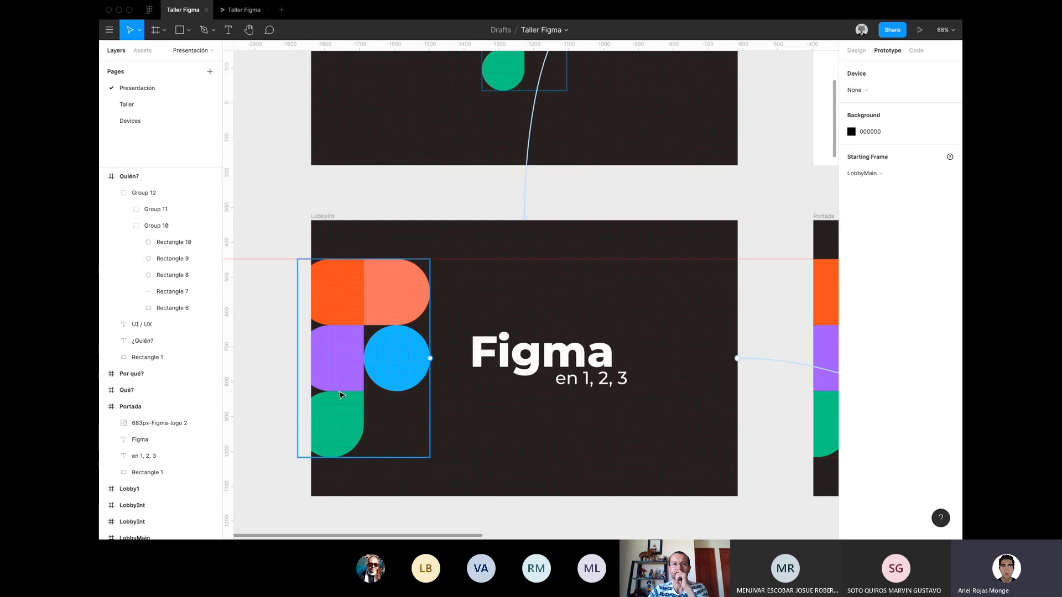
Examine the prototype connections from the LobbyInt frames down through all the slides to the two Ejemplo frames and back up to LobbyMain.
scroll(362, 367, "down", 5)
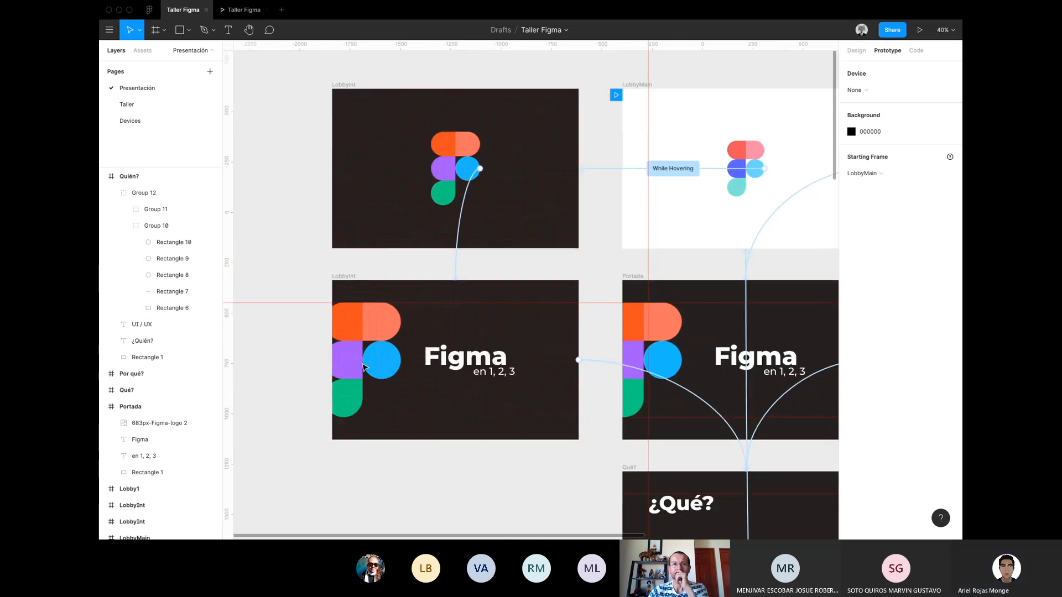
scroll(362, 367, "down", 3)
scroll(364, 367, "down", 5)
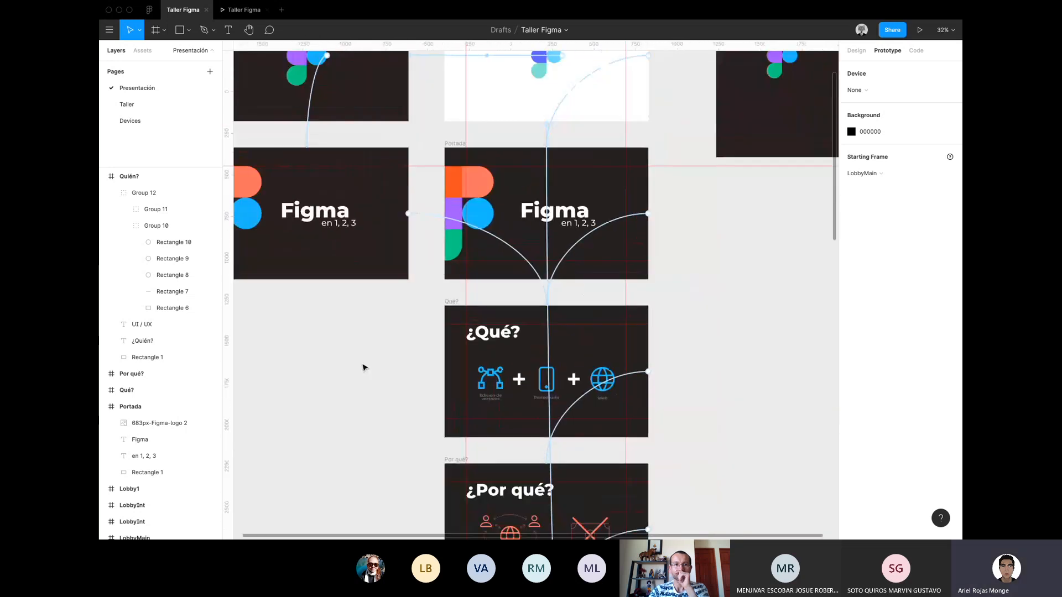
scroll(364, 367, "down", 10)
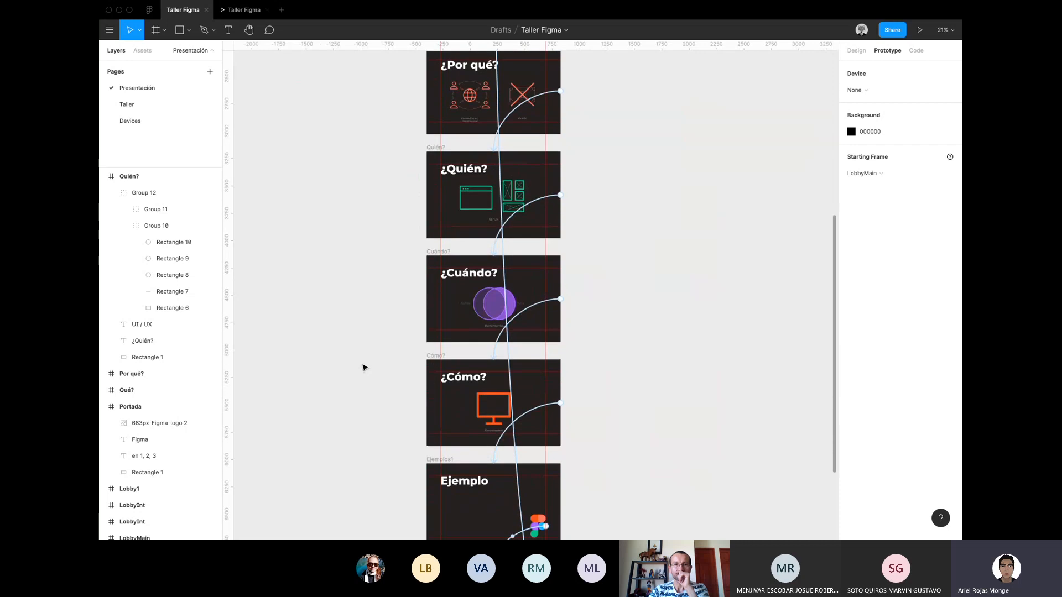
scroll(364, 367, "up", 5)
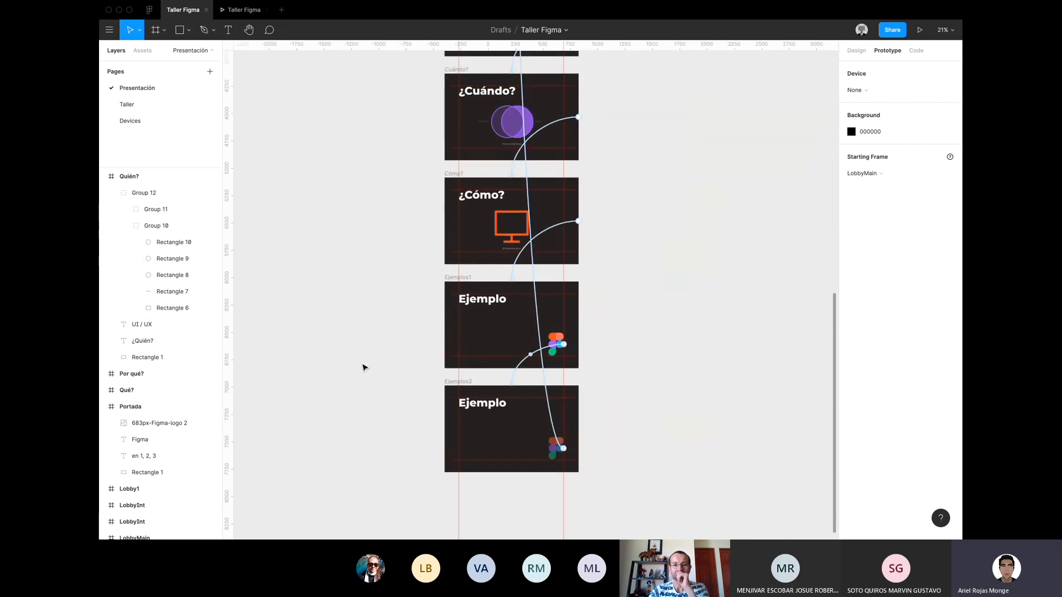
scroll(363, 367, "up", 3)
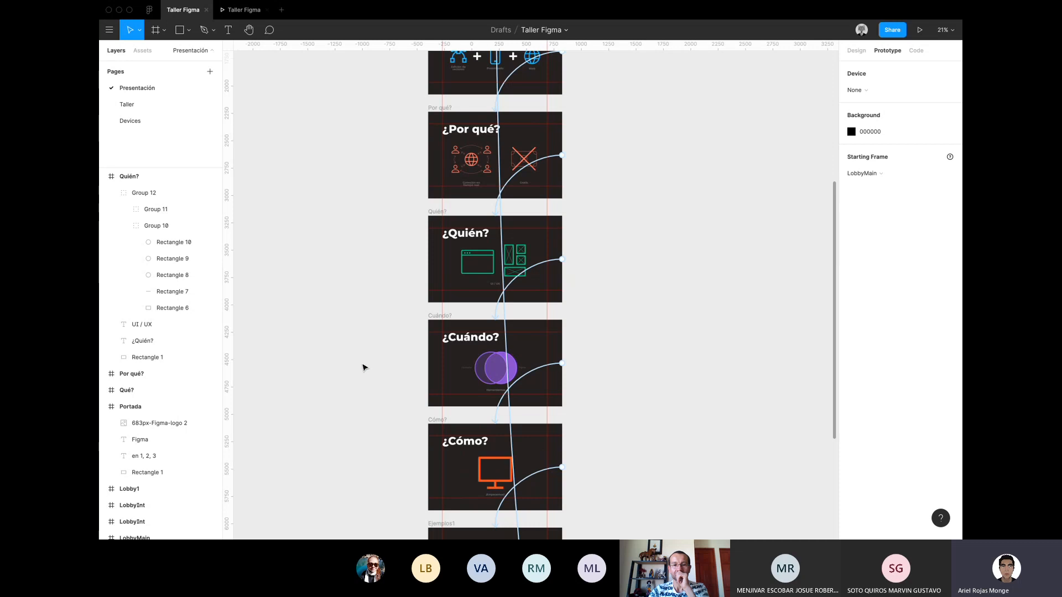
scroll(363, 367, "up", 6)
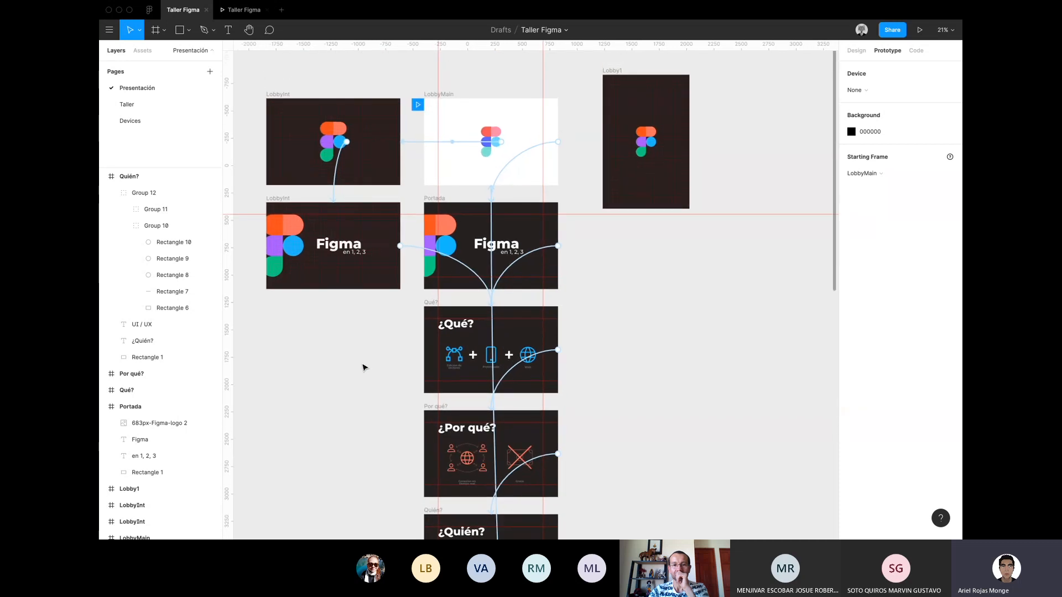
scroll(380, 303, "up", 5)
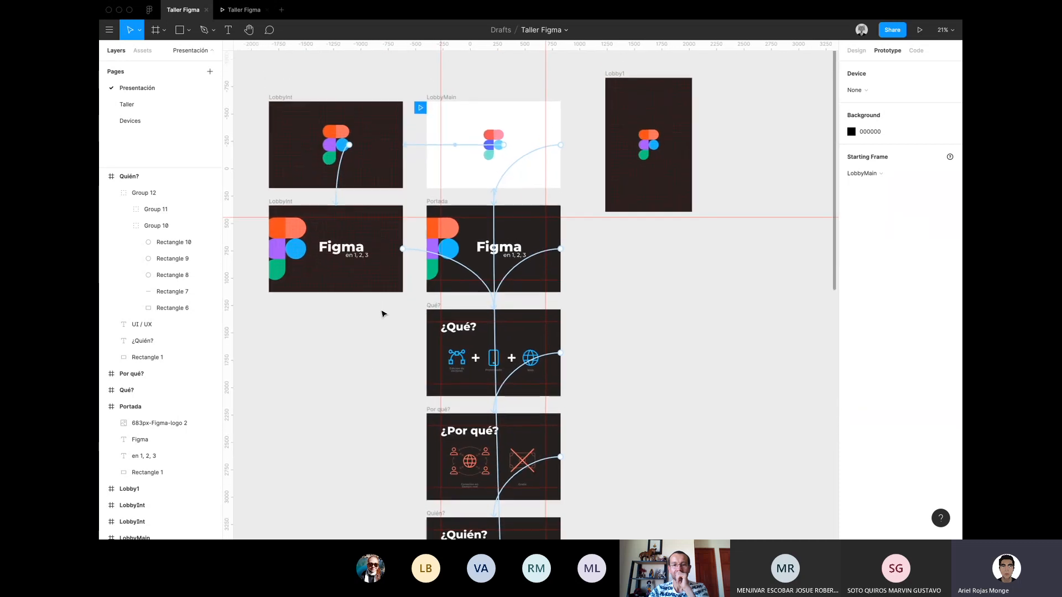
Inspect the LobbyMain logo's hover interaction leading to LobbyInt, and clear the selection to show the page's prototype settings.
scroll(384, 314, "up", 4)
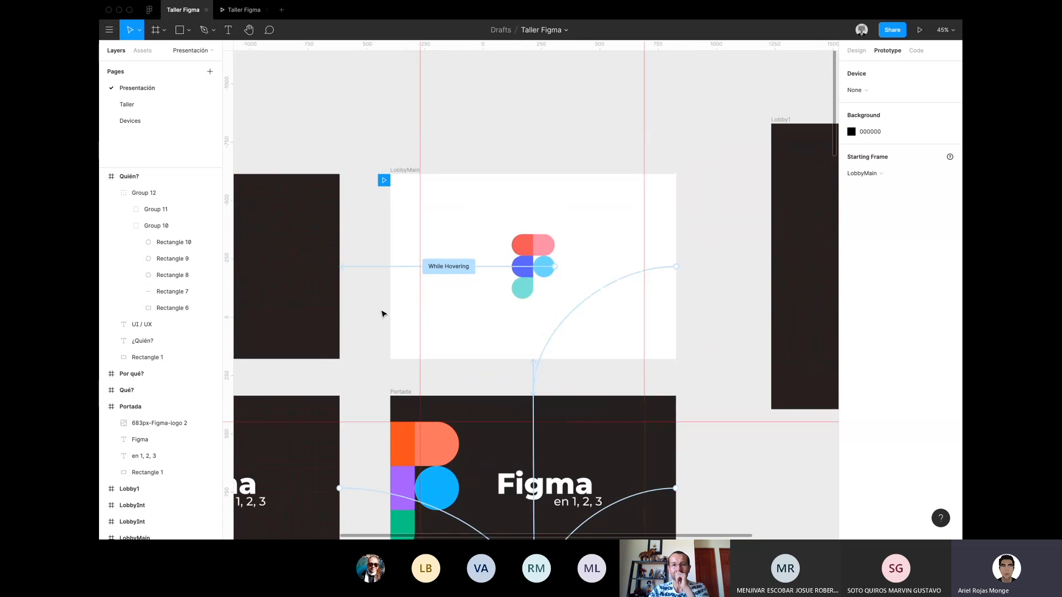
scroll(384, 313, "up", 4)
scroll(346, 320, "down", 4)
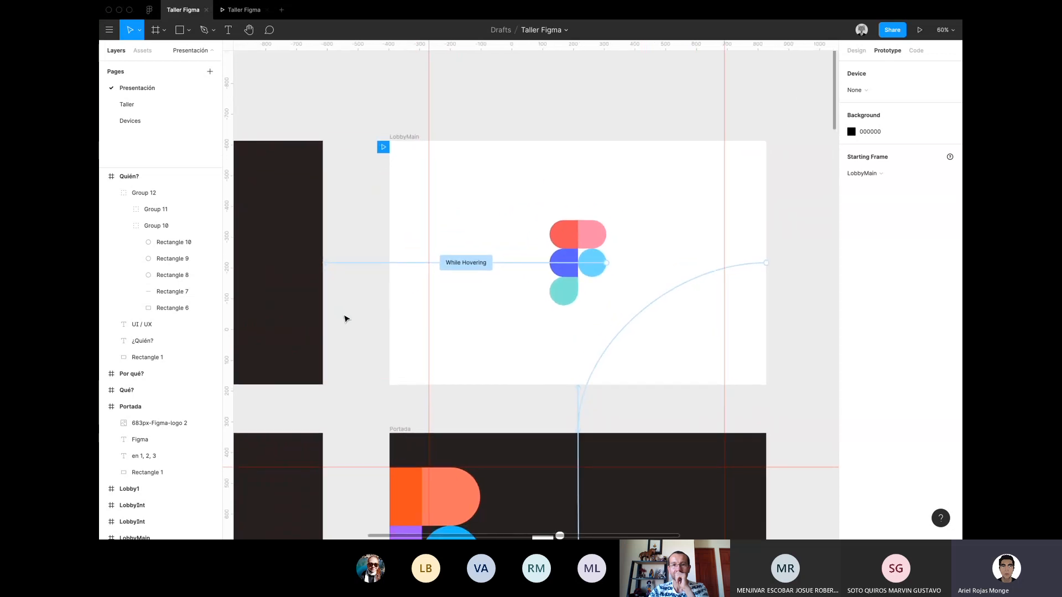
scroll(346, 319, "down", 2)
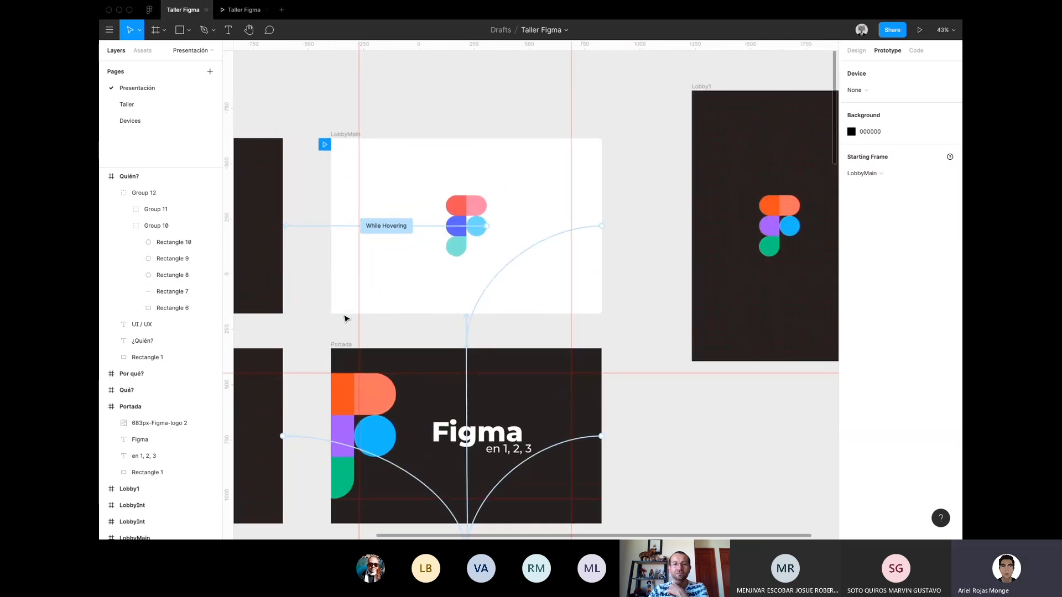
scroll(373, 224, "down", 3)
scroll(373, 223, "left", 2)
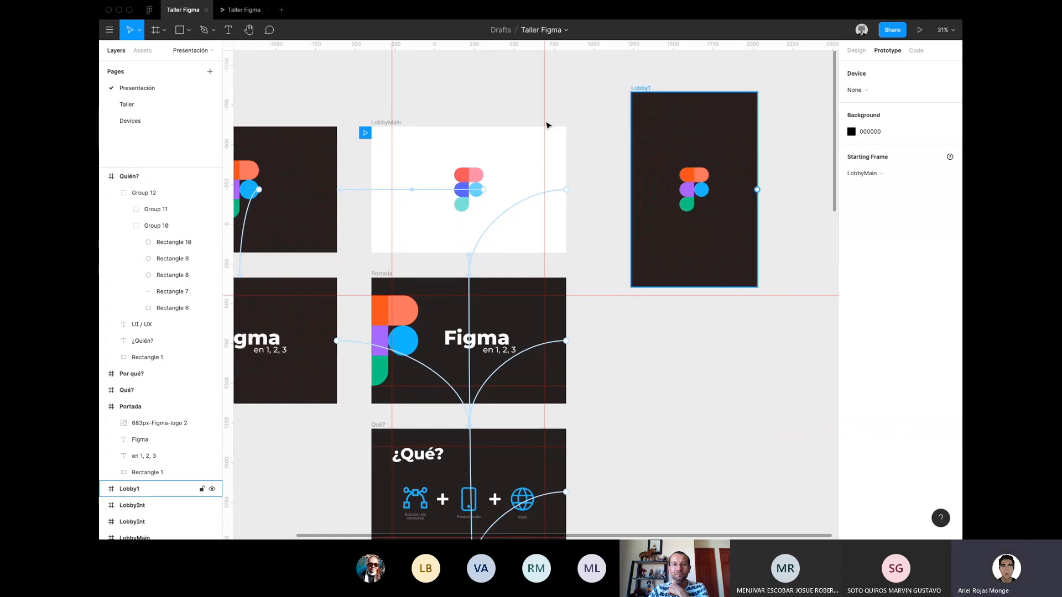
scroll(526, 109, "up", 1)
scroll(526, 109, "left", 3)
scroll(528, 111, "left", 1)
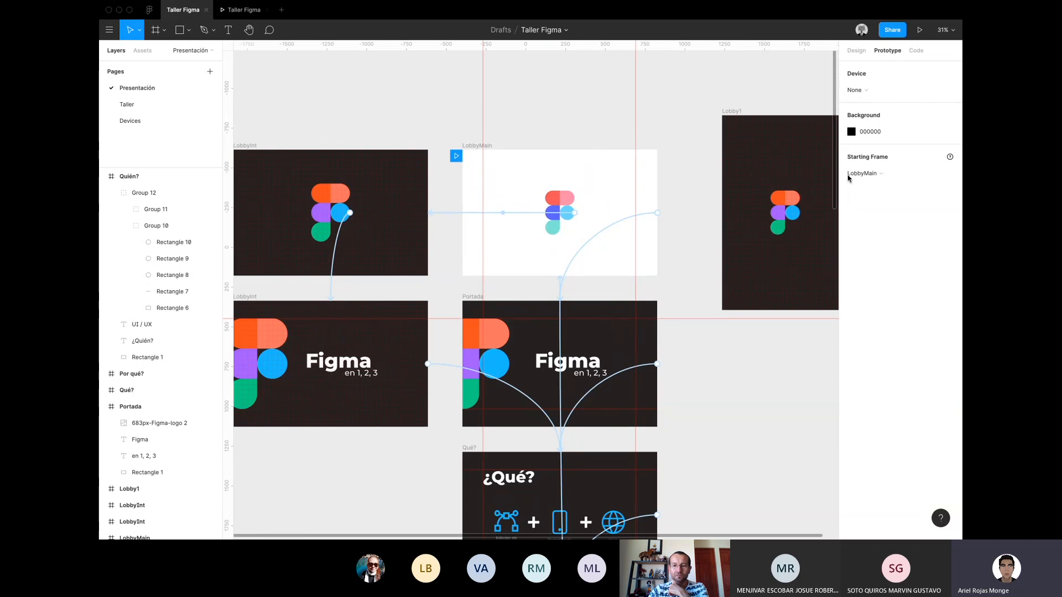
left_click(560, 213)
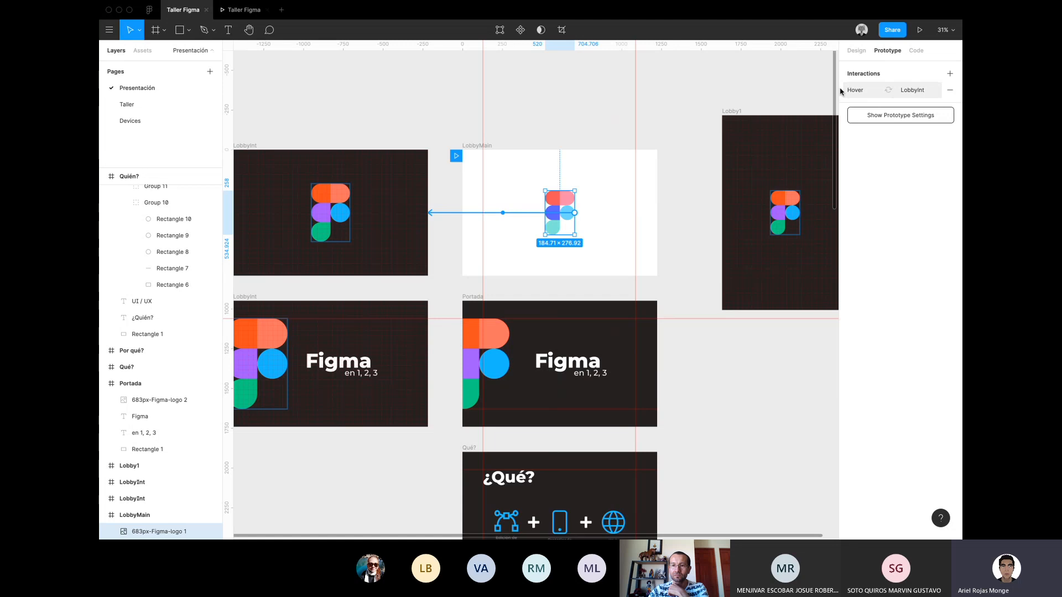
left_click(696, 90)
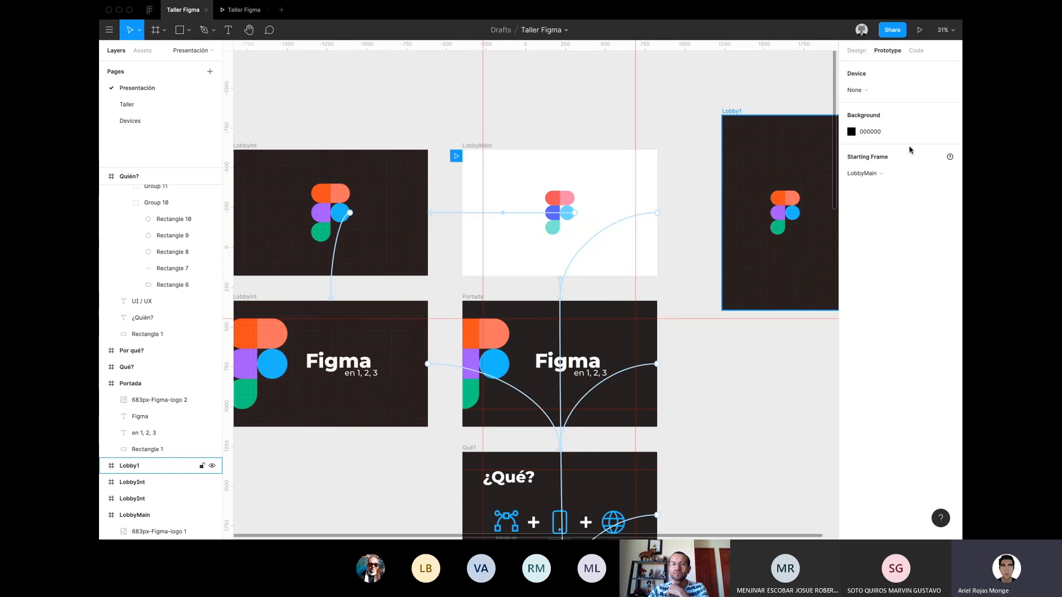
Delete the iPhone 8 - 2 frame, including its background rectangle and logo, from the Devices page.
left_click(128, 121)
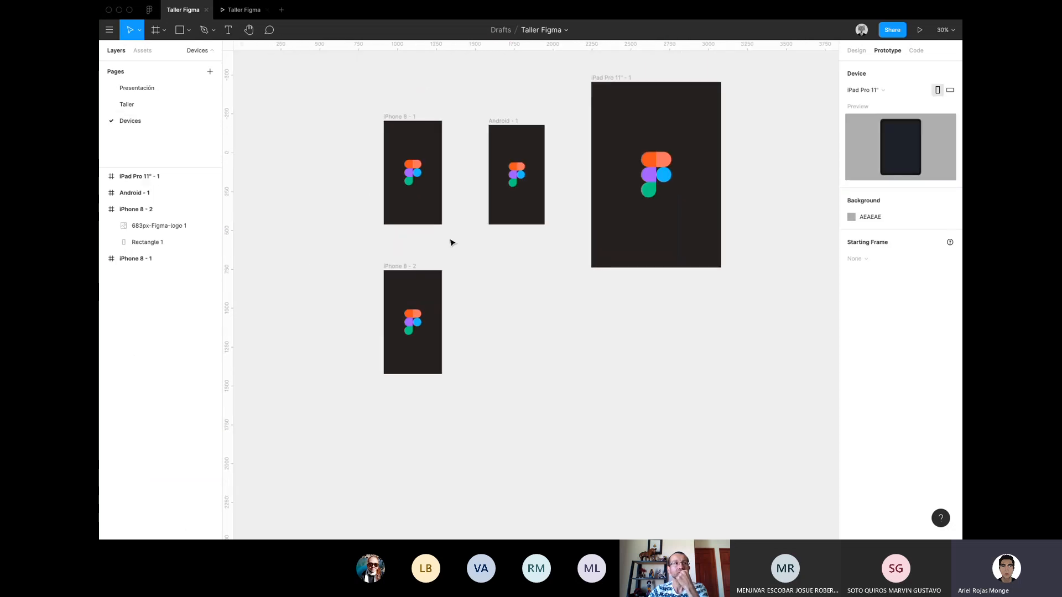
left_click(406, 293)
left_click(406, 297)
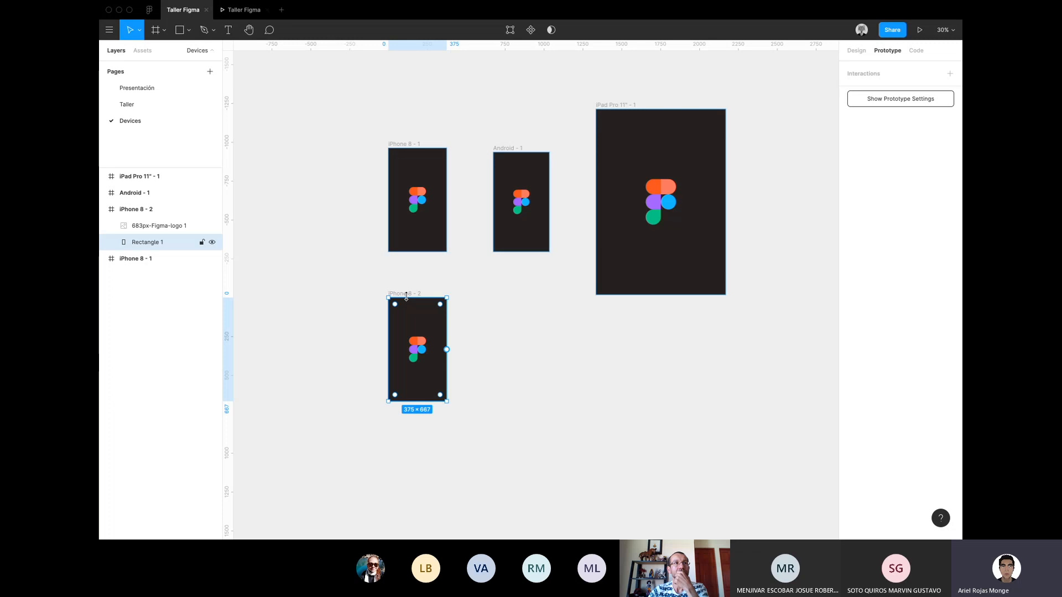
key("Delete")
key("Delete")
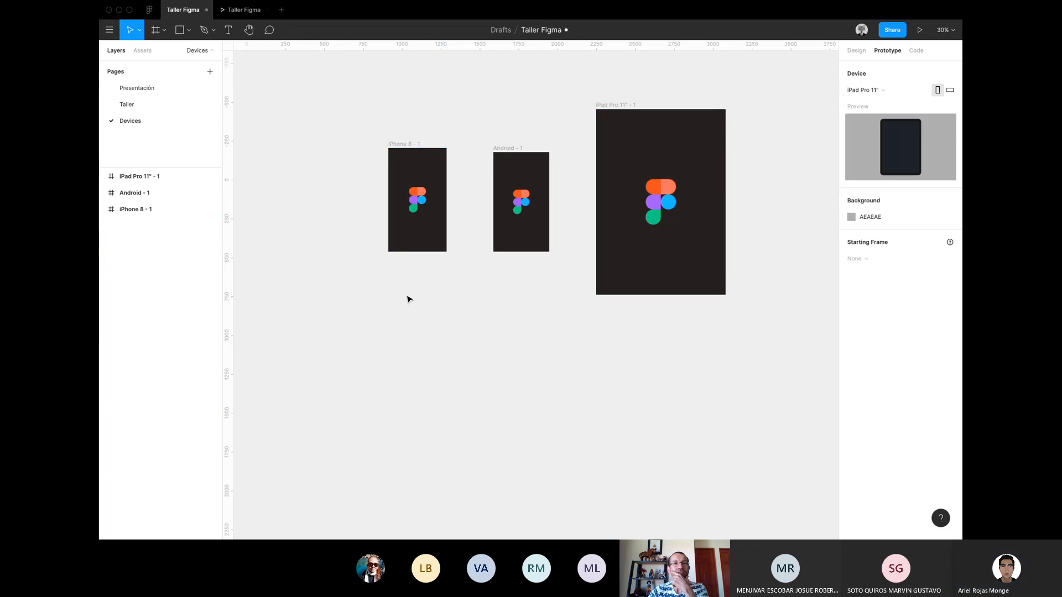
Look over the iPhone, Android and iPad frames, try to present the Devices page, and close the presentation.
scroll(354, 86, "up", 2)
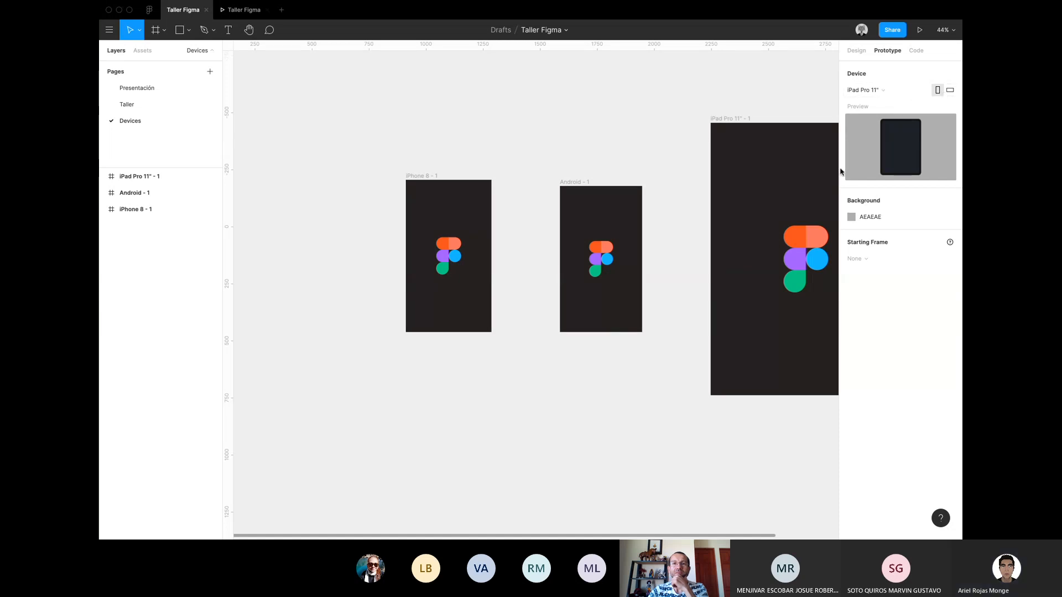
scroll(741, 153, "right", 5)
scroll(742, 152, "right", 1)
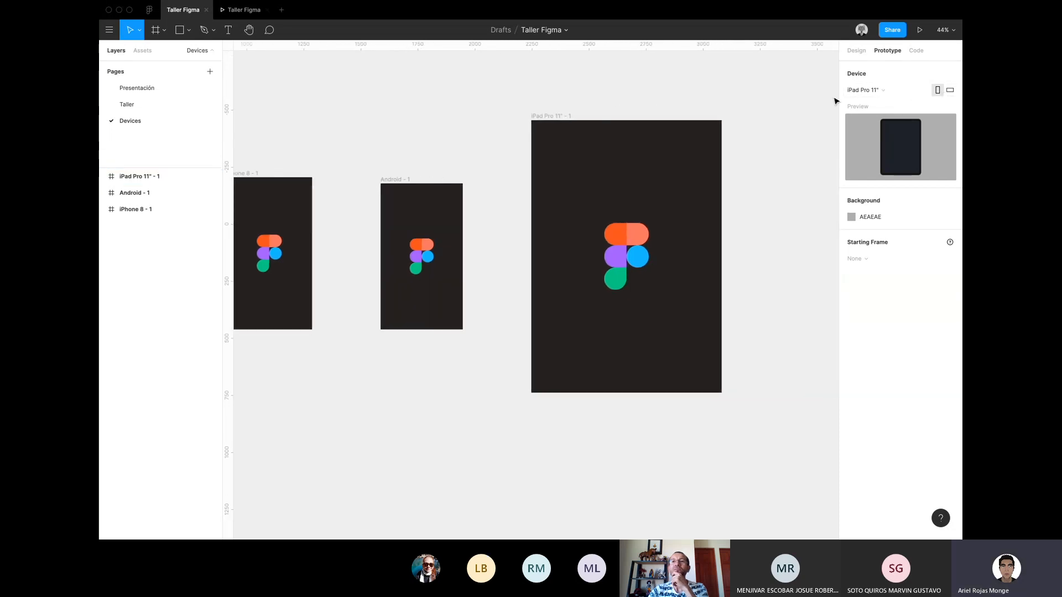
left_click(920, 30)
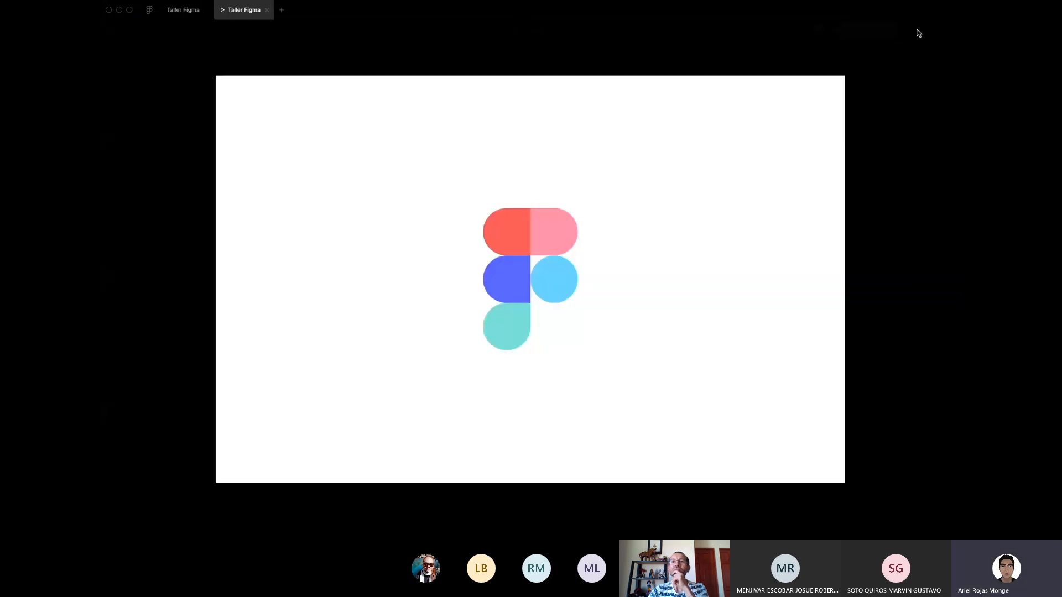
left_click(268, 10)
Present the iPad Pro 11" - 1 frame inside its device mockup and close the presentation.
left_click(256, 174)
scroll(277, 176, "left", 2)
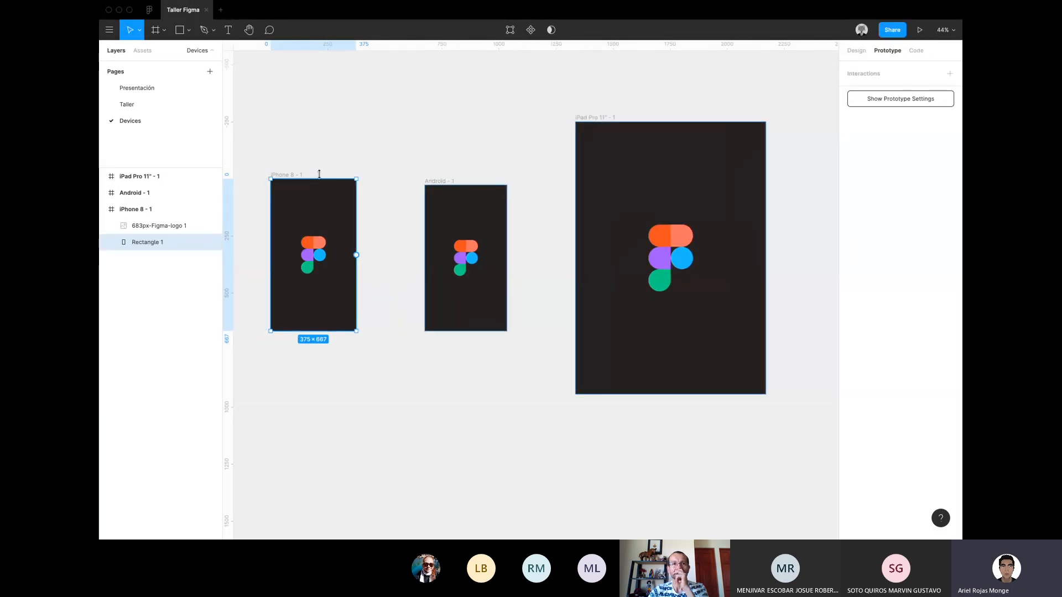
left_click(561, 96)
left_click(599, 122)
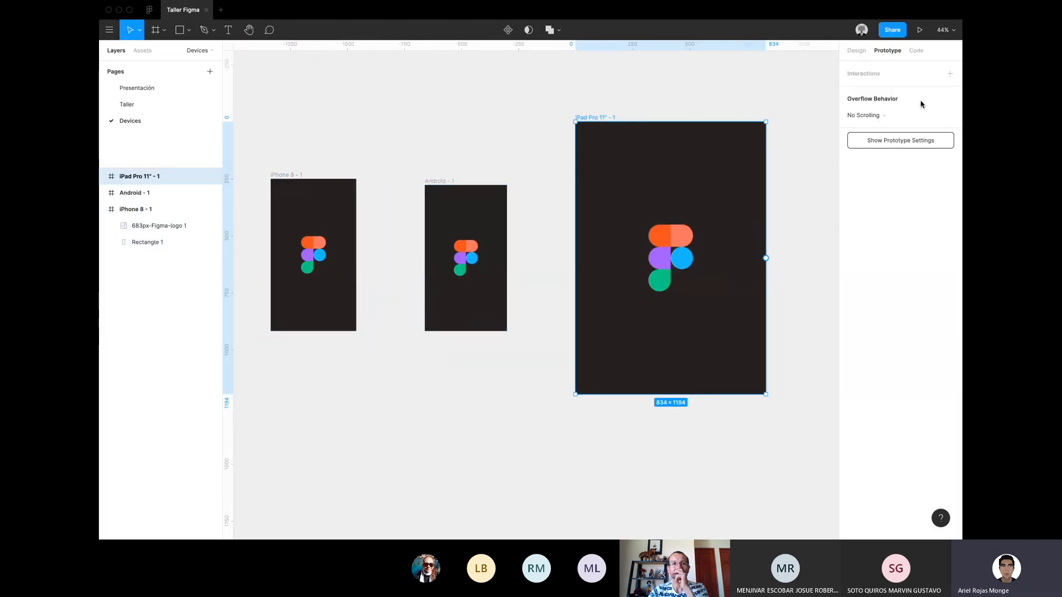
left_click(921, 31)
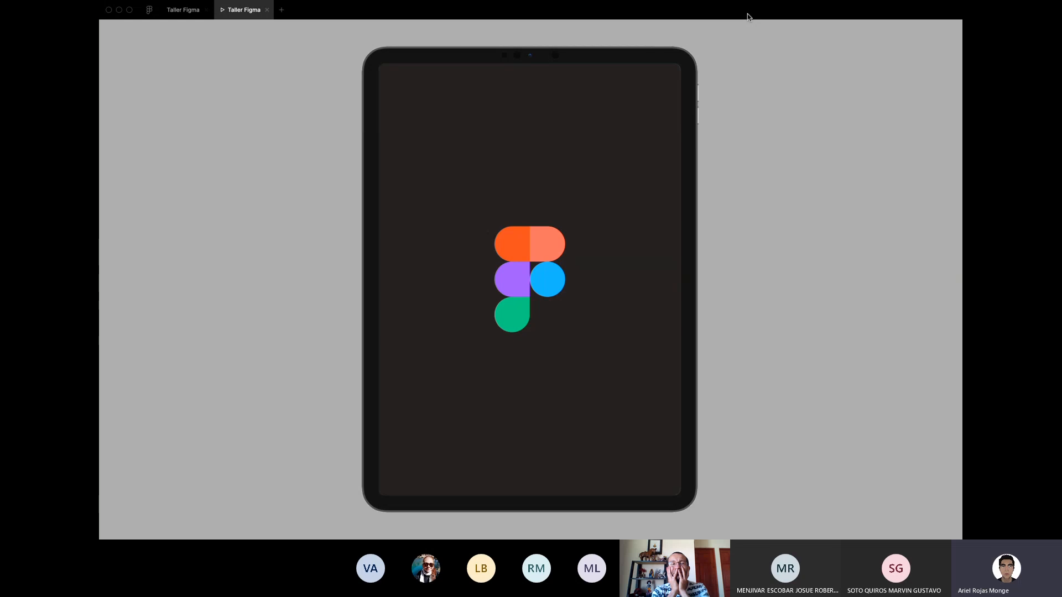
left_click(266, 10)
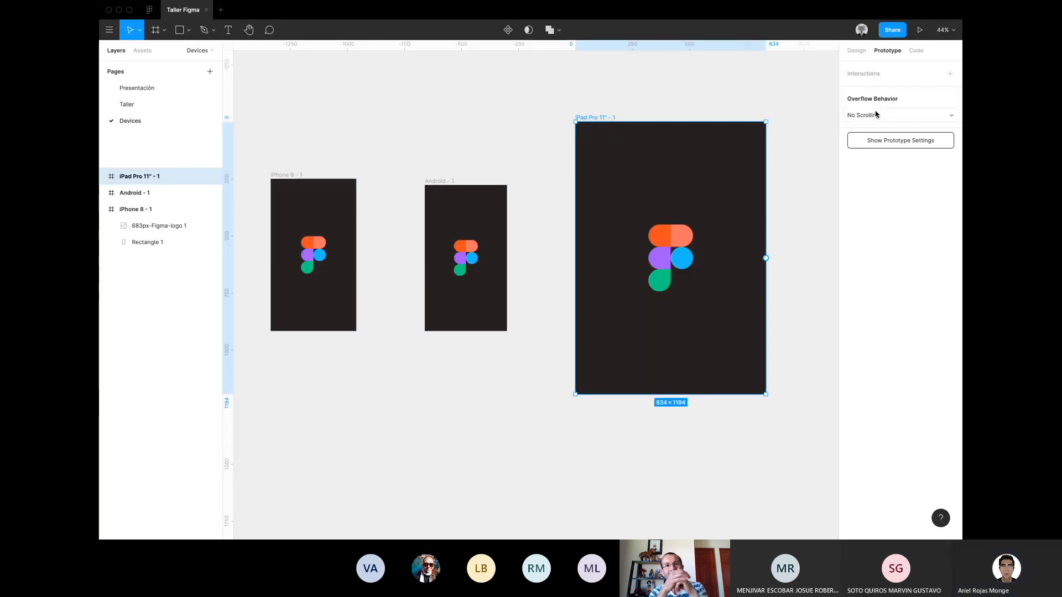
Set the Devices page's prototype device to iPhone 8.
left_click(614, 86)
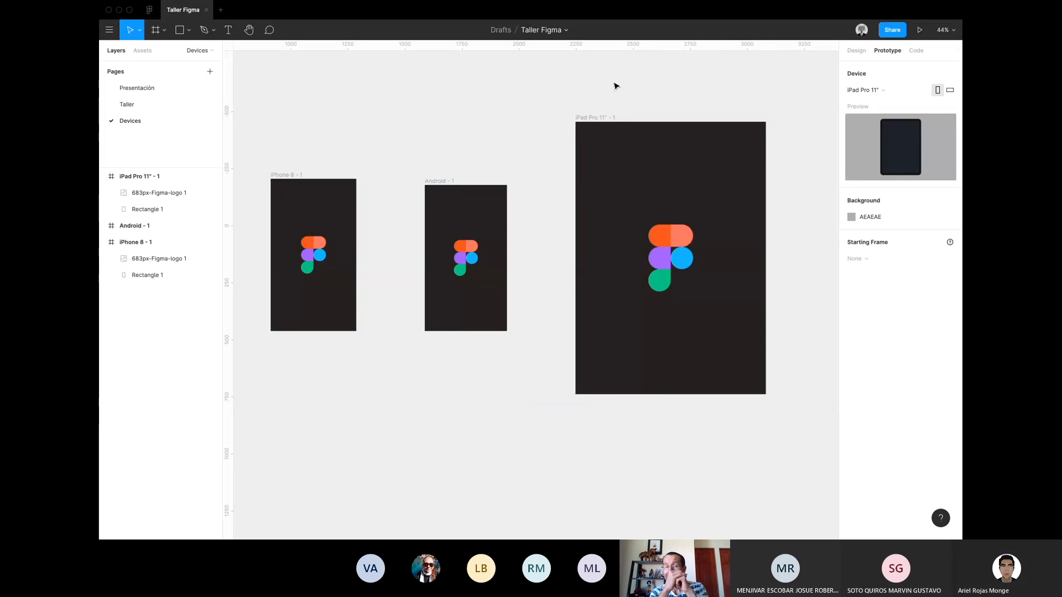
left_click(875, 91)
scroll(897, 170, "up", 3)
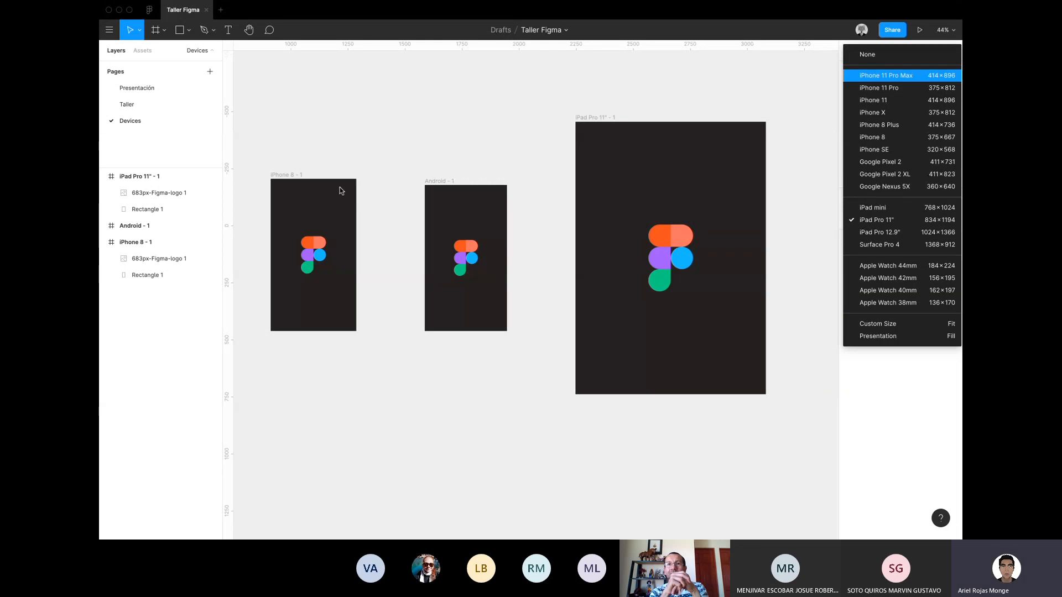
left_click(873, 136)
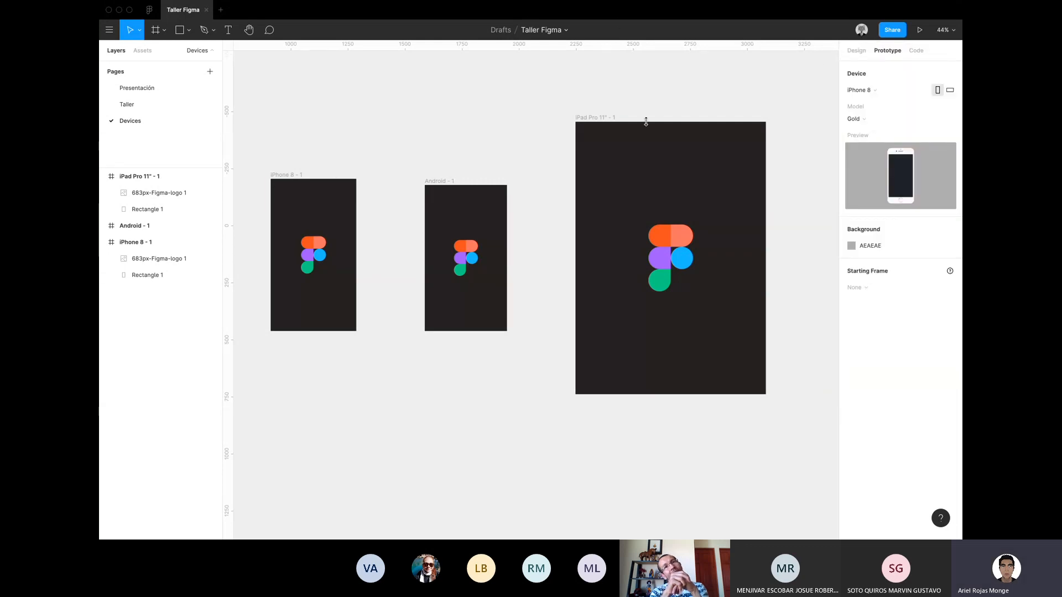
Present the iPhone 8 - 1 frame in the iPhone 8 mockup and return to the editor file.
left_click(288, 175)
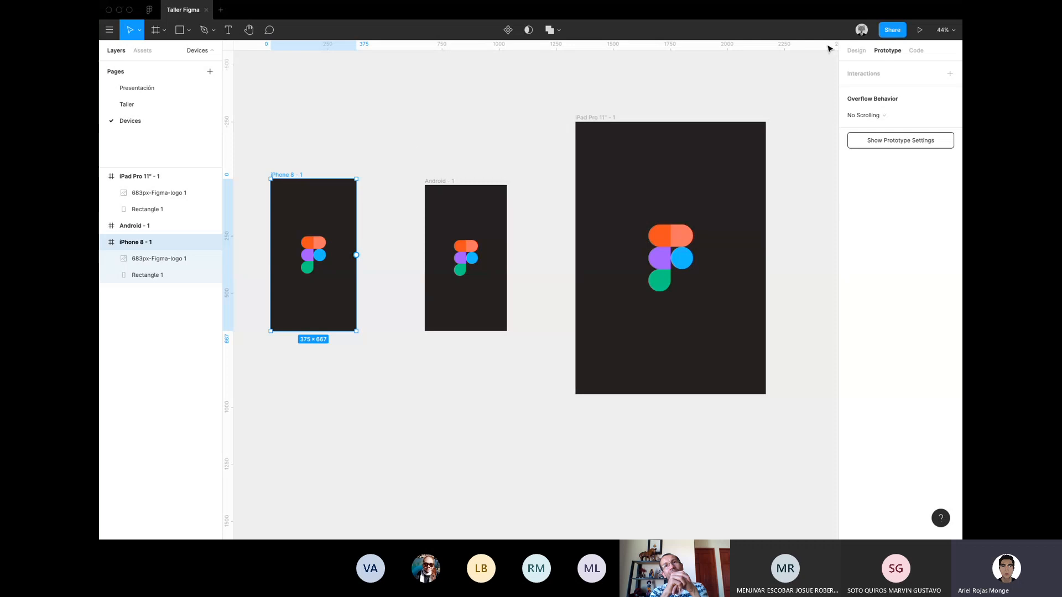
left_click(922, 28)
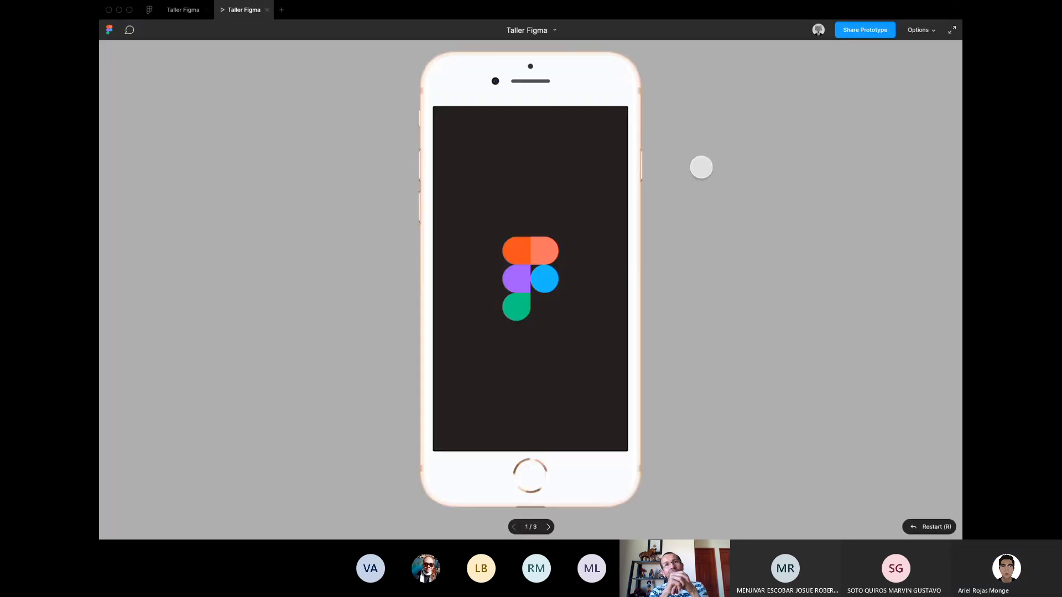
left_click(183, 9)
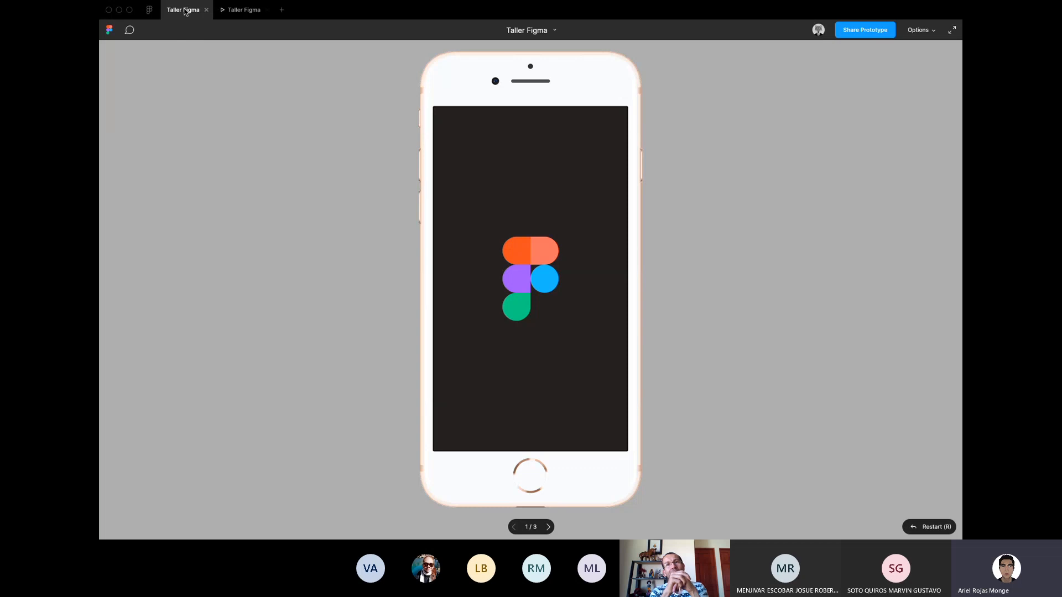
Present the iPad Pro 11" - 1 frame in the iPhone 8 mockup for comparison and return to the editor file.
left_click(592, 125)
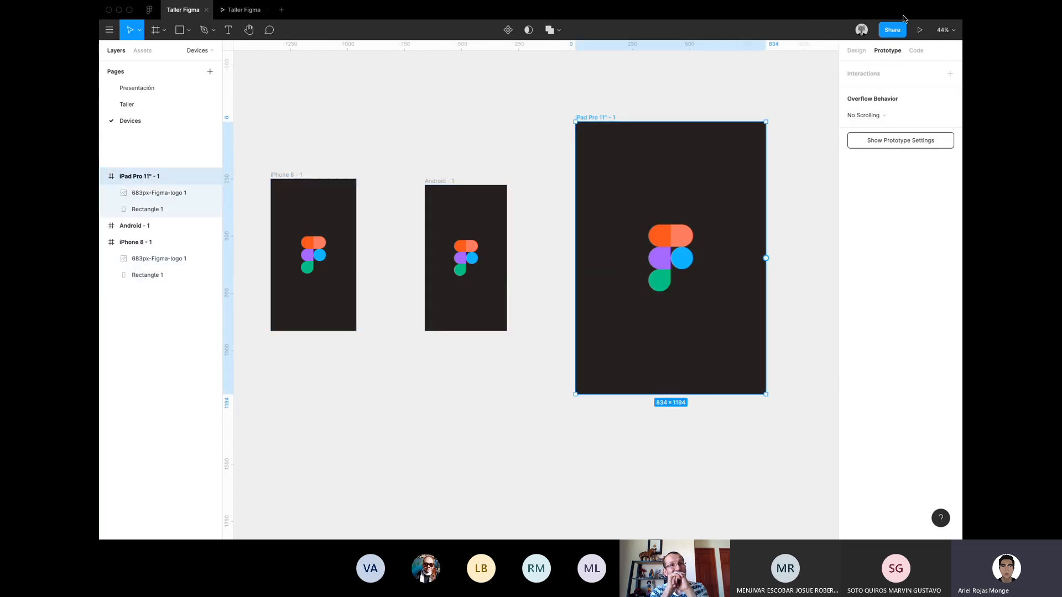
left_click(920, 29)
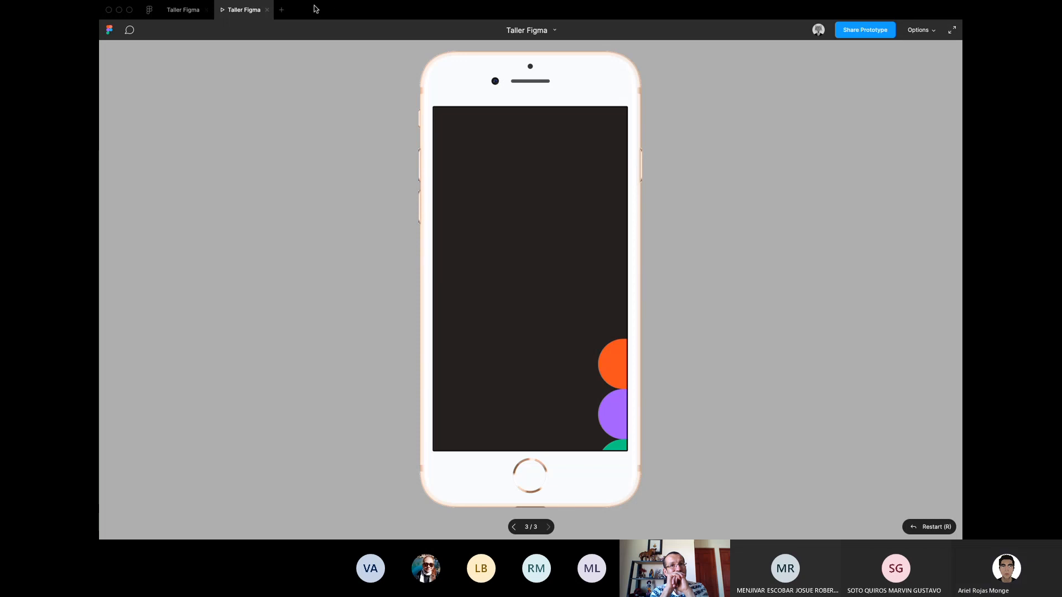
left_click(183, 10)
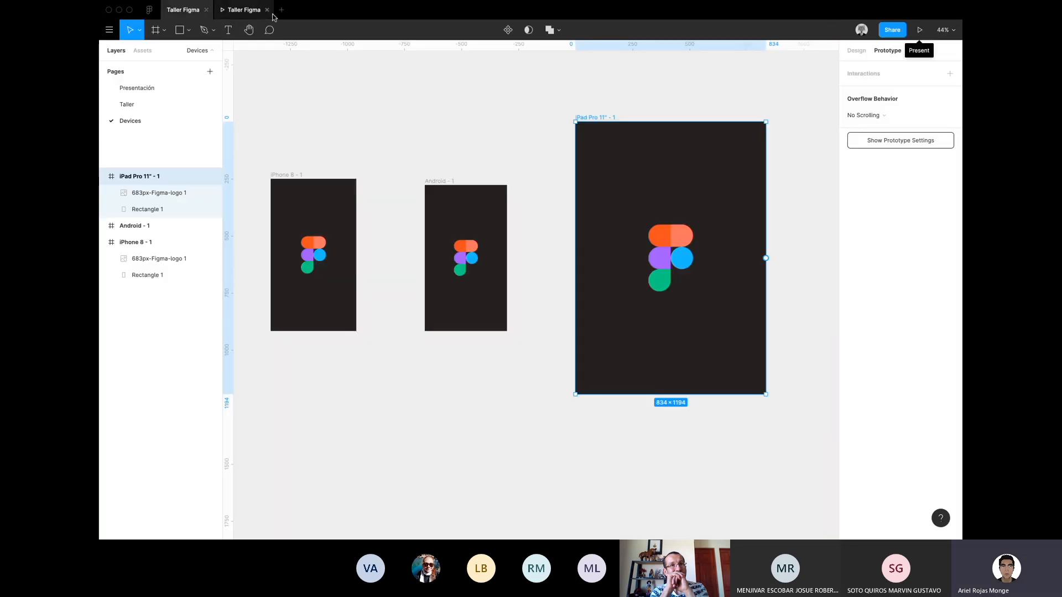
Set the Devices page's prototype device to iPad Pro 12.9".
left_click(417, 135)
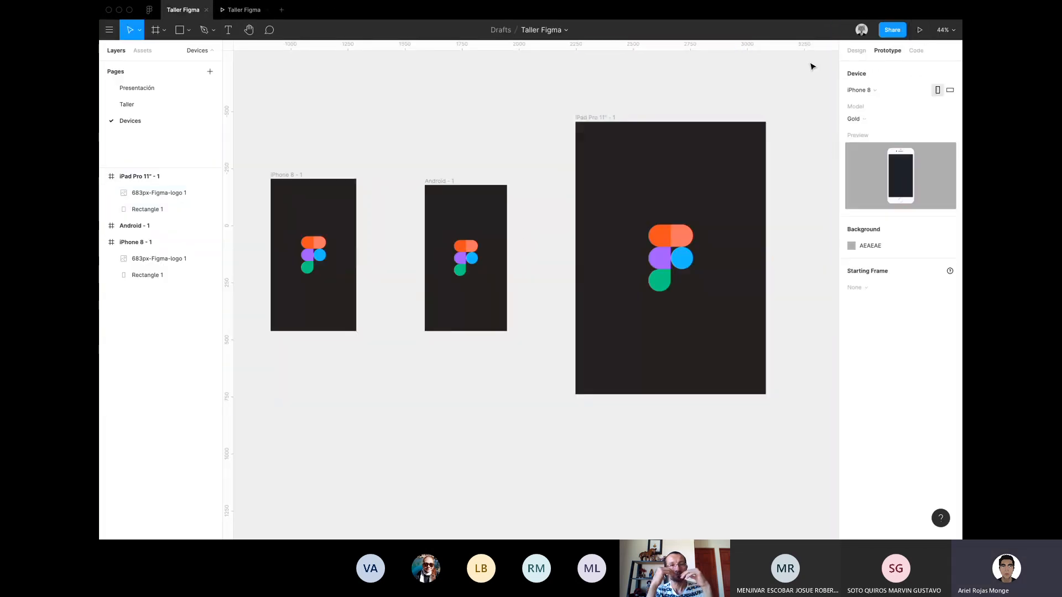
left_click(862, 91)
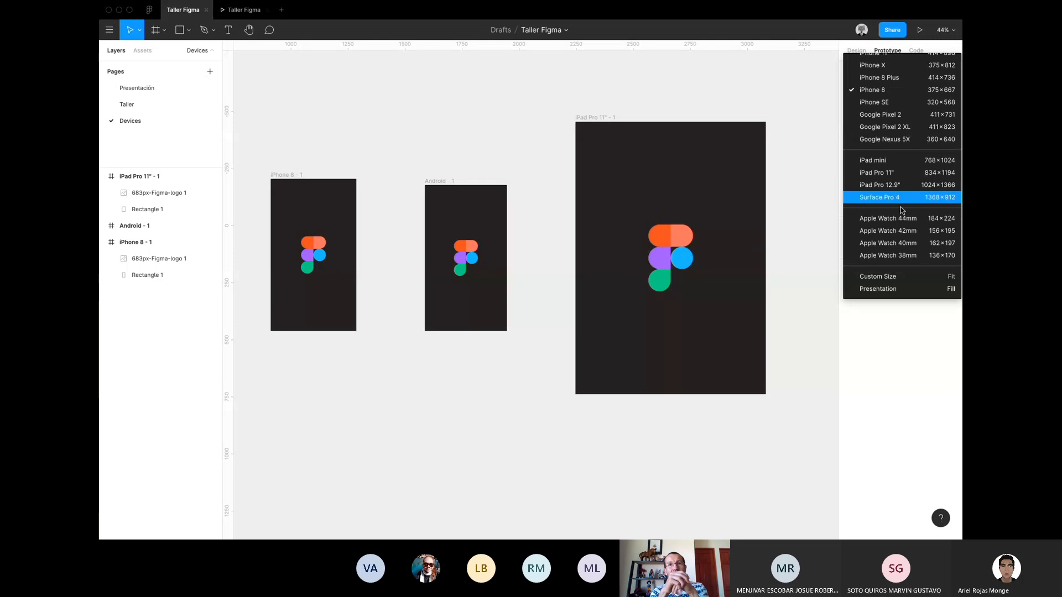
left_click(879, 185)
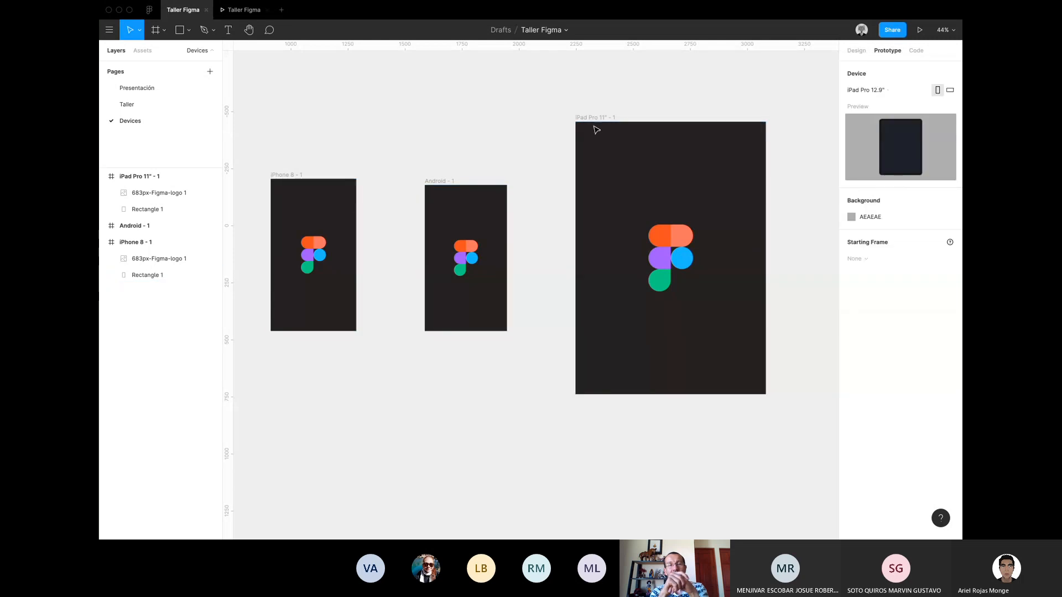
Present the iPhone 8 - 1 frame in the iPad Pro 12.9" mockup and close the presentation.
left_click(285, 194)
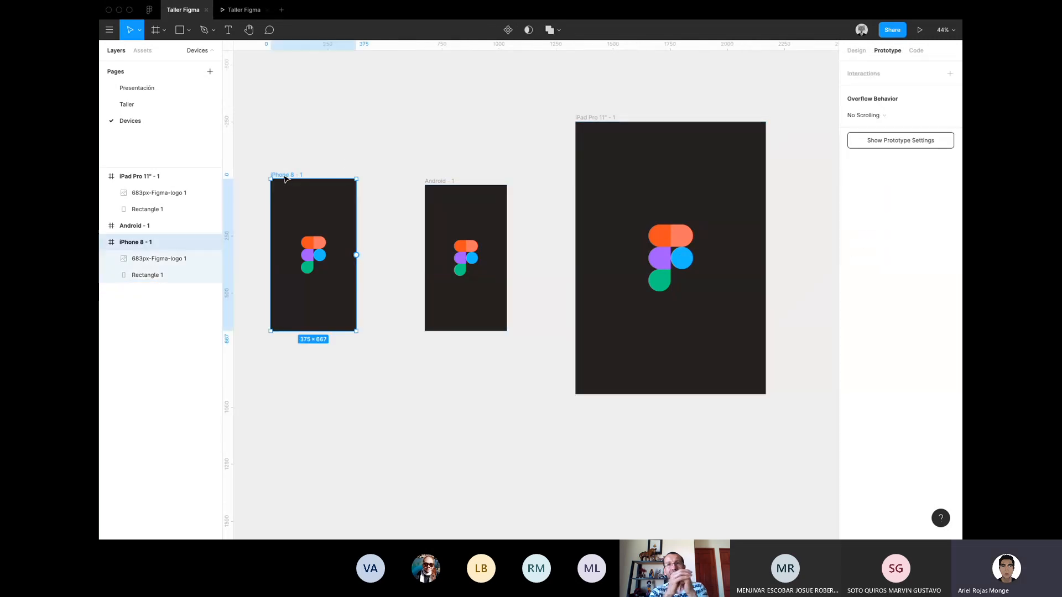
left_click(919, 30)
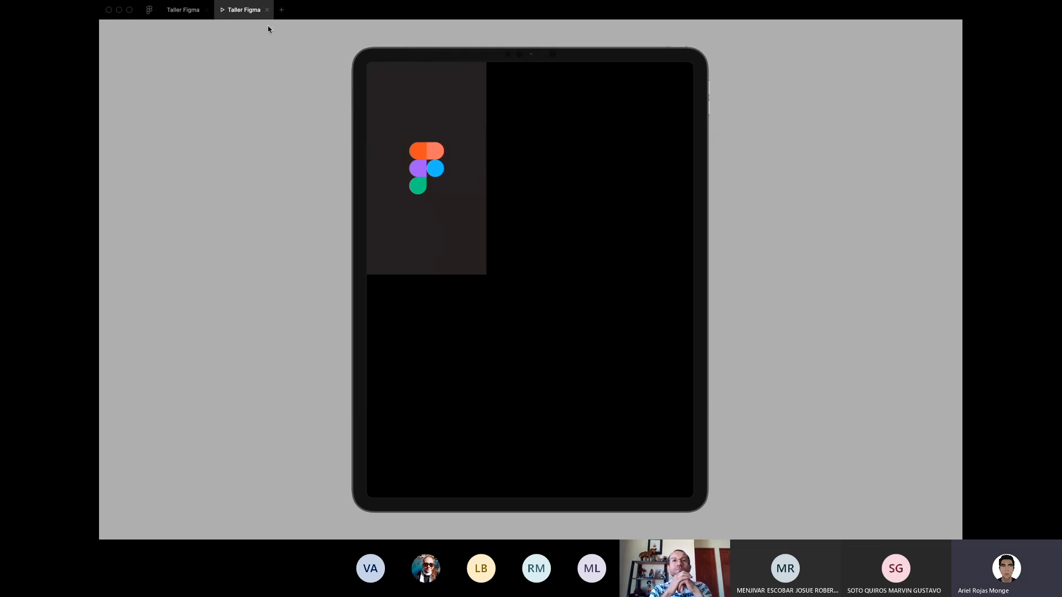
left_click(267, 10)
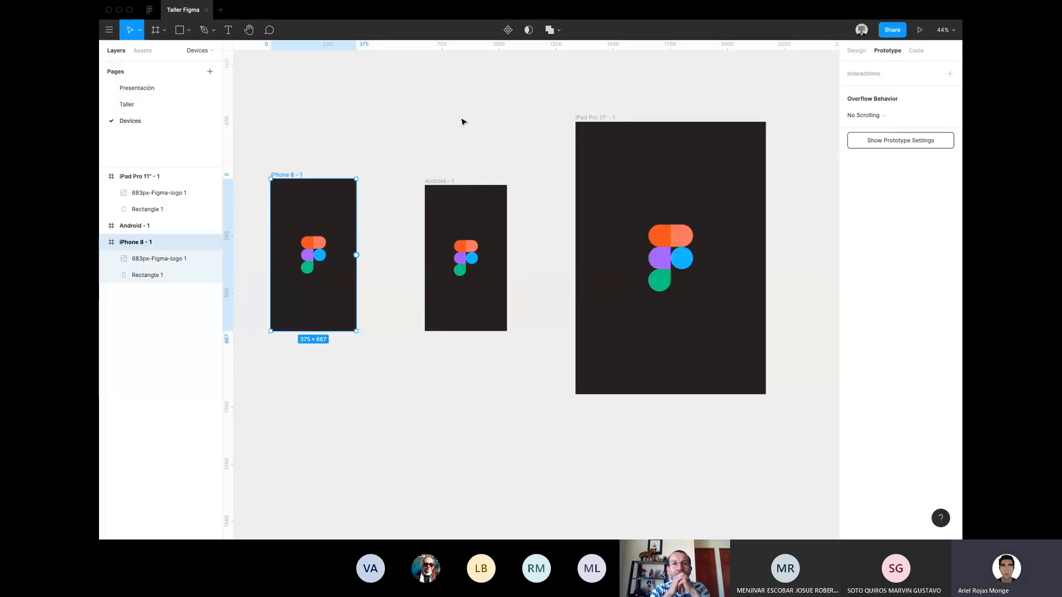
Lighten the Devices page's prototype background to E3E3E3.
scroll(463, 119, "right", 2)
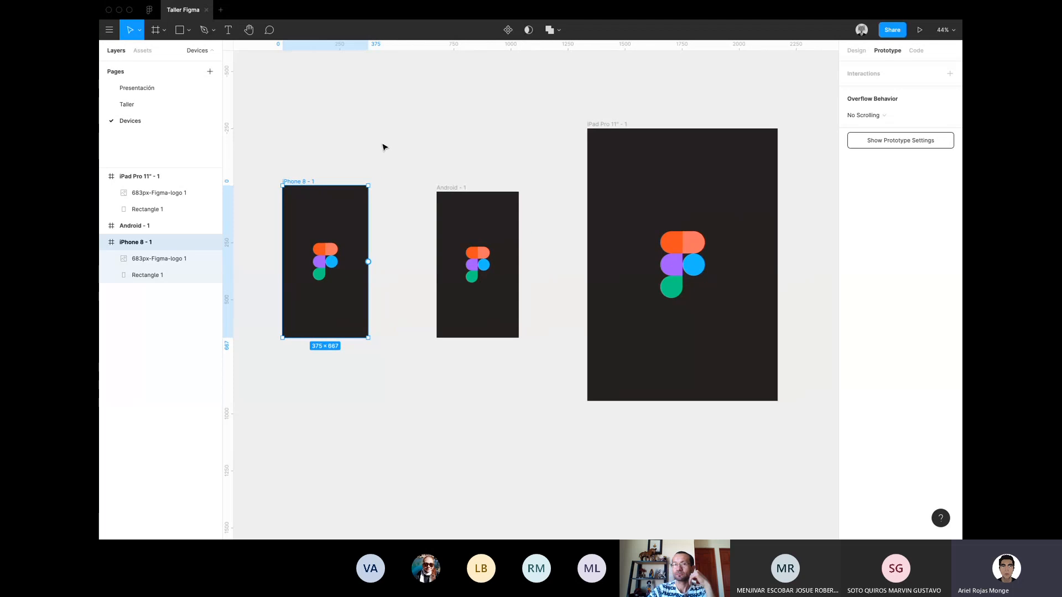
left_click(351, 170)
left_click(291, 184)
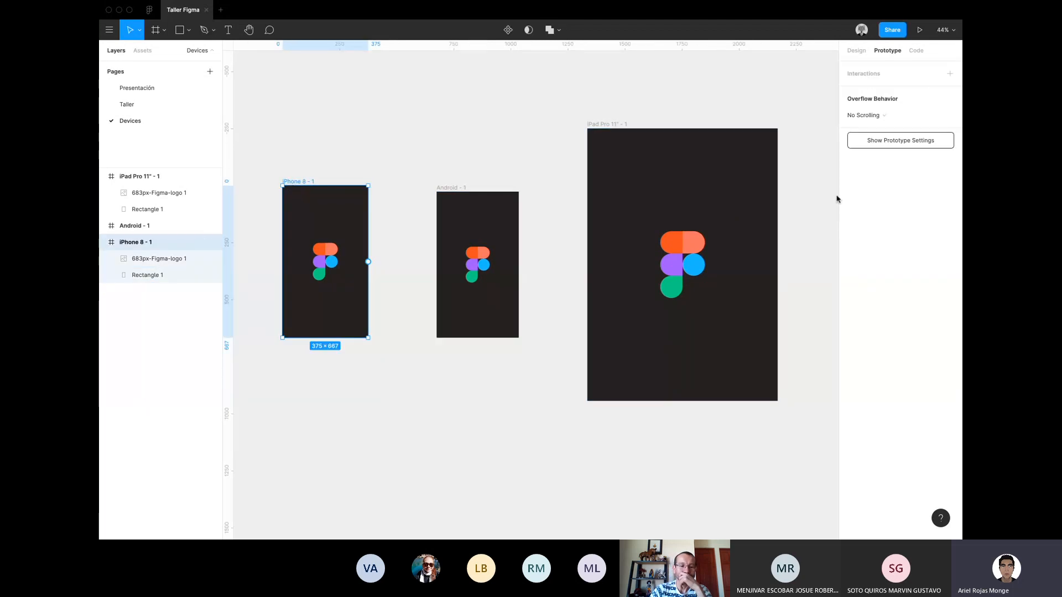
left_click(524, 164)
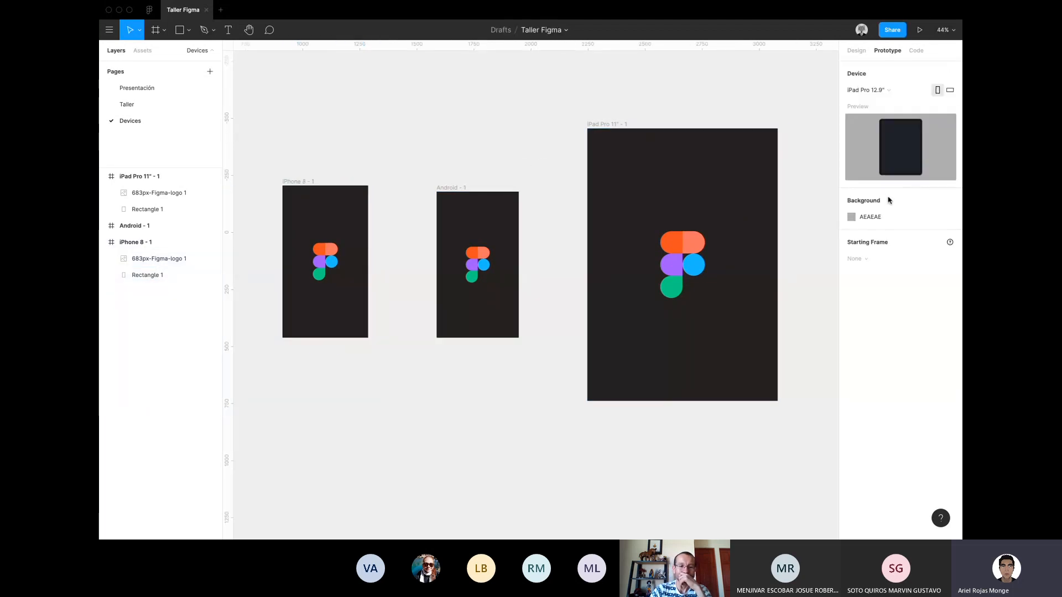
left_click(851, 217)
left_click_drag(831, 257, 717, 249)
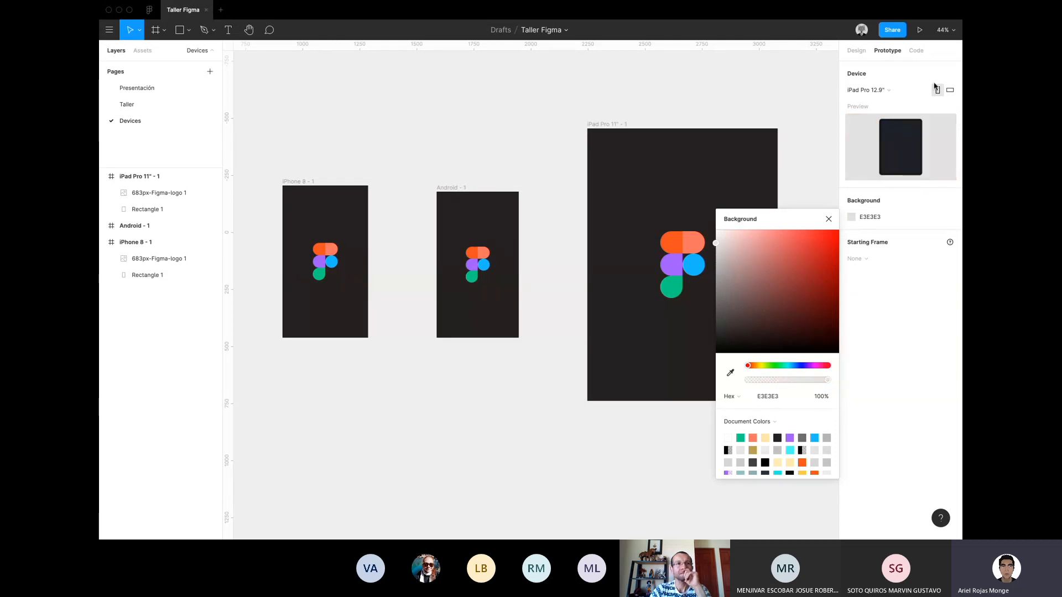
left_click(901, 275)
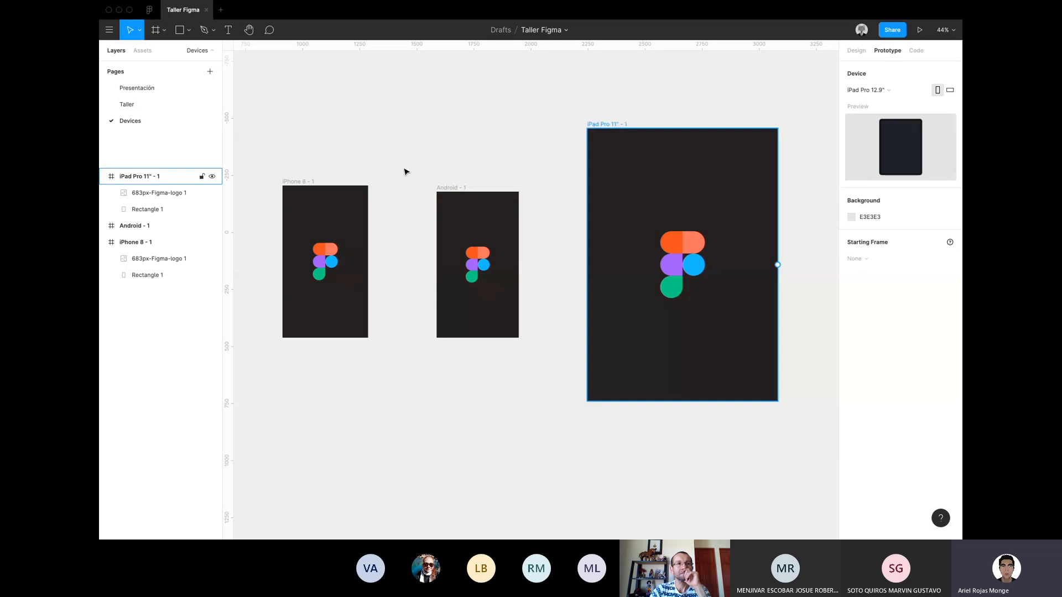
Compare the prototype settings of the iPad Pro 11" - 1, iPhone 8 - 1 and Android - 1 frames with those of the page.
left_click(464, 206)
left_click(613, 123)
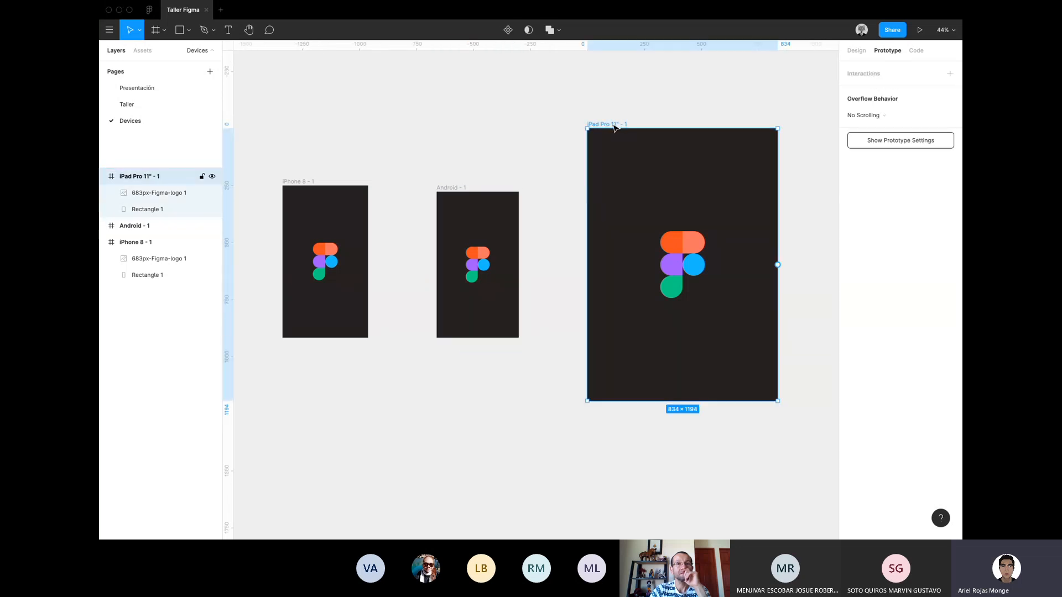
left_click(305, 179)
left_click(463, 191)
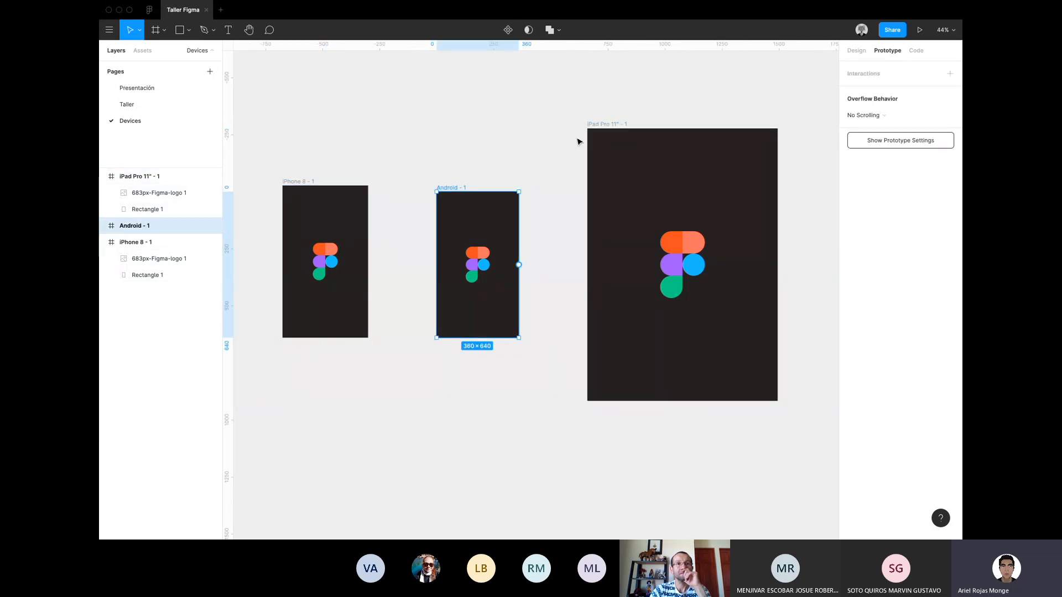
left_click(601, 125)
left_click(739, 91)
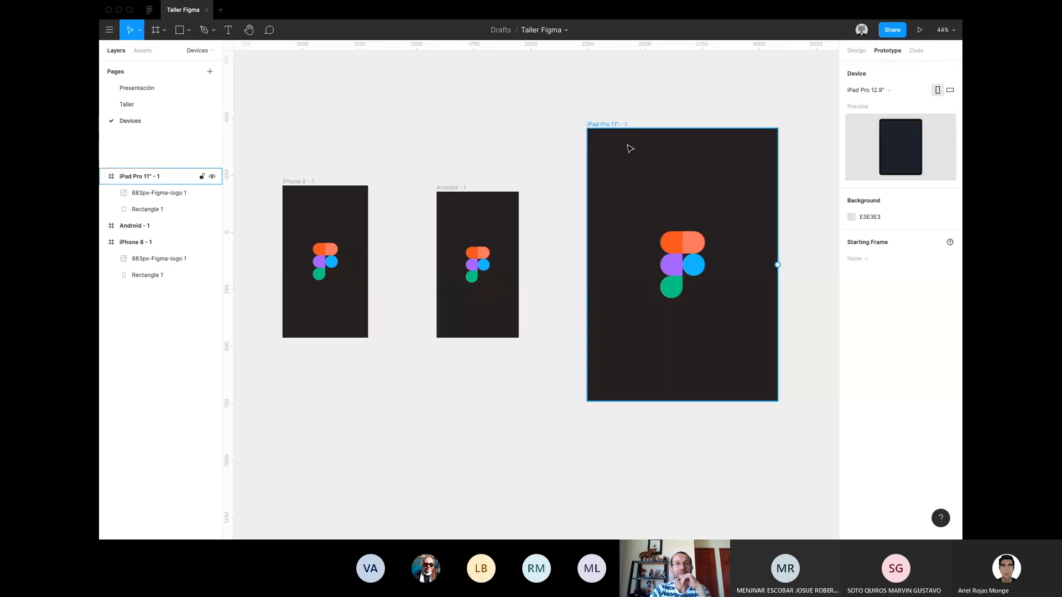
Inspect the CSS code of the logo in the iPhone 8 - 1 frame and measure its spacing to neighbouring objects.
left_click(915, 51)
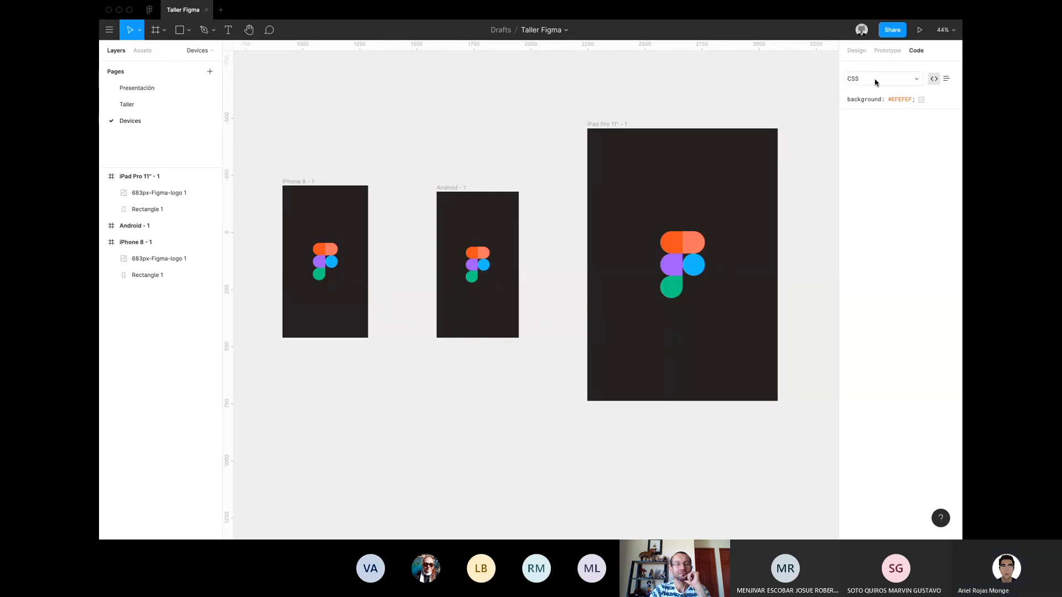
left_click(334, 263)
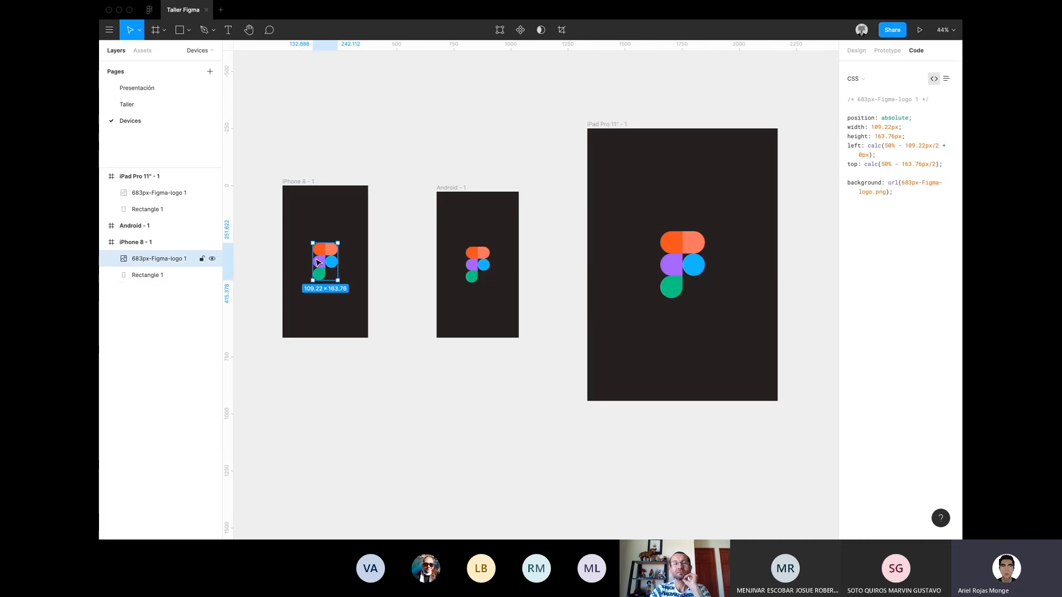
scroll(281, 260, "up", 5)
scroll(281, 263, "left", 2)
scroll(281, 262, "up", 2)
key("alt")
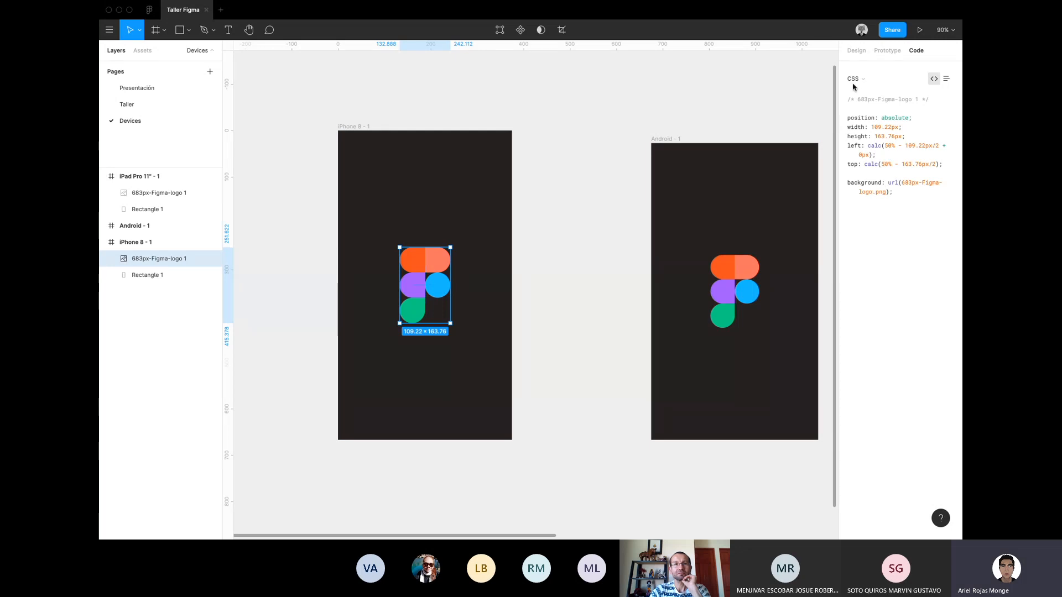
key("alt")
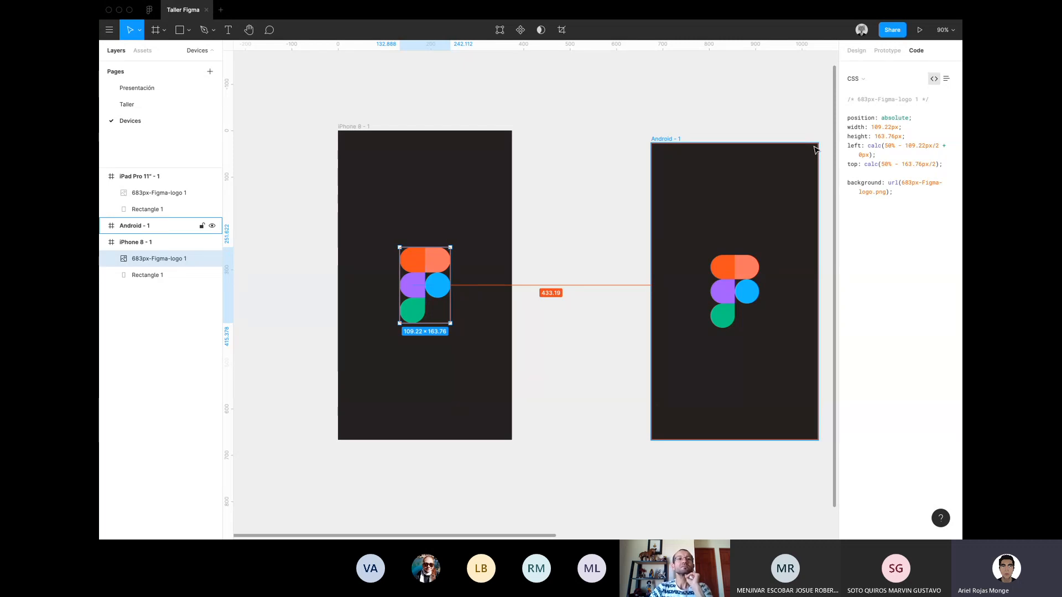
Switch back to the design properties, open the Taller page and select its Fx frame.
left_click(856, 51)
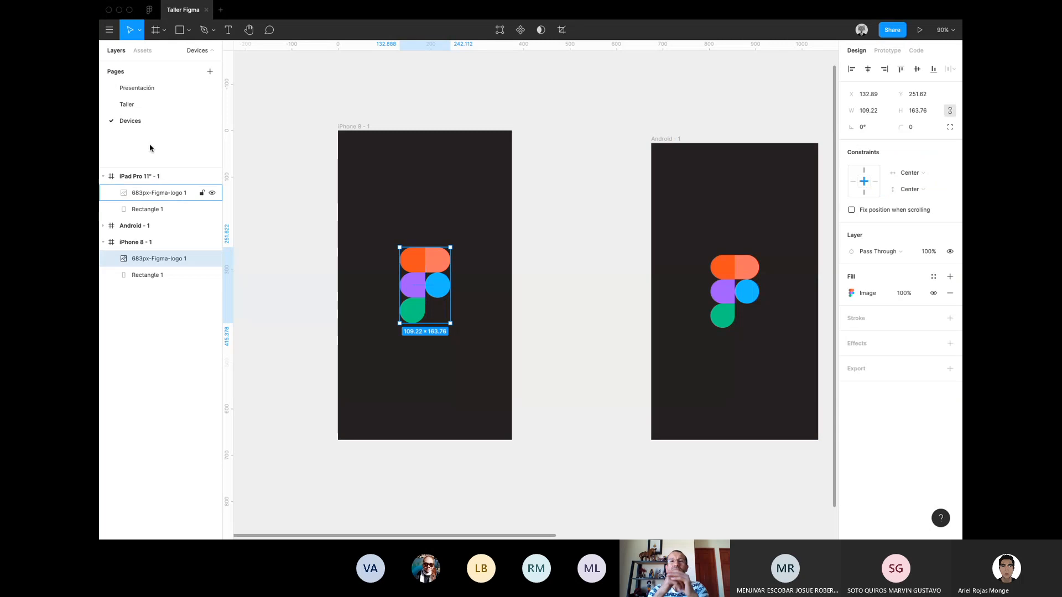
double_click(132, 103)
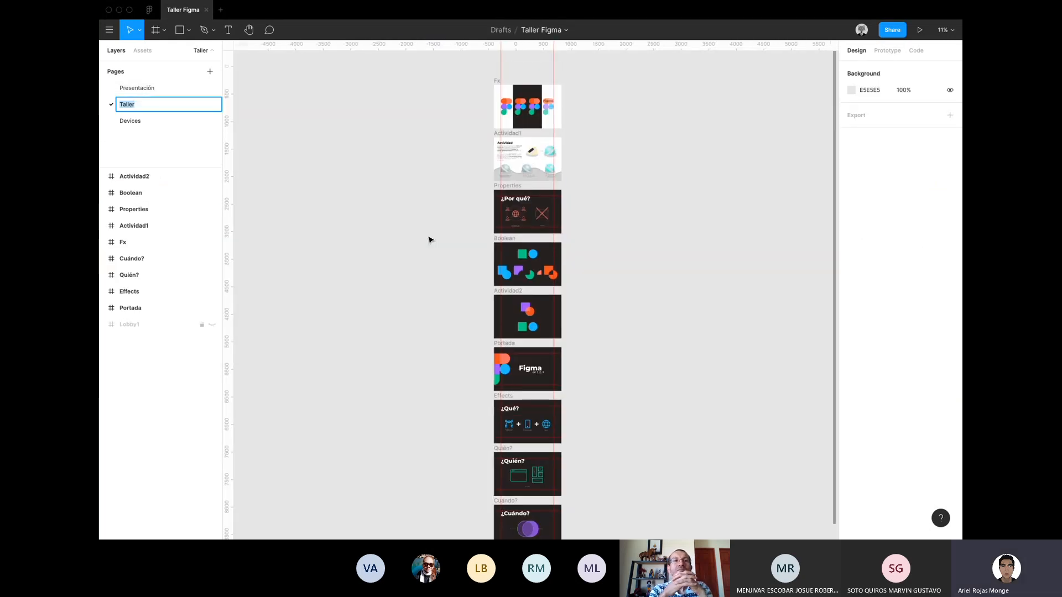
left_click(368, 133)
scroll(548, 190, "up", 5)
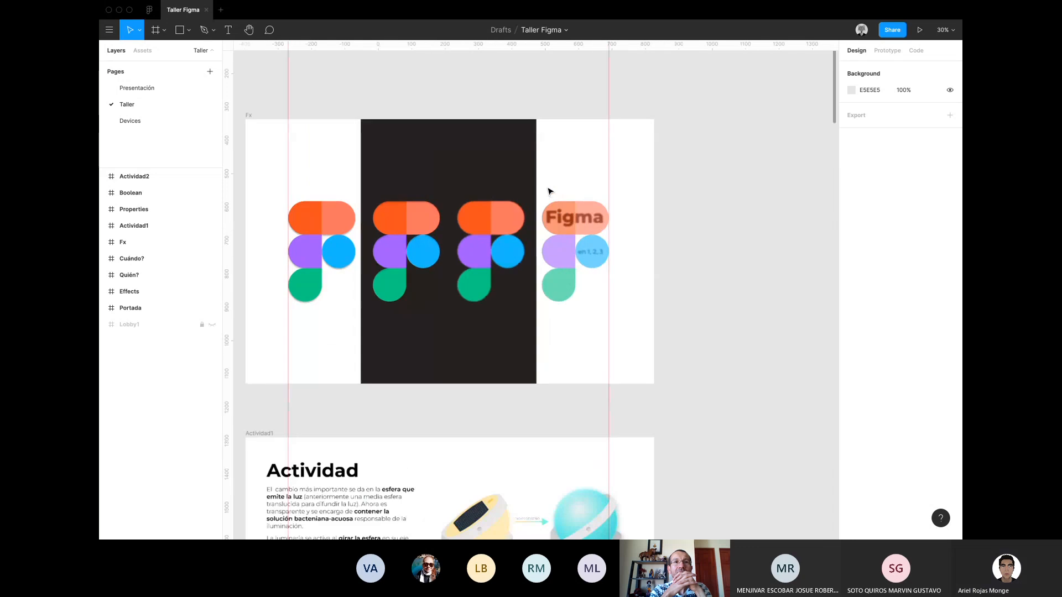
scroll(548, 190, "up", 2)
scroll(548, 190, "left", 3)
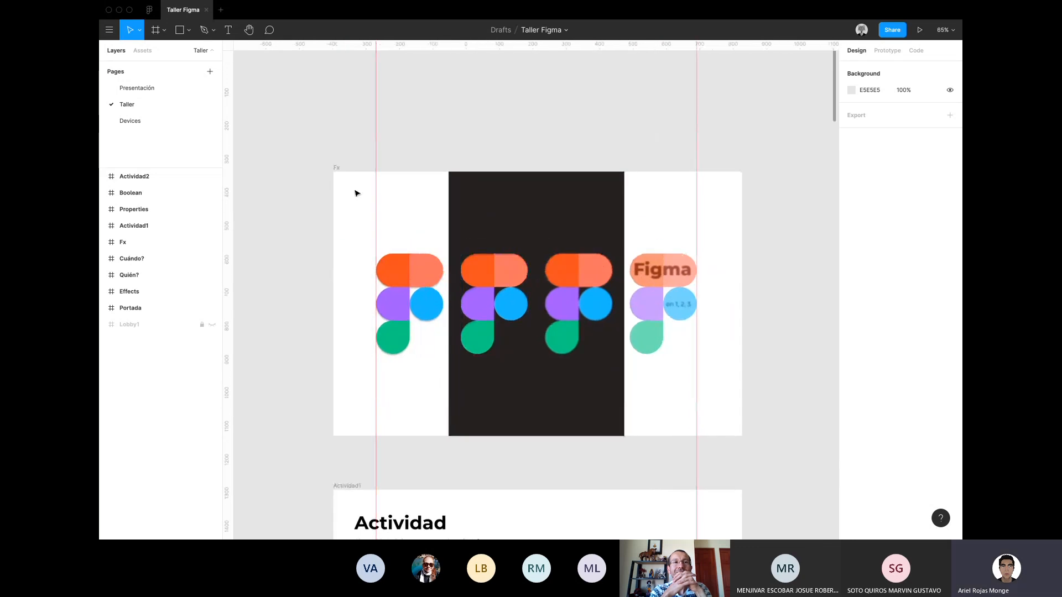
left_click(343, 168)
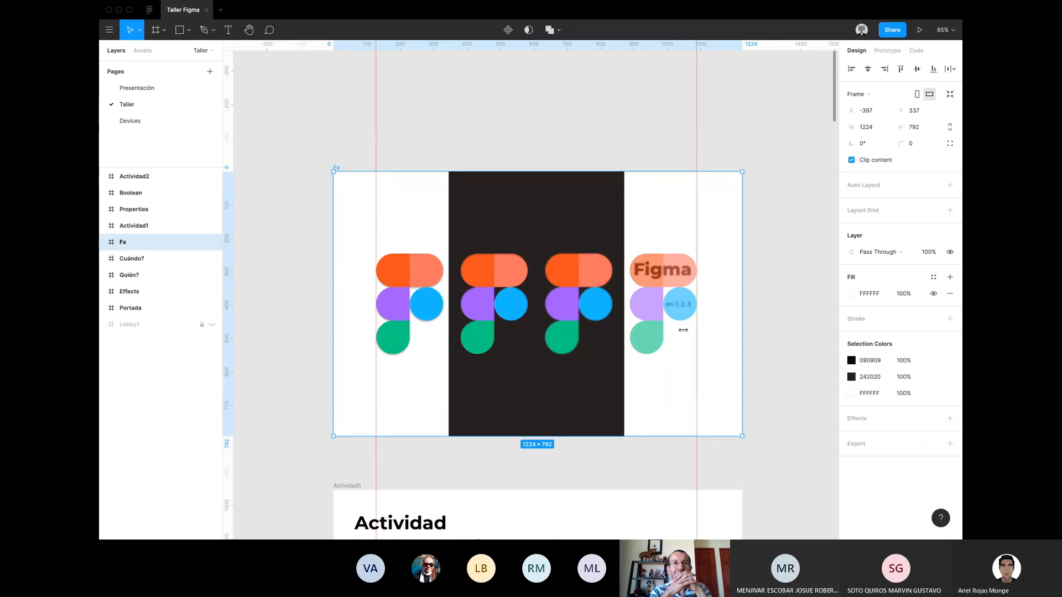
scroll(645, 332, "up", 5)
scroll(652, 330, "down", 3)
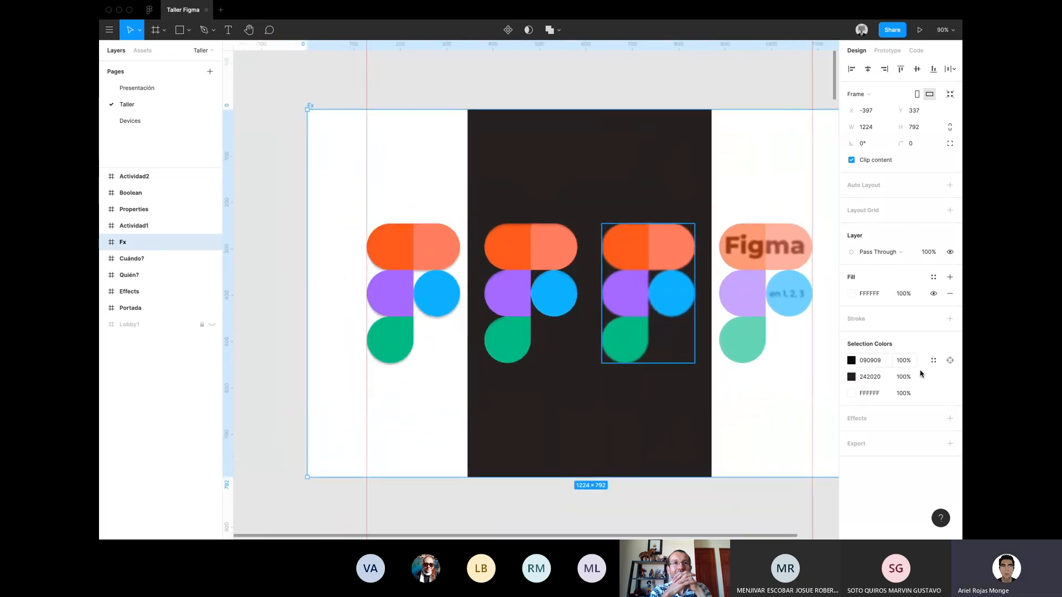
Examine the drop shadow effect on the first Figma logo in the Fx frame up close.
left_click(393, 159)
left_click(415, 230)
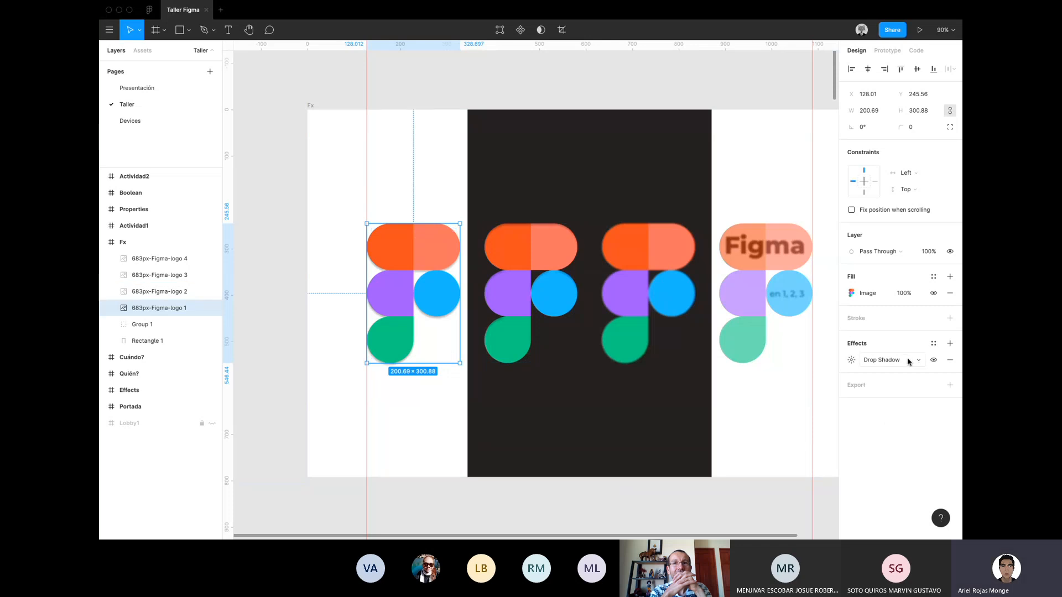
left_click(422, 427)
scroll(484, 305, "up", 5)
scroll(484, 306, "left", 5)
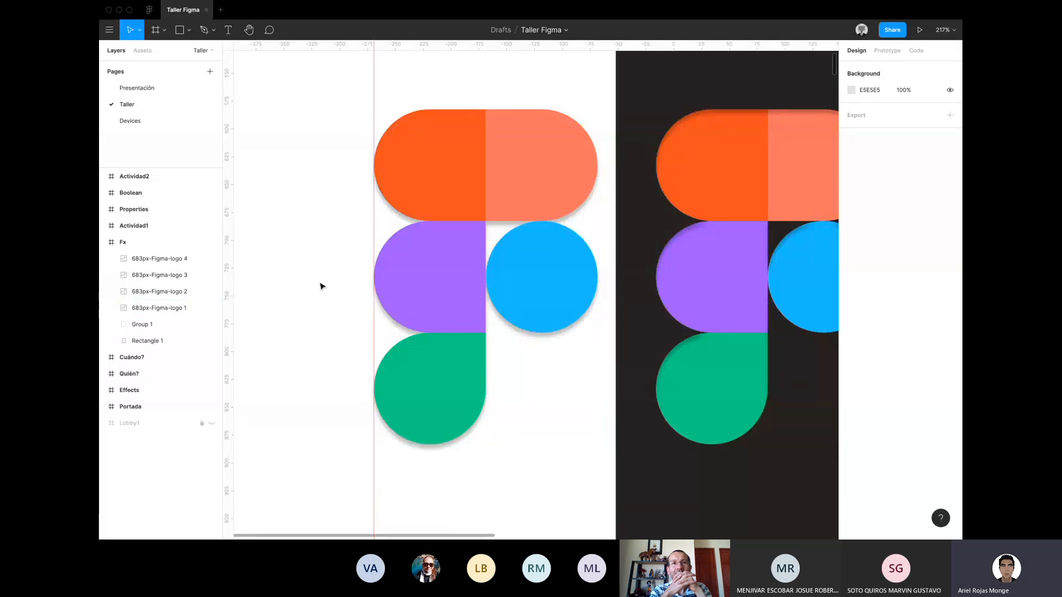
Set both the X and Y offsets of the first logo's drop shadow to 8.
left_click(391, 285)
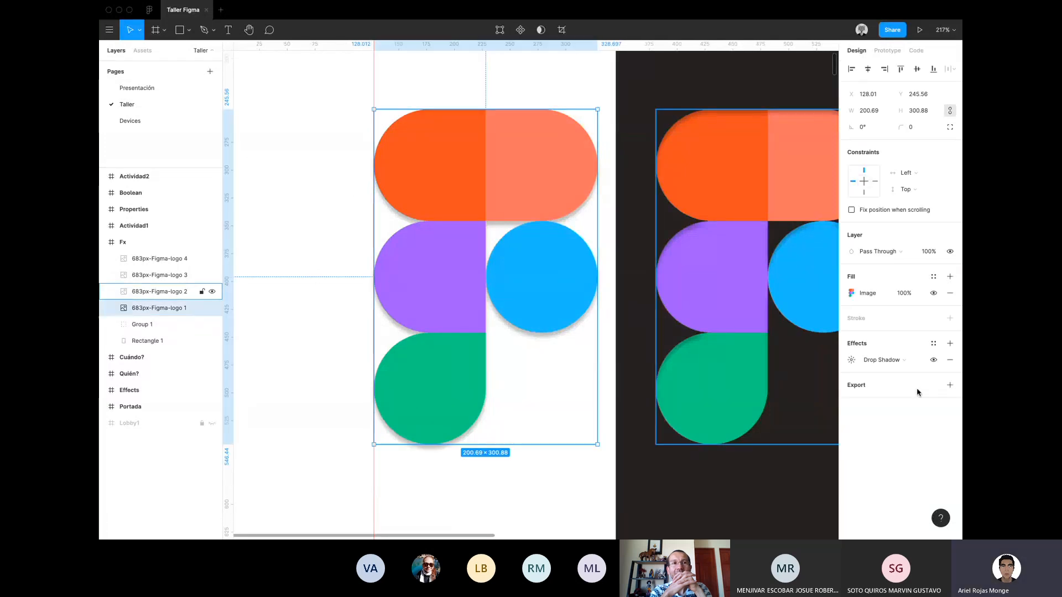
left_click(852, 361)
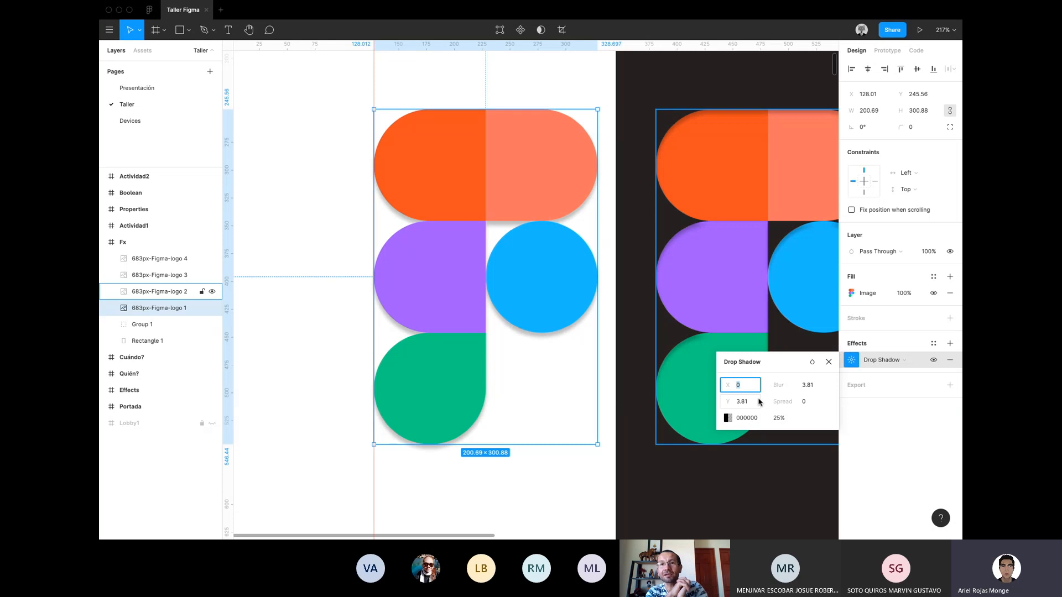
key("Up")
key("Up")
key("Up")
key("Up")
key("Up")
key("Up")
key("Up")
key("Up")
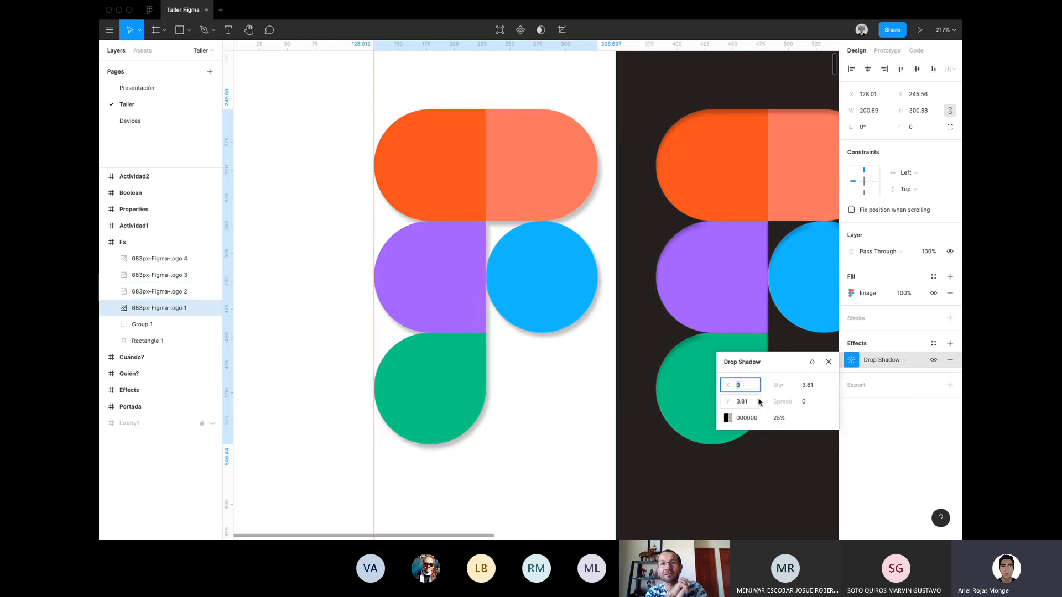
key("Up")
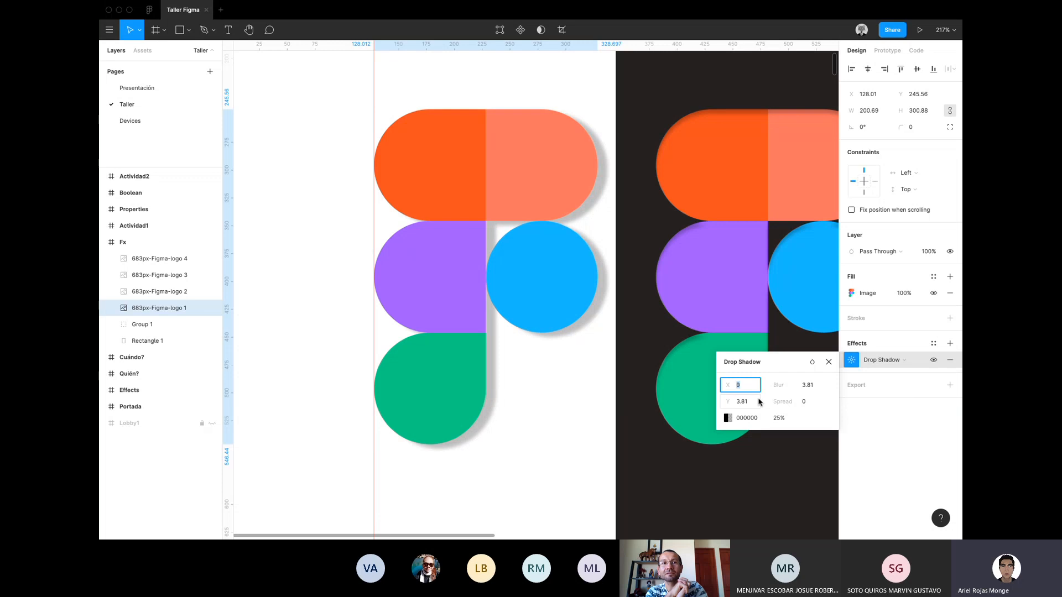
key("Down")
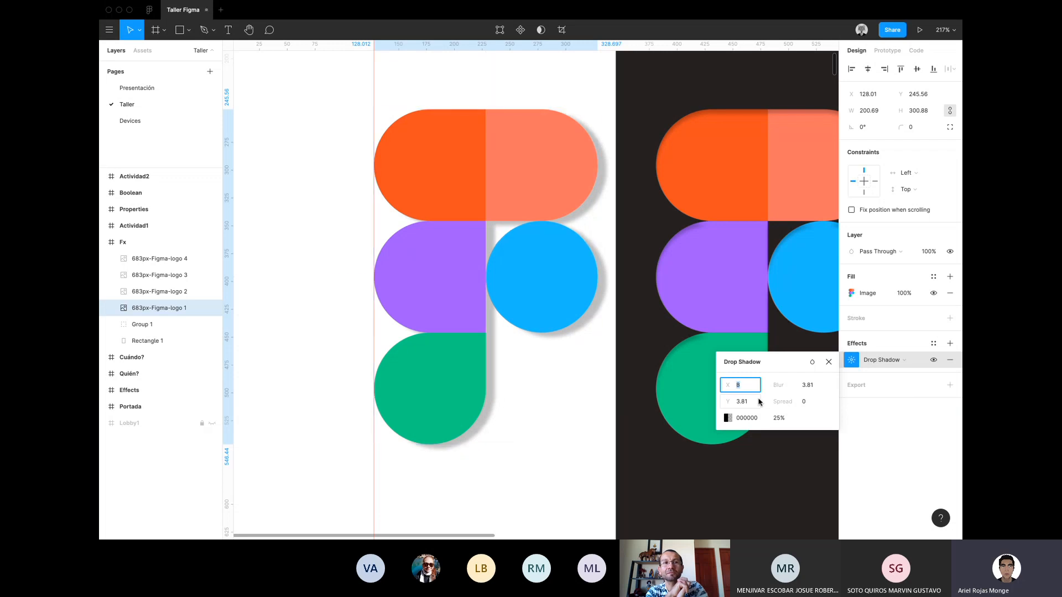
left_click(746, 405)
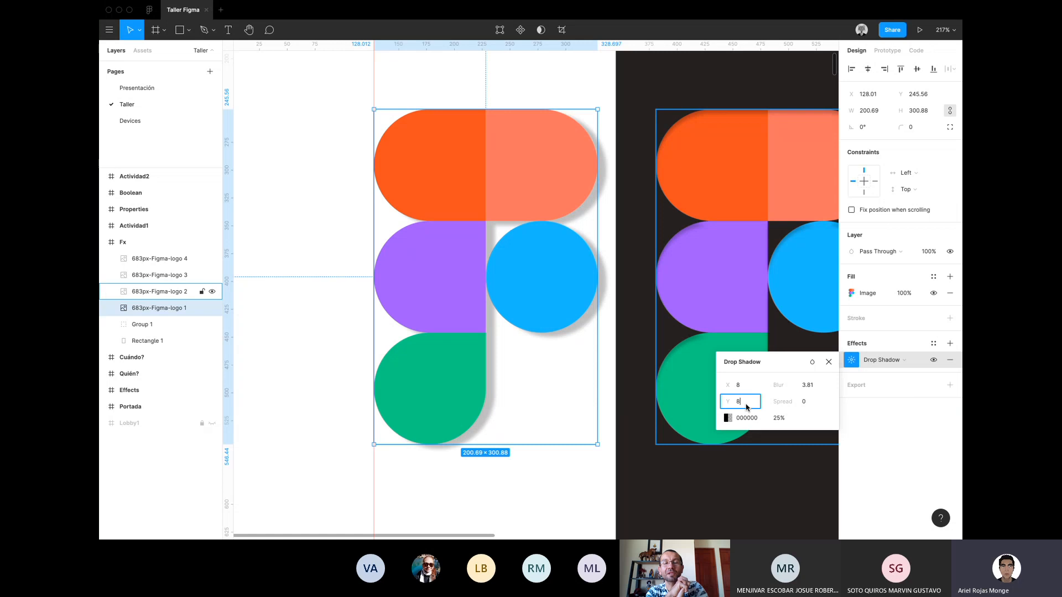
left_click(754, 391)
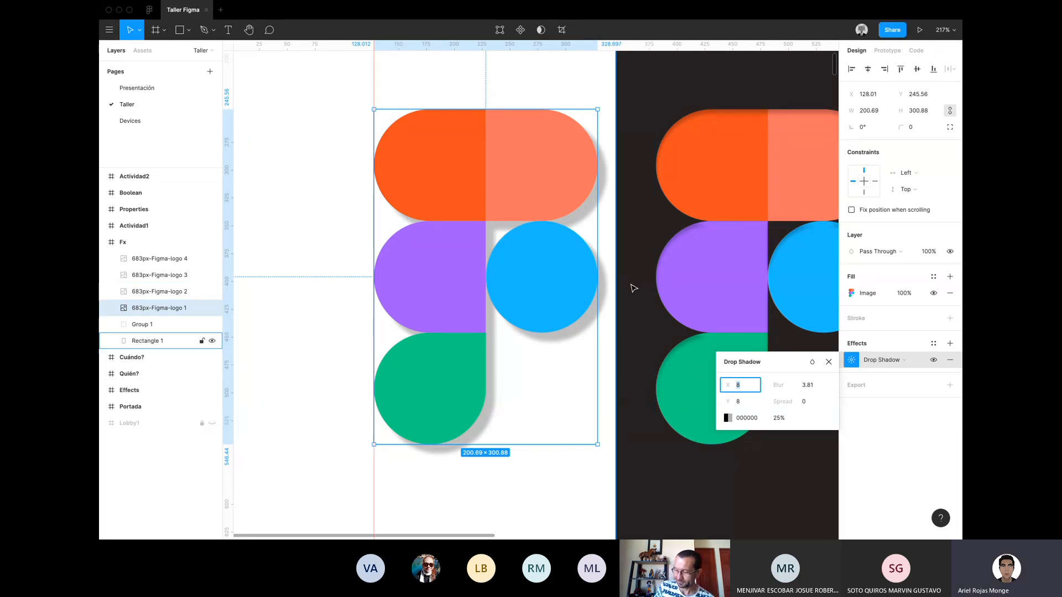
Increase the blur of the first logo's drop shadow to 14.81.
left_click(814, 392)
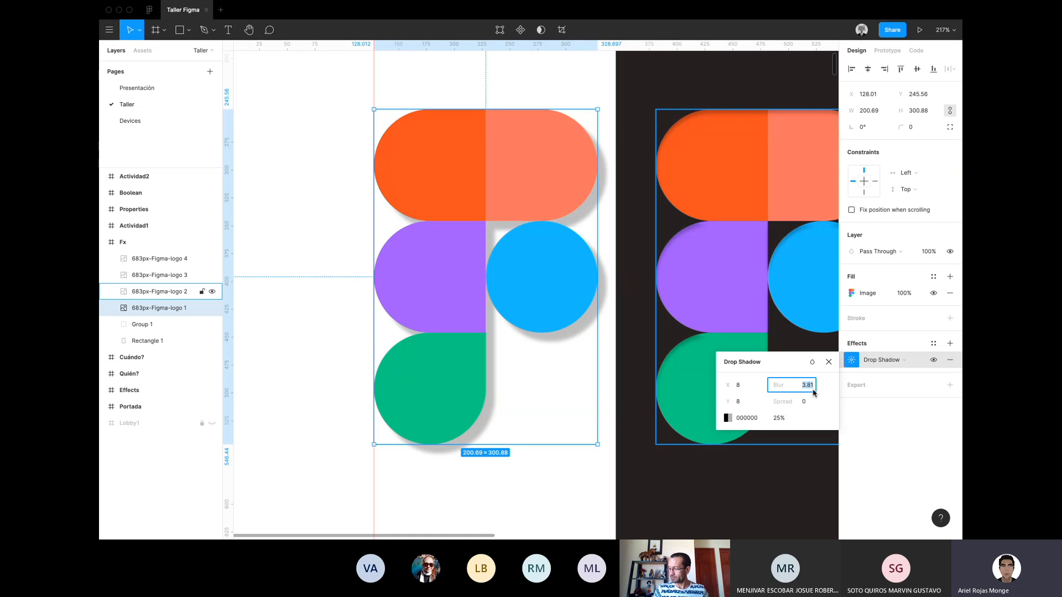
key("Up")
key("Up")
key("Up")
key("Up")
key("Up")
key("Up")
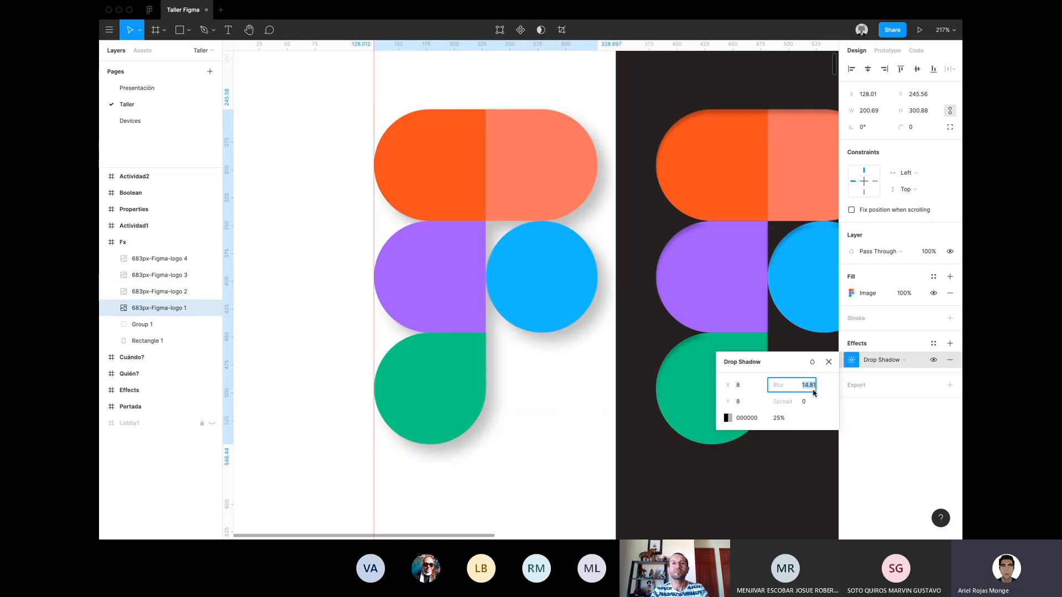
Set the blur of the first logo's drop shadow to 25.81 and its opacity to 42%.
key("Tab")
key("Tab")
key("Tab")
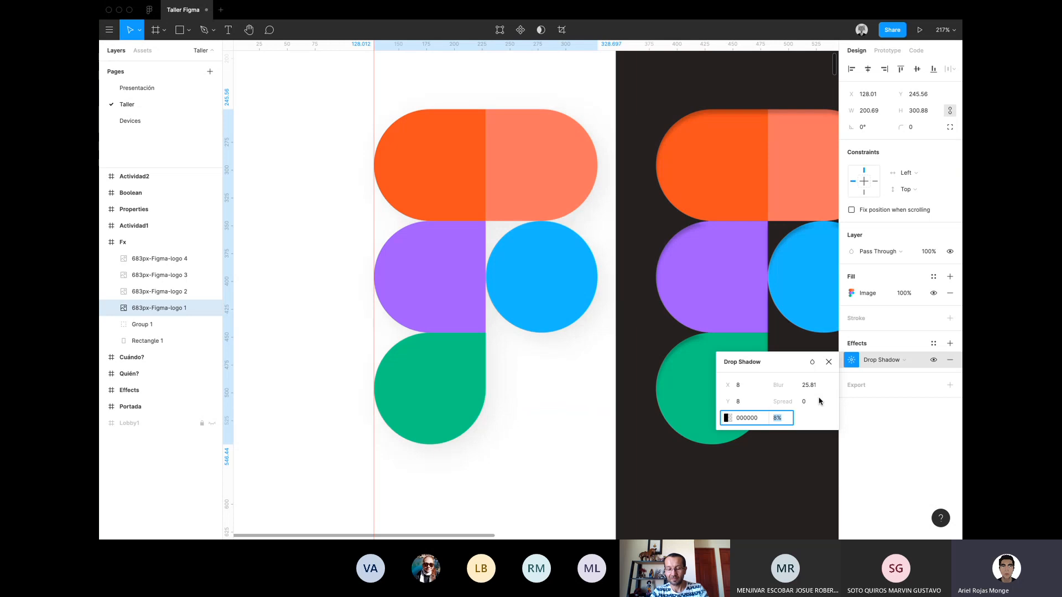
key("Down")
key("Down")
key("Down")
key("Down")
key("Down")
key("Down")
key("Down")
key("Down")
key("Down")
key("Down")
key("Down")
key("Up")
key("Up")
key("Up")
key("Up")
key("Up")
key("Up")
key("Up")
key("Up")
key("Up")
key("Up")
key("Up")
key("Up")
key("Up")
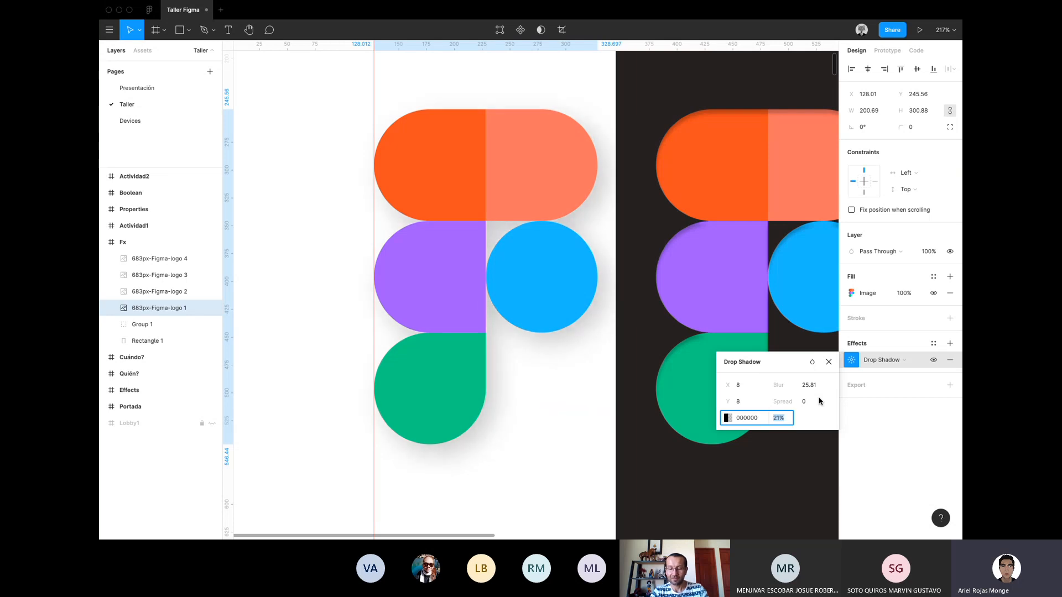
key("Up")
key("Up")
key("Up")
key("Up")
key("Up")
key("Up")
key("Up")
key("Up")
key("Up")
key("Up")
key("Up")
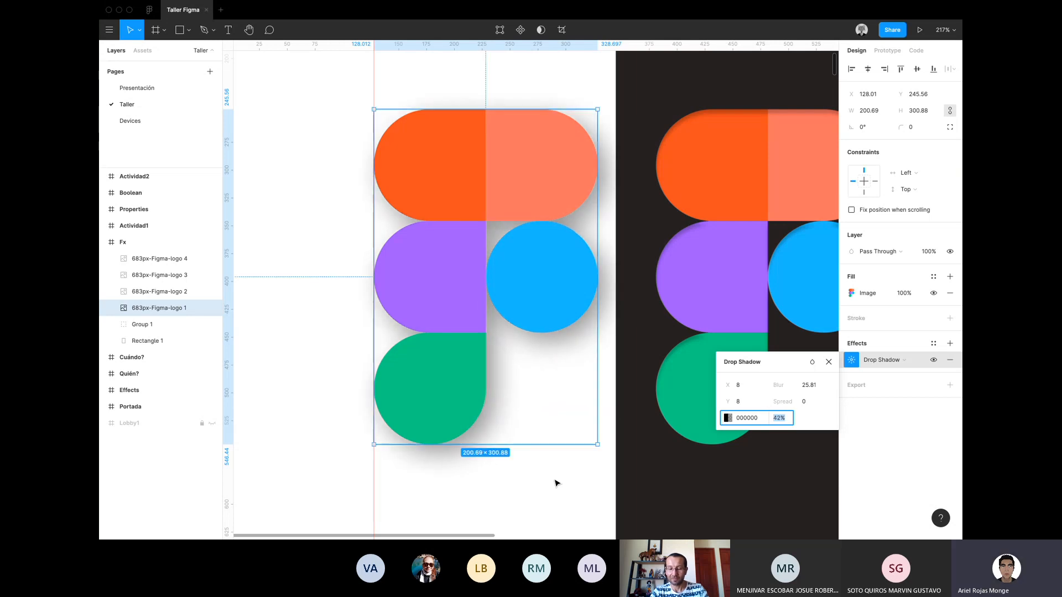
Change the color of the first logo's drop shadow to red E90000 and deselect the logo.
left_click(728, 418)
left_click_drag(660, 353, 719, 282)
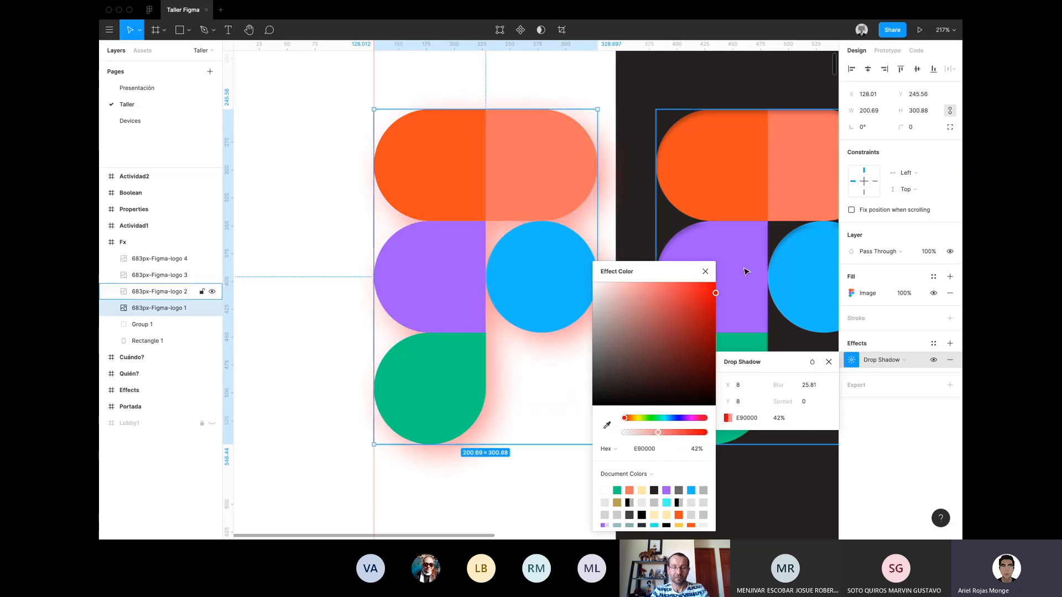
left_click(704, 271)
left_click(486, 514)
Select the second Figma logo in the Fx frame and open its inner shadow settings.
scroll(486, 514, "down", 5)
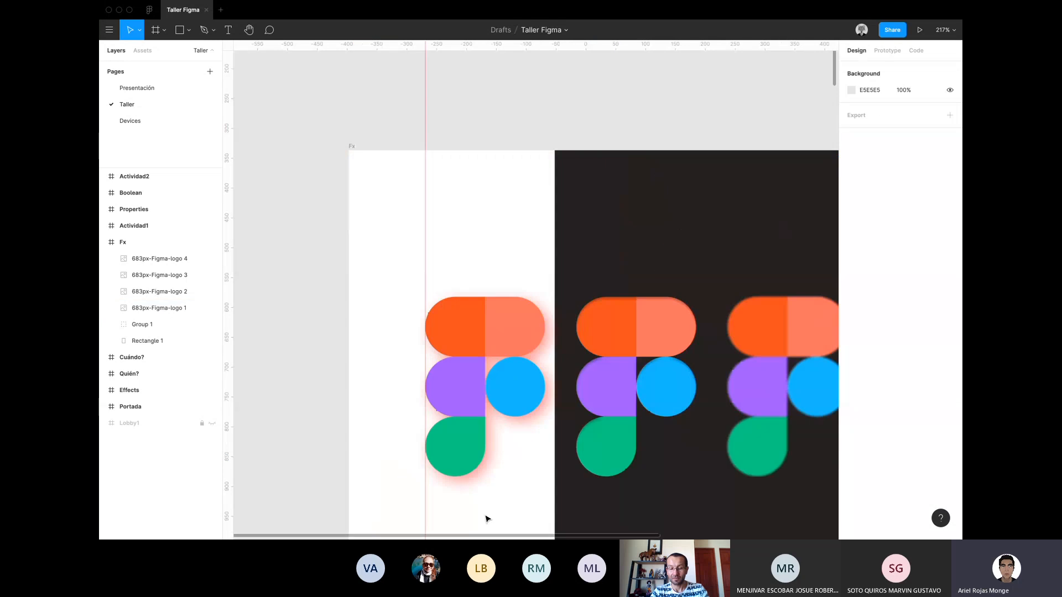
scroll(486, 519, "down", 3)
left_click(451, 332)
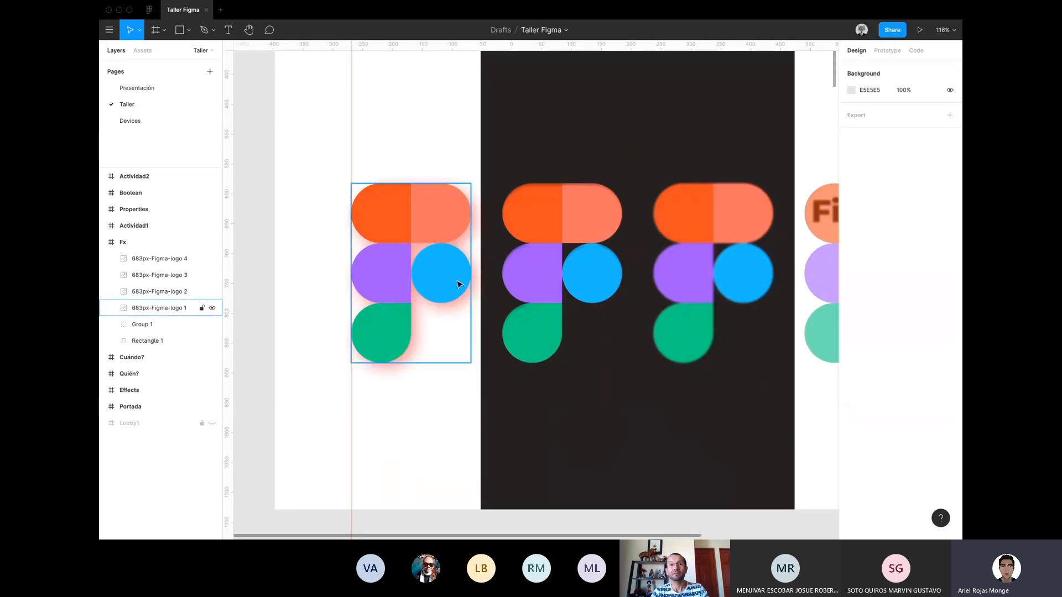
scroll(459, 308, "right", 3)
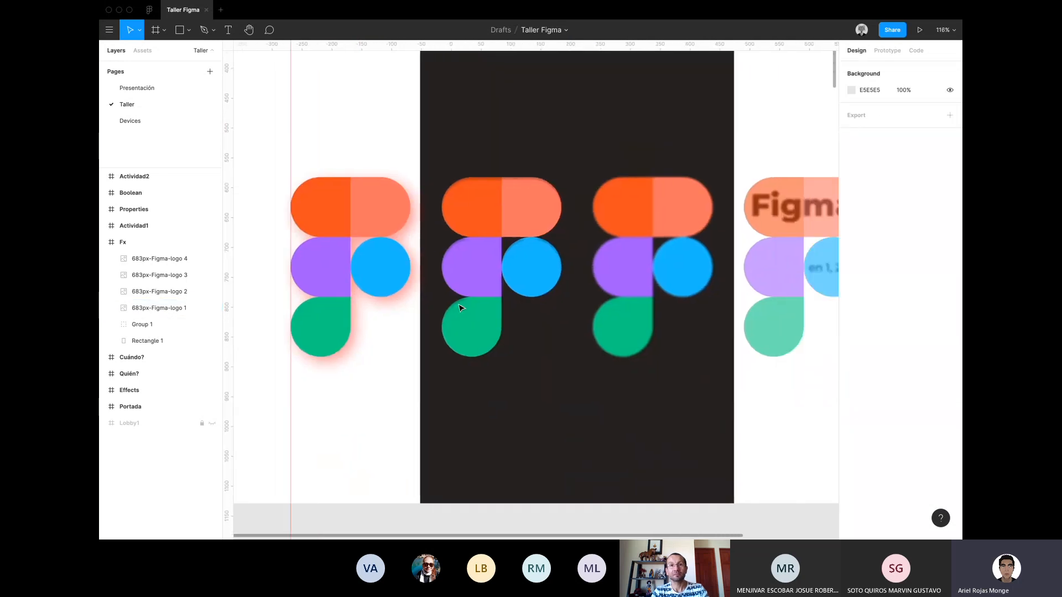
left_click(500, 304)
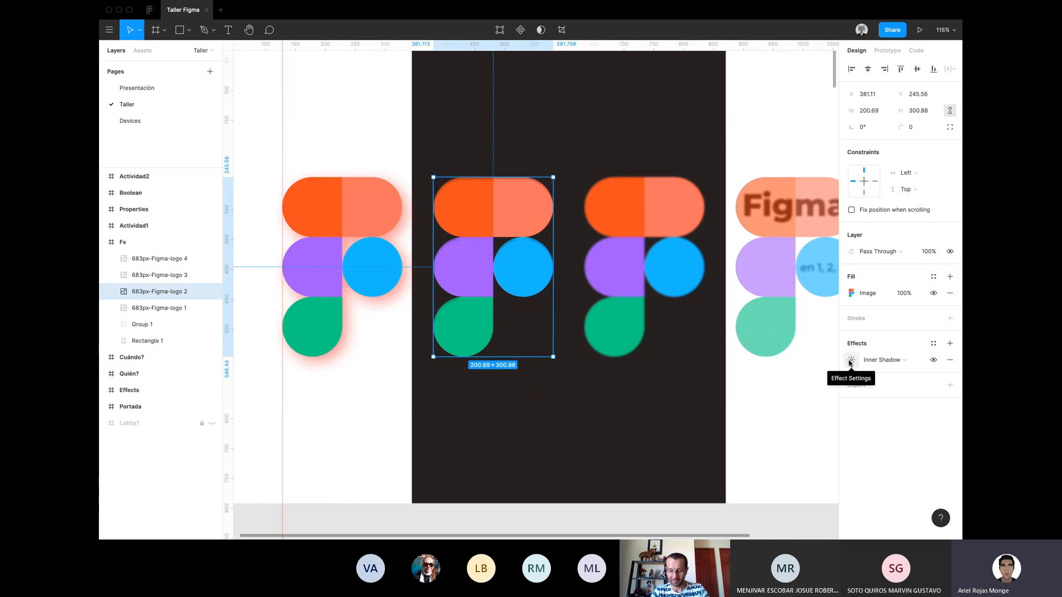
scroll(518, 190, "up", 5)
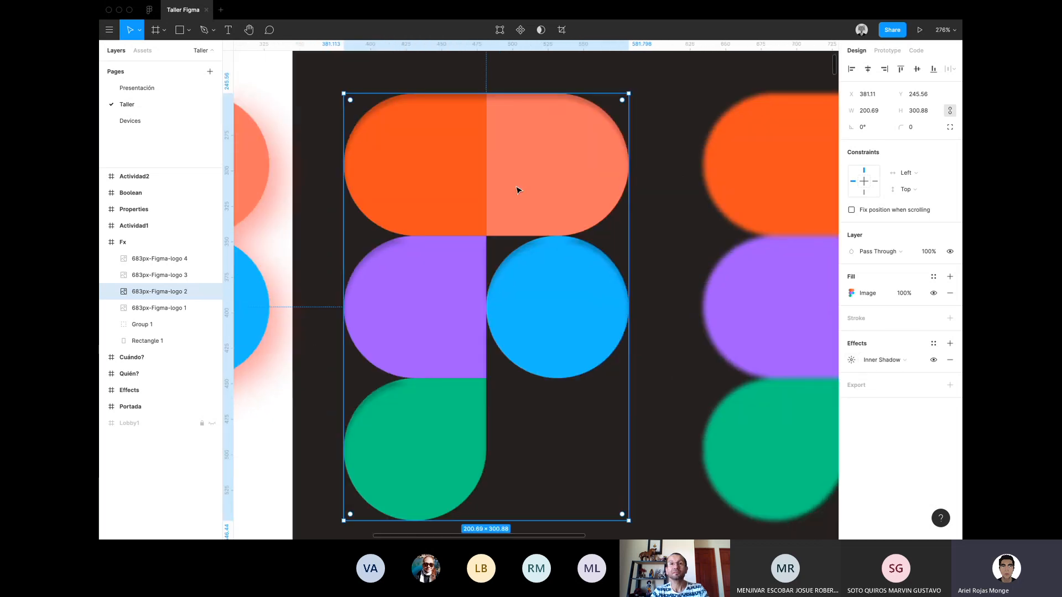
left_click(853, 361)
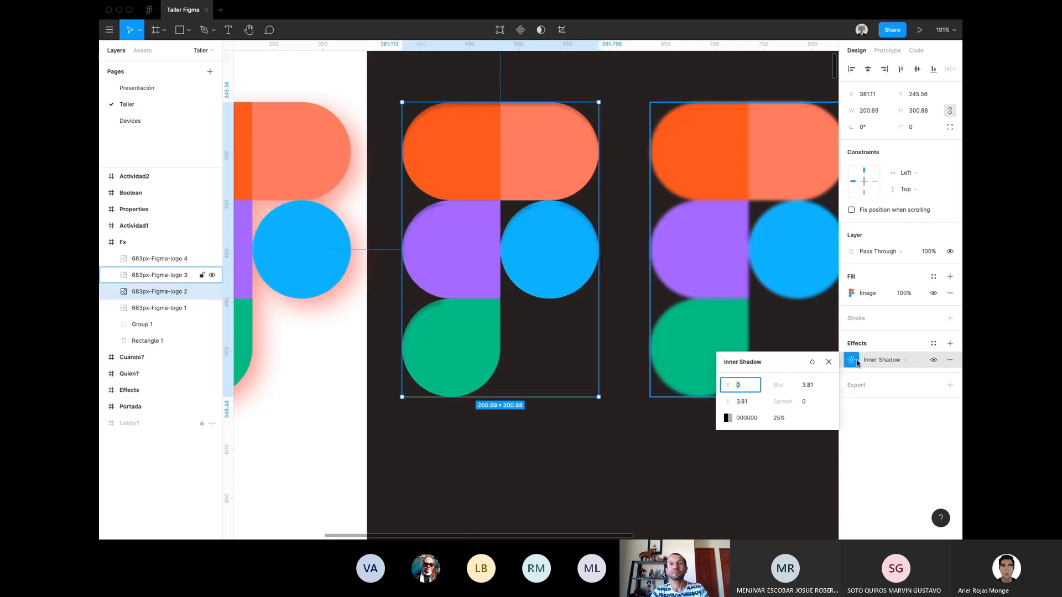
Set the X offset of the second logo's inner shadow to -16.
key("Up")
key("Up")
key("Up")
key("Up")
key("Up")
key("Up")
key("Up")
key("Up")
key("Up")
key("Up")
key("Up")
key("Up")
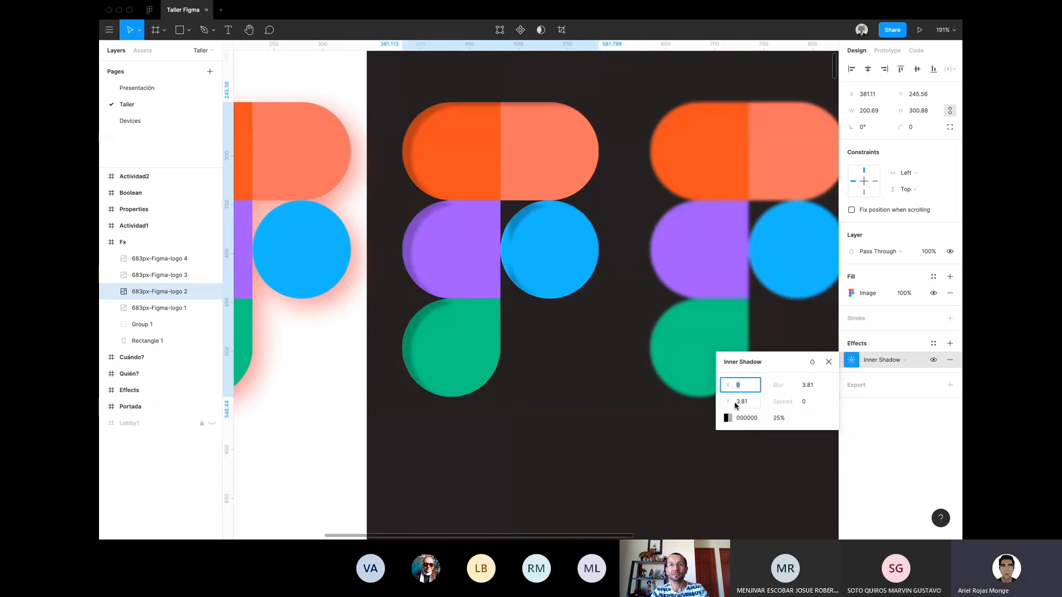
key("Up")
key("Up")
key("Up")
key("Up")
key("Up")
key("Up")
key("Up")
key("Up")
key("Up")
key("Up")
key("Up")
key("Up")
key("Up")
key("Up")
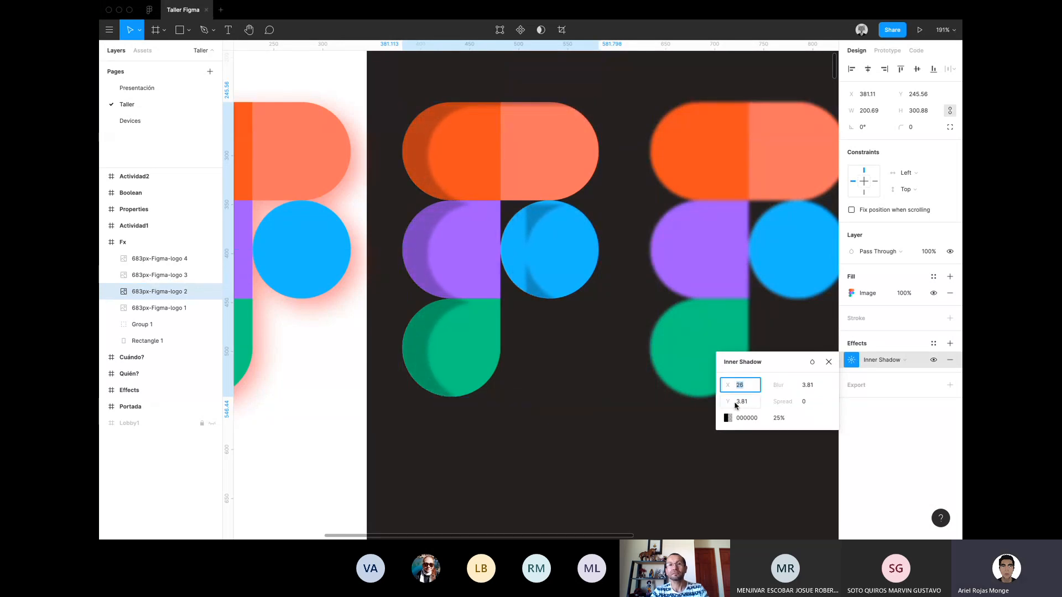
key("Down")
key("Down")
key("Down")
key("Down")
key("Down")
key("Down")
key("Down")
key("Down")
key("Down")
key("Down")
key("Down")
key("Down")
key("Down")
key("Down")
key("Down")
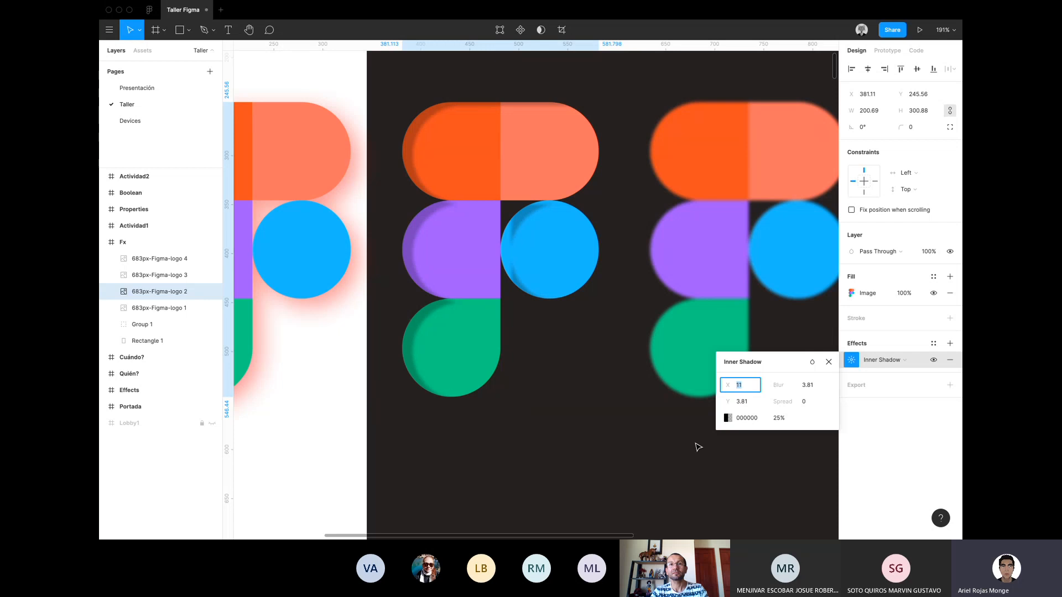
key("Down")
key("Down")
key("Down")
key("Down")
key("Down")
key("Down")
key("Down")
key("Down")
key("Down")
key("Down")
key("Down")
key("Down")
key("Down")
key("Down")
key("Down")
key("Down")
key("Down")
key("Down")
key("Down")
key("Down")
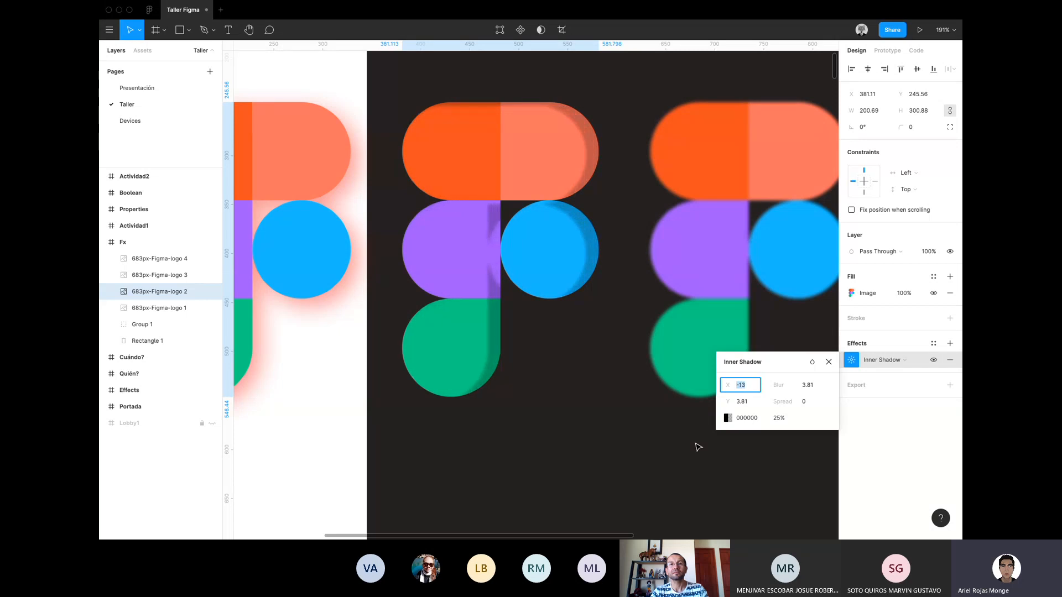
key("Down")
key("Down")
key("Down")
Set the Y offset of the second logo's inner shadow to 29.81.
key("Tab")
key("Up")
key("Up")
key("Up")
key("Up")
key("Up")
key("Up")
key("Up")
key("Up")
key("Up")
key("Up")
key("Up")
key("Up")
key("Up")
key("Up")
key("Up")
key("Up")
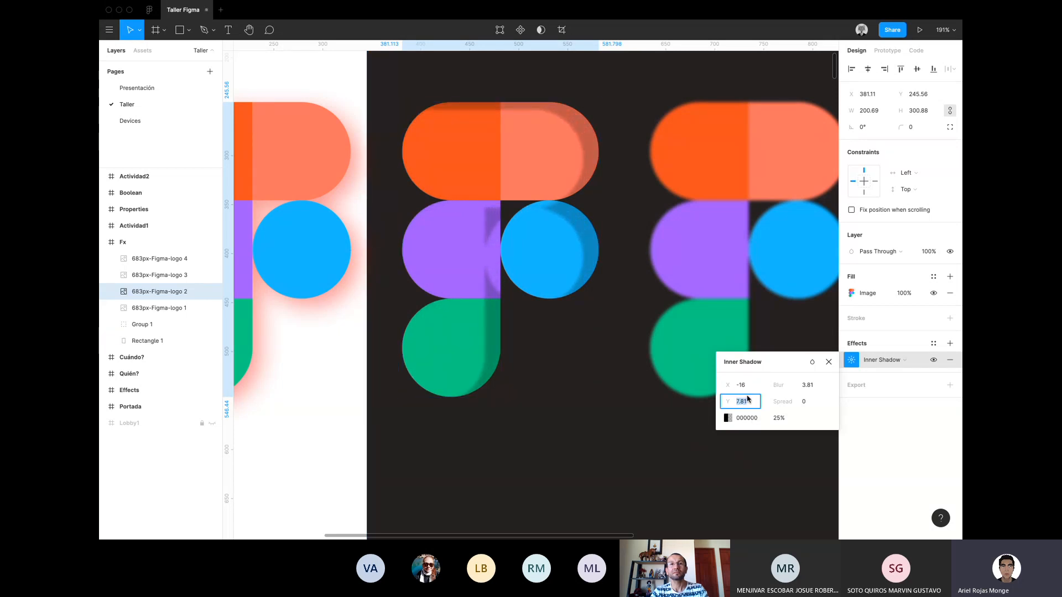
key("Up")
key("Up")
key("Up")
key("Up")
key("Up")
key("Up")
key("Up")
key("Up")
key("Up")
key("Up")
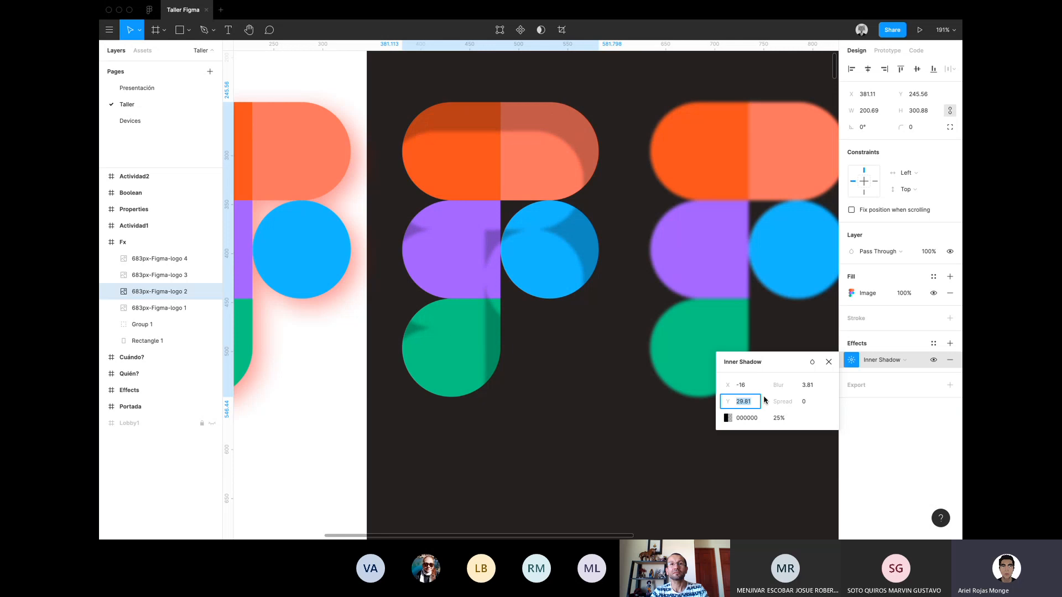
Increase the blur of the second logo's inner shadow to 16.81.
left_click(807, 386)
key("Up")
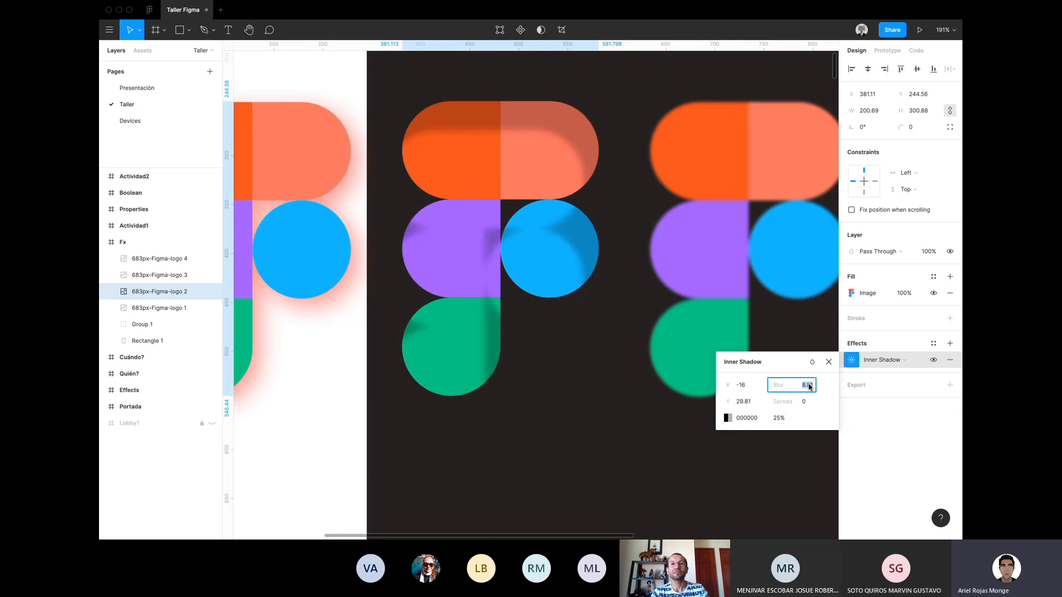
key("Up")
key("Up")
left_click(806, 404)
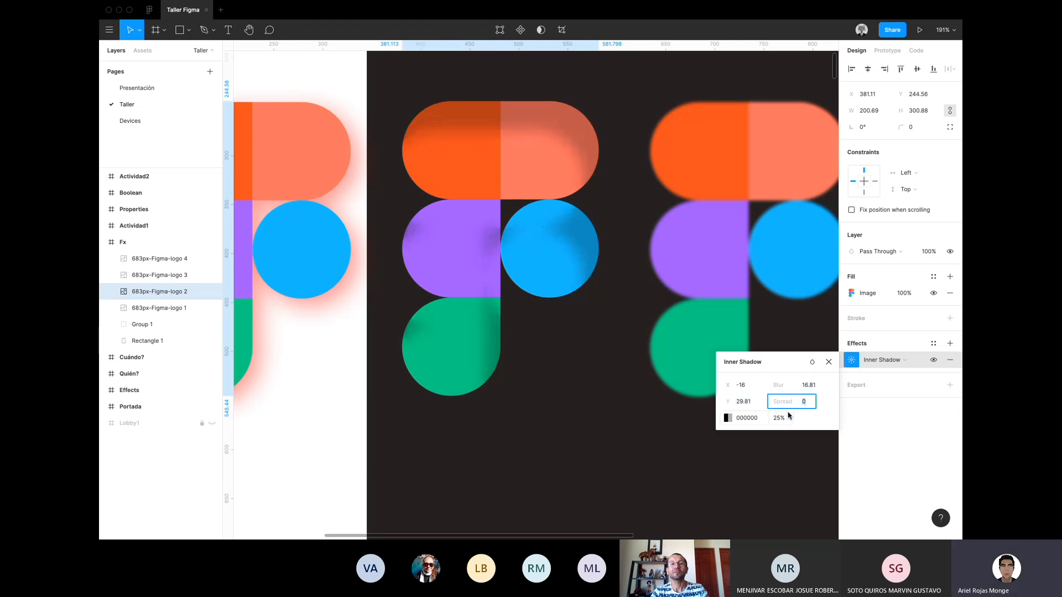
Increase the opacity of the second logo's inner shadow to 41%.
left_click(788, 416)
key("Up")
key("Up")
key("Up")
key("Up")
key("Up")
key("Up")
key("Up")
key("Up")
key("Up")
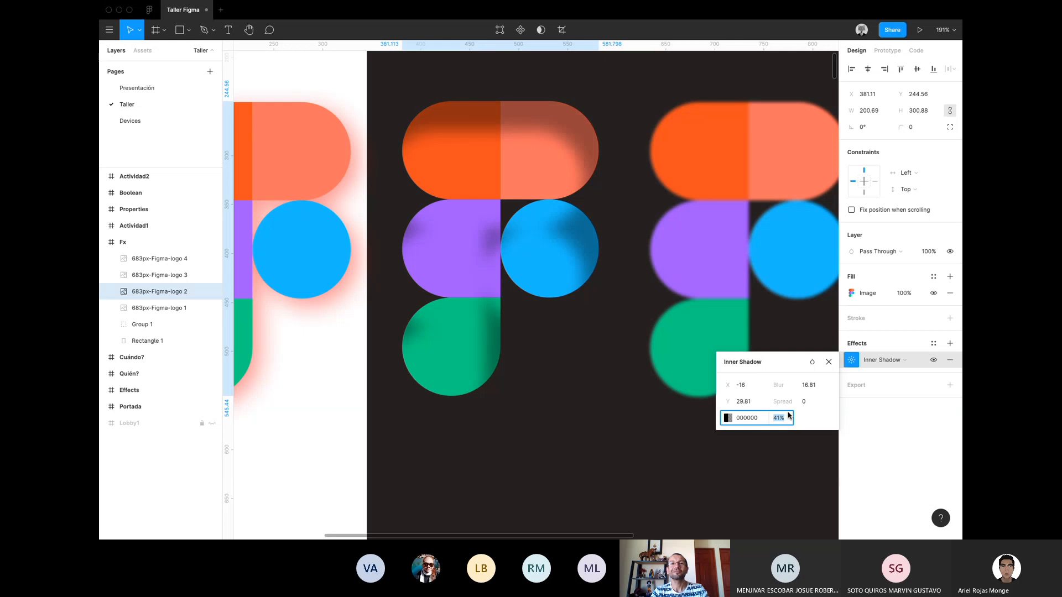
Increase the opacity of the second logo's inner shadow to 50% and deselect the logo.
key("Up")
key("Up")
key("Up")
key("Up")
key("Up")
key("Up")
key("Up")
key("Up")
key("Up")
scroll(624, 380, "down", 5)
scroll(624, 381, "right", 3)
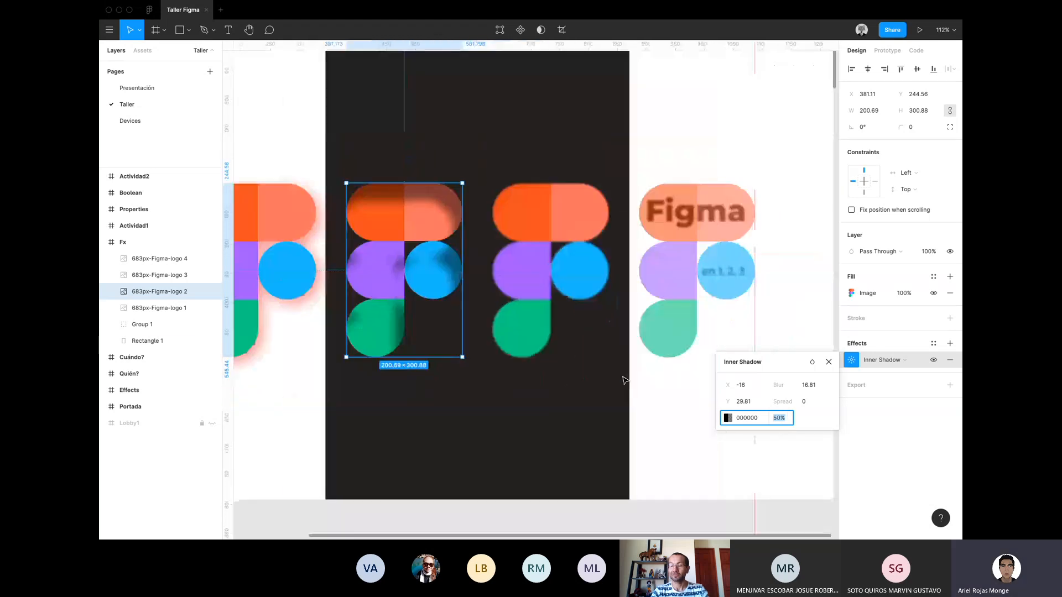
scroll(624, 380, "right", 3)
key("Escape")
Select the third logo on the dark background and compare it with and without its layer blur.
scroll(495, 262, "up", 5)
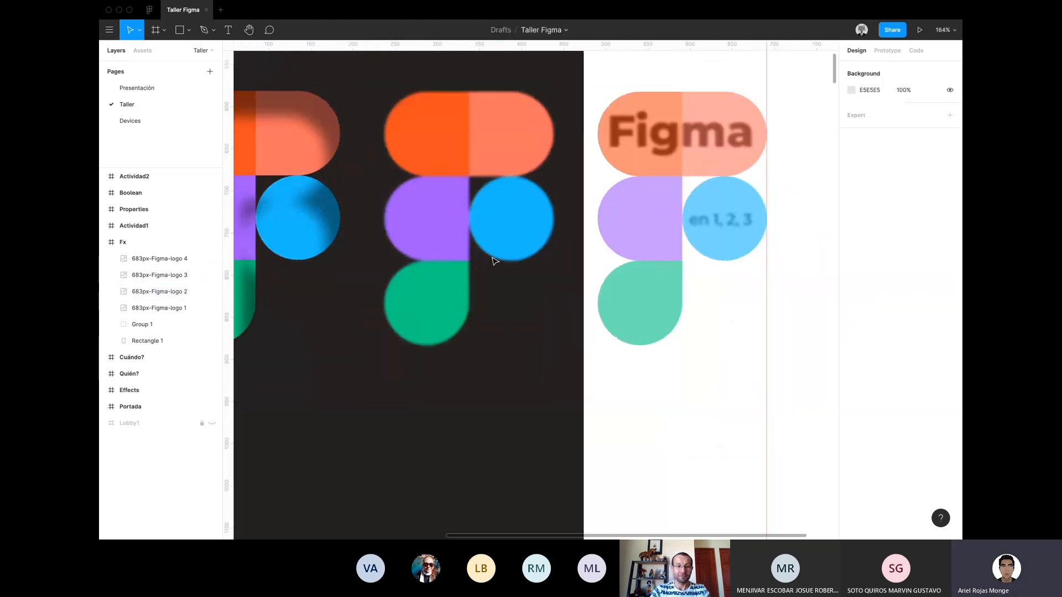
left_click(495, 261)
scroll(503, 221, "left", 2)
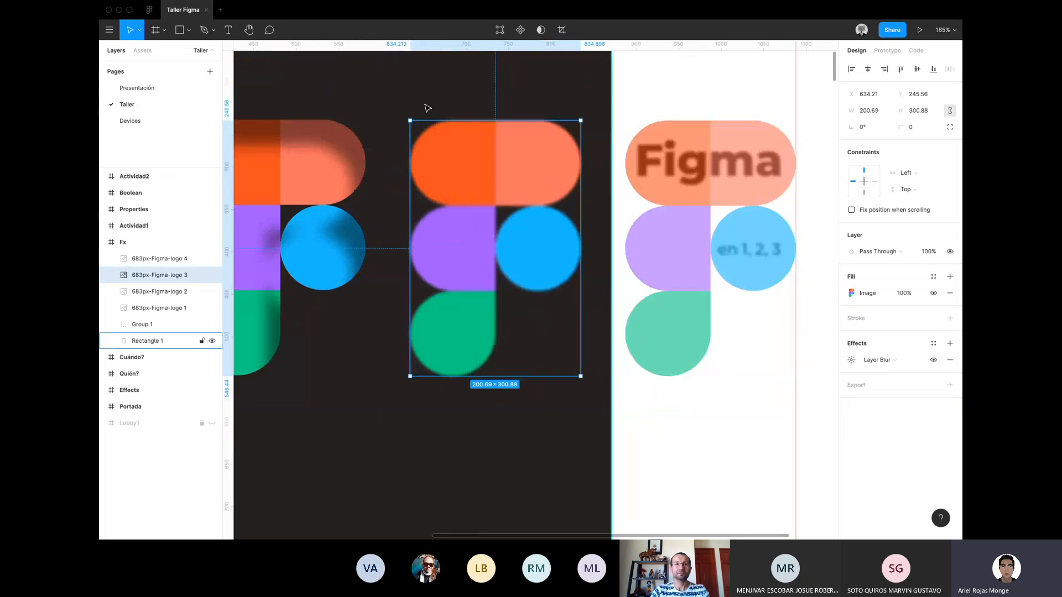
scroll(427, 108, "up", 2)
scroll(427, 108, "down", 2)
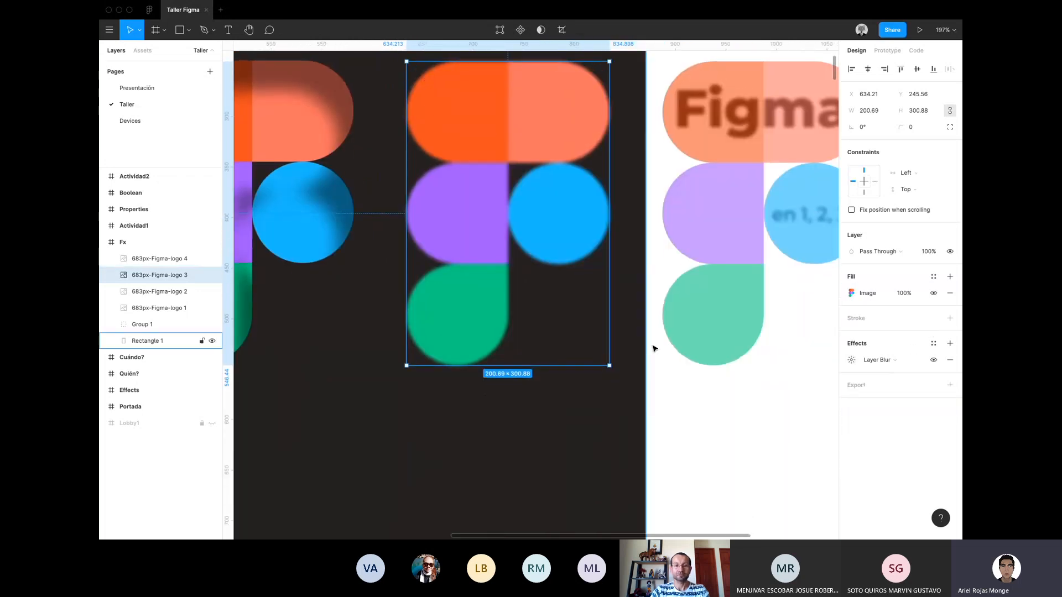
left_click(686, 398)
scroll(603, 196, "left", 2)
left_click(603, 197)
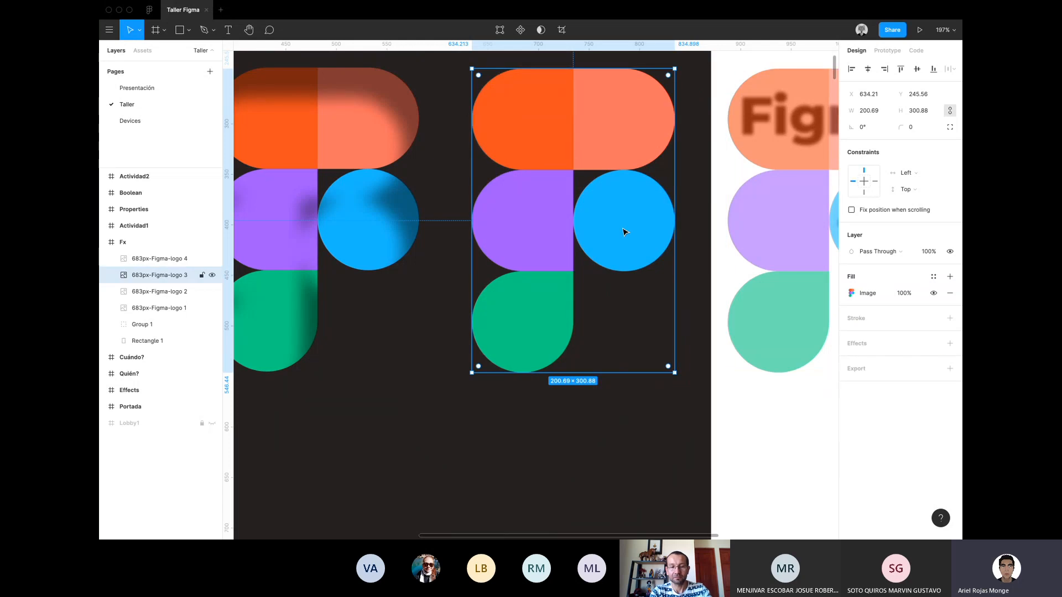
left_click(937, 336)
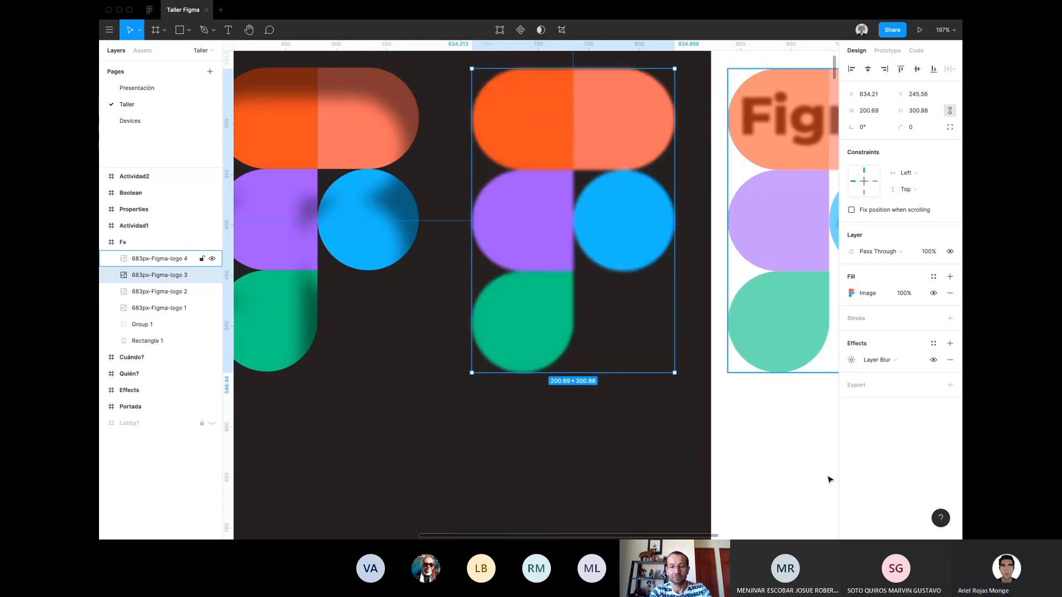
Open the third logo's layer blur settings and increase the blur in single increments past 13.81.
left_click(852, 363)
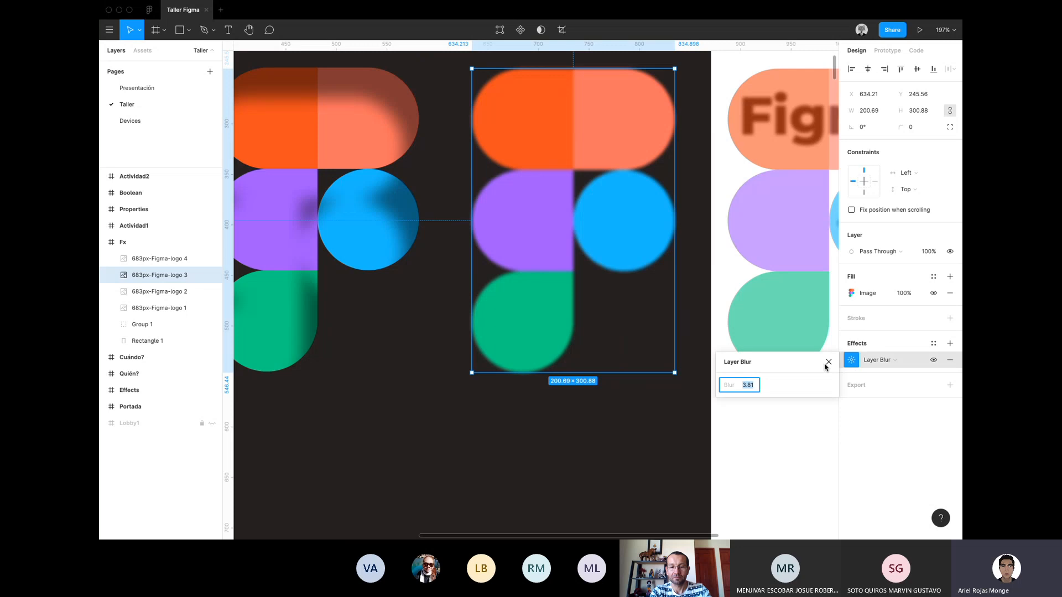
key("Up")
key("Up")
key("Up")
key("Up")
key("Up")
key("Up")
key("Up")
key("Up")
key("Up")
key("Up")
key("Up")
key("Up")
key("Up")
key("Up")
key("Up")
key("Up")
key("Up")
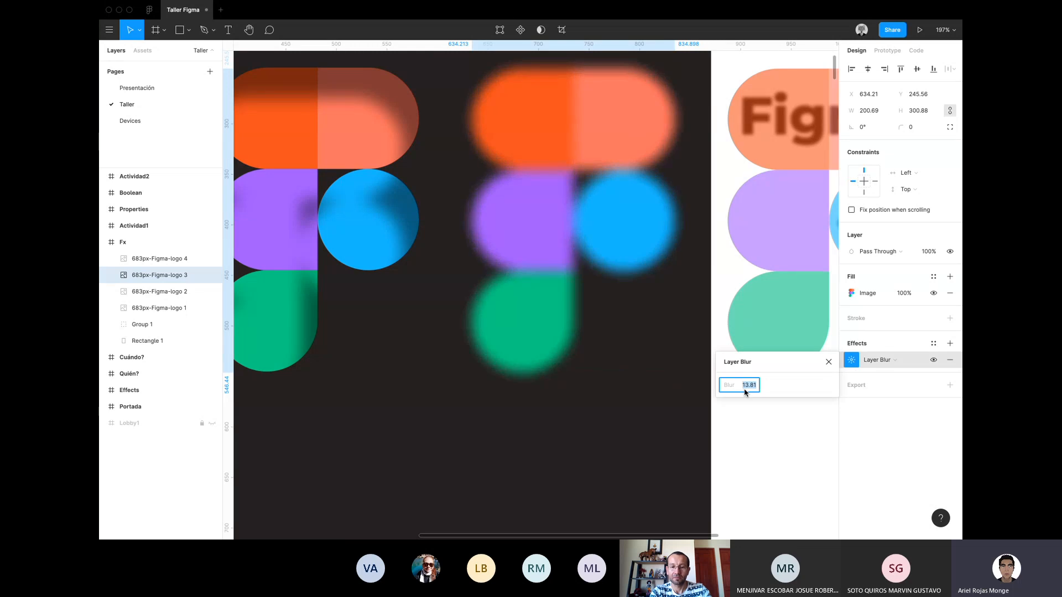
Reset the third logo's layer blur to 0, raise it past 5 until the edges are strongly softened, and deselect the logo.
type("0")
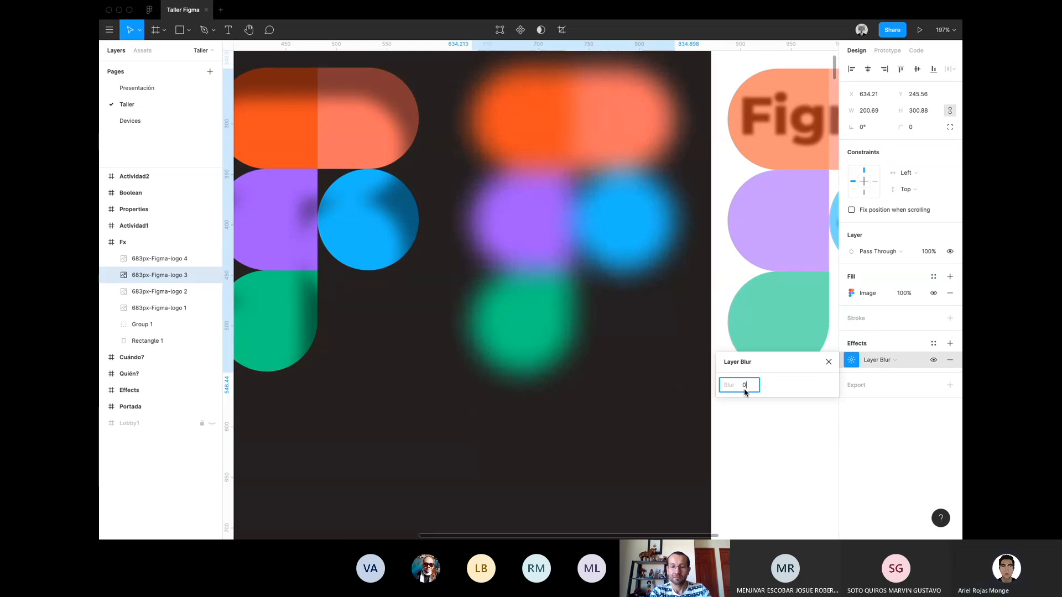
key("Return")
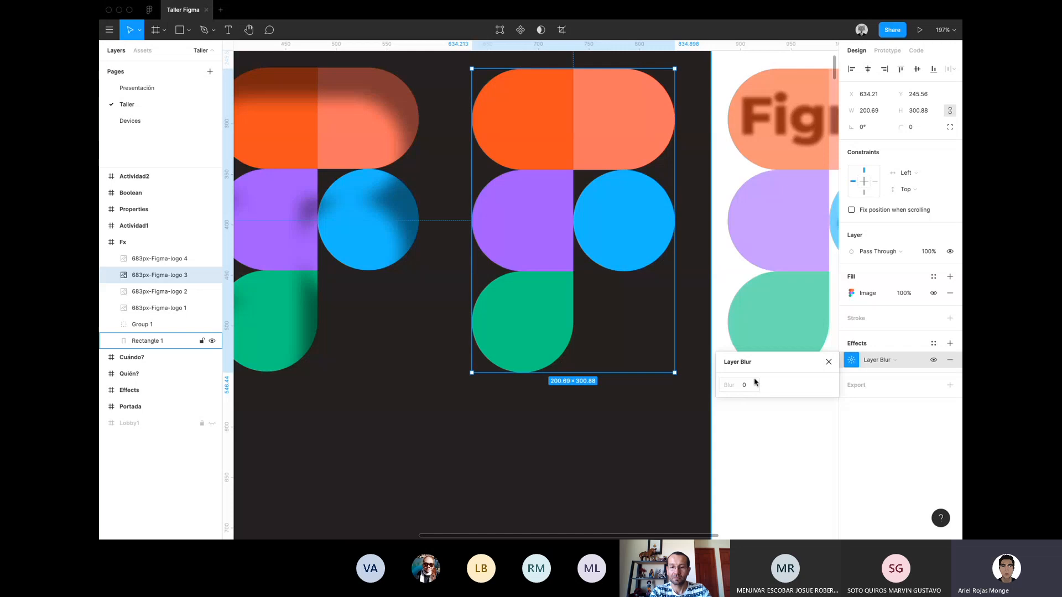
left_click(746, 385)
key("Up")
key("Up")
key("Up")
key("Up")
key("Up")
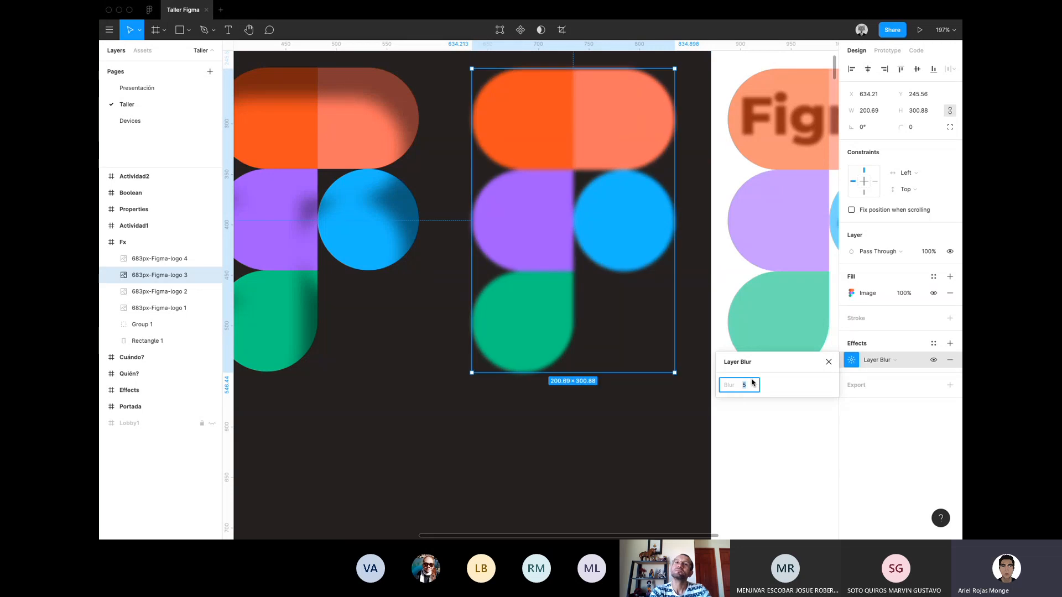
key("Up")
key("Up")
key("Up")
key("Up")
key("Up")
key("Return")
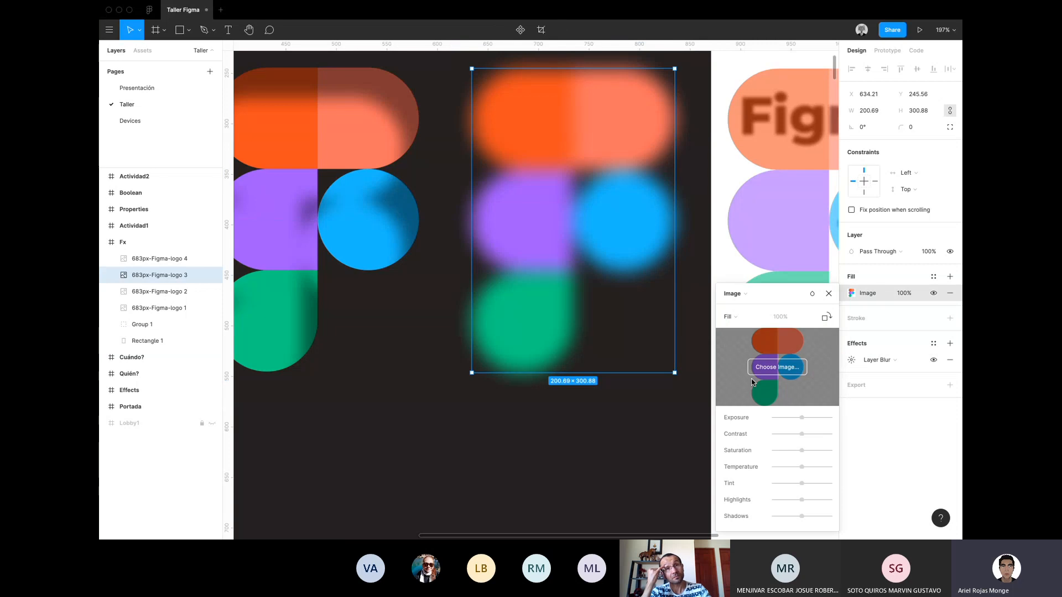
left_click(799, 379)
left_click(798, 380)
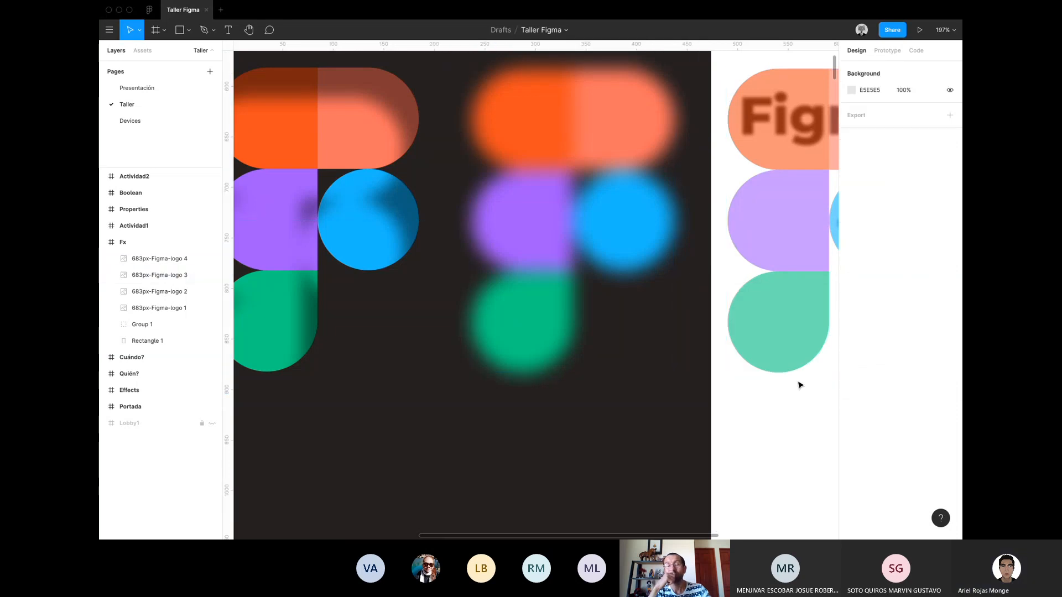
Set the opacity of the fourth logo's image fill to 100% and deselect the logo.
scroll(800, 386, "down", 2)
scroll(799, 385, "down", 3)
left_click(681, 277)
scroll(682, 277, "up", 3)
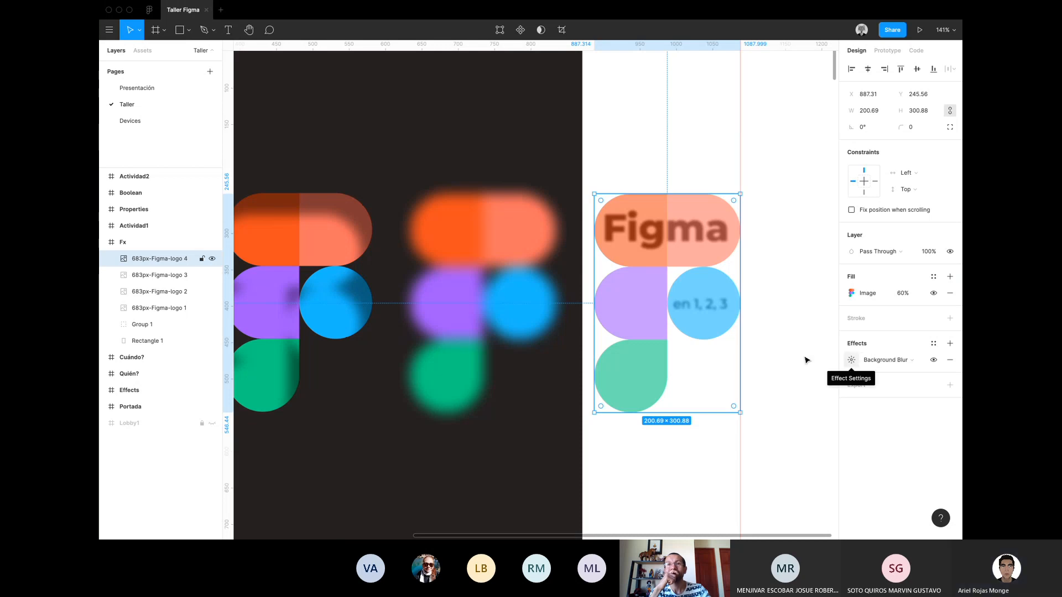
scroll(689, 286, "up", 3)
scroll(768, 306, "right", 1)
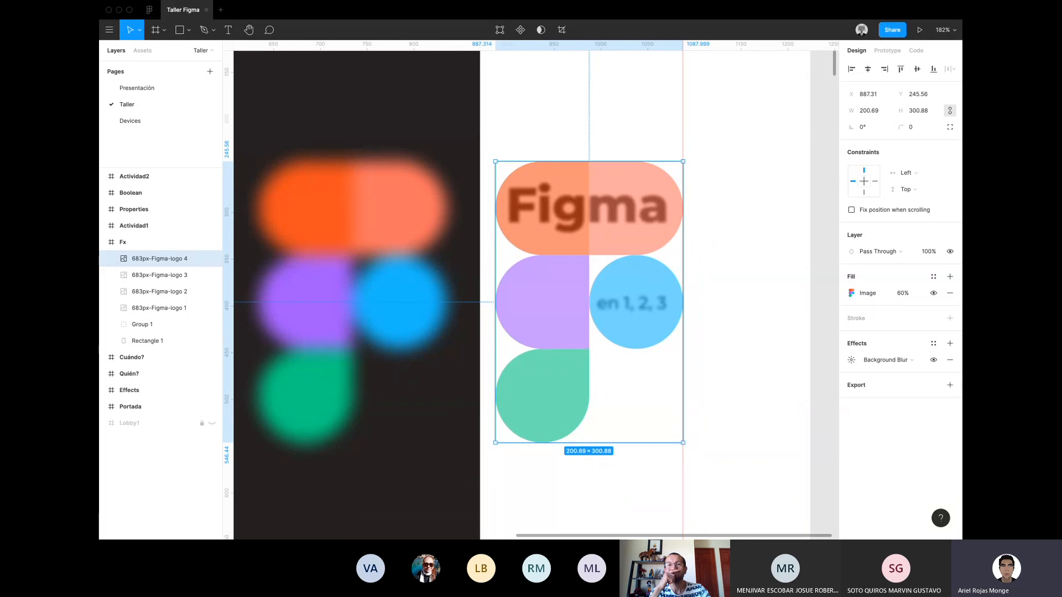
left_click(902, 293)
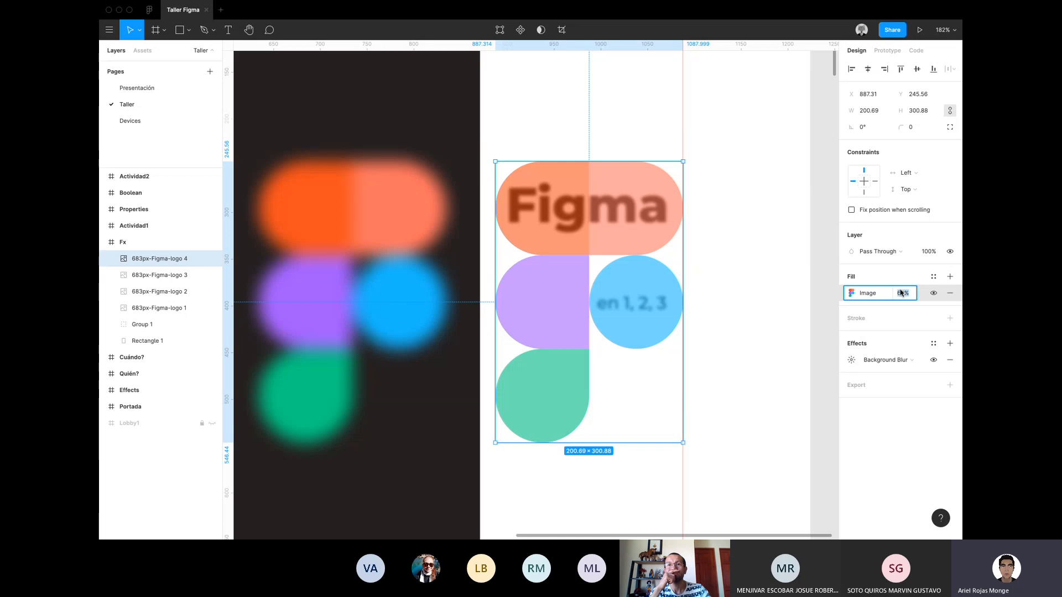
type("100")
key("Return")
left_click(793, 169)
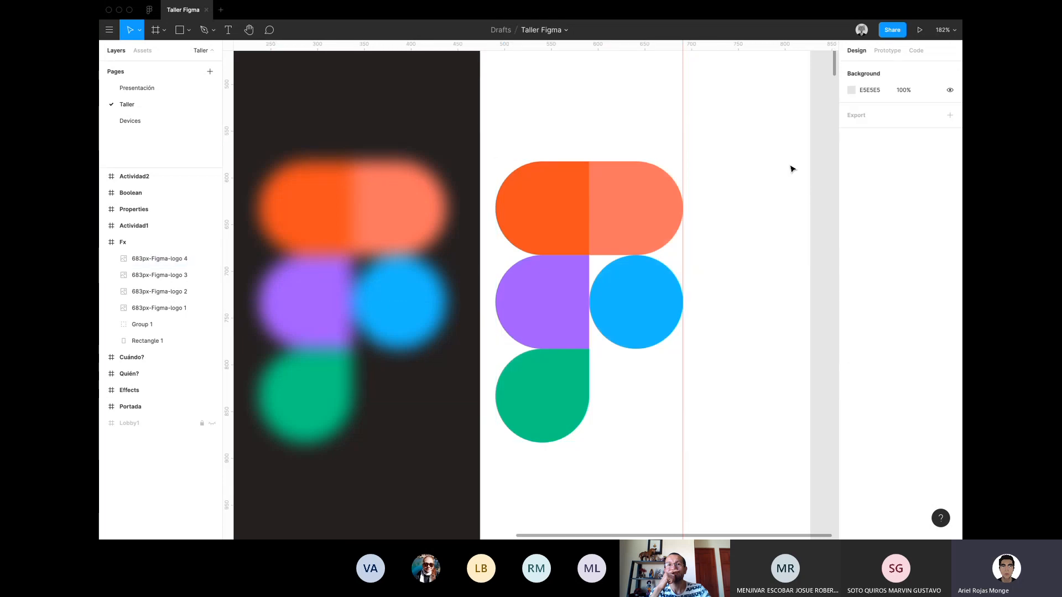
Restore the opacity of the fourth logo's image fill to 60%.
scroll(755, 312, "down", 3)
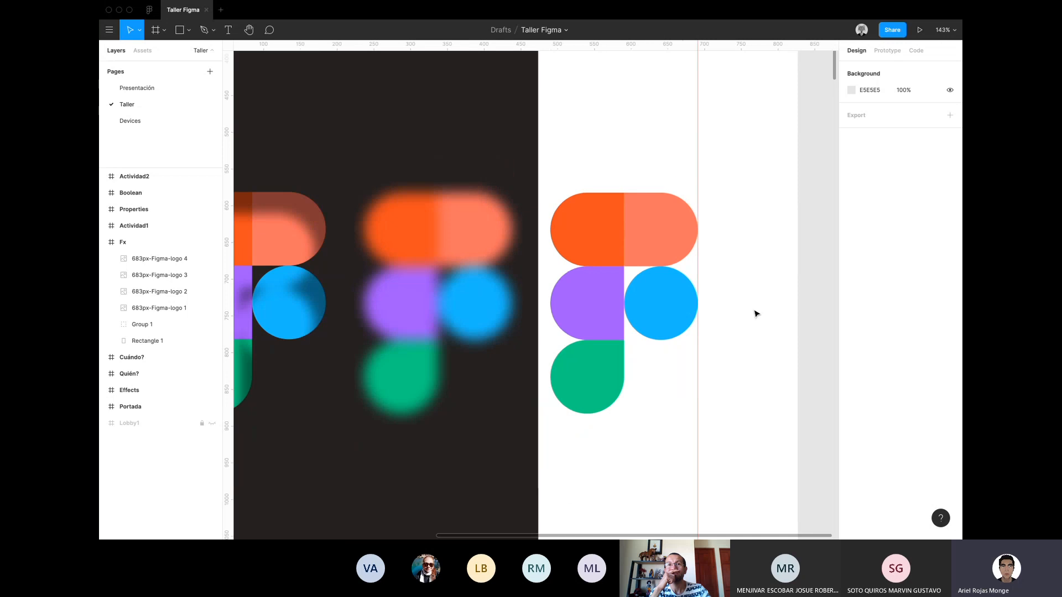
left_click(695, 317)
left_click(695, 315)
key("6")
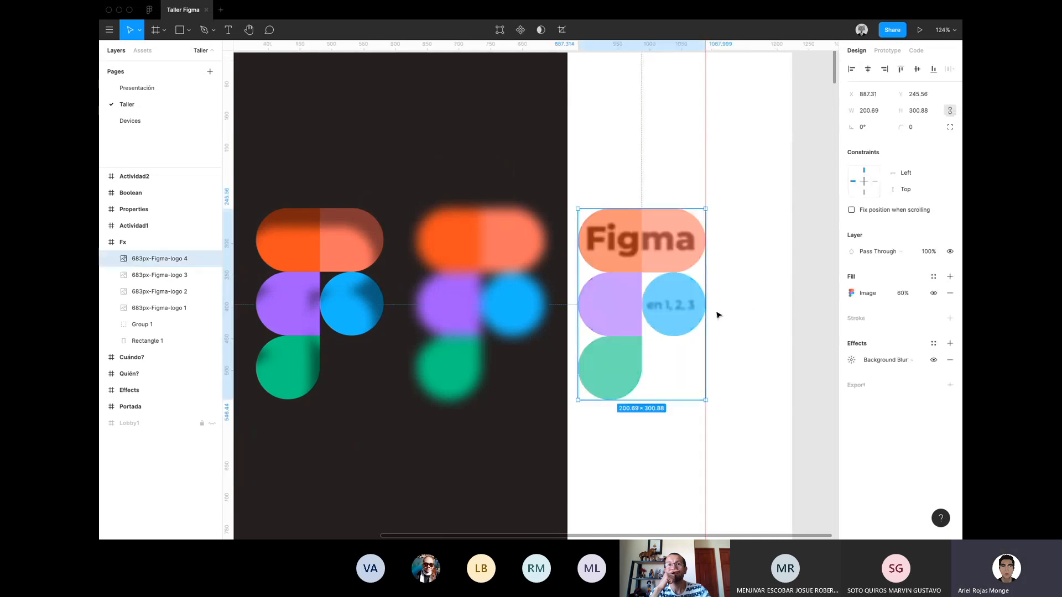
left_click(747, 313)
Examine how the fourth logo's background blur affects the text behind it, and view the logo's image fill settings.
scroll(683, 296, "up", 3)
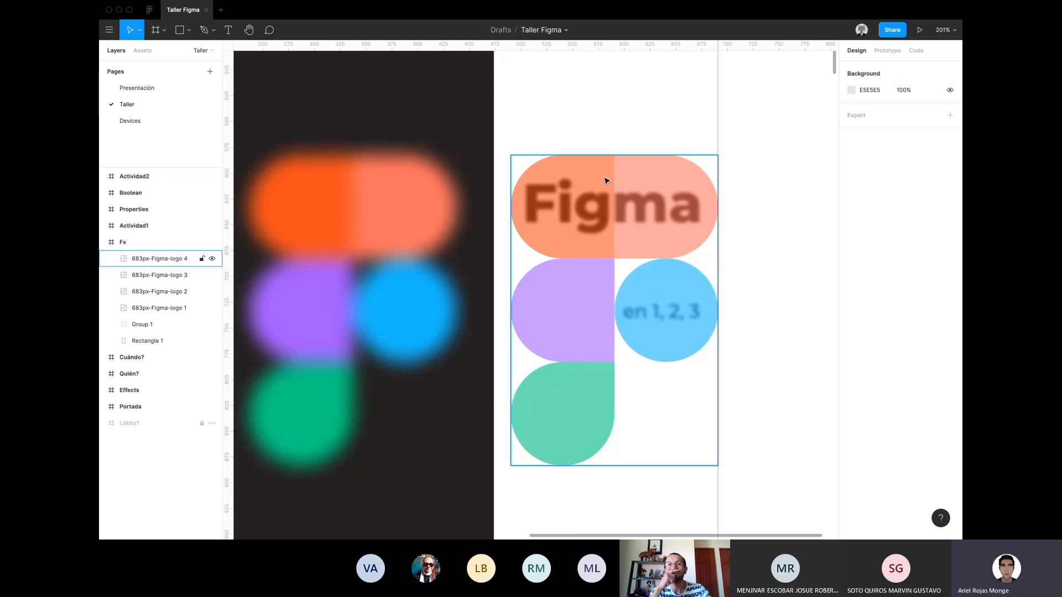
left_click(616, 118)
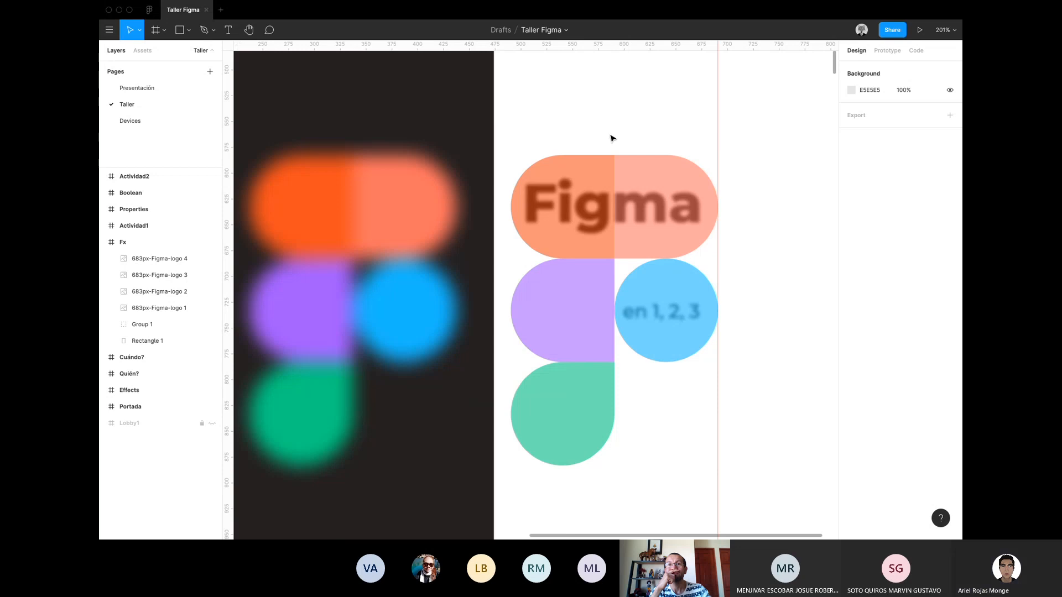
scroll(607, 150, "up", 5)
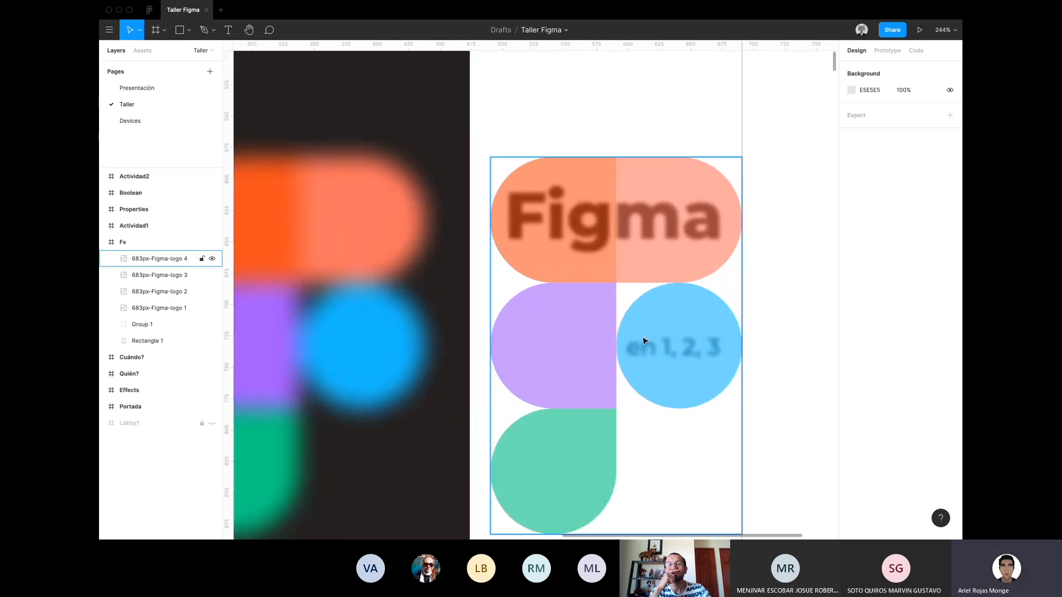
scroll(529, 349, "down", 4)
left_click(562, 284)
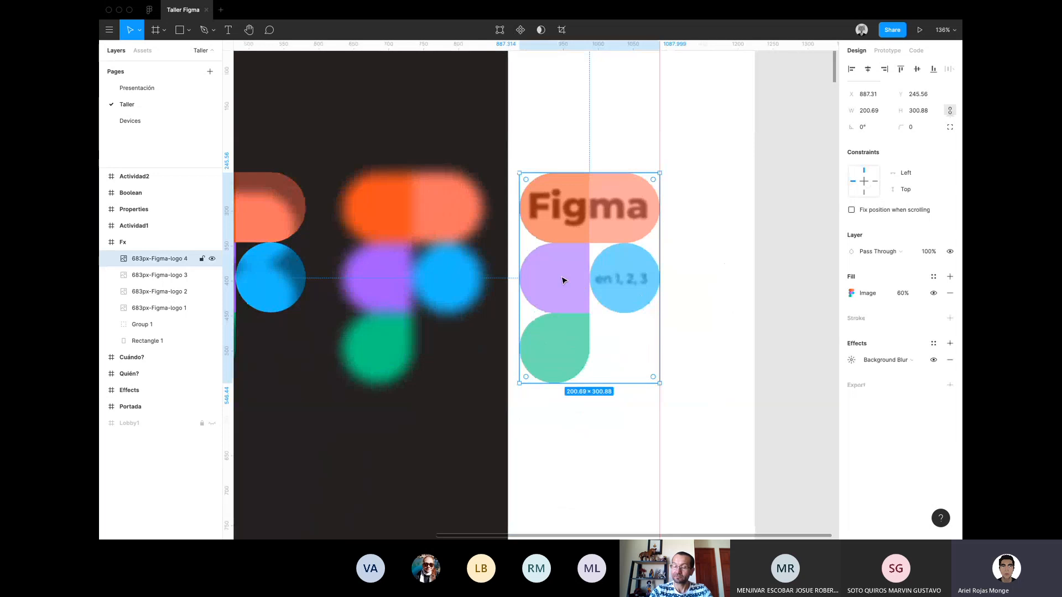
double_click(562, 280)
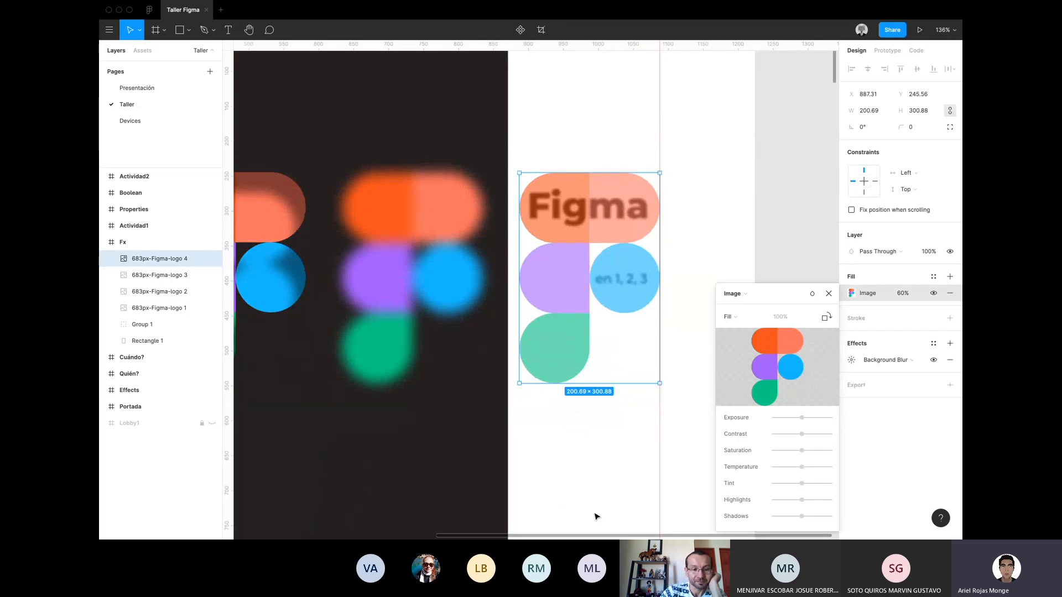
left_click(574, 355)
mouse_move(562, 302)
left_mouse_down()
mouse_move(566, 441)
mouse_move(567, 300)
left_mouse_up()
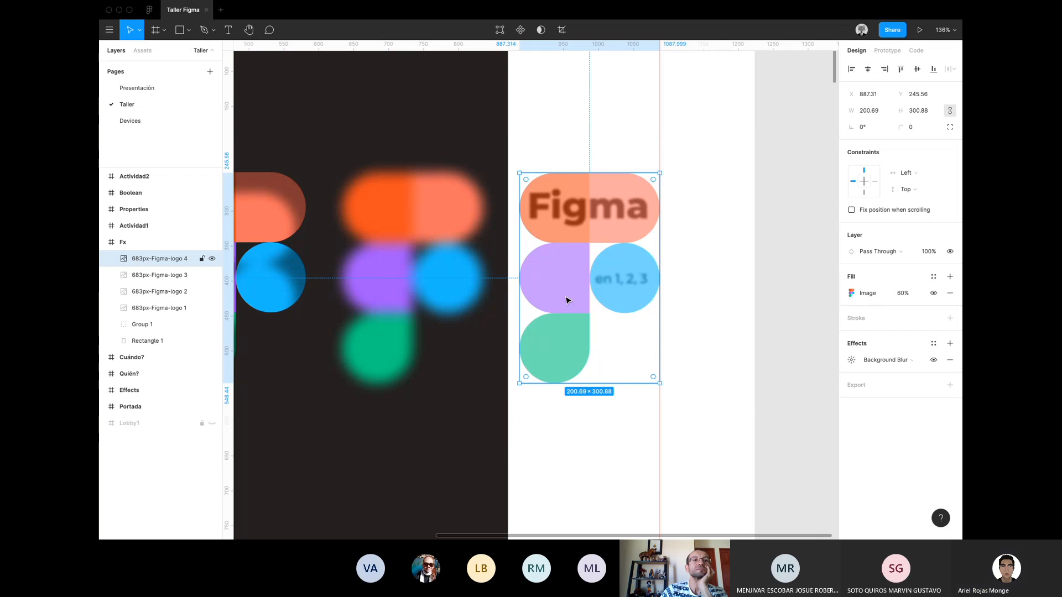
Try stronger and weaker background blur values on the translucent Figma logo that covers the text.
left_click(709, 259)
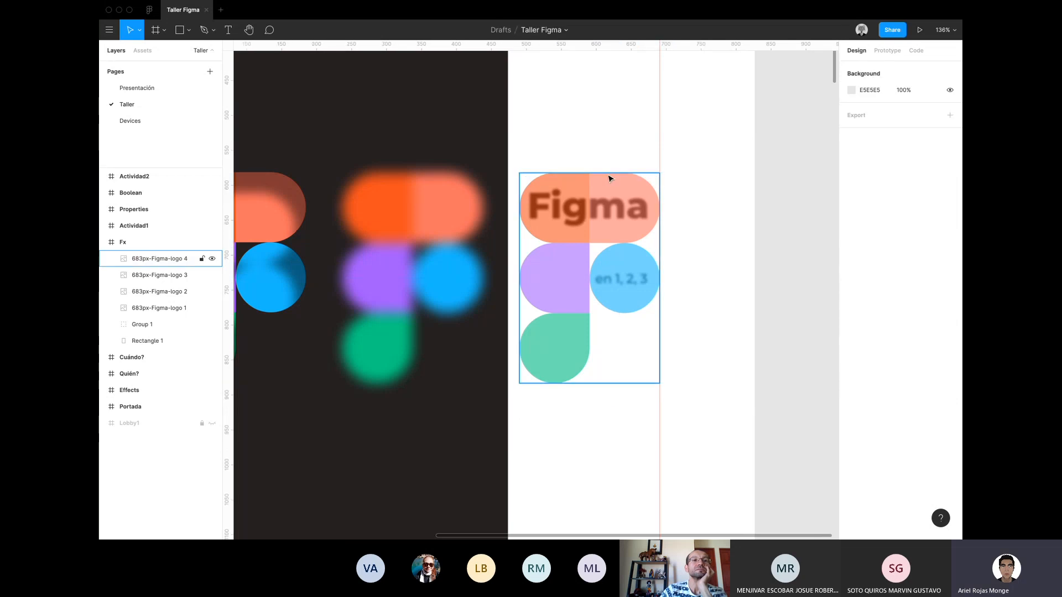
scroll(611, 178, "up", 5)
scroll(610, 178, "down", 5)
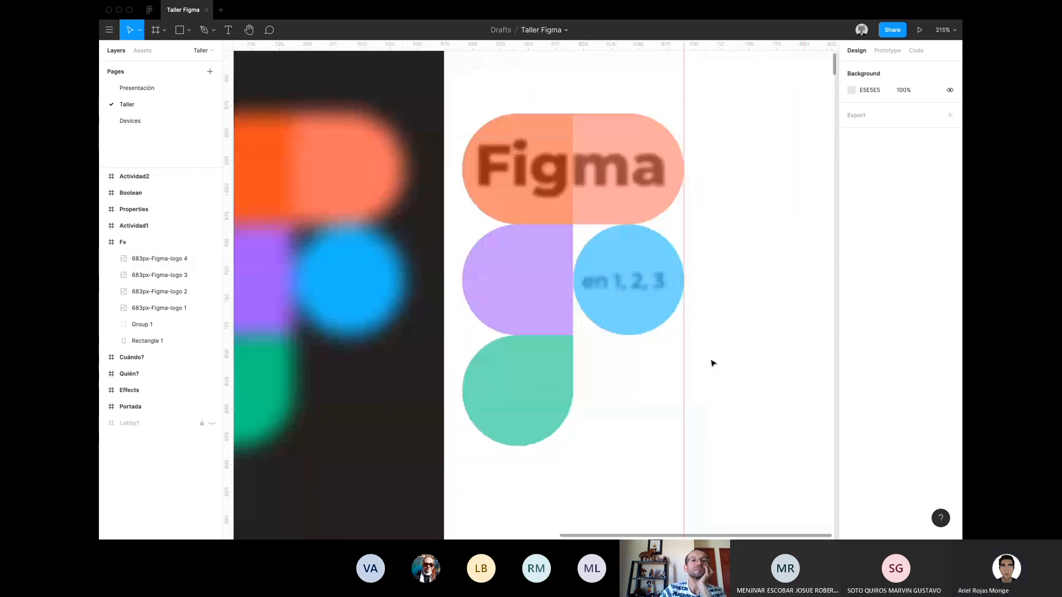
left_click(553, 337)
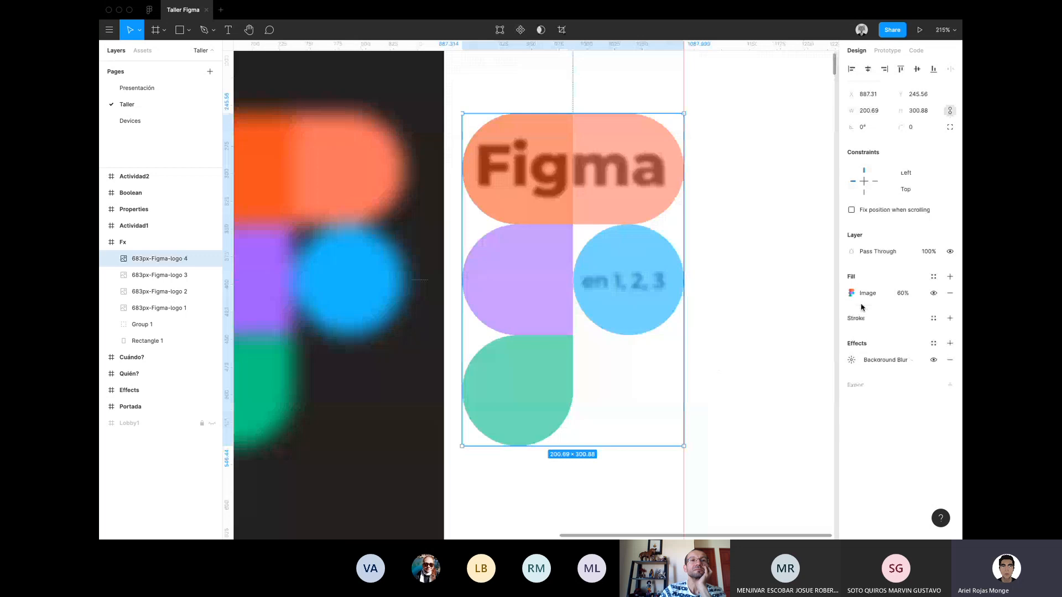
left_click(852, 360)
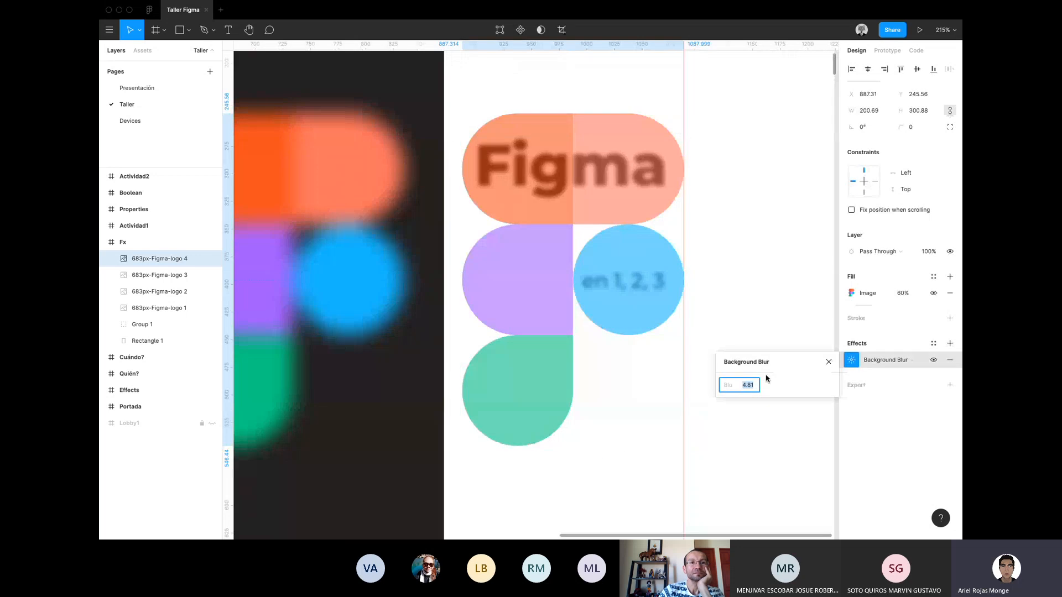
key("Up")
key("Up")
key("Up")
key("Up")
key("Up")
key("Up")
key("Up")
key("Up")
key("Up")
key("Down")
key("Down")
key("Down")
key("Down")
key("Down")
key("Down")
key("Down")
key("Down")
key("Down")
key("Down")
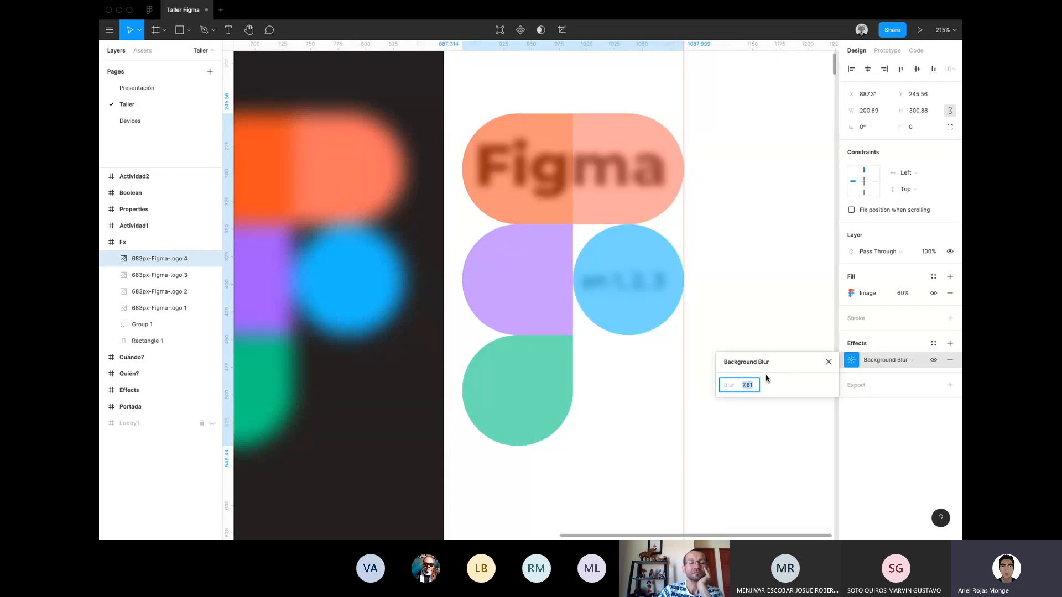
left_click(740, 304)
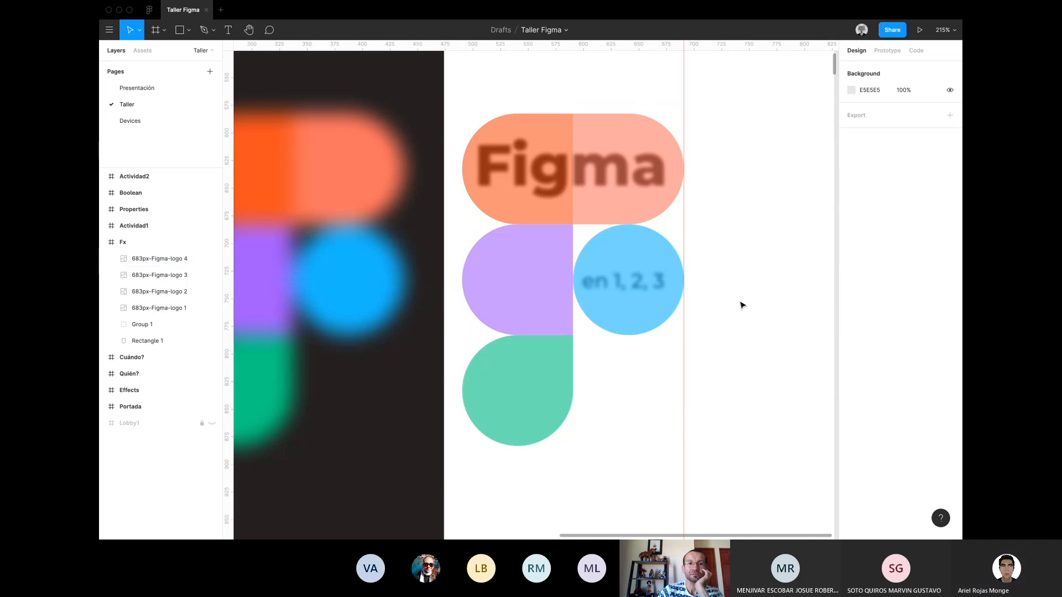
Set the image fill opacity of the translucent Figma logo over the text to 80%.
scroll(741, 304, "down", 6)
left_click(667, 309)
scroll(651, 309, "up", 5)
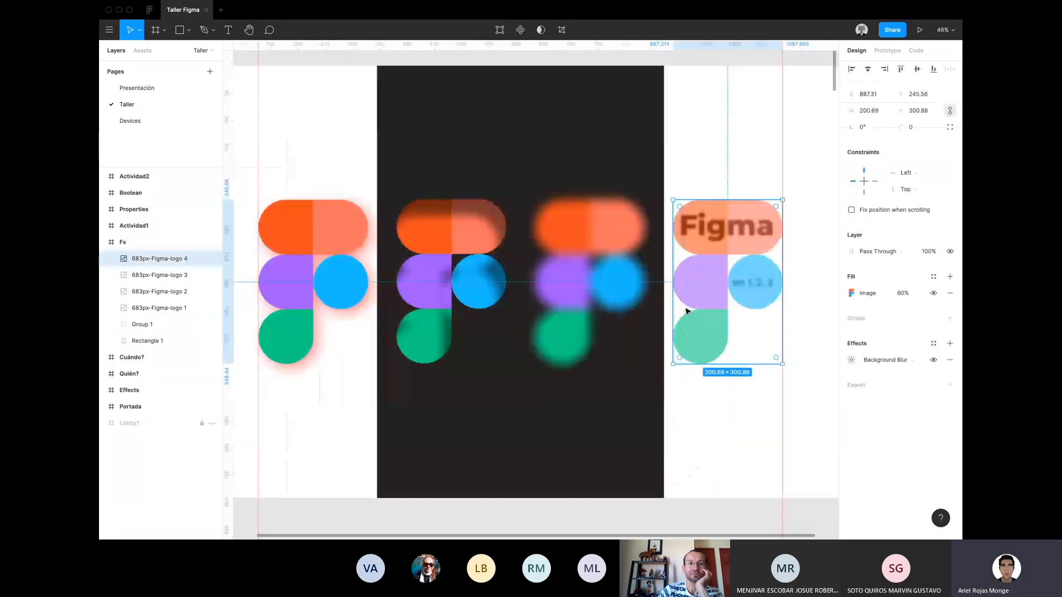
left_click(901, 297)
left_click(902, 297)
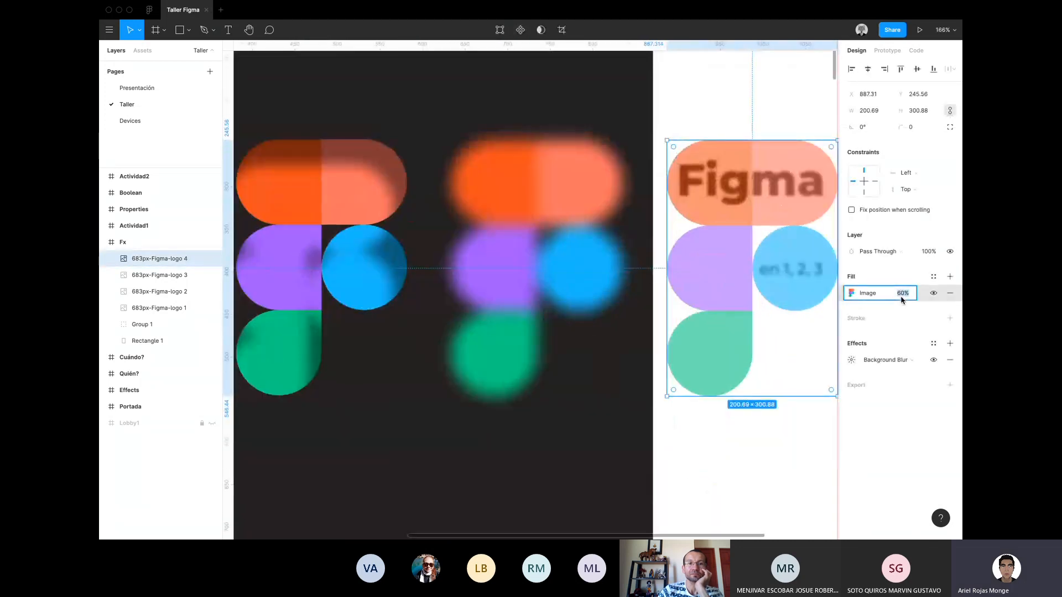
type("80")
key("Return")
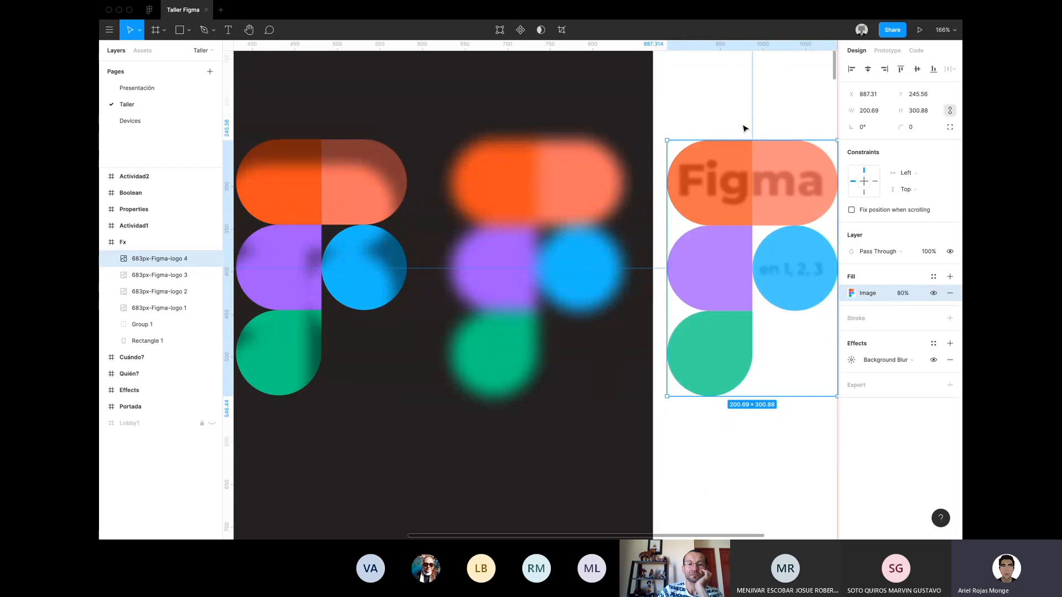
Compare the four Figma logos with their different effects in the Fx frame.
scroll(744, 131, "right", 3)
scroll(745, 131, "down", 2)
left_click(777, 194)
scroll(778, 193, "down", 2)
left_click(629, 296)
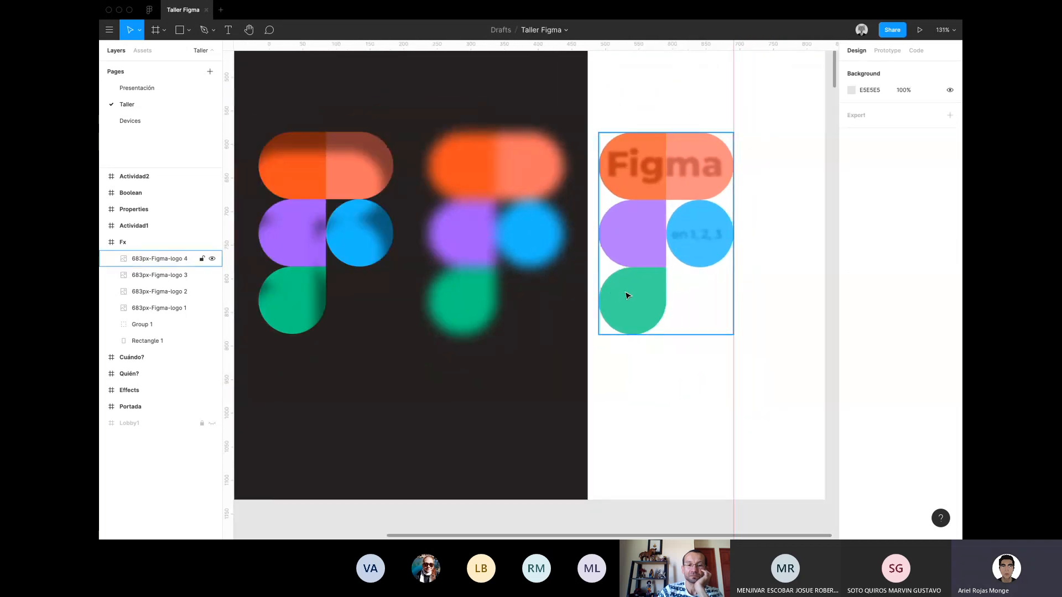
scroll(730, 325, "down", 3)
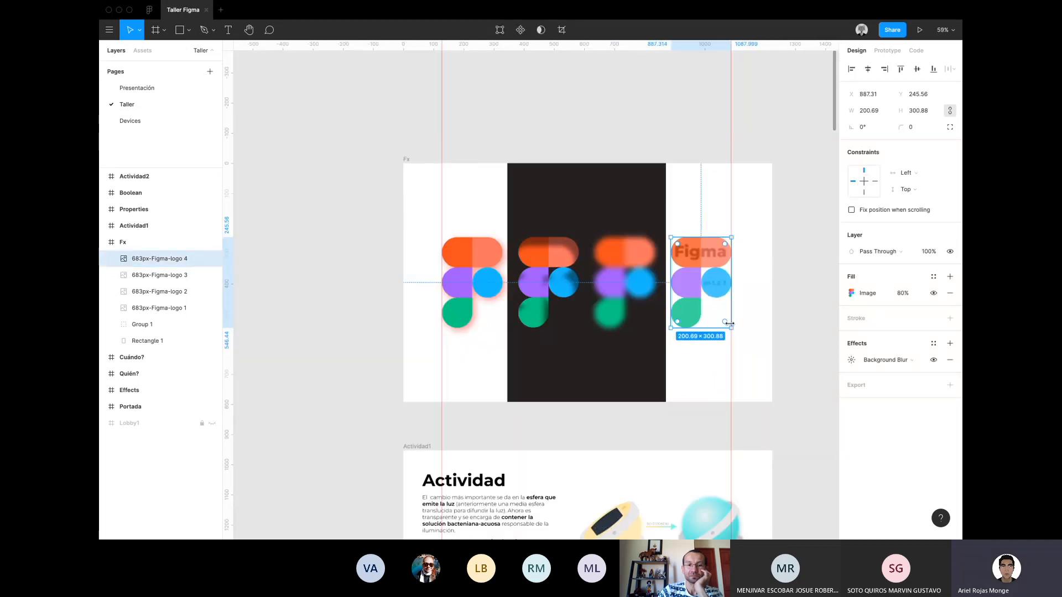
scroll(662, 243, "up", 3)
scroll(663, 243, "down", 5)
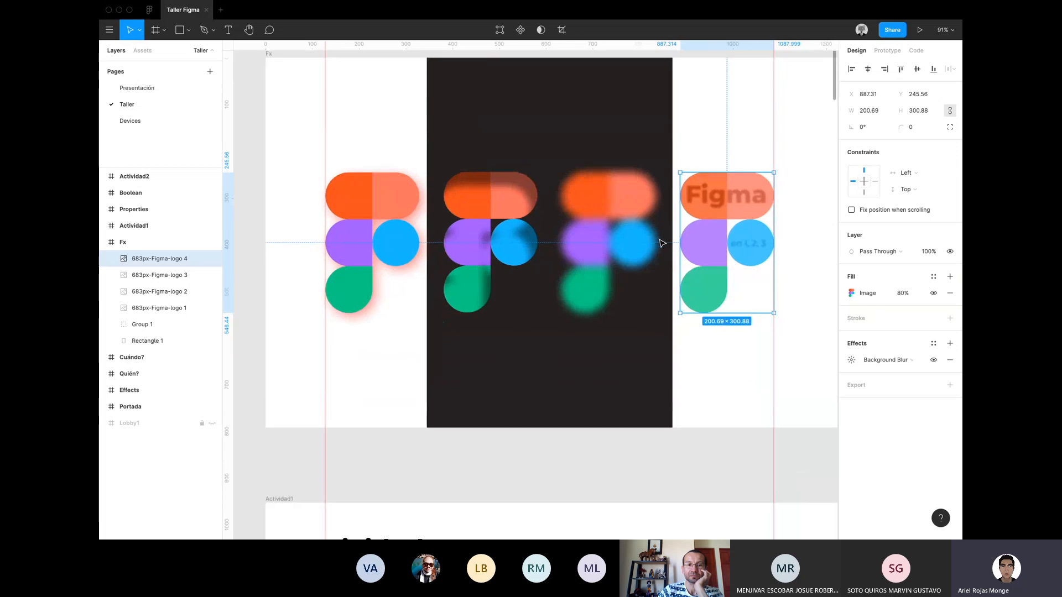
Examine the text and lamp illustrations in the Actividad1 frame.
scroll(662, 244, "down", 10)
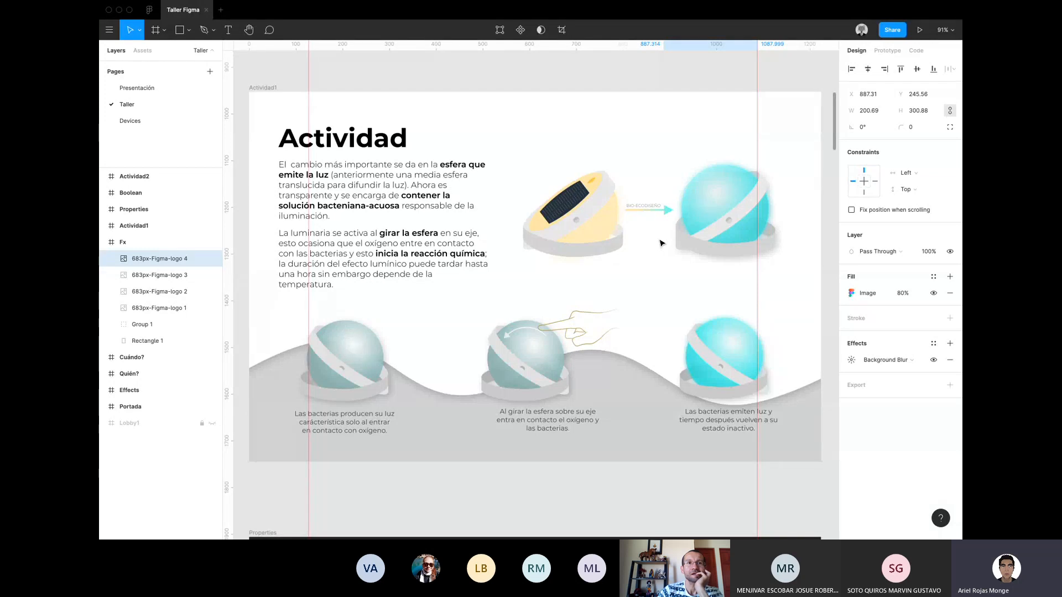
scroll(662, 243, "right", 2)
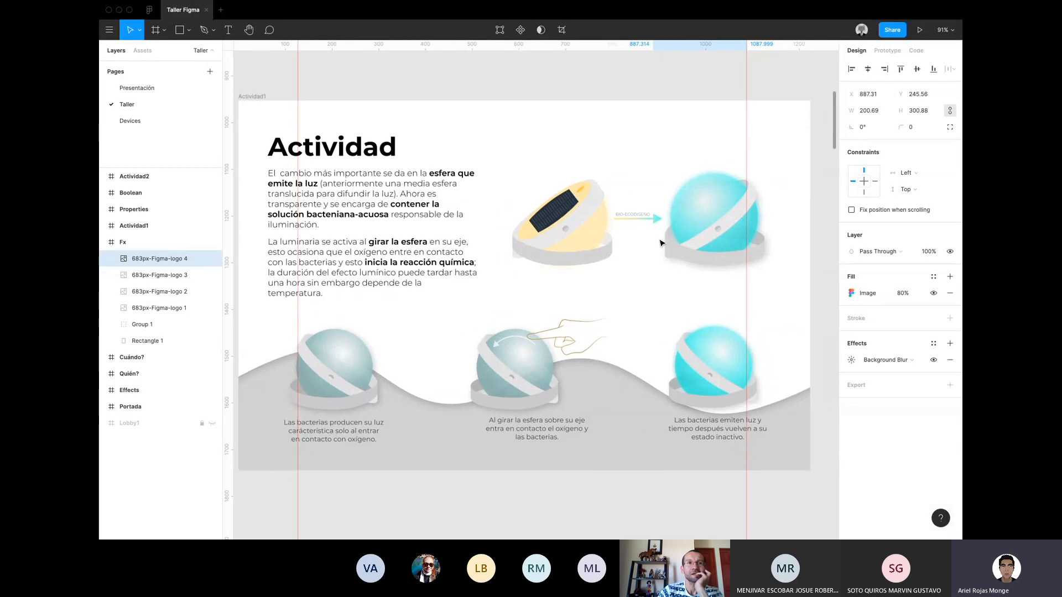
scroll(662, 243, "down", 2)
scroll(663, 243, "left", 1)
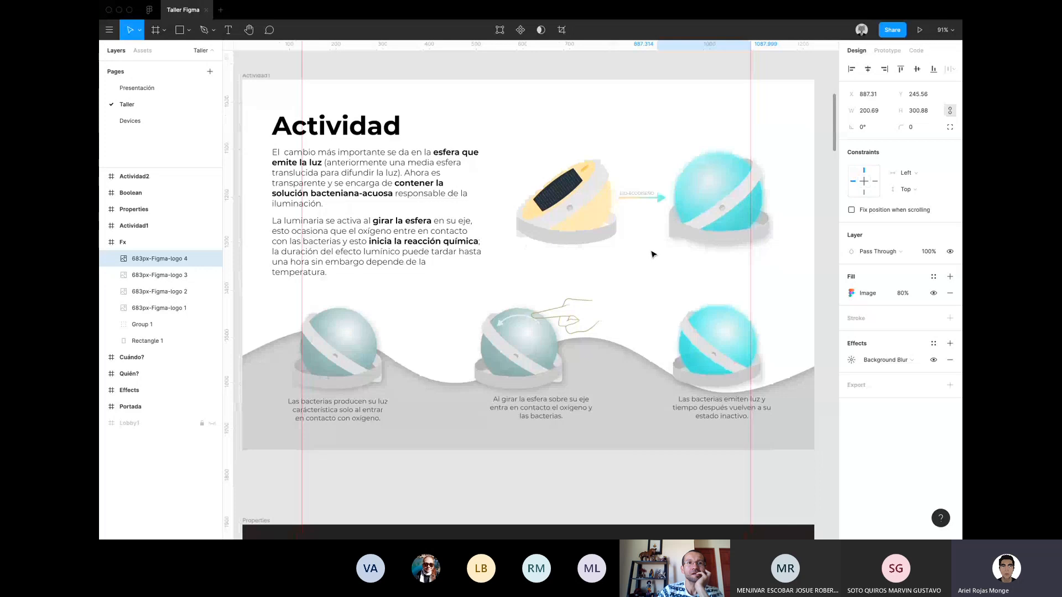
scroll(653, 254, "up", 2)
scroll(653, 255, "down", 1)
left_click(653, 255)
scroll(653, 254, "down", 1)
scroll(653, 255, "left", 1)
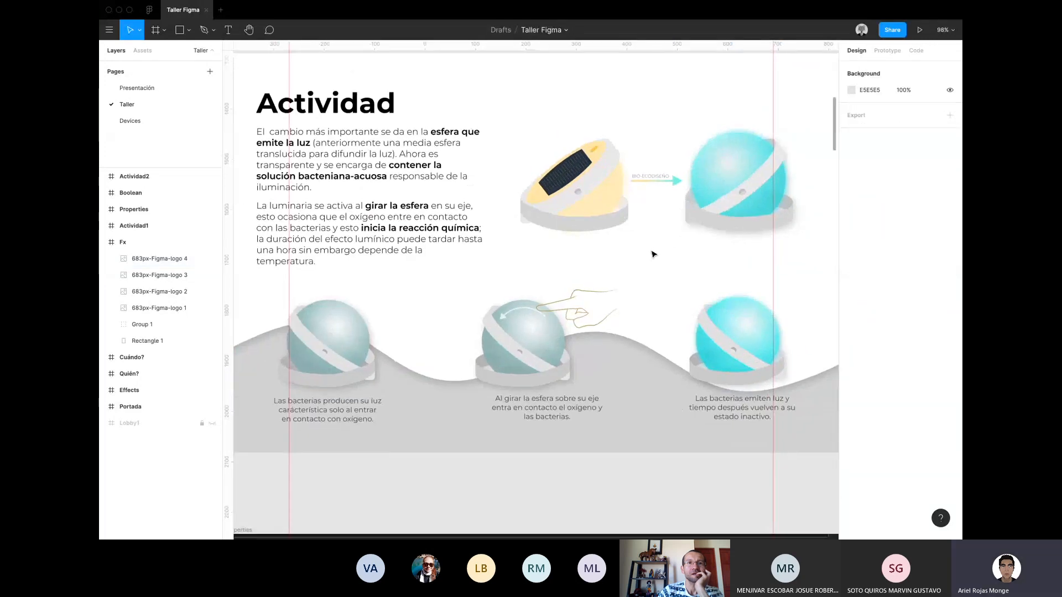
scroll(653, 255, "down", 2)
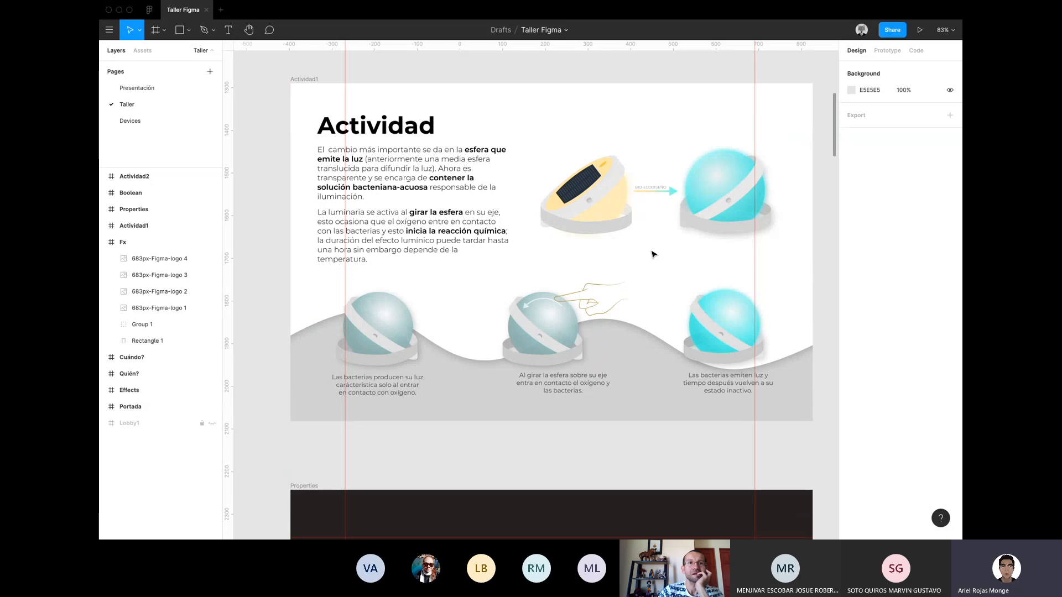
scroll(654, 254, "down", 1)
scroll(654, 254, "right", 1)
scroll(653, 254, "up", 1)
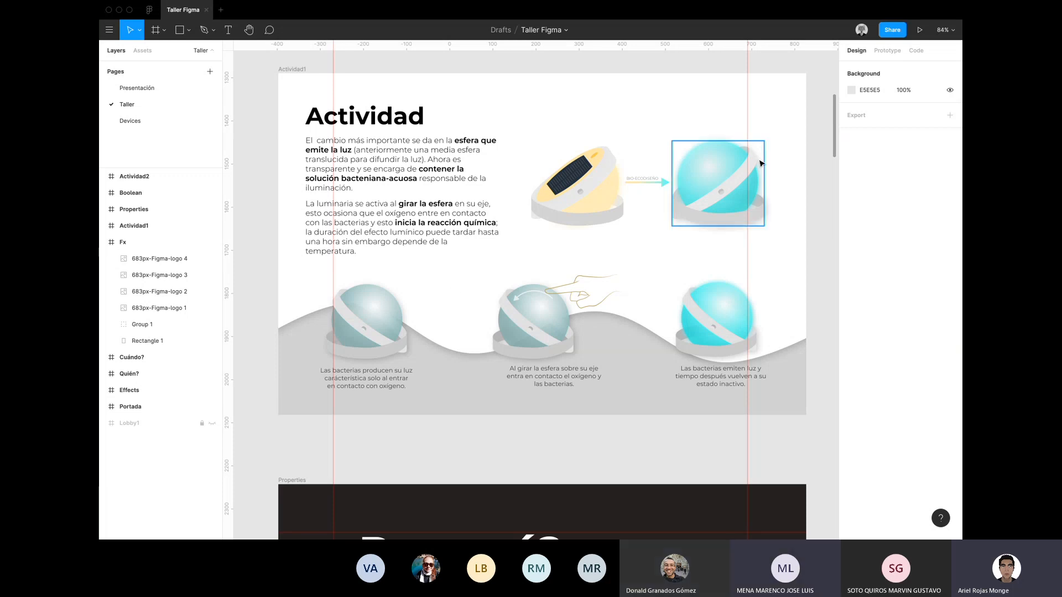
Try removing the layer blur from Ellipse 138 in the upper turquoise sphere's Group 57, and undo the removal.
left_click(720, 159)
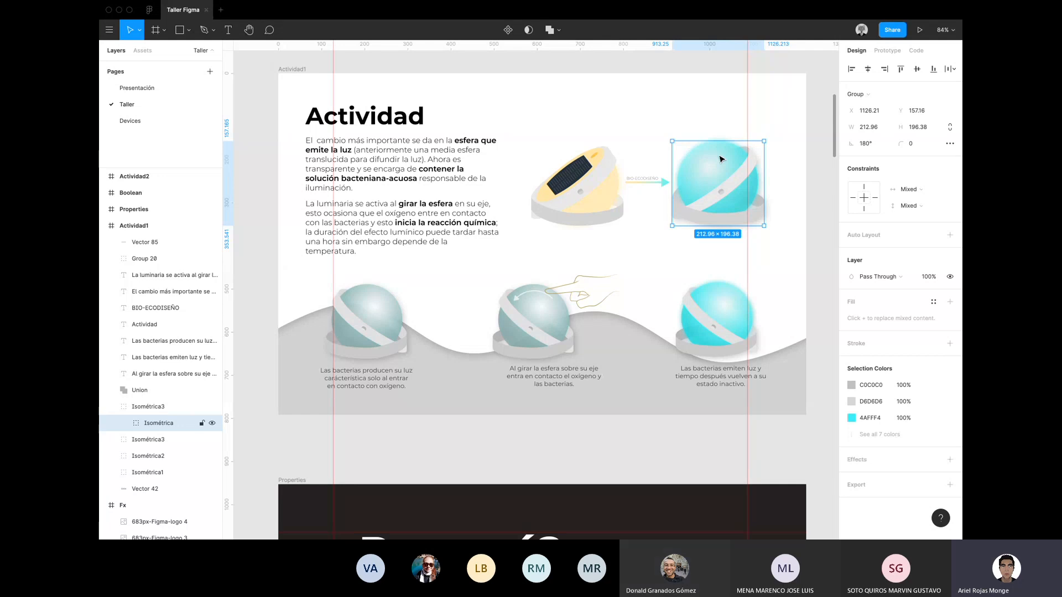
double_click(714, 156)
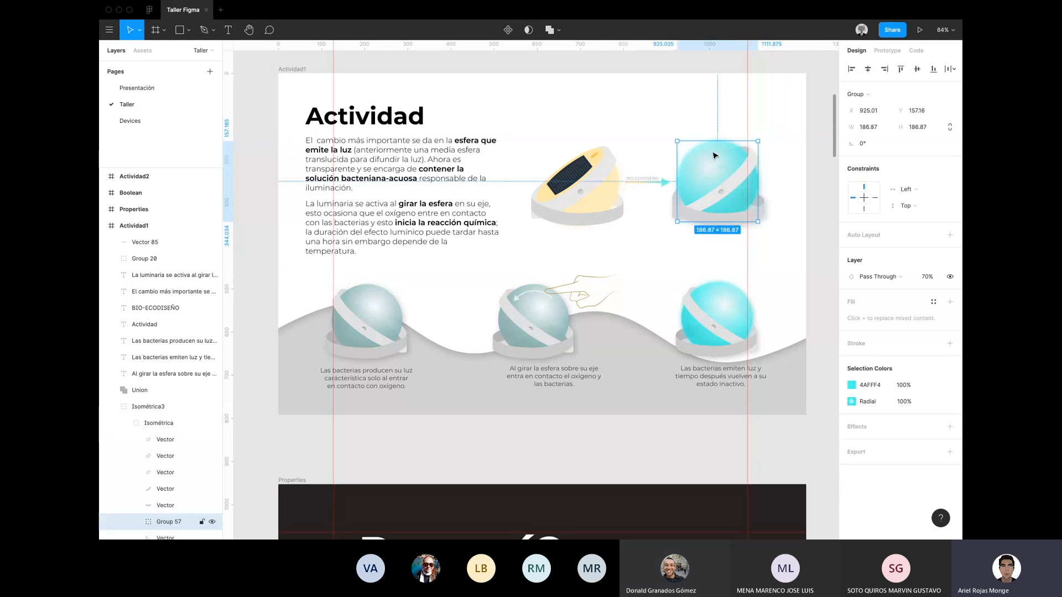
scroll(714, 156, "up", 5)
scroll(673, 235, "up", 3)
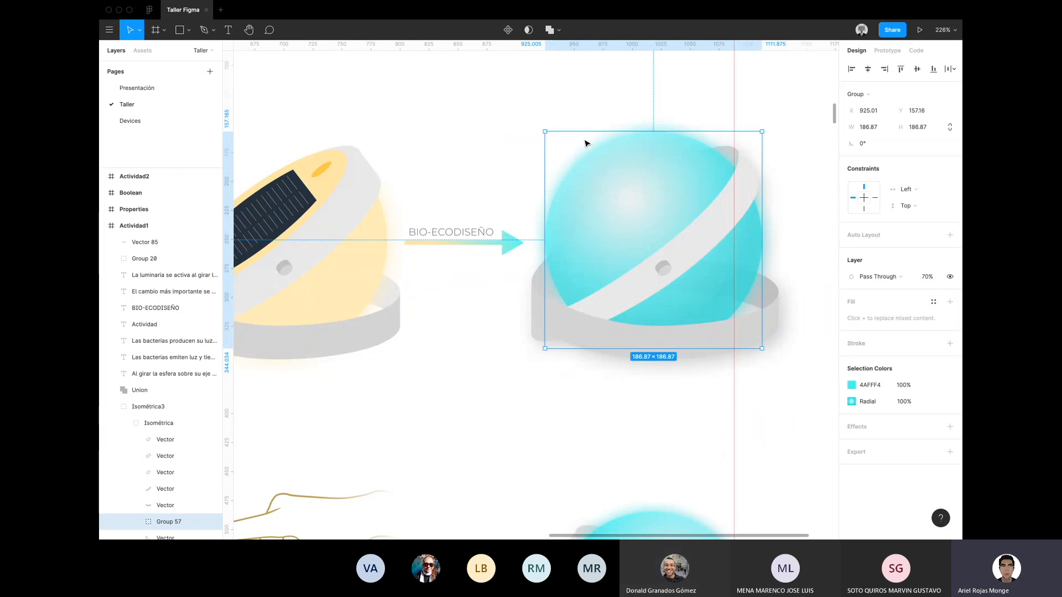
scroll(150, 442, "down", 2)
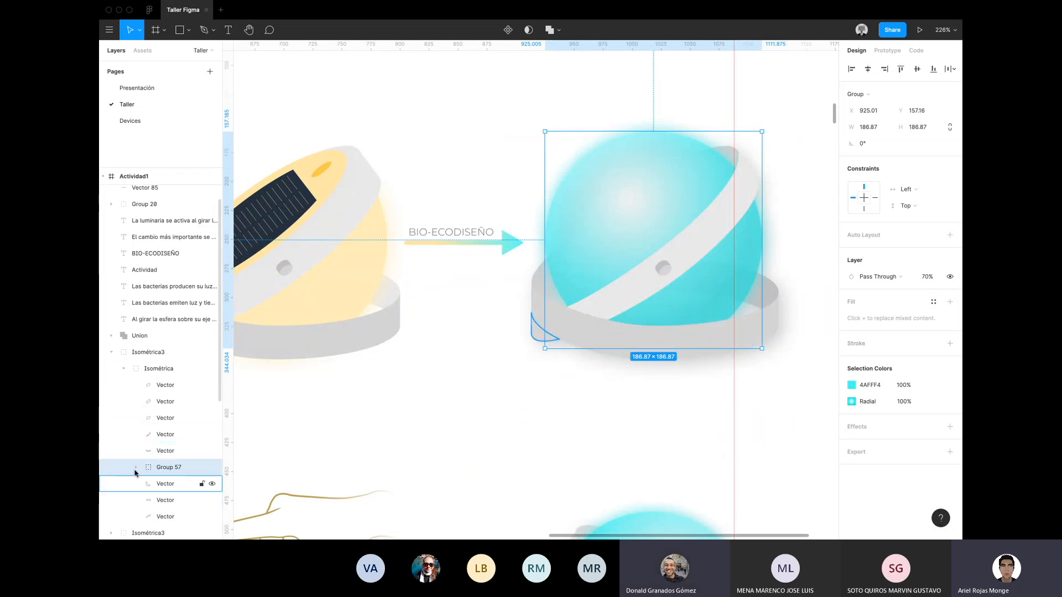
left_click(136, 468)
left_click(172, 501)
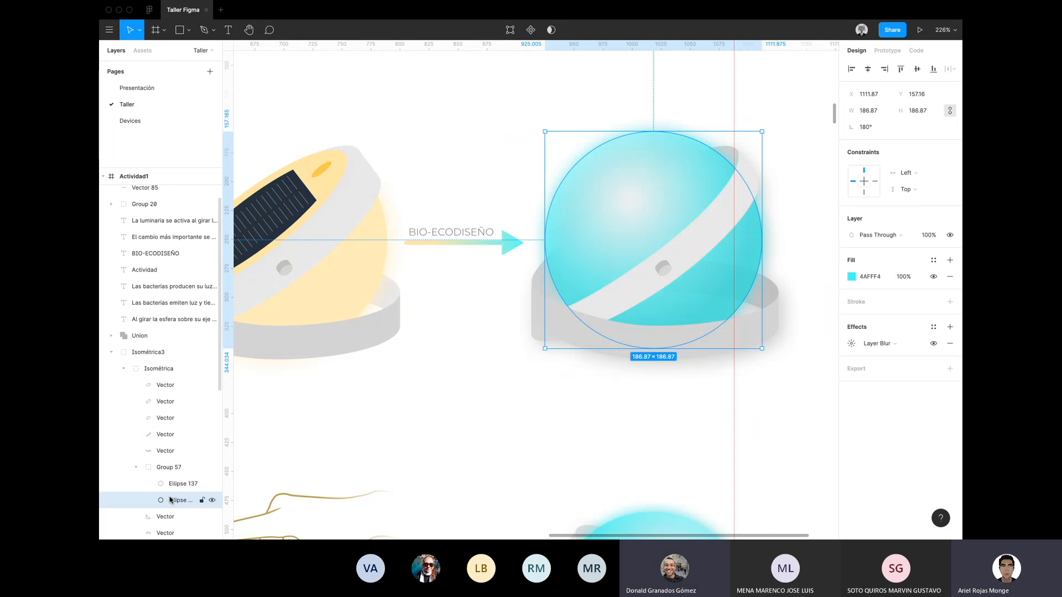
left_click(949, 344)
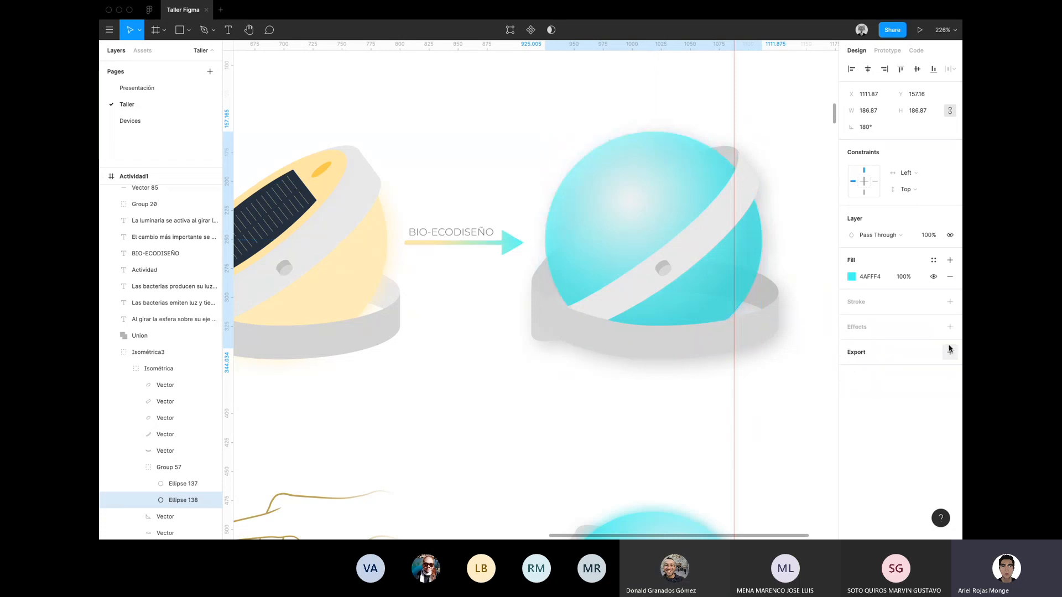
left_click(497, 180)
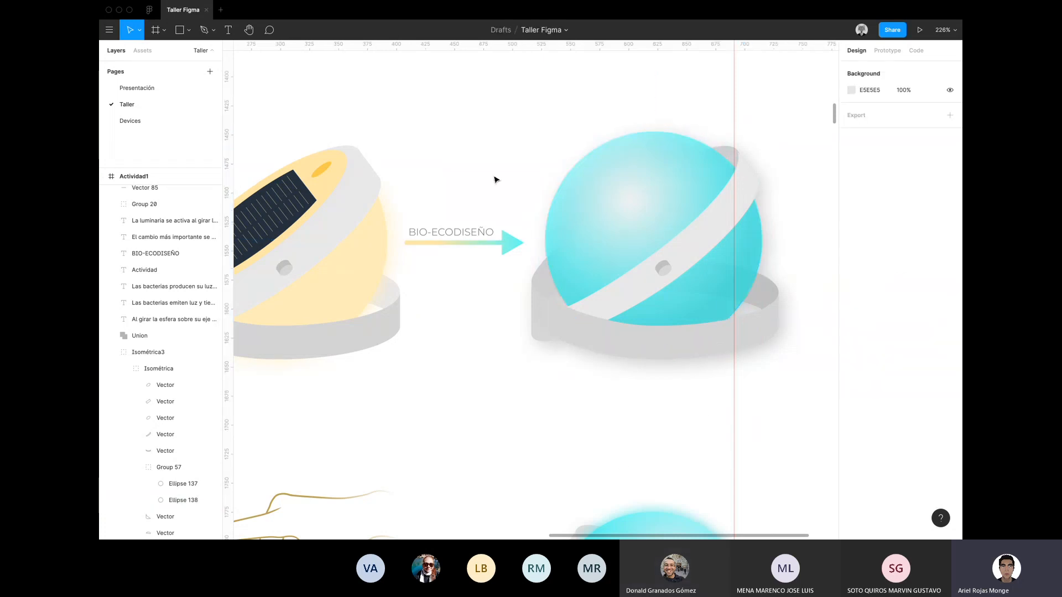
key("ctrl+z")
left_click(452, 399)
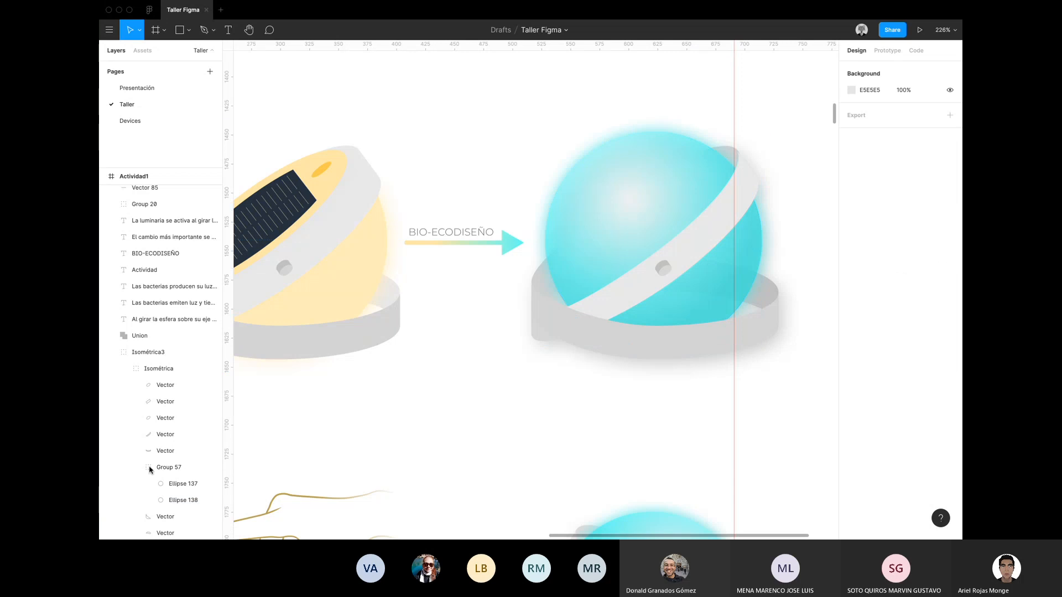
Try removing the radial gradient fill from Ellipse 137 in the same sphere, and undo the removal.
left_click(185, 488)
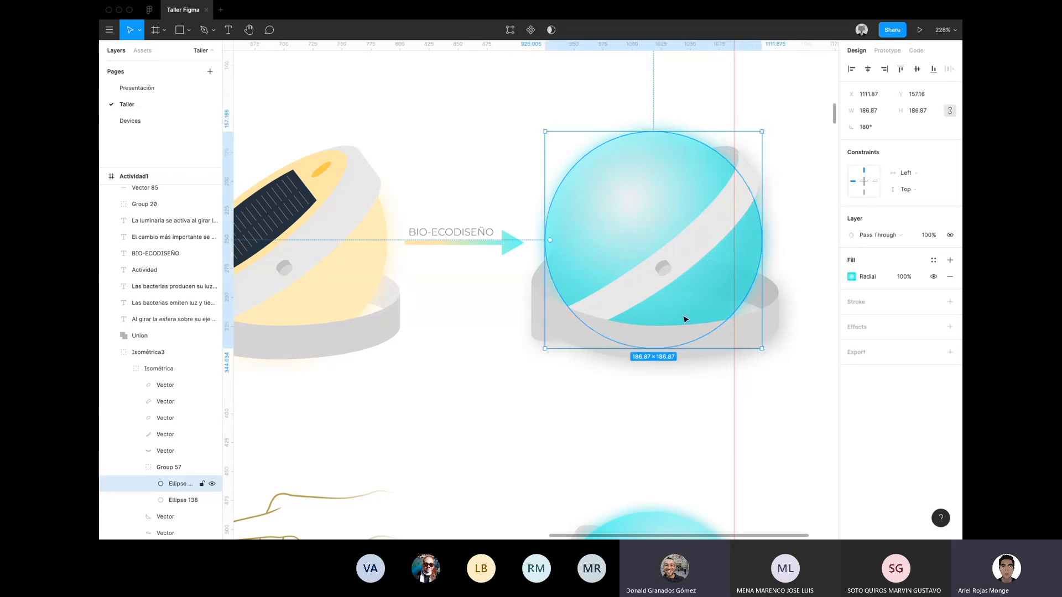
left_click(950, 277)
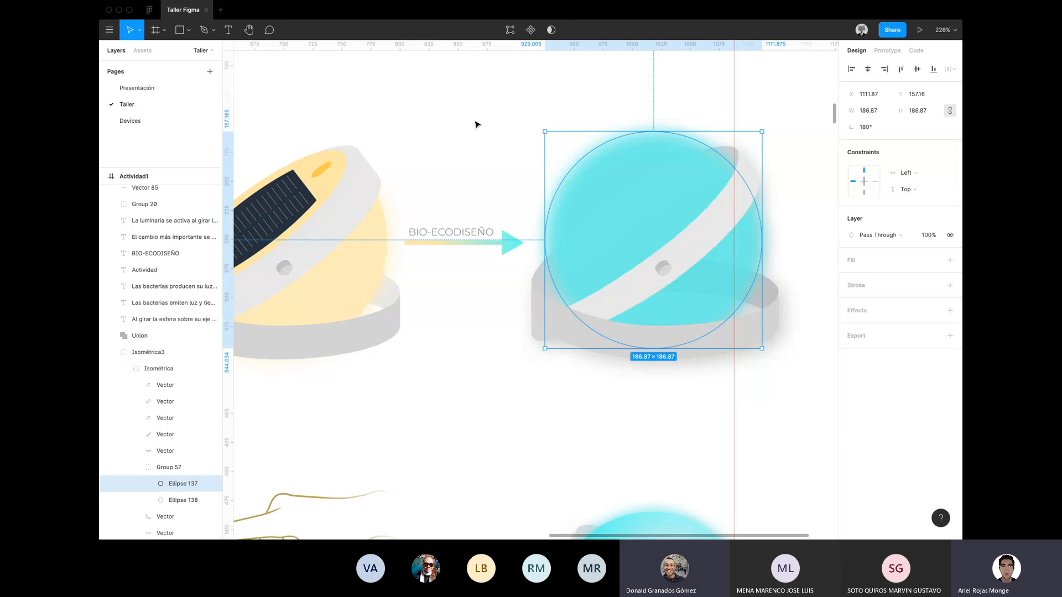
key("ctrl+z")
left_click(467, 310)
Inspect the grey base ring vector of the upper turquoise lamp.
scroll(470, 438, "down", 3)
scroll(640, 323, "up", 5)
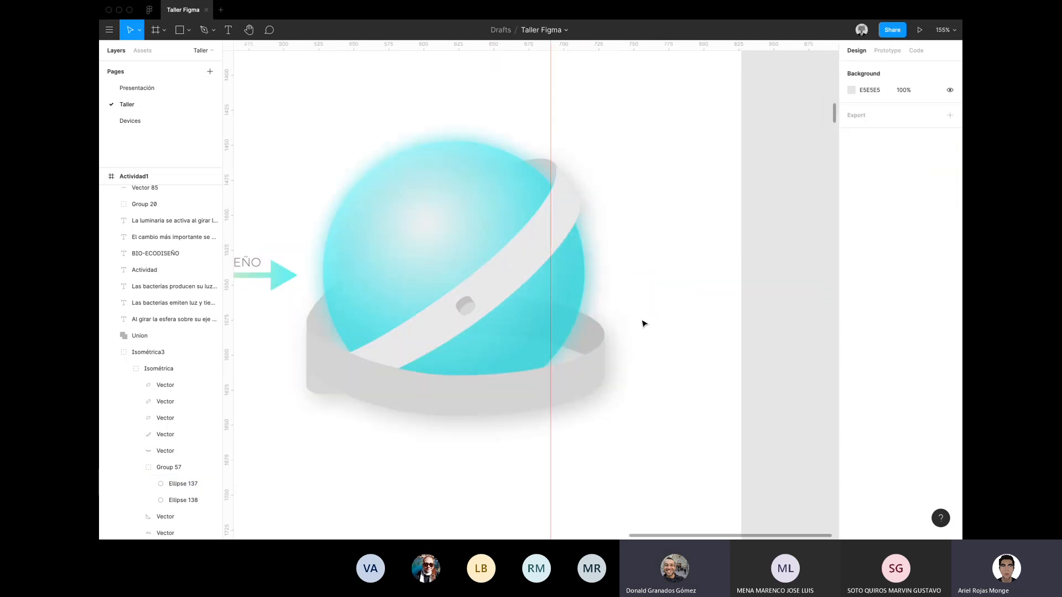
left_click(568, 385)
double_click(570, 391)
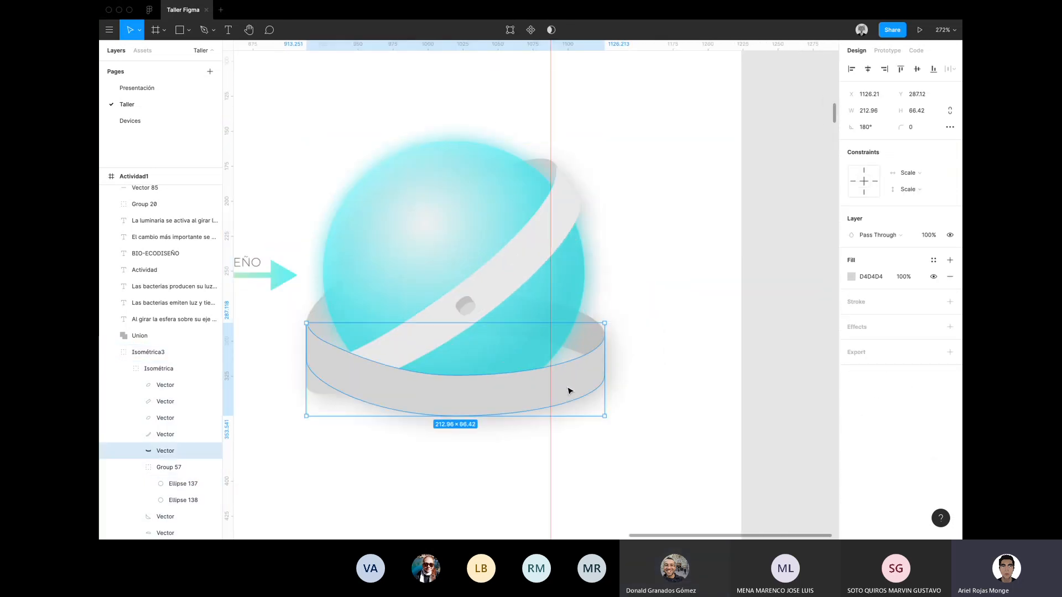
left_click(636, 356)
scroll(636, 356, "down", 3)
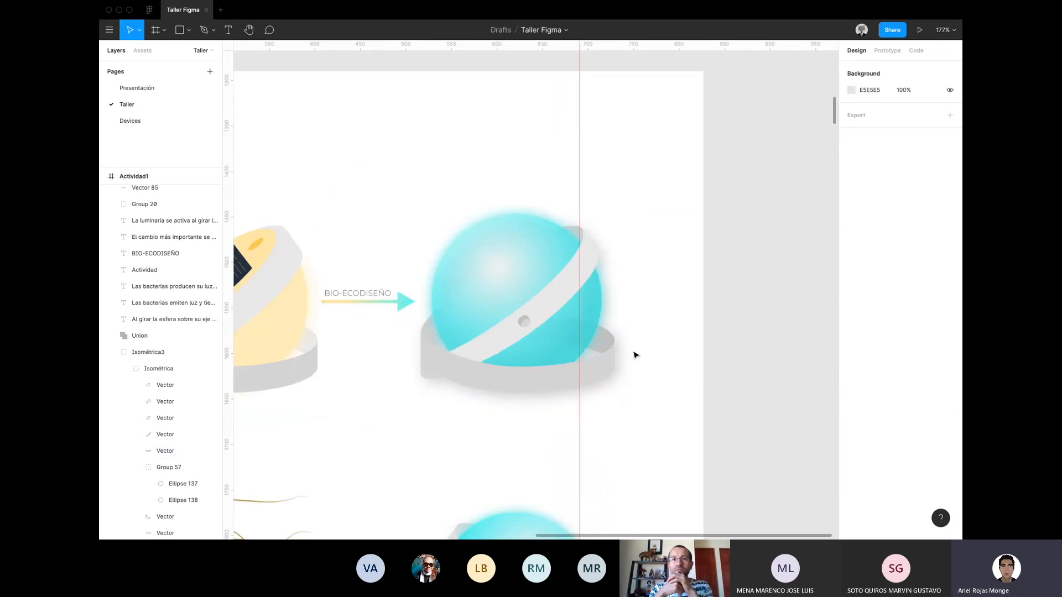
Inspect the fill and effect settings of the grey wave shape behind the lower lamps in the Actividad1 frame.
right_click(633, 354)
left_click(467, 443)
scroll(467, 443, "down", 5)
scroll(583, 306, "left", 5)
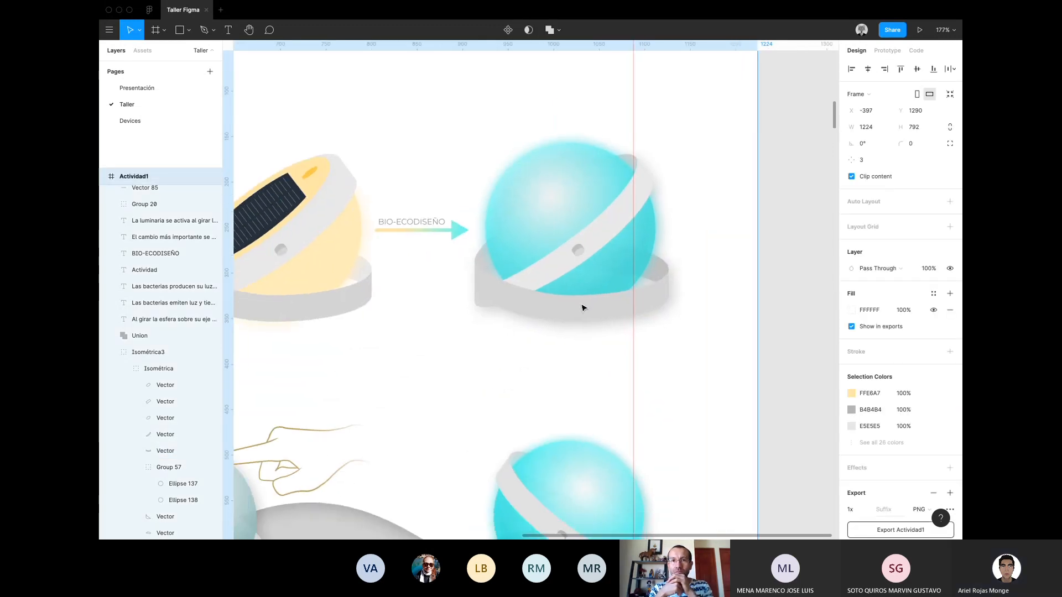
scroll(610, 289, "down", 3)
scroll(611, 289, "left", 5)
scroll(702, 332, "down", 3)
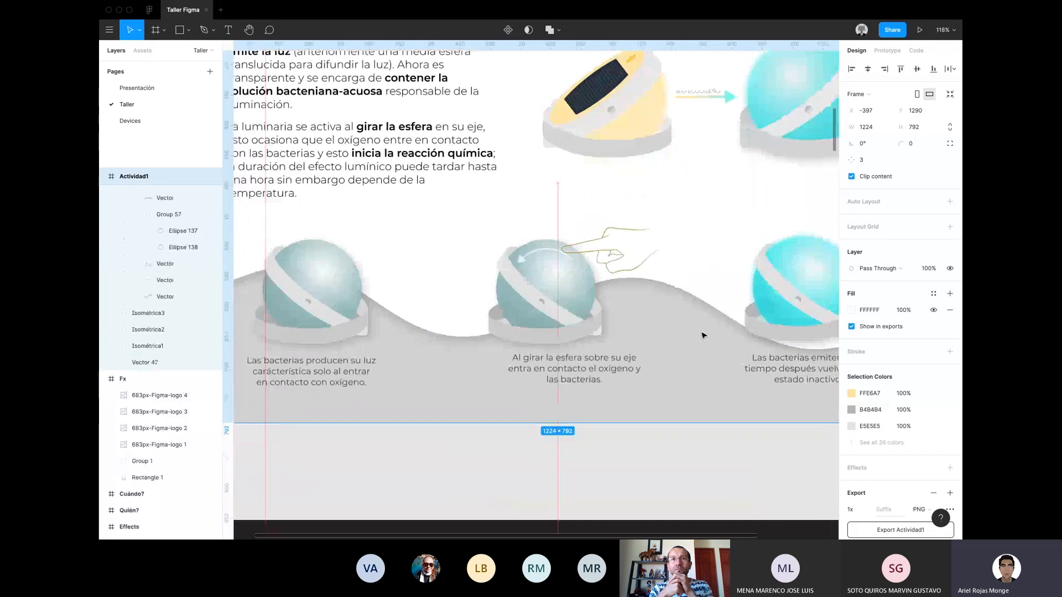
left_click(677, 361)
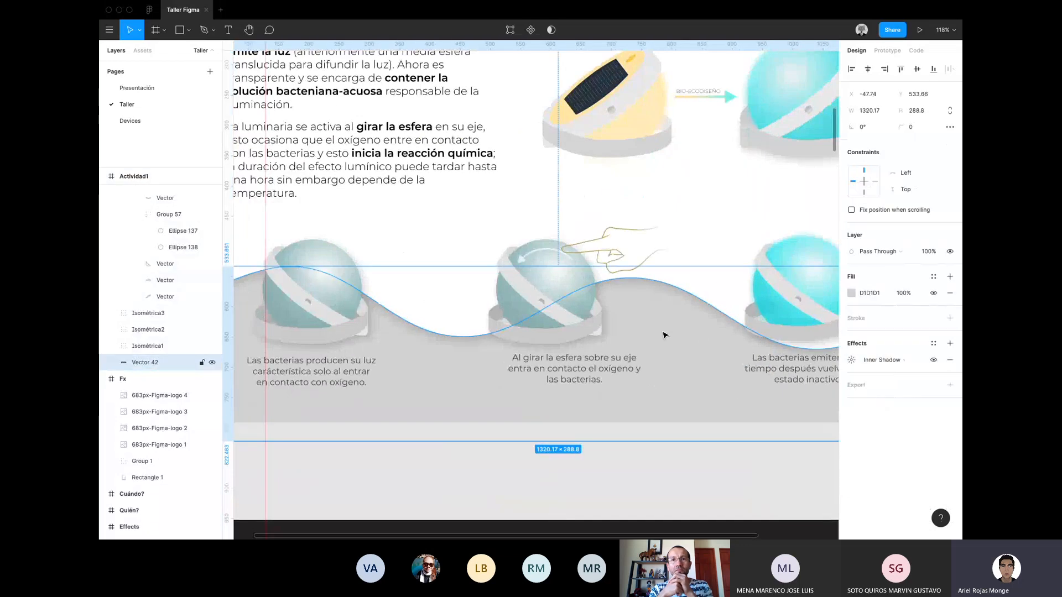
scroll(665, 336, "down", 5)
left_click(536, 296)
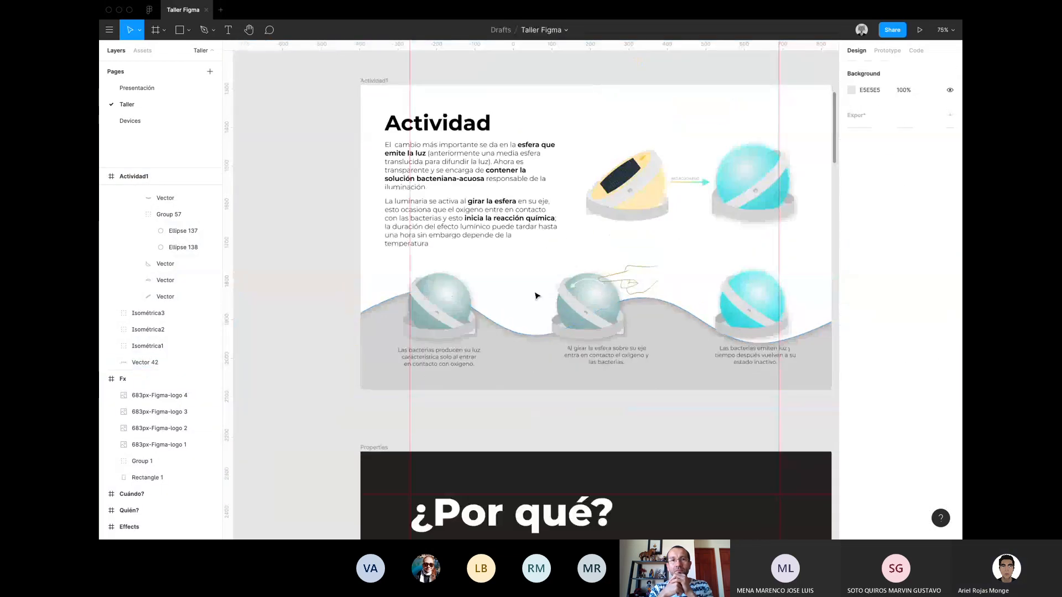
Inspect the layer opacity and radial fill settings of Group 57, the middle lower lamp's sphere, in the Actividad1 frame.
scroll(536, 297, "up", 5)
scroll(536, 296, "down", 5)
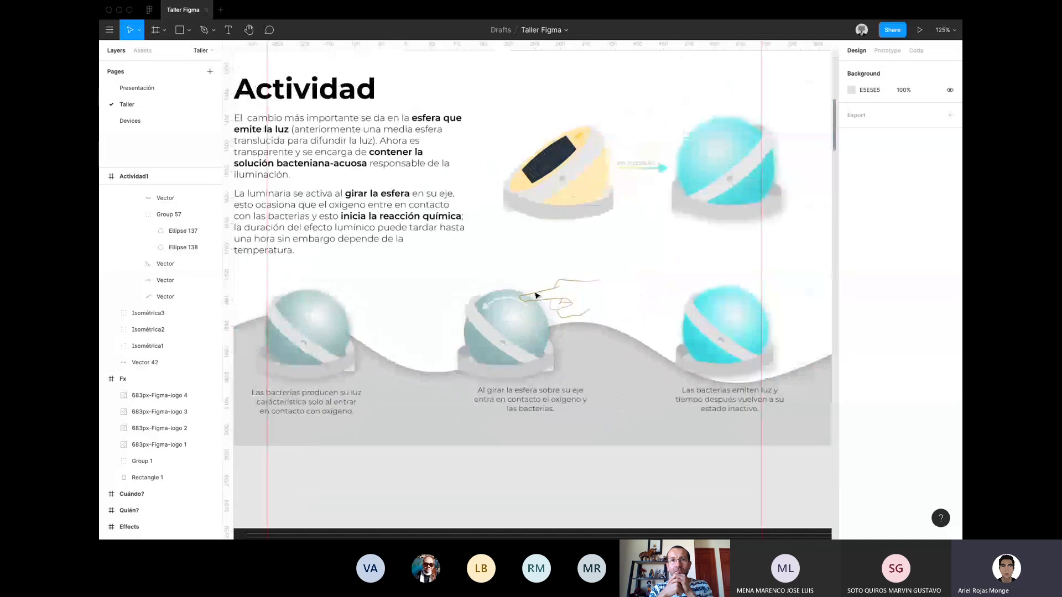
scroll(537, 296, "up", 1)
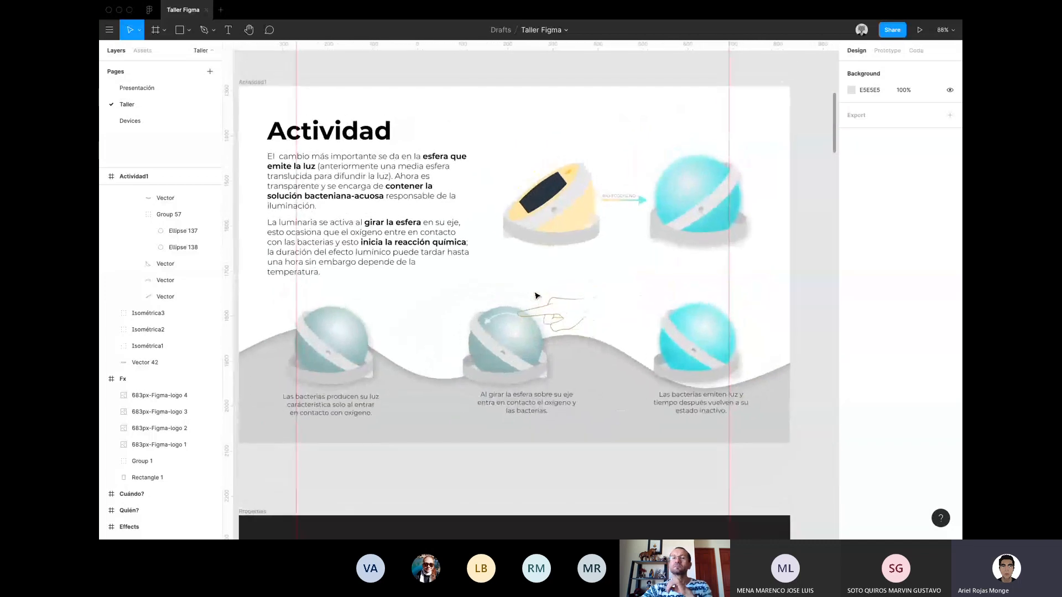
scroll(541, 325, "up", 5)
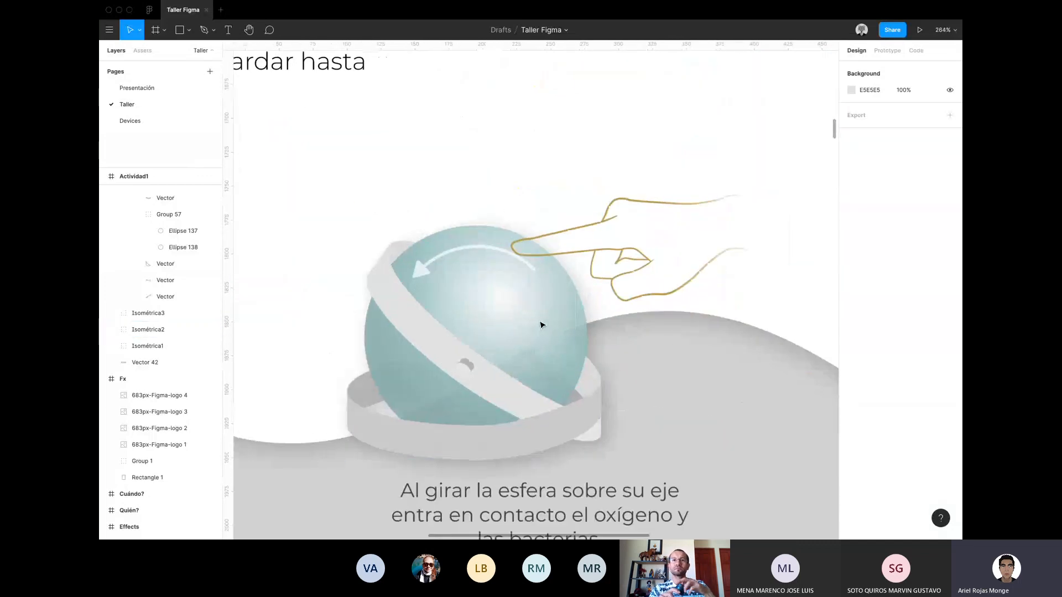
left_click(557, 315)
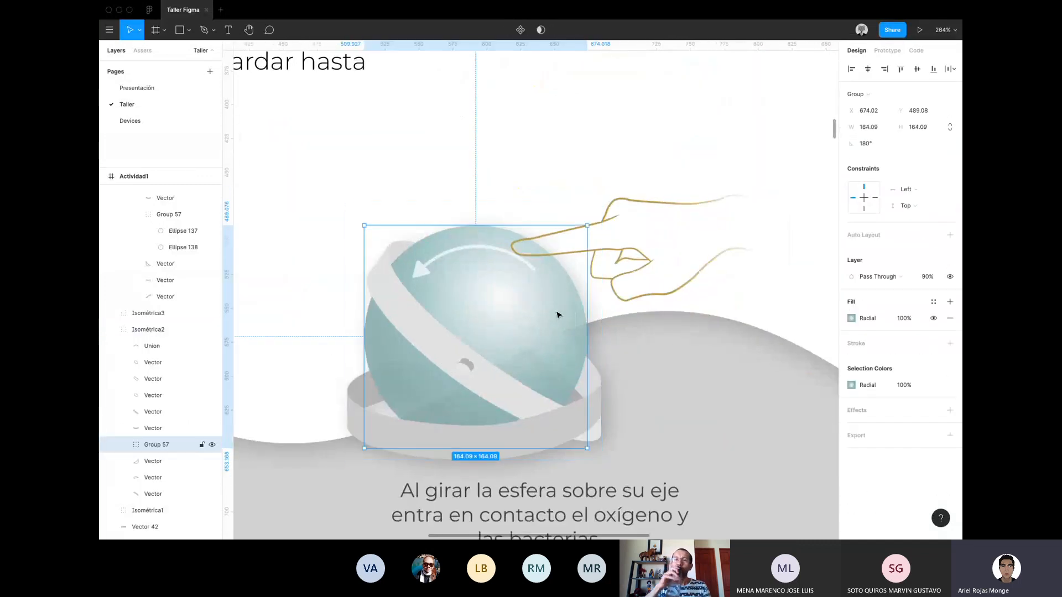
left_click(731, 311)
Add a Background Blur effect to Group 57, the sphere of the first lower lamp in Isométrica1.
scroll(732, 311, "down", 5)
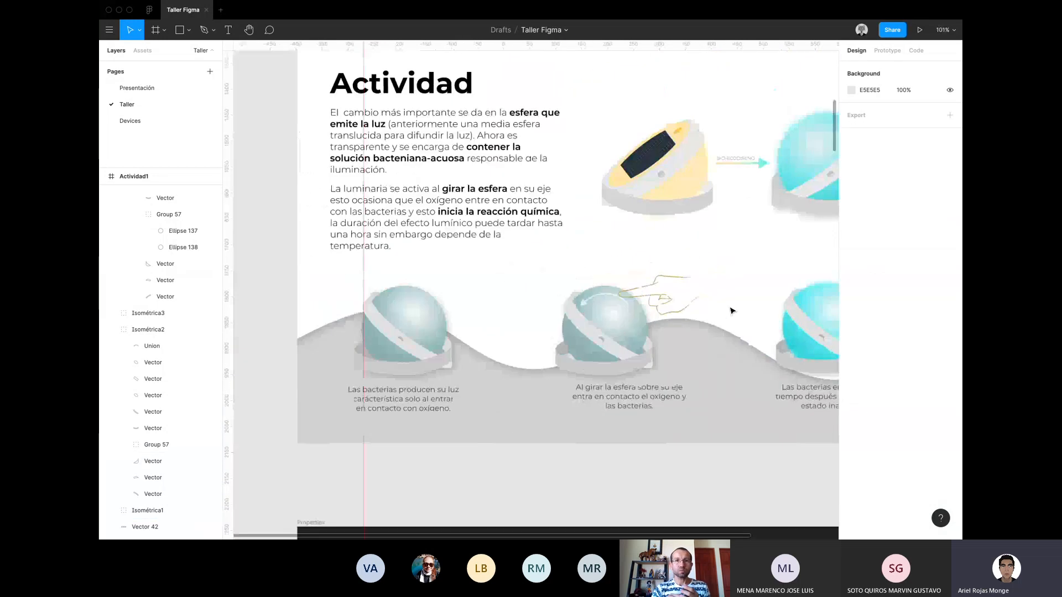
scroll(732, 311, "right", 5)
scroll(732, 311, "down", 3)
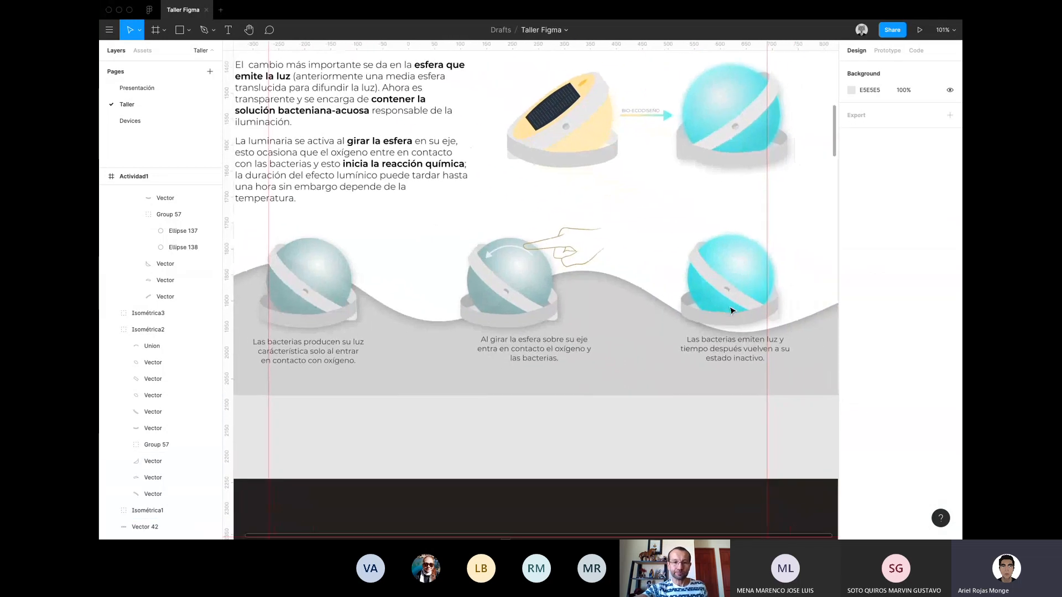
scroll(546, 245, "down", 2)
scroll(498, 223, "down", 4)
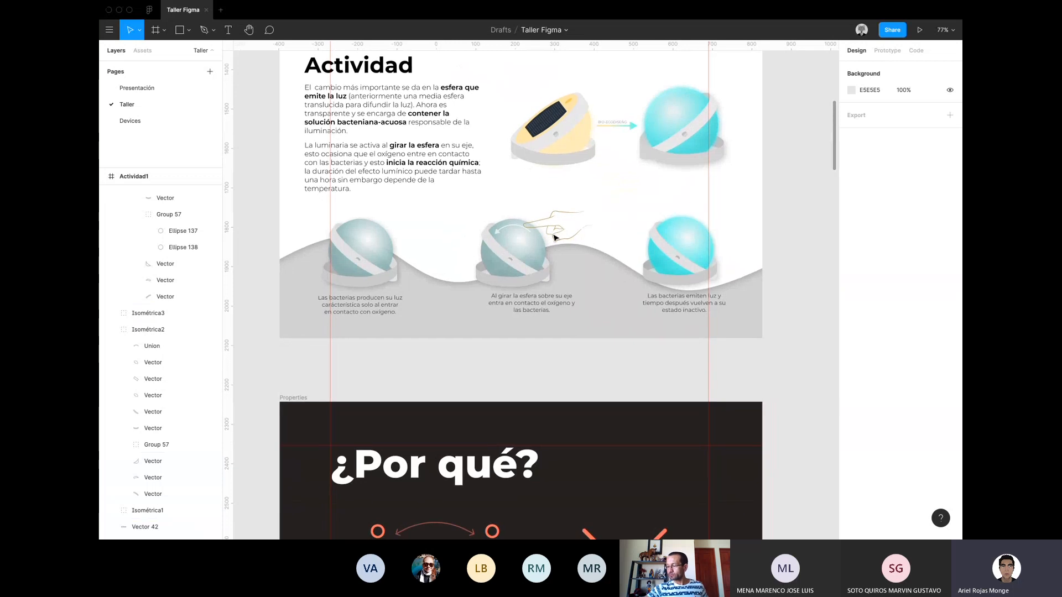
scroll(499, 223, "up", 6)
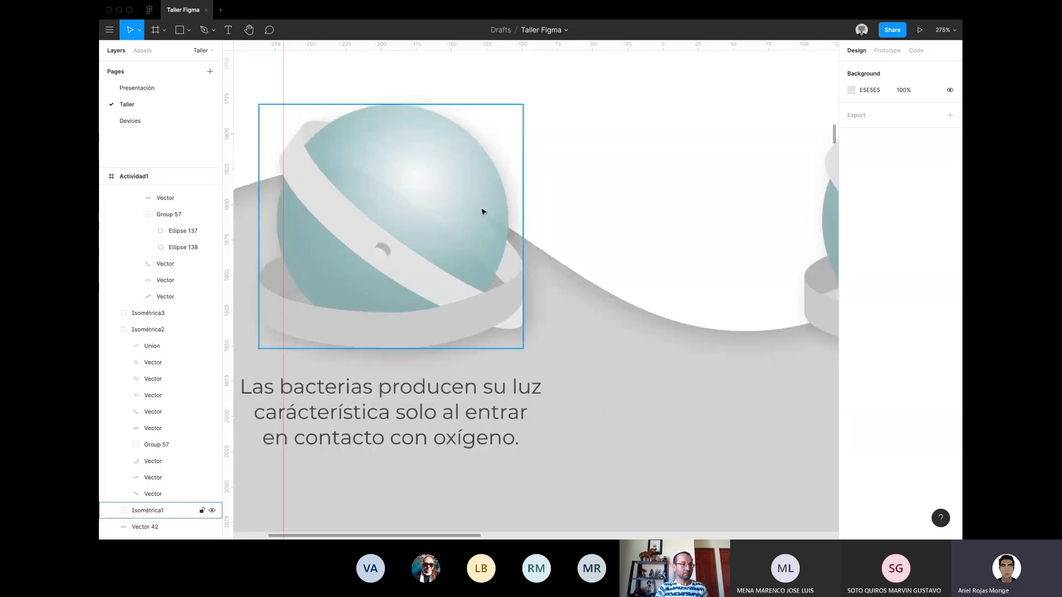
left_click(483, 210)
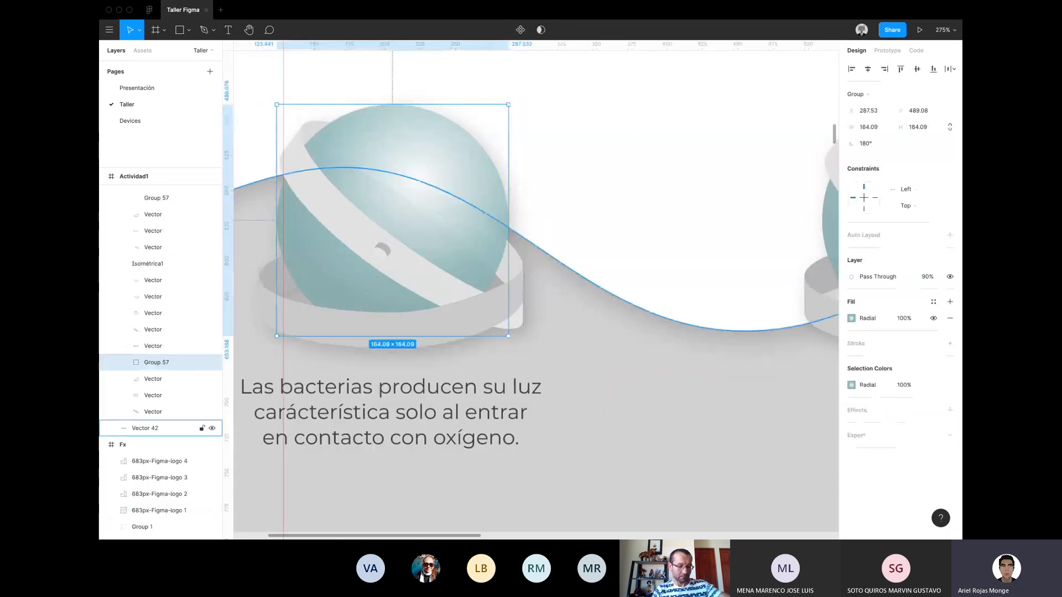
left_click(950, 410)
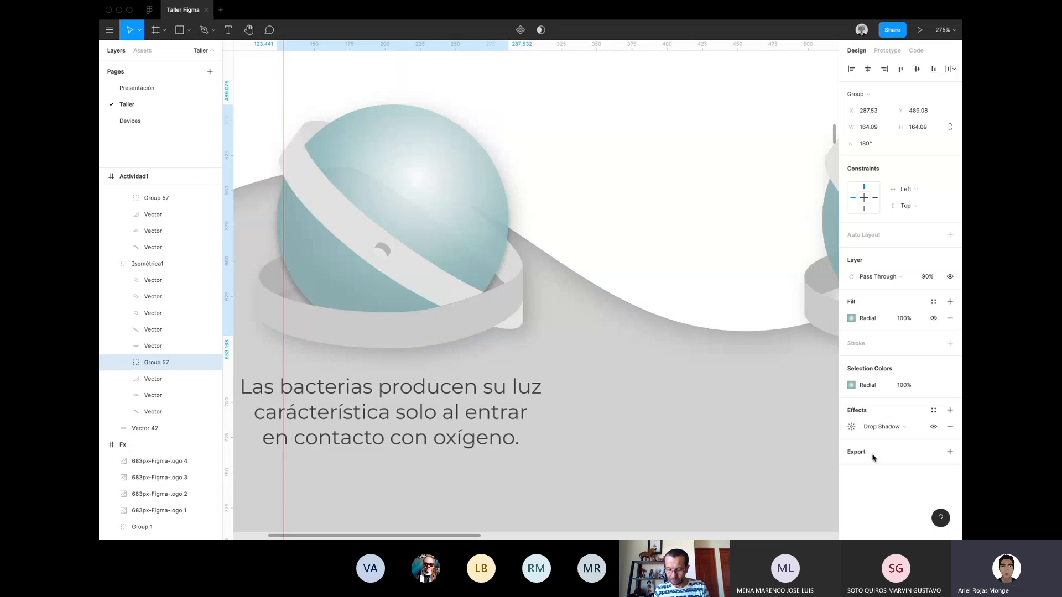
left_click(881, 428)
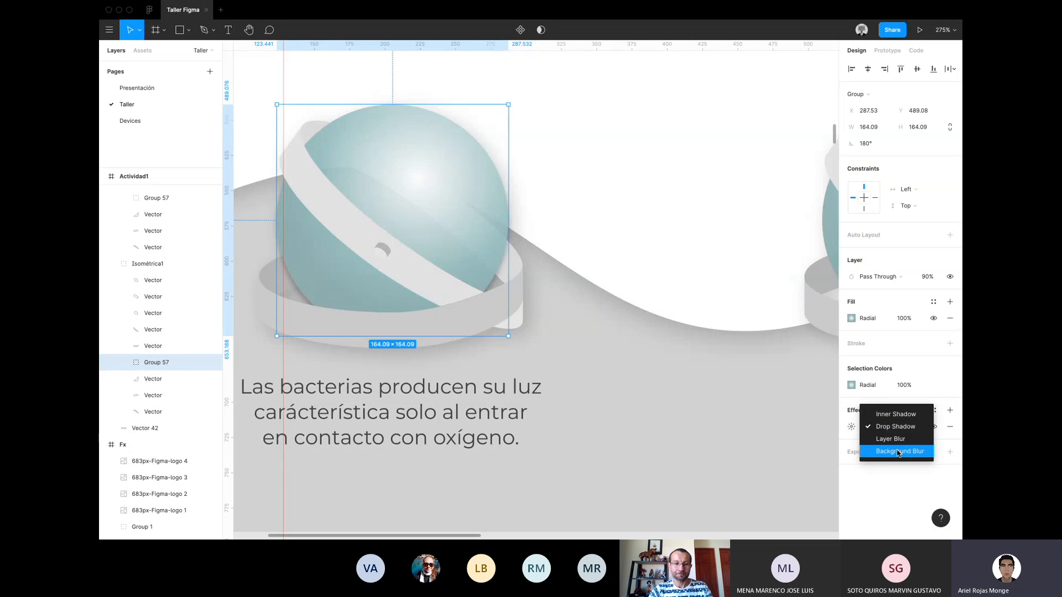
left_click(898, 452)
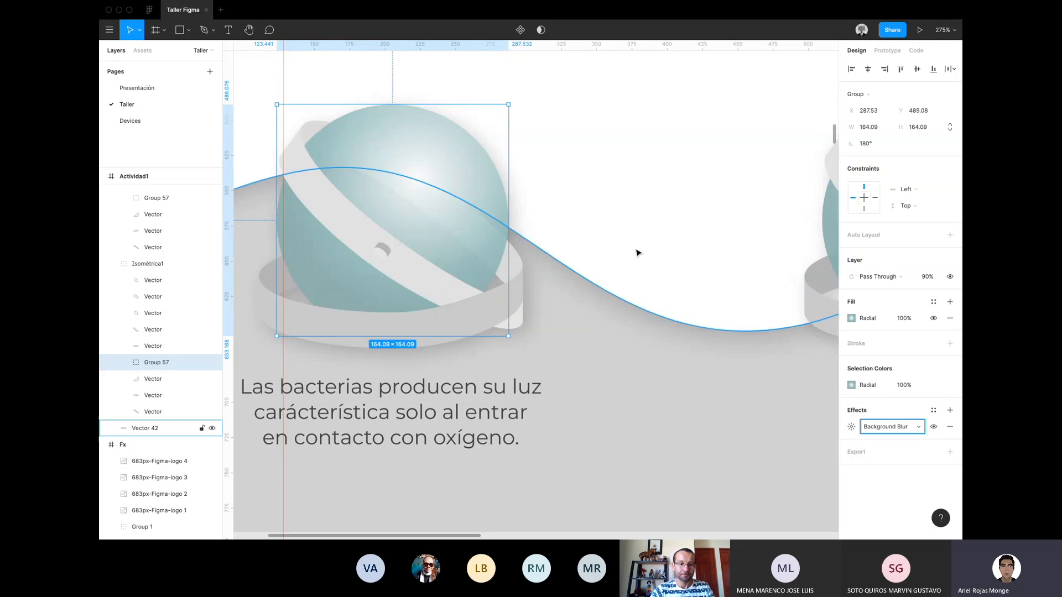
left_click(642, 215)
Inspect the Isométrica3 lamp group and the export settings of the Actividad1 frame.
scroll(641, 214, "down", 10)
scroll(642, 214, "down", 1)
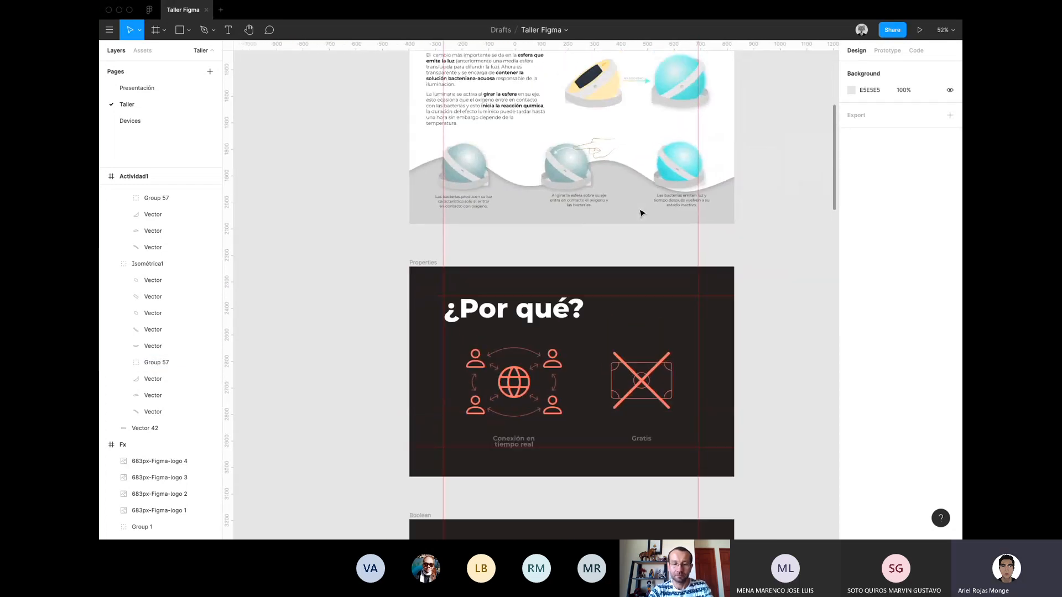
scroll(642, 214, "up", 2)
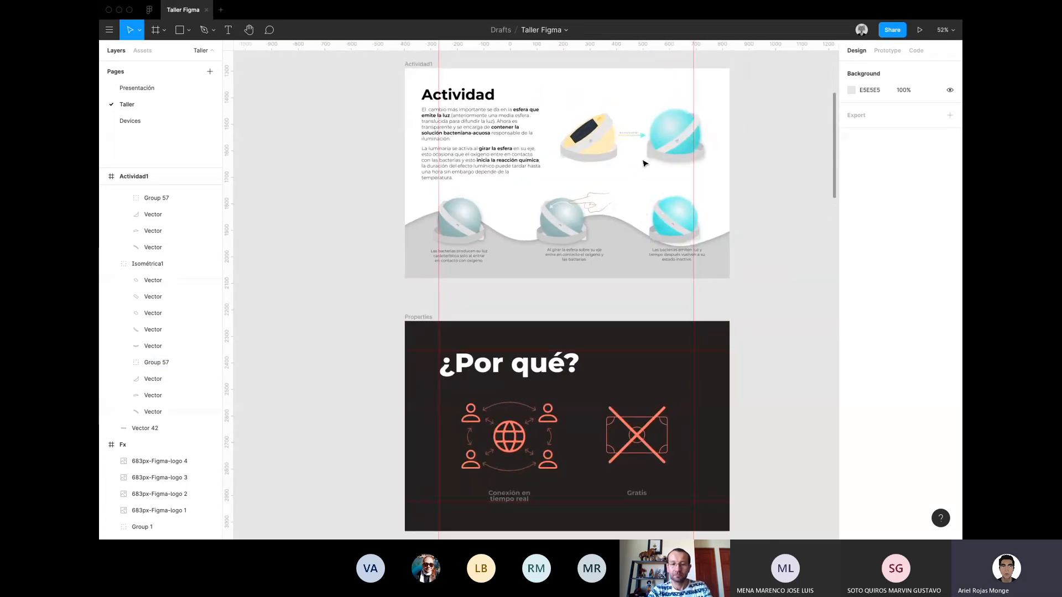
left_click(653, 197)
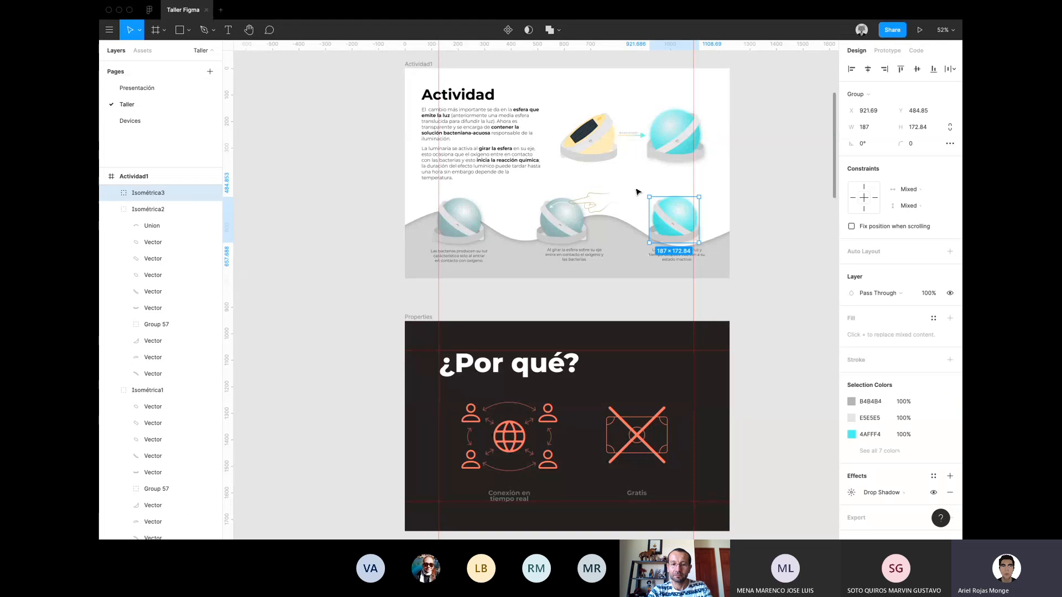
left_click(636, 191)
left_click(421, 64)
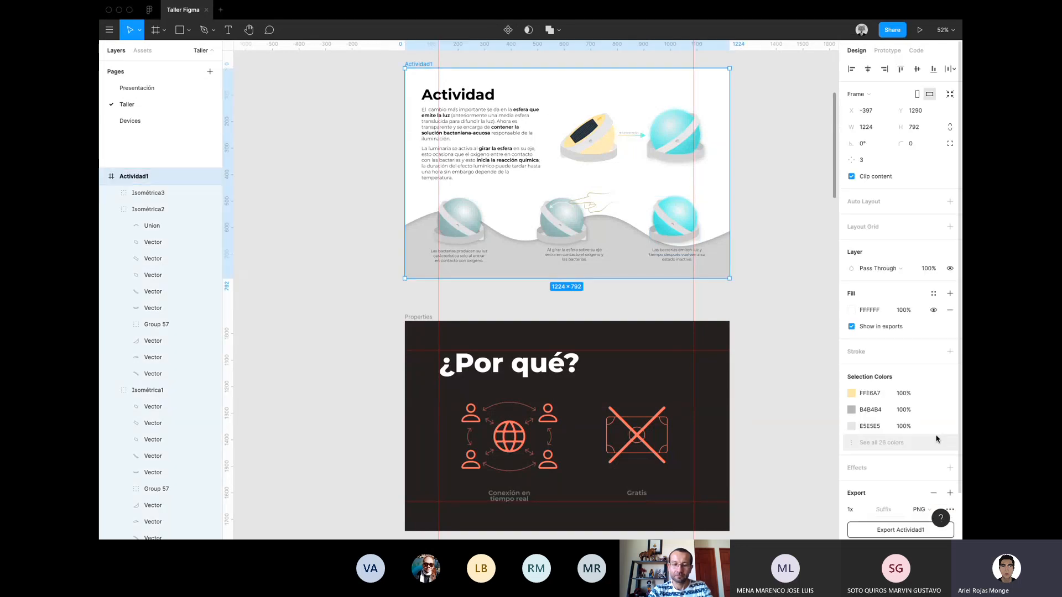
scroll(935, 440, "down", 2)
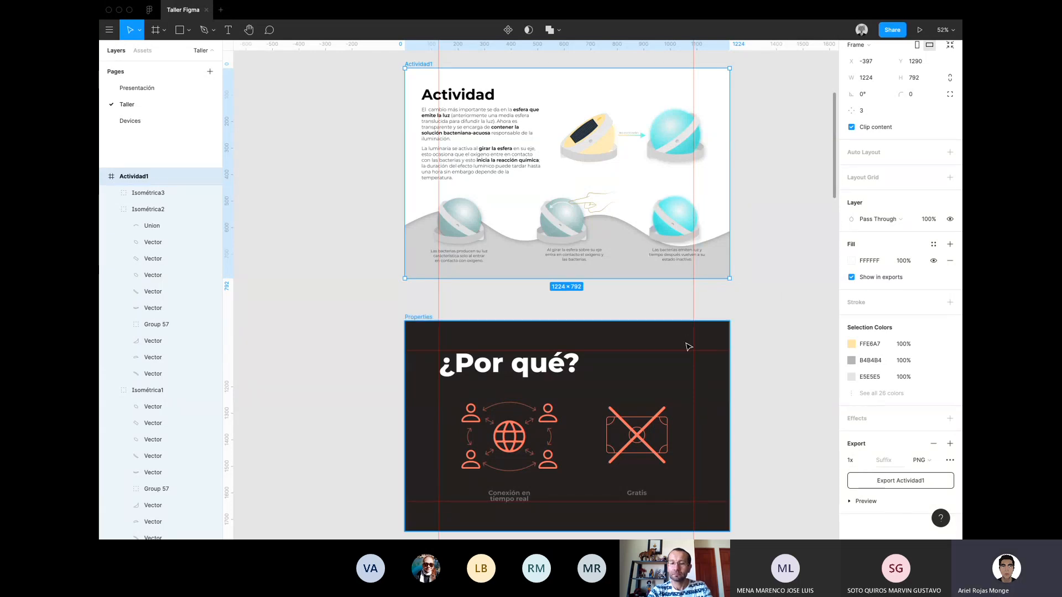
Add an export setting to the whole Presentación page and show its export preview.
left_click(137, 94)
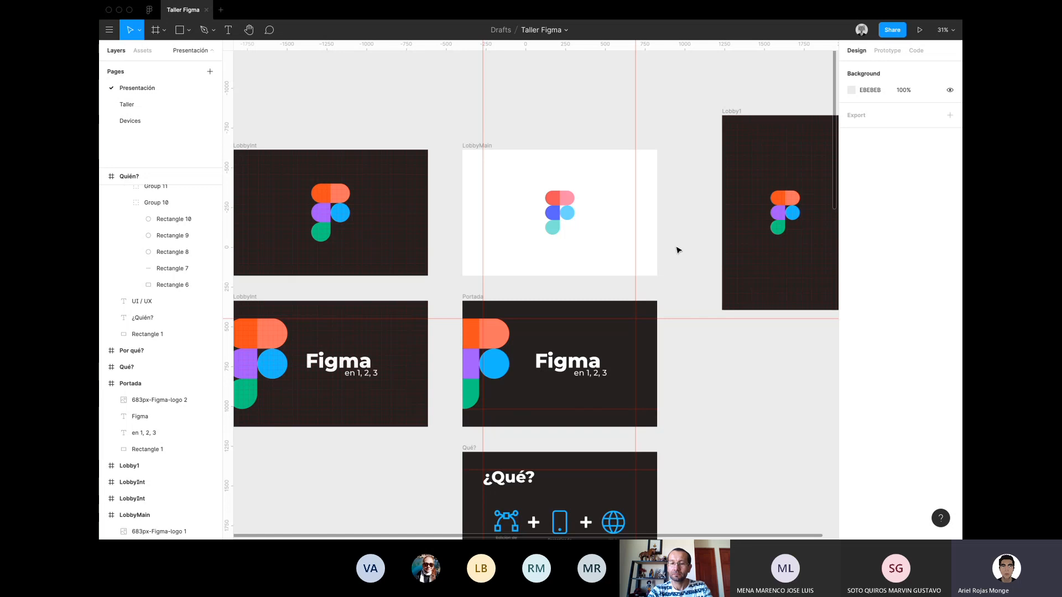
scroll(679, 247, "down", 3)
left_click(950, 116)
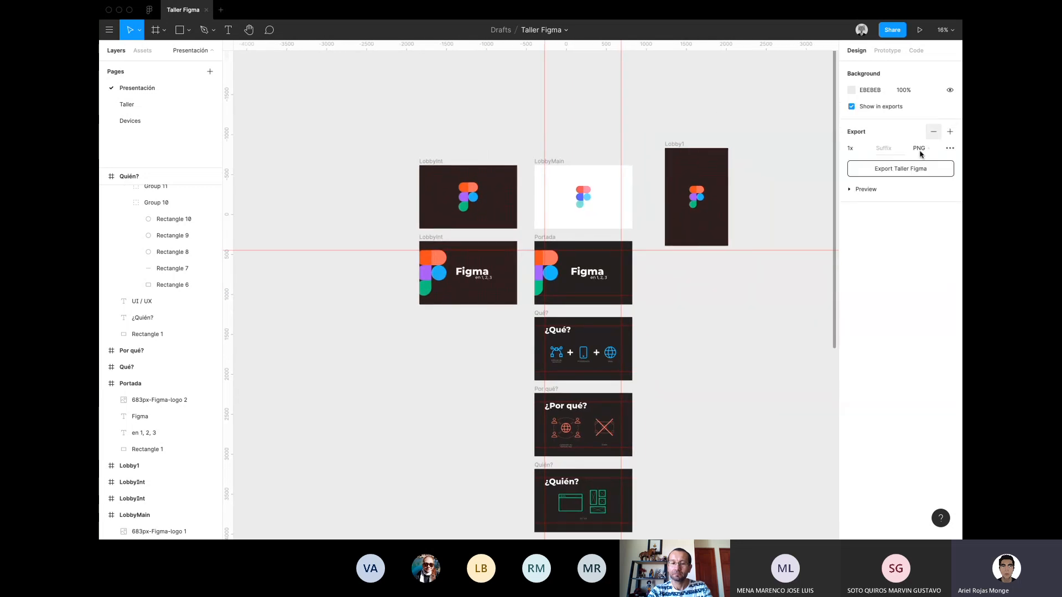
left_click(850, 190)
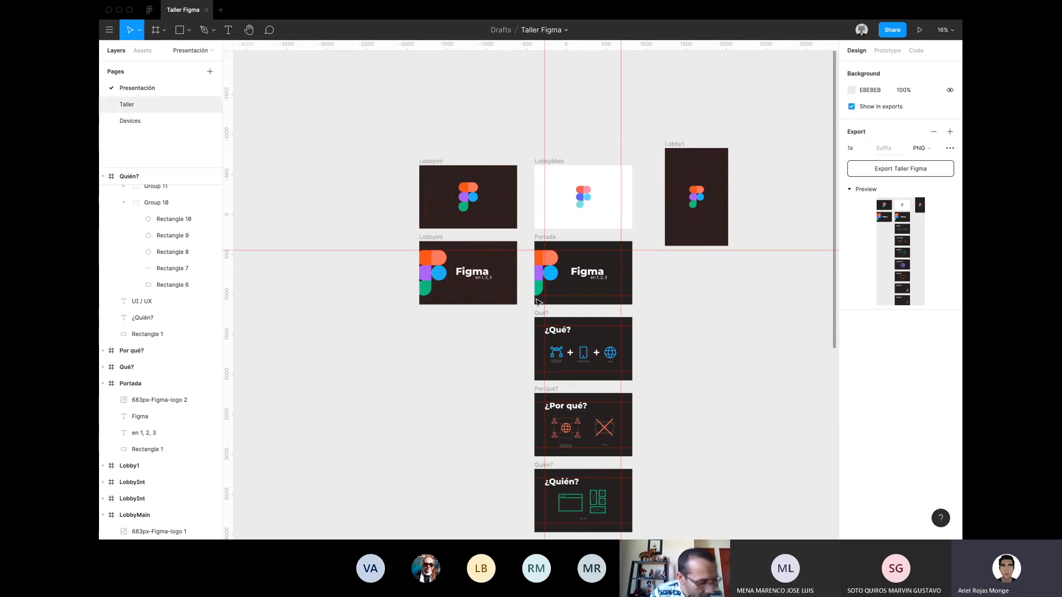
Return to the Taller page and examine the Actividad1 frame's export preview and available export formats.
left_click(127, 109)
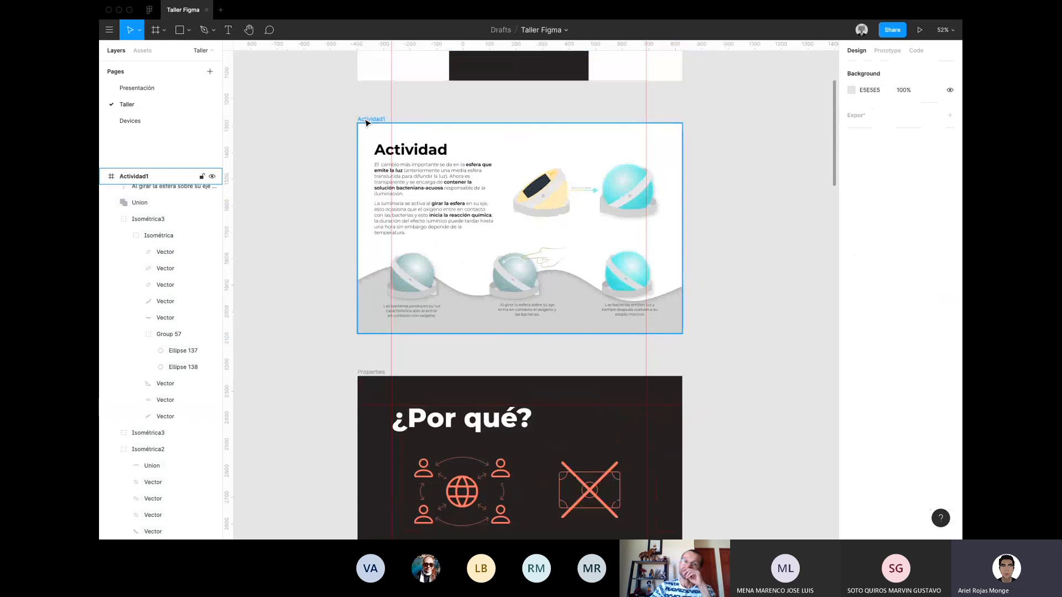
left_click(366, 123)
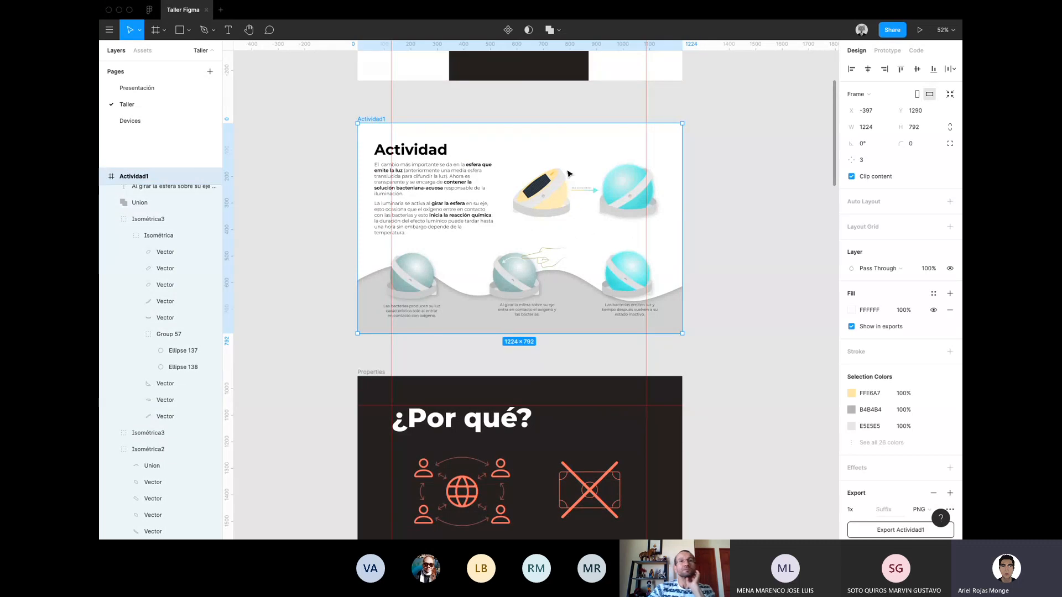
scroll(899, 487, "down", 5)
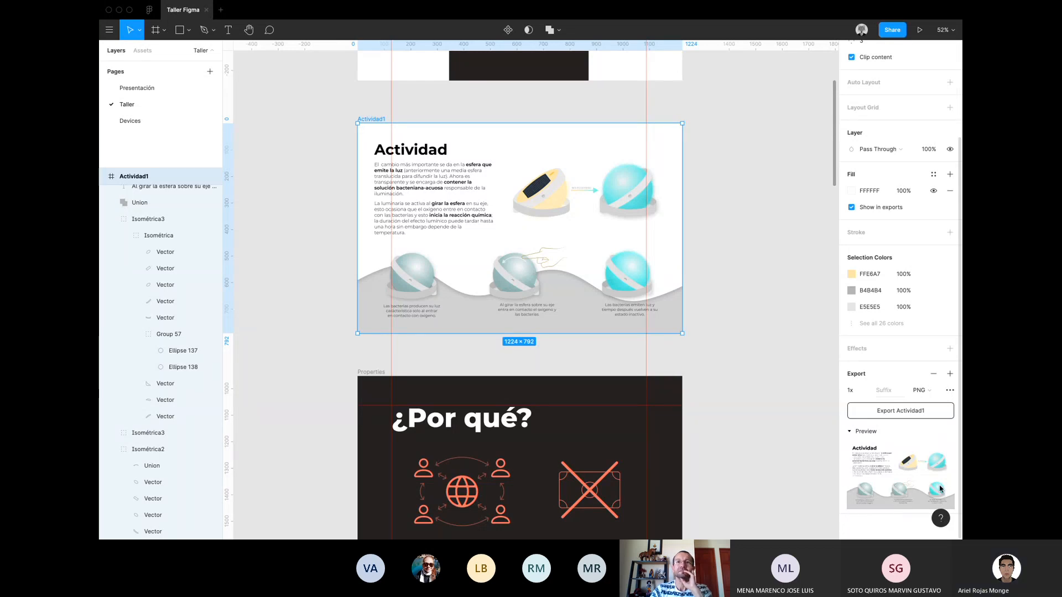
left_click(919, 394)
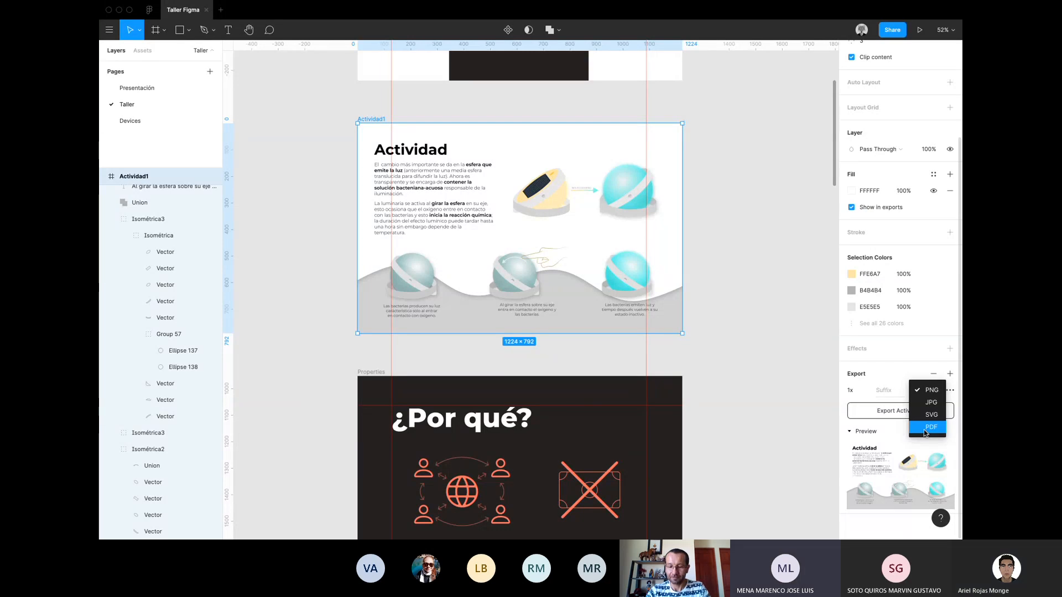
left_click(890, 370)
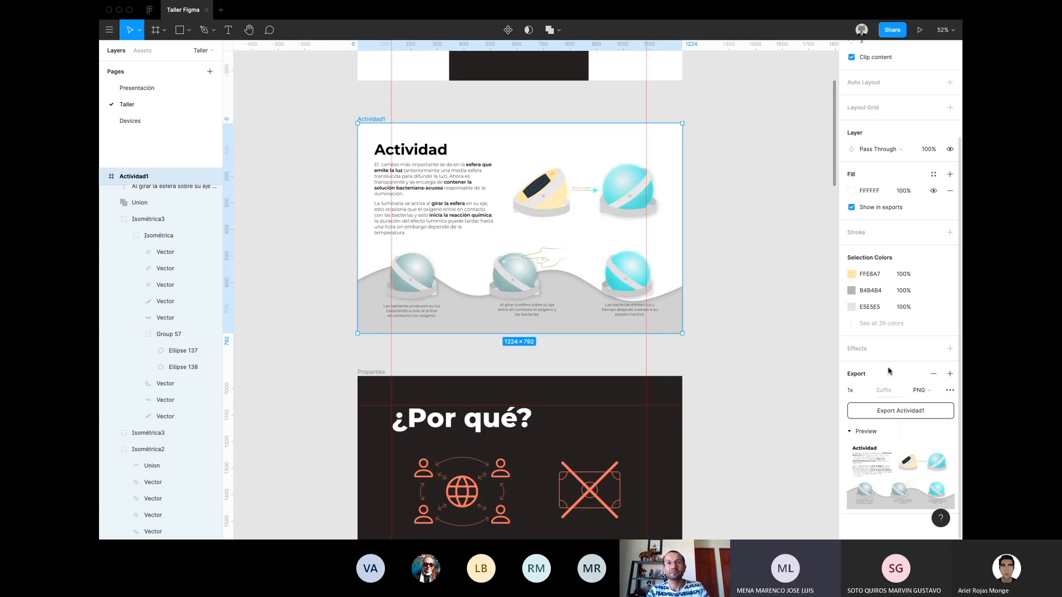
Set the Presentación page's export format to PDF and export Taller Figma.
left_click(176, 93)
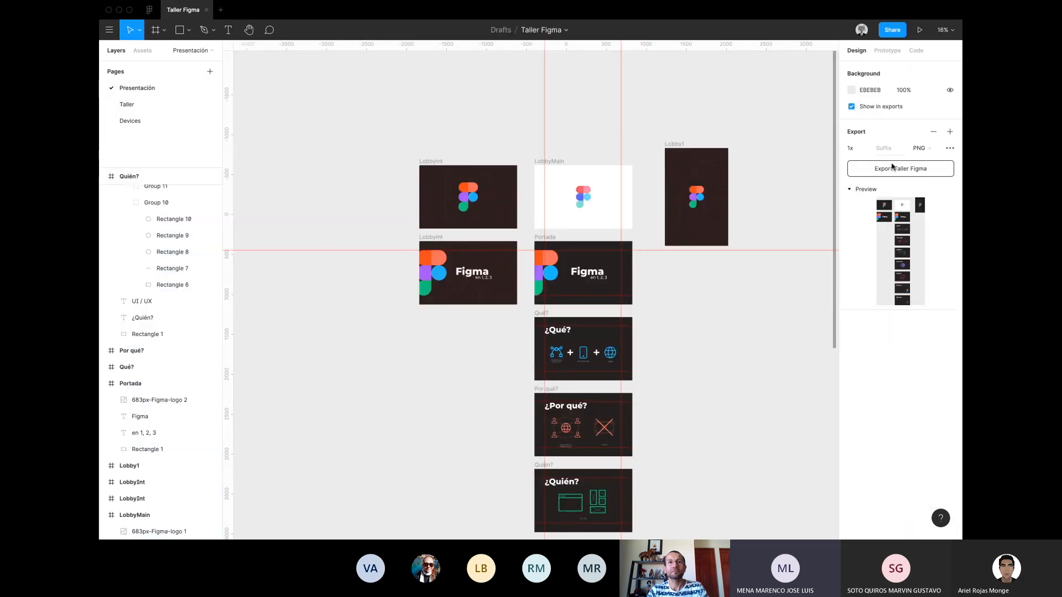
left_click(932, 147)
left_click(929, 188)
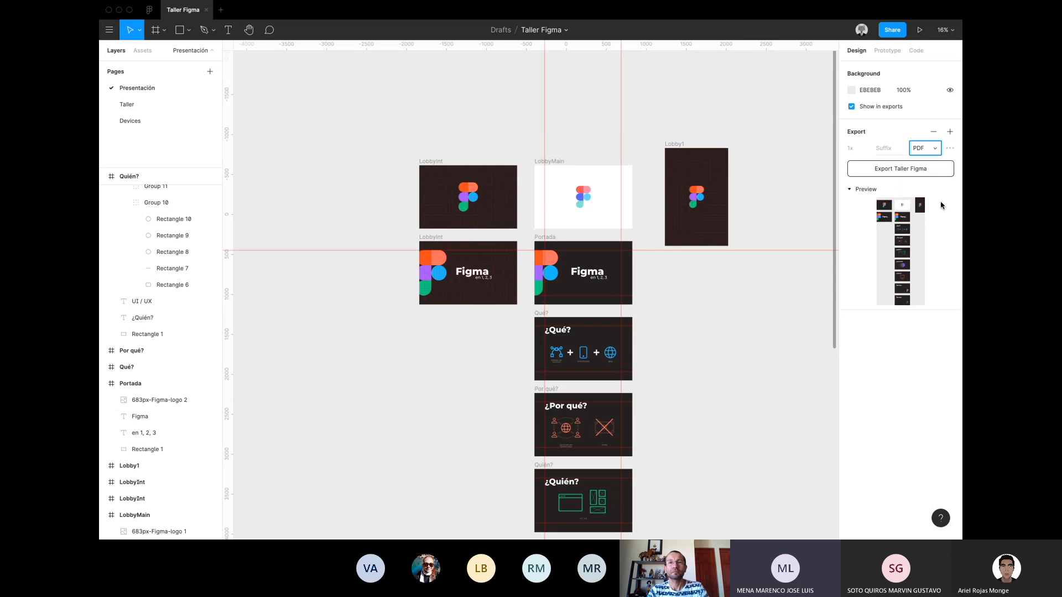
left_click(906, 169)
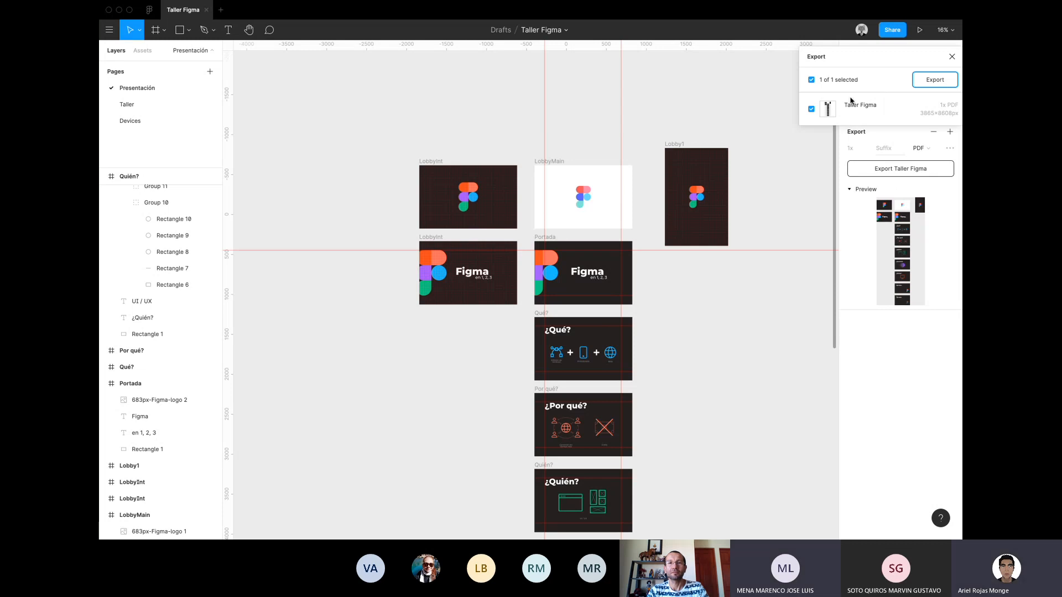
left_click(931, 78)
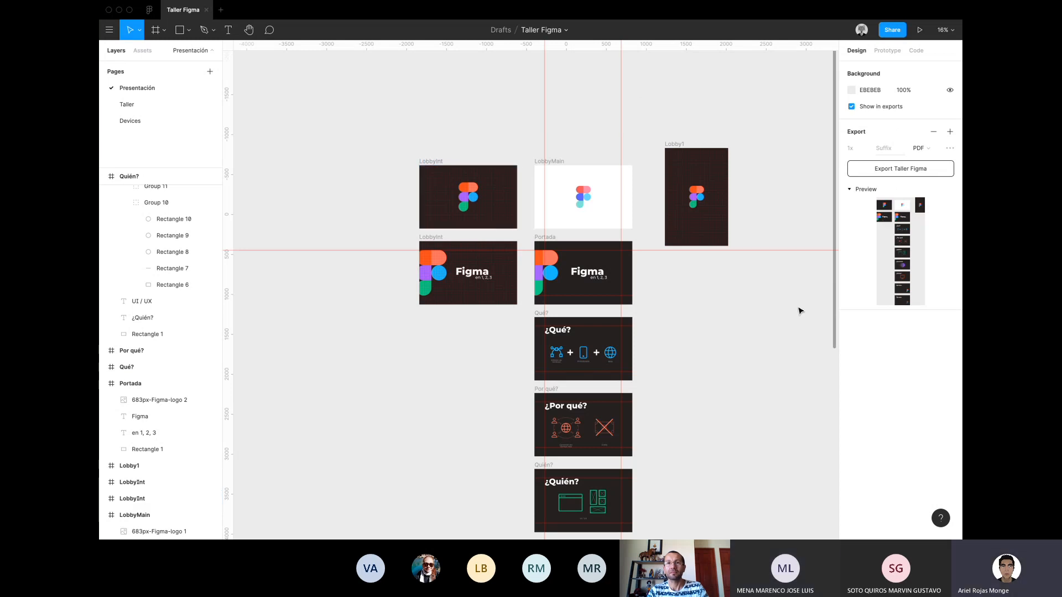
Look over the Presentación slides, and inspect the bright turquoise Isométrica3 lamp in the Taller page's Actividad1 frame.
scroll(336, 116, "down", 10)
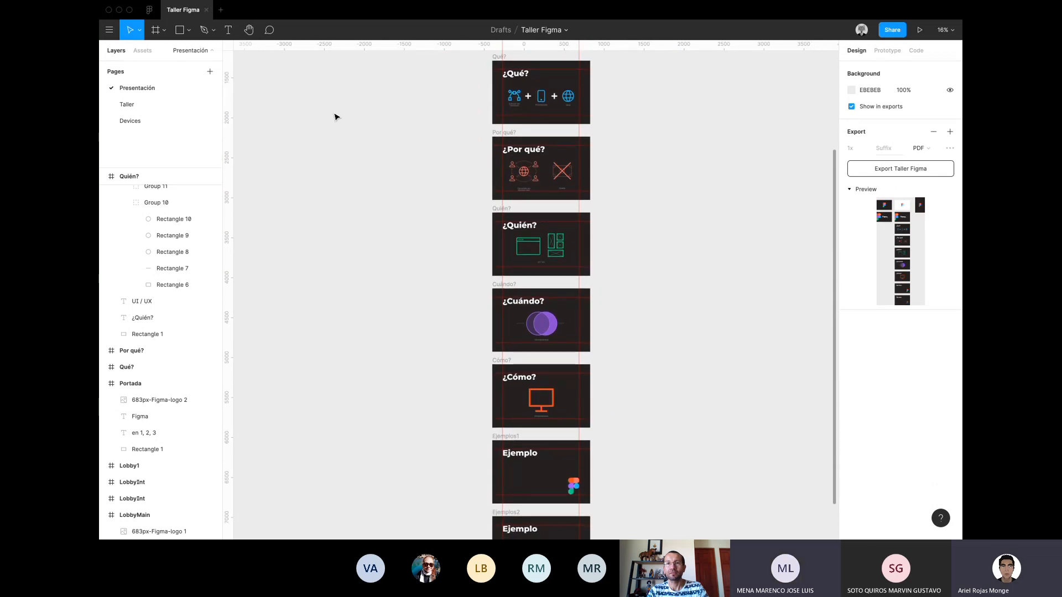
left_click(134, 105)
scroll(904, 479, "down", 2)
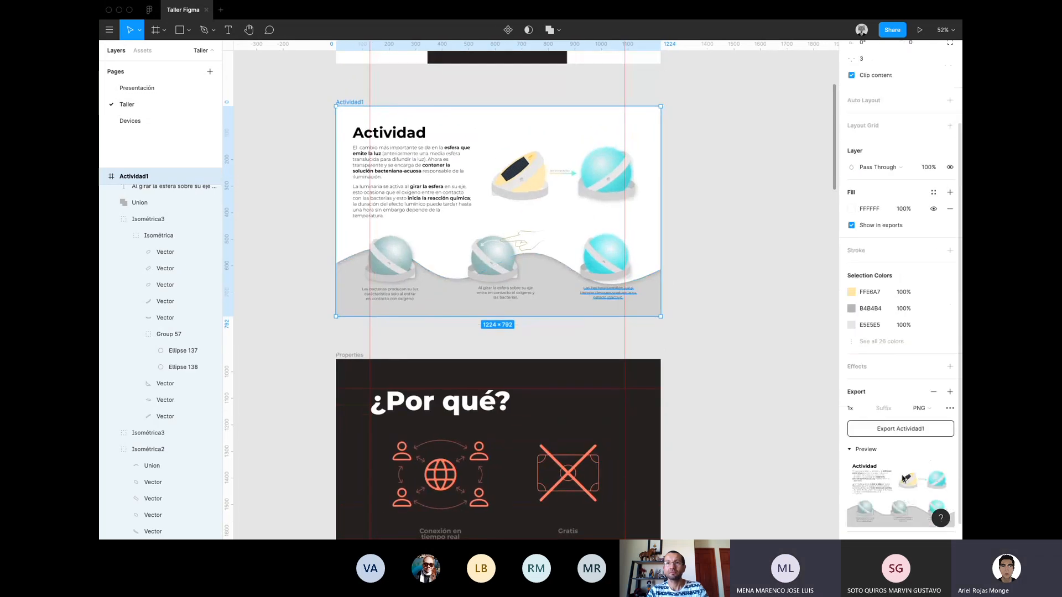
left_click(752, 344)
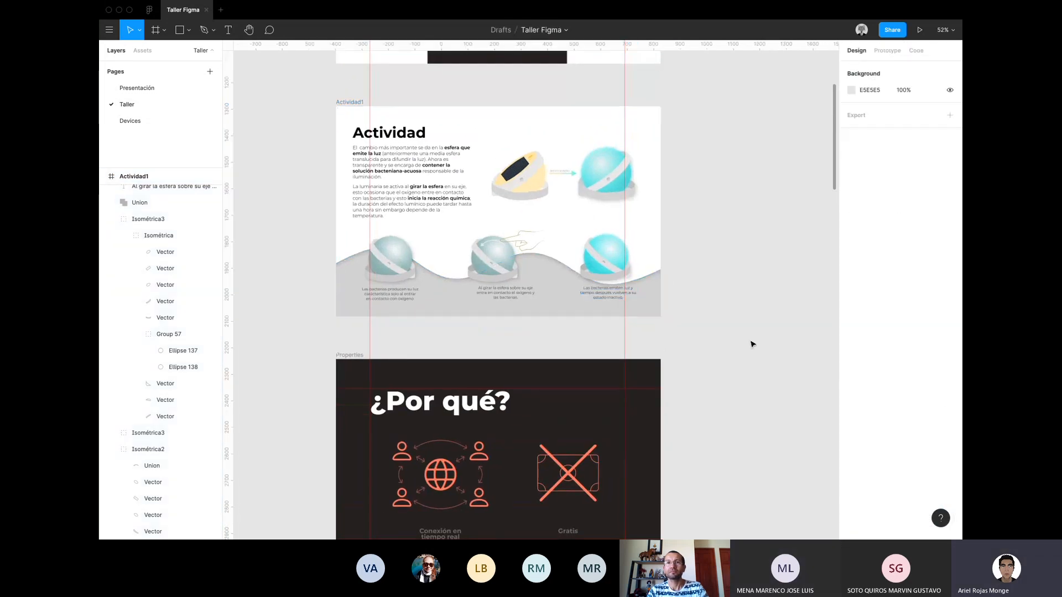
left_click(604, 240)
scroll(605, 239, "up", 5)
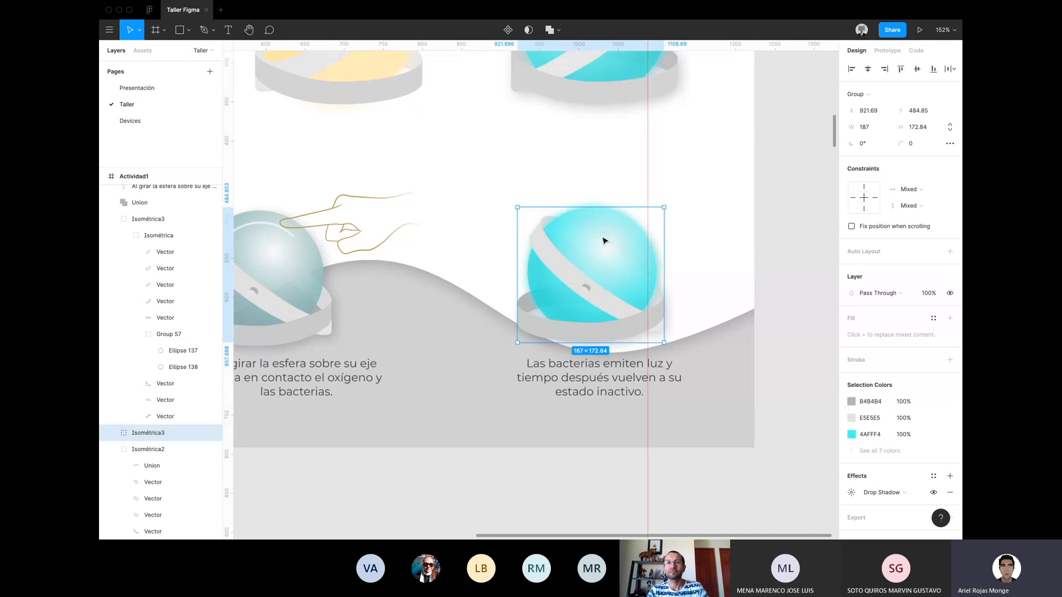
Look over the Actividad1, Properties and Boolean frames on the Taller page.
scroll(604, 240, "down", 5)
scroll(602, 236, "down", 10)
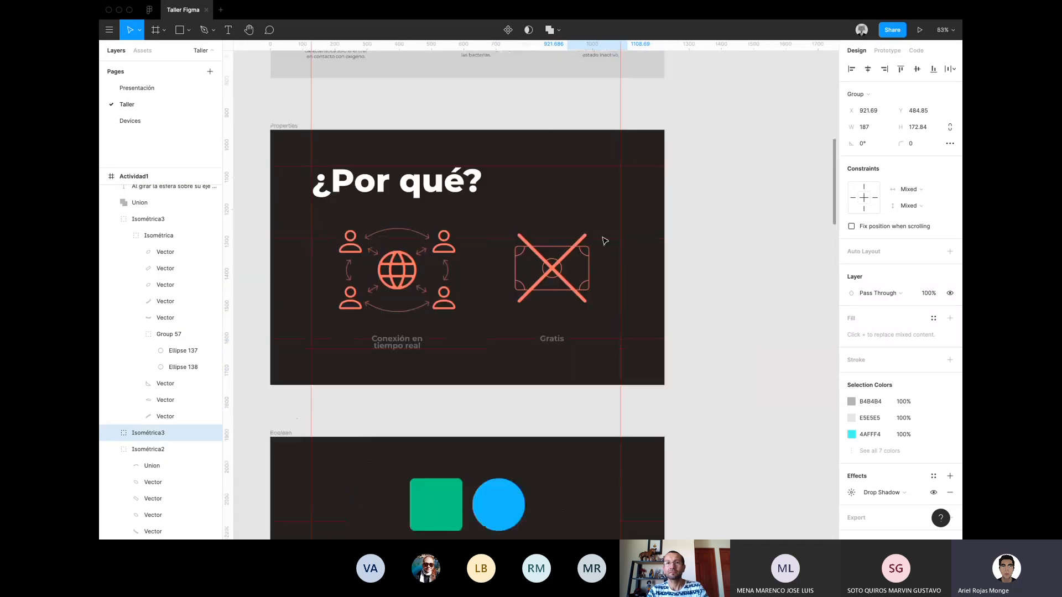
scroll(438, 267, "down", 2)
scroll(458, 268, "up", 5)
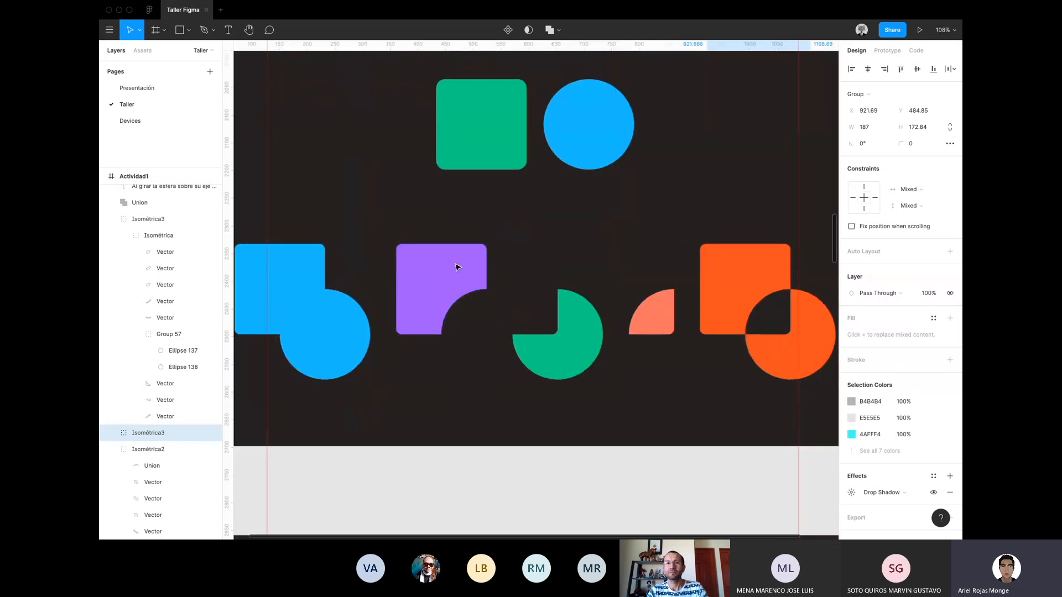
scroll(457, 267, "down", 2)
scroll(508, 236, "down", 2)
scroll(486, 396, "up", 6)
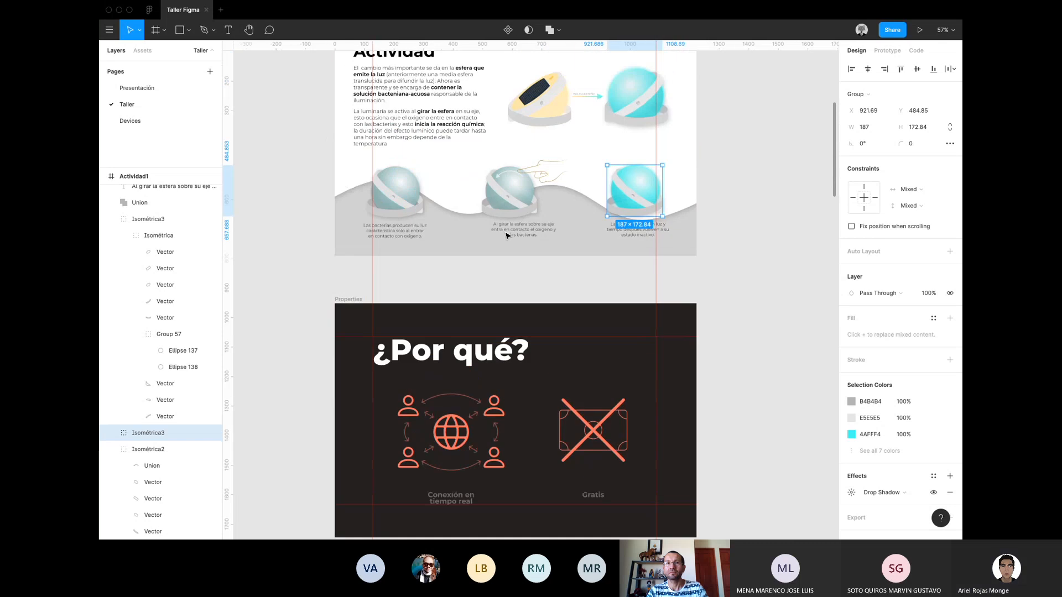
scroll(485, 395, "down", 8)
scroll(485, 395, "up", 8)
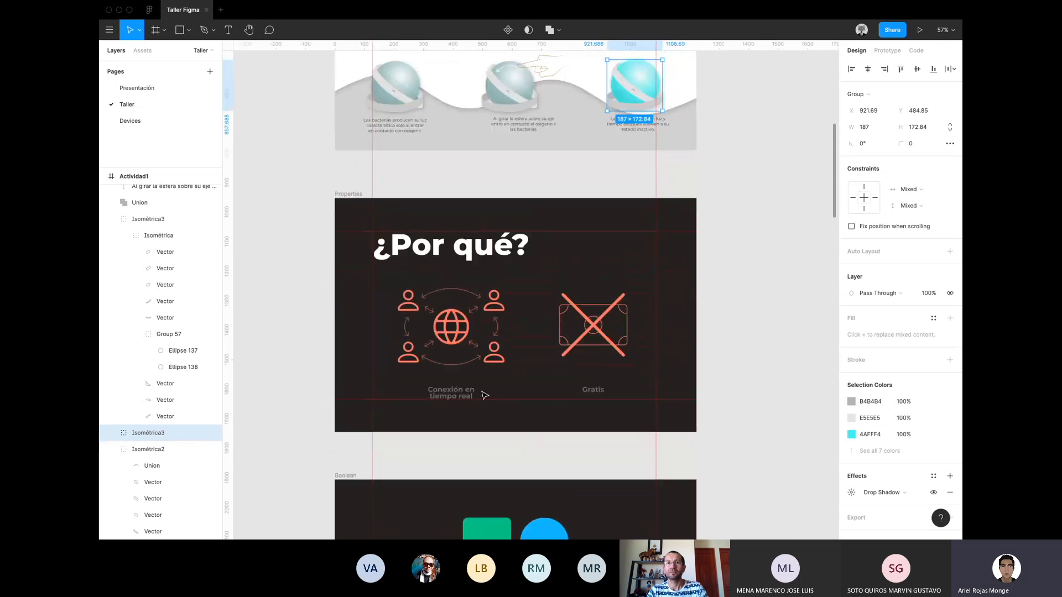
scroll(504, 321, "up", 3)
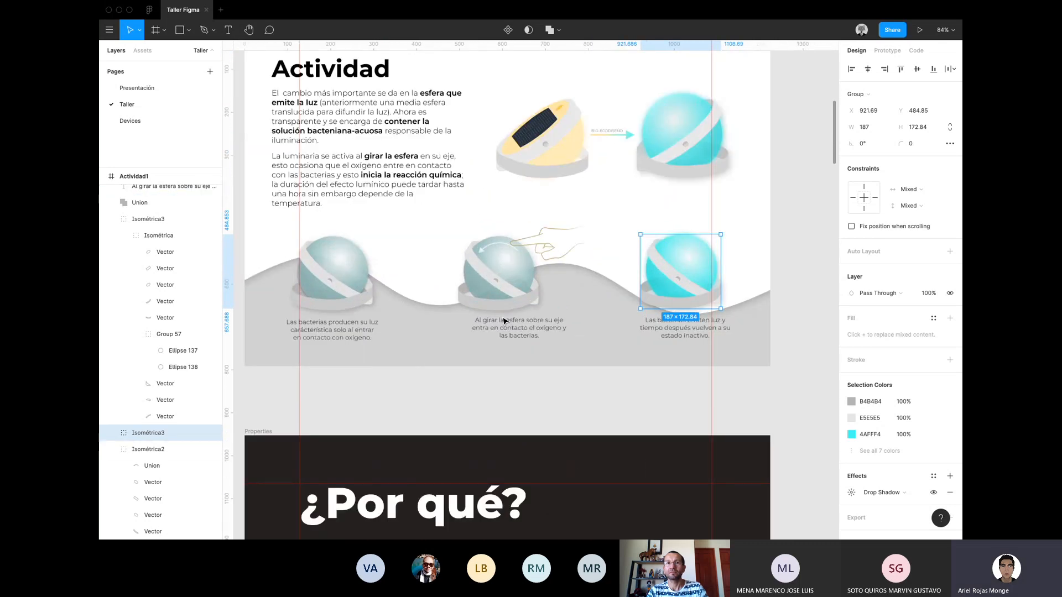
scroll(504, 321, "up", 2)
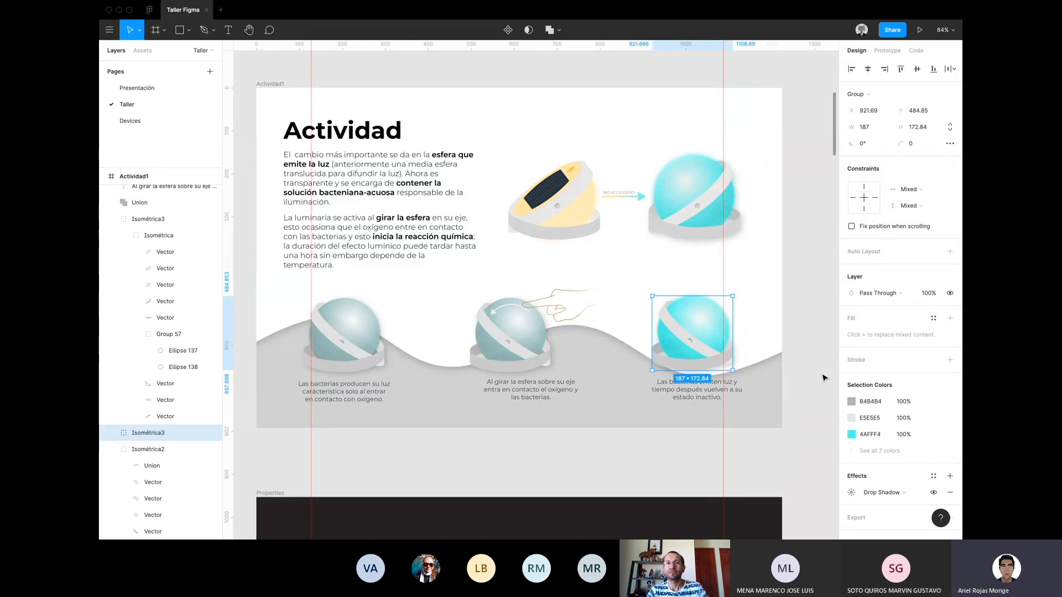
scroll(785, 331, "down", 10)
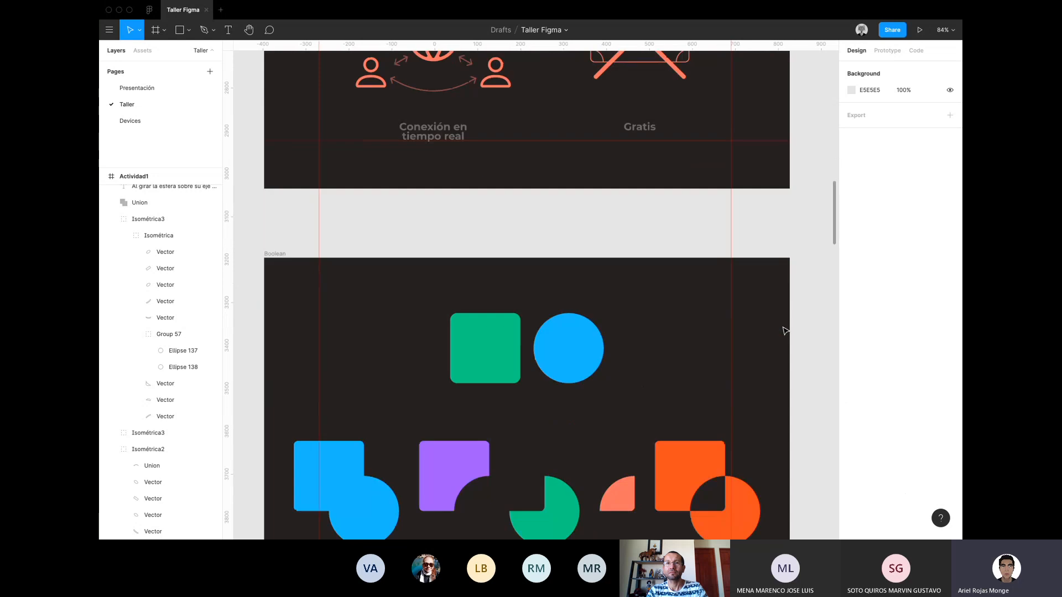
Add a PNG export setting to the green Subtract shape in the Boolean frame and check the available export formats.
left_click(547, 304)
scroll(547, 304, "up", 3)
scroll(547, 304, "down", 5)
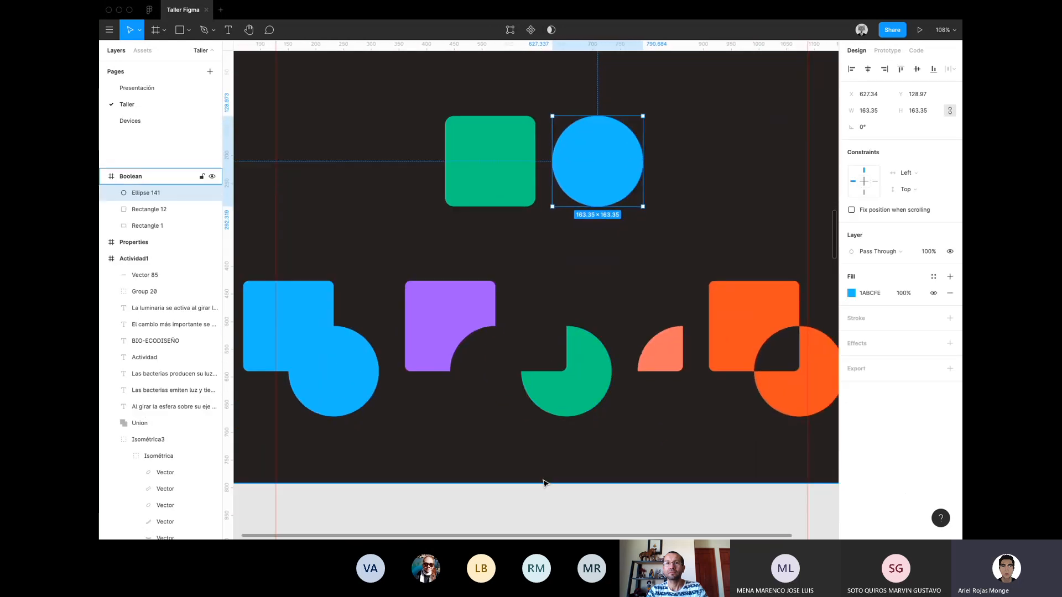
left_click(575, 388)
left_click(950, 385)
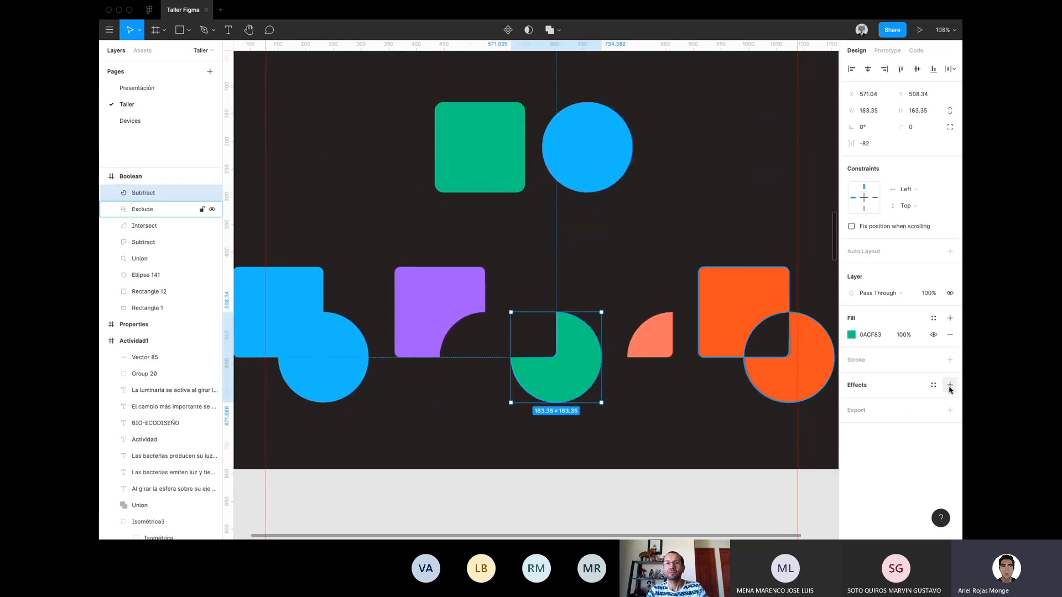
left_click(949, 401)
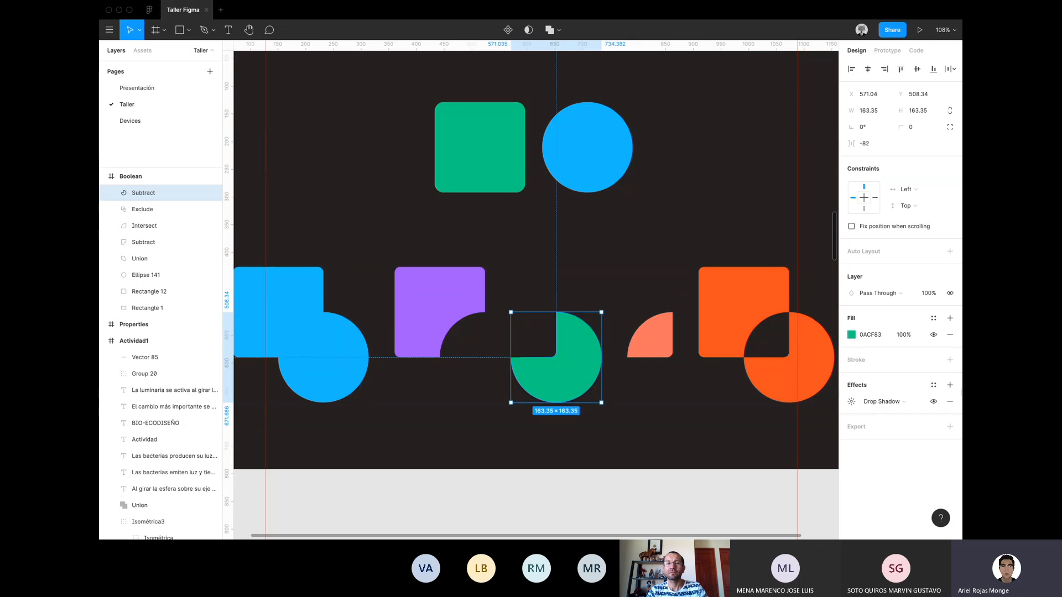
left_click(949, 410)
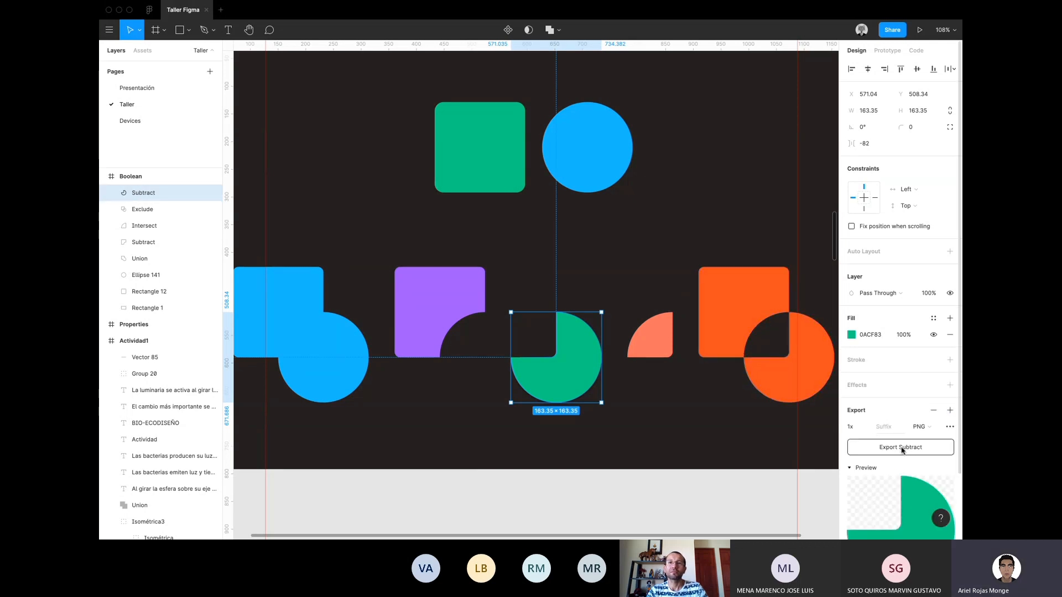
left_click(920, 429)
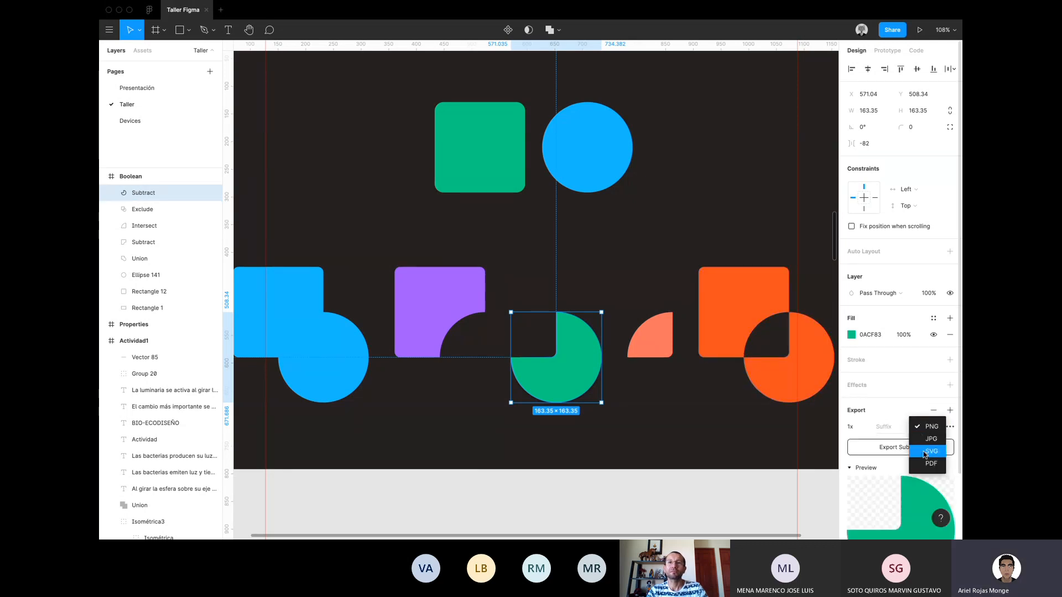
left_click(819, 154)
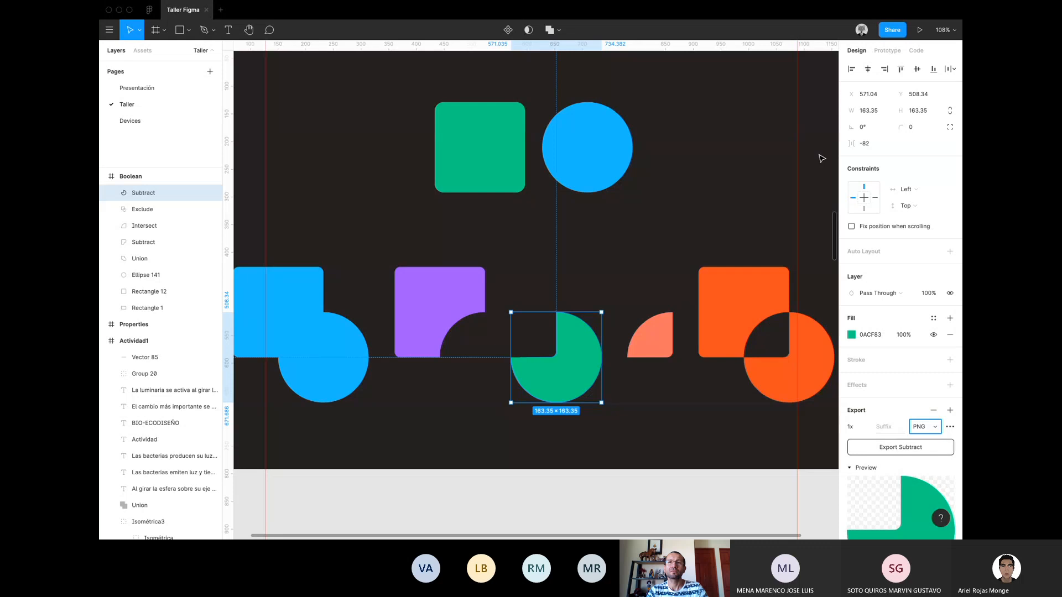
Select the Boolean frame and review it alongside the Properties and Actividad1 frames.
scroll(819, 153, "down", 3)
left_click(818, 154)
scroll(819, 154, "down", 3)
scroll(818, 156, "up", 8)
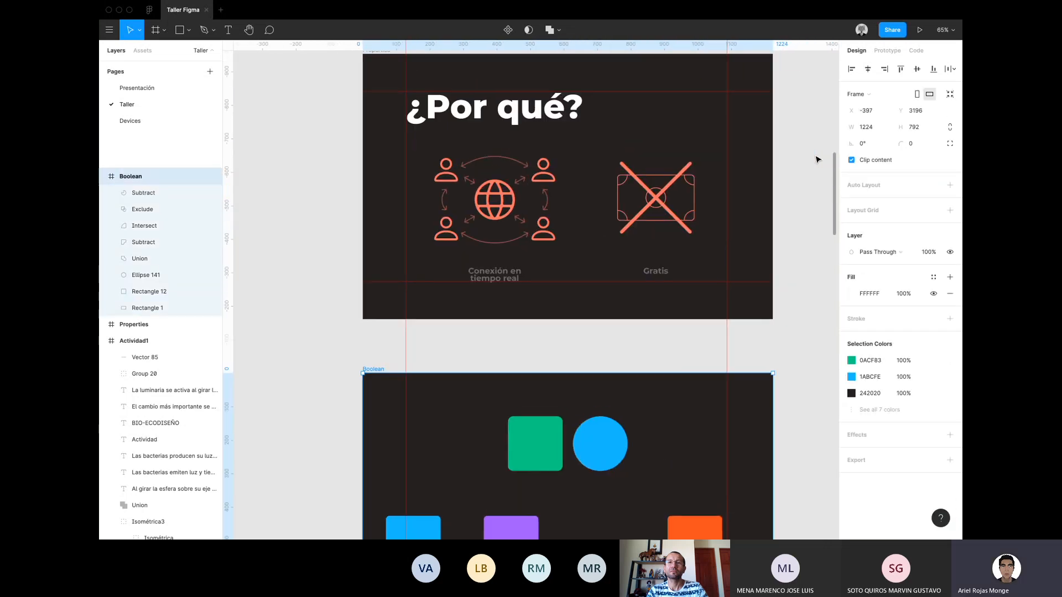
scroll(816, 159, "down", 6)
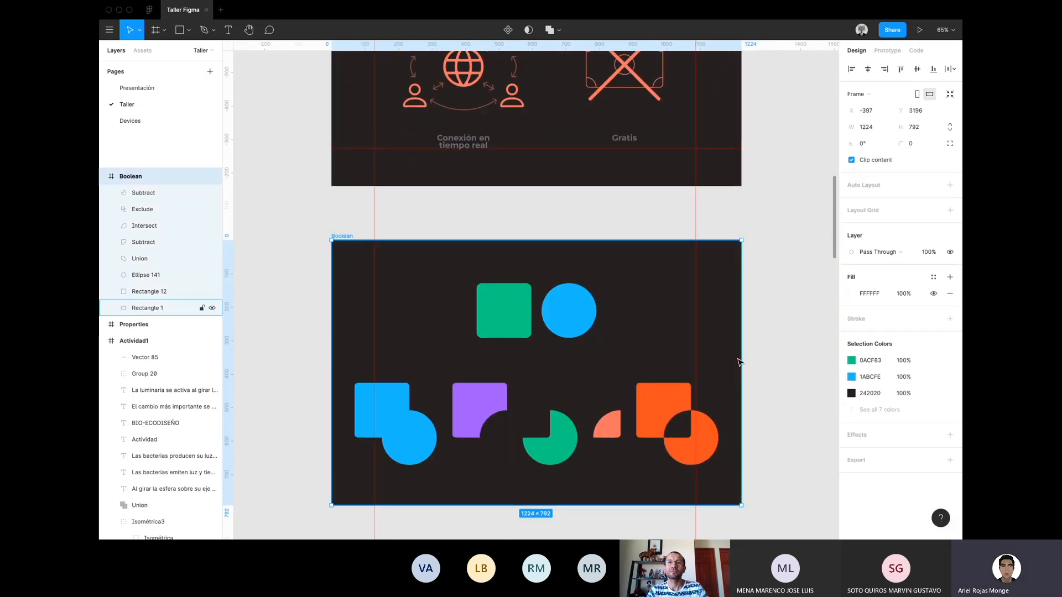
scroll(740, 360, "up", 2)
scroll(740, 362, "down", 8)
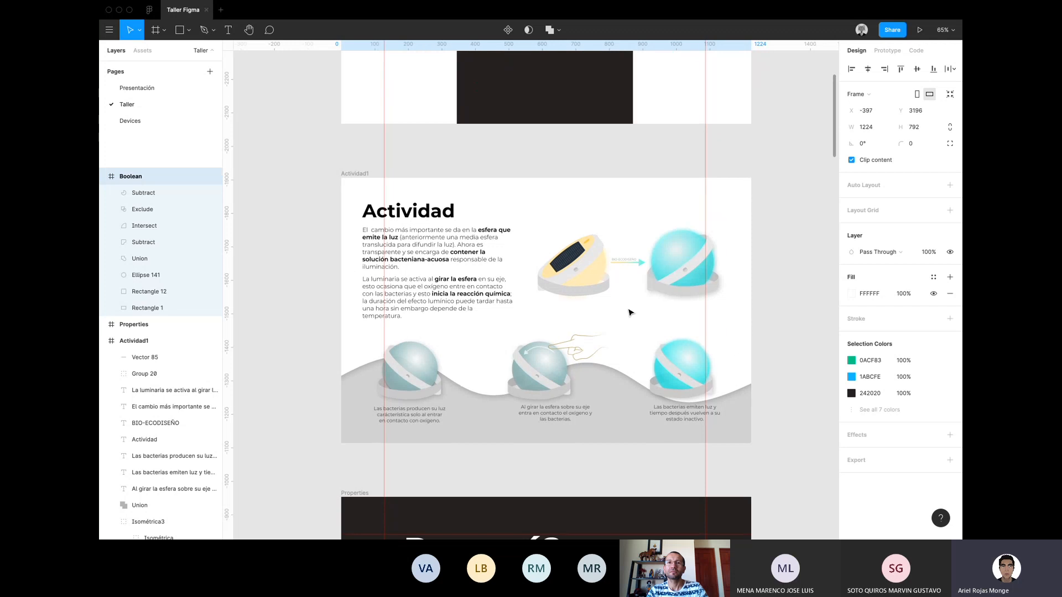
scroll(631, 312, "up", 4)
scroll(630, 310, "down", 4)
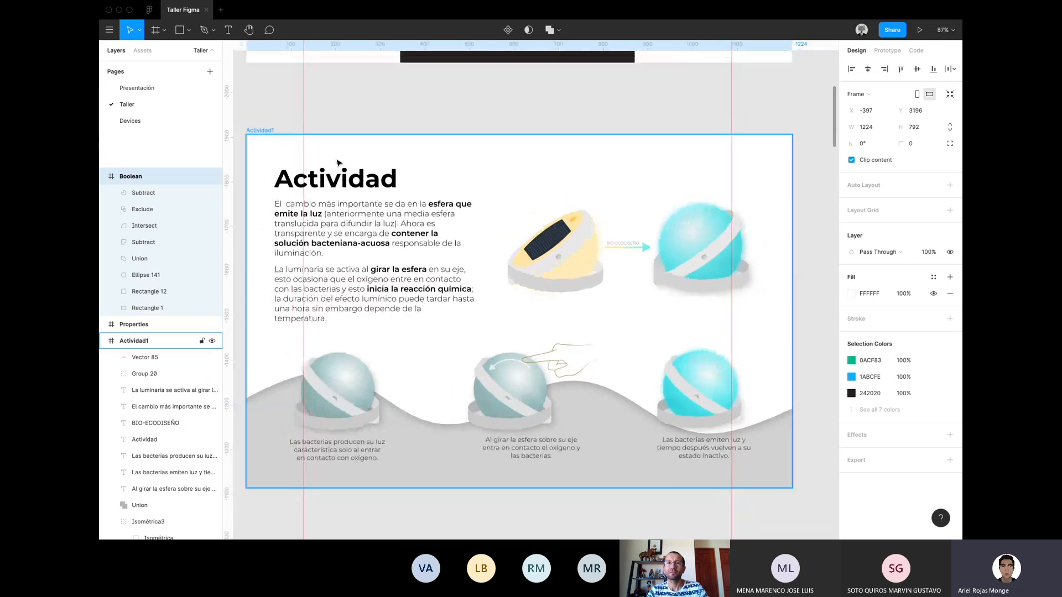
scroll(487, 308, "down", 2)
scroll(487, 309, "down", 2)
scroll(486, 308, "down", 3)
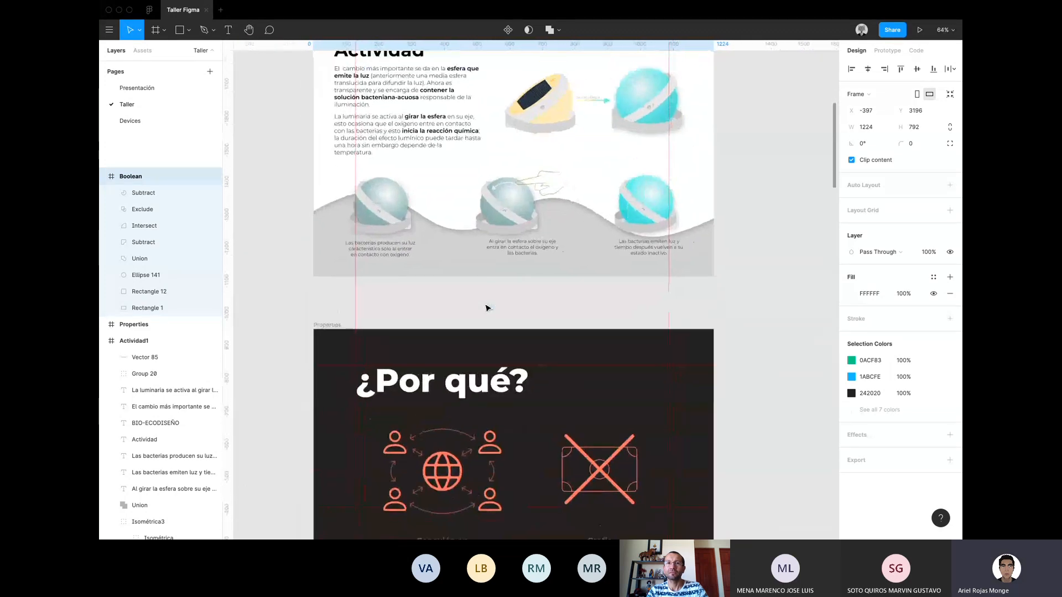
Set the Actividad1 frame's export format to PDF.
scroll(487, 308, "up", 3)
left_click(342, 130)
left_click(330, 142)
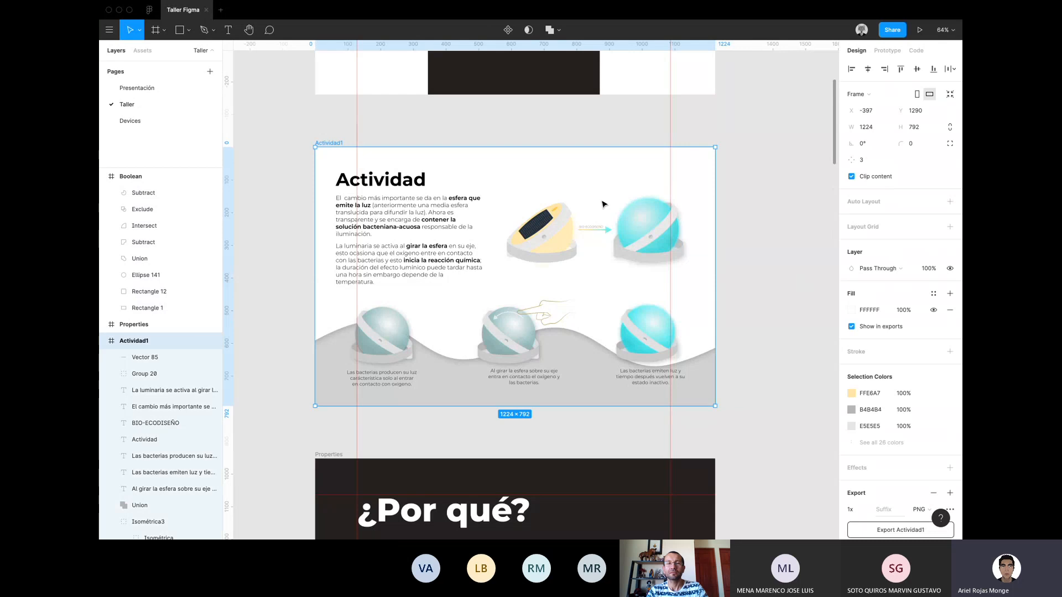
scroll(935, 465, "down", 3)
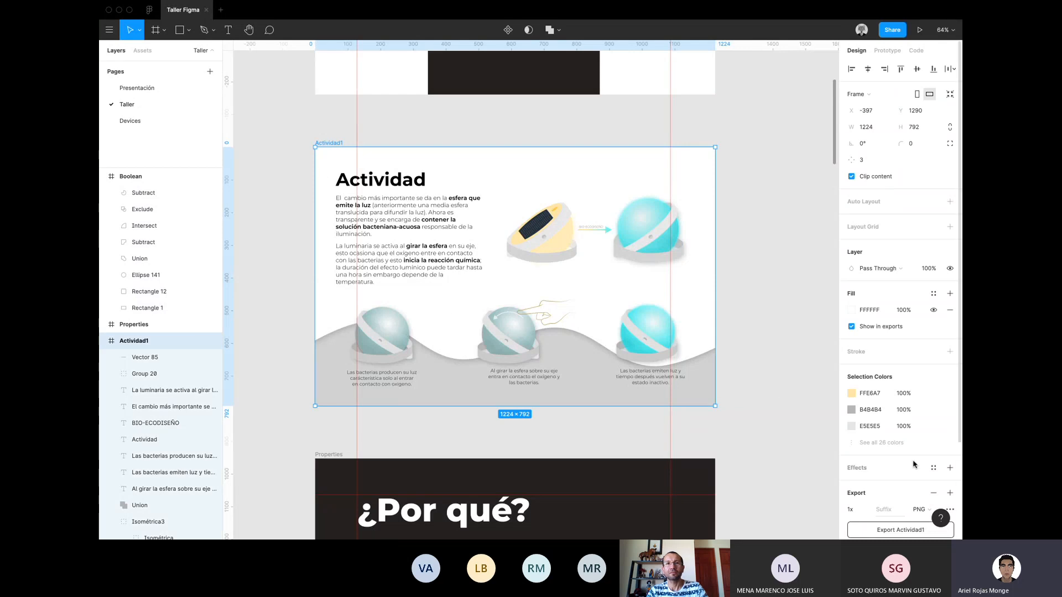
left_click(935, 468)
scroll(927, 415, "down", 1)
left_click(923, 390)
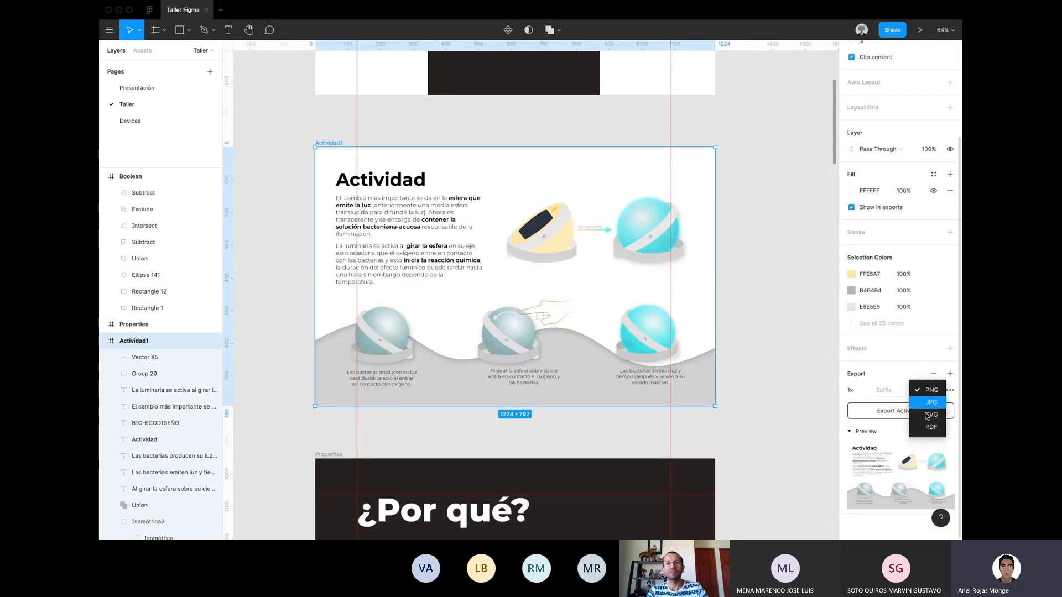
left_click(928, 430)
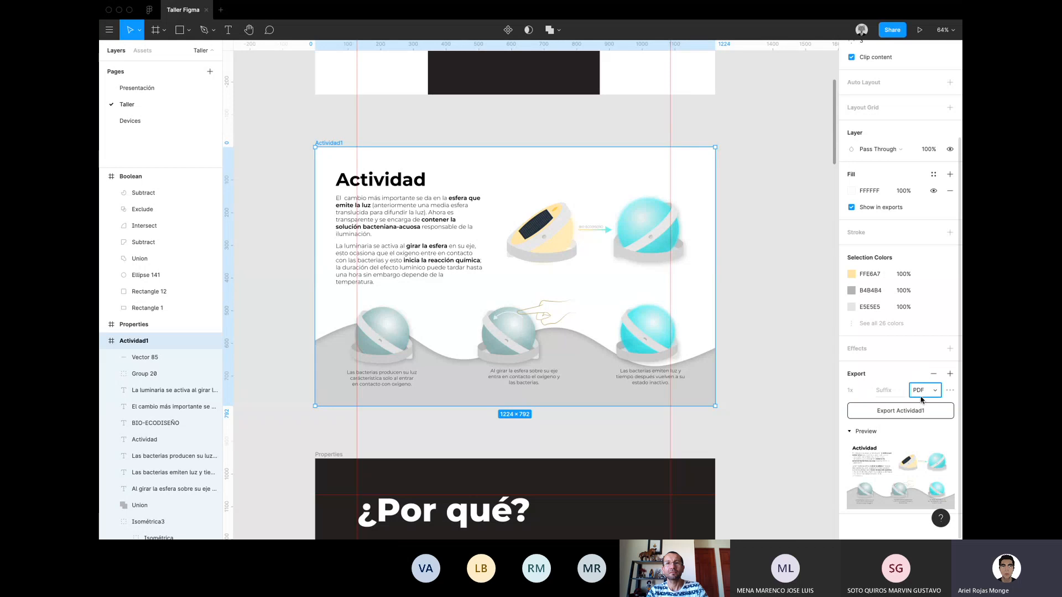
Examine the Actividad1 frame together with its list of export formats.
left_click(923, 391)
left_click(839, 312)
scroll(494, 183, "down", 3)
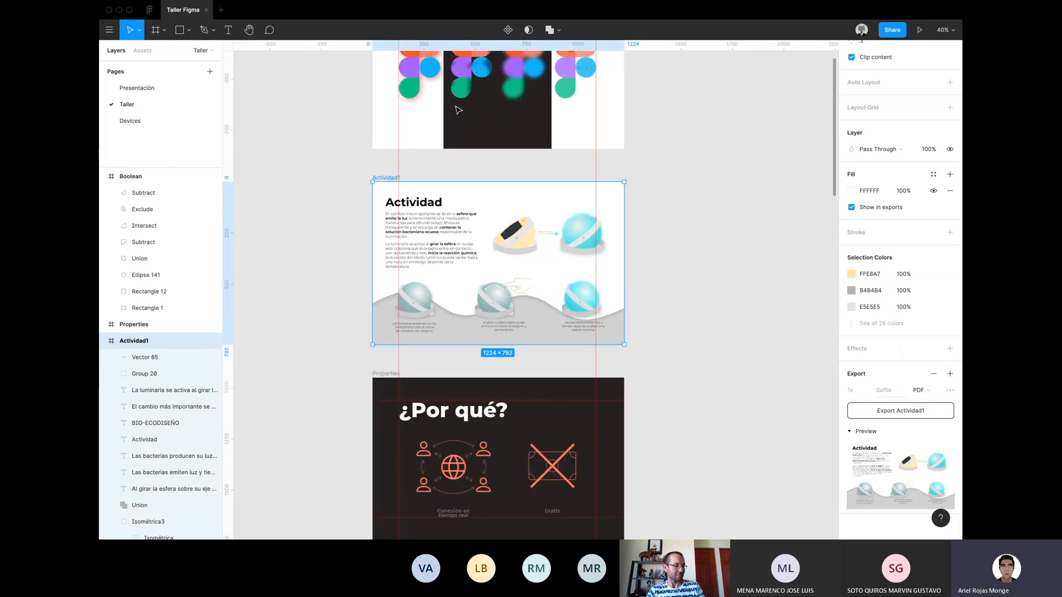
scroll(590, 184, "up", 2)
scroll(590, 184, "up", 2)
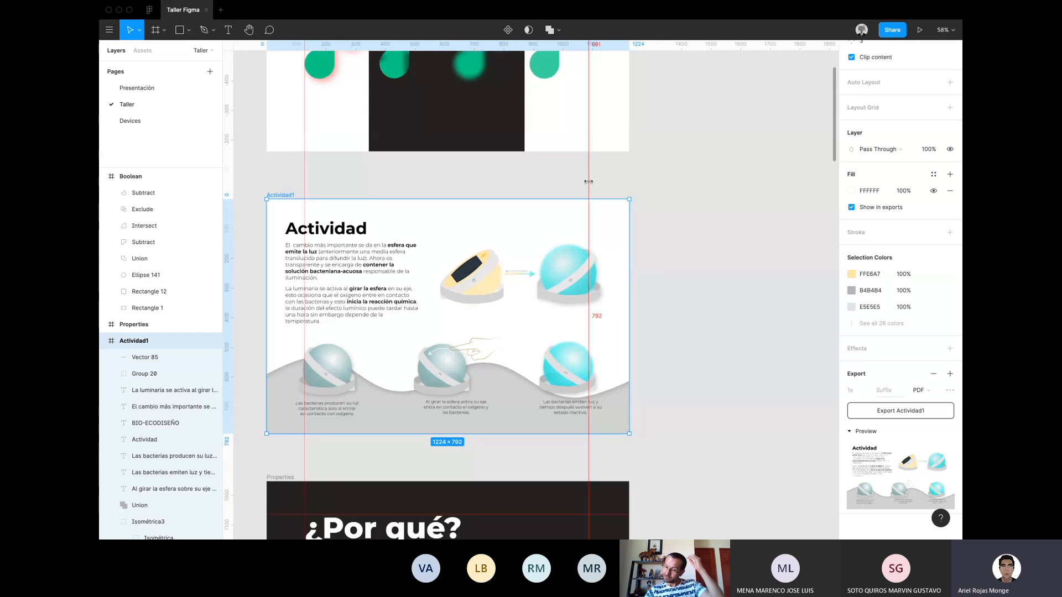
left_click(923, 390)
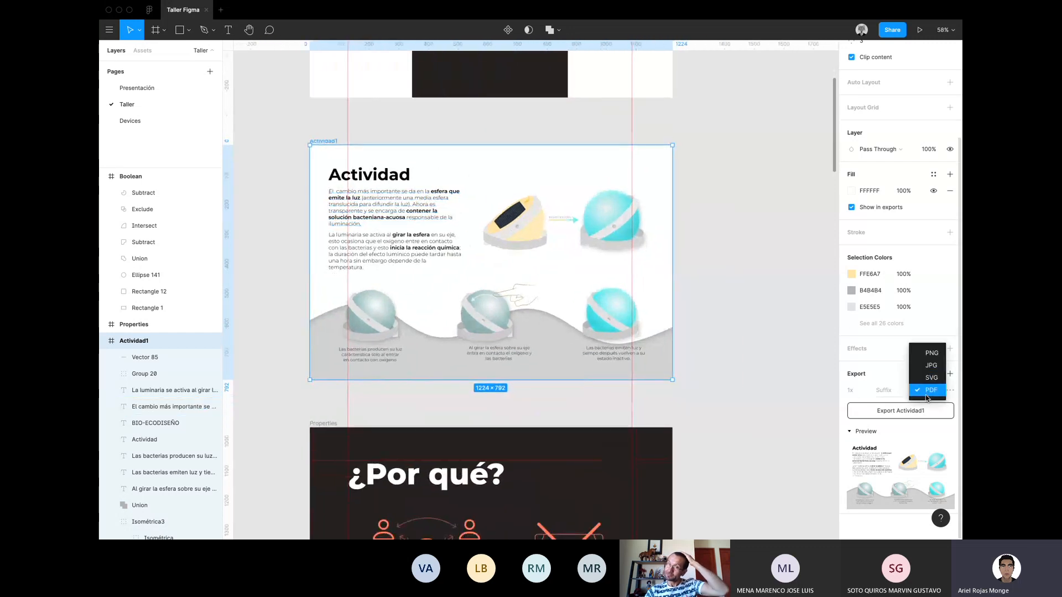
left_click(830, 343)
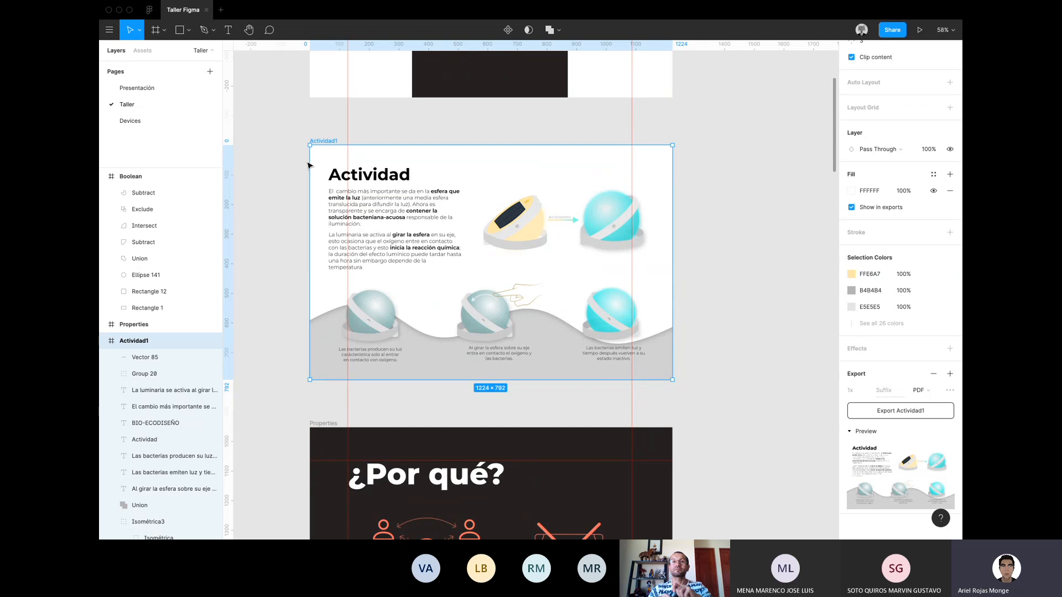
Add an export setting to the yellow solar lamp group in Actividad1 and show its export preview.
left_click(530, 216)
scroll(530, 216, "up", 10)
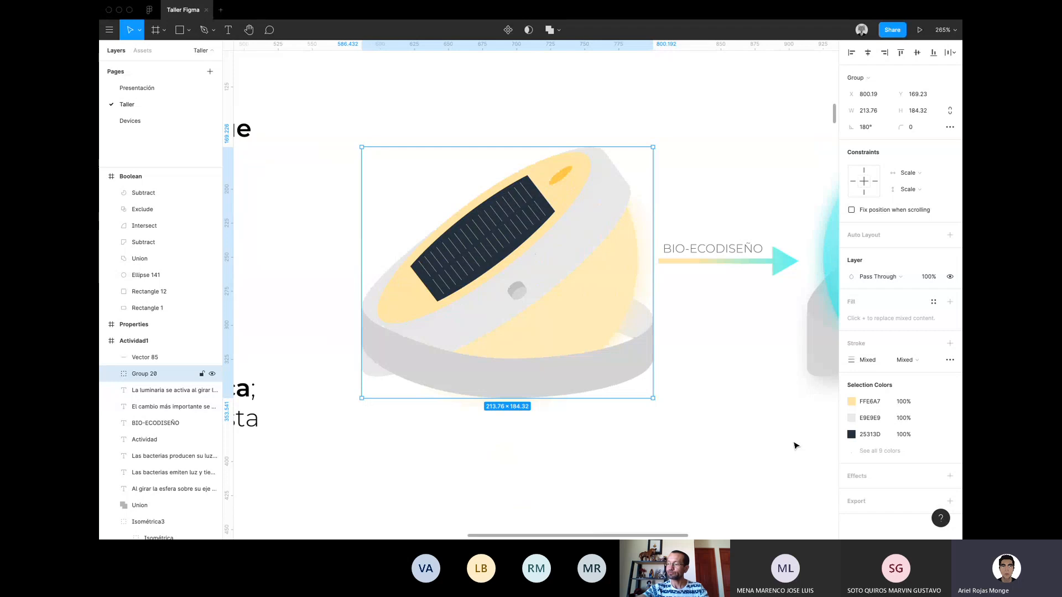
scroll(570, 330, "down", 3)
scroll(534, 285, "up", 5)
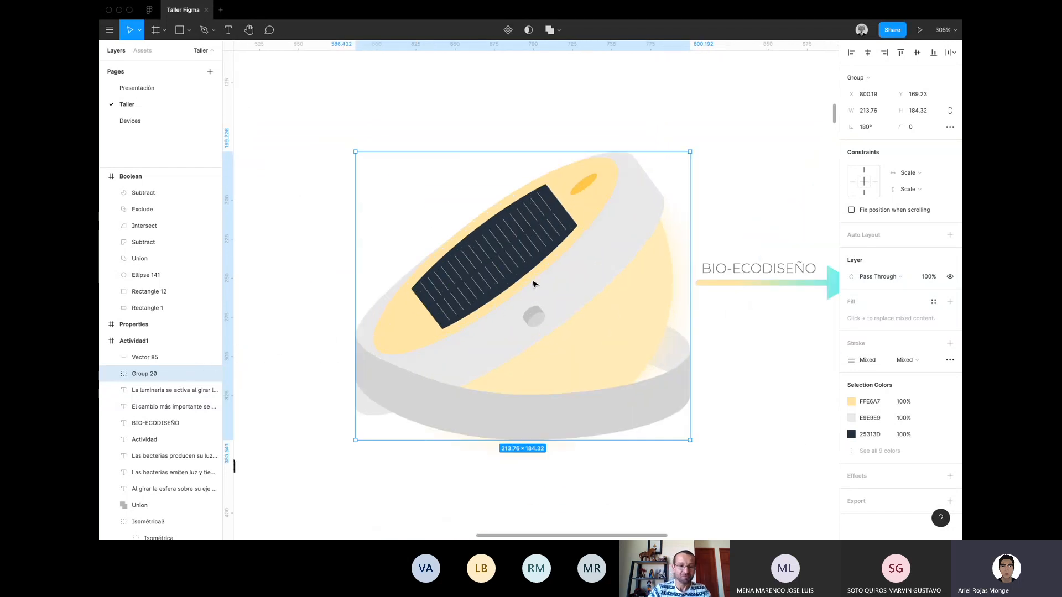
scroll(533, 284, "down", 3)
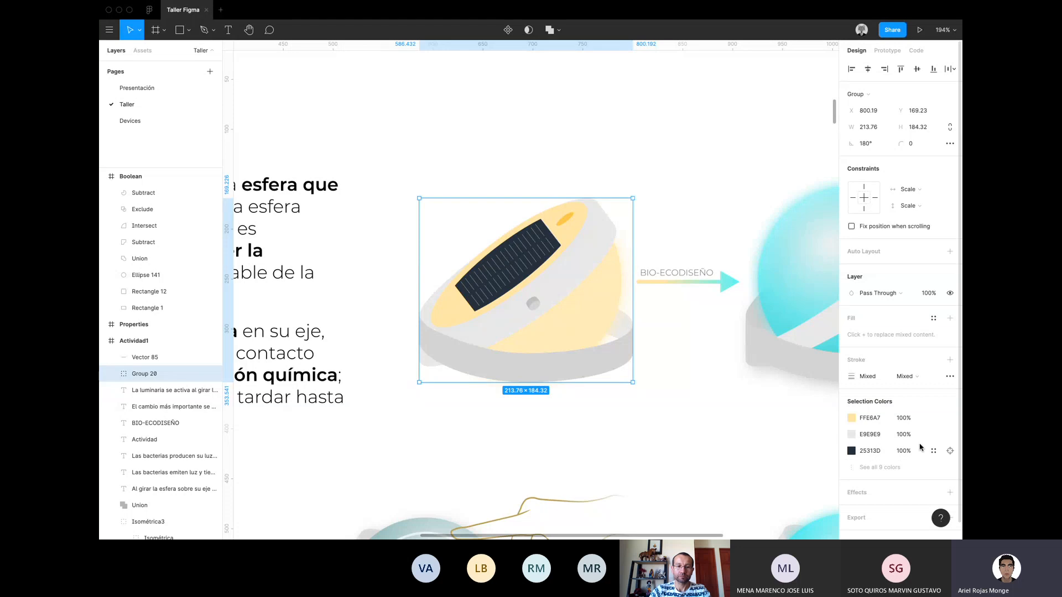
left_click(950, 516)
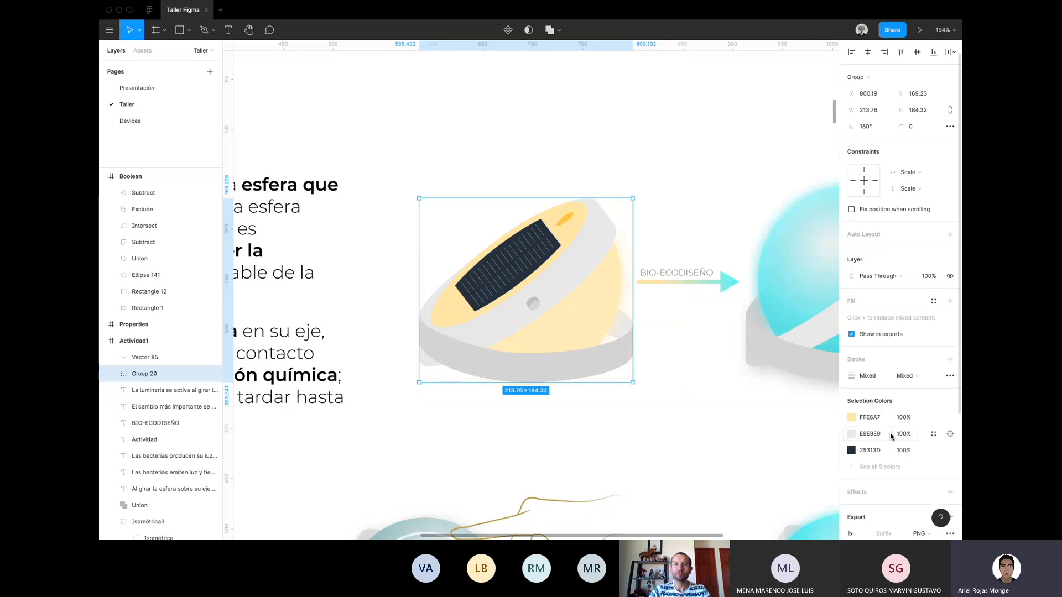
scroll(891, 436, "down", 3)
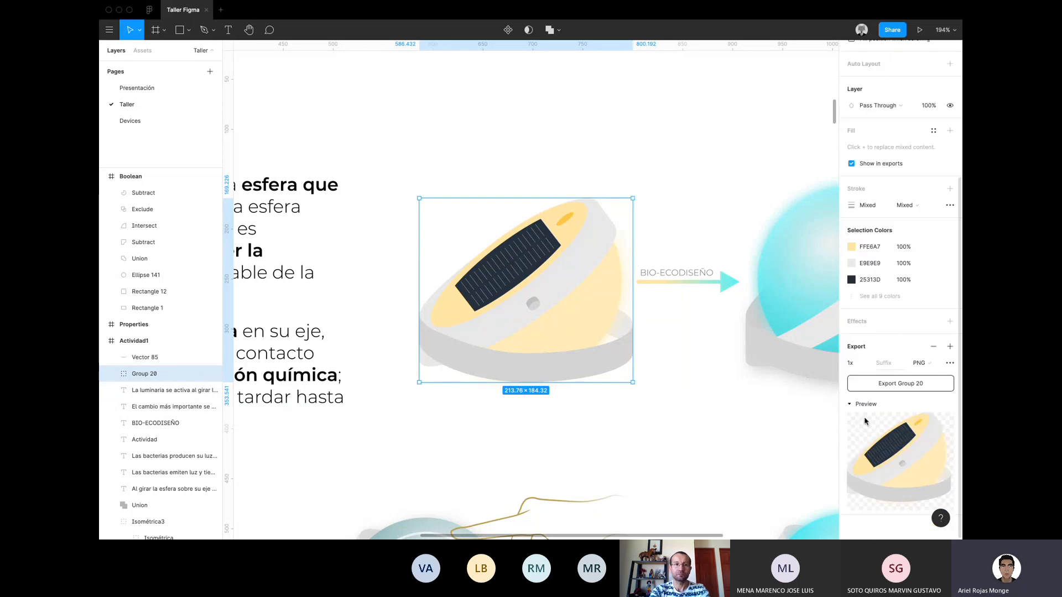
Switch the yellow solar lamp group's export format to JPG, to SVG and finally to PDF, and deselect the group.
left_click(923, 363)
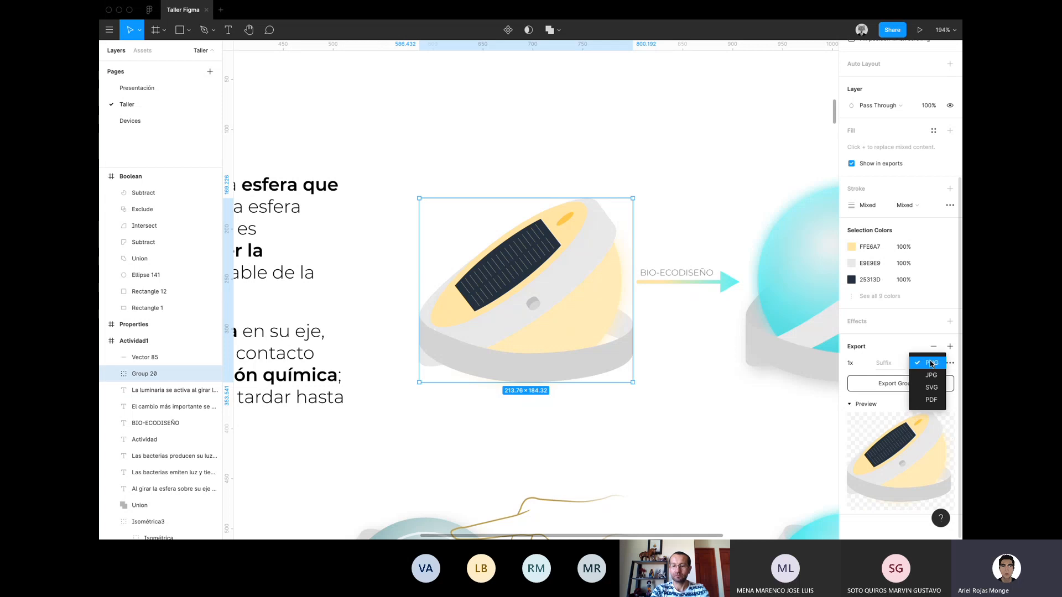
left_click(929, 374)
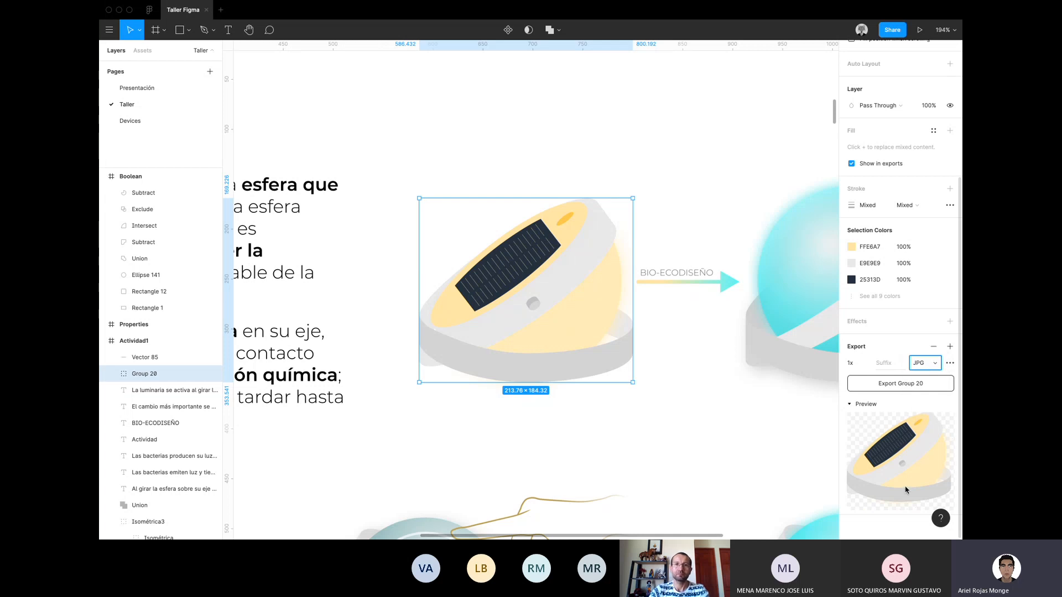
left_click(926, 364)
left_click(931, 375)
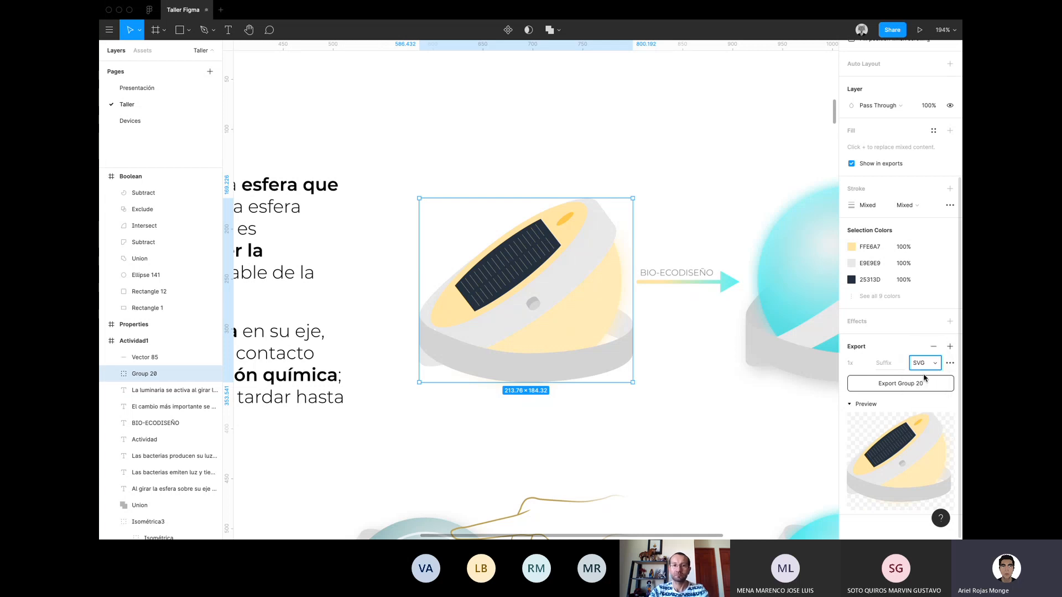
left_click(921, 363)
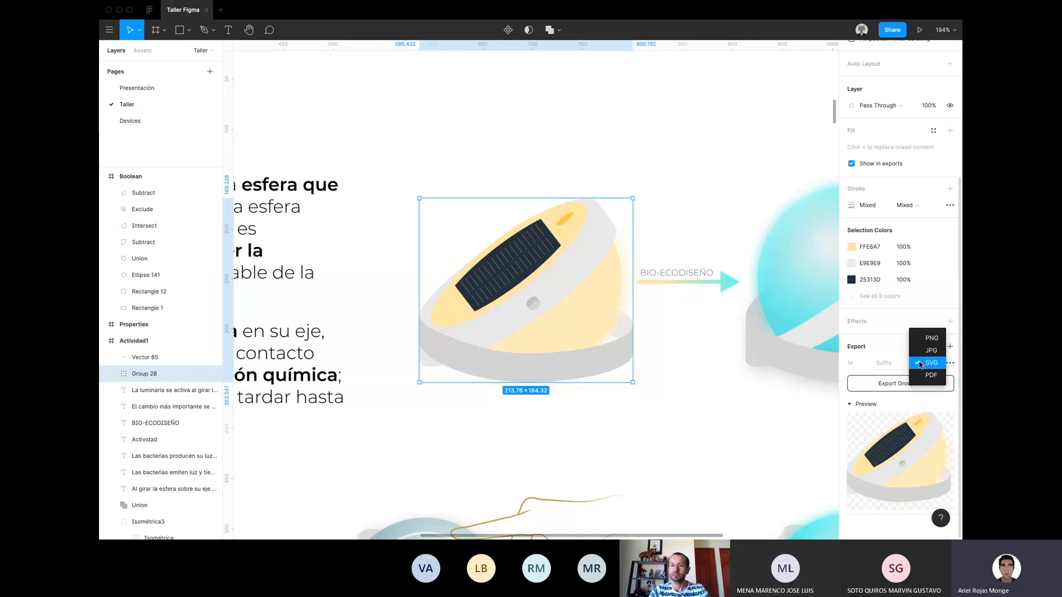
left_click(920, 376)
left_click(730, 395)
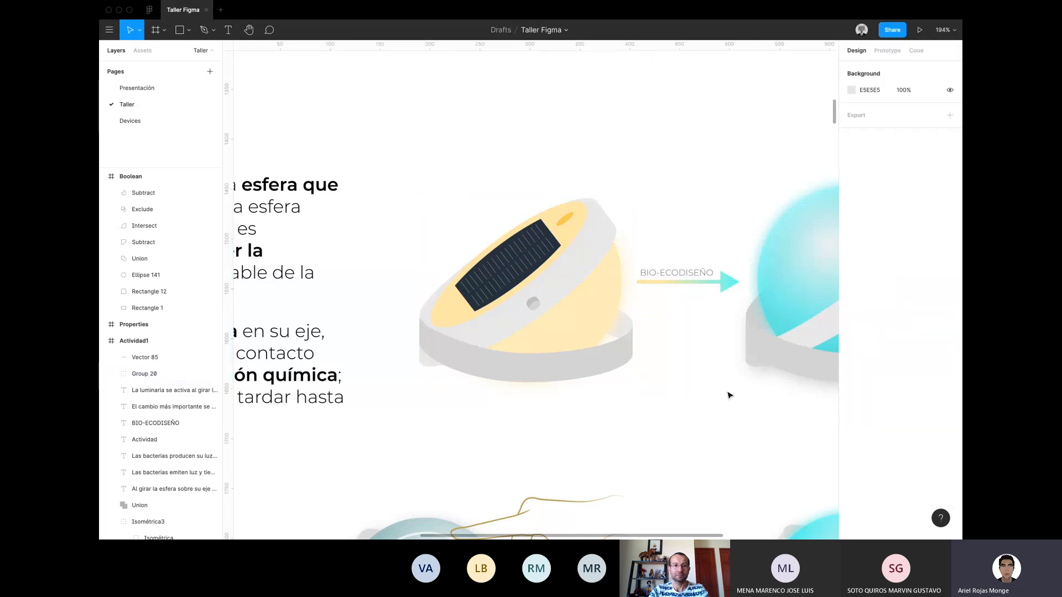
Show the page's Prototype settings and its CSS code, and return to the design properties.
scroll(729, 395, "down", 10)
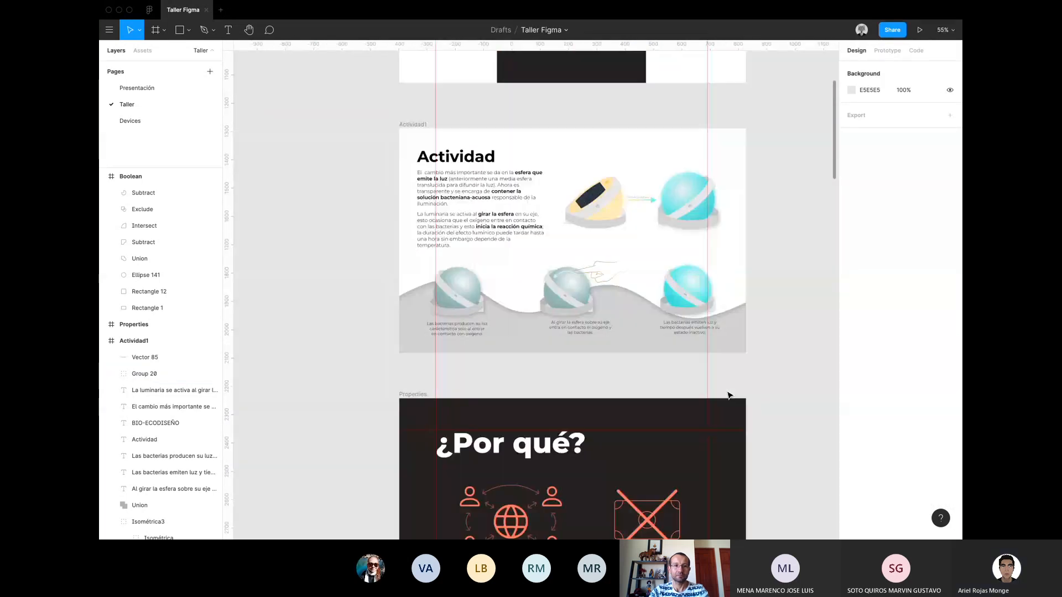
scroll(730, 395, "down", 3)
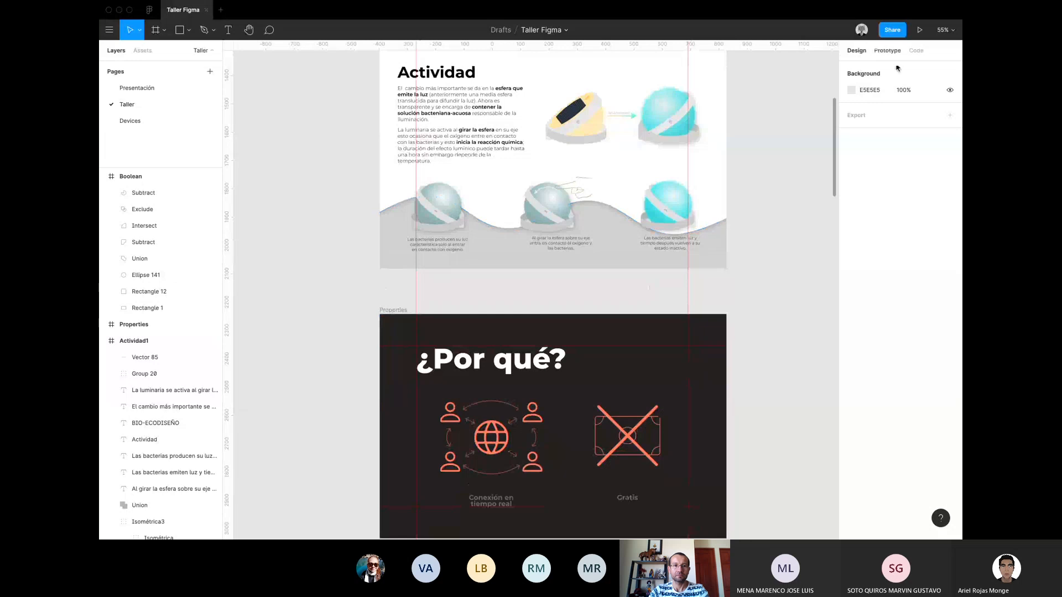
left_click(887, 51)
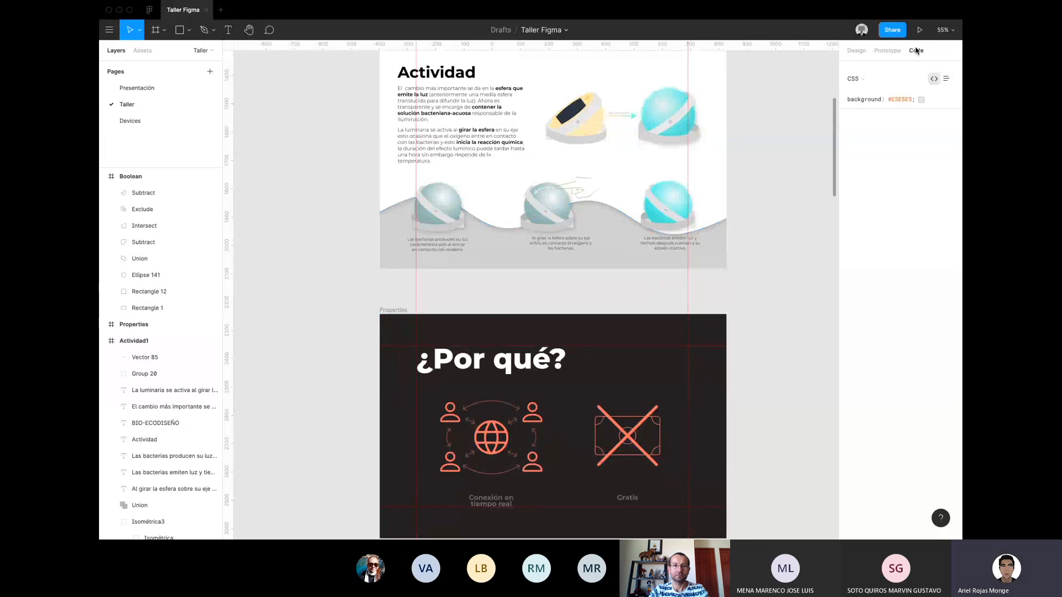
left_click(864, 53)
Select the Properties frame to examine its design properties and contents up close, and deselect it.
left_click(393, 310)
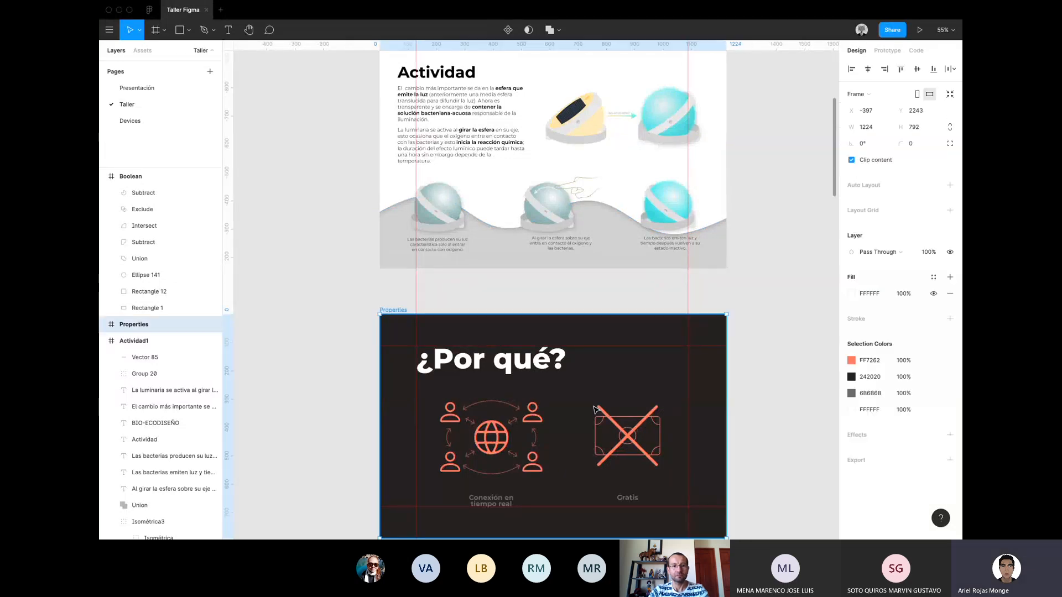
scroll(596, 409, "up", 5)
scroll(596, 409, "down", 2)
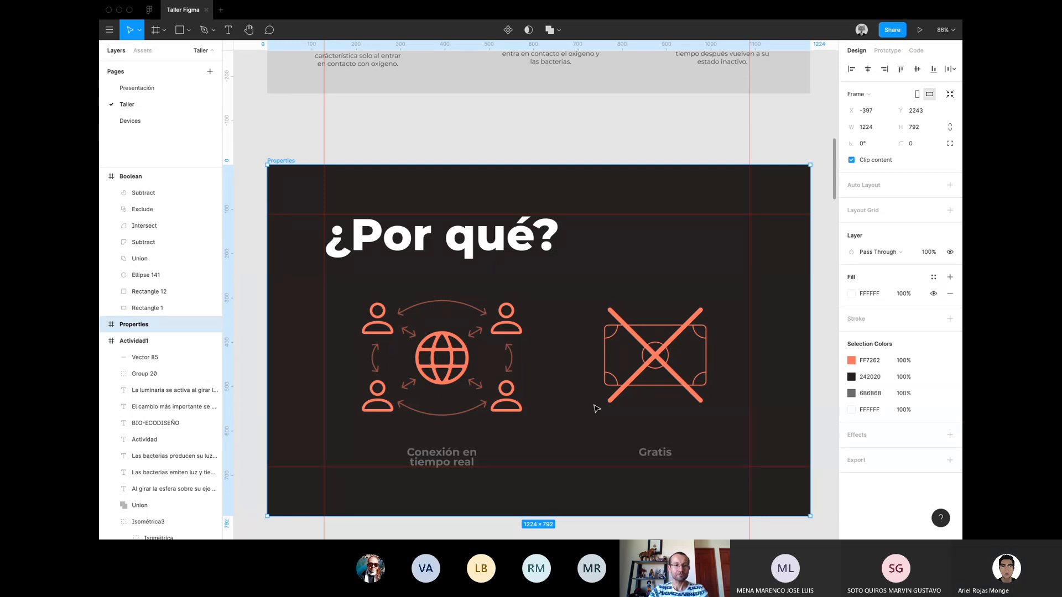
left_click(496, 121)
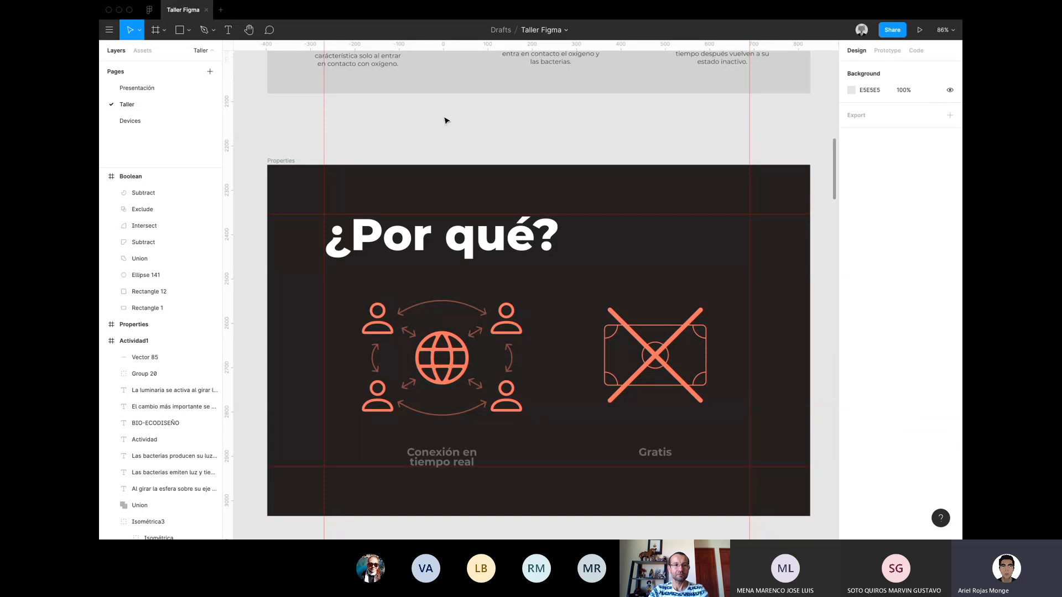
scroll(520, 185, "down", 3)
scroll(519, 184, "down", 5)
scroll(519, 186, "up", 5)
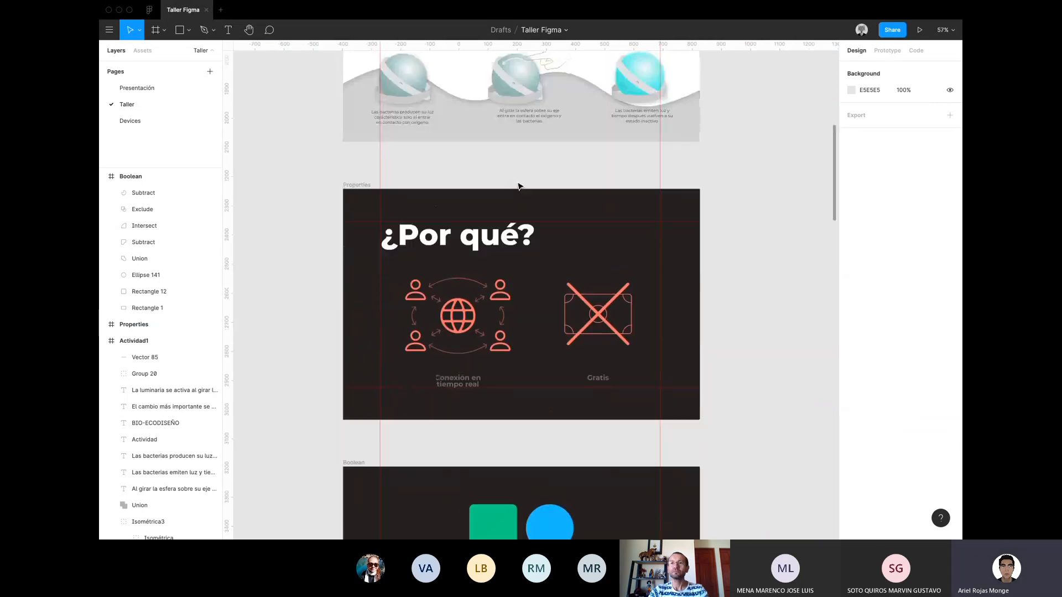
scroll(520, 185, "up", 3)
scroll(519, 185, "right", 2)
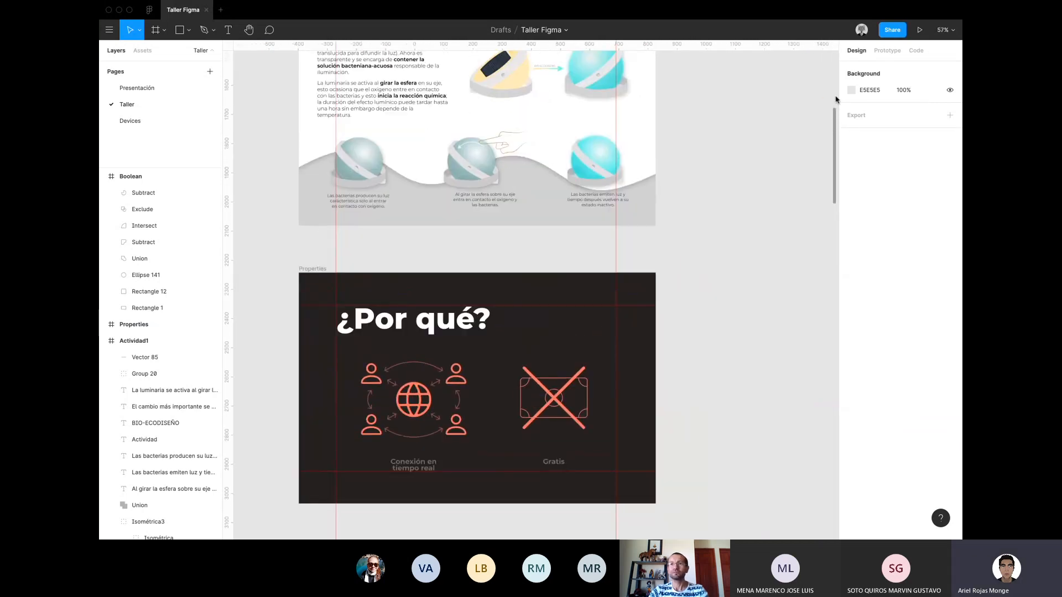
scroll(499, 244, "down", 2)
scroll(500, 245, "left", 1)
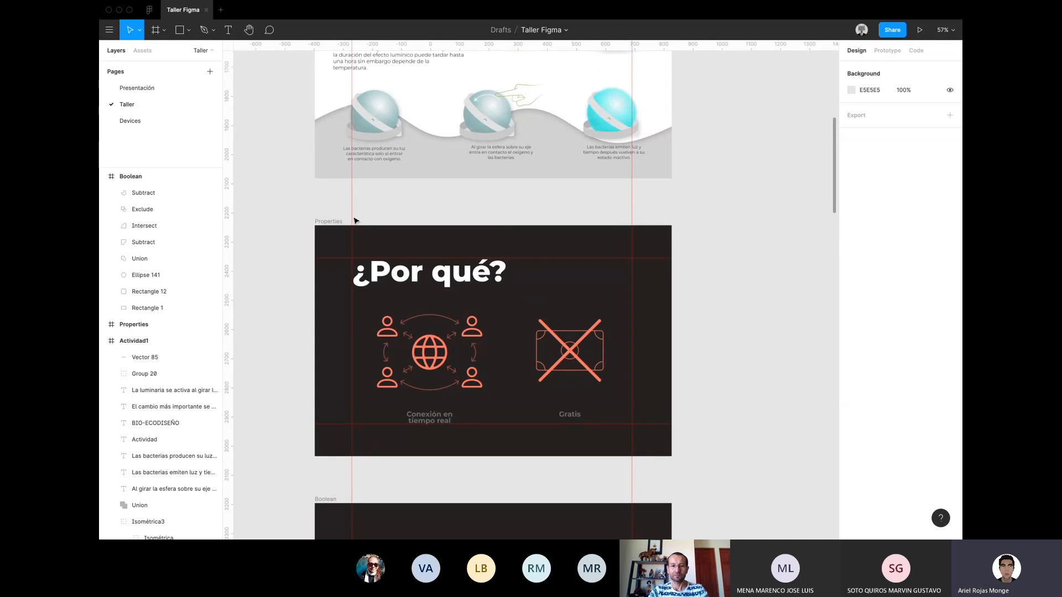
scroll(377, 119, "down", 3)
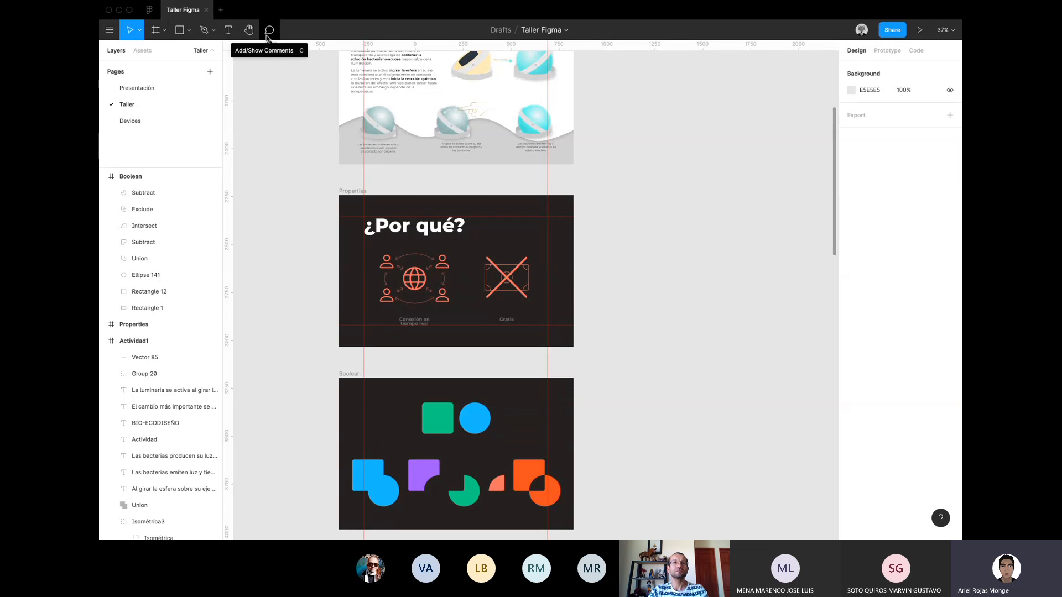
scroll(404, 109, "up", 2)
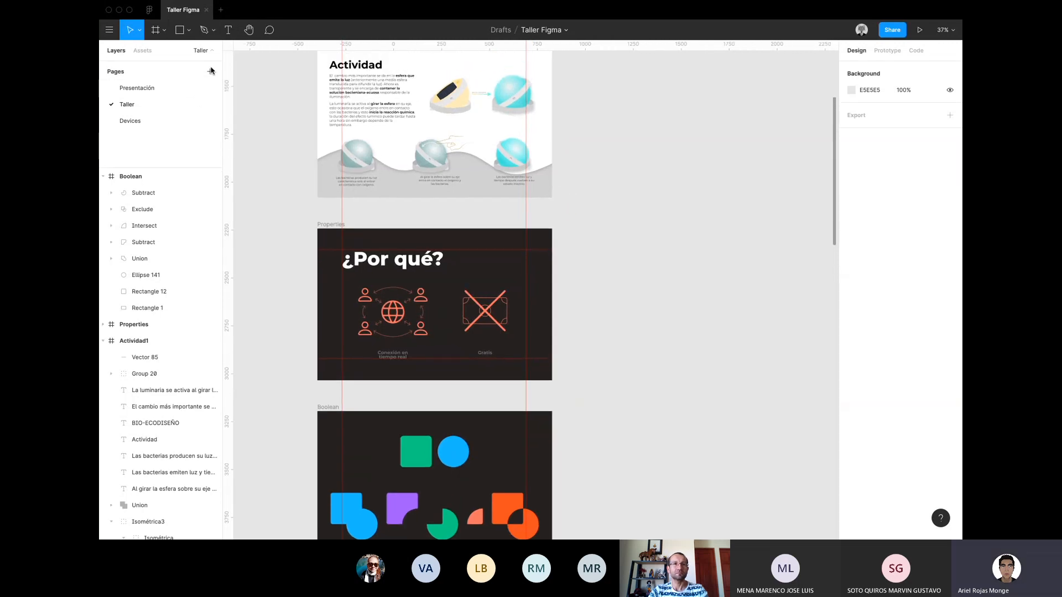
scroll(278, 91, "up", 1)
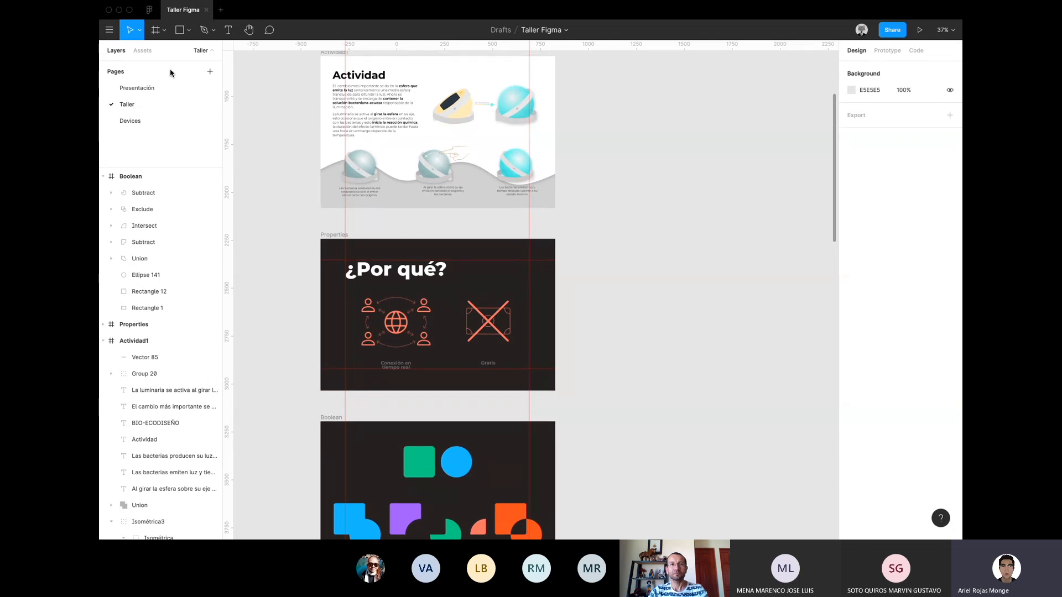
scroll(252, 332, "down", 2)
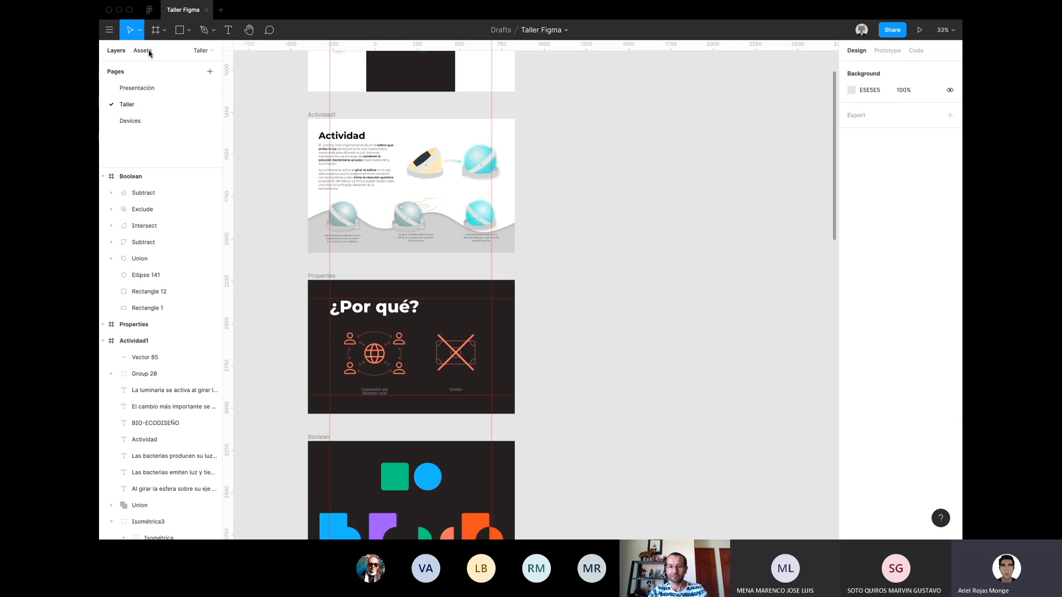
Collapse the expanded frames in the layer list, including Boolean and Actividad1, and hide the page list.
left_click(103, 175)
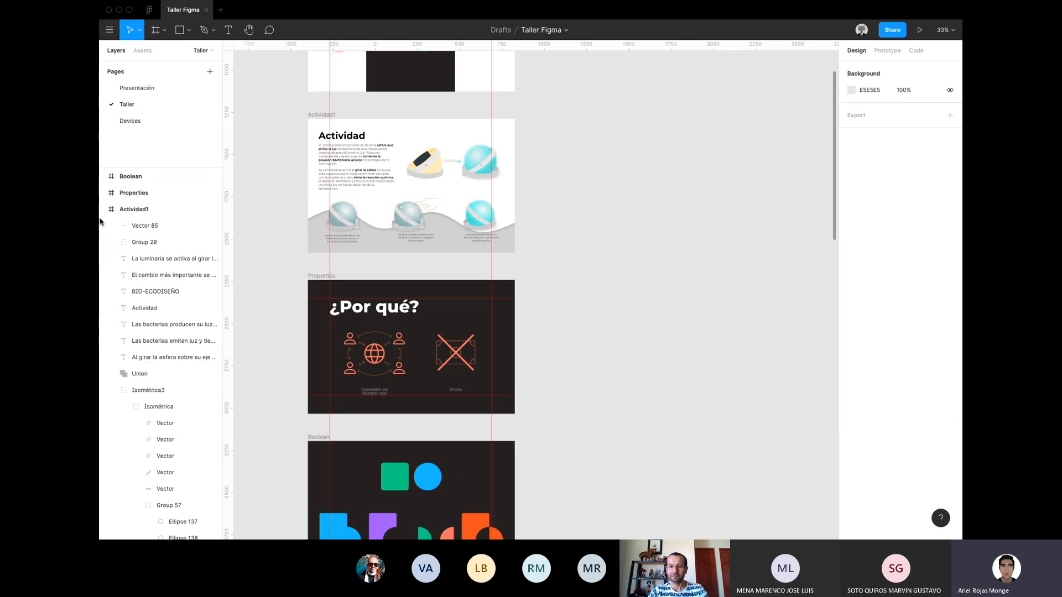
left_click(103, 213)
left_click(103, 215)
left_click(104, 242)
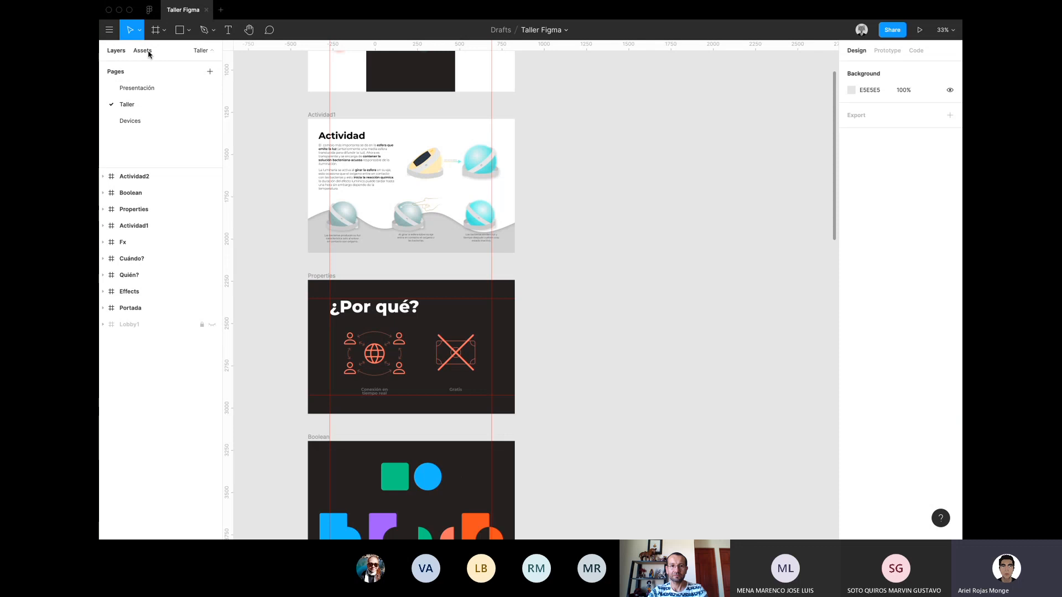
left_click(214, 50)
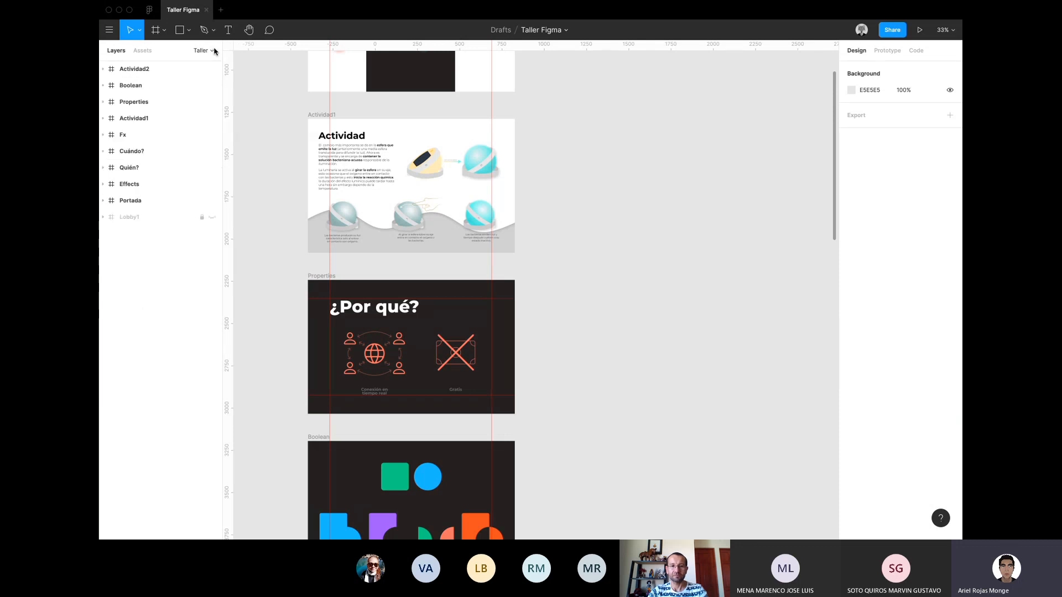
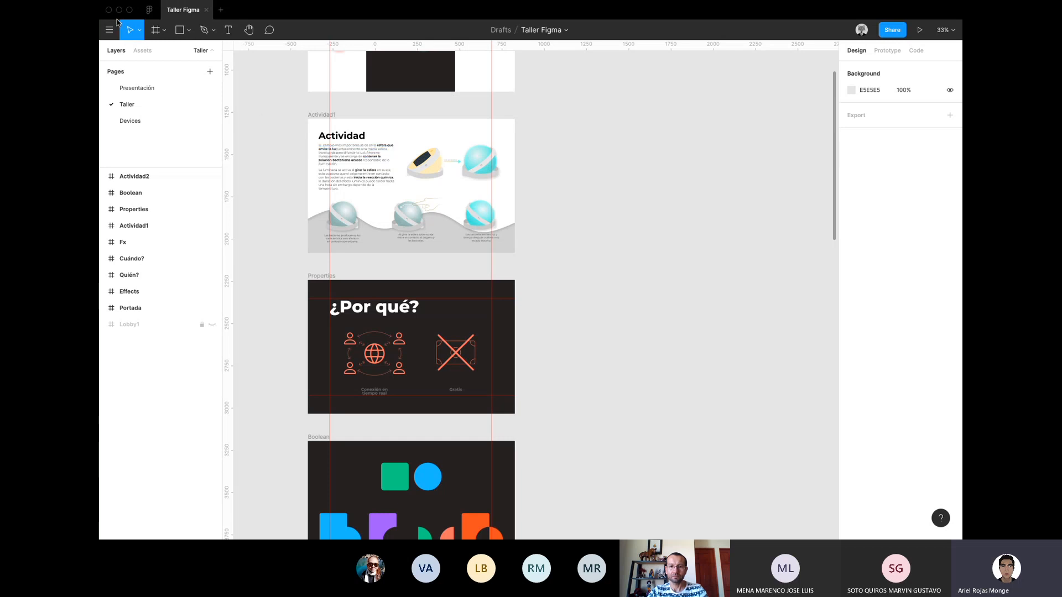
Open the Presentación page and review its lobby, cover and question slide frames.
left_click(137, 88)
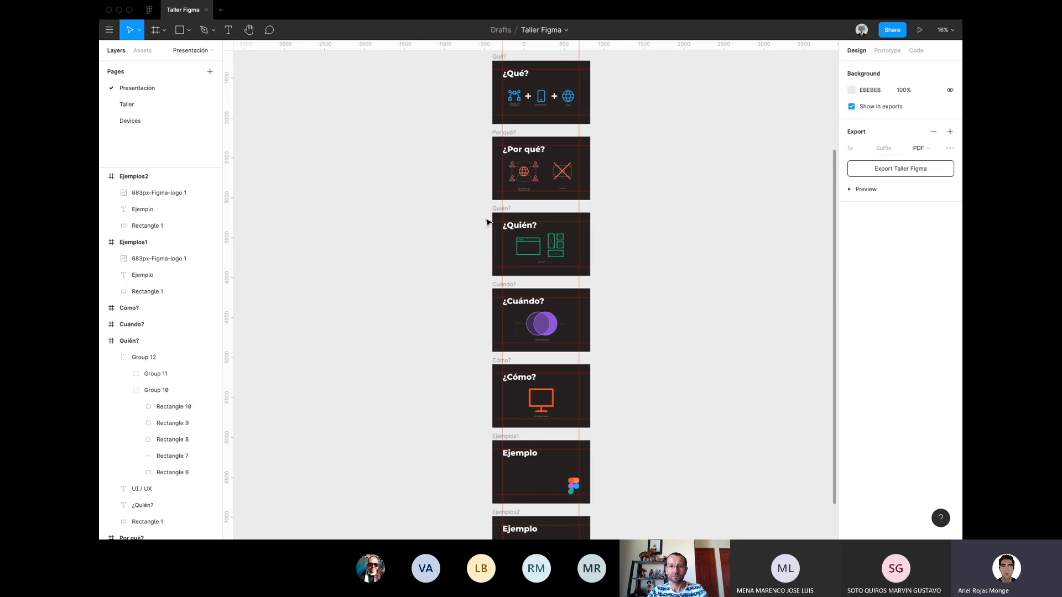
scroll(487, 222, "down", 15)
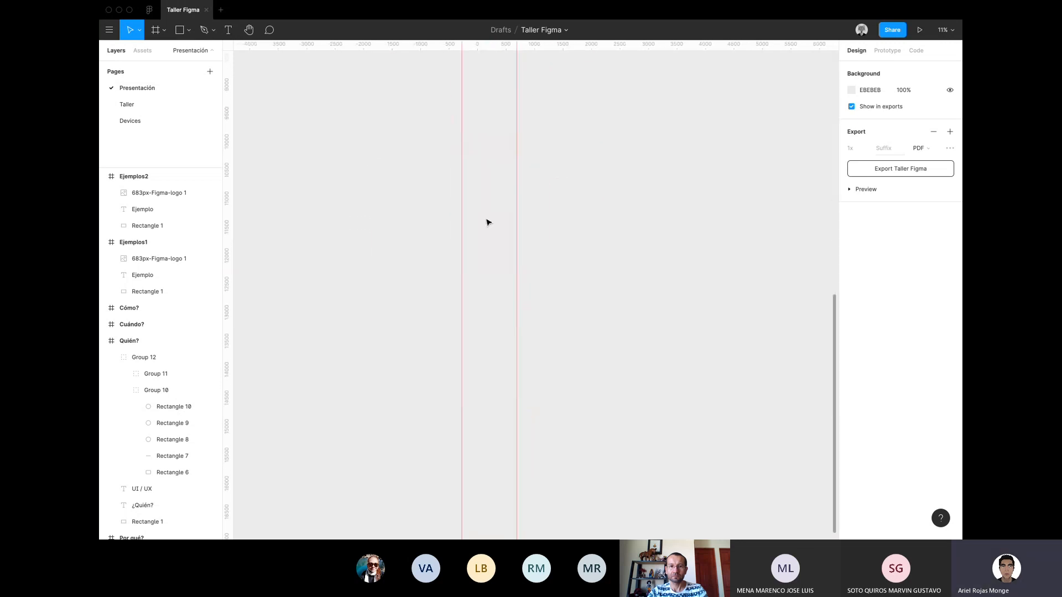
scroll(487, 222, "up", 15)
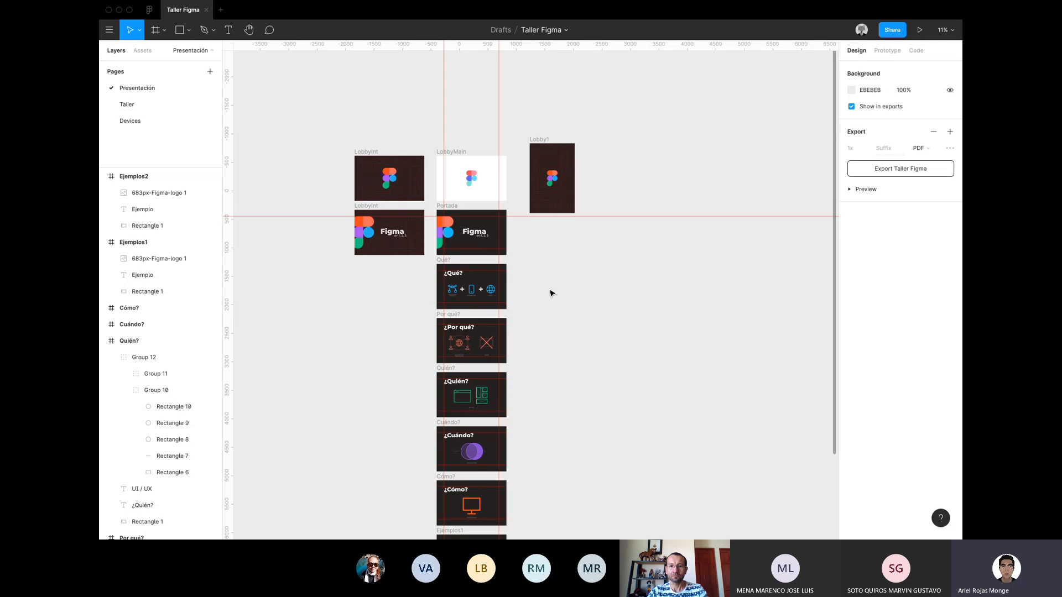
scroll(551, 293, "down", 5)
scroll(550, 293, "up", 4)
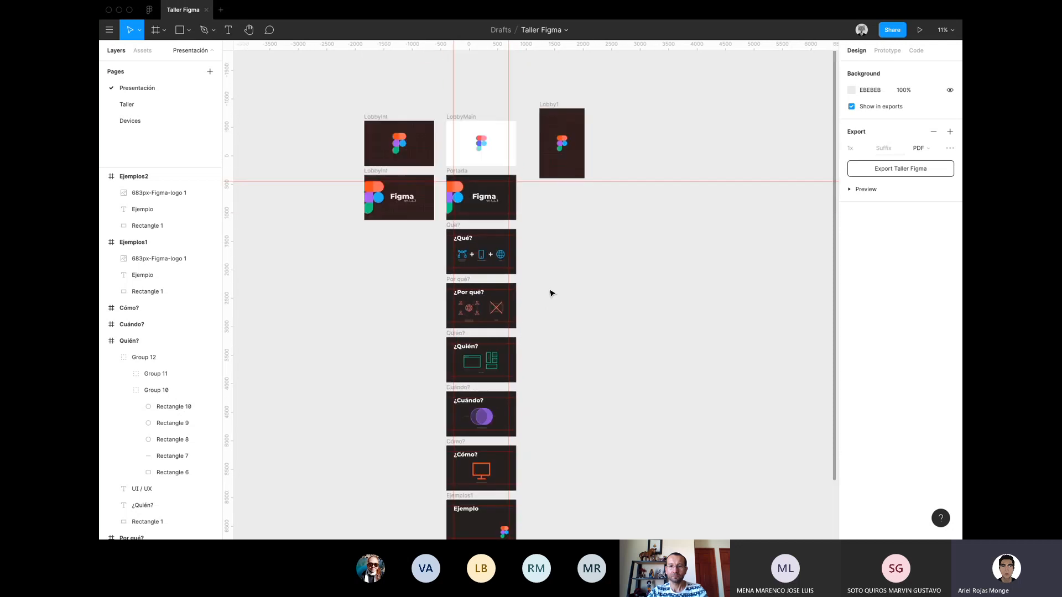
View the Devices page with its iPhone 8 and Android frames, and return to the Taller page.
left_click(170, 106)
left_click(163, 122)
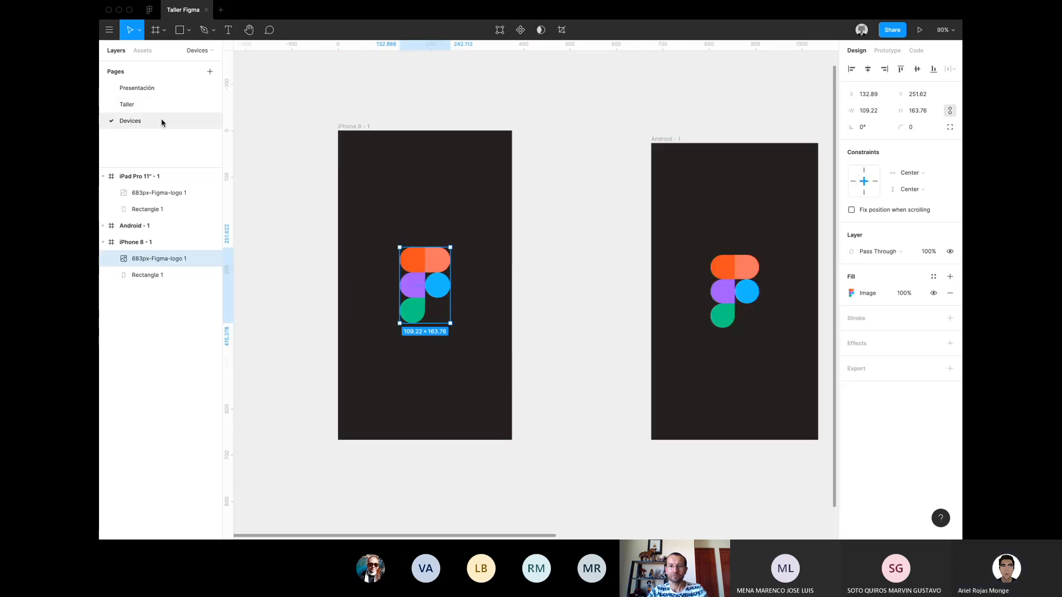
left_click(142, 89)
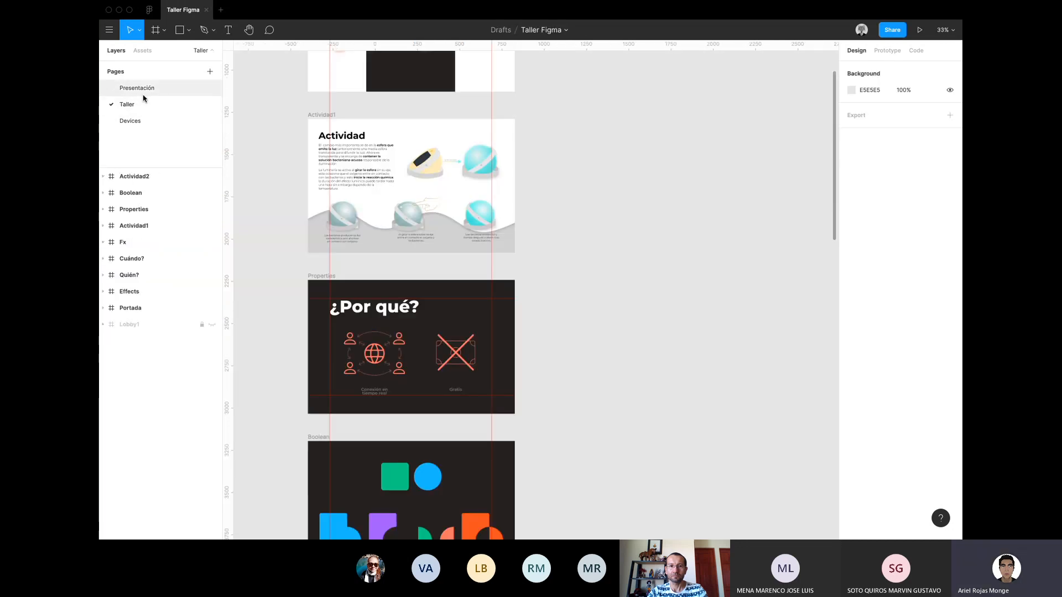
left_click(141, 106)
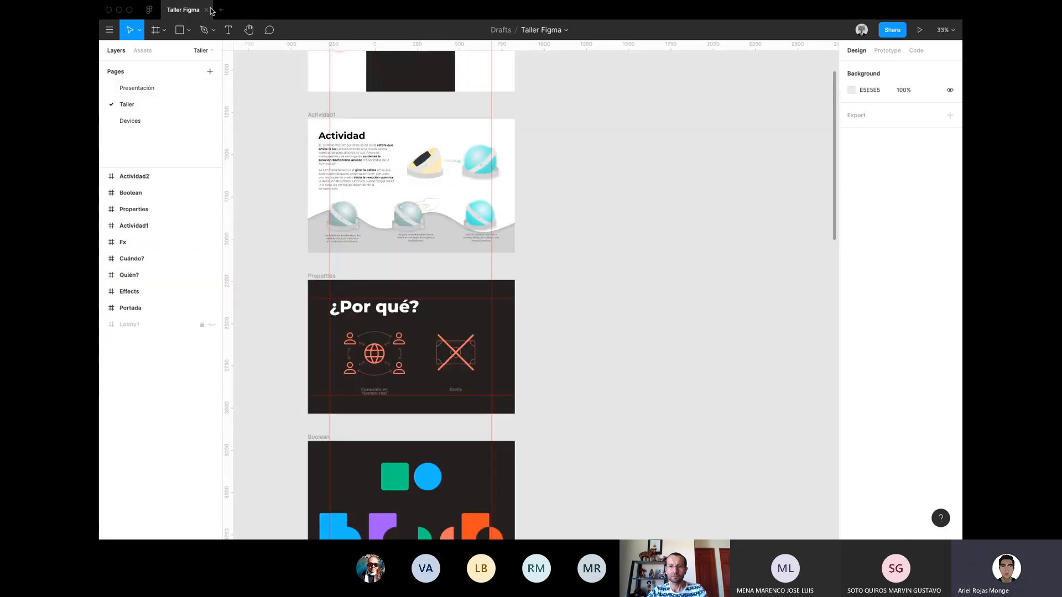
Switch among the Presentación, Taller and Devices pages to compare their contents, ending on Taller.
left_click(147, 90)
left_click(144, 104)
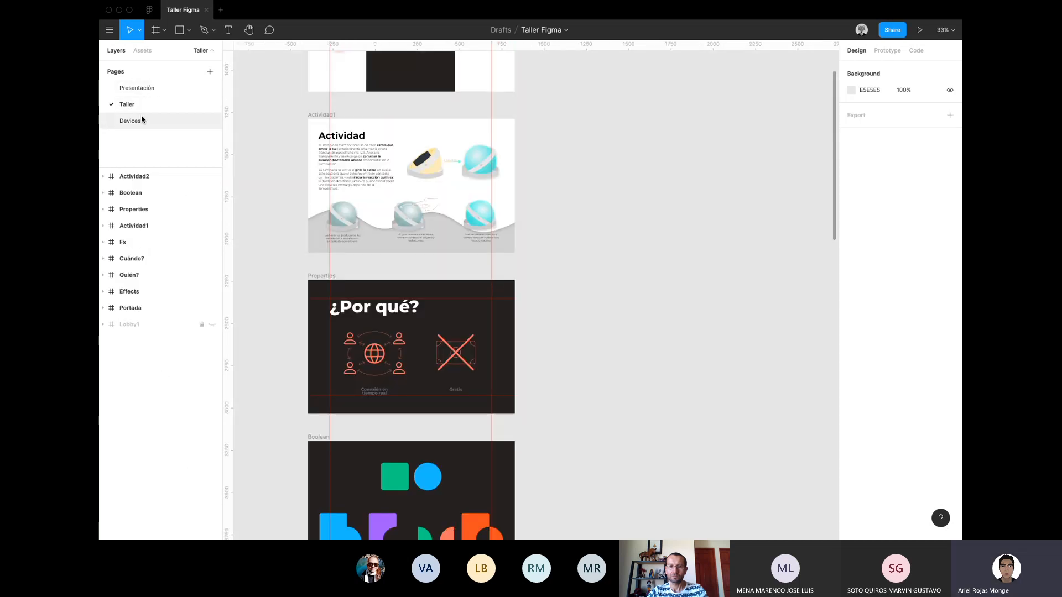
left_click(142, 120)
left_click(140, 105)
left_click(146, 91)
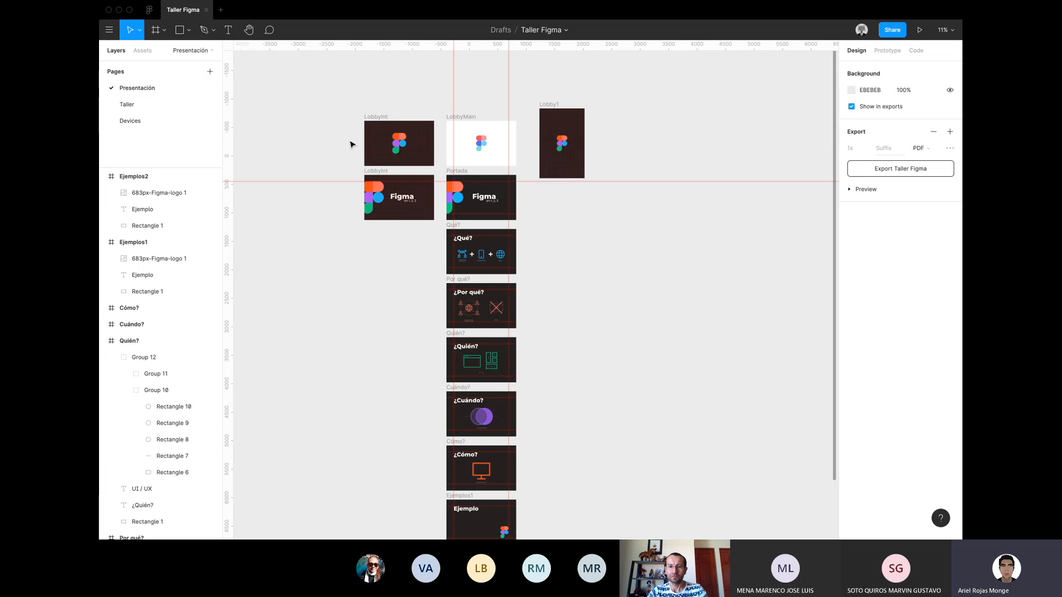
left_click(172, 118)
left_click(159, 105)
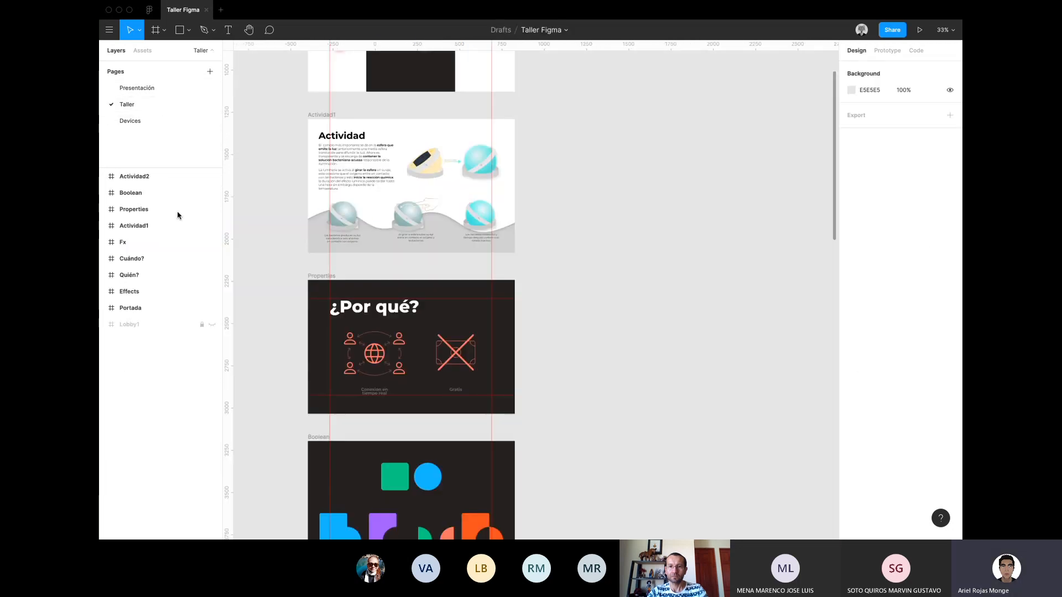
Select the Actividad1 frame to show its properties and export settings, and return to the Presentación page.
scroll(339, 166, "left", 2)
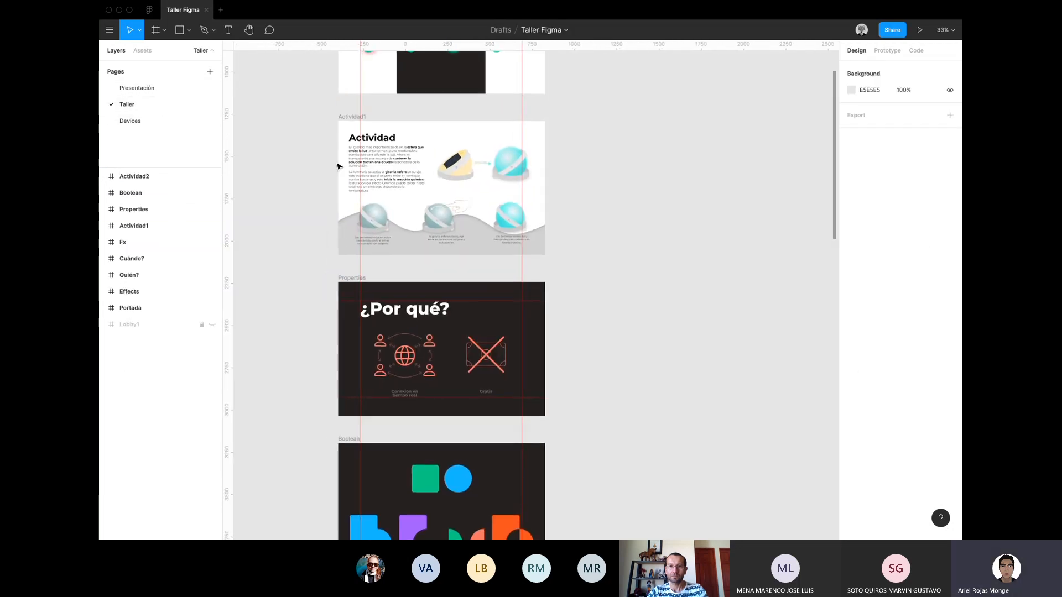
left_click(349, 118)
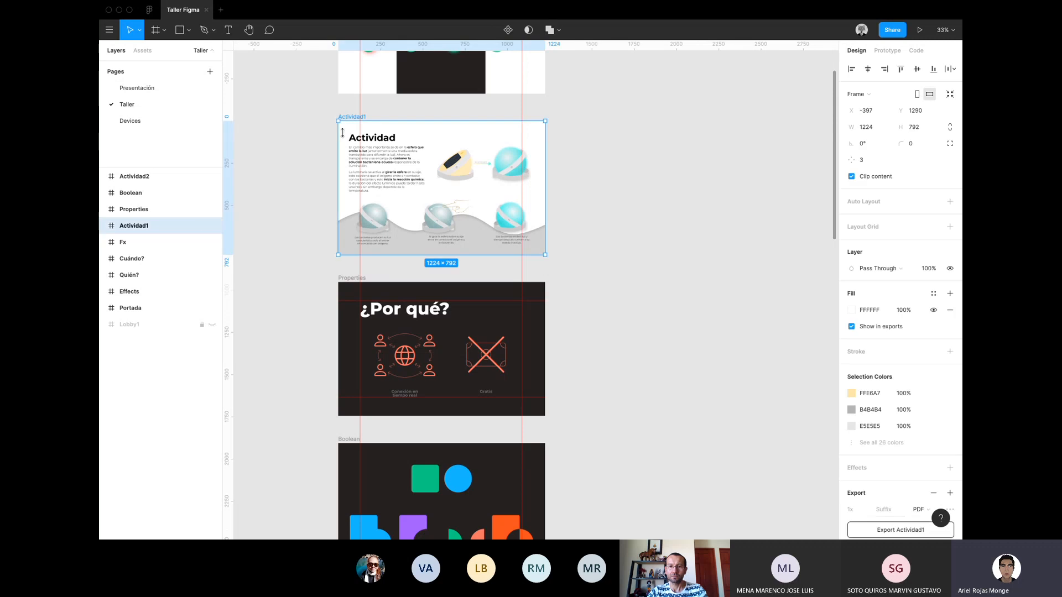
left_click(137, 89)
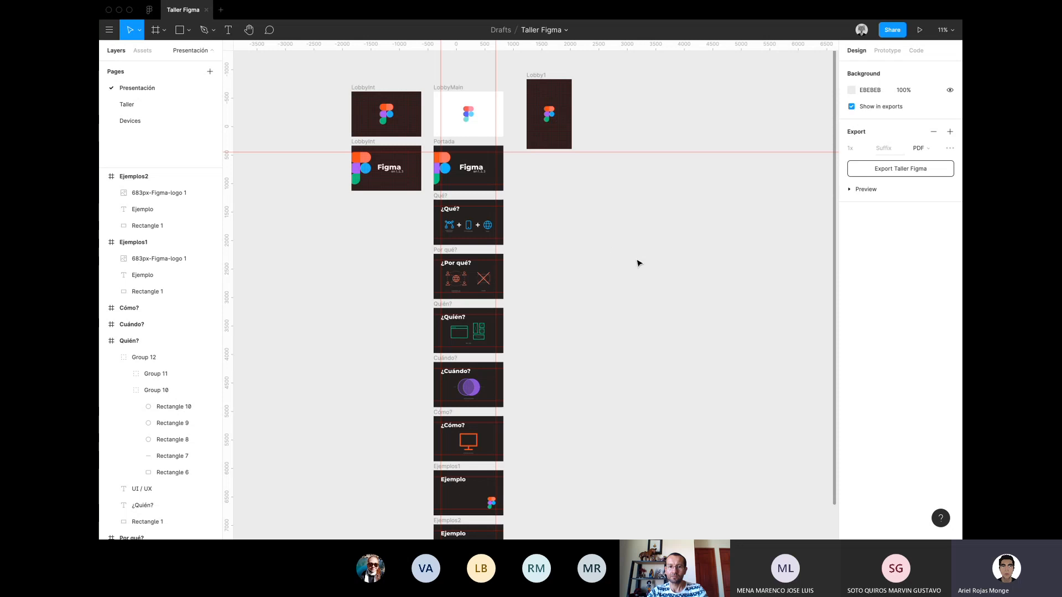
Paste the copied Actividad1 frame onto the Presentación page and delete the pasted copy.
key("super+v")
scroll(608, 264, "up", 5)
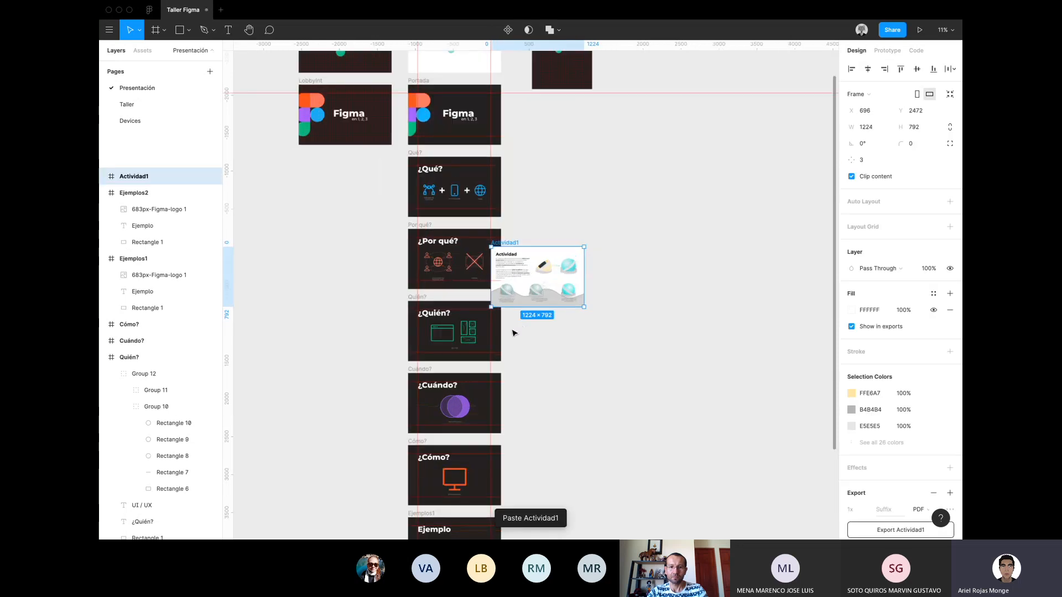
key("Delete")
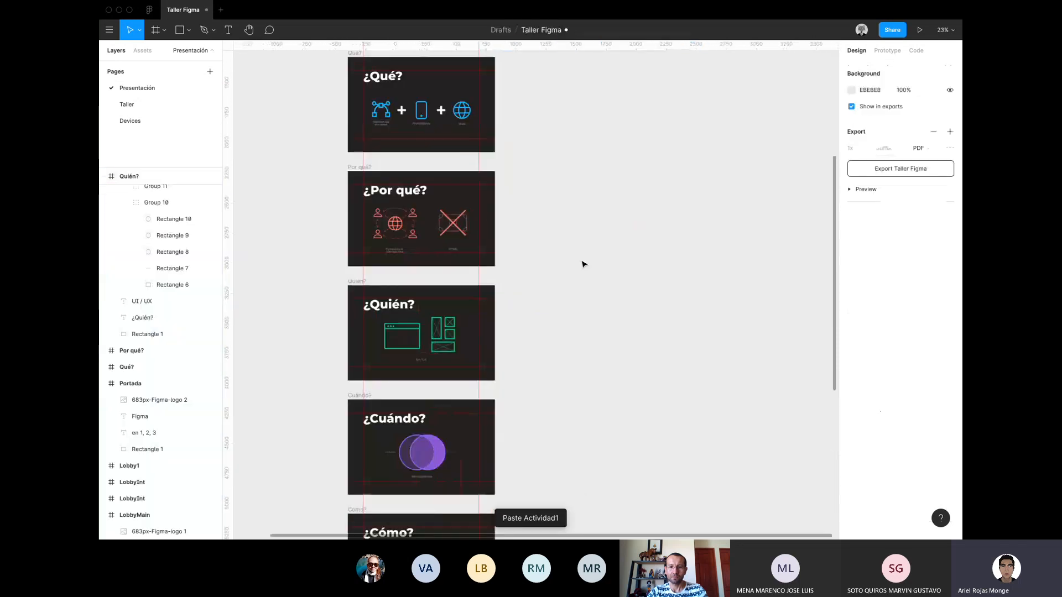
Compare the Taller and Presentación pages, clear the Actividad1 selection and review the whole column of frames on Taller.
left_click(124, 105)
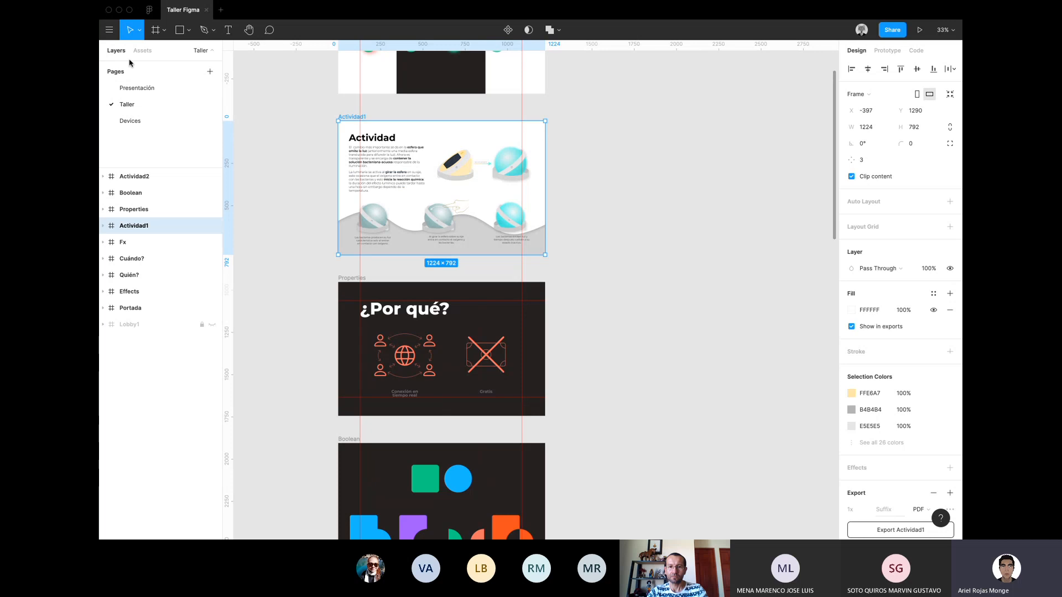
left_click(132, 89)
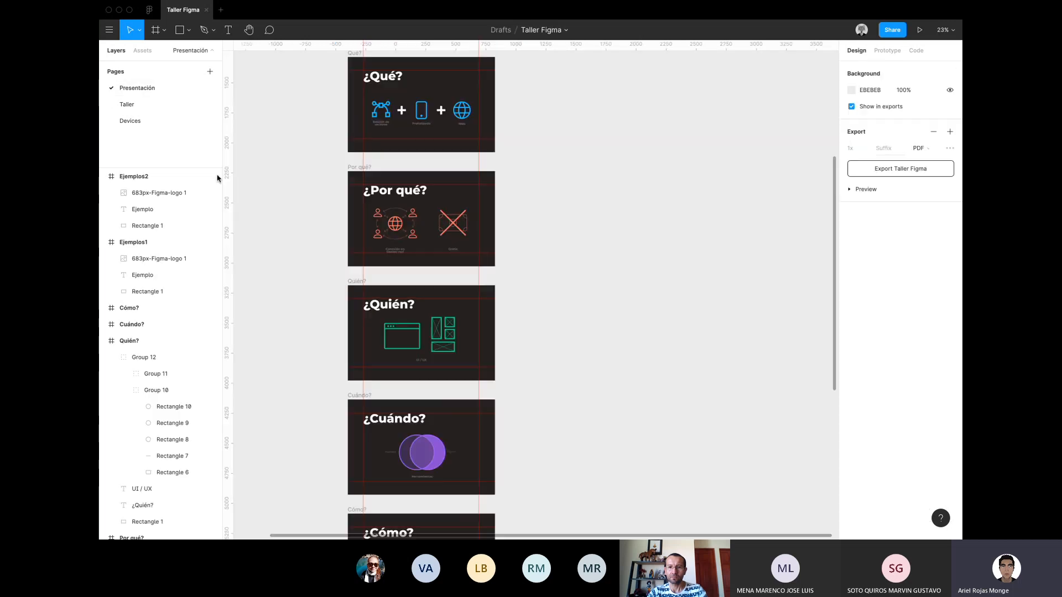
left_click(163, 104)
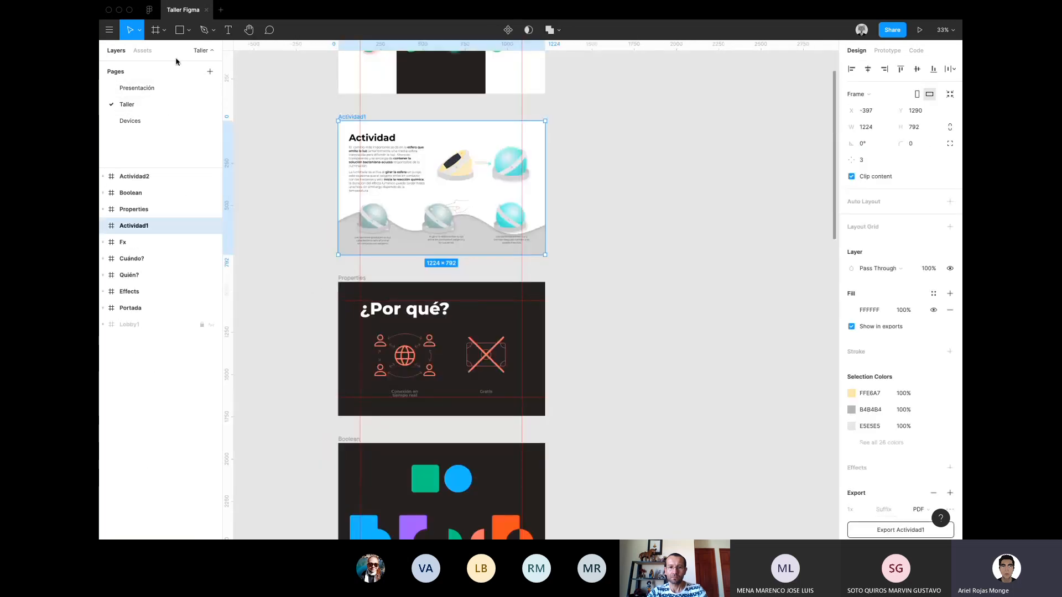
left_click(326, 241)
scroll(325, 240, "down", 3)
scroll(323, 241, "left", 5)
scroll(323, 241, "up", 3)
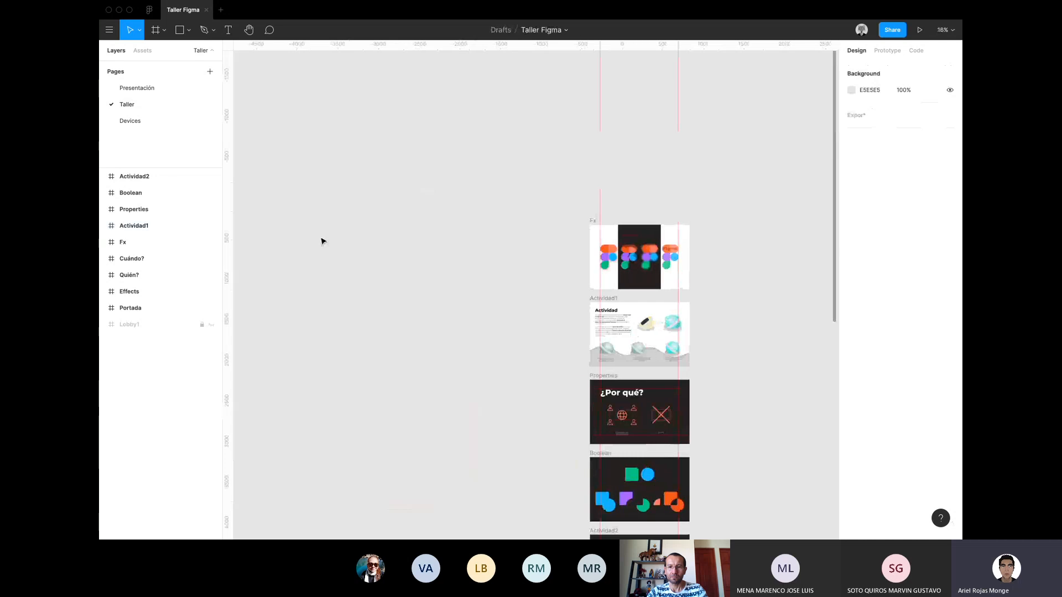
scroll(321, 240, "down", 8)
scroll(321, 240, "right", 3)
scroll(319, 238, "down", 2)
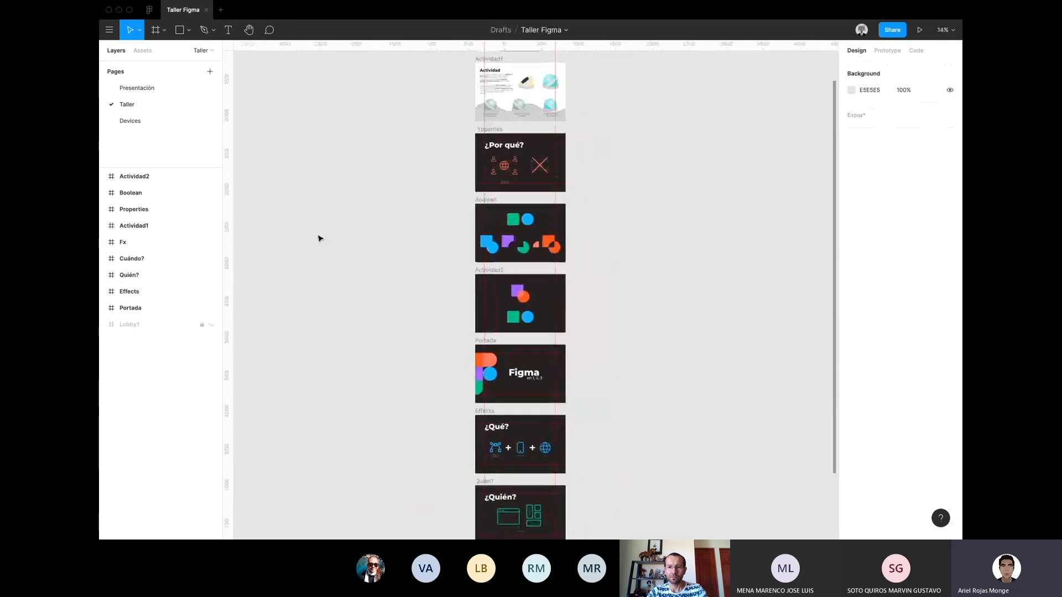
scroll(319, 238, "down", 5)
scroll(319, 238, "down", 5)
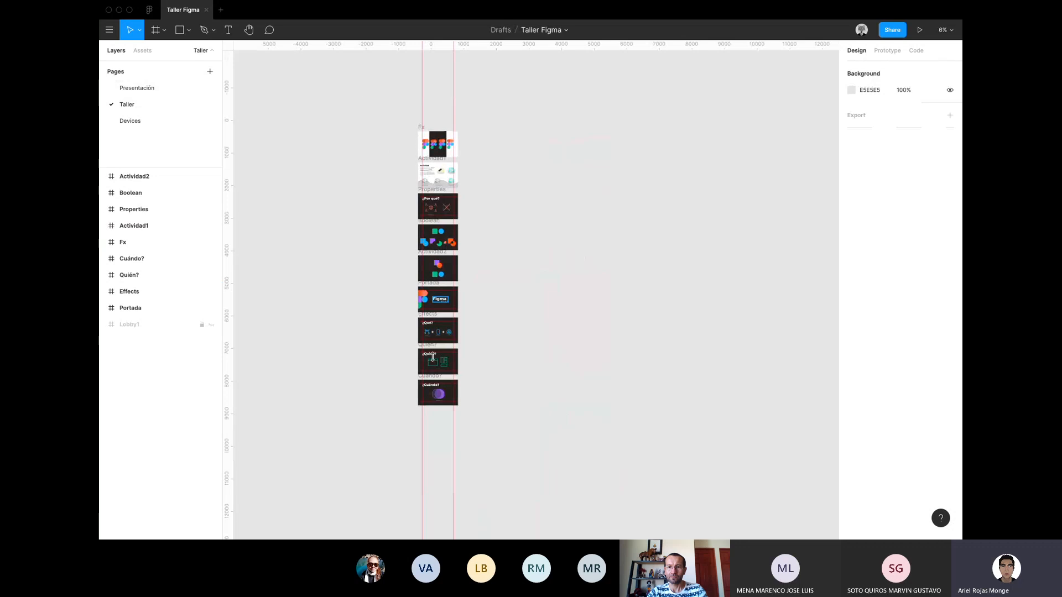
Visit the Presentación and Devices pages, preview the device frames as a prototype presentation and close the preview.
left_click(143, 88)
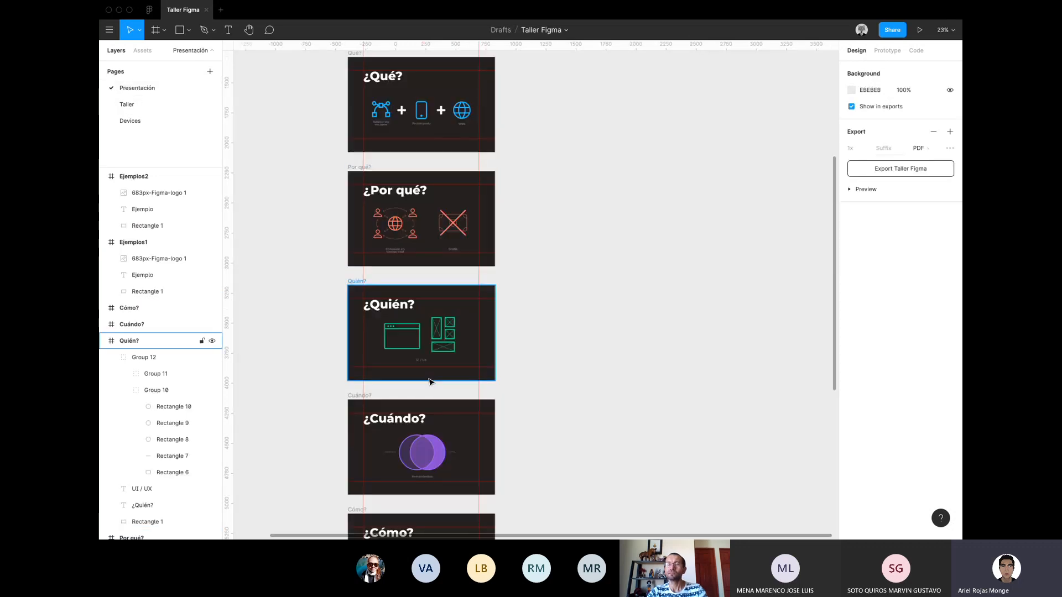
left_click(157, 122)
scroll(308, 188, "down", 3)
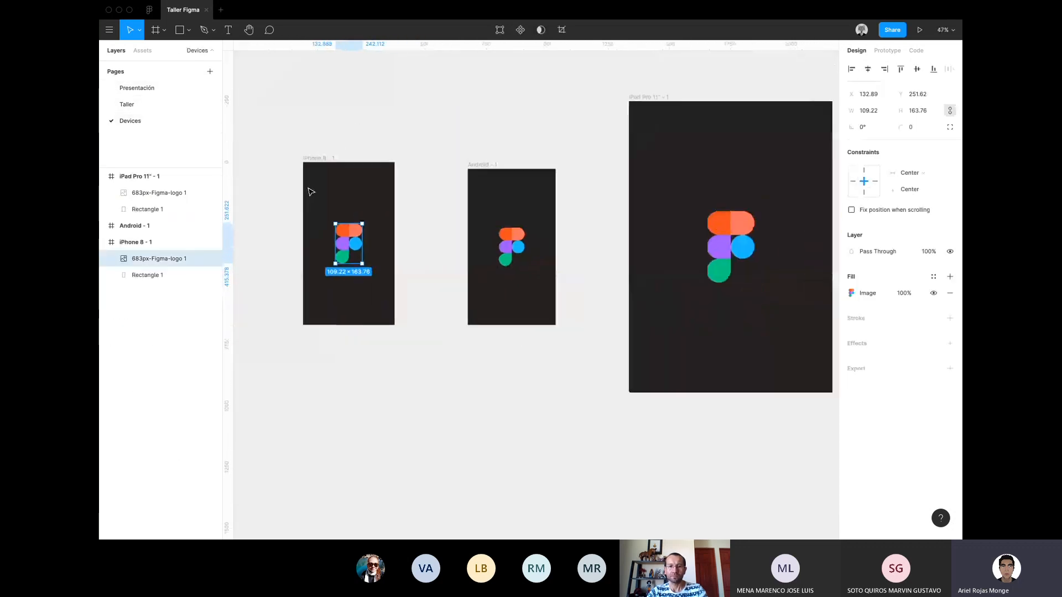
left_click(920, 30)
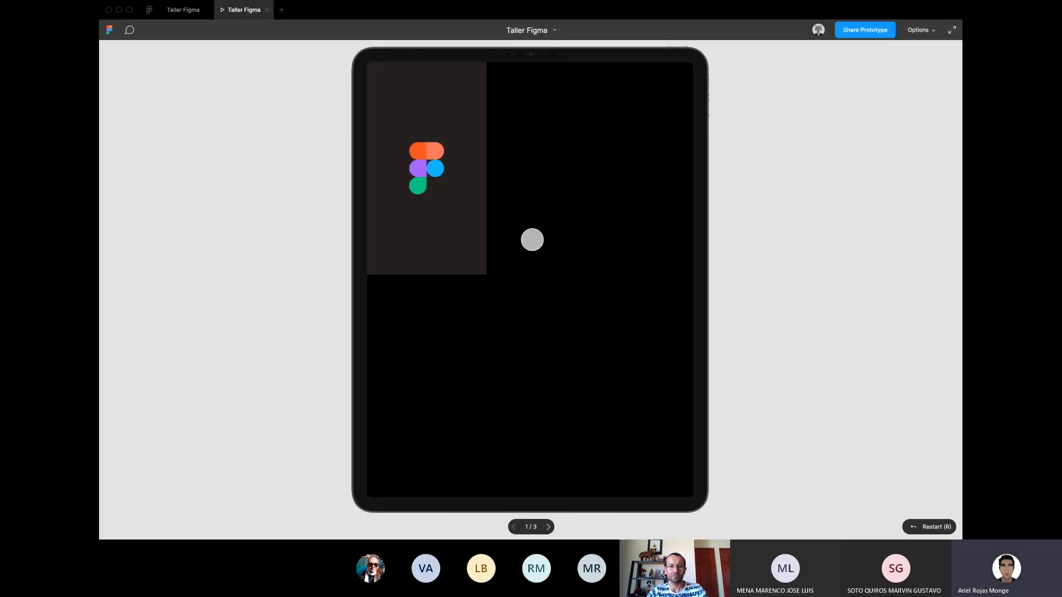
left_click(266, 11)
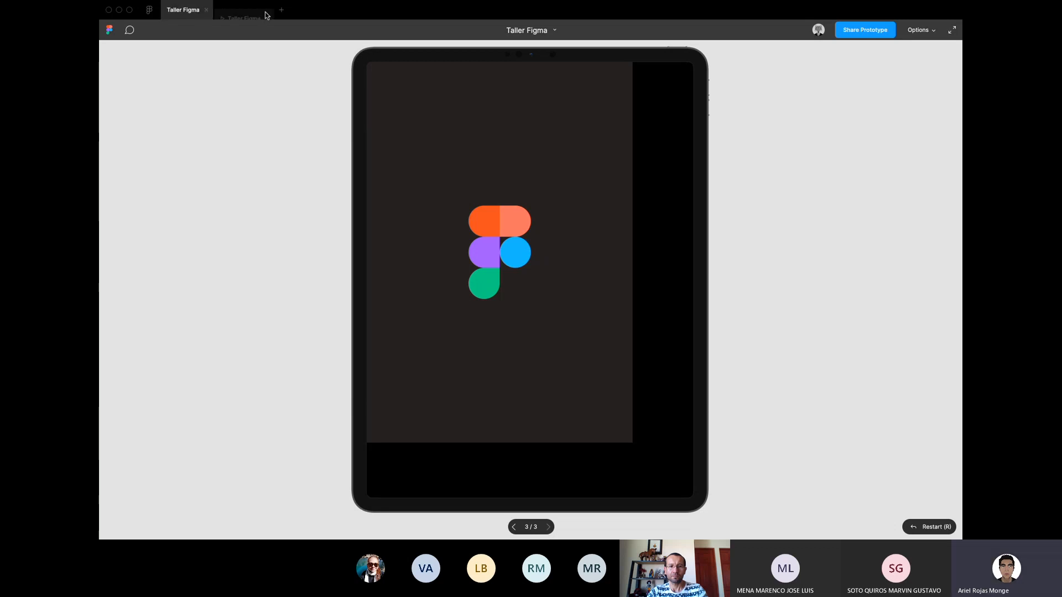
Add a new page right after the Taller page and name it Pruebaq.
left_click(148, 104)
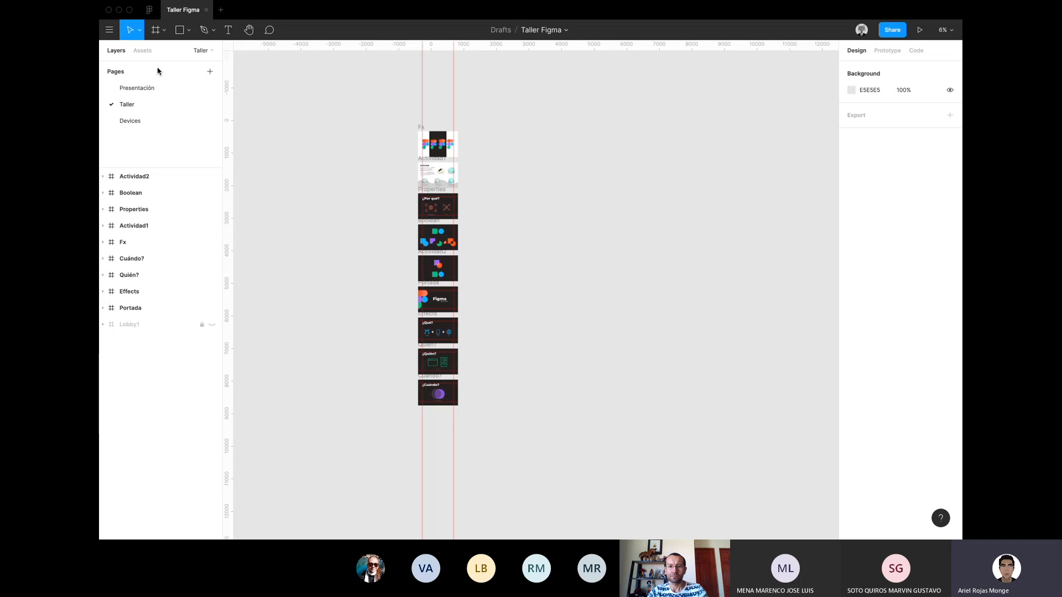
left_click(210, 71)
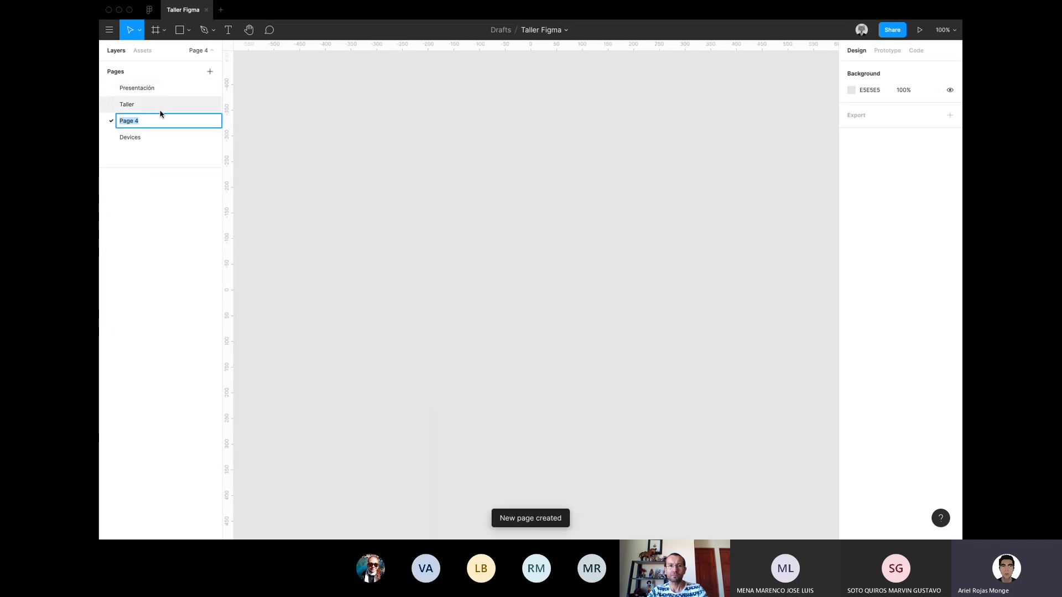
type("Pruebaq")
key("Return")
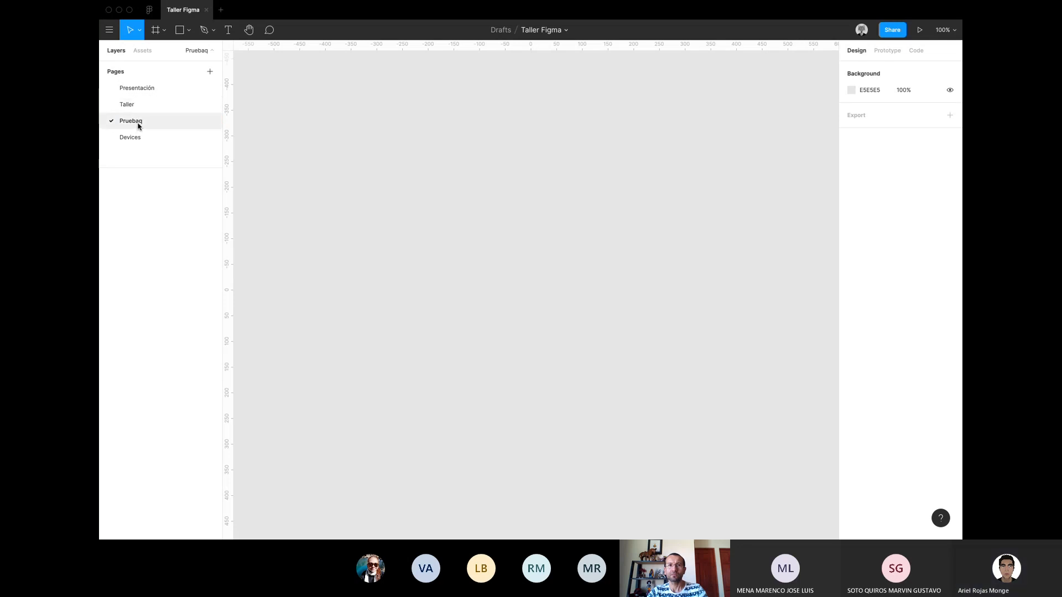
Correct the Pruebaq page's name to Prueba1 and extend it to Prueba1.2.
double_click(138, 126)
key("BackSpace")
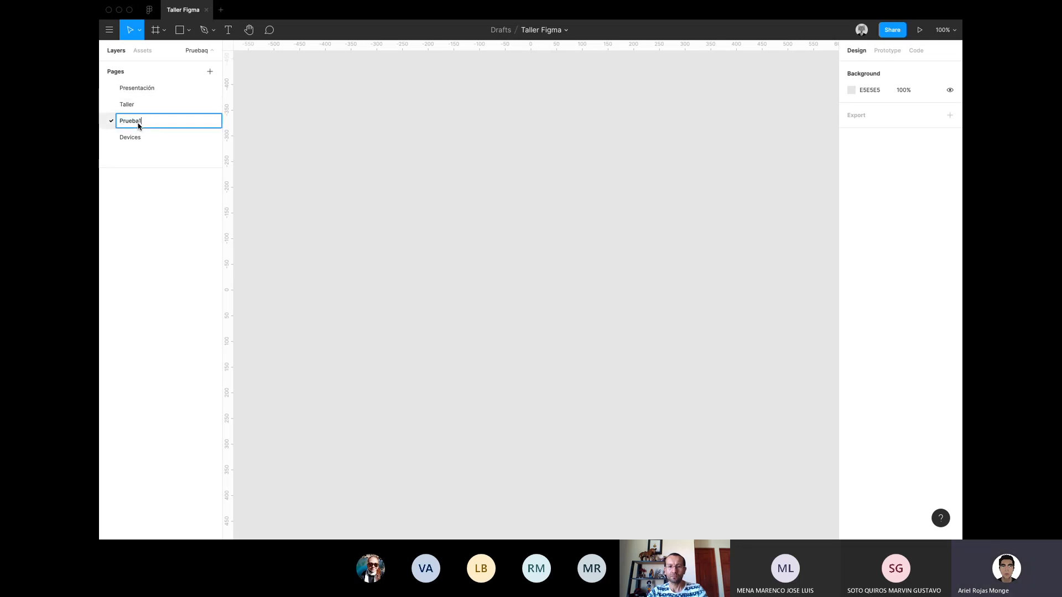
key("Return")
double_click(133, 126)
type(".2")
key("Return")
Rename the Taller page as Taller2.
double_click(131, 108)
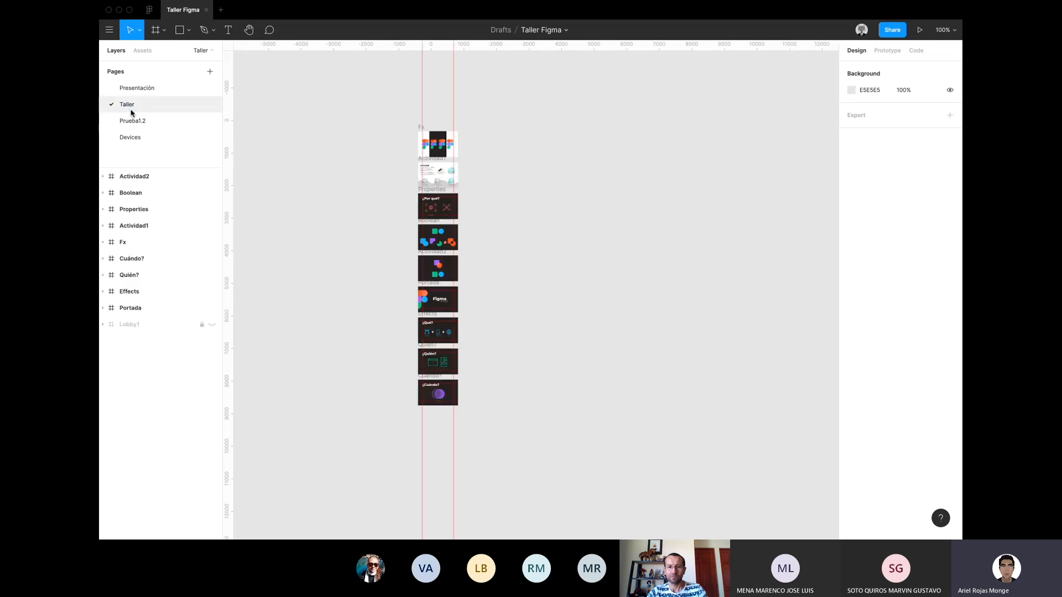
key("Right")
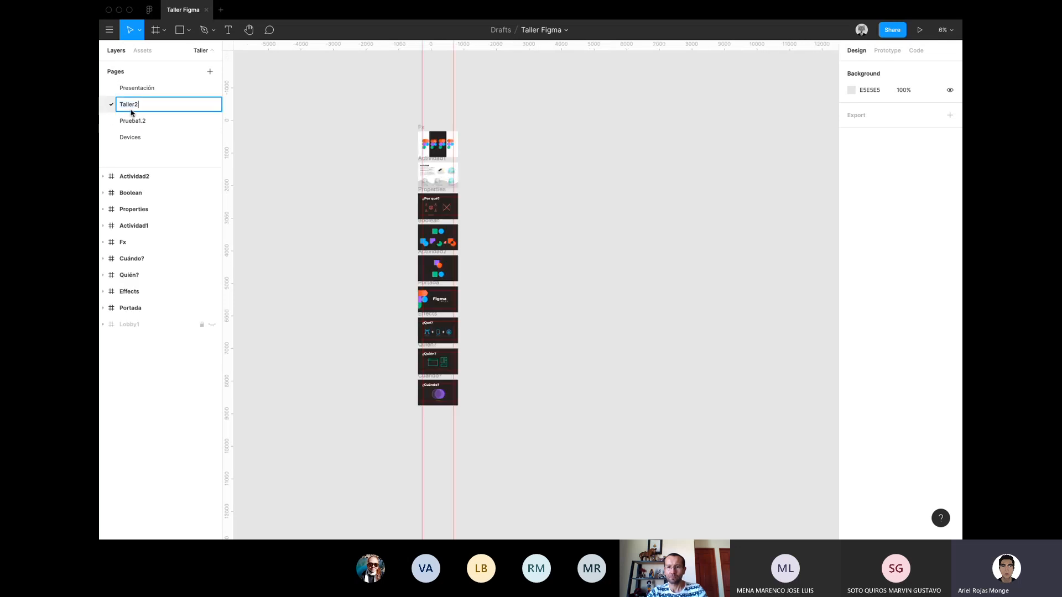
type("2")
key("Return")
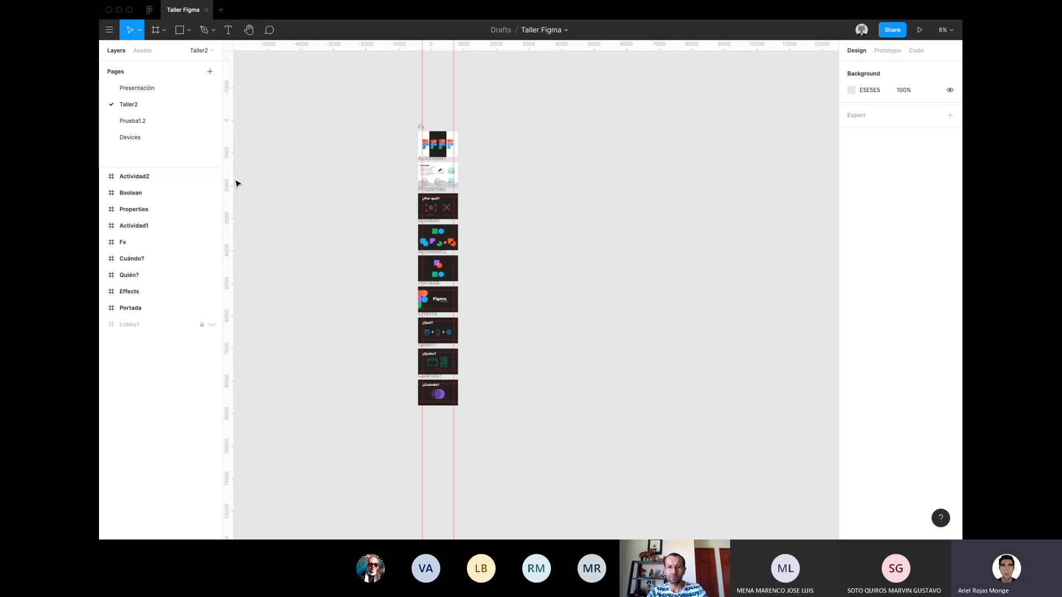
Examine the delete, rename and duplicate options of the Prueba1.2 page, open its name for editing and keep the name.
right_click(152, 124)
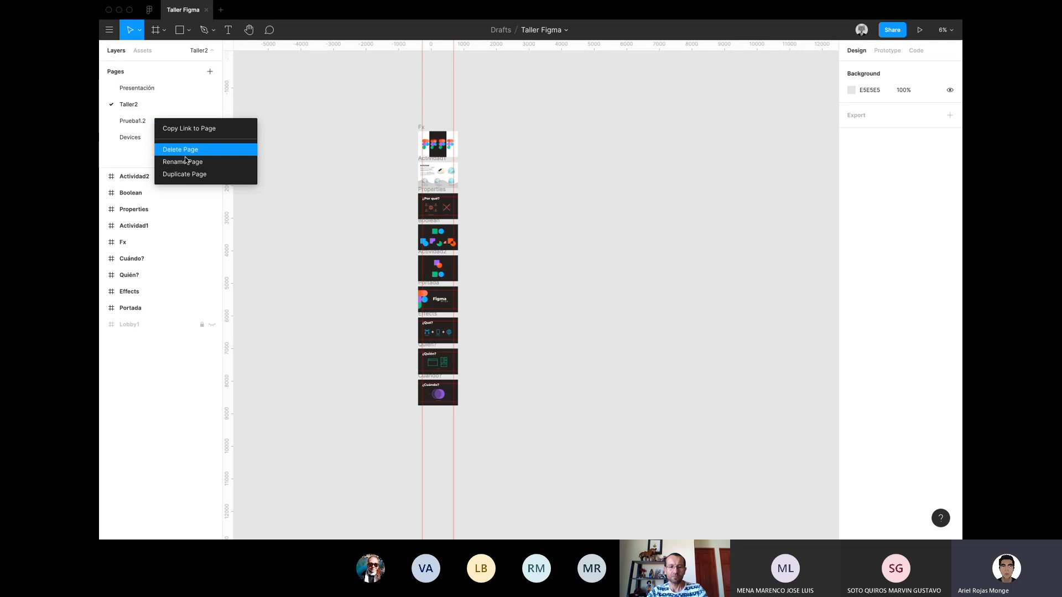
left_click(124, 160)
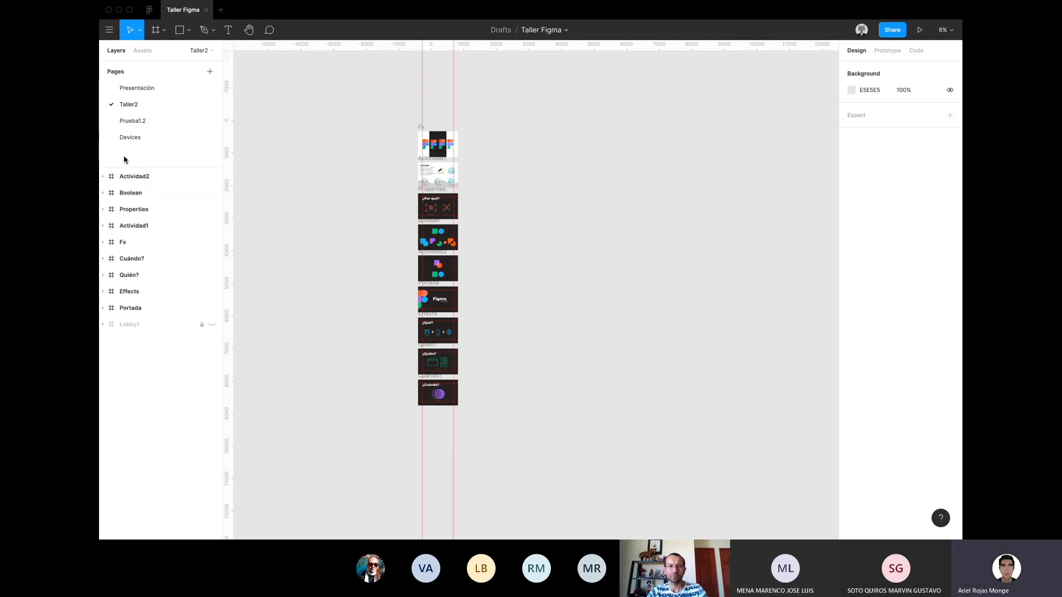
left_click(139, 119)
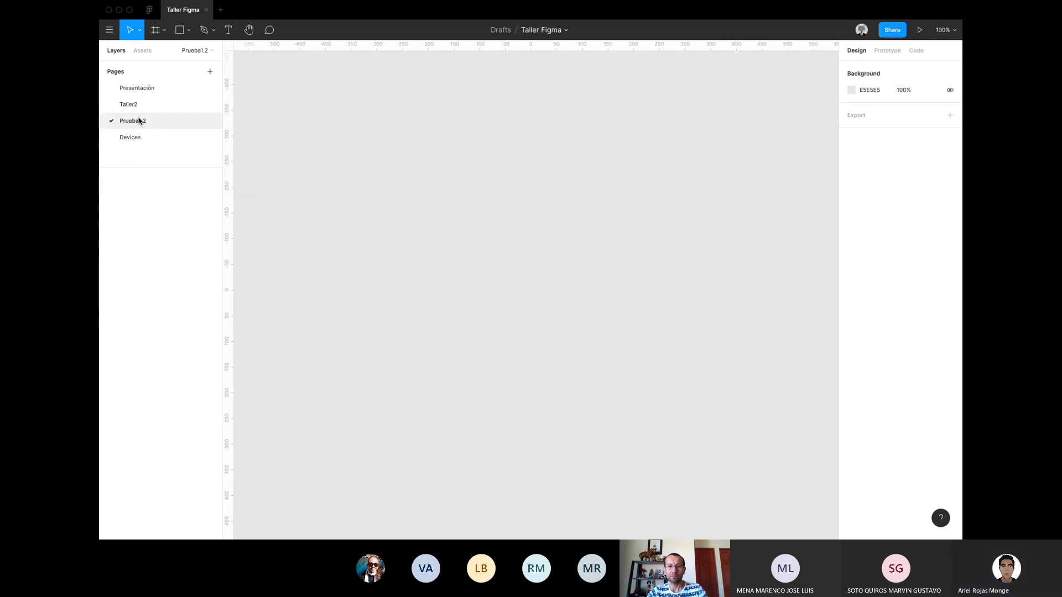
right_click(141, 119)
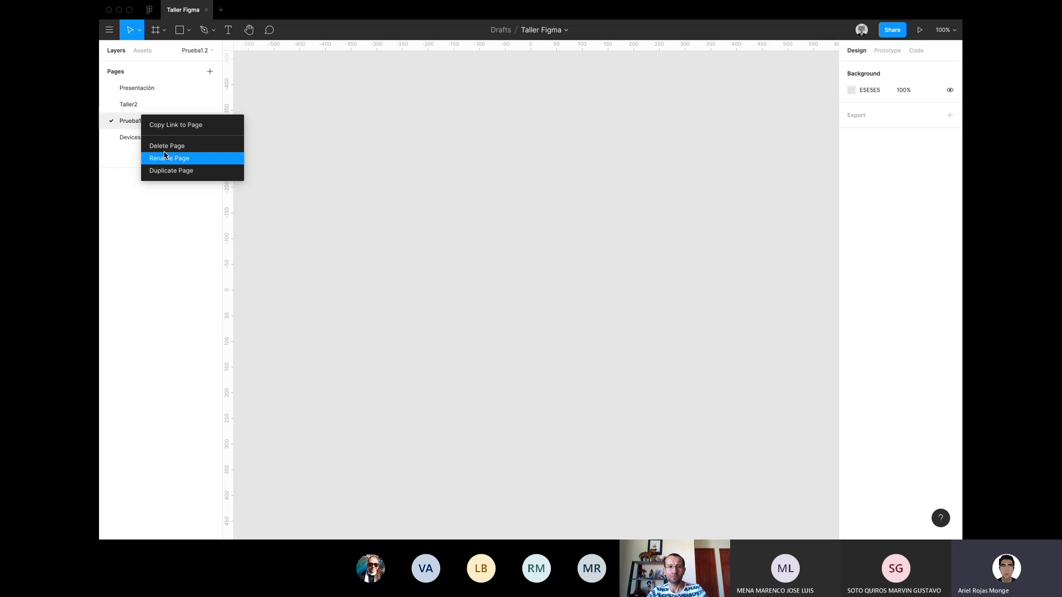
left_click(175, 159)
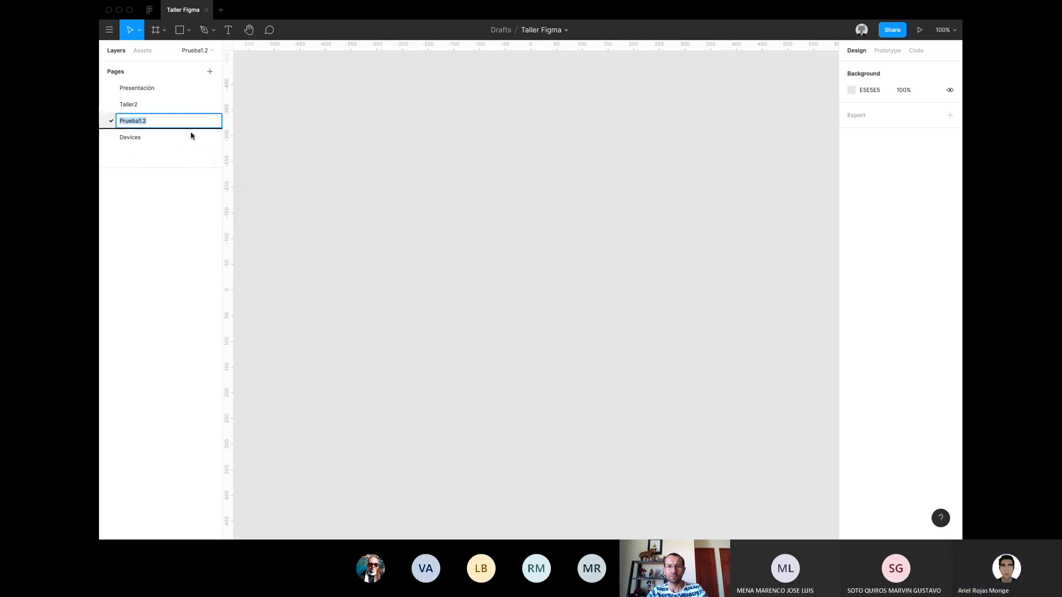
key("Return")
Move the Prueba1.2 page below Devices in the page list and delete it.
left_click_drag(188, 120, 187, 138)
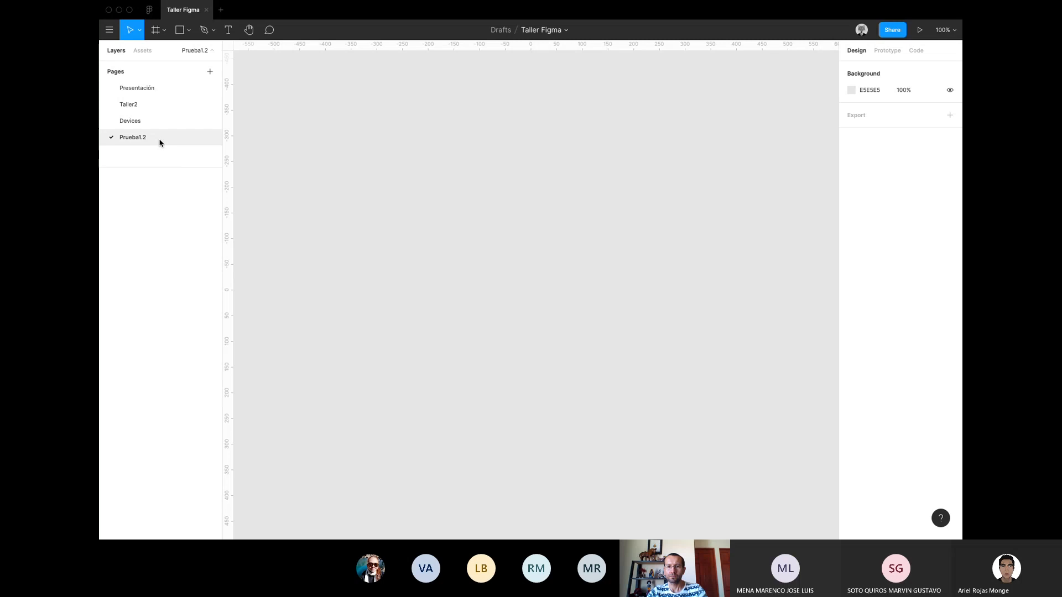
right_click(160, 142)
left_click(177, 173)
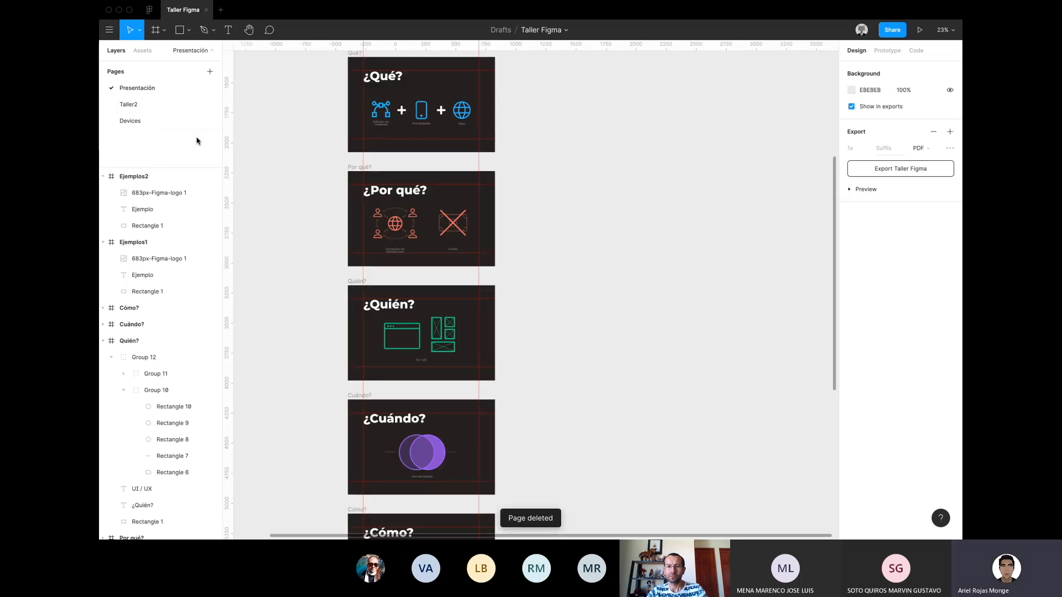
Collapse the Ejemplos2, Ejemplos1, Quién?, Portada and LobbyMain frames in the layer list and enlarge the list over the page list.
left_click(103, 176)
left_click(103, 193)
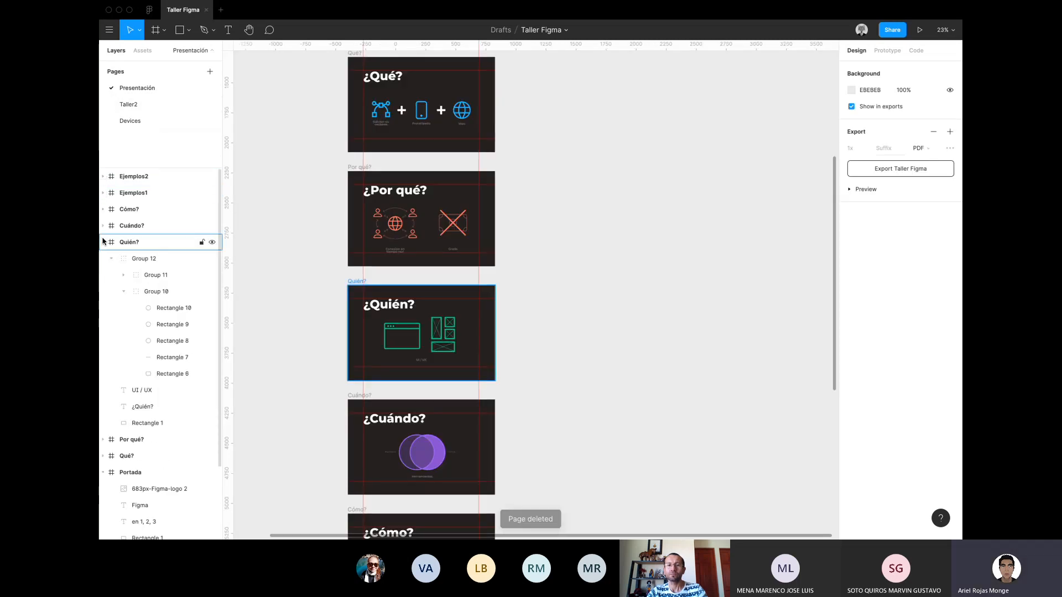
left_click(160, 173)
left_click_drag(159, 167, 144, 101)
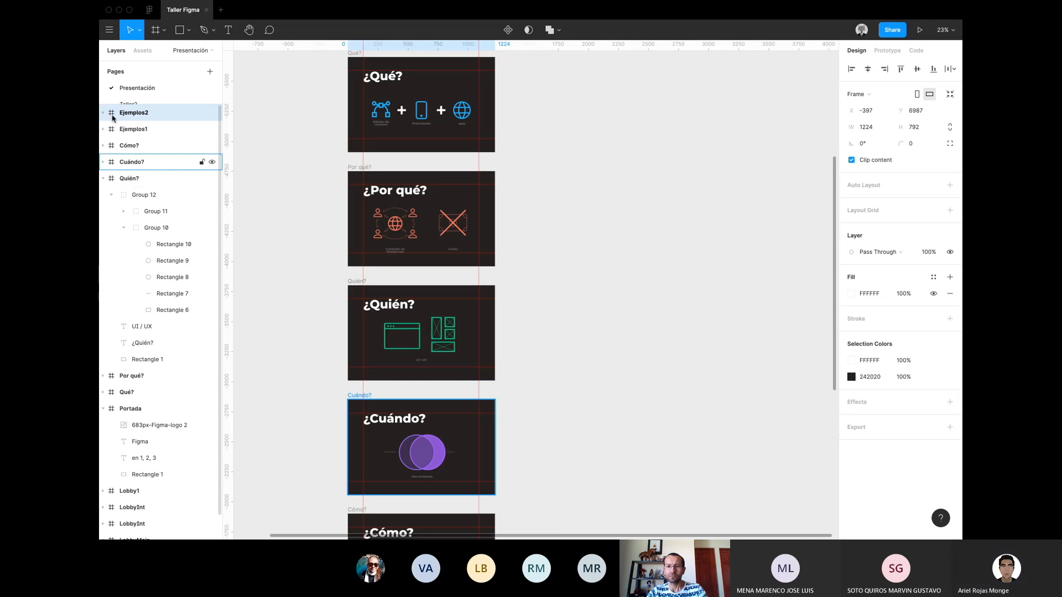
left_click(104, 178)
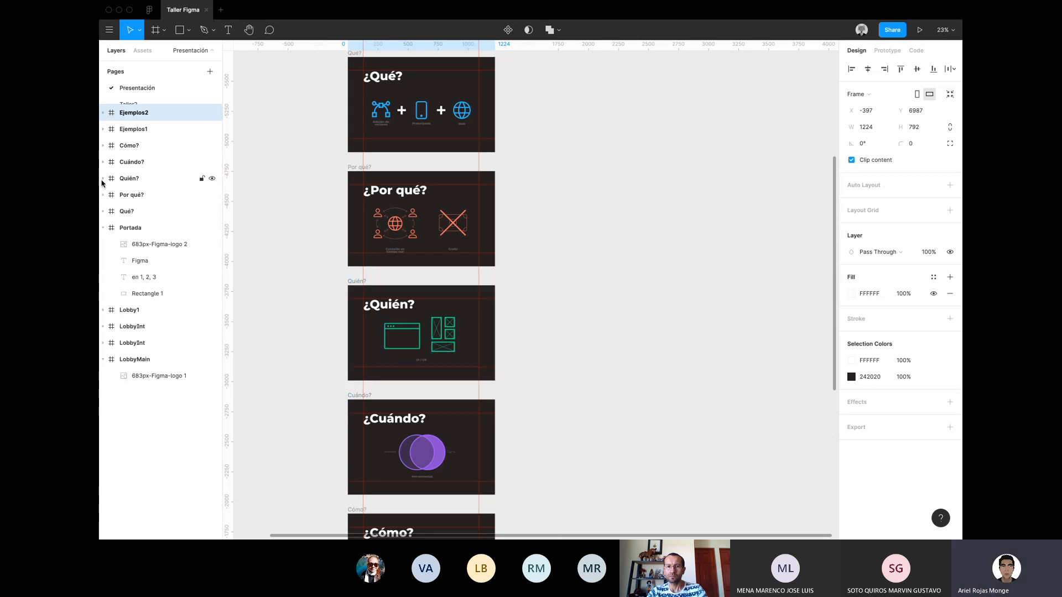
left_click(104, 228)
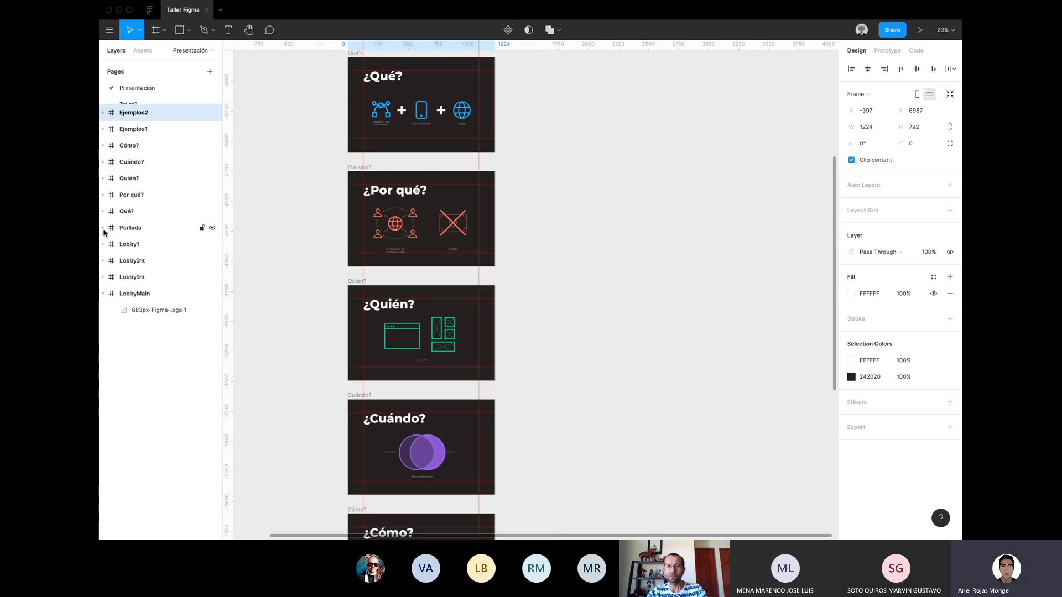
left_click(103, 295)
Select the LobbyMain and Ejemplos2 frames in turn to compare the layer order with the arrangement on the canvas.
scroll(581, 327, "down", 3)
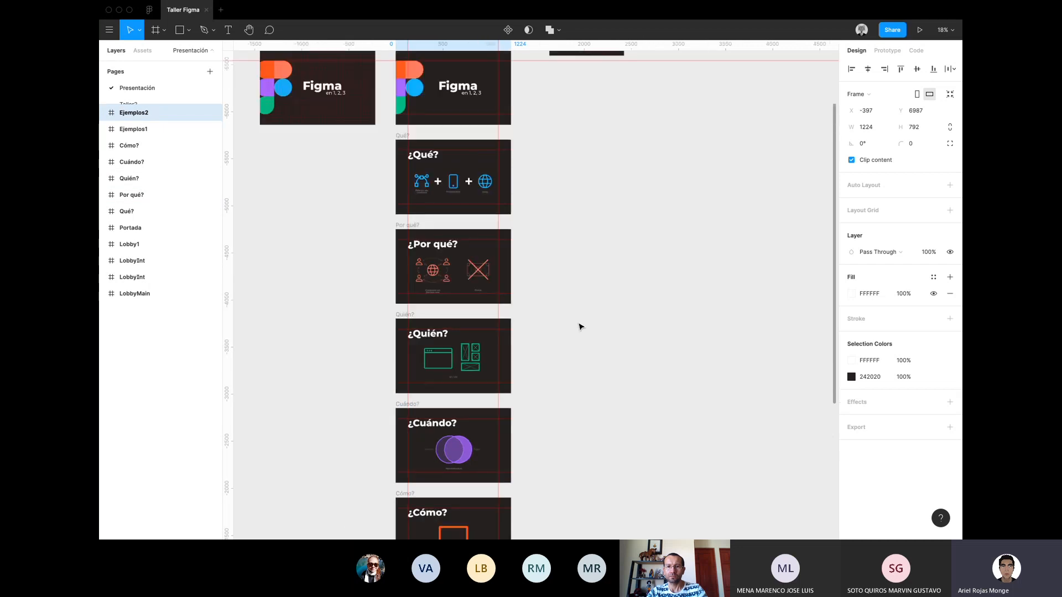
scroll(580, 327, "up", 5)
left_click(139, 297)
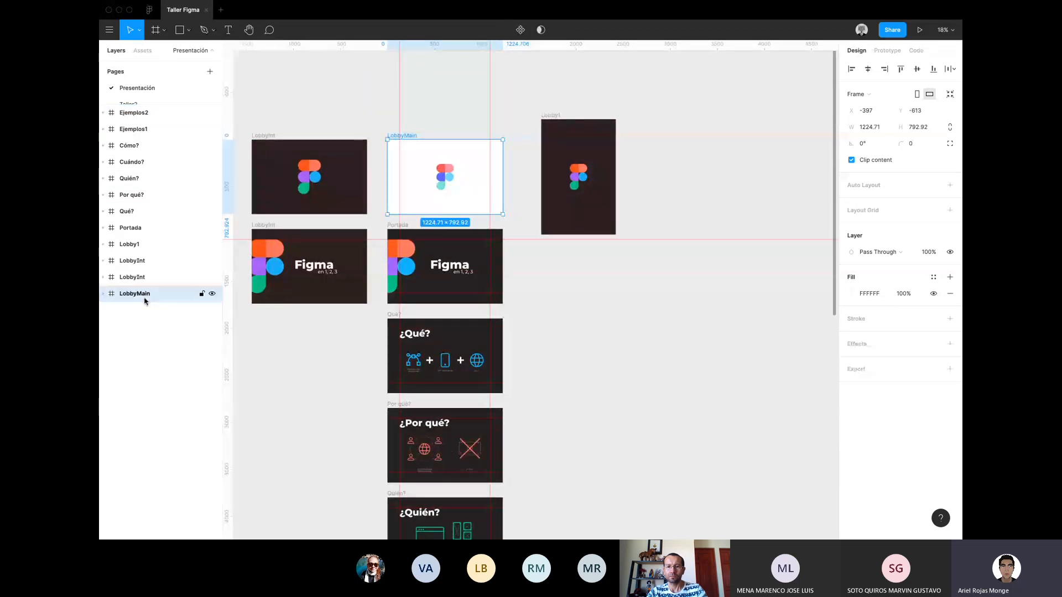
left_click(139, 115)
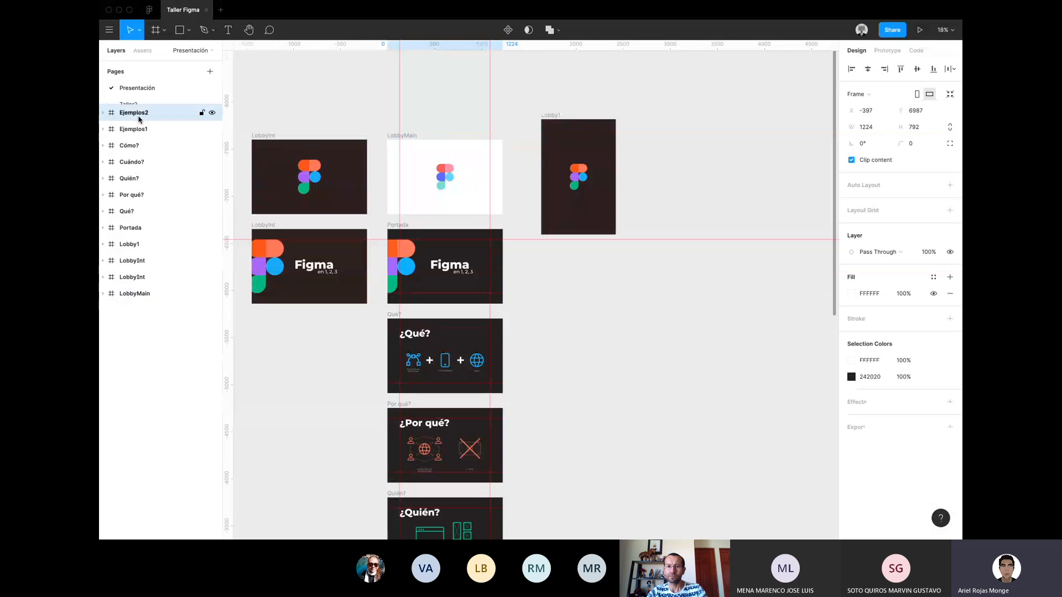
scroll(313, 417, "down", 5)
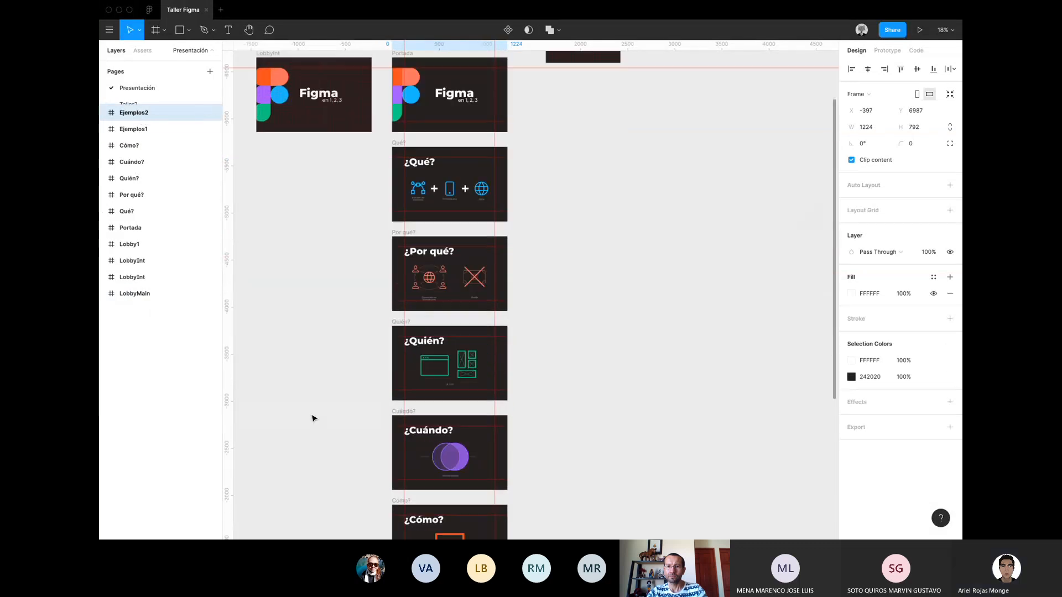
scroll(313, 418, "up", 5)
scroll(313, 418, "up", 1)
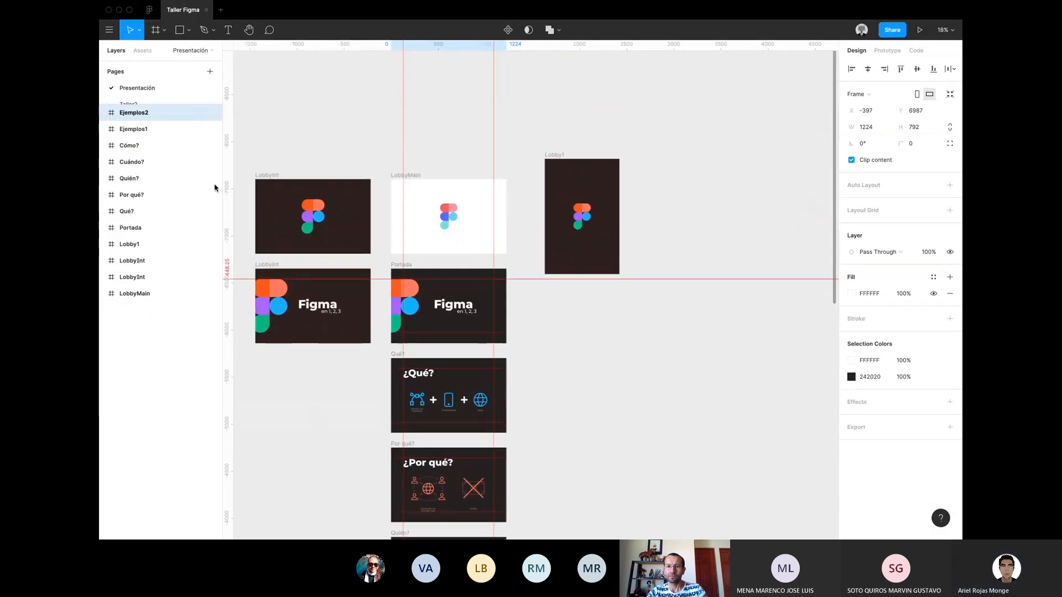
Select the LobbyMain, LobbyInt, Lobby1 and Ejemplos2 frames in turn in the layer list to examine the stacking order.
left_click(151, 294)
left_click(137, 278)
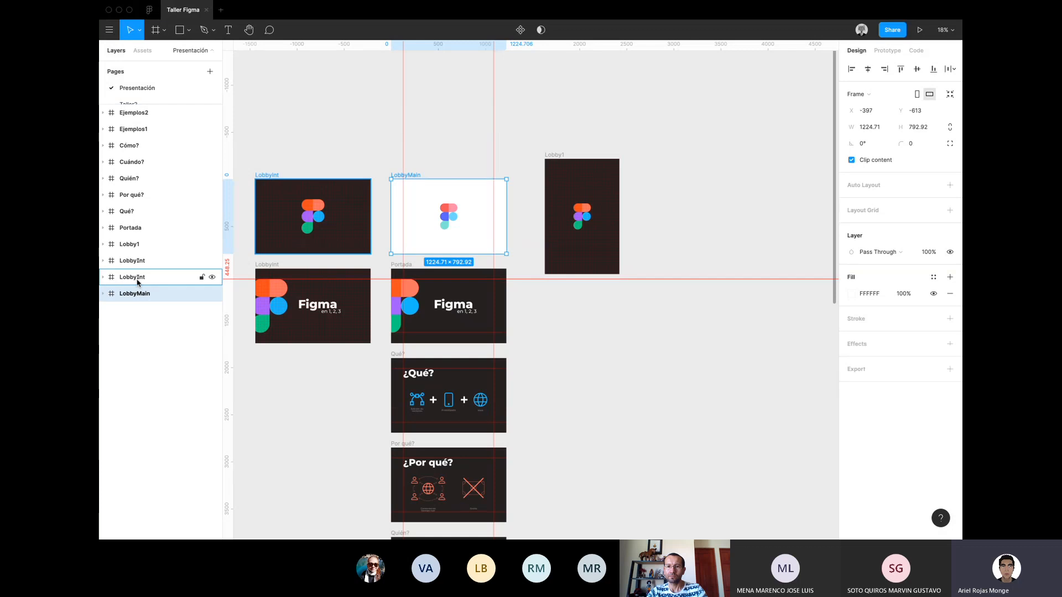
left_click(138, 260)
left_click(138, 244)
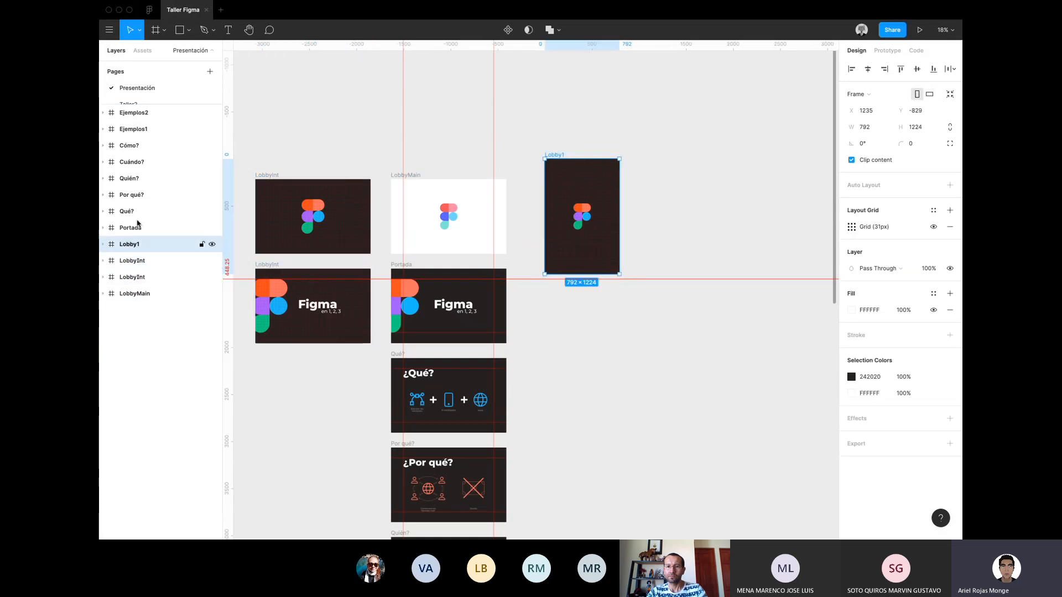
left_click(137, 113)
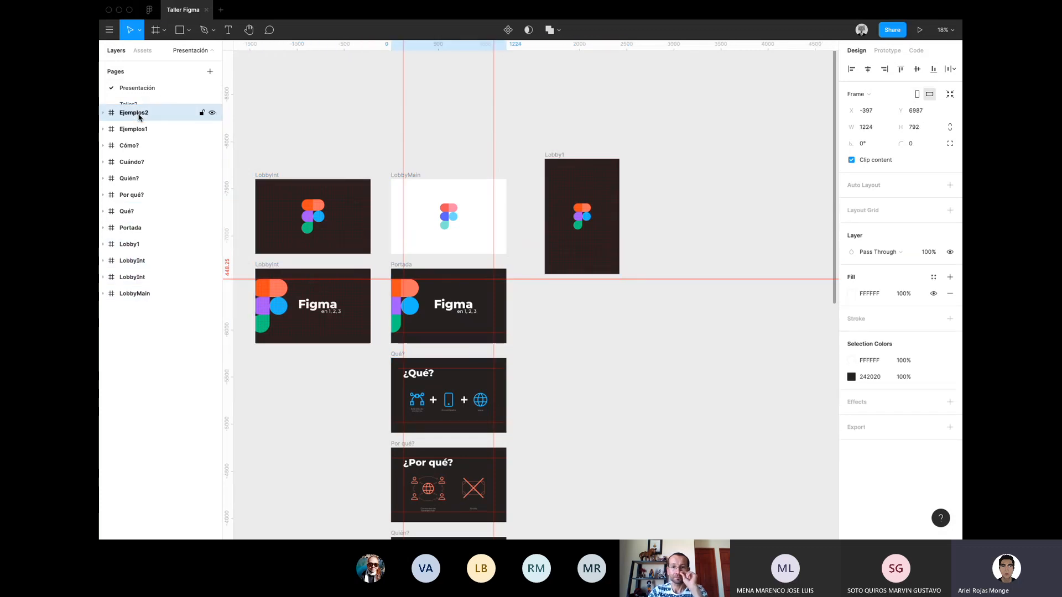
left_click(105, 294)
left_click(103, 294)
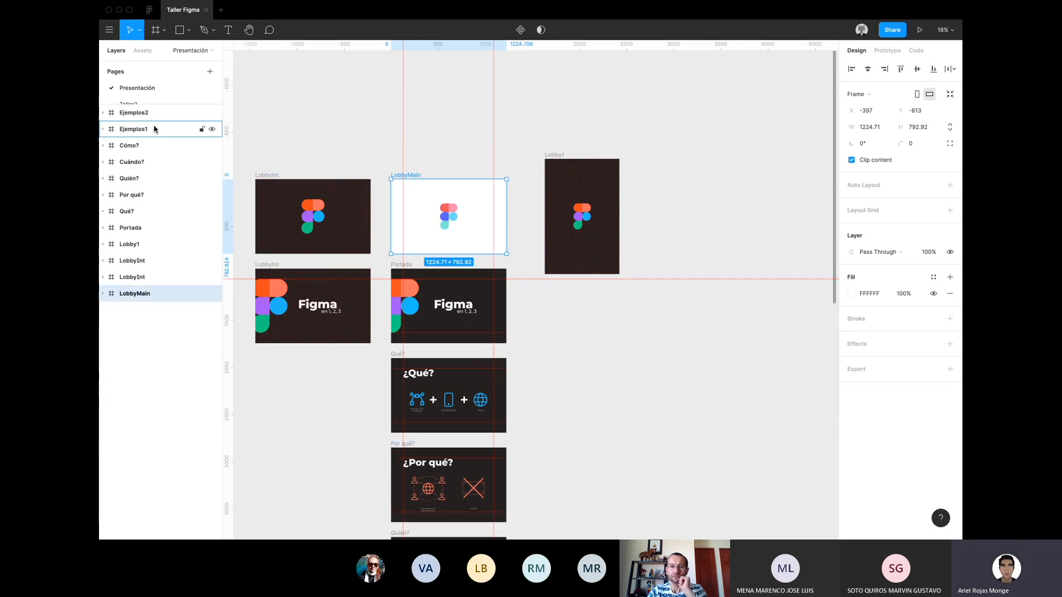
Expand the Ejemplos2 frame, select its logo, Rectangle 1 and Ejemplo layers in turn, and collapse it again.
left_click(104, 112)
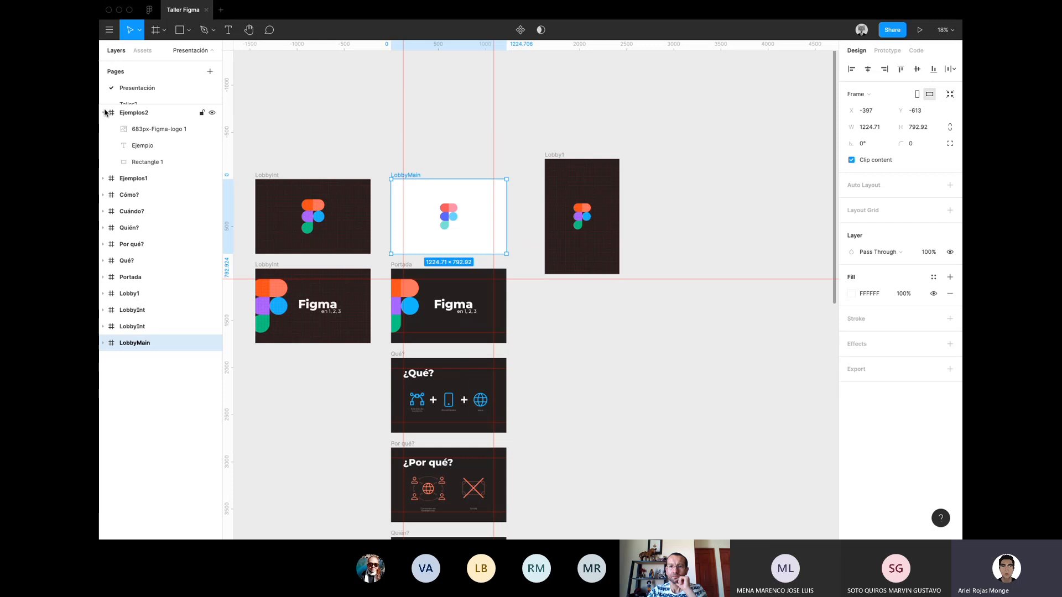
left_click(148, 128)
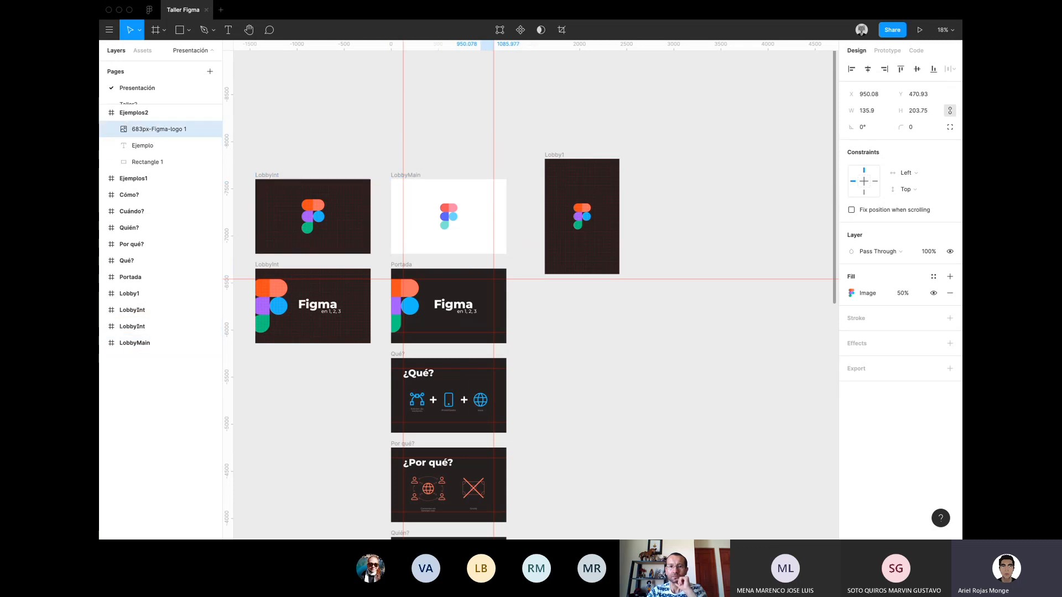
left_click(157, 160)
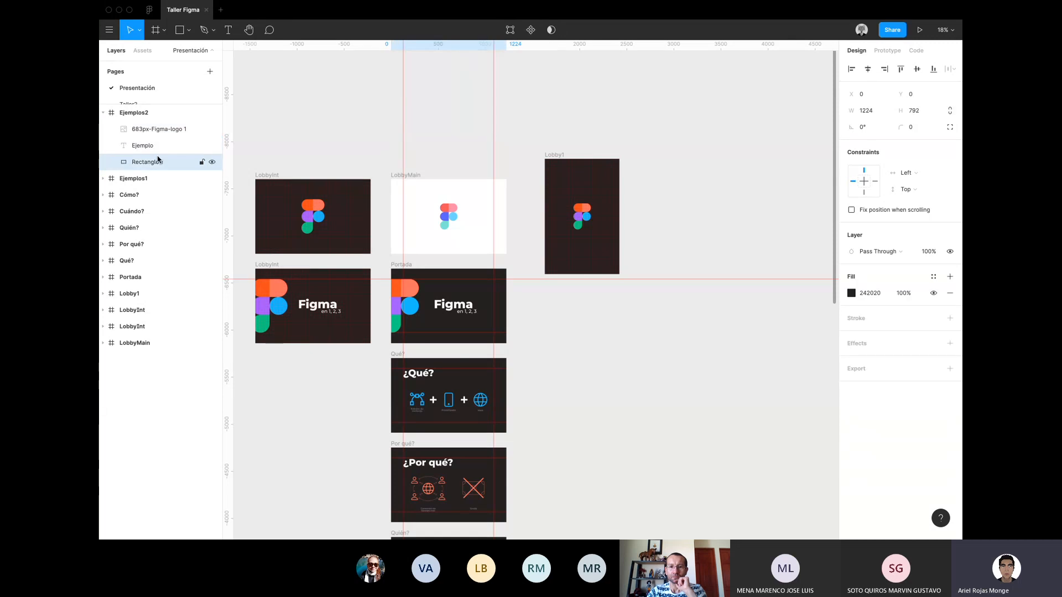
left_click(143, 144)
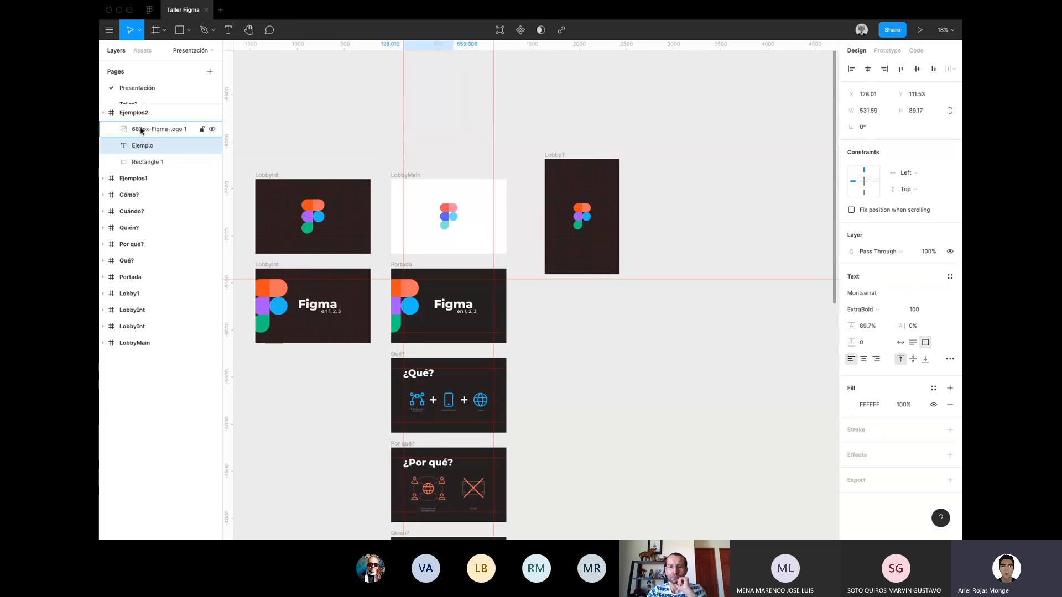
left_click(106, 113)
Zoom to the Portada frame, expand it and select its Rectangle 1, subtitle, Figma and logo layers one by one.
scroll(346, 349, "down", 4)
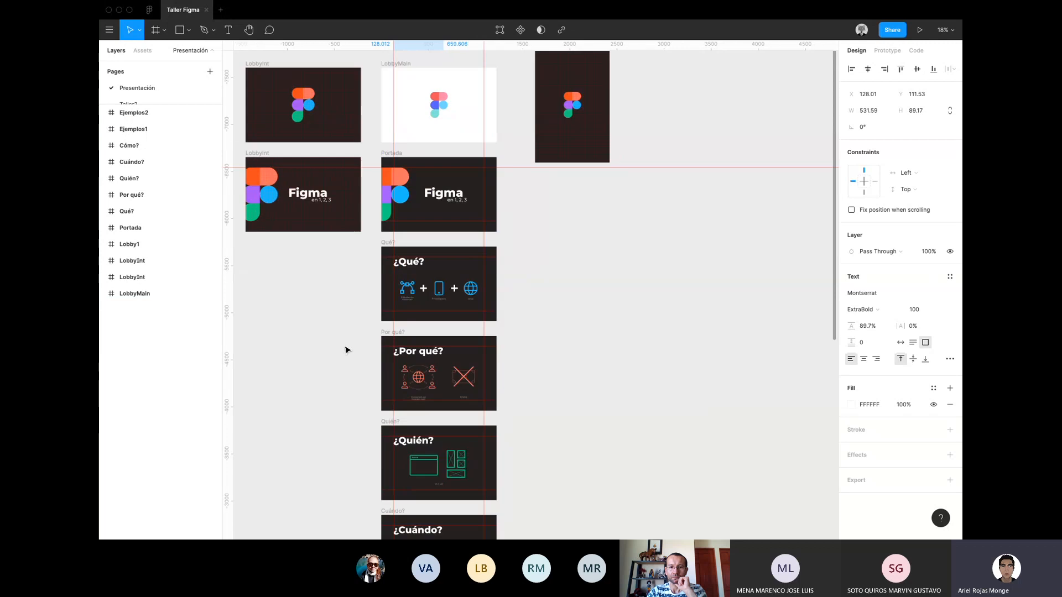
scroll(463, 191, "up", 5)
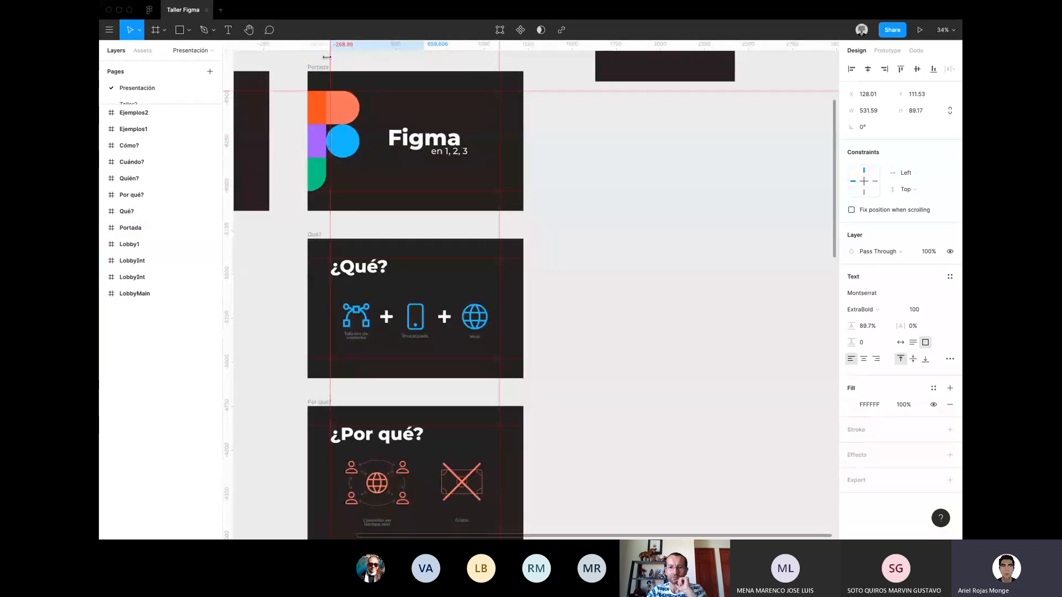
left_click(131, 227)
key("shift+2")
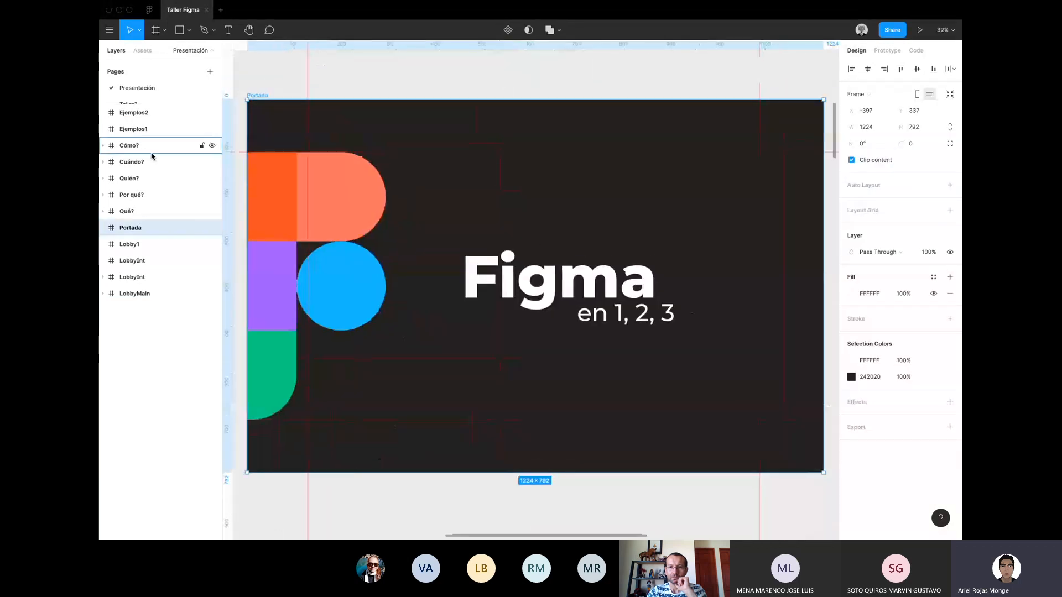
scroll(320, 227, "down", 1)
scroll(320, 228, "down", 1)
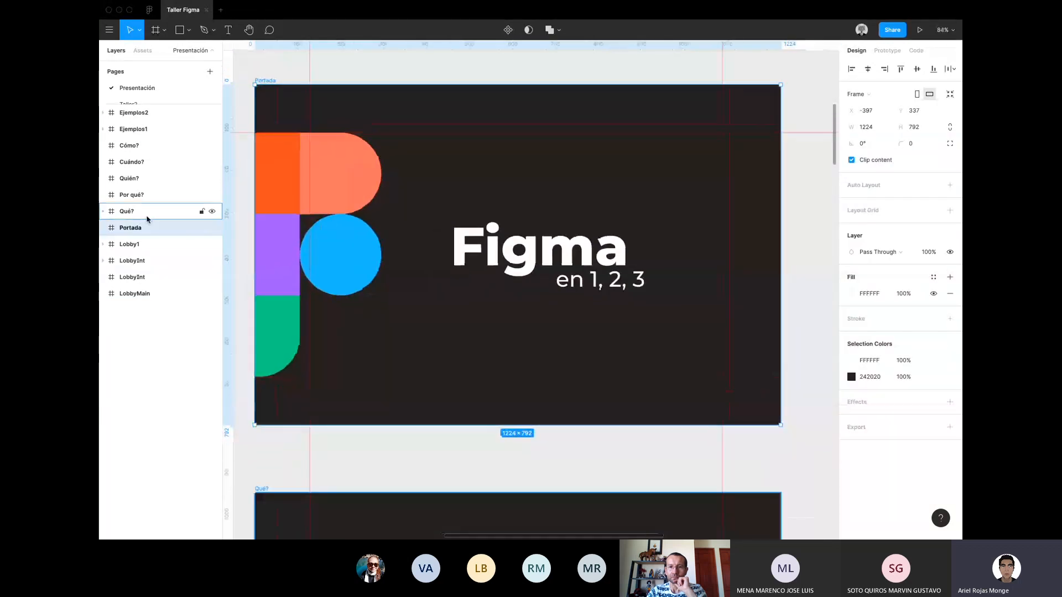
left_click(103, 227)
left_click(148, 293)
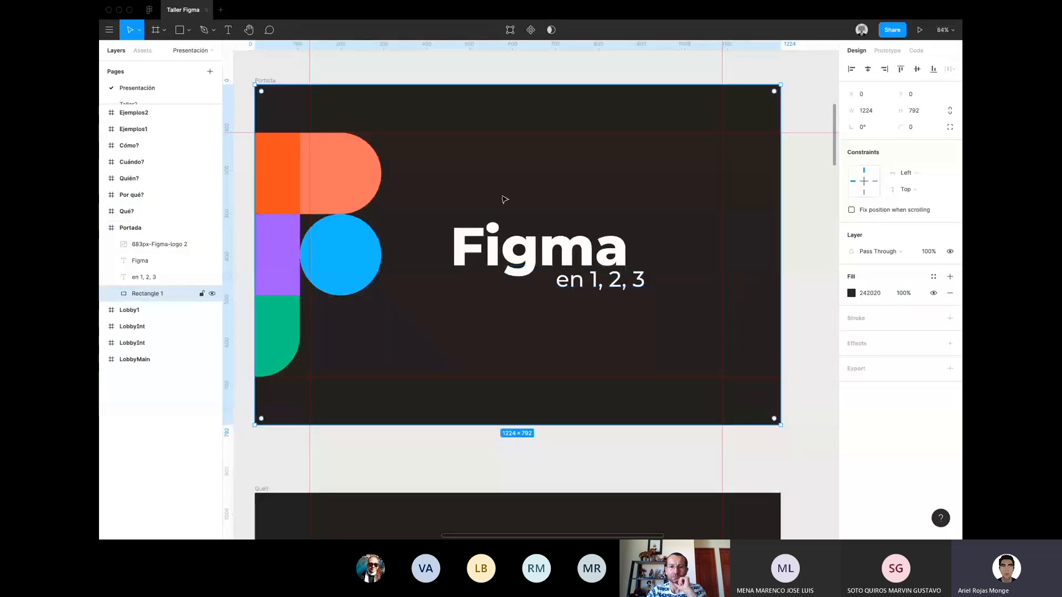
left_click(157, 278)
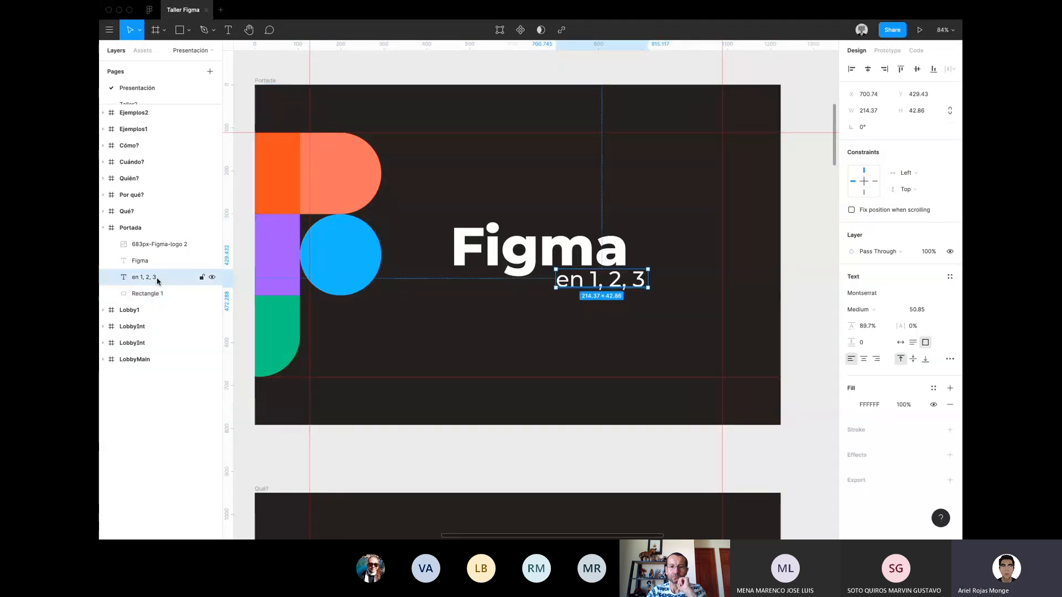
left_click(177, 264)
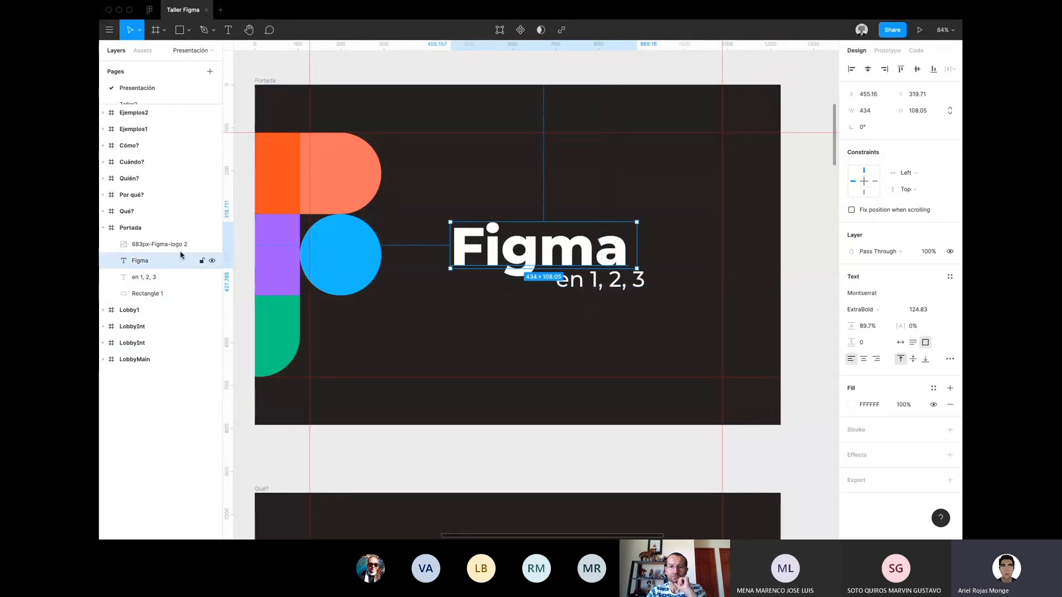
left_click(181, 249)
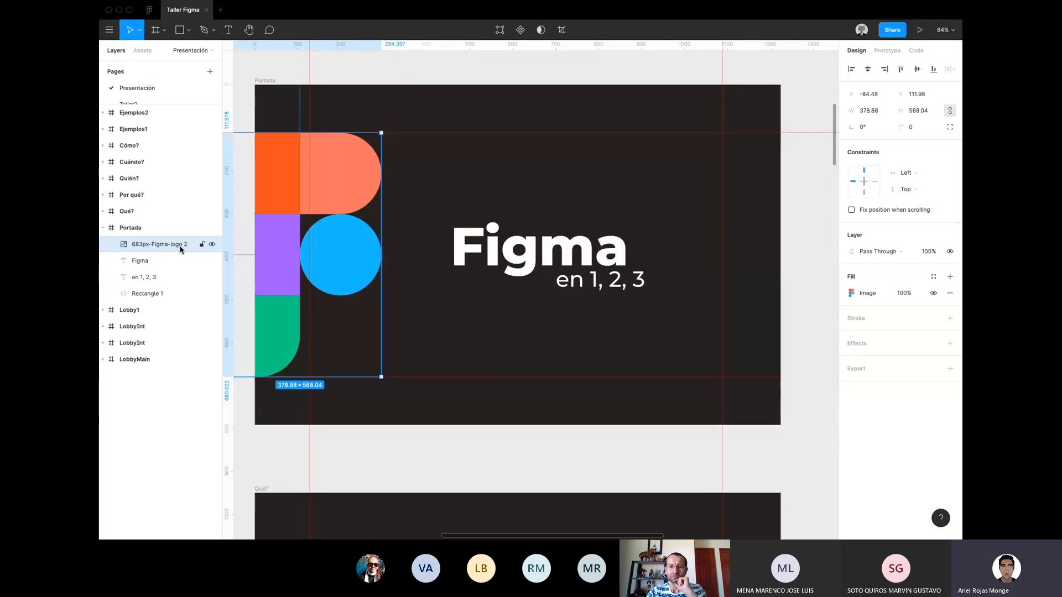
Move Rectangle 1 to the top of the Portada frame's layers and place the Figma logo above it.
left_click(145, 293)
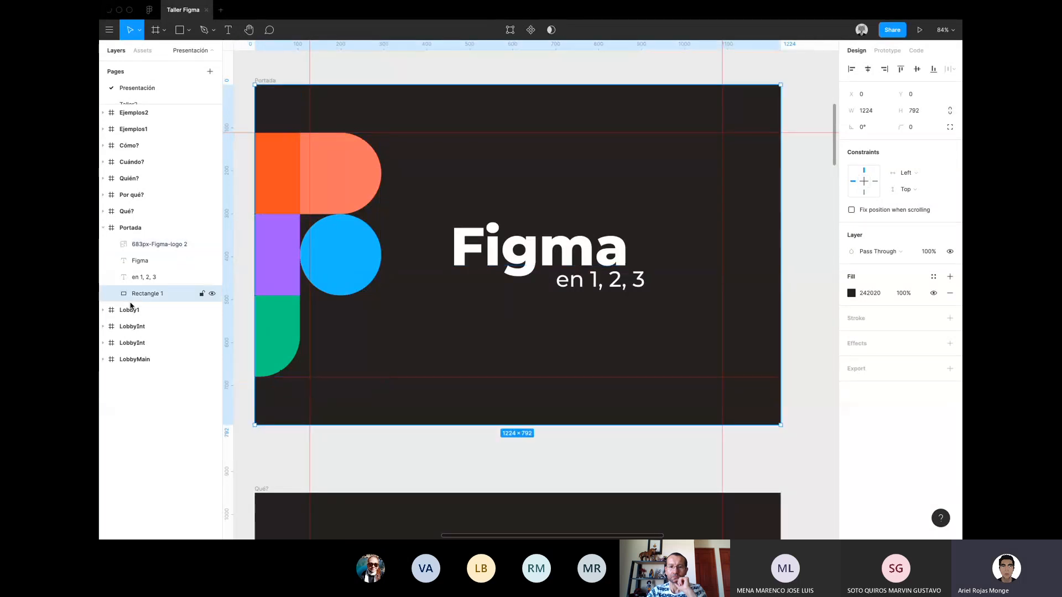
left_click_drag(131, 306, 136, 236)
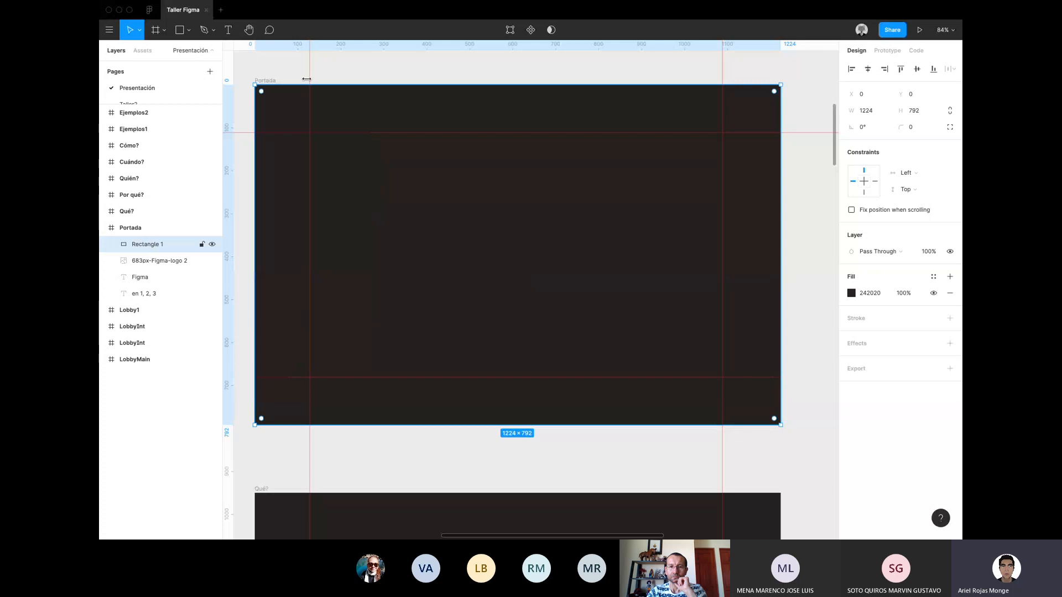
left_click(267, 57)
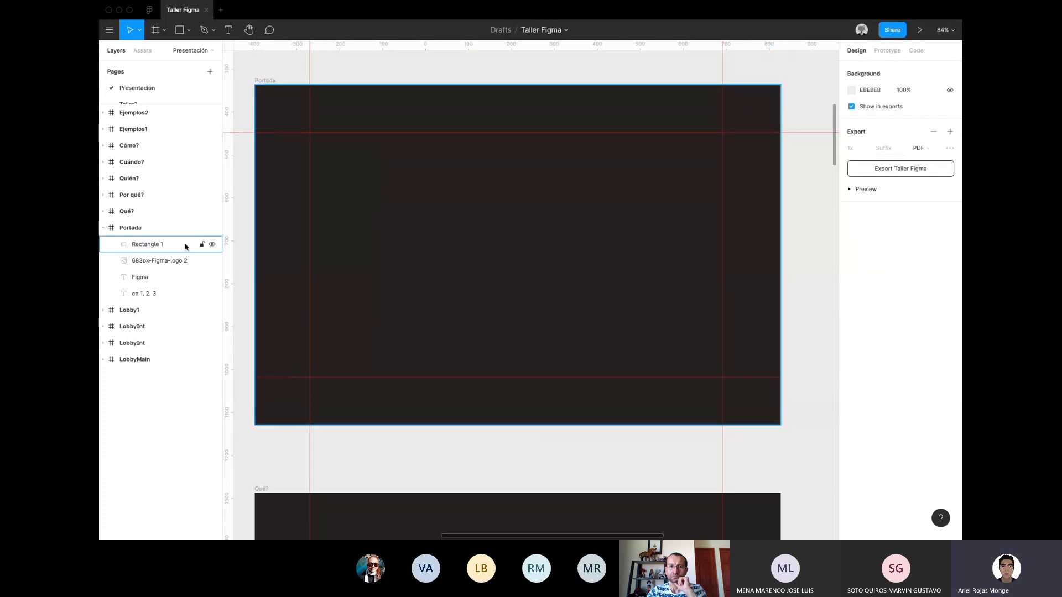
left_click_drag(159, 261, 165, 237)
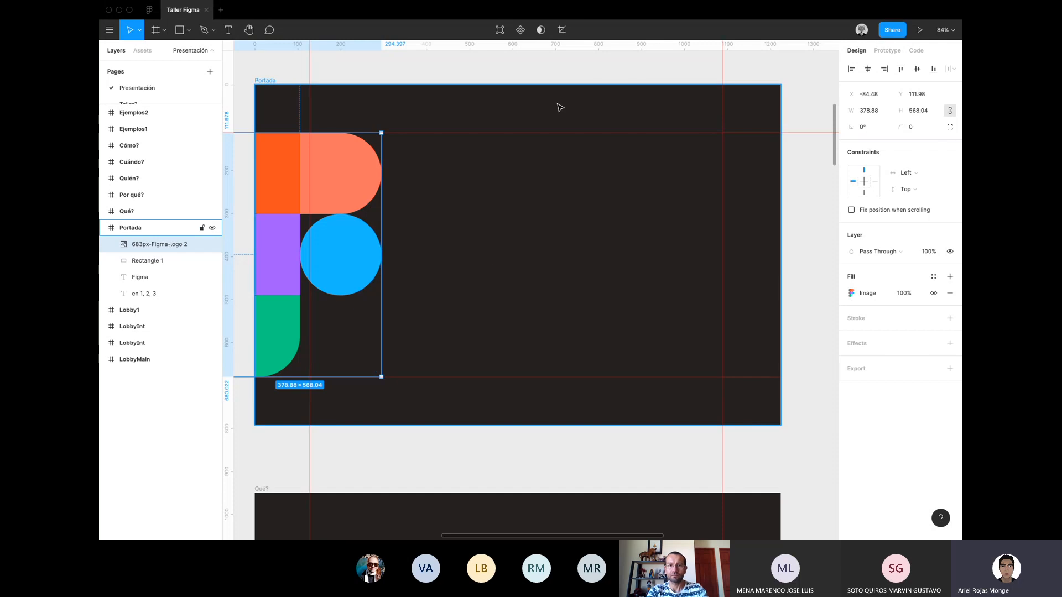
Move Rectangle 1 back to the bottom of the Portada frame's layers and deselect it.
left_click(160, 260)
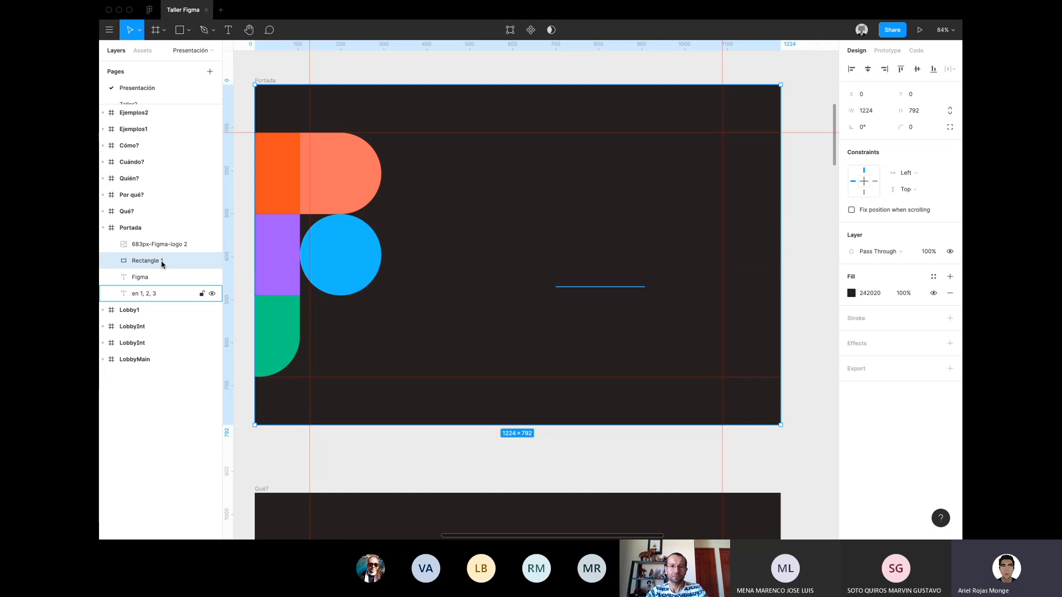
left_click_drag(162, 264, 161, 299)
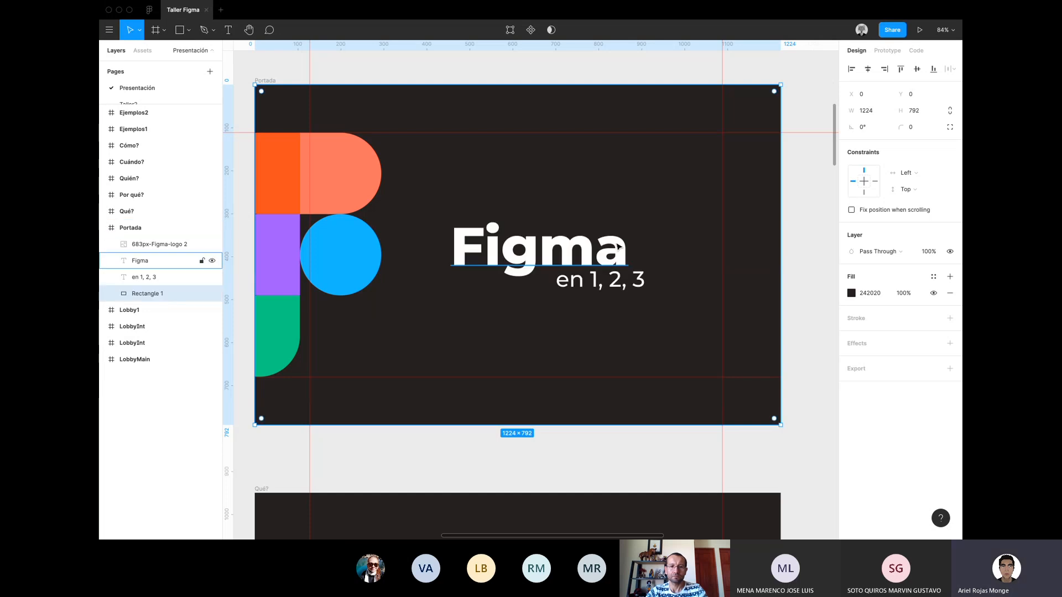
key("Escape")
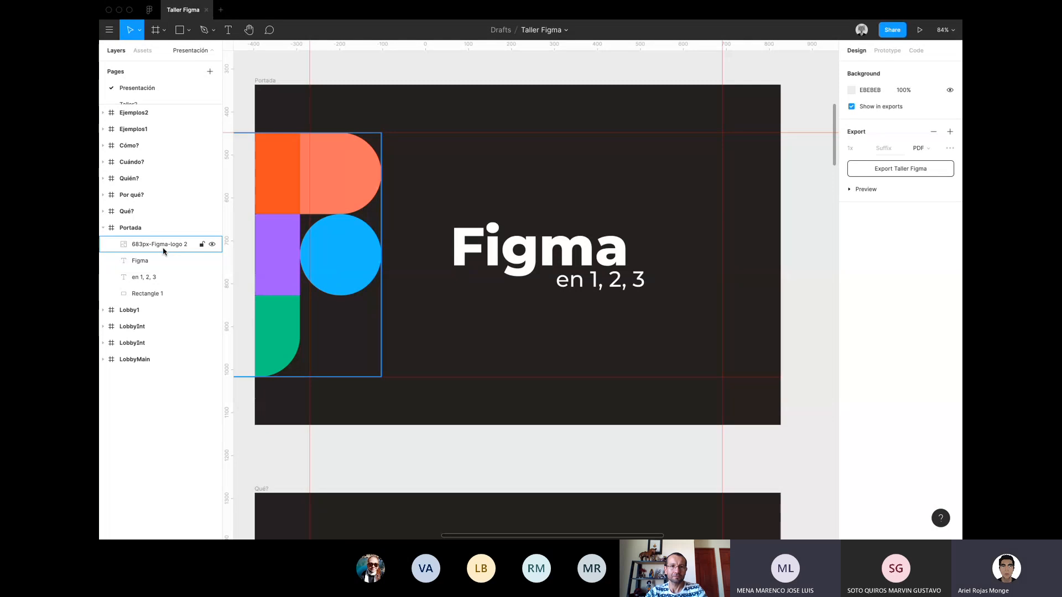
Collapse and reopen the Portada frame in the layer list, and hide and show its Figma logo layer.
left_click(103, 228)
left_click(103, 228)
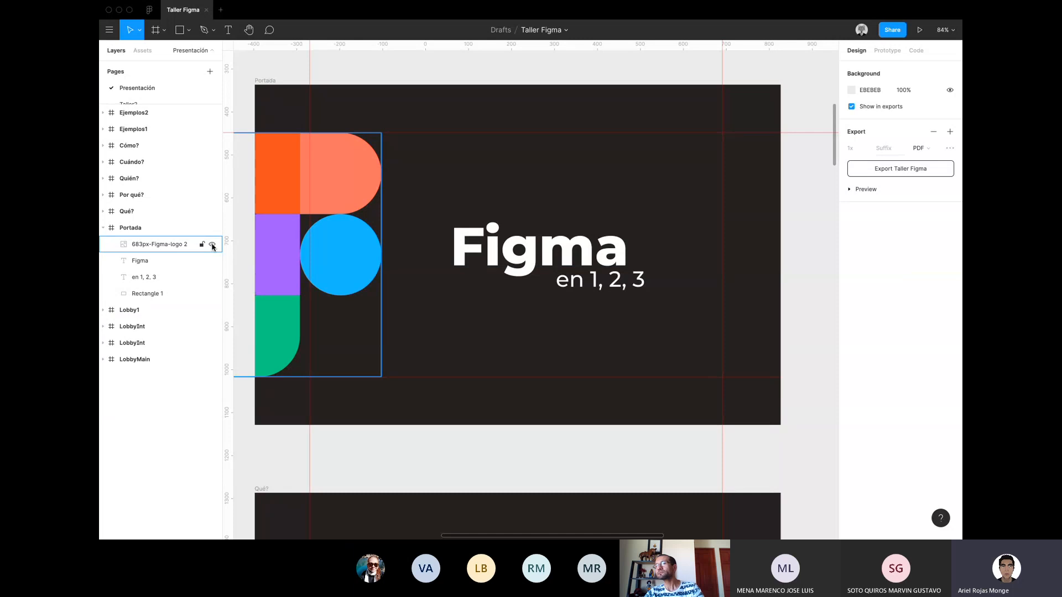
left_click(212, 245)
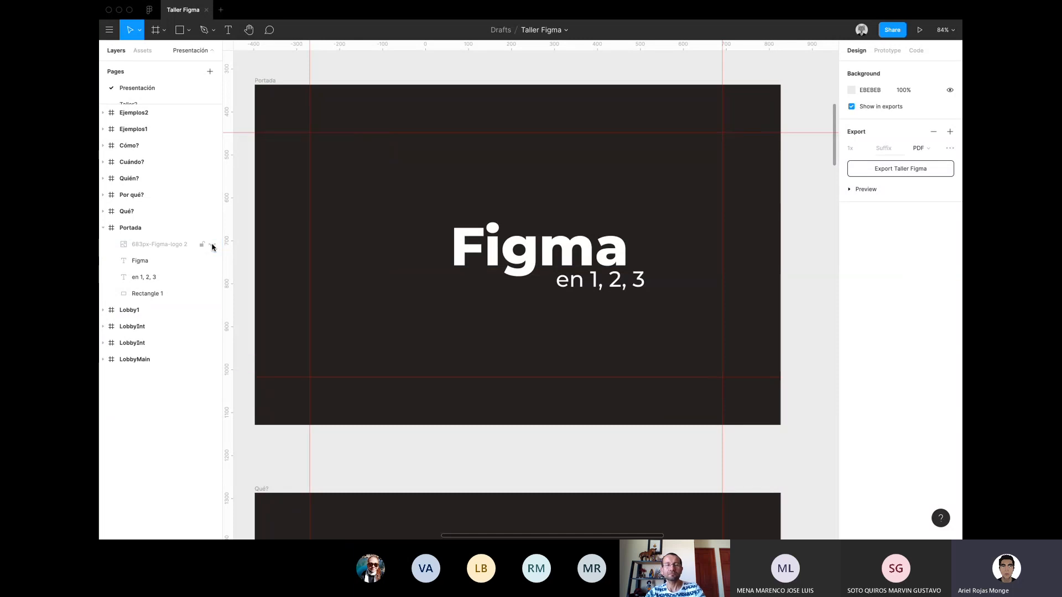
left_click(213, 246)
Lock the Portada frame's logo layer, try selecting the logo on the canvas, and lock and unlock Rectangle 1.
left_click(200, 244)
left_click(343, 171)
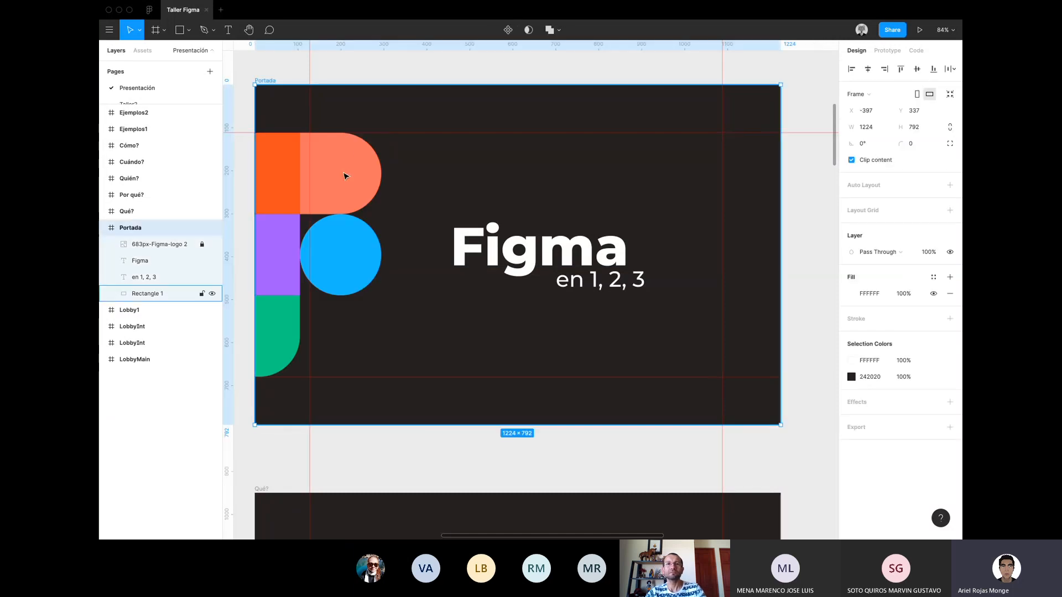
left_click(202, 294)
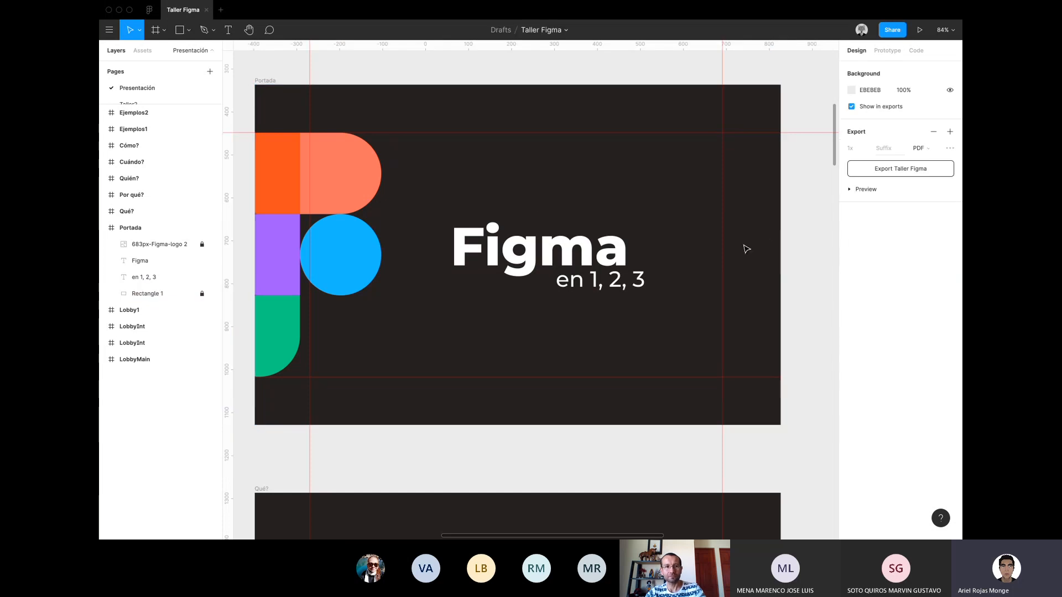
left_click(202, 294)
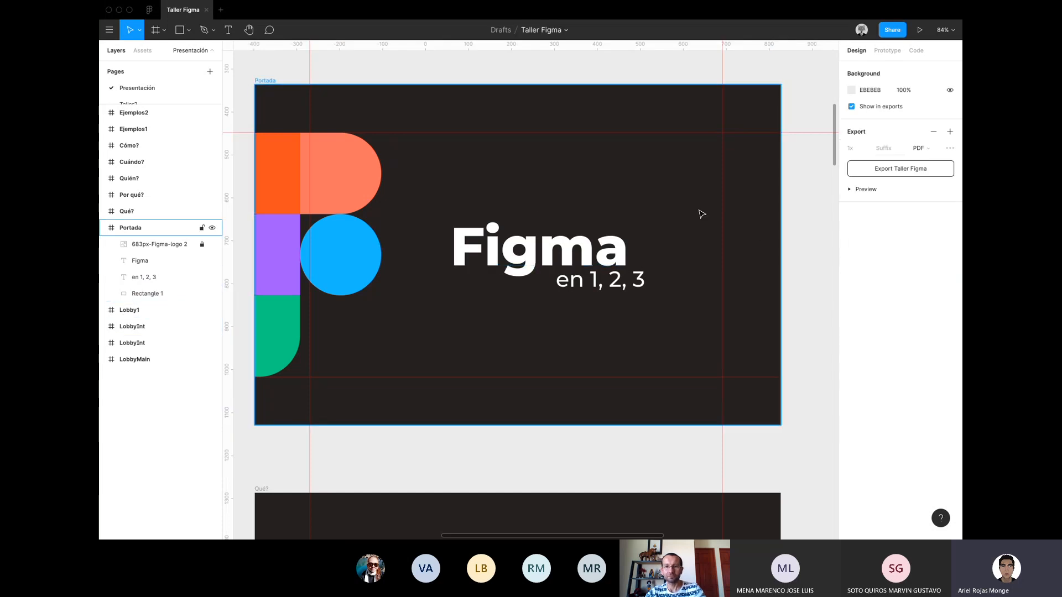
Delete the two text layers in the Portada frame with the logo locked, and undo the deletion.
left_click_drag(709, 181, 304, 356)
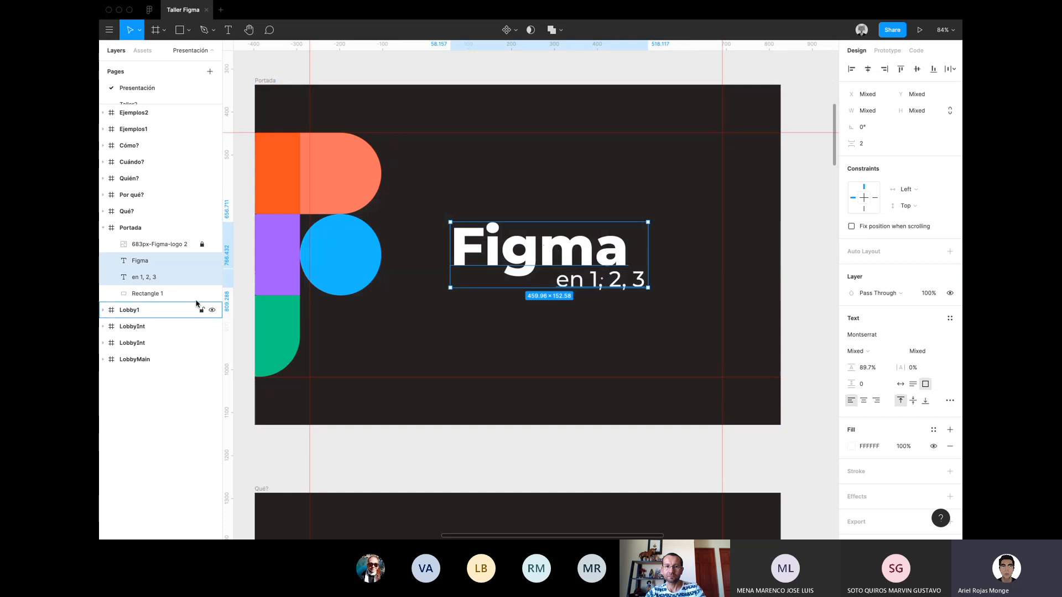
key("Delete")
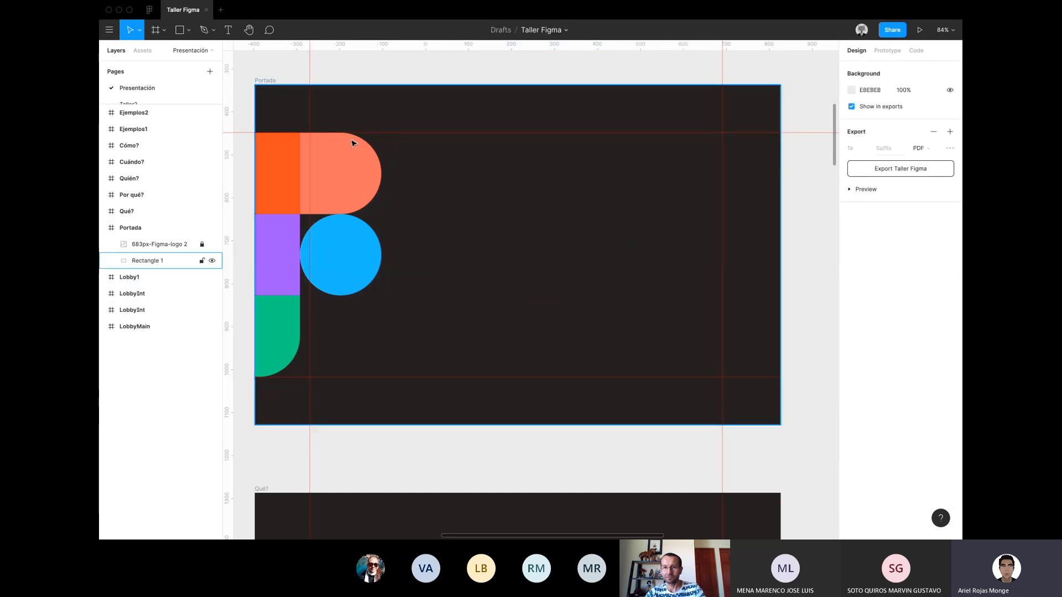
key("super+z")
Select the Portada frame, try moving it on the canvas and undo the change.
left_click(466, 165)
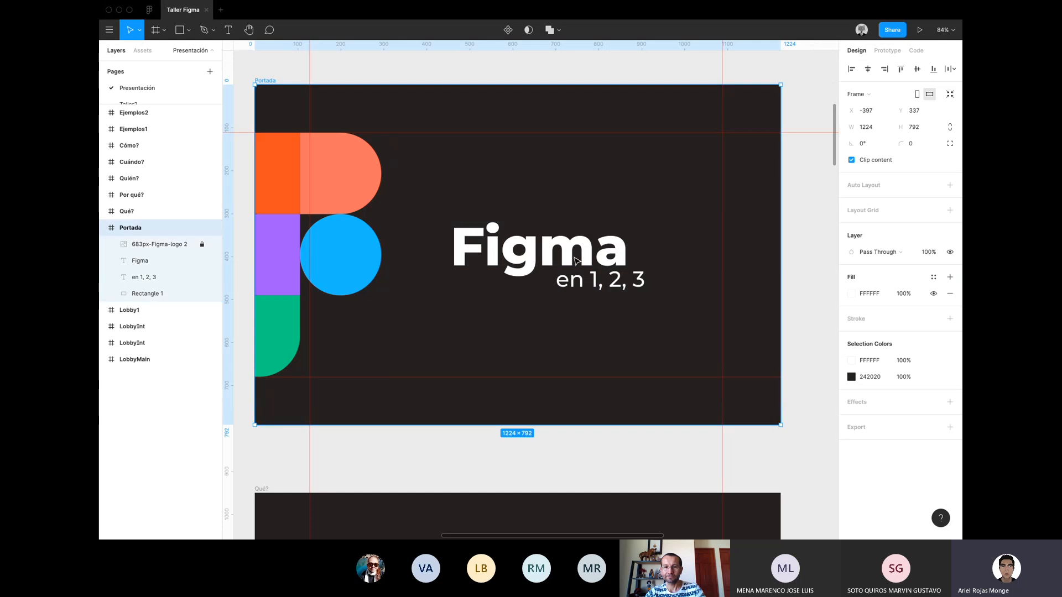
left_click_drag(504, 186, 609, 299)
key("super+z")
key("super+shift+z")
key("super+z")
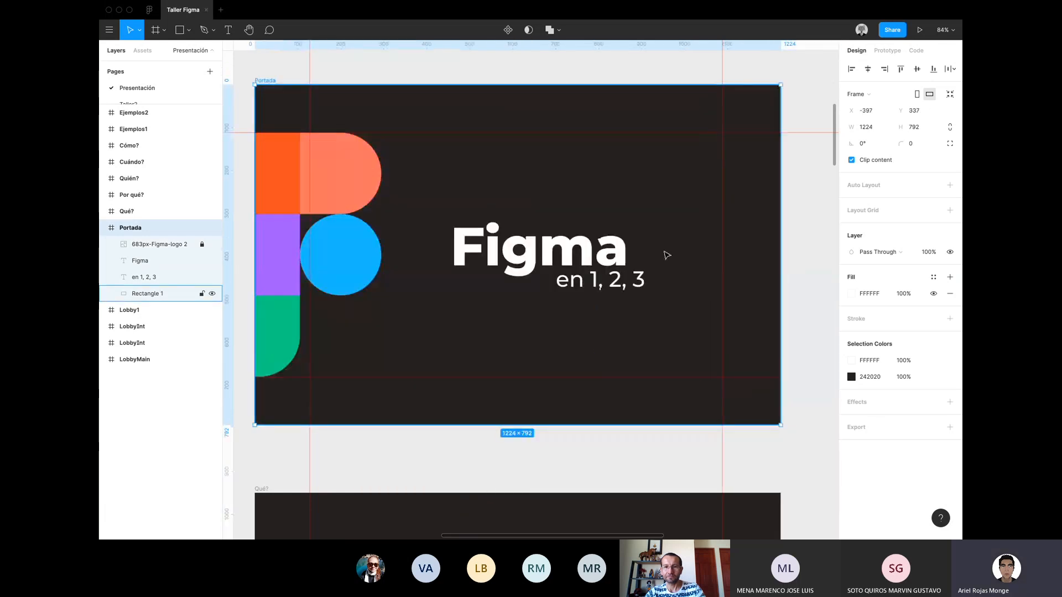
Clear the selection and unlock the Figma logo layer in the Portada frame.
left_click(665, 252)
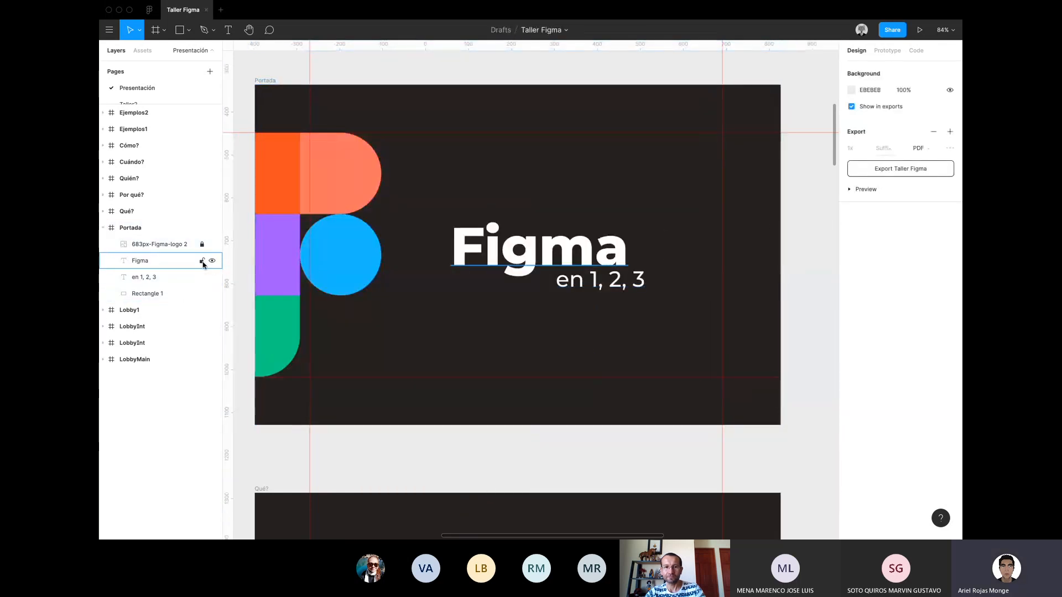
left_click(202, 245)
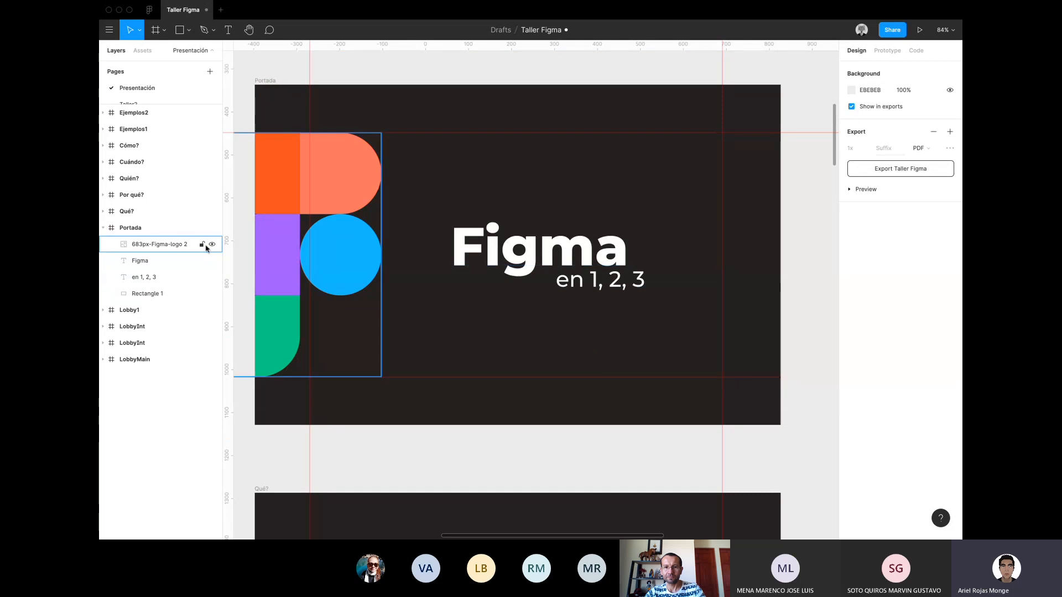
scroll(361, 400, "down", 8)
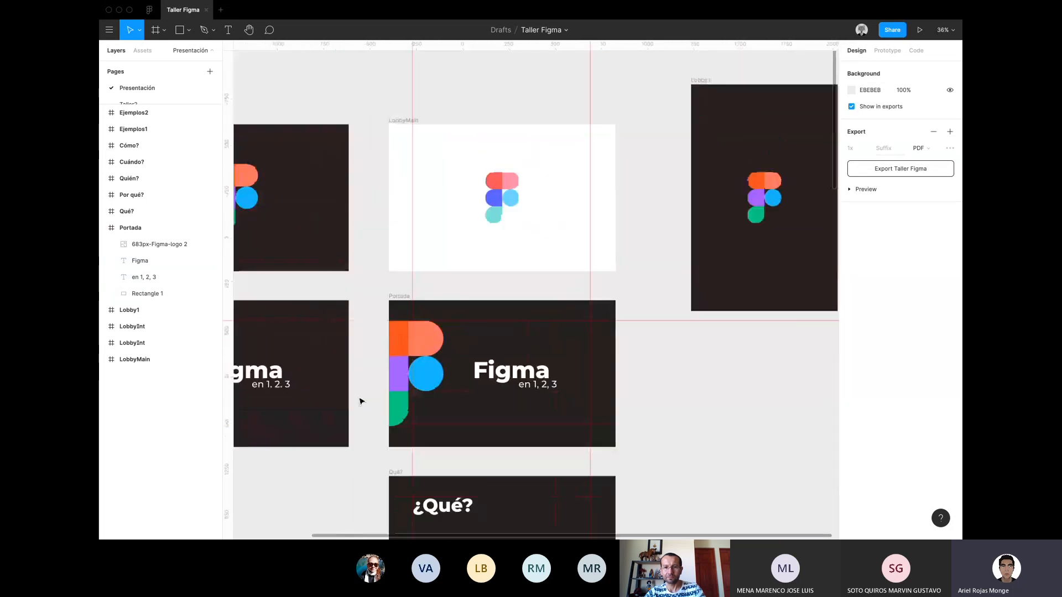
Duplicate the Figma logo in place within the LobbyMain frame and hide the original 683px-Figma-logo 1 layer.
left_click(535, 219)
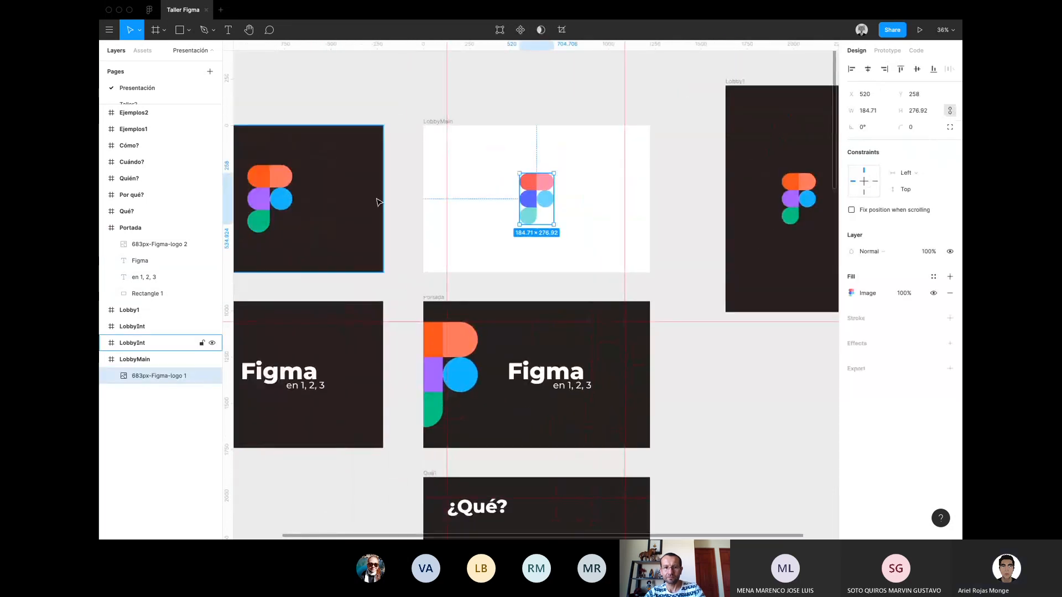
scroll(380, 202, "left", 2)
scroll(380, 203, "up", 6)
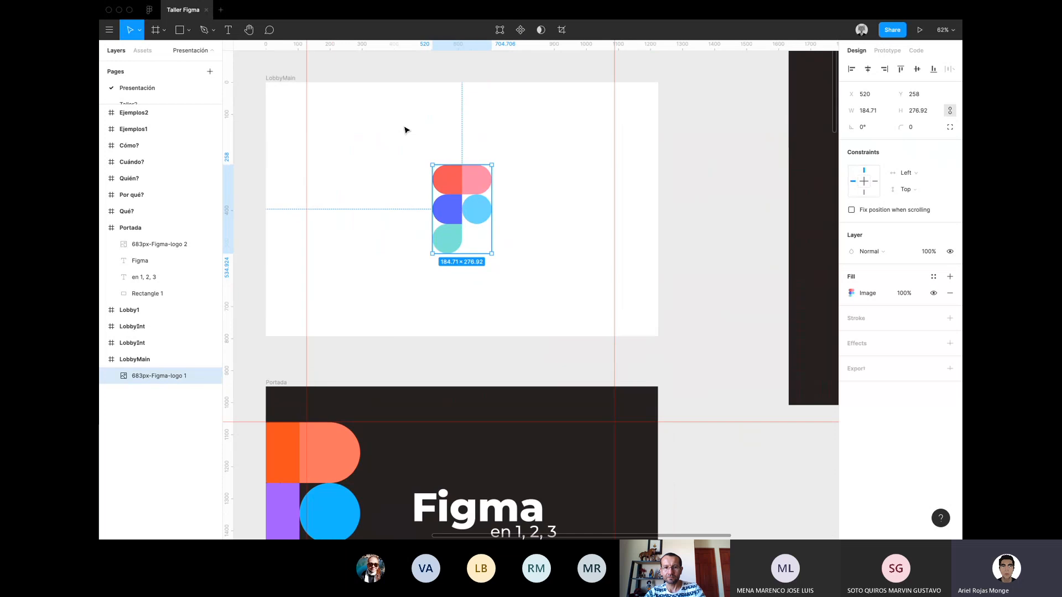
scroll(427, 168, "up", 3)
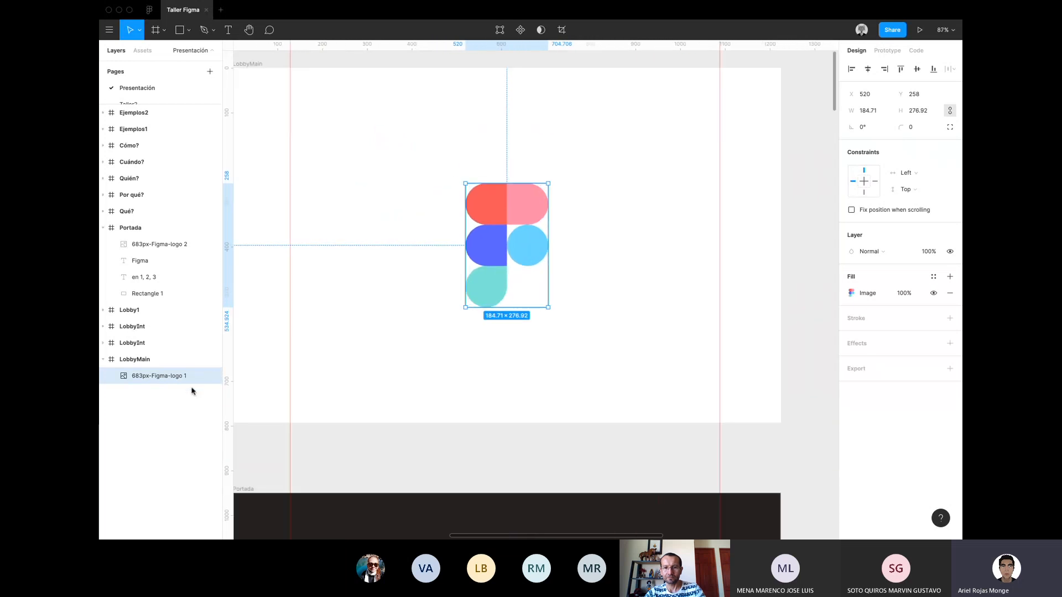
key("super+v")
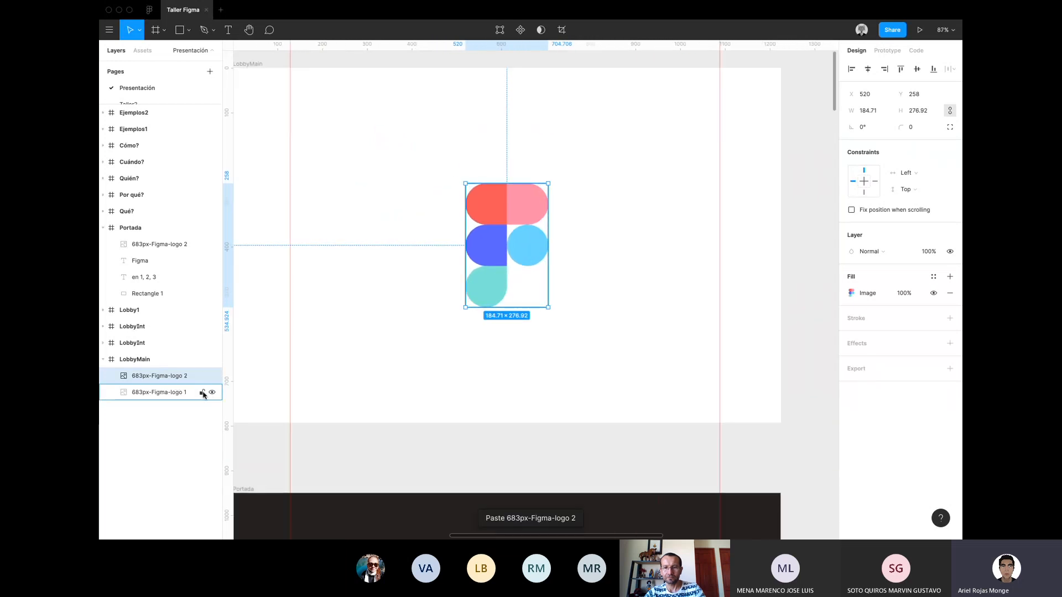
left_click(212, 392)
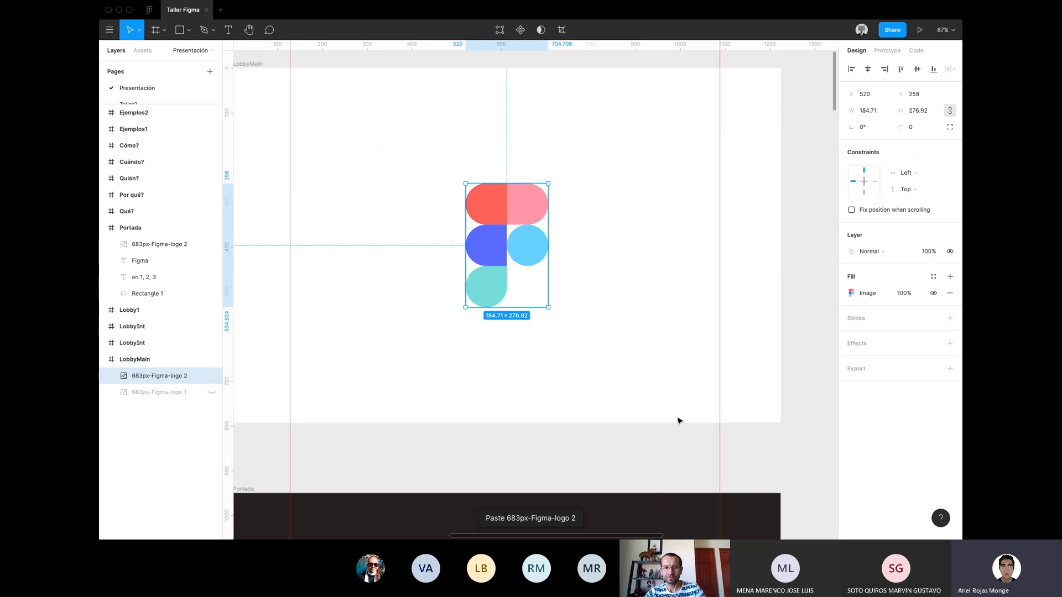
Reset the Temperature and Highlights adjustments of the duplicated logo's image fill to neutral.
left_click(853, 294)
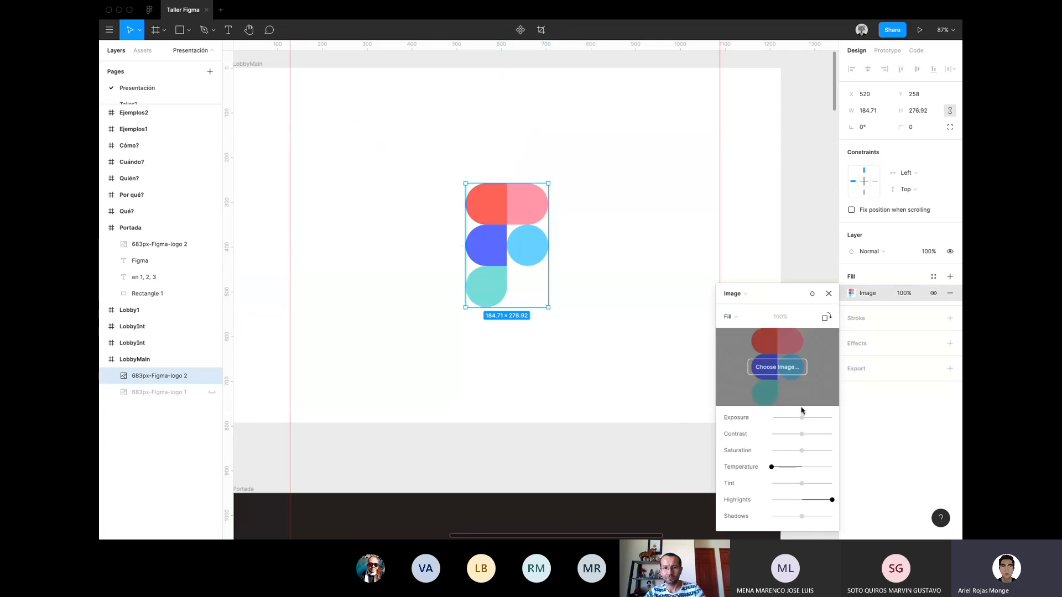
left_click_drag(802, 468, 802, 500)
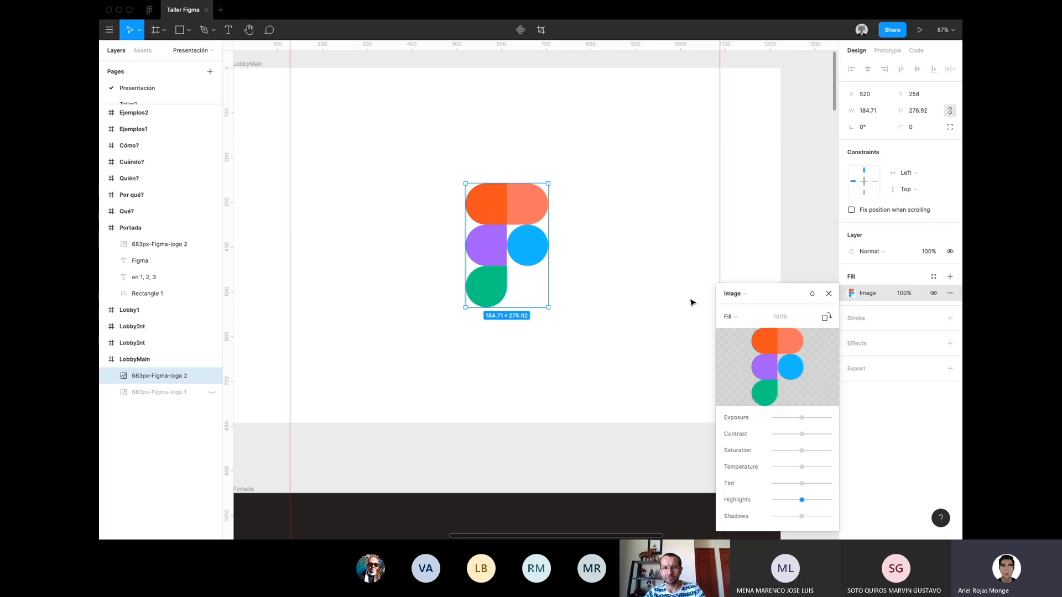
left_click(828, 293)
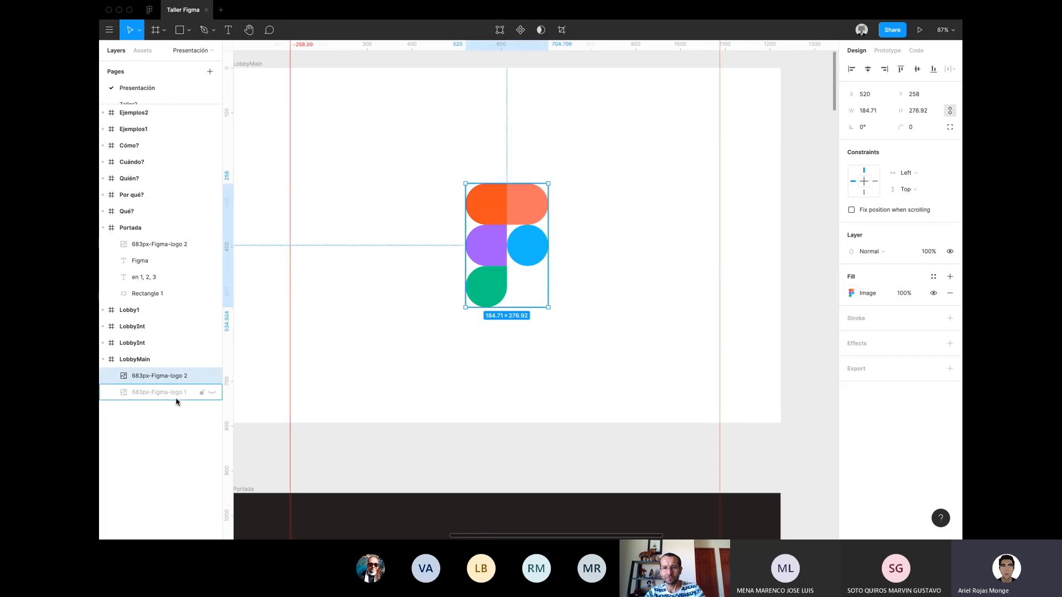
Show the original LobbyMain logo and toggle the duplicate's visibility to compare both versions, leaving the duplicate hidden.
left_click(213, 377)
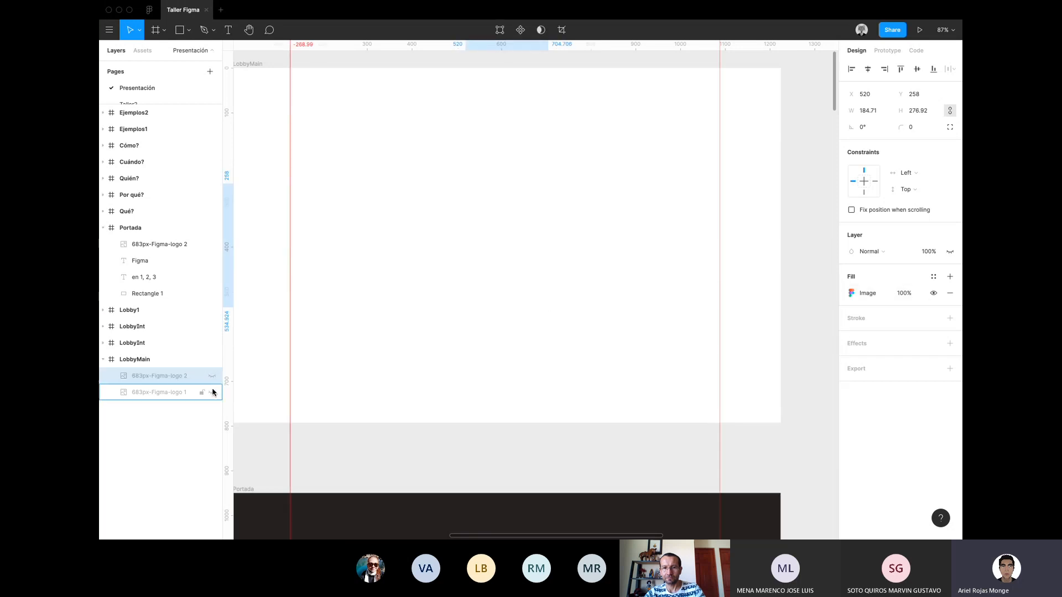
left_click(212, 392)
left_click(212, 376)
left_click(212, 376)
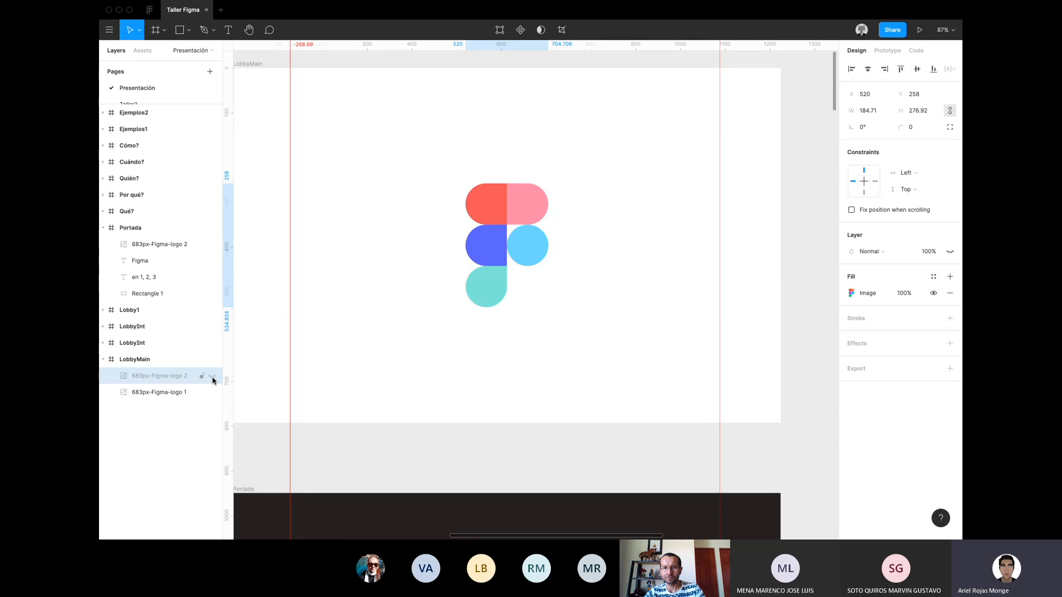
left_click(212, 376)
left_click(212, 376)
left_click(212, 376)
left_click(212, 376)
left_click(211, 376)
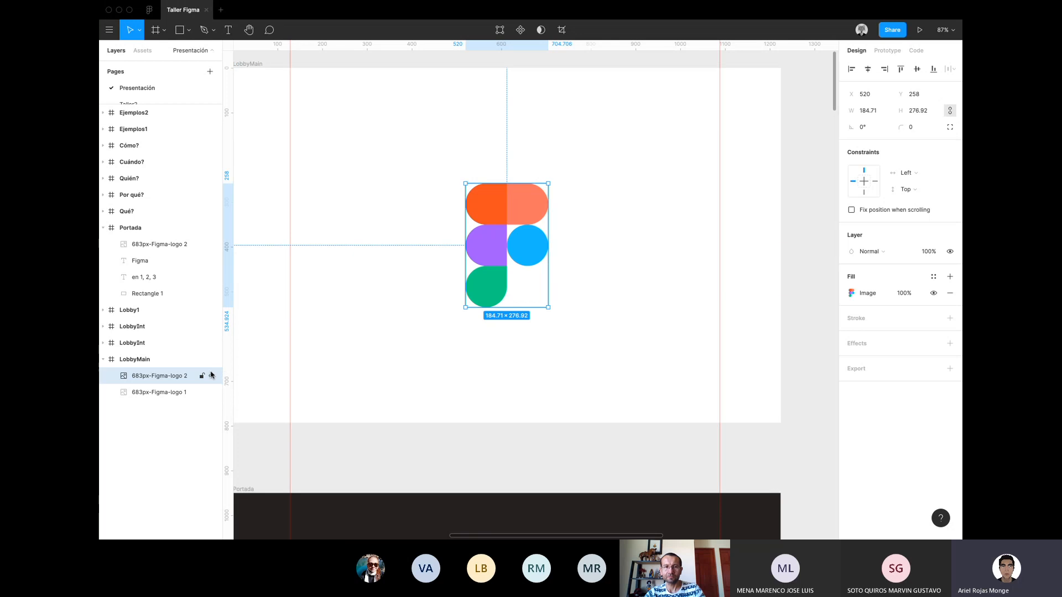
left_click(212, 376)
Collapse the LobbyMain and Portada frames in the layer list.
scroll(367, 375, "down", 5)
scroll(367, 377, "down", 10)
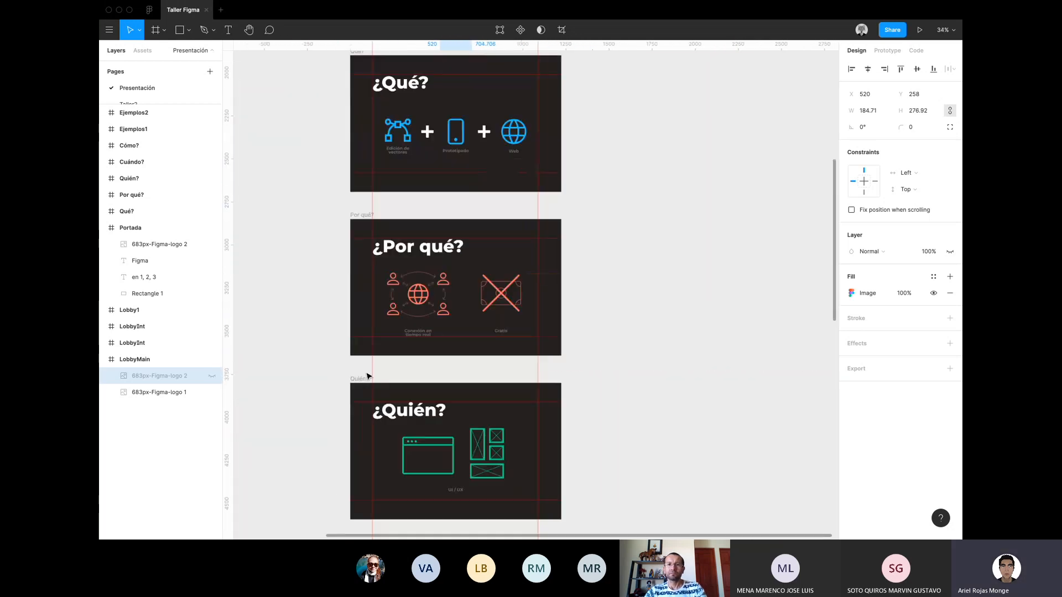
scroll(367, 376, "down", 5)
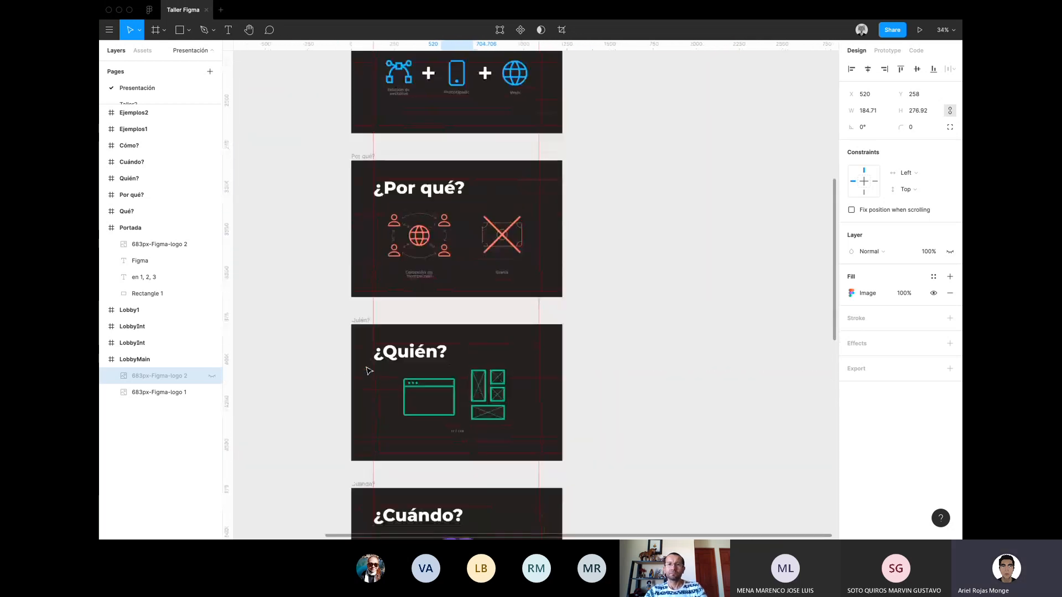
left_click(103, 360)
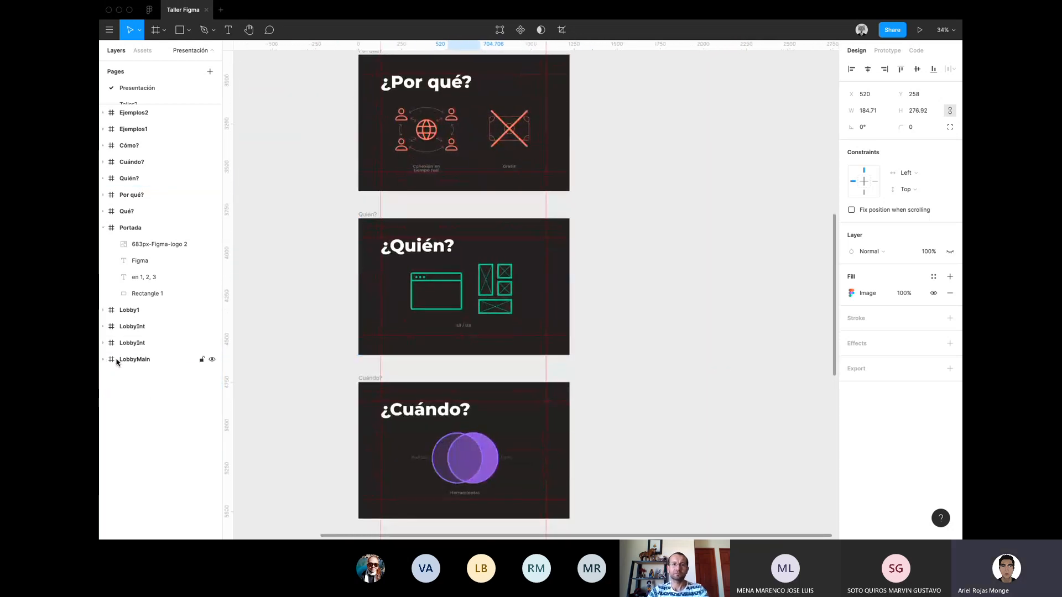
left_click(103, 228)
Select the Ejemplos2 frame and nest it inside the Ejemplos1 frame at X 0, Y 37.
left_click(147, 111)
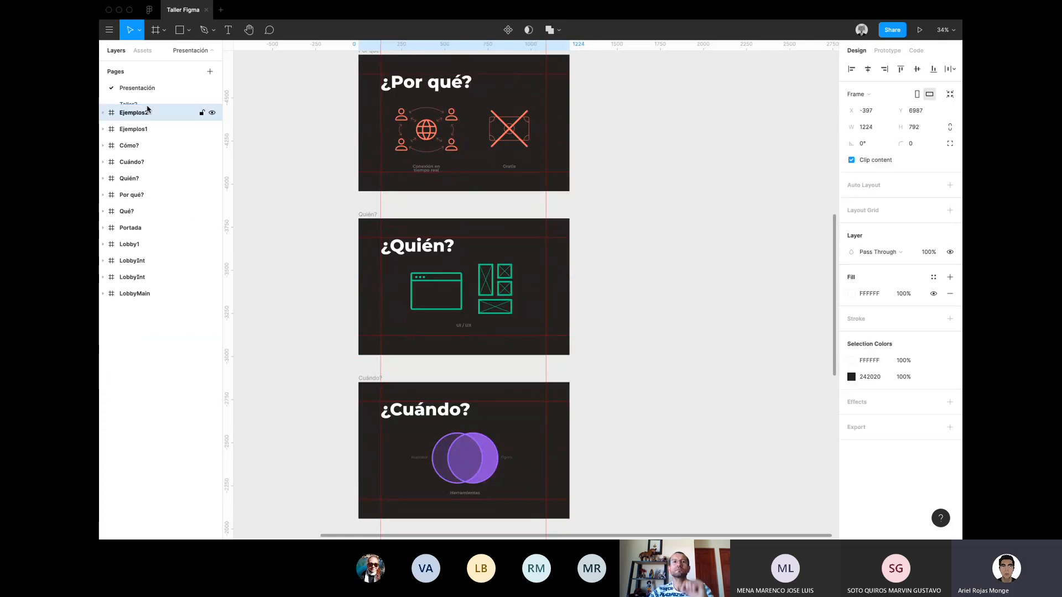
scroll(339, 237, "down", 5)
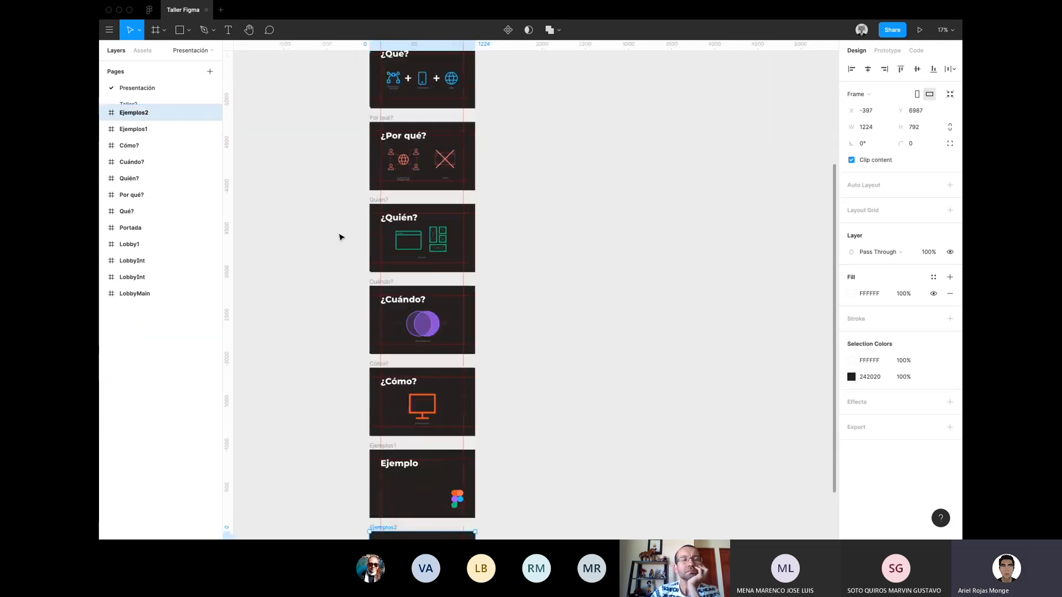
scroll(339, 236, "down", 10)
scroll(365, 314, "up", 5)
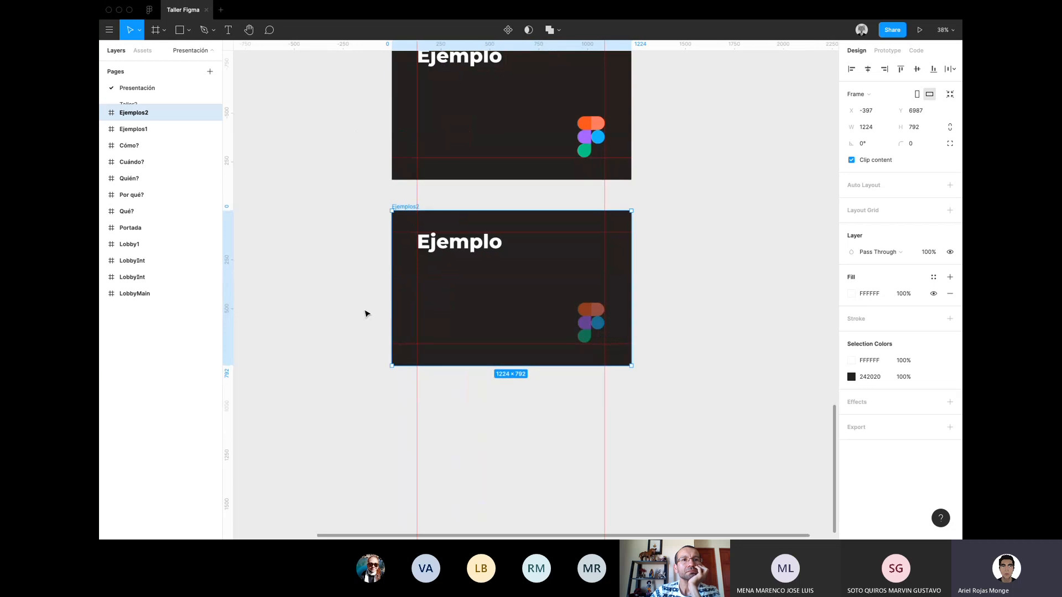
scroll(365, 314, "up", 3)
scroll(366, 313, "down", 2)
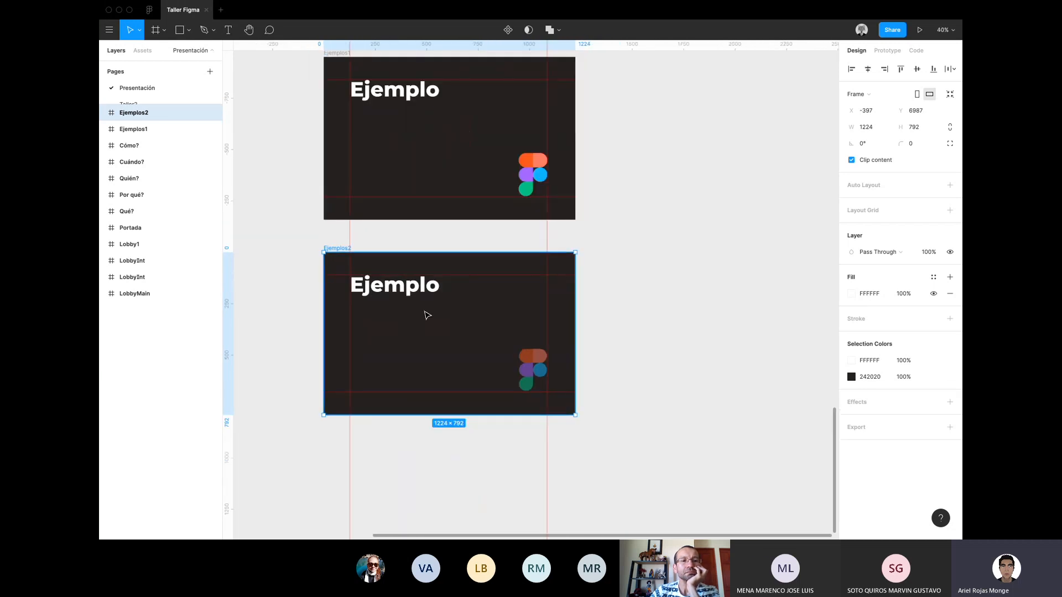
scroll(425, 314, "up", 1)
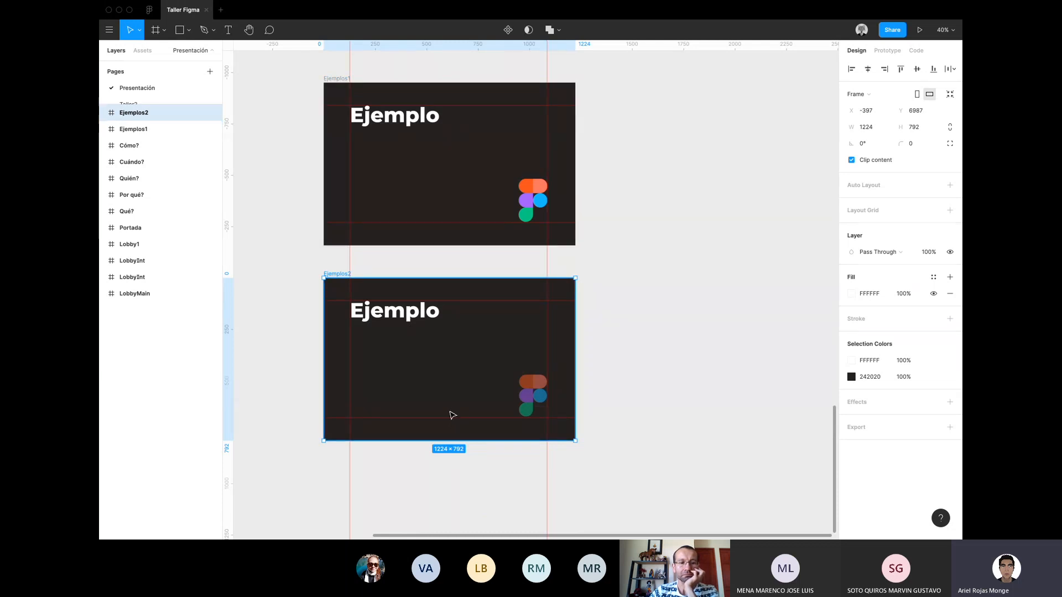
left_click_drag(441, 385, 450, 219)
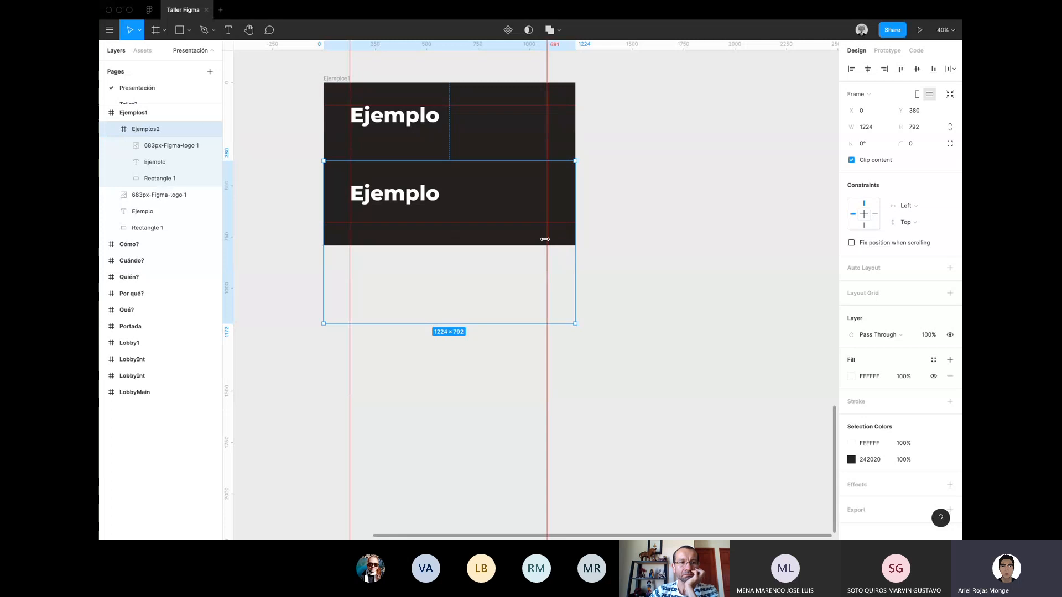
left_click_drag(503, 232, 505, 161)
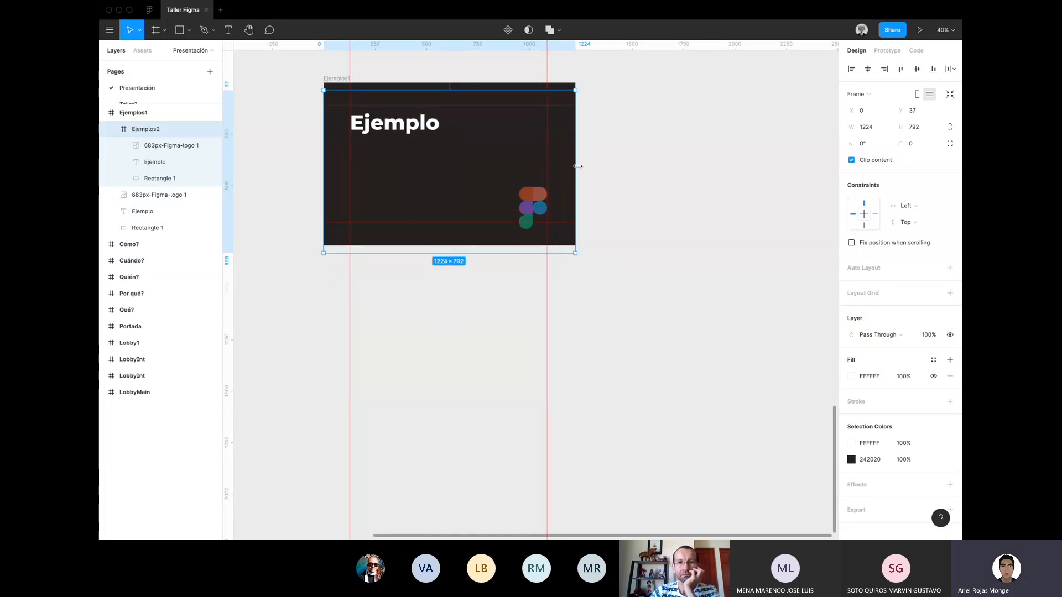
Narrow the nested Ejemplos2 frame from its sides to about 703 wide, and undo the resizing and nesting.
mouse_move(570, 165)
left_mouse_down()
mouse_move(542, 165)
mouse_move(557, 165)
left_mouse_up()
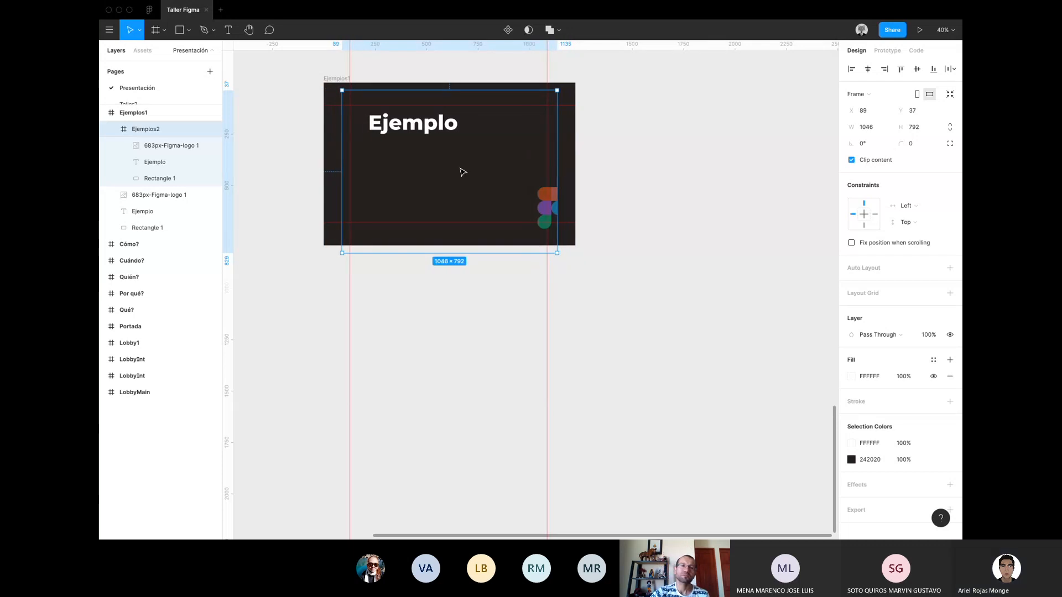
left_click_drag(342, 183, 410, 184)
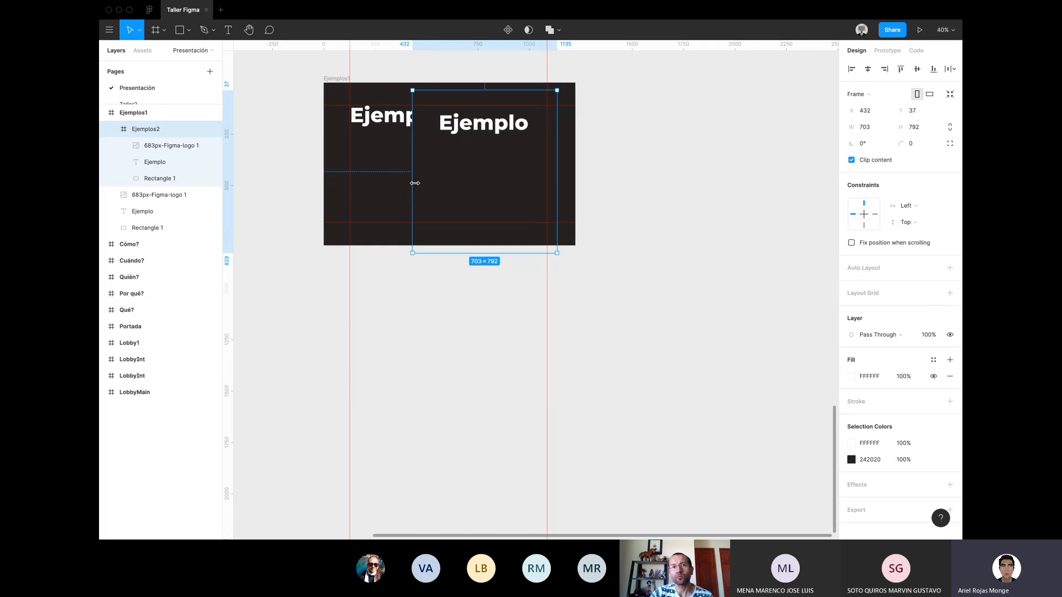
key("ctrl+z")
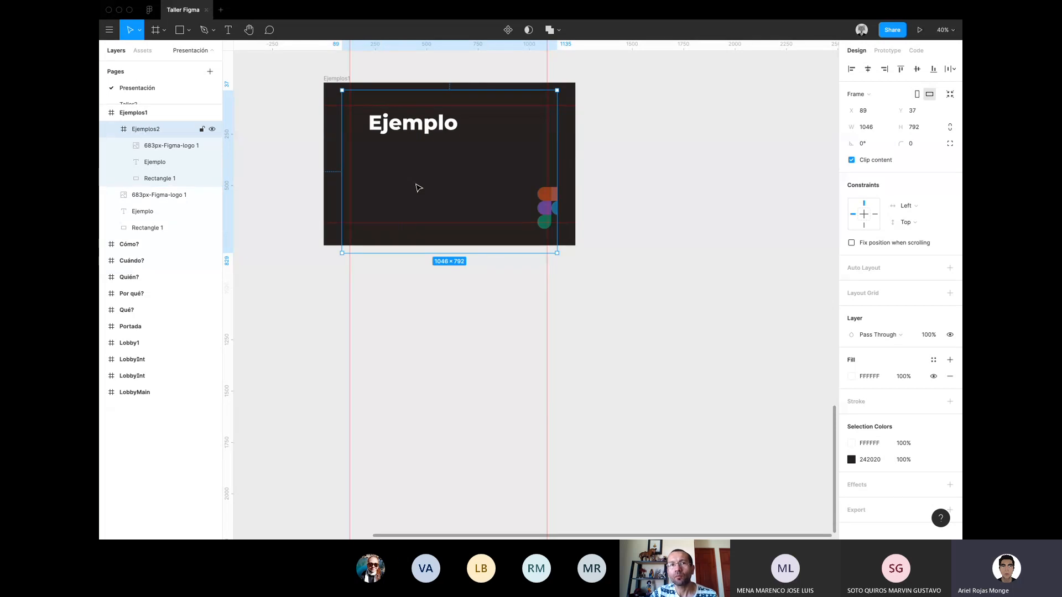
key("ctrl+z")
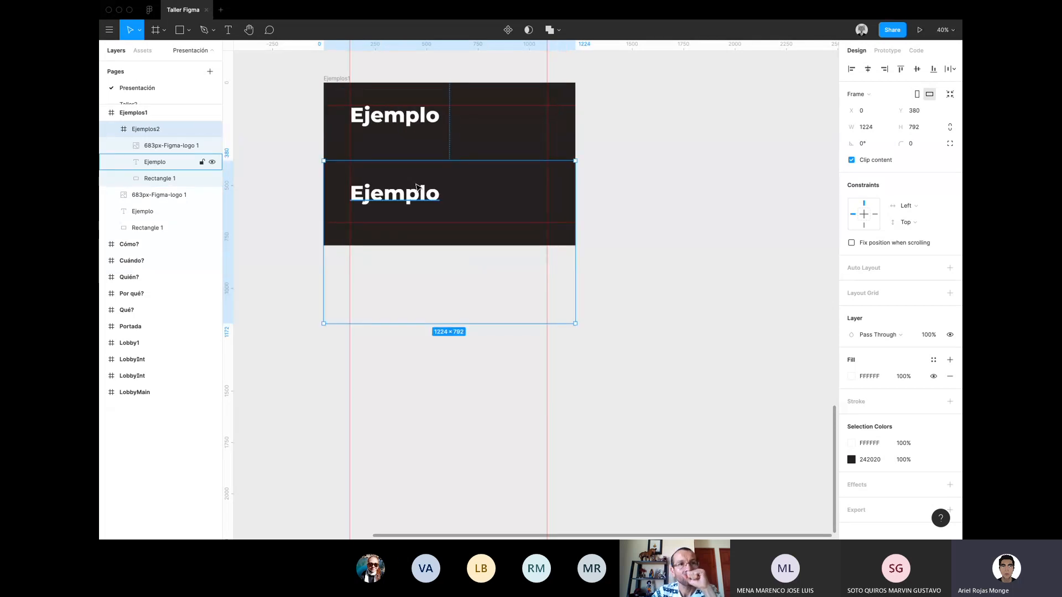
key("ctrl+z")
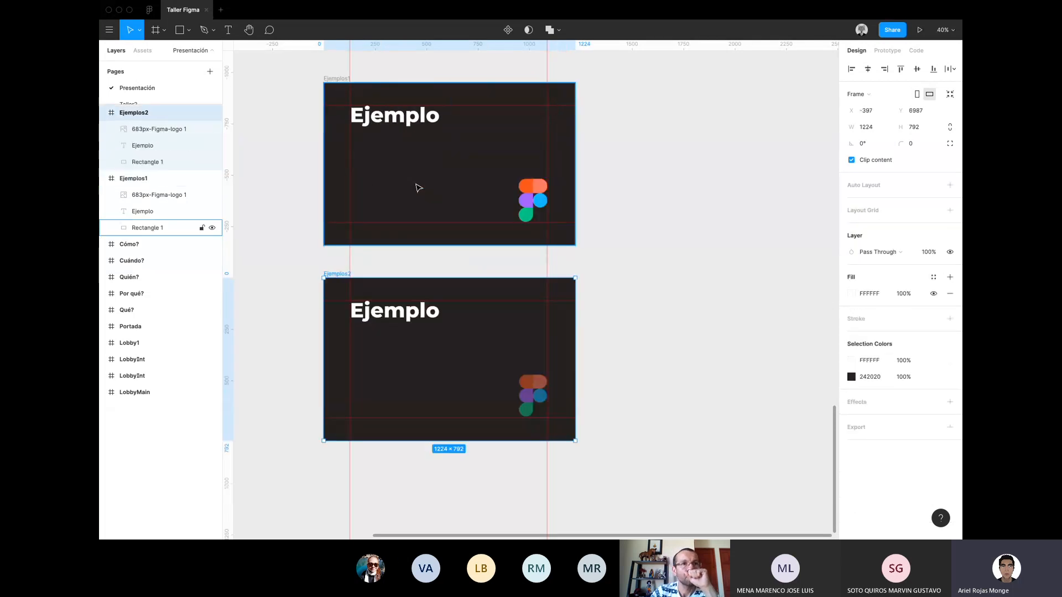
Clear the selection and look over all the frames on the Presentación page.
left_click(657, 177)
scroll(657, 178, "down", 2)
scroll(656, 177, "up", 2)
scroll(657, 177, "right", 2)
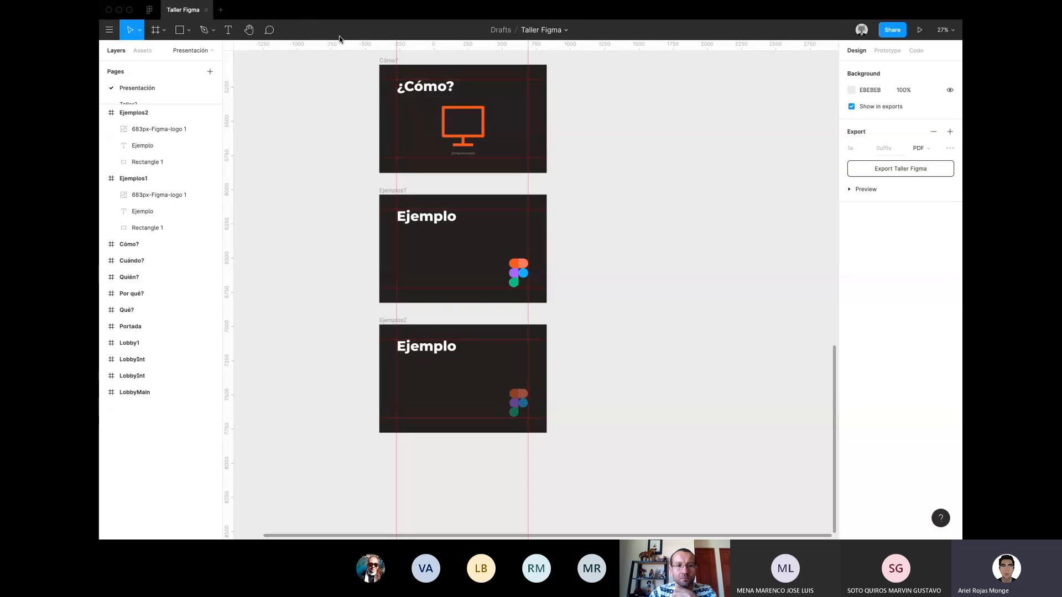
scroll(668, 350, "down", 5)
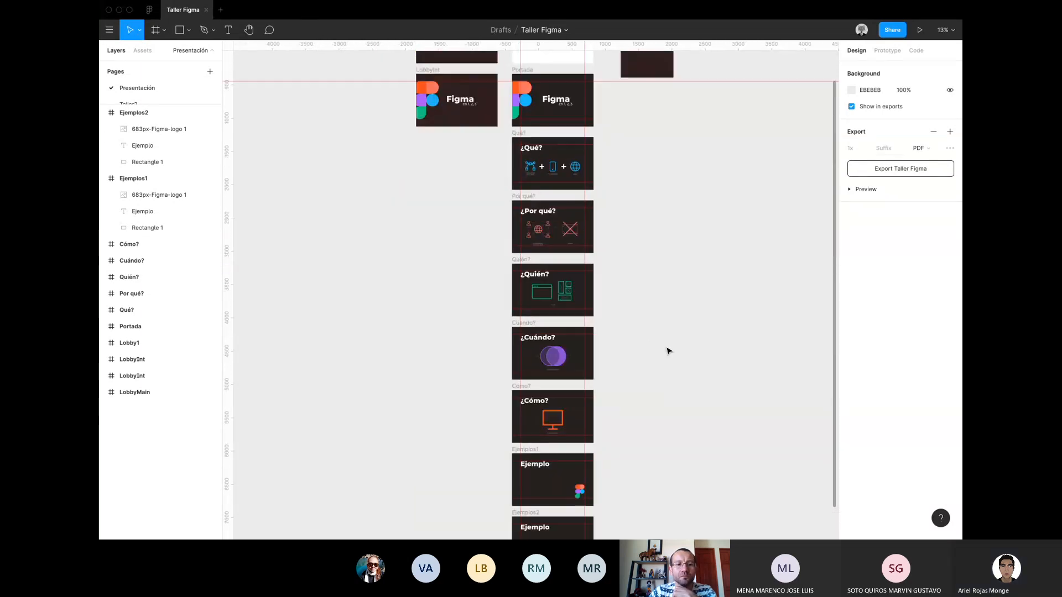
scroll(668, 350, "right", 3)
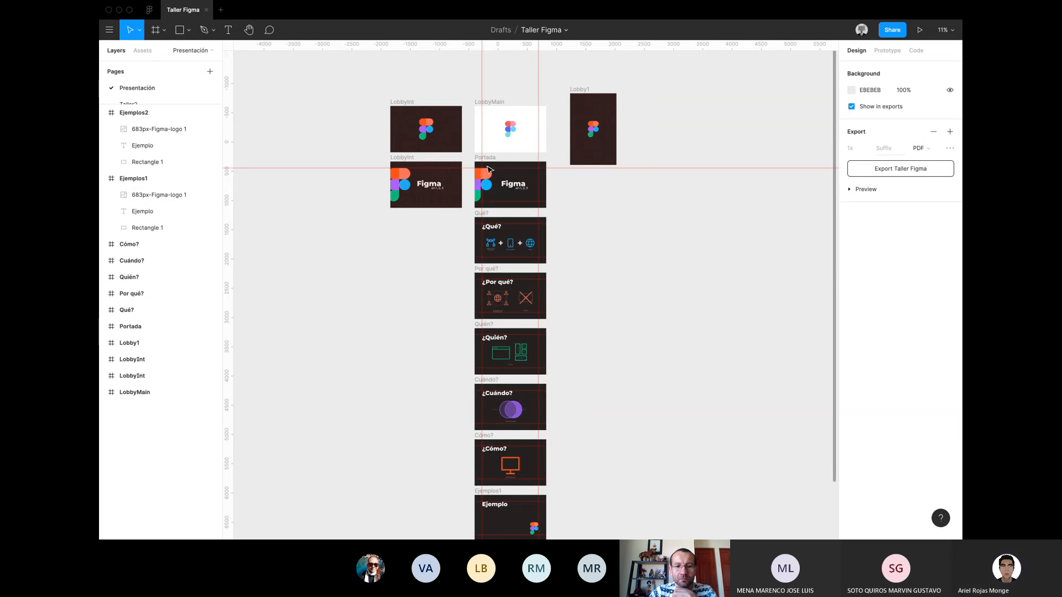
scroll(487, 167, "right", 2)
scroll(486, 166, "down", 2)
scroll(487, 166, "down", 3)
scroll(486, 166, "left", 1)
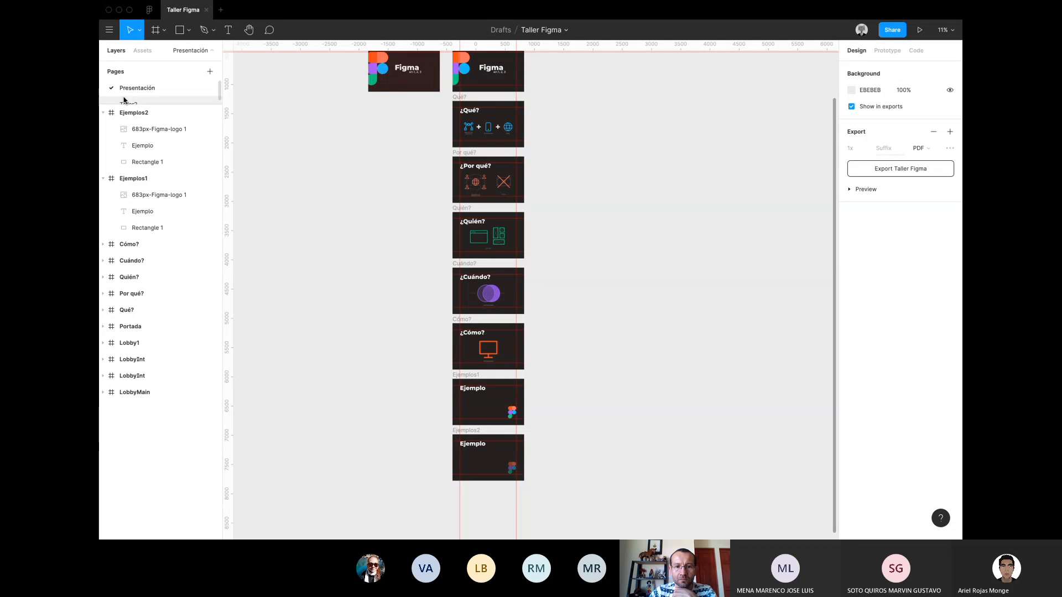
Enlarge the page list, open the Taller2 page and bring its upper frames into view.
left_click_drag(126, 102, 166, 159)
left_click(167, 108)
left_click(137, 105)
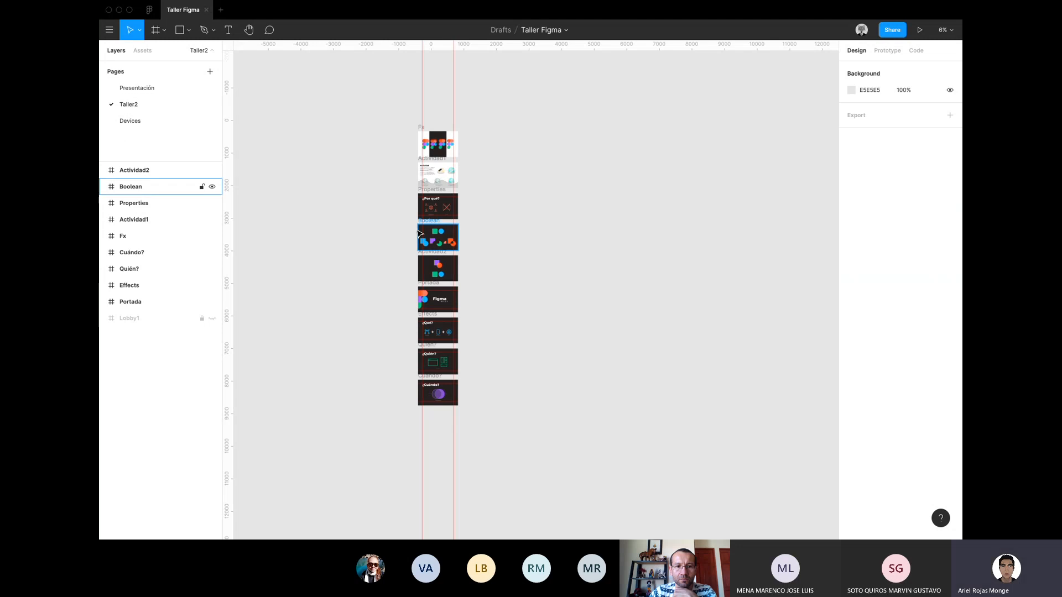
scroll(440, 174, "up", 5)
scroll(442, 177, "up", 3)
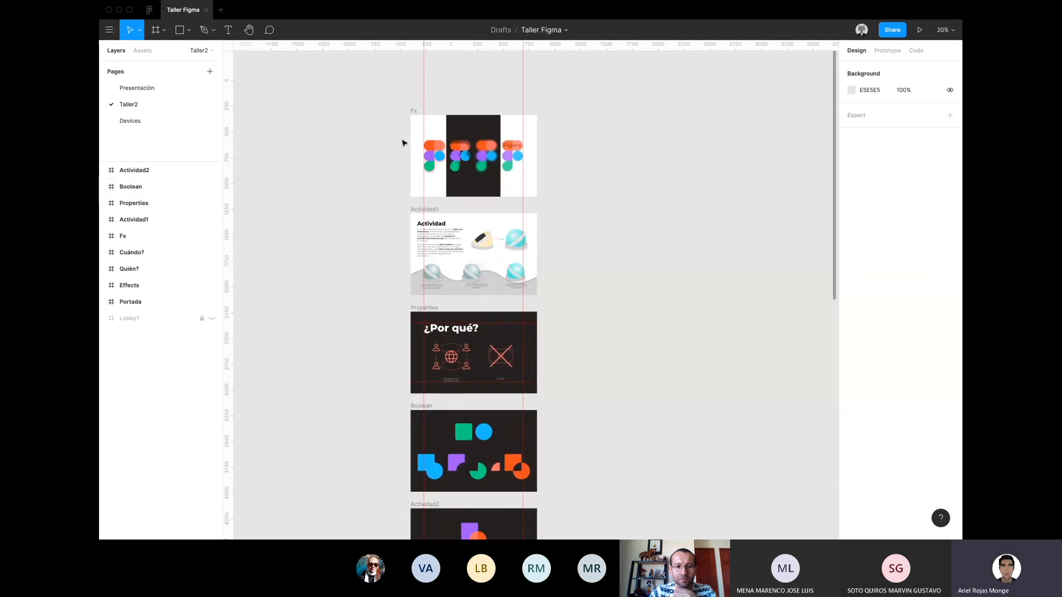
scroll(402, 143, "down", 2)
scroll(402, 143, "up", 3, "ctrl")
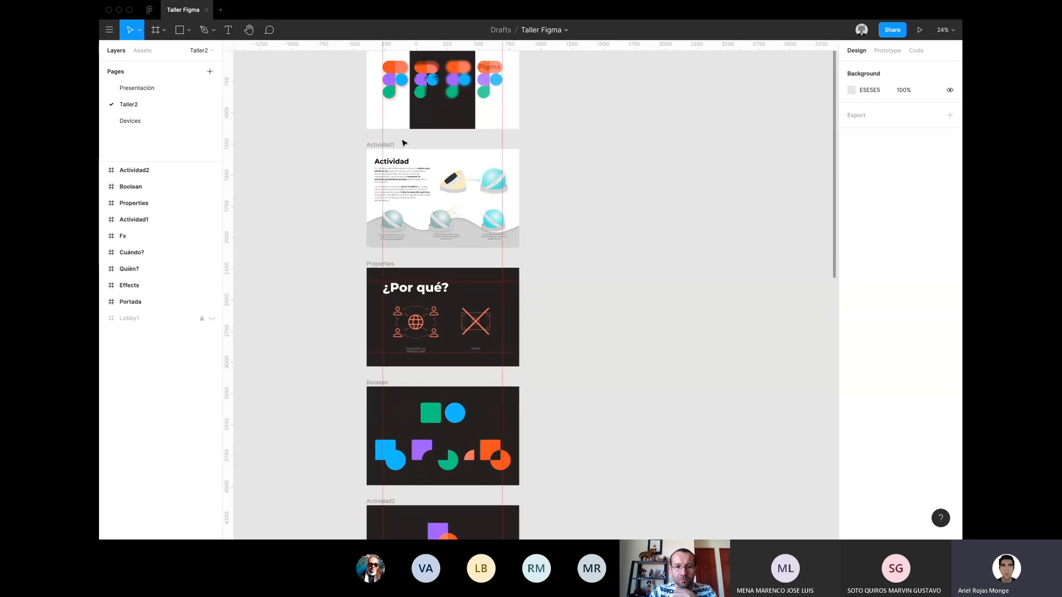
Look over the File and Edit commands in the main menu without choosing any.
left_click(141, 31)
left_click(141, 31)
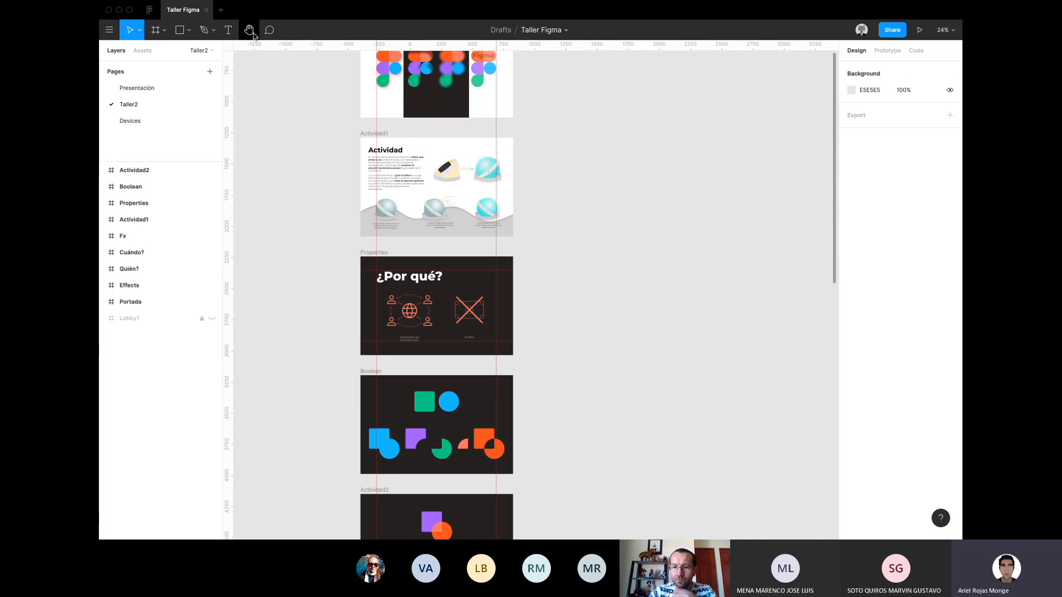
left_click(109, 31)
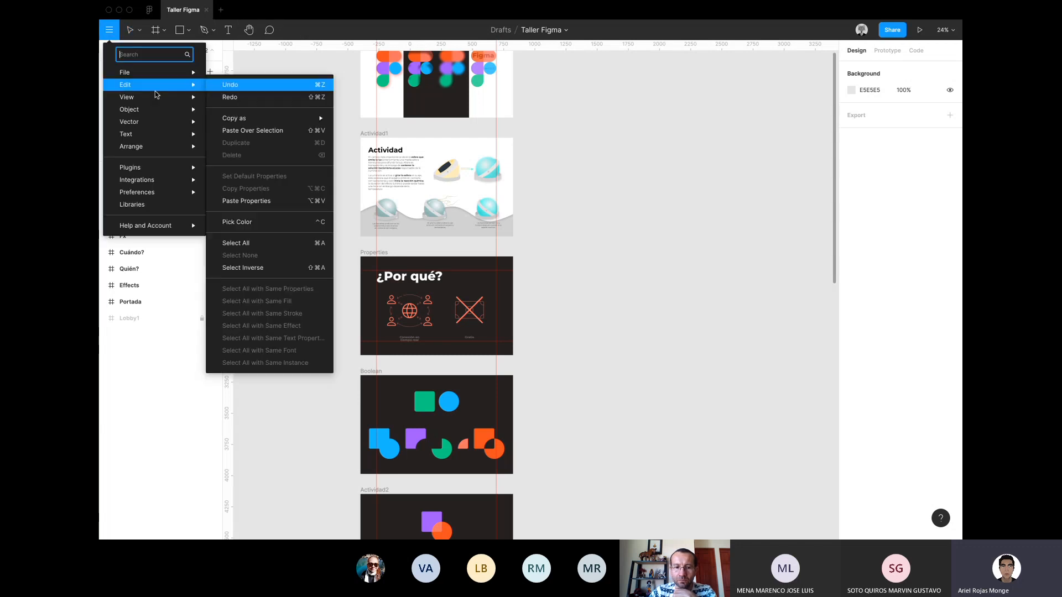
mouse_move(158, 189)
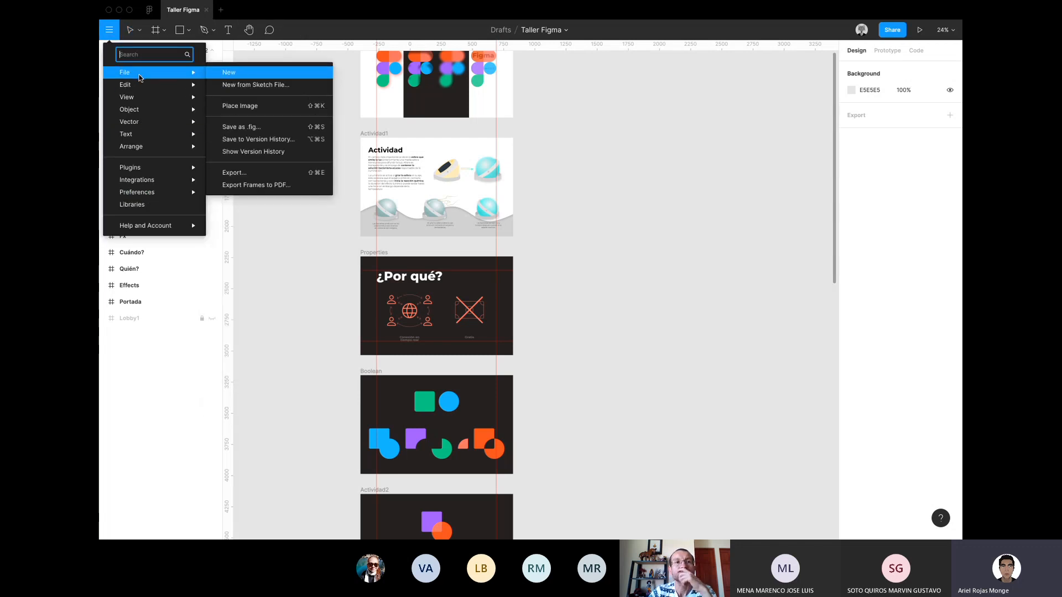
left_click(286, 149)
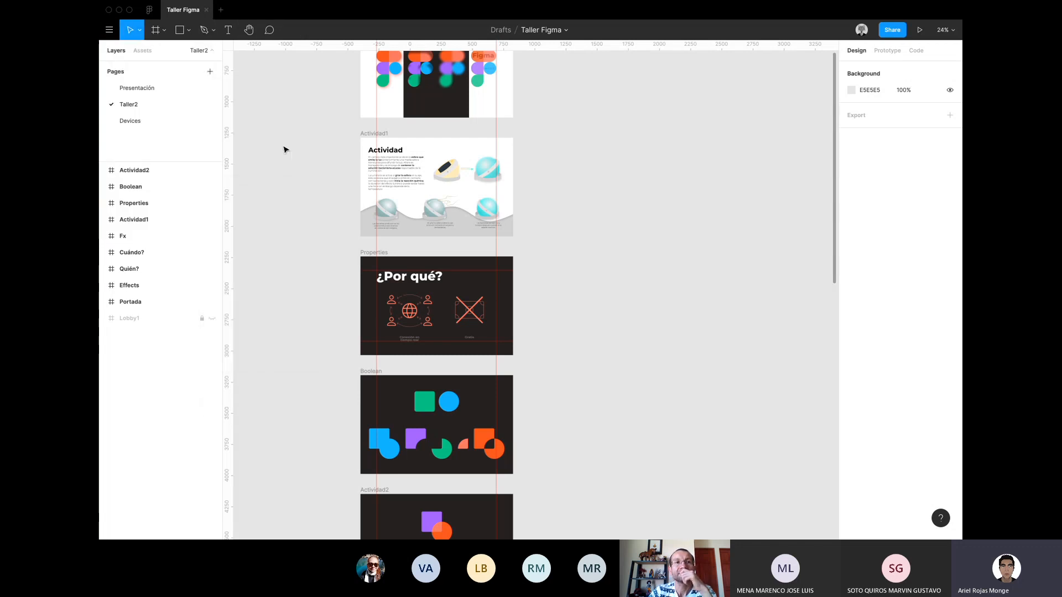
Examine the Move and Scale tool options while leaving Move active, and bring the Actividad1 frame into close view.
left_click(138, 30)
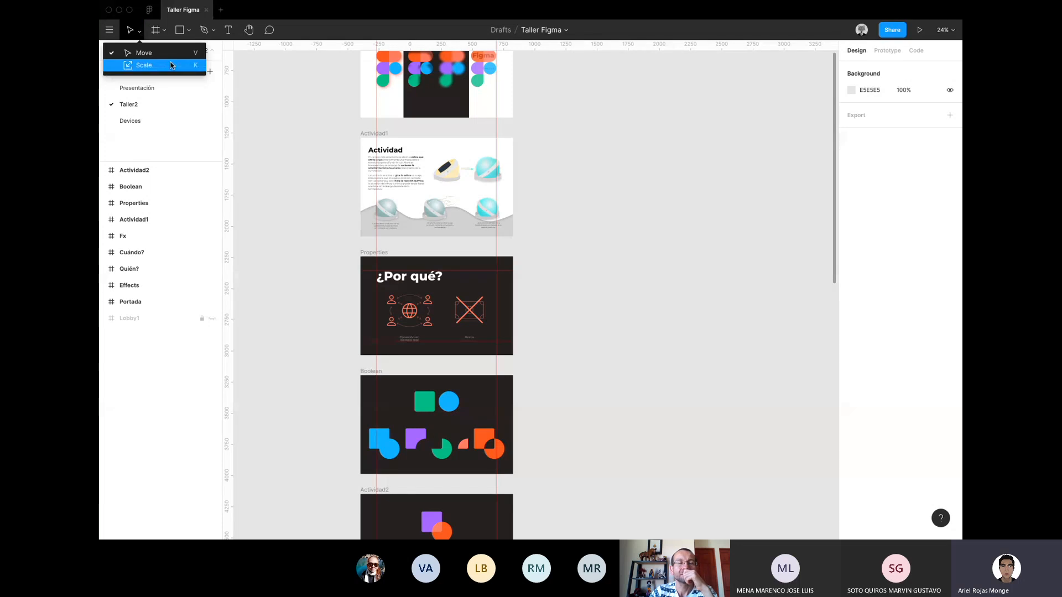
left_click(247, 106)
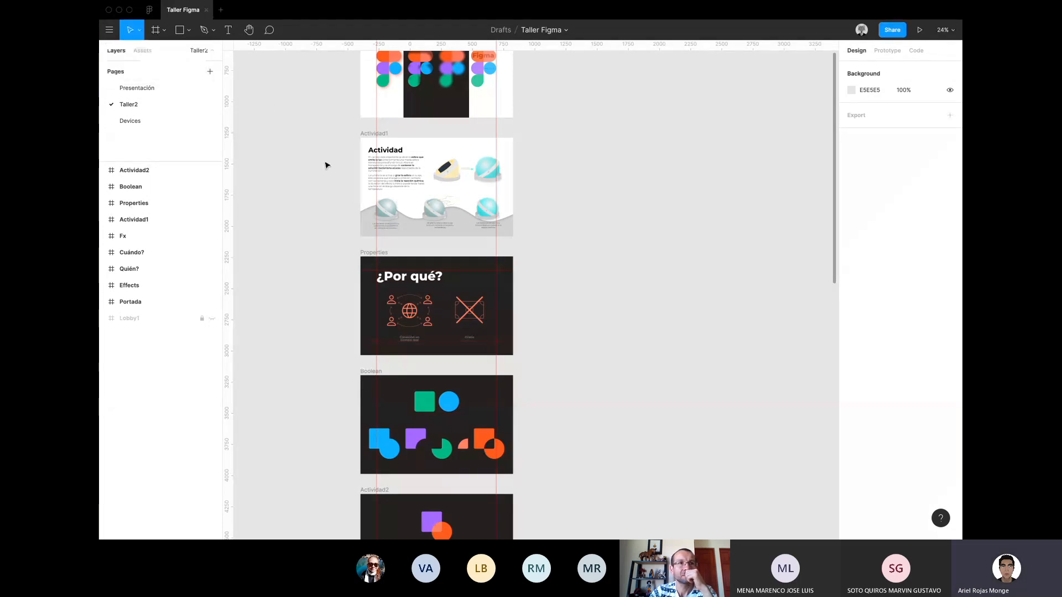
scroll(327, 165, "up", 5)
scroll(326, 164, "right", 4)
scroll(327, 165, "down", 2)
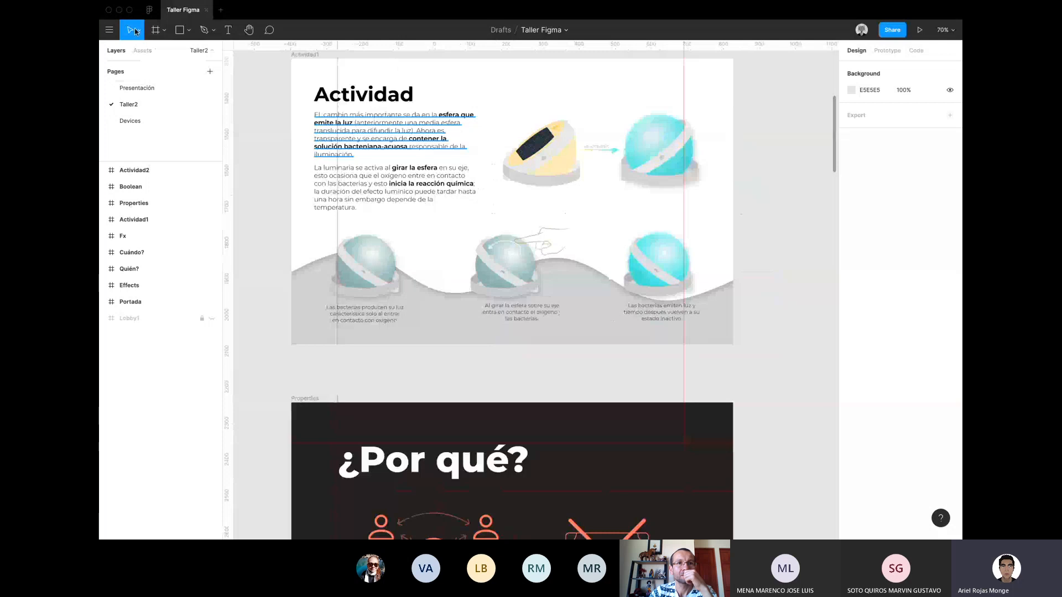
left_click(139, 32)
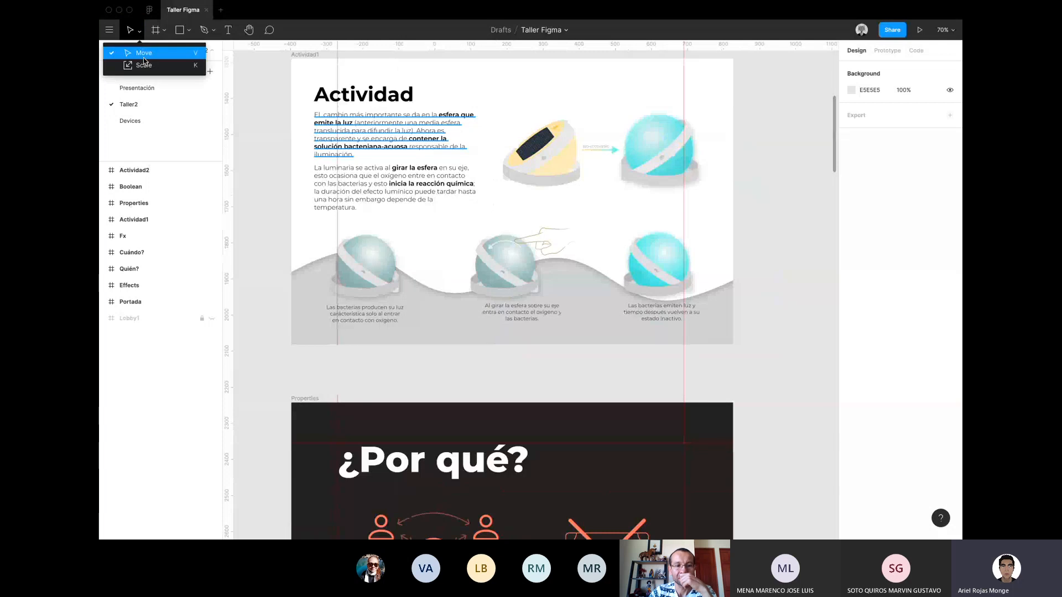
left_click(244, 78)
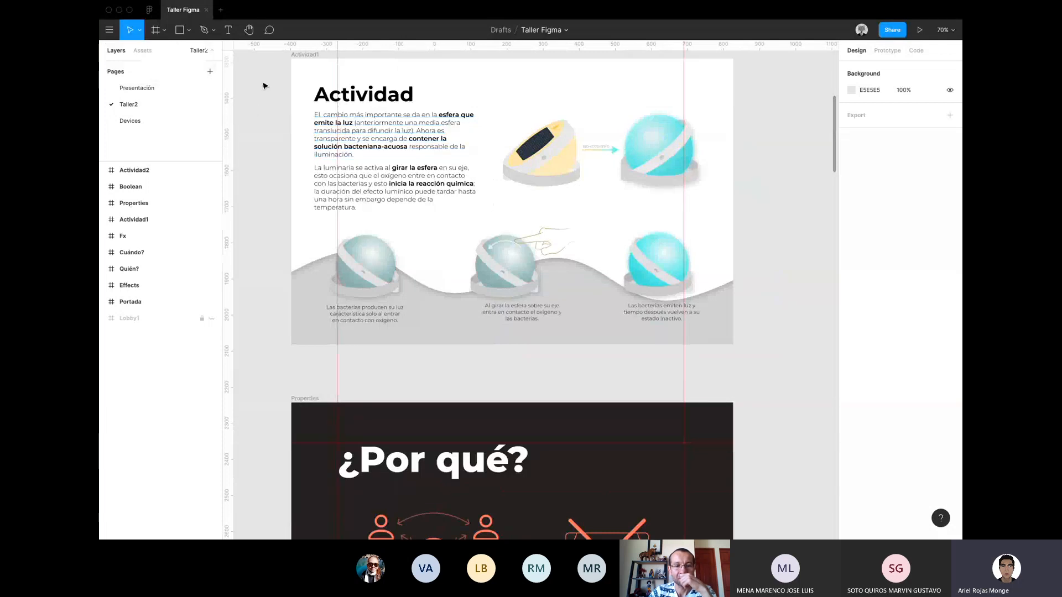
Shrink the connection icon group in the Properties frame to about 137 × 115 and examine its distorted arrows up close.
scroll(261, 85, "down", 4)
scroll(338, 192, "down", 3)
scroll(339, 192, "up", 3)
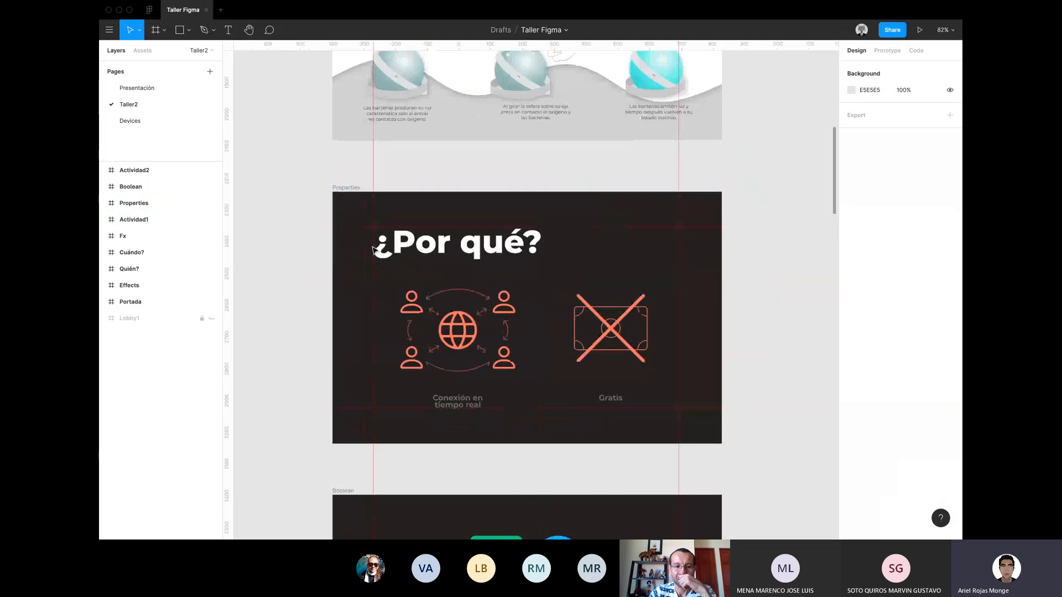
left_click(453, 339)
left_click_drag(453, 338, 481, 311)
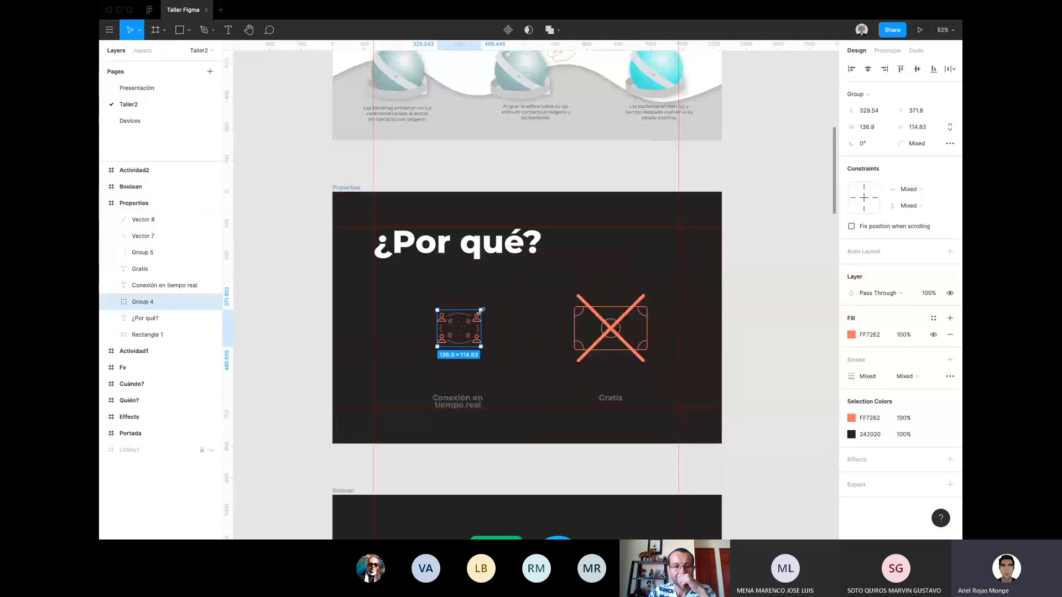
scroll(448, 344, "up", 10)
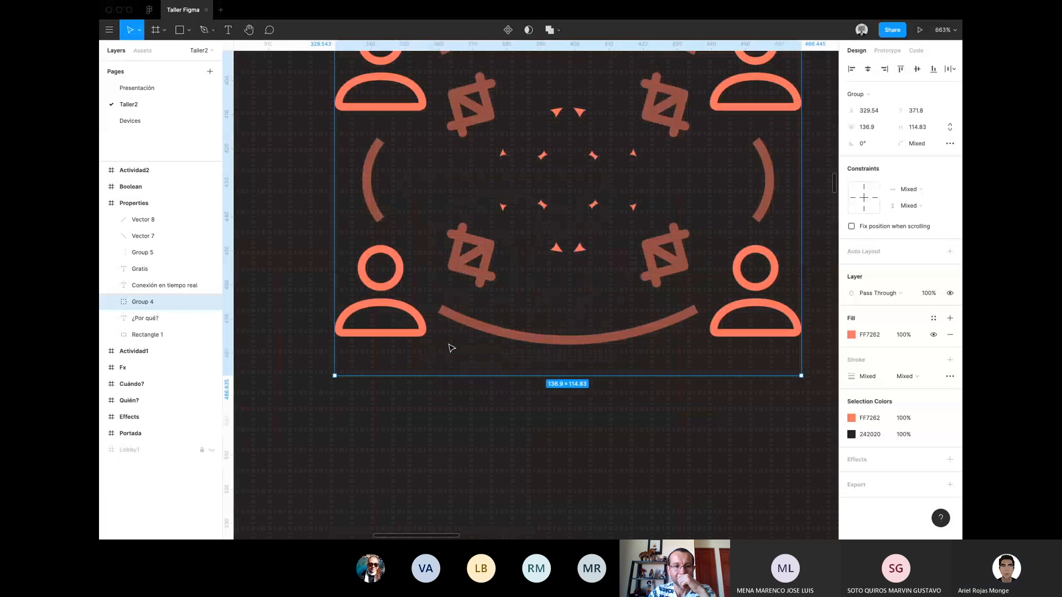
scroll(500, 272, "down", 8)
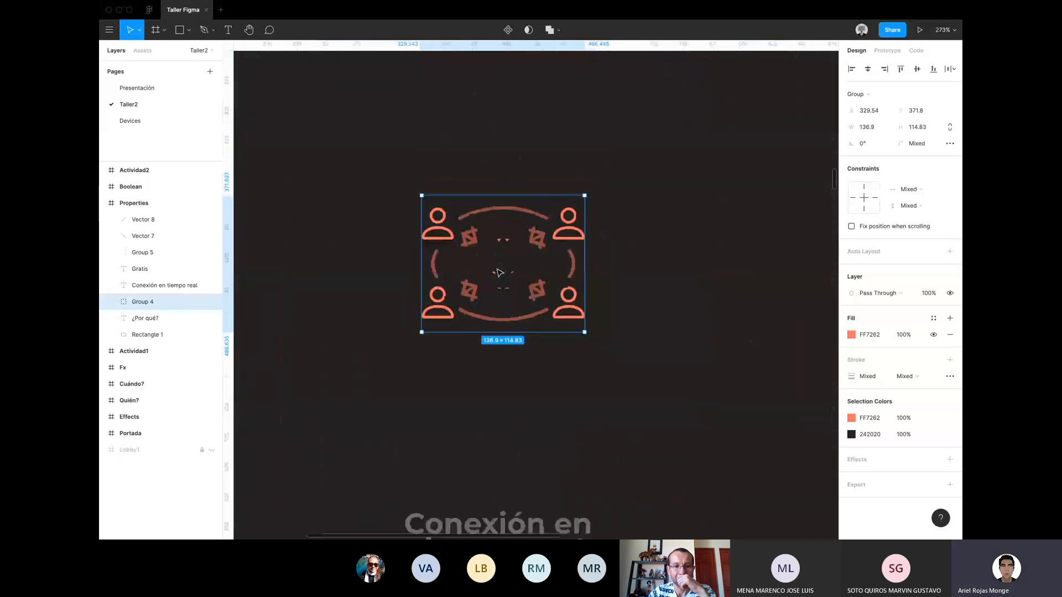
scroll(500, 272, "up", 5)
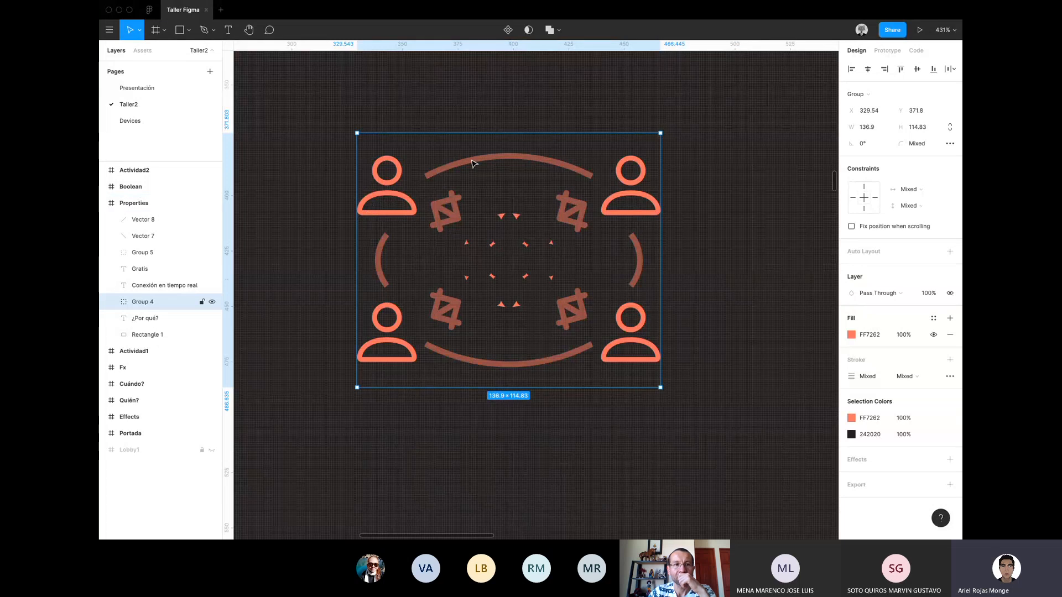
scroll(473, 164, "down", 3)
Enlarge the connection icon group to about 361 × 303 and inspect the stroke of the globe vector inside it.
left_click_drag(582, 219, 771, 225)
scroll(737, 221, "down", 5)
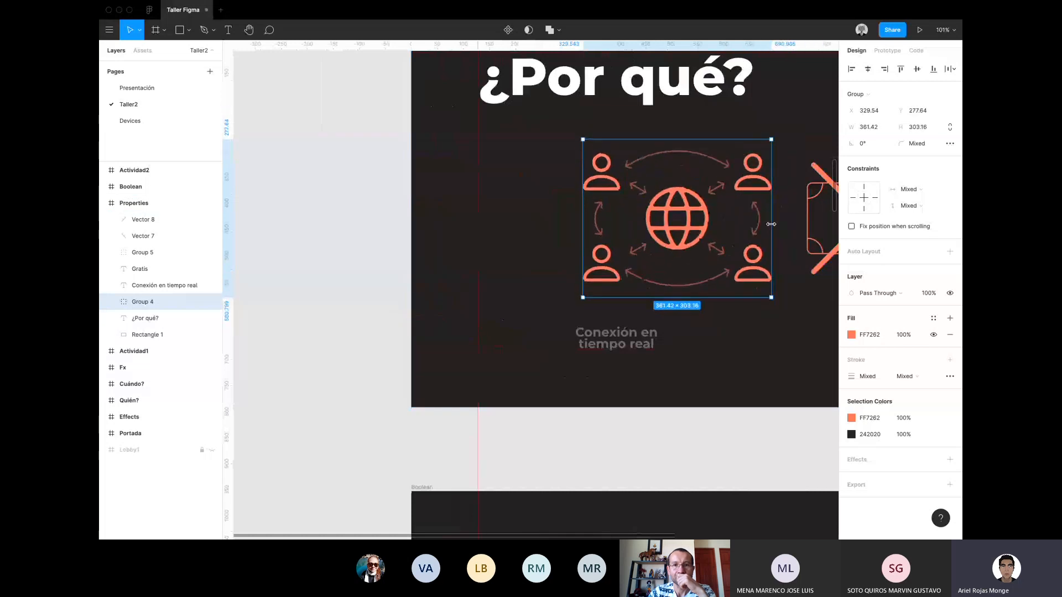
double_click(708, 237)
scroll(707, 235, "up", 10)
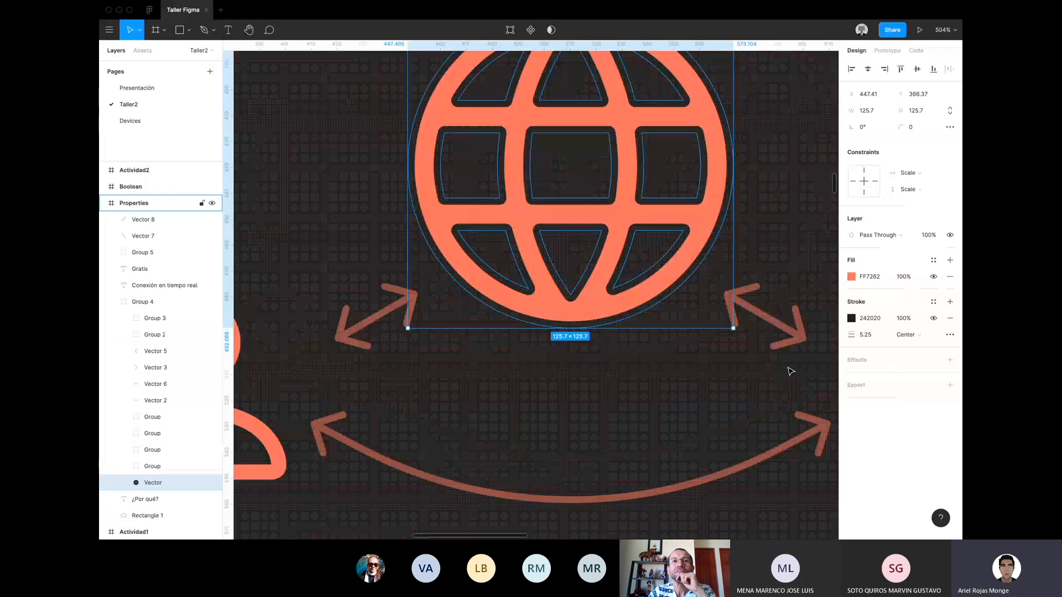
scroll(791, 372, "down", 10)
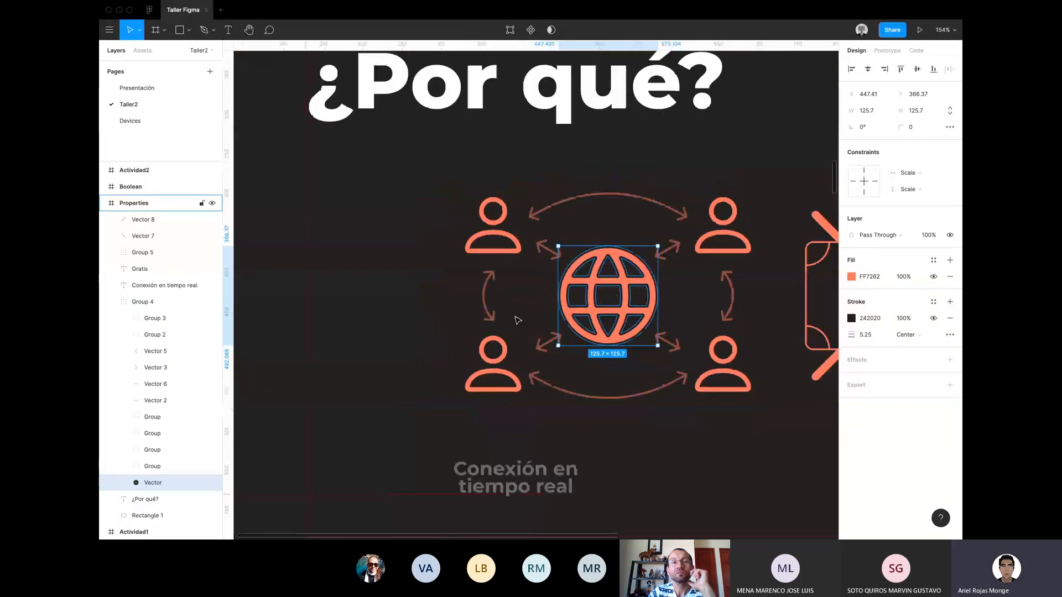
key("Escape")
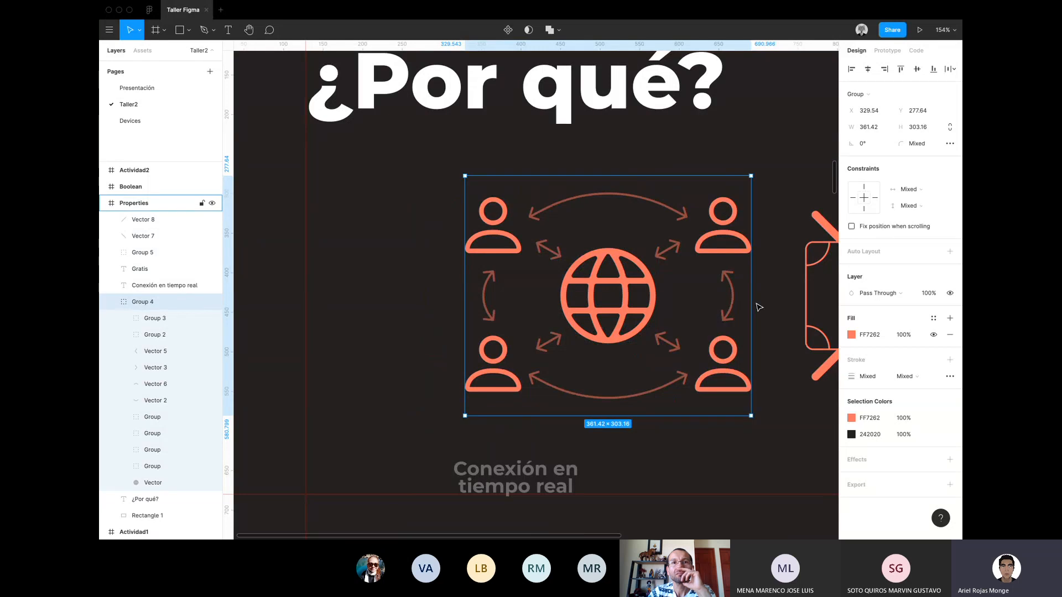
Shrink the connection icon group to about 178 × 149 and inspect the globe vector's stroke settings.
left_click_drag(754, 303, 607, 303)
scroll(542, 293, "up", 10)
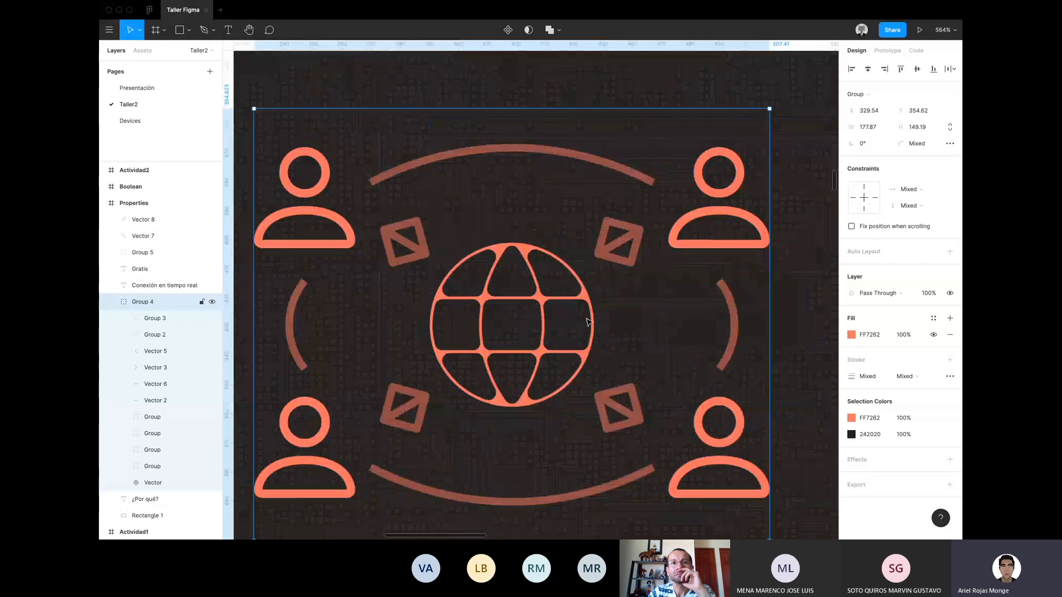
double_click(588, 323)
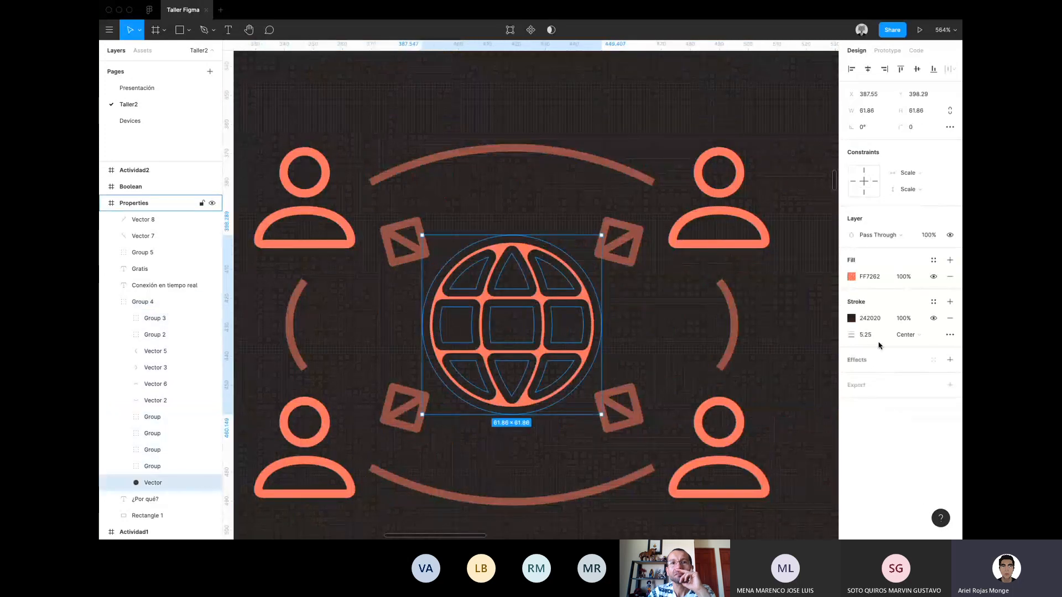
key("Escape")
key("Escape")
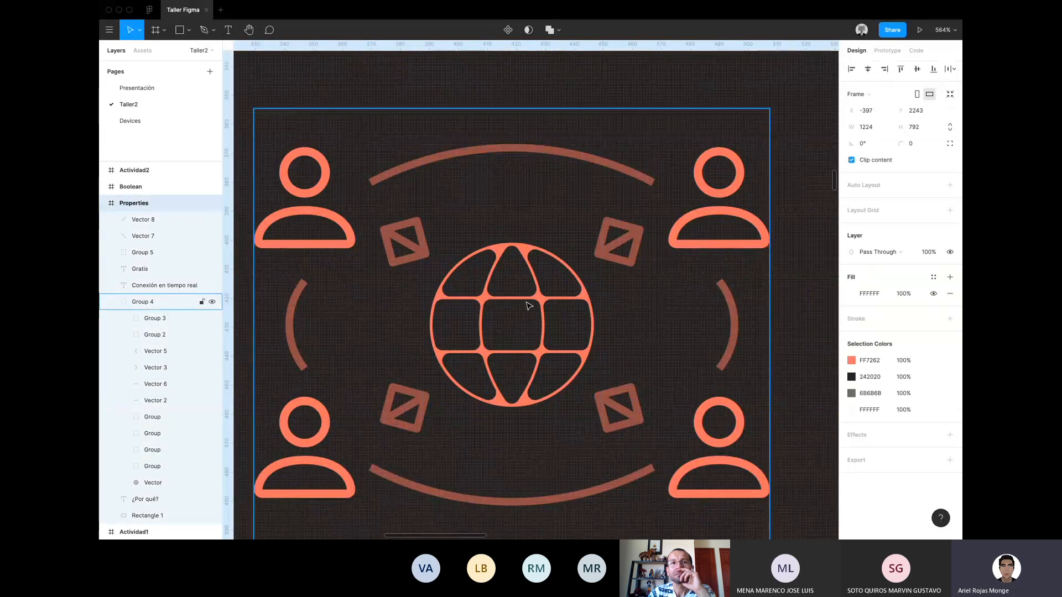
Reselect the connection icon group and undo its last resize.
scroll(528, 306, "down", 8)
left_click(528, 305)
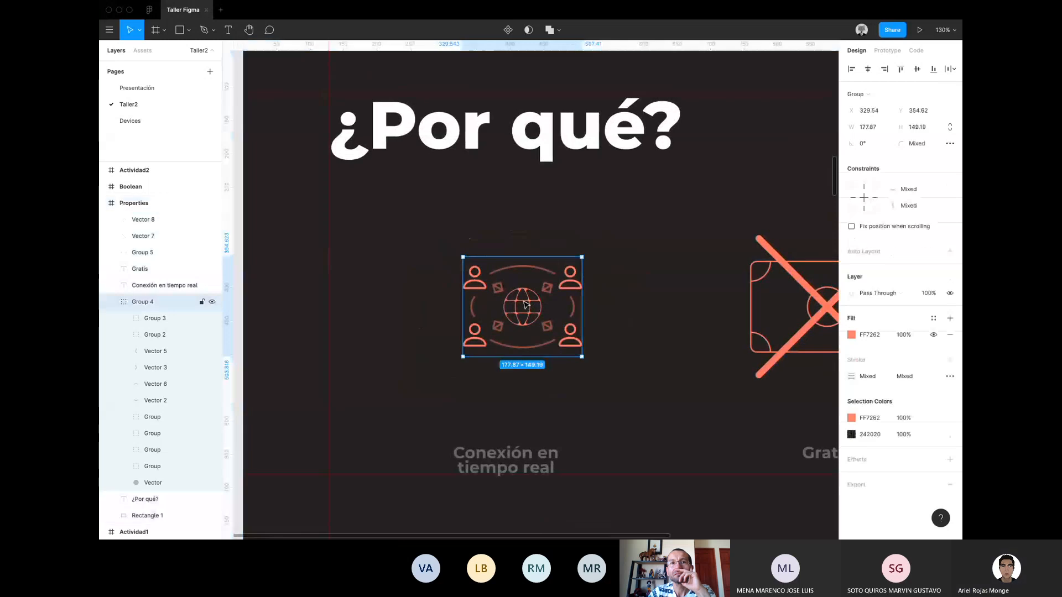
scroll(526, 305, "up", 5)
scroll(526, 305, "down", 6)
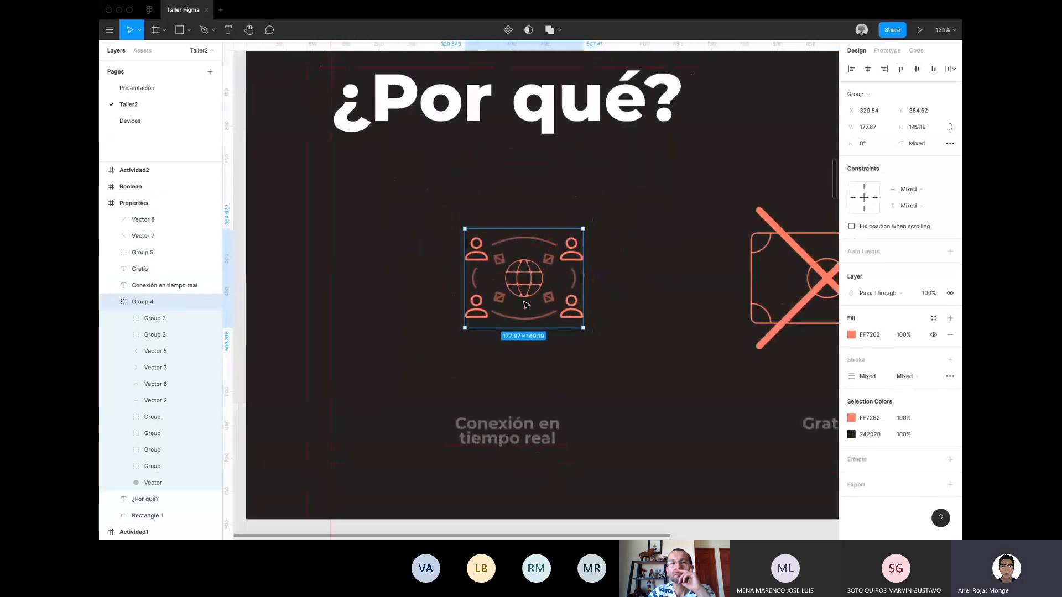
key("super+z")
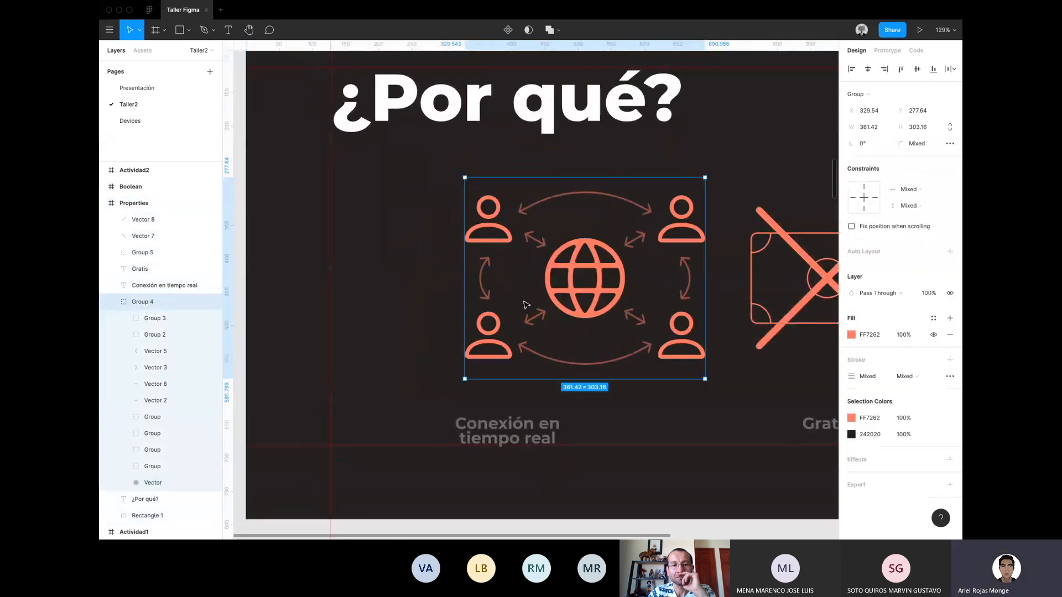
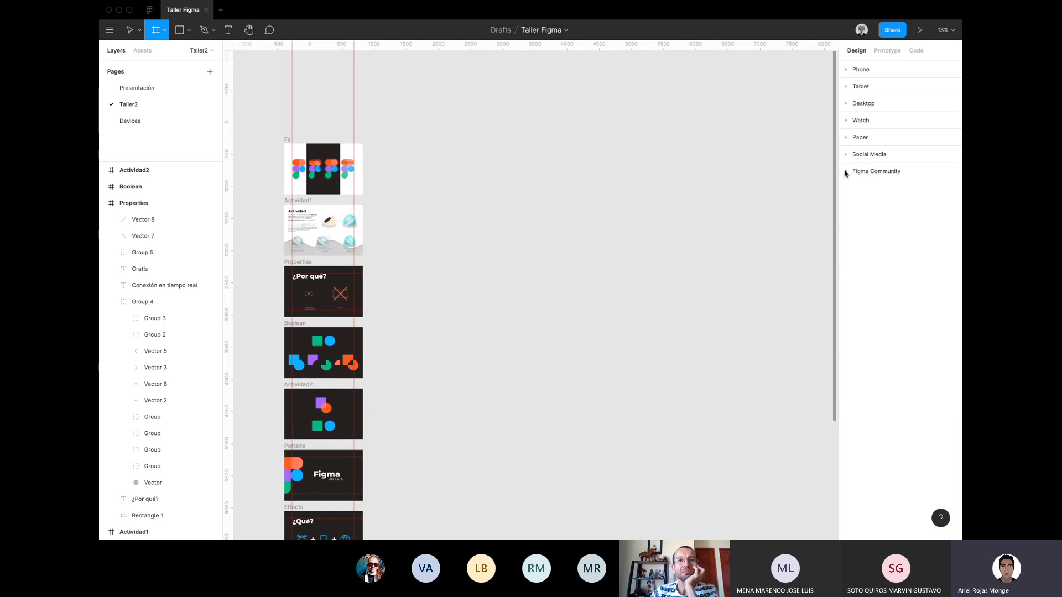
Examine the frame size presets for Phone, Tablet, Desktop, Watch and Social Media, collapsing each category after viewing it.
left_click(852, 70)
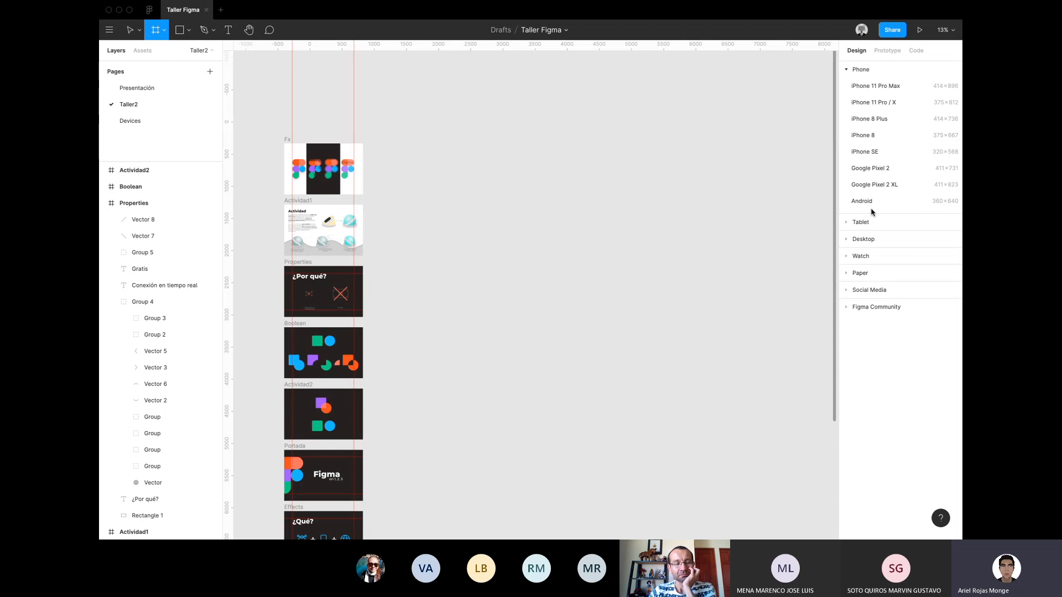
left_click(845, 69)
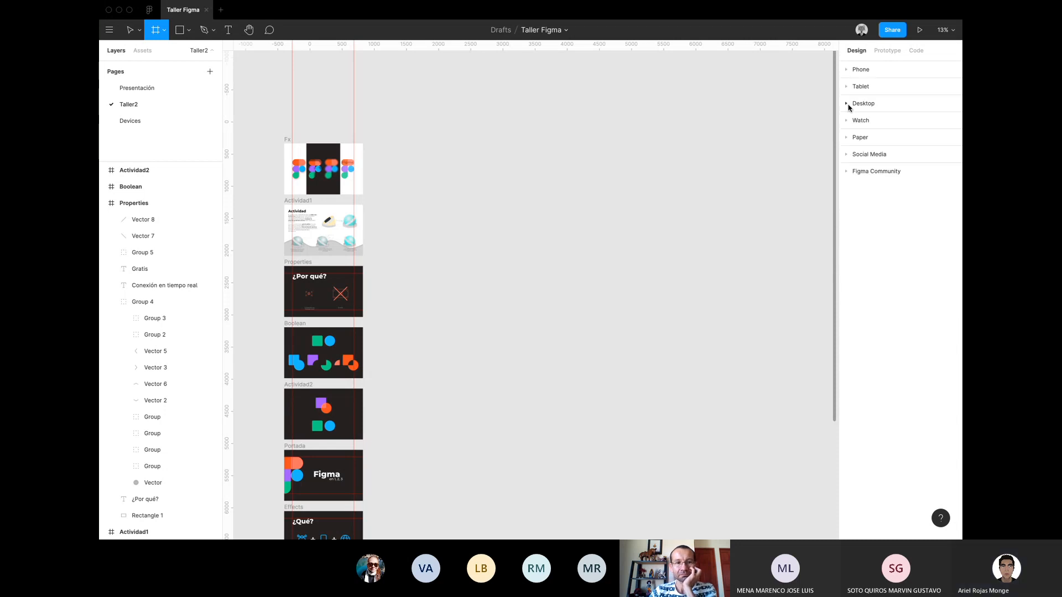
left_click(846, 88)
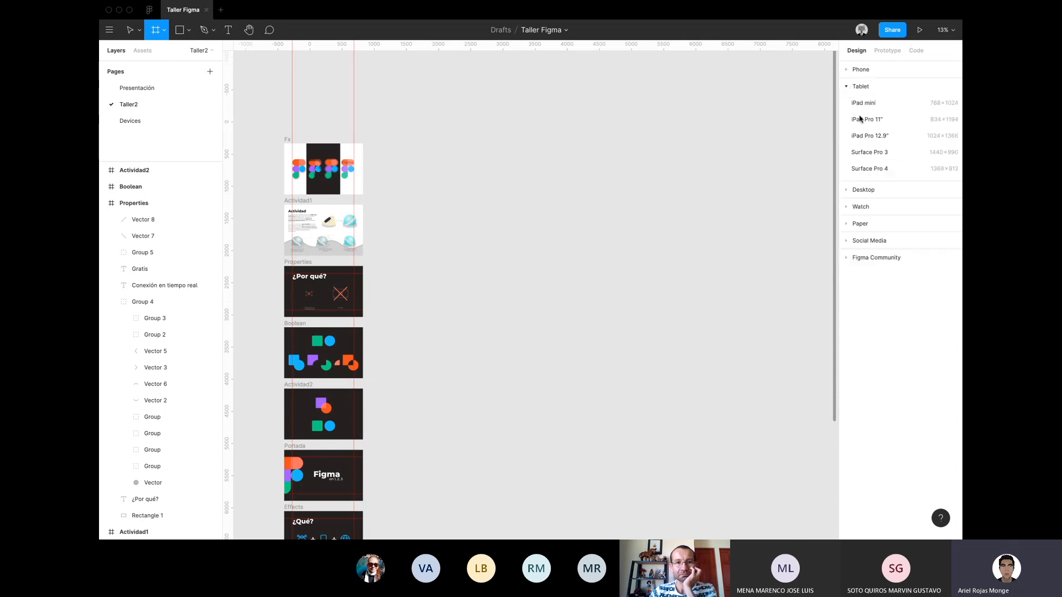
left_click(845, 87)
left_click(846, 103)
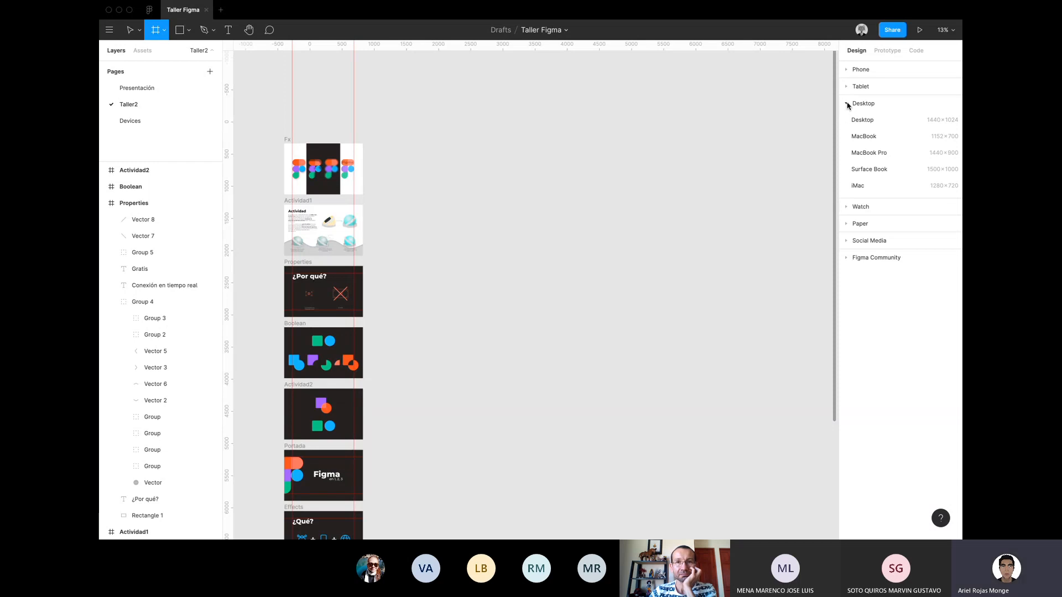
left_click(846, 104)
left_click(847, 120)
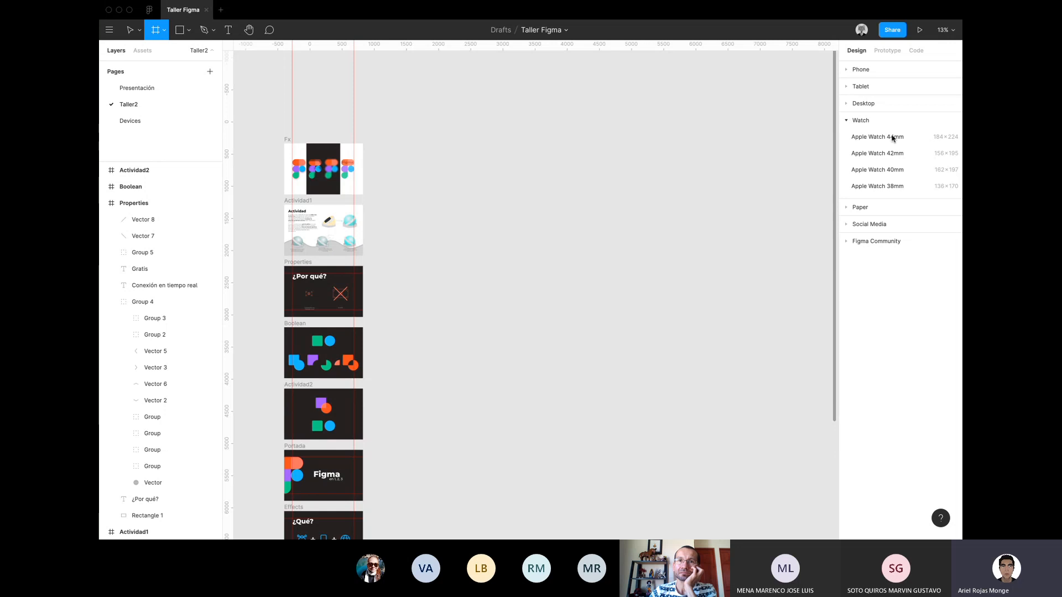
left_click(846, 121)
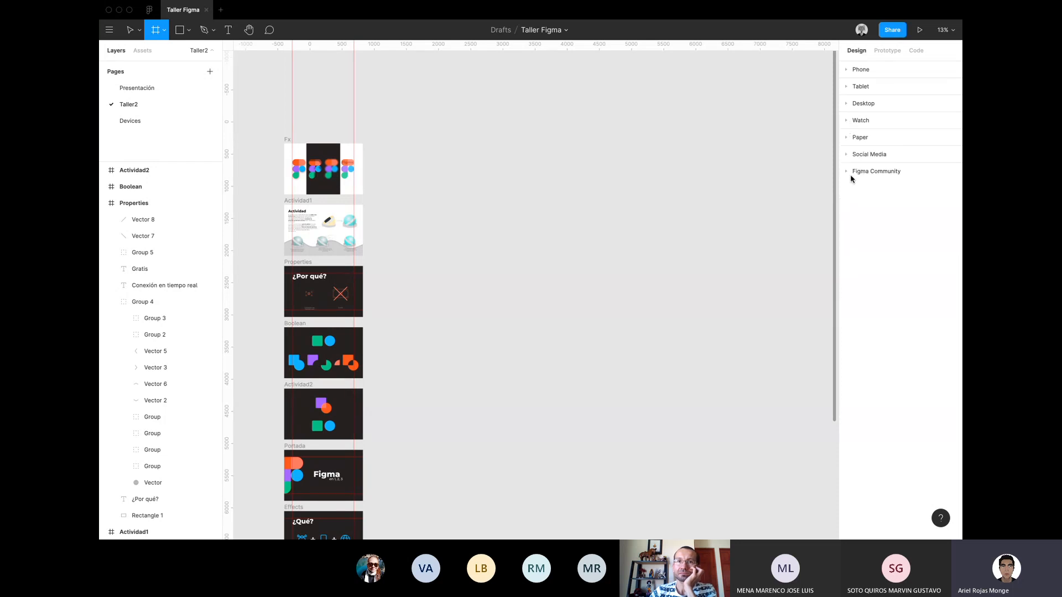
left_click(846, 153)
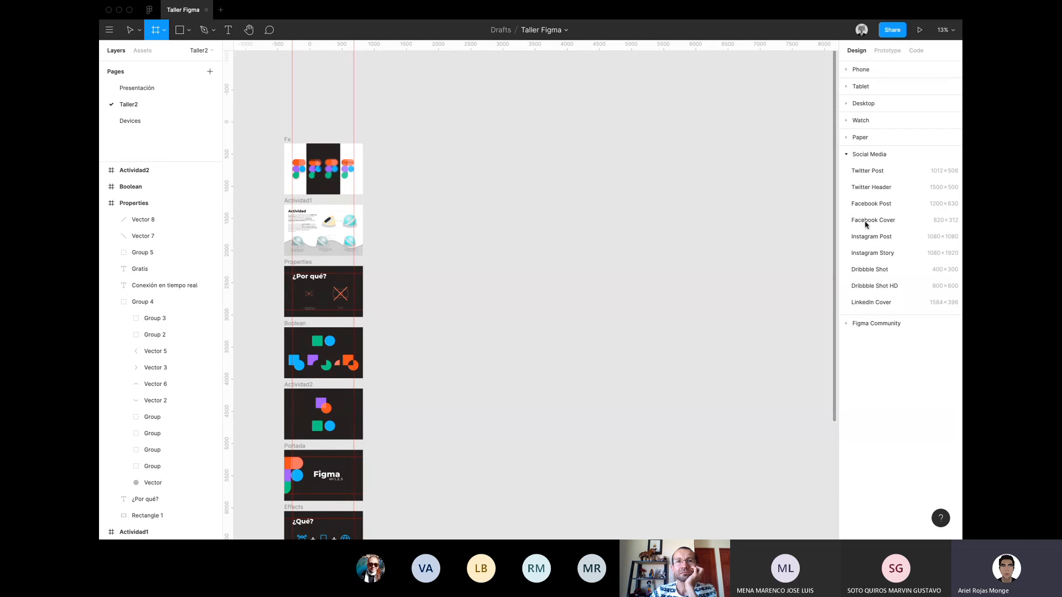
left_click(846, 154)
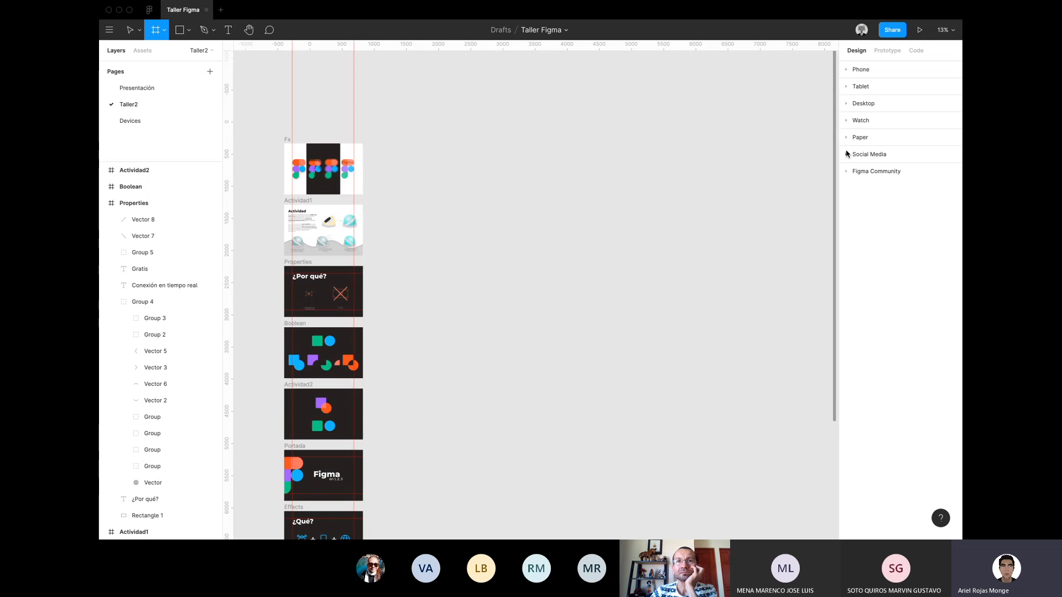
Create a new frame from the Tabloid paper preset, 792 × 1224, and bring it into closer view.
left_click(847, 137)
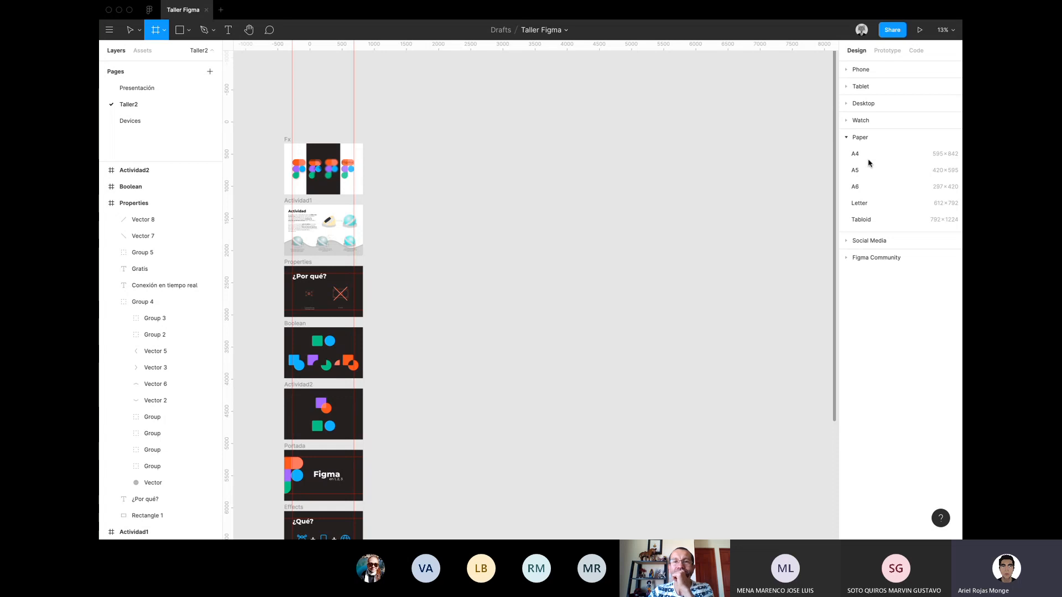
left_click(876, 219)
scroll(555, 247, "up", 3)
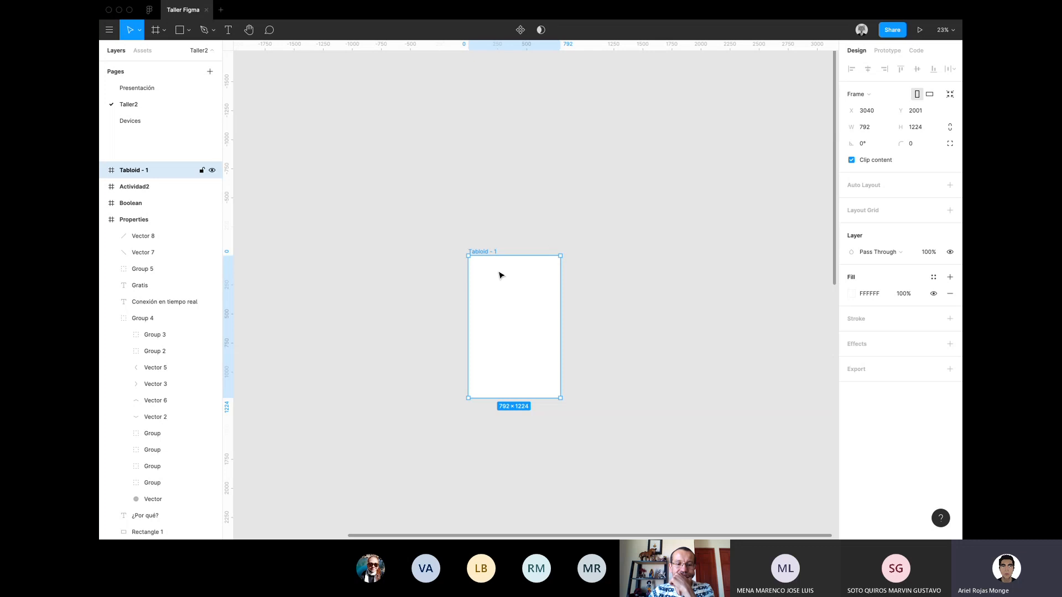
Rotate the Tabloid frame to -90° and place it beside the Properties frame.
scroll(500, 275, "up", 3)
scroll(499, 274, "down", 1)
scroll(500, 274, "up", 2)
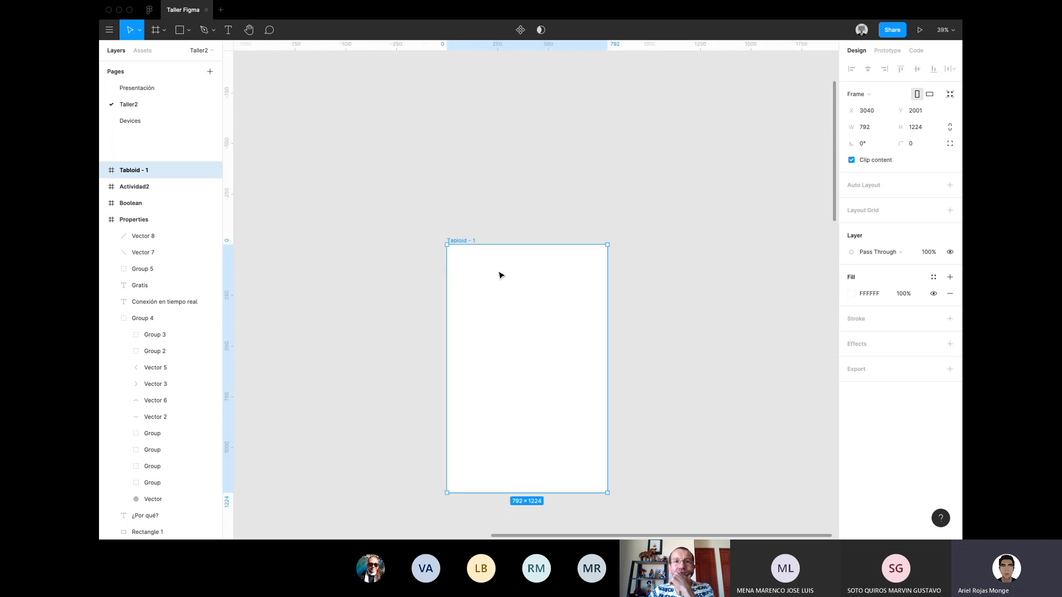
scroll(573, 193, "down", 2)
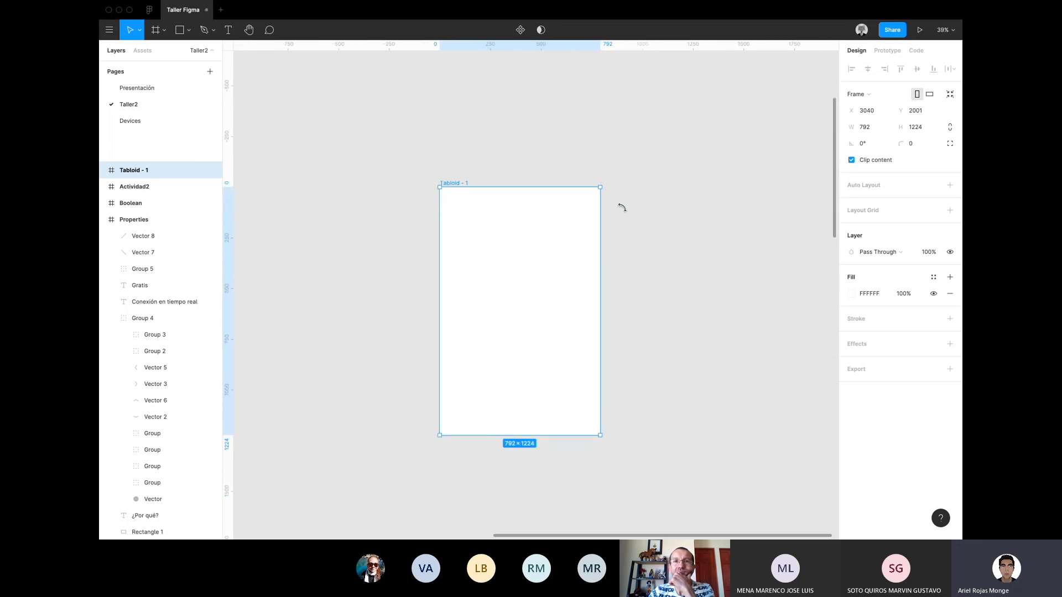
left_click_drag(622, 208, 517, 353)
scroll(625, 367, "down", 4)
scroll(626, 366, "down", 2)
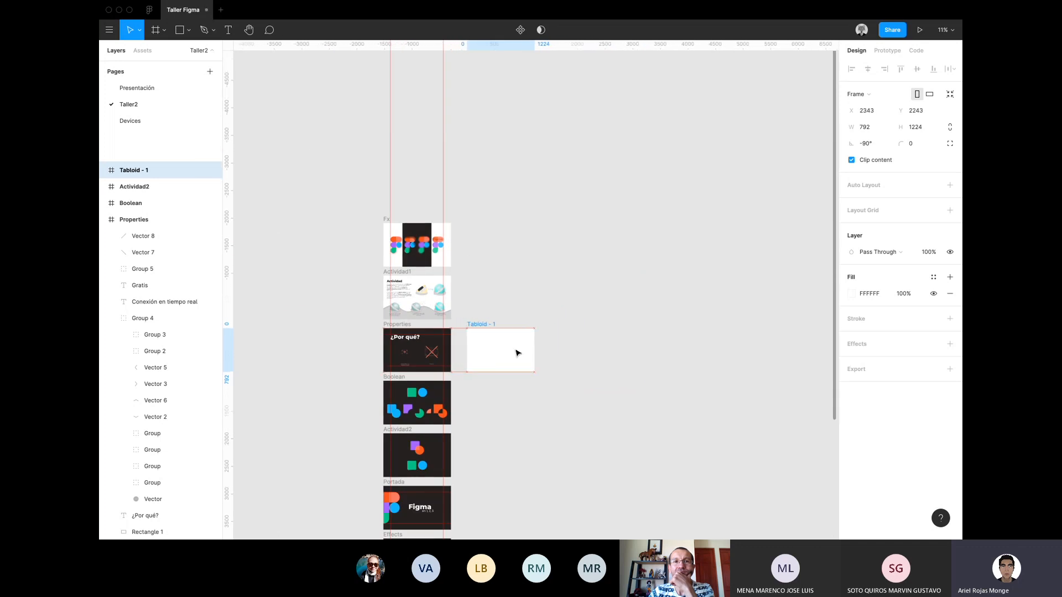
Compare the rotated Tabloid frame with the Properties frame and delete the Tabloid frame.
scroll(518, 353, "up", 5)
scroll(518, 351, "left", 5)
scroll(517, 351, "right", 4)
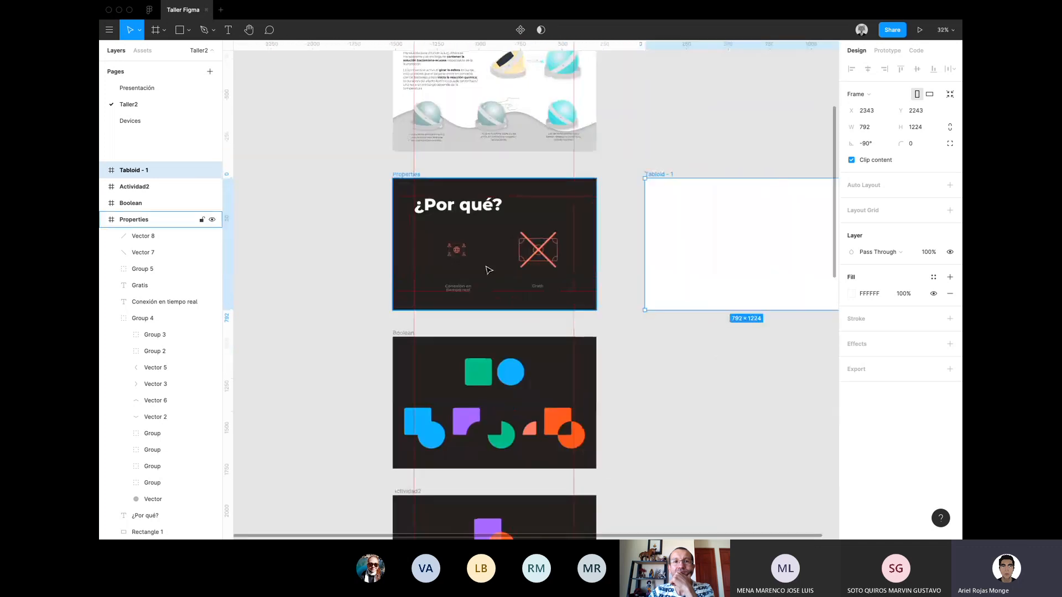
scroll(488, 270, "down", 2)
left_click(489, 270)
left_click(435, 201)
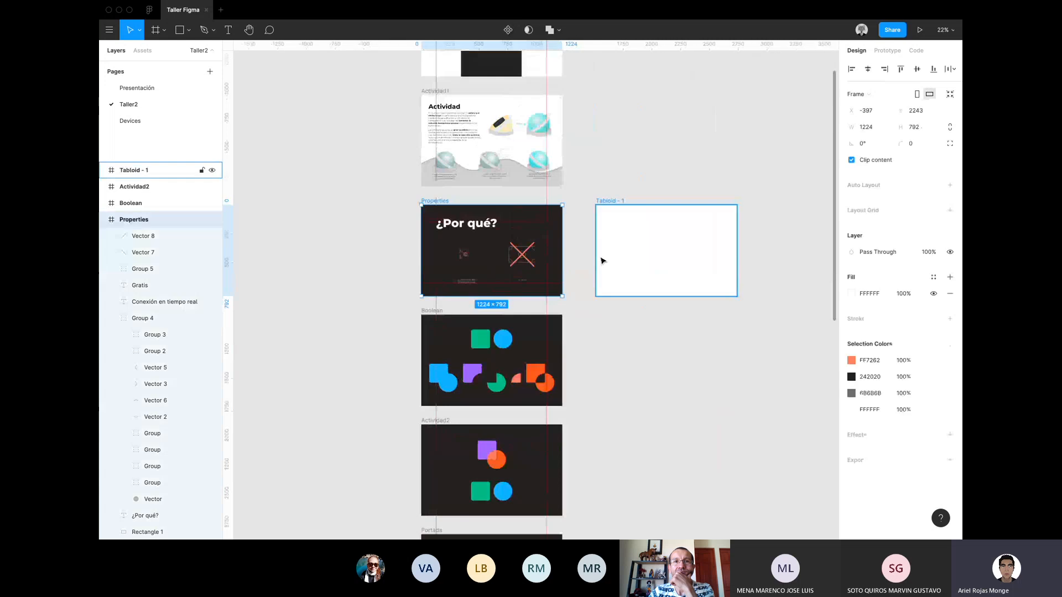
left_click(601, 201)
key("Delete")
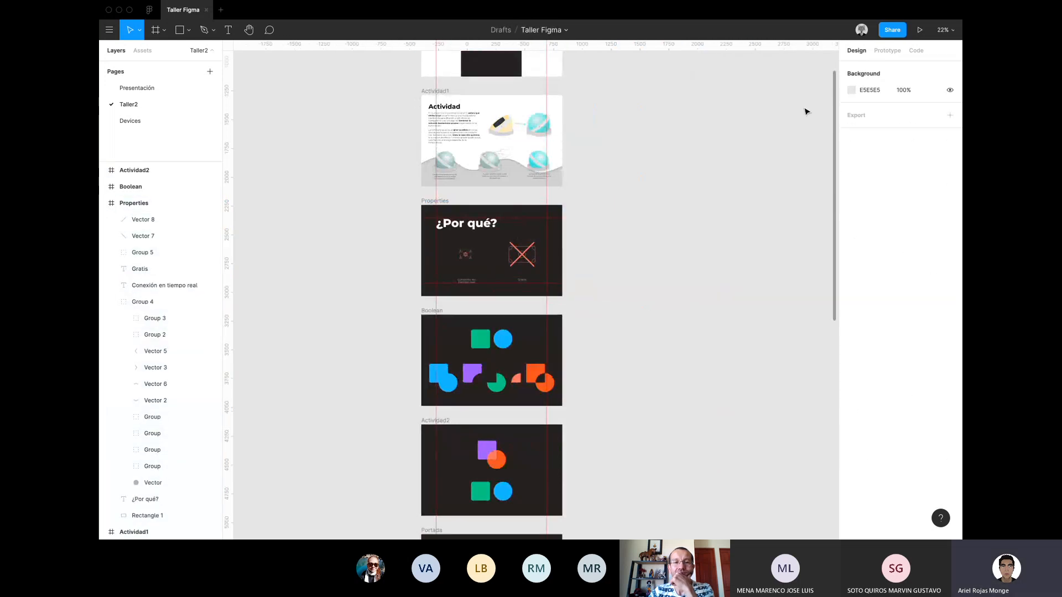
Draw a slice about 209 × 194 around the lower-right sphere lamp in the Actividad1 frame and delete it.
left_click(165, 29)
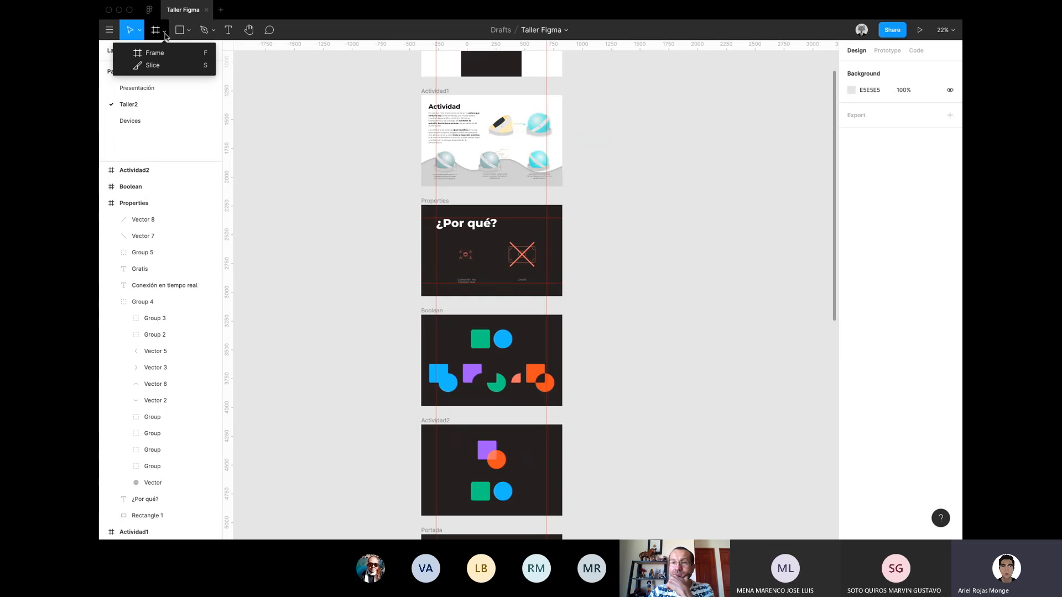
left_click(151, 65)
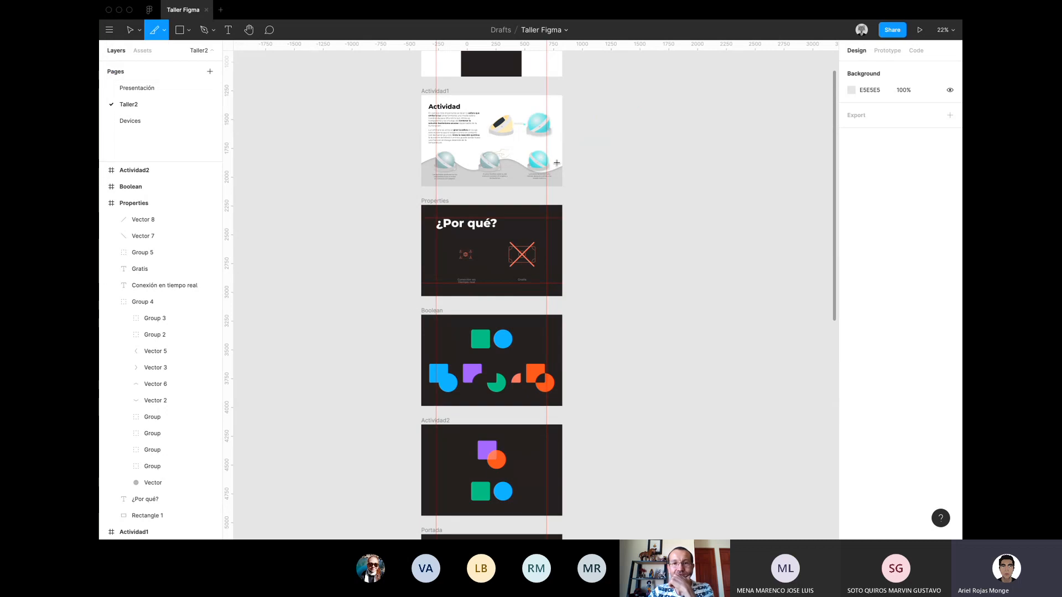
scroll(556, 163, "up", 5)
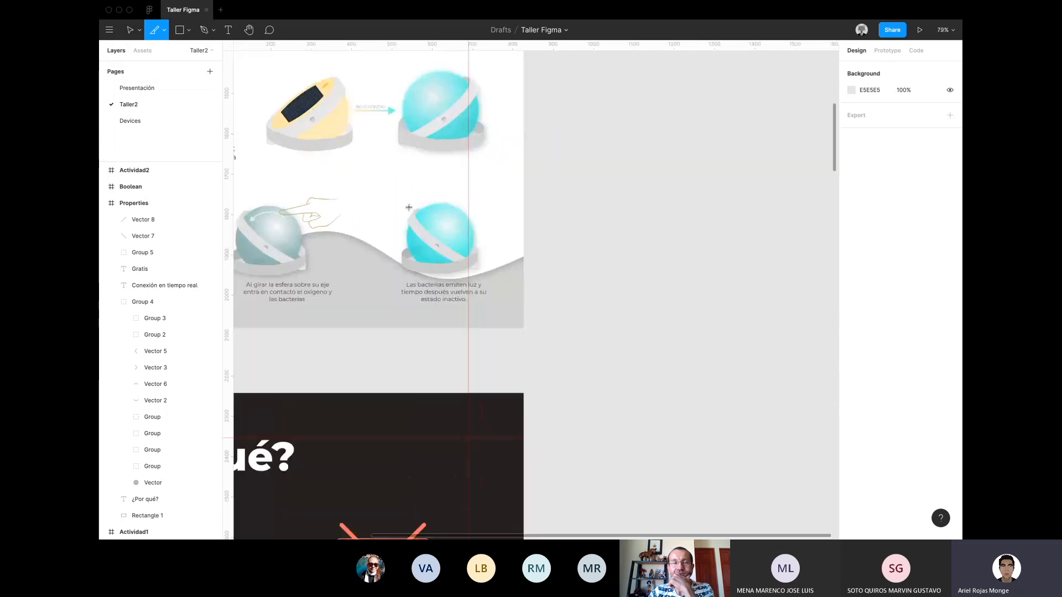
left_click_drag(410, 197, 494, 275)
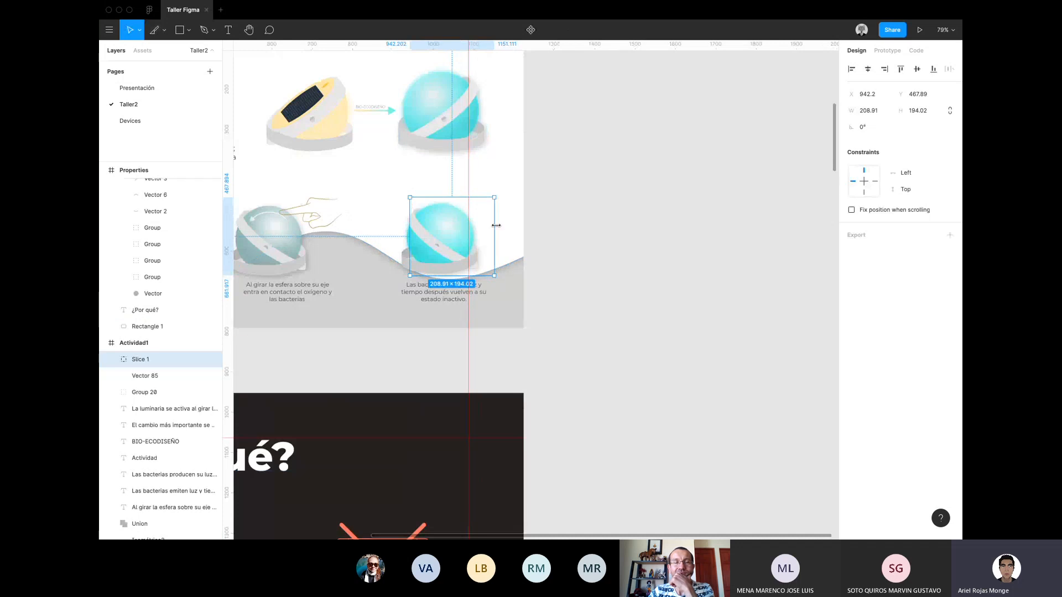
left_click_drag(494, 225, 449, 210)
key("BackSpace")
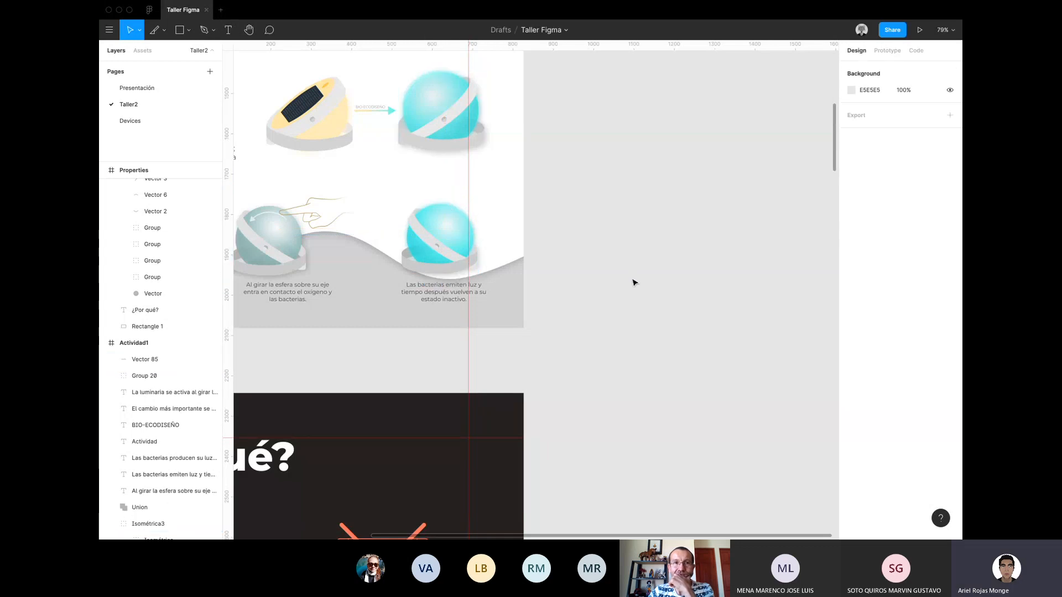
Examine the list of available shape tools and close it without choosing one.
scroll(630, 266, "down", 3)
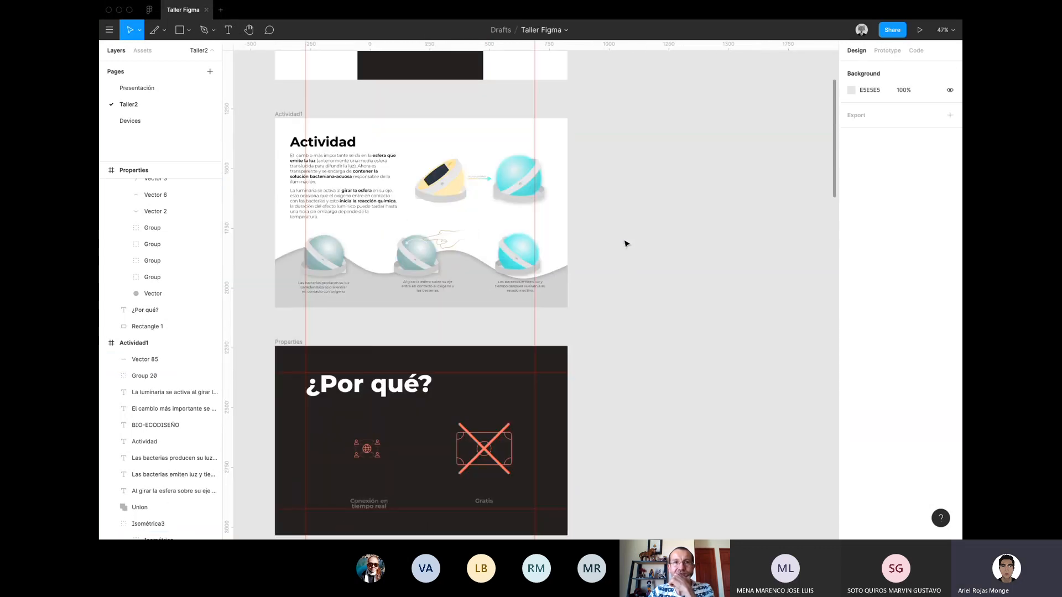
scroll(388, 162, "down", 2)
scroll(388, 162, "left", 2)
left_click(189, 30)
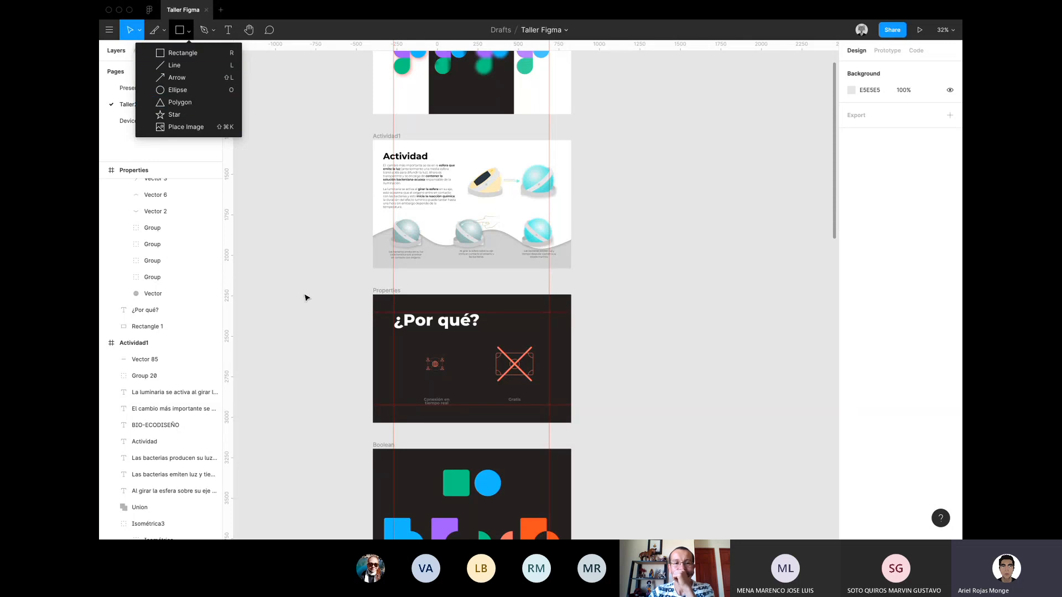
left_click(324, 203)
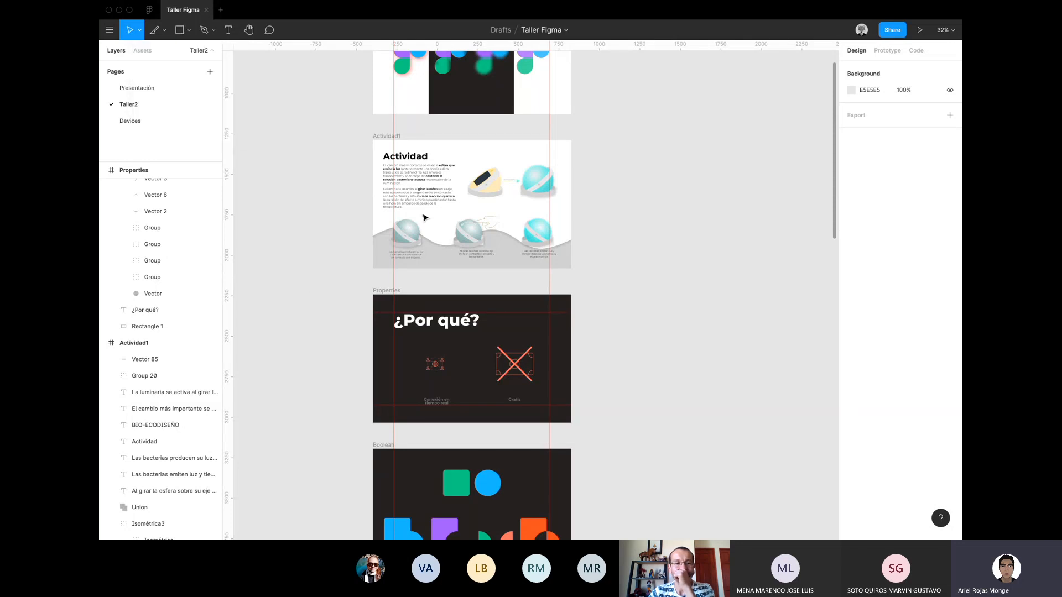
Draw a tall rectangle between the two icons in the Properties frame and delete it.
scroll(425, 217, "up", 2)
scroll(425, 217, "down", 1)
scroll(425, 232, "up", 5)
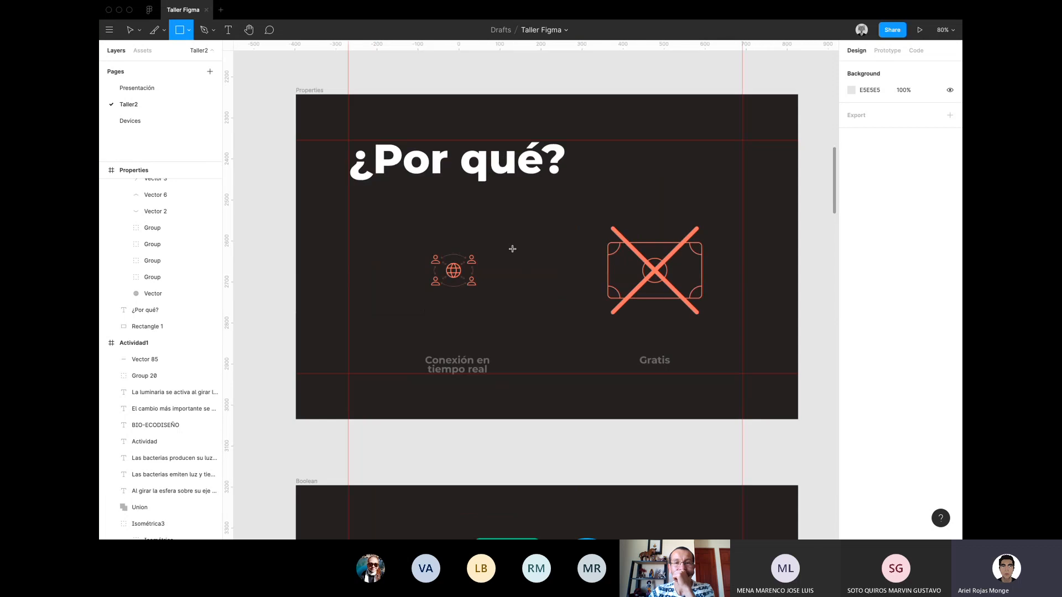
key("r")
left_click_drag(519, 221, 577, 344)
key("Delete")
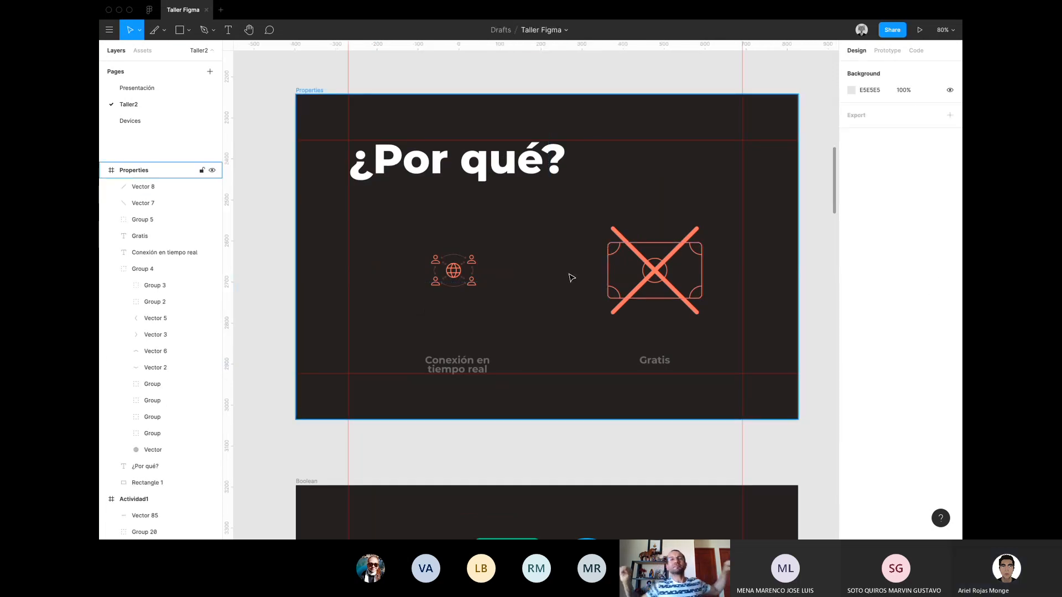
Draw a rectangle about 328 × 348 between the Properties icons and try to round its corners.
key("r")
left_click_drag(499, 227, 634, 369)
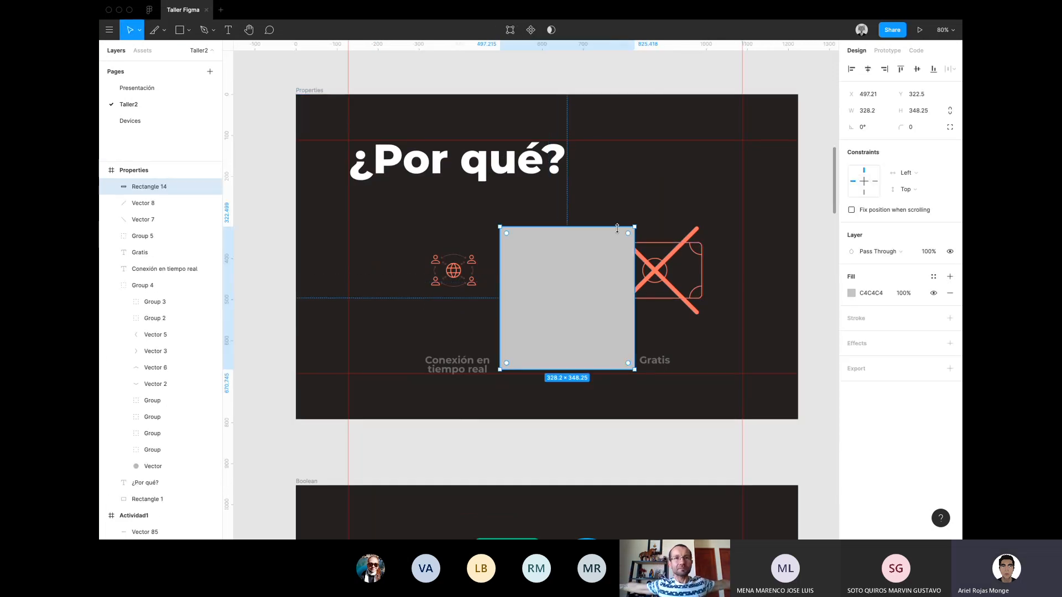
left_click_drag(631, 239, 699, 154)
scroll(625, 237, "up", 5)
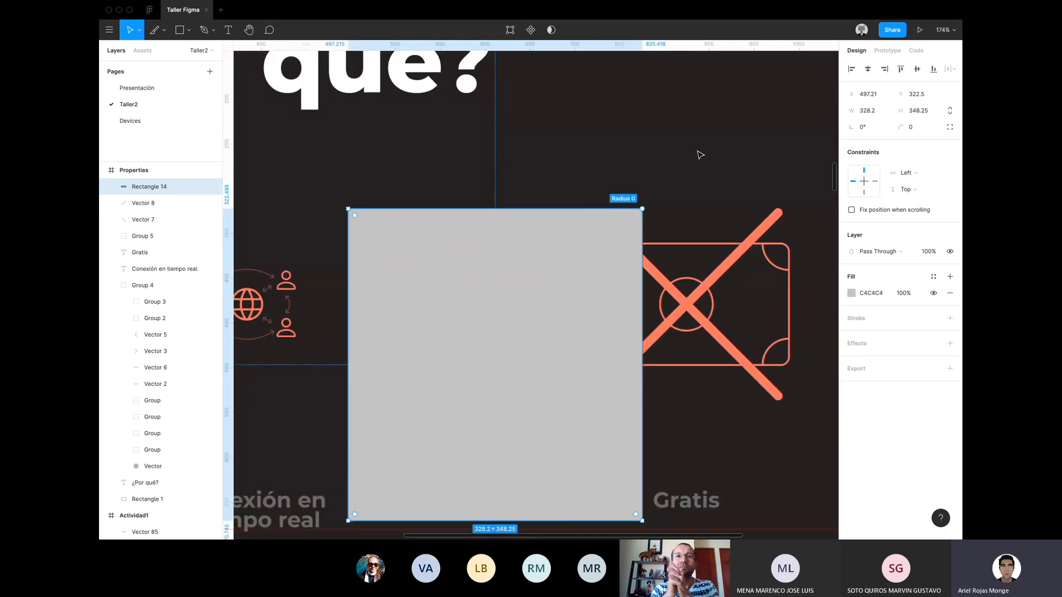
Round the grey rectangle's corners to a radius of 29 and delete the rectangle.
left_click(695, 155)
left_click(635, 230)
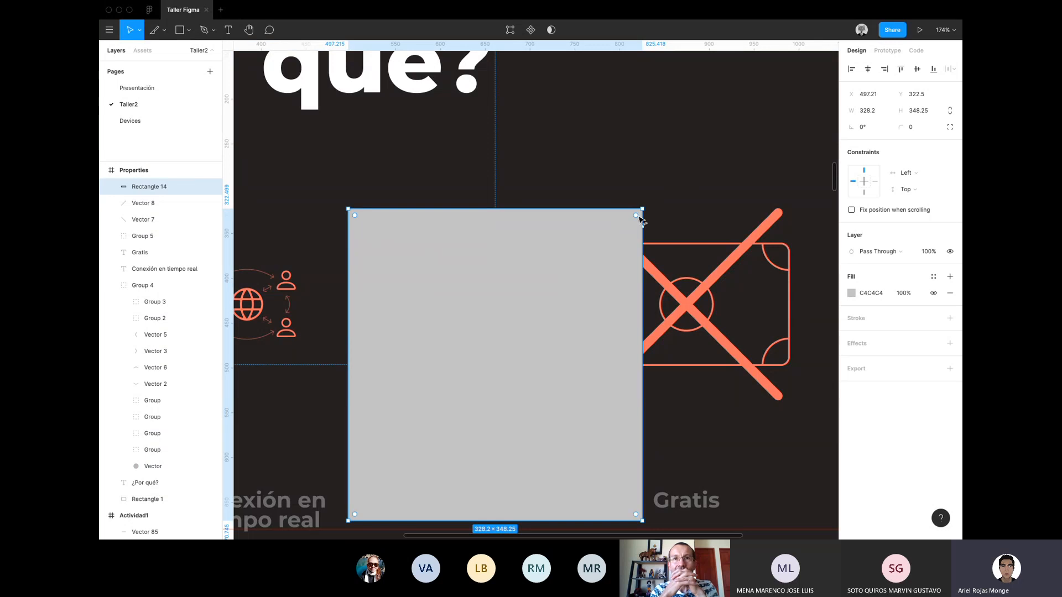
mouse_move(637, 222)
left_click_drag(636, 223, 621, 239)
scroll(621, 239, "down", 2)
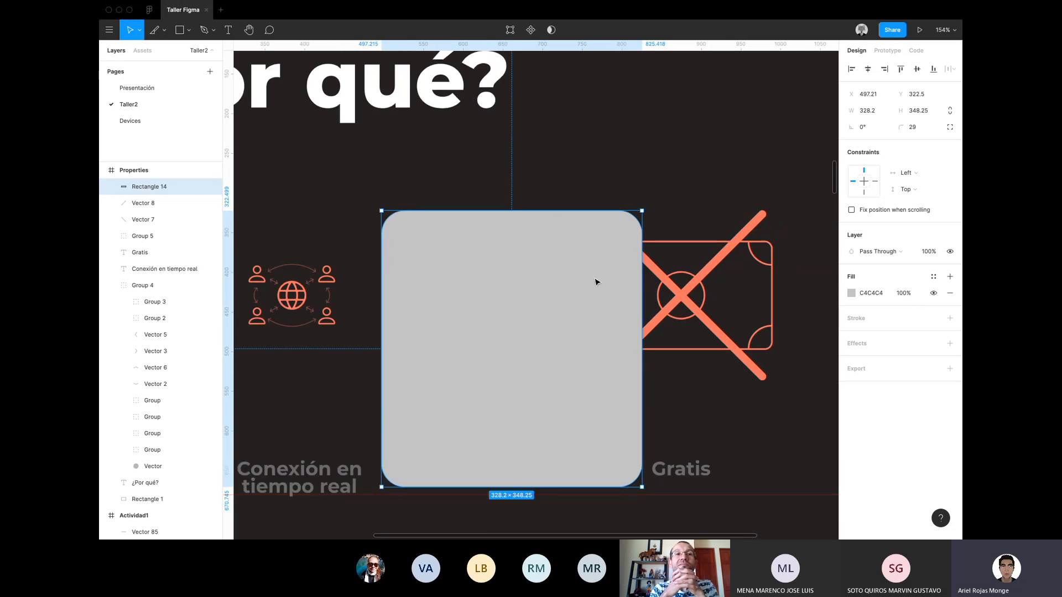
key("Delete")
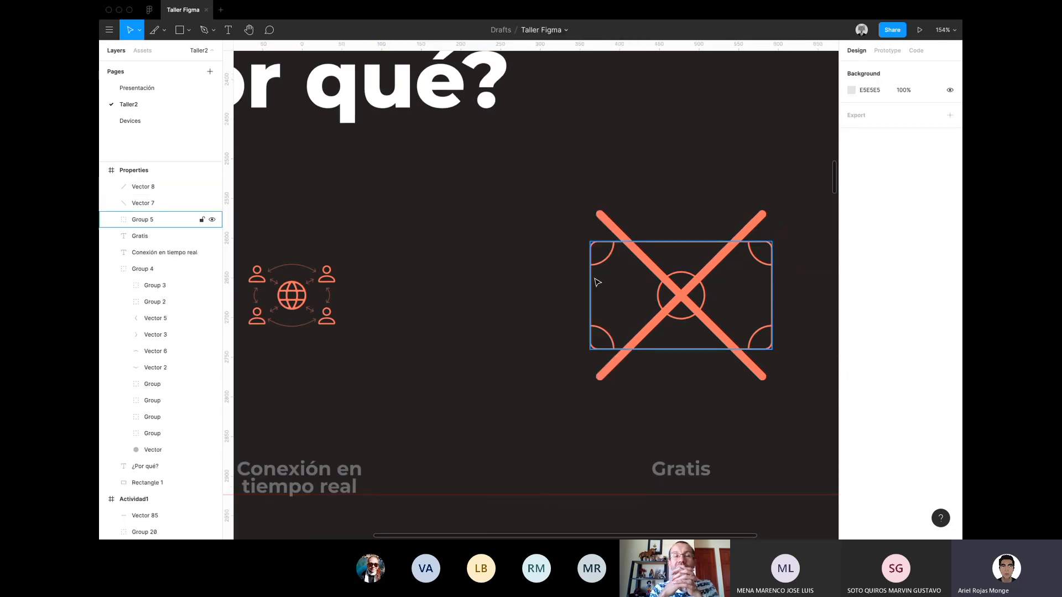
Draw a steep diagonal line about 299 long between the two Properties icons and delete it.
left_click(181, 30)
left_click(185, 29)
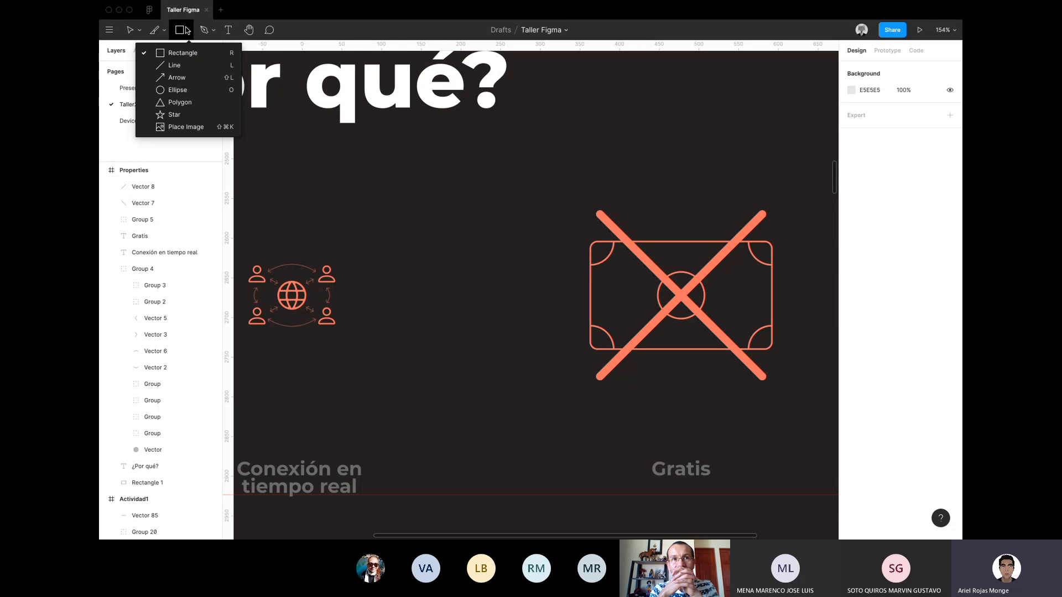
left_click(199, 66)
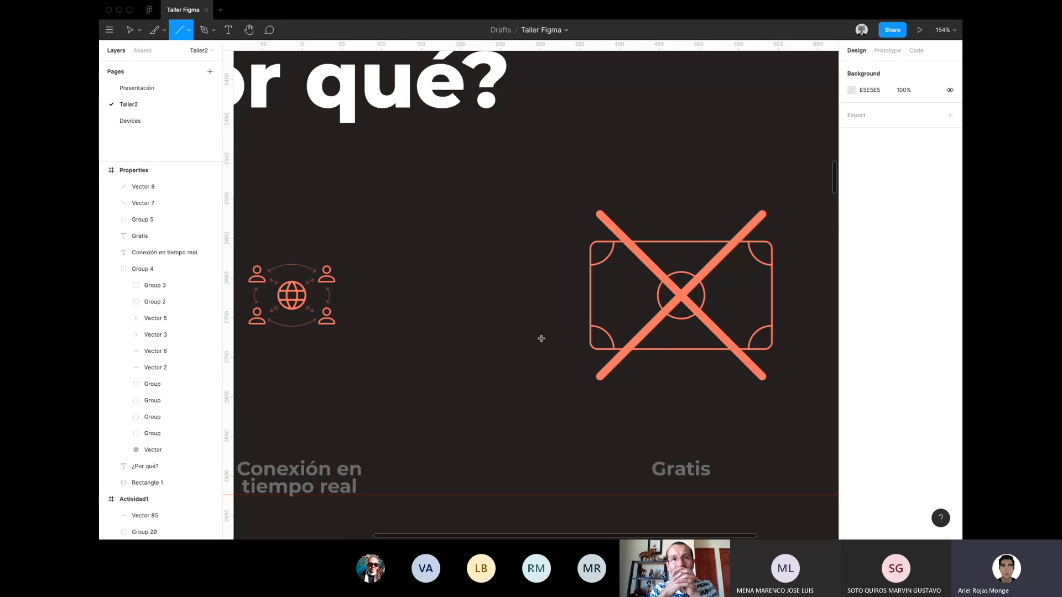
mouse_move(562, 192)
left_mouse_down()
mouse_move(441, 299)
mouse_move(413, 376)
left_mouse_up()
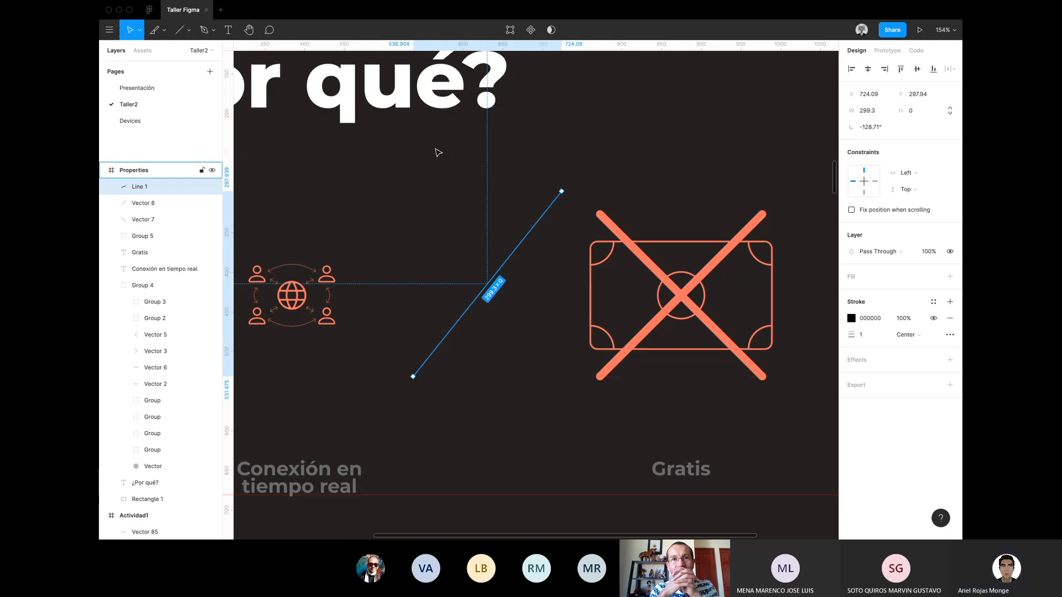
key("BackSpace")
Draw a second line sloping down toward the banknote icon and undo it.
key("l")
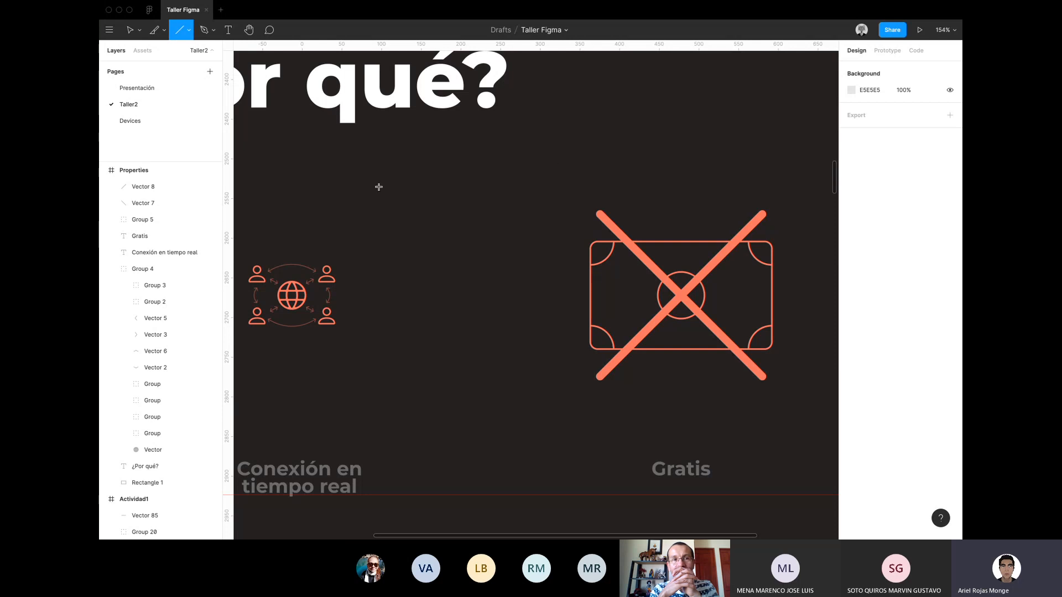
mouse_move(379, 187)
left_mouse_down()
mouse_move(407, 225)
mouse_move(446, 420)
mouse_move(509, 259)
mouse_move(498, 247)
mouse_move(524, 245)
left_mouse_up()
key("super+z")
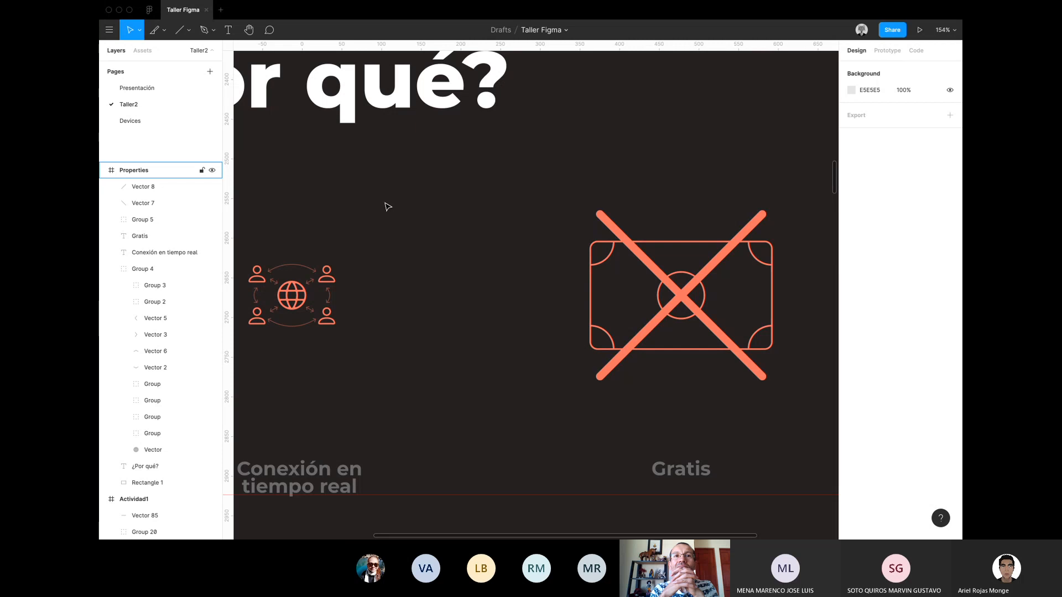
Draw a line about 265 long ending at the banknote icon's upper-left corner and set its stroke colour to red.
key("l")
mouse_move(386, 202)
left_mouse_down()
mouse_move(457, 254)
mouse_move(406, 354)
mouse_move(541, 324)
mouse_move(591, 247)
left_mouse_up()
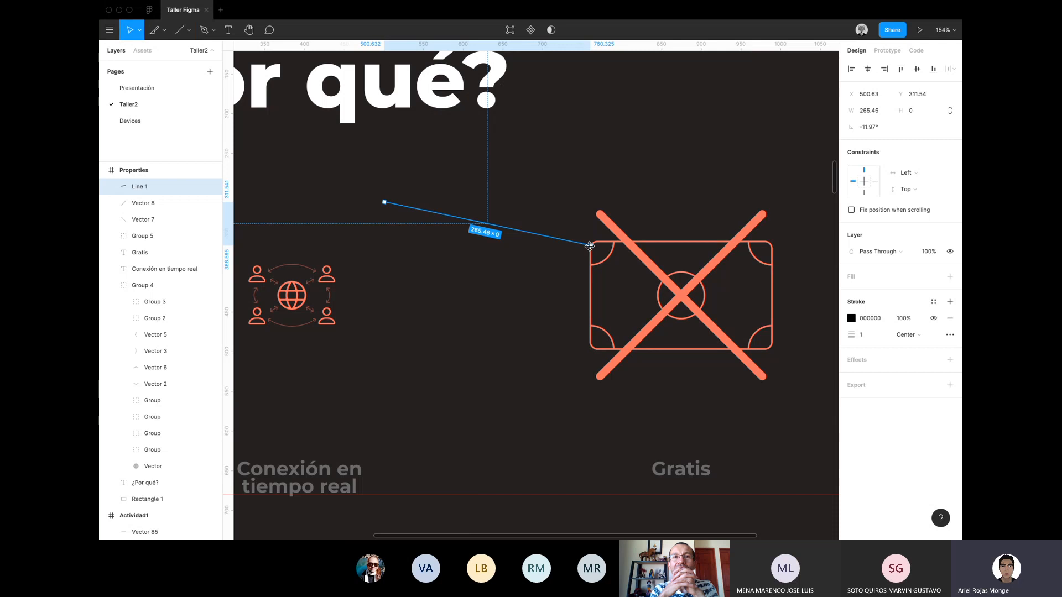
left_click(474, 220)
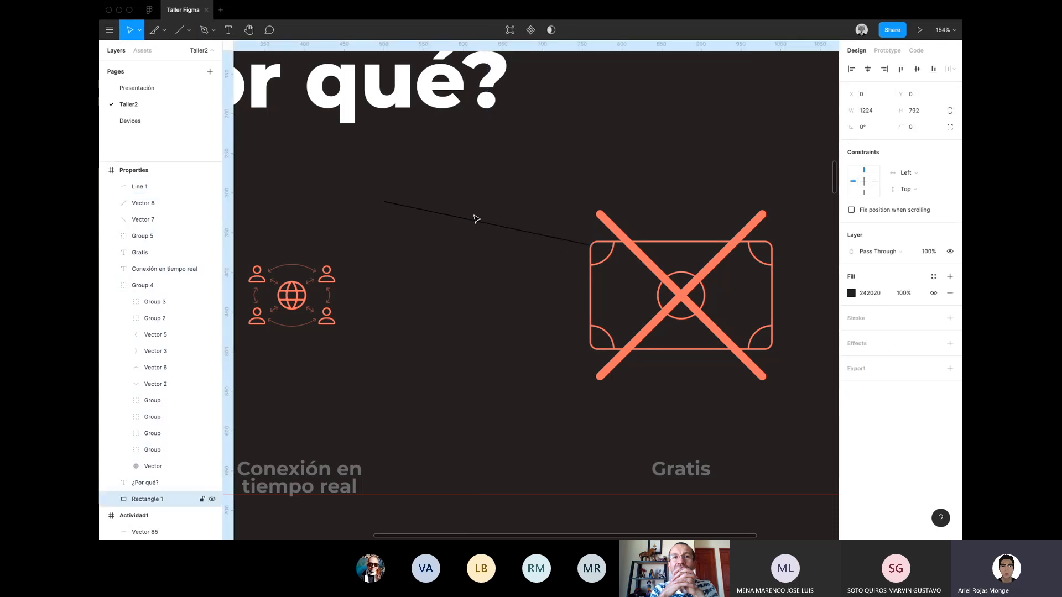
left_click(475, 221)
left_click(851, 319)
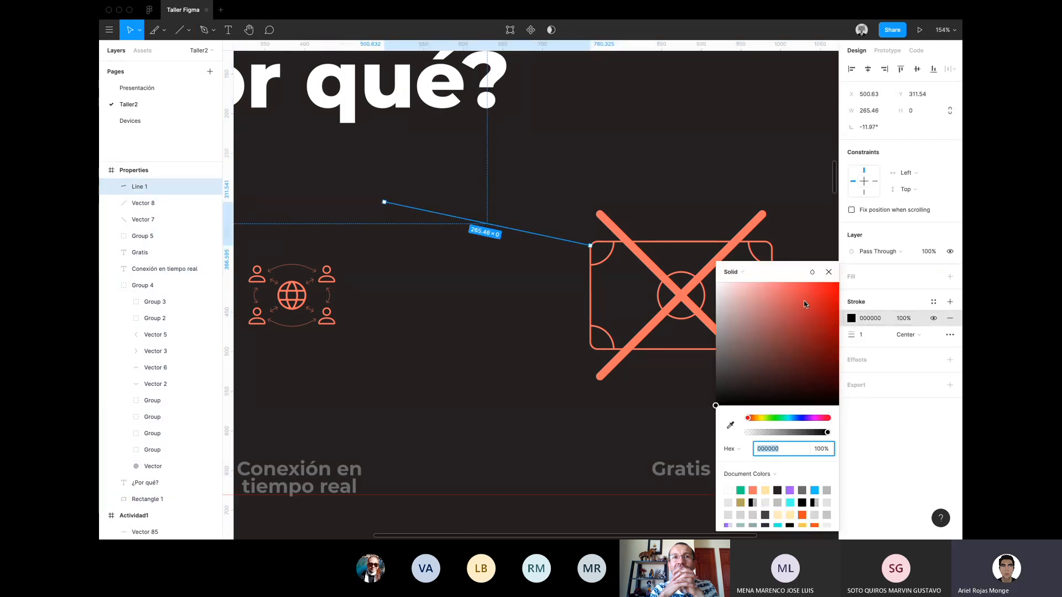
left_click_drag(829, 293, 842, 287)
key("Escape")
key("Escape")
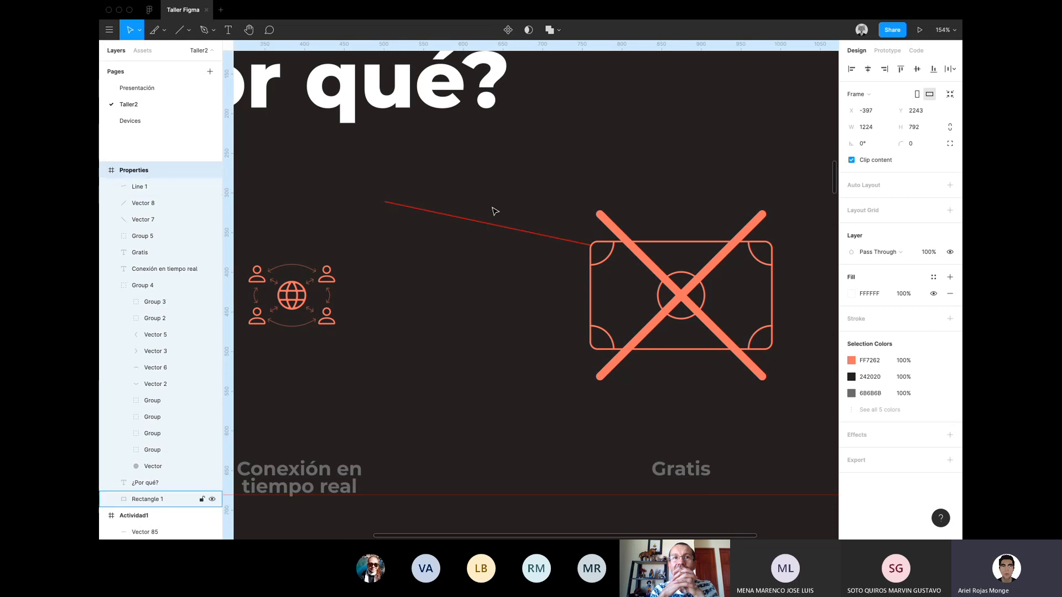
Remove the stroke from the line beside the banknote icon and deselect the line.
left_click(503, 234)
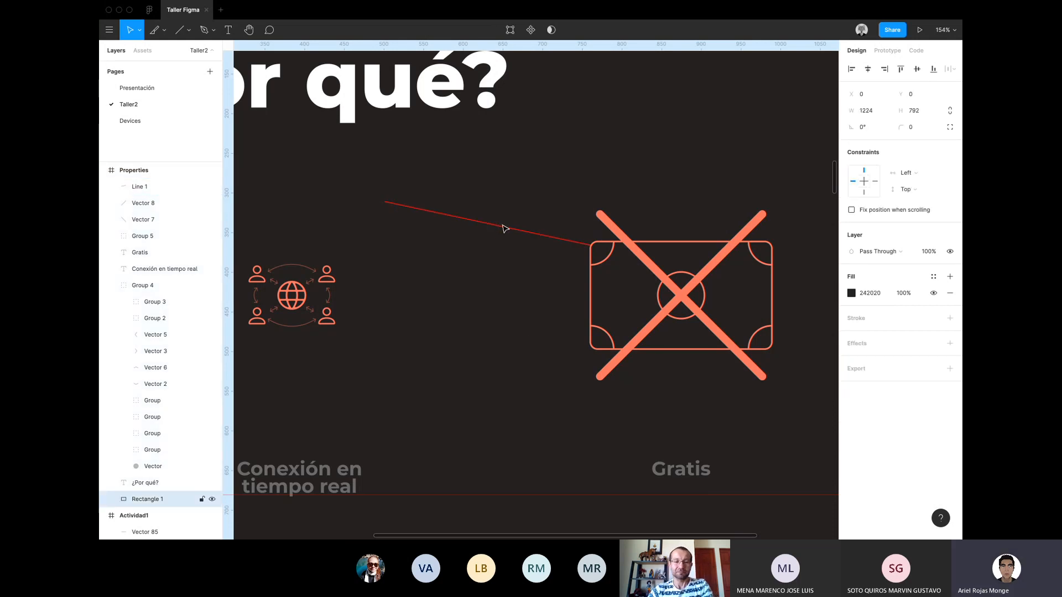
key("ctrl+z")
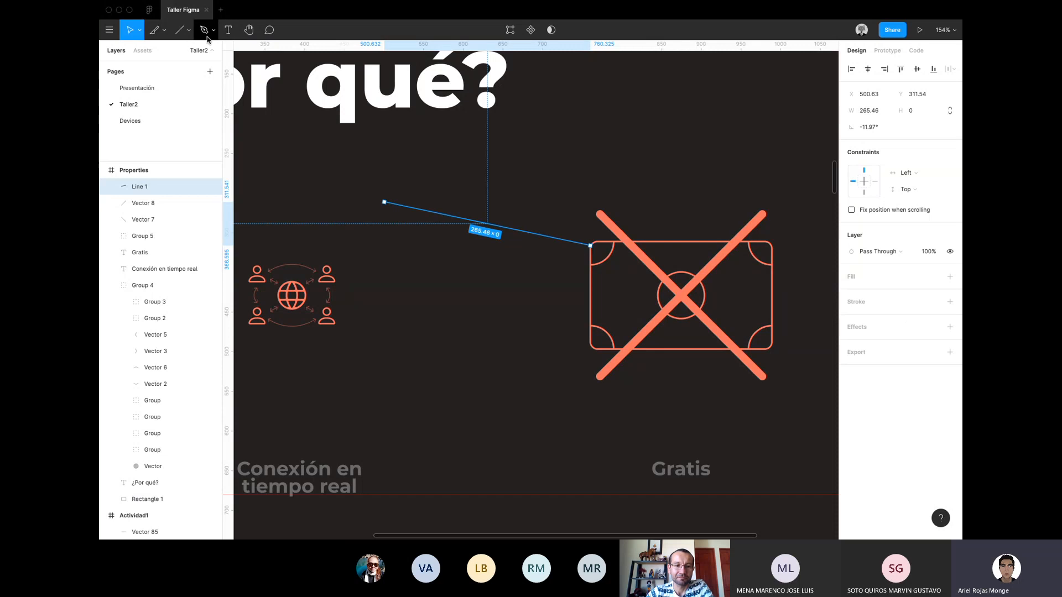
key("Escape")
left_click(542, 237)
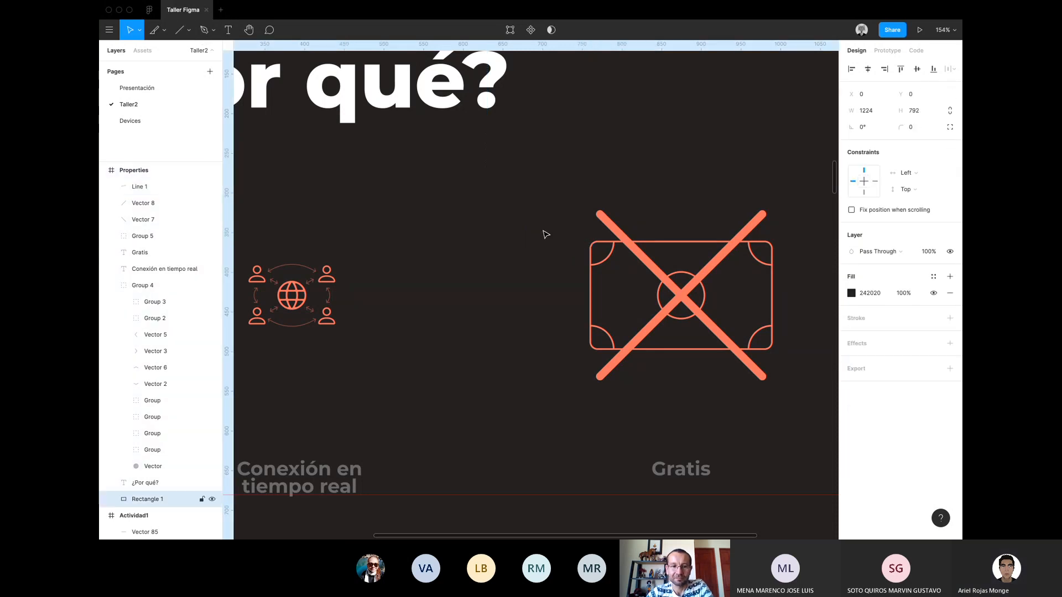
Draw an arrow about 260 long from between the two Properties icons to the banknote icon's upper-left corner.
left_click(189, 30)
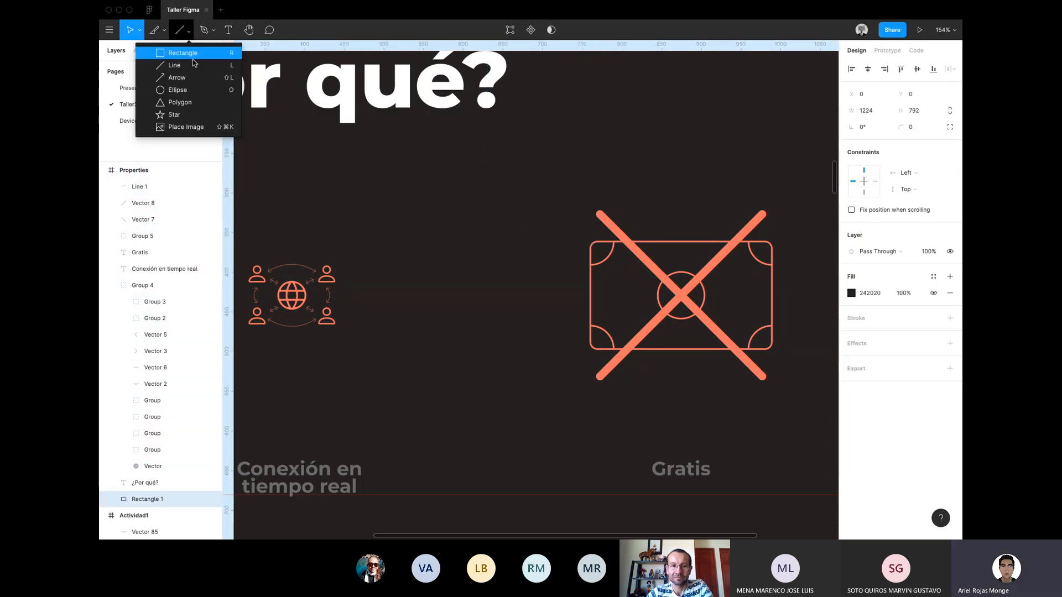
left_click(198, 78)
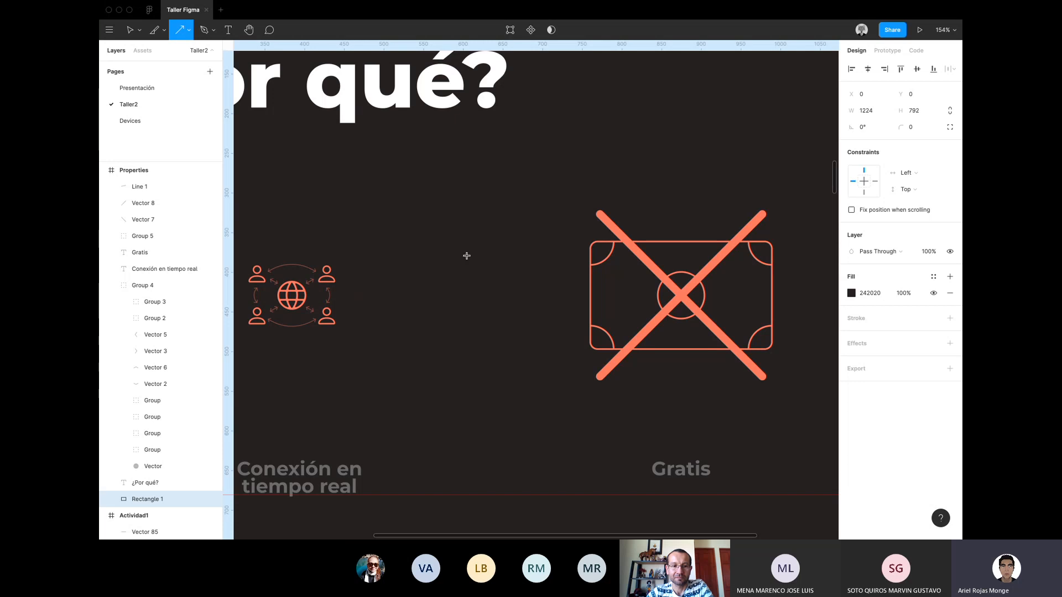
mouse_move(390, 200)
left_mouse_down()
mouse_move(481, 242)
mouse_move(590, 250)
left_mouse_up()
left_click(559, 271)
left_click(575, 247)
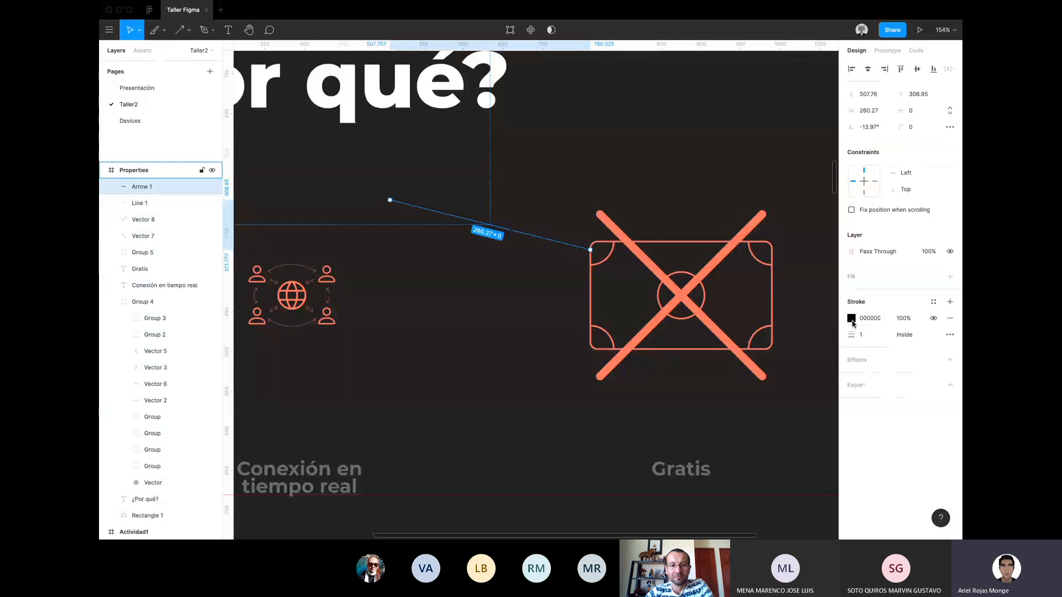
Set the arrow's stroke colour to red FF1010 and deselect the arrow.
double_click(852, 320)
left_click(852, 320)
left_click(823, 303)
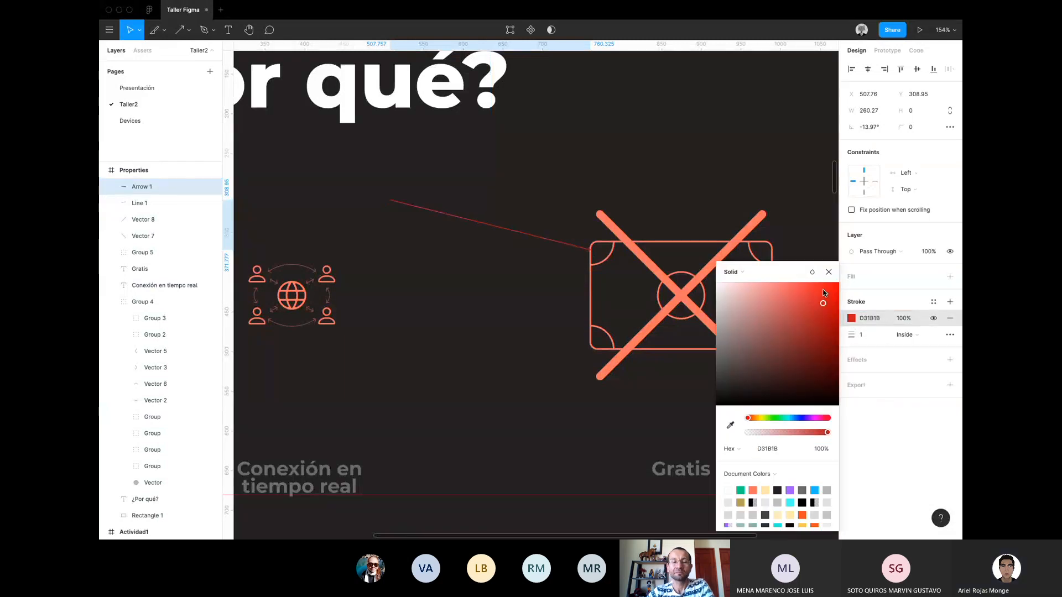
left_click_drag(823, 292, 832, 282)
scroll(634, 252, "up", 5)
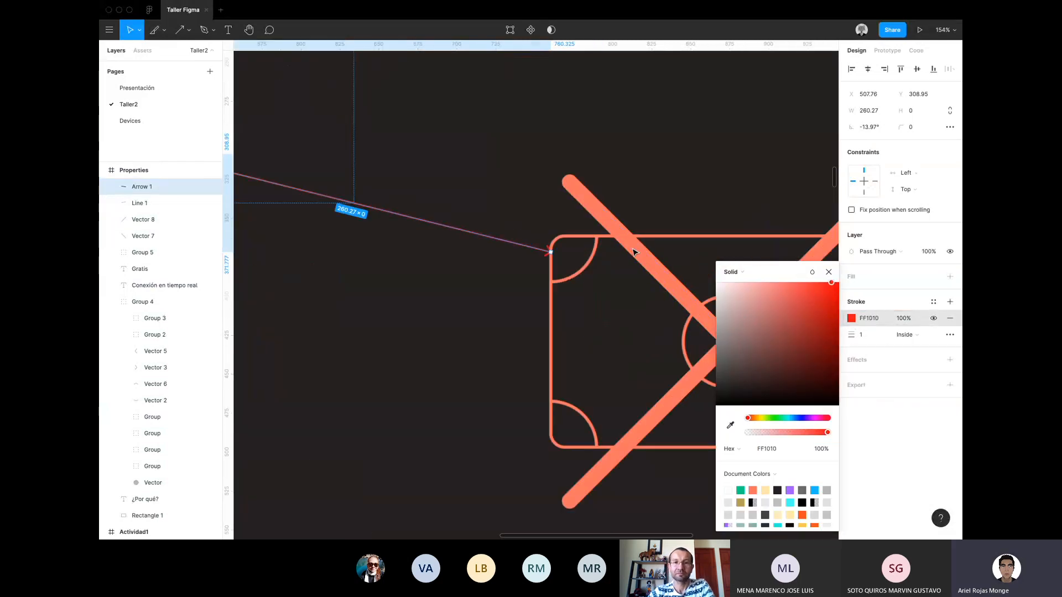
scroll(634, 253, "up", 2)
key("Escape")
scroll(317, 311, "up", 3)
scroll(317, 311, "down", 5)
scroll(320, 313, "up", 5)
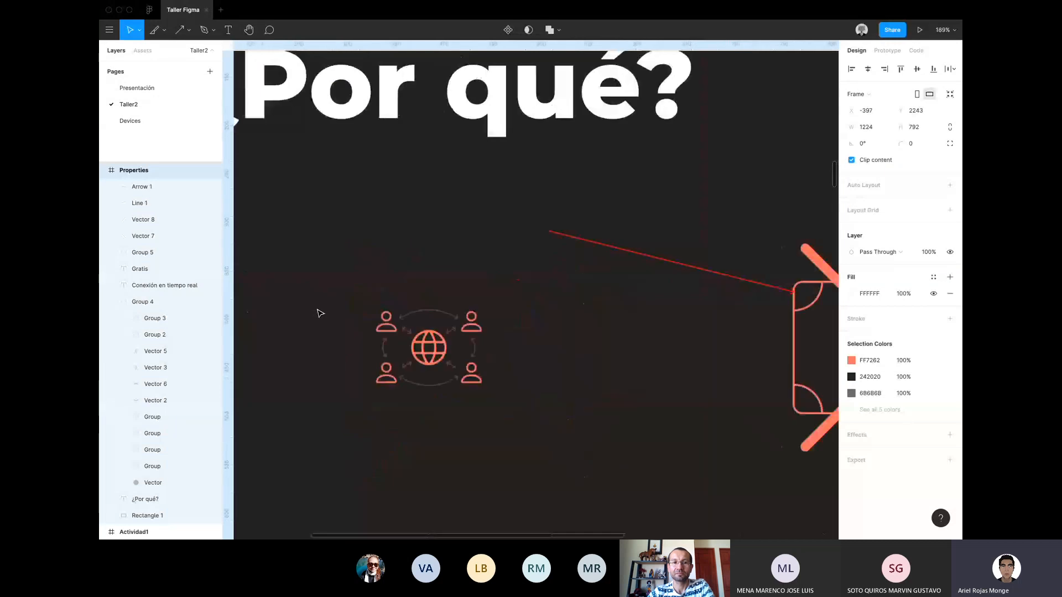
Remove the red arrow's stroke and select the arrow together with the strokeless line beside it.
left_click(576, 238)
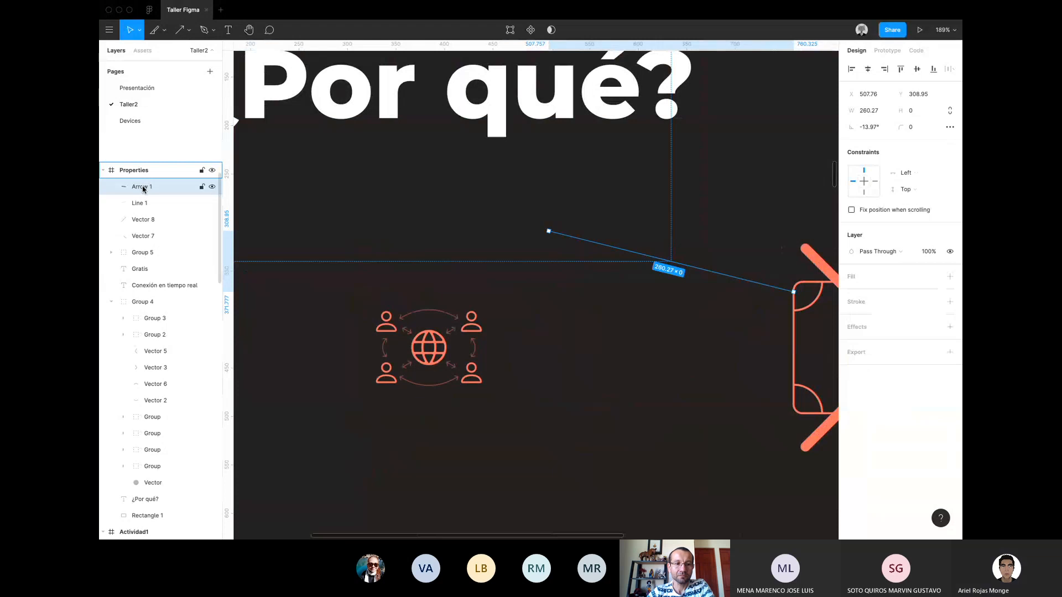
left_click(137, 204, "shift")
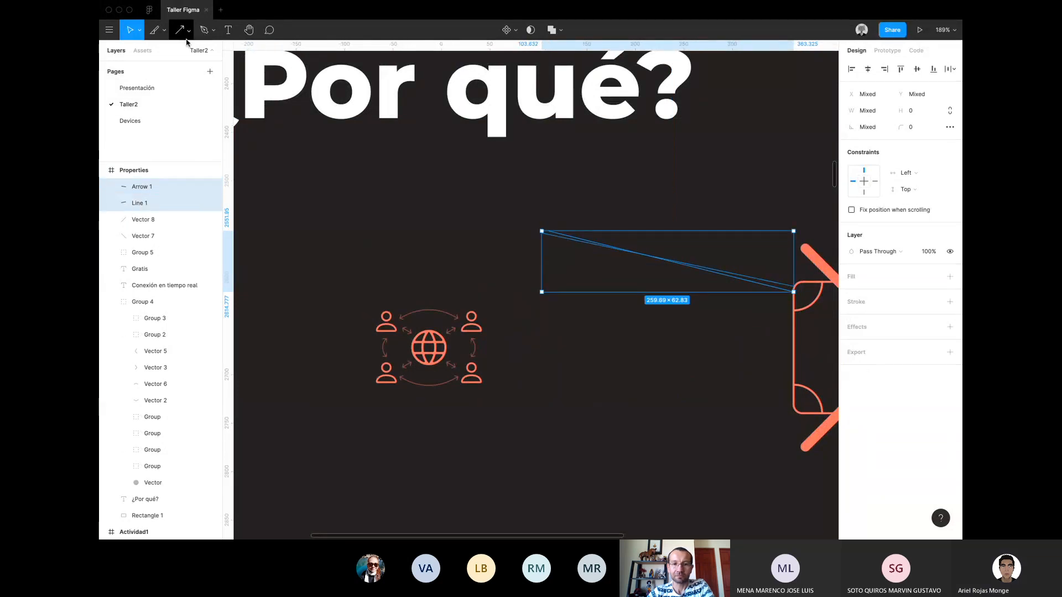
Draw a circle about 209 in diameter between the globe icon and the banknote icon.
left_click(155, 29)
left_click(188, 30)
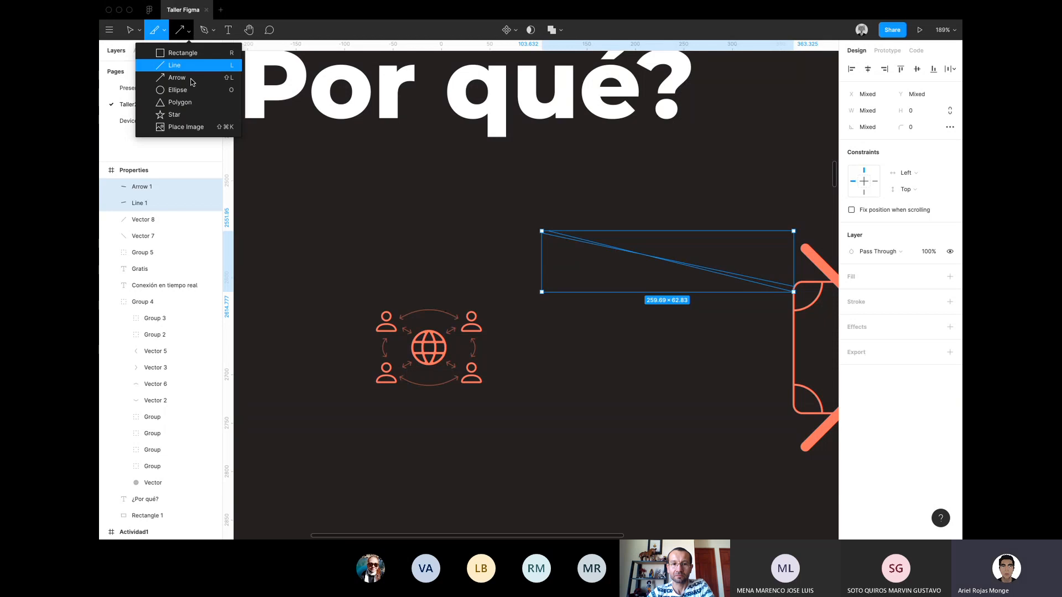
left_click(166, 90)
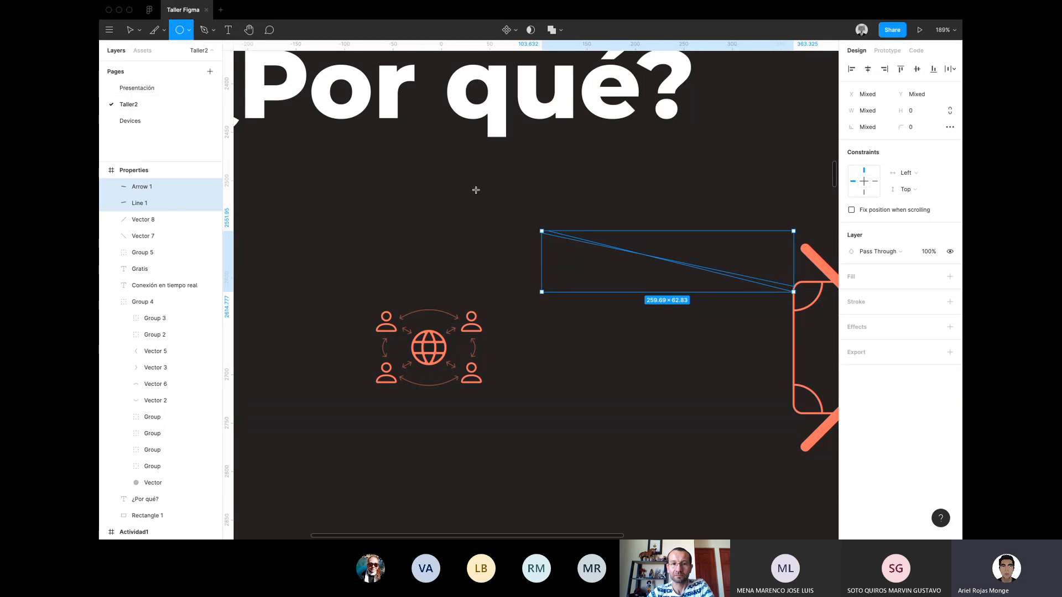
left_click_drag(475, 190, 678, 397)
Enter vector editing on the circle, shift its shape a little toward the banknote icon and leave vector editing.
key("Return")
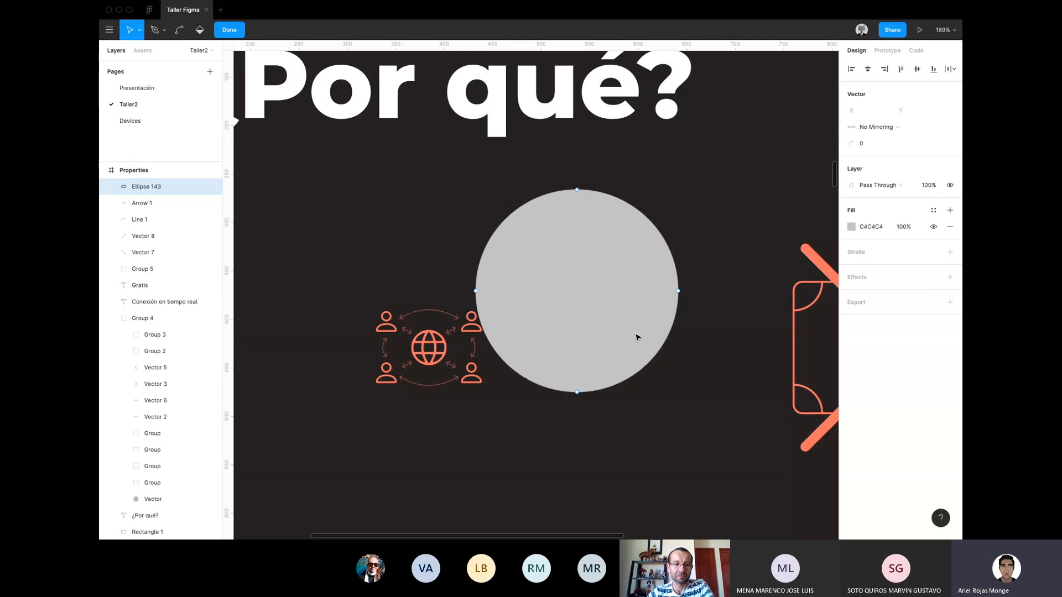
left_click_drag(596, 286, 669, 287)
scroll(669, 288, "right", 4)
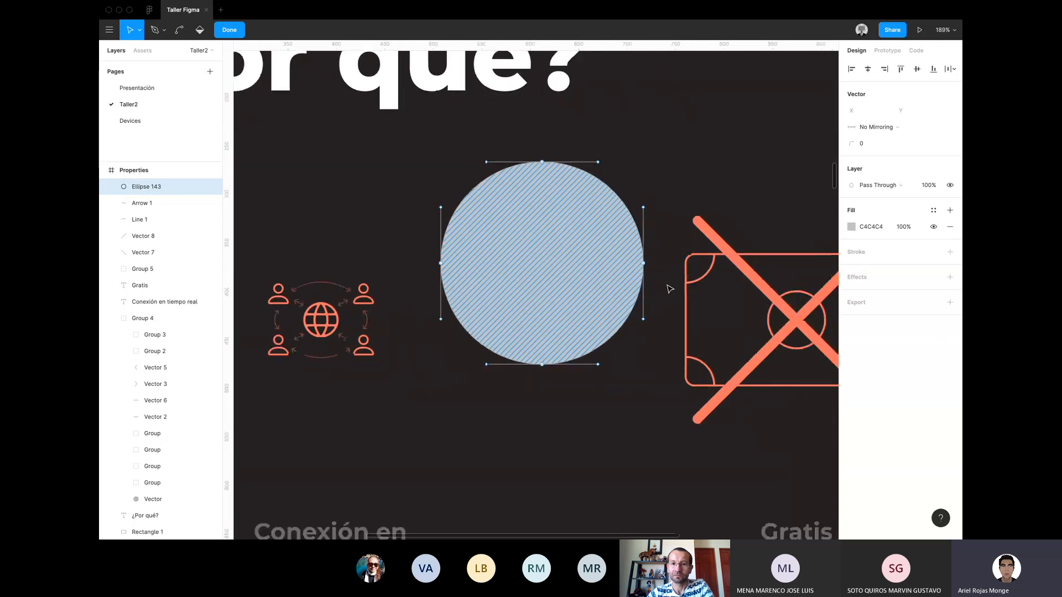
scroll(670, 289, "down", 2)
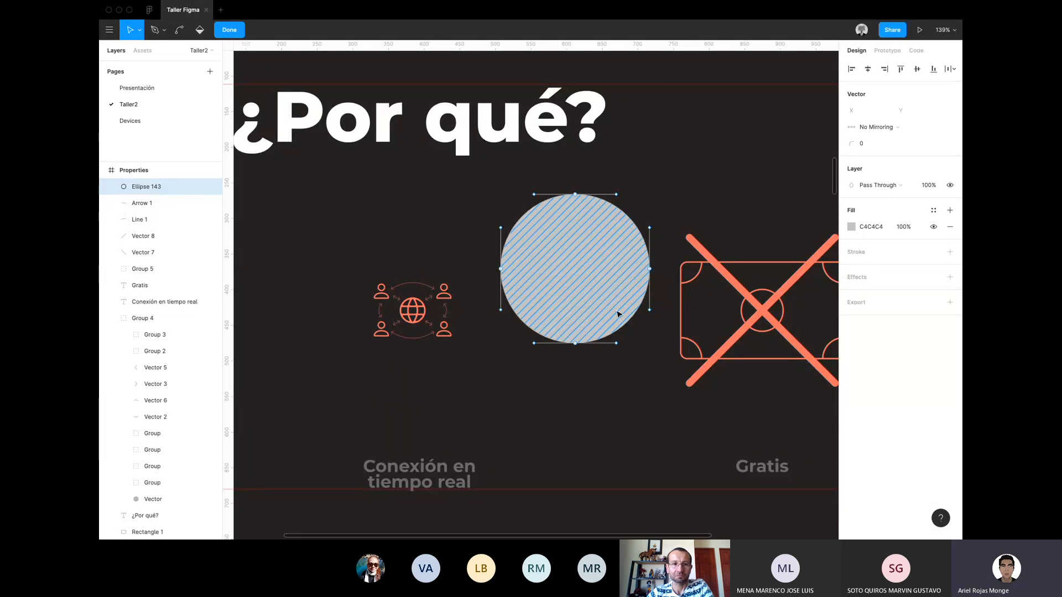
key("Escape")
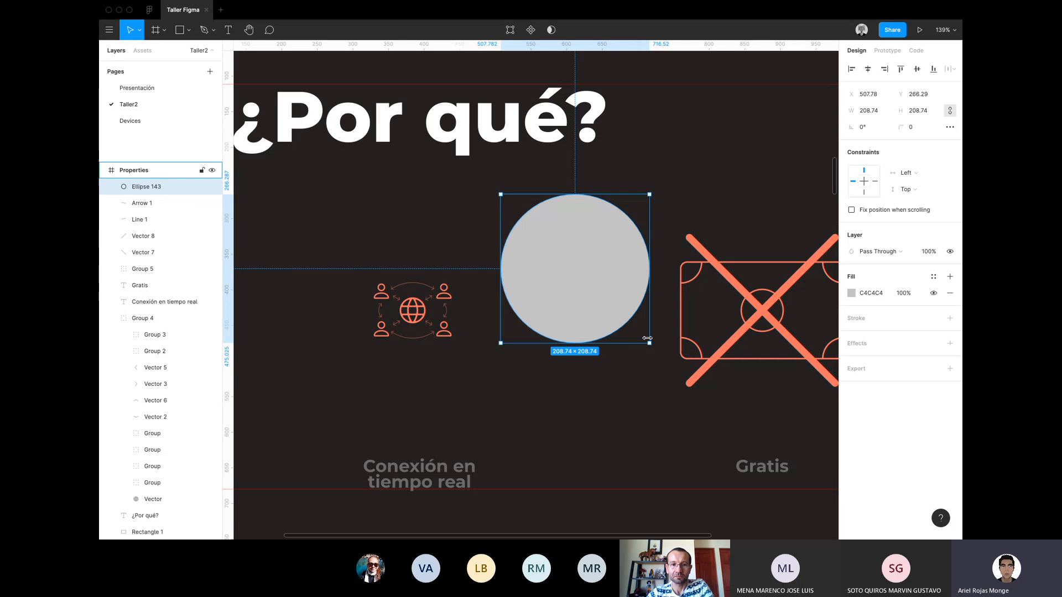
Shrink the circle proportionally to about 119 in diameter and enlarge it to about 346.
left_click_drag(647, 338, 585, 292)
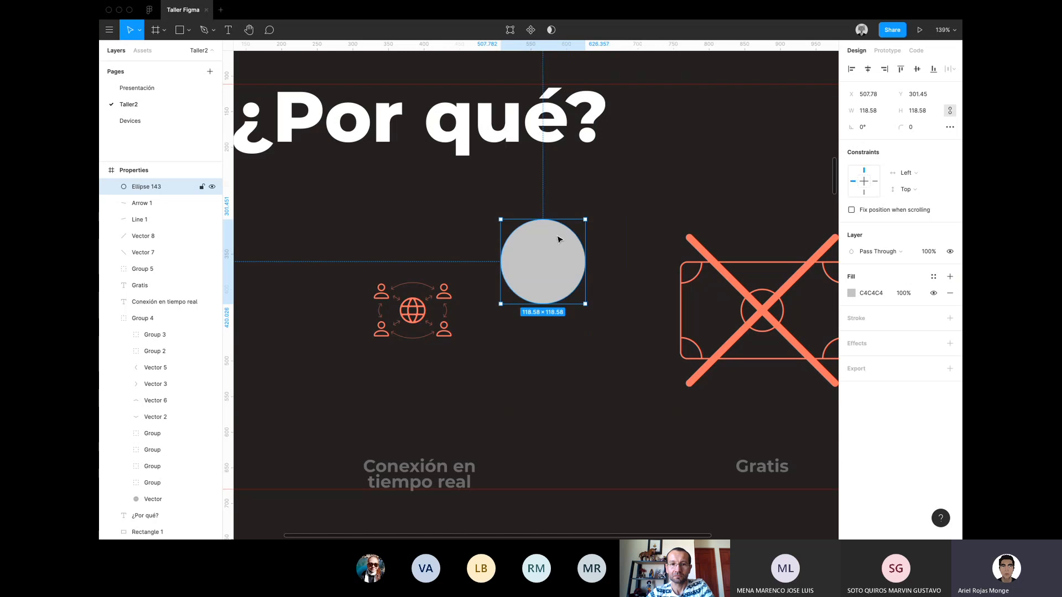
key("alt")
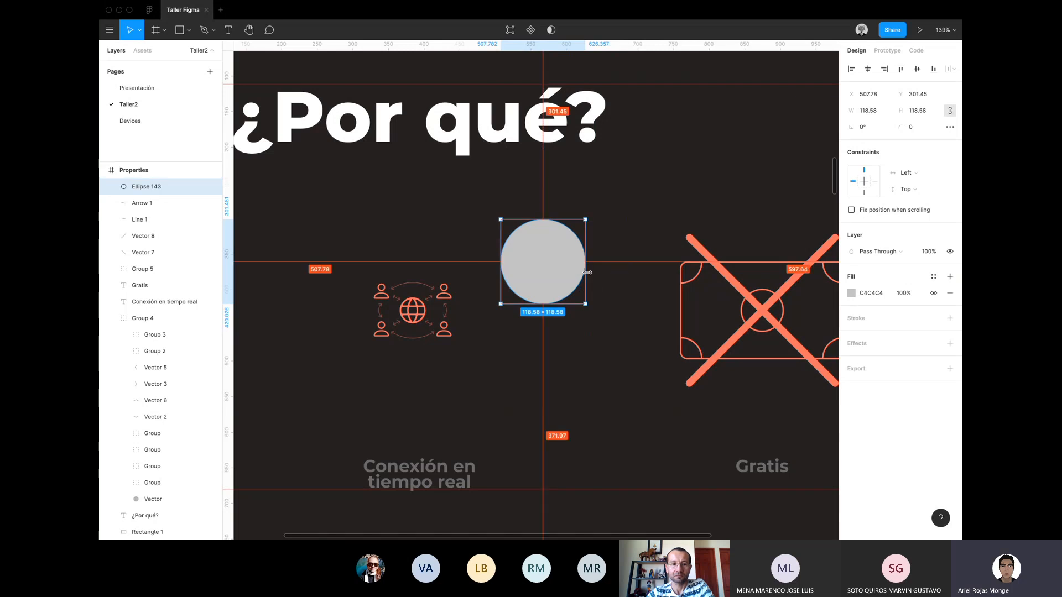
left_click_drag(588, 272, 746, 329)
key("shift")
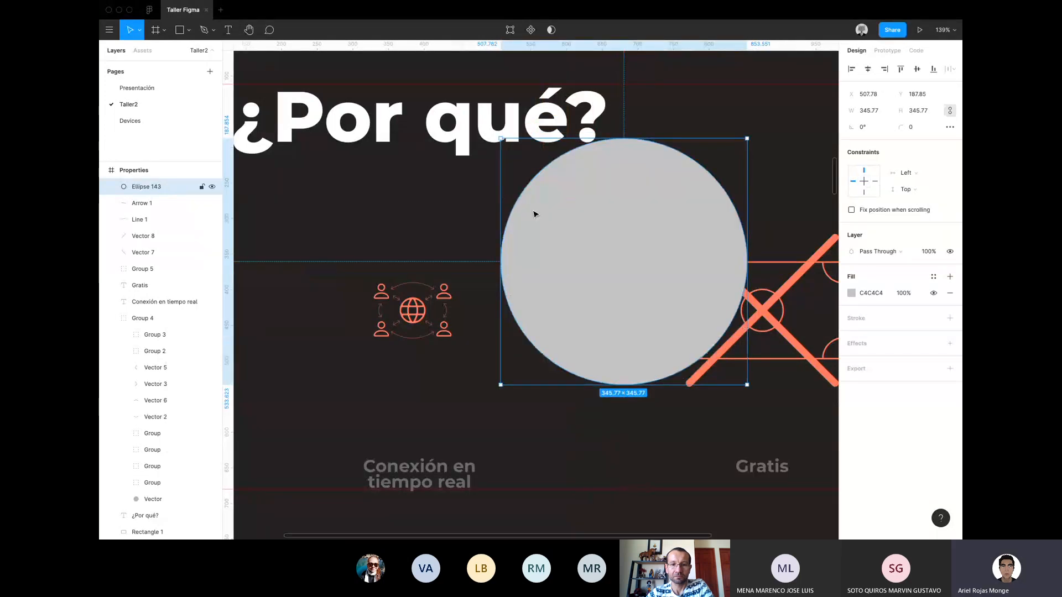
Delete the circle, the arrow and the line from the Properties frame.
key("Escape")
left_click(143, 217)
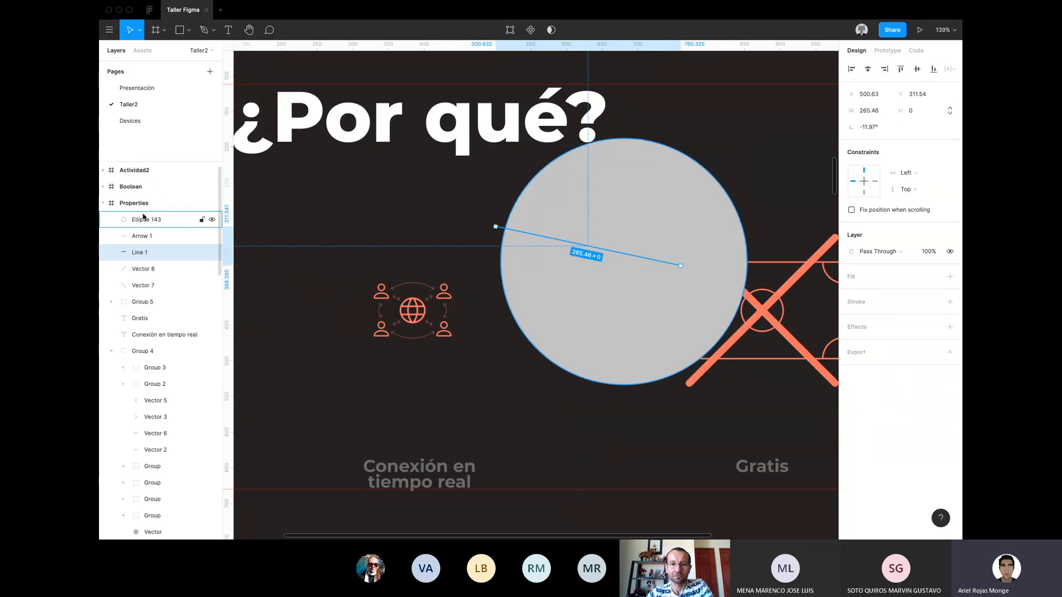
left_click(143, 221, "shift")
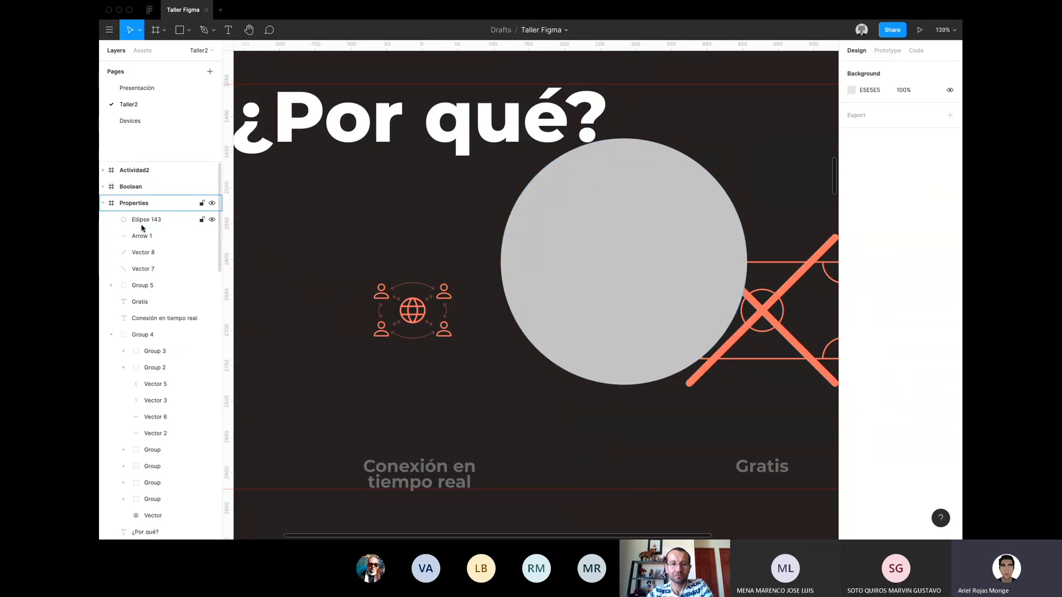
key("Delete")
key("Delete")
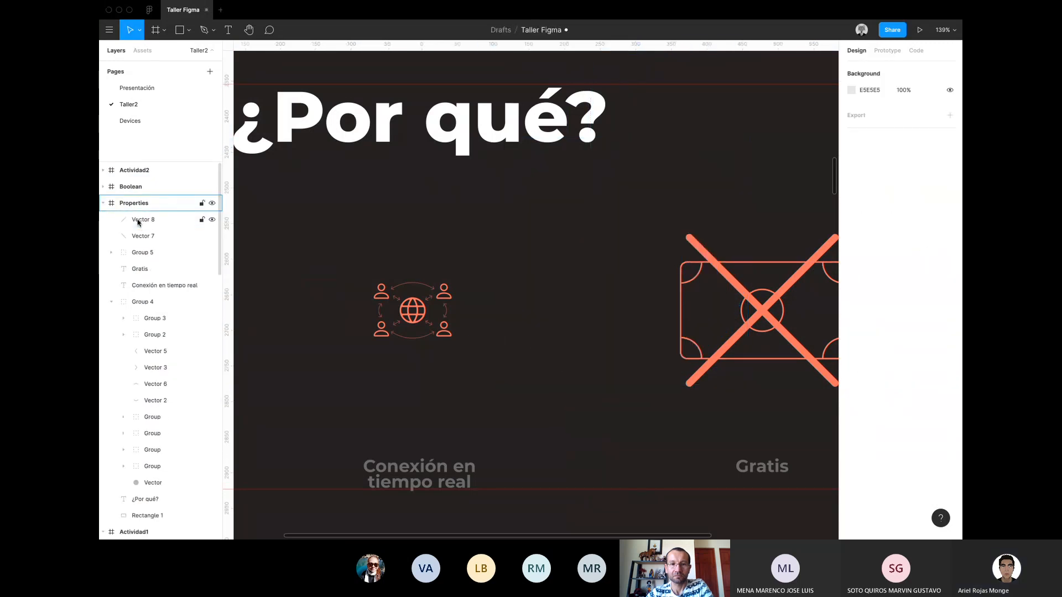
Place a 100 × 100 polygon in the space between the two icons, below the title.
left_click(189, 30)
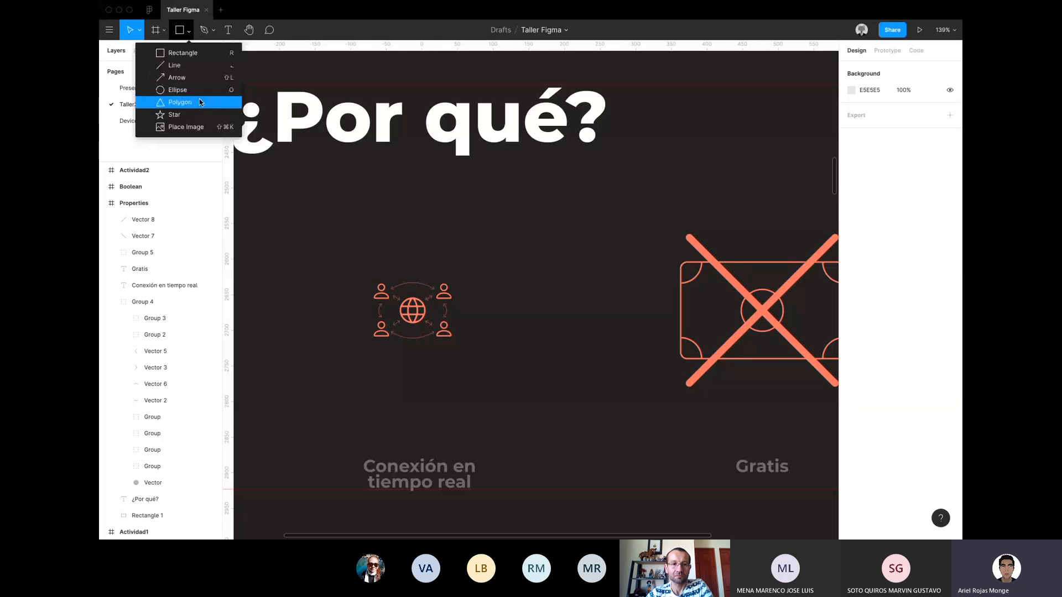
left_click(183, 101)
left_click(560, 239)
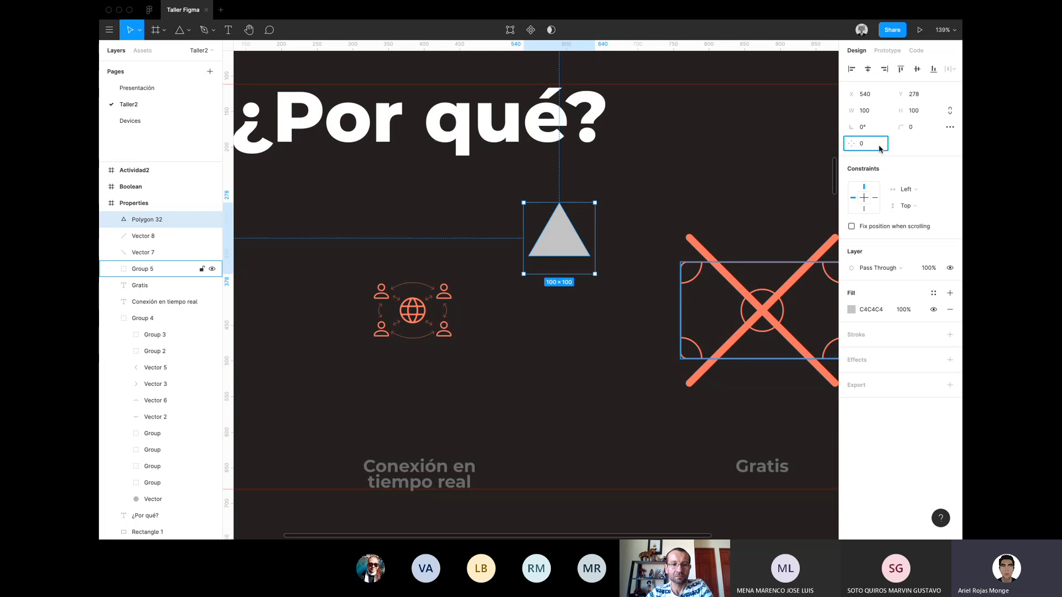
Set the polygon's vertex count to 20 and enlarge the shape to about 251 × 251.
key("Return")
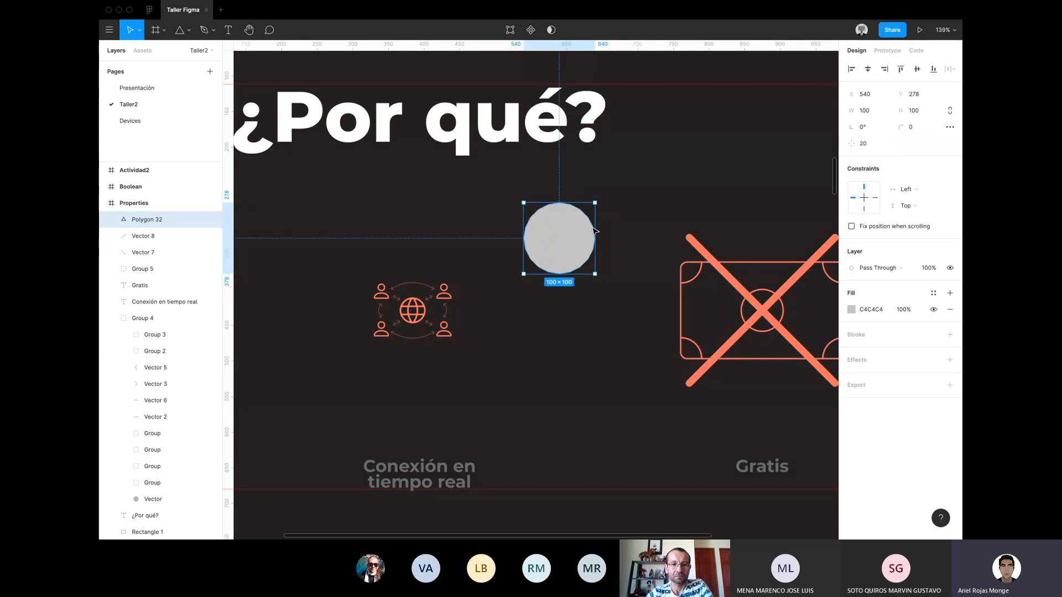
scroll(592, 227, "up", 5)
left_click_drag(593, 228, 702, 268)
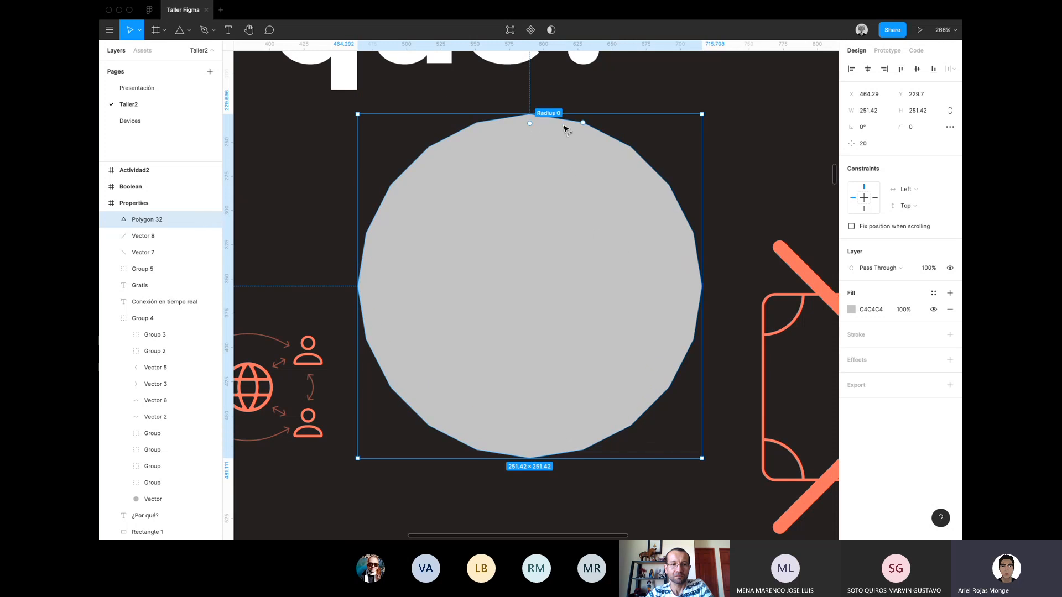
Set the polygon's corner radius to 1, raise it to 100 and inspect the rounded edge up close.
left_click(915, 130)
type("1")
key("Return")
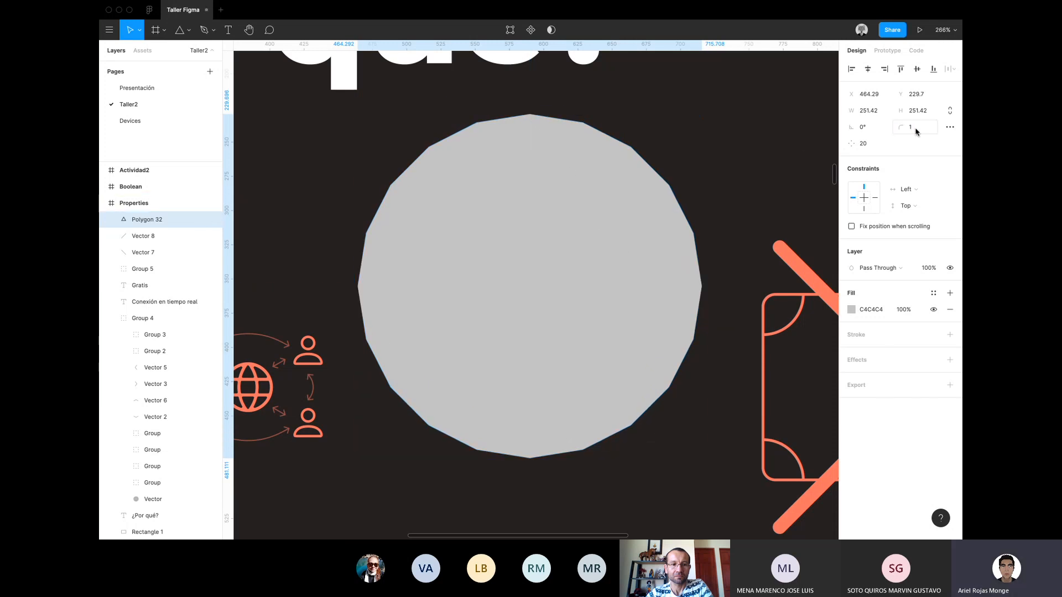
left_click(910, 130)
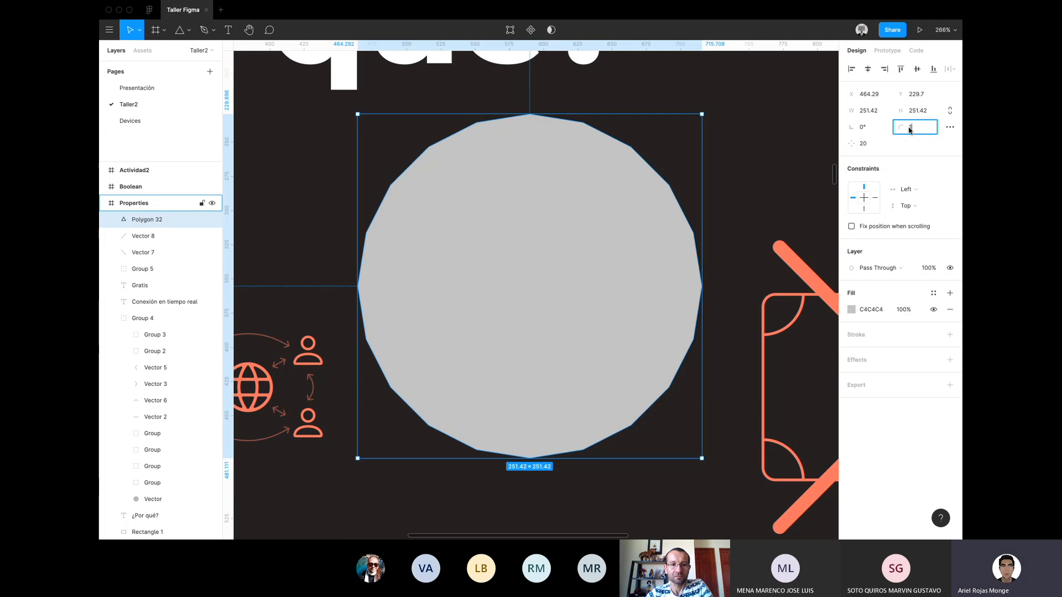
key("Return")
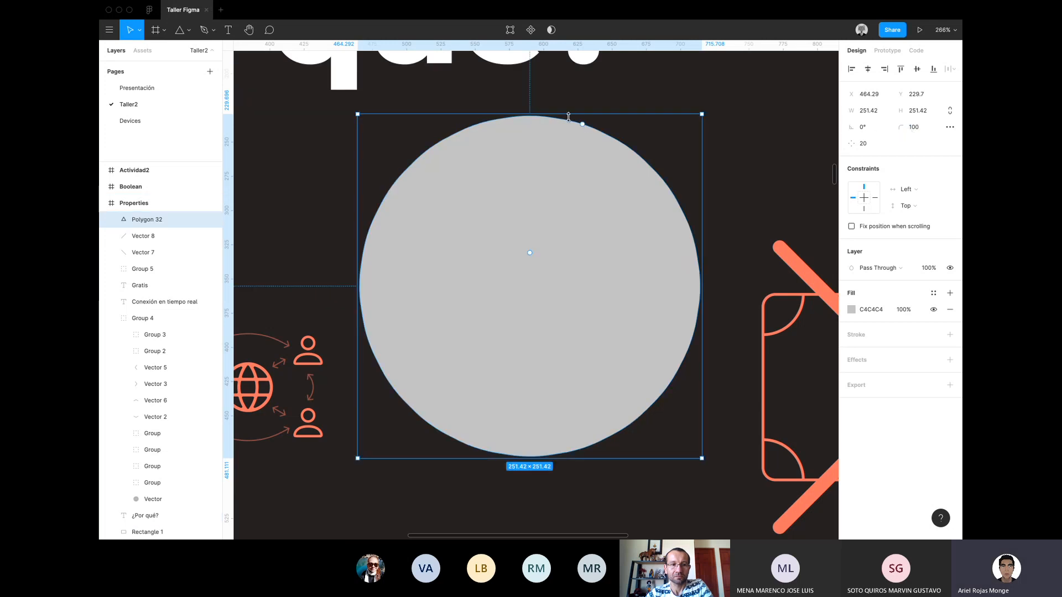
scroll(570, 117, "up", 5, "ctrl")
scroll(570, 120, "down", 5, "ctrl")
key("shift+Tab")
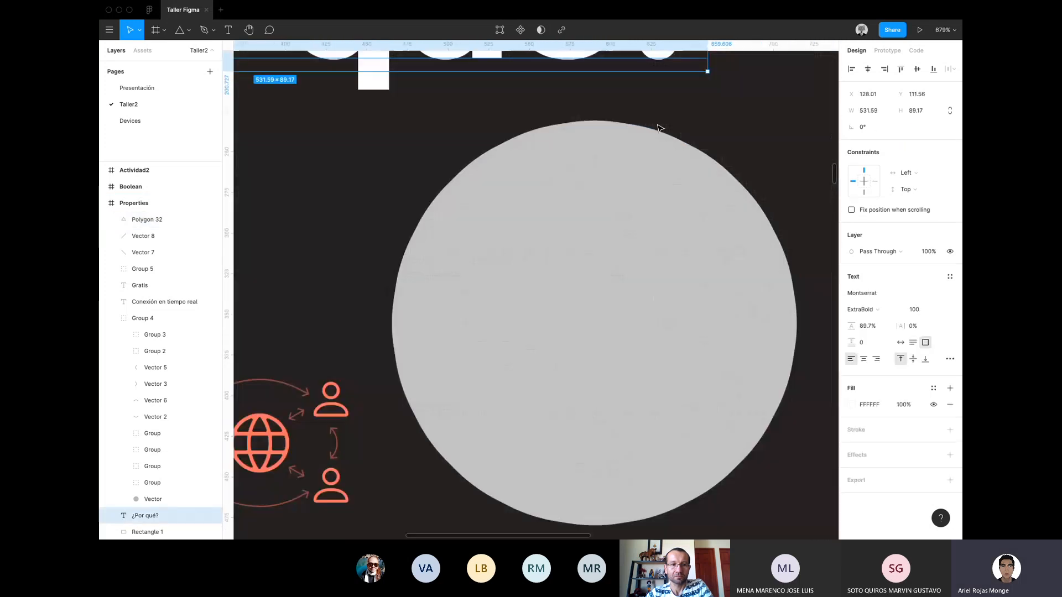
scroll(661, 197, "up", 4, "ctrl")
left_click(640, 237)
scroll(640, 237, "down", 2, "ctrl")
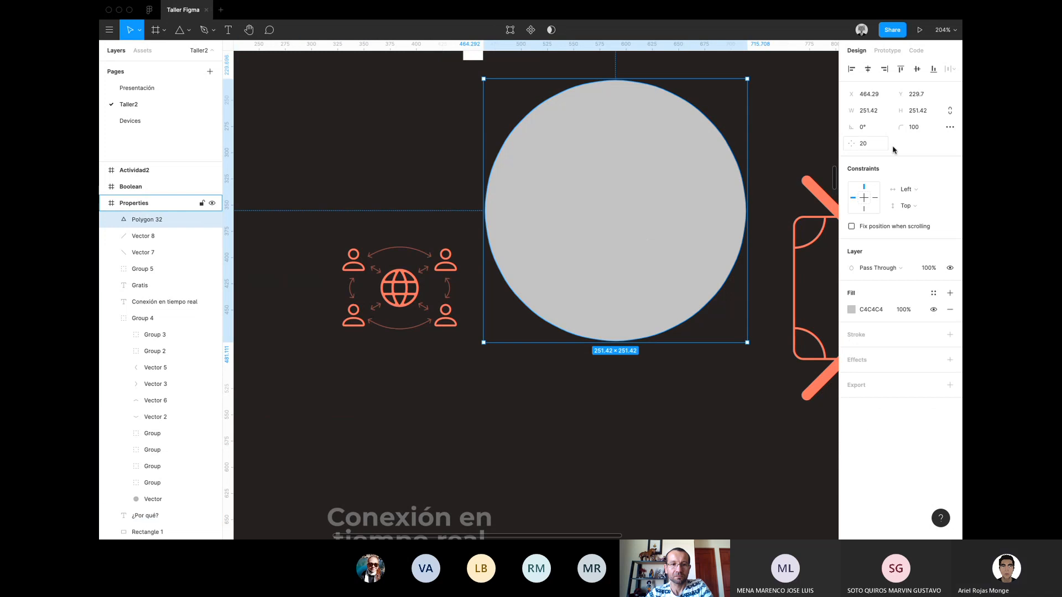
Reset the polygon's corner radius to 0.
scroll(831, 157, "right", 3)
left_click(914, 127)
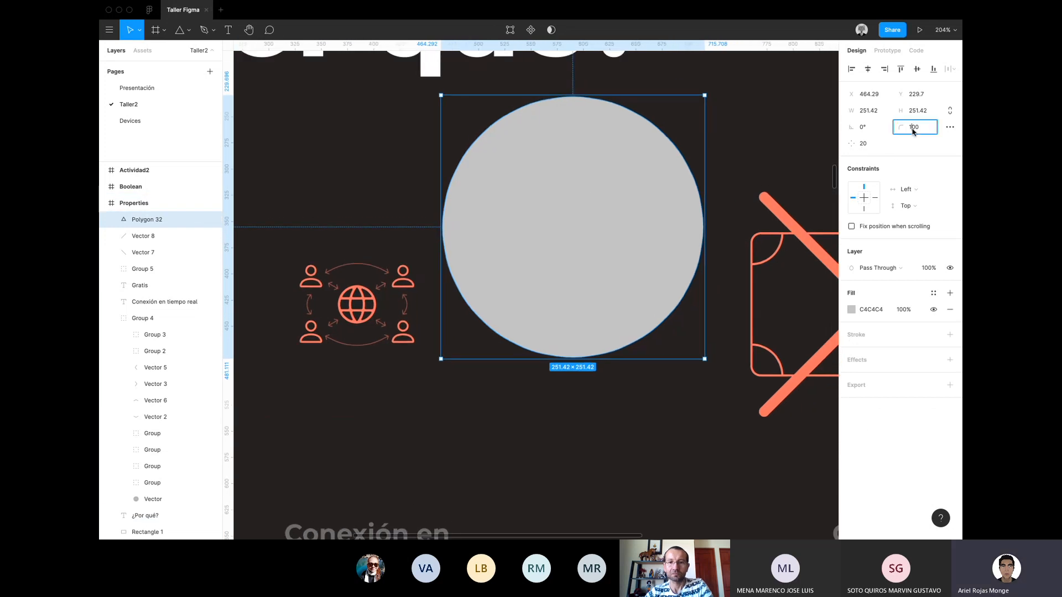
type("0")
key("Return")
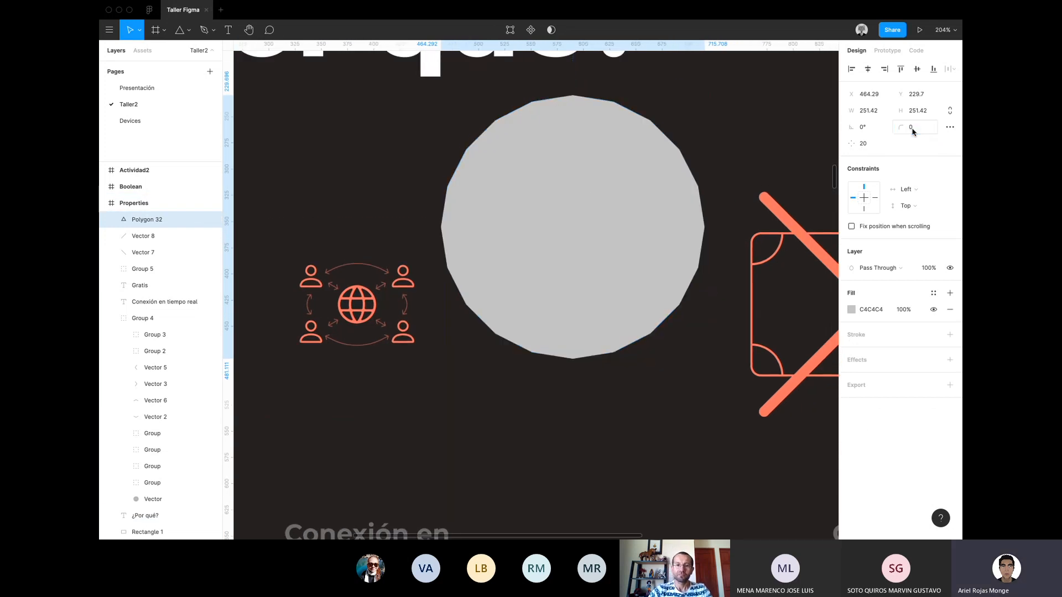
Rotate the polygon to 20°.
left_click(864, 128)
type("20")
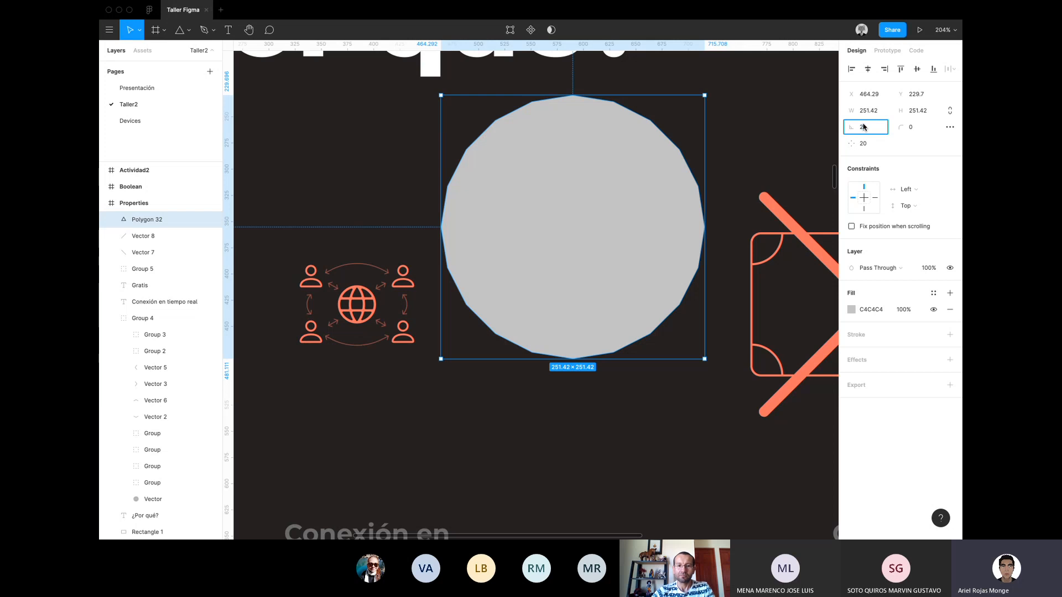
key("Return")
Set the polygon's vertex count to 15 and reduce it to 6 to form a hexagon.
left_click(871, 145)
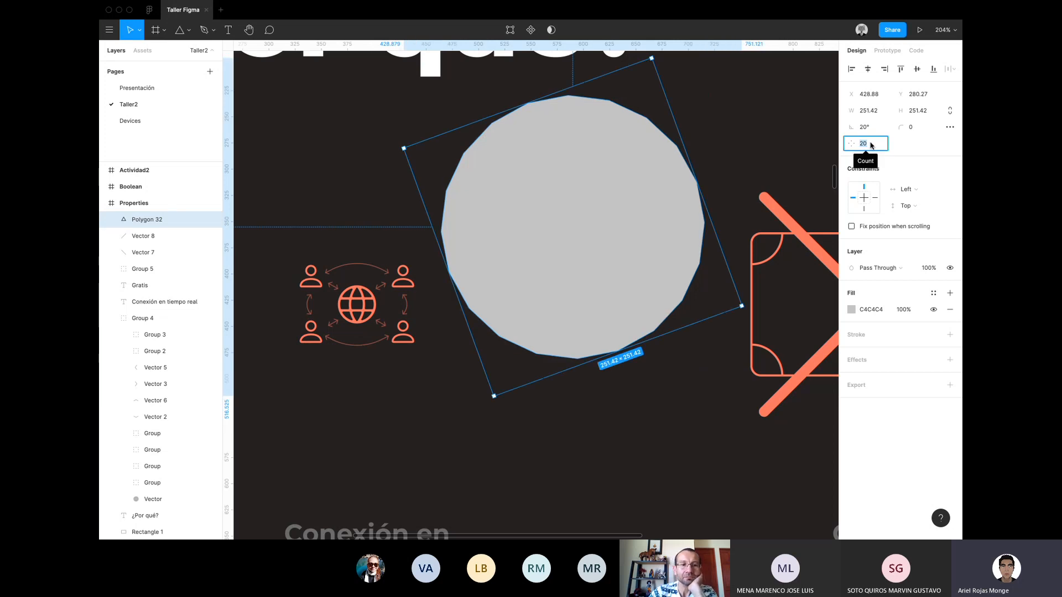
key("Return")
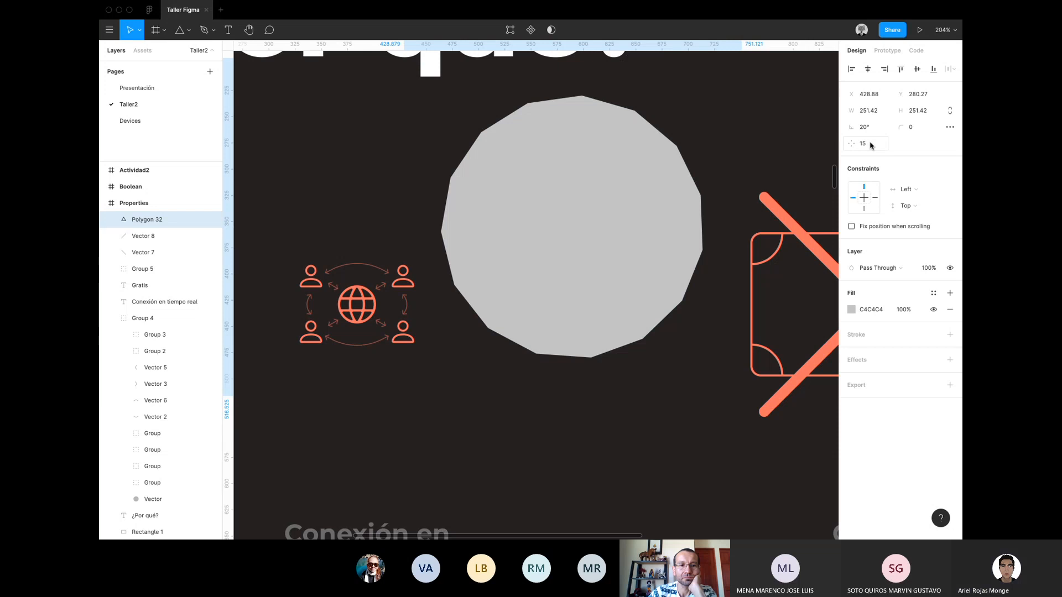
left_click(868, 144)
type("6")
key("Return")
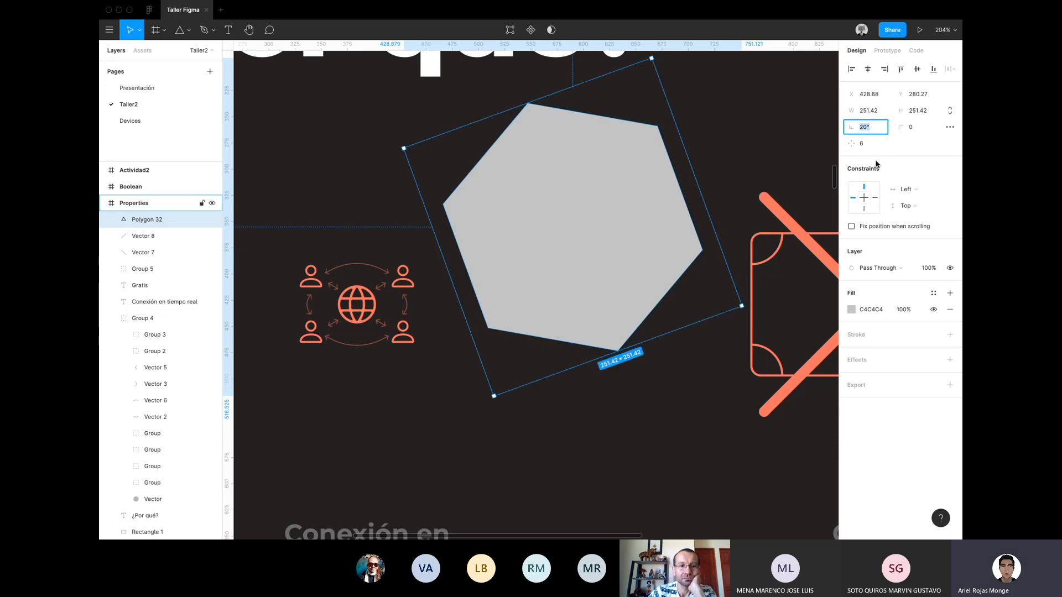
Rotate the hexagon to 30° and inspect it within the Properties frame.
key("Return")
scroll(662, 241, "down", 5)
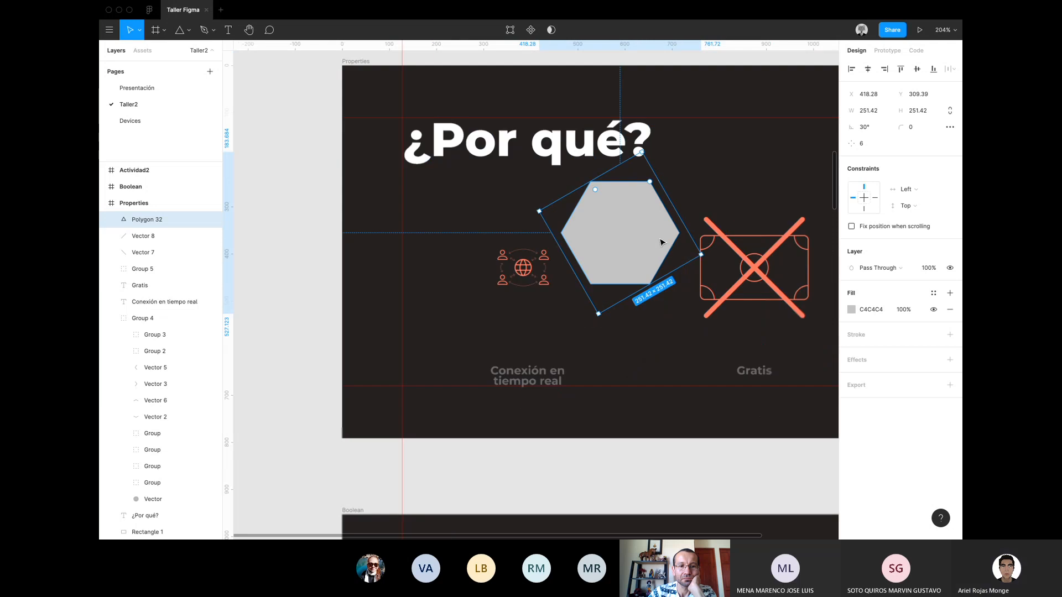
left_click(327, 276)
left_click(589, 234)
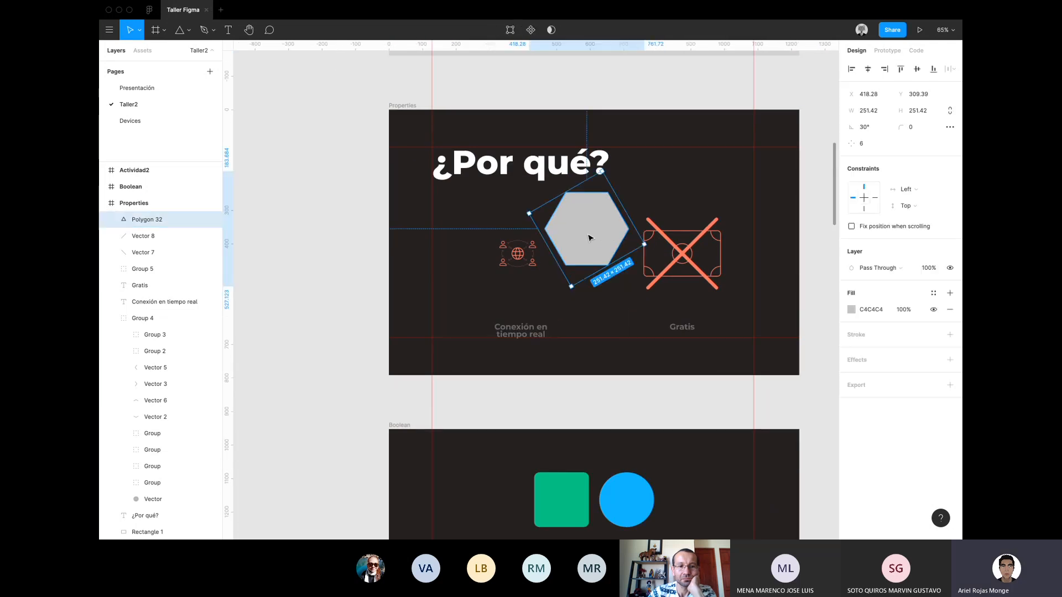
scroll(588, 234, "up", 5)
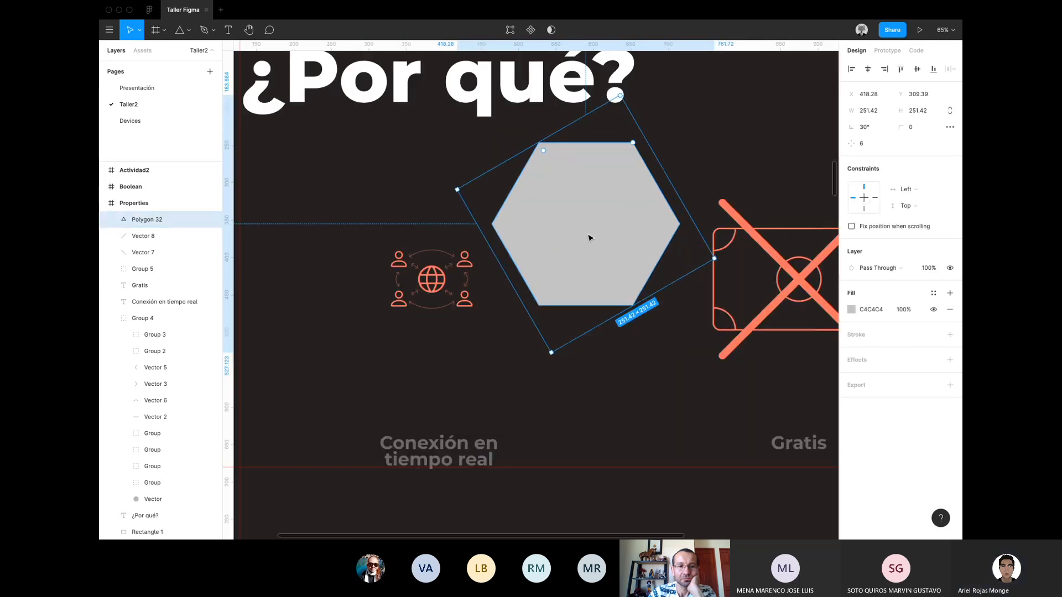
Set the hexagon's corner radius to 10 and delete the hexagon from the Properties frame.
left_click(914, 131)
type("10")
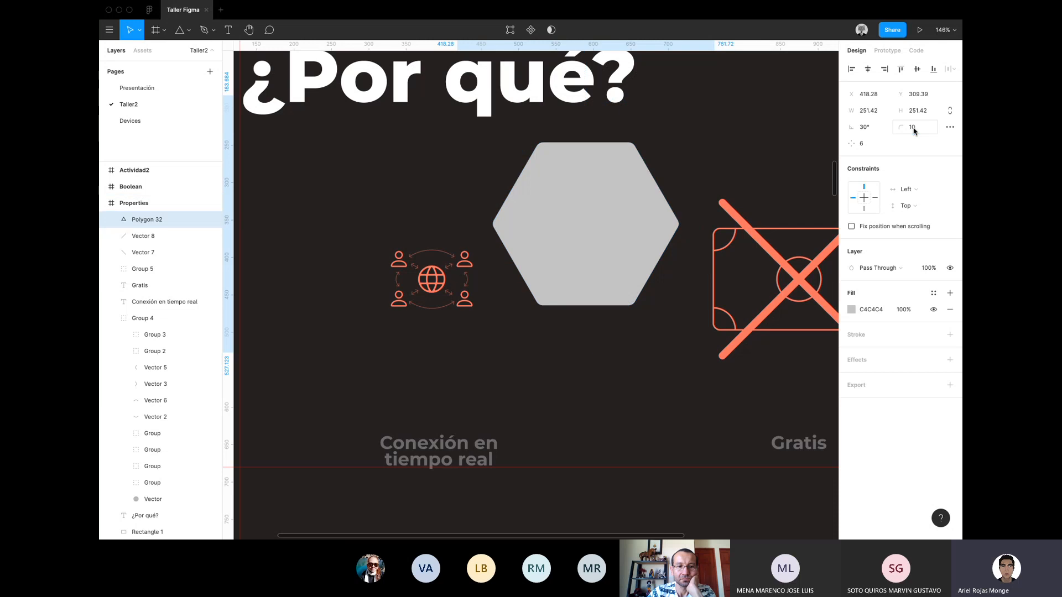
key("Return")
key("Delete")
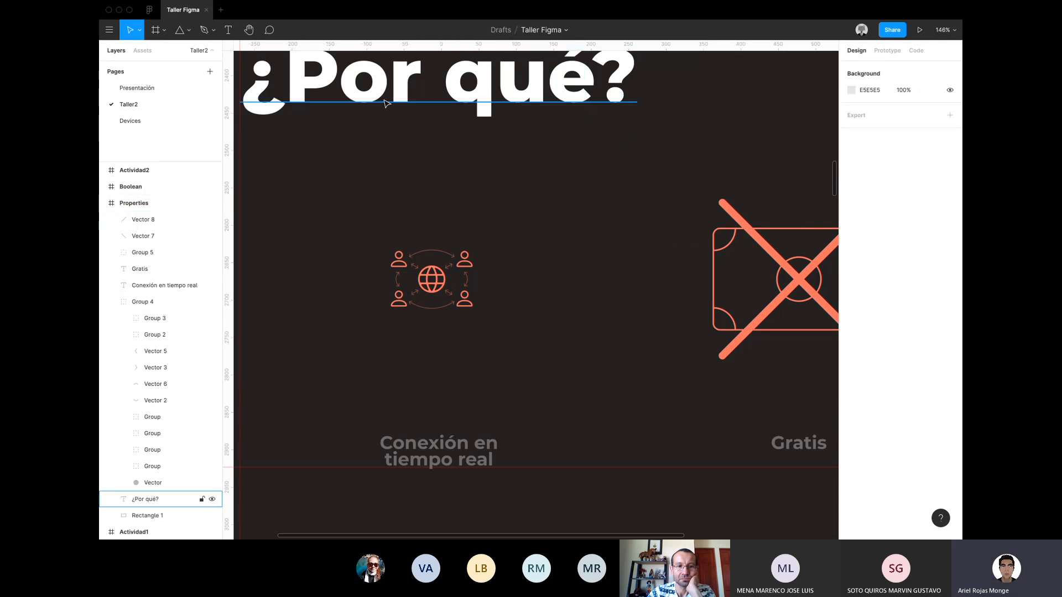
Place a 100 × 100 star in the Properties frame and move it into the space between the two orange icons.
left_click(180, 31)
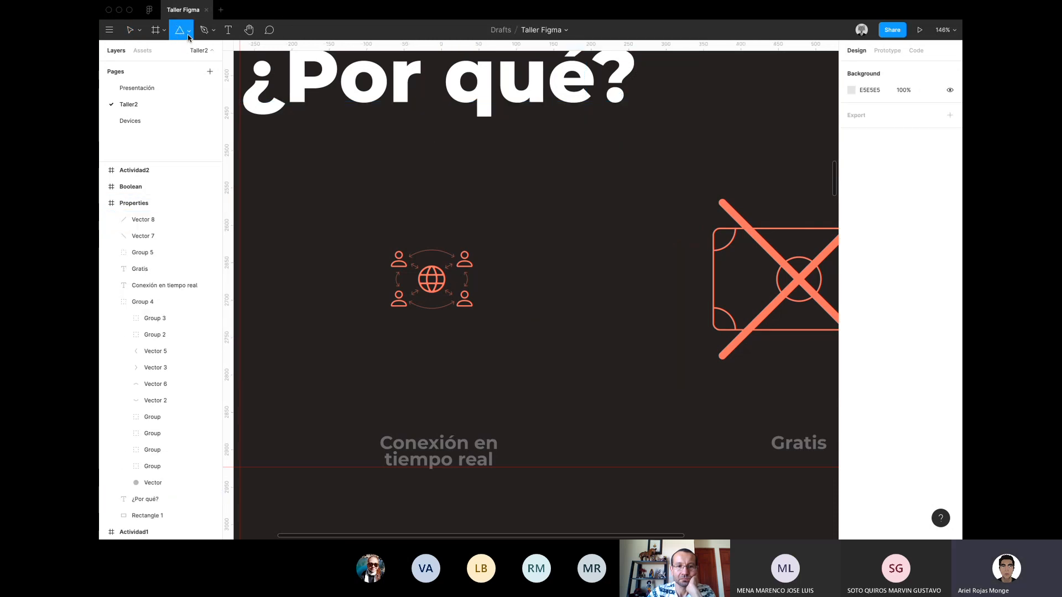
left_click(188, 35)
left_click(197, 114)
left_click(552, 197)
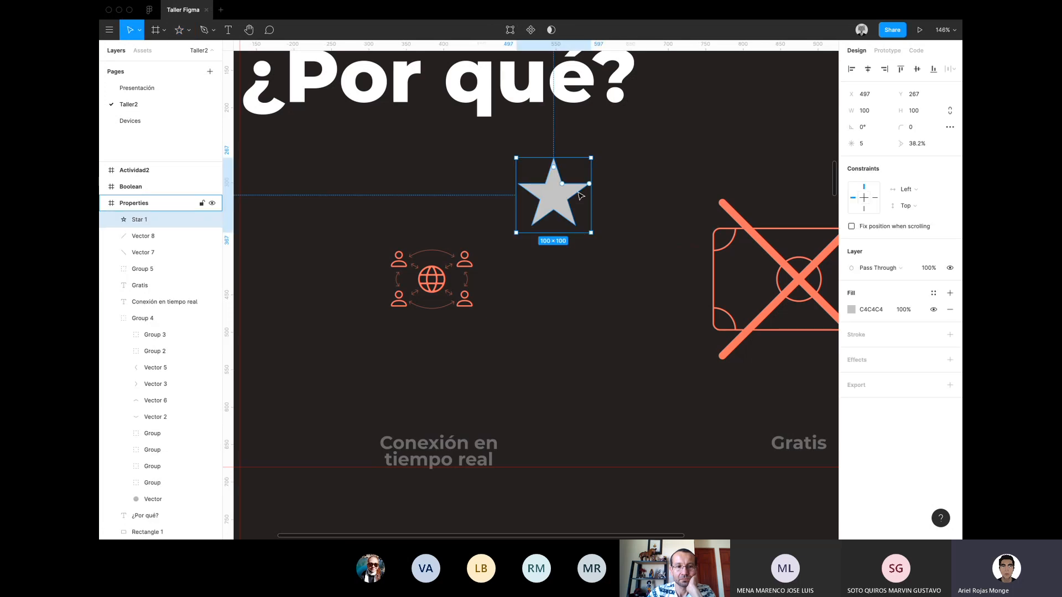
left_click_drag(580, 195, 593, 248)
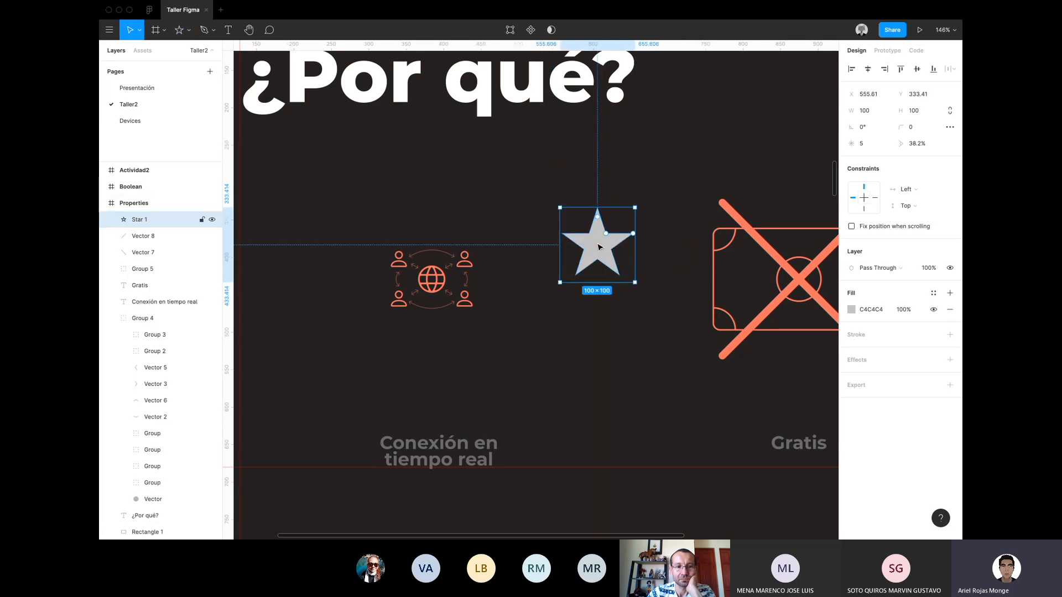
Set the star's point count to 10 and widen its inner ratio to about 59%.
scroll(631, 268, "up", 5)
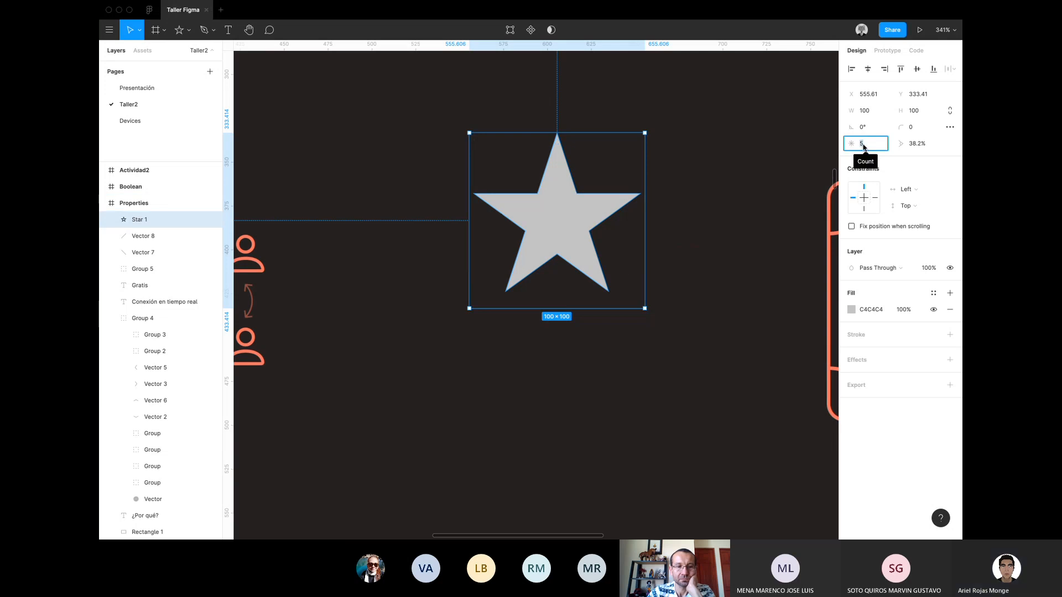
key("Return")
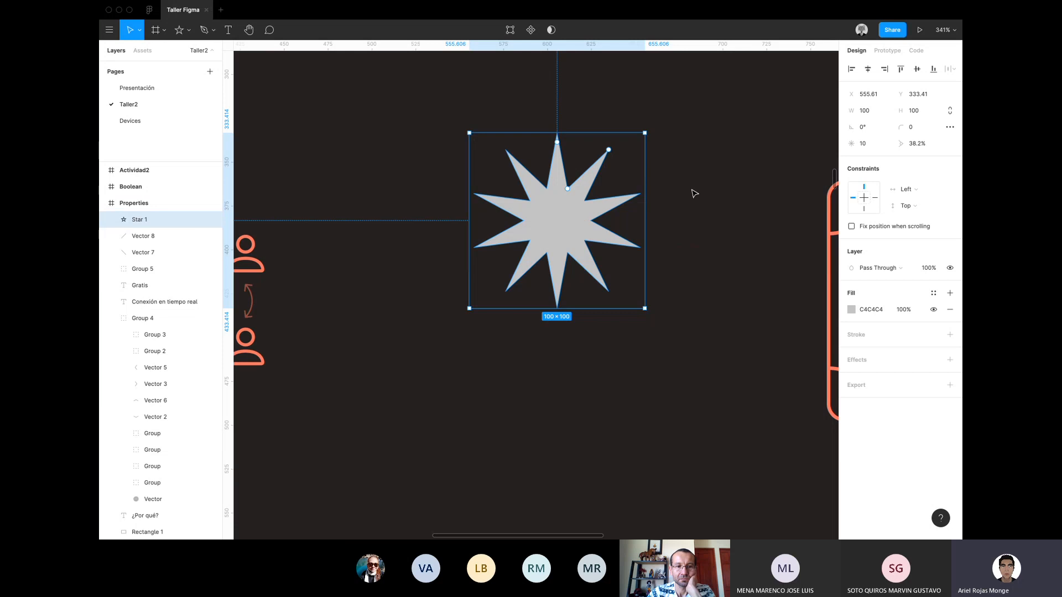
scroll(575, 161, "up", 3)
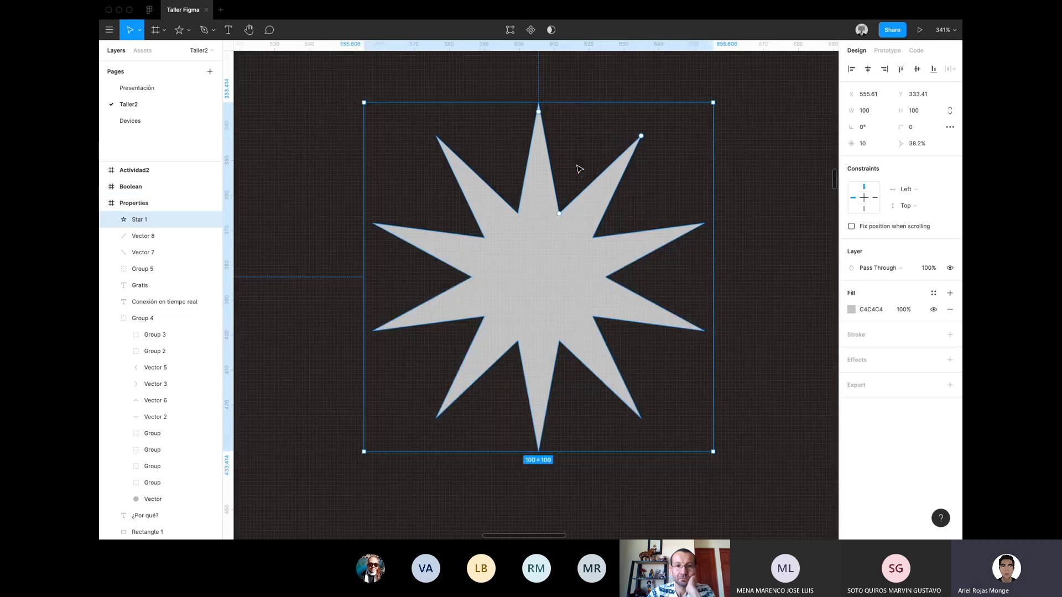
left_click_drag(560, 220, 571, 181)
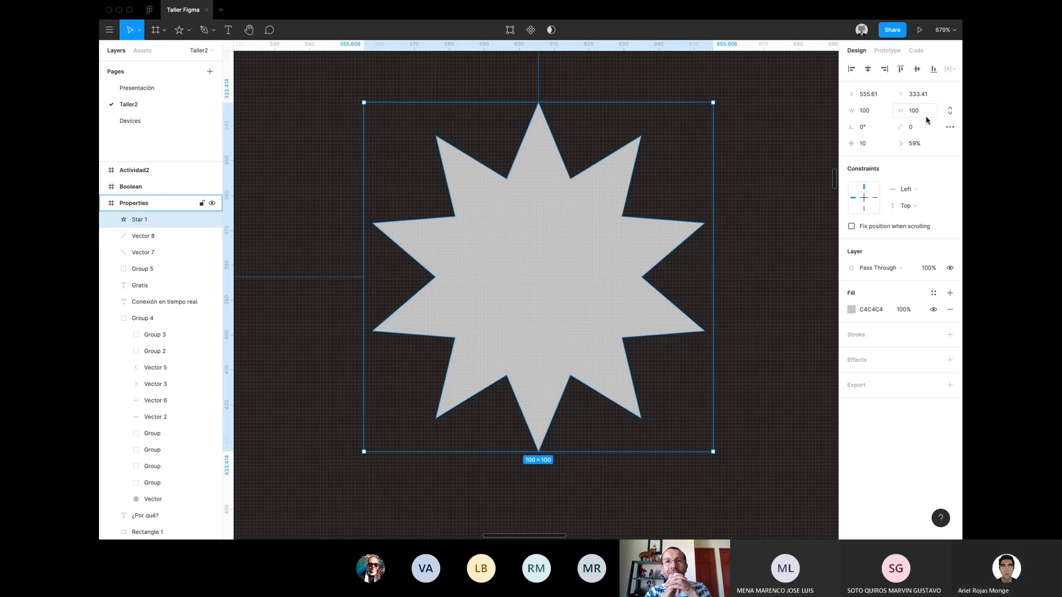
Rotate the star to 20° and set its corner radius to 1.
left_click(862, 131)
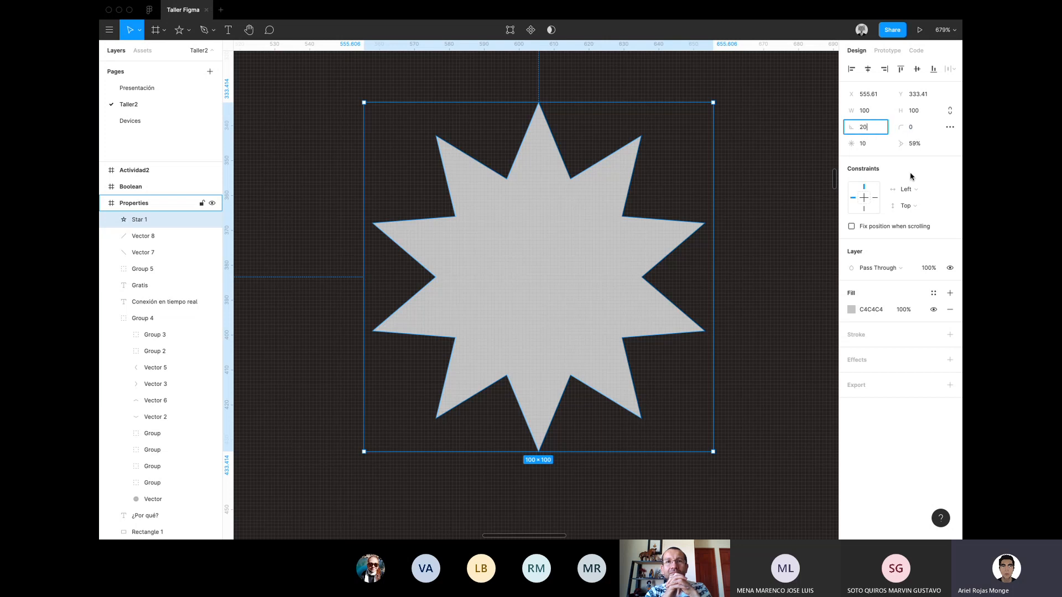
key("Return")
left_click(911, 127)
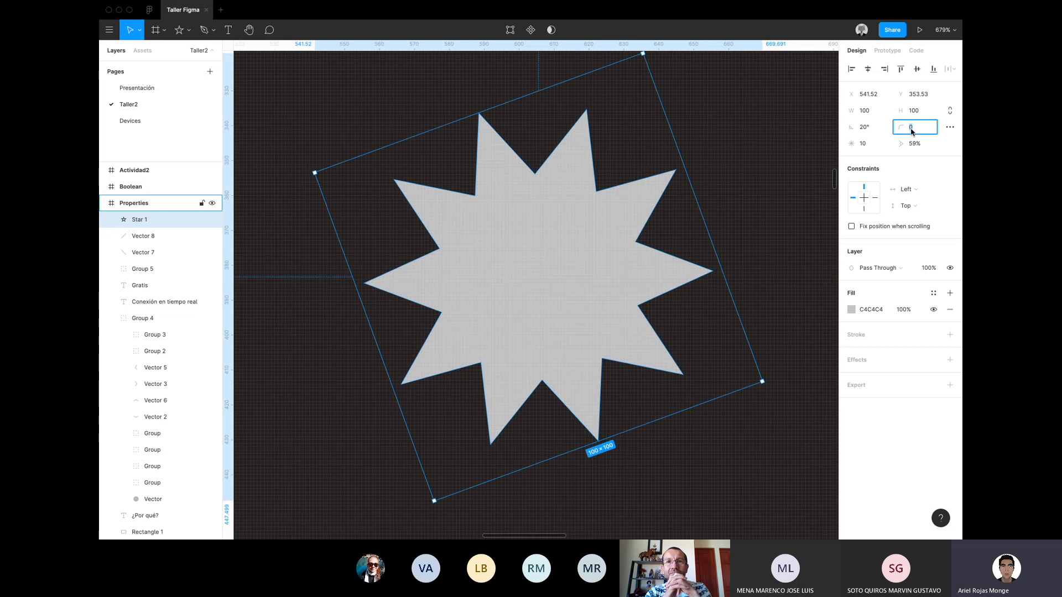
type("1")
key("Return")
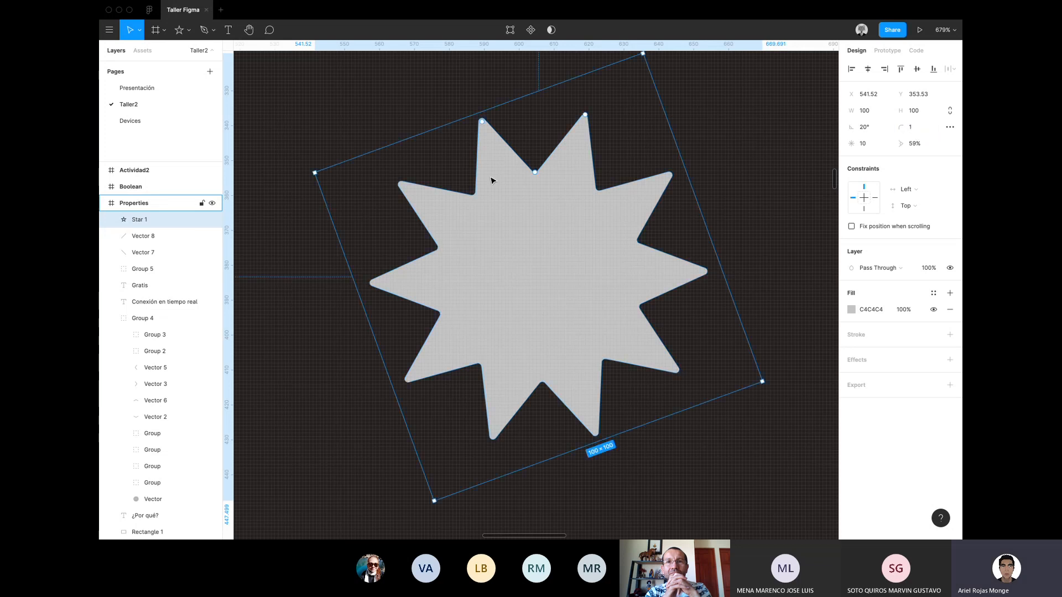
Set the star's inner ratio to 100% and reduce it to 50%.
left_click(914, 144)
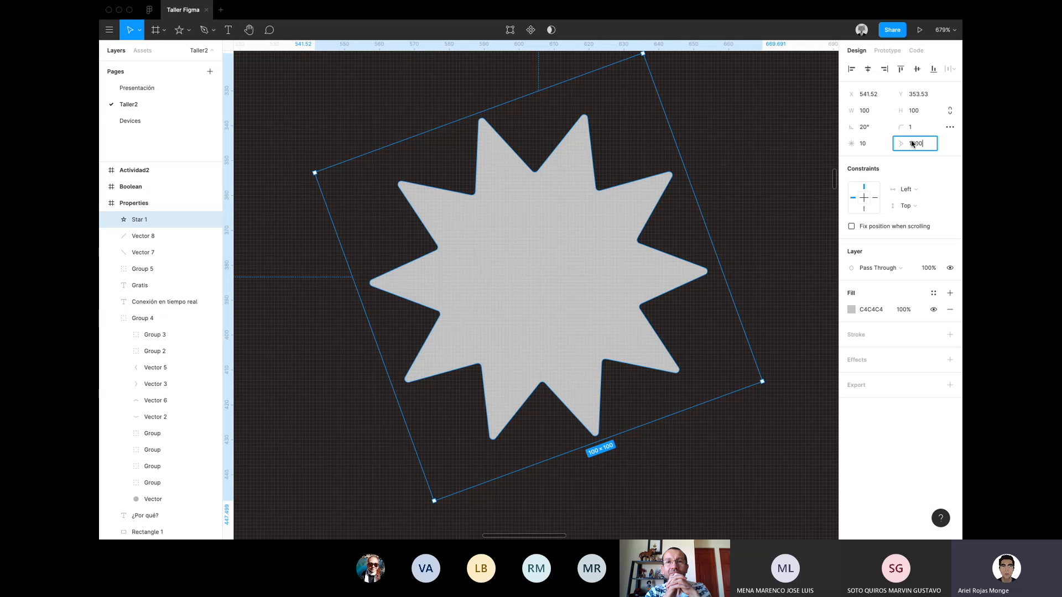
type("100")
key("Return")
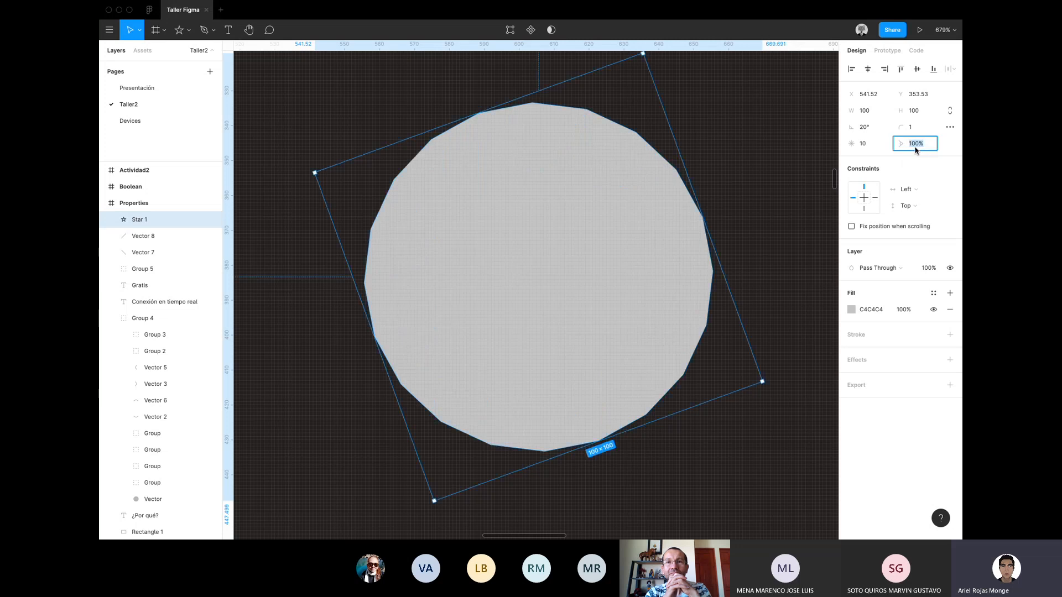
type("100")
left_click(911, 148)
type("50")
key("Return")
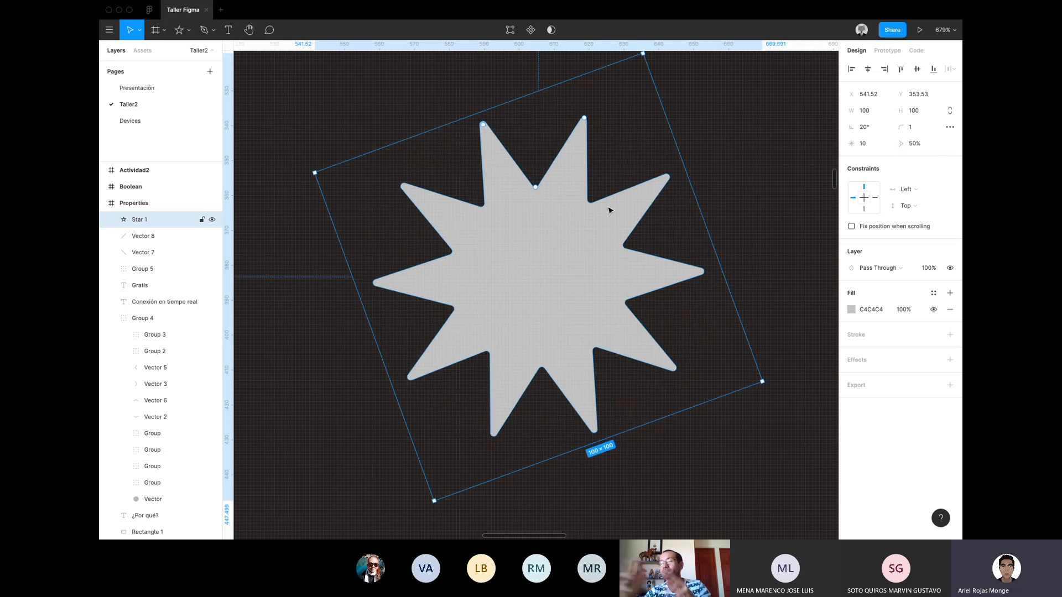
Reduce the star's point count to 3 and raise it to 4.
left_click(719, 232)
left_click(719, 233)
scroll(719, 232, "down", 5)
left_click(678, 253)
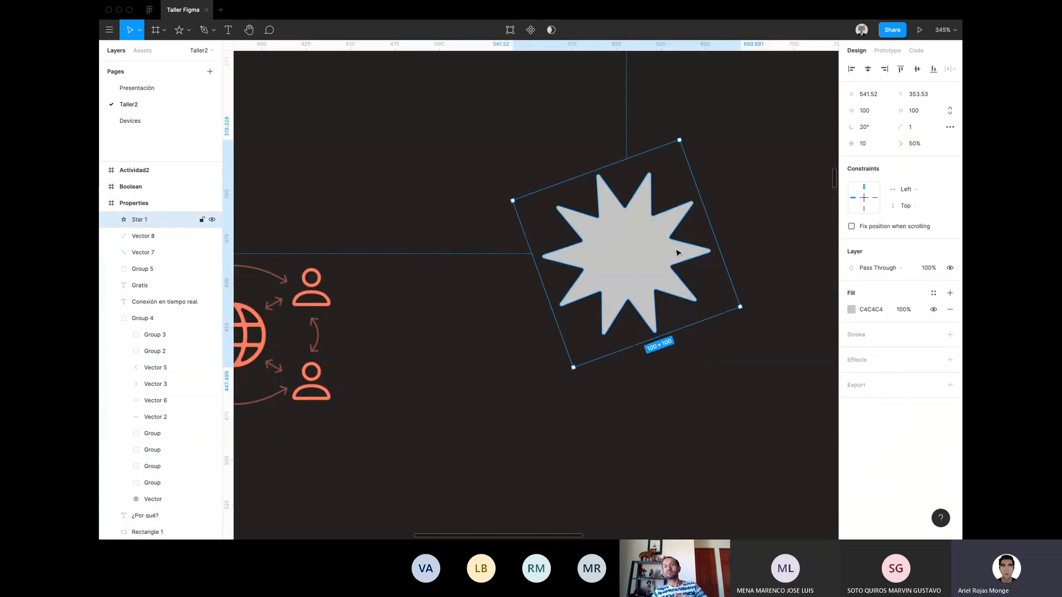
left_click(876, 146)
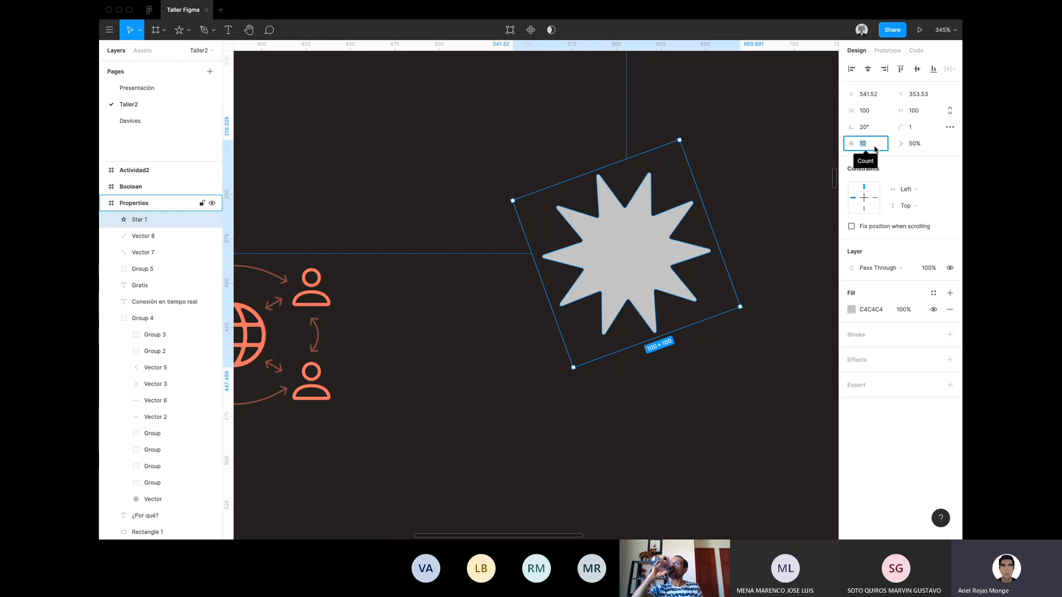
type("3")
key("Return")
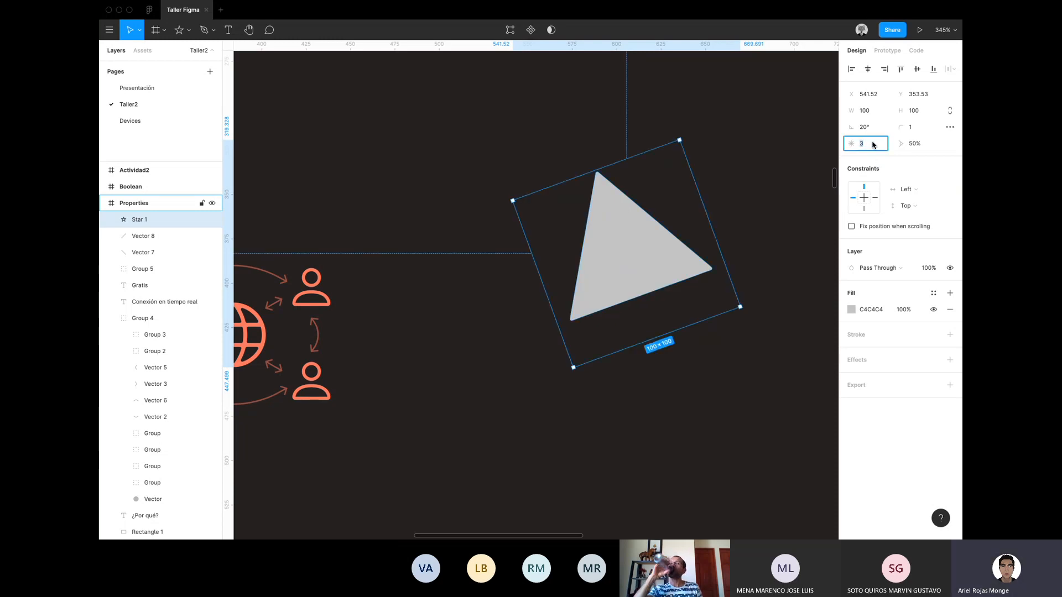
key("Escape")
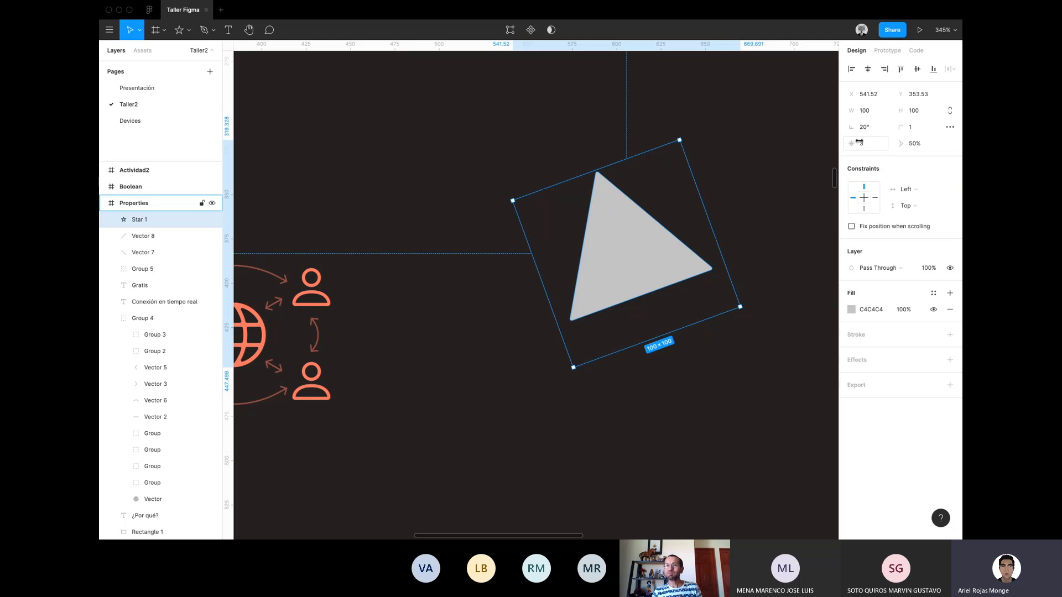
left_click(867, 148)
type("4")
key("Return")
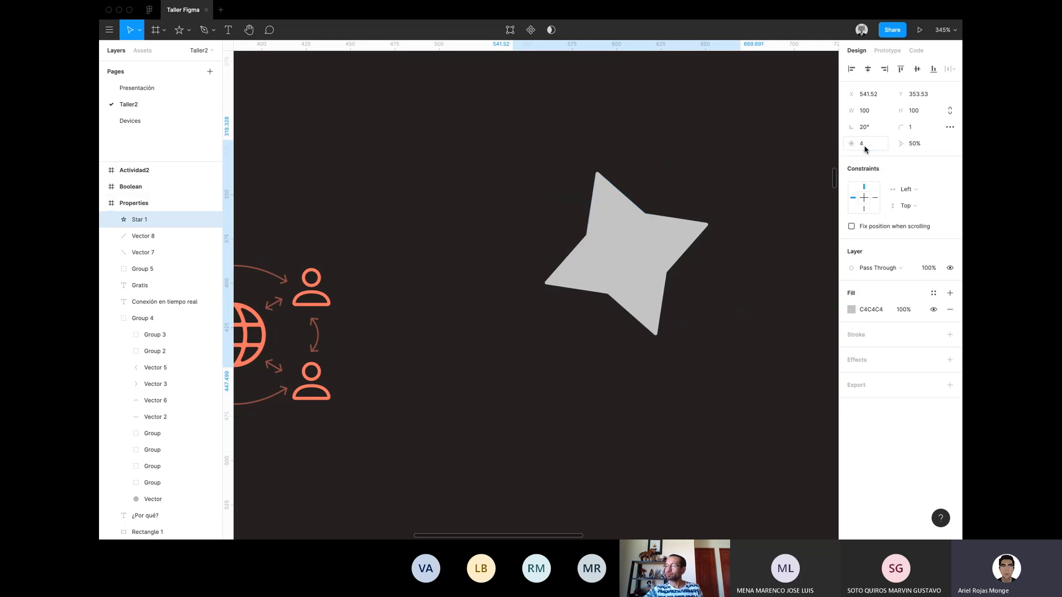
Delete the four-pointed star from the Properties frame.
left_click(706, 170)
scroll(697, 198, "down", 3)
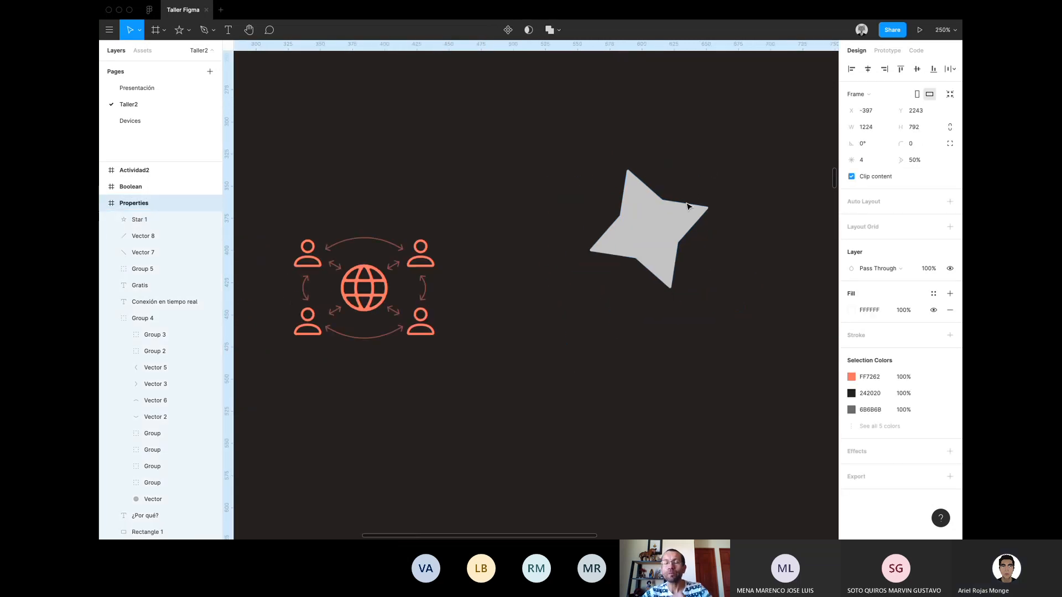
left_click(686, 213)
key("Delete")
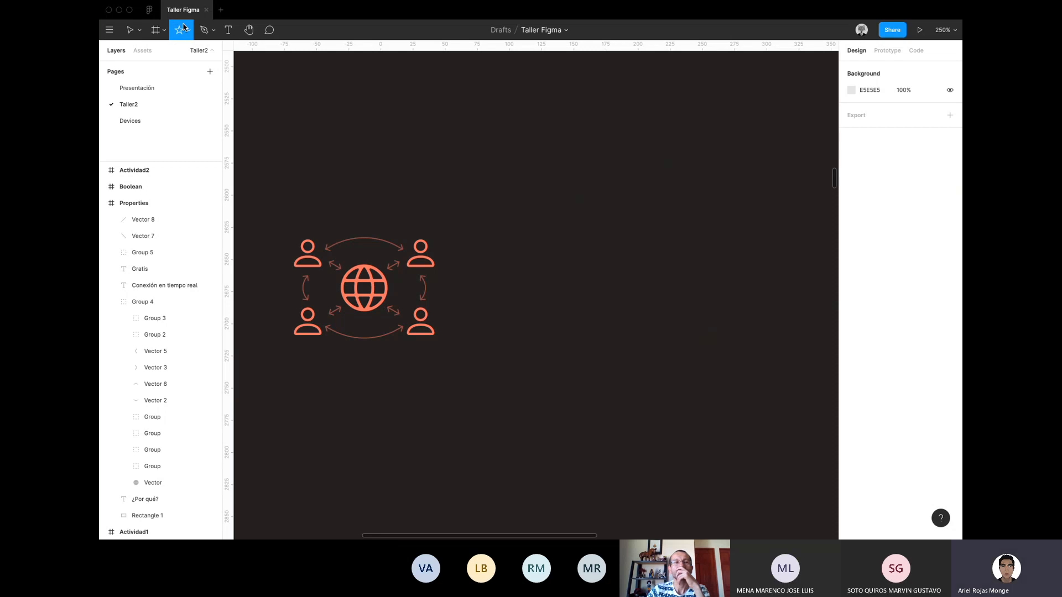
Start the Place Image command.
left_click(189, 31)
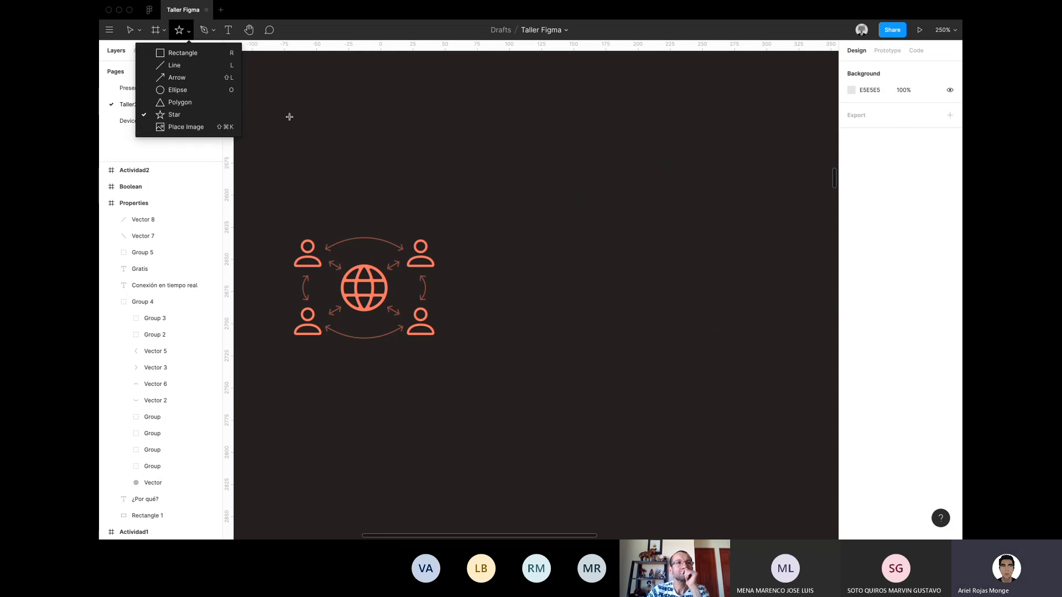
left_click(217, 128)
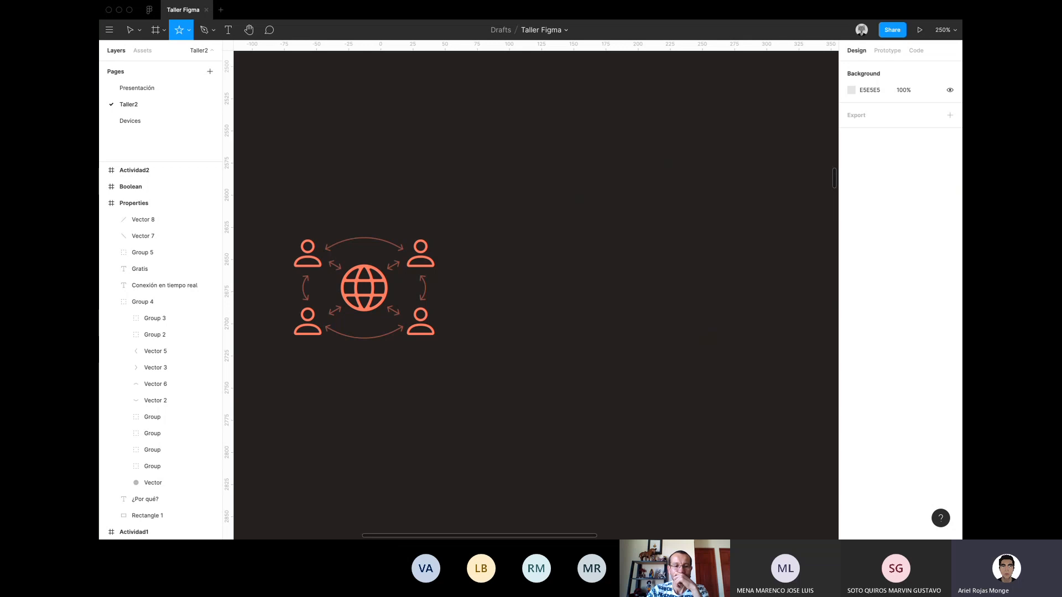
Draw a straight-sided, ten-point arrow outline with the Pen tool in the empty area beside the globe icon.
left_click(215, 31)
left_click(209, 52)
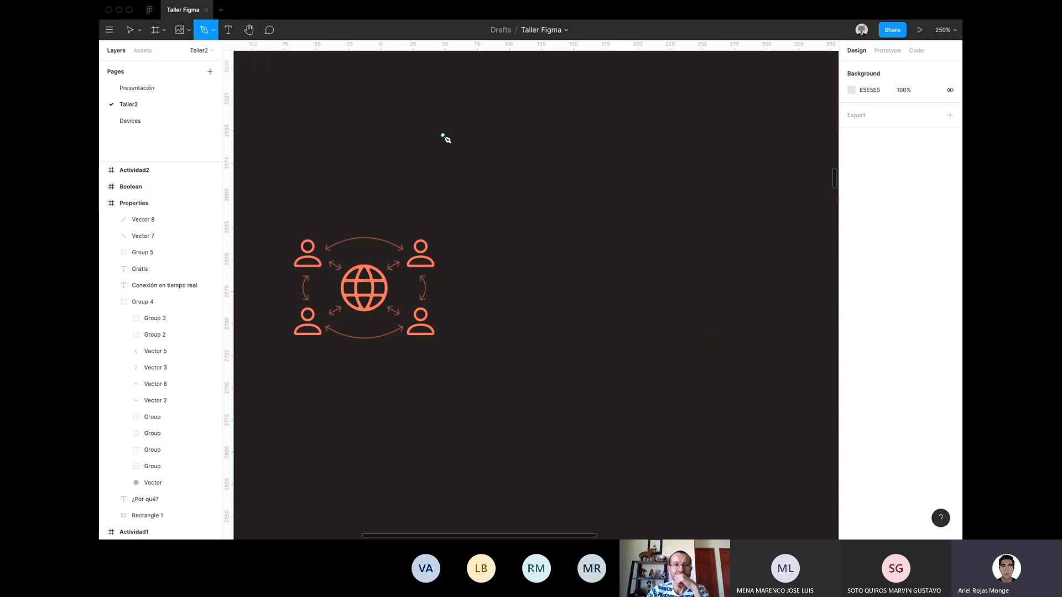
left_click(442, 135)
left_click(633, 228)
left_click(674, 185)
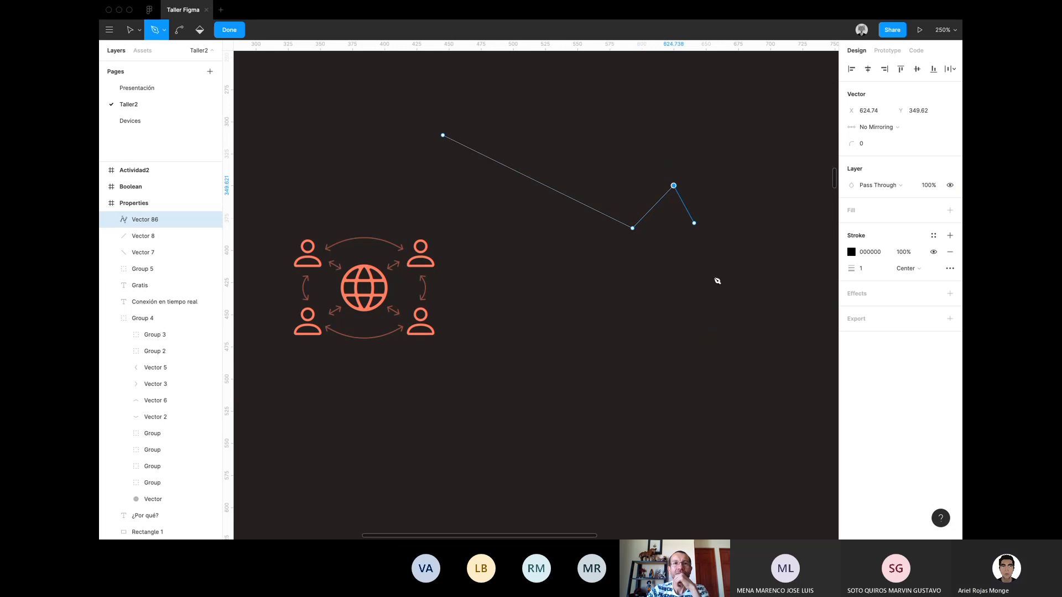
left_click(716, 337)
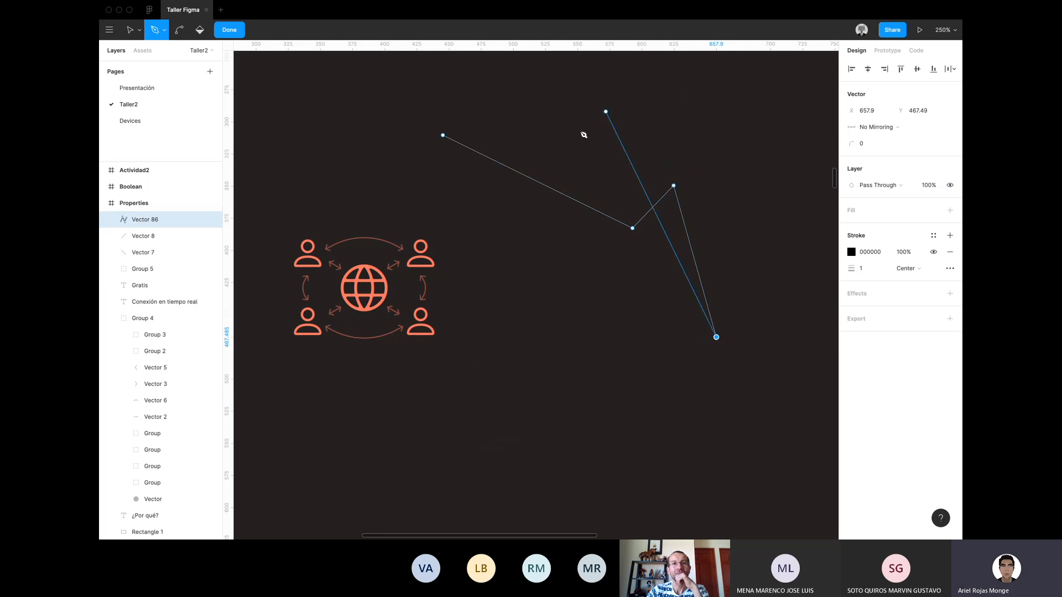
left_click(582, 418)
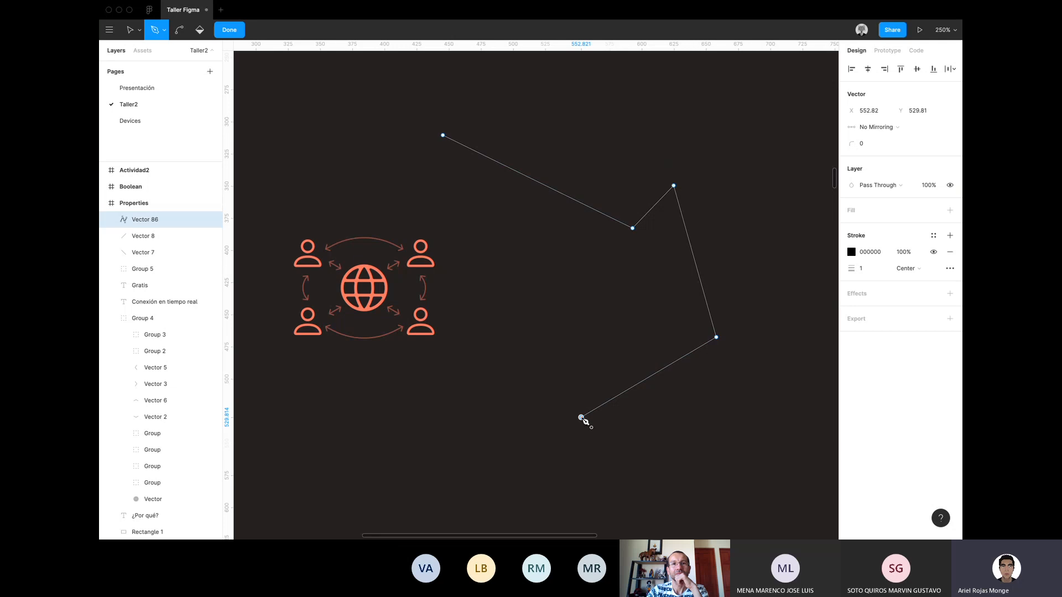
left_click(536, 312)
left_click(633, 298)
left_click(515, 238)
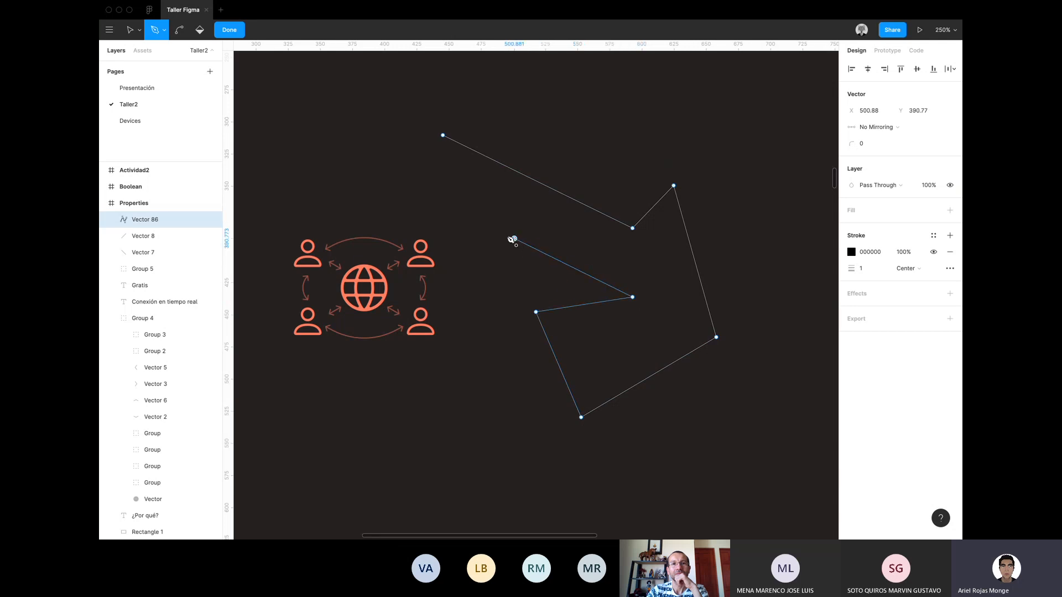
left_click(368, 185)
left_click(368, 89)
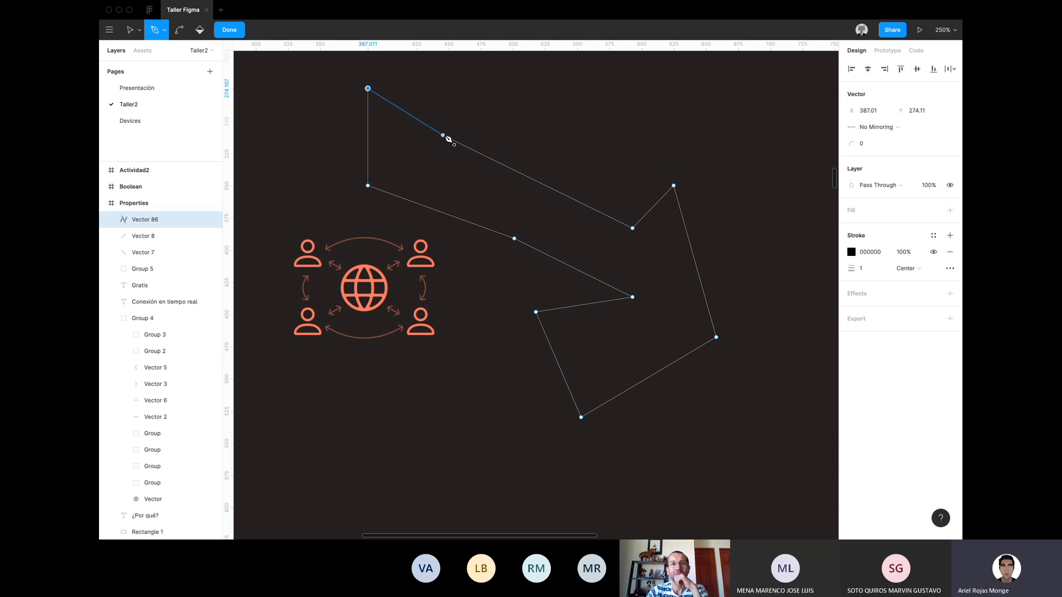
Add a C4C4C4 fill to the arrow outline and set its stroke colour to B71D1D.
left_click(950, 210)
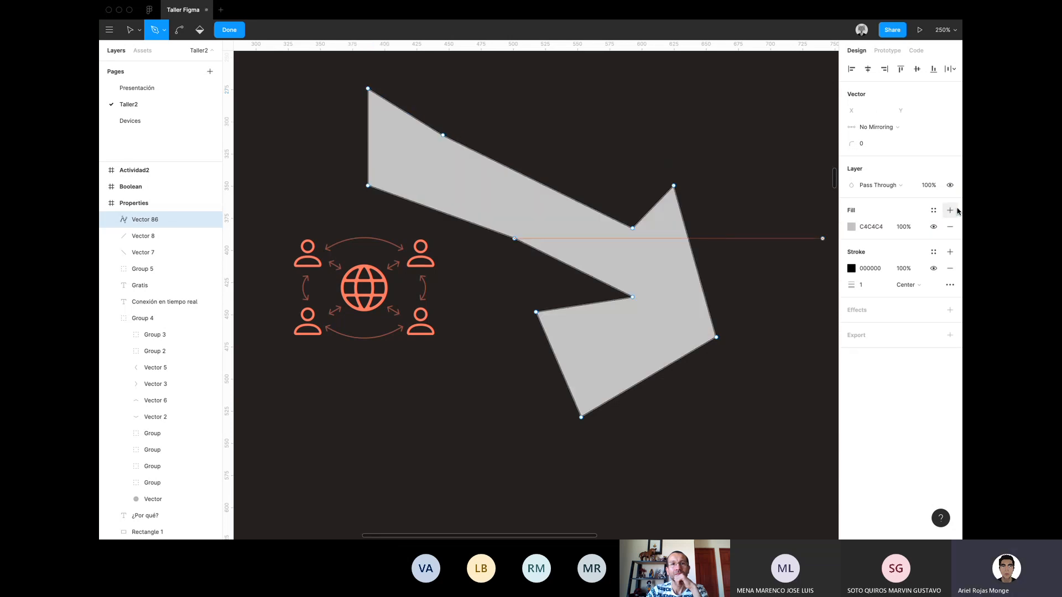
left_click(852, 268)
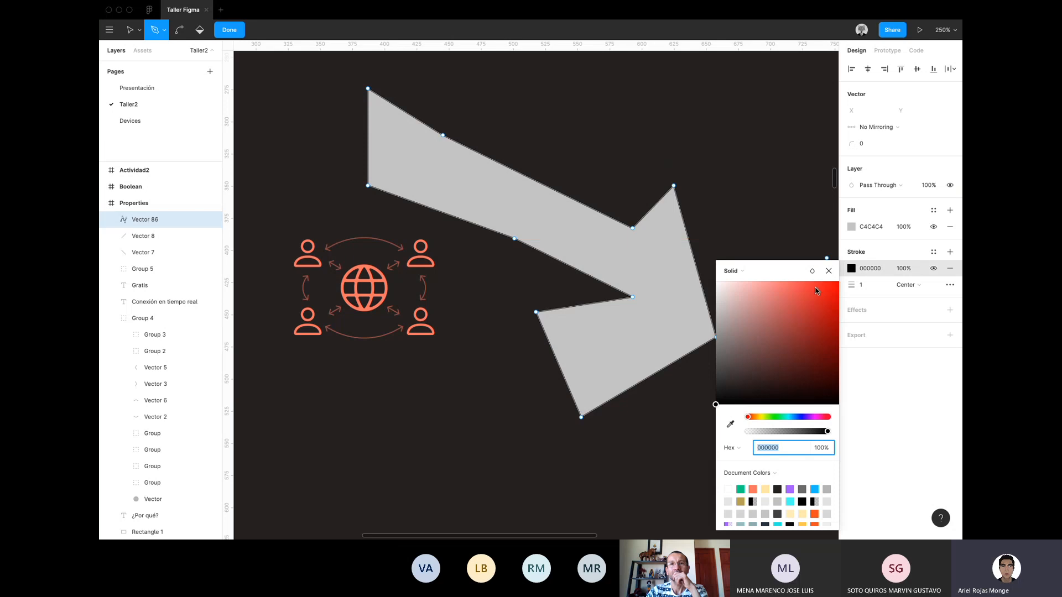
type("B71D1D")
key("Return")
key("Escape")
Draw an open, five-point zigzag path above and beside the arrowhead within the same vector, and finish editing it.
left_click(770, 231)
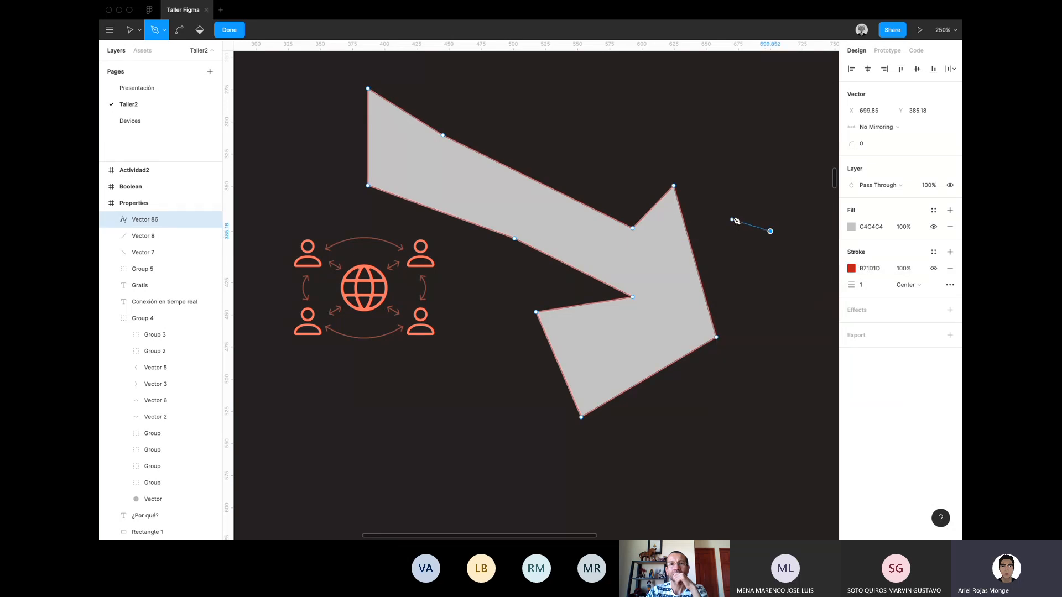
left_click(729, 104)
left_click(669, 117)
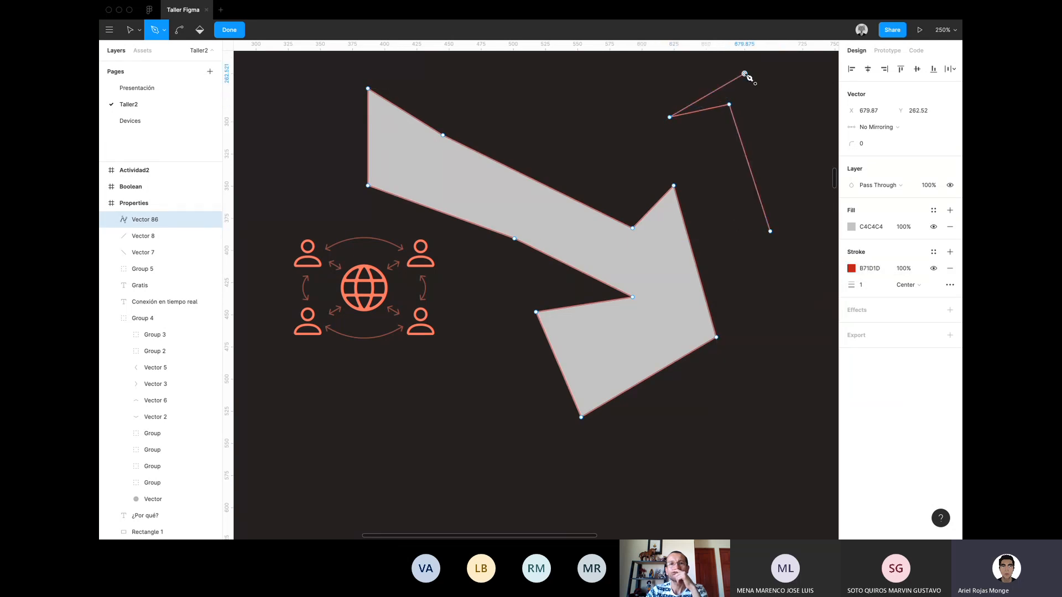
left_click(745, 73)
left_click(790, 88)
key("Escape")
key("Escape")
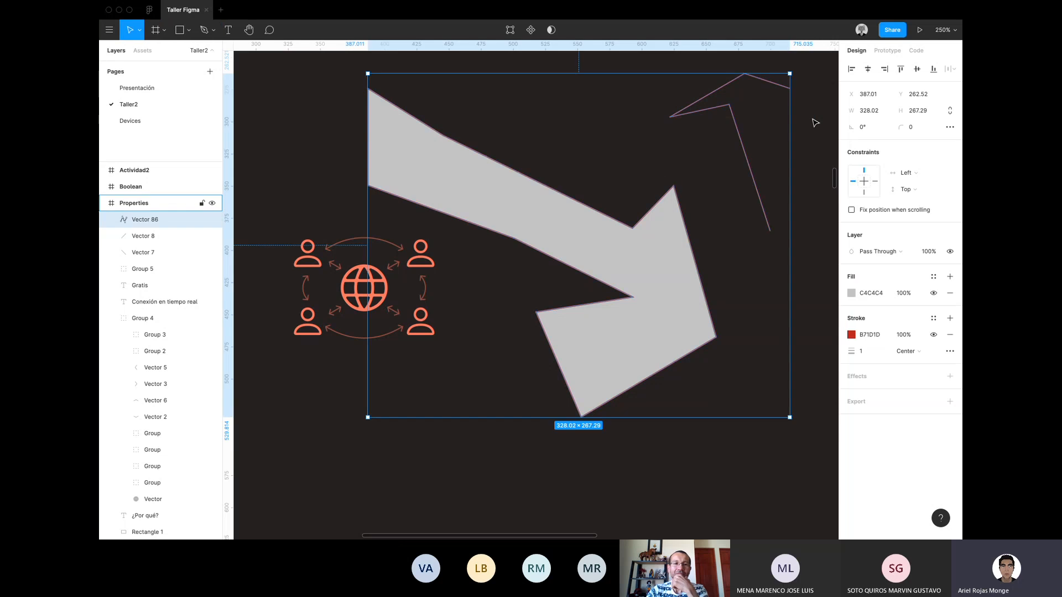
key("Escape")
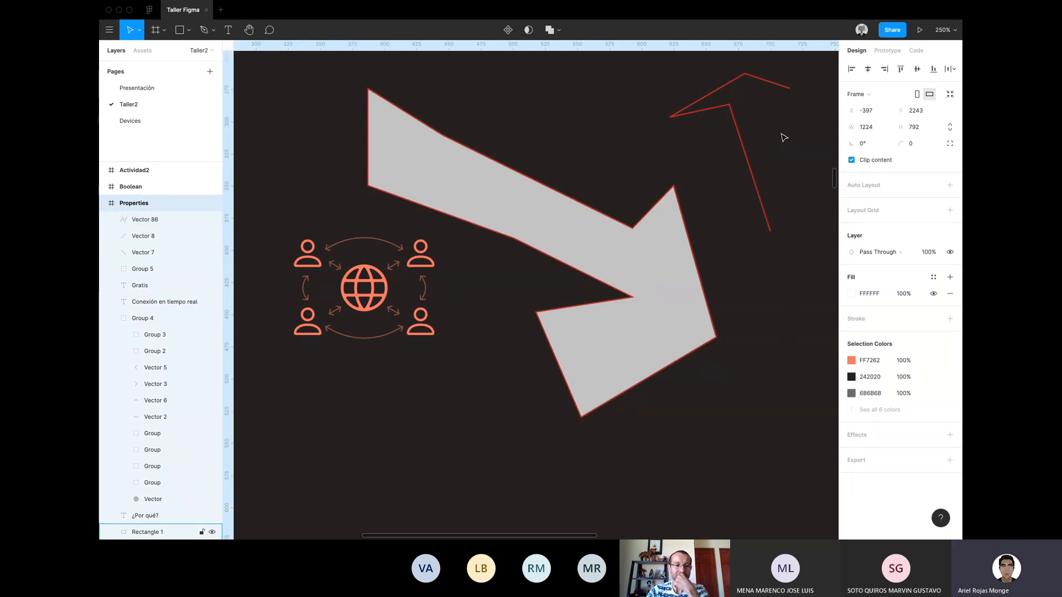
Select the arrow vector to examine whether it includes the open zigzag path, and deselect it.
left_click(539, 188)
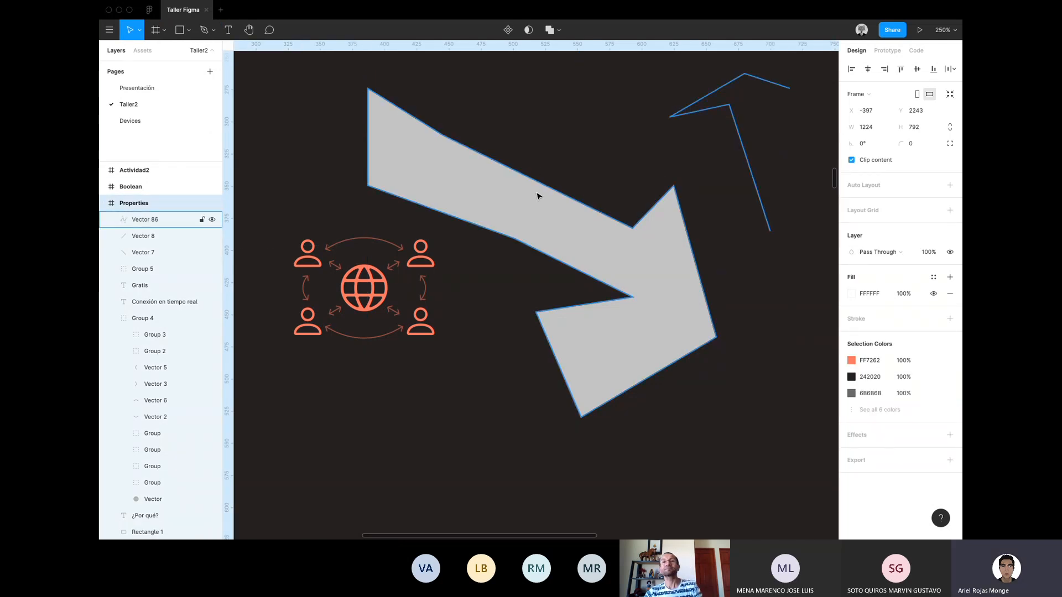
left_click(540, 186)
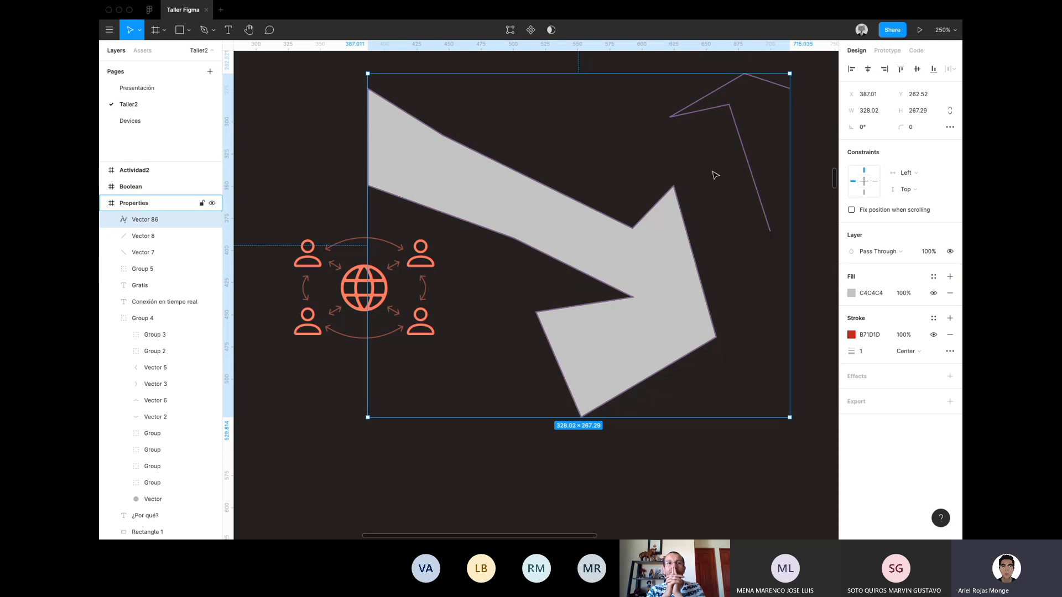
key("Escape")
Draw a closed, irregular four-sided outline about 114 × 68 above the arrow with the Pen tool as a separate vector.
scroll(684, 203, "down", 1)
scroll(684, 203, "right", 1)
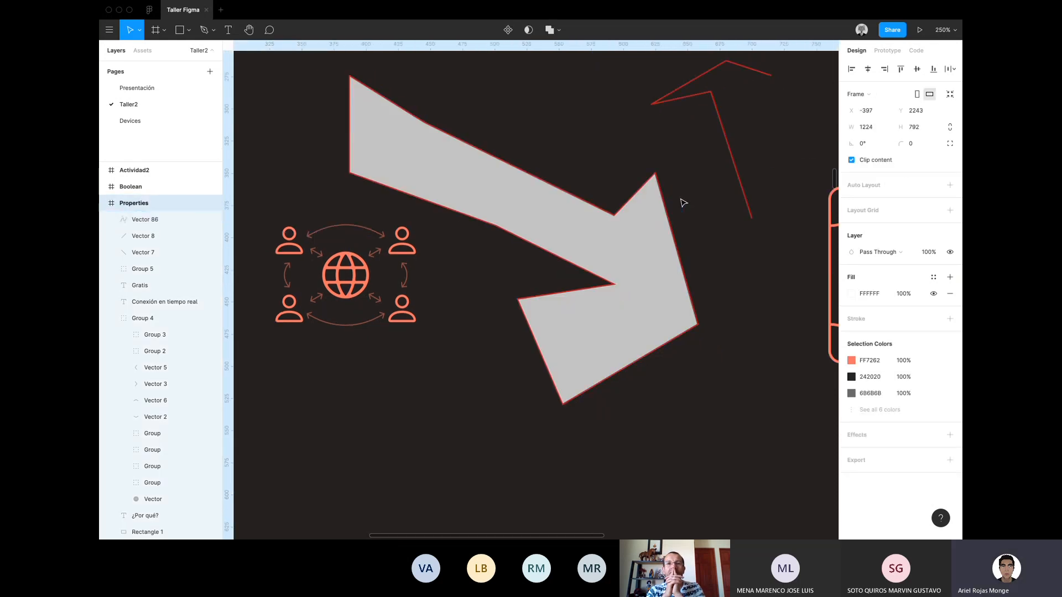
scroll(685, 203, "down", 3)
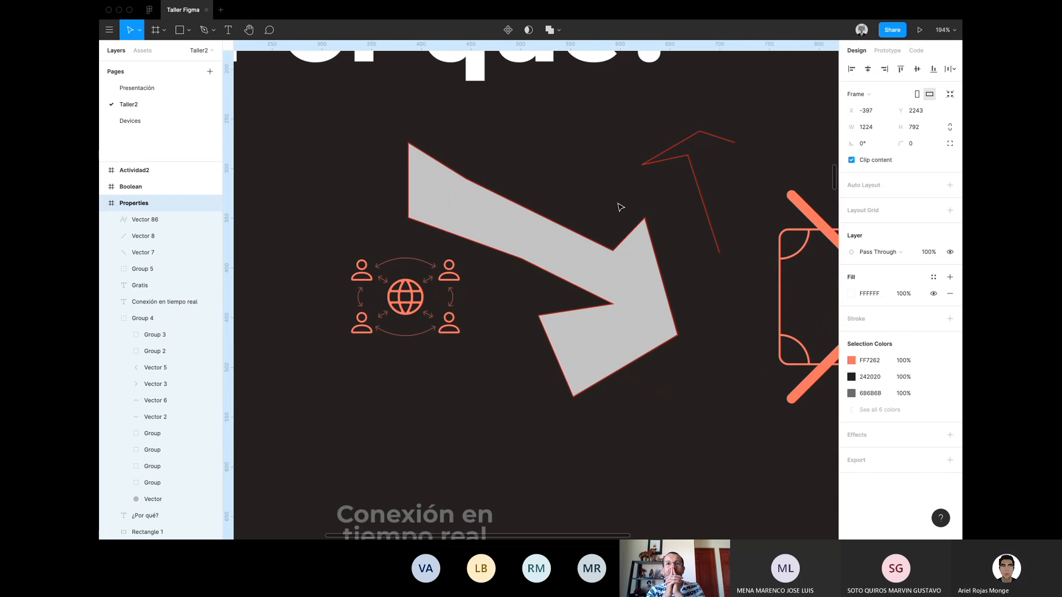
key("p")
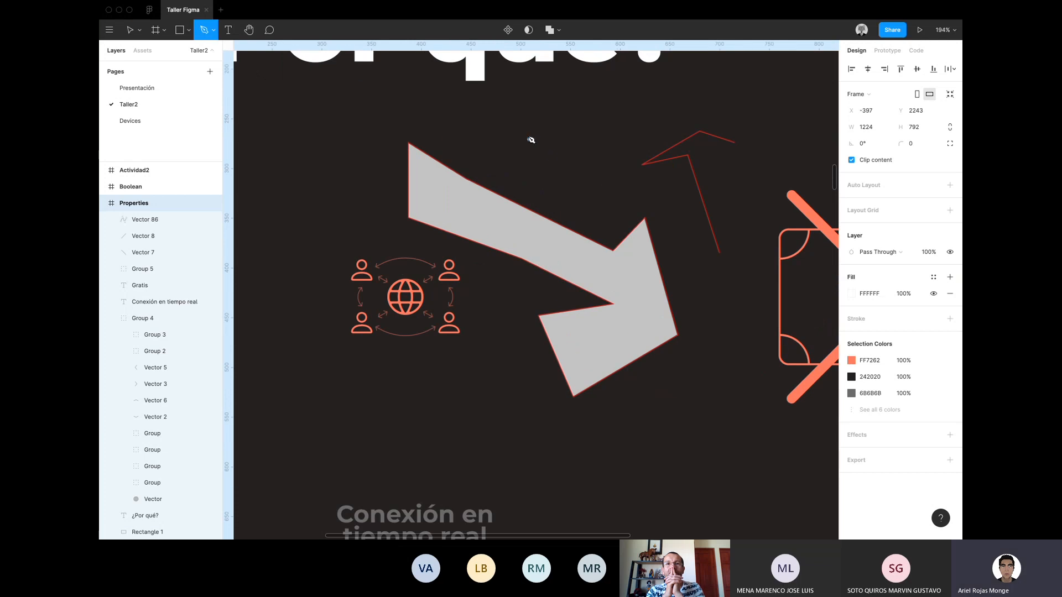
left_click(523, 161)
left_click(489, 119)
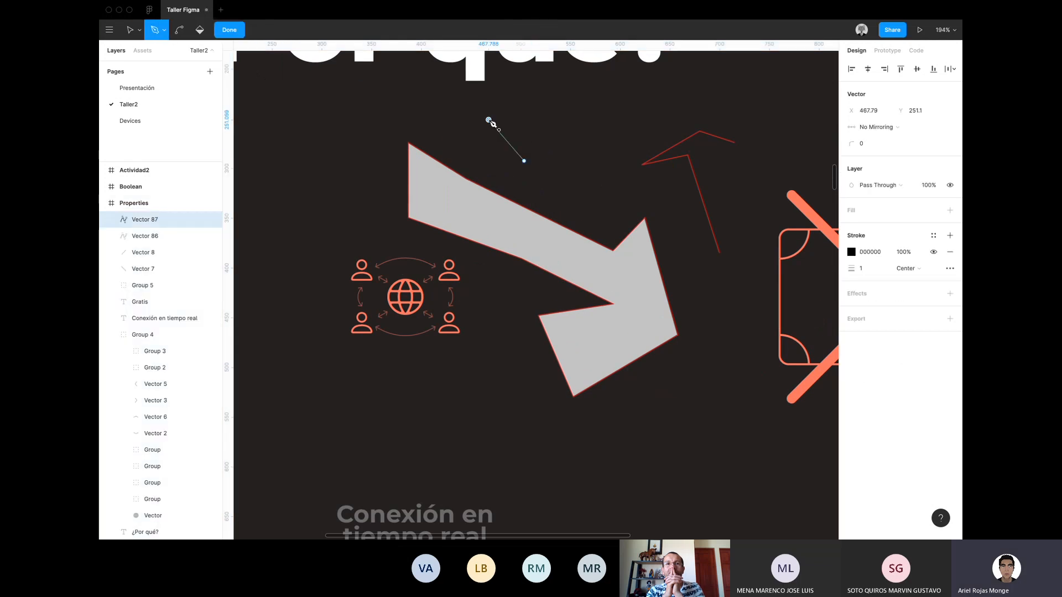
left_click(584, 93)
left_click(603, 149)
left_click(524, 161)
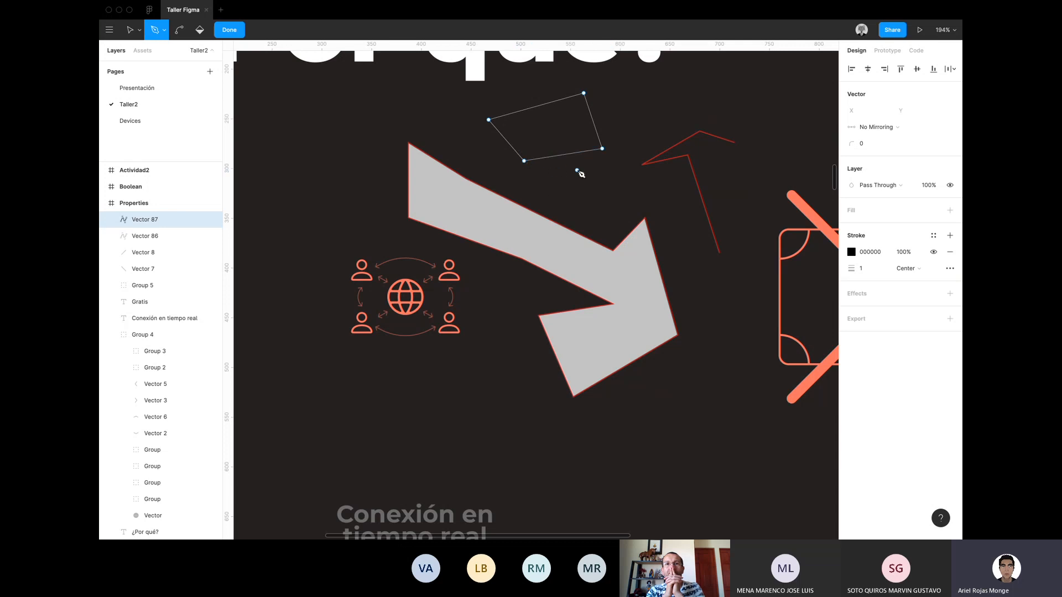
key("Escape")
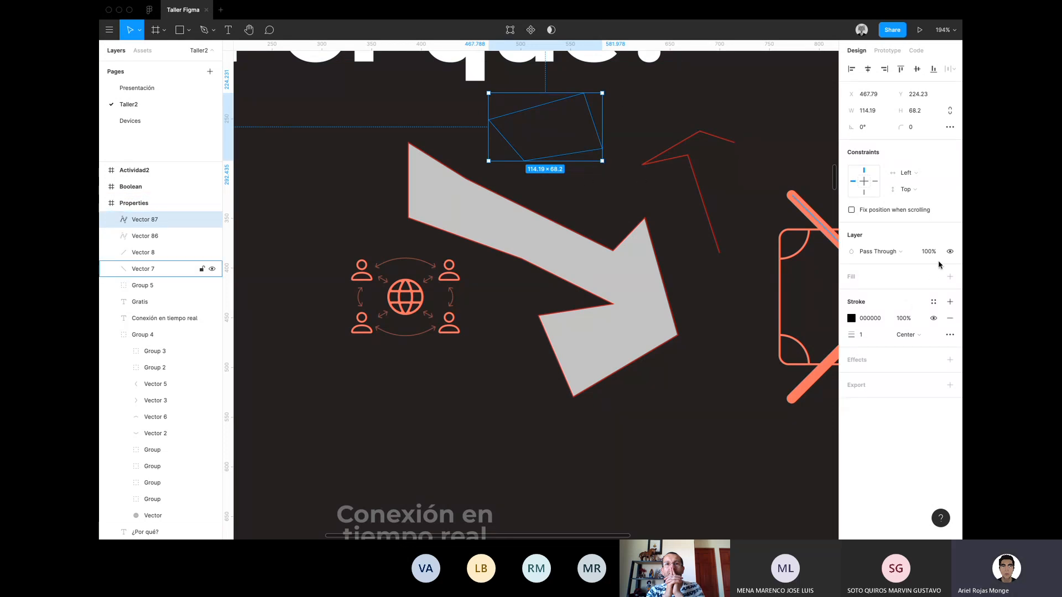
Try a C4C4C4 fill on the four-sided outline, check the shape, and undo the fill.
left_click(950, 277)
left_click(616, 199)
left_click(558, 149)
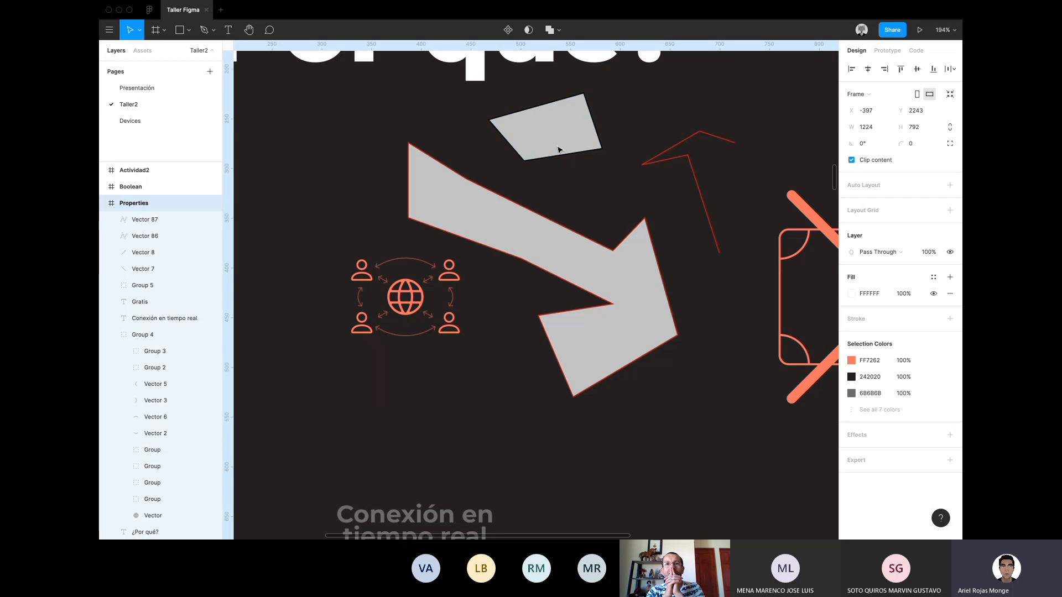
double_click(559, 149)
key("Escape")
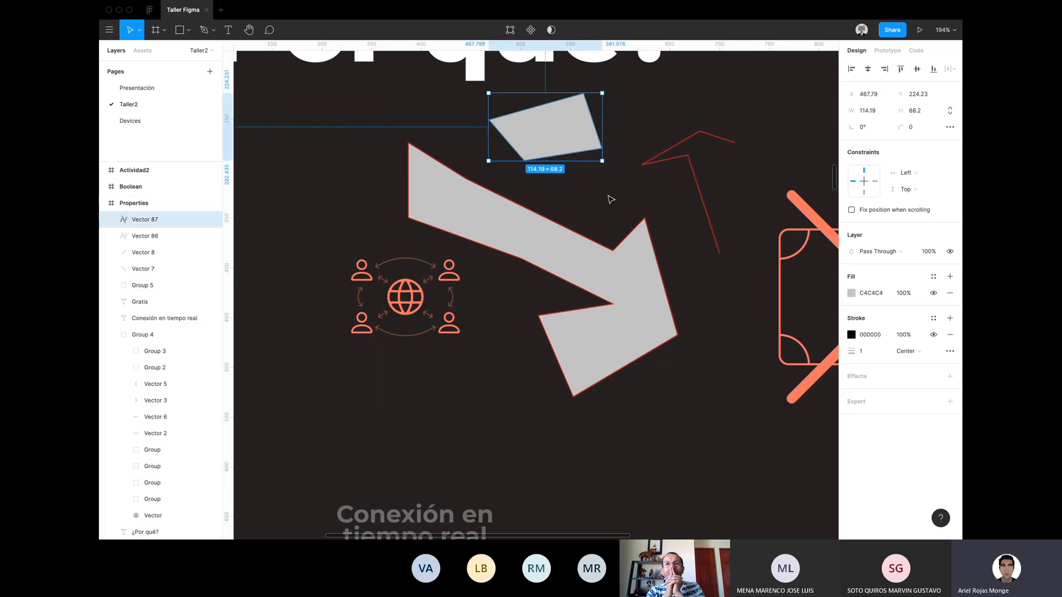
key("ctrl+z")
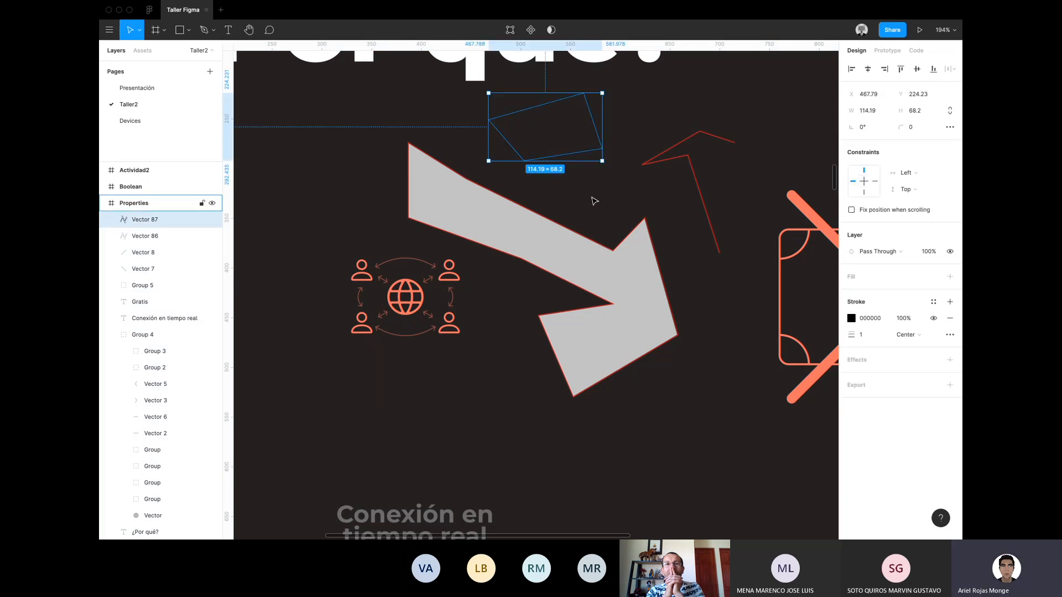
Reopen the four-sided vector for editing and draw a small closed rectangle just below it with the Pen tool.
key("Return")
key("p")
left_click(569, 205)
left_click(570, 170)
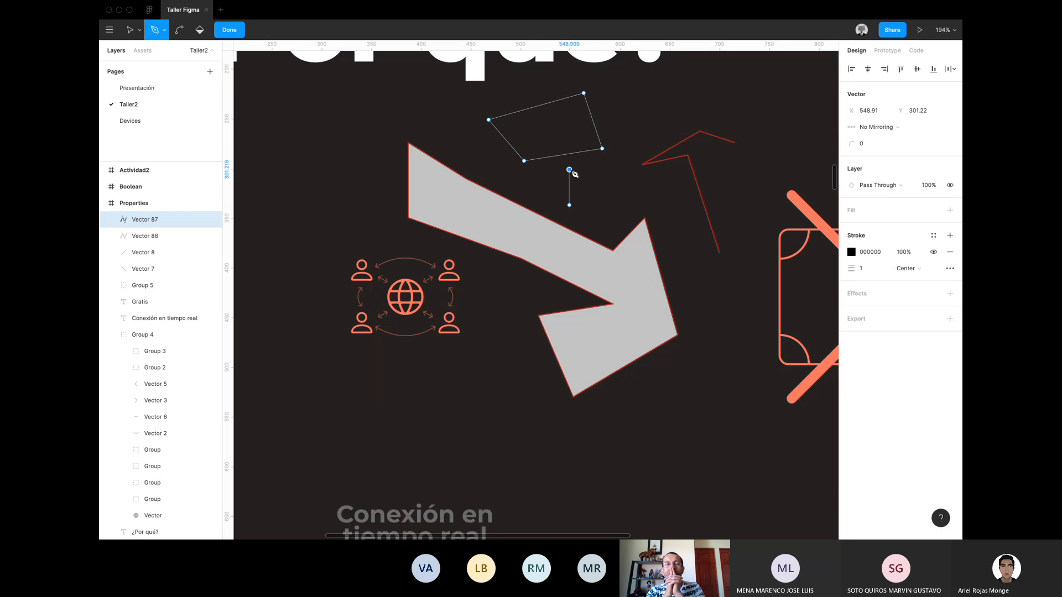
left_click(596, 170)
left_click(595, 206)
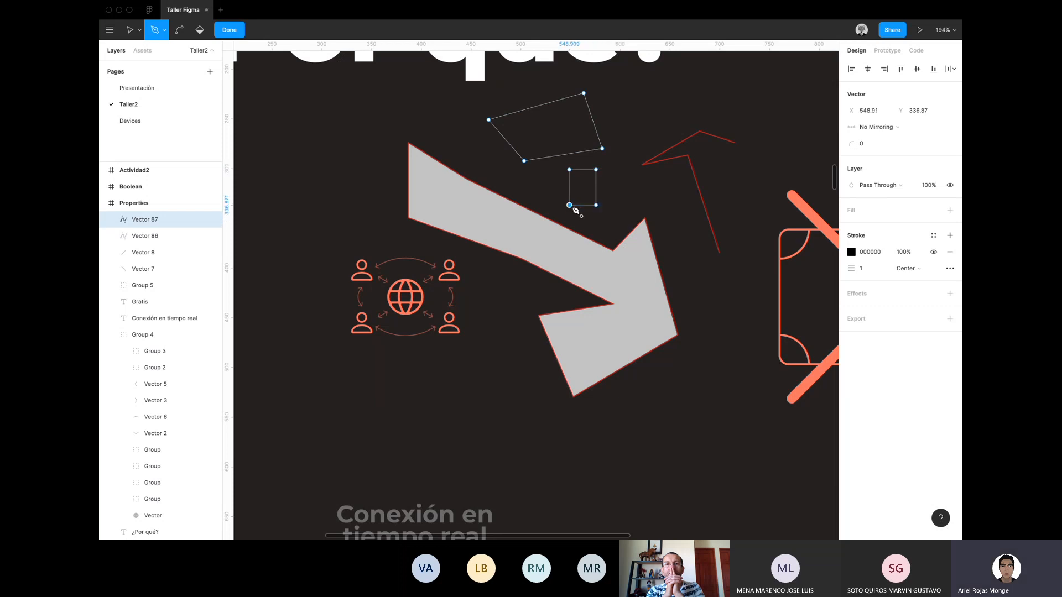
Delete the practice pen shapes from the Properties frame: the thin outlines, the red open paths and the gray arrow.
key("Escape")
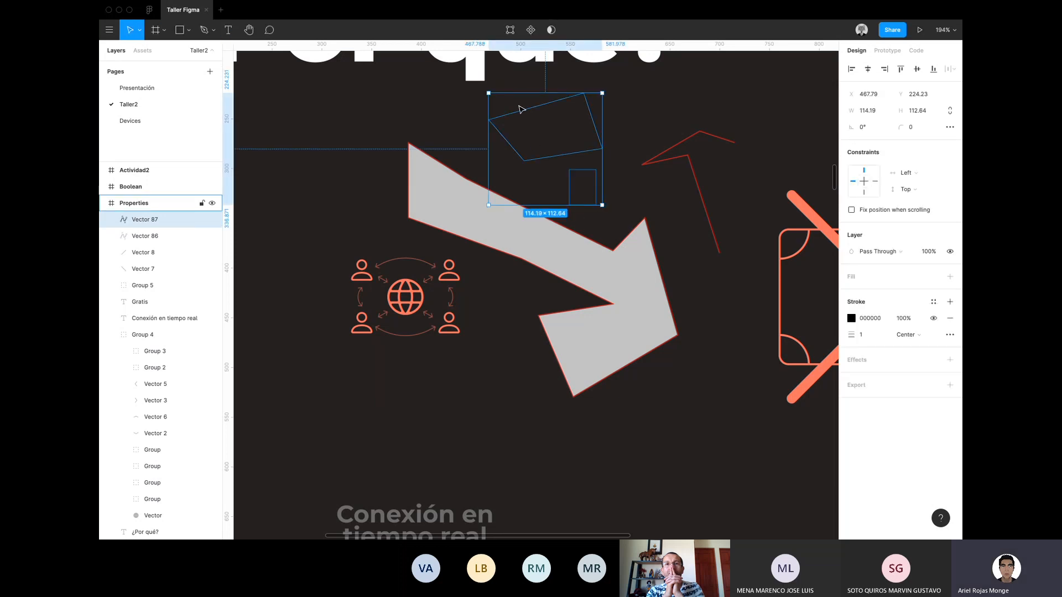
left_click(545, 254, "shift")
key("Delete")
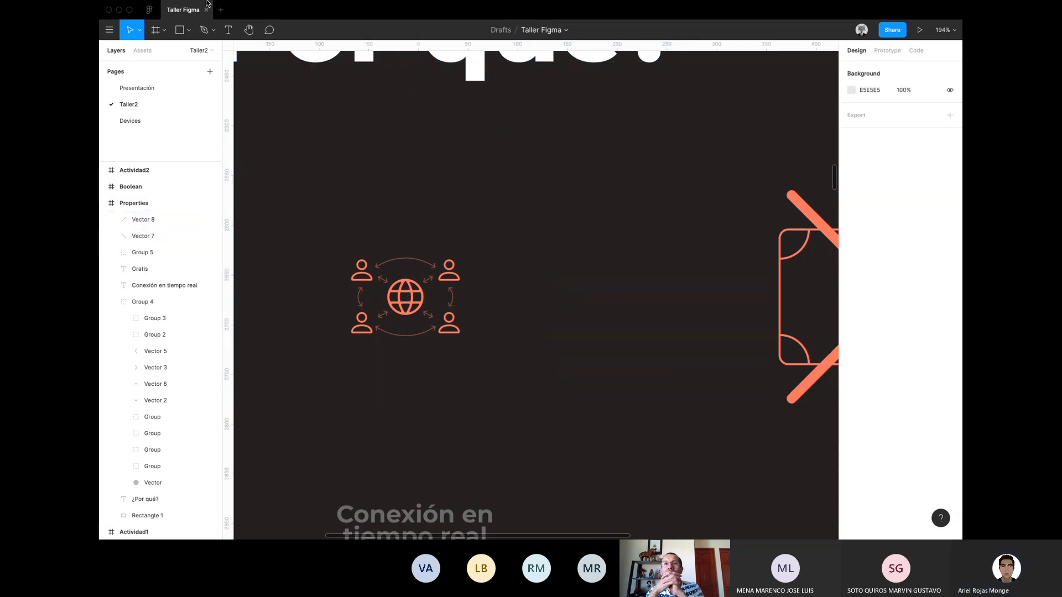
Draw a freehand spiral curve about 141 × 180 with the Pencil between the globe icon and the crossed-out banknote.
left_click(213, 31)
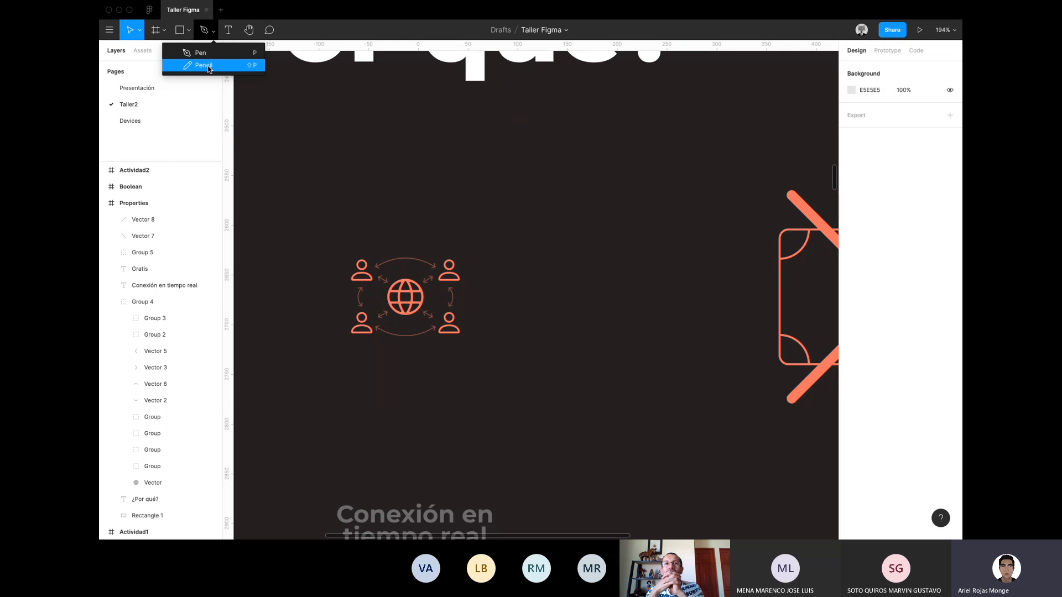
left_click(203, 66)
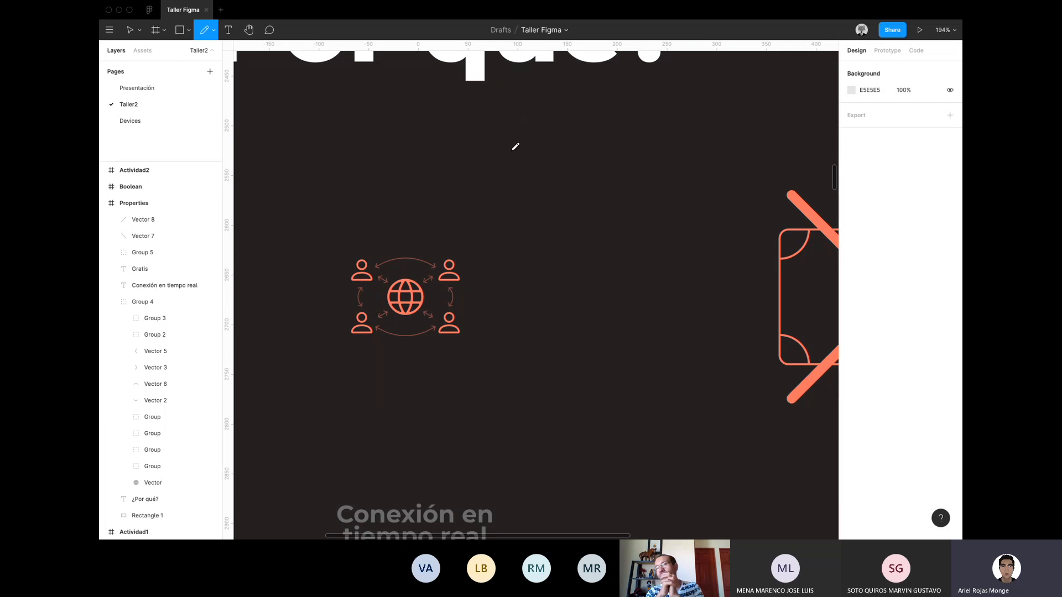
mouse_move(512, 150)
left_mouse_down()
mouse_move(521, 232)
mouse_move(557, 320)
mouse_move(635, 305)
mouse_move(591, 216)
left_mouse_up()
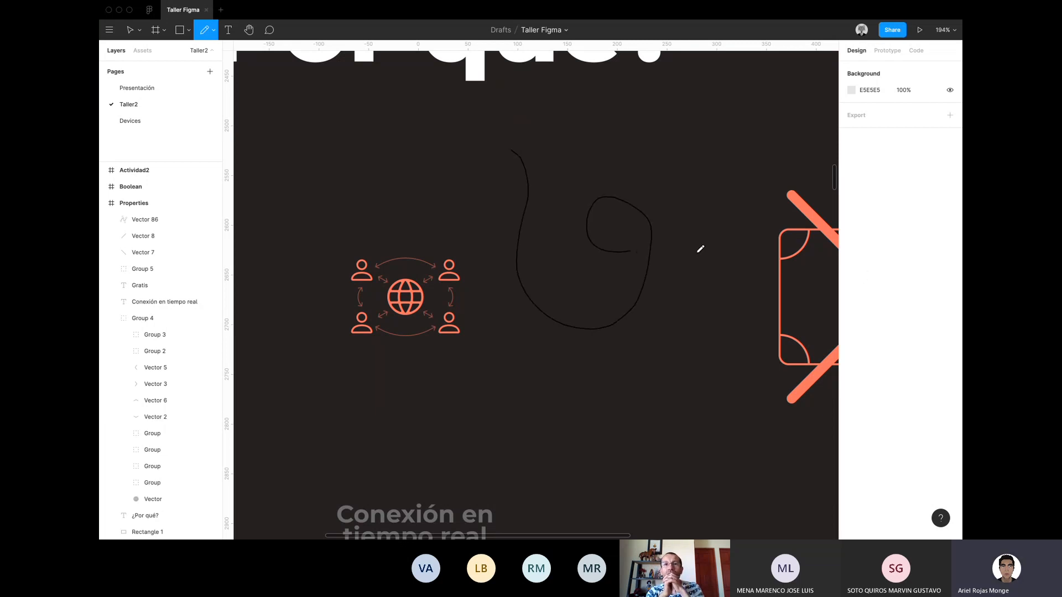
key("v")
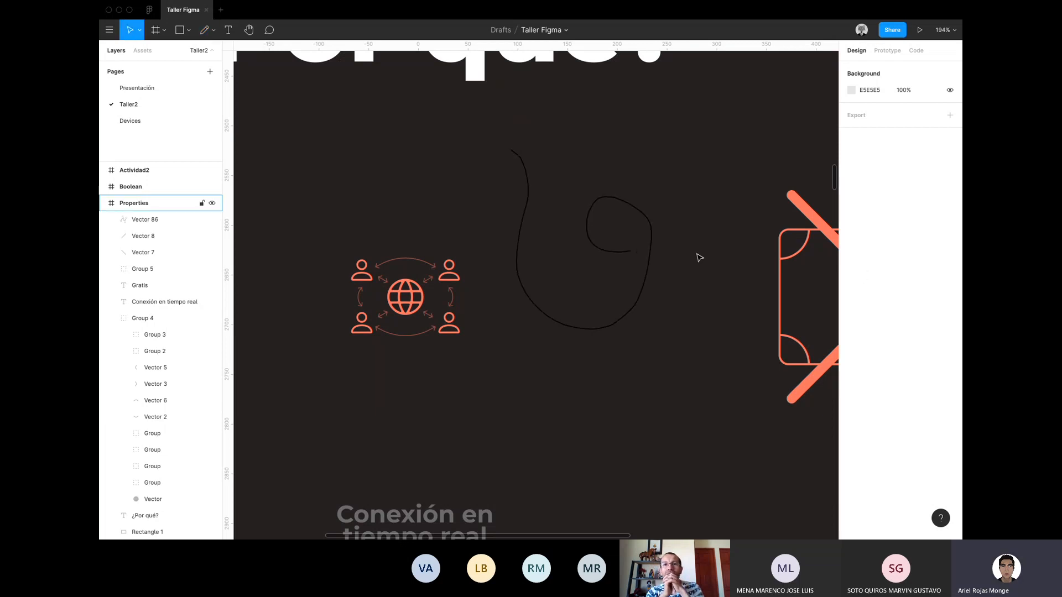
Change the pencil curve's stroke color to red FF0707.
left_click(648, 221)
left_click(853, 318)
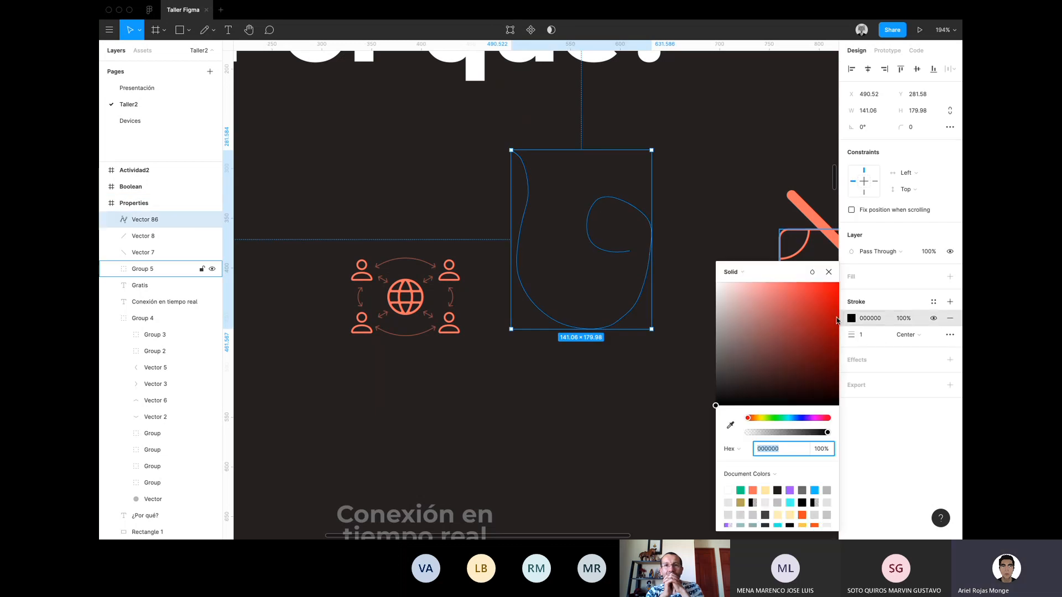
left_click_drag(837, 321, 836, 283)
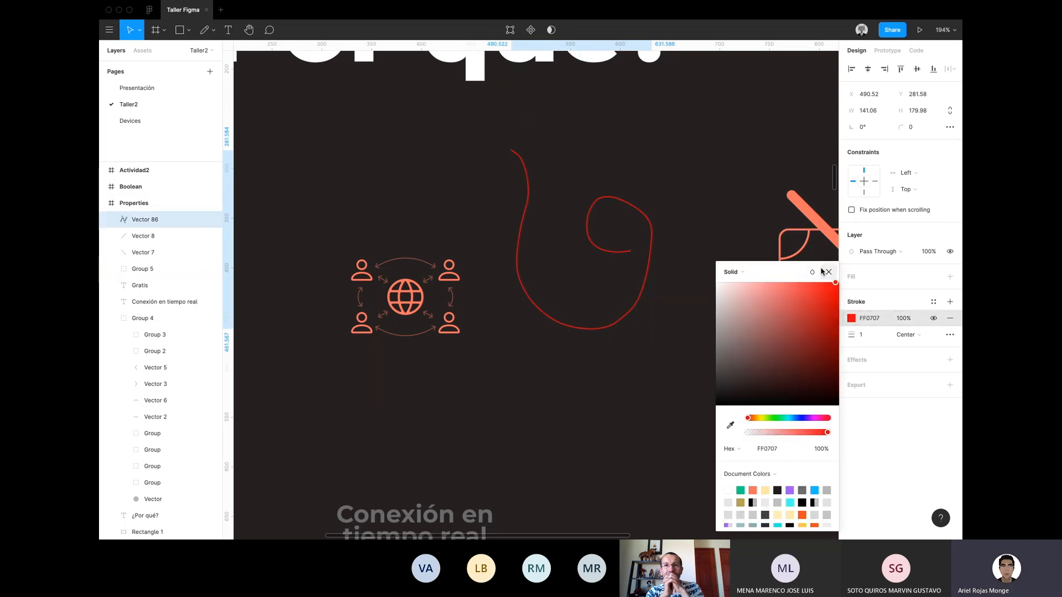
left_click(742, 157)
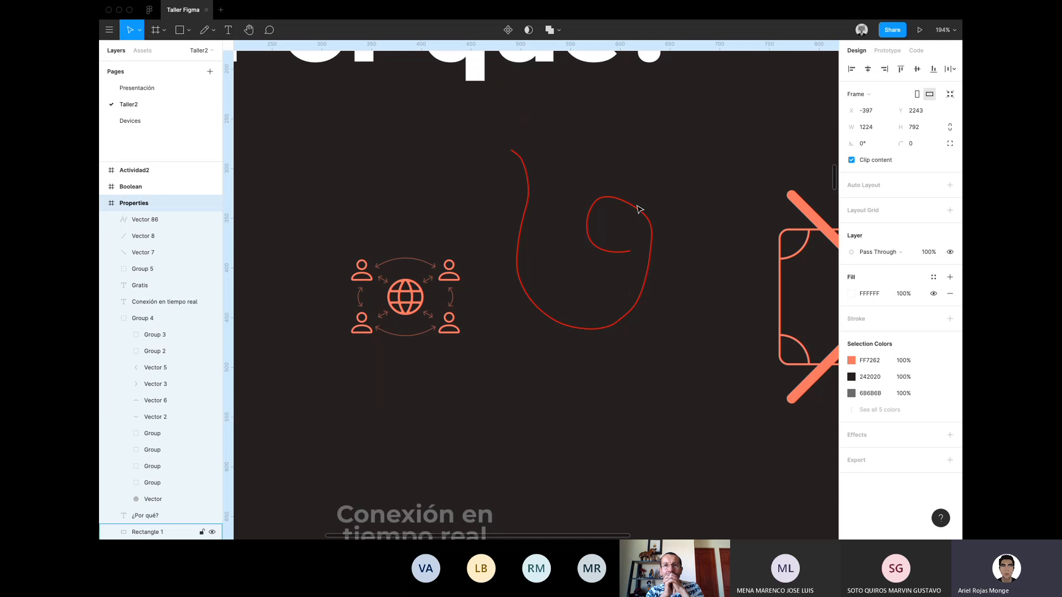
Delete the red pencil curve from the Properties frame.
scroll(611, 198, "up", 5)
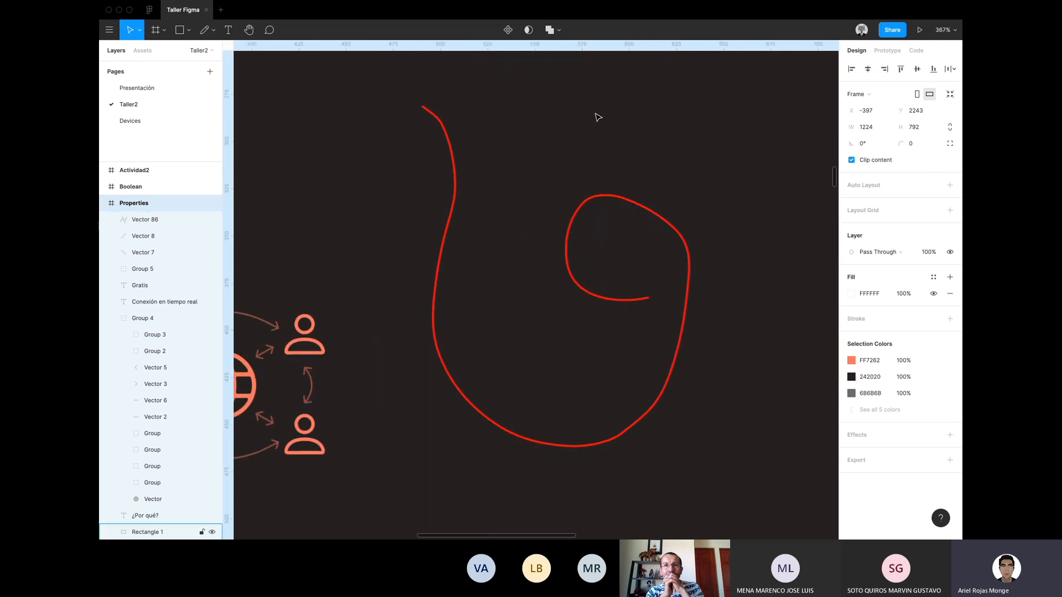
scroll(598, 116, "down", 10)
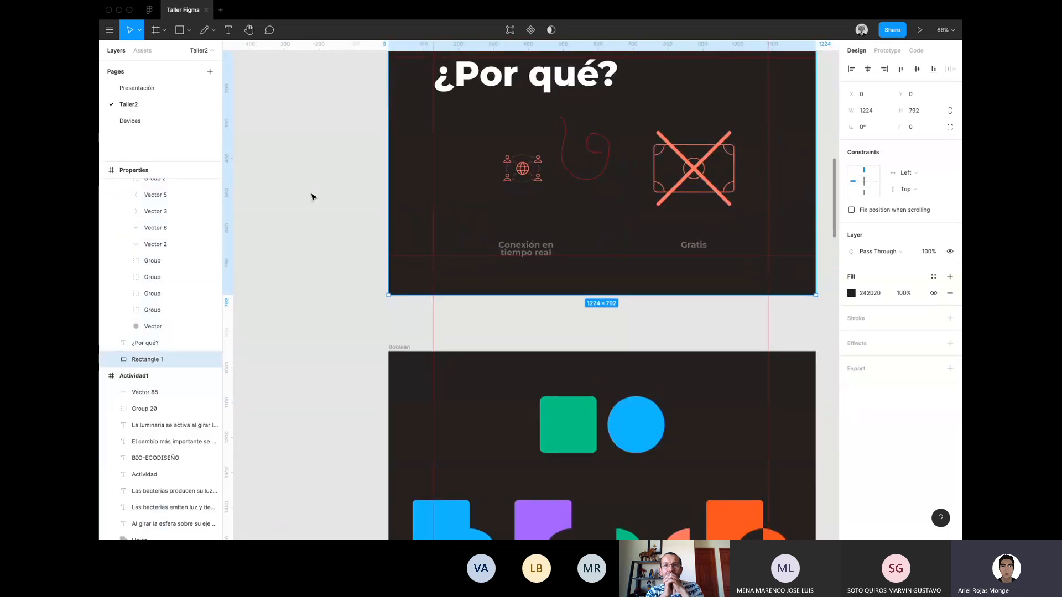
left_click(311, 197)
left_click(595, 157)
scroll(593, 155, "up", 4)
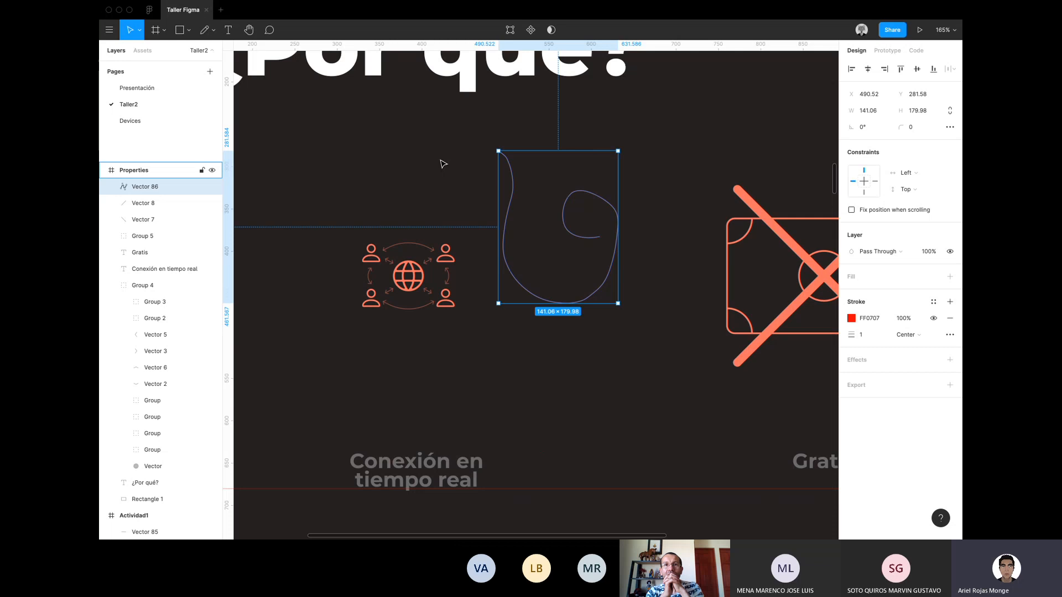
key("Delete")
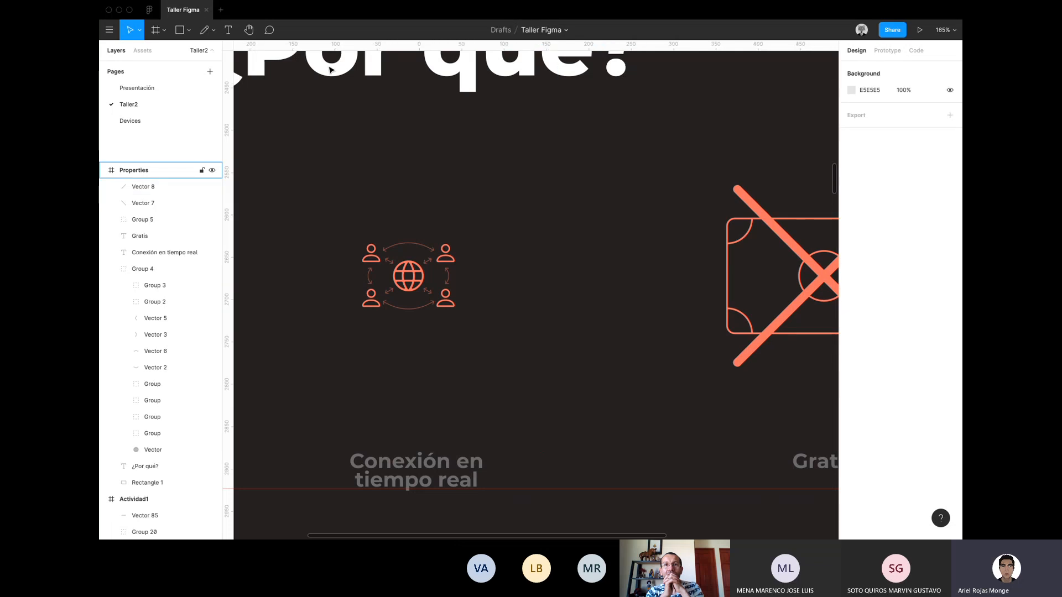
Start a new text layer beside the globe icon and set its fill to white FFFFFF.
left_click(234, 30)
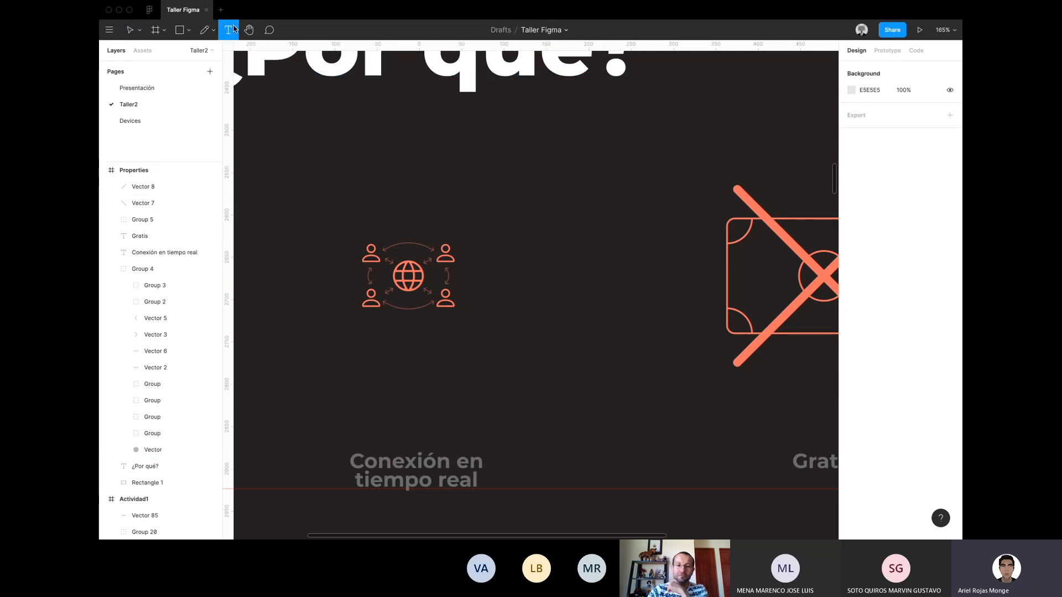
left_click(584, 198)
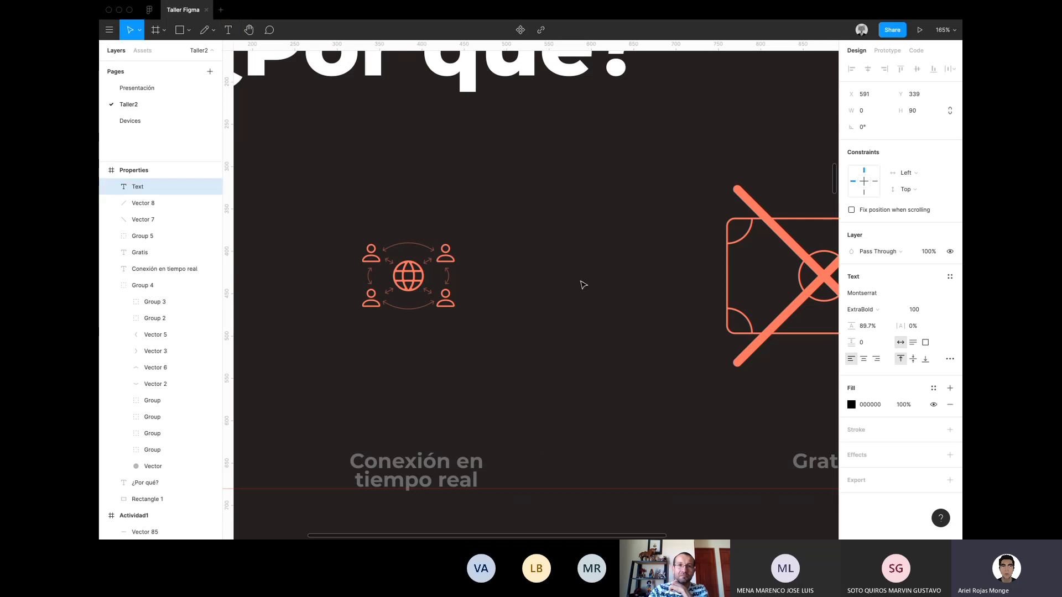
left_click(851, 405)
left_click(794, 382)
left_click_drag(793, 384, 647, 206)
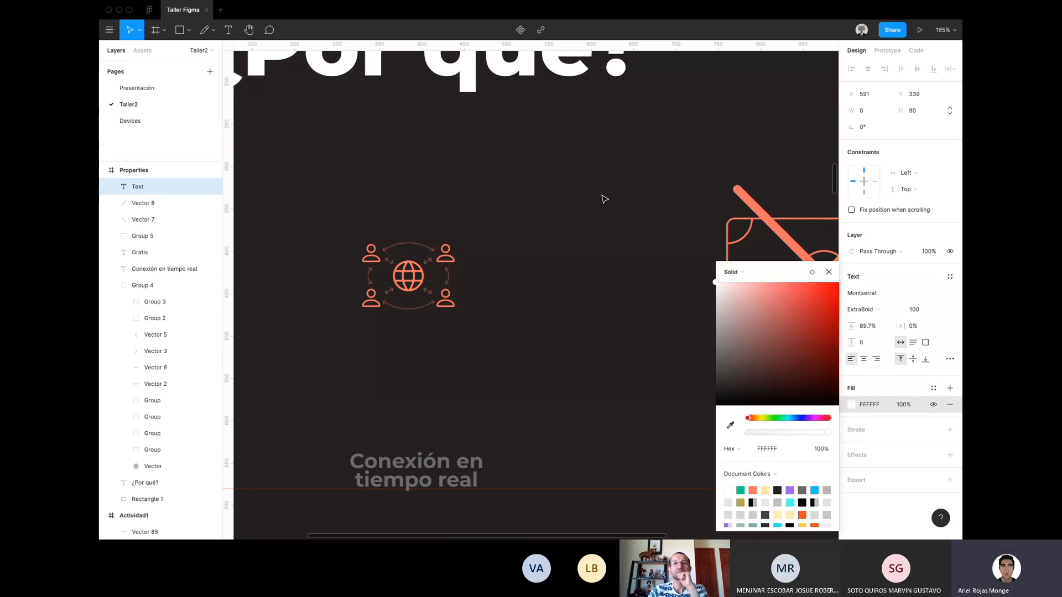
Enter "jijiji" as the text and move it up beneath the heading, to about X 497, Y 271.
type("jjj")
key("BackSpace")
key("BackSpace")
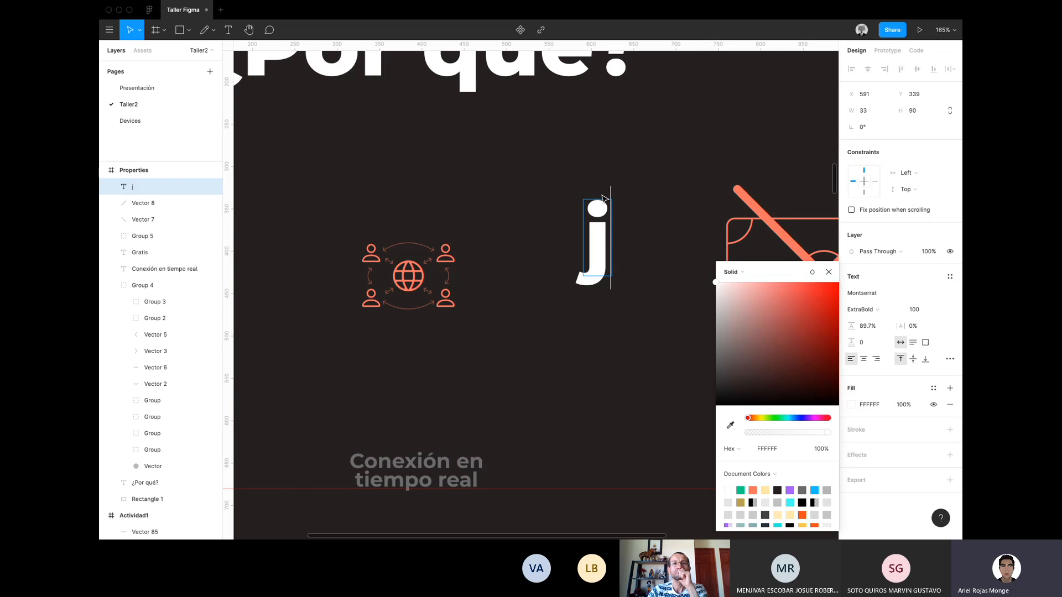
type("ijiji")
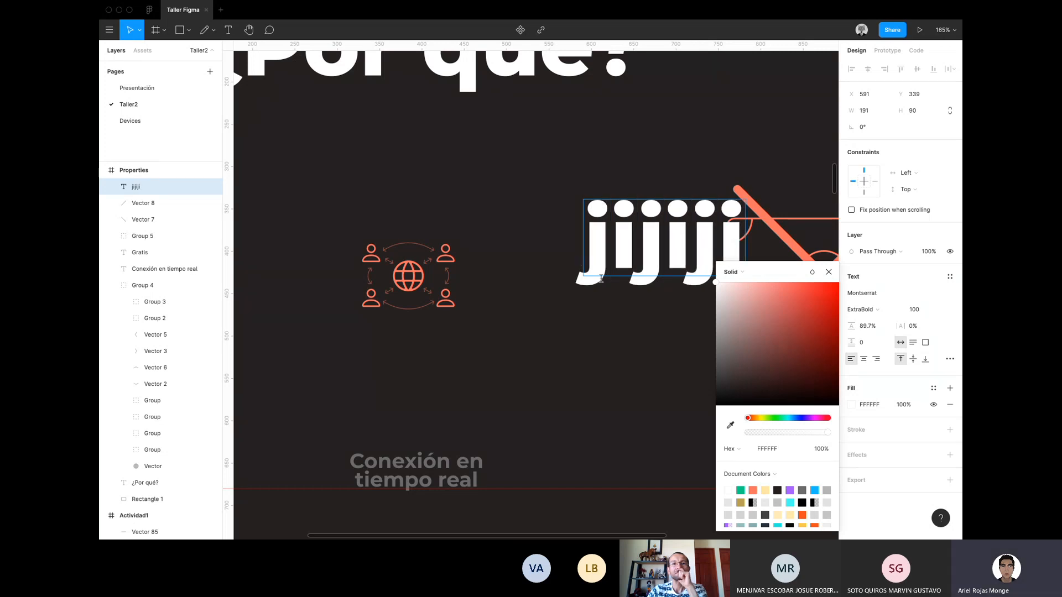
key("Escape")
left_click(708, 258)
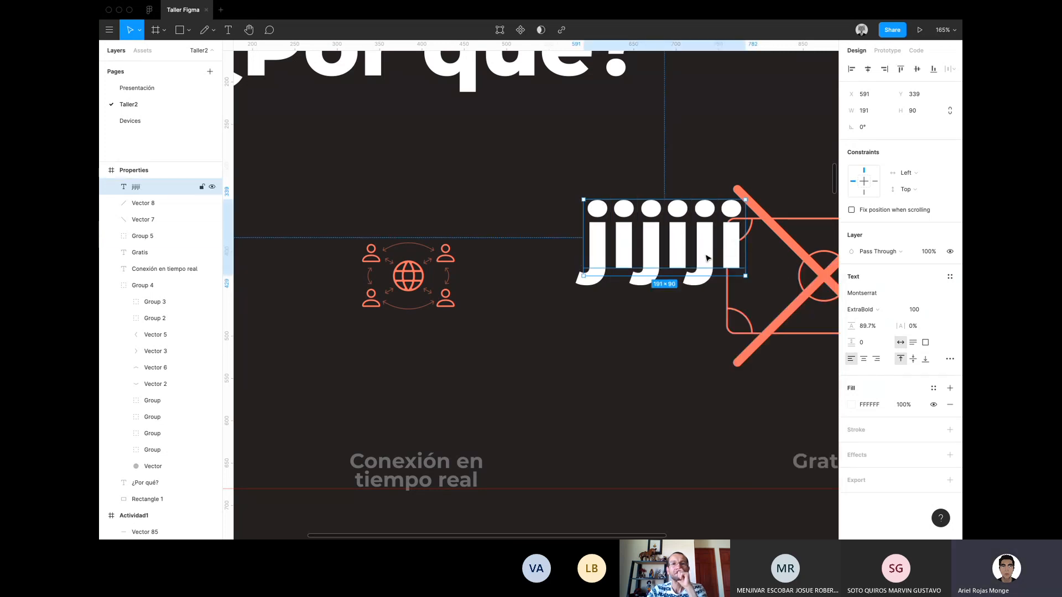
left_click_drag(685, 252, 605, 194)
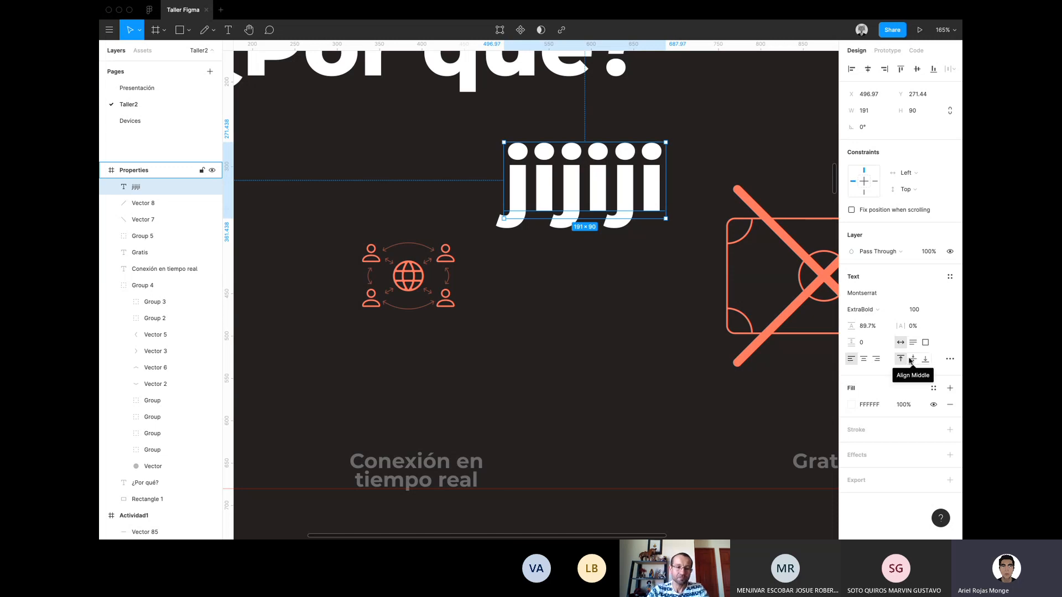
Look through the text's Type Details, from alignment and letter case to stylistic sets and horizontal spacing.
left_click(949, 361)
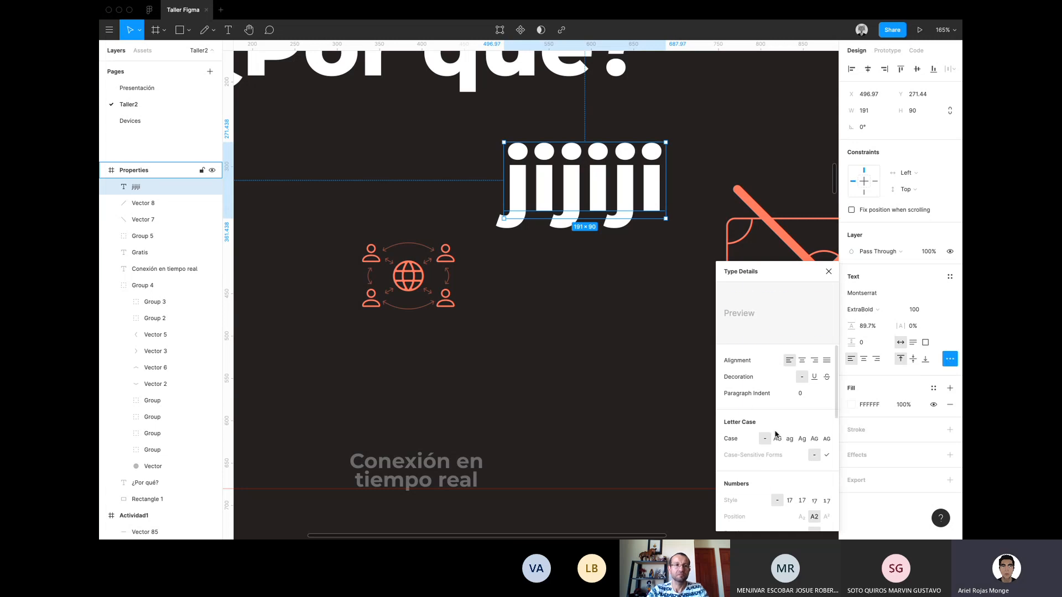
scroll(797, 474, "down", 5)
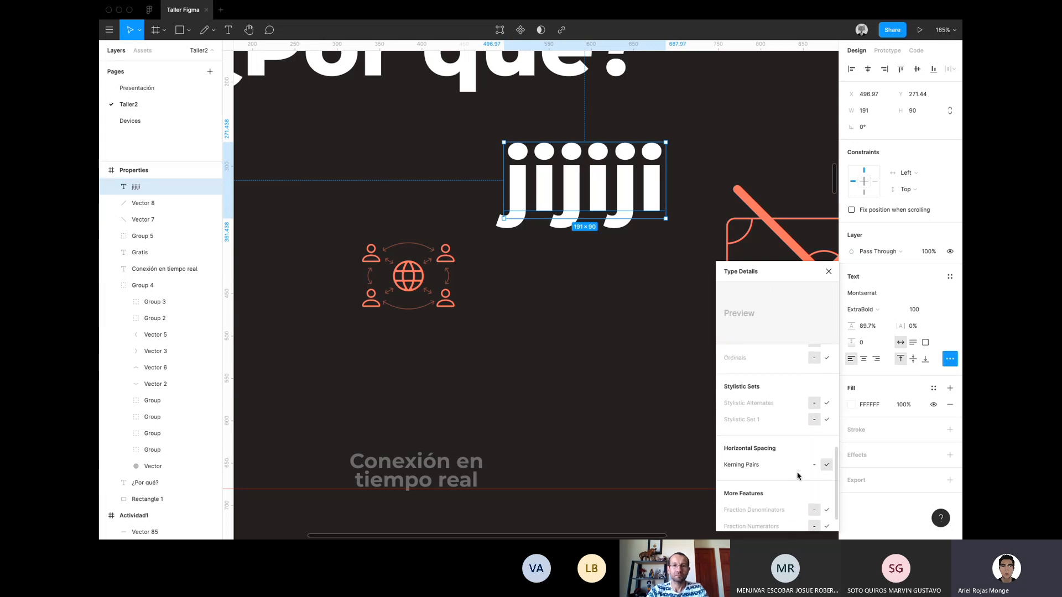
scroll(797, 474, "down", 1)
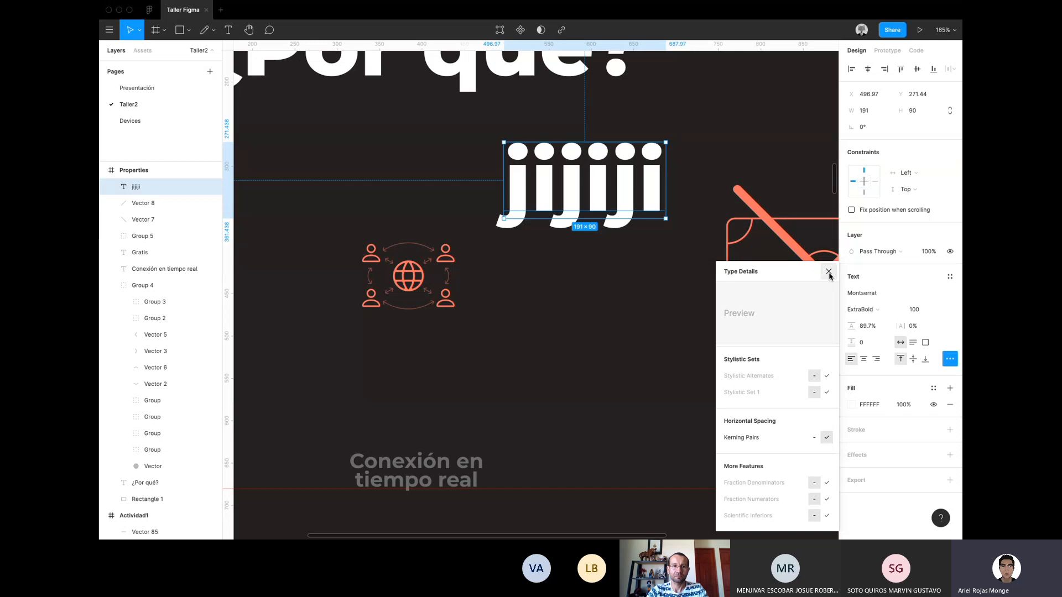
left_click(829, 271)
Delete the "jijiji" text layer from the Properties frame.
scroll(565, 327, "down", 5)
scroll(569, 293, "up", 2)
key("Delete")
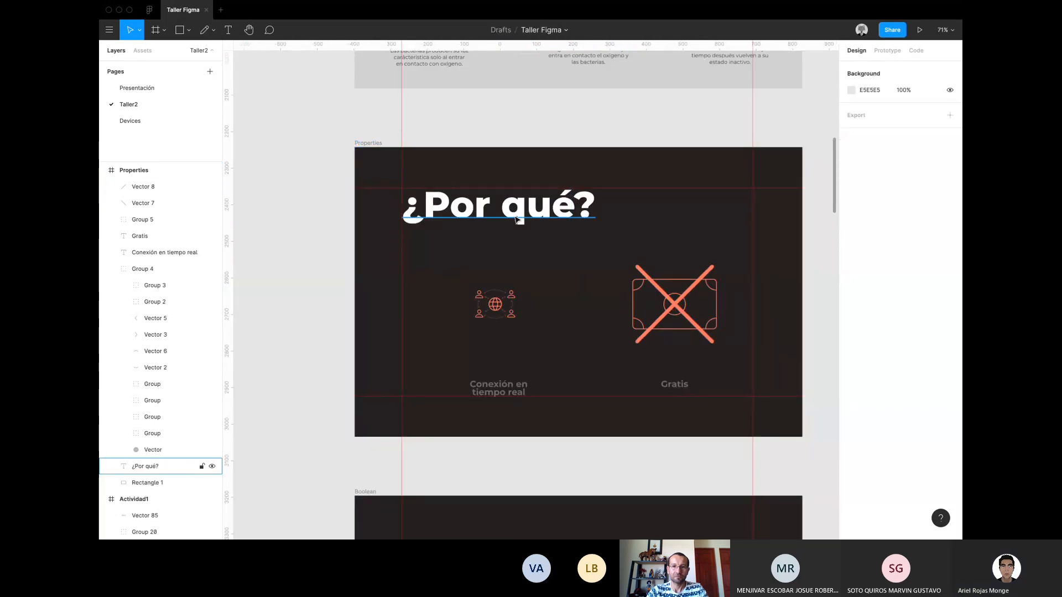
Select the "¿Por qué?" heading and pan the canvas with the Hand tool to view the Boolean frame.
left_click(145, 466)
left_click(250, 29)
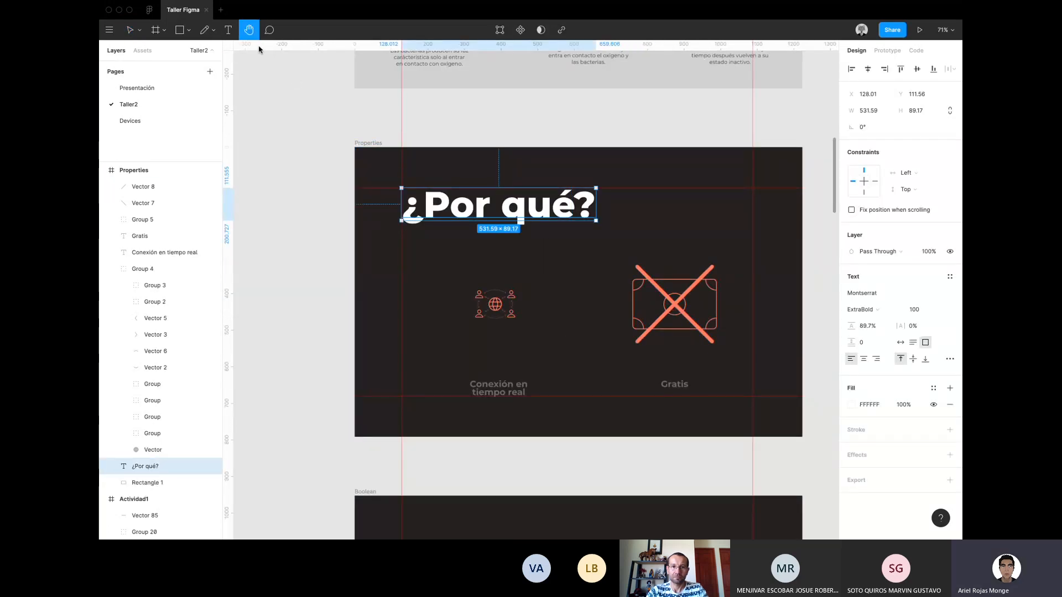
left_click_drag(509, 125, 650, 285)
scroll(453, 216, "down", 5)
left_click_drag(453, 216, 573, 123)
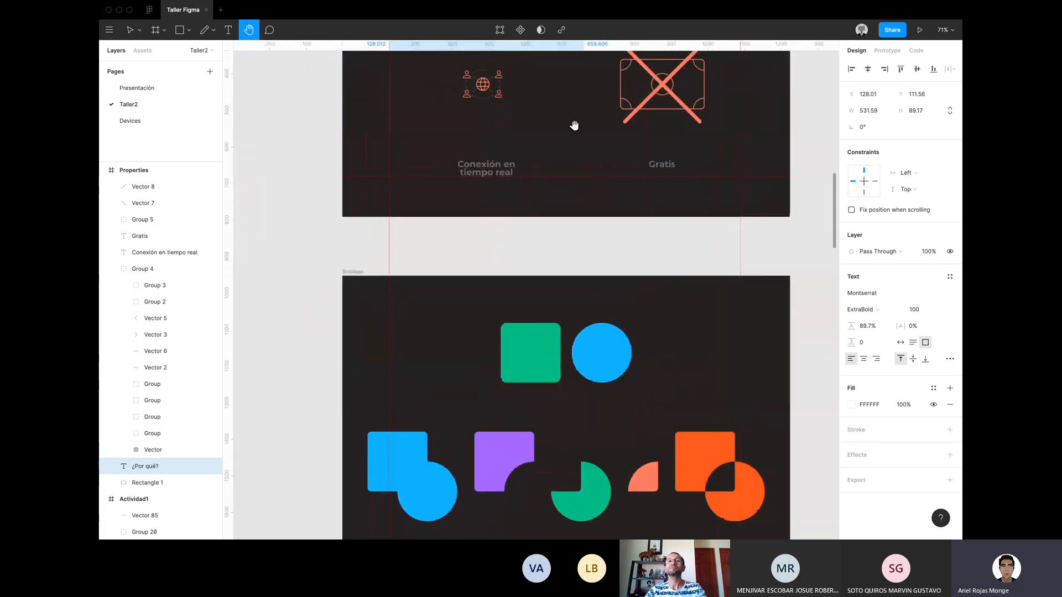
key("v")
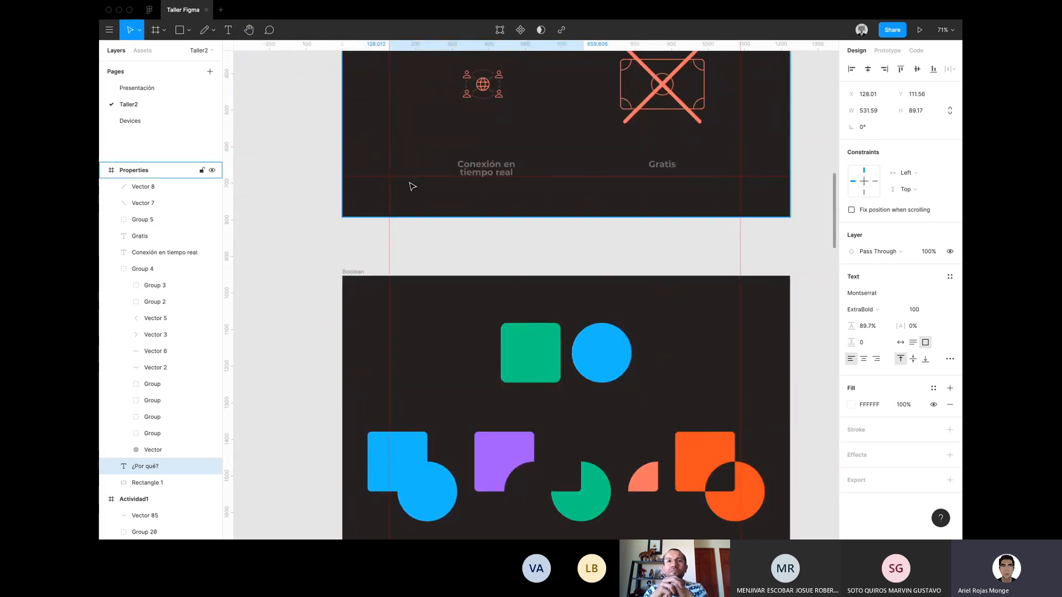
Pan the canvas from the Boolean frame past Properties and Actividad1 up to the Fx frame.
scroll(439, 237, "up", 3)
scroll(415, 317, "up", 10)
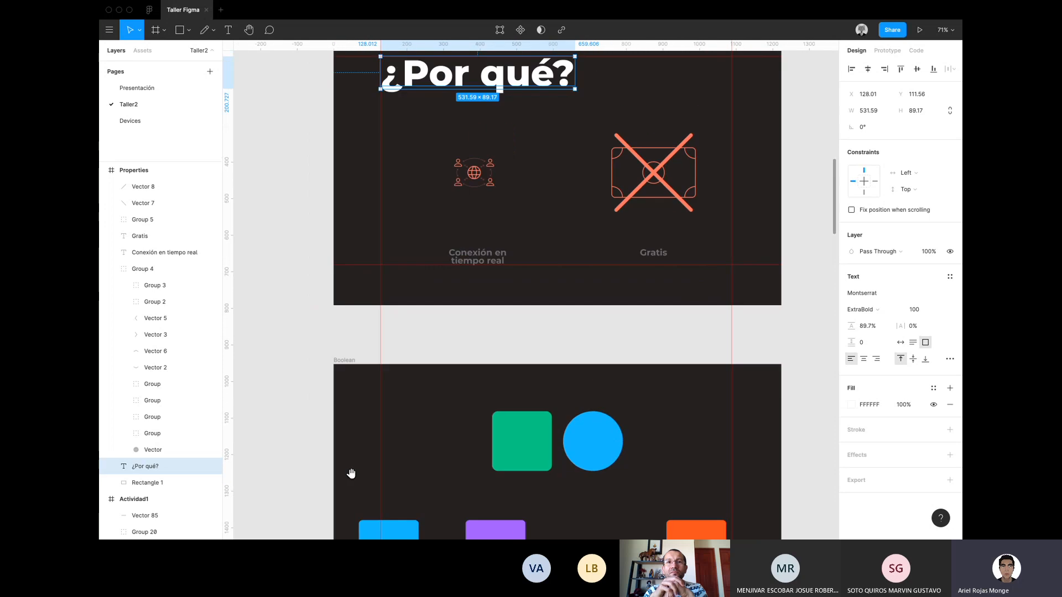
scroll(511, 389, "down", 10)
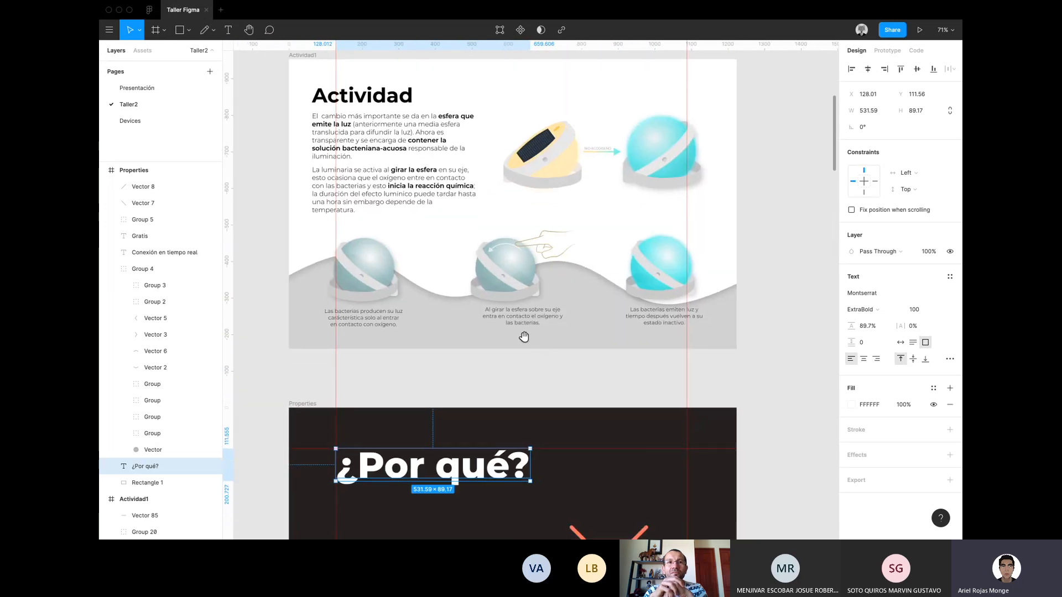
scroll(414, 119, "up", 15)
scroll(486, 460, "left", 5)
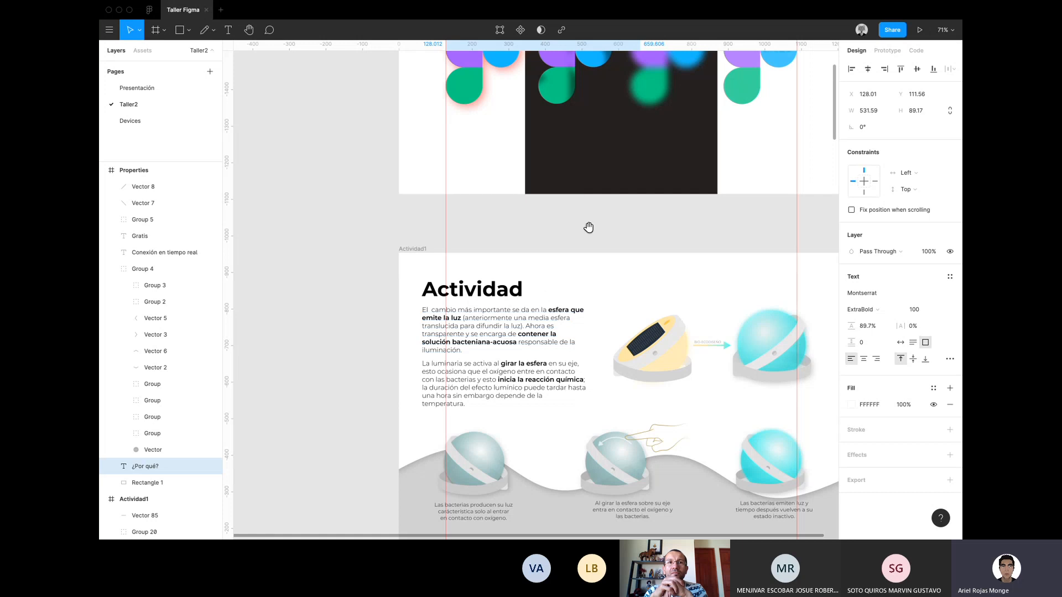
left_click_drag(588, 230, 523, 386)
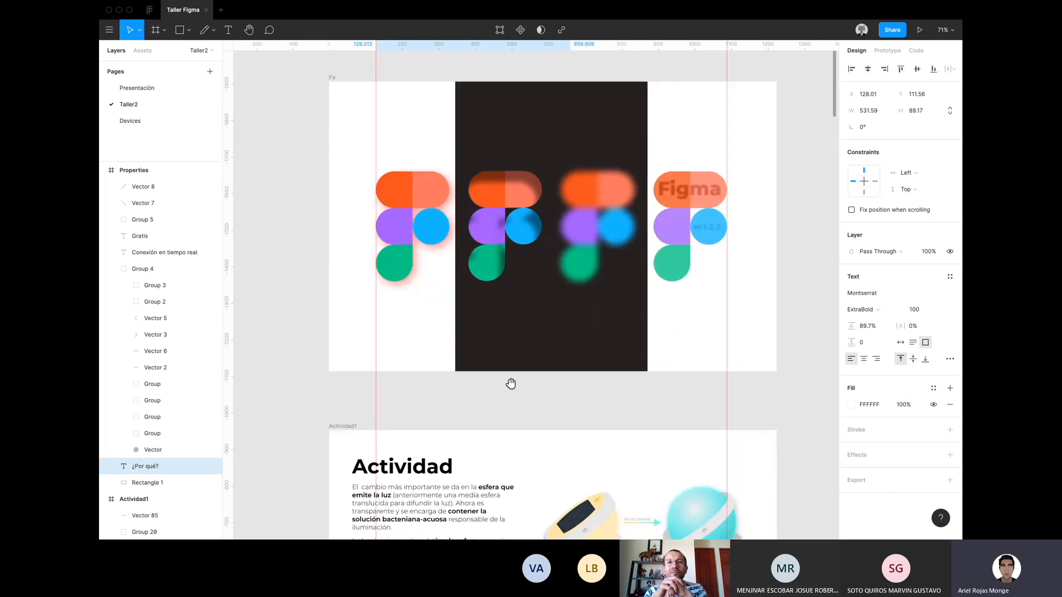
scroll(510, 384, "down", 2)
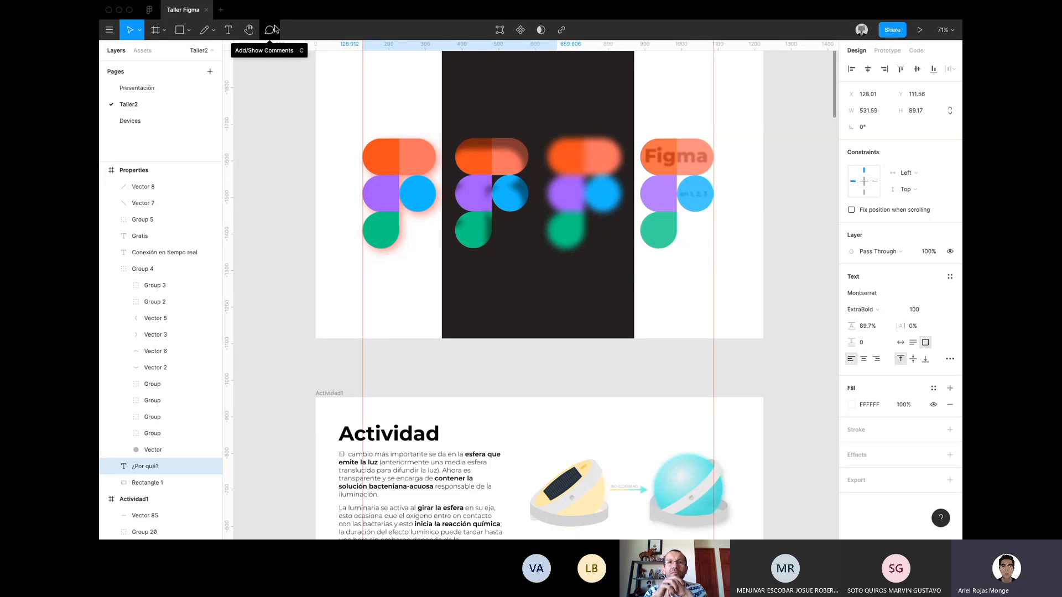
Post the comment "Esto no me gusta por el rojo" on the blue circle of the first logo in the Fx frame.
left_click(271, 30)
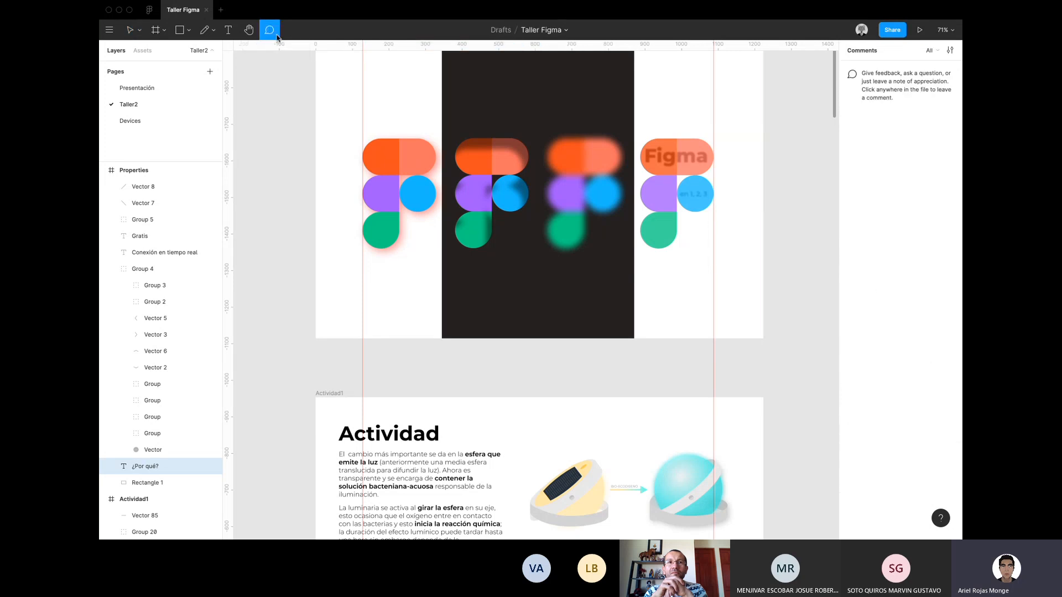
left_click(418, 187)
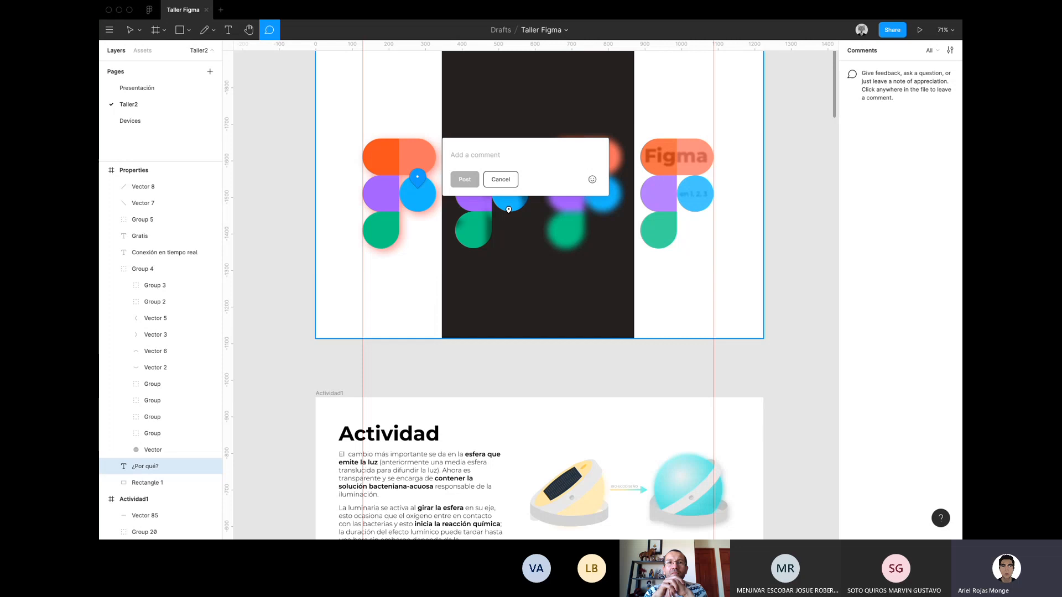
type("Esto no me gusta")
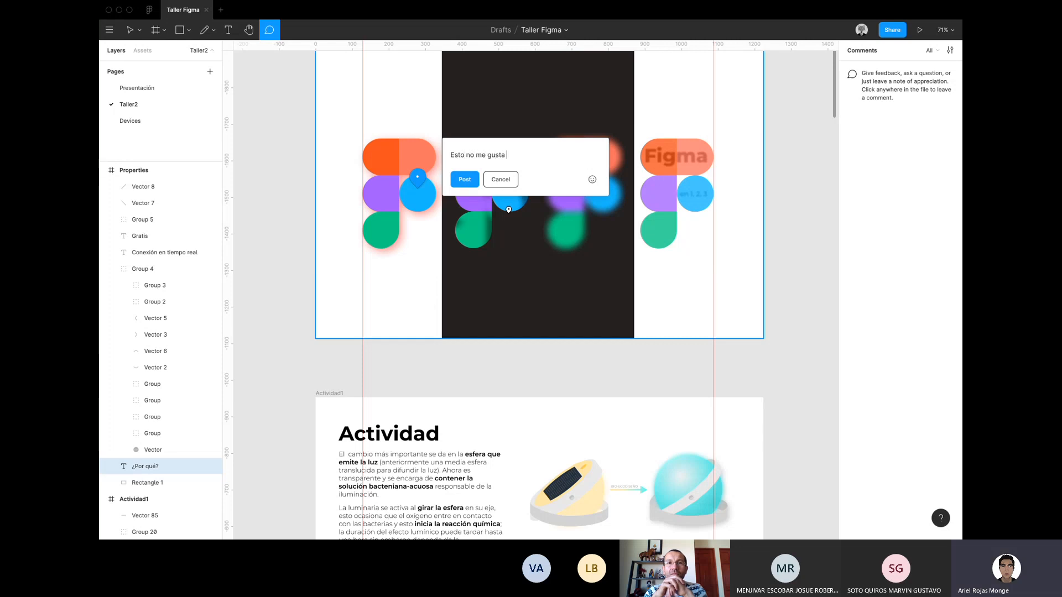
type(" porque")
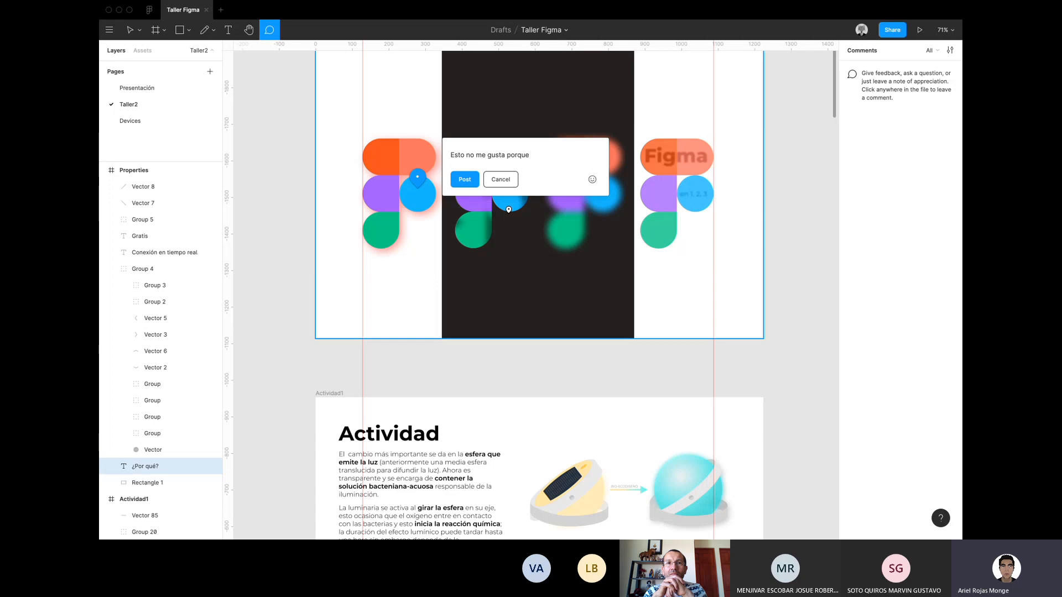
type(" el ron")
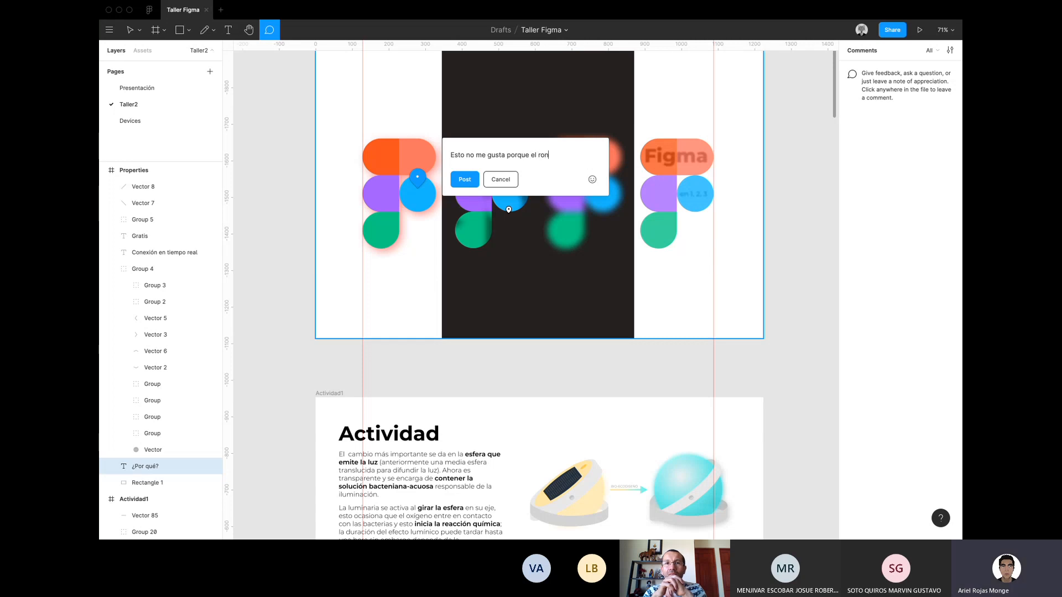
key("BackSpace")
key("BackSpace")
key("BackSpace")
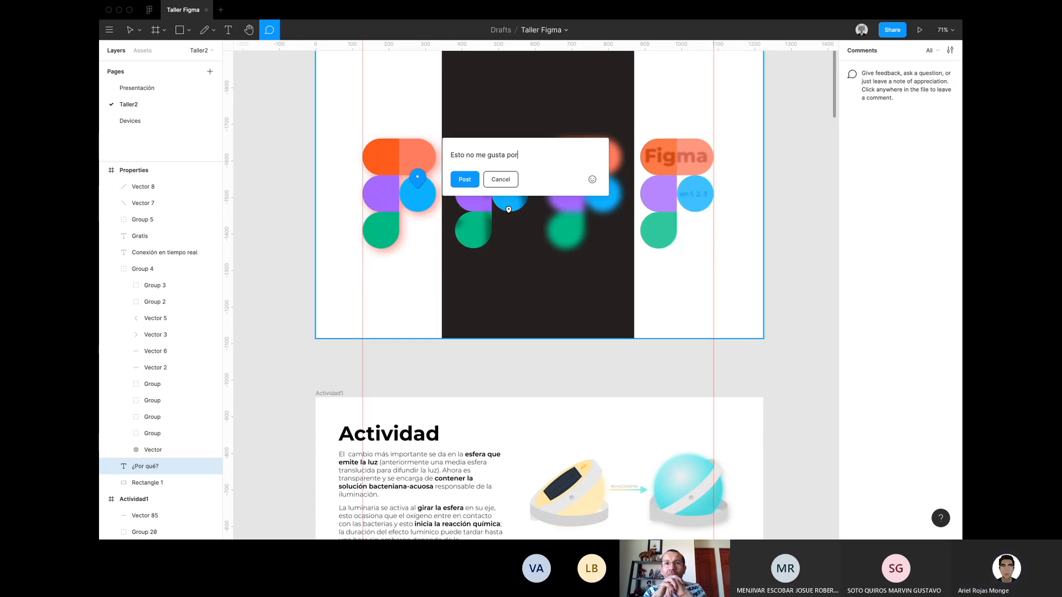
type("el rojo")
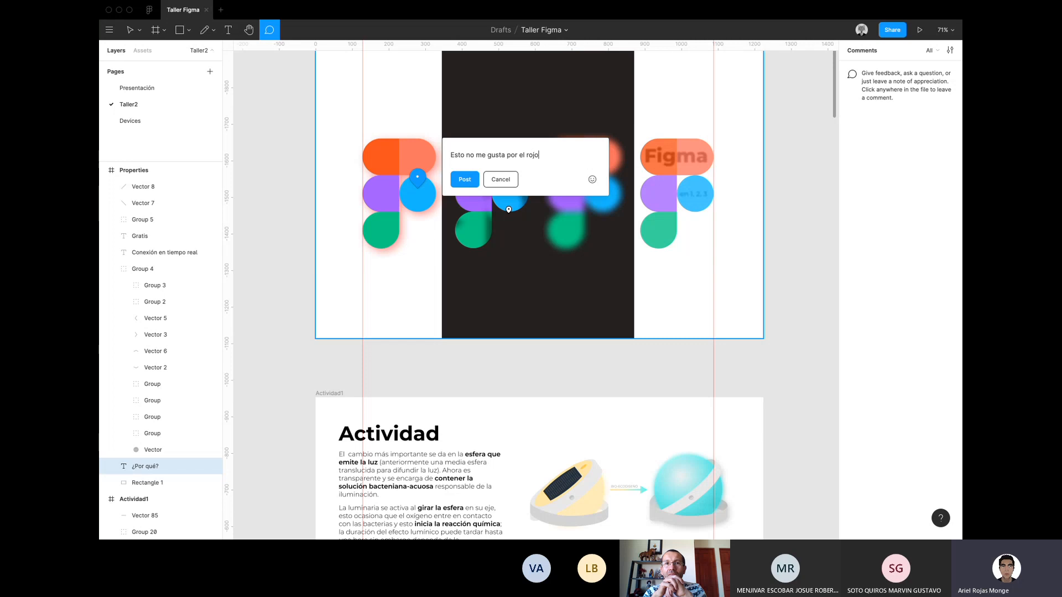
left_click(465, 179)
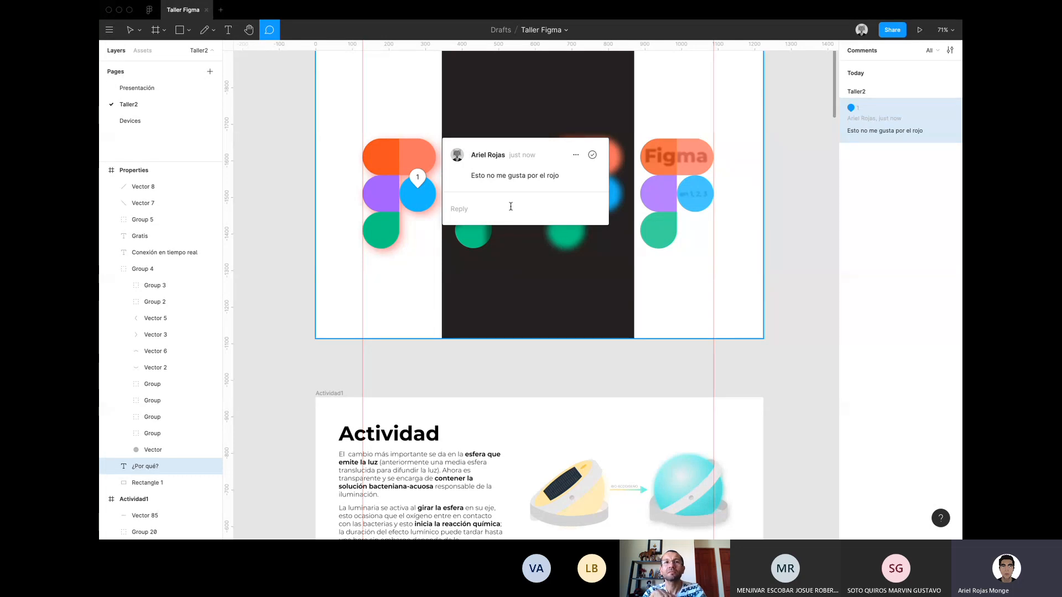
Reply "Esto esta feo" with a laughing emoji to the comment and close its thread.
left_click(479, 209)
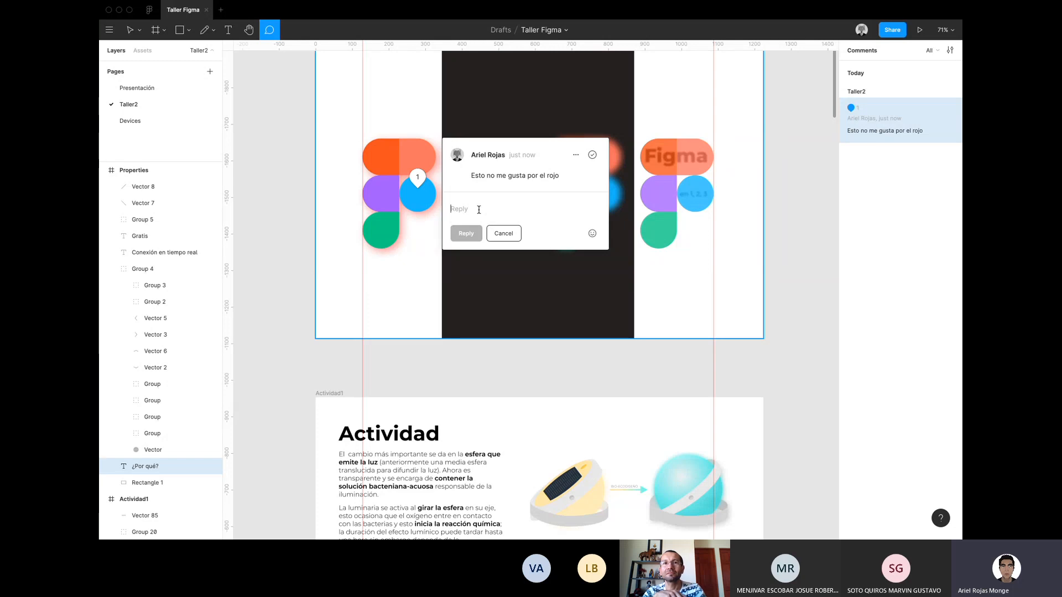
type("Esto est")
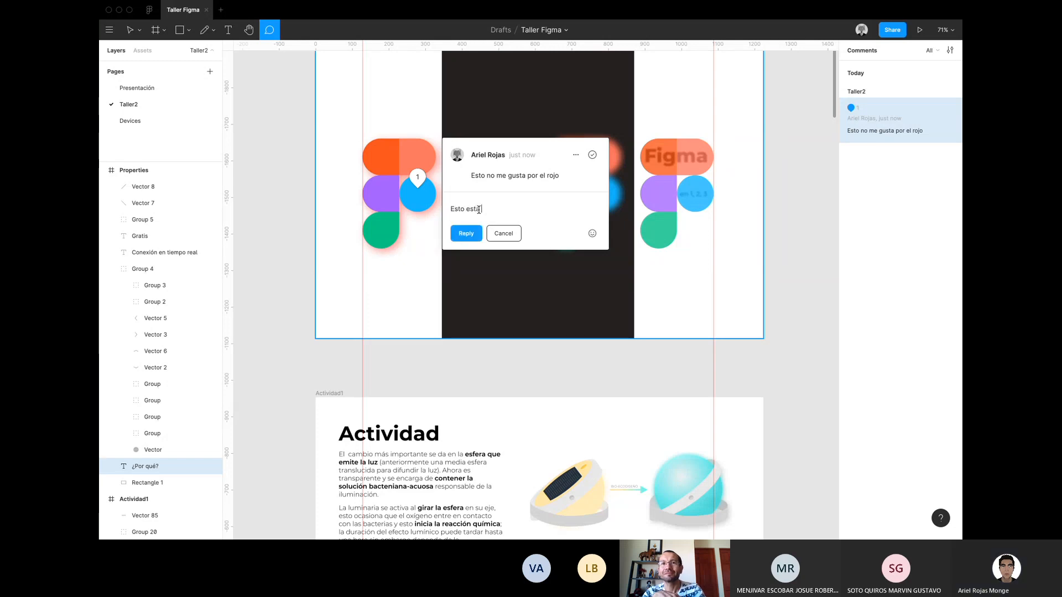
type("a feo")
left_click(592, 234)
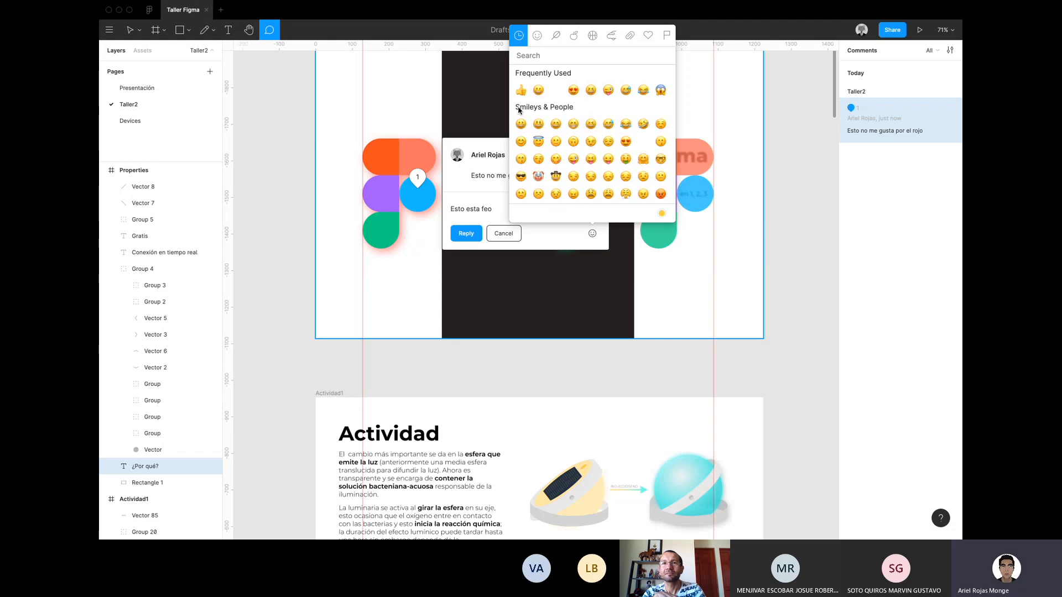
left_click(591, 89)
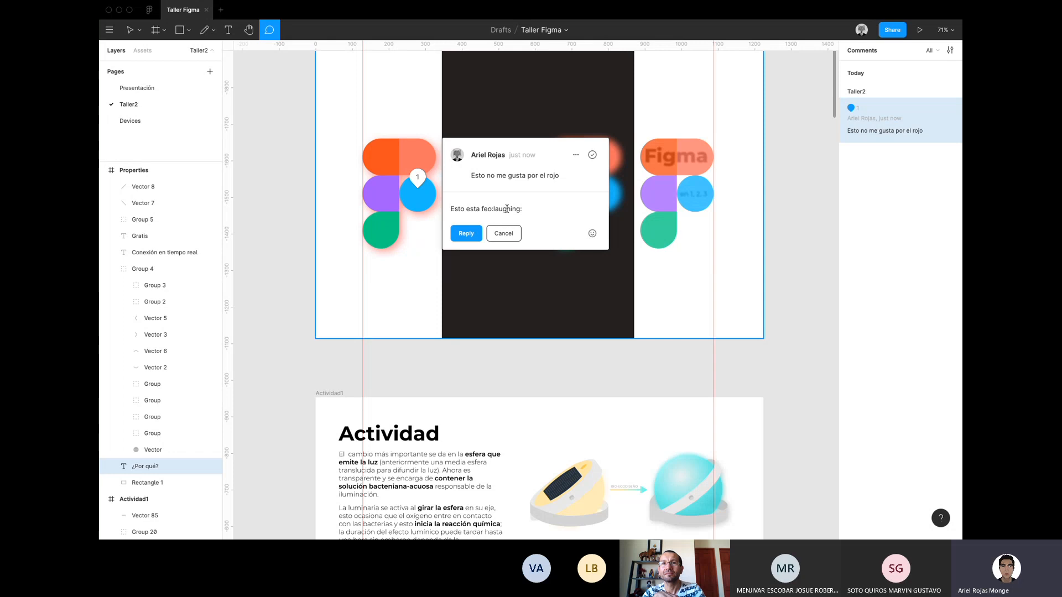
left_click(466, 233)
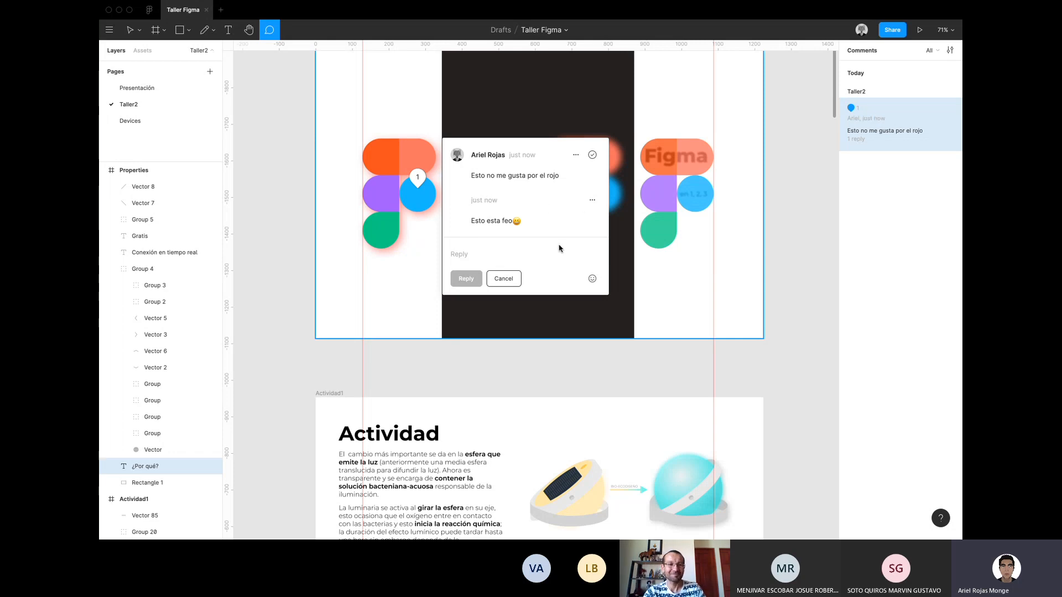
left_click(504, 277)
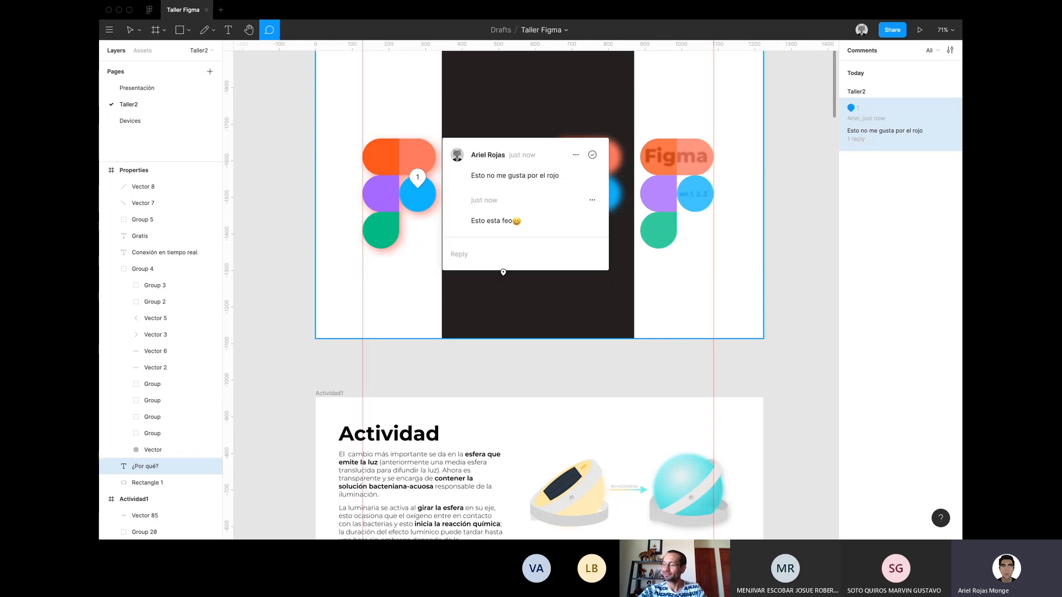
left_click(443, 253)
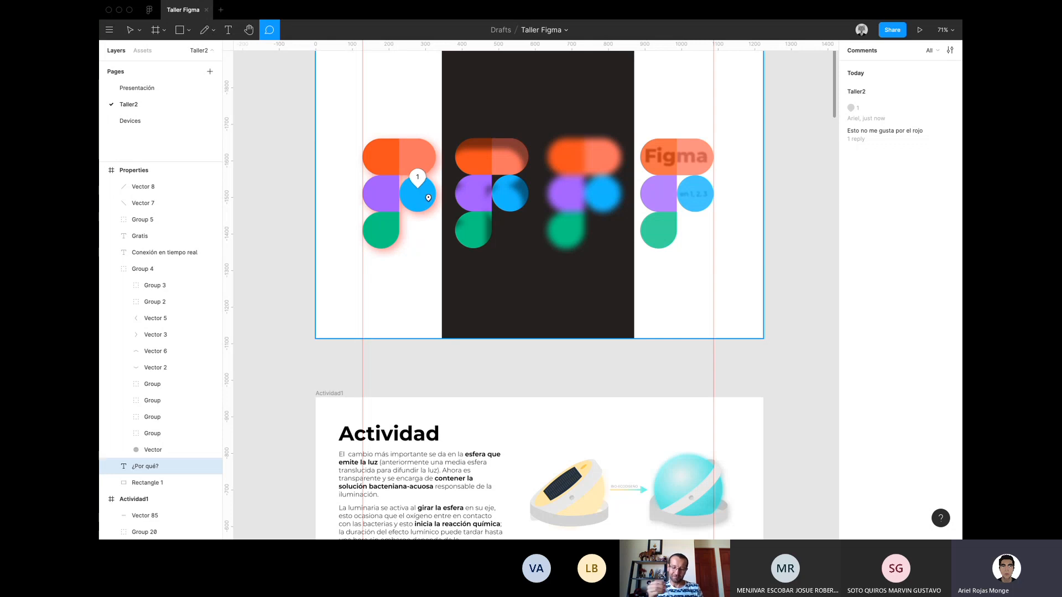
Move the comment pin slightly down, to the middle of the first logo's blue circle.
mouse_move(417, 187)
left_mouse_down()
mouse_move(382, 209)
mouse_move(420, 203)
left_mouse_up()
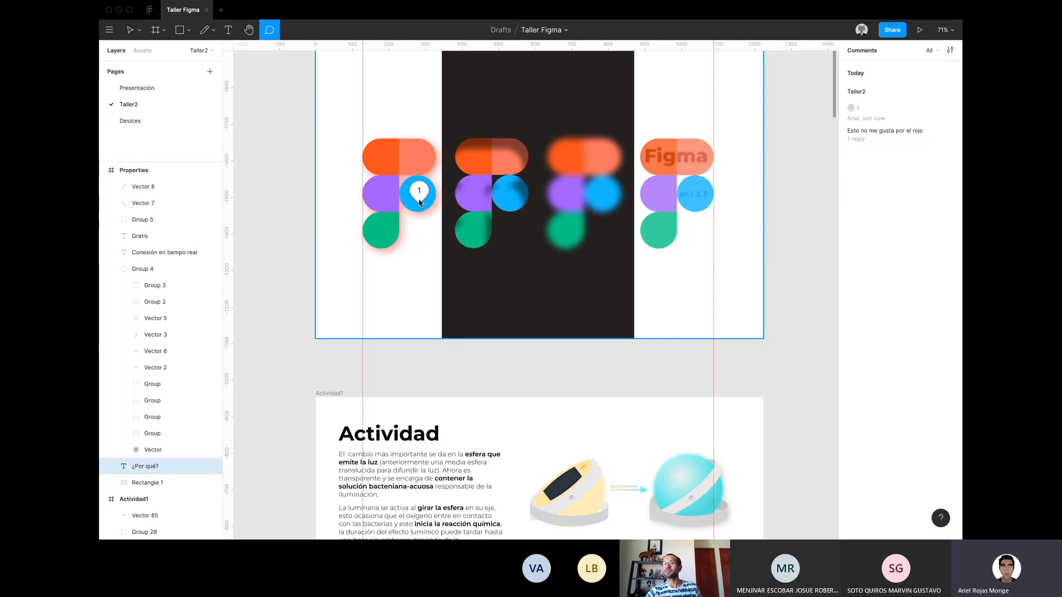
scroll(419, 202, "down", 15)
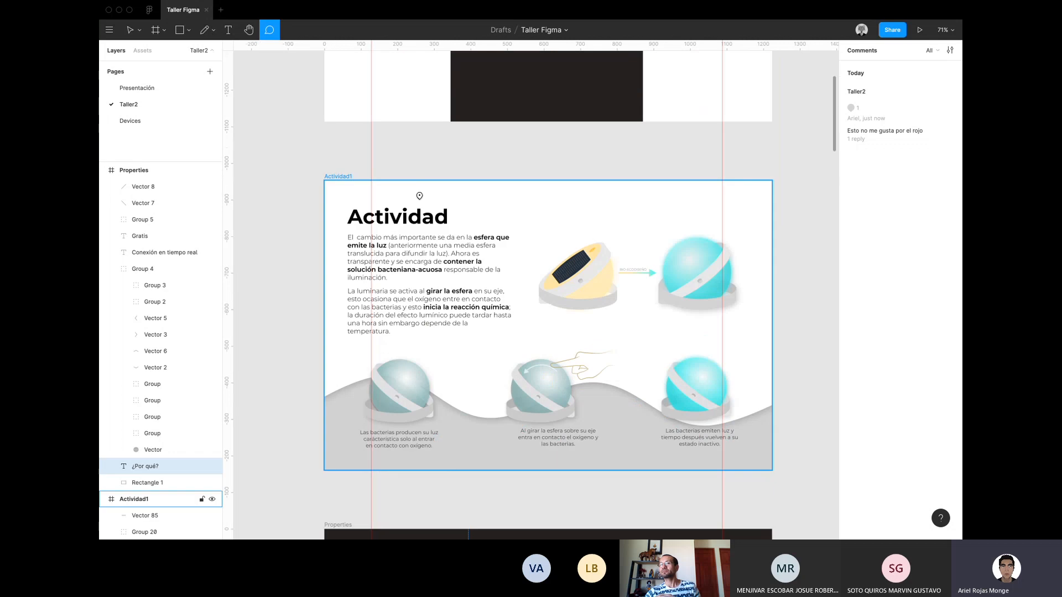
scroll(419, 195, "up", 15)
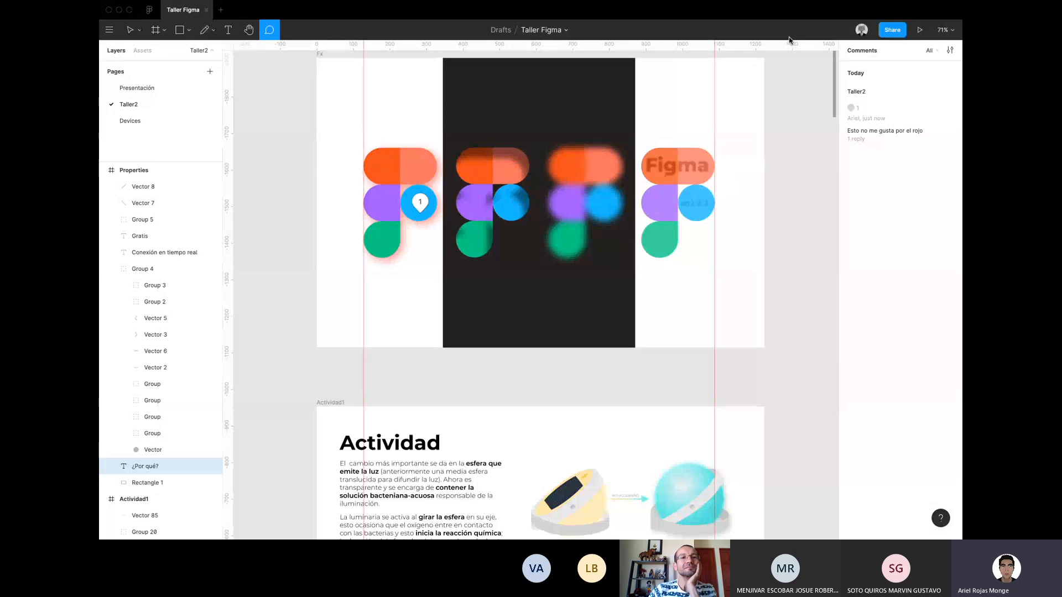
Add a suggested contact as a "can view" invitee for the file and check the link's audience and permission options.
left_click(893, 29)
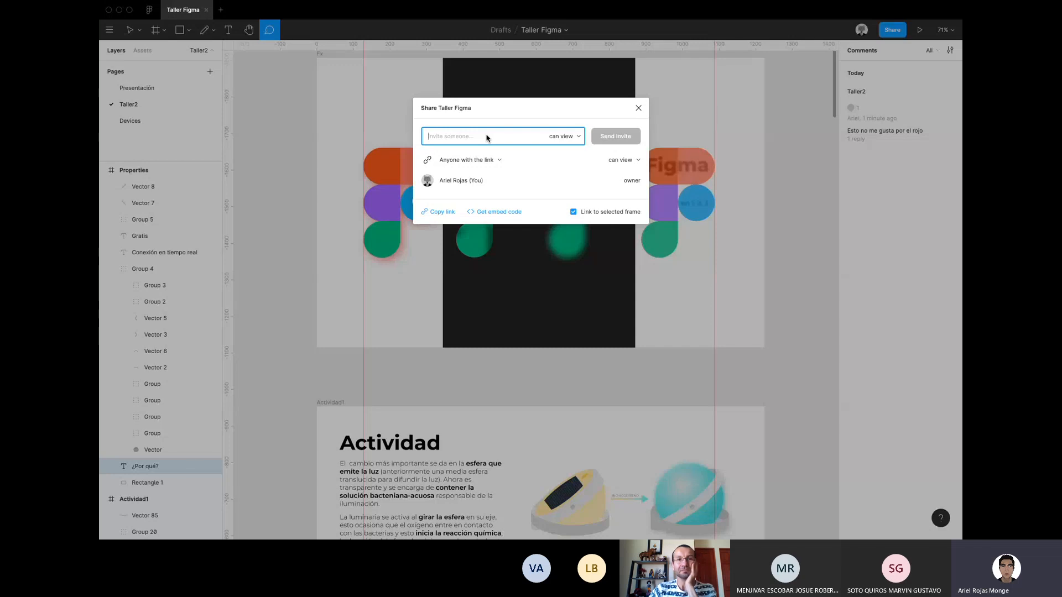
type("hiu")
key("BackSpace")
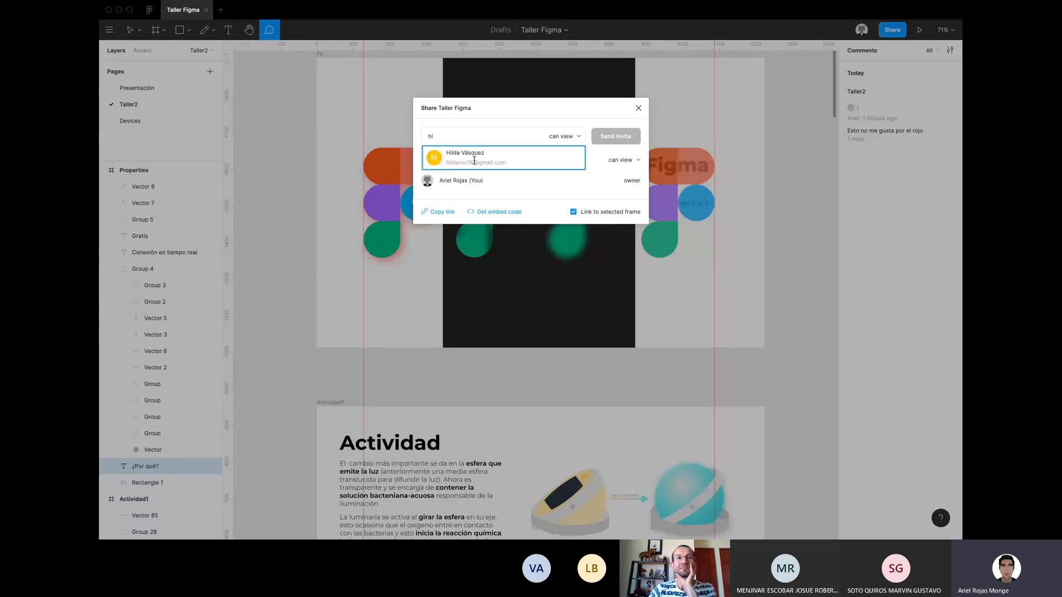
left_click(474, 161)
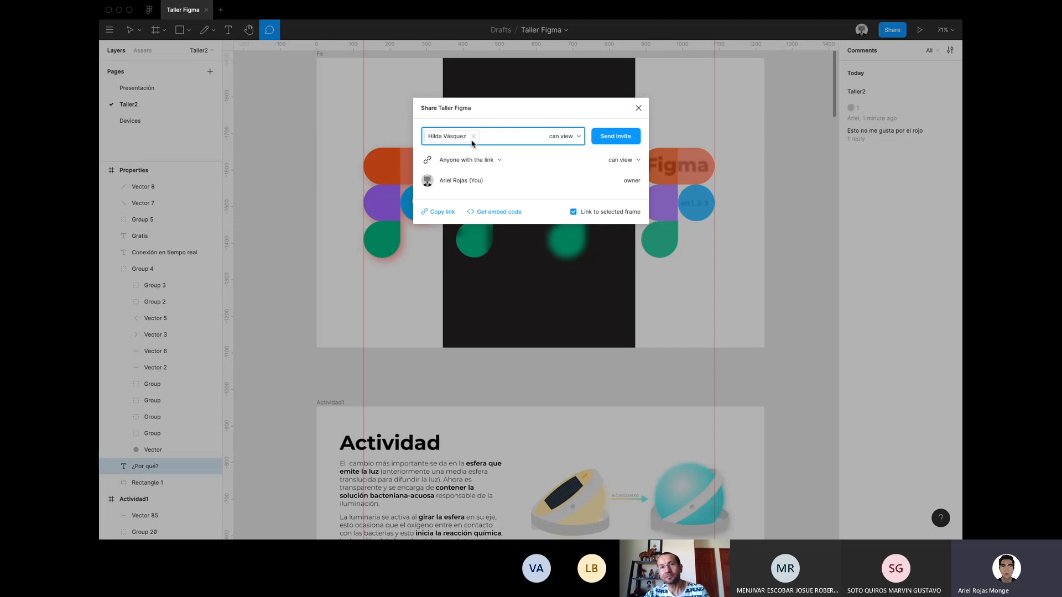
left_click(497, 162)
left_click(497, 161)
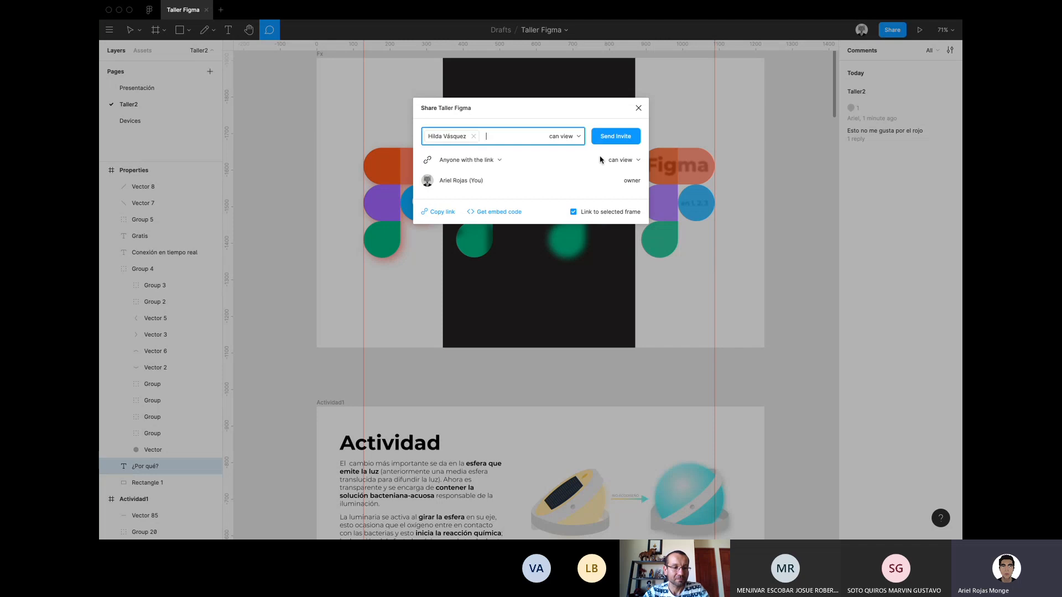
left_click(627, 161)
left_click(595, 161)
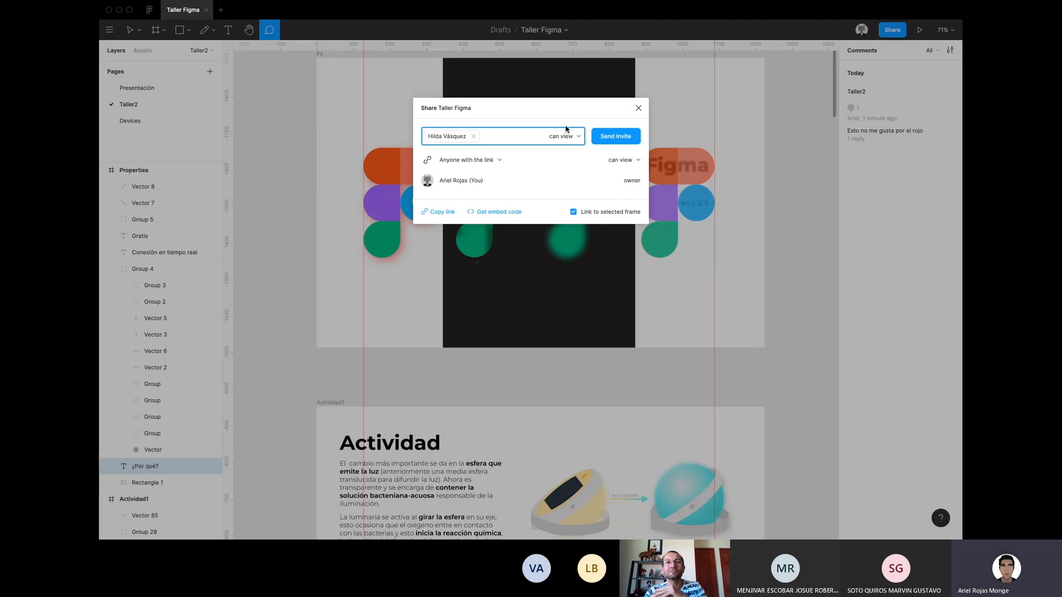
Remove the pending invitee and close the file's sharing settings without sending an invitation.
left_click(474, 136)
left_click(639, 108)
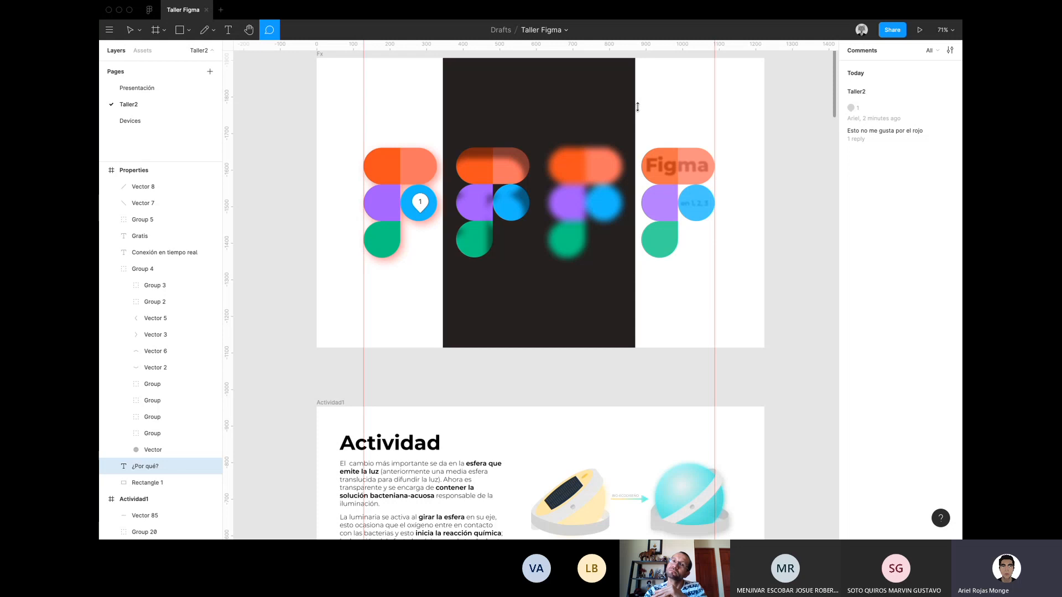
left_click(891, 31)
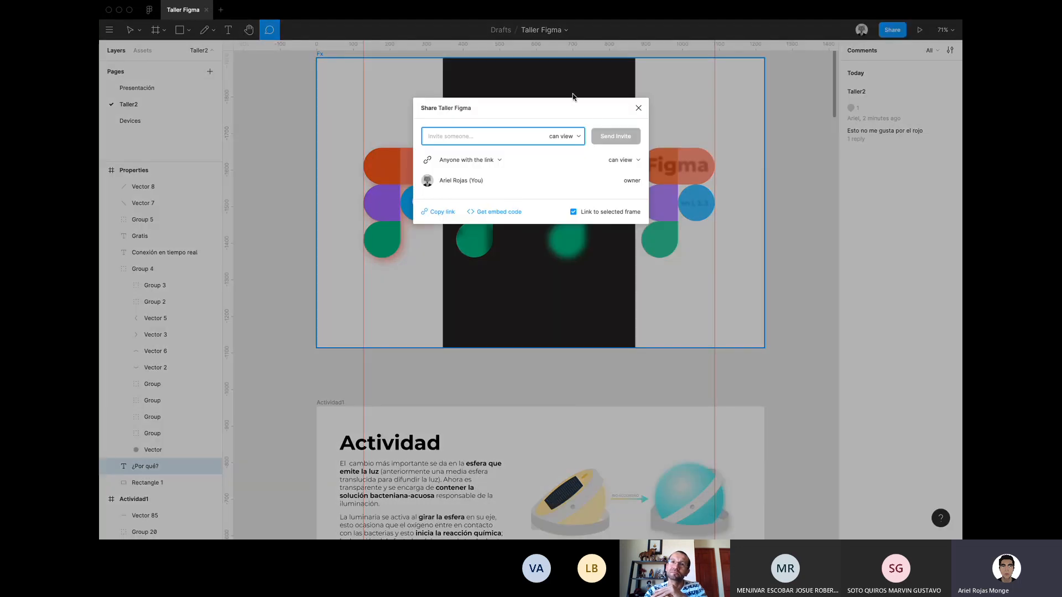
left_click(639, 106)
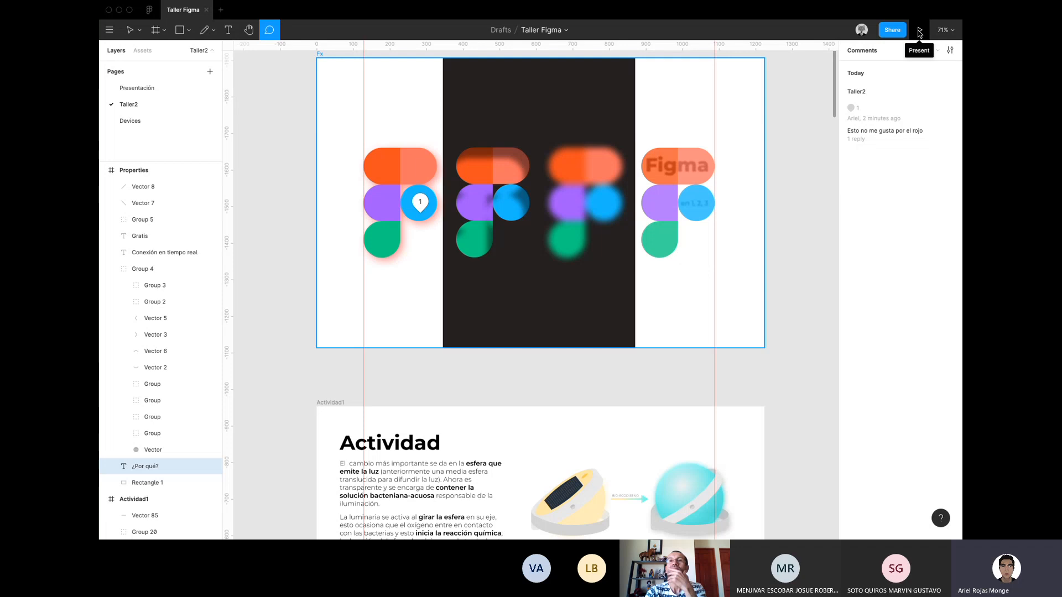
Present the "¿Por qué?" frame as a prototype and check the invite permission options for sharing it.
left_click(918, 33)
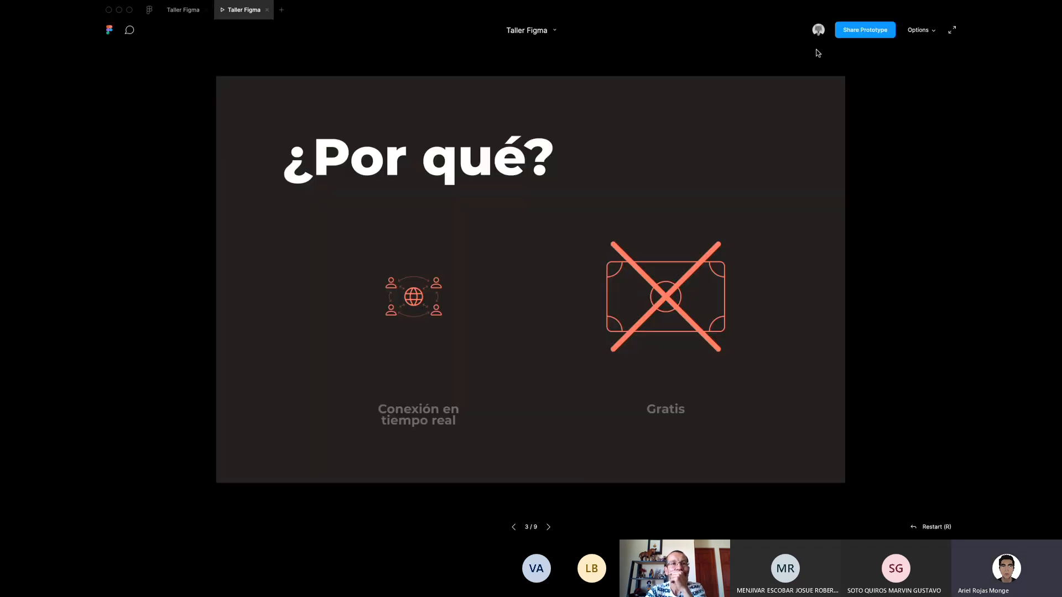
left_click(873, 34)
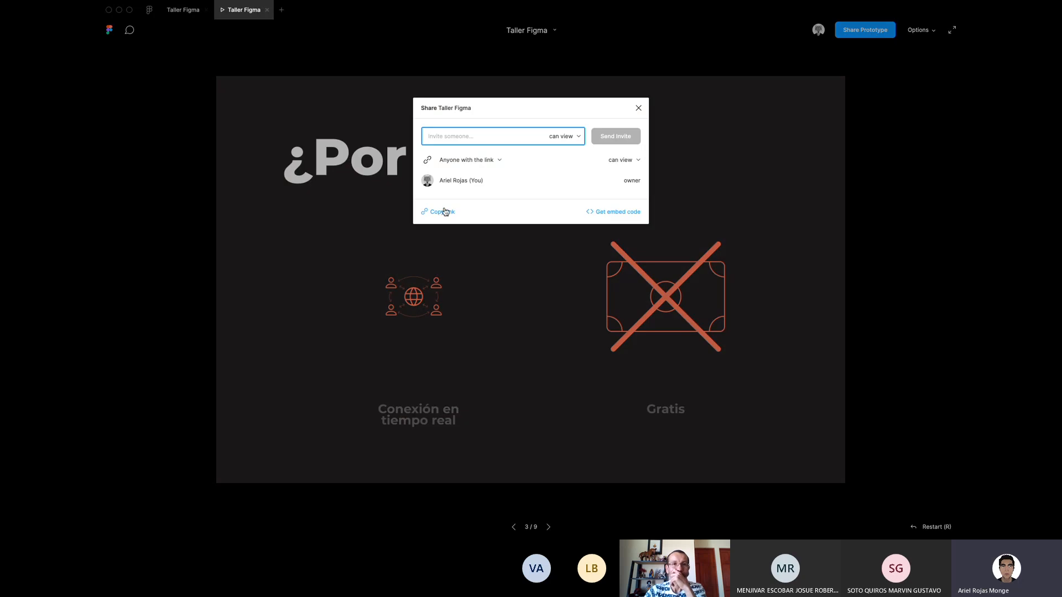
left_click(565, 138)
left_click(570, 139)
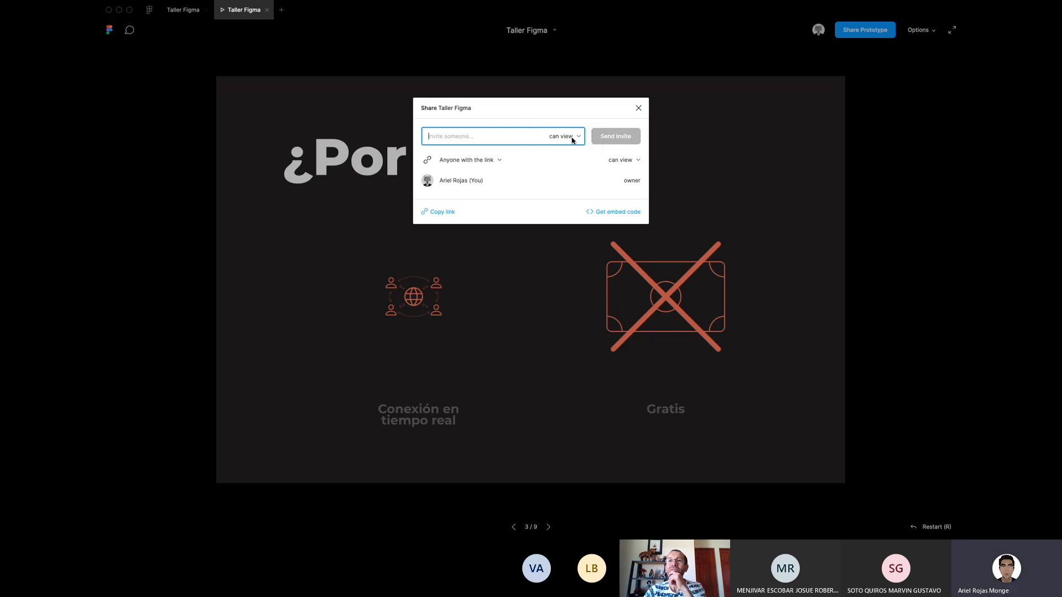
left_click(638, 107)
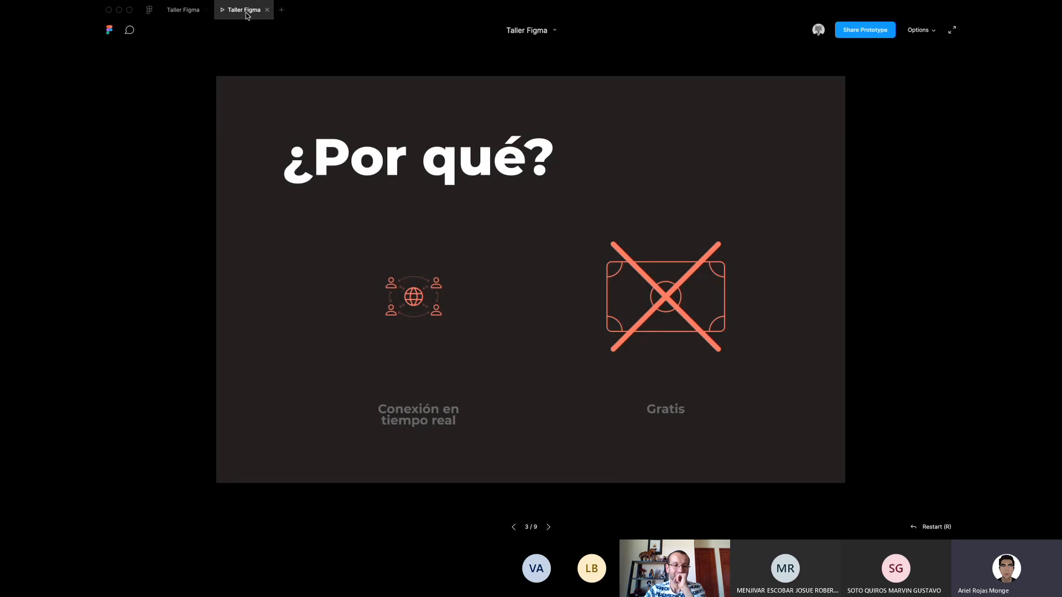
Turn on commenting in the prototype and discard the blank comment placed on the "¿Por qué?" title.
left_click(133, 30)
left_click(395, 149)
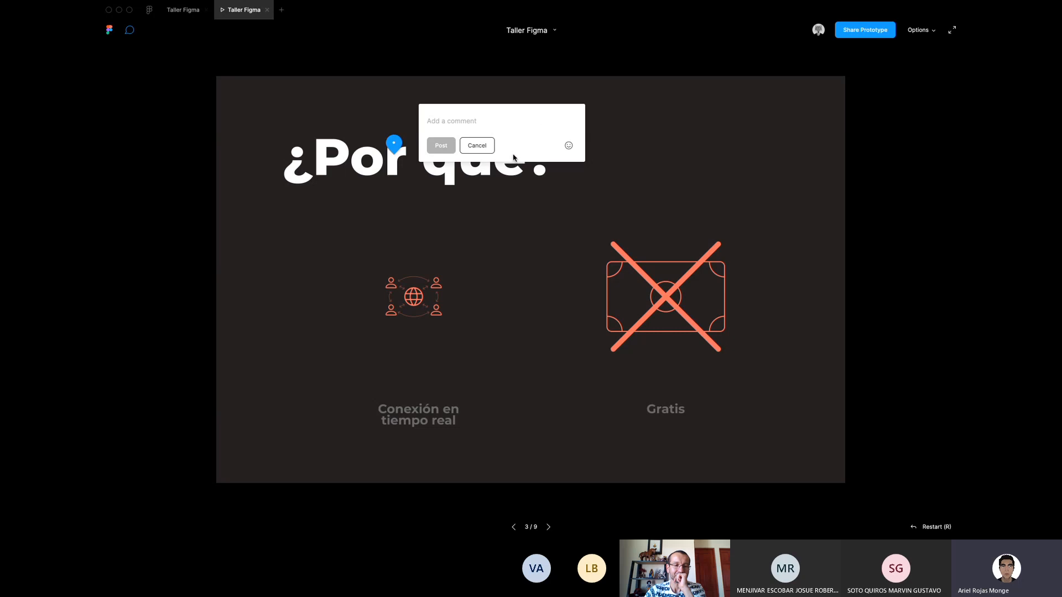
left_click(480, 147)
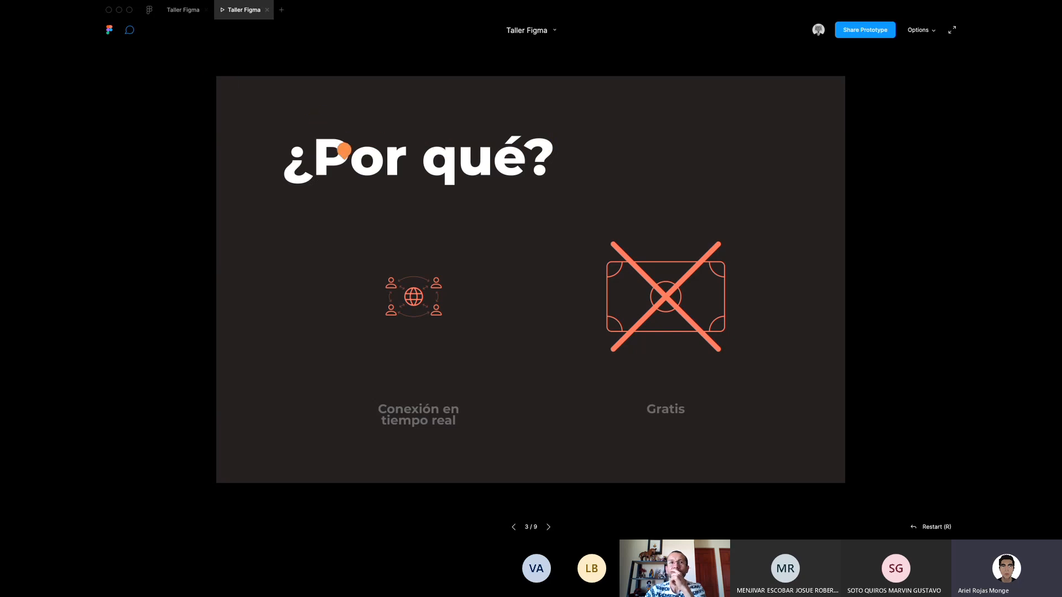
Post the comment "Este por qué está mal escrito porque tal y tla" on the P of the "¿Por qué?" title.
left_click(342, 149)
type("Este")
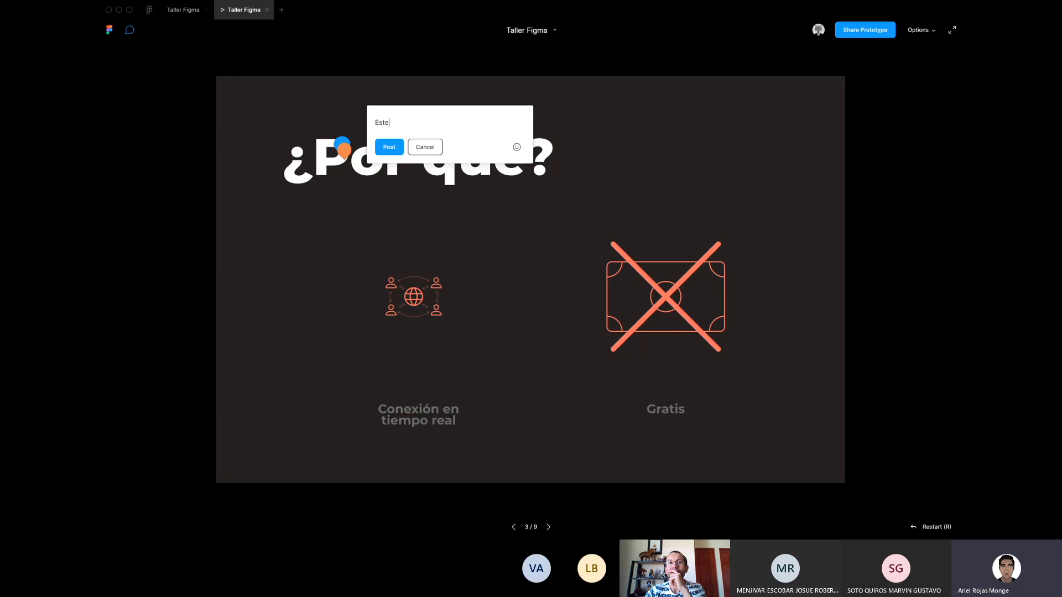
type(" por qué")
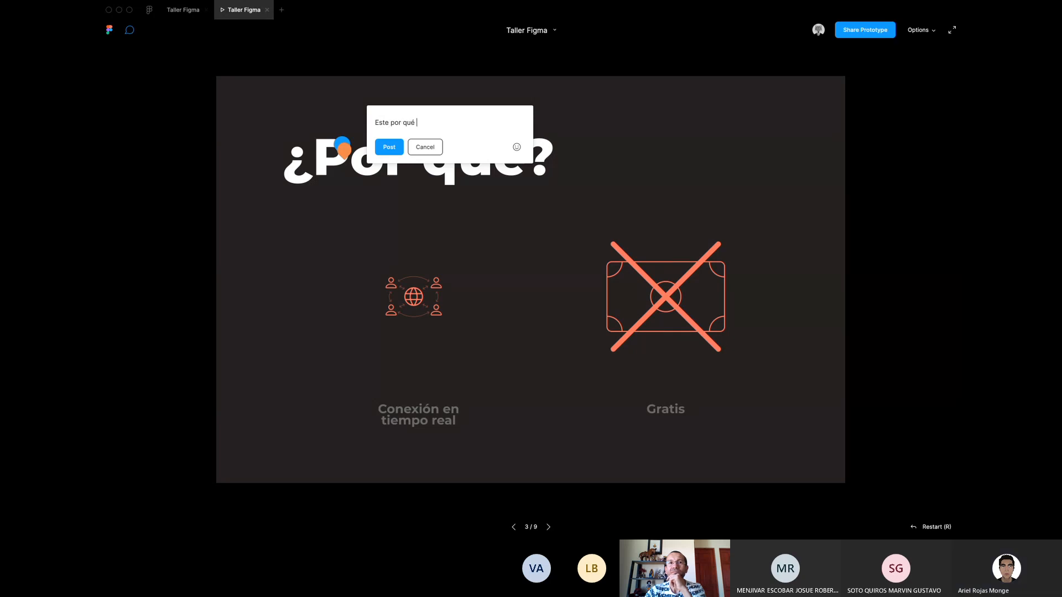
type(" está mal e")
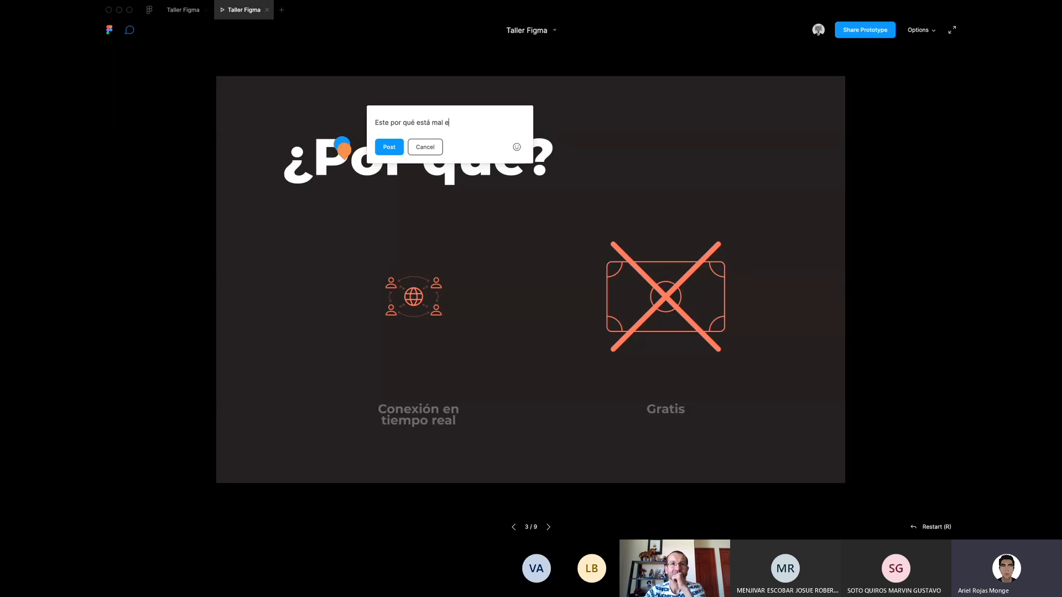
type("scrito ")
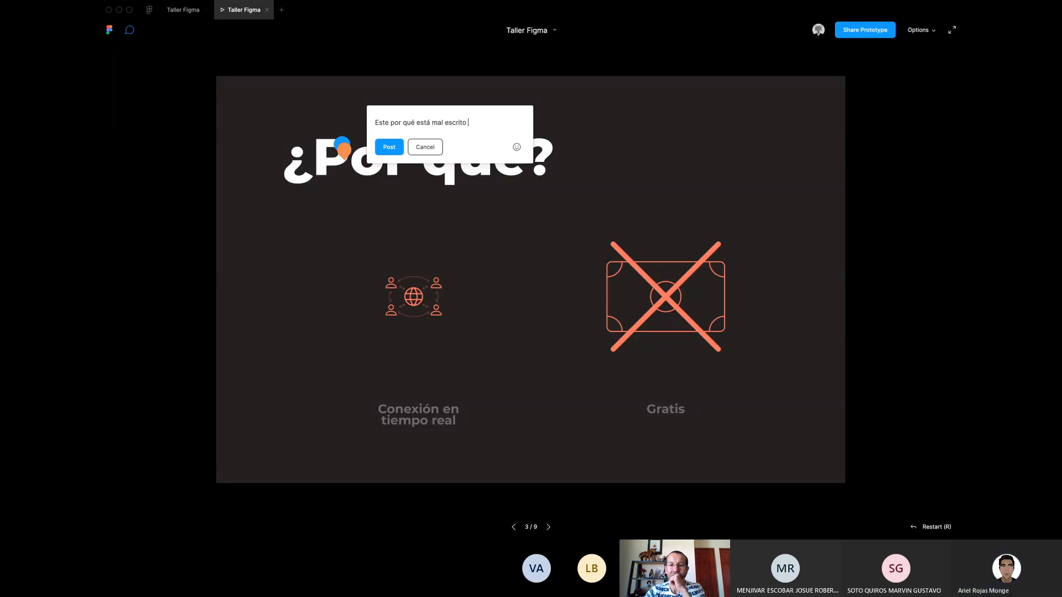
type("por")
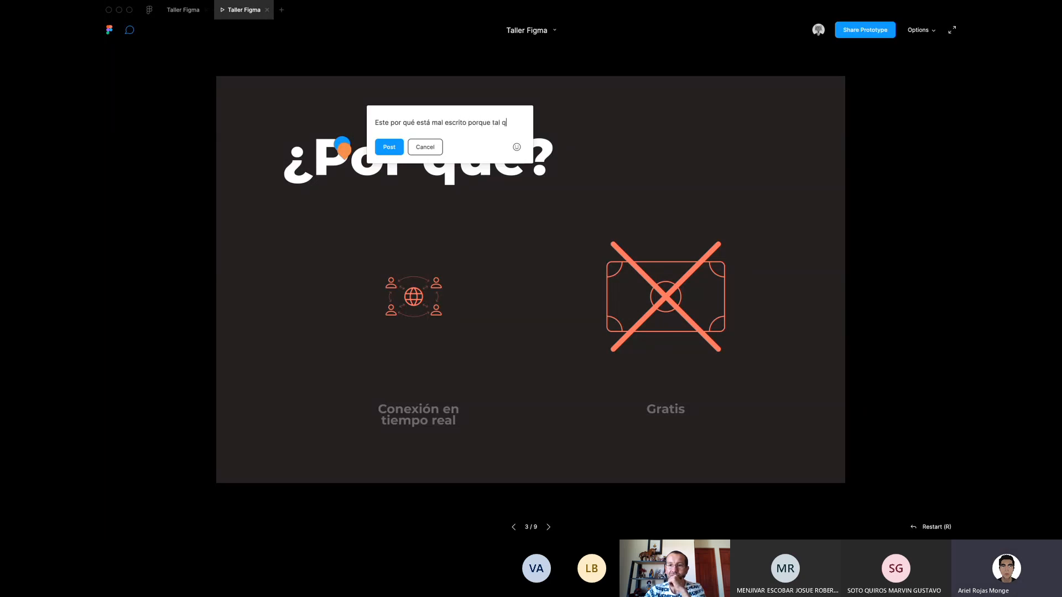
type("que tal y tl")
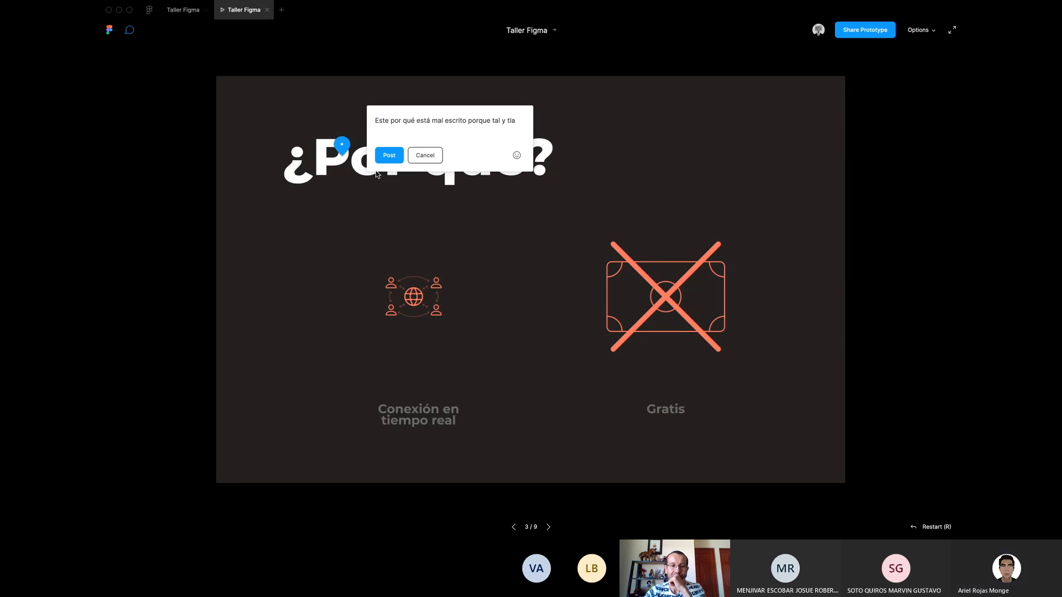
type("a")
left_click(383, 147)
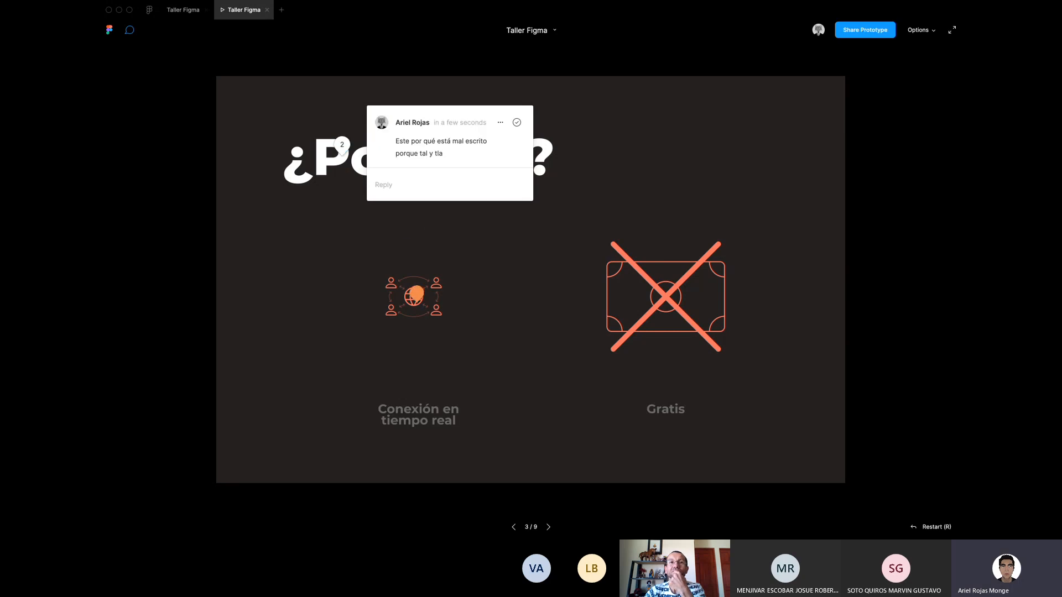
Post the comment "Este pictograma está excelente" on the globe pictogram above "Conexión en tiempo real".
left_click(416, 293)
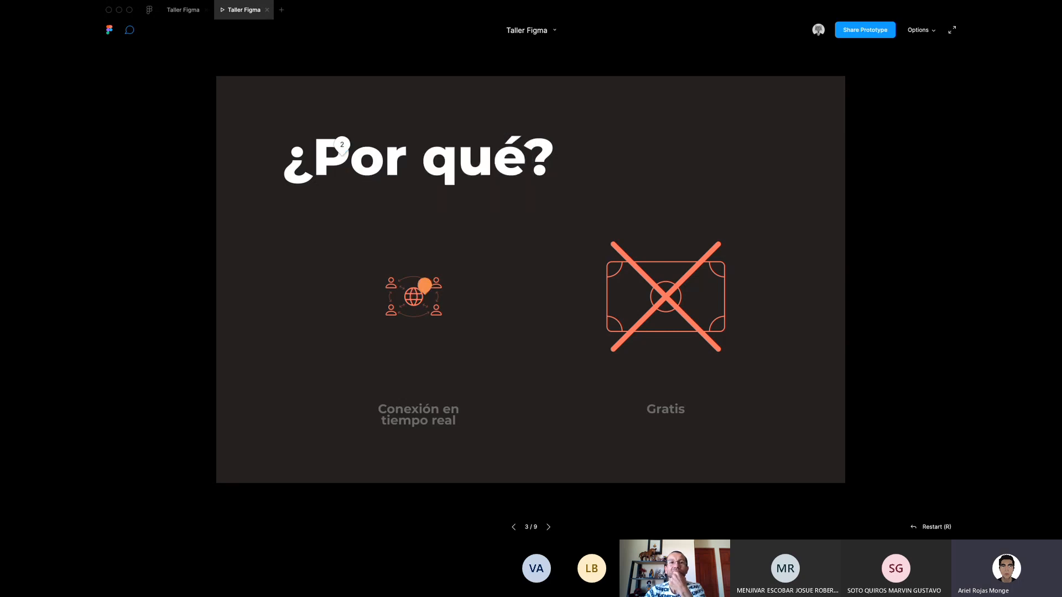
left_click(409, 294)
type("Este p")
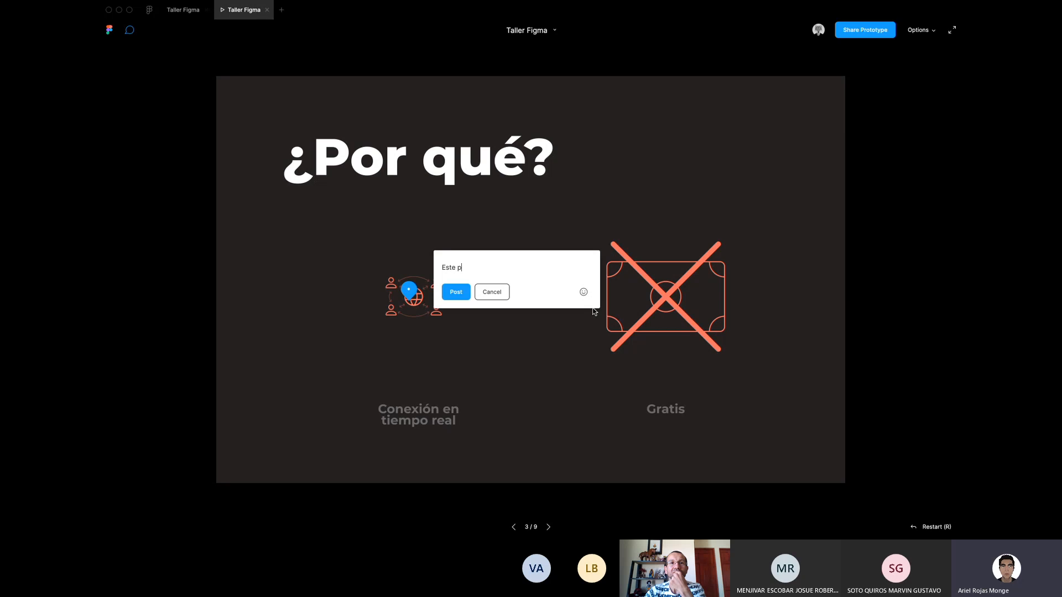
type("ictogram")
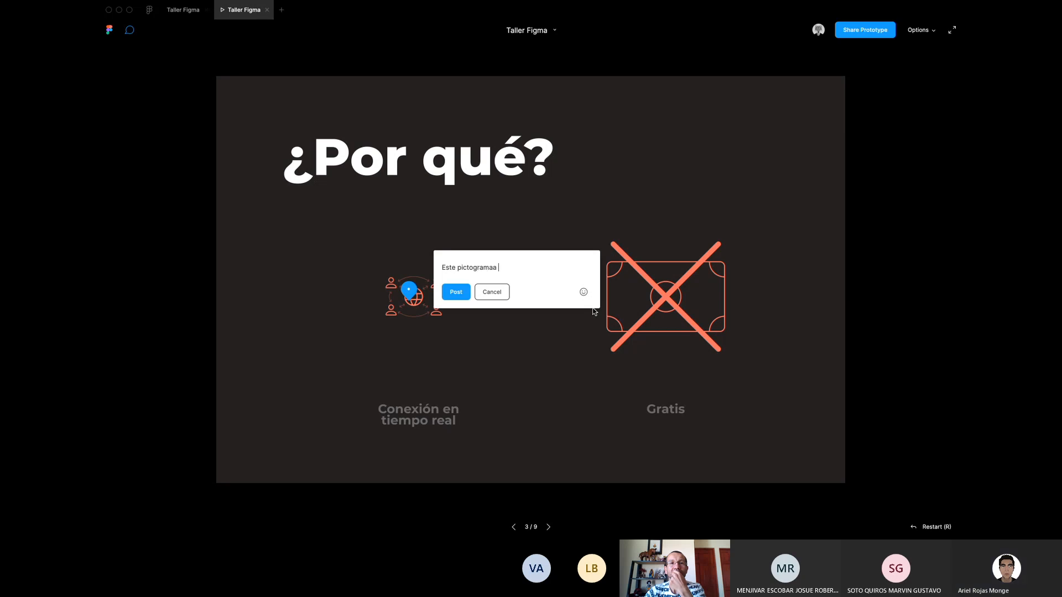
type("a est")
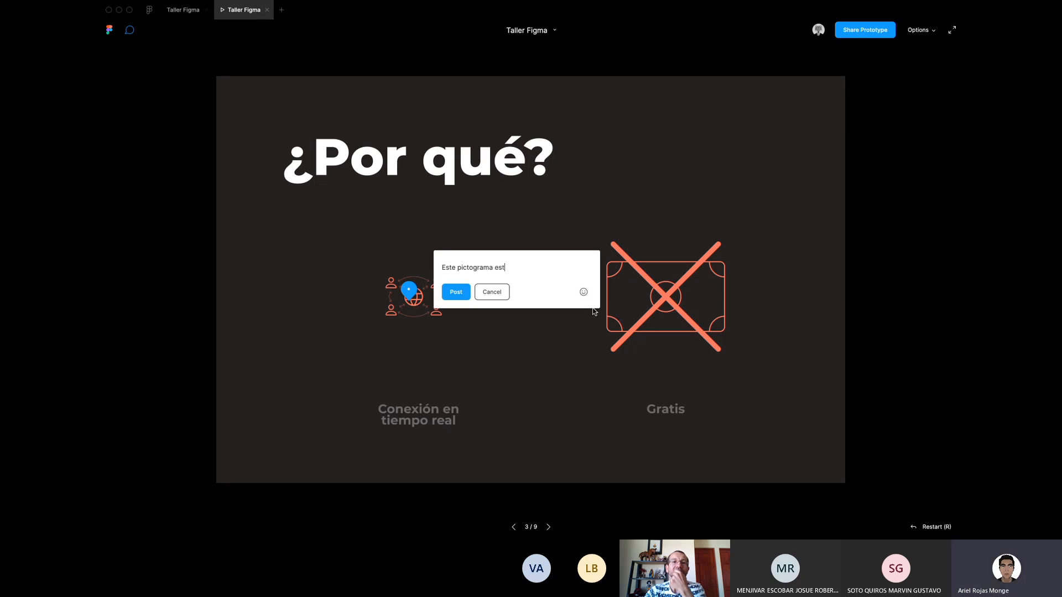
type("á excelente")
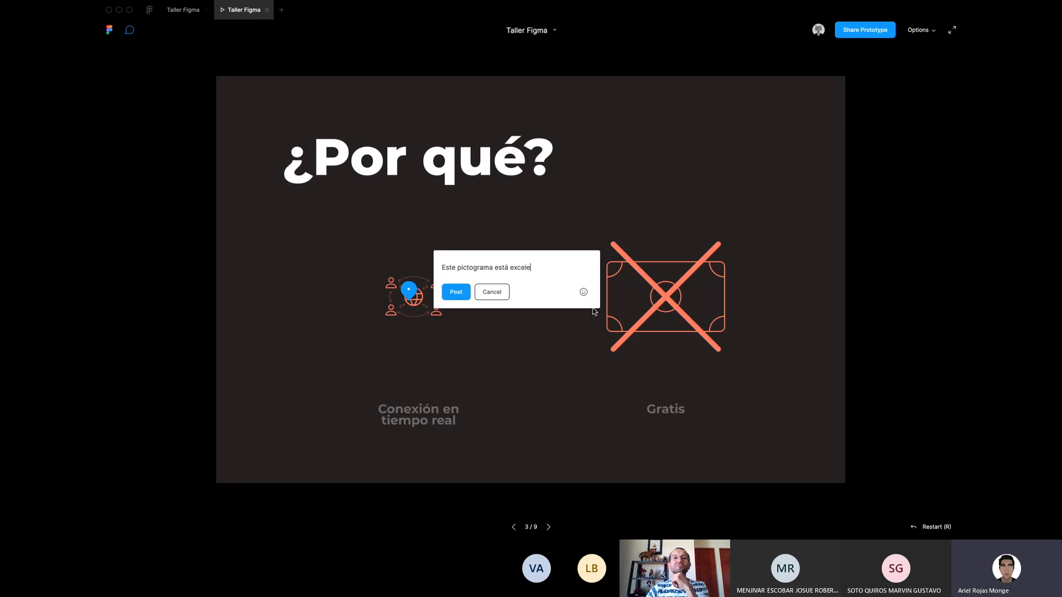
left_click(449, 291)
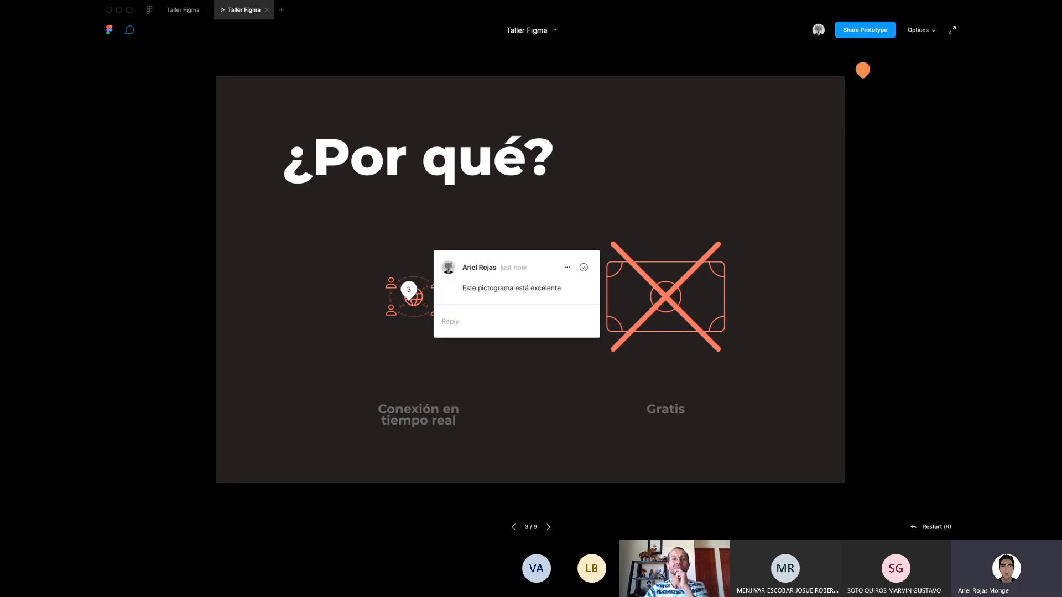
Return to the Taller Figma design file and resolve all three comments on the Taller2 page.
left_click(178, 9)
left_click(873, 111)
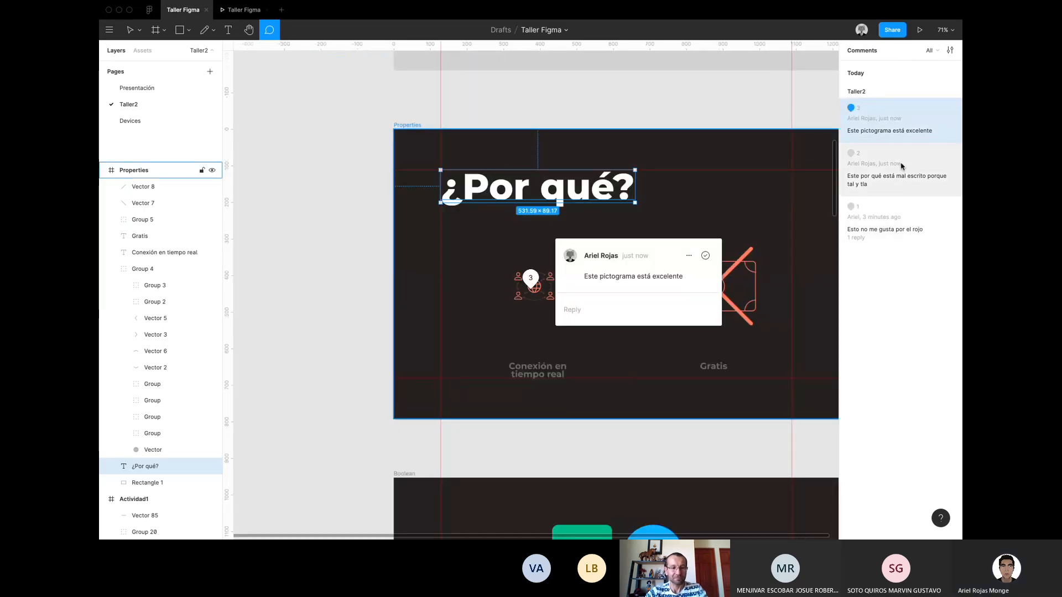
left_click(706, 255)
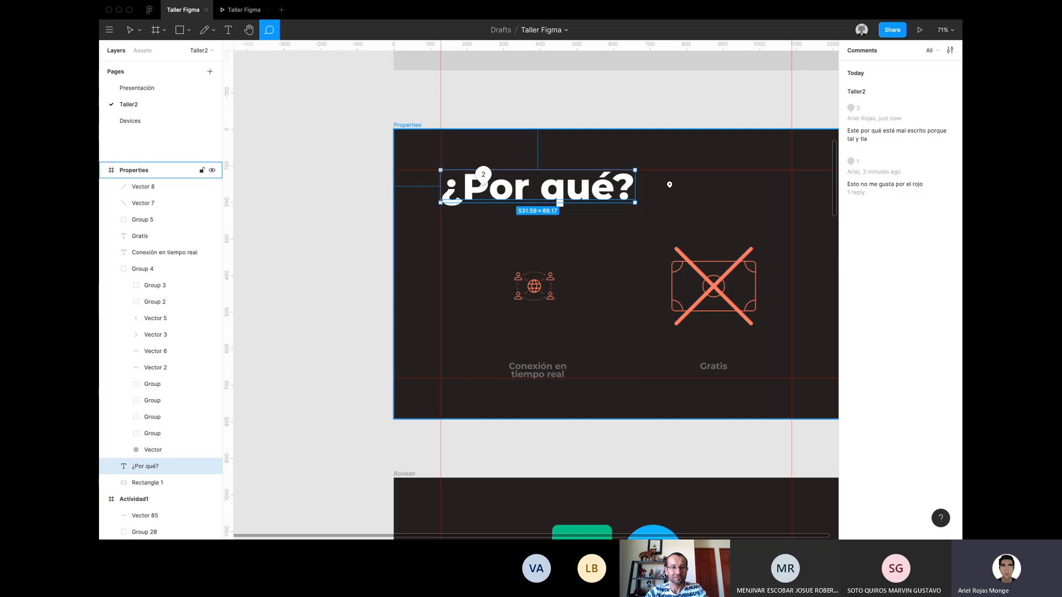
left_click(914, 114)
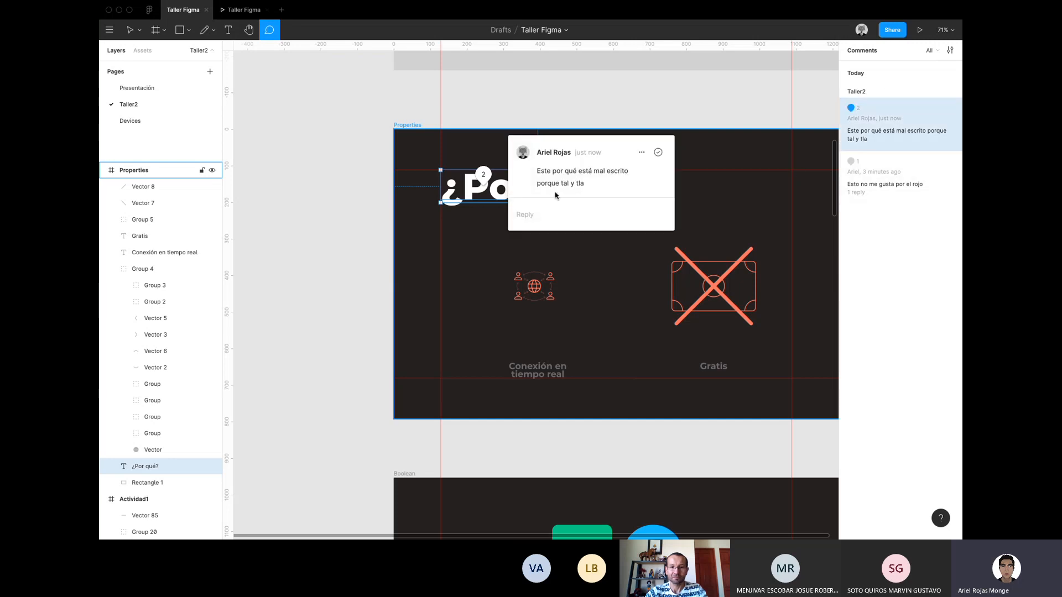
left_click(658, 153)
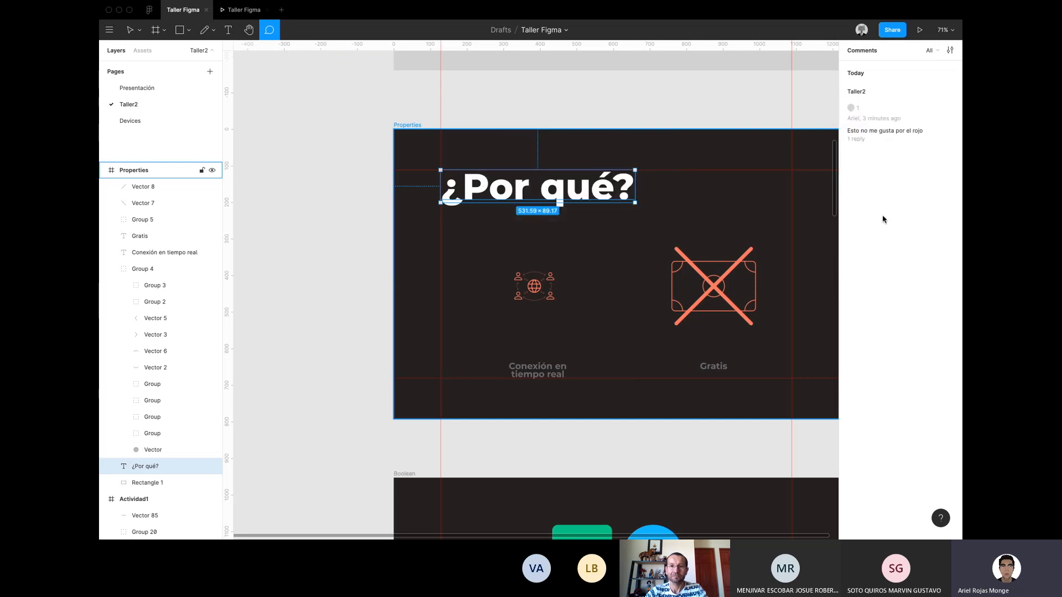
left_click(877, 147)
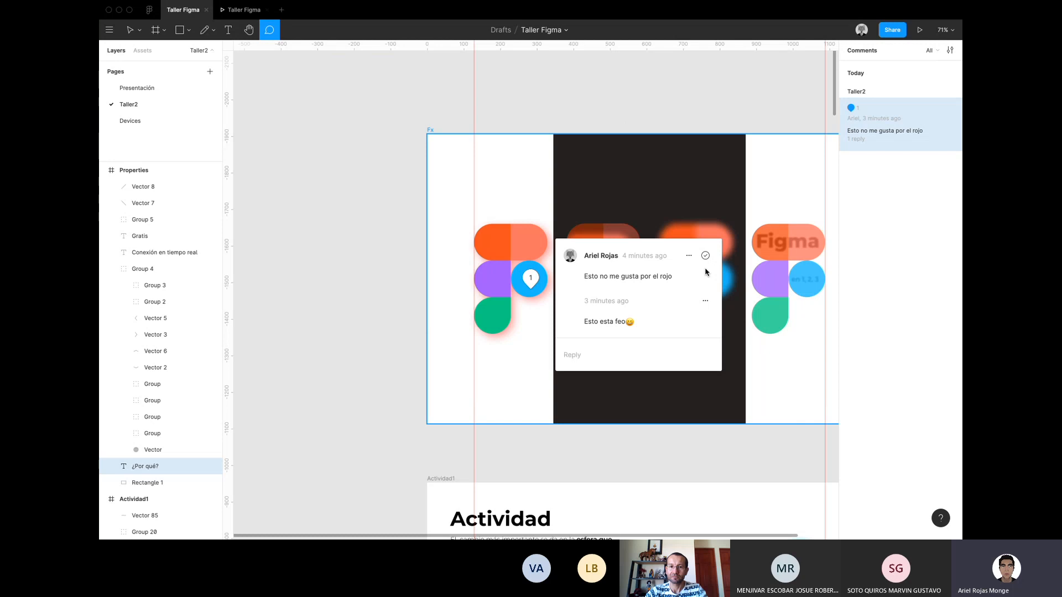
left_click(705, 255)
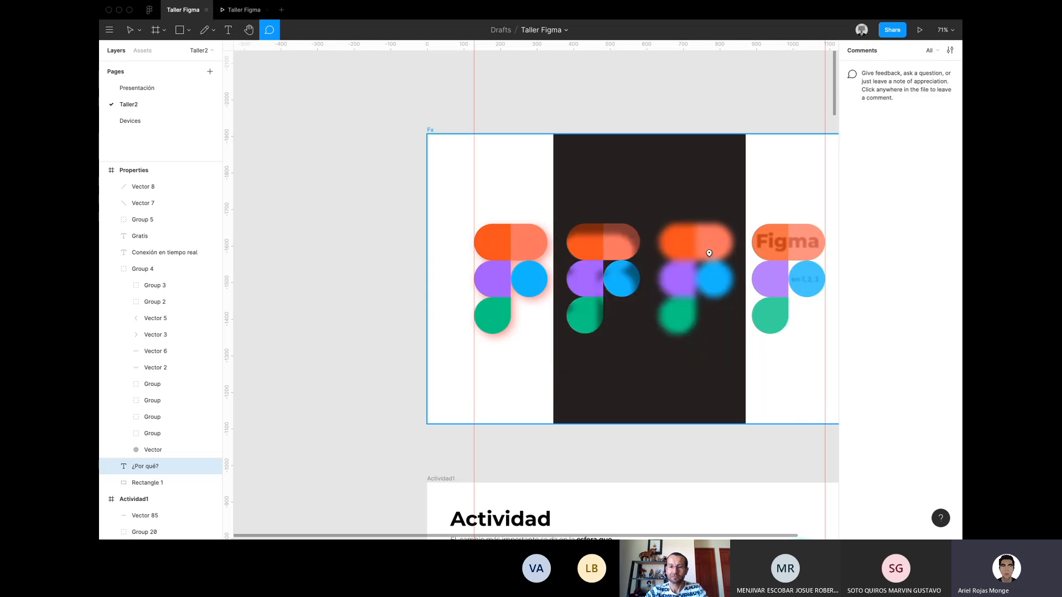
Zoom the canvas to 50% and check the available Pixel Preview options without changing them.
scroll(403, 273, "down", 5)
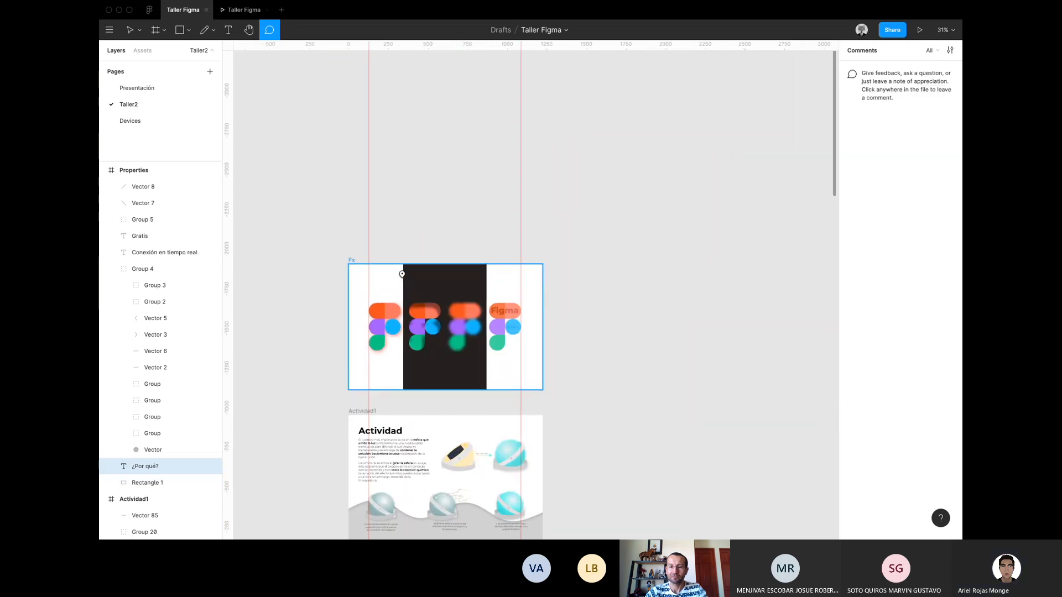
scroll(402, 275, "down", 3)
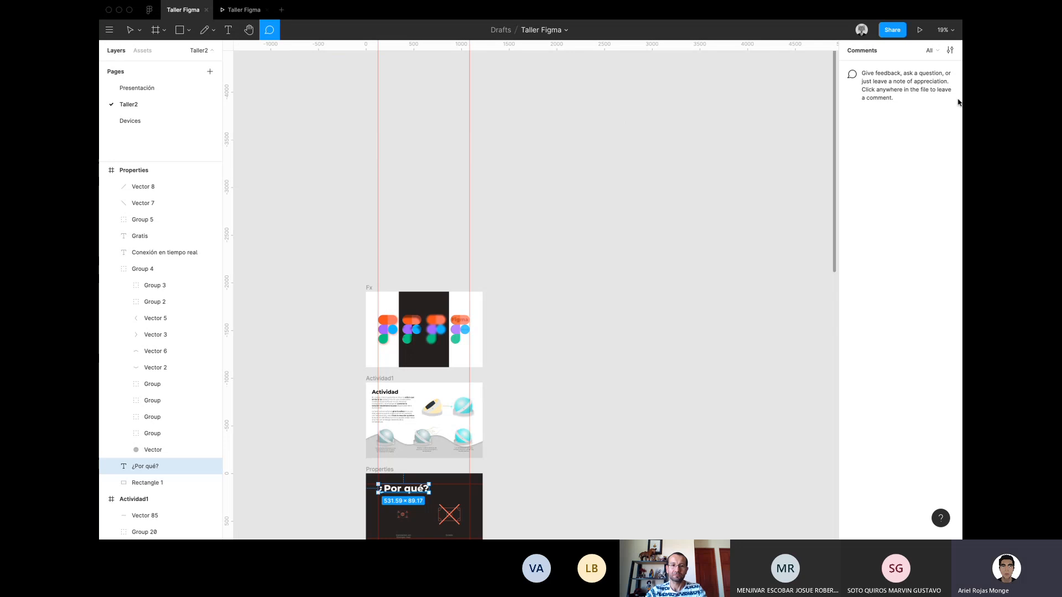
left_click(944, 29)
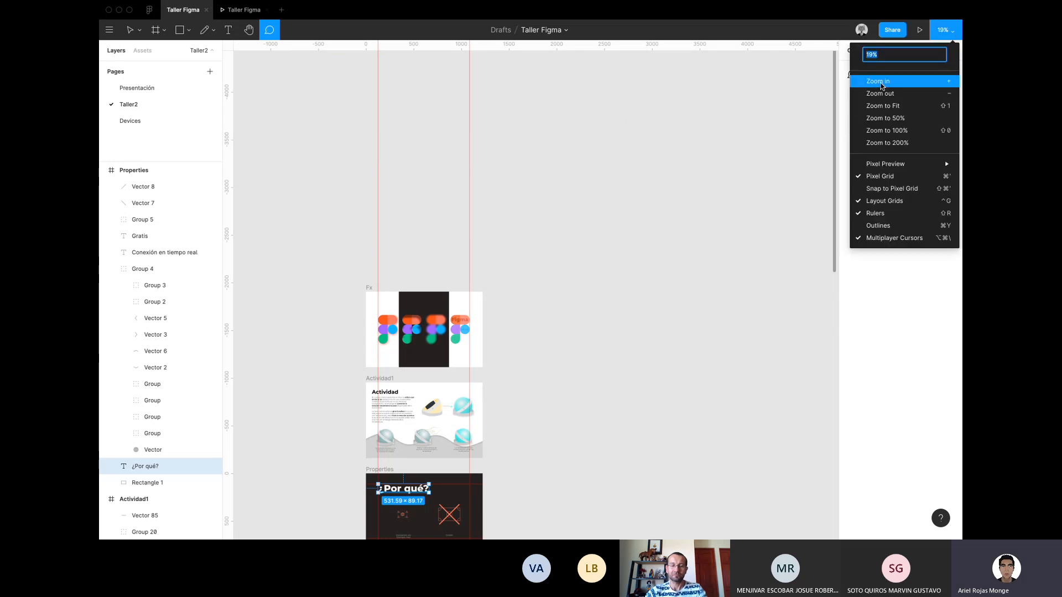
left_click(881, 83)
left_click(944, 30)
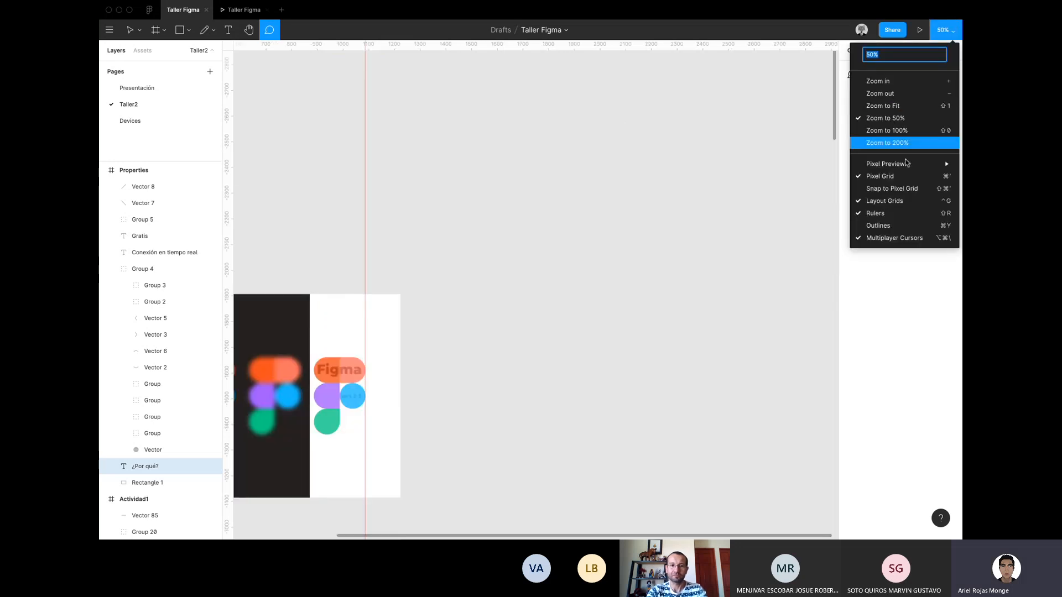
mouse_move(886, 164)
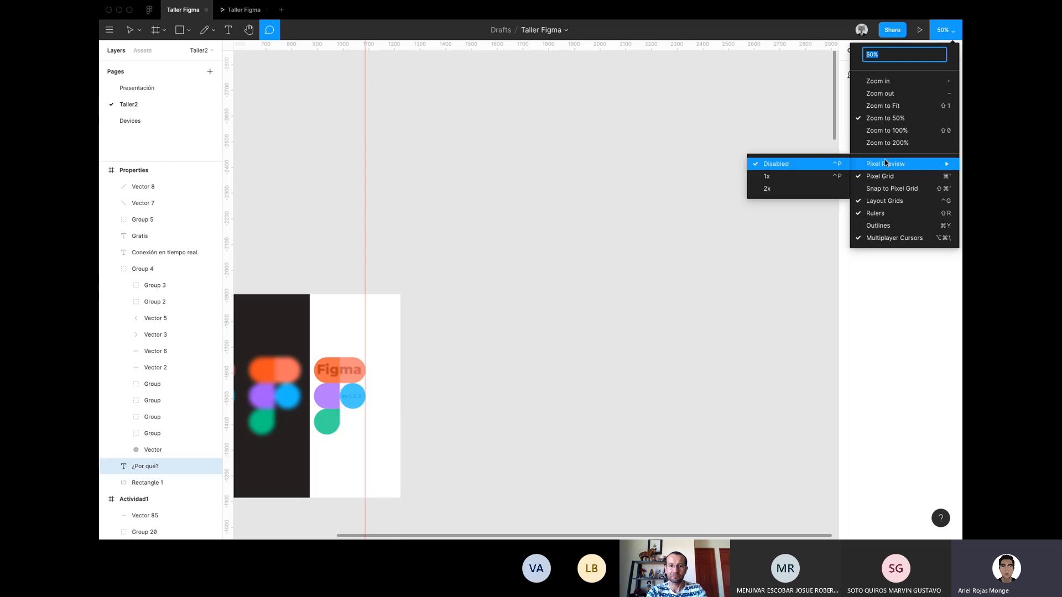
left_click(654, 386)
Enable Pixel Preview at 1x for the canvas showing the Fx frame's logos.
scroll(371, 387, "left", 10)
scroll(371, 387, "down", 8)
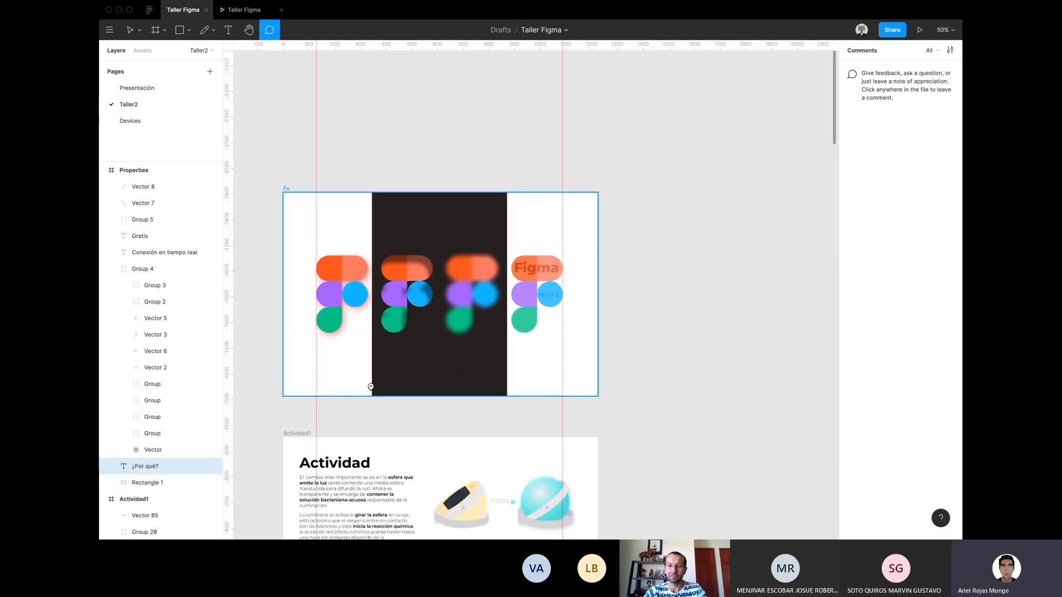
scroll(370, 387, "up", 5)
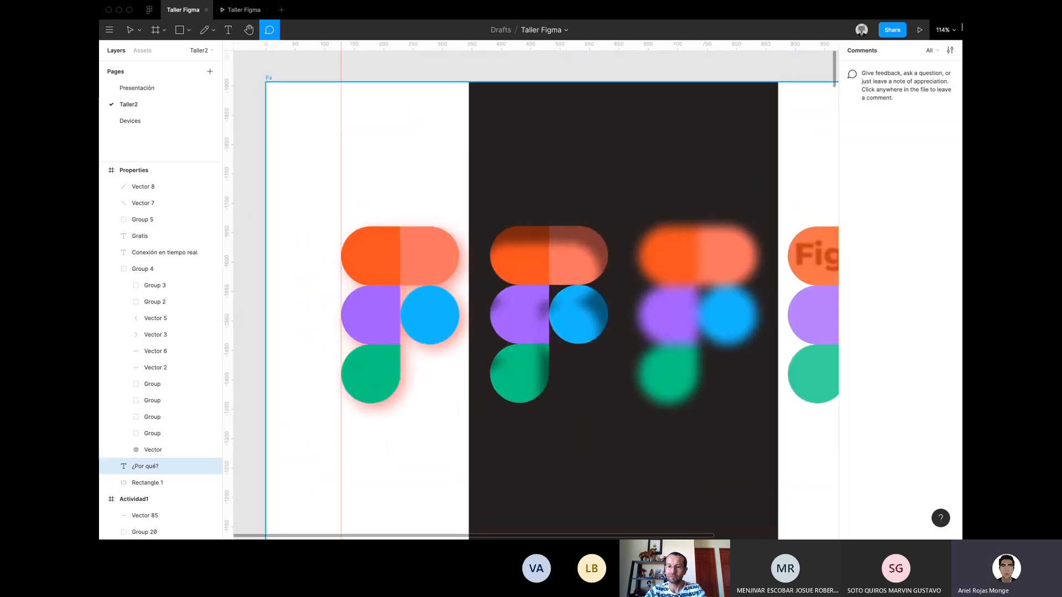
left_click(944, 30)
mouse_move(887, 165)
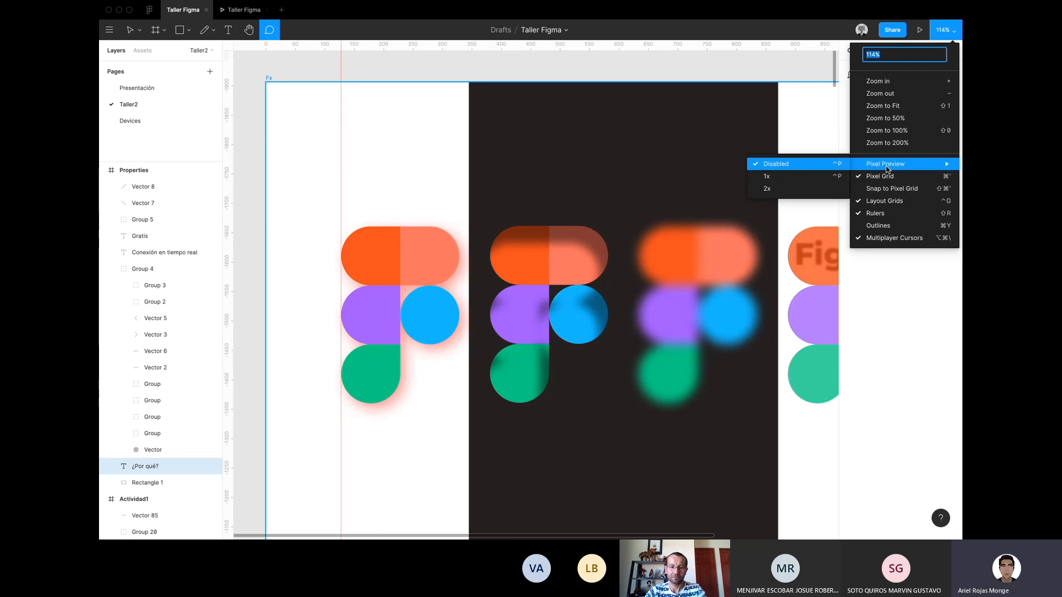
left_click(802, 180)
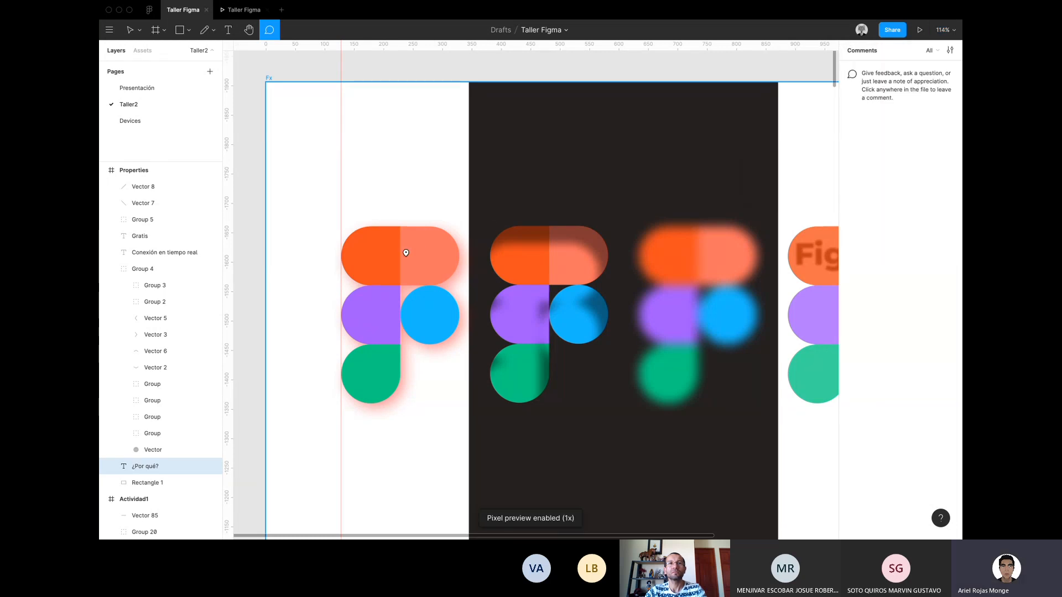
Examine the pixelated edges of the first logo's coral and blue shapes at high magnification.
scroll(406, 253, "up", 10)
scroll(484, 119, "up", 5)
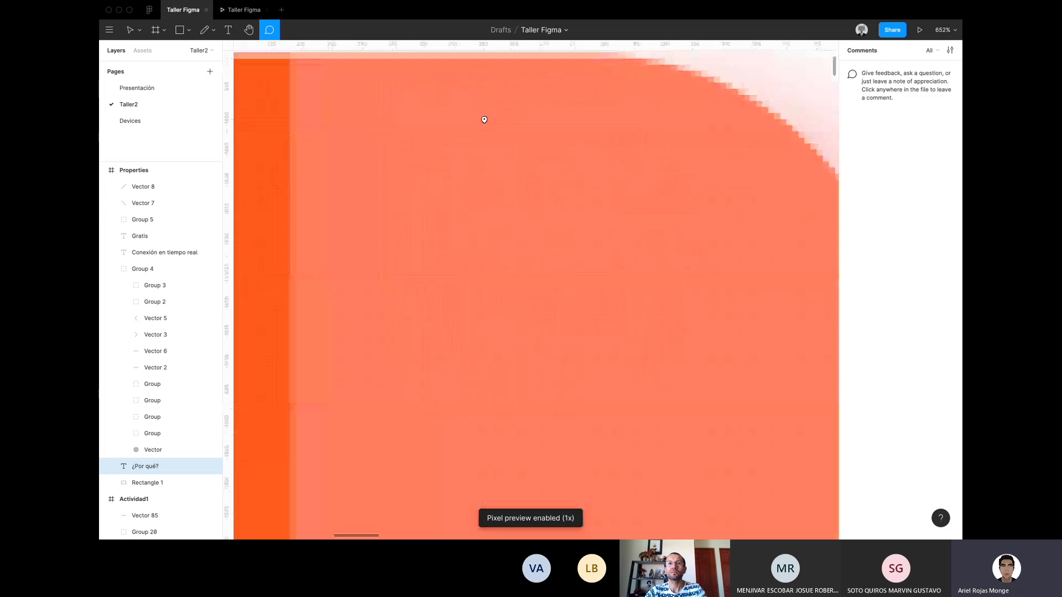
scroll(483, 116, "down", 3)
scroll(498, 98, "up", 8)
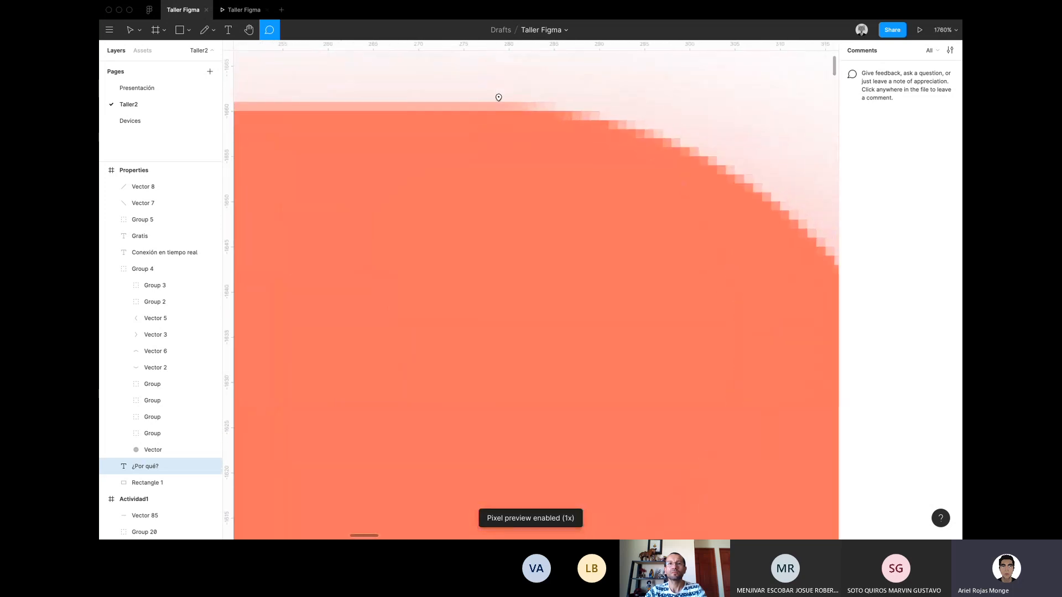
scroll(499, 98, "right", 5)
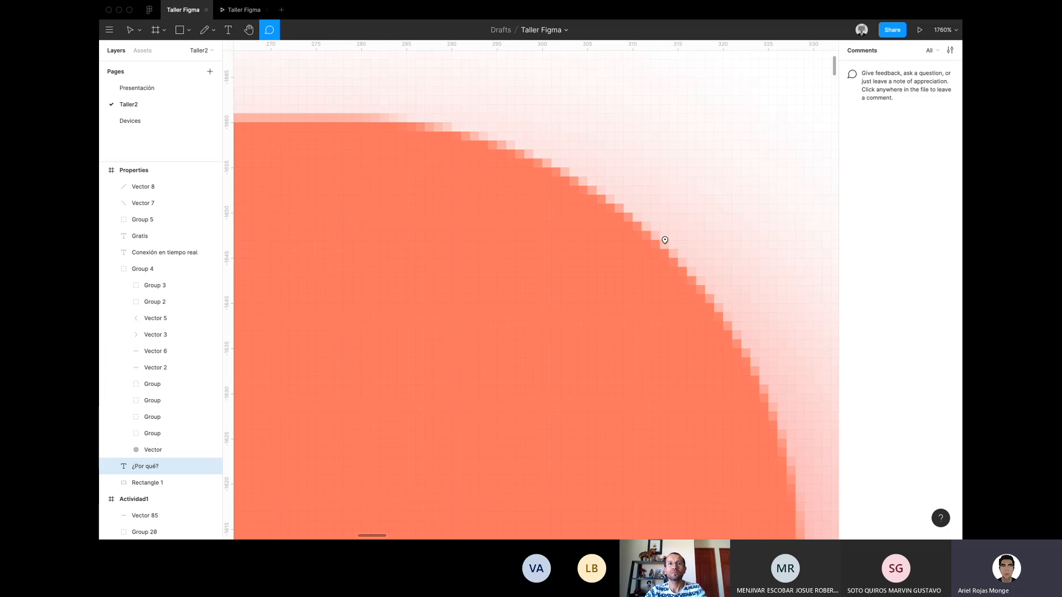
scroll(665, 241, "down", 8)
scroll(665, 240, "right", 5)
scroll(665, 240, "down", 15)
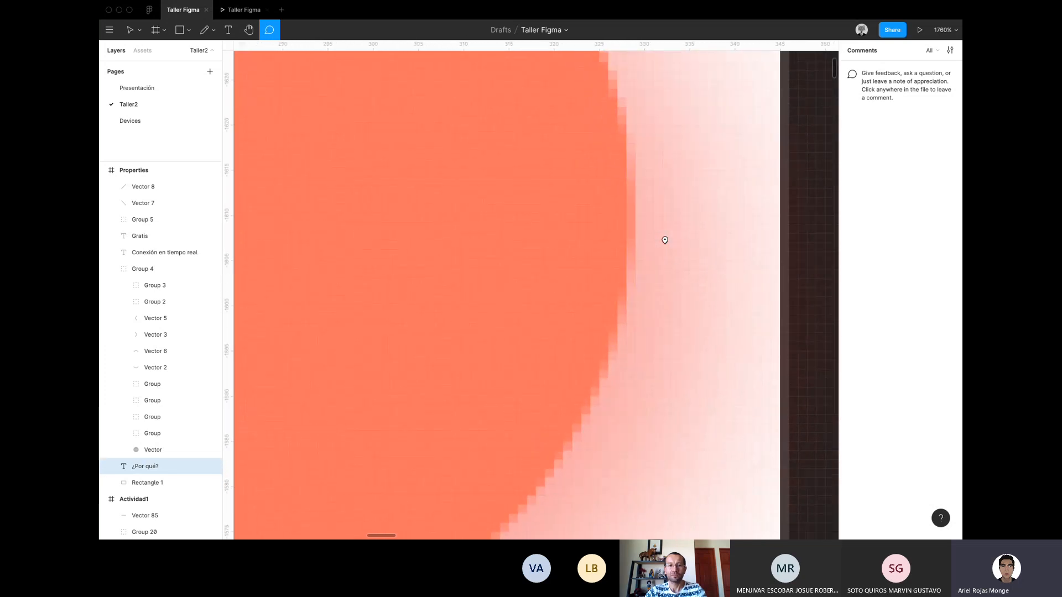
Disable Pixel Preview for the canvas showing the Fx frame's first logo.
left_click(946, 30)
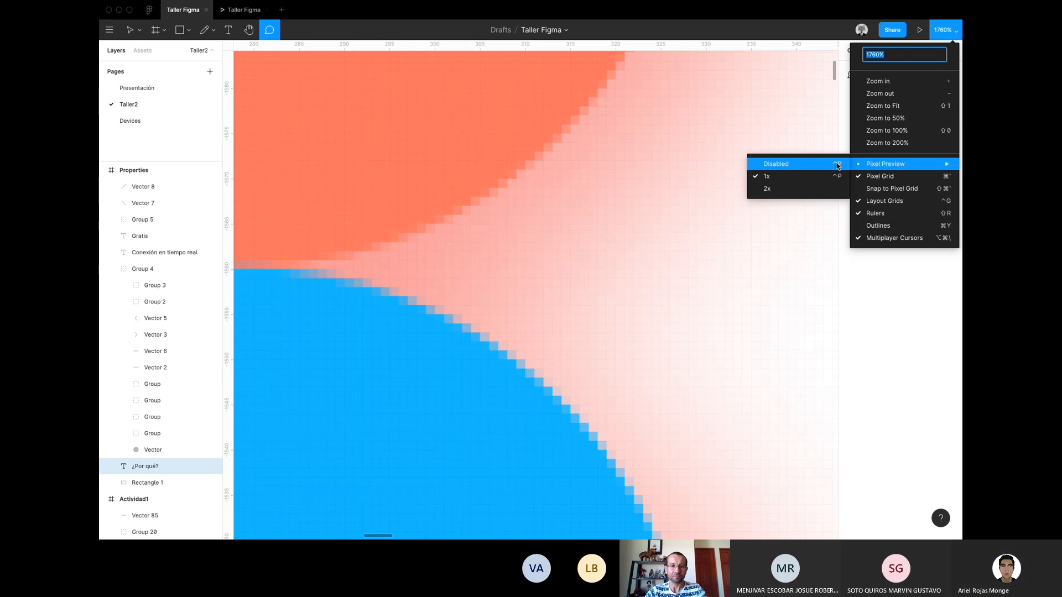
left_click(771, 161)
scroll(600, 249, "up", 3)
scroll(600, 249, "right", 2)
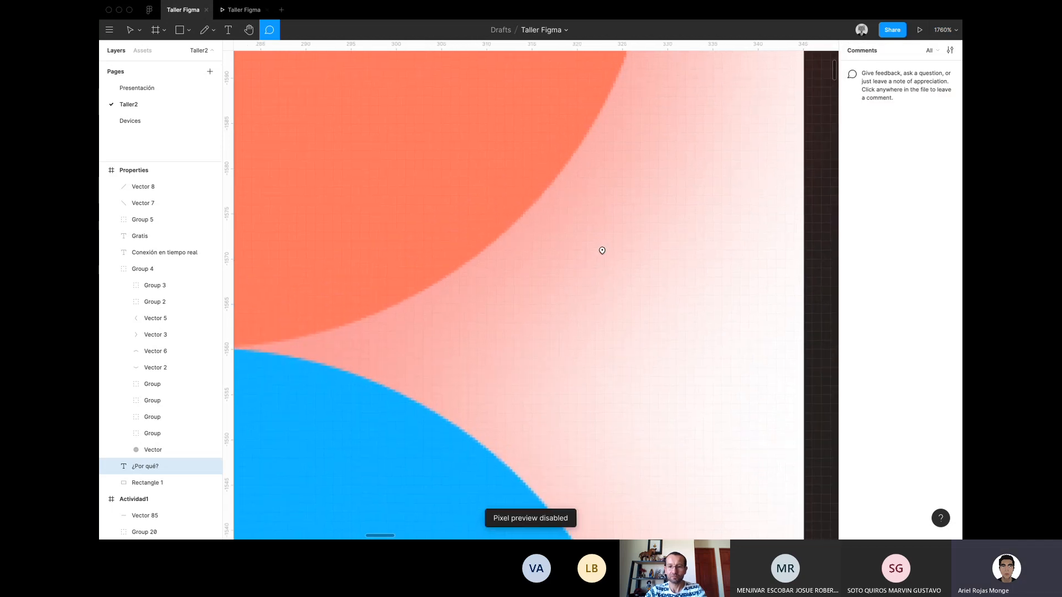
Examine the edges of the first logo's coral, orange, purple and green shapes at high magnification with Pixel Preview off.
scroll(448, 282, "up", 5)
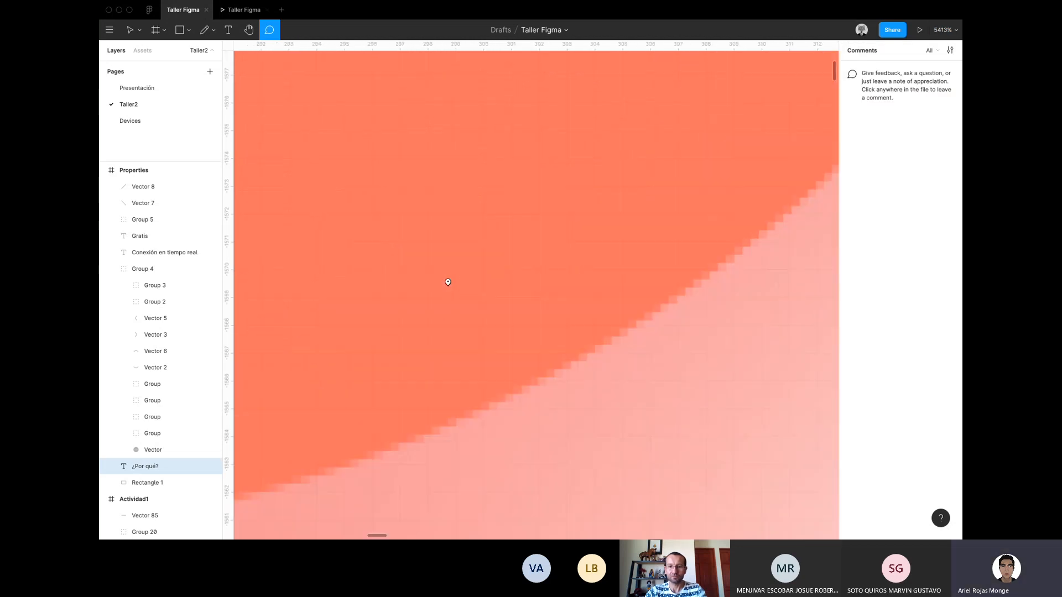
scroll(448, 282, "down", 5)
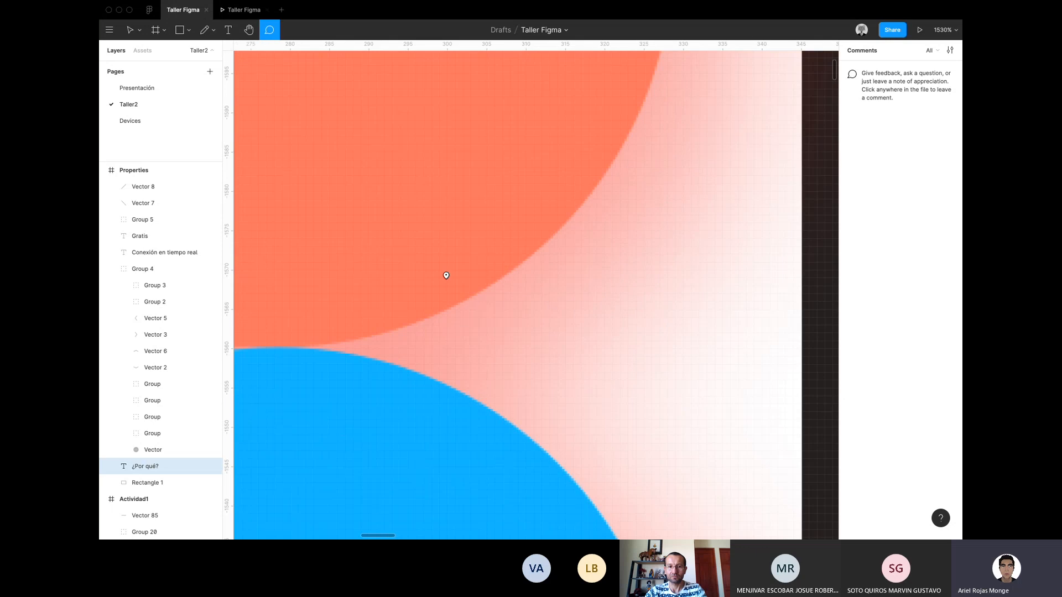
scroll(729, 162, "up", 10)
scroll(729, 162, "left", 5)
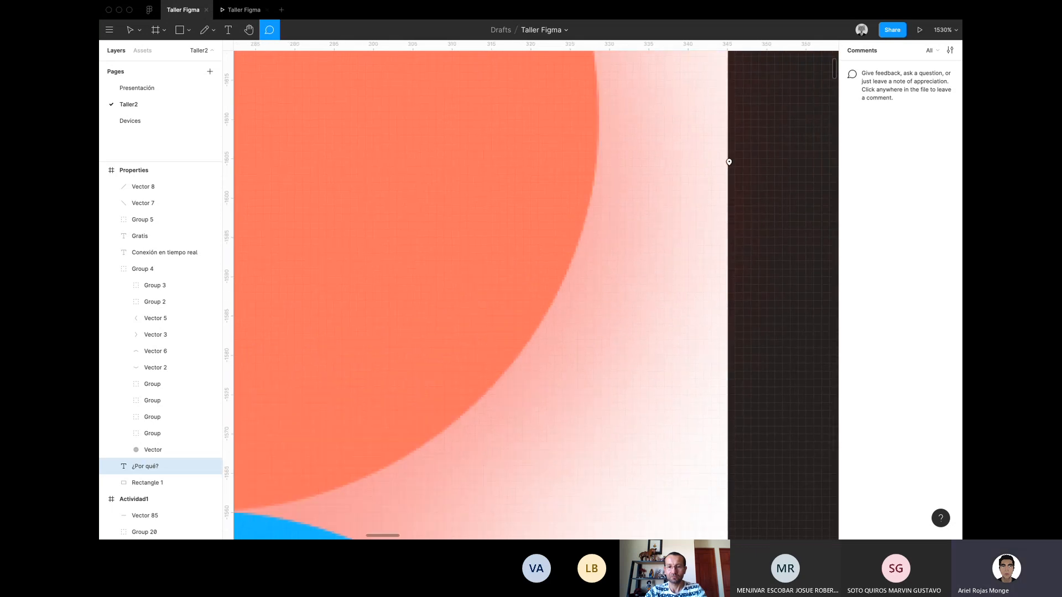
scroll(729, 162, "down", 10)
scroll(729, 162, "left", 15)
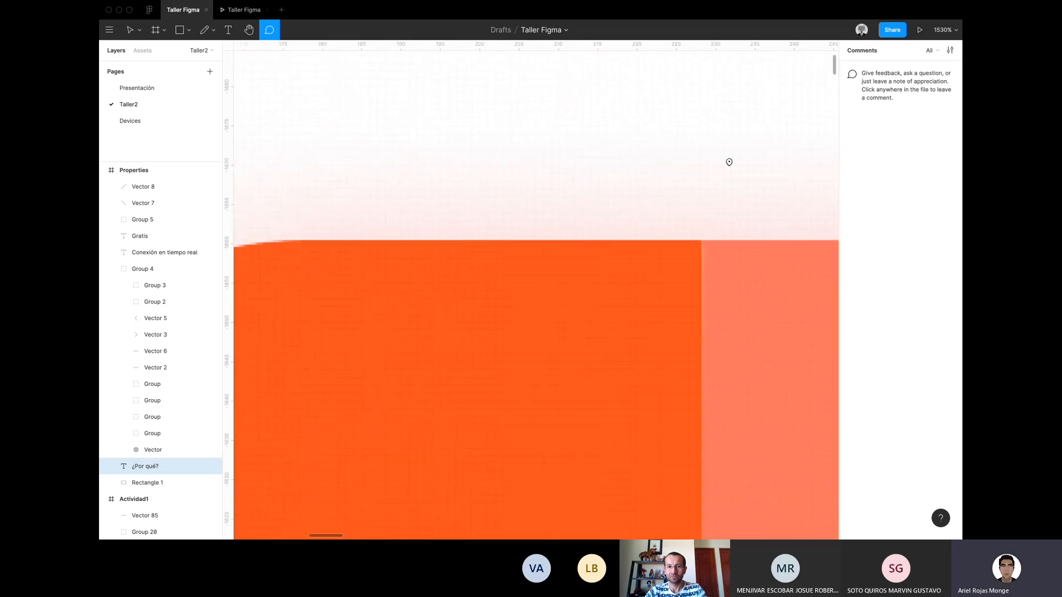
scroll(729, 162, "down", 10)
scroll(729, 162, "left", 3)
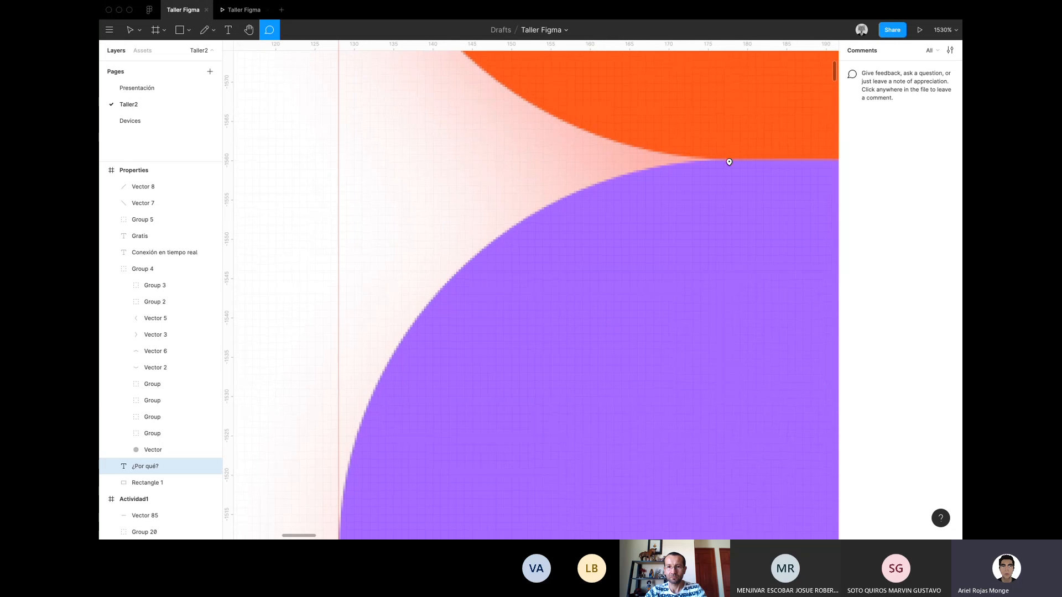
scroll(729, 162, "down", 15)
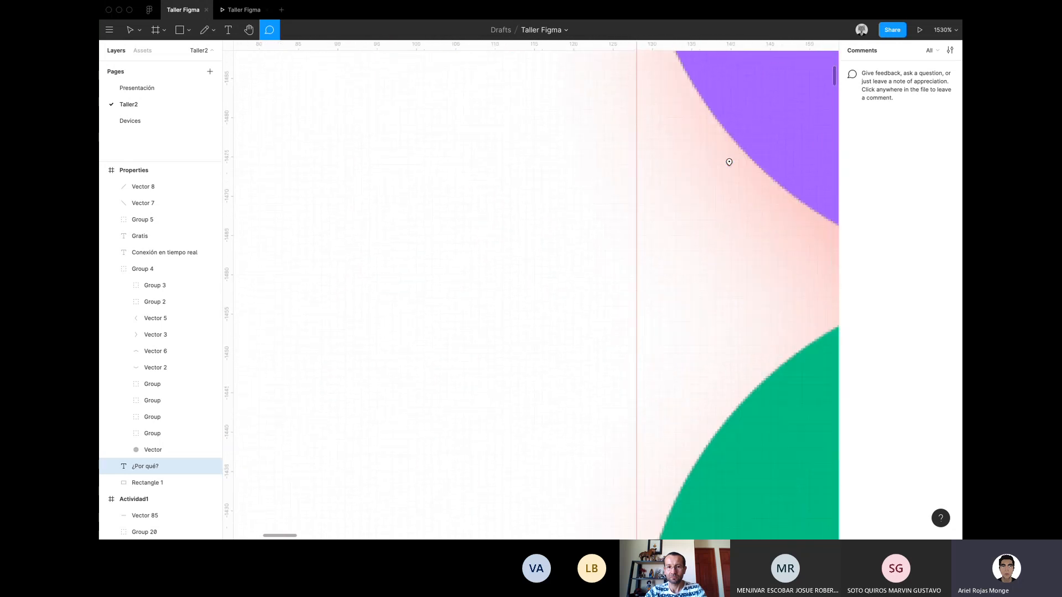
scroll(729, 162, "down", 15)
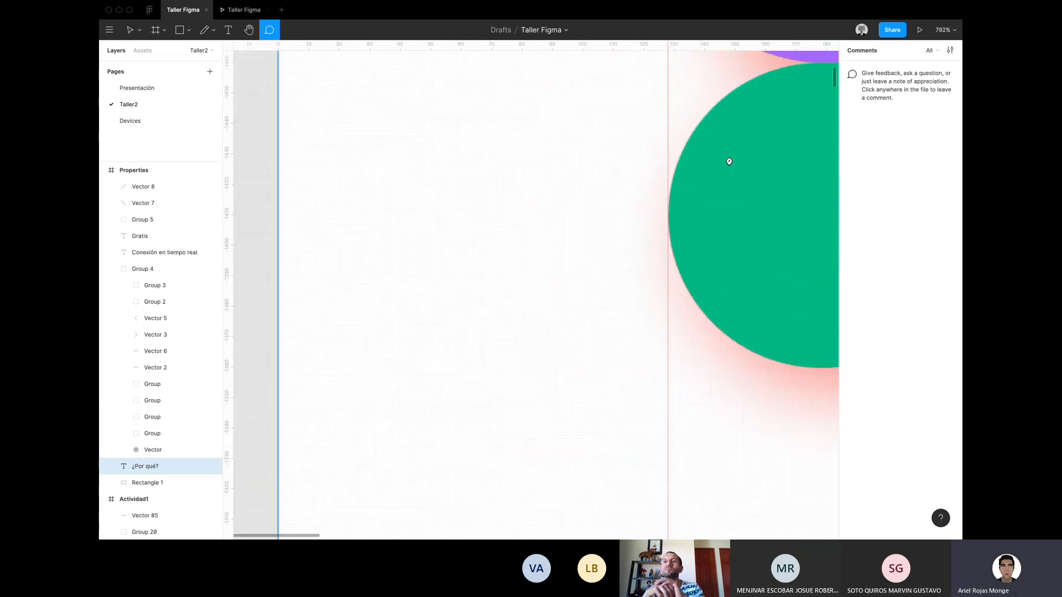
scroll(729, 161, "down", 10)
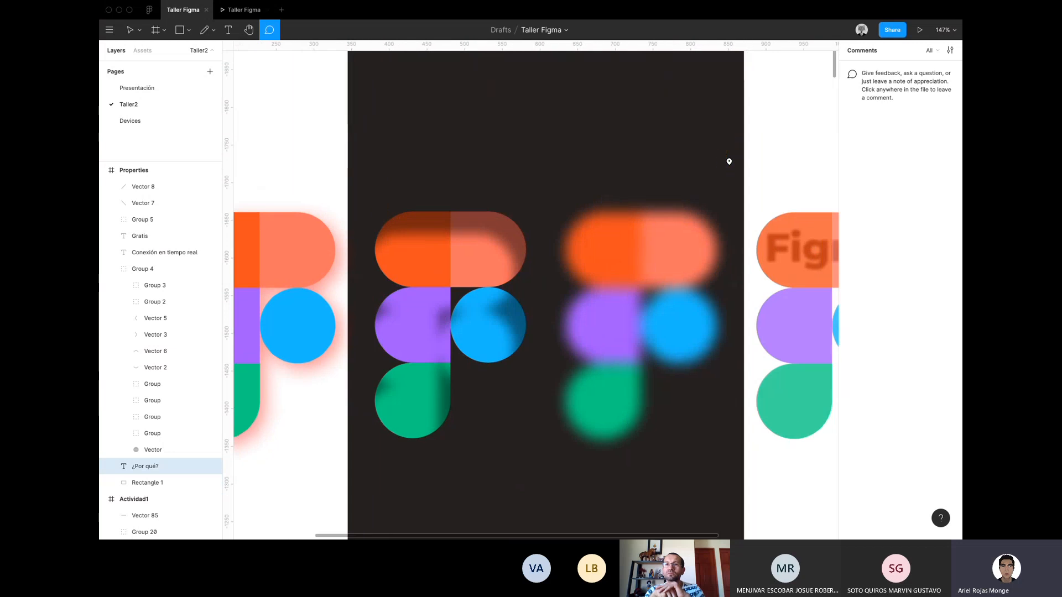
Look over the Fx, Actividad1, Properties and Boolean frames on the Taller2 page.
scroll(729, 162, "right", 3)
scroll(729, 161, "down", 3)
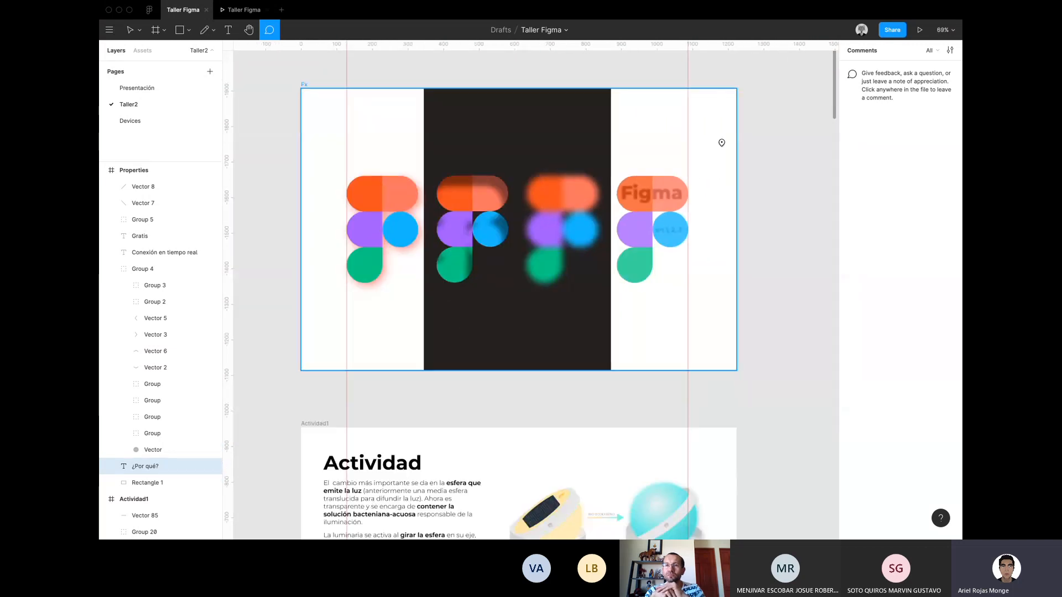
scroll(721, 143, "down", 6)
scroll(627, 111, "up", 5)
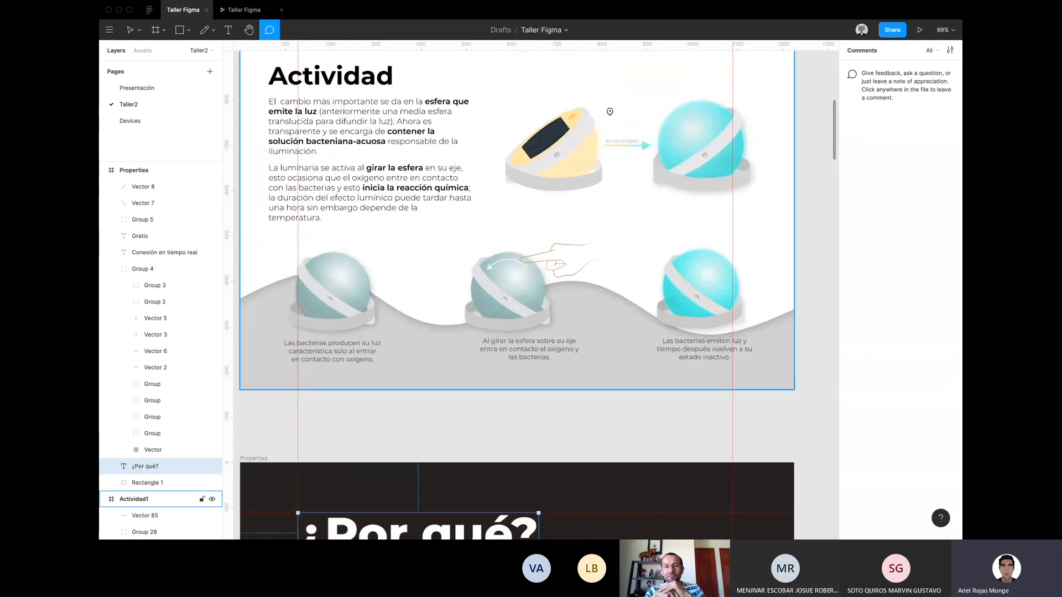
scroll(611, 111, "left", 2)
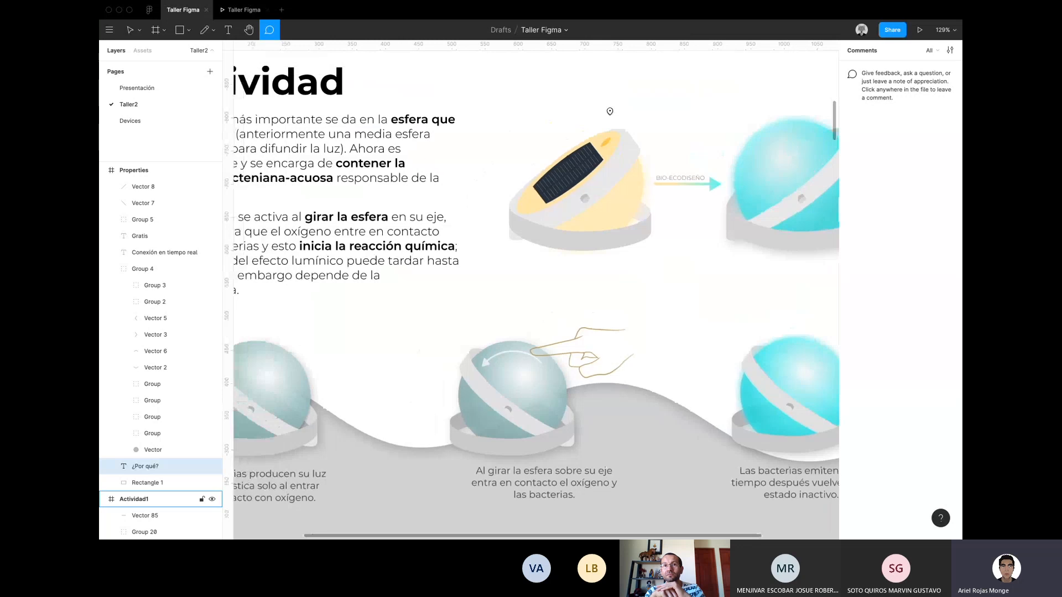
scroll(610, 111, "down", 1)
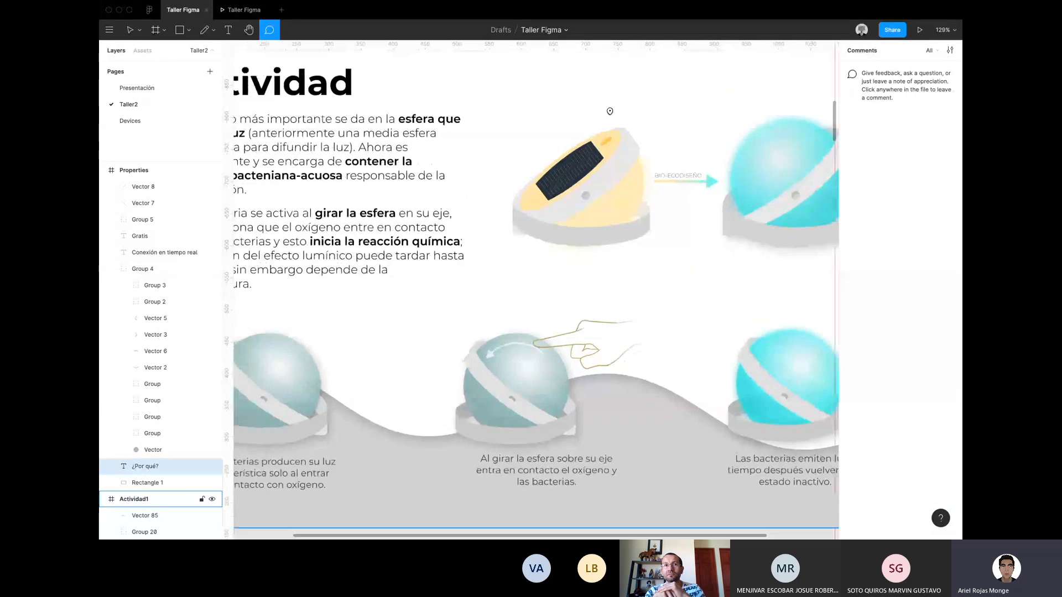
scroll(610, 111, "down", 5)
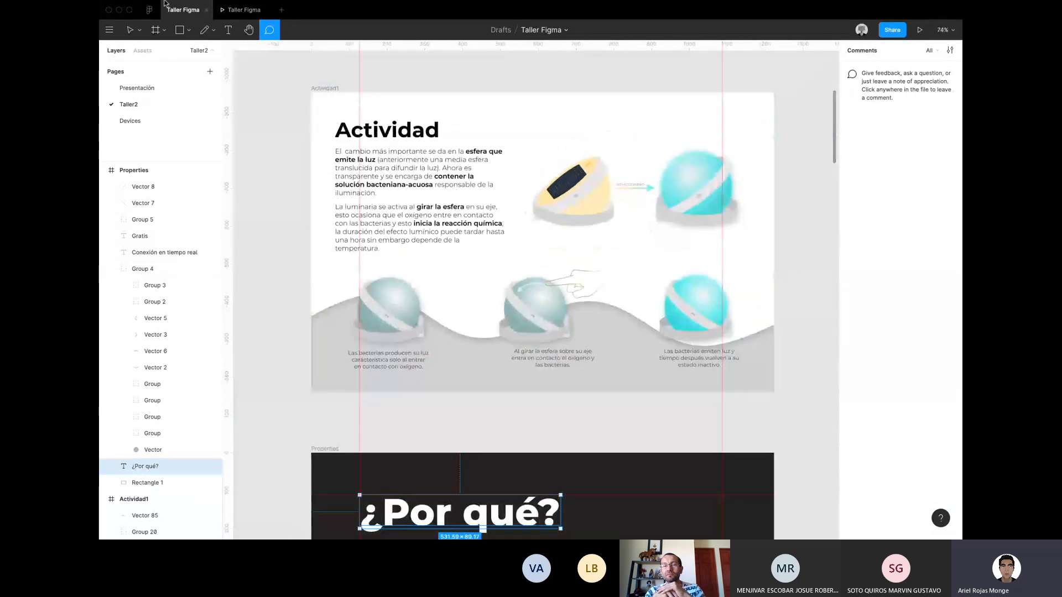
scroll(318, 149, "down", 5)
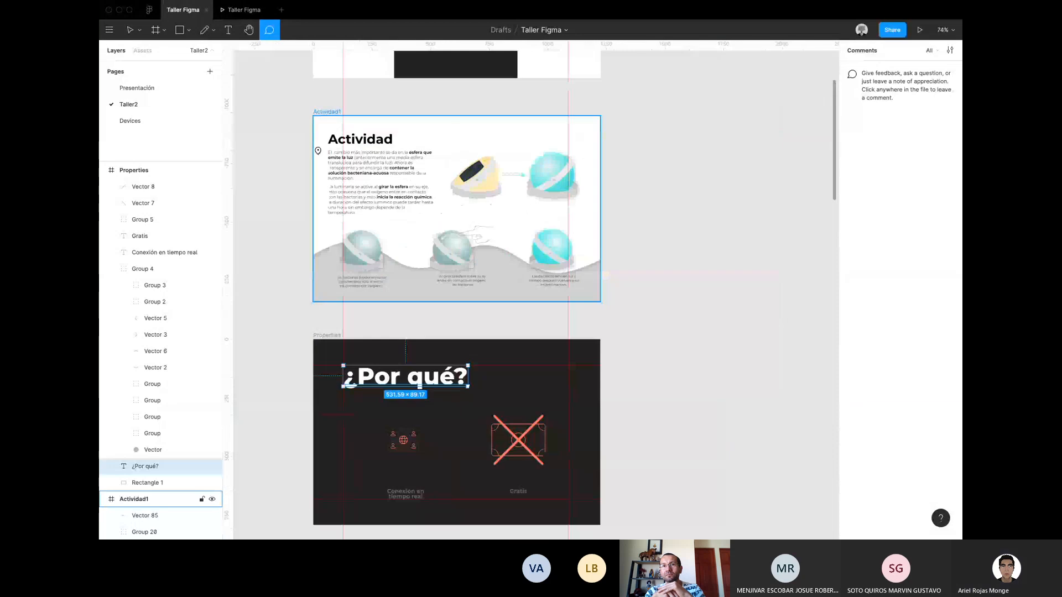
scroll(318, 150, "down", 10)
scroll(318, 151, "up", 2)
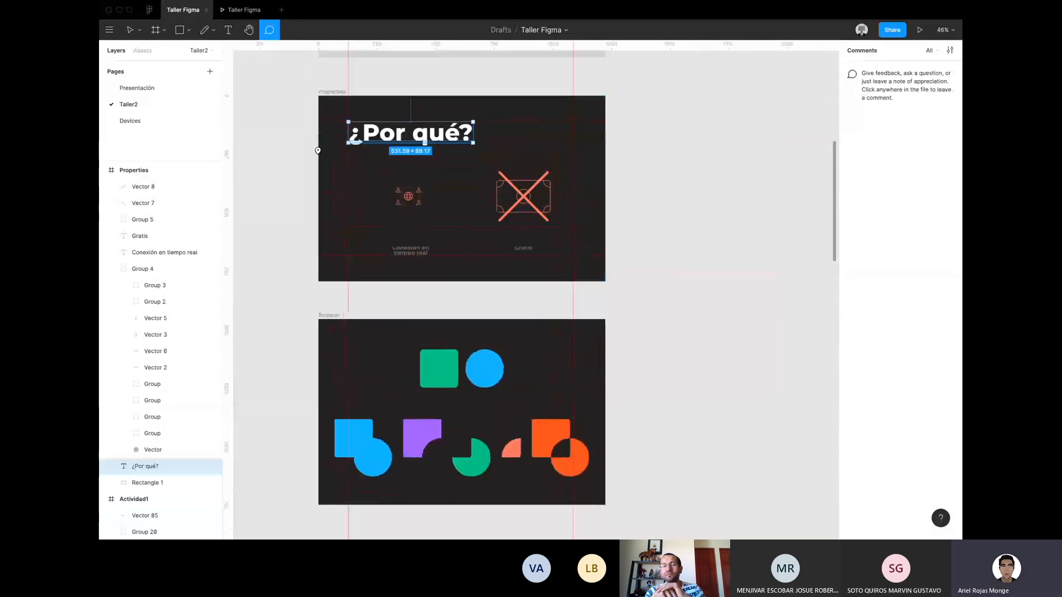
left_click(109, 30)
mouse_move(136, 76)
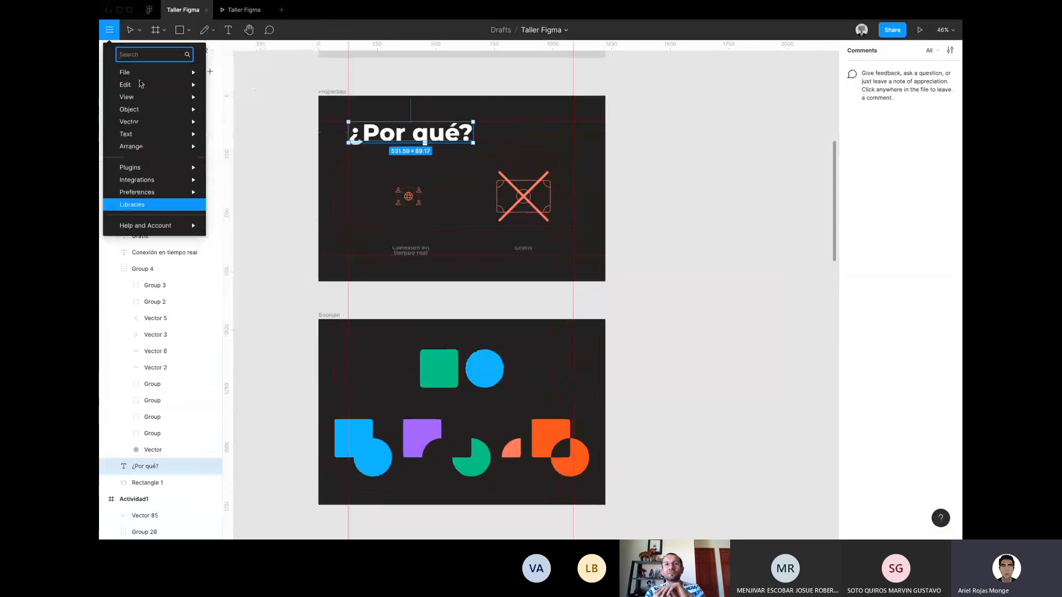
key("c")
scroll(268, 259, "down", 15)
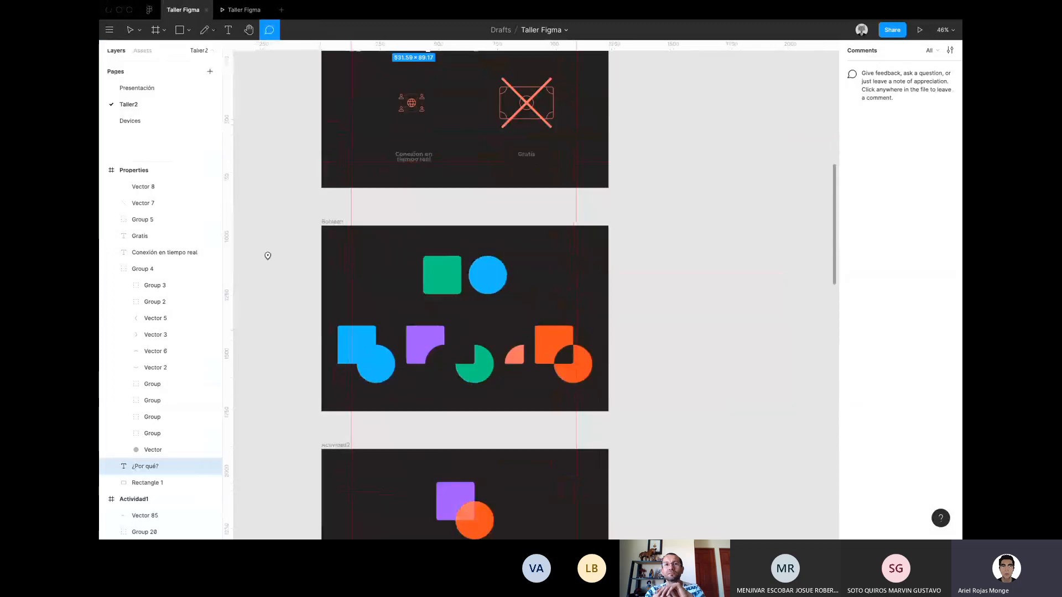
scroll(268, 255, "up", 10)
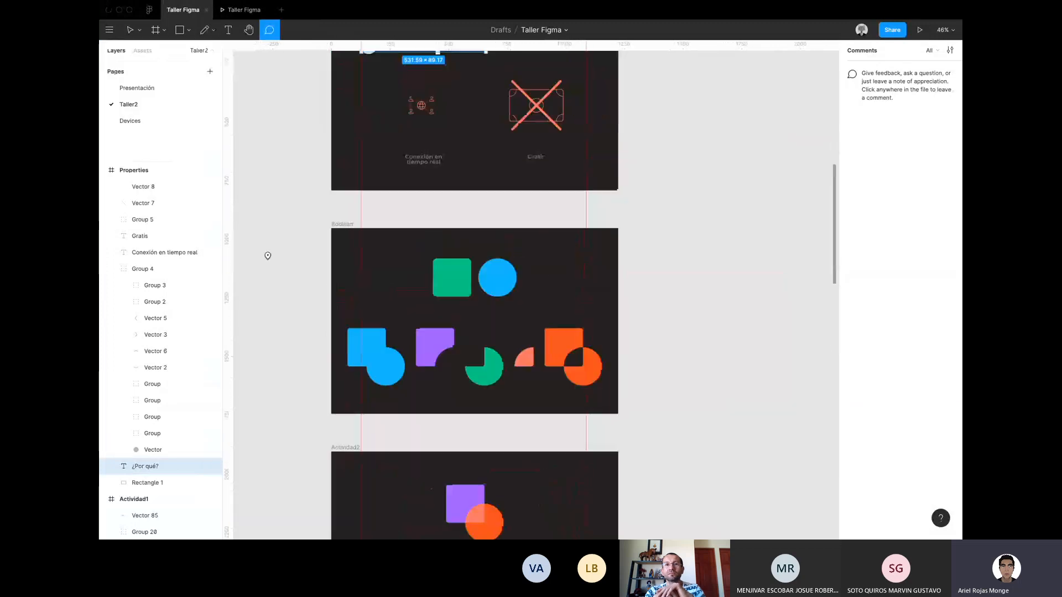
right_click(267, 260)
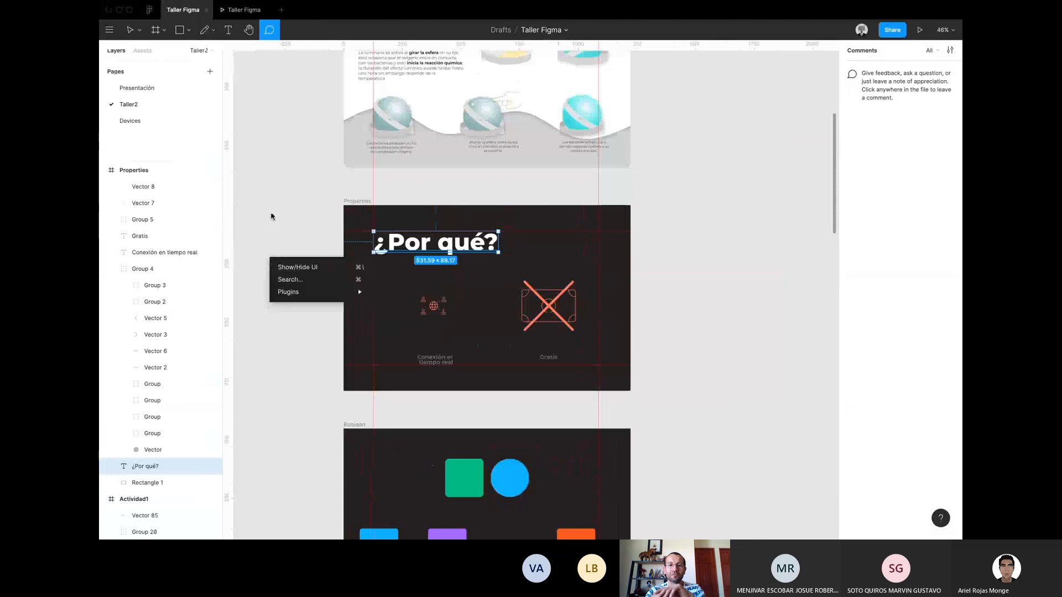
scroll(273, 199, "up", 3)
scroll(275, 200, "up", 2)
scroll(275, 200, "down", 5)
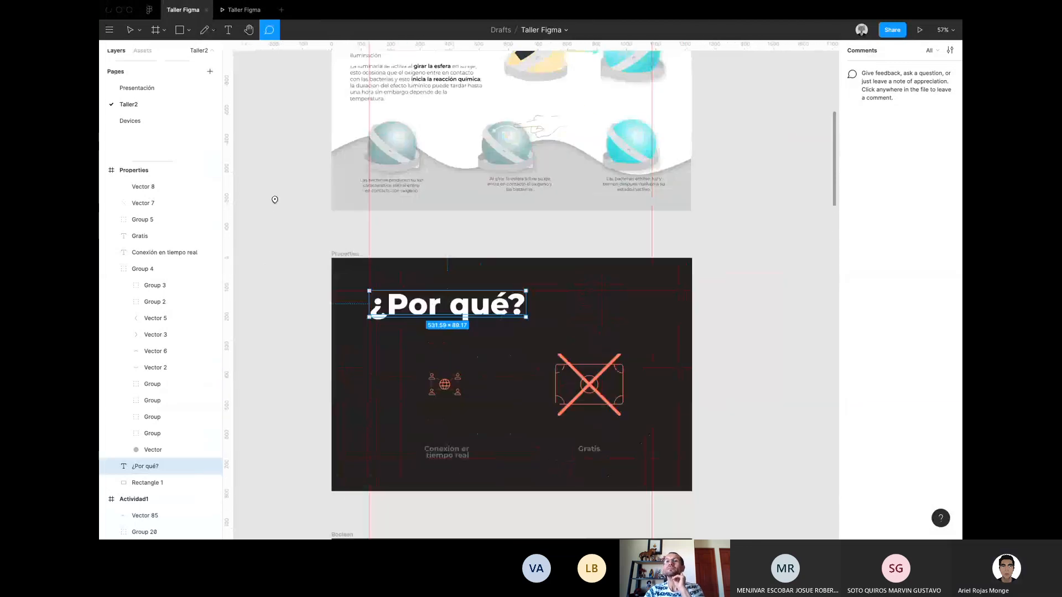
left_click(109, 30)
mouse_move(130, 71)
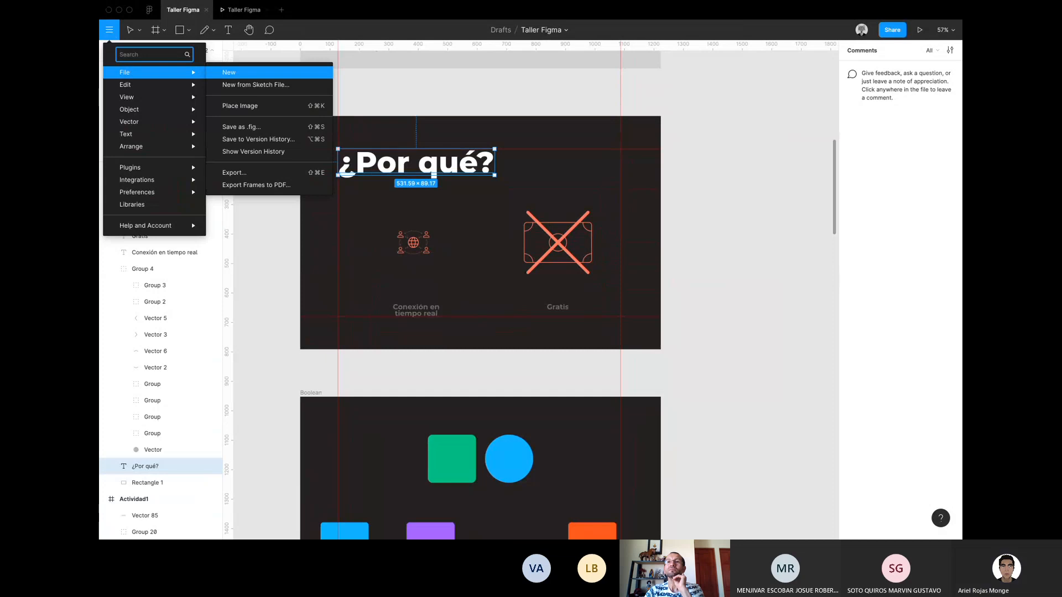
key("c")
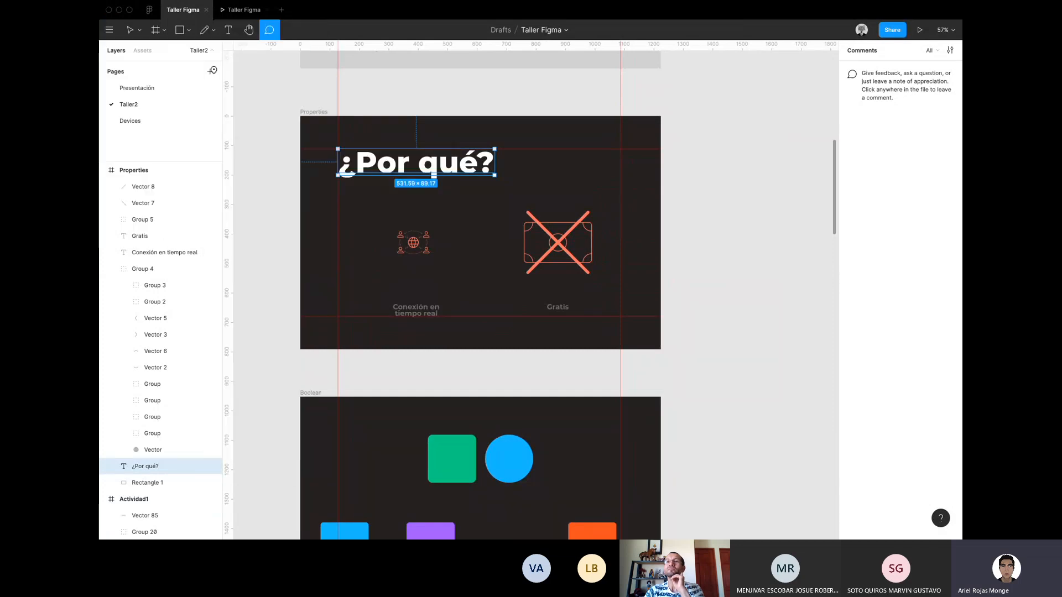
left_click(109, 30)
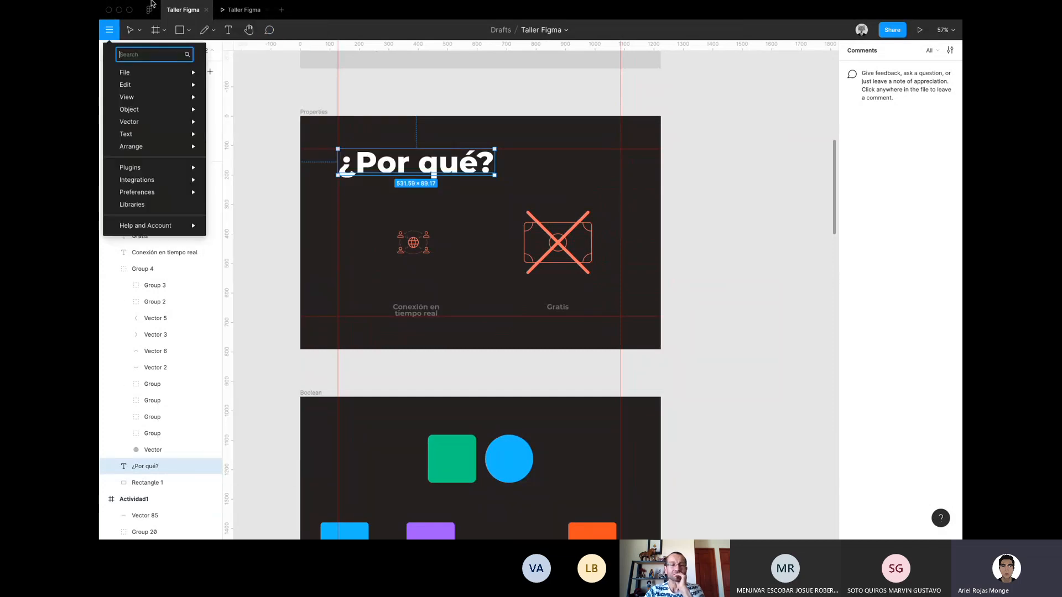
key("c")
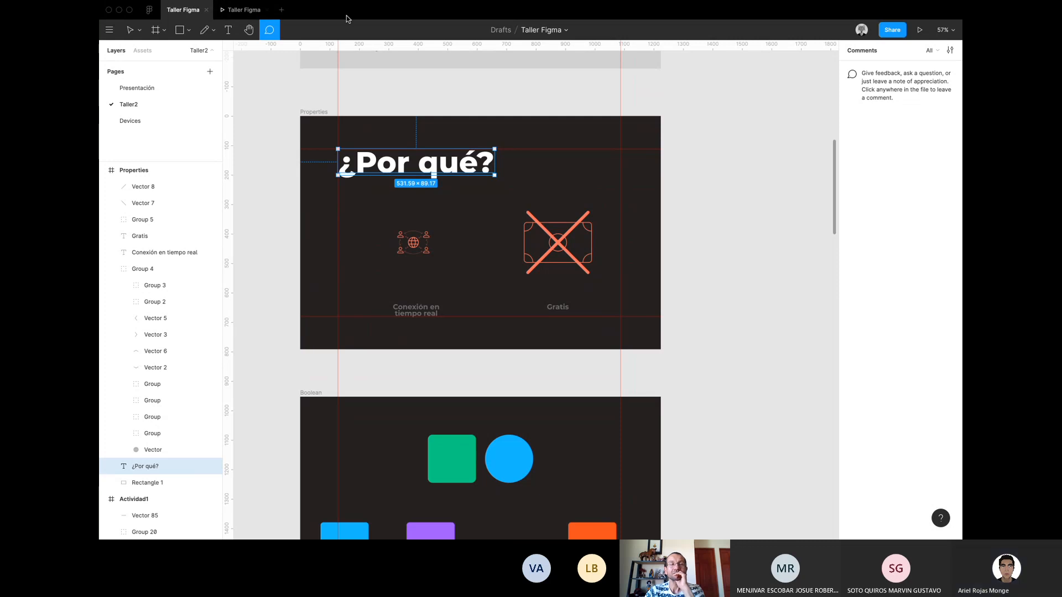
Review the available Edit and File commands, check the recently viewed files, and return to the Taller Figma design file.
left_click(115, 36)
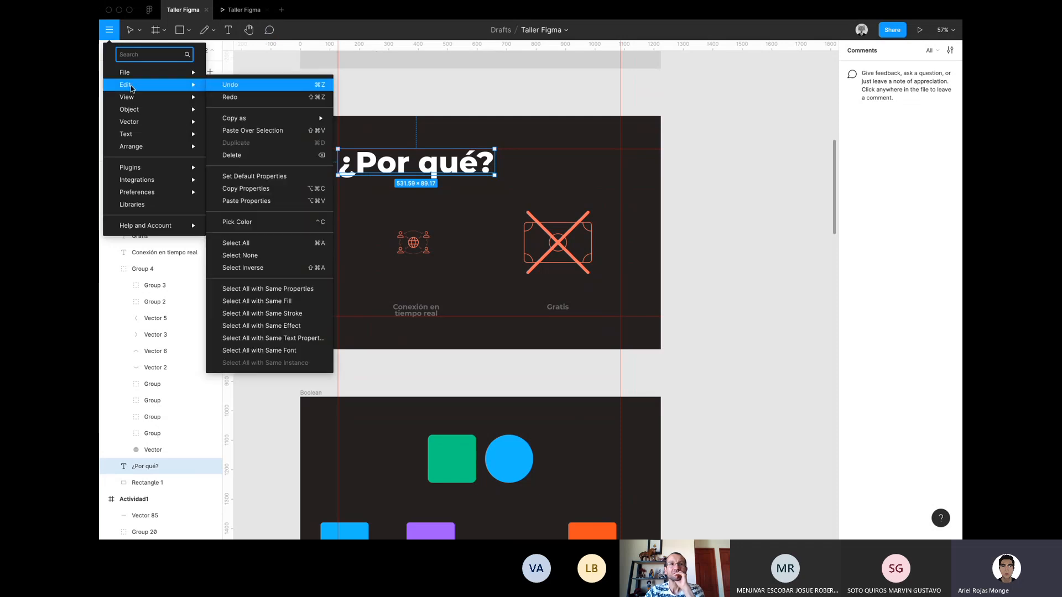
mouse_move(128, 77)
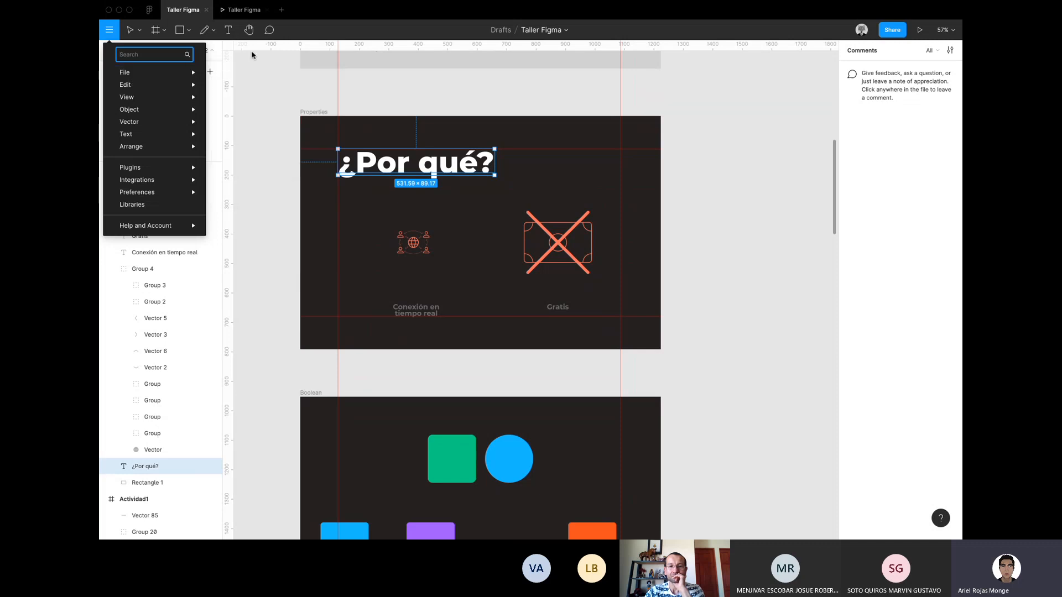
mouse_move(194, 72)
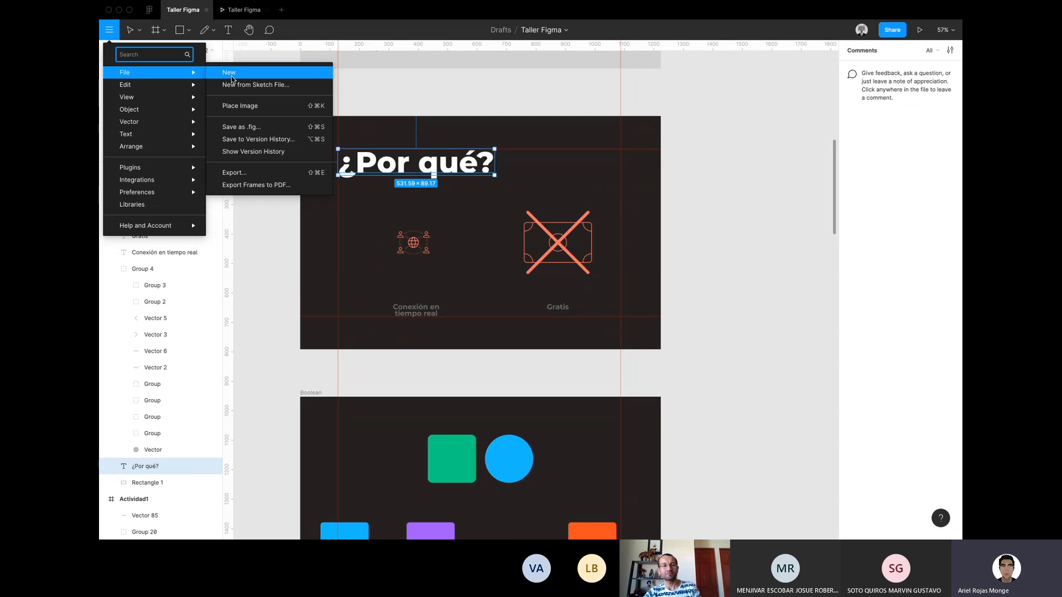
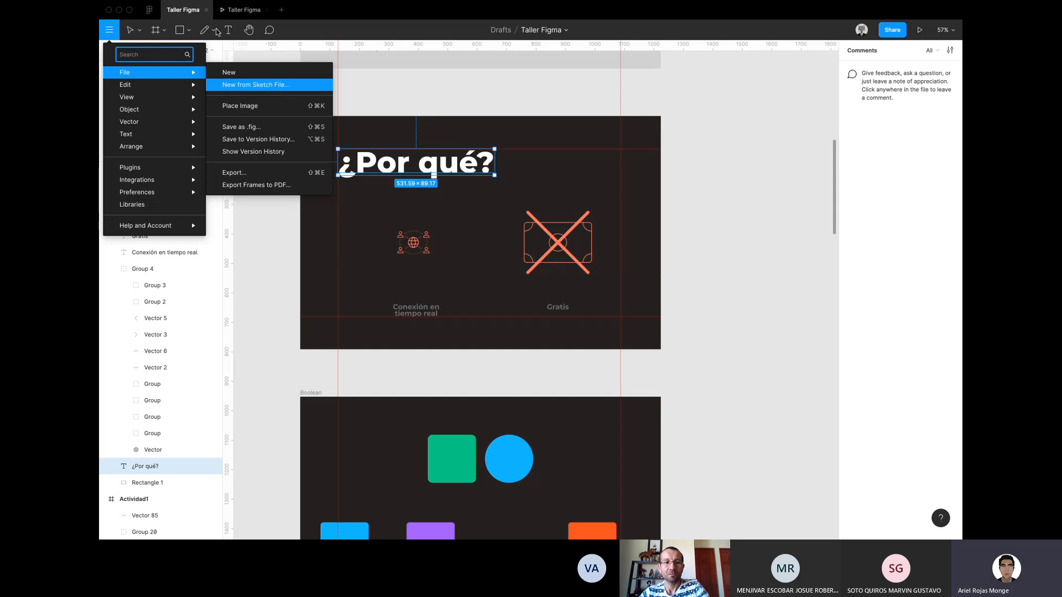
left_click(149, 10)
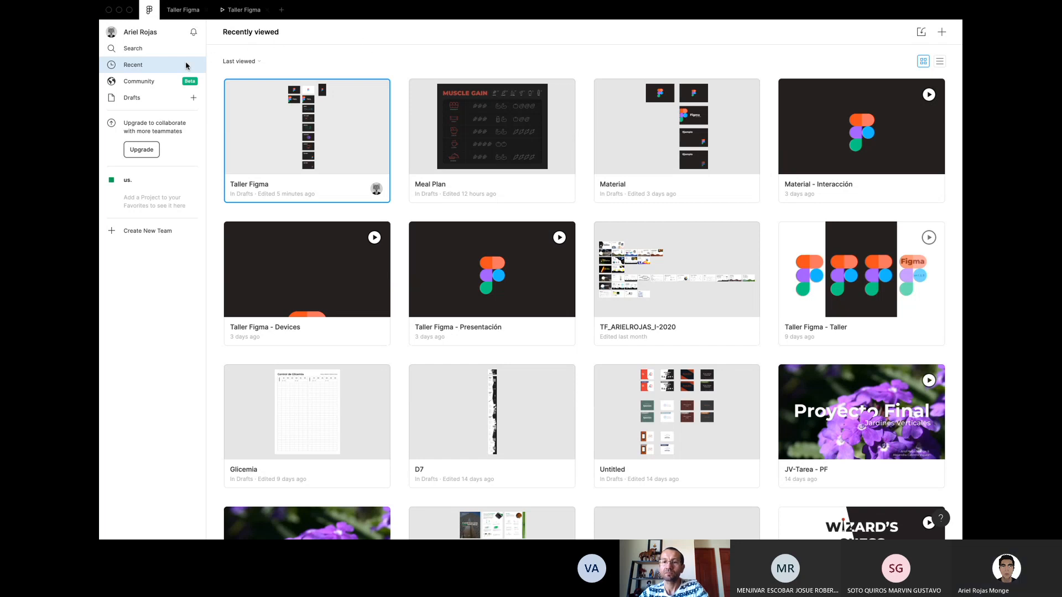
left_click(194, 14)
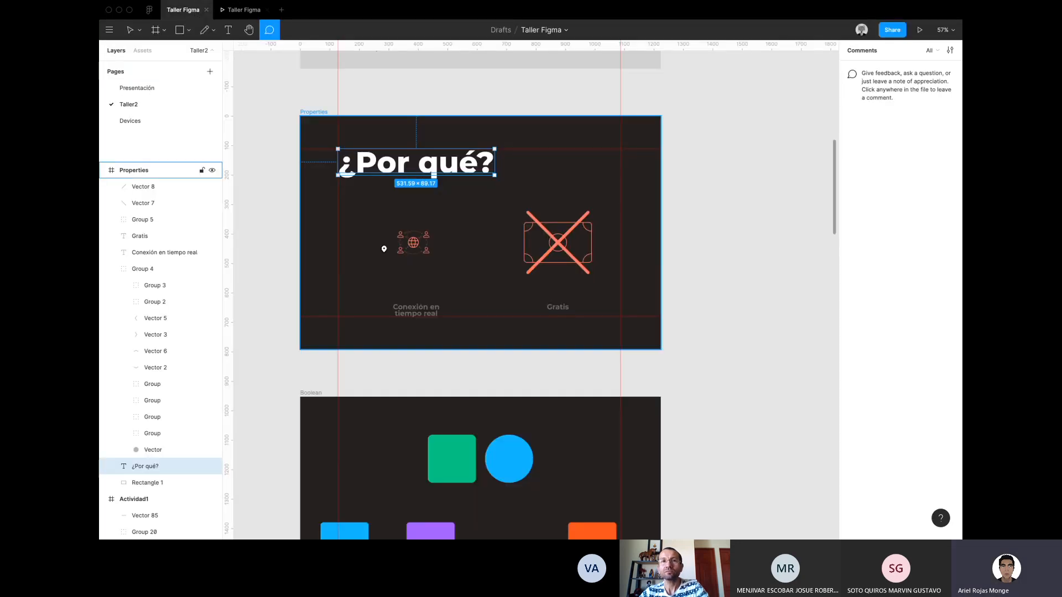
Place the Muscle Gain meal plan image at 792 × 612 on the empty canvas beside the Properties frame.
left_click(109, 30)
mouse_move(147, 77)
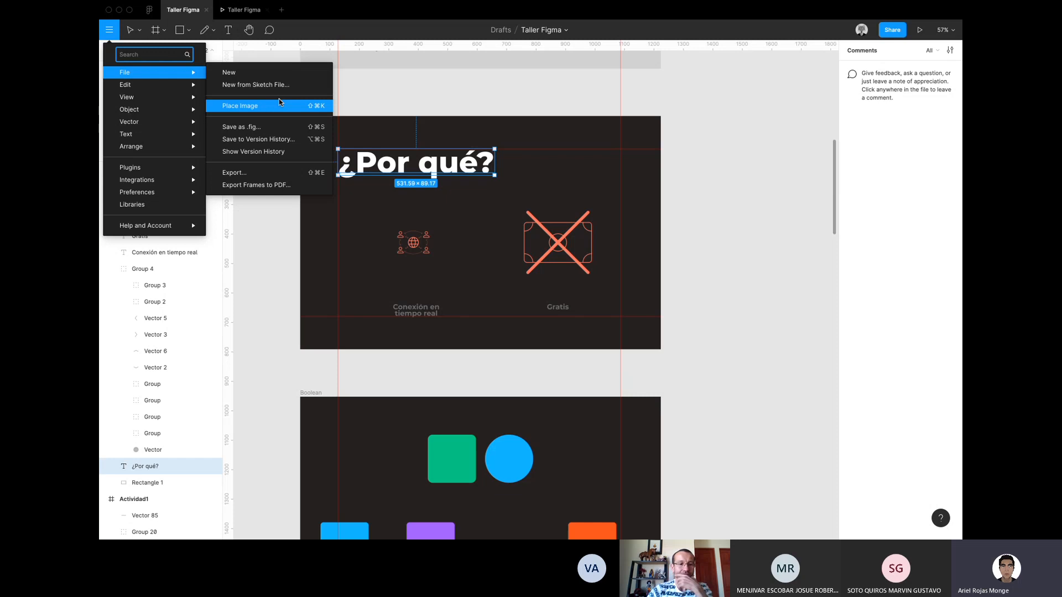
key("c")
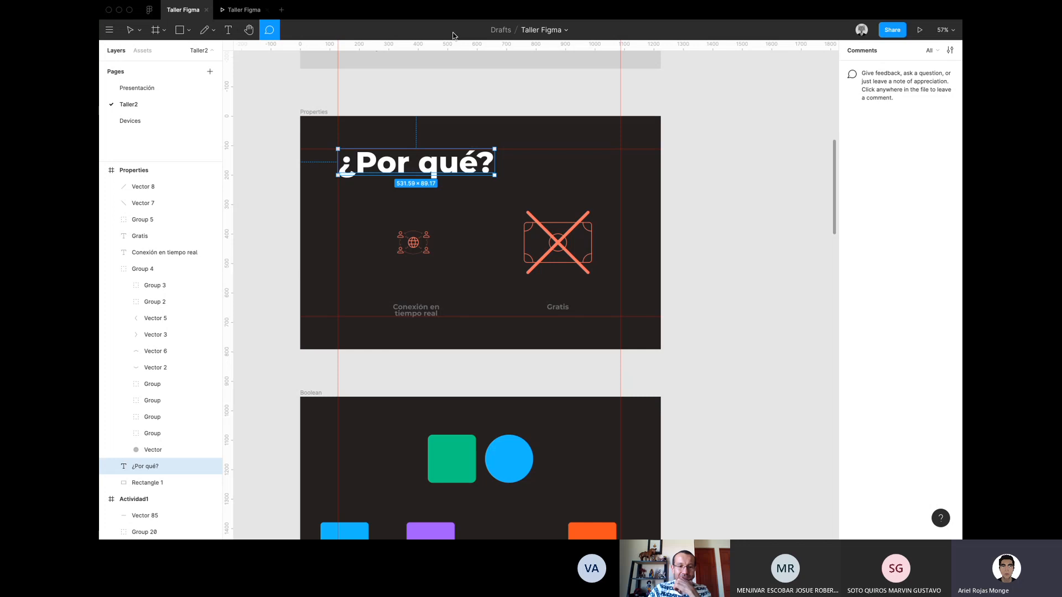
key("Escape")
scroll(668, 147, "down", 3)
key("super+v")
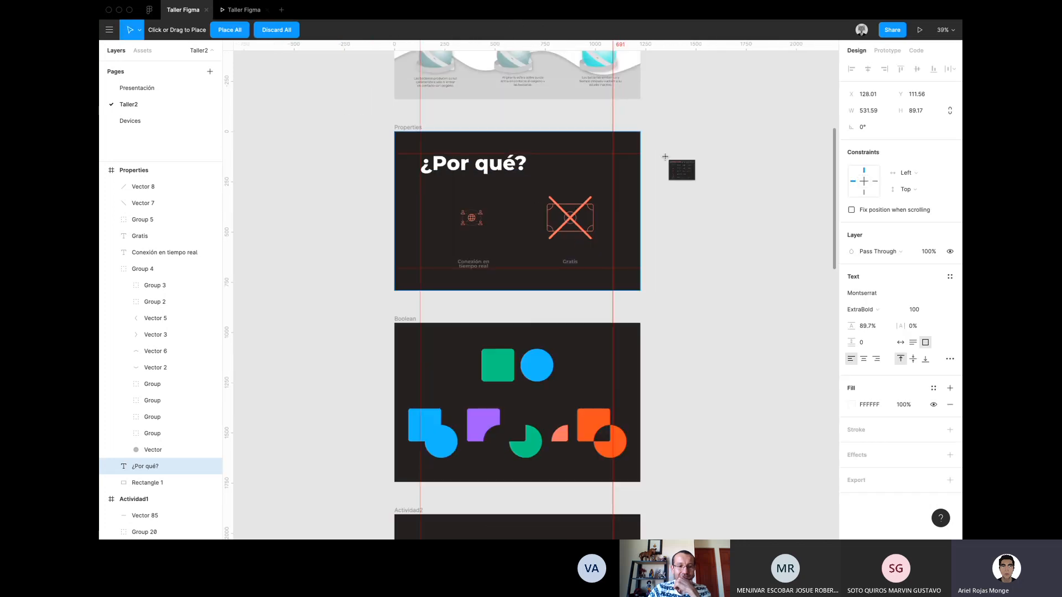
left_click_drag(699, 179, 760, 237)
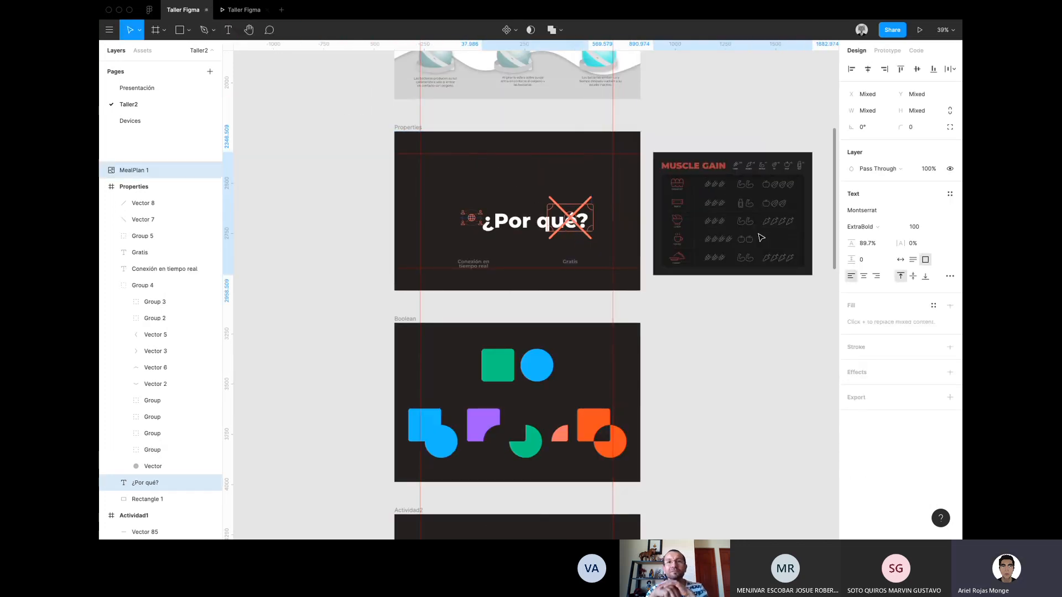
Open the placed meal plan image's fill settings, then undo the image placement and the move of the ¿Por qué? text.
double_click(760, 236)
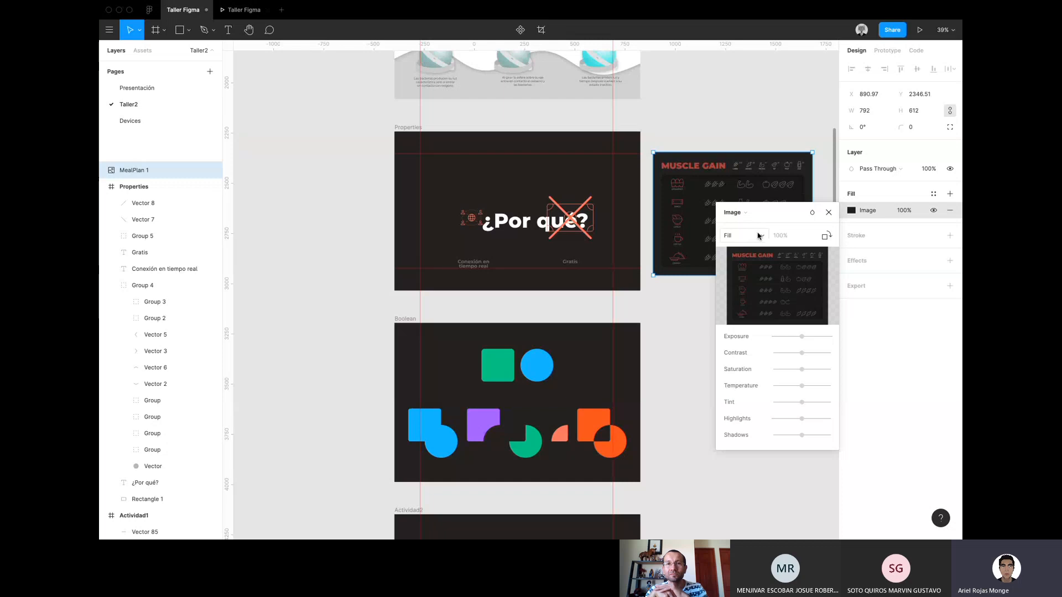
left_click(722, 182)
key("Delete")
key("super+z")
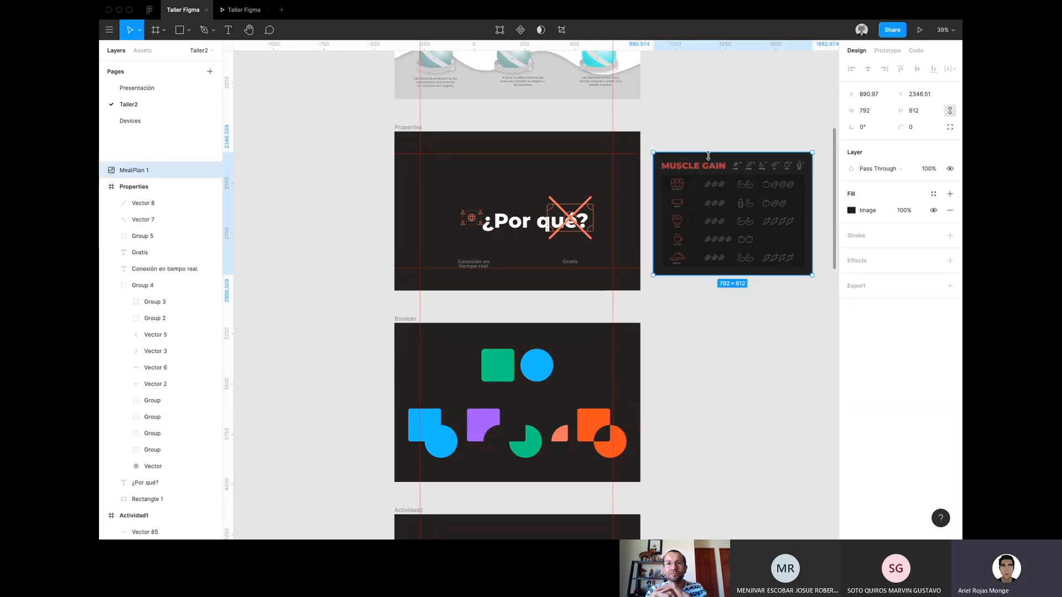
key("super+z")
key("super+z")
Enable Pixel Preview at 1x, then start and cancel a comment beside the Properties frame.
key("c")
key("super+alt+y")
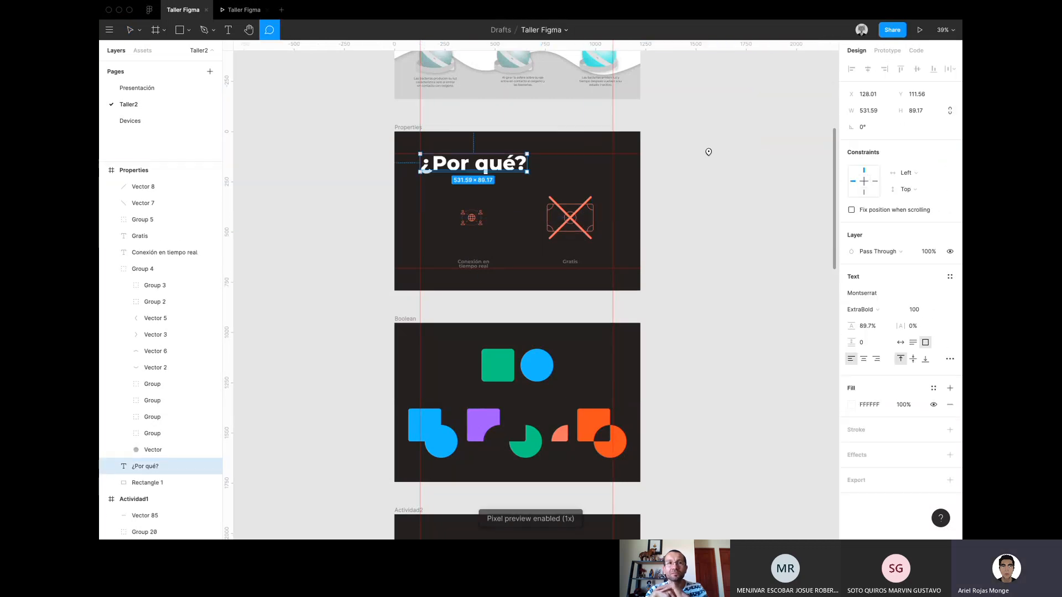
left_click(709, 154)
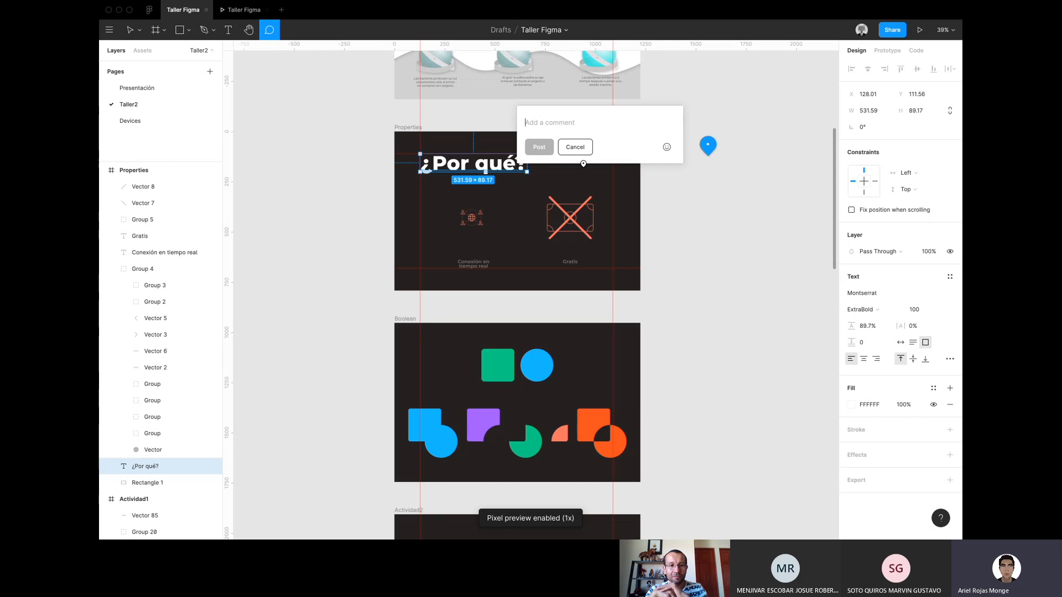
left_click(583, 151)
left_click(665, 144)
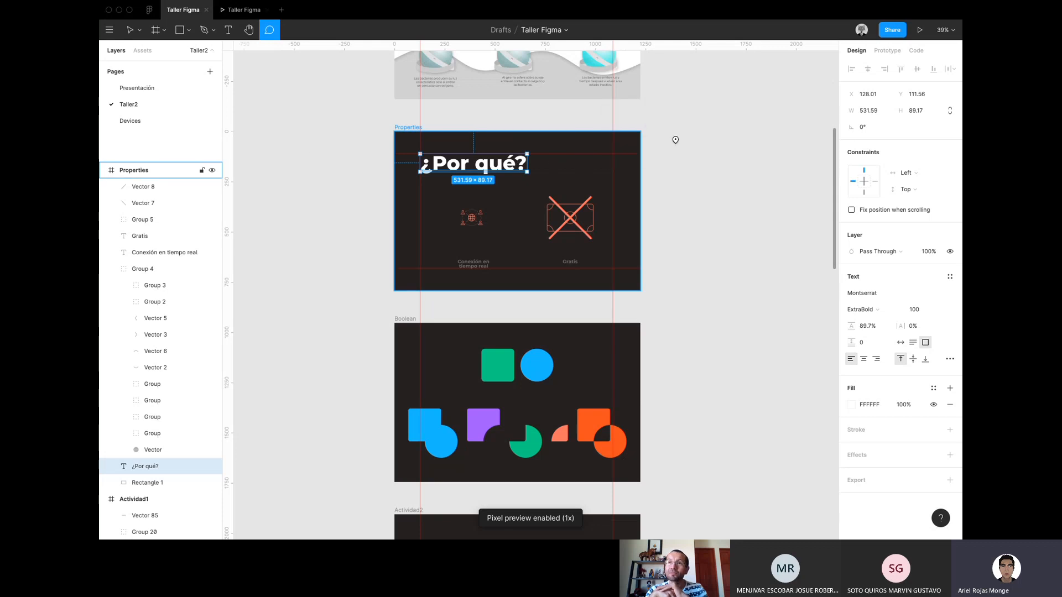
key("Escape")
Open the form for adding a titled version to the version history and cancel it.
left_click(105, 31)
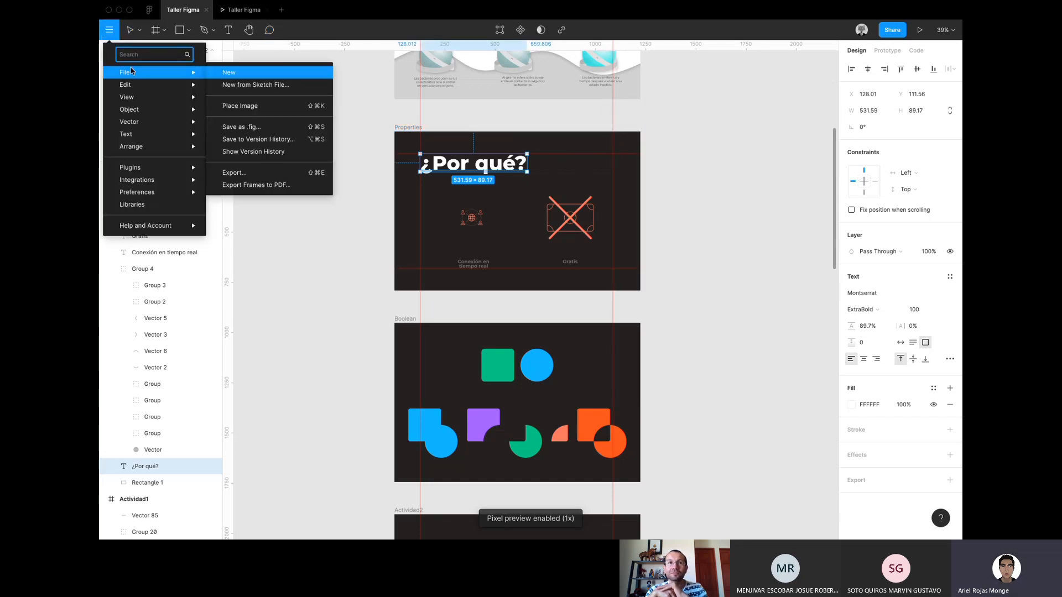
left_click(285, 142)
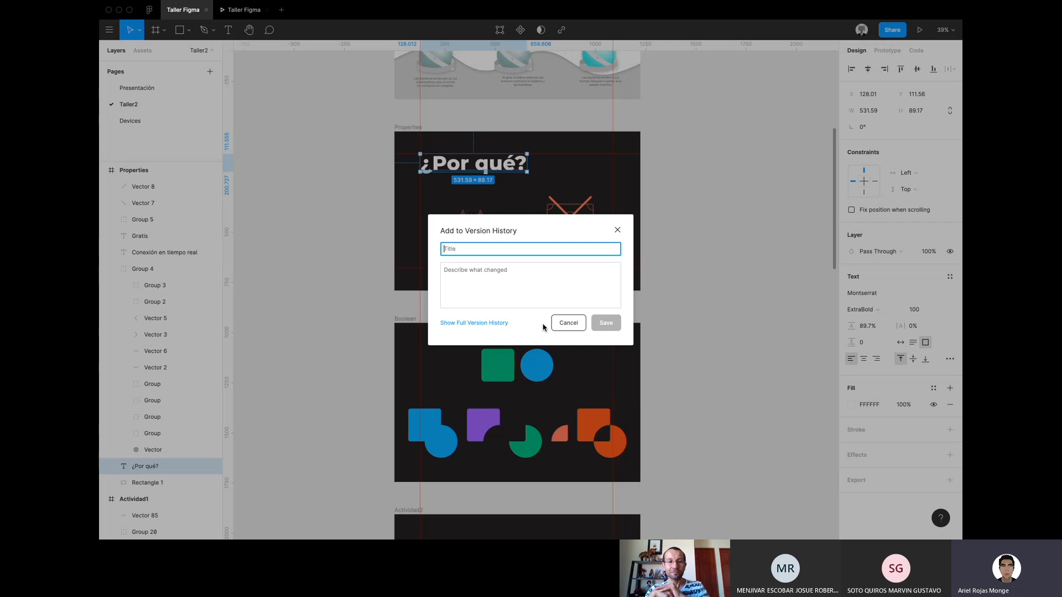
left_click(561, 323)
Show the file's version history and look through the list of autosaved versions.
left_click(109, 30)
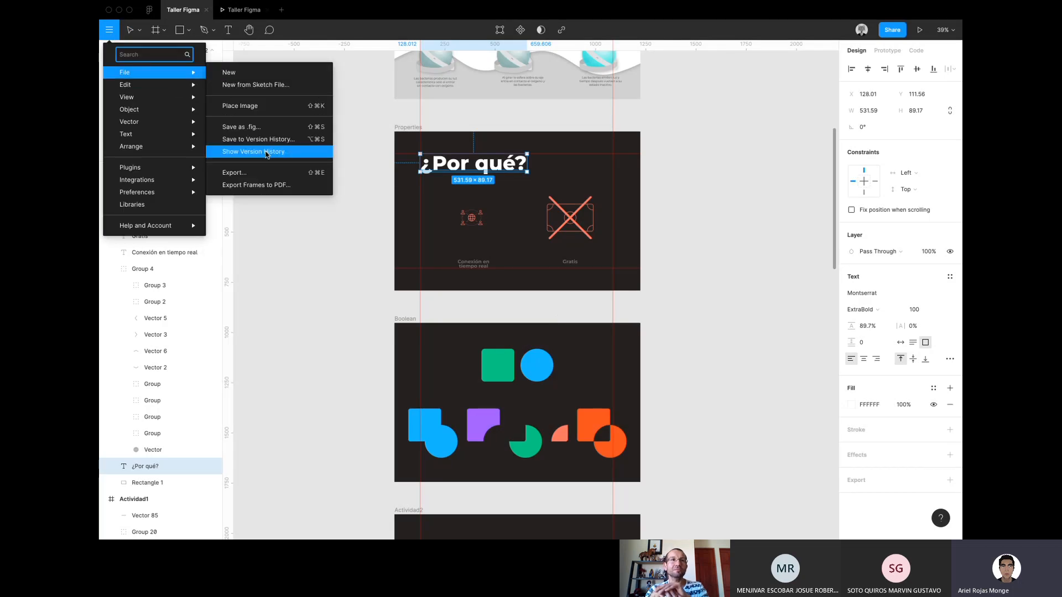
left_click(266, 154)
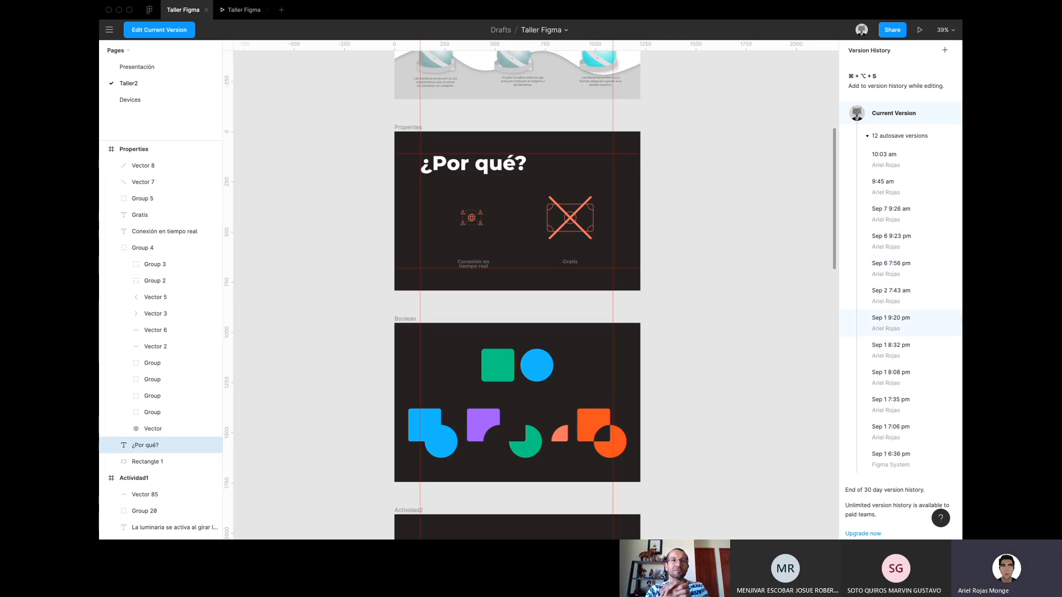
scroll(883, 391, "down", 1)
scroll(884, 390, "down", 2)
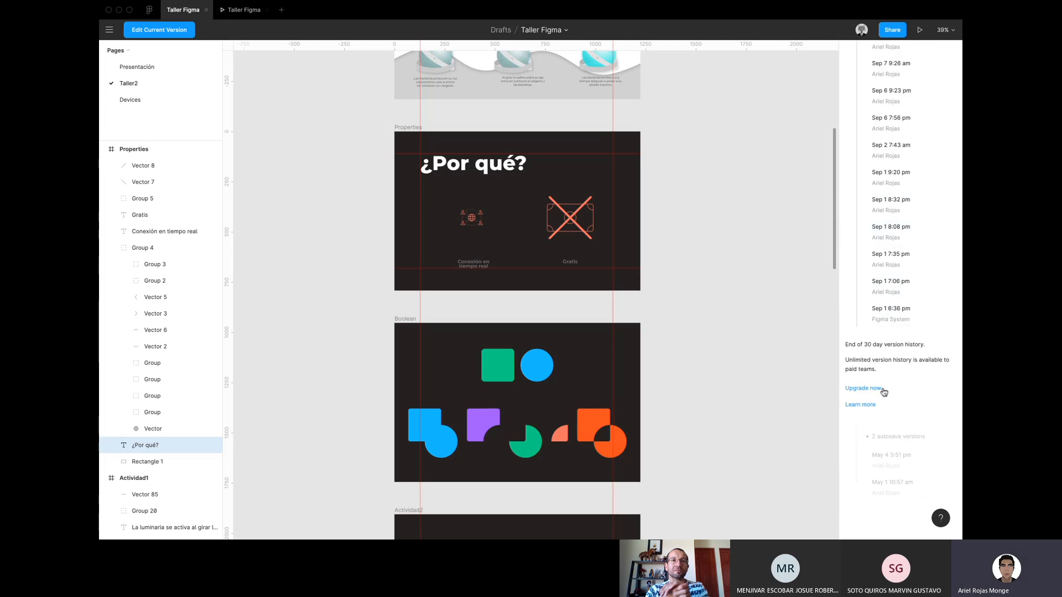
View the Sep 1 6:36 pm version and look over its Tabloid frames.
left_click(890, 311)
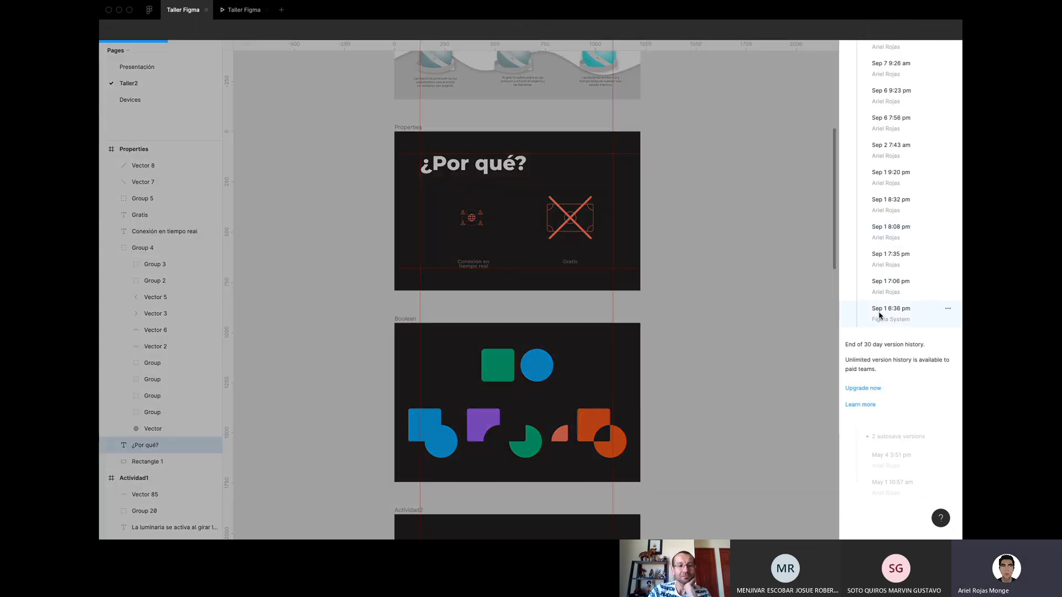
scroll(666, 266, "up", 7)
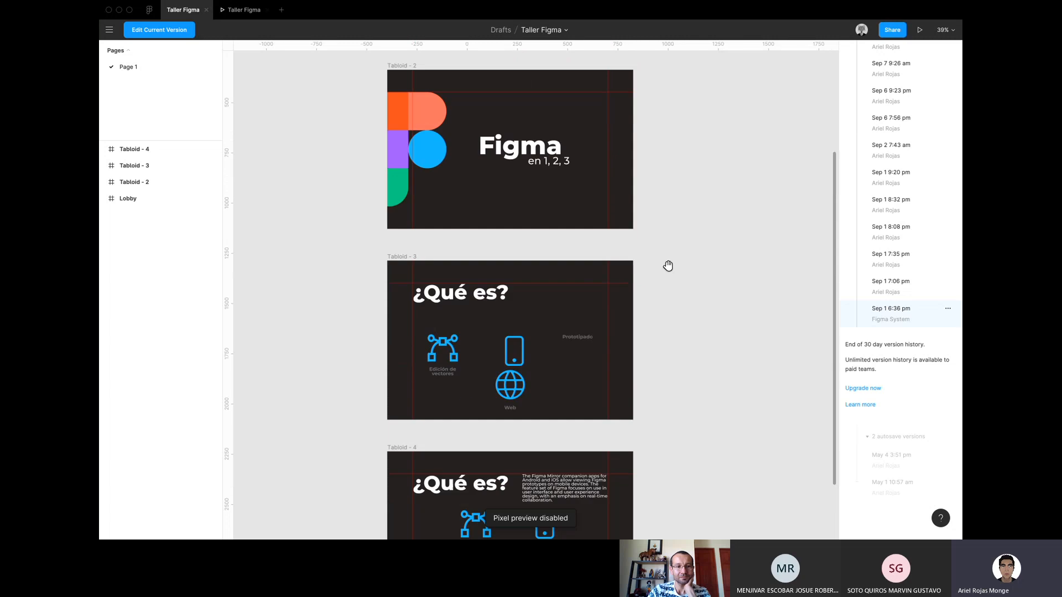
scroll(669, 266, "up", 7)
scroll(668, 266, "down", 15)
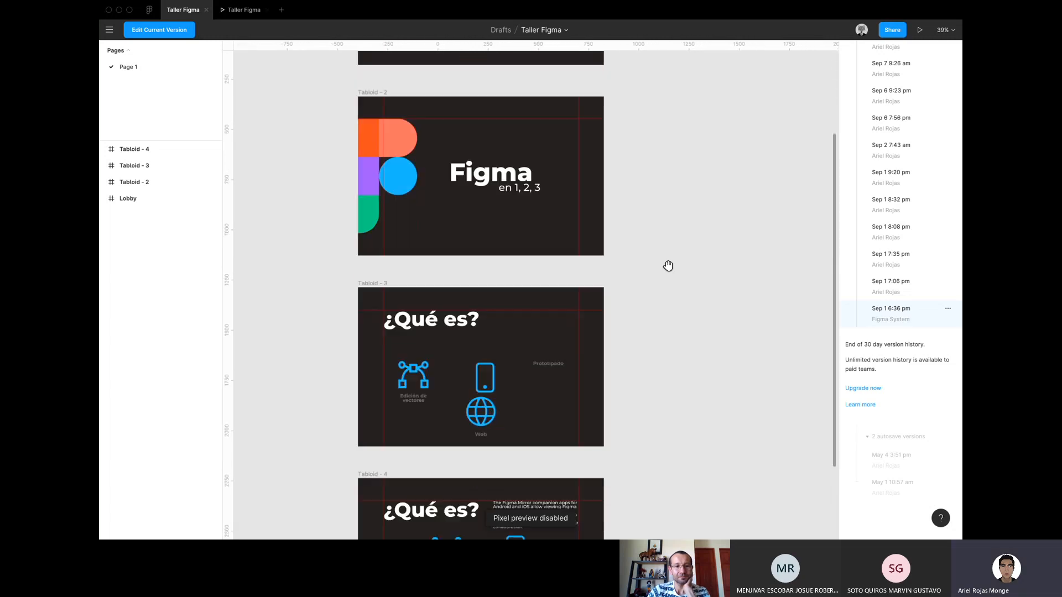
scroll(668, 267, "up", 10)
scroll(670, 266, "down", 5)
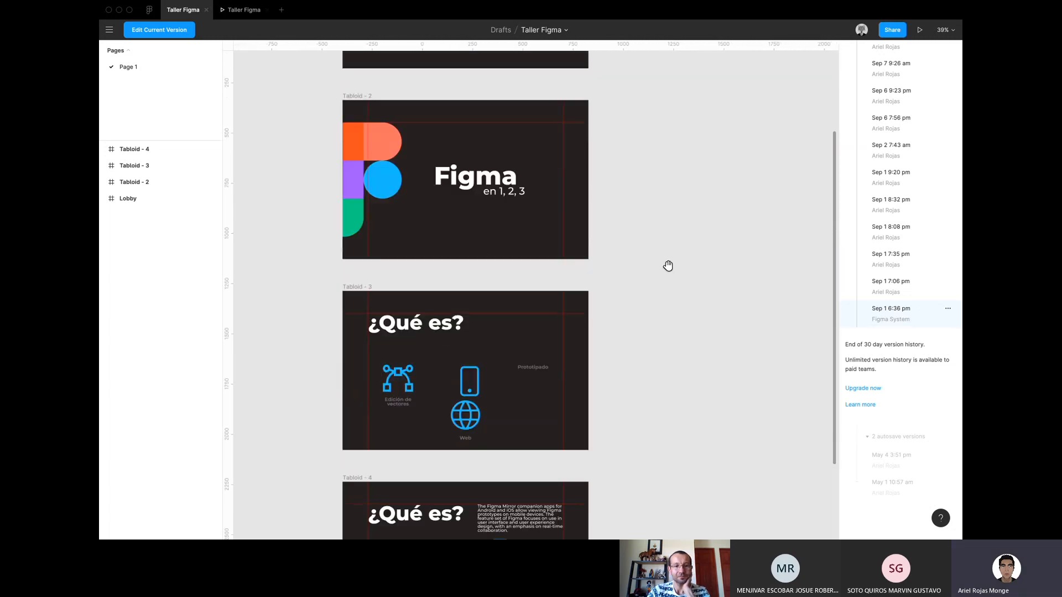
View the Sep 1 7:35 pm version and look over its ¿Qué?, ¿Por qué?, ¿Quién?, ¿Cuándo? and ¿Cómo? slides.
left_click(887, 260)
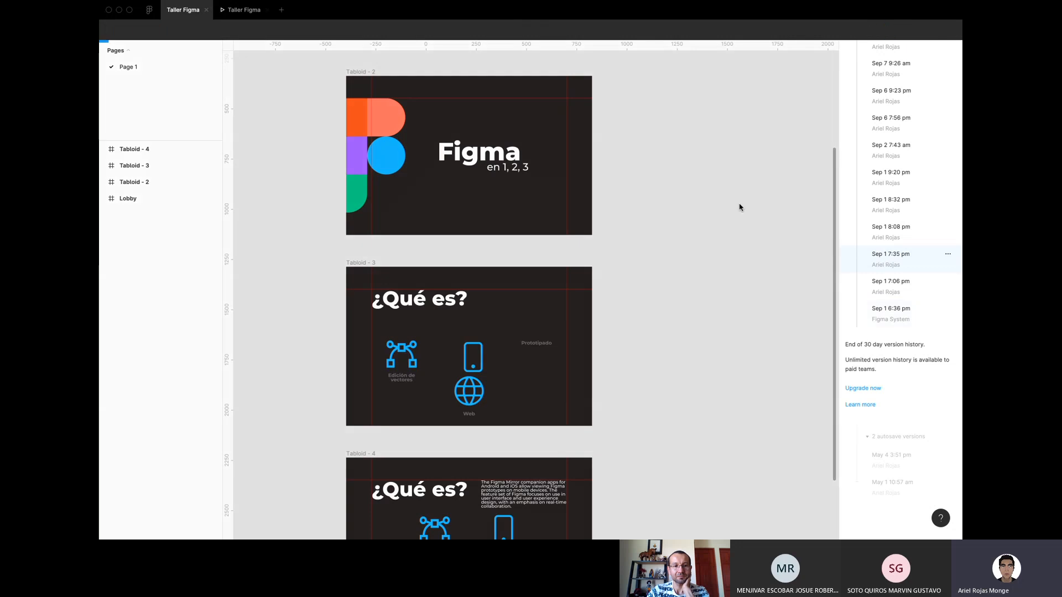
scroll(575, 143, "down", 15)
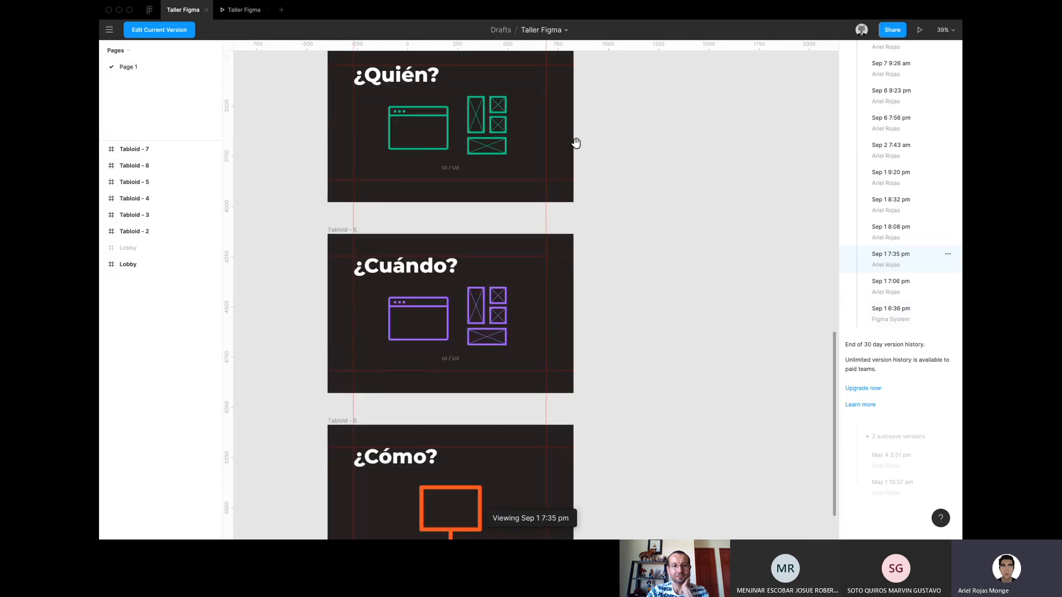
scroll(575, 144, "up", 15)
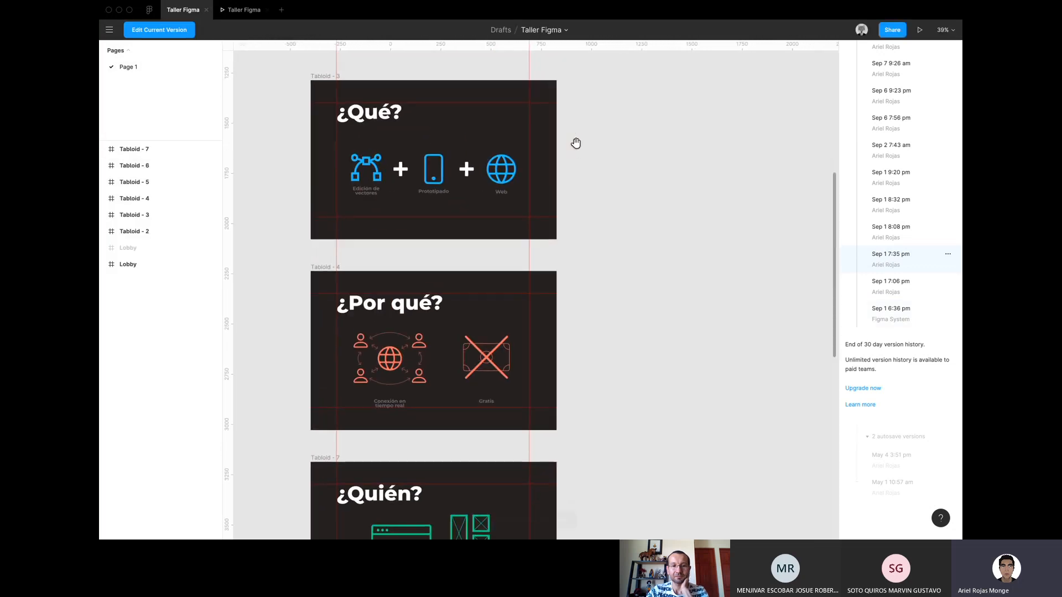
View the Sep 1 8:08 pm version and examine its Presentación frames, from the lobby frames down to ¿Quién?
left_click(919, 238)
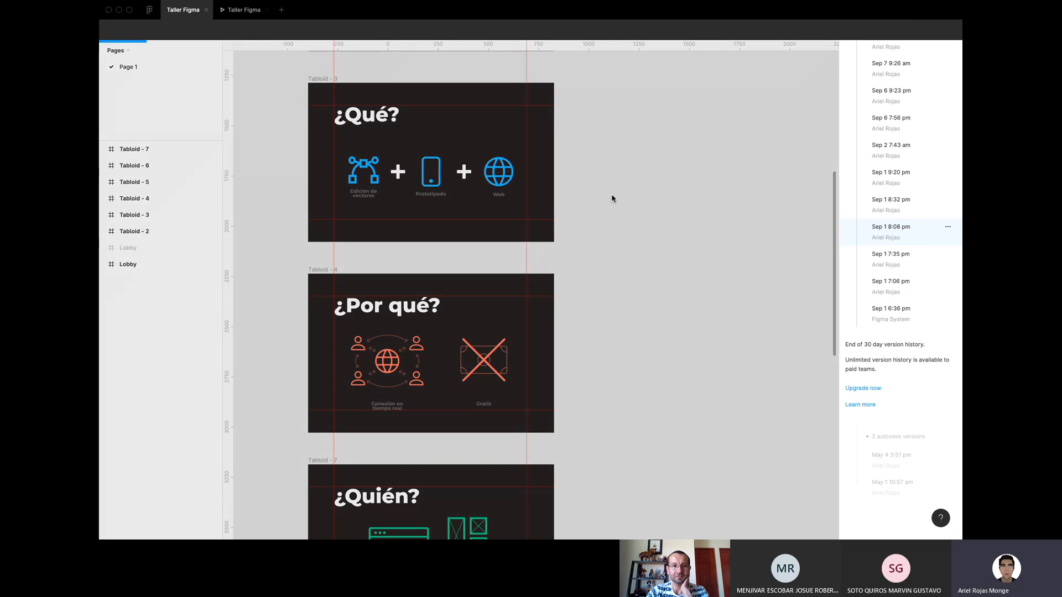
scroll(612, 196, "down", 20)
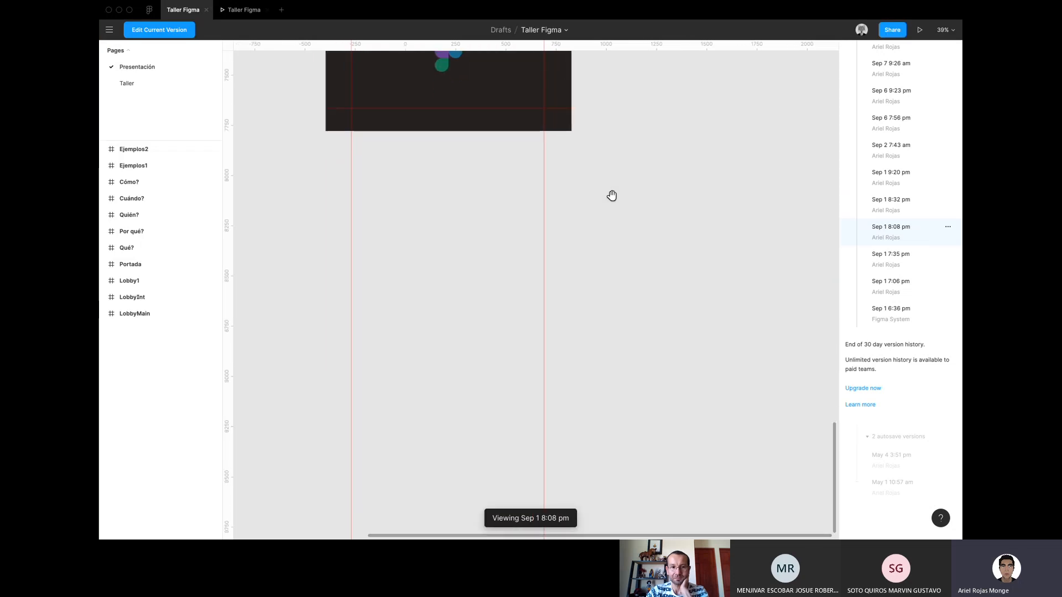
scroll(612, 196, "up", 20)
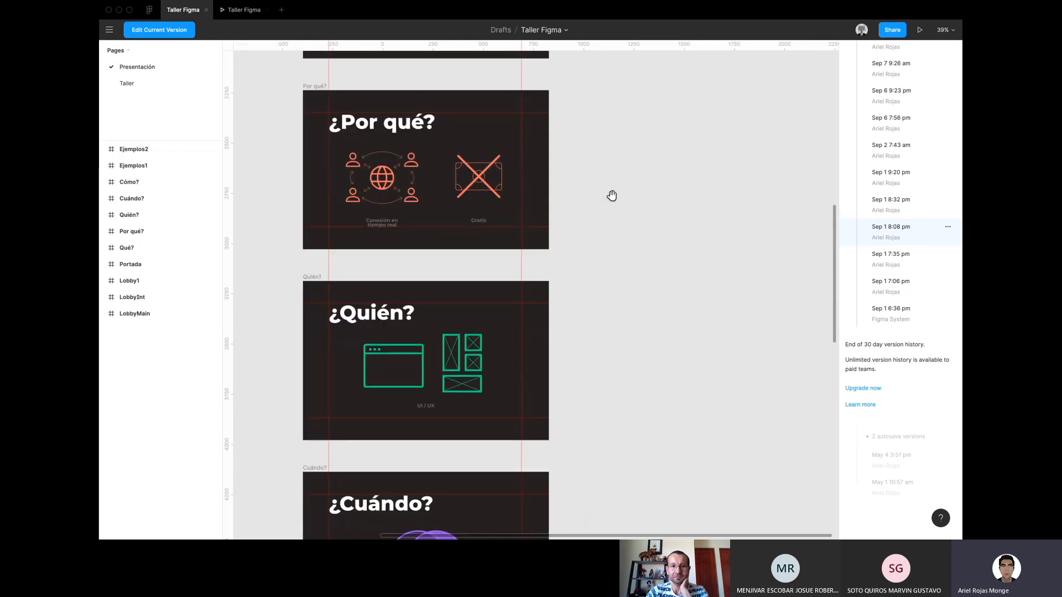
scroll(612, 196, "up", 15)
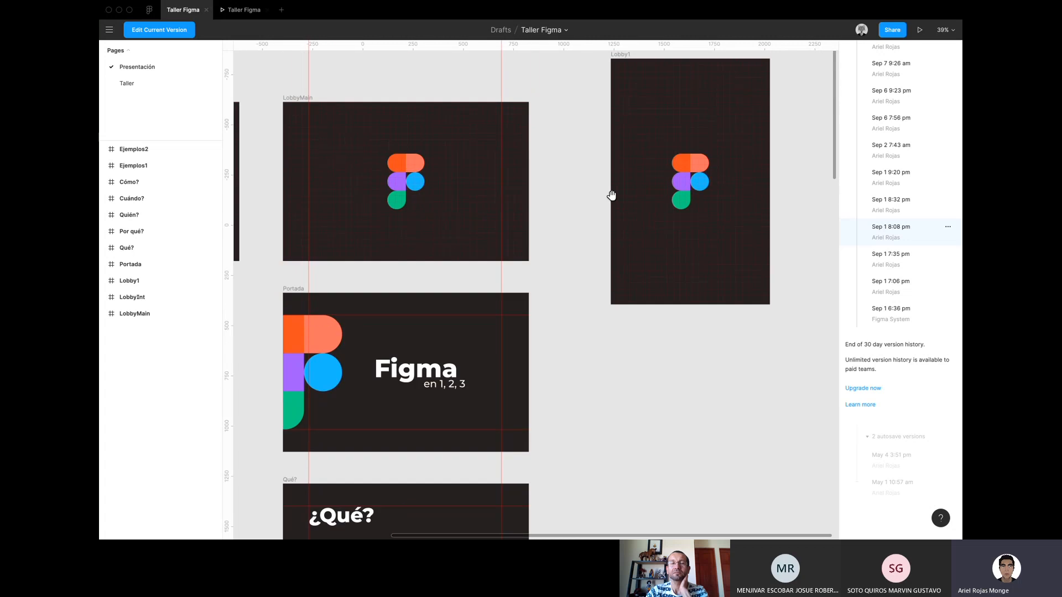
scroll(612, 196, "down", 3, "ctrl")
scroll(244, 173, "down", 2)
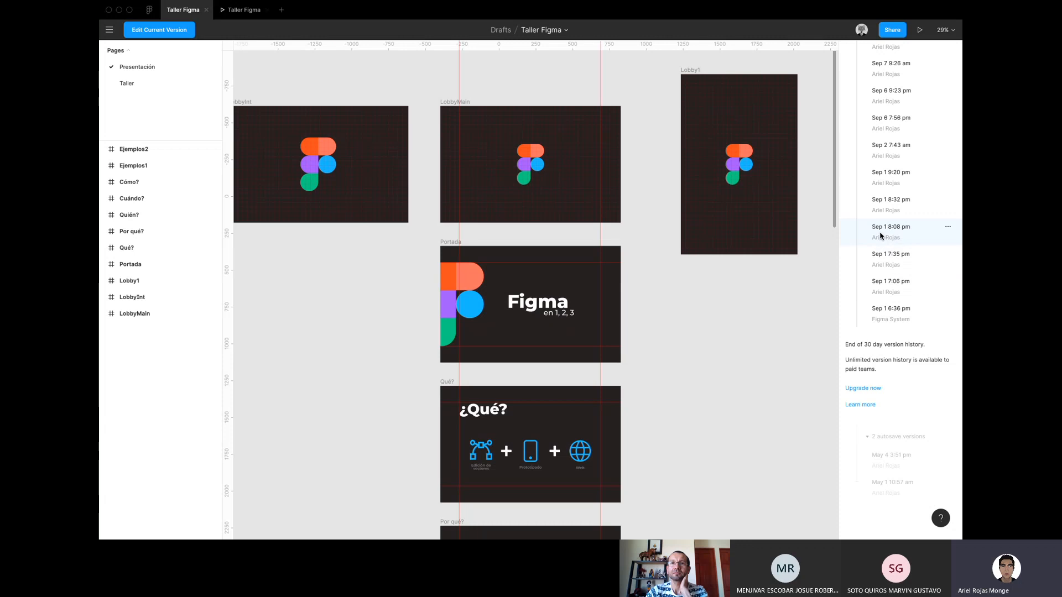
scroll(699, 337, "down", 5)
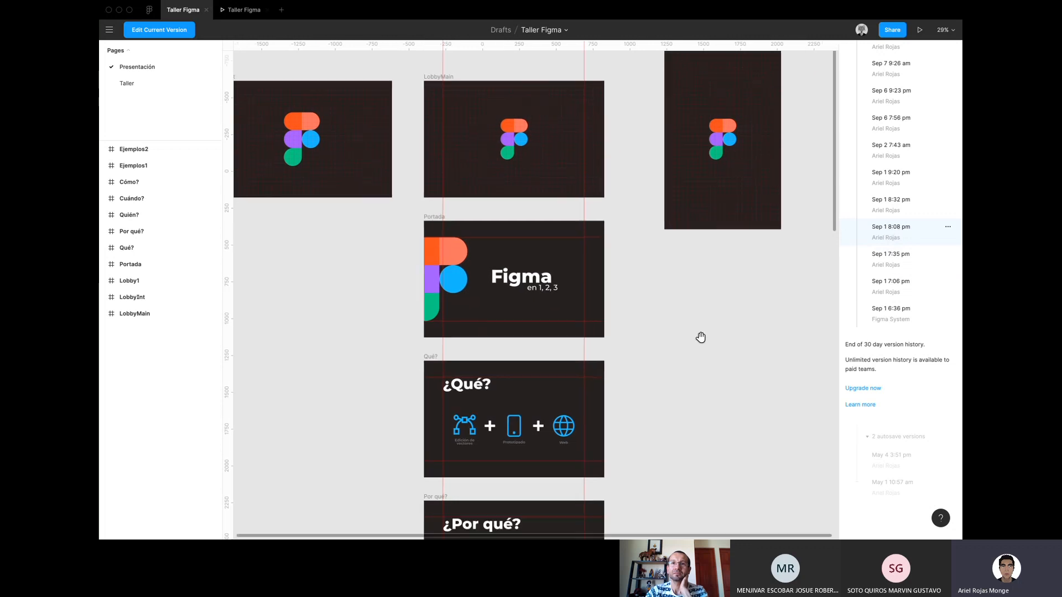
scroll(701, 336, "down", 2)
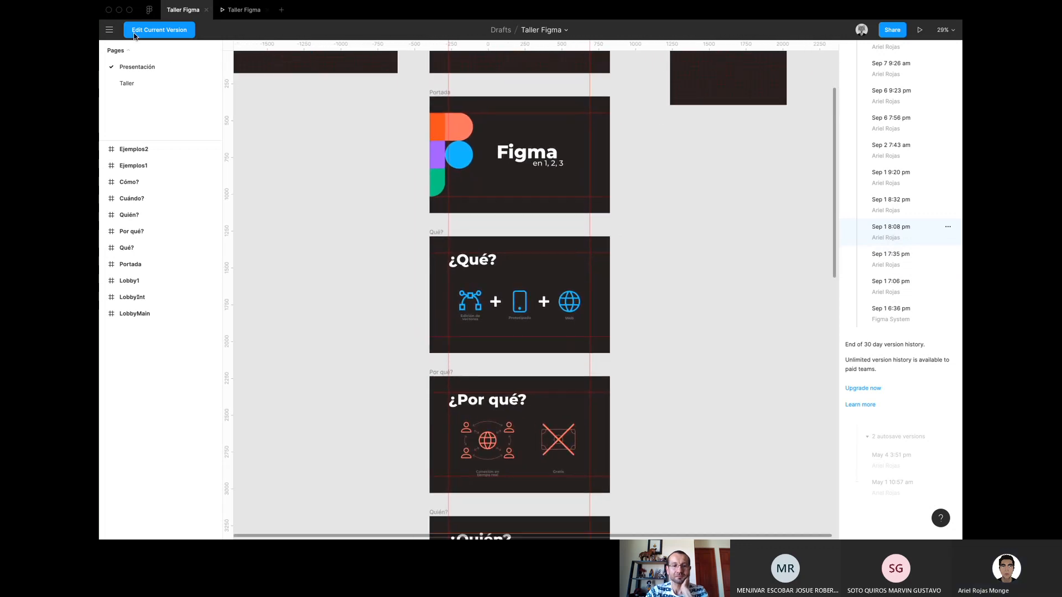
scroll(640, 281, "up", 3)
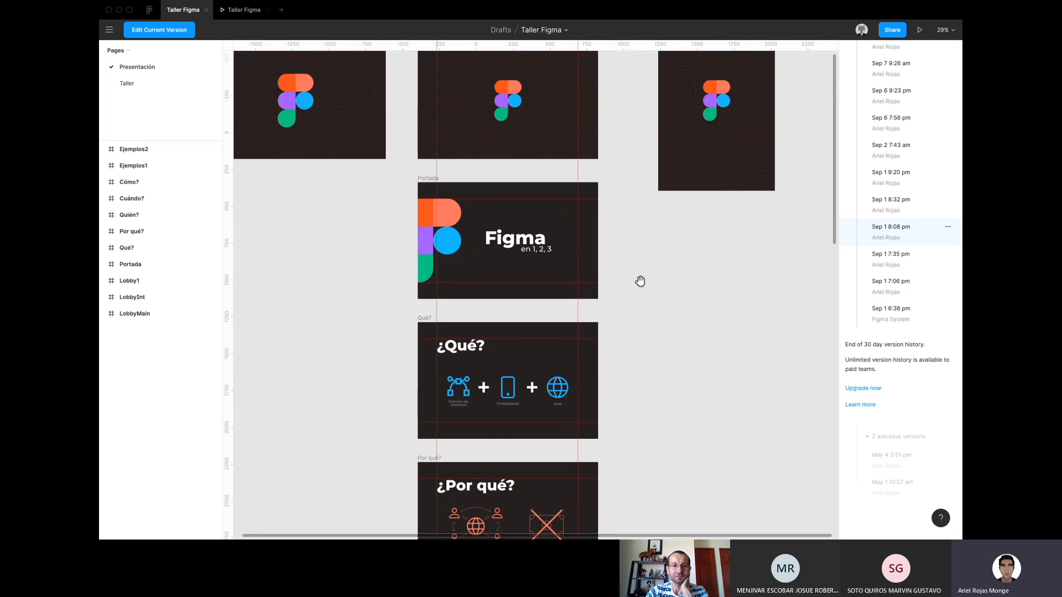
scroll(640, 281, "up", 2)
scroll(638, 280, "down", 10)
scroll(464, 255, "up", 3)
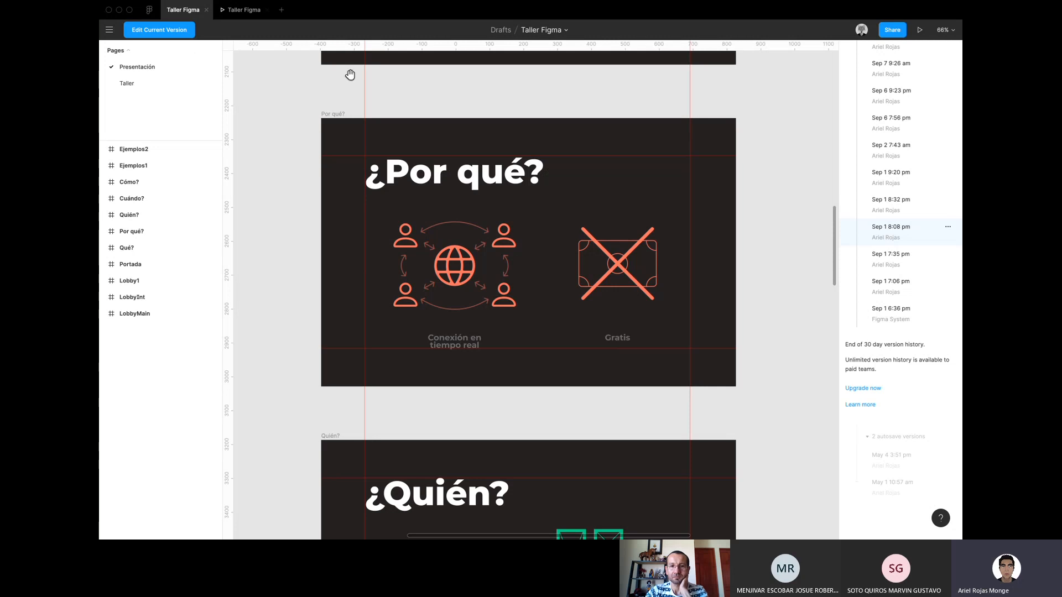
scroll(900, 230, "up", 5)
scroll(901, 229, "down", 3)
Return to editing the current version and review the commands for exporting the selection and exporting frames to PDF.
left_click(178, 33)
scroll(512, 339, "down", 5)
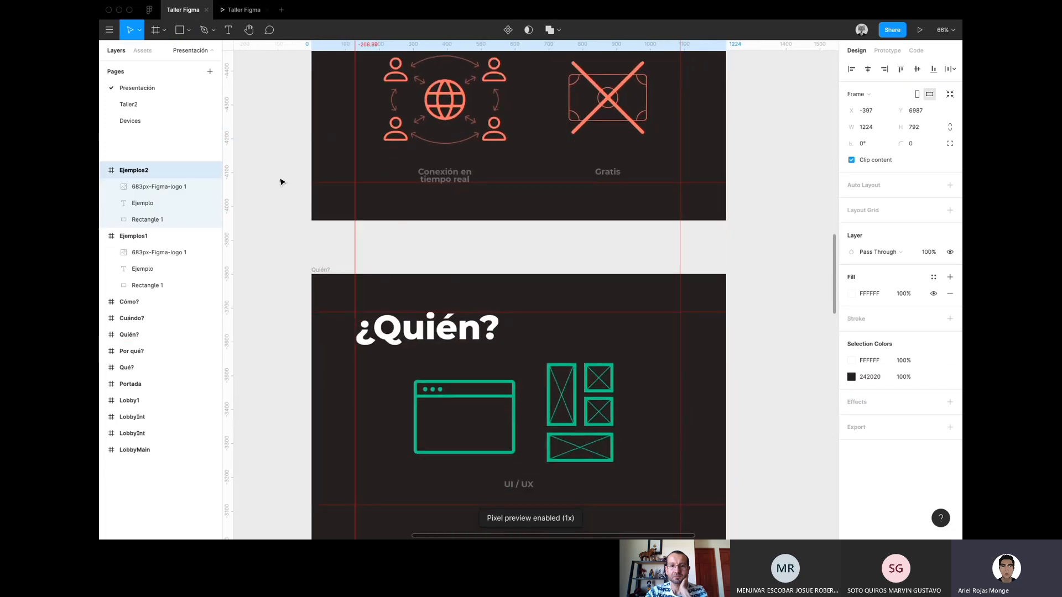
left_click(109, 30)
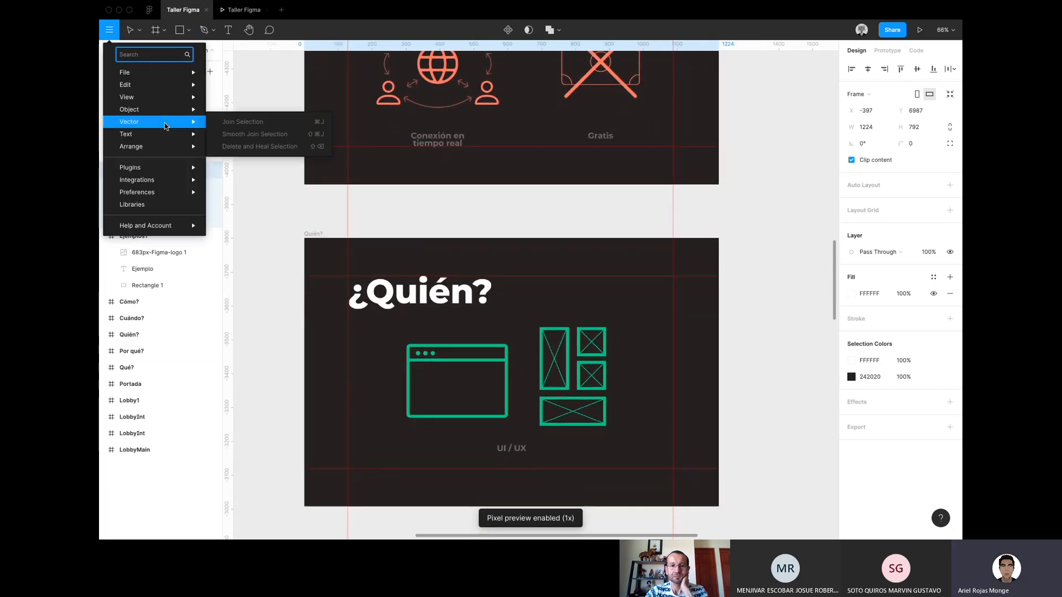
mouse_move(165, 83)
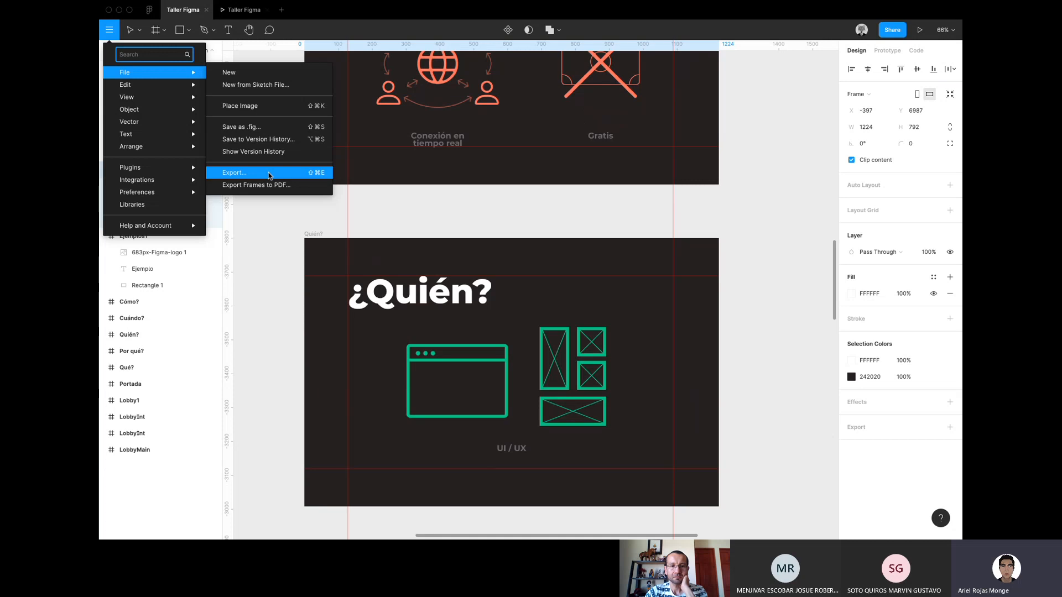
left_click(427, 235)
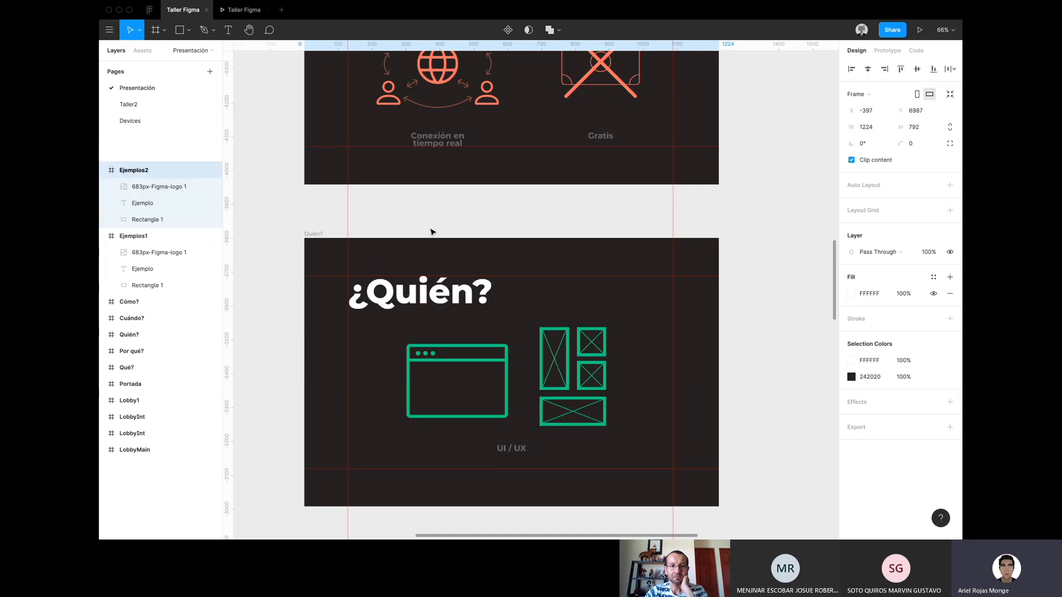
scroll(359, 151, "down", 5)
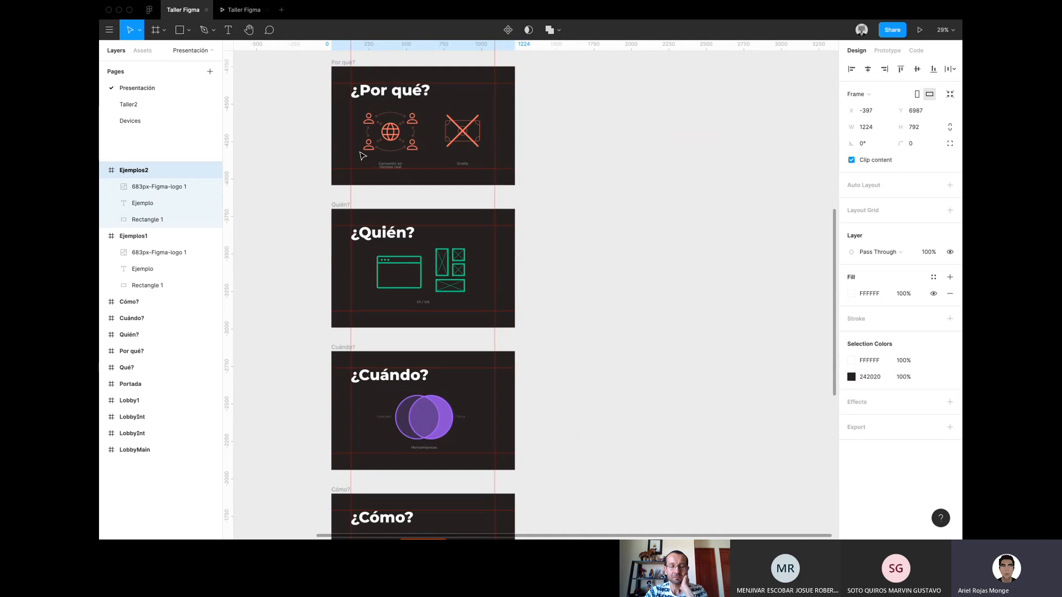
Open the Export dialog for the current selection and close it without exporting, leaving nothing selected.
scroll(359, 151, "up", 5)
left_click(109, 30)
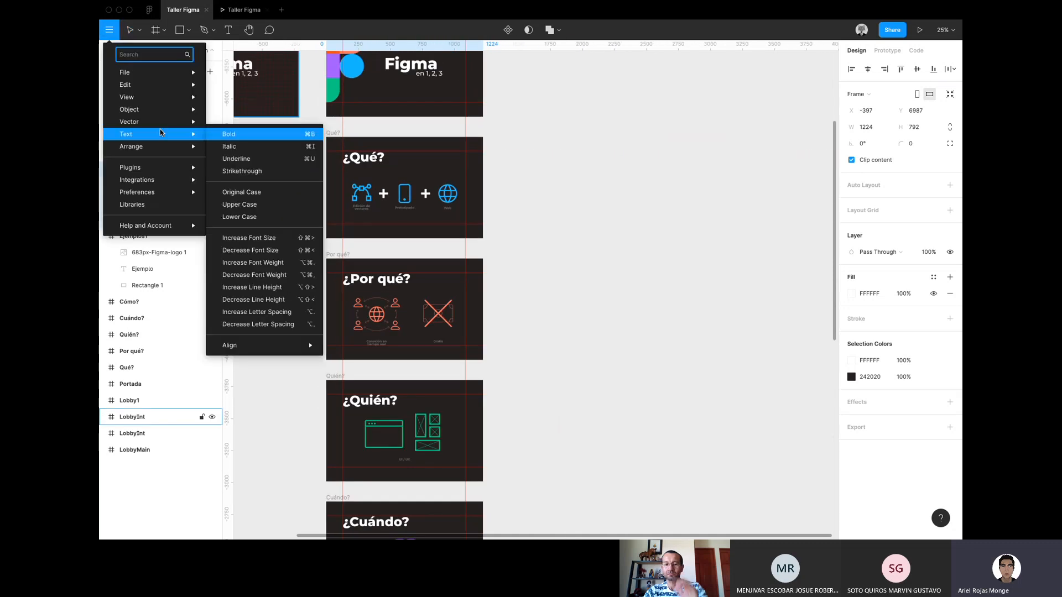
mouse_move(160, 72)
left_click(253, 169)
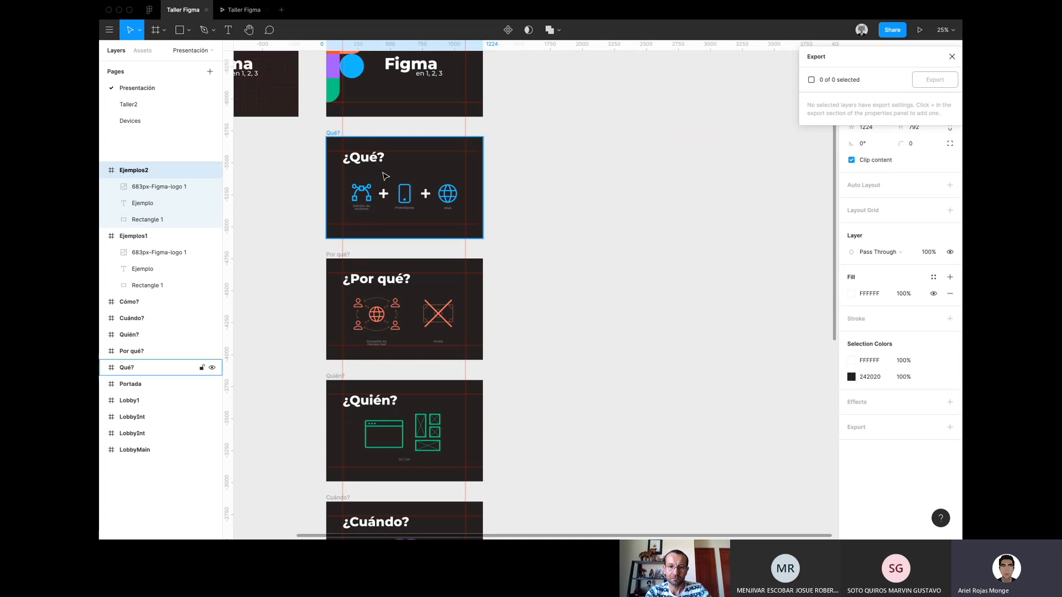
scroll(388, 183, "up", 3)
key("Escape")
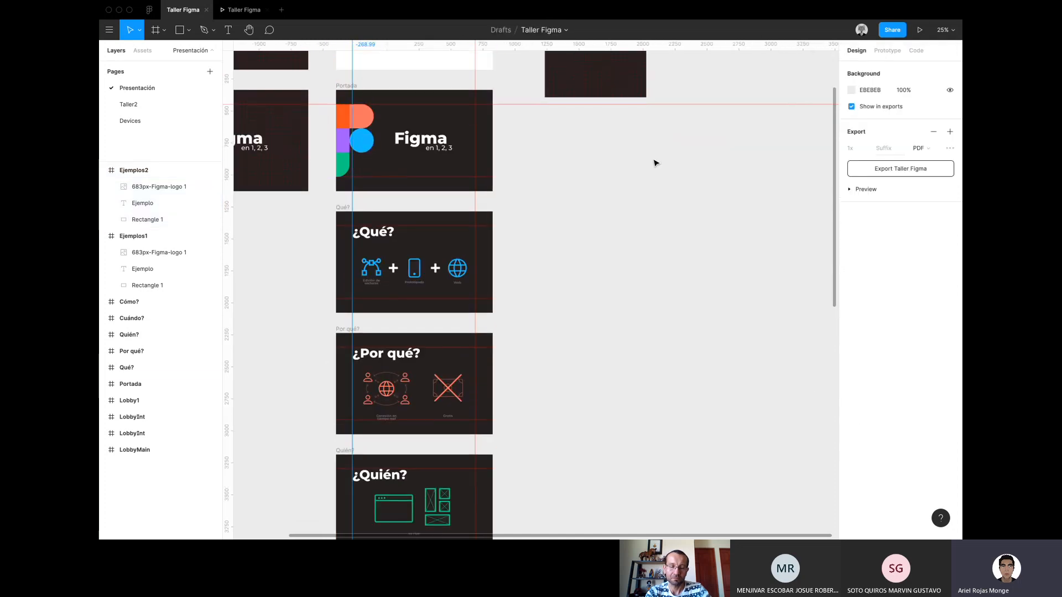
Run the export of frames to PDF and look over the Presentación frames from the lobby down to ¿Cómo?
left_click(109, 29)
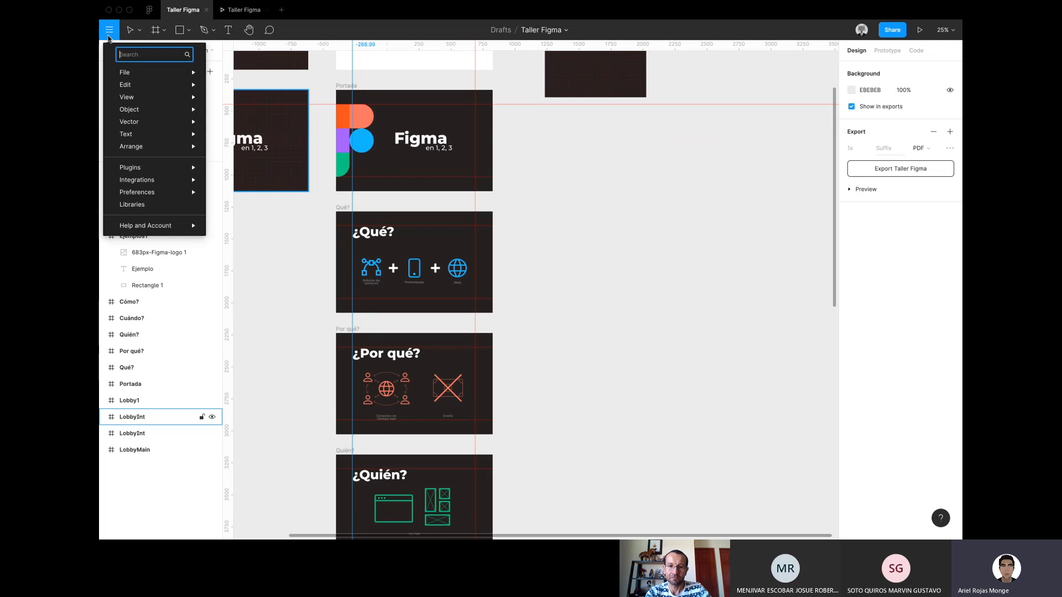
mouse_move(147, 68)
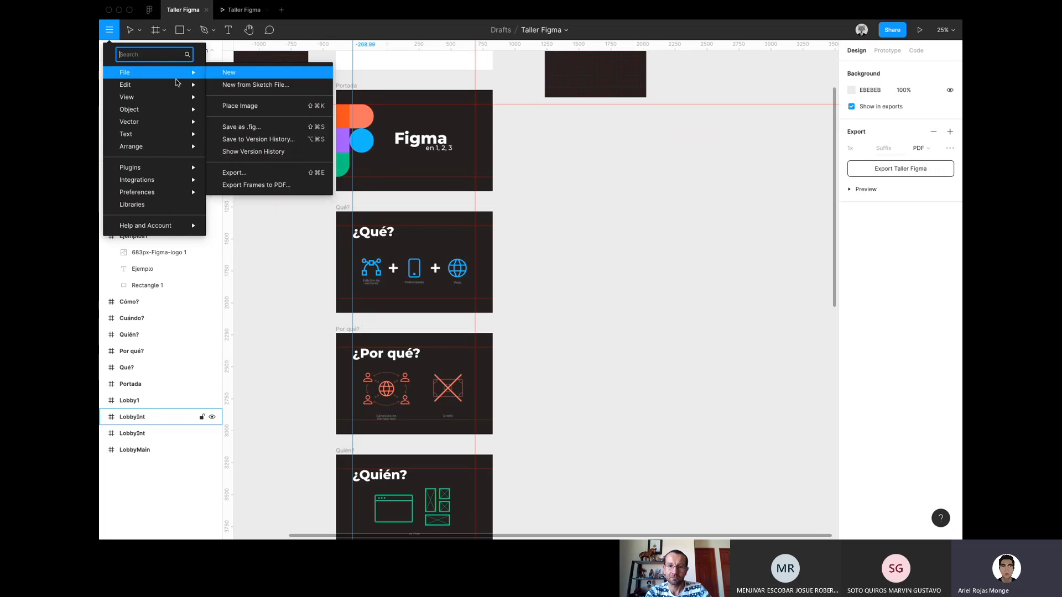
left_click(273, 185)
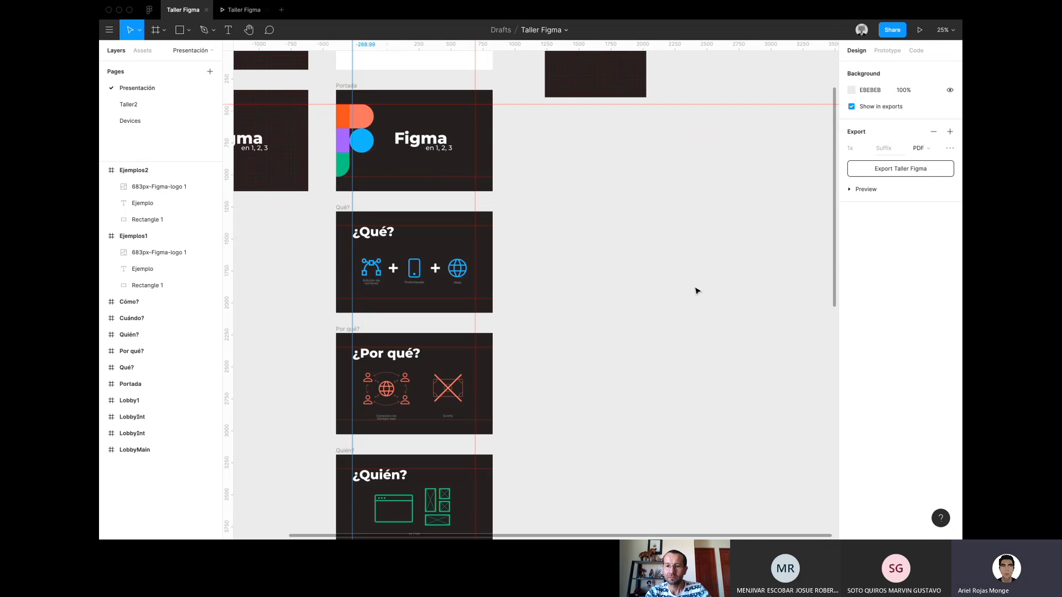
scroll(595, 316, "down", 5)
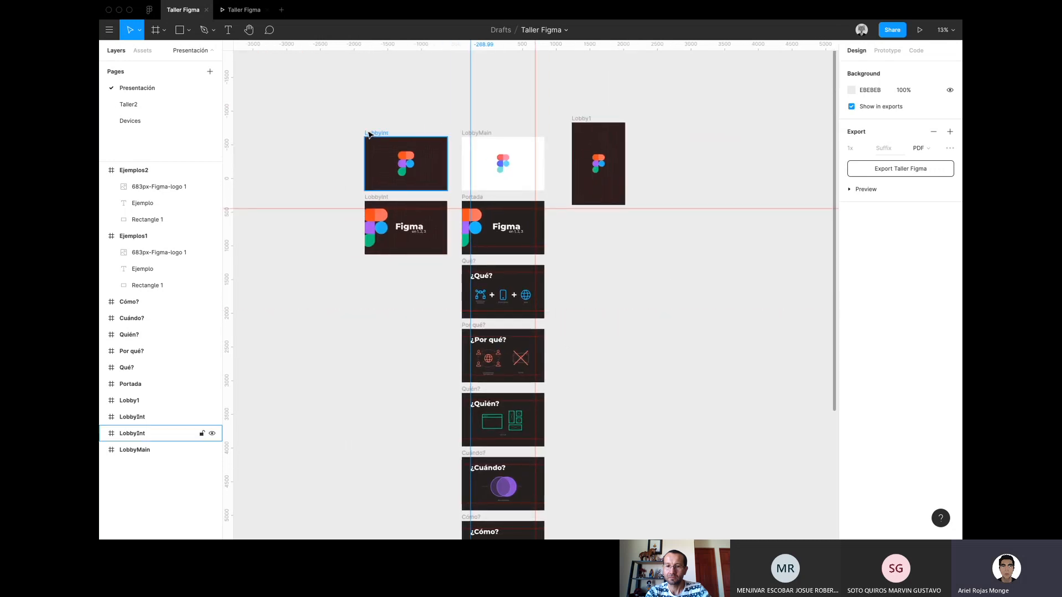
scroll(588, 396, "down", 5)
scroll(588, 397, "up", 4)
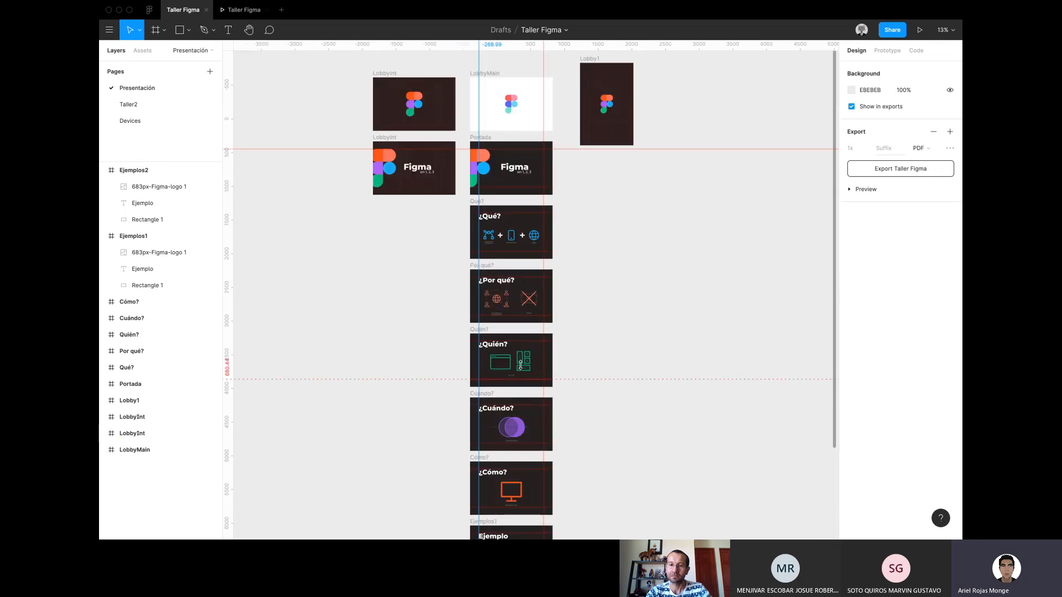
Review the Edit commands, including the Copy as options for text, CSS, SVG and PNG.
left_click(111, 30)
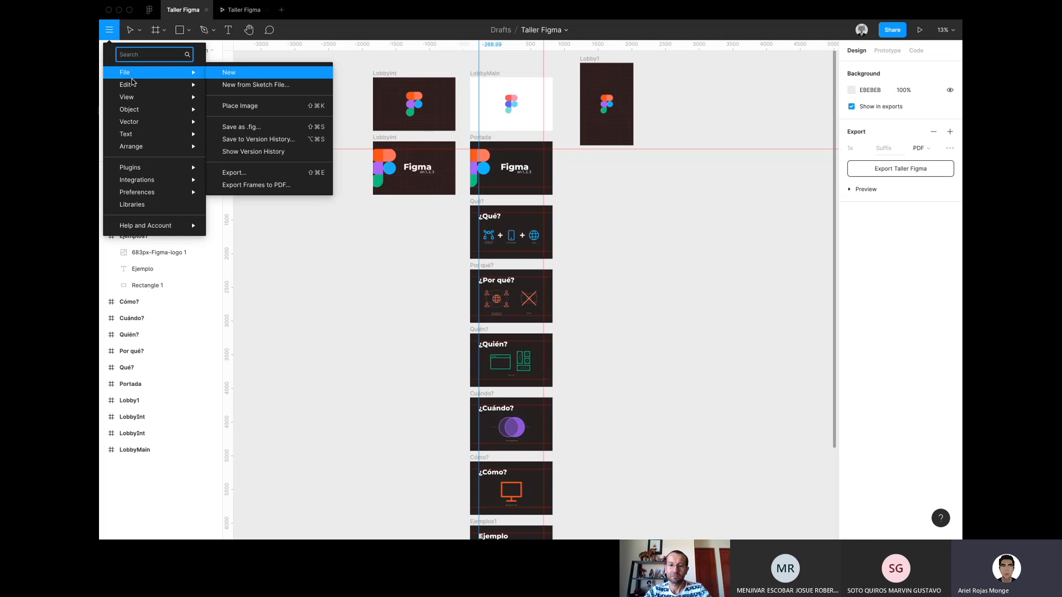
mouse_move(133, 85)
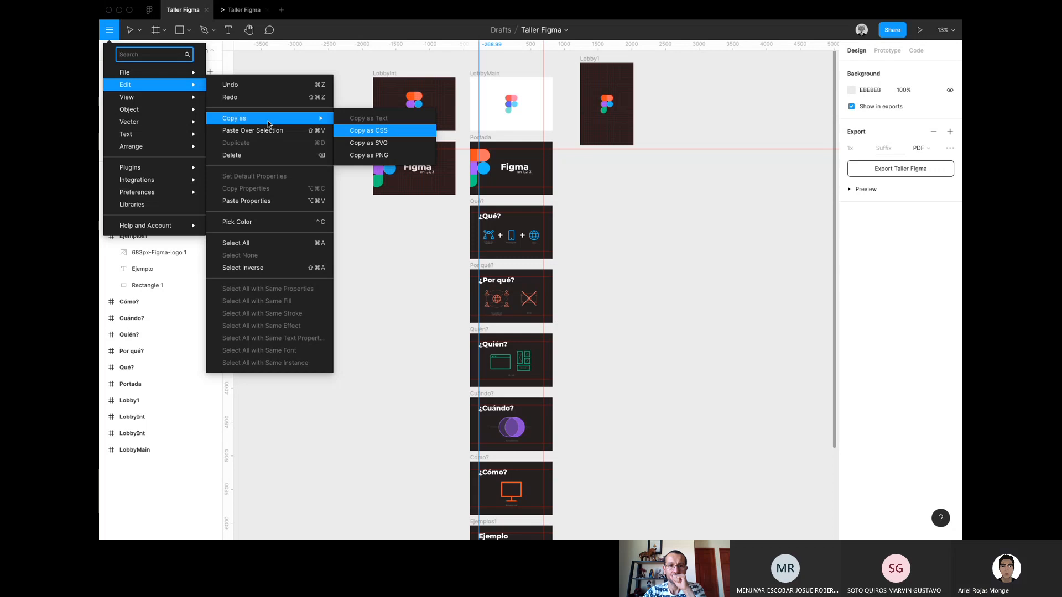
mouse_move(310, 118)
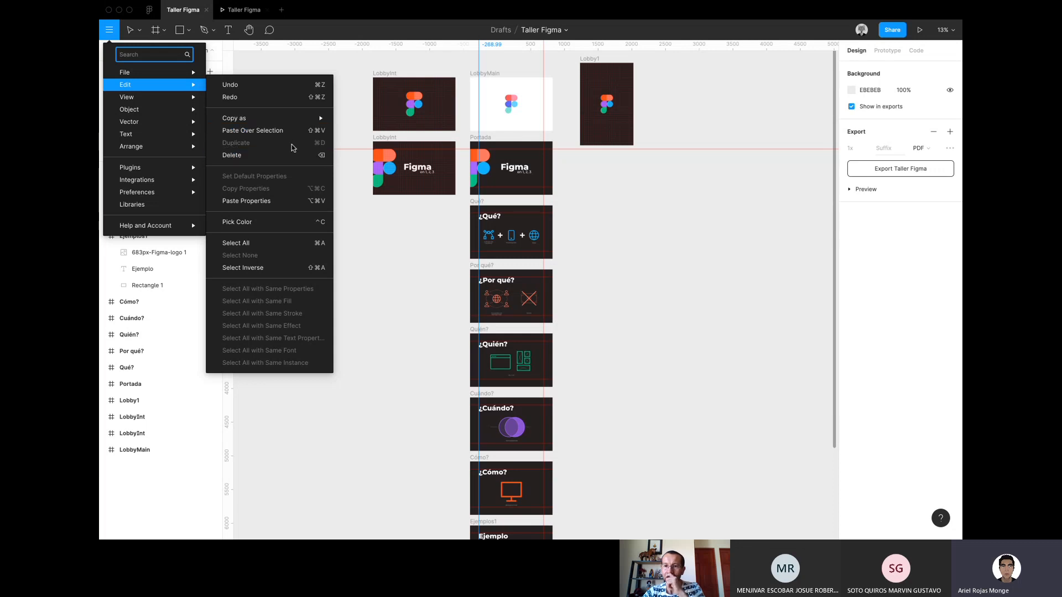
Duplicate the Figma logo in the LobbyMain frame, toggle the copy's visibility, and delete the copy.
left_click(512, 97)
left_click(512, 102)
scroll(513, 105, "up", 5)
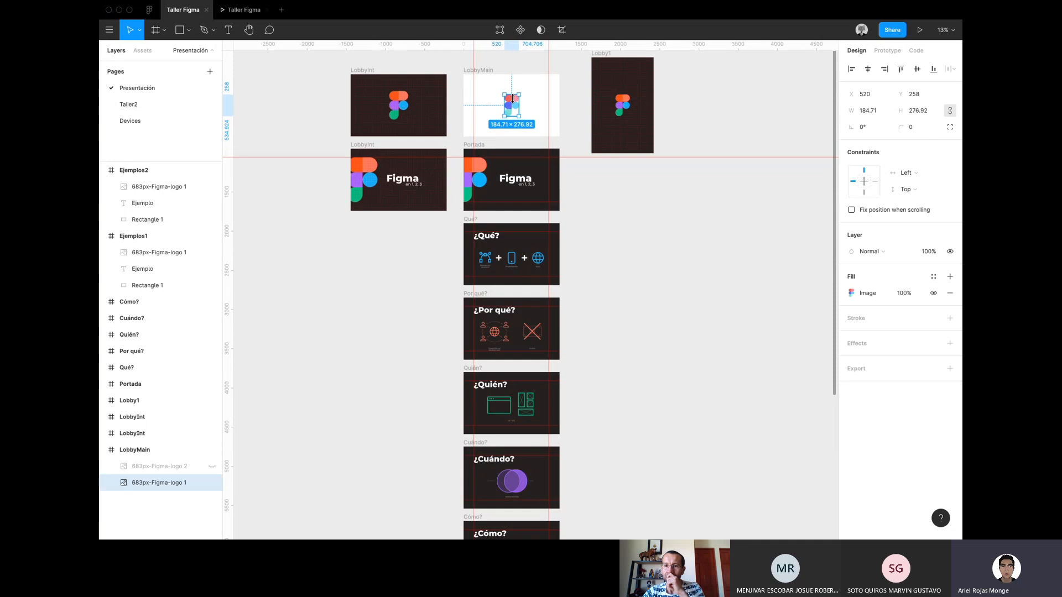
key("super+d")
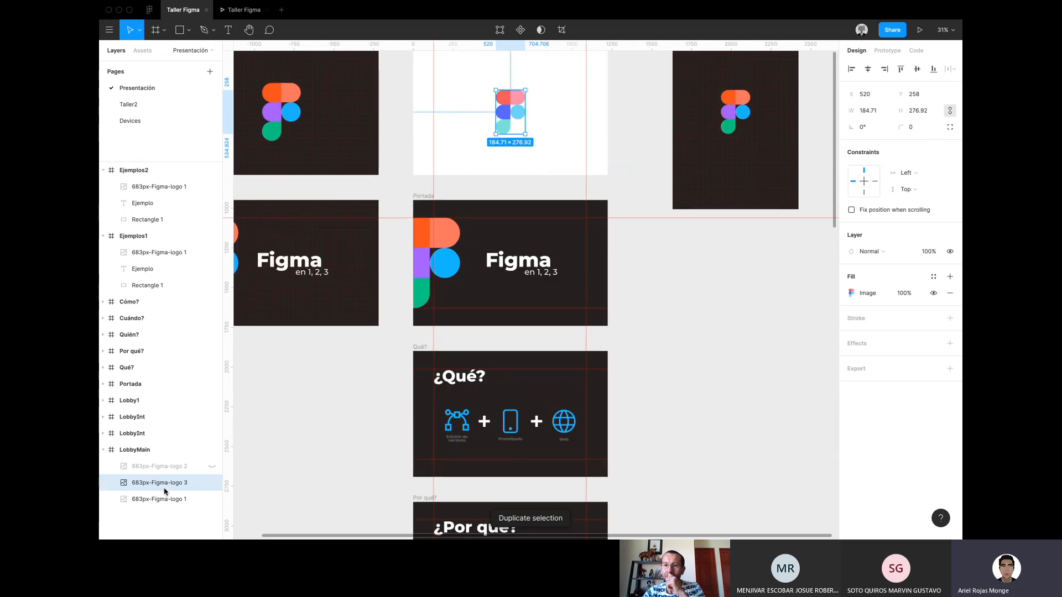
left_click(213, 484)
left_click(213, 484)
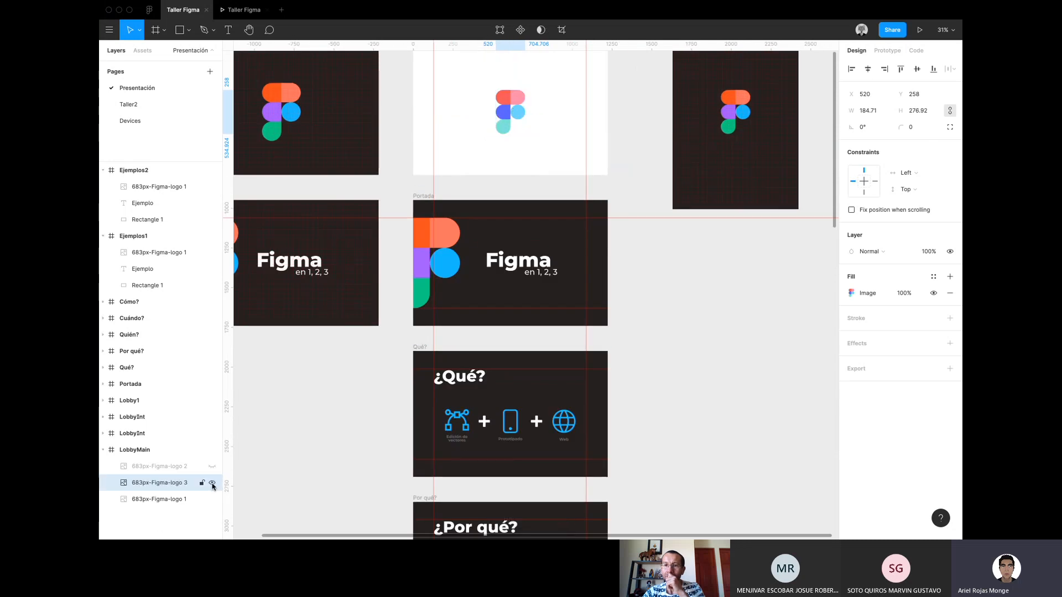
key("Delete")
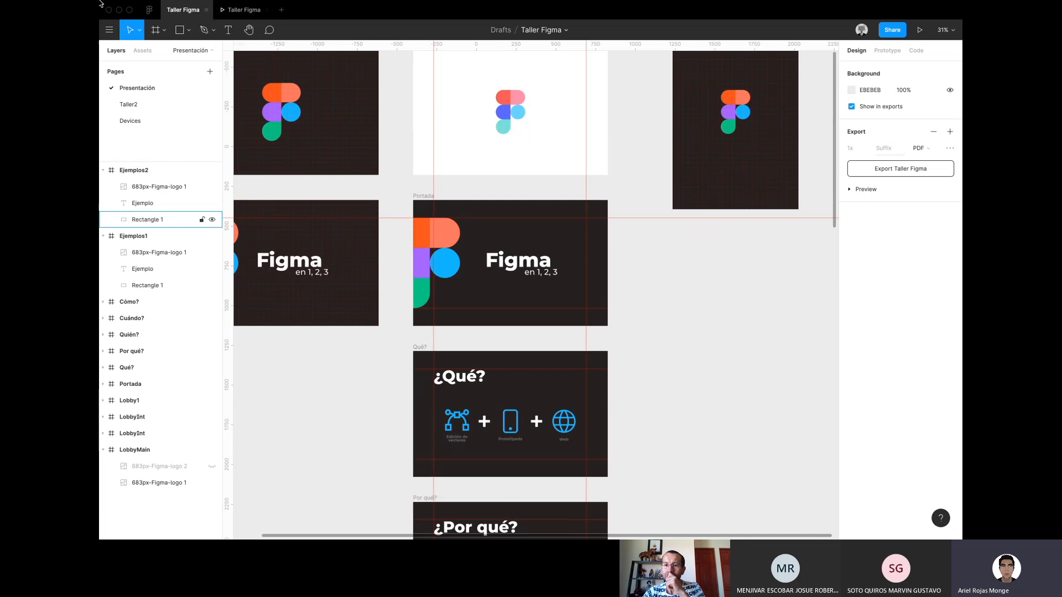
Review the Edit commands, delete the Figma logo from the LobbyMain frame, and undo the deletion.
left_click(109, 34)
mouse_move(151, 87)
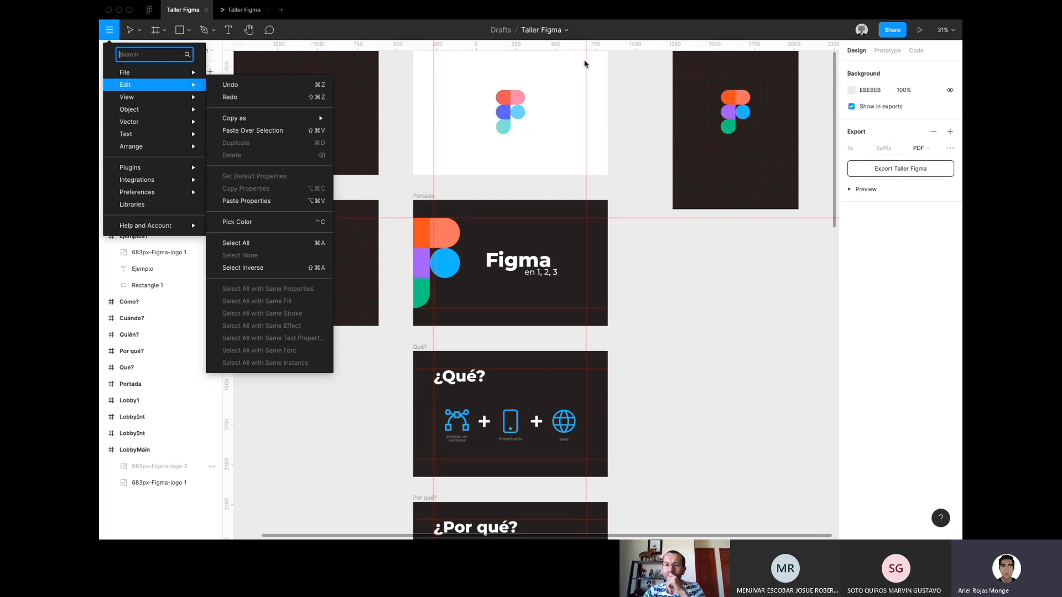
left_click(501, 126)
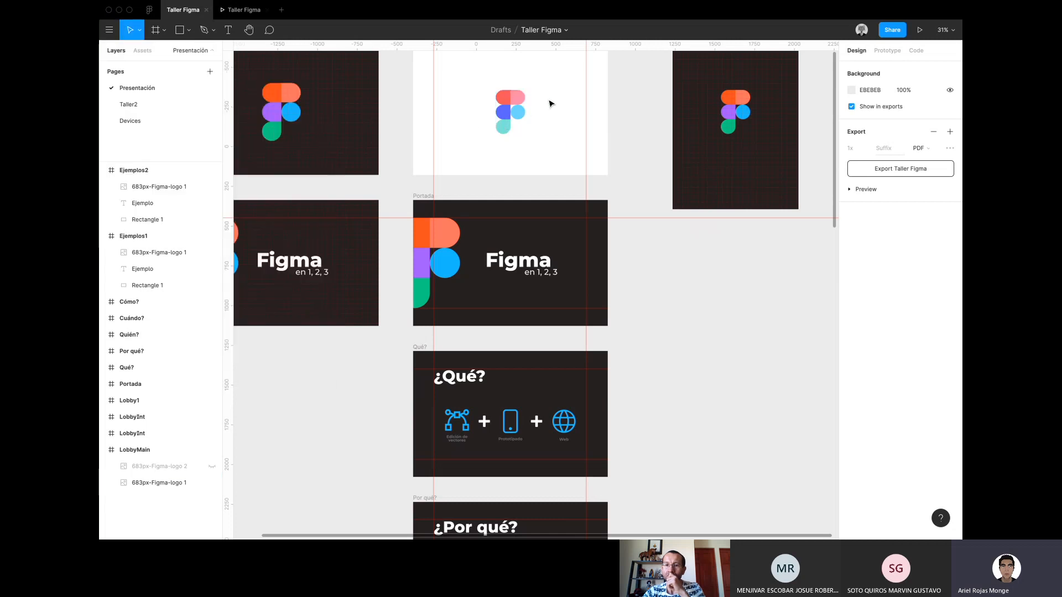
left_click(509, 110)
key("Delete")
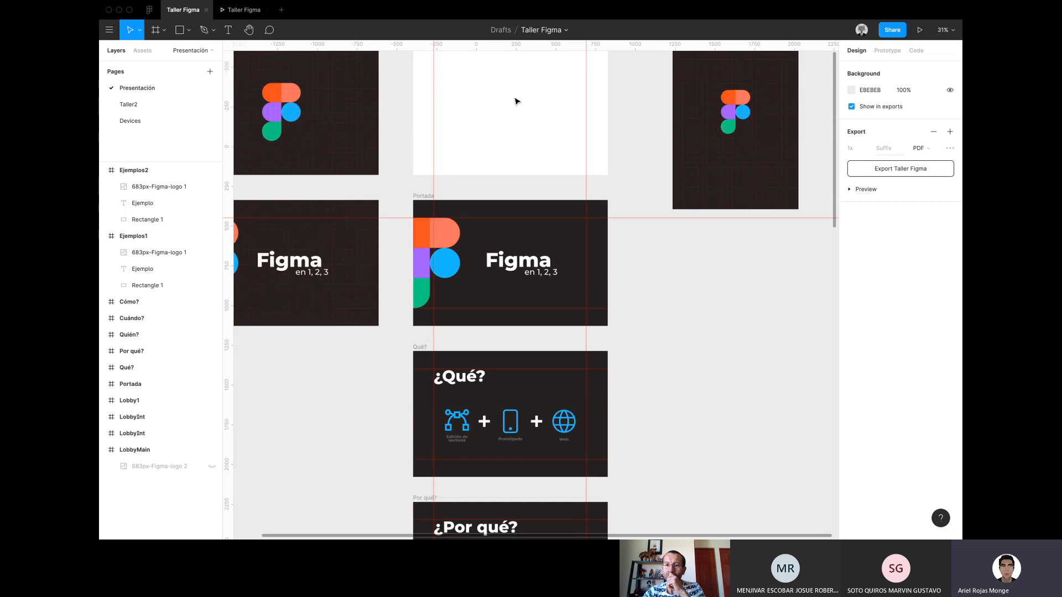
key("super+z")
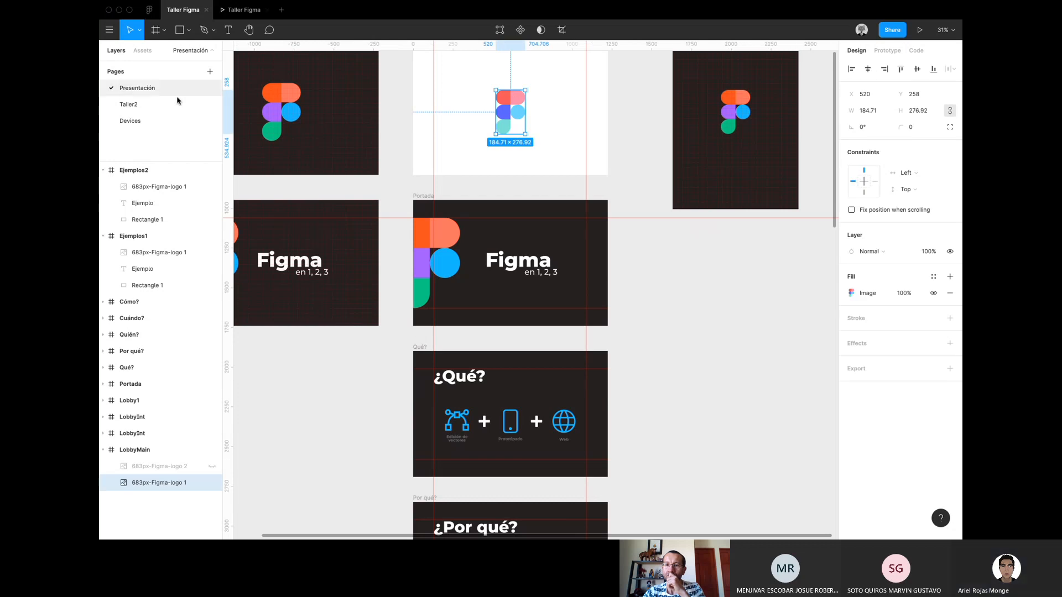
Review the Edit commands for setting, copying and pasting properties with the logo selected, and look over the ¿Por qué? frame.
left_click(109, 29)
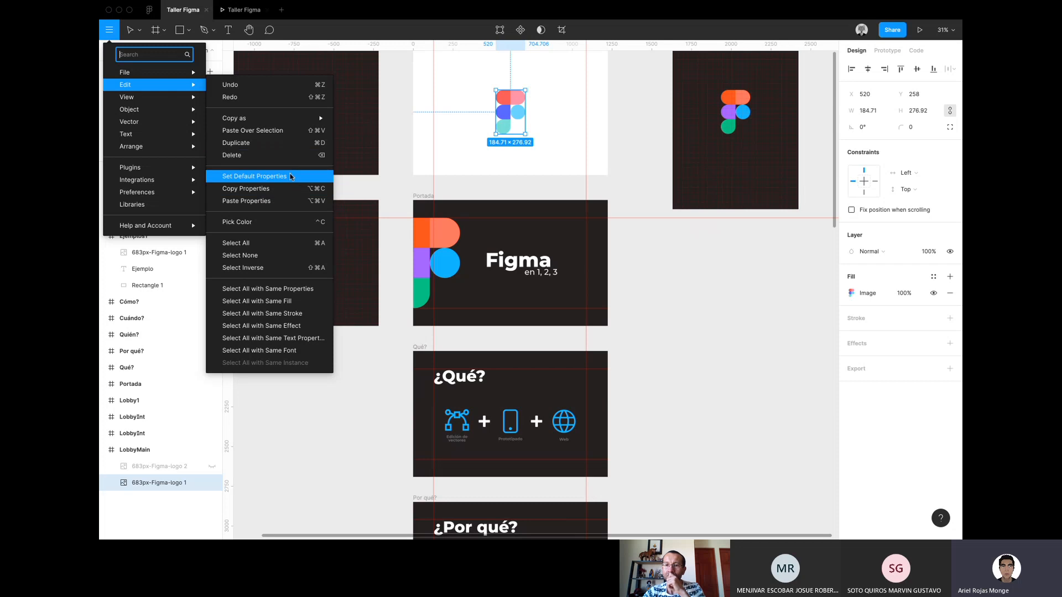
left_click(498, 160)
scroll(498, 161, "down", 10)
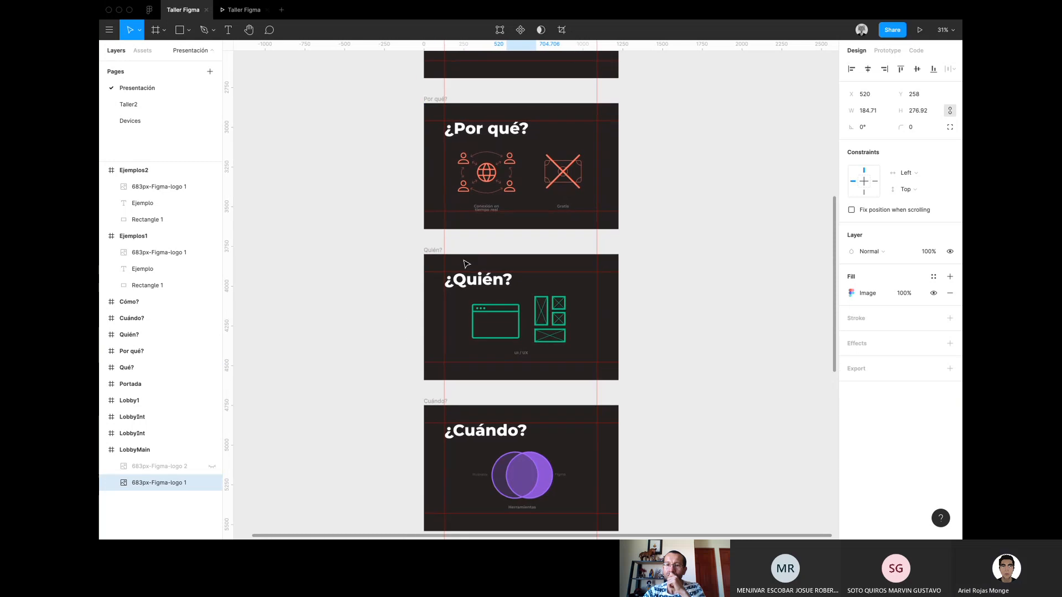
scroll(466, 264, "up", 3)
scroll(467, 264, "up", 3)
scroll(466, 264, "right", 2)
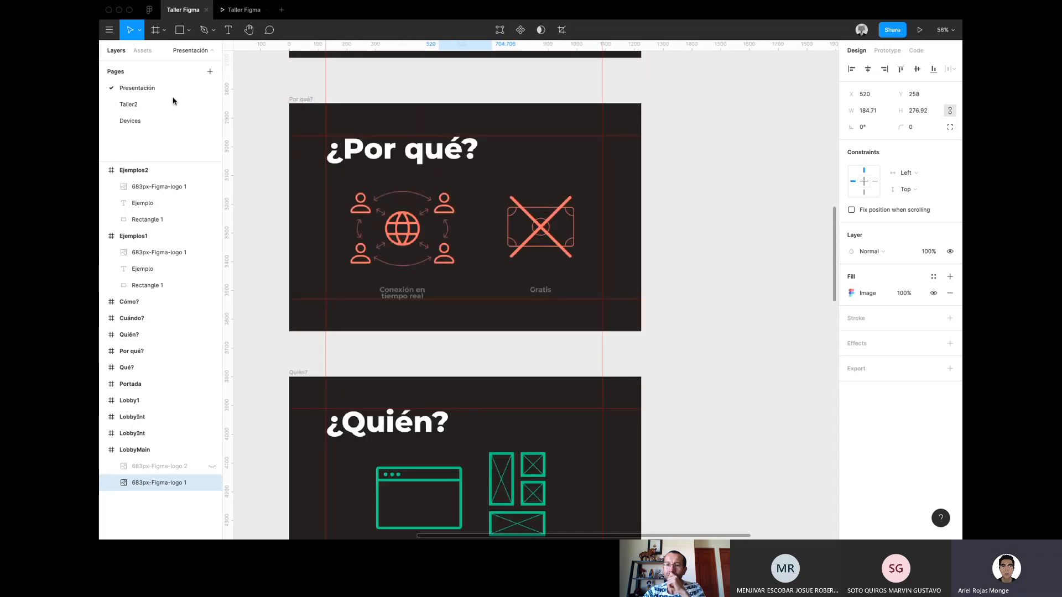
On the Taller2 page, scale the connection icon group in the ¿Por qué? frame proportionally to about 290 × 243.
double_click(117, 110)
scroll(505, 297, "down", 2)
scroll(505, 296, "up", 4)
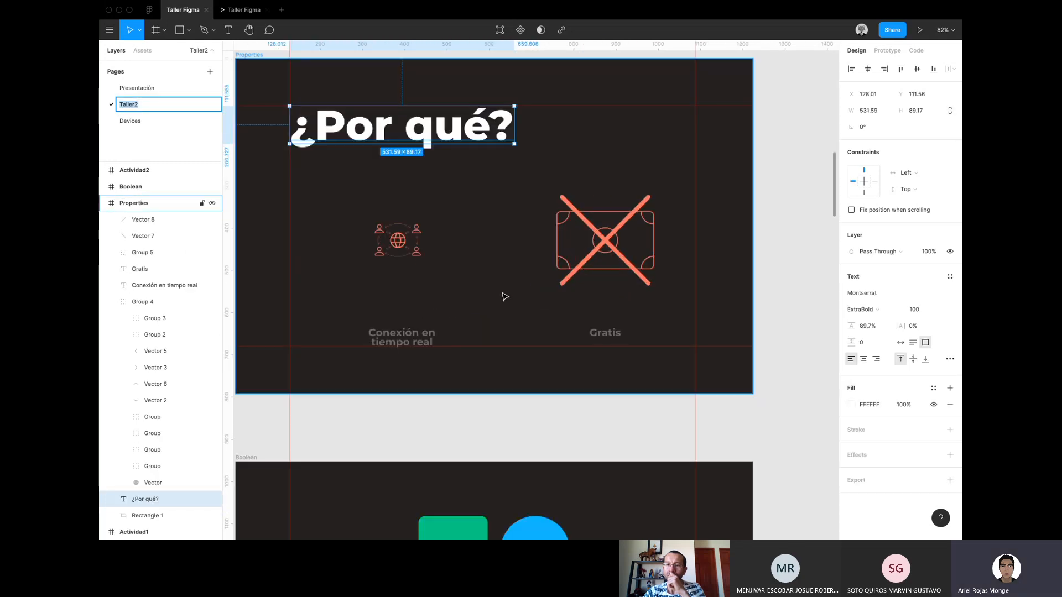
scroll(505, 297, "up", 3)
left_click(406, 255)
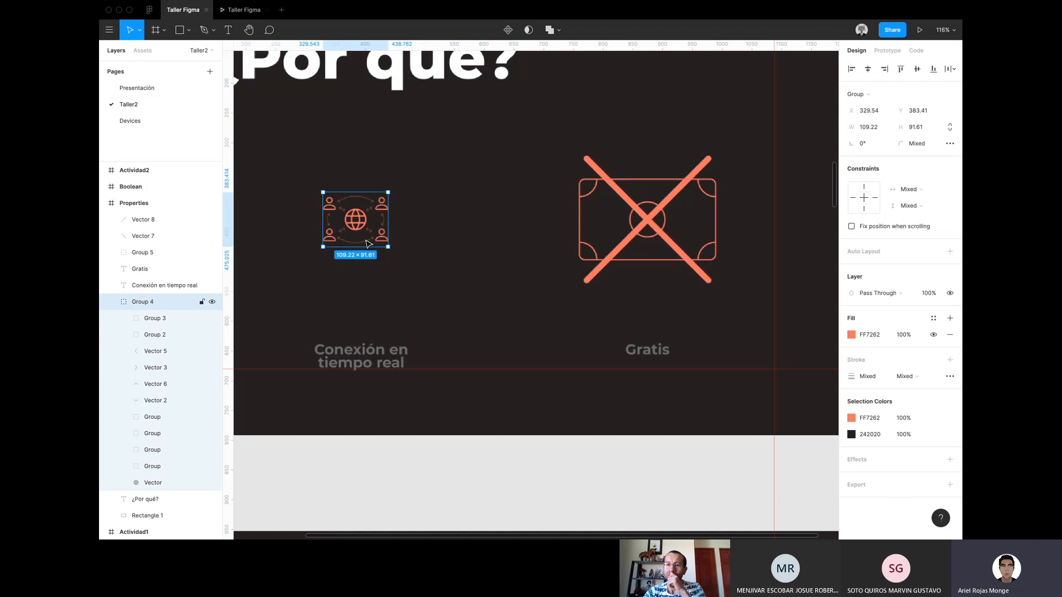
key("k")
left_click_drag(389, 226, 468, 235)
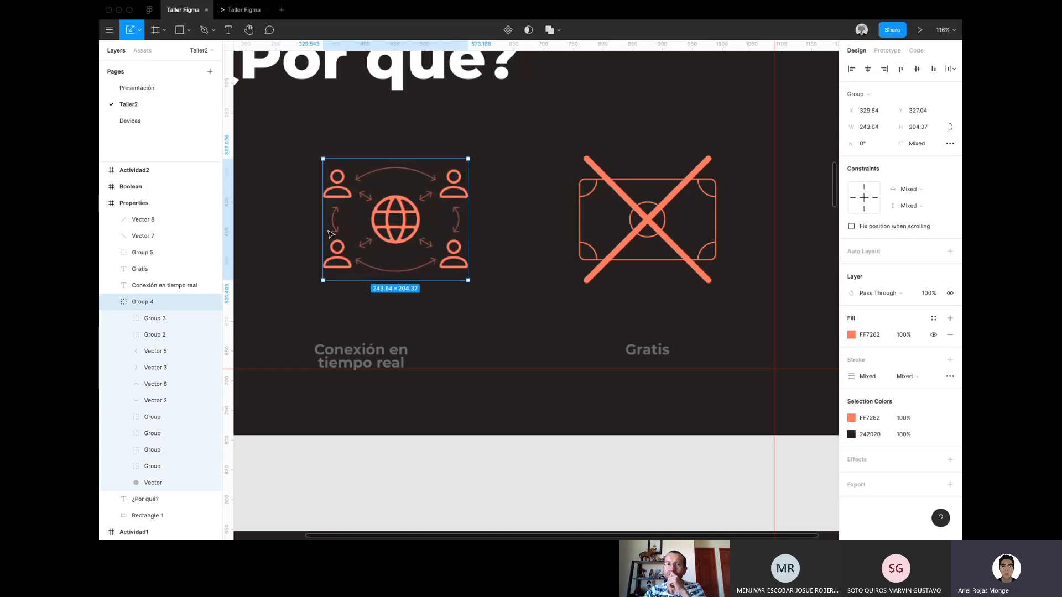
left_click_drag(323, 233, 294, 228)
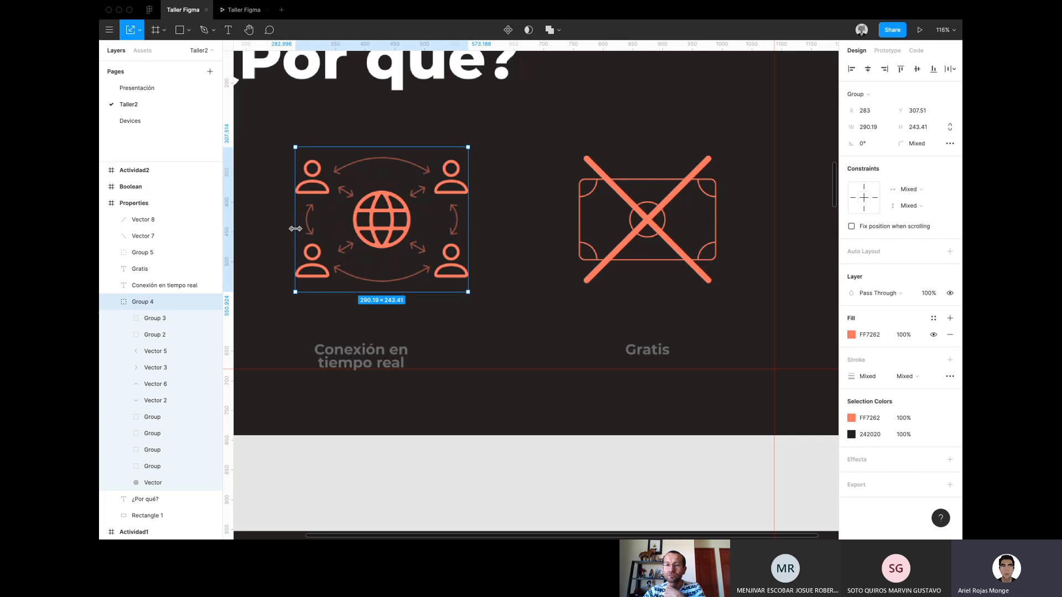
key("v")
Zoom in to inspect the icon group's edges and disable Pixel Preview.
scroll(295, 228, "up", 3)
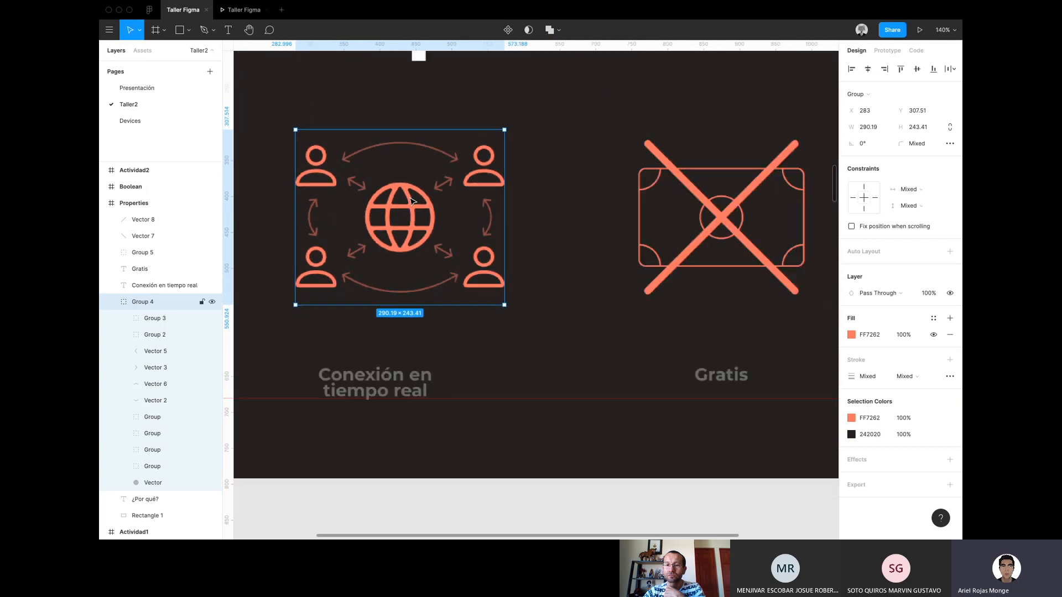
scroll(412, 201, "up", 3)
scroll(412, 201, "down", 4)
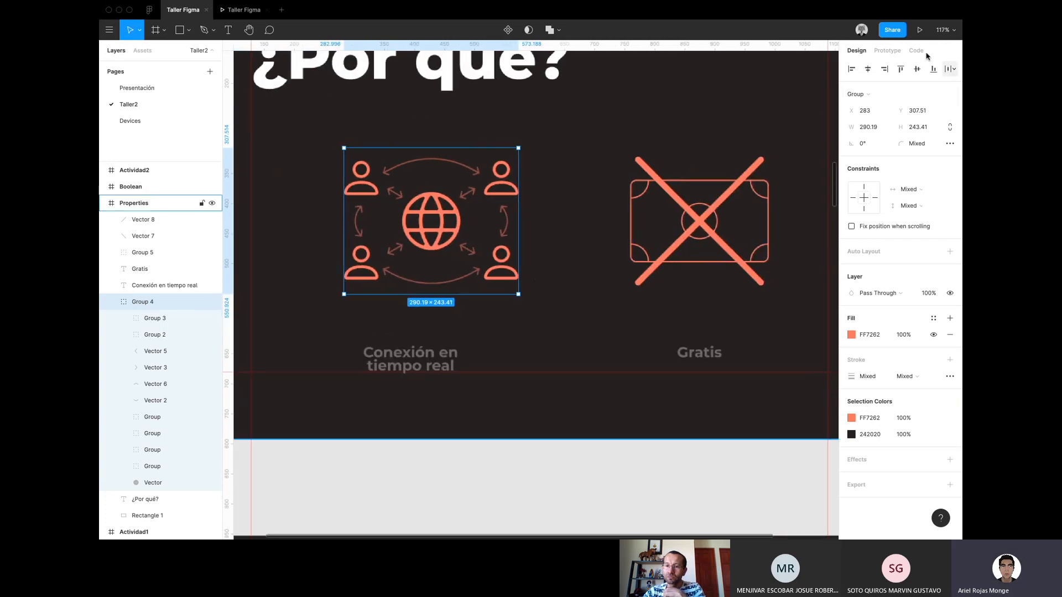
left_click(945, 30)
mouse_move(880, 164)
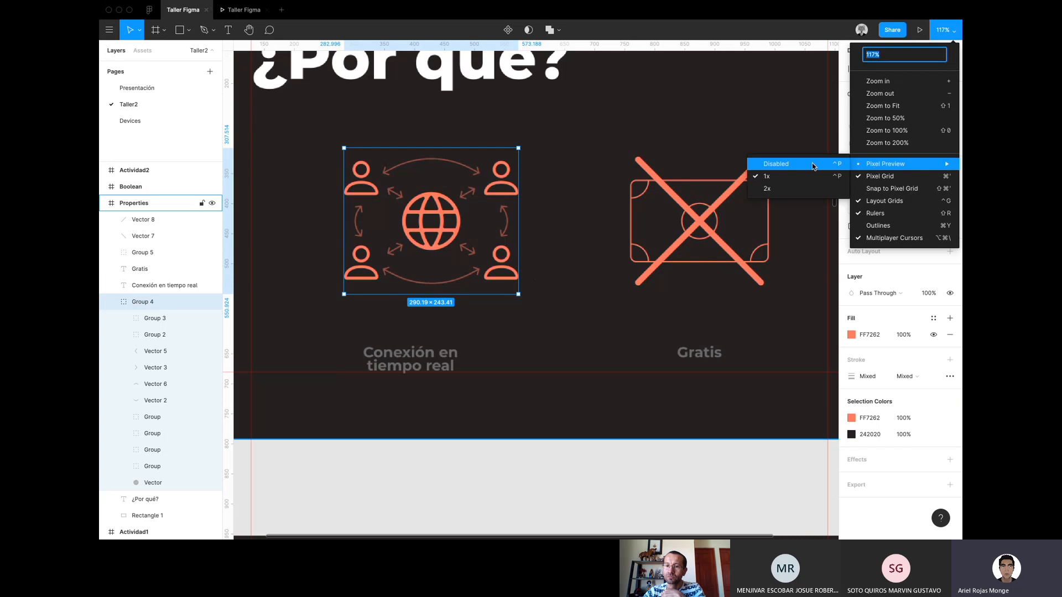
left_click(788, 166)
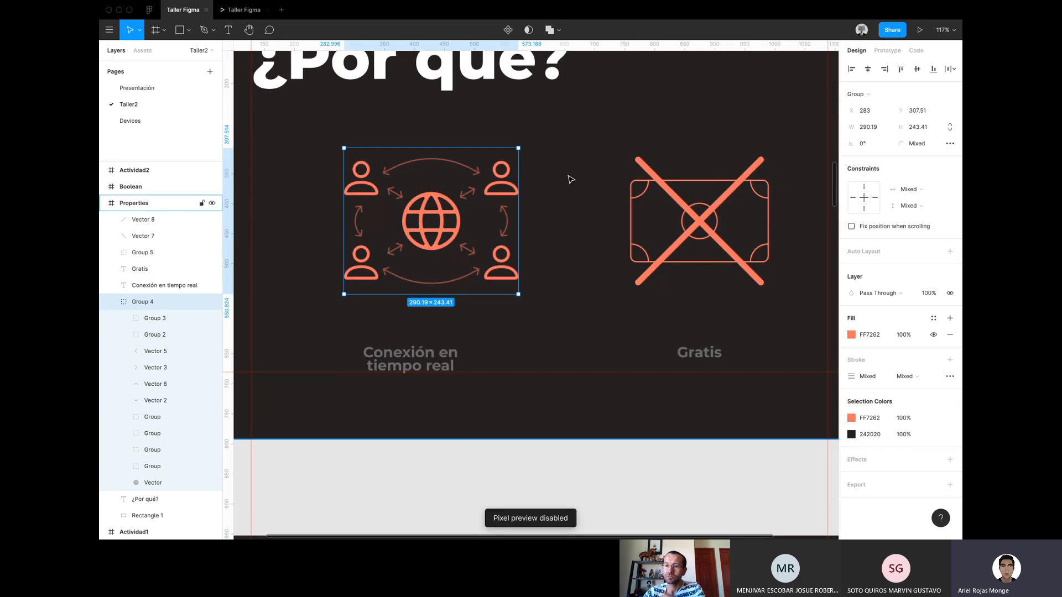
Move the connection icon group horizontally to centre it above the Conexión en tiempo real caption.
scroll(567, 176, "down", 2)
left_click_drag(479, 211, 453, 213)
key("Escape")
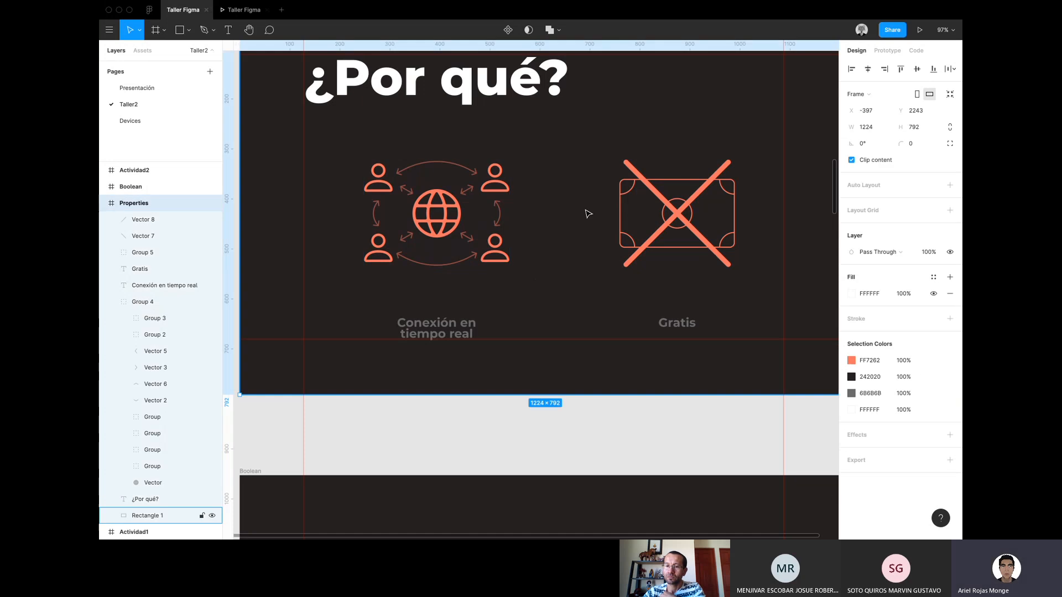
Draw an open three-point path with a curved first segment between the two icons using the Pen tool.
key("p")
left_click(541, 214)
left_click_drag(582, 256, 570, 307)
key("Escape")
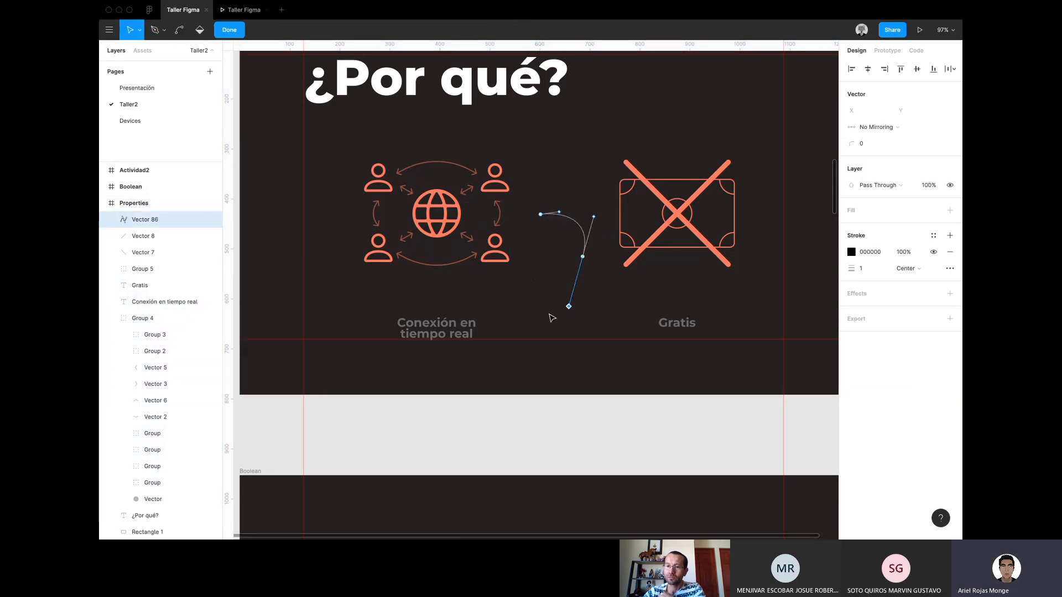
Set the new path's stroke colour to FF1D1D and delete its lowest point.
left_click(852, 252)
left_click_drag(772, 298, 826, 265)
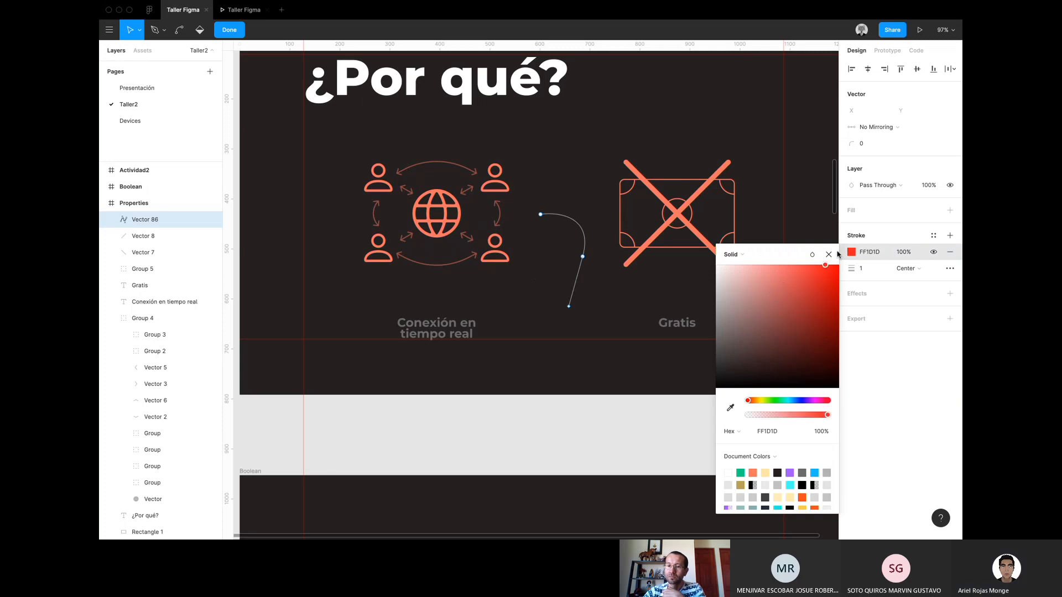
key("BackSpace")
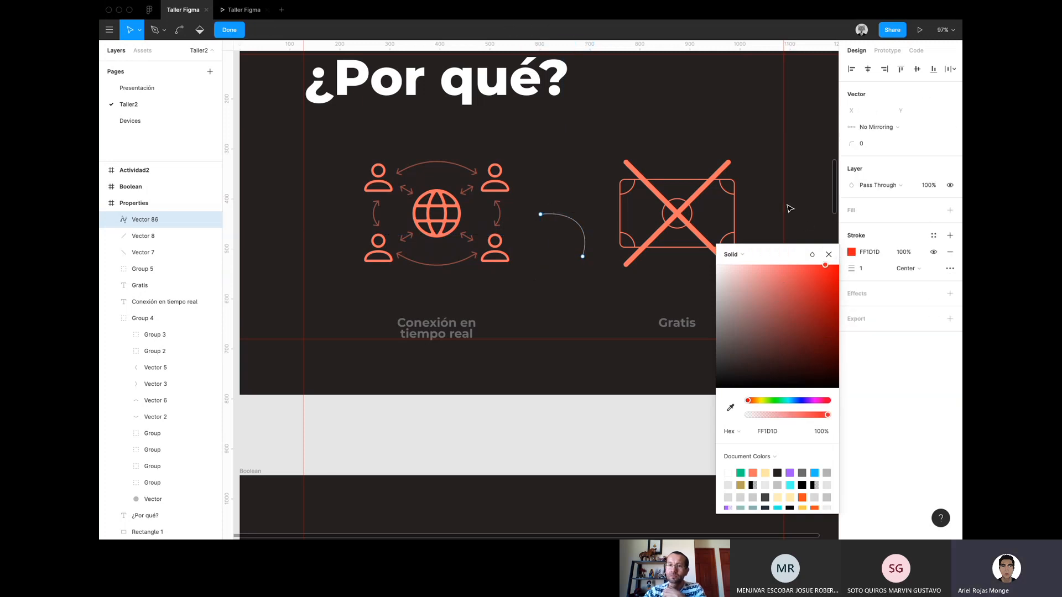
key("Escape")
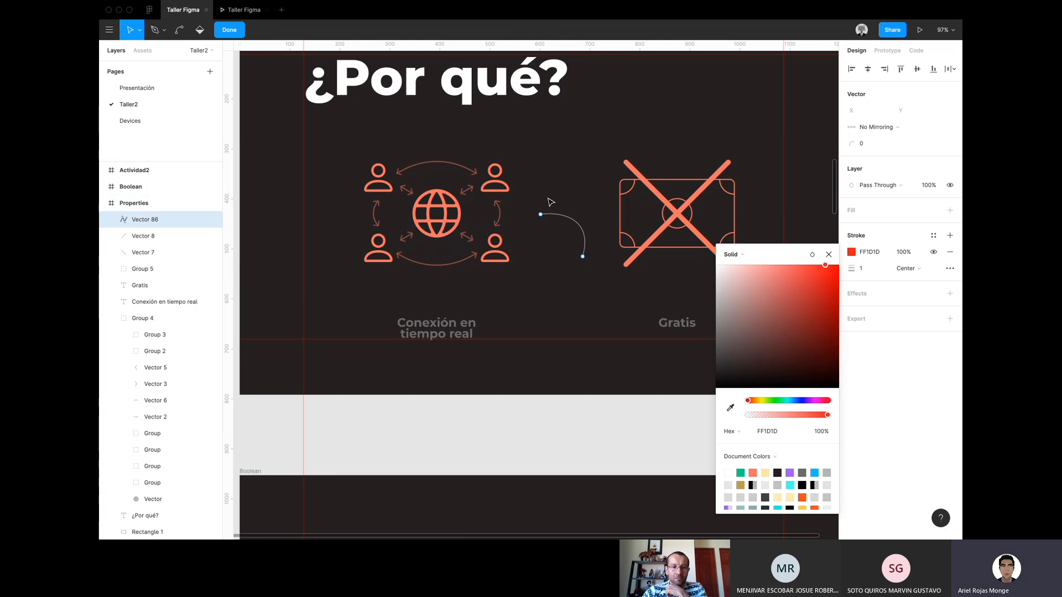
Finish editing the red path and draw a second curved open path, about 174 × 71, between the two captions using the Pen tool.
key("Escape")
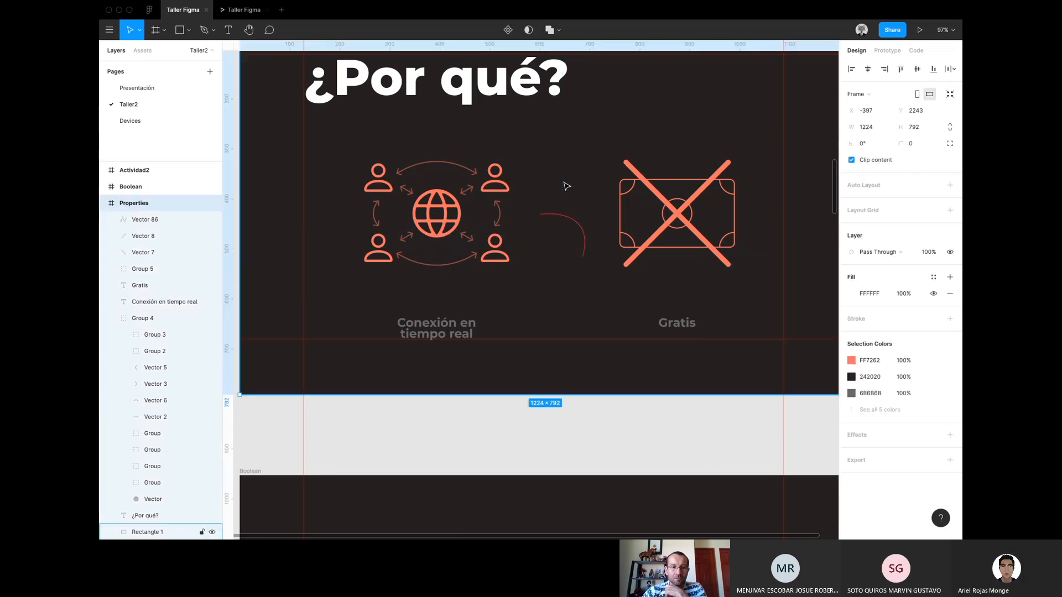
double_click(581, 231)
key("Escape")
key("Escape")
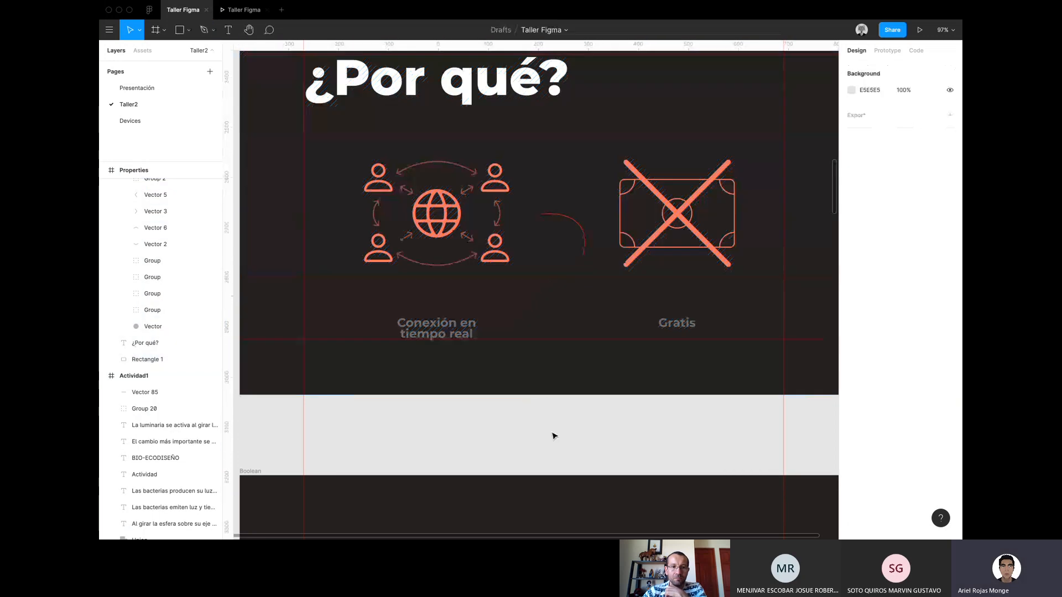
key("p")
left_click(518, 299)
left_click_drag(605, 332, 630, 277)
key("Escape")
left_click(546, 410)
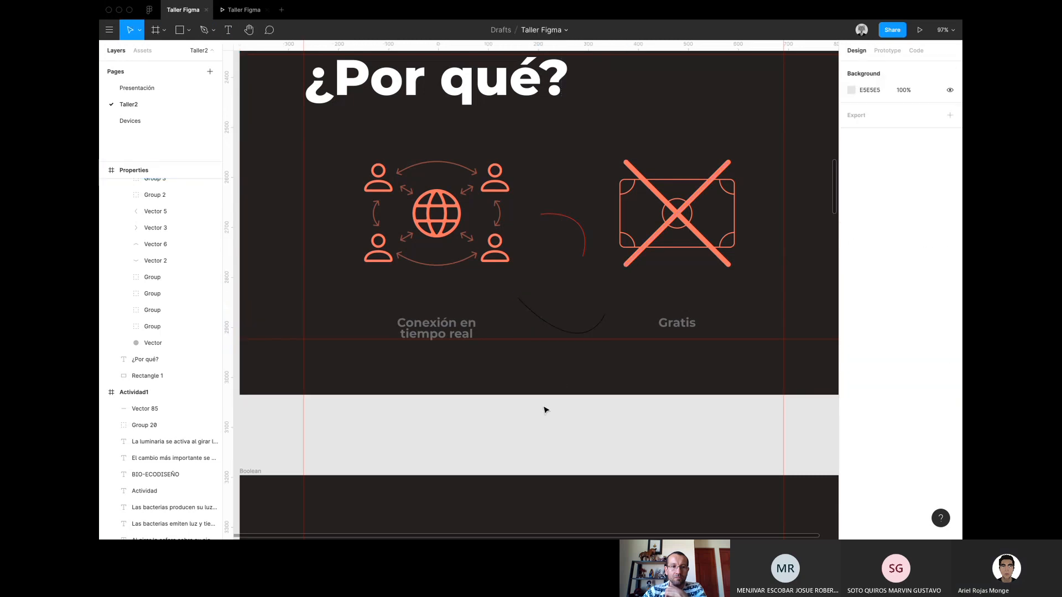
Set the stroke colour of the curve between the captions to FF0000.
left_click(603, 328)
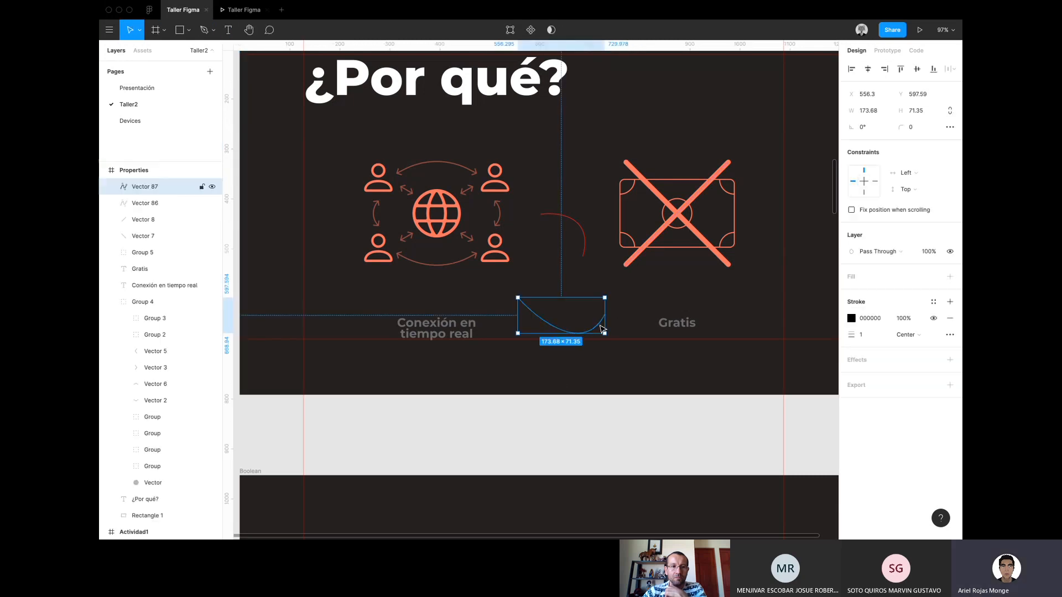
left_click(850, 319)
left_click(838, 283)
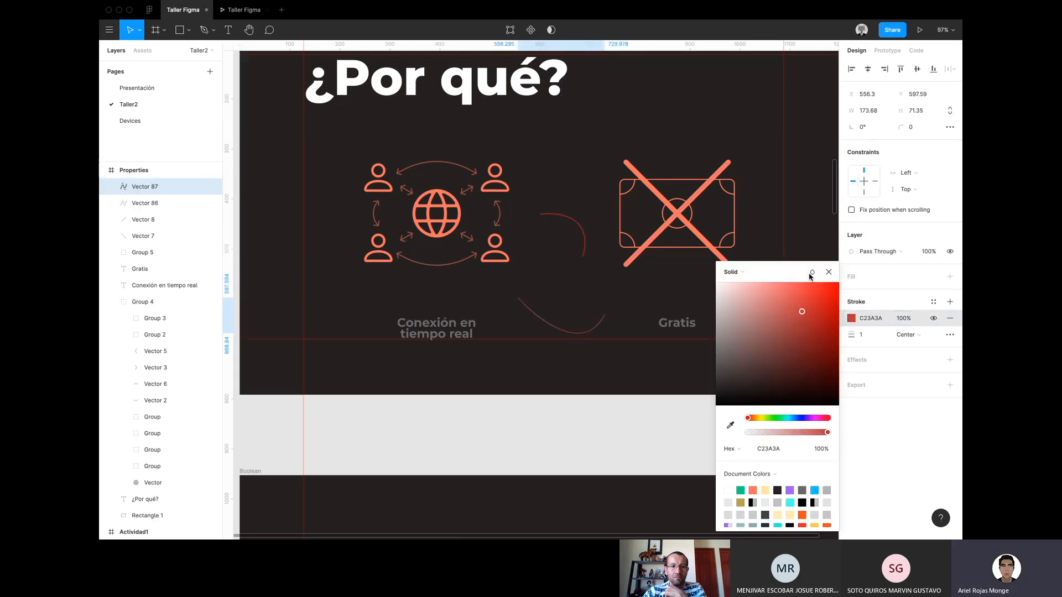
left_click(504, 456)
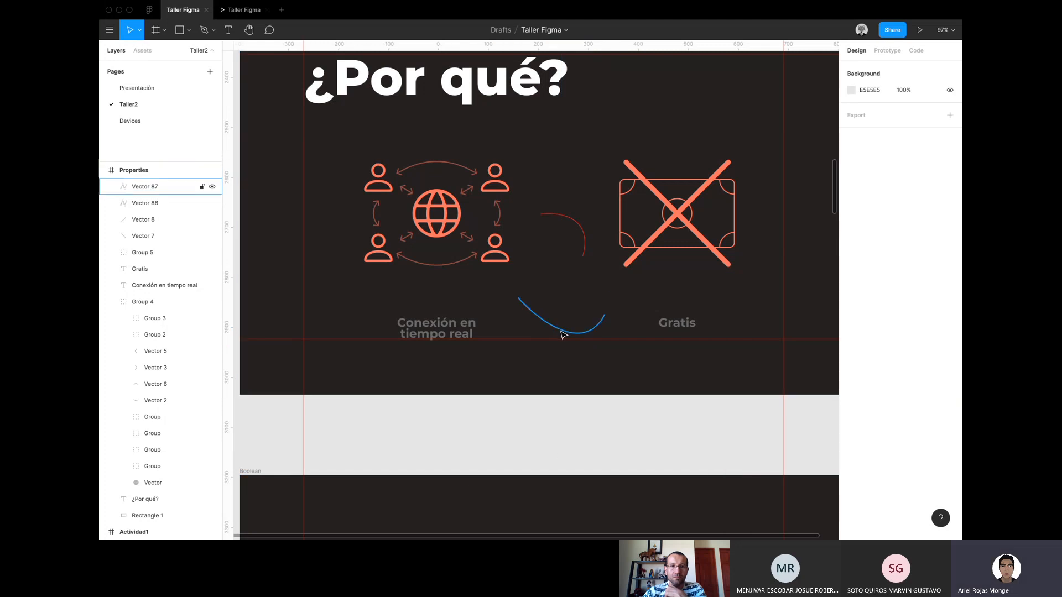
left_click(560, 330)
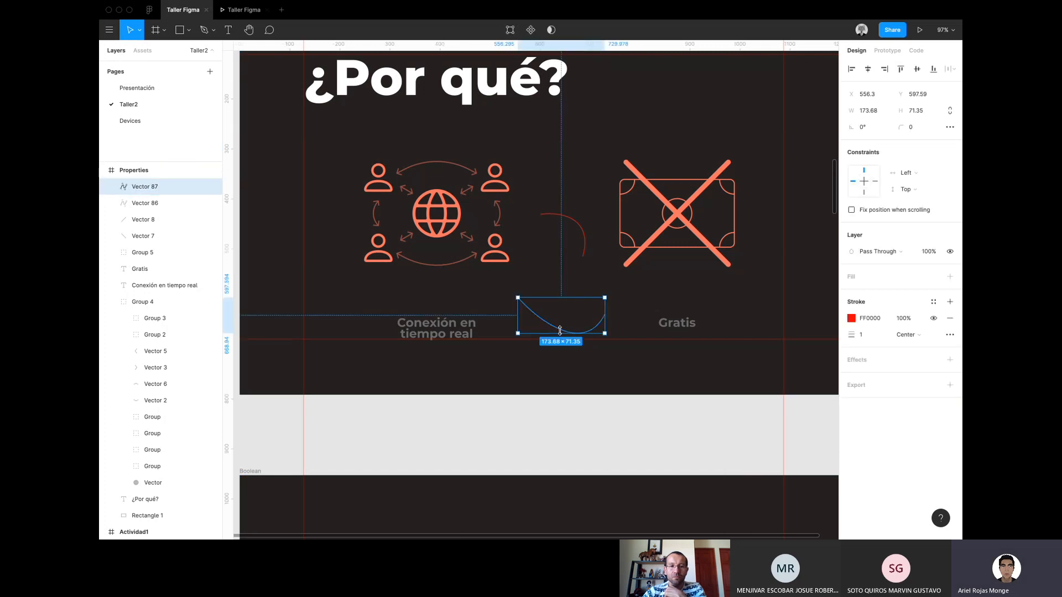
Select the vertical double-headed arrow on the connection icon's right side and set its properties as the defaults.
left_click(500, 211)
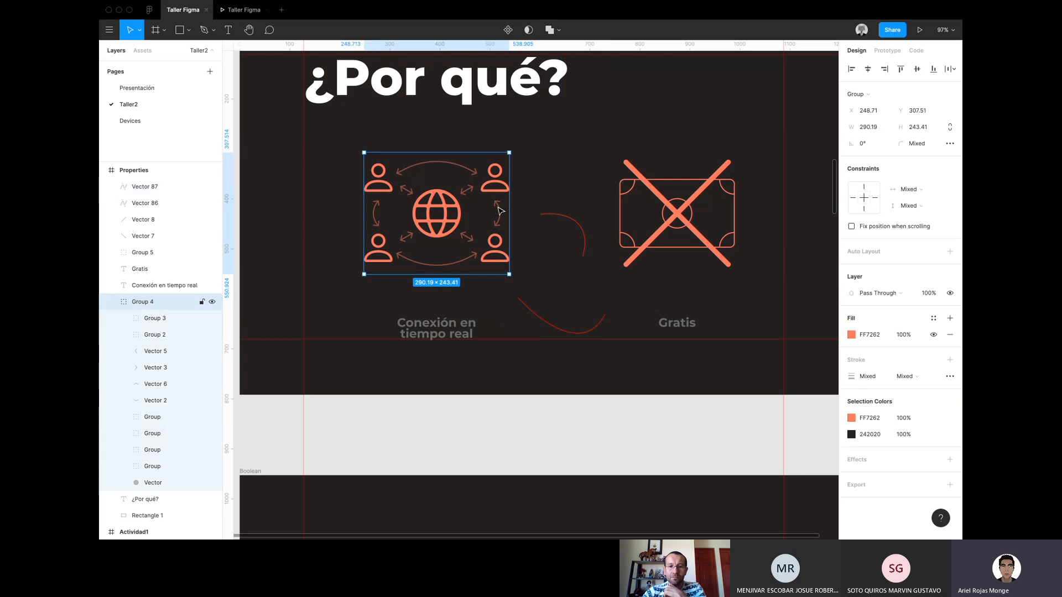
double_click(501, 211)
scroll(499, 215, "up", 5)
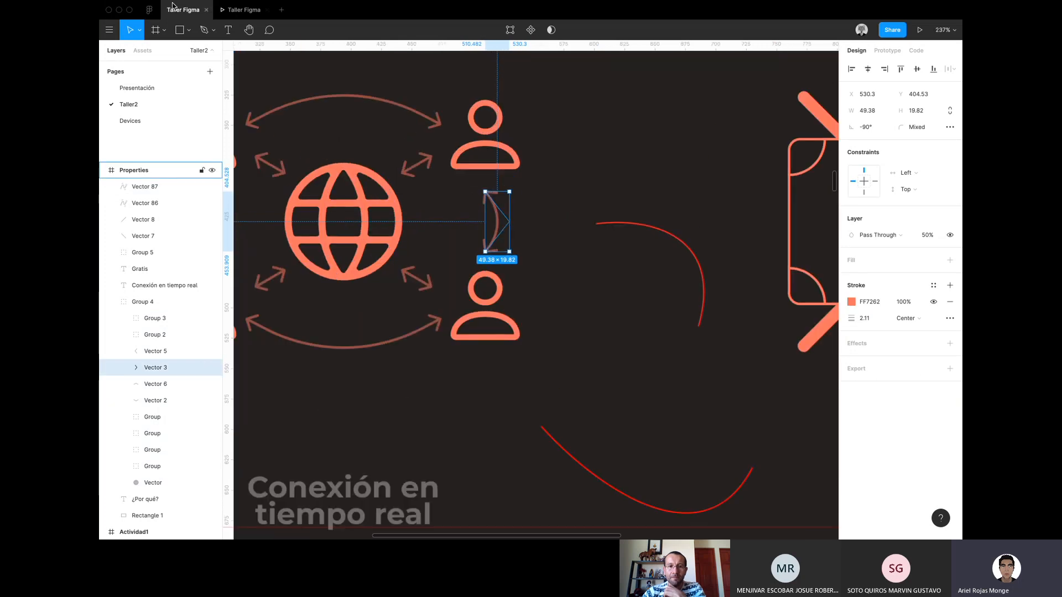
left_click(109, 29)
mouse_move(149, 114)
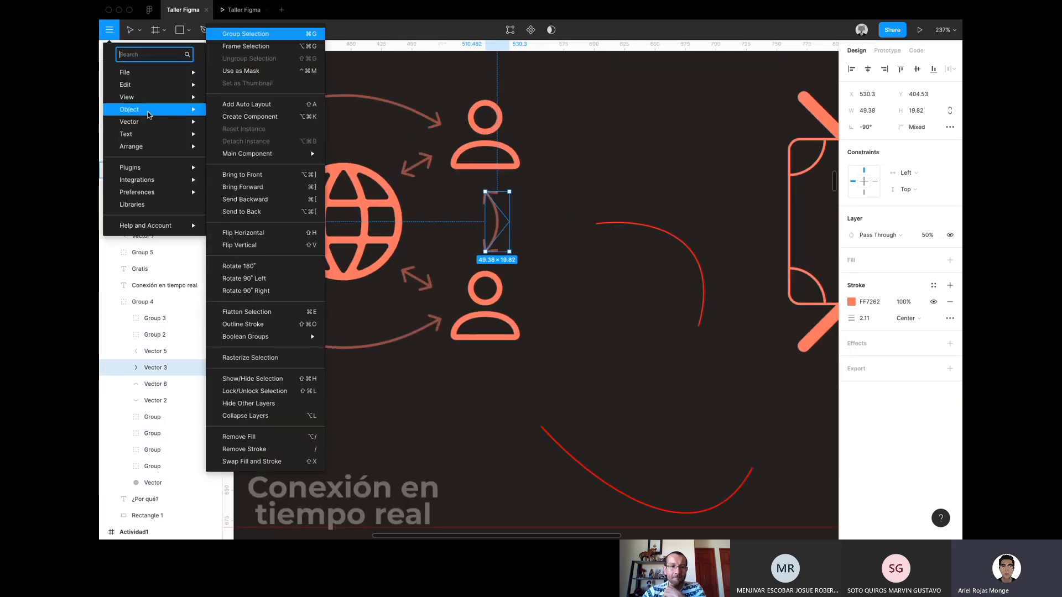
mouse_move(148, 85)
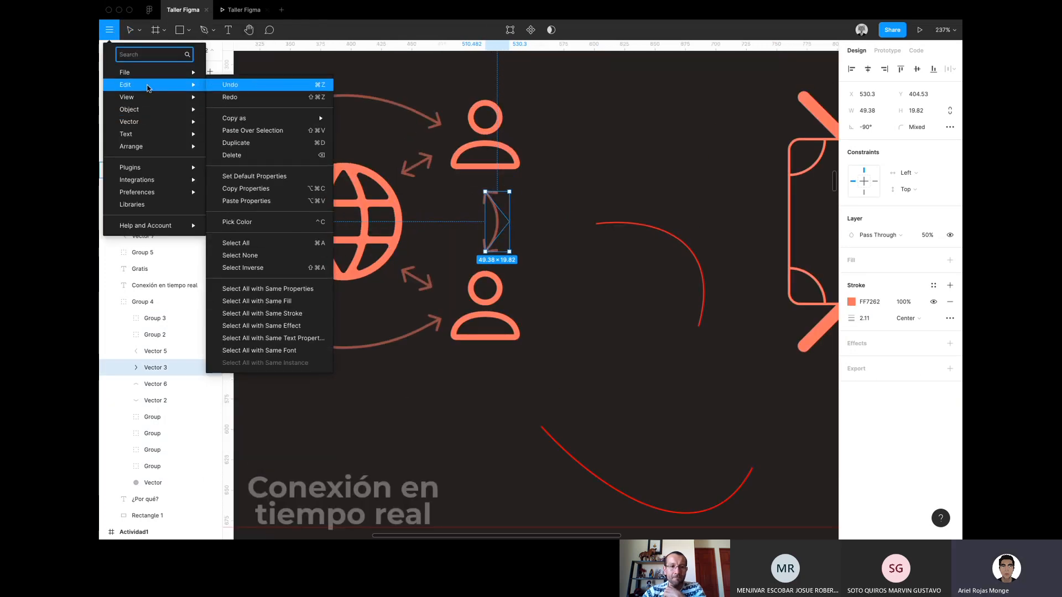
left_click(274, 176)
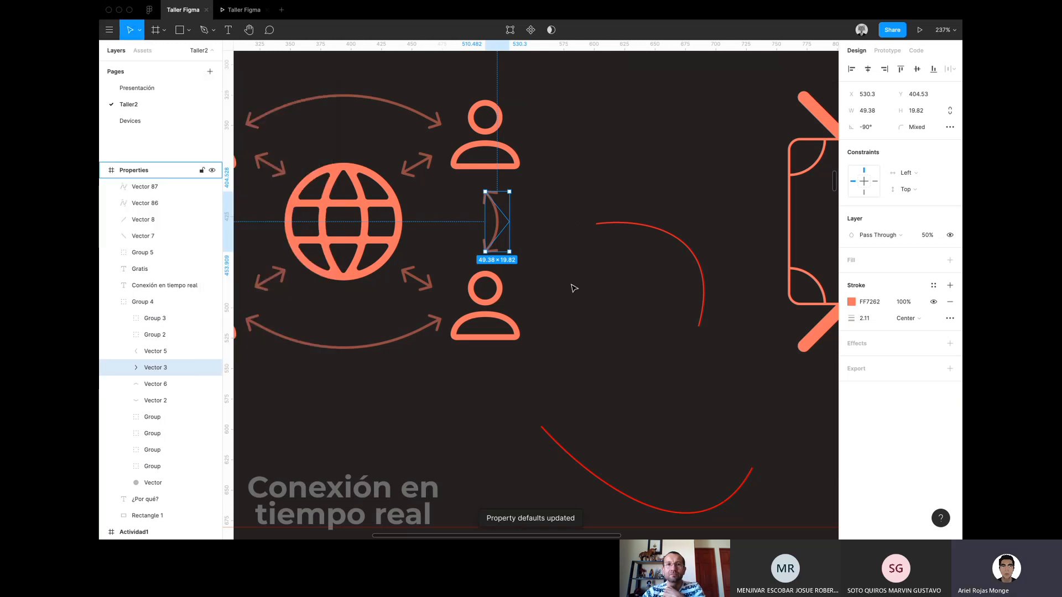
Draw a curved two-point path with the Pen tool in the empty area right of the person icons, using the default arrow style.
key("p")
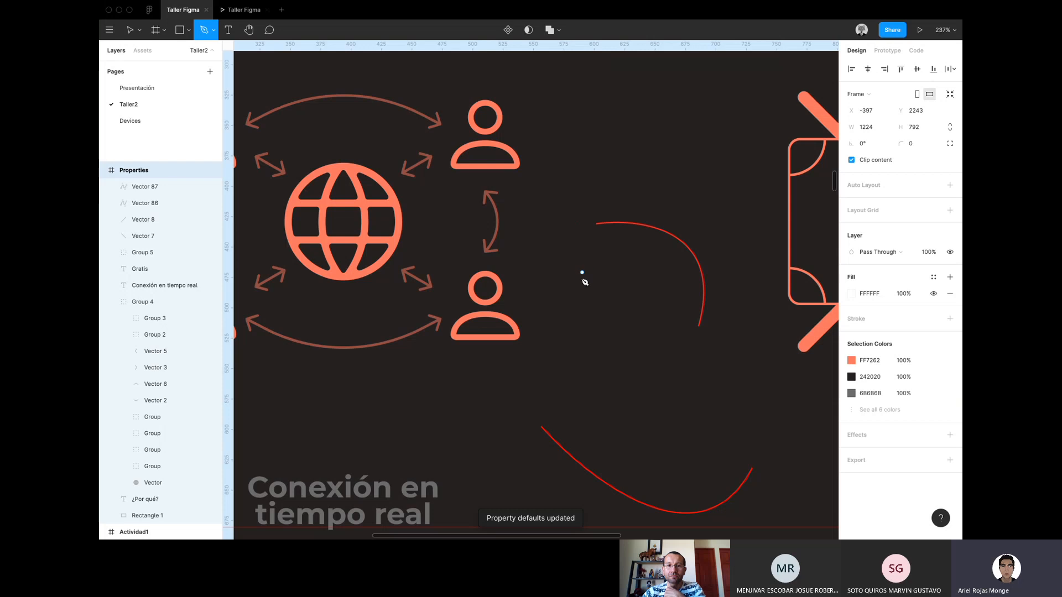
left_click(579, 279)
left_click_drag(653, 403, 766, 395)
key("Escape")
key("Escape")
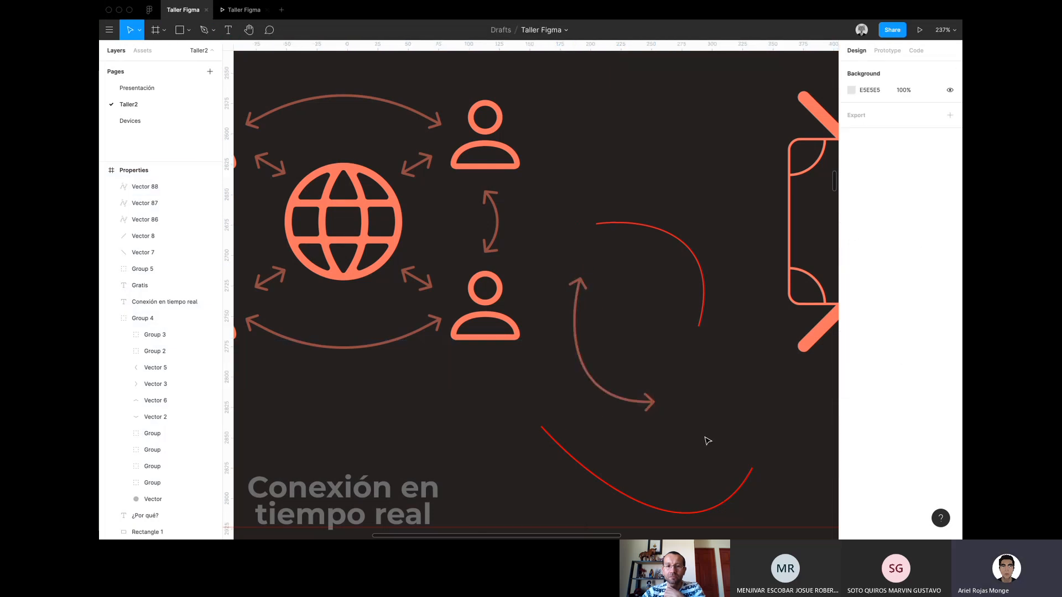
Delete the three test curves between the connection icon and the banknote icon.
left_click(707, 440)
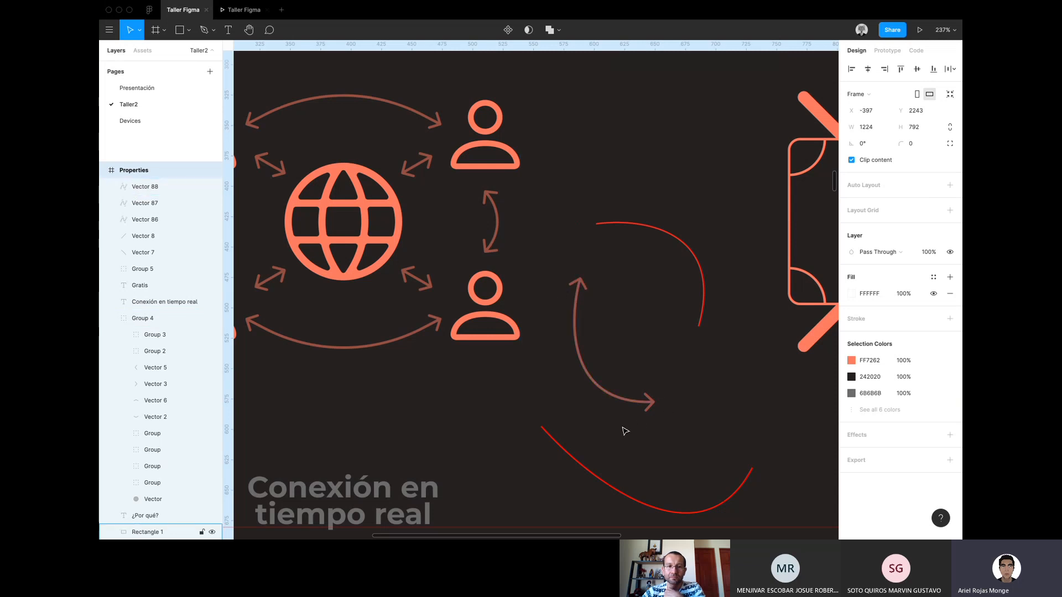
left_click(595, 474)
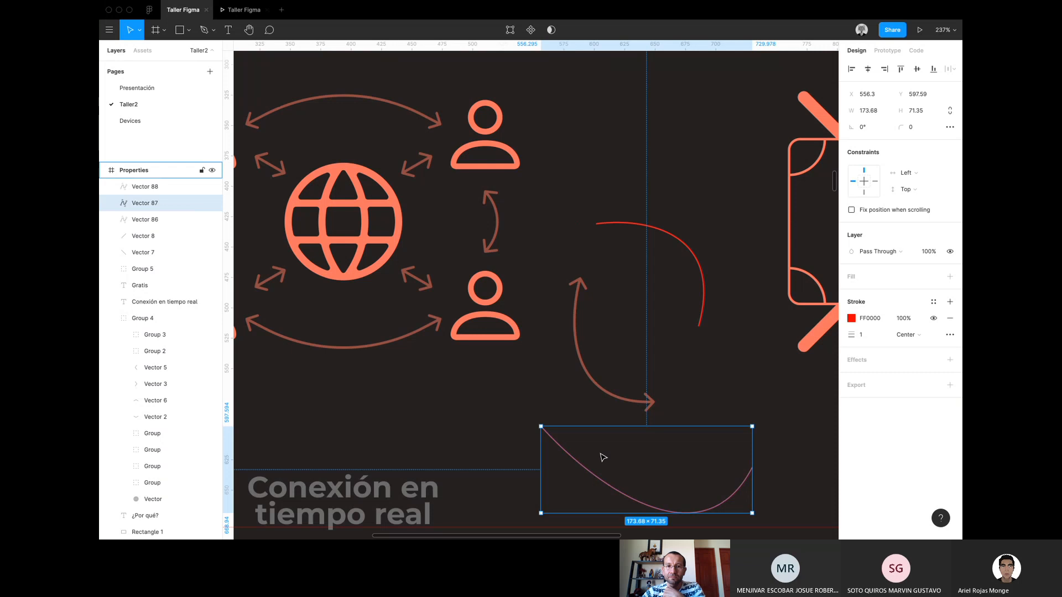
key("Delete")
key("Delete")
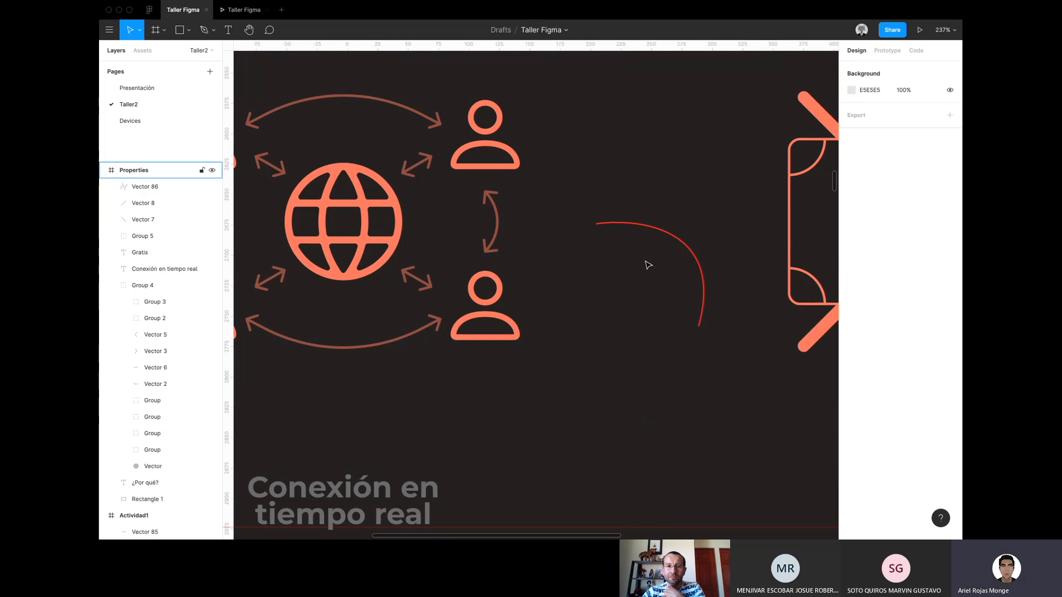
left_click(666, 234)
key("Delete")
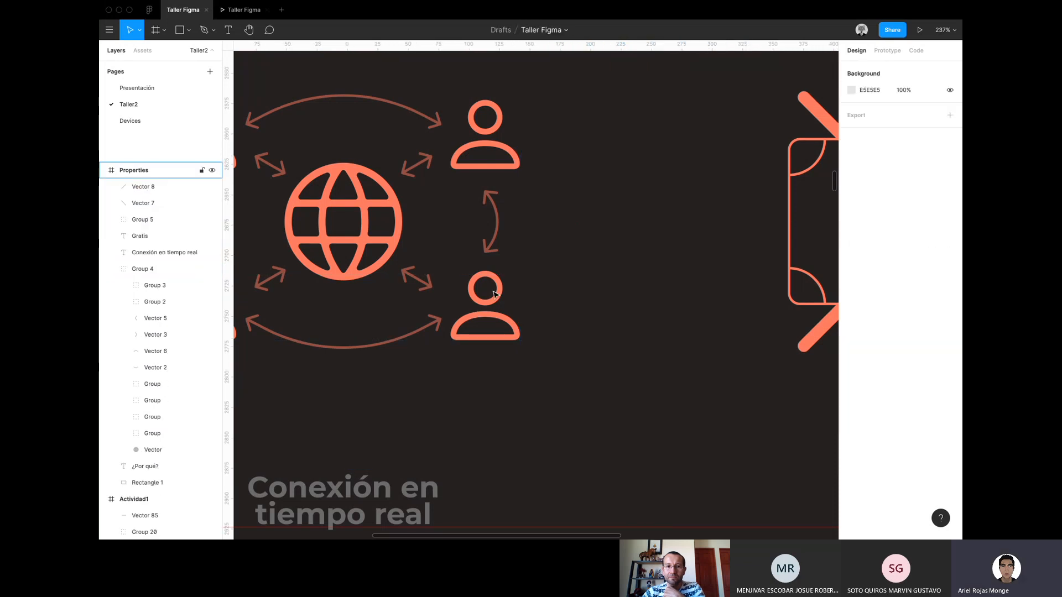
Select the lower-right person icon inside the connection group and set its properties as the defaults.
double_click(496, 301)
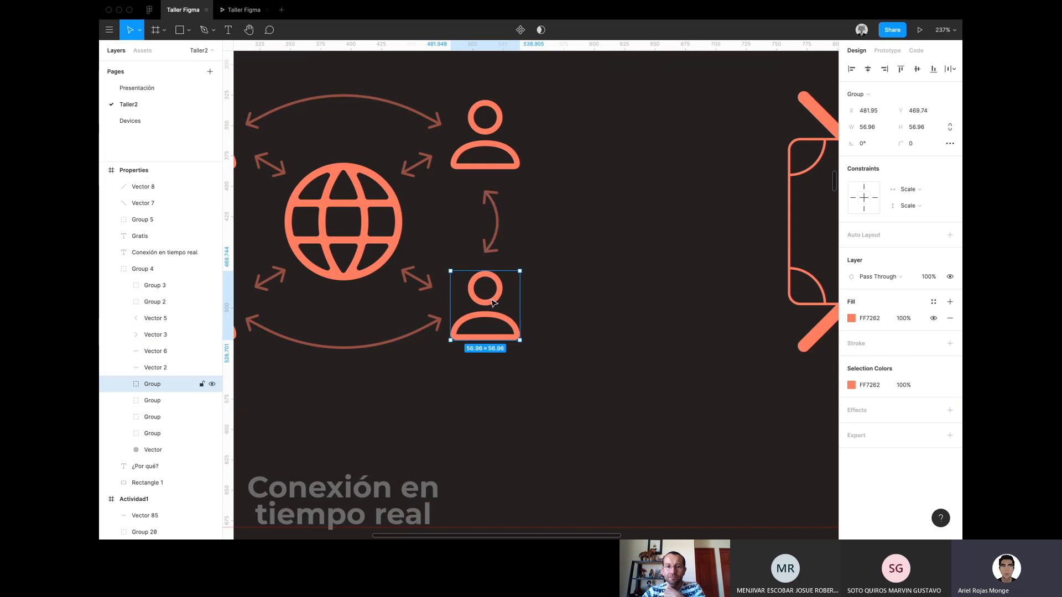
left_click(111, 29)
mouse_move(149, 74)
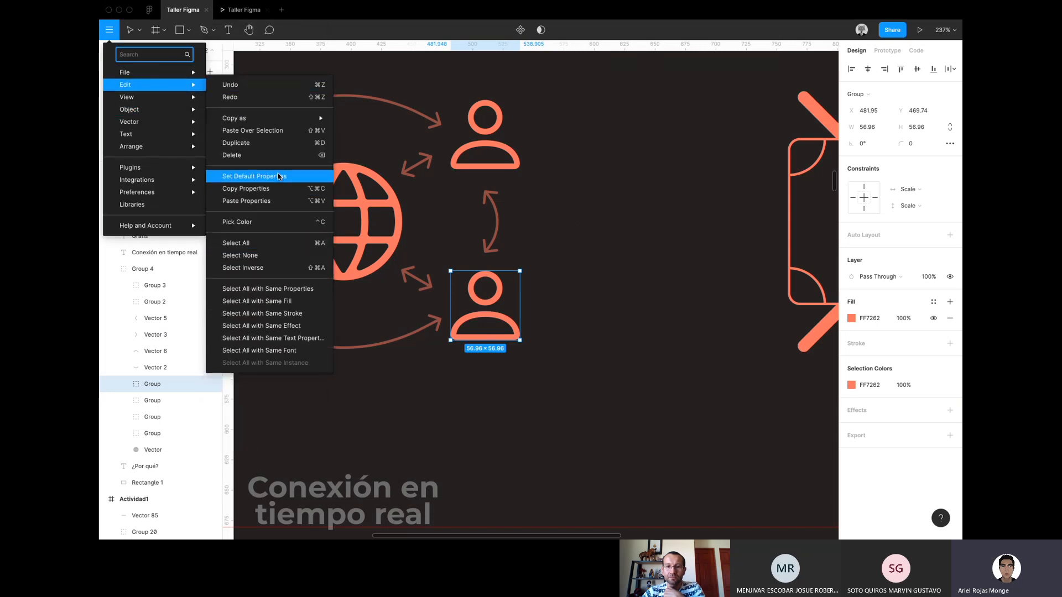
left_click(279, 177)
Draw a curved two-point path about 47 × 135 beside the lower-right person icon using the Pen tool.
key("p")
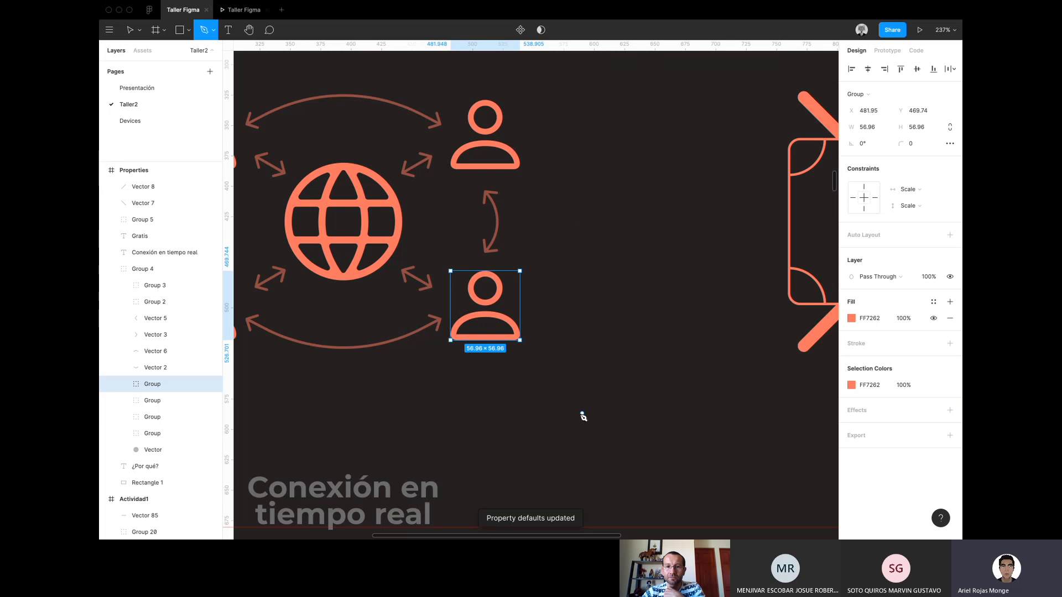
left_click(576, 426)
left_click_drag(607, 263, 537, 206)
key("Escape")
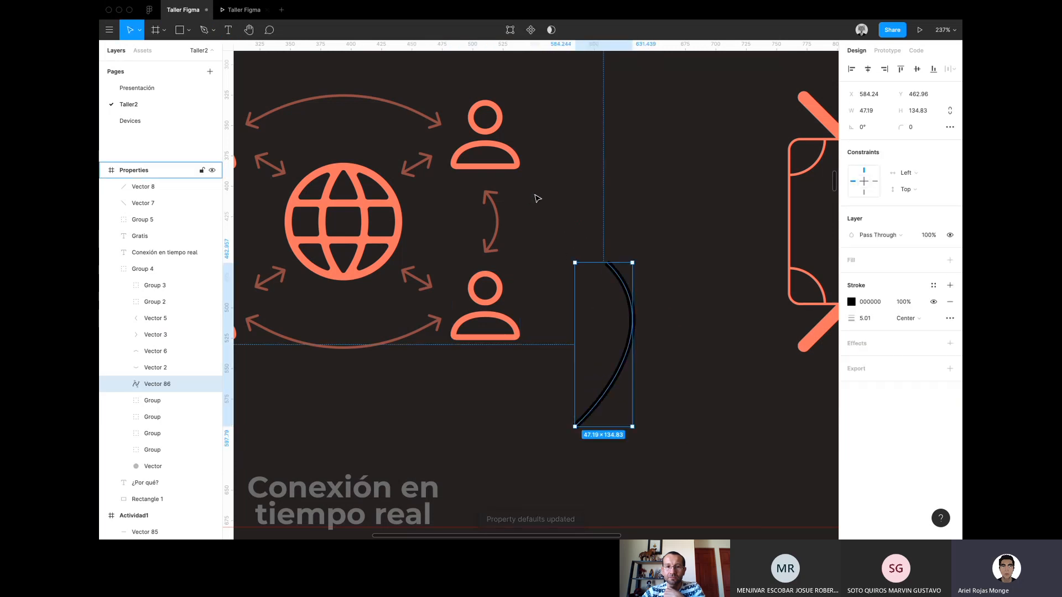
key("Escape")
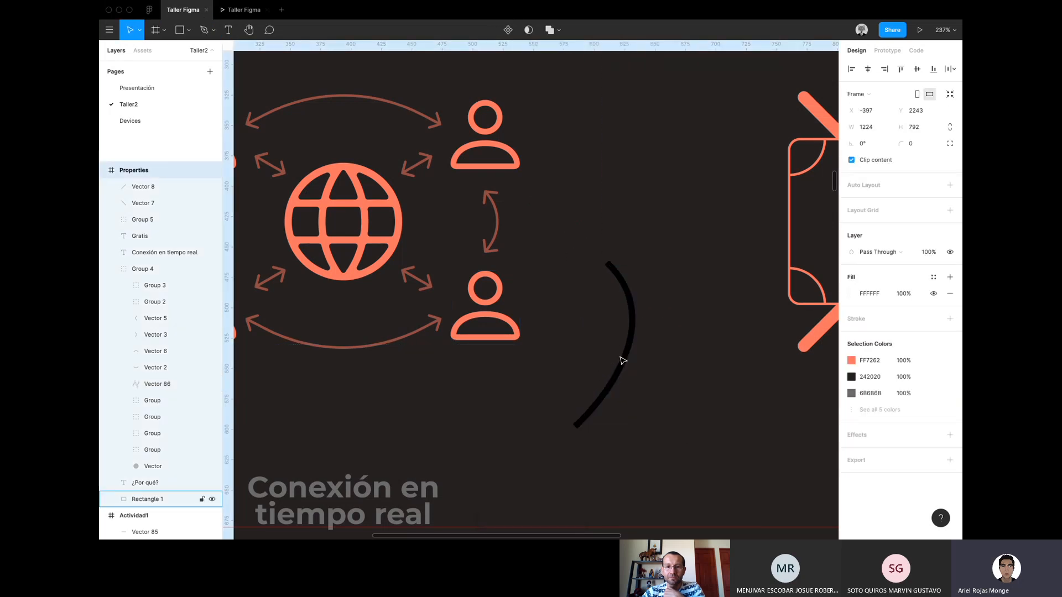
Delete the thick black curve beside the lower-right person icon.
left_click(497, 223)
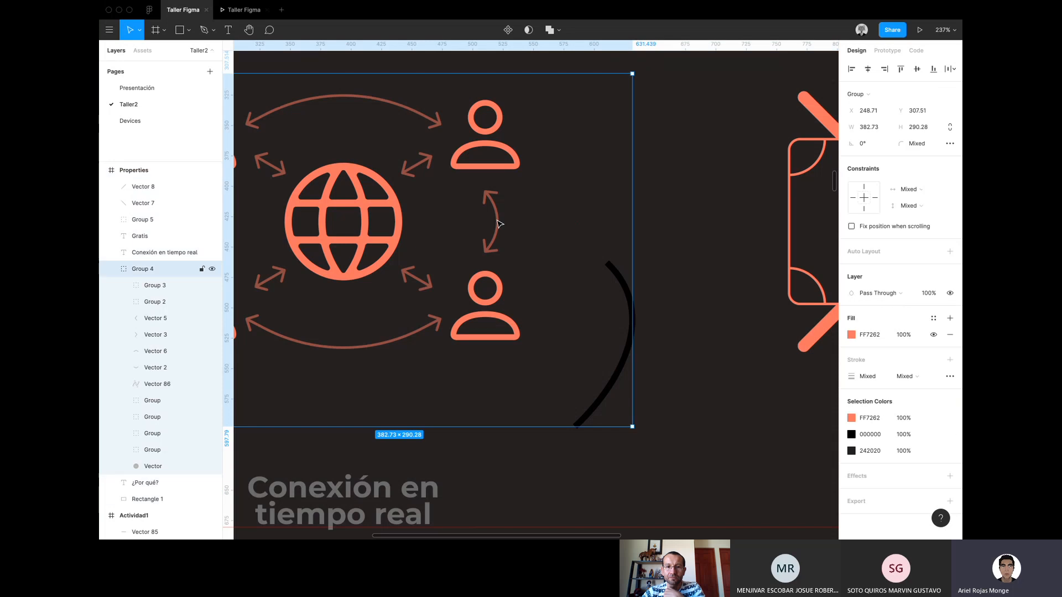
left_click(497, 223)
left_click(634, 321)
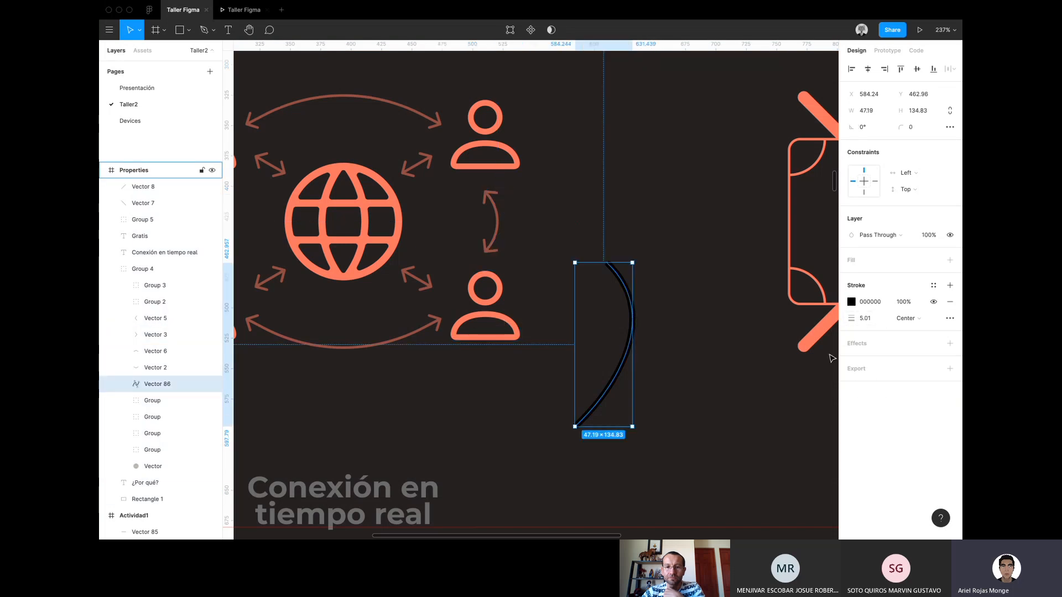
key("Delete")
Select the vector nested inside the lower-right person icon to check its fill and stroke, and clear the selection.
key("p")
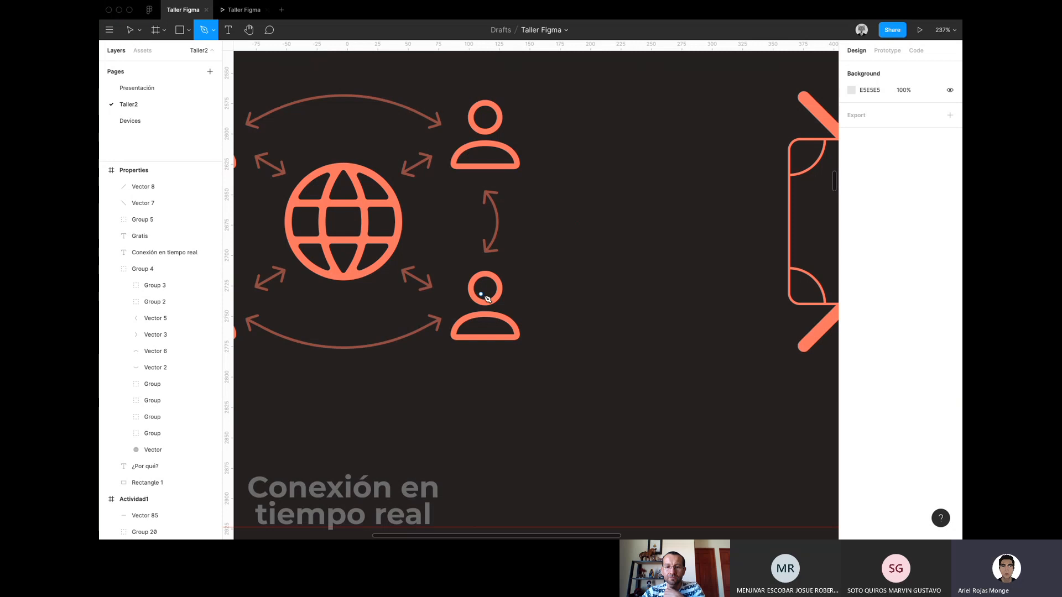
key("v")
left_click(498, 319)
double_click(497, 319)
double_click(498, 319)
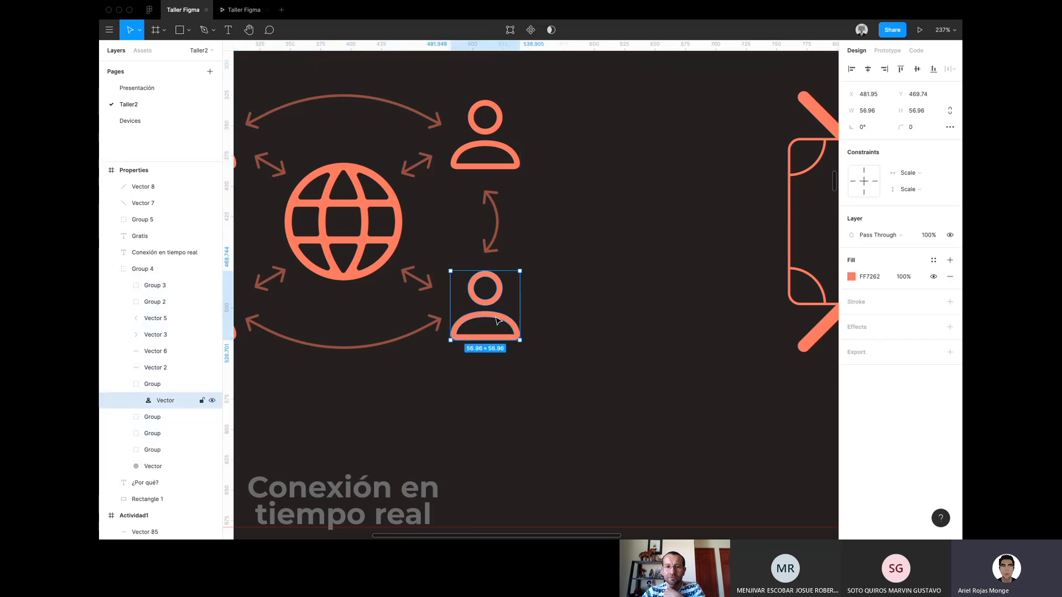
left_click(603, 320)
left_click(603, 319)
Draw a closed three-point shape about 148 × 127 right of the person icons with the Pen tool and delete it.
key("p")
left_click(584, 351)
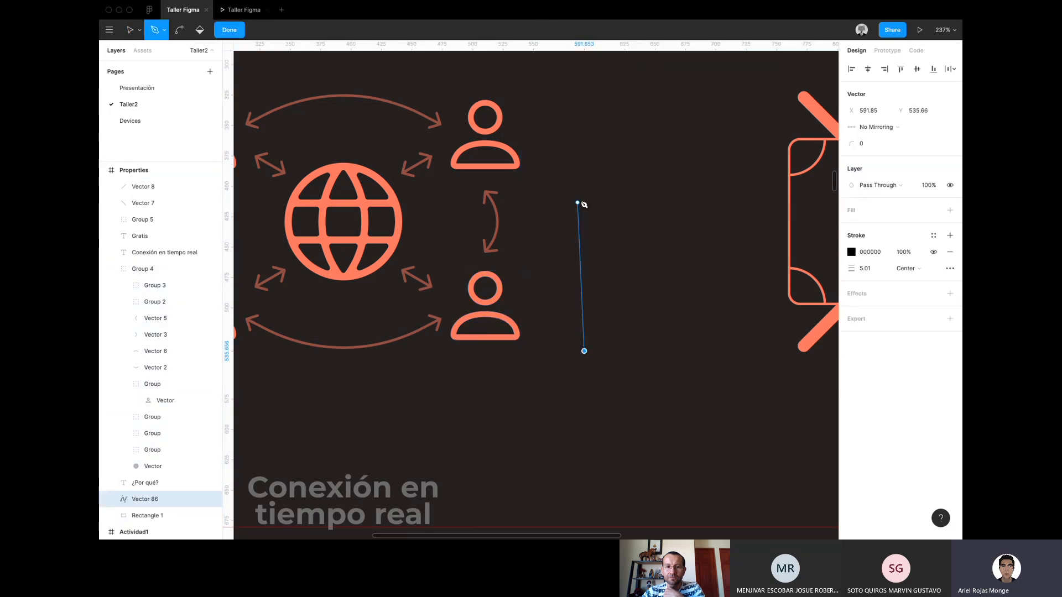
left_click_drag(594, 198, 704, 208)
left_click(713, 250)
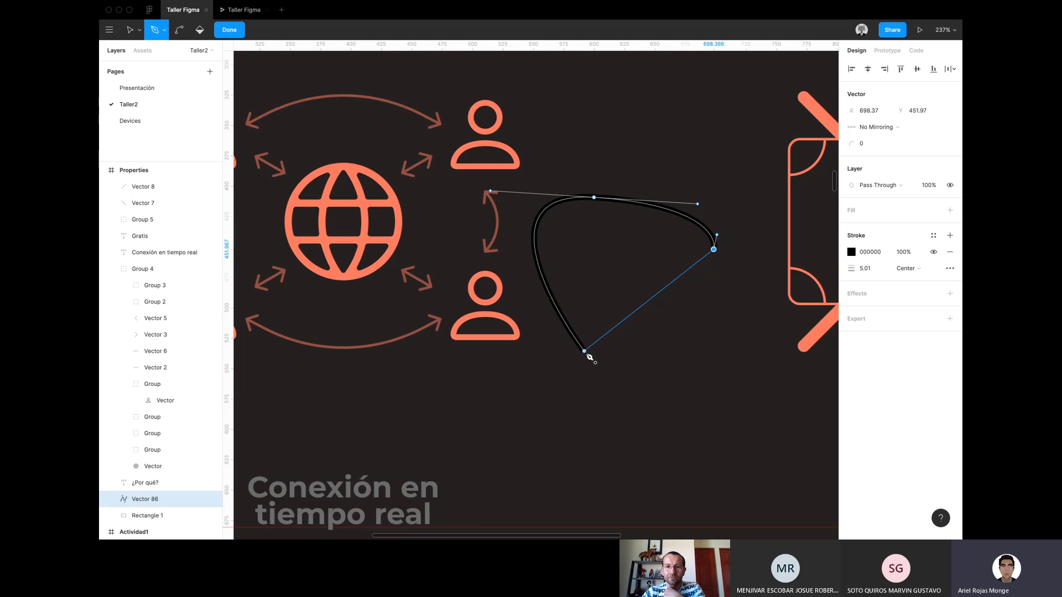
left_click(584, 351)
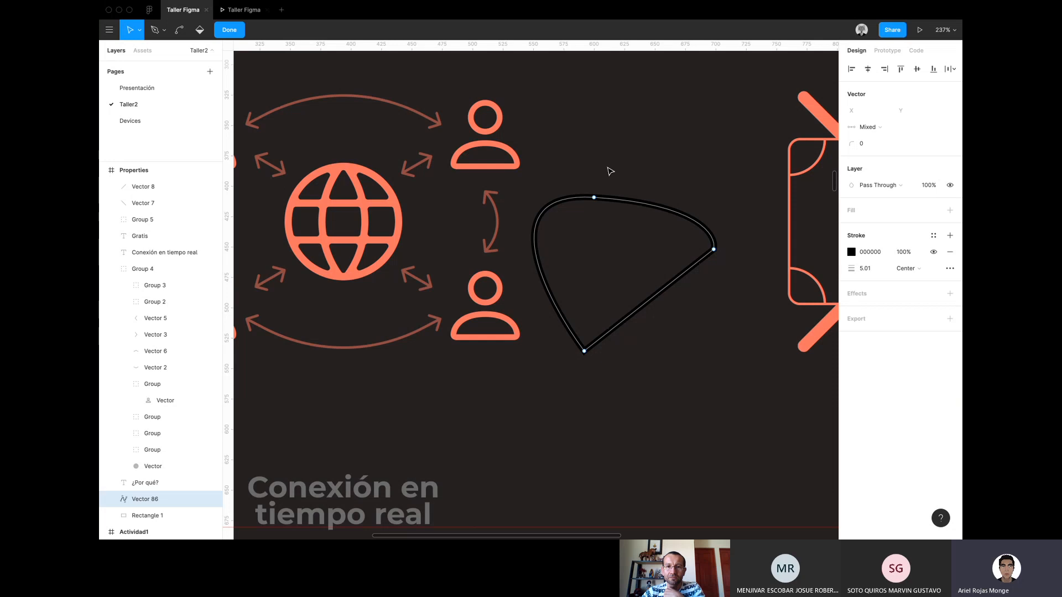
key("Escape")
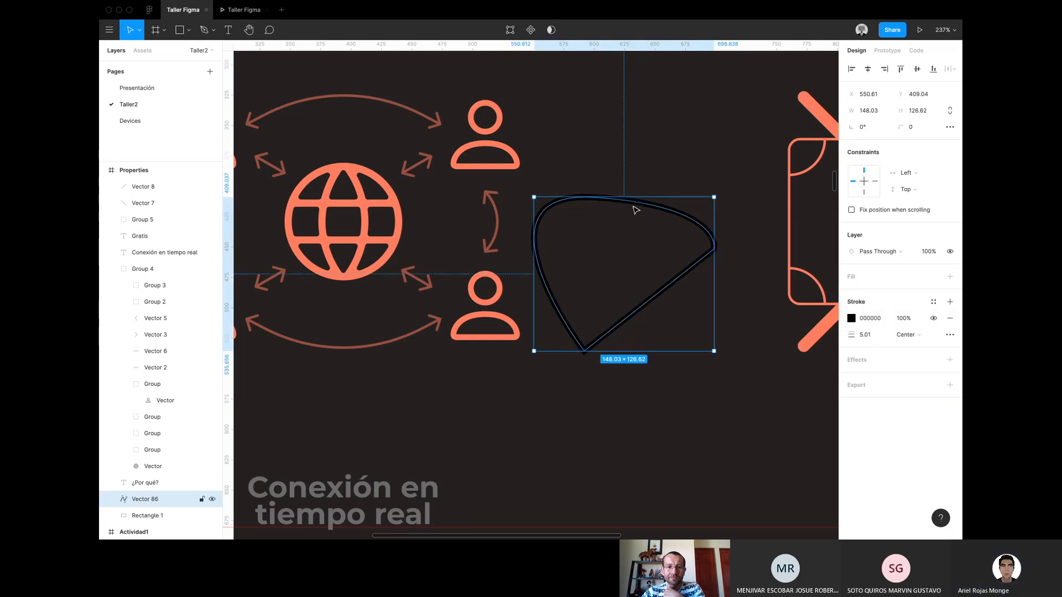
key("Delete")
Draw a rectangle with the default fill right of the person icons, open its vector points for editing, and delete it.
key("r")
mouse_move(559, 182)
left_mouse_down()
mouse_move(704, 339)
mouse_move(698, 291)
mouse_move(712, 336)
left_mouse_up()
double_click(684, 281)
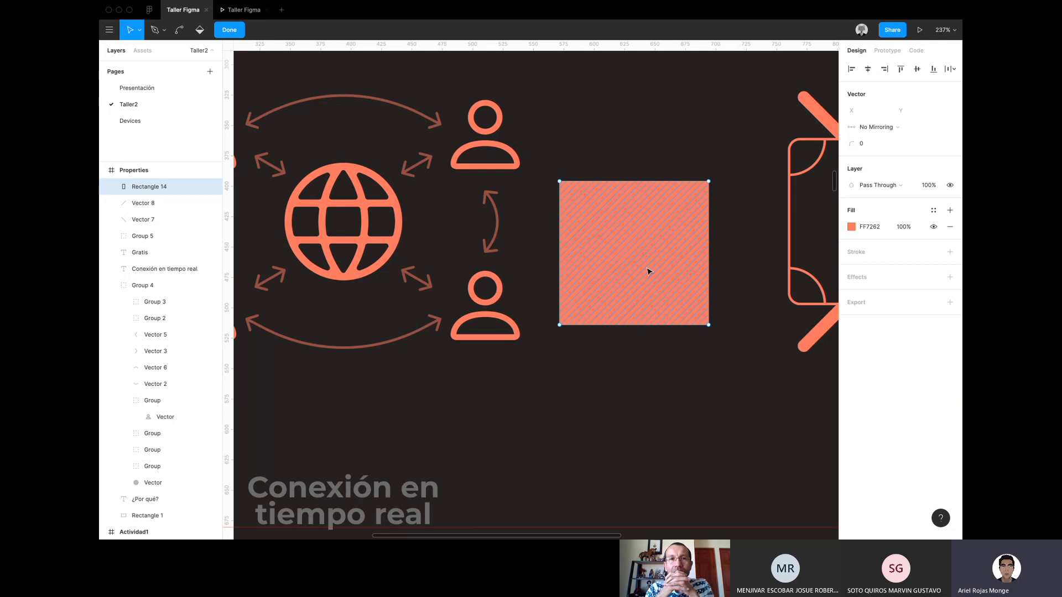
key("Escape")
key("BackSpace")
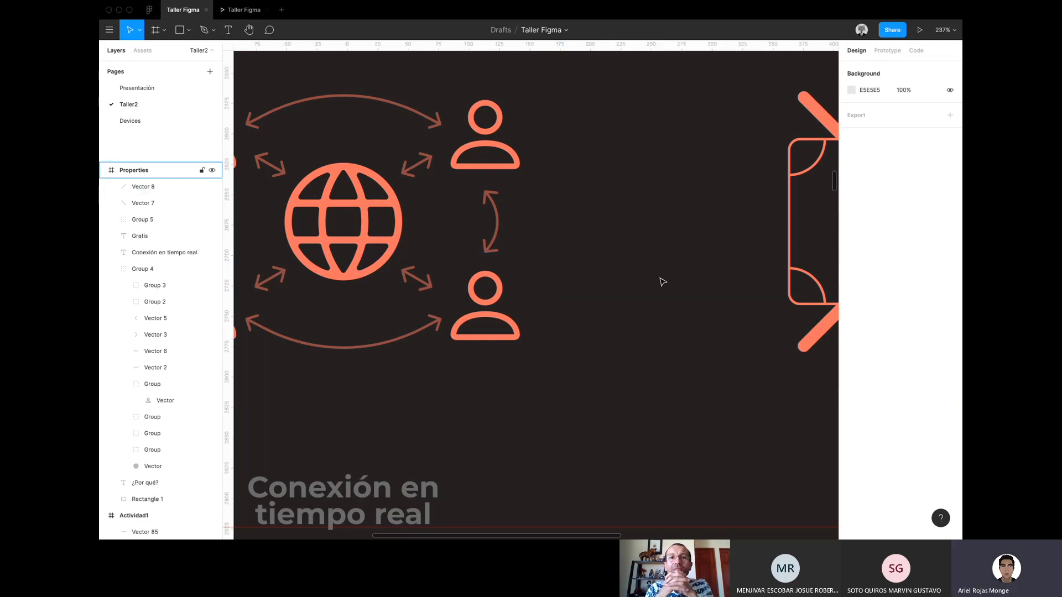
Select the whole Properties frame.
scroll(661, 280, "down", 5)
scroll(663, 282, "down", 5)
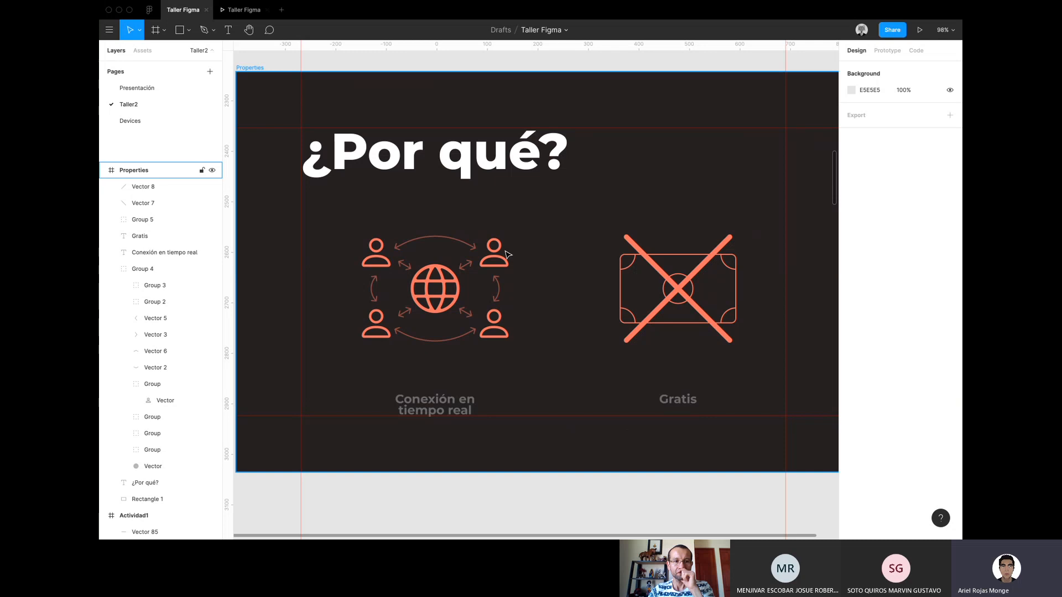
left_click(469, 249)
left_click(248, 68)
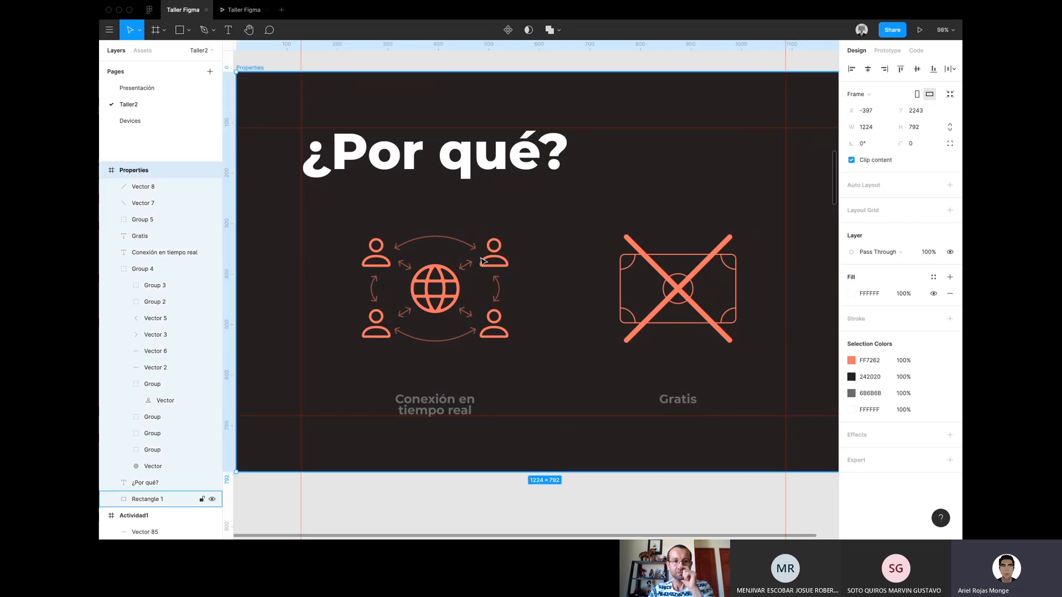
left_click(240, 76)
left_click(485, 266)
key("Escape")
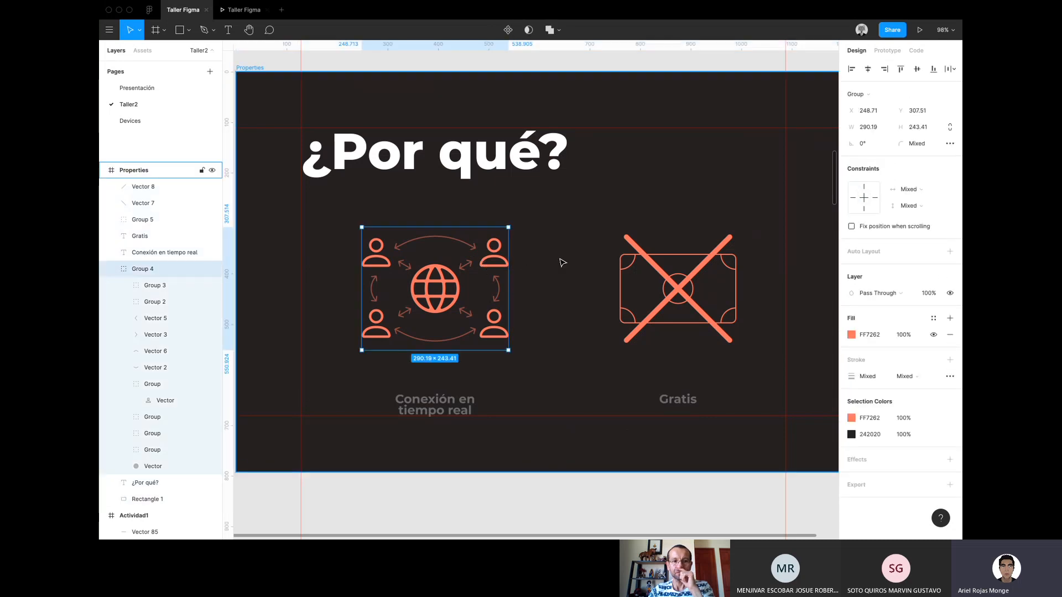
scroll(487, 269, "down", 5)
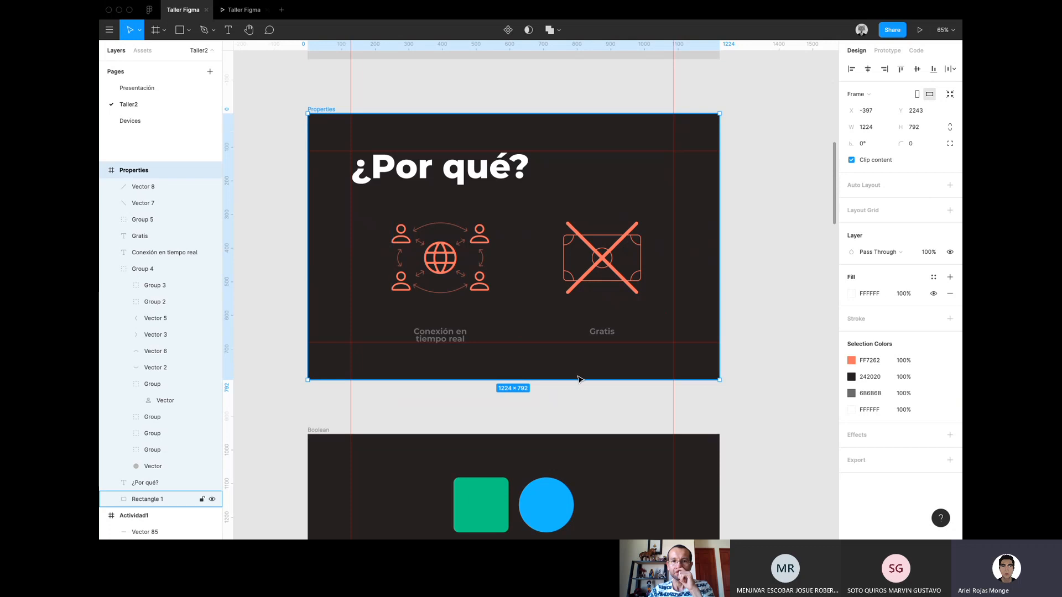
left_click(612, 411)
Select the gray wave vector at the bottom of the activity slide above the Properties frame.
scroll(542, 130, "down", 2)
scroll(541, 130, "up", 3)
scroll(540, 255, "up", 3)
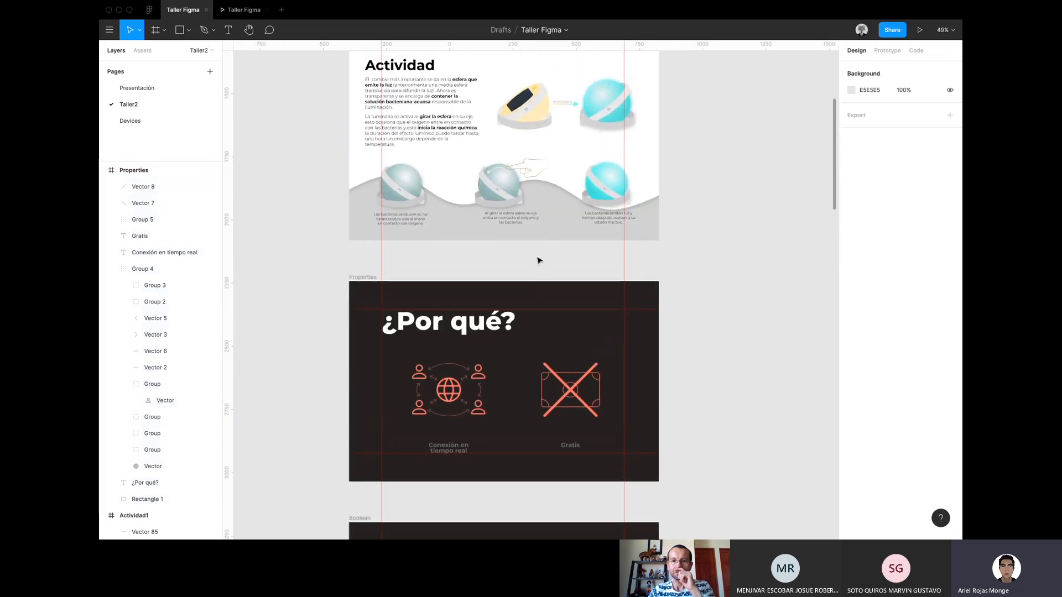
left_click(550, 230)
scroll(587, 151, "up", 5)
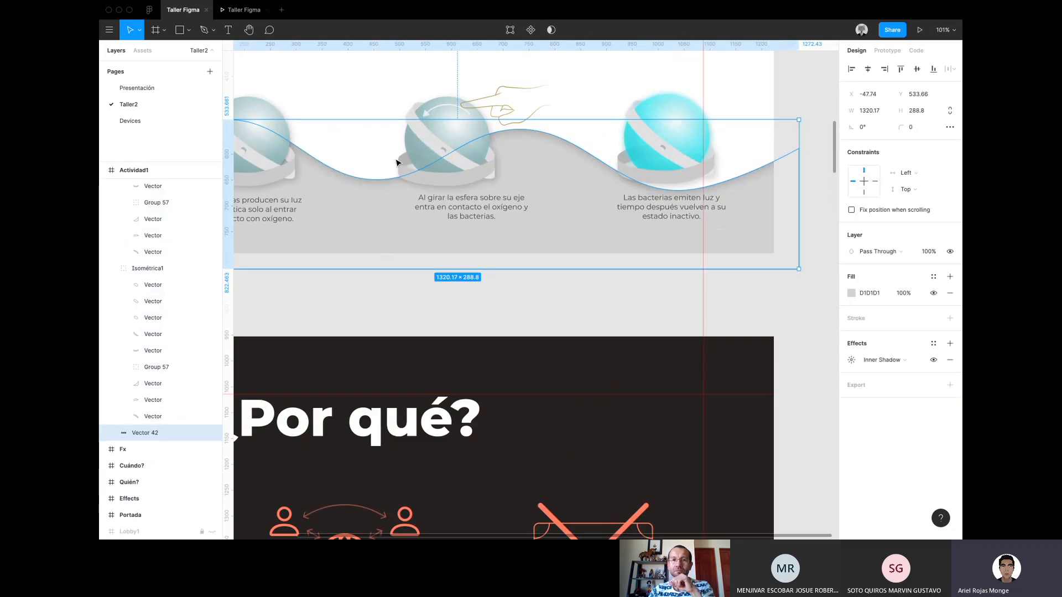
scroll(369, 144, "left", 1)
scroll(369, 144, "left", 5)
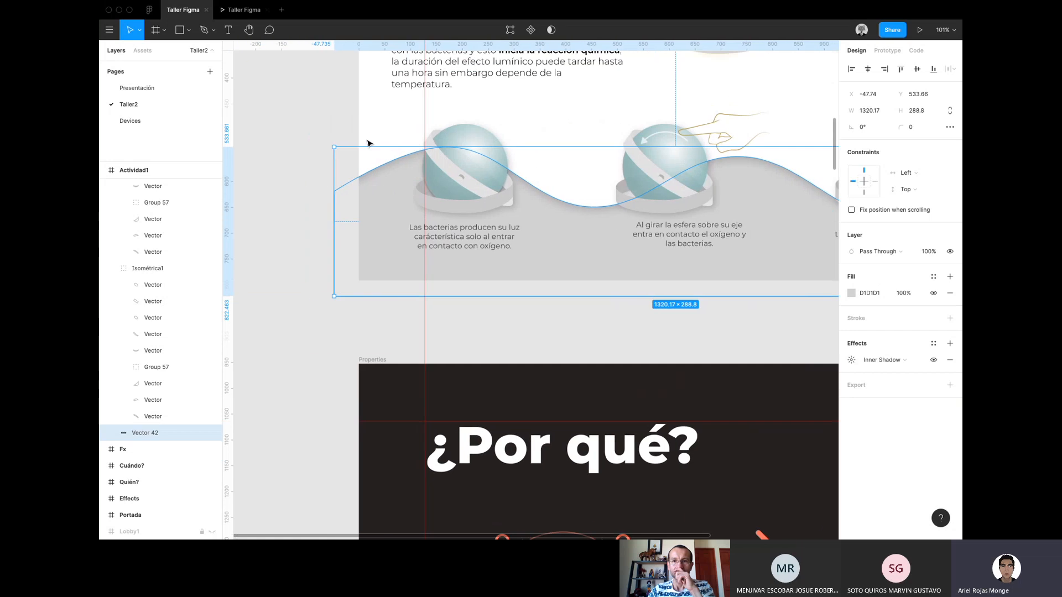
Copy the properties of the selected gray wave vector.
left_click(109, 30)
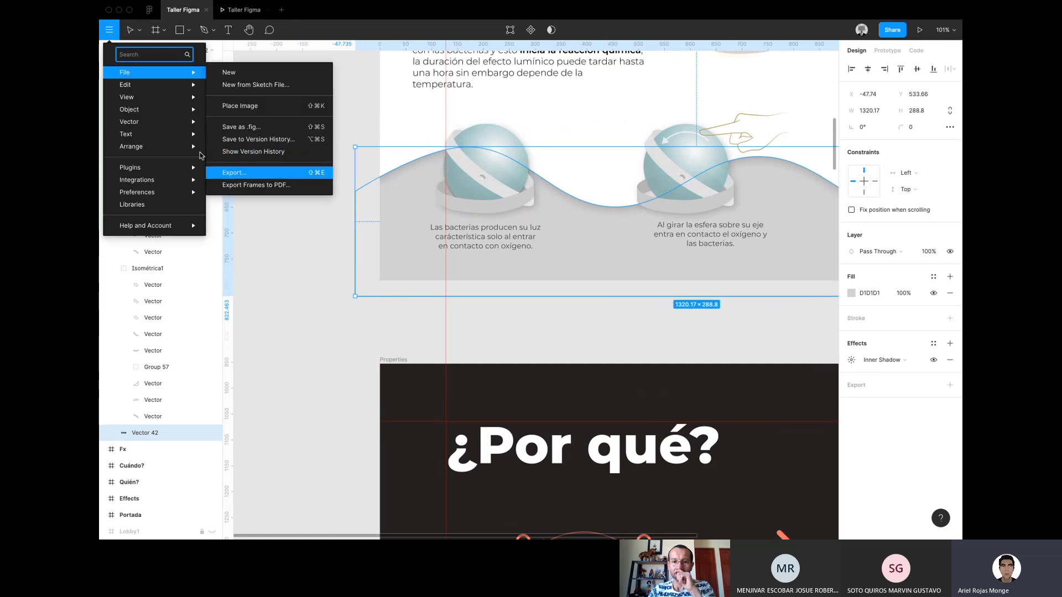
mouse_move(183, 86)
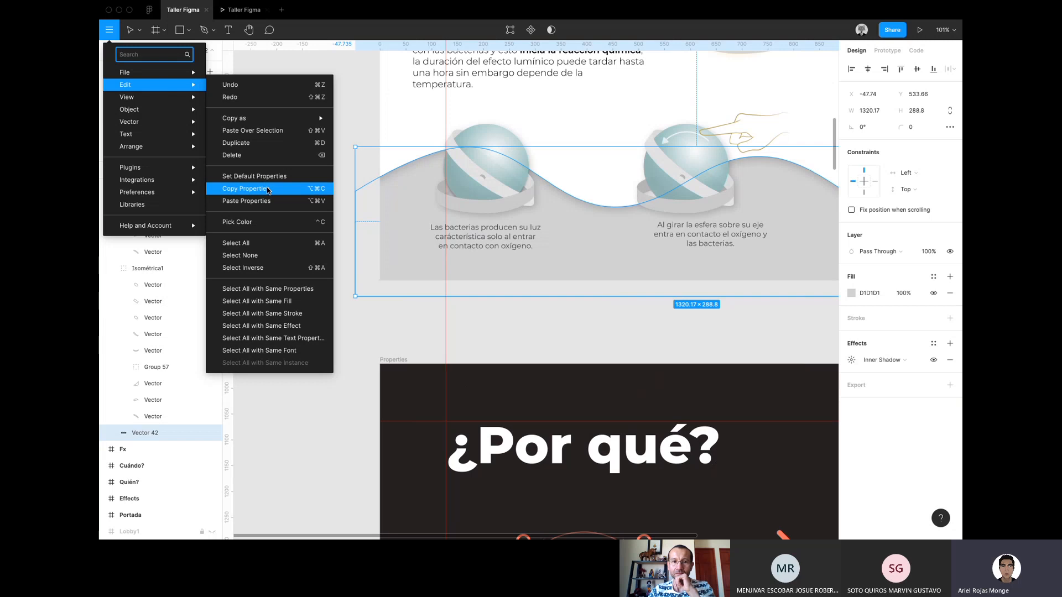
left_click(452, 304)
left_click(109, 29)
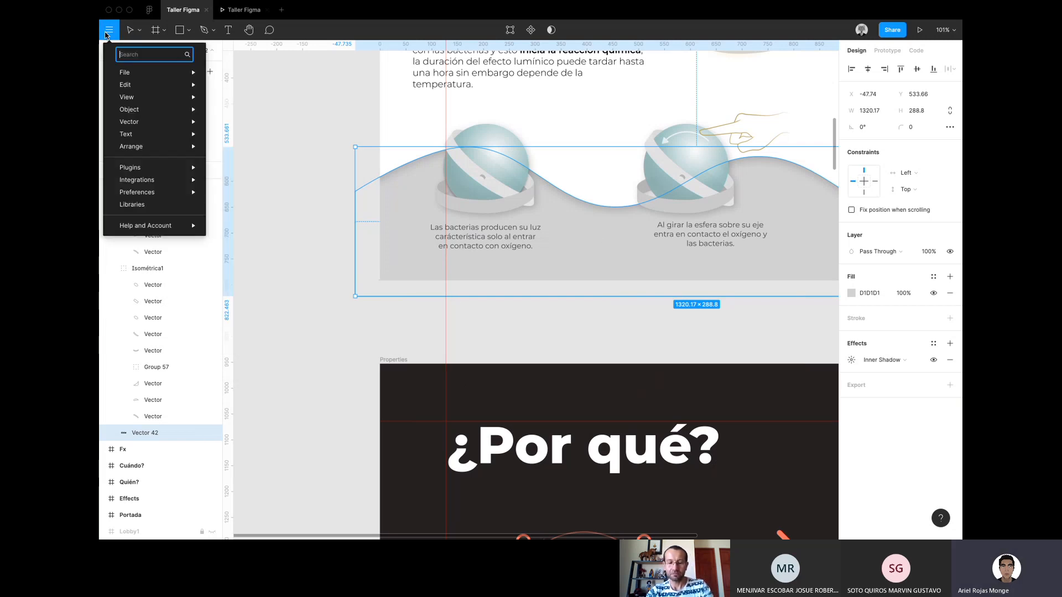
mouse_move(125, 85)
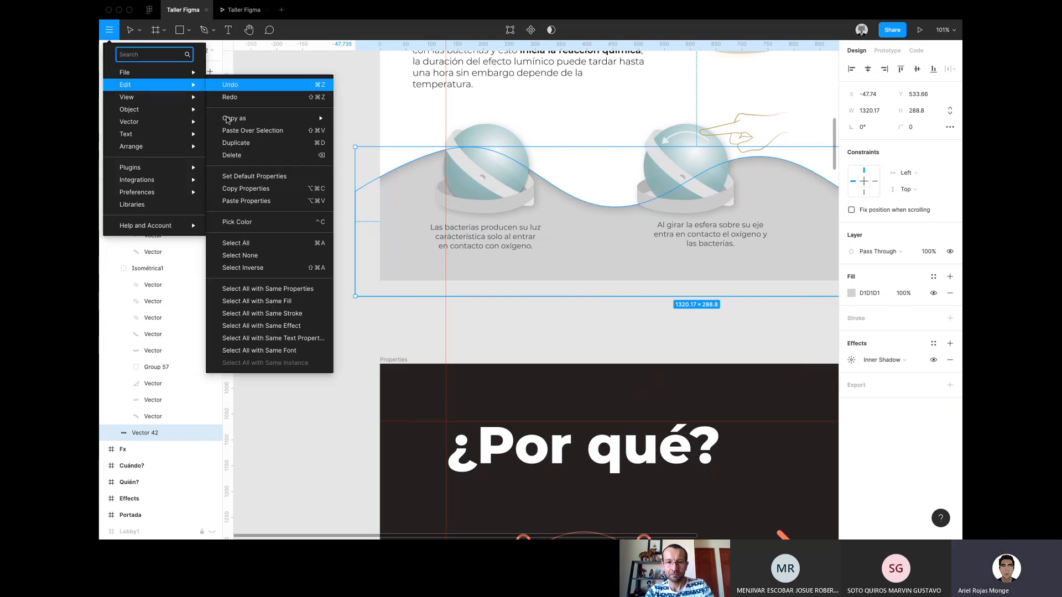
left_click(247, 189)
Paste the copied properties onto the blue circle in the Boolean frame and deselect the circle.
scroll(495, 287, "down", 2)
scroll(495, 287, "right", 3)
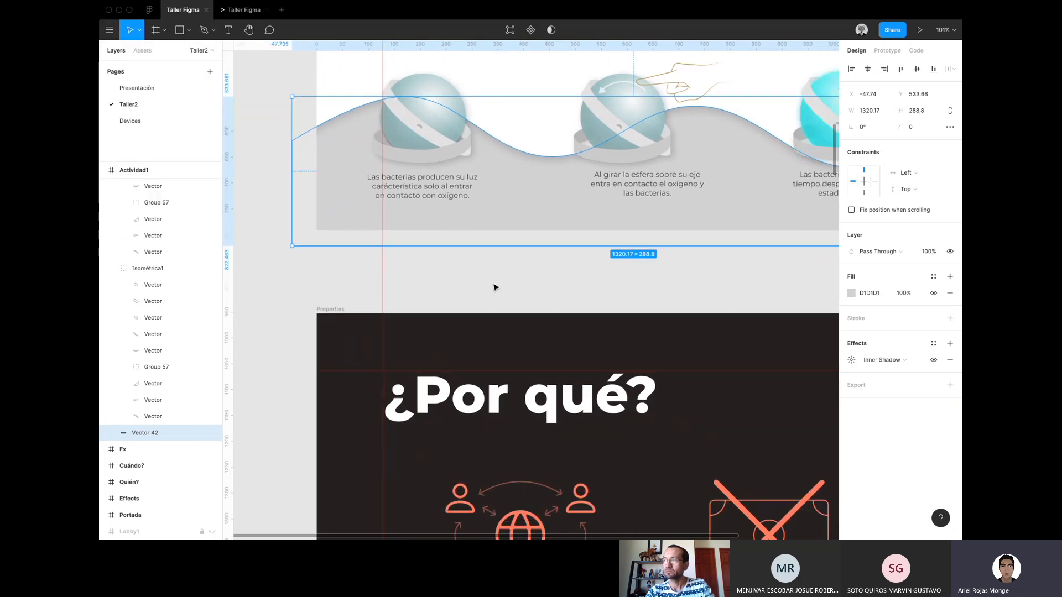
scroll(495, 287, "down", 3)
scroll(495, 287, "right", 3)
left_click(625, 237)
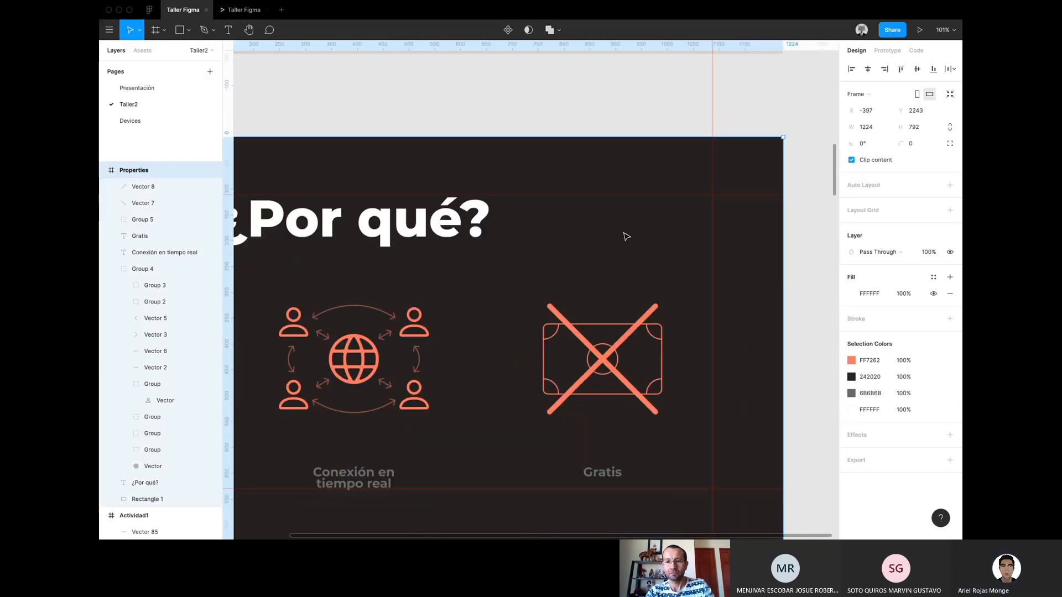
scroll(623, 237, "up", 5)
left_click(563, 209)
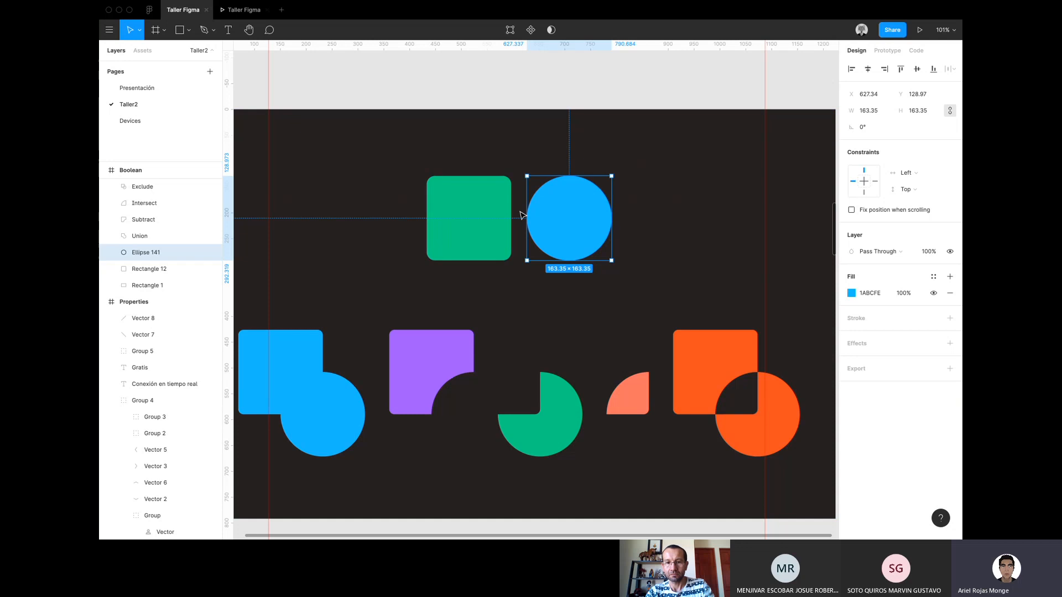
left_click(109, 30)
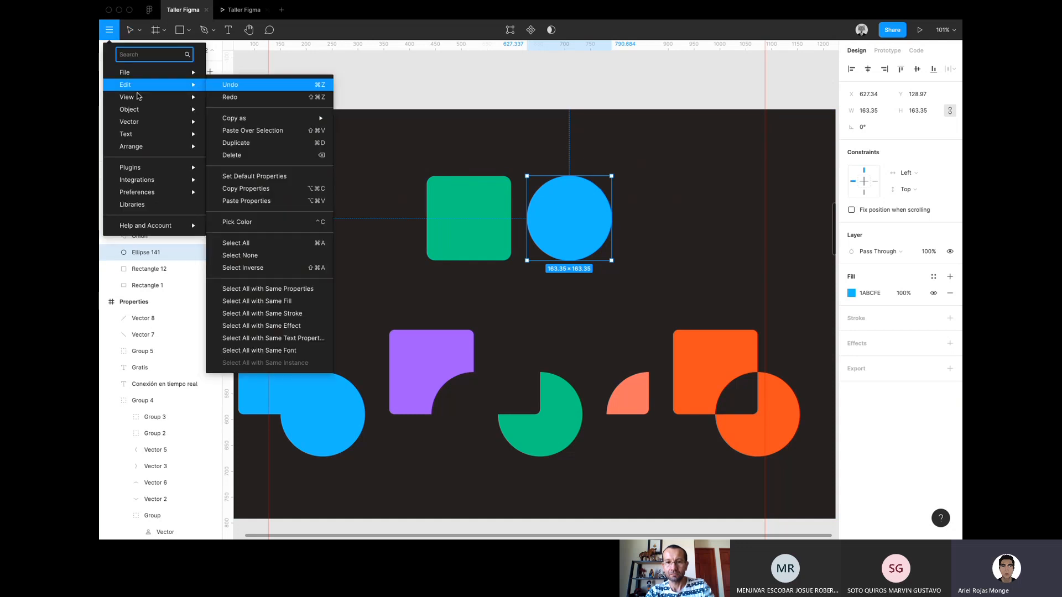
left_click(293, 201)
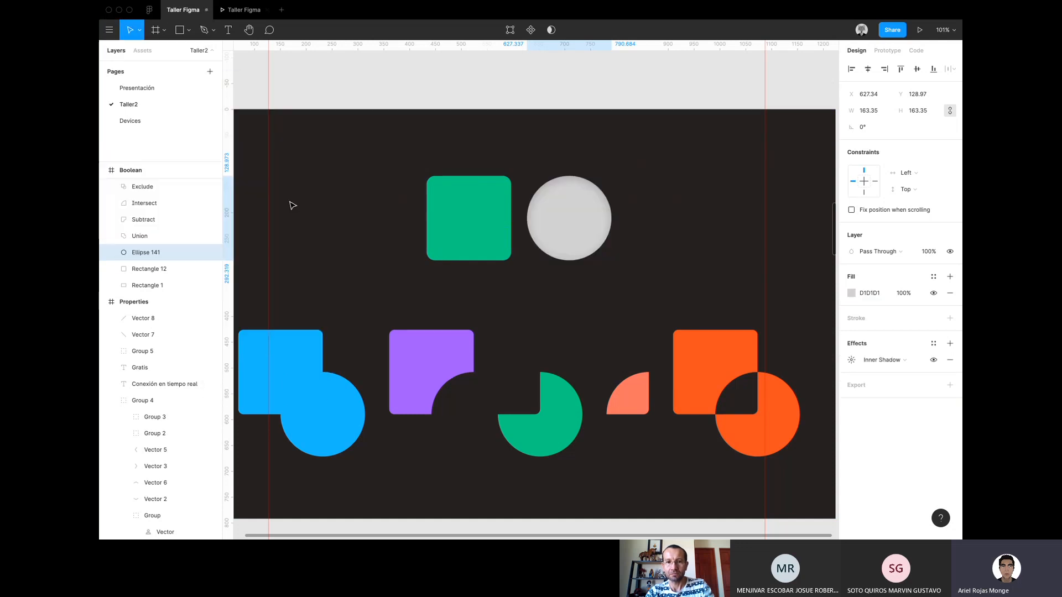
key("Escape")
Inspect the circle's pasted fill and inner shadow up close, and undo the pasted properties.
scroll(583, 216, "up", 5)
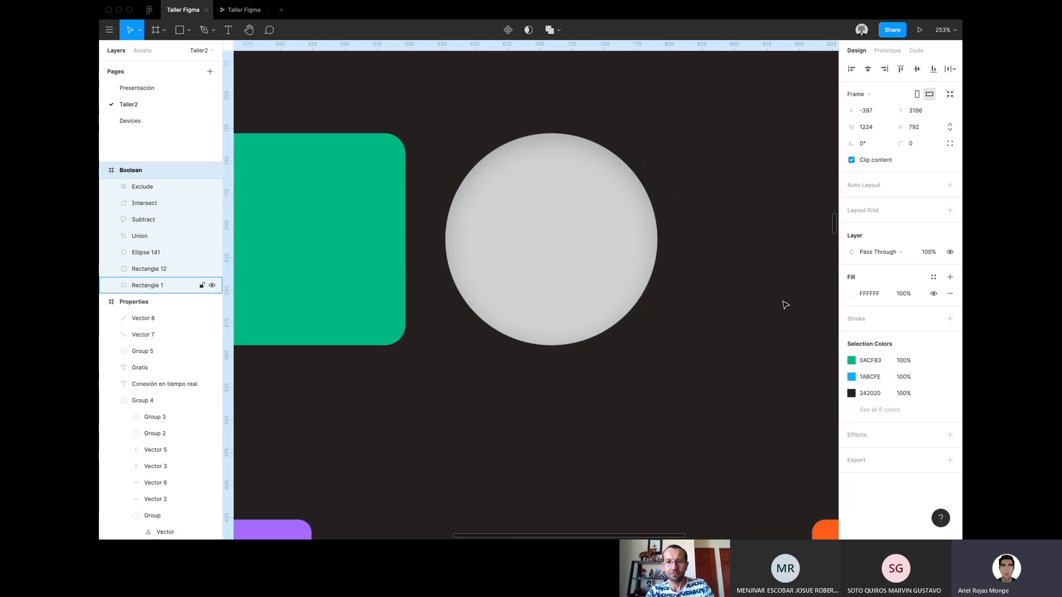
scroll(694, 343, "down", 5)
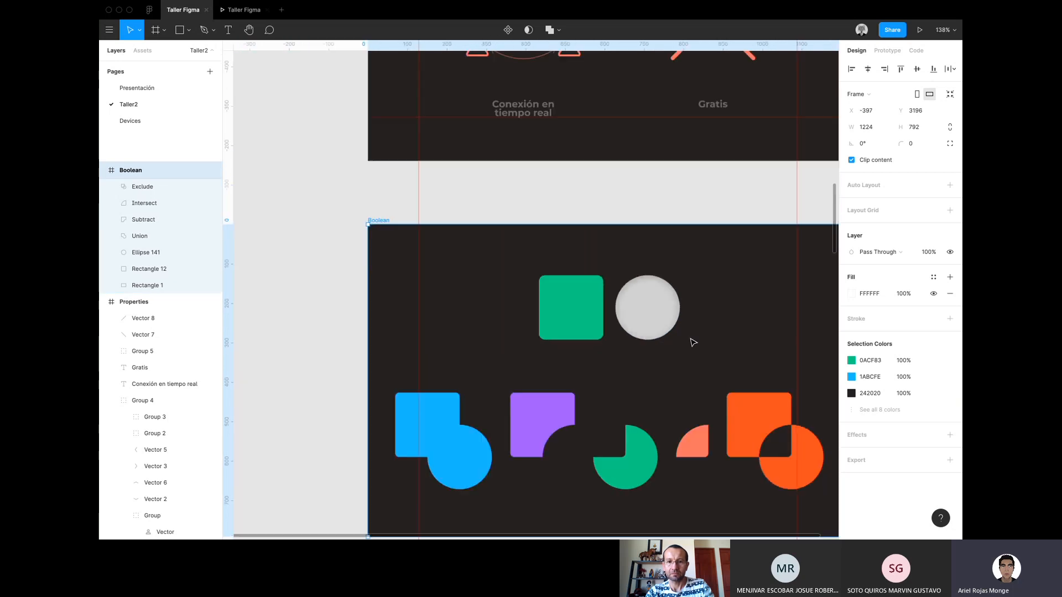
scroll(694, 343, "up", 5)
scroll(692, 343, "down", 5)
scroll(620, 192, "down", 5)
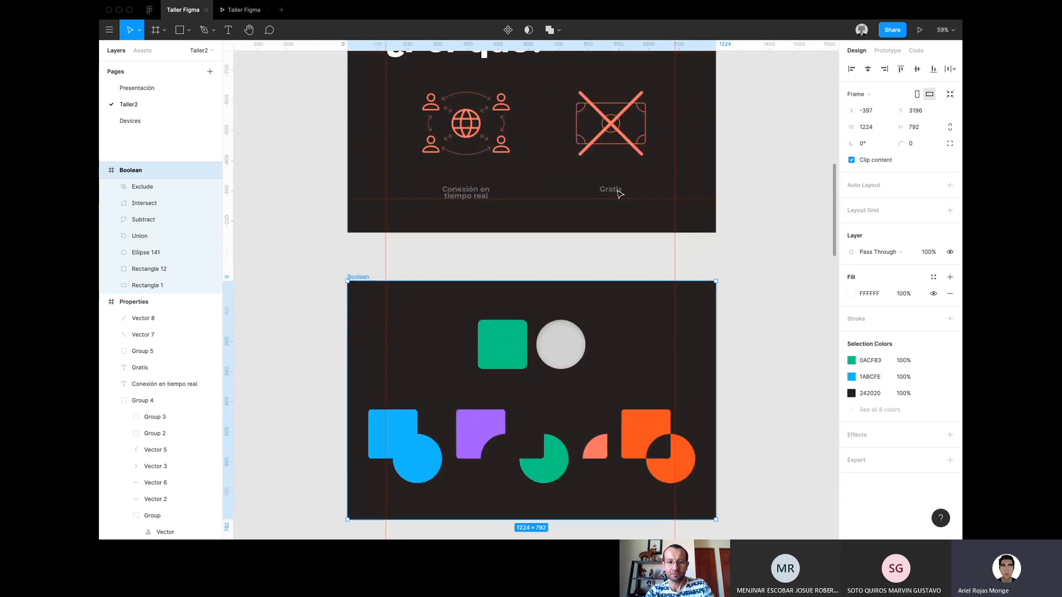
key("super+z")
key("super+z")
scroll(625, 261, "up", 3)
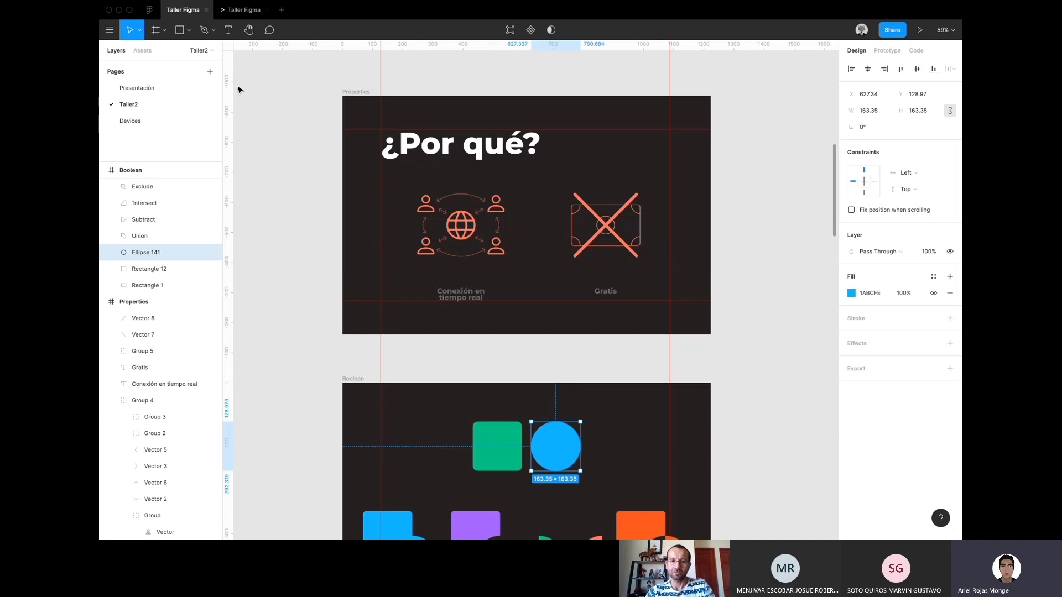
Start Pick Color with the circle selected, cancel it, and restart the eyedropper over the Properties frame's dark background.
left_click(109, 30)
mouse_move(143, 90)
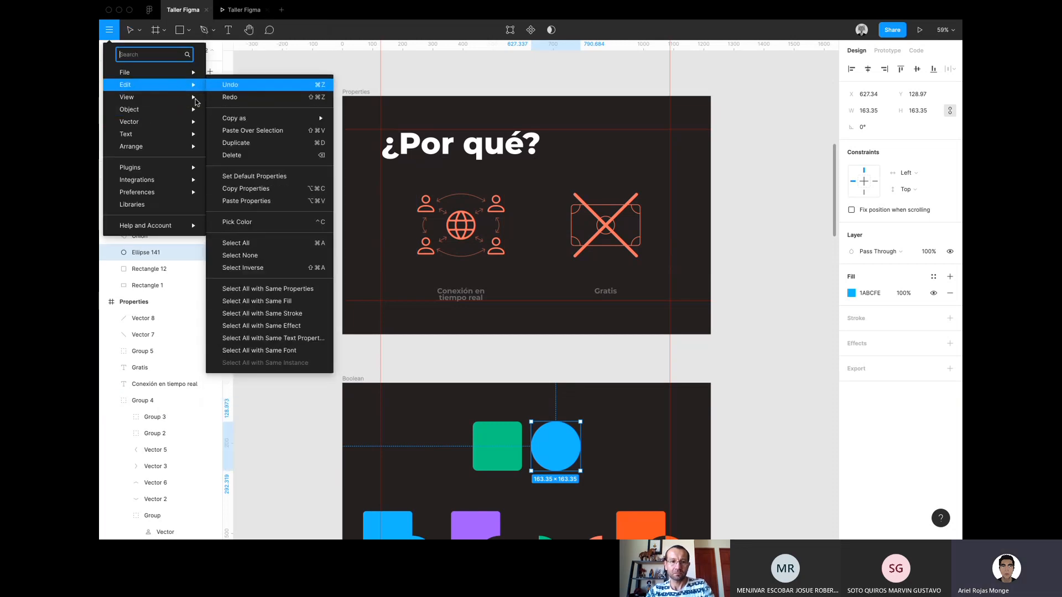
left_click(264, 221)
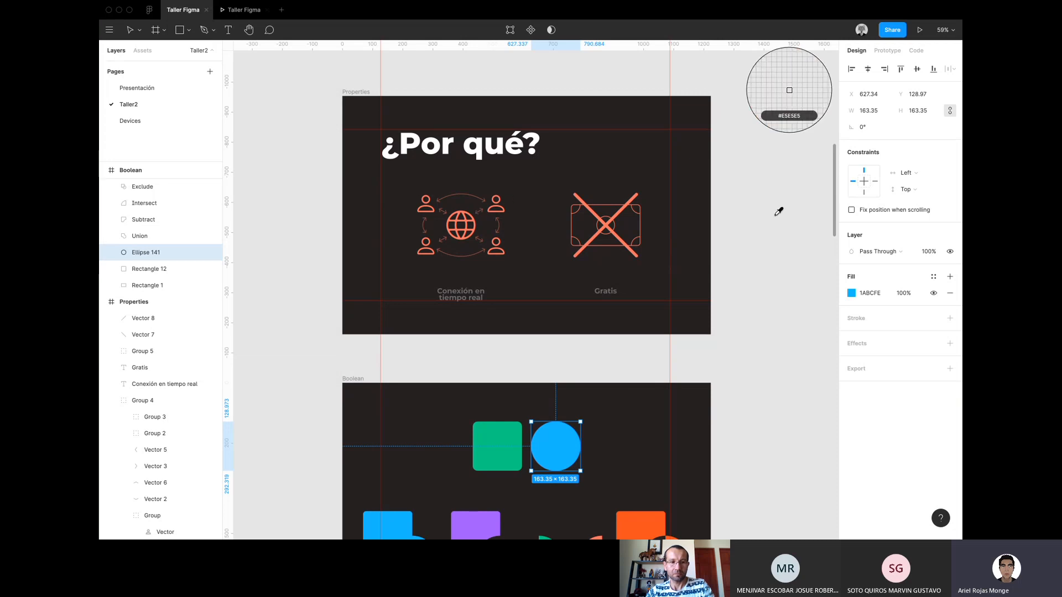
key("Escape")
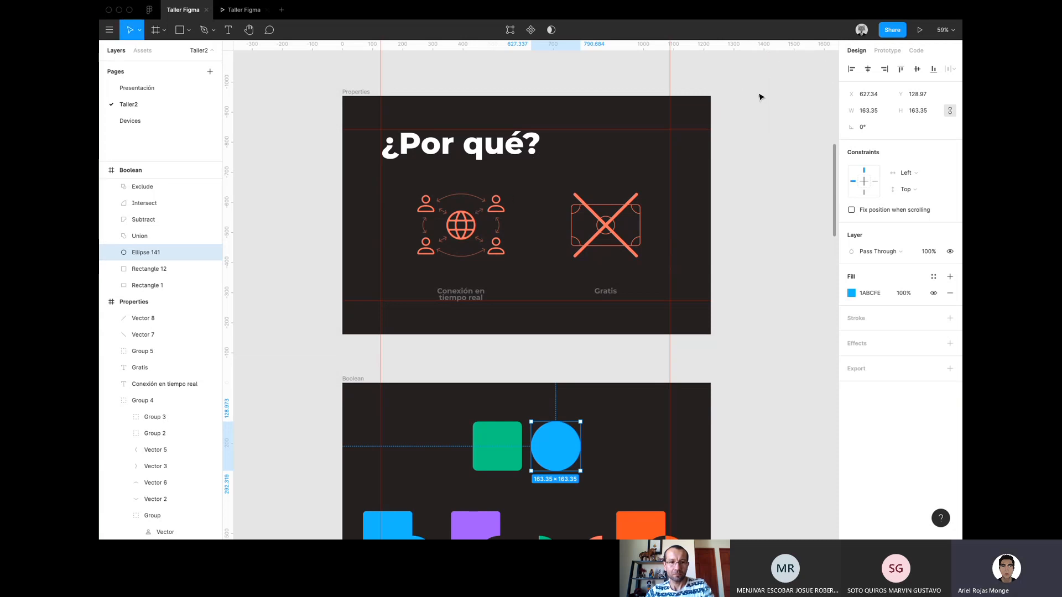
key("i")
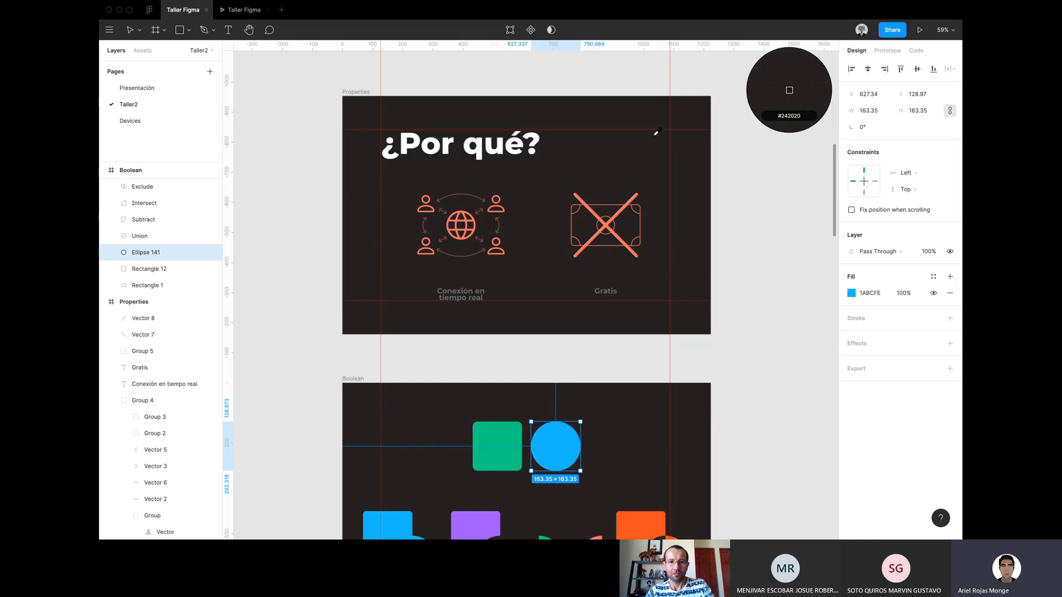
Select all the layers inside the Boolean frame with Select All.
left_click(109, 30)
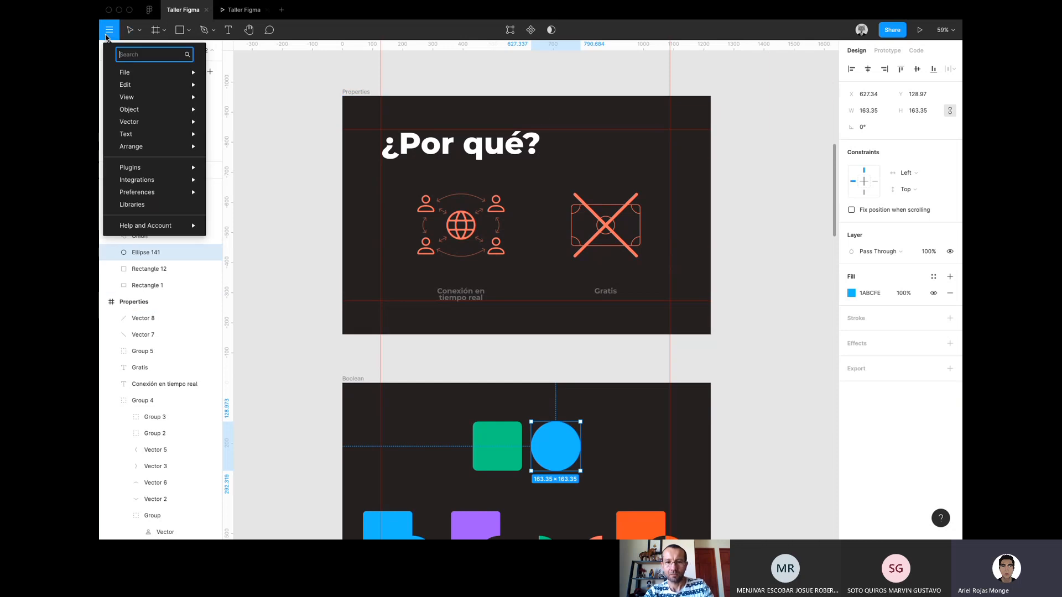
mouse_move(127, 84)
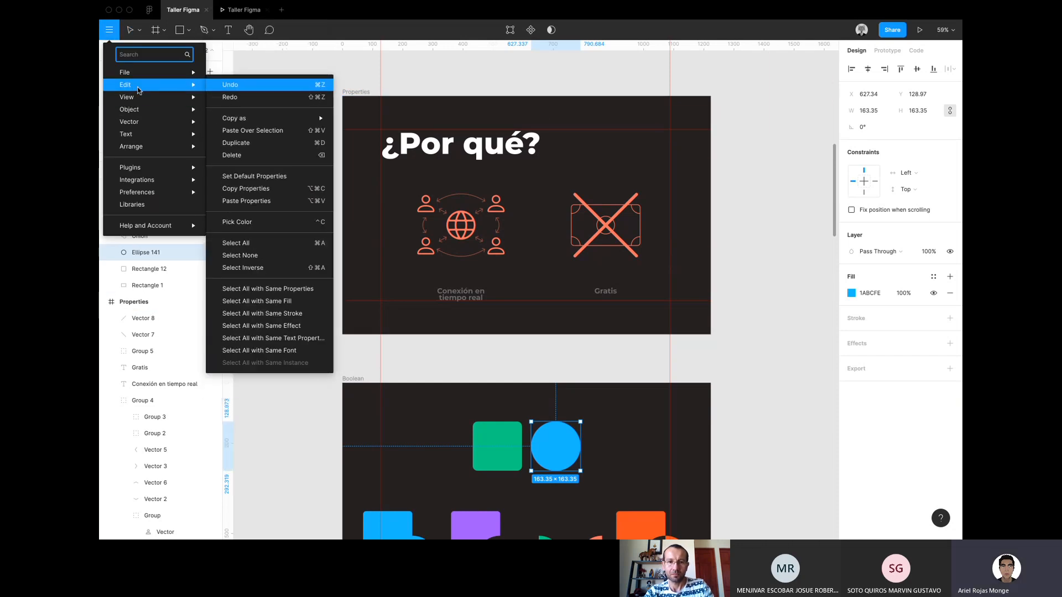
left_click(260, 243)
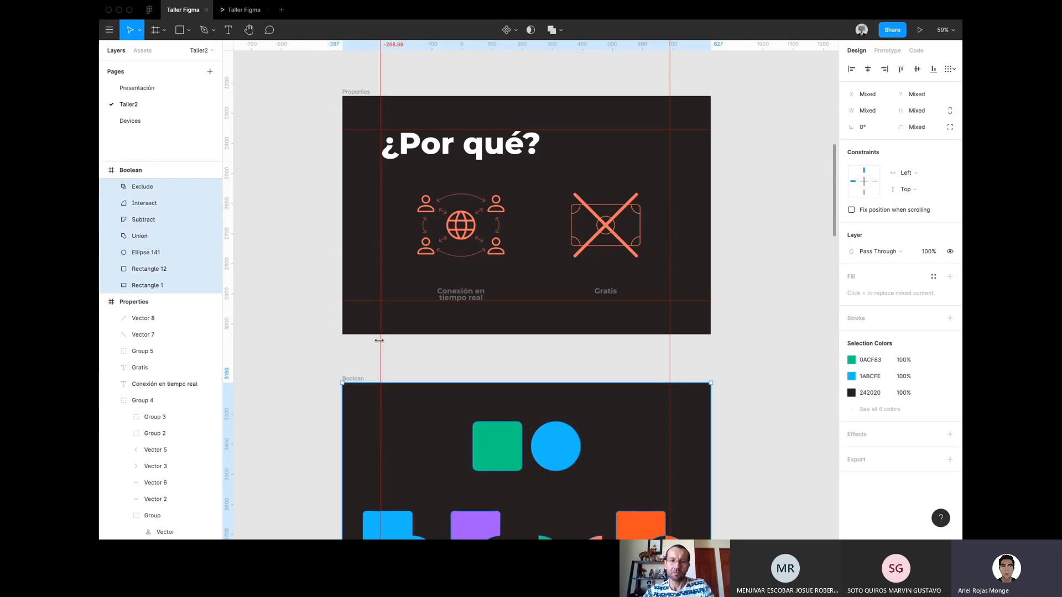
Deselect the Boolean layers, select all frames on the page, and clear the selection.
left_click(404, 277)
scroll(398, 274, "down", 3)
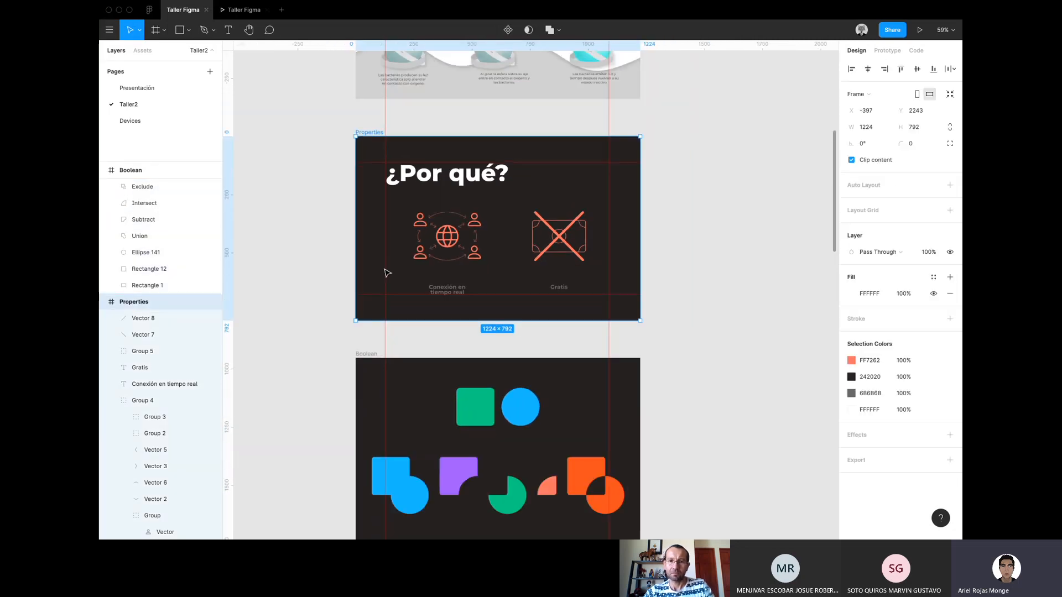
left_click(271, 278)
key("super+a")
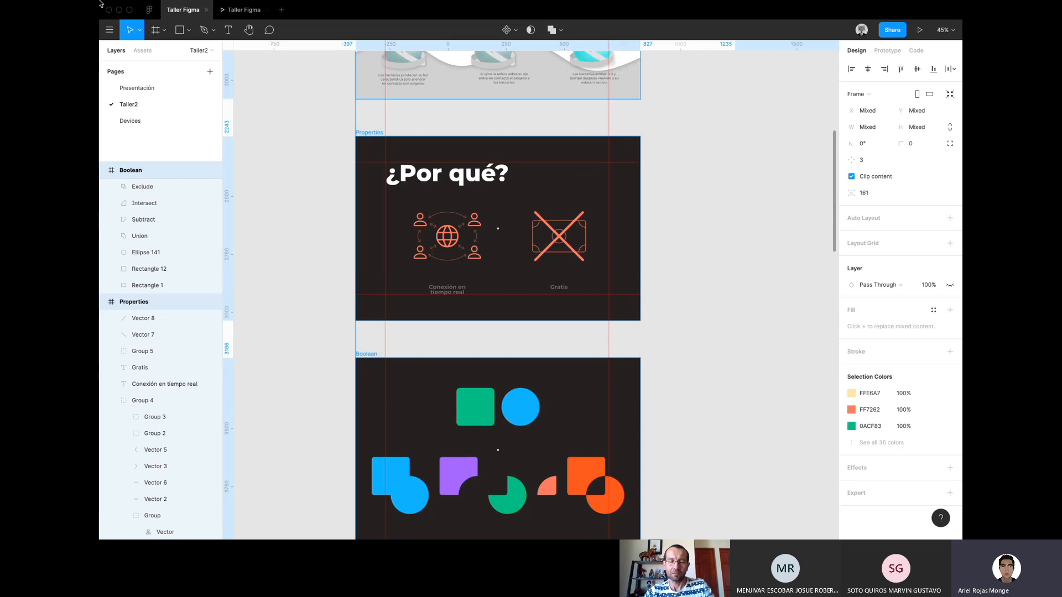
left_click(109, 30)
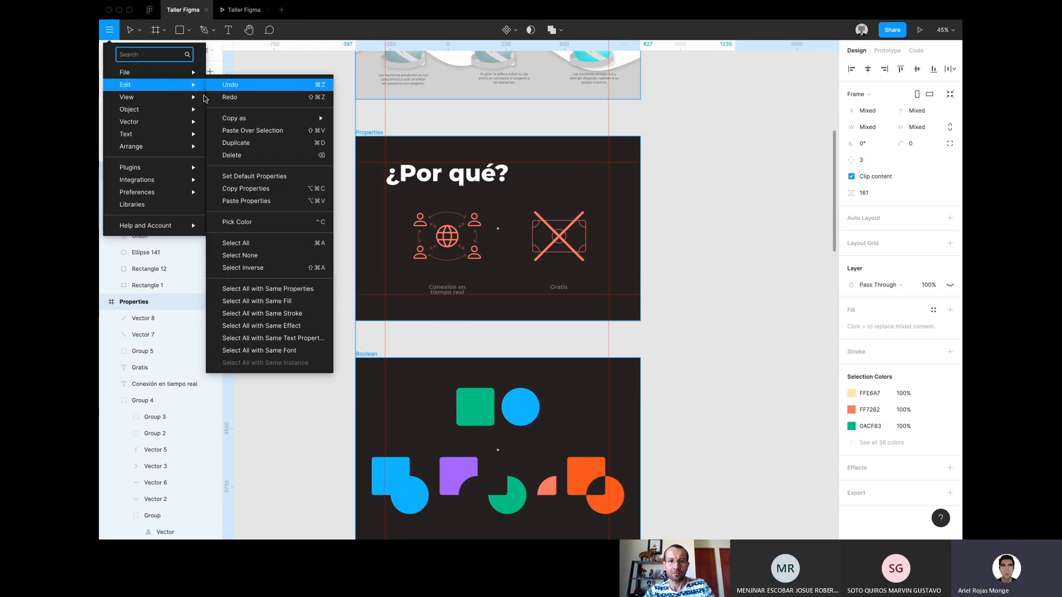
left_click(379, 343)
left_click(396, 339)
Select the people-and-globe icon group in the Properties frame, apply Select Inverse, and clear the selection.
scroll(415, 339, "up", 5)
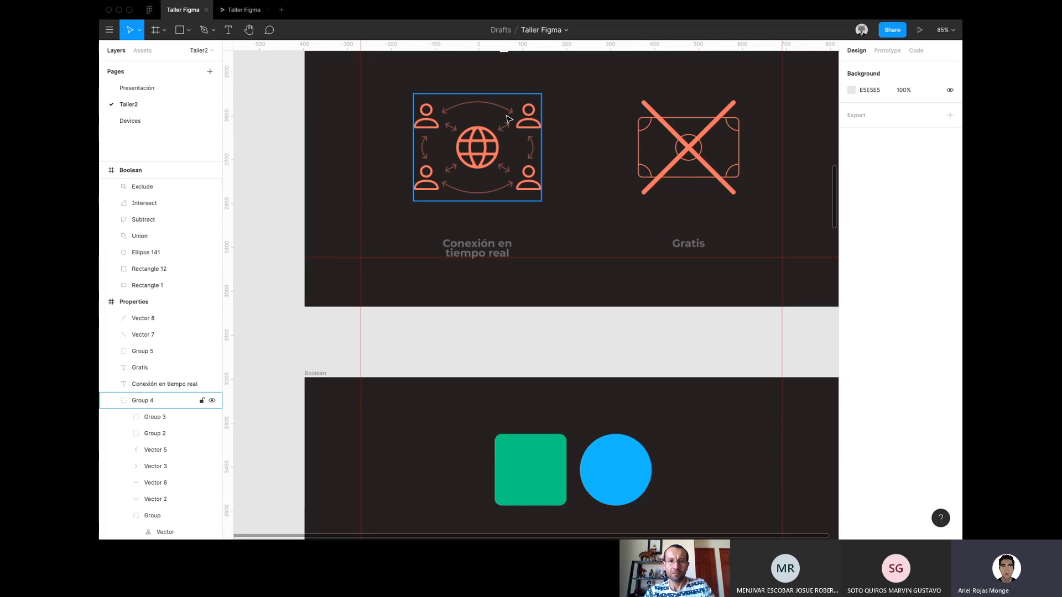
scroll(508, 119, "up", 5)
scroll(451, 171, "left", 3)
left_click(390, 264)
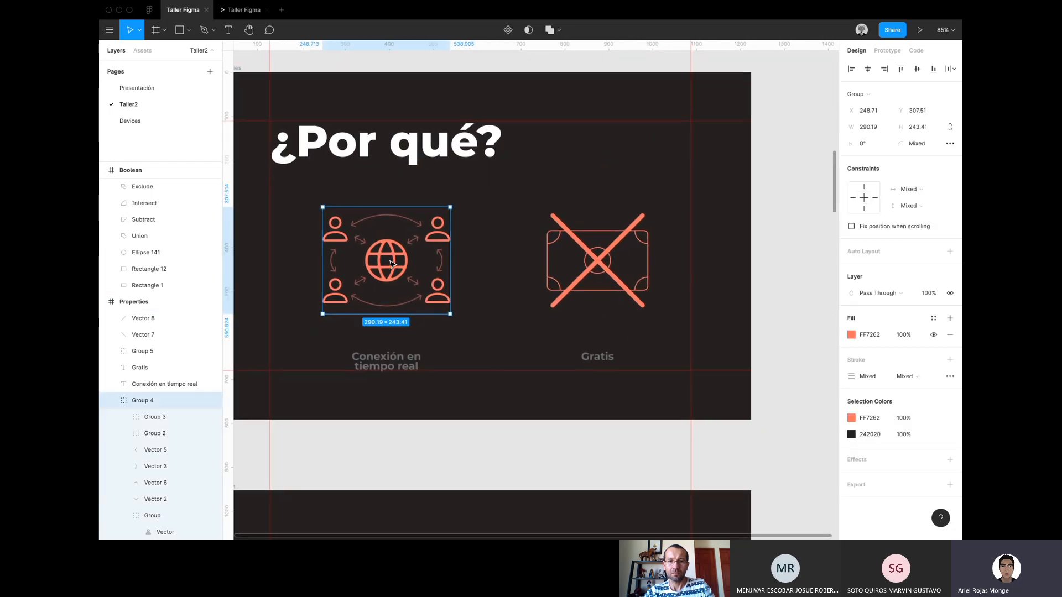
scroll(390, 263, "left", 2)
left_click(109, 30)
mouse_move(151, 135)
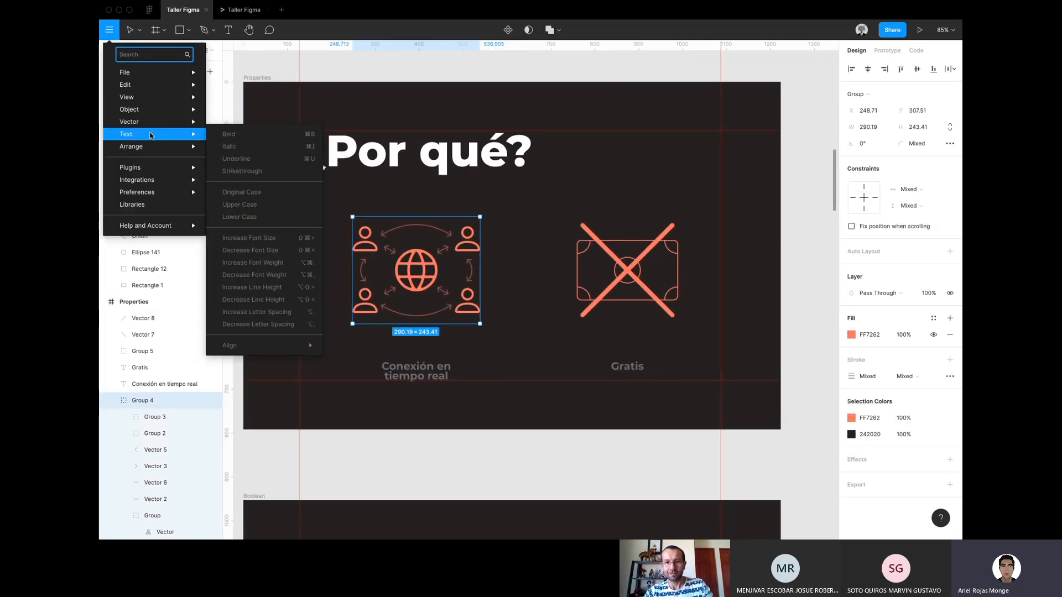
mouse_move(156, 96)
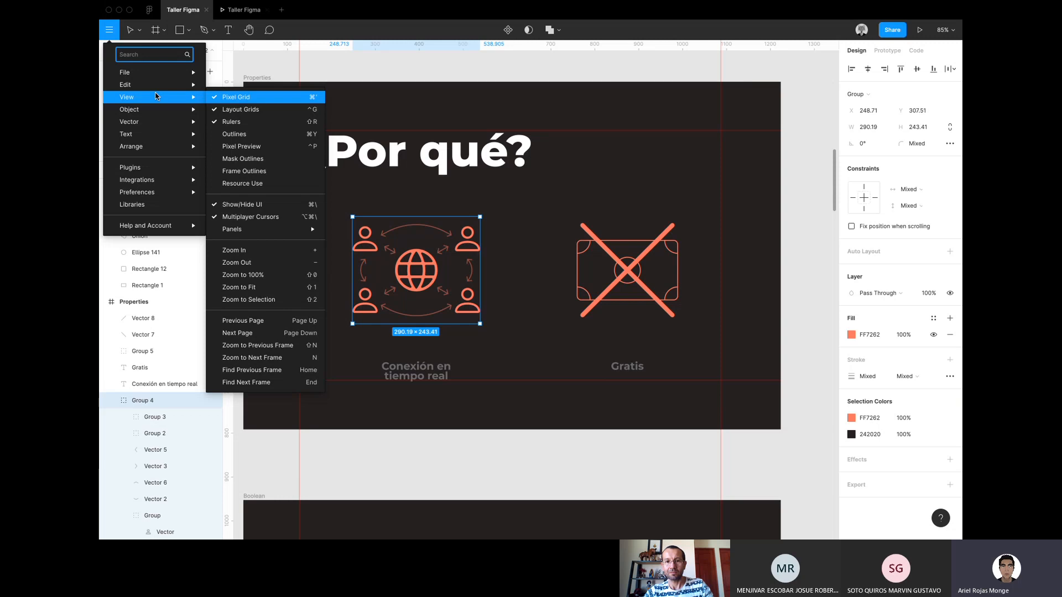
left_click(277, 265)
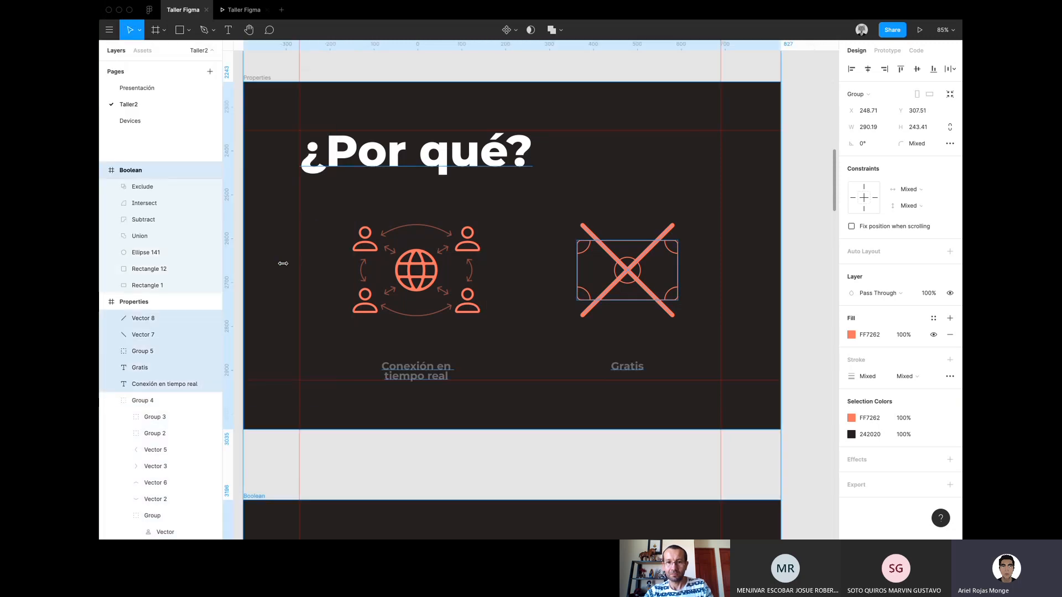
scroll(430, 259, "down", 5)
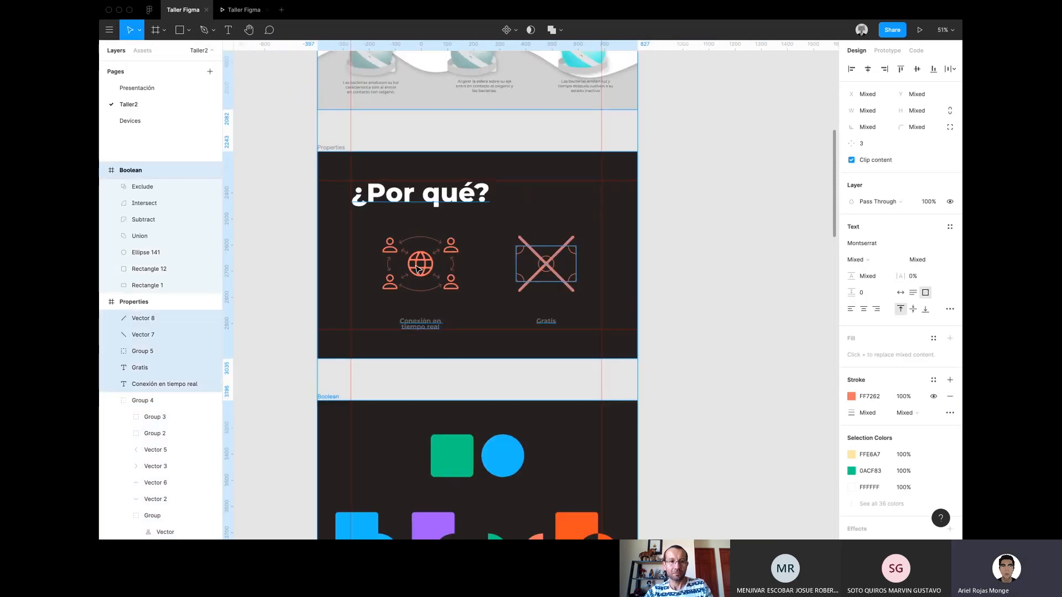
left_click(288, 215)
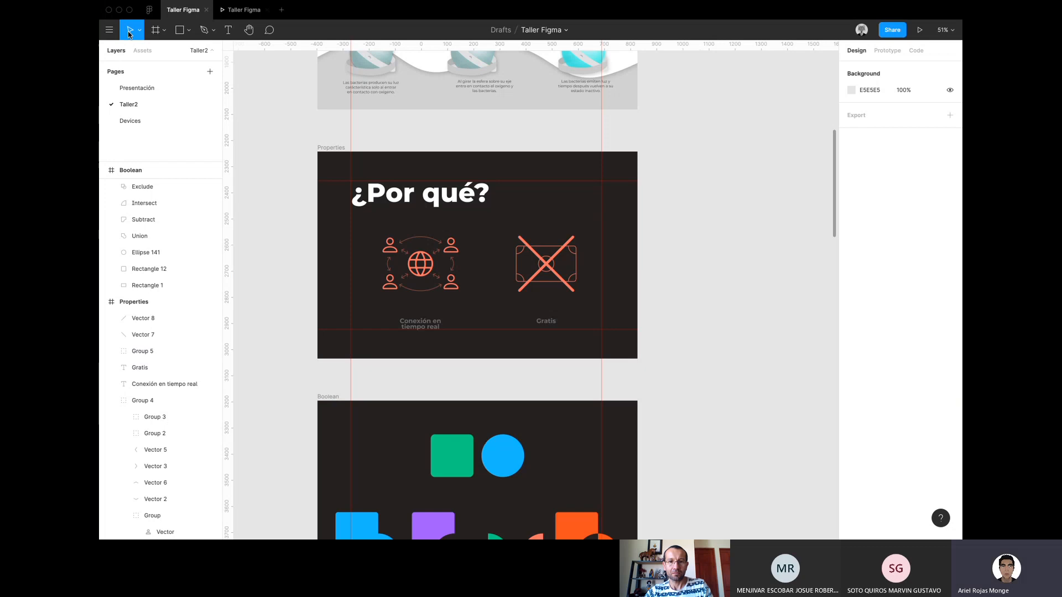
Select the "Conexión en tiempo real" text in the Properties frame and view the Edit commands for selecting layers with matching attributes.
left_click(110, 29)
mouse_move(160, 84)
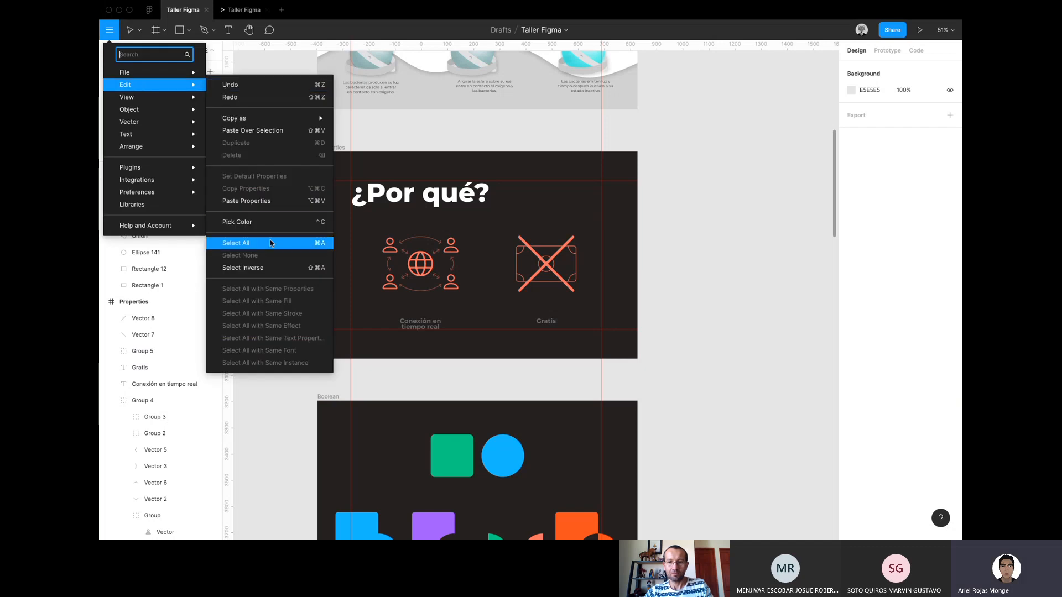
left_click(410, 389)
scroll(410, 349, "up", 5)
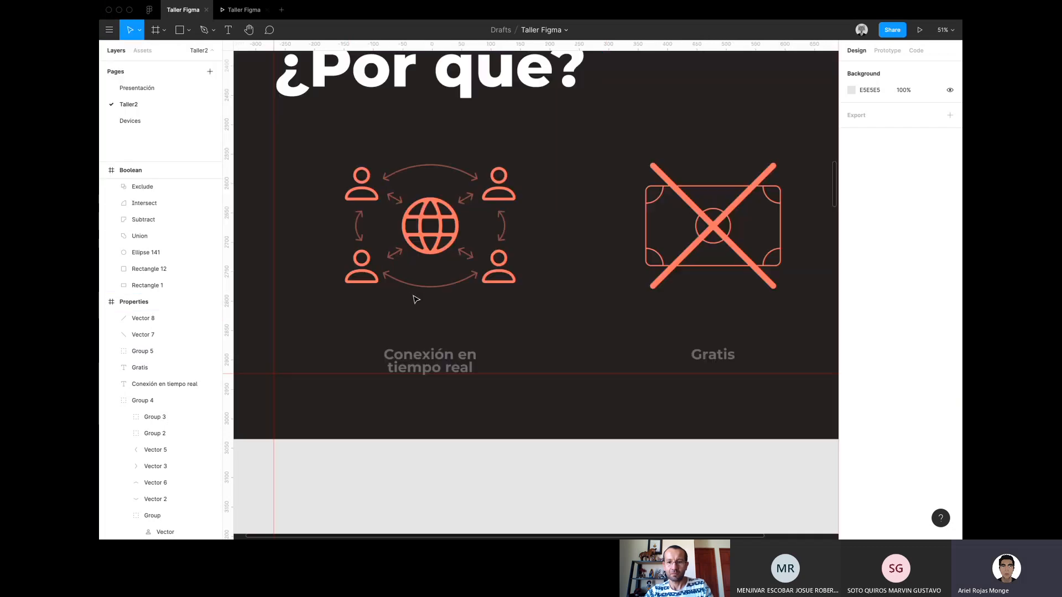
left_click(431, 361)
left_click(109, 30)
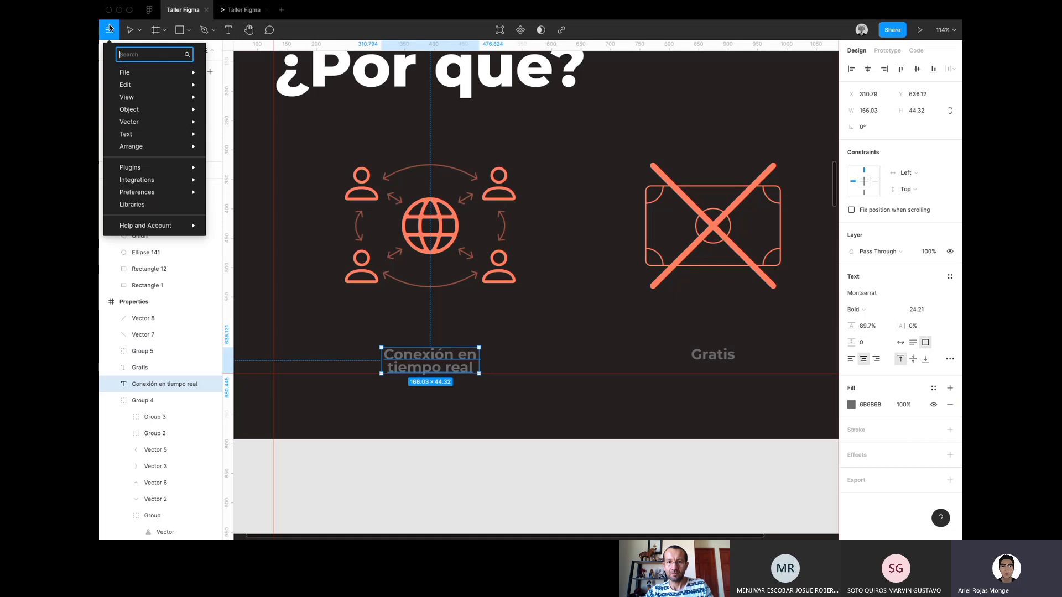
mouse_move(158, 86)
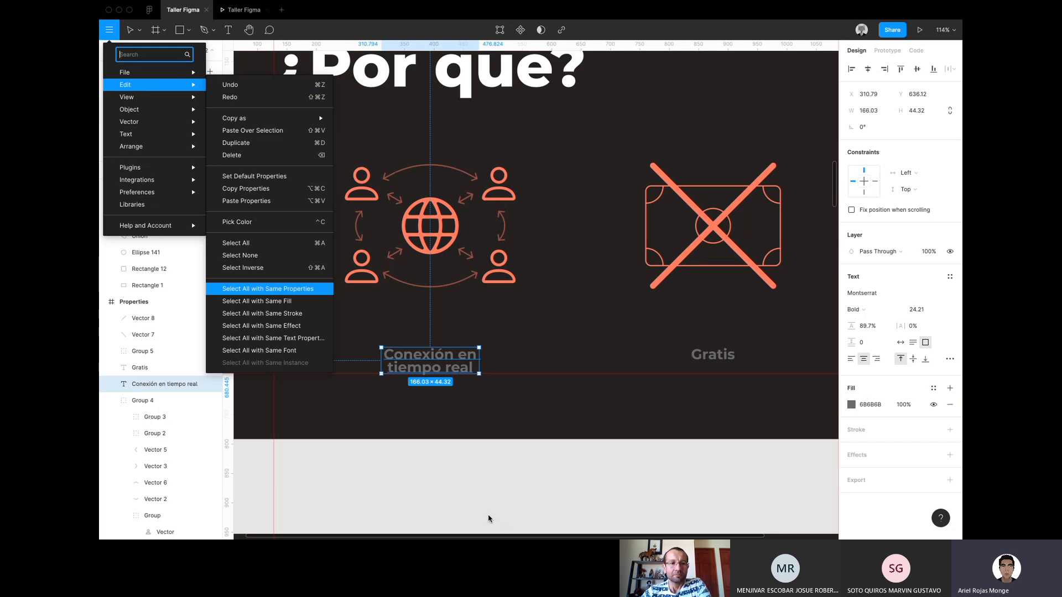
Select the blue circle in the Boolean frame and apply Select All with Same Properties.
scroll(489, 503, "down", 5)
scroll(491, 496, "up", 10)
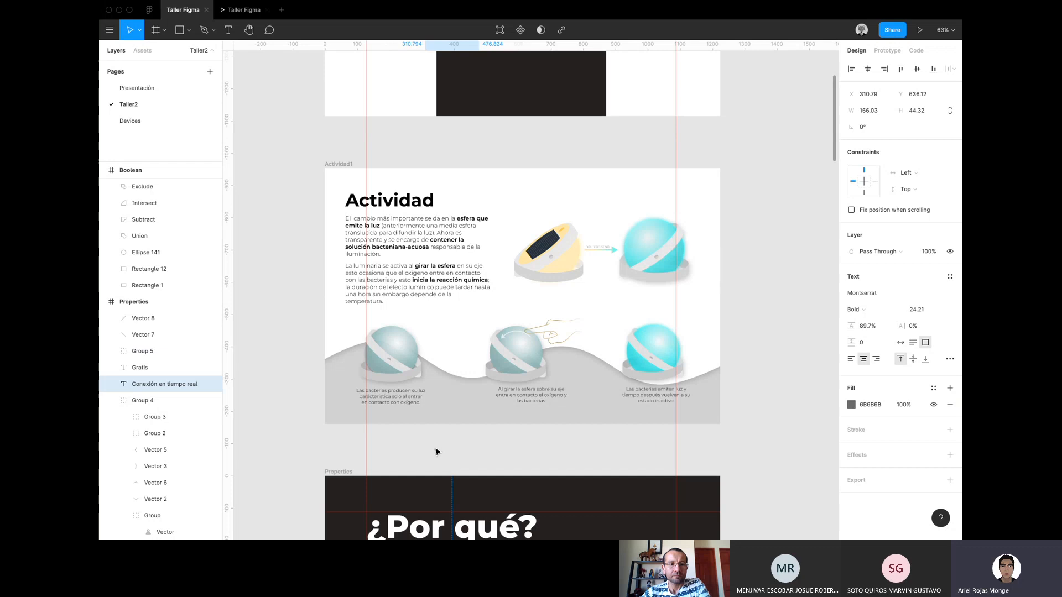
double_click(443, 396)
scroll(443, 396, "down", 15)
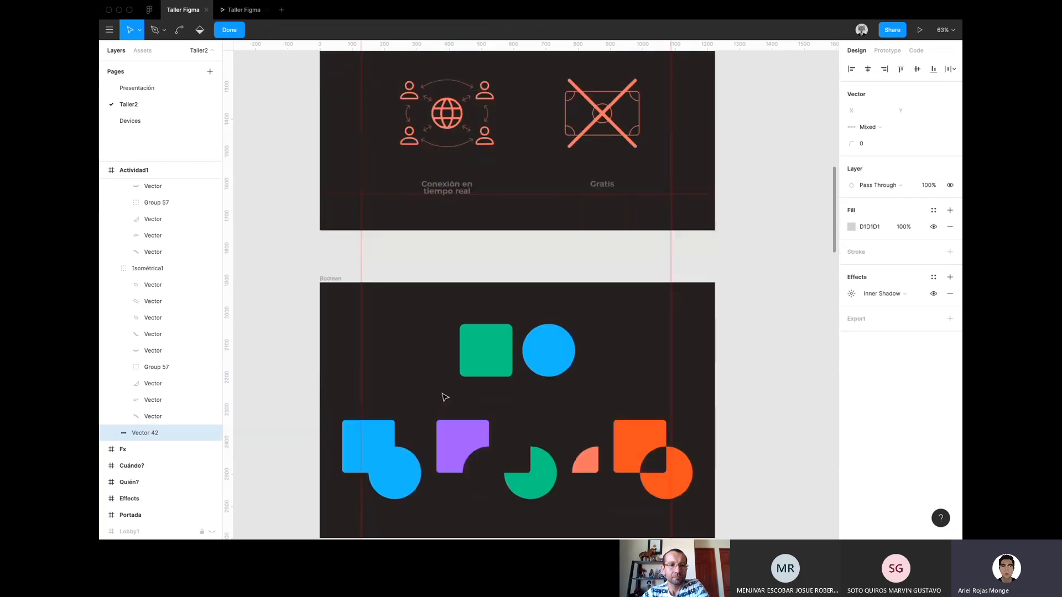
scroll(557, 345, "up", 5)
left_click(558, 344)
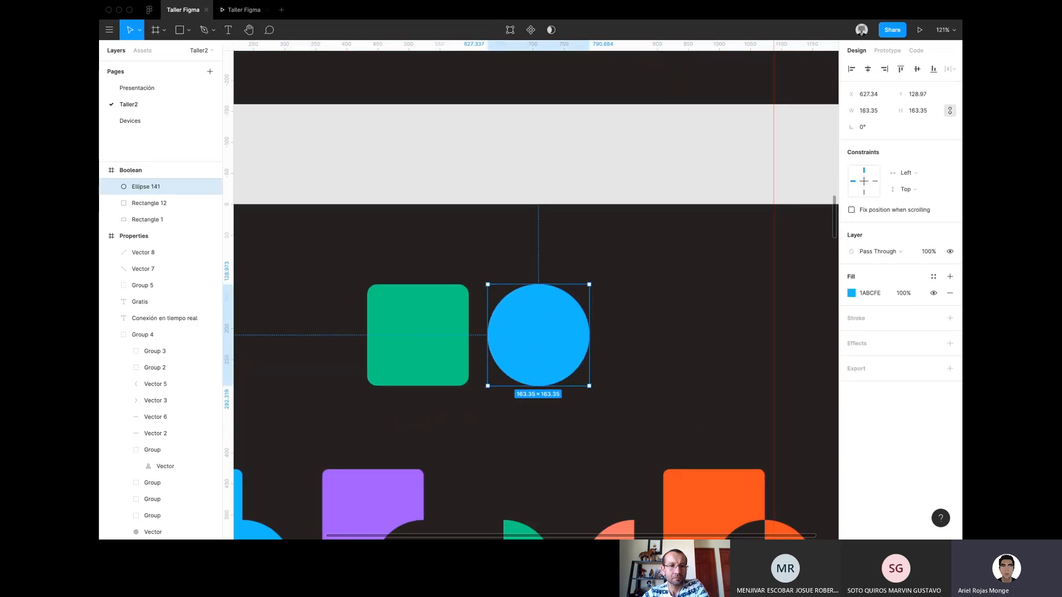
left_click(109, 30)
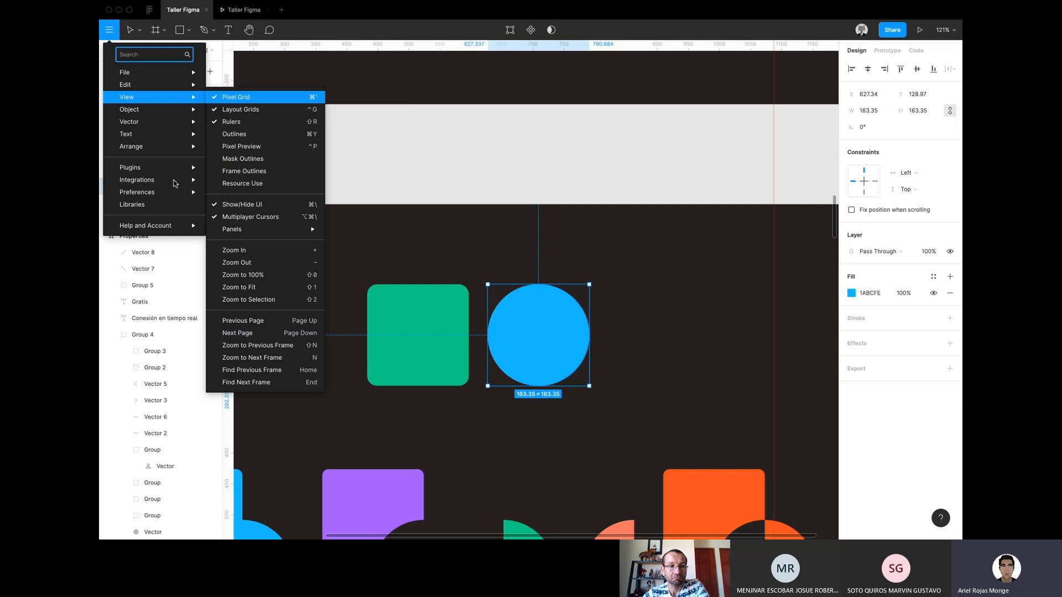
mouse_move(152, 182)
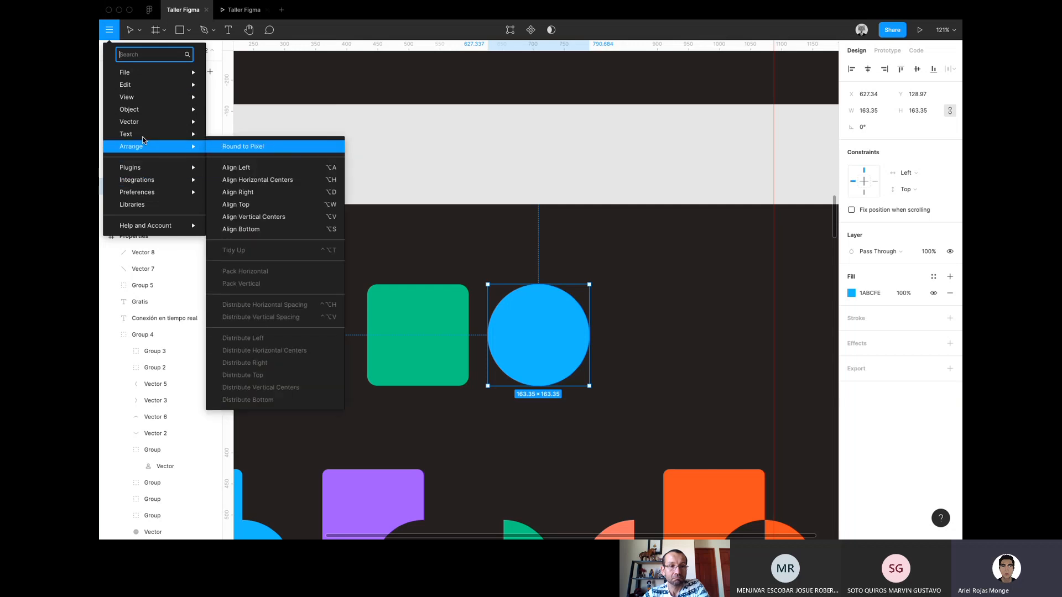
mouse_move(145, 147)
mouse_move(155, 124)
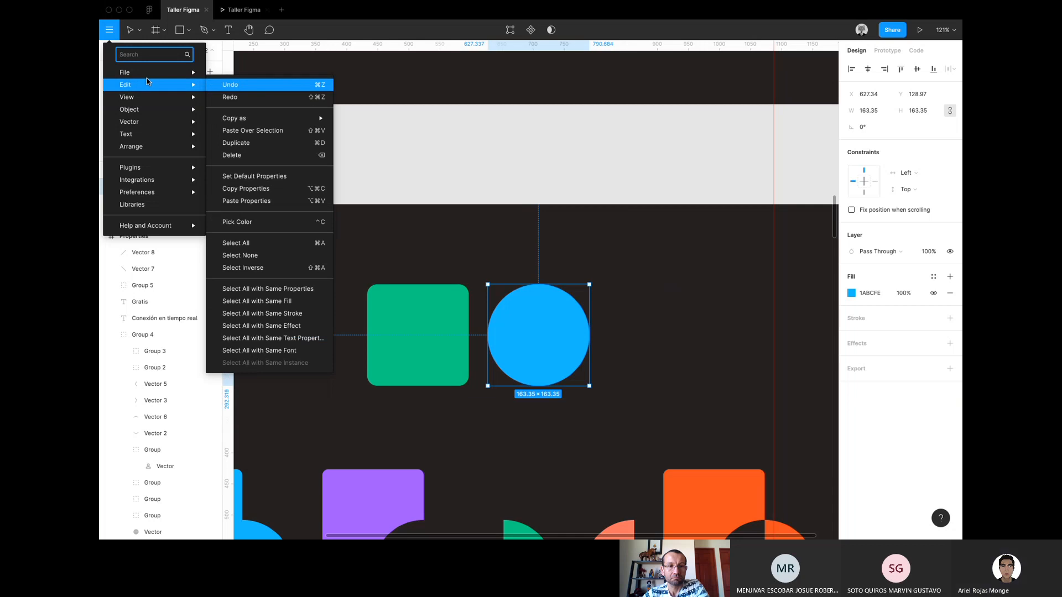
left_click(280, 289)
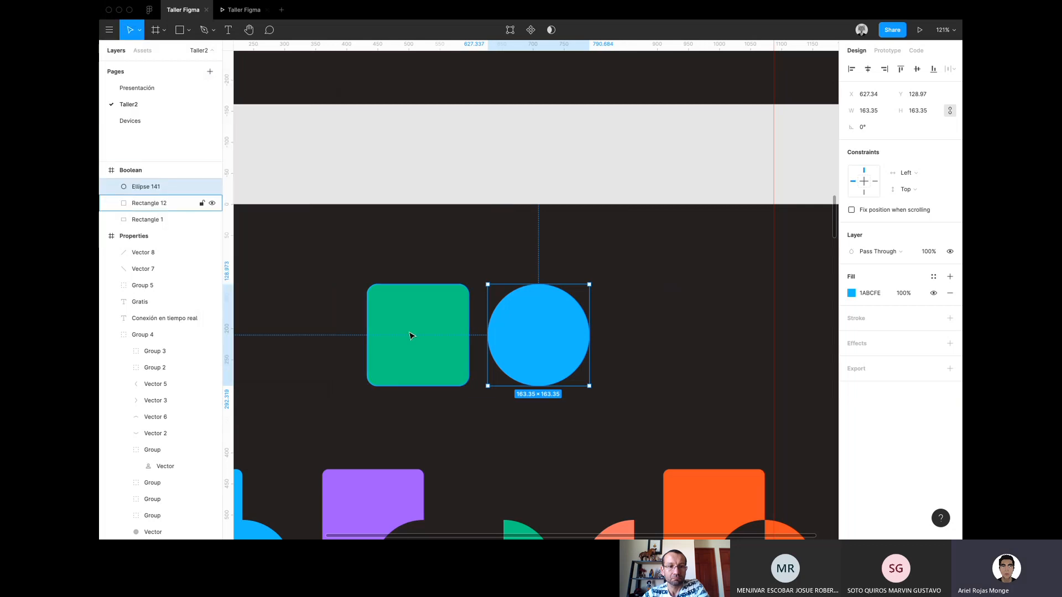
Examine the Properties, Boolean, Actividad2 and Portada frames for layers matching the selected blue circle.
scroll(412, 336, "down", 5)
scroll(412, 335, "down", 5)
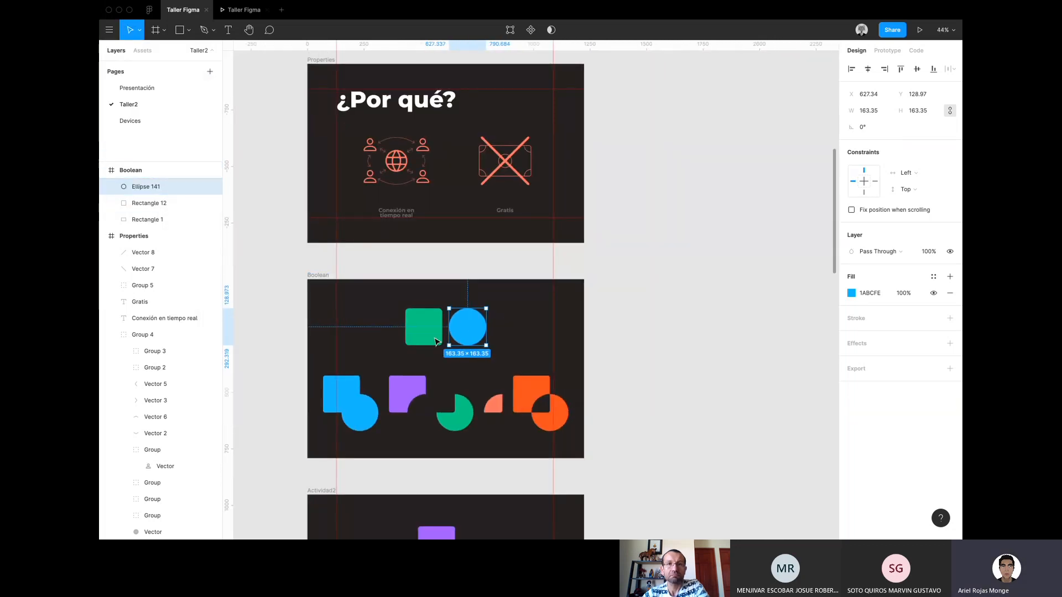
scroll(504, 306, "down", 7)
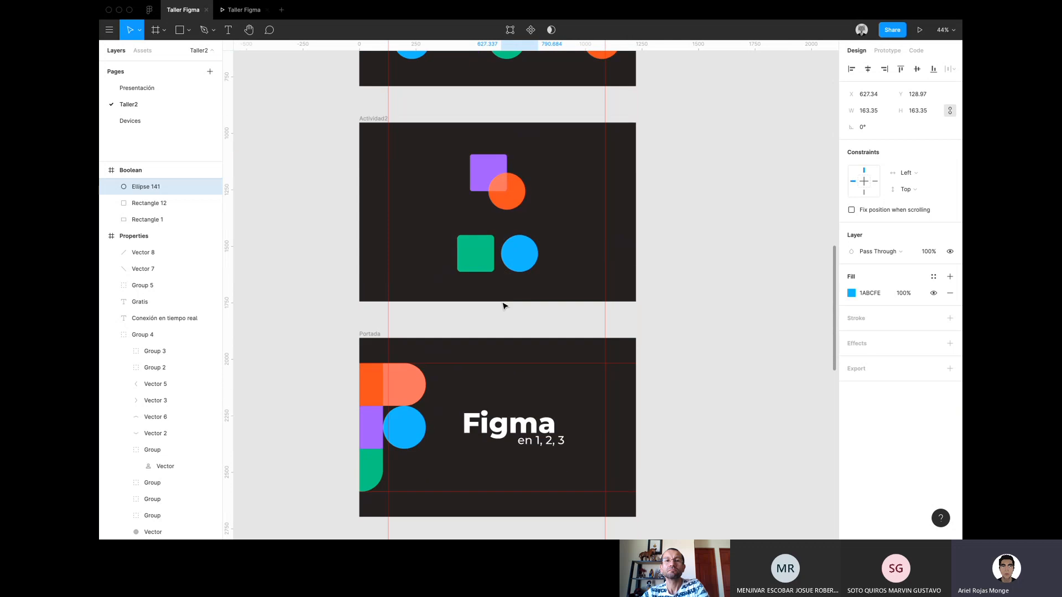
scroll(503, 306, "up", 7)
scroll(502, 303, "down", 1)
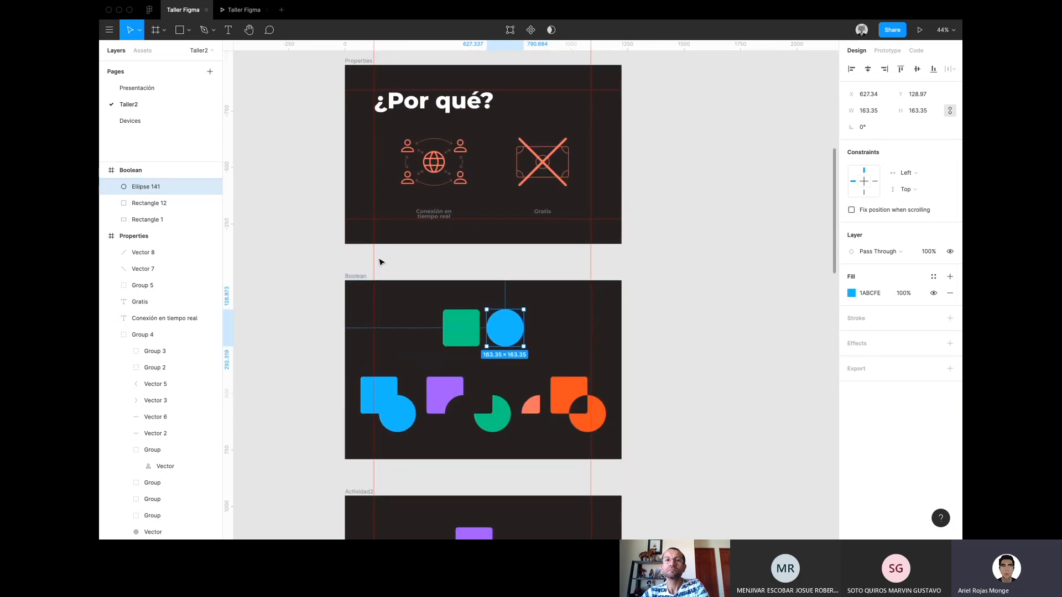
scroll(429, 334, "up", 3)
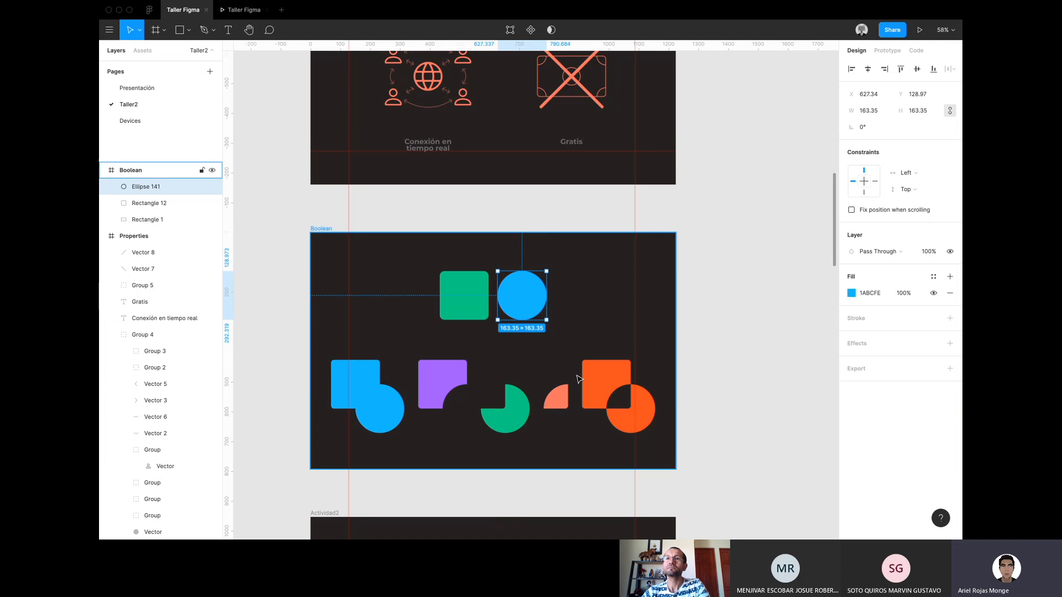
Try Select All with Same Fill on the Boolean frame's blue circle and clear the selection.
left_click(108, 30)
mouse_move(147, 114)
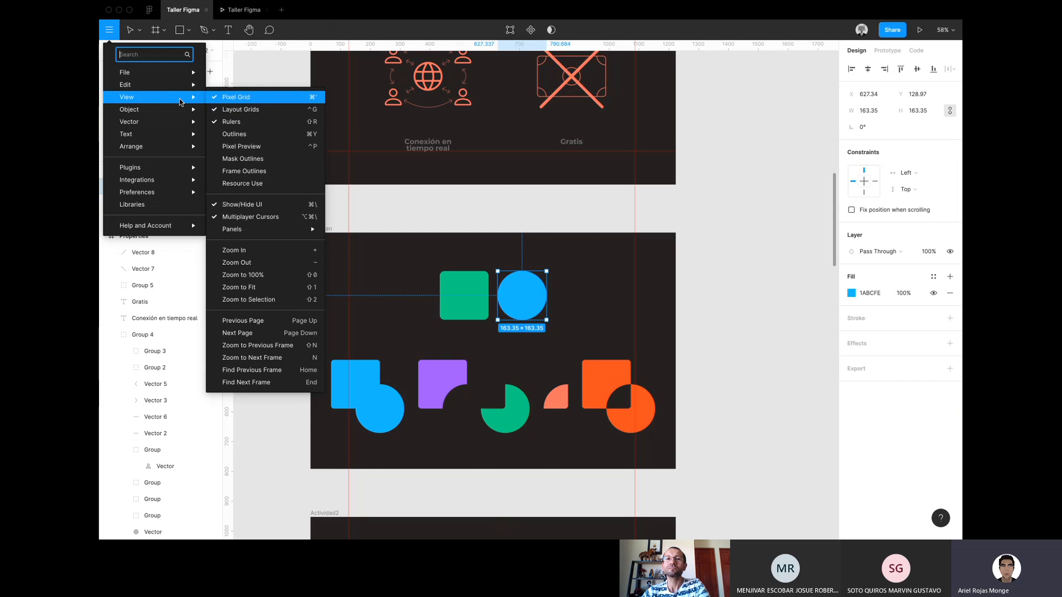
mouse_move(156, 77)
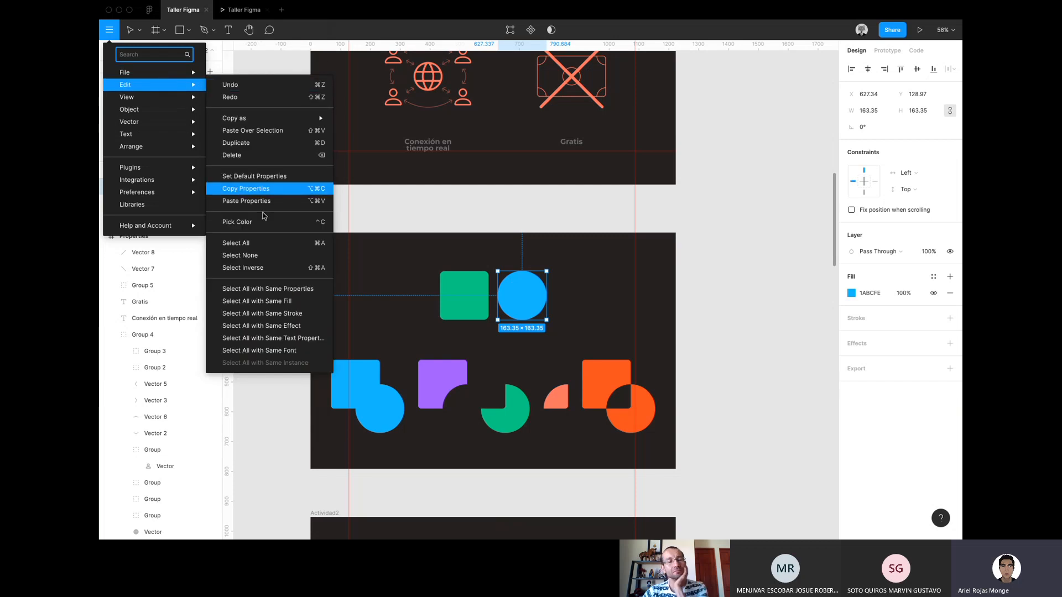
left_click(257, 308)
key("Escape")
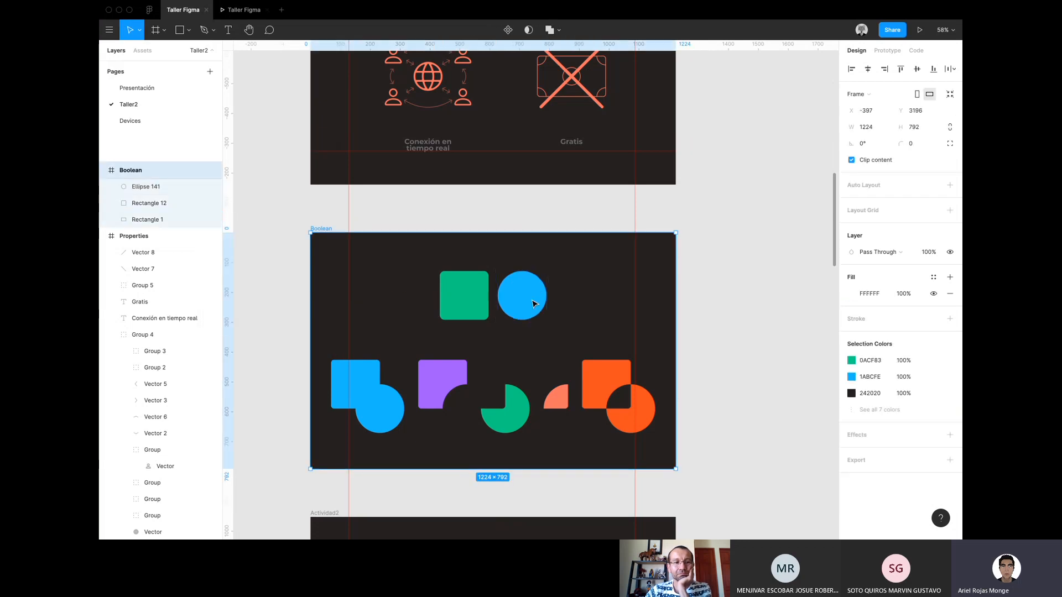
left_click(523, 296)
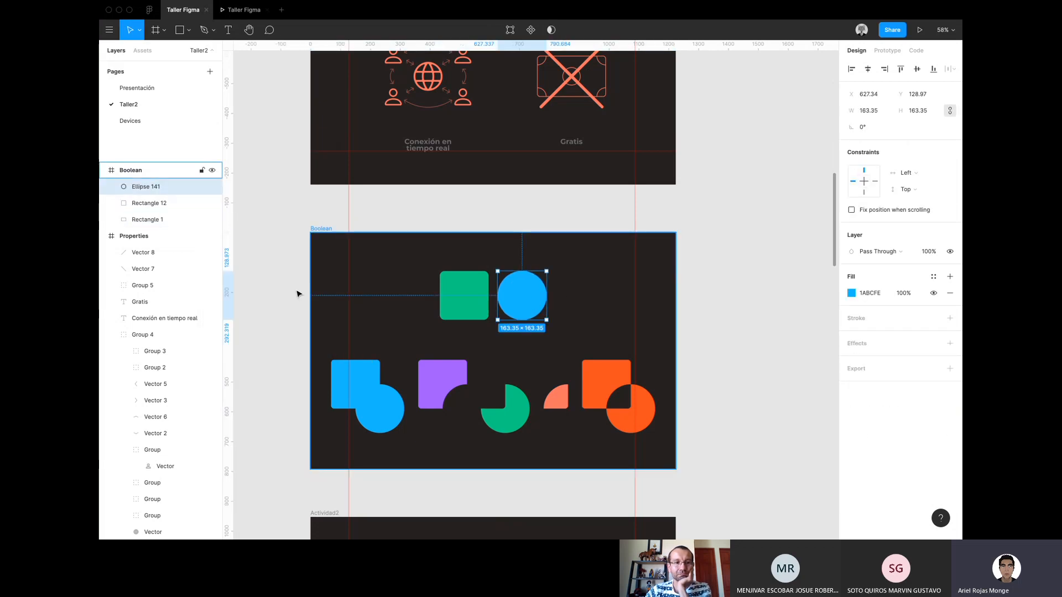
left_click(109, 29)
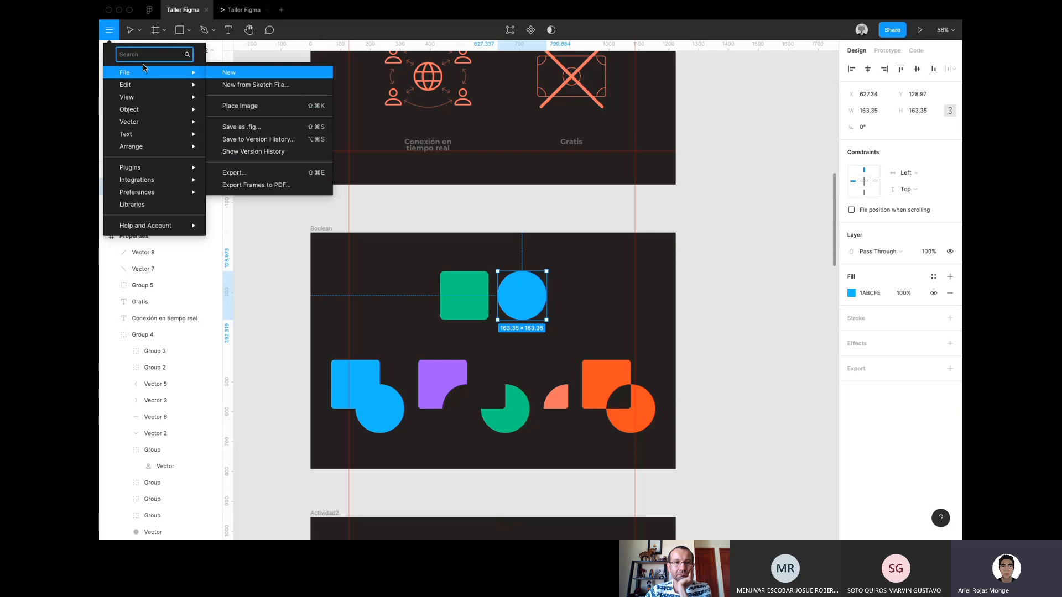
mouse_move(147, 86)
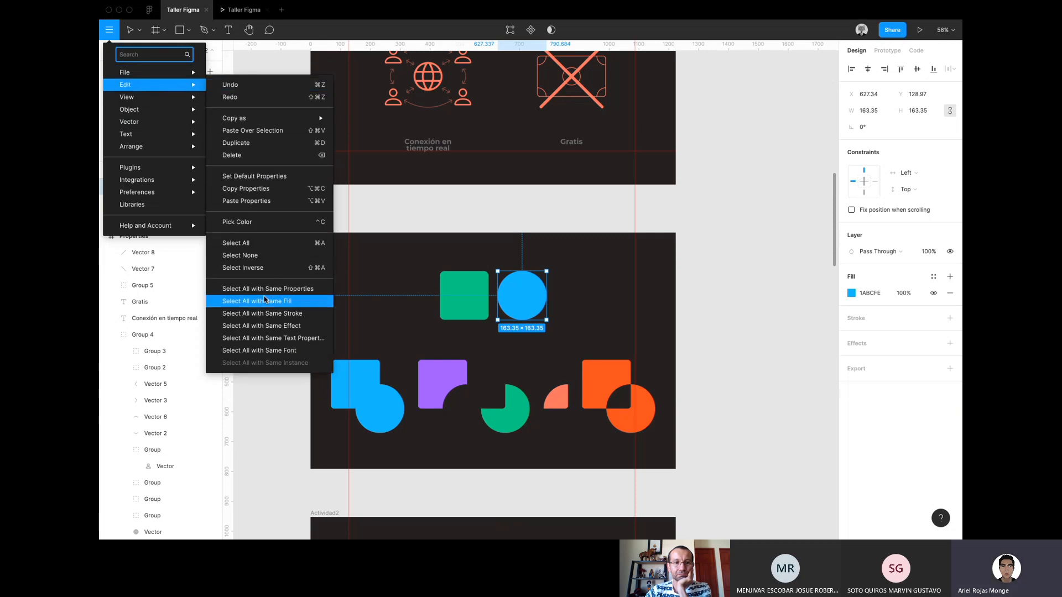
key("Escape")
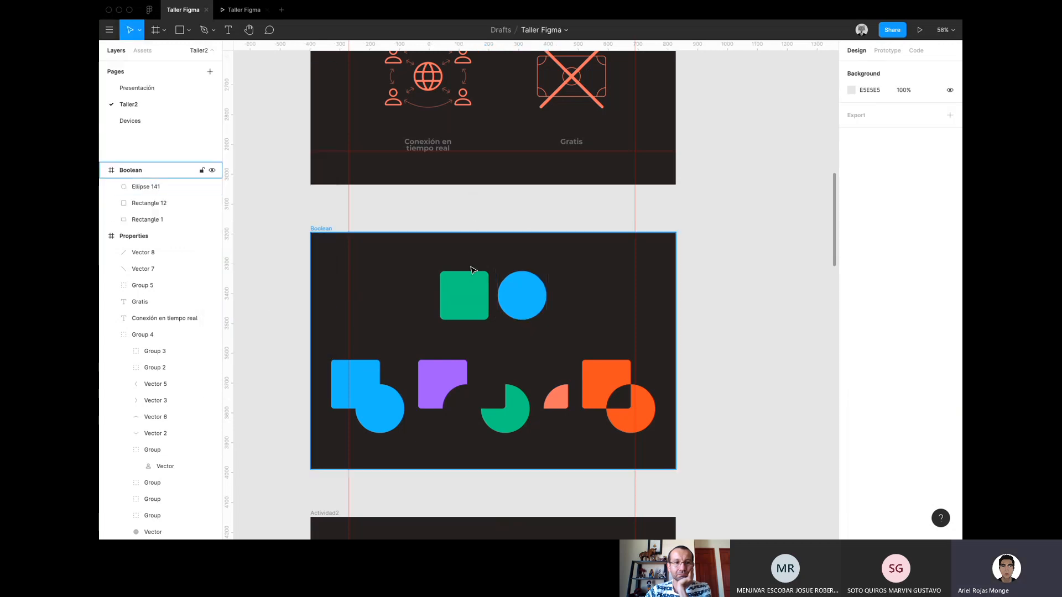
Select the green square in the Boolean frame and inspect its fill colour in the colour picker.
left_click(467, 291)
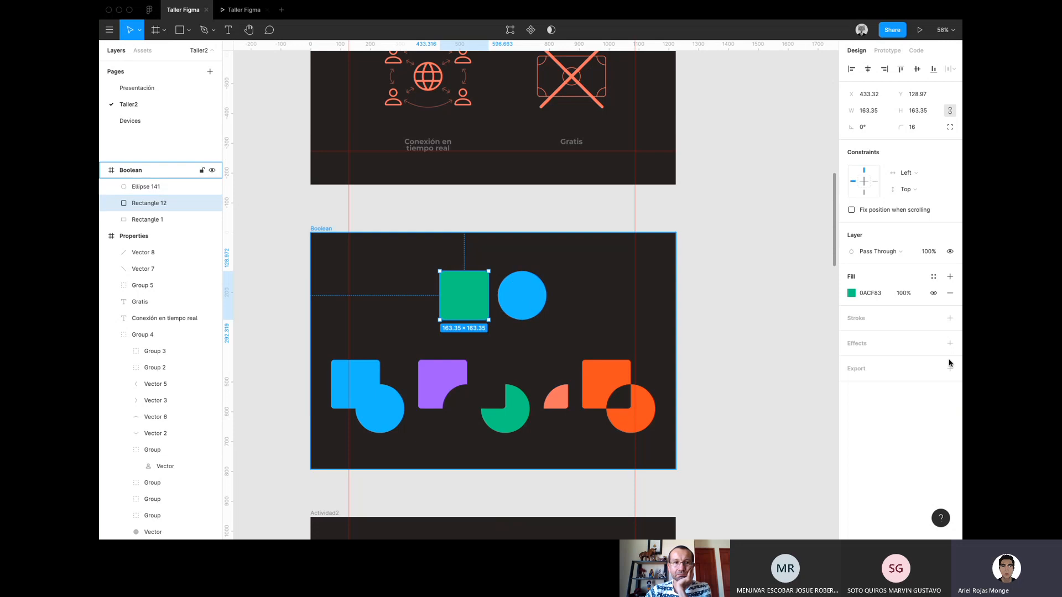
left_click(852, 294)
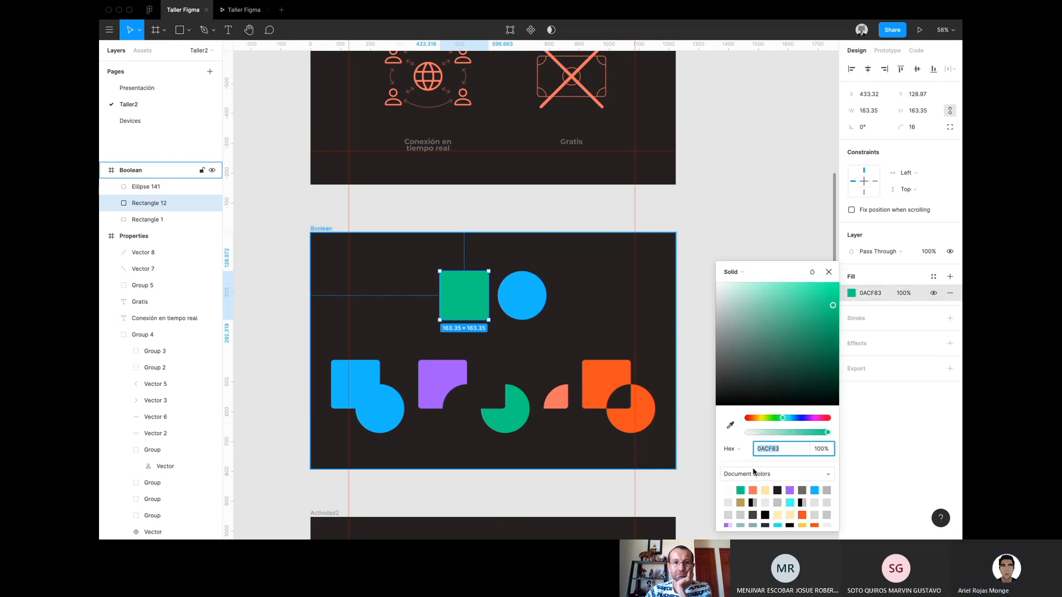
left_click(828, 274)
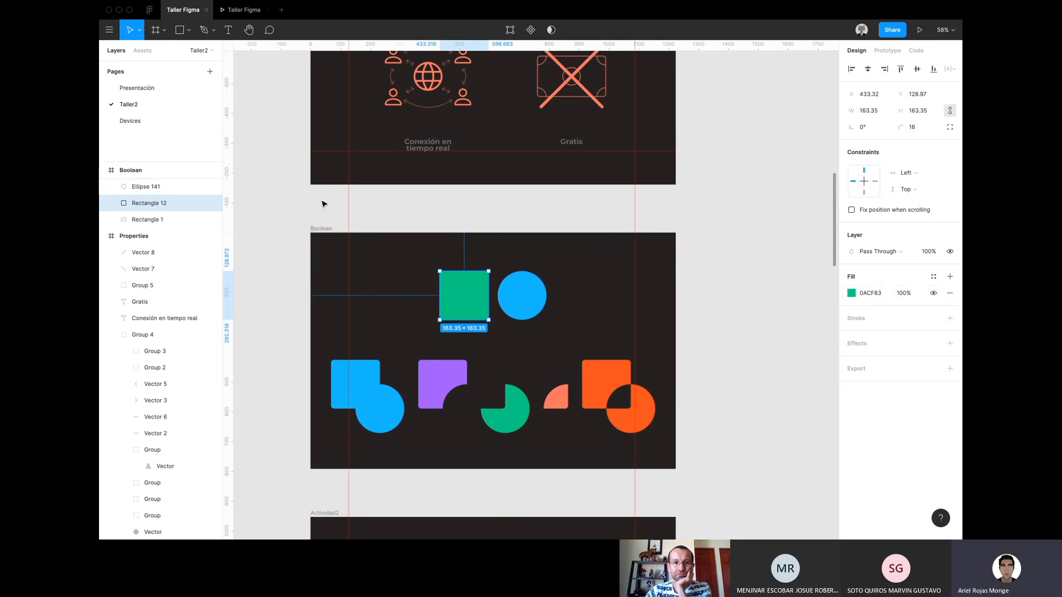
Select the "Conexión en tiempo real" text in the Properties frame and apply Select All with Same Text Properties.
left_click(109, 29)
left_click(420, 147)
left_click(421, 147)
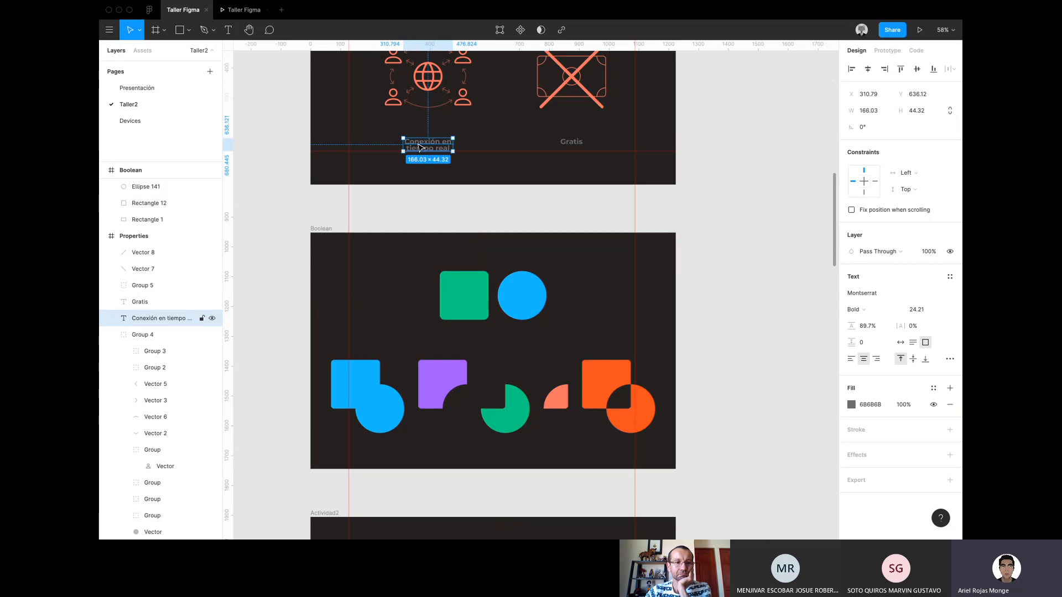
scroll(421, 147, "up", 5)
scroll(420, 147, "up", 3)
left_click(110, 30)
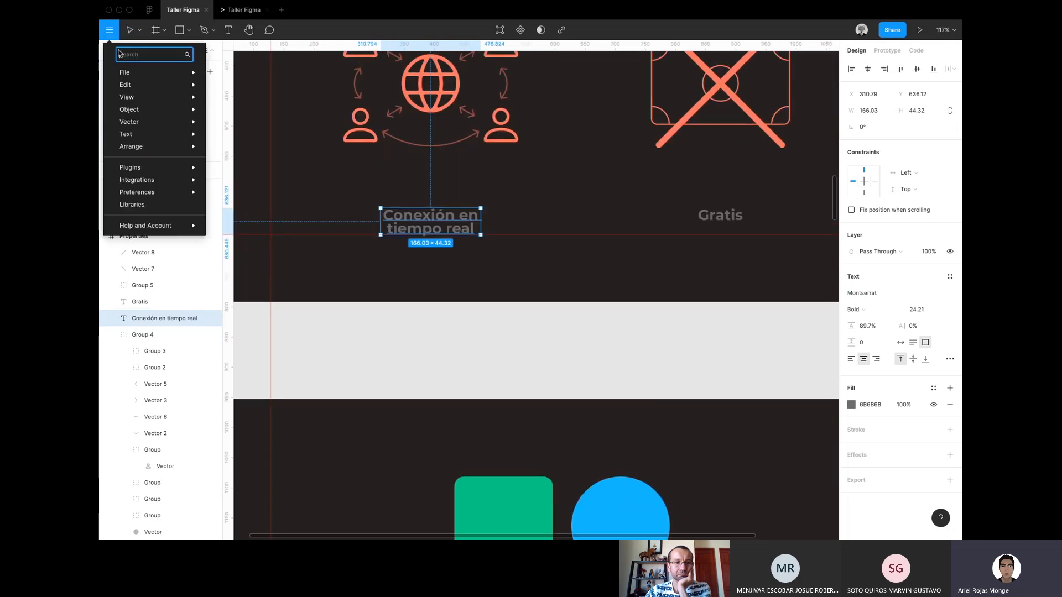
mouse_move(142, 172)
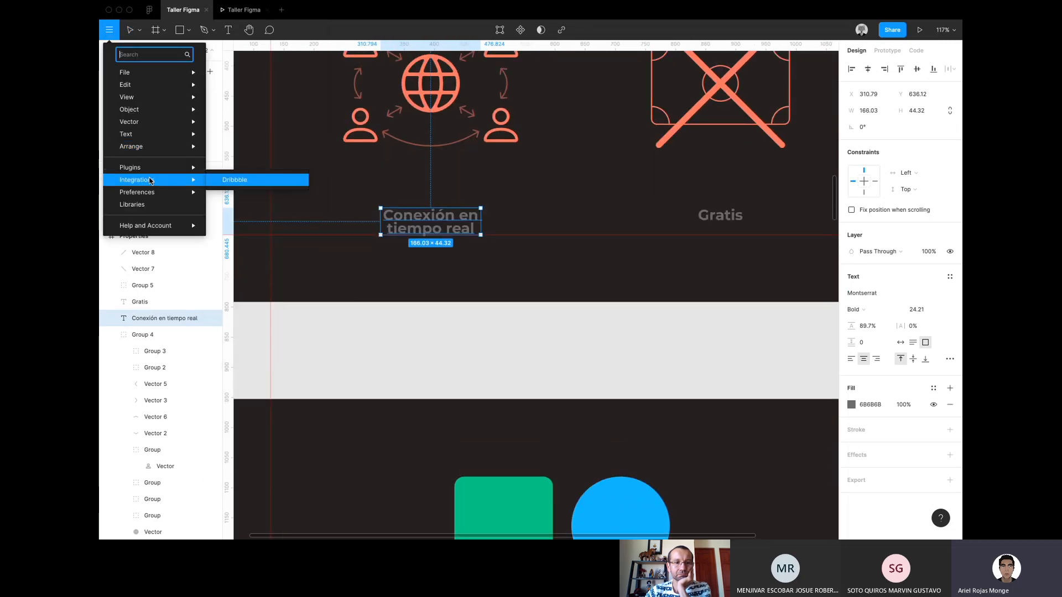
mouse_move(138, 85)
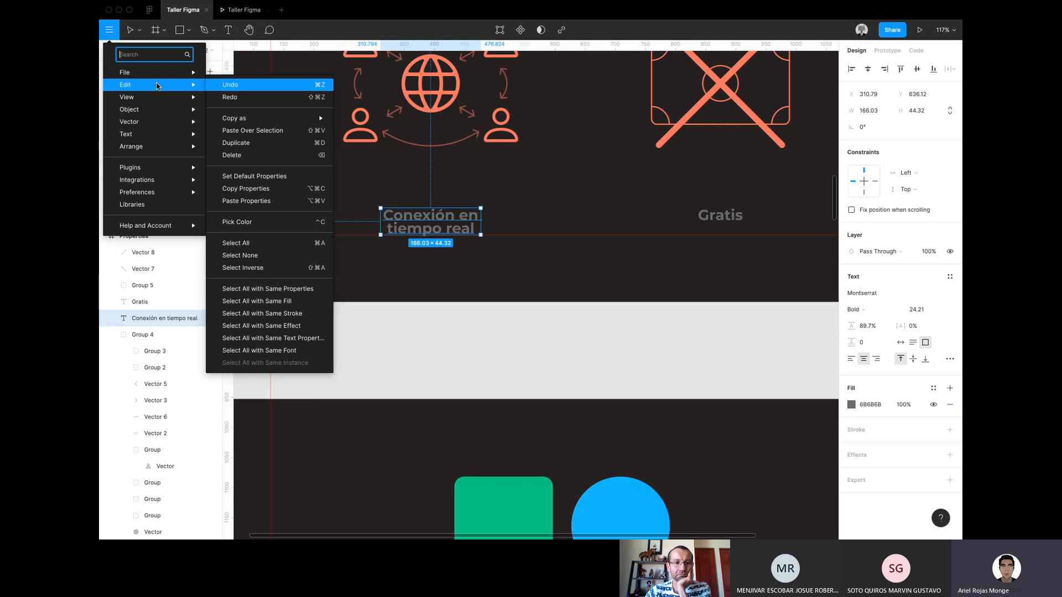
left_click(273, 338)
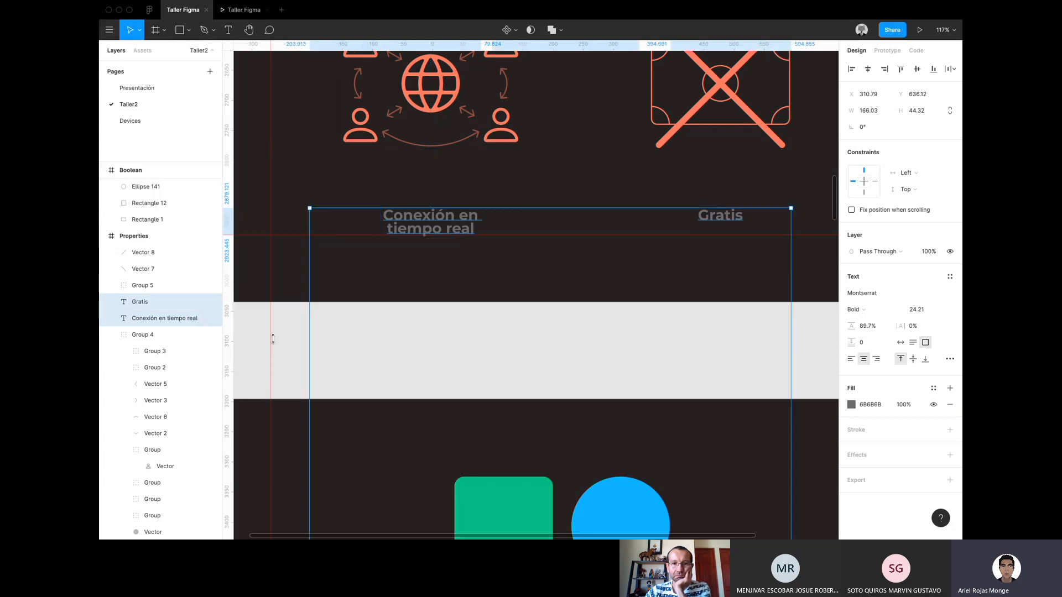
Examine the frames from Properties down to Cuándo? for the text layers included in the selection.
scroll(494, 255, "down", 5)
scroll(494, 254, "down", 10)
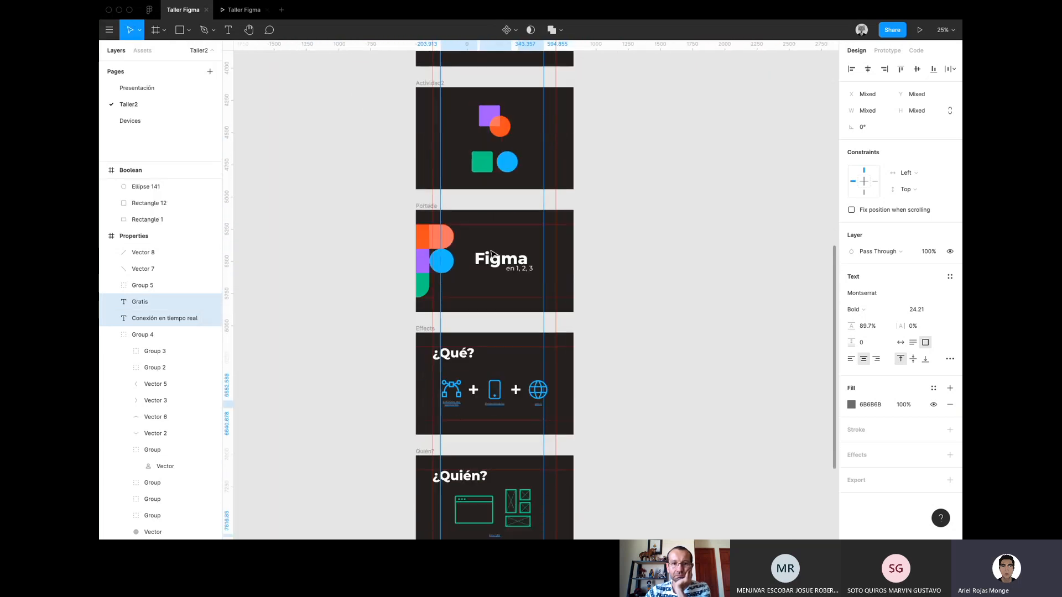
scroll(494, 255, "down", 5)
scroll(491, 256, "up", 3)
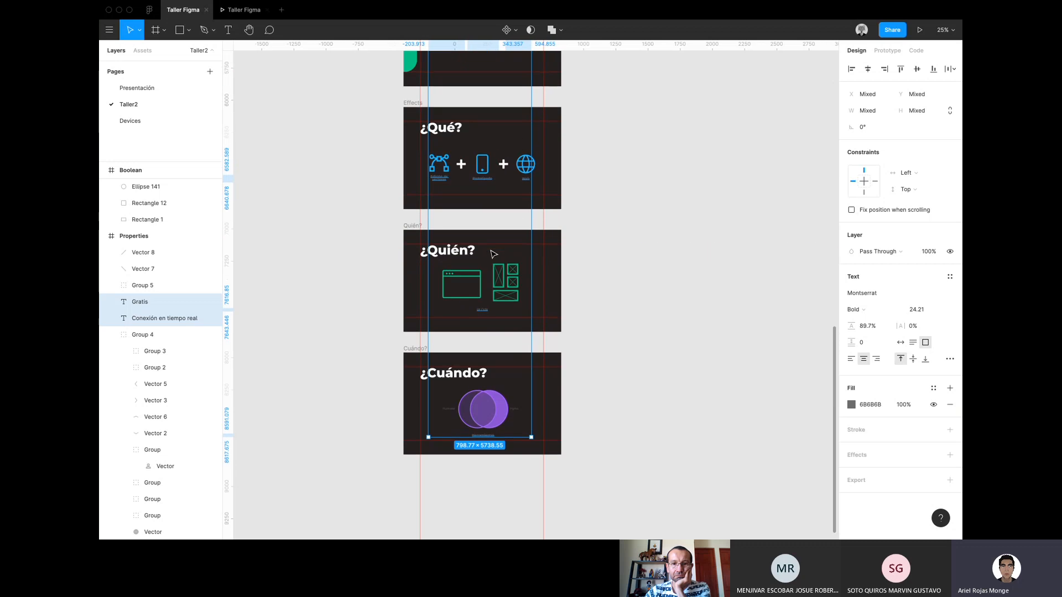
scroll(489, 259, "up", 10)
scroll(488, 215, "up", 5)
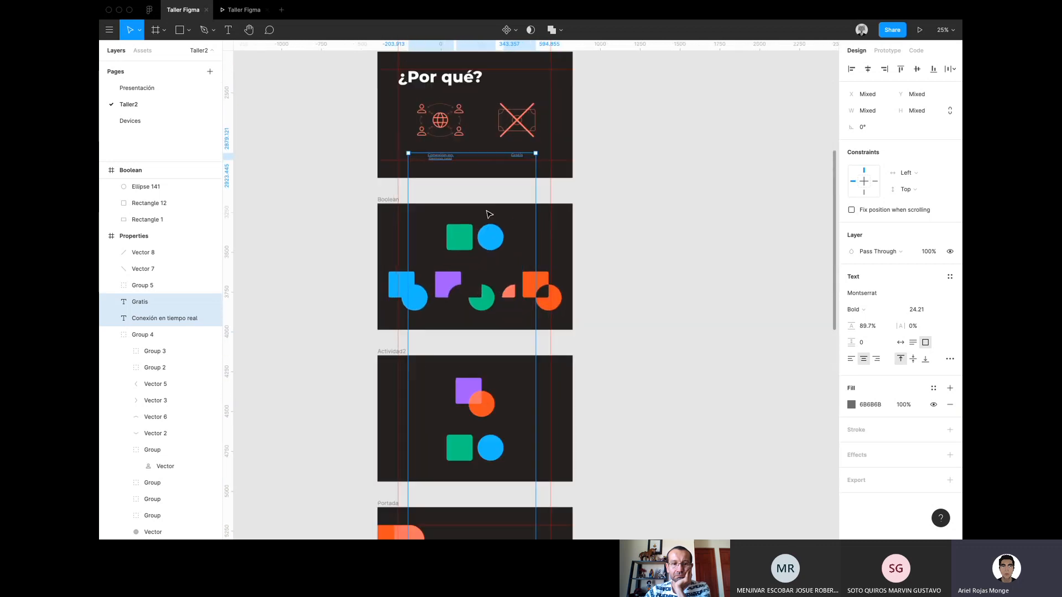
scroll(487, 215, "up", 5)
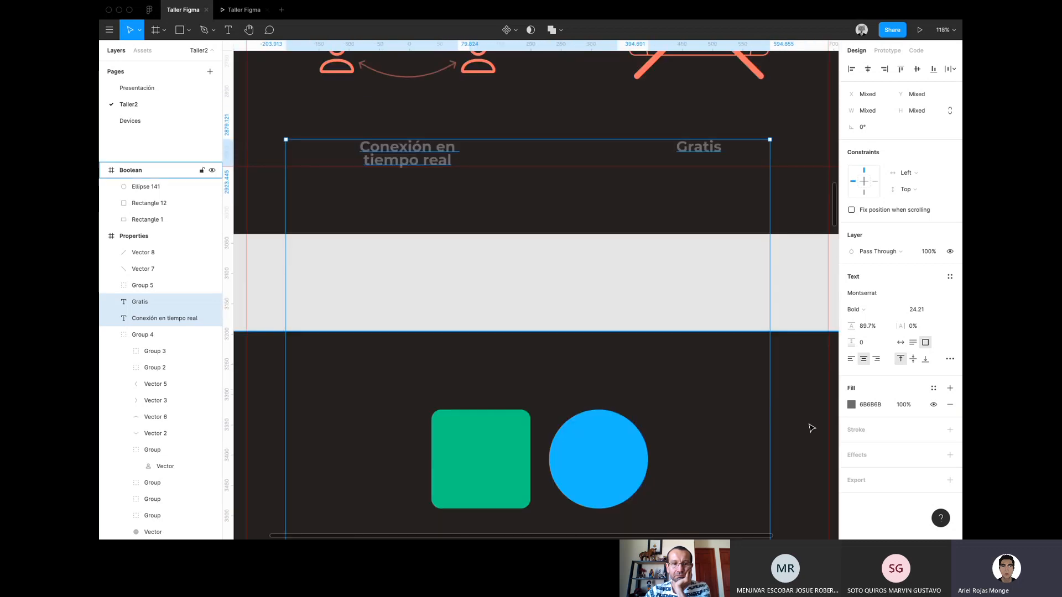
Set the selected matching text layers to SemiBold with a white FFFFFF fill and clear the selection.
left_click(871, 310)
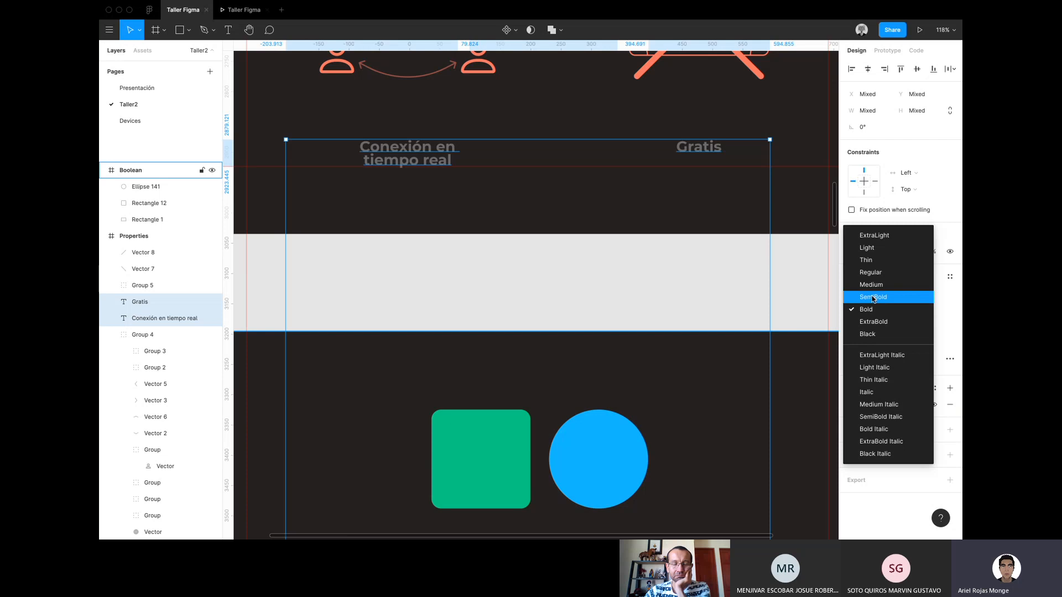
left_click(872, 297)
left_click(852, 406)
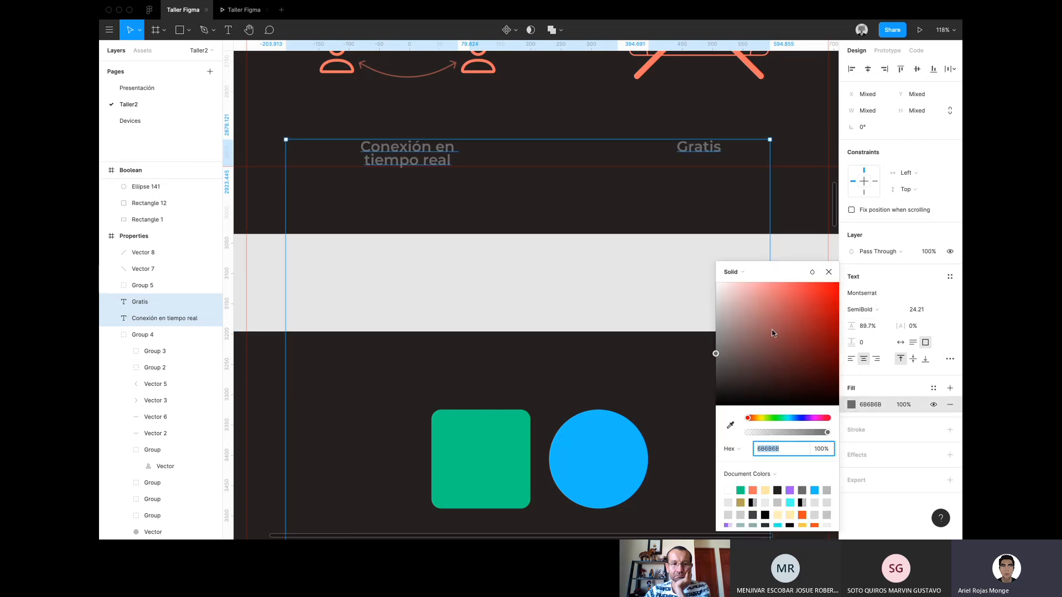
left_click_drag(770, 332, 635, 296)
scroll(370, 313, "down", 5)
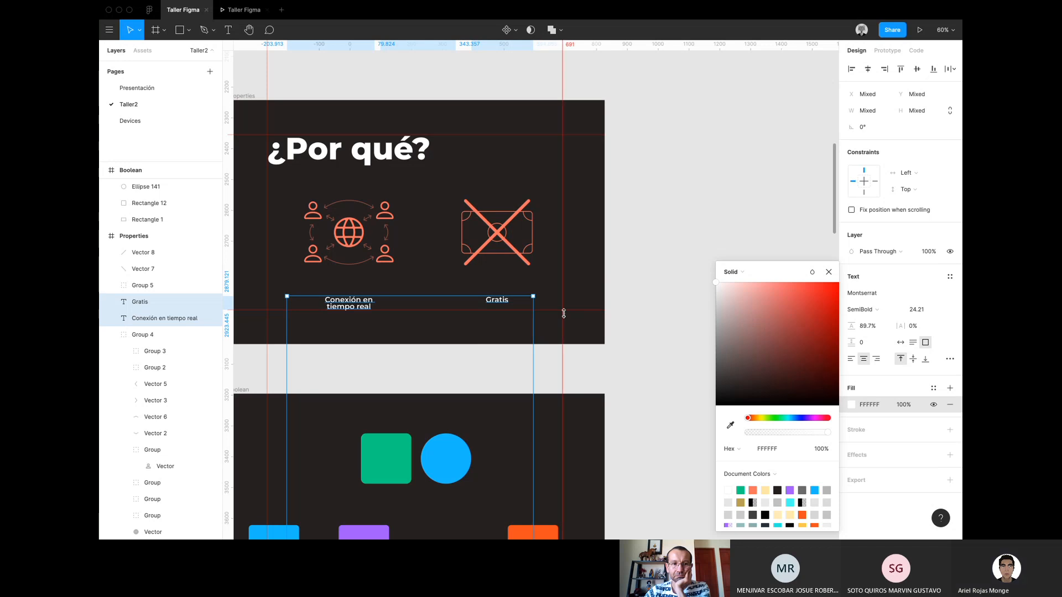
left_click(623, 375)
Examine the captions in the frames between Properties and Cuándo? for the new weight and colour.
scroll(623, 374, "down", 3)
scroll(625, 378, "down", 10)
scroll(626, 378, "down", 4)
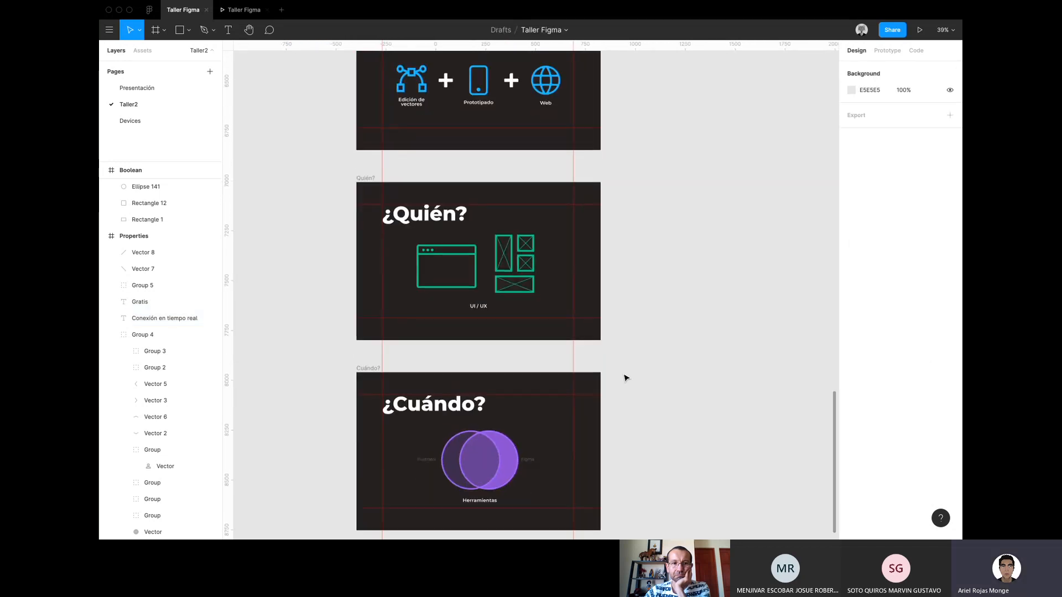
scroll(623, 375, "up", 8)
scroll(553, 370, "down", 2)
scroll(527, 368, "up", 5)
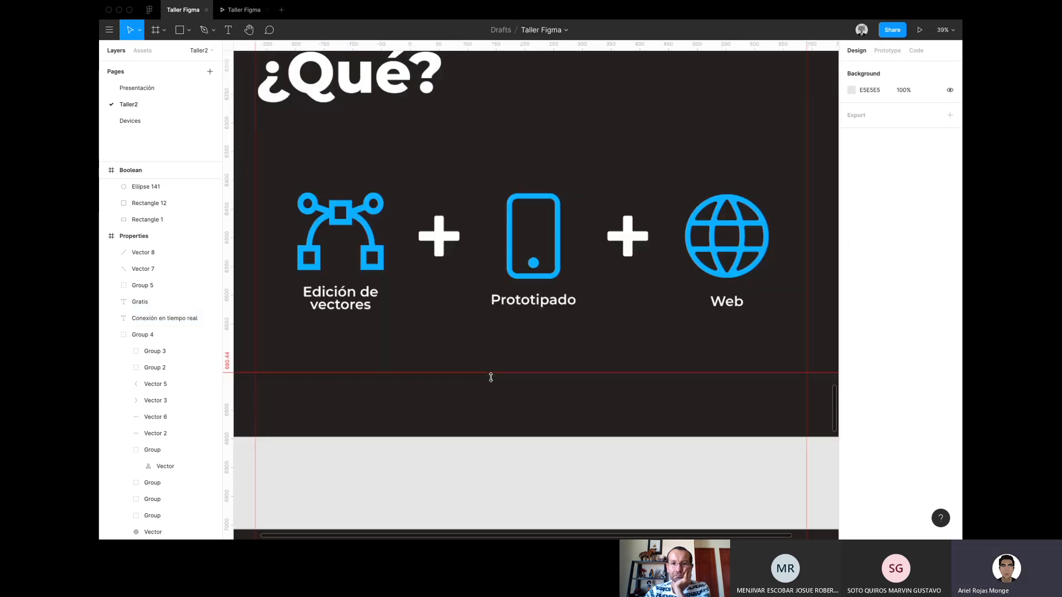
scroll(491, 375, "down", 3)
scroll(493, 379, "down", 8)
scroll(494, 381, "down", 5)
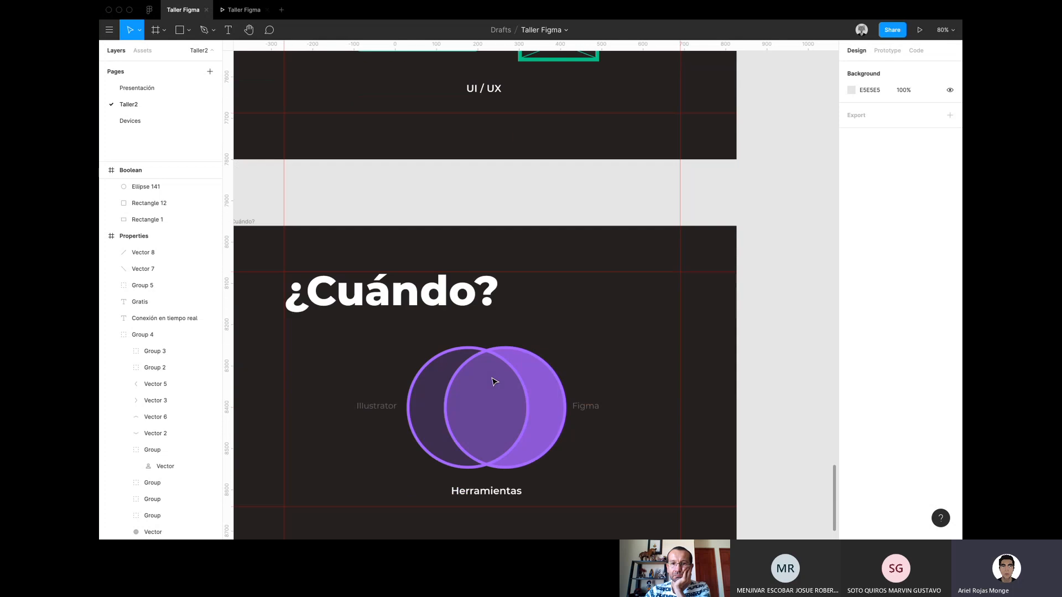
scroll(494, 382, "up", 10)
scroll(494, 382, "down", 4)
scroll(494, 382, "up", 8)
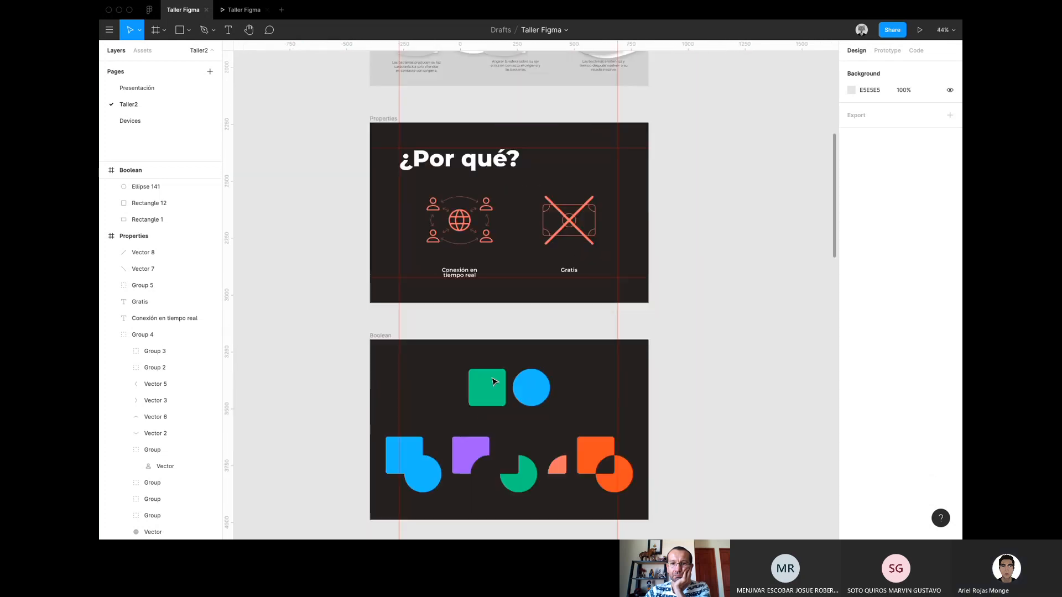
scroll(494, 382, "up", 4)
scroll(494, 382, "down", 2)
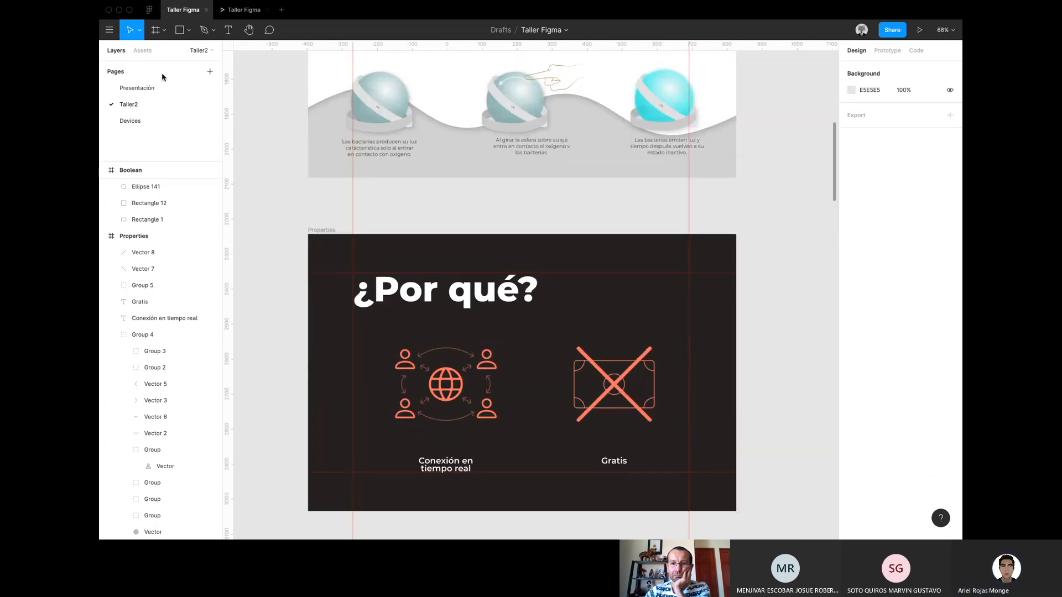
Find the Pixel Grid view option and inspect the grid at high magnification on the Actividad1 frame's white area.
left_click(109, 30)
mouse_move(133, 86)
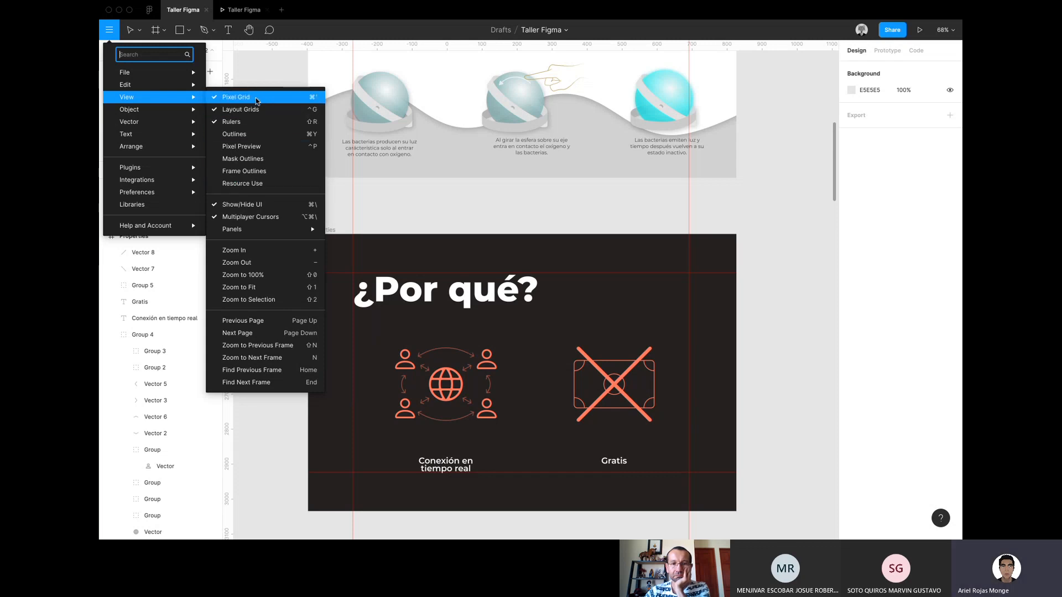
scroll(483, 150, "up", 5)
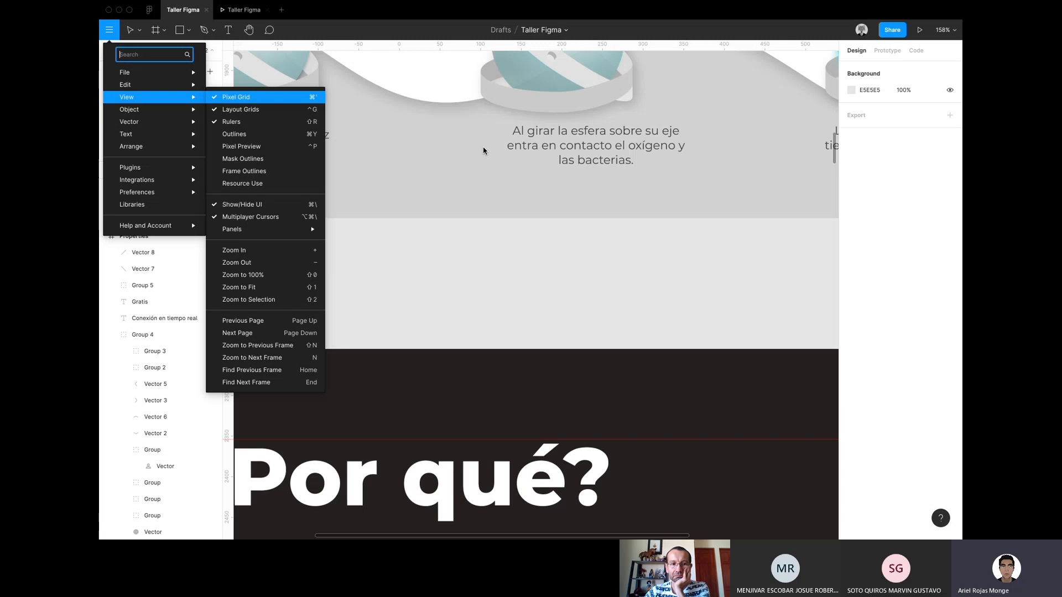
scroll(483, 150, "down", 3)
scroll(471, 151, "up", 10)
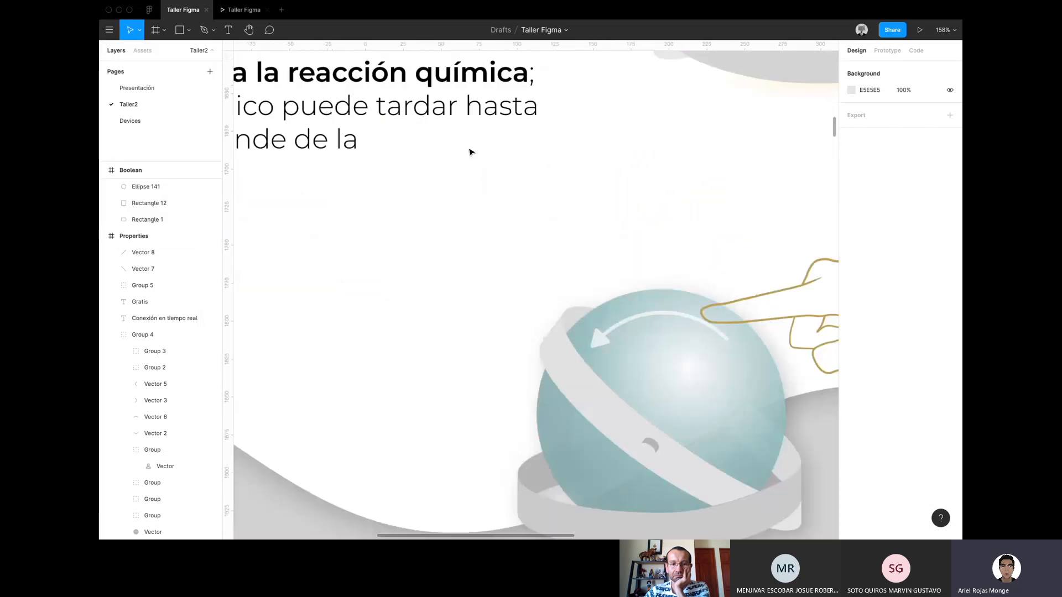
scroll(470, 152, "up", 4)
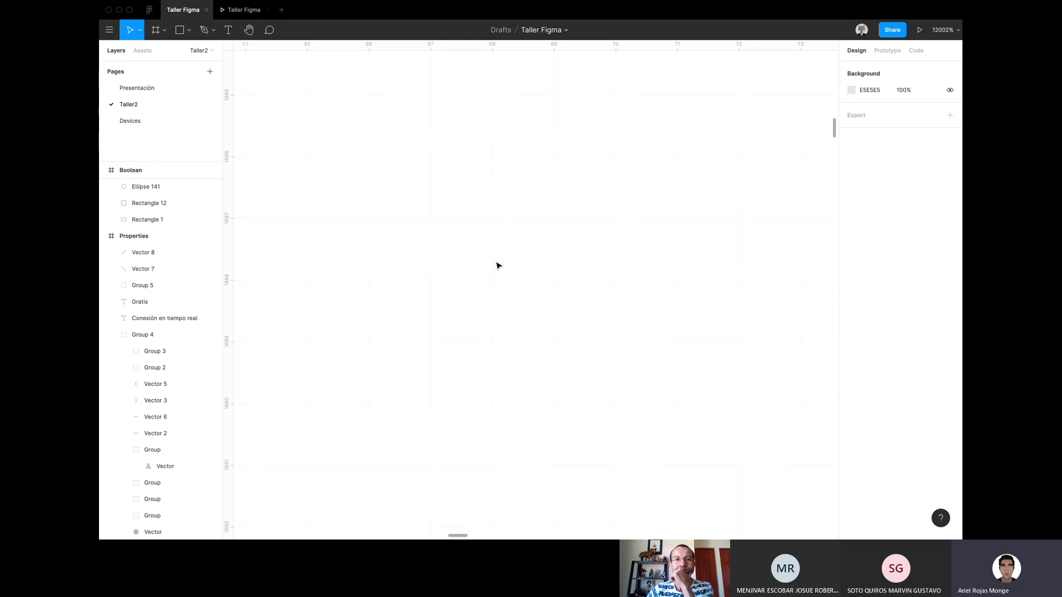
Hide the pixel grid and turn it back on.
left_click(110, 30)
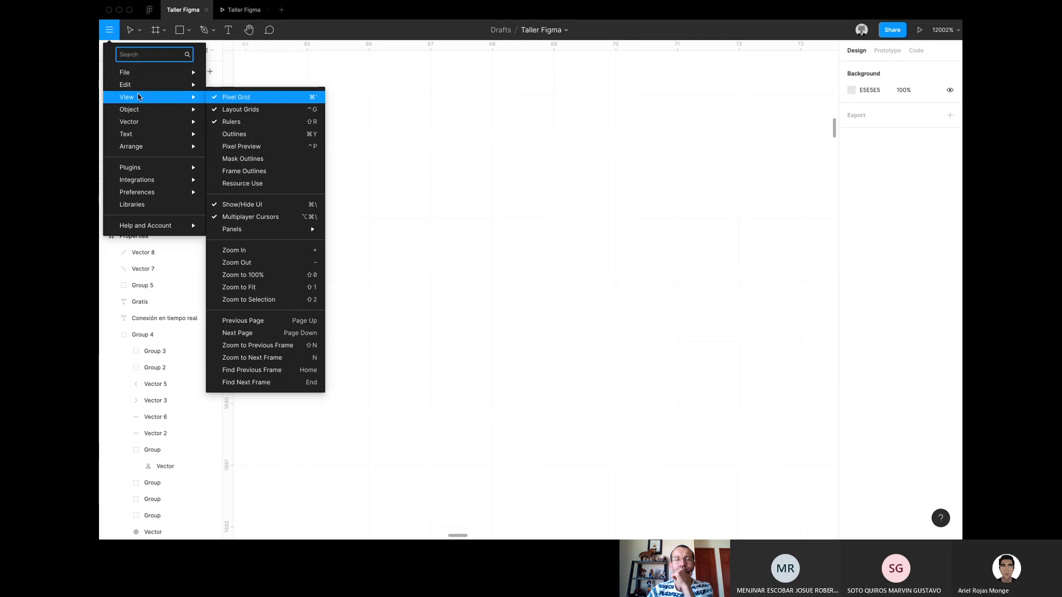
mouse_move(188, 85)
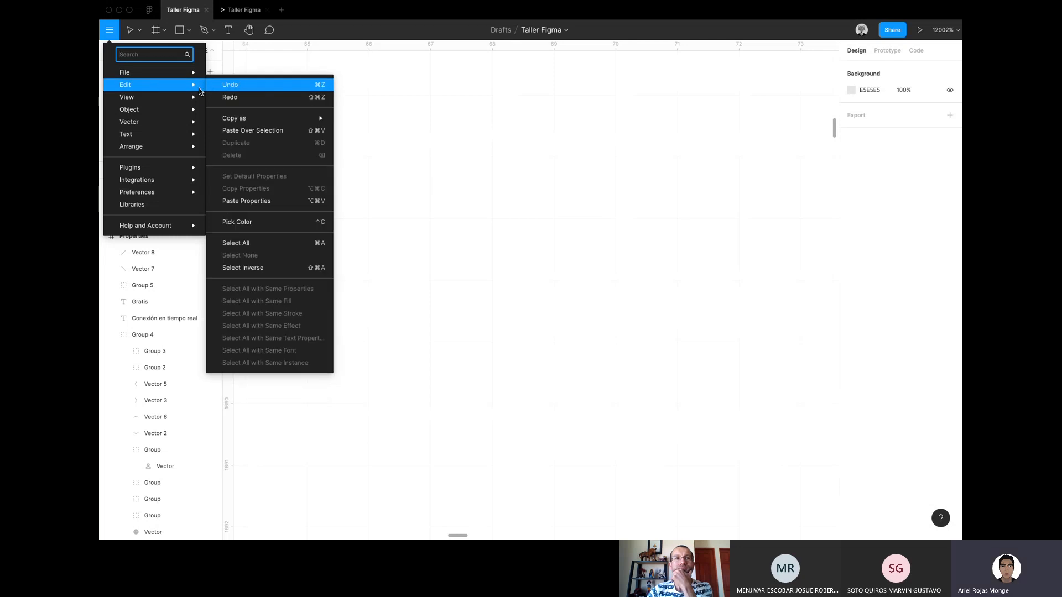
left_click(233, 98)
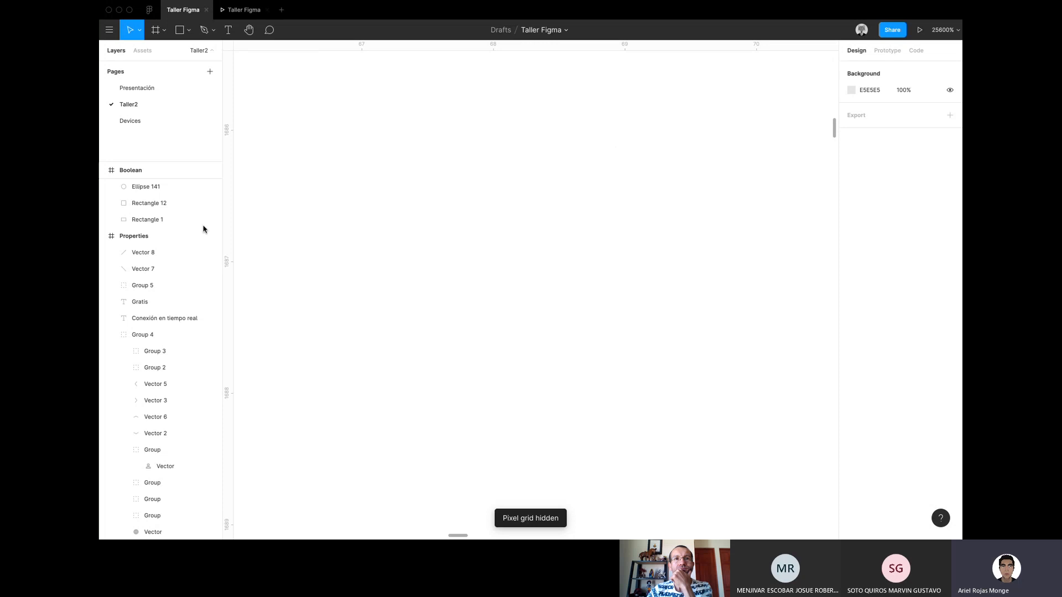
left_click(109, 29)
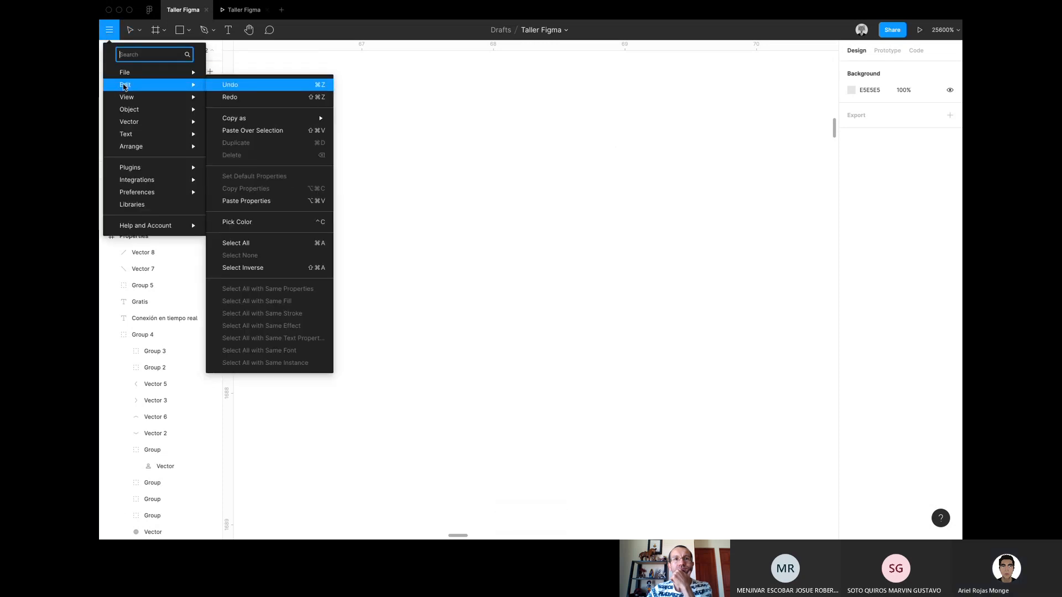
mouse_move(131, 96)
left_click(236, 97)
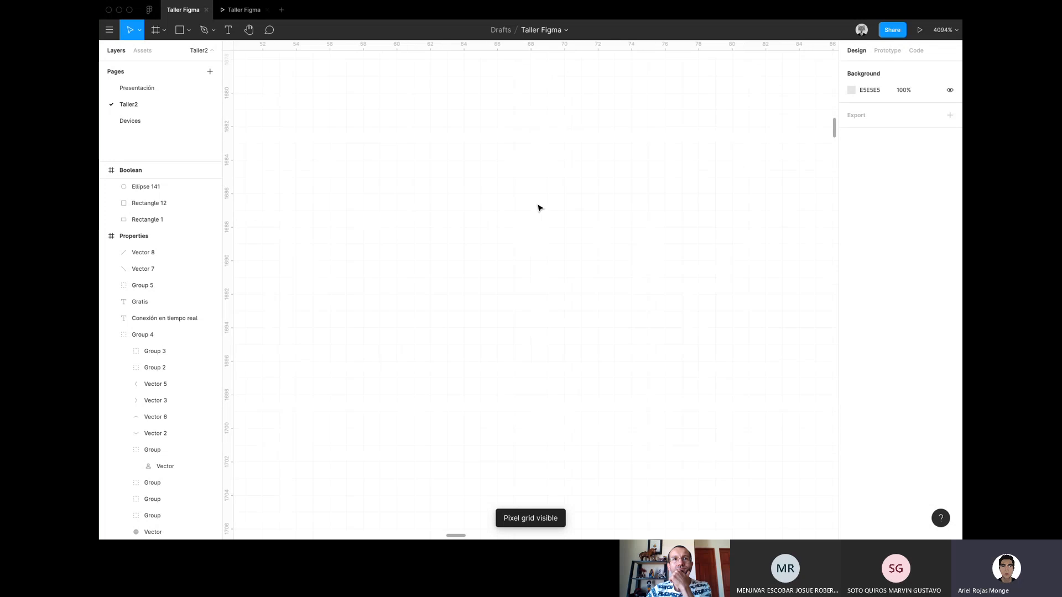
scroll(540, 208, "down", 5)
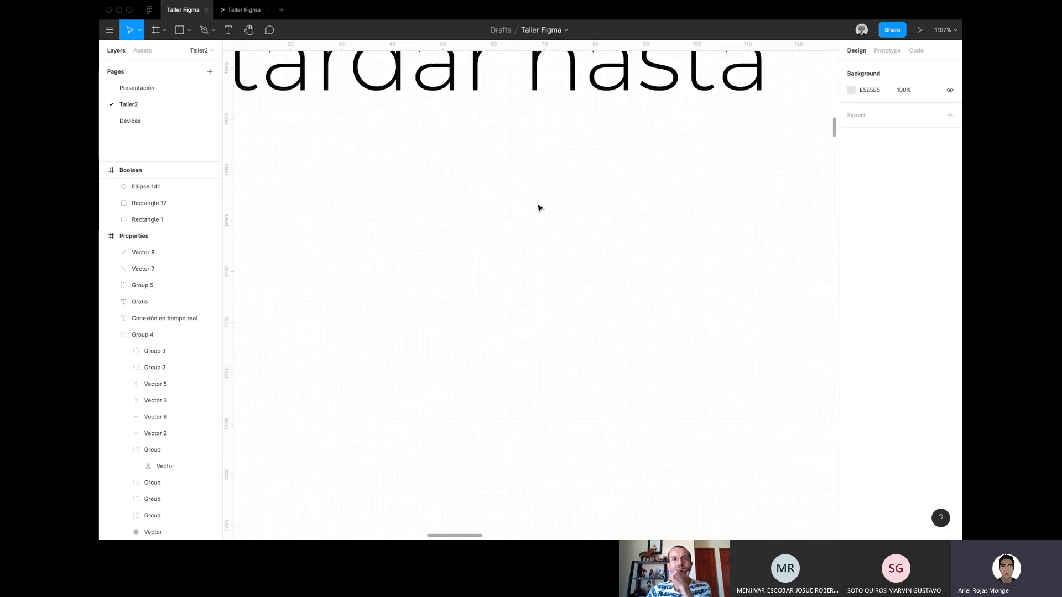
scroll(539, 208, "down", 10)
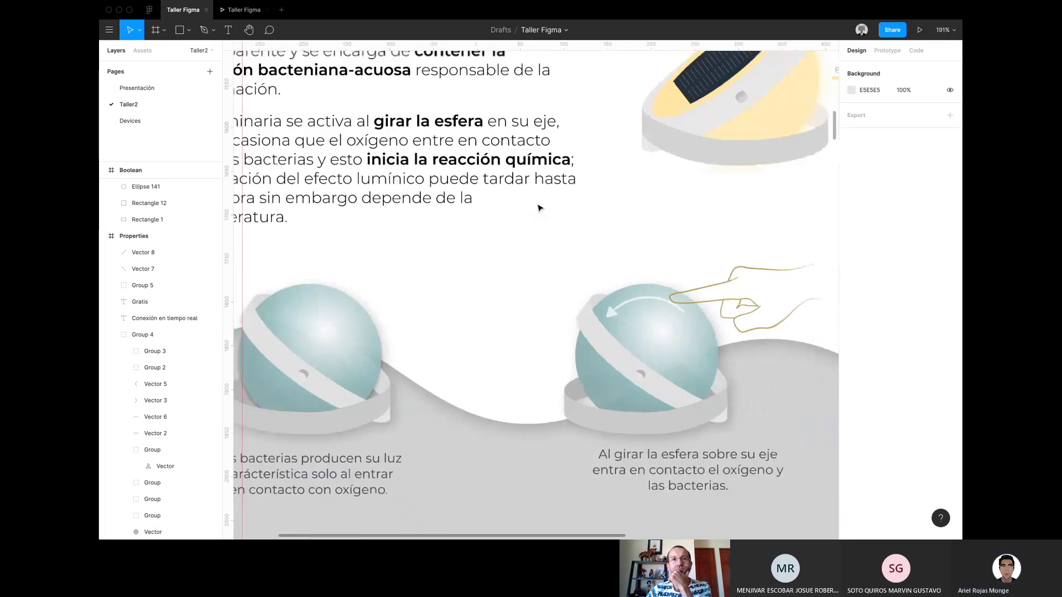
Find the Layout Grids view option, switch to the Presentación page and examine the dark LobbyInt frame containing the Figma logo.
left_click(109, 30)
mouse_move(144, 97)
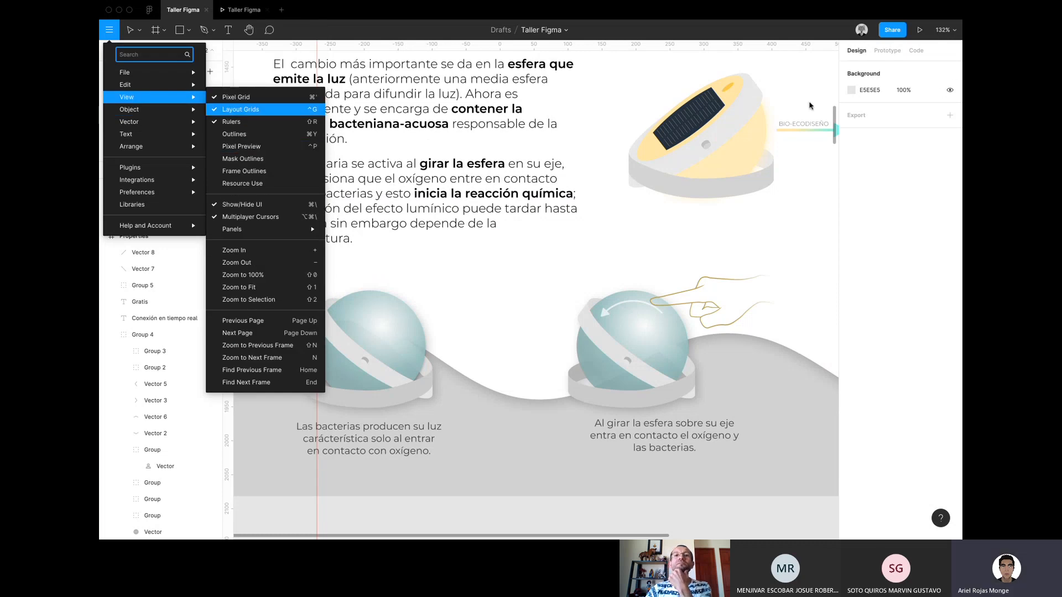
left_click(810, 105)
scroll(716, 144, "down", 10)
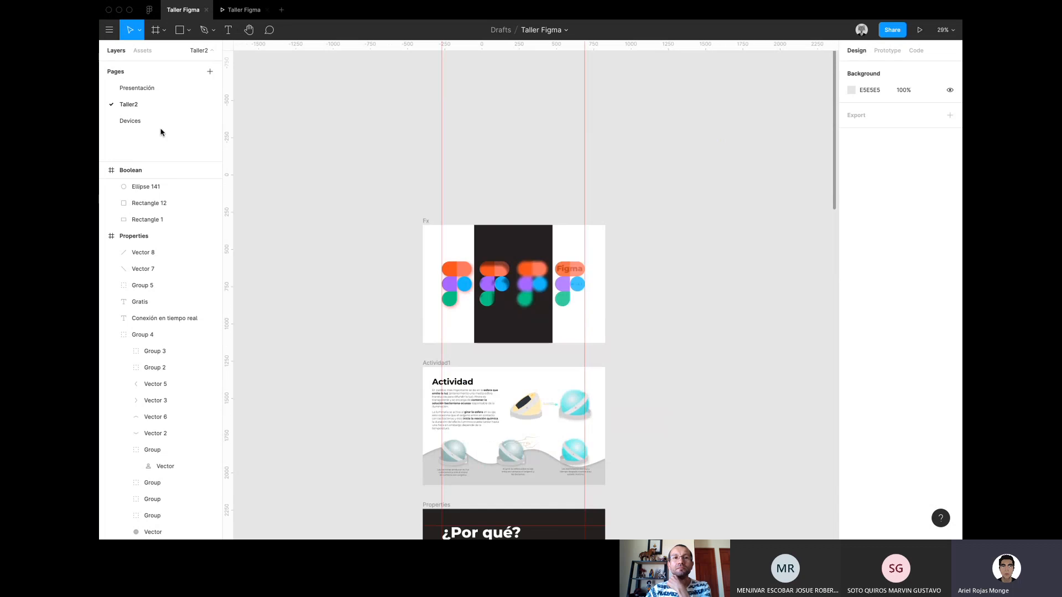
left_click(138, 88)
scroll(444, 225, "up", 15)
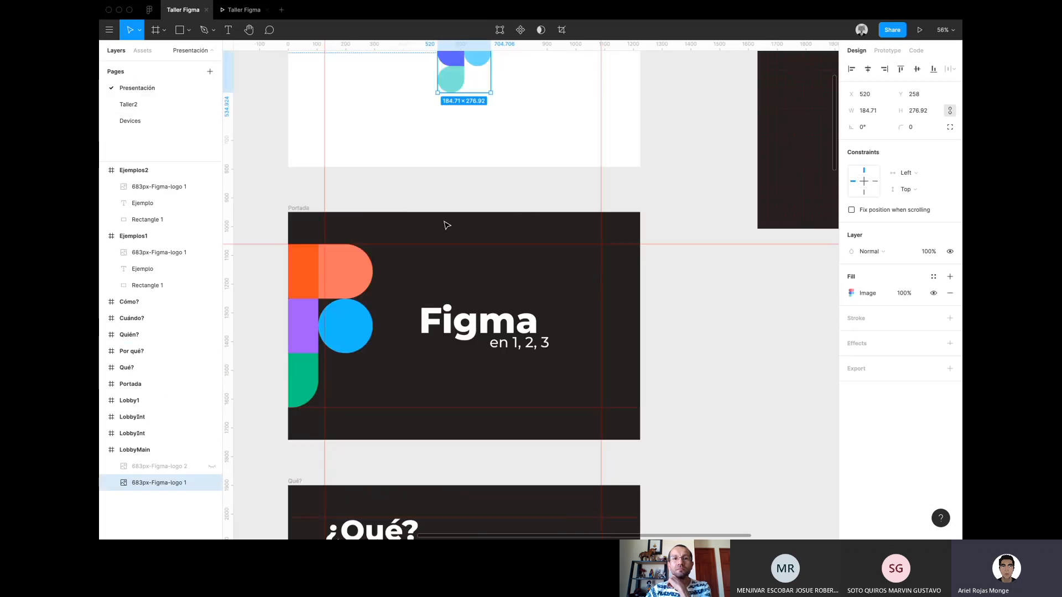
scroll(443, 221, "up", 2)
scroll(446, 225, "left", 10)
scroll(446, 225, "up", 8)
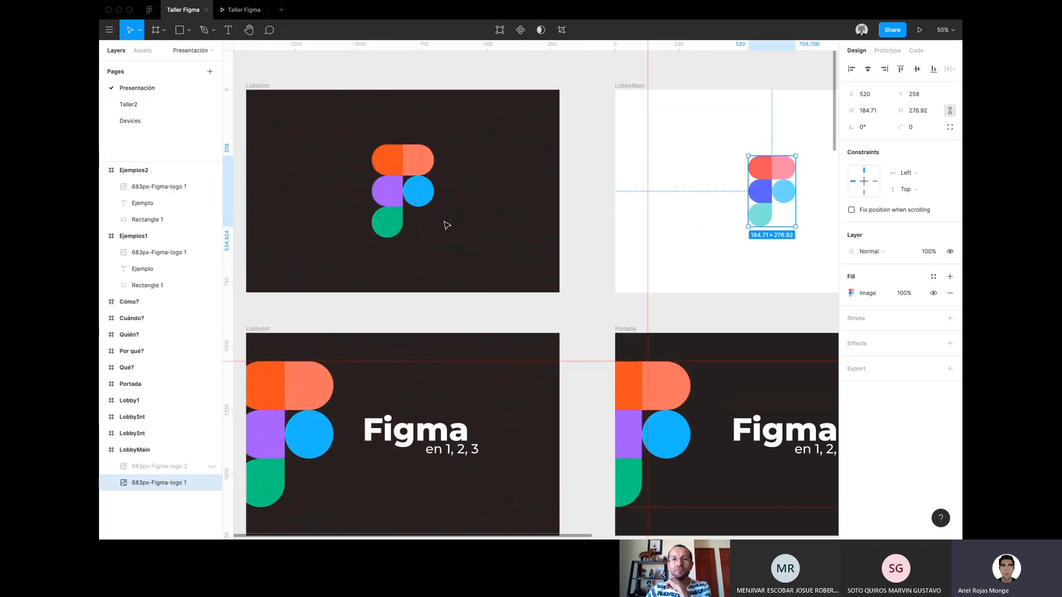
scroll(441, 180, "left", 2)
scroll(441, 181, "down", 1)
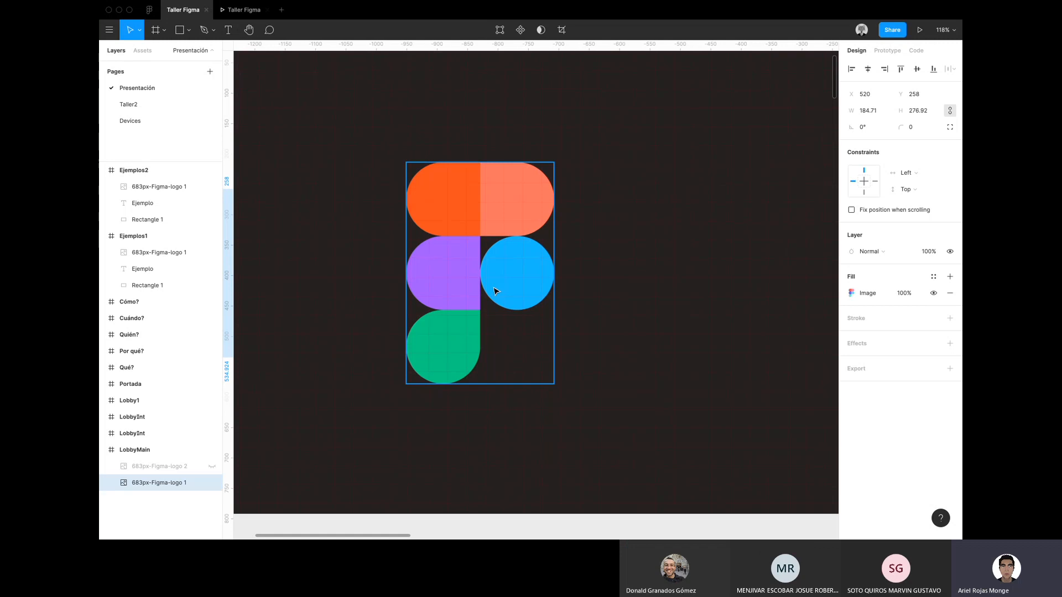
Hide the layout grids and turn them back on.
left_click(109, 30)
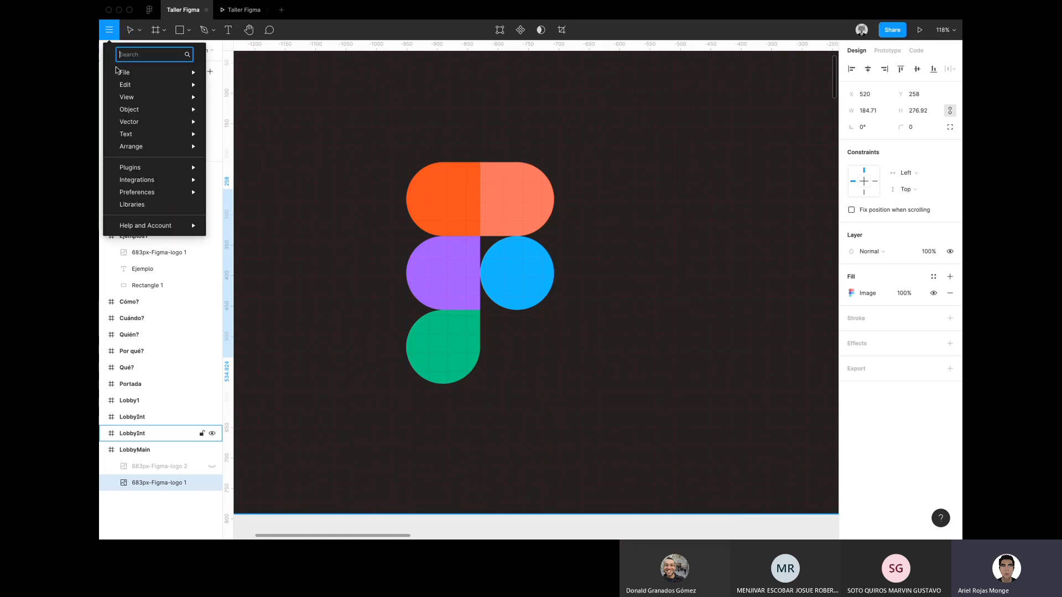
mouse_move(143, 100)
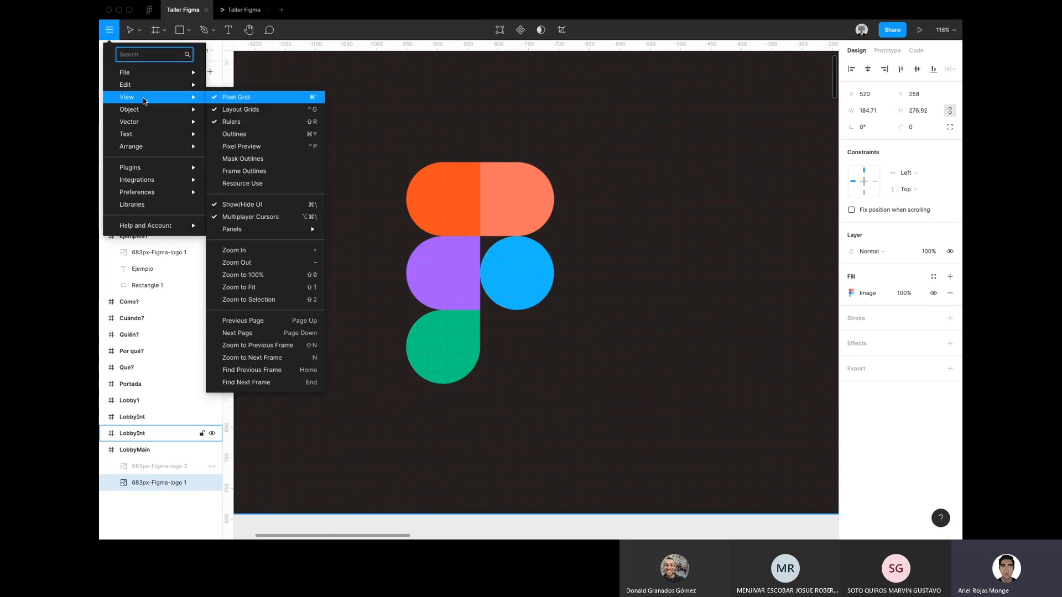
left_click(249, 110)
left_click(109, 30)
mouse_move(131, 99)
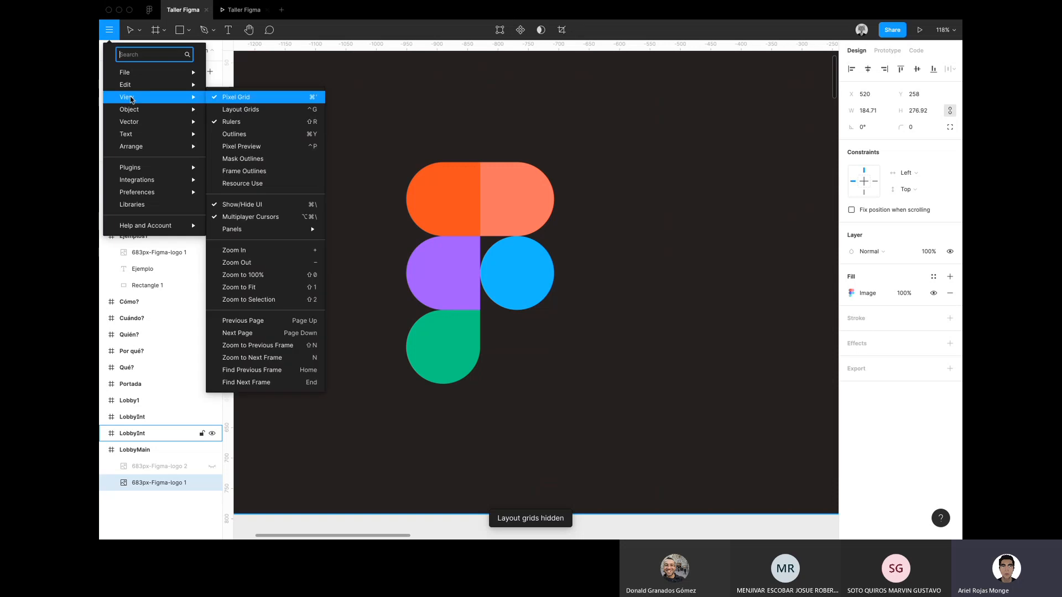
left_click(274, 113)
scroll(398, 182, "down", 10)
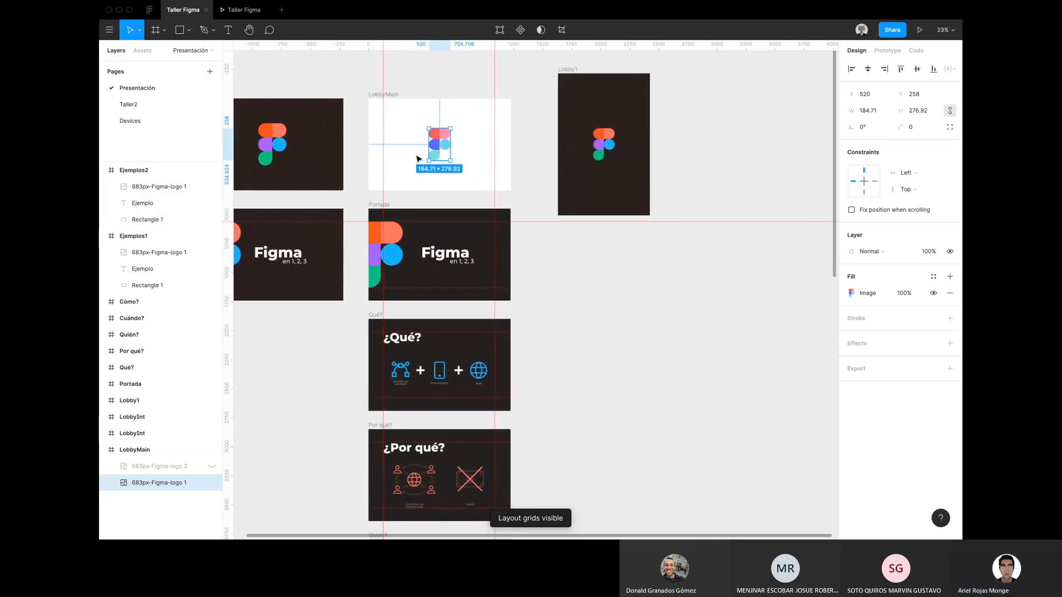
Hide the rulers with their guides and turn them back on.
left_click(109, 30)
mouse_move(131, 97)
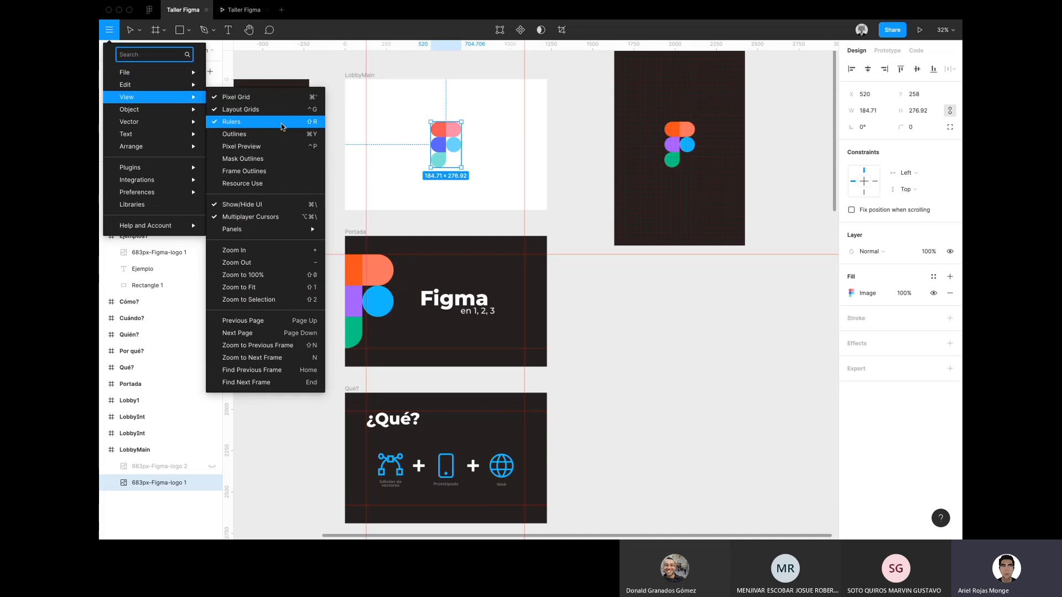
left_click(279, 124)
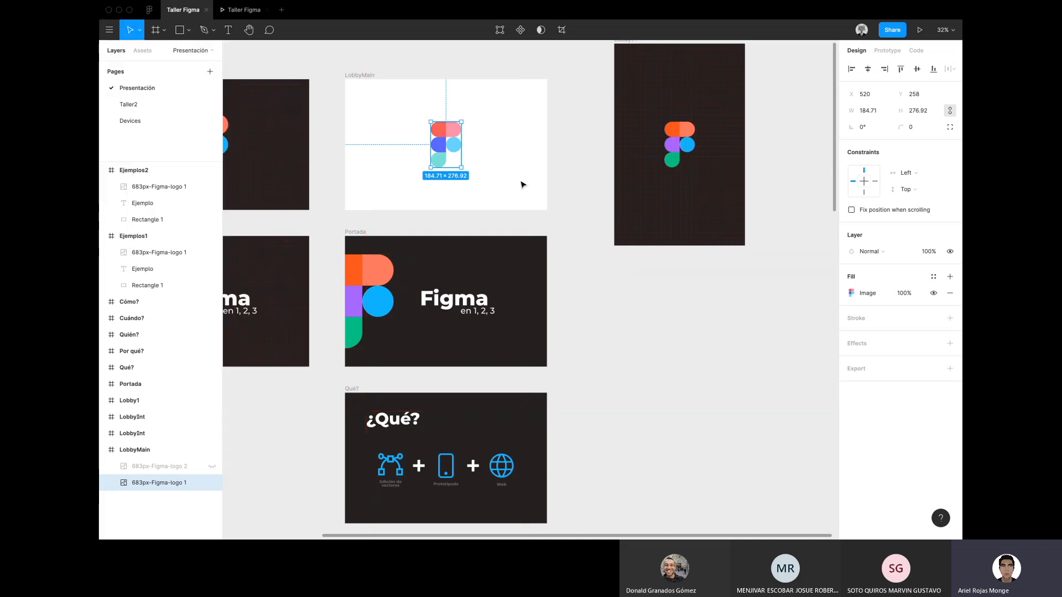
left_click(109, 30)
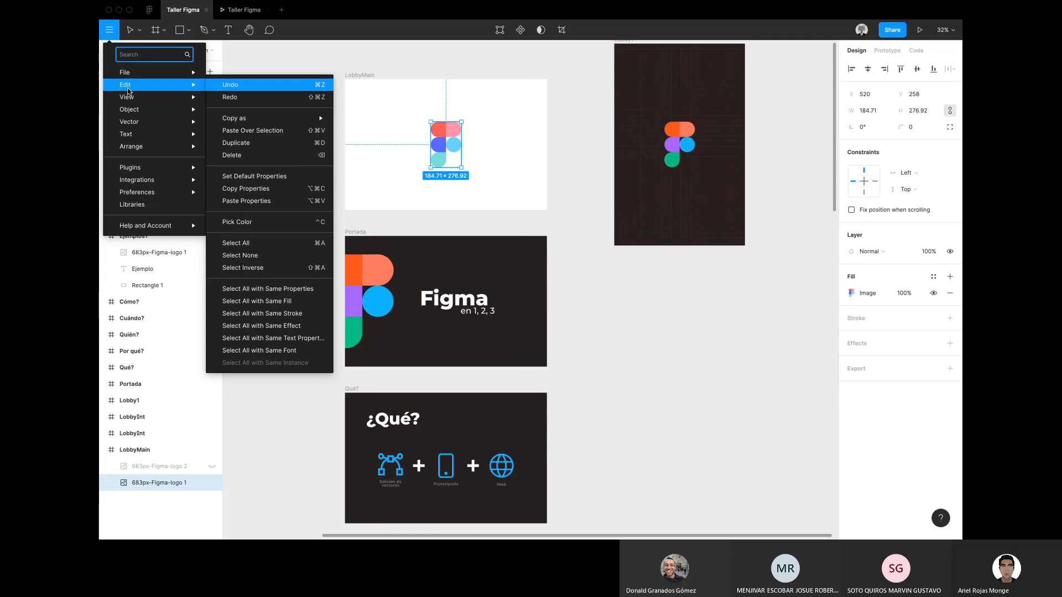
mouse_move(131, 97)
left_click(237, 122)
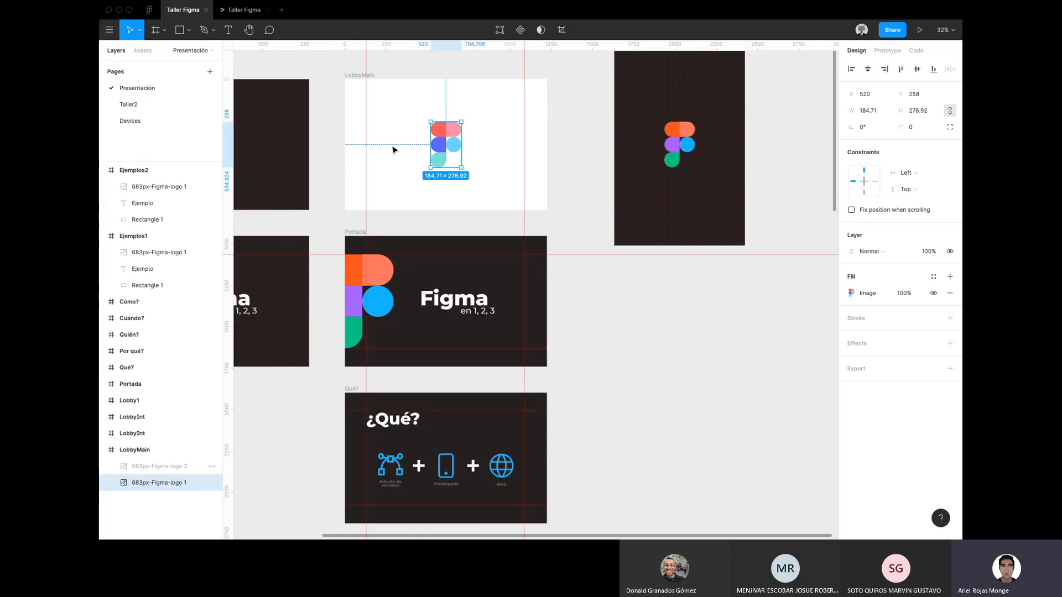
Select the "¿Qué?" heading and examine how the headings in the Qué? and Por qué? frames align with the guides.
scroll(394, 150, "up", 5)
scroll(365, 216, "down", 10)
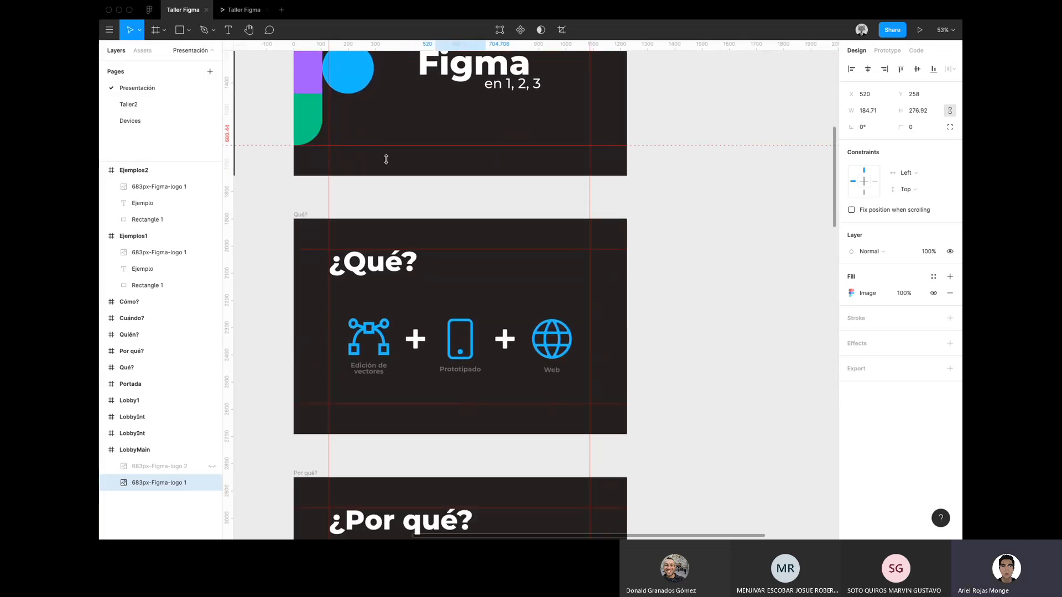
scroll(358, 239, "up", 5)
left_click(359, 239)
scroll(358, 230, "up", 5)
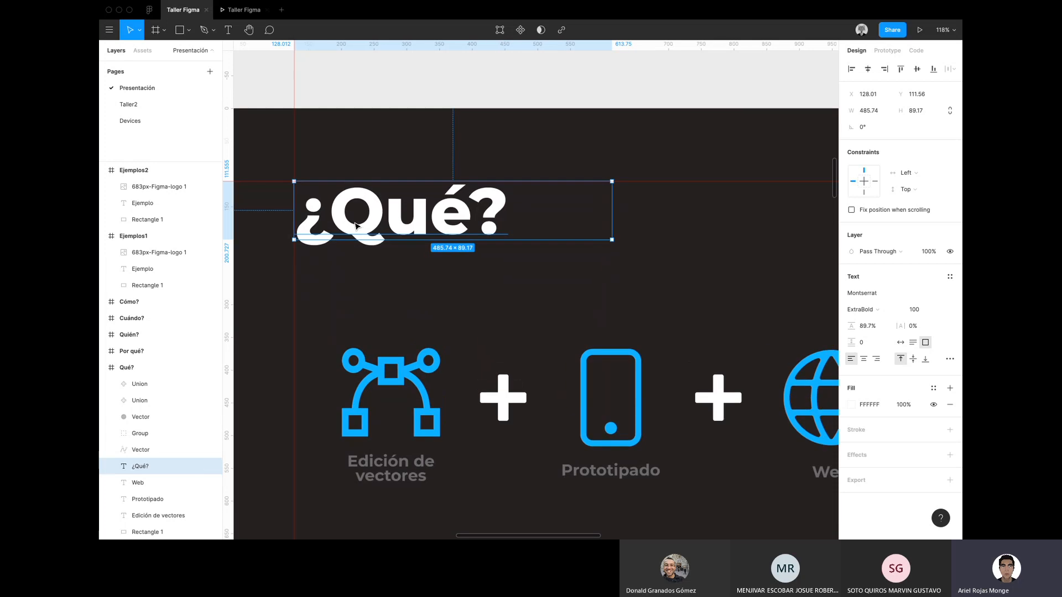
scroll(358, 226, "down", 5)
scroll(357, 226, "down", 10)
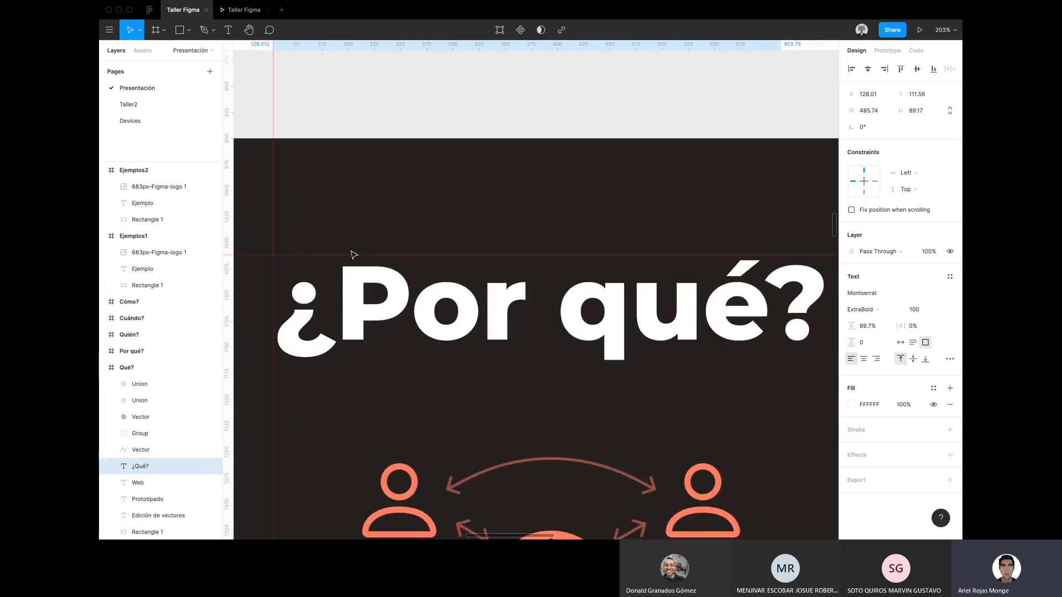
Select the "¿Por qué?" heading and examine how the headings and Figma logos in the other frames align with the guides.
left_click(366, 281)
scroll(366, 281, "down", 15)
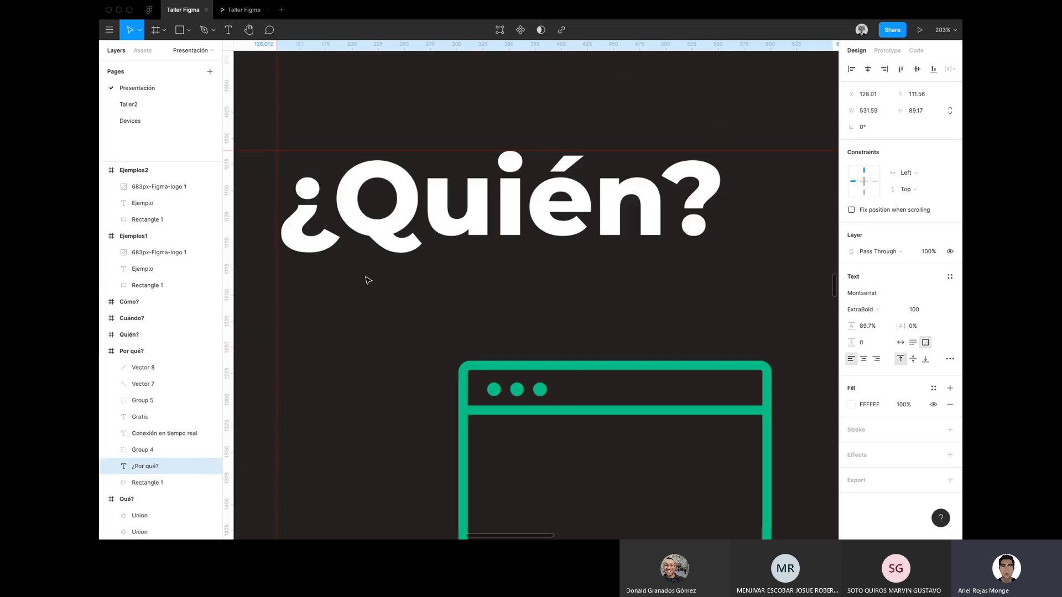
scroll(352, 250, "down", 20)
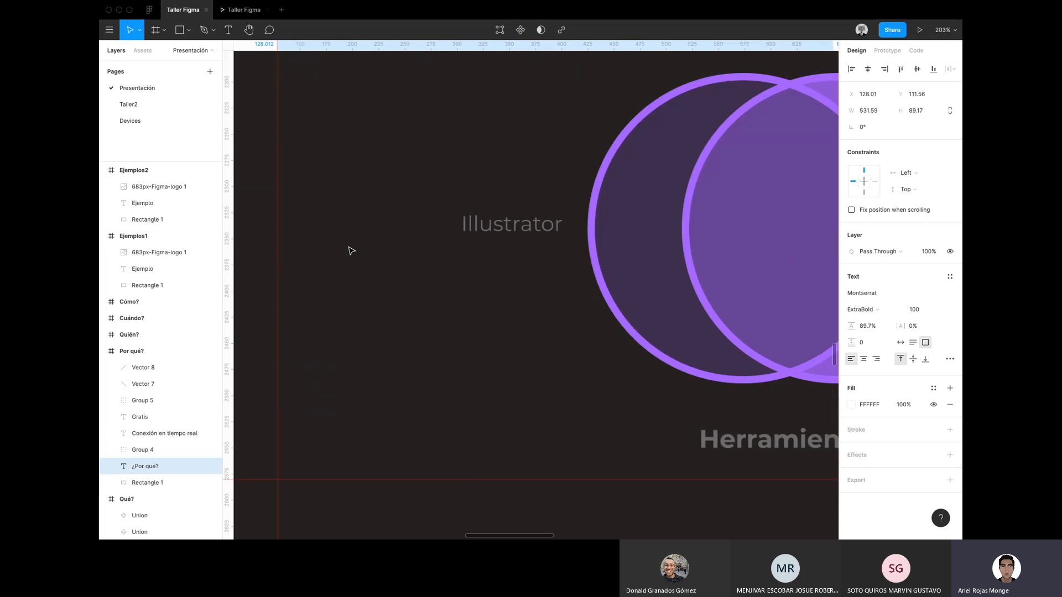
scroll(351, 251, "up", 20)
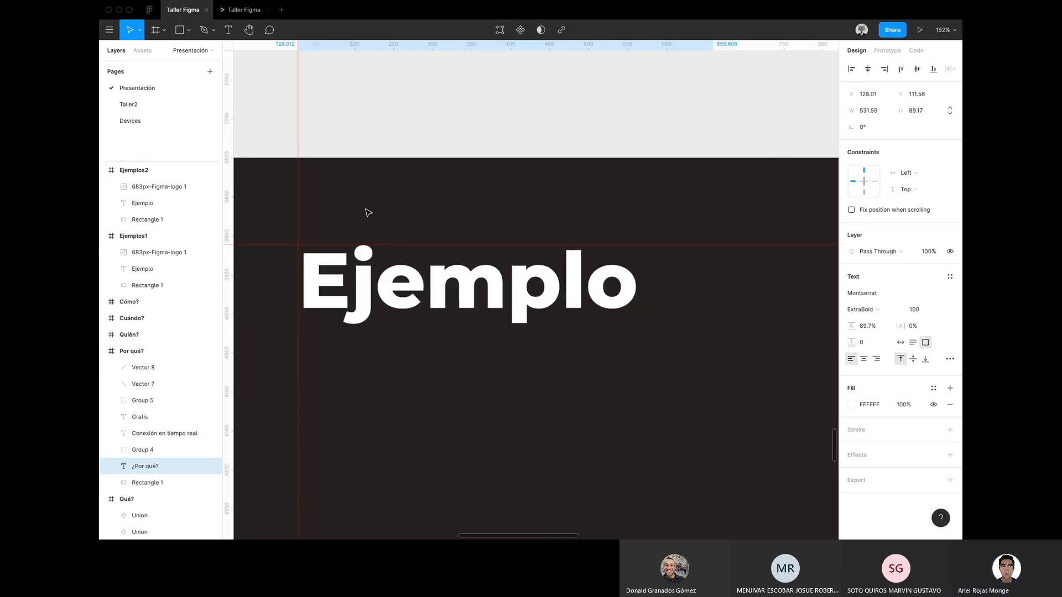
scroll(365, 208, "down", 20)
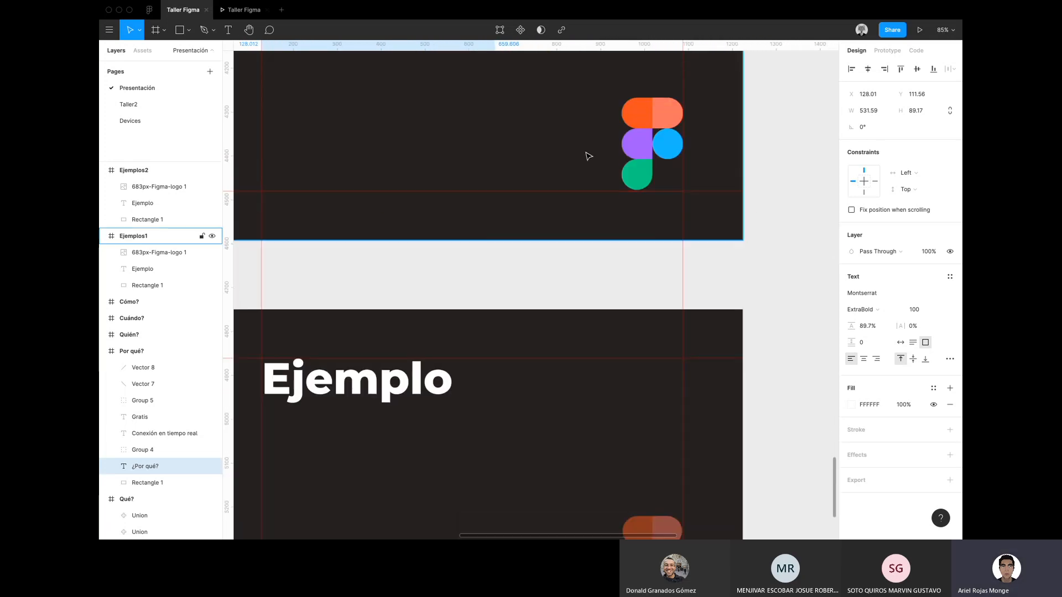
scroll(703, 190, "up", 20)
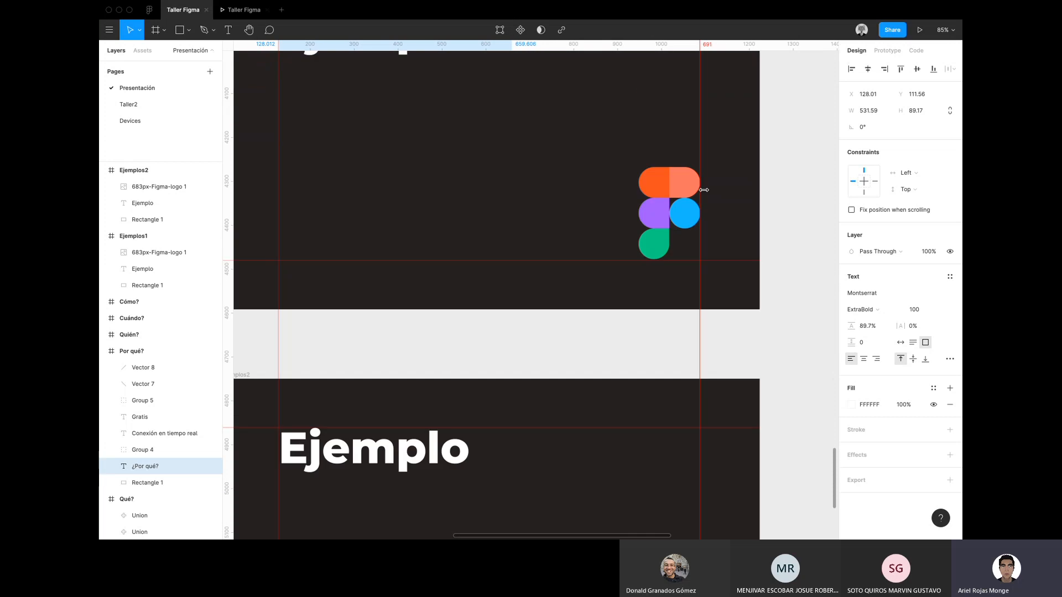
scroll(703, 190, "up", 20)
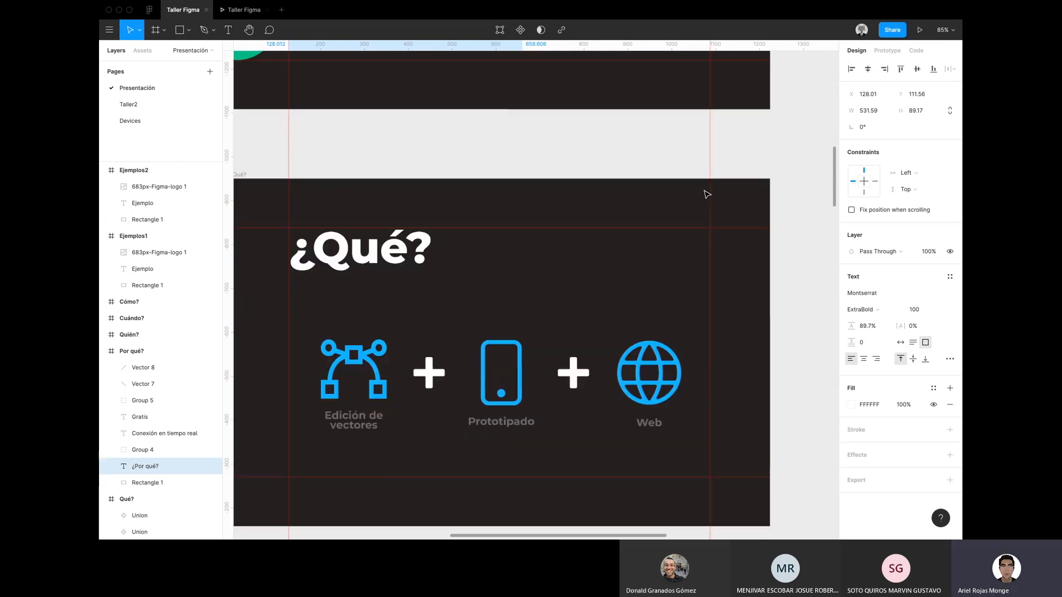
scroll(706, 194, "down", 3)
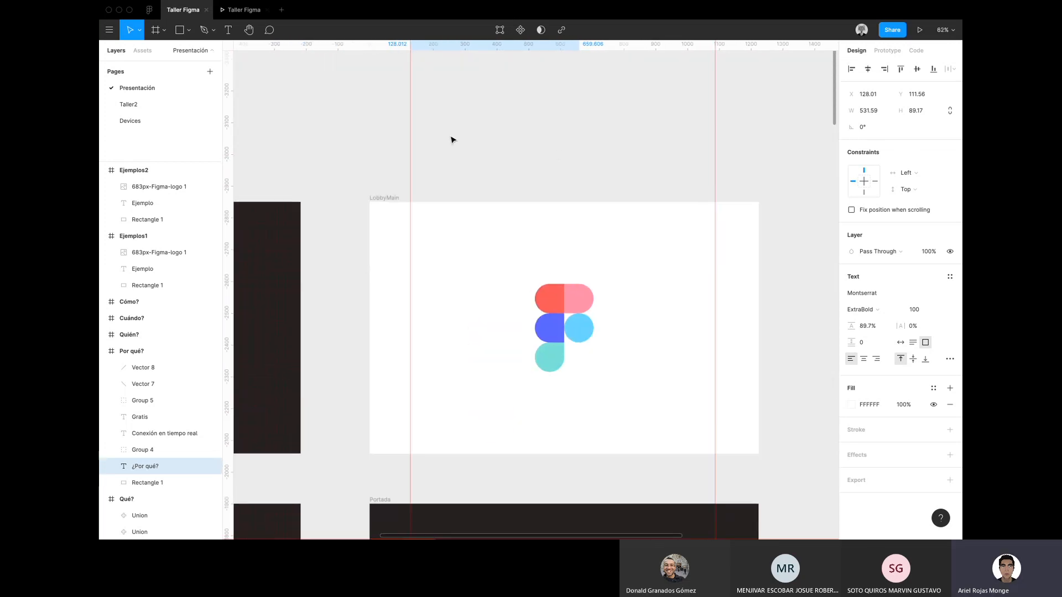
Hide the rulers and guides around the LobbyMain frame and show them again.
key("super+r")
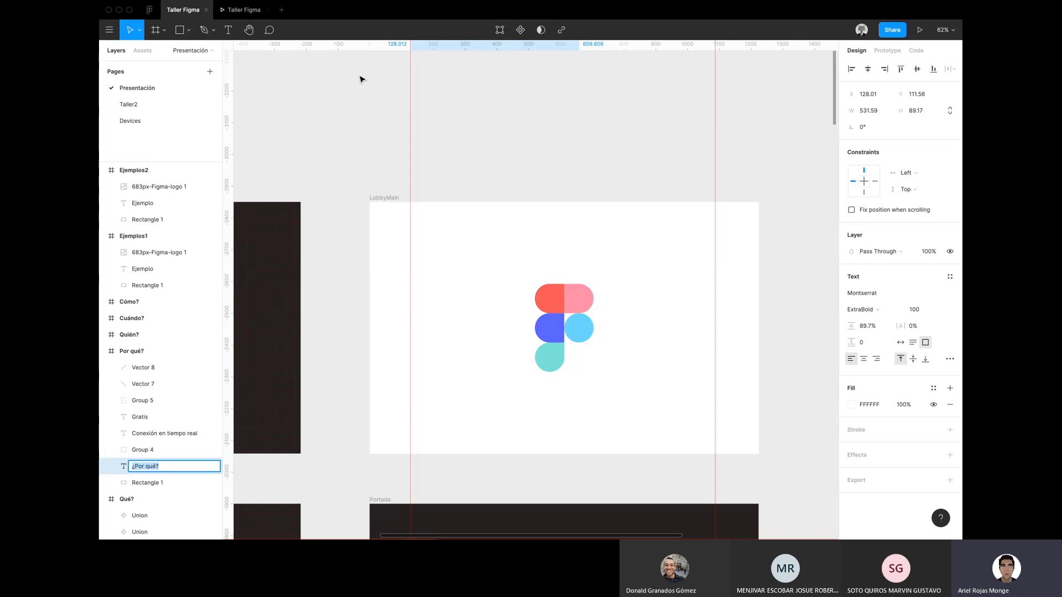
left_click(109, 31)
mouse_move(127, 97)
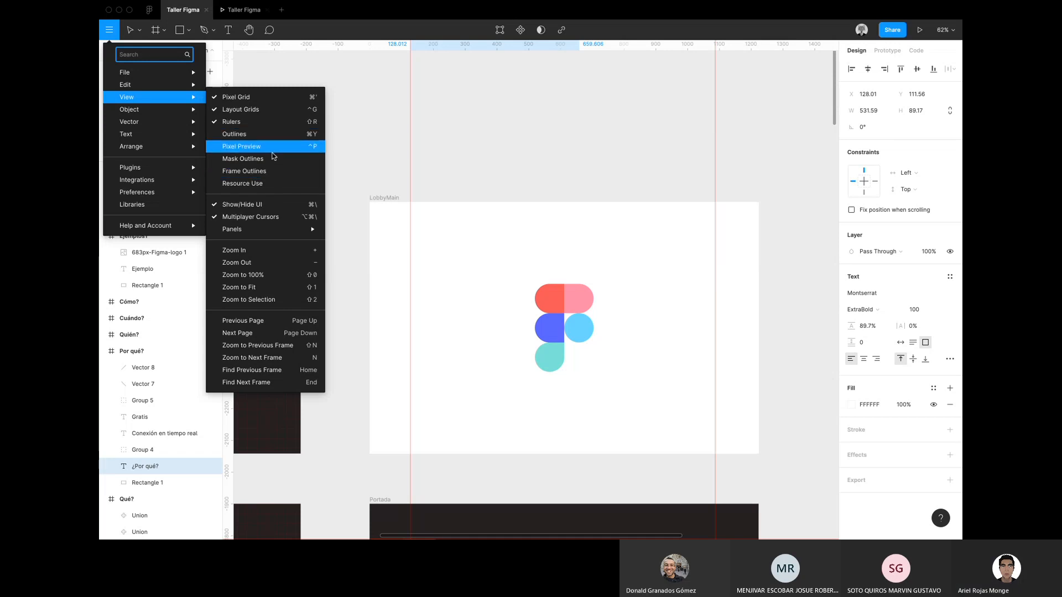
left_click(290, 125)
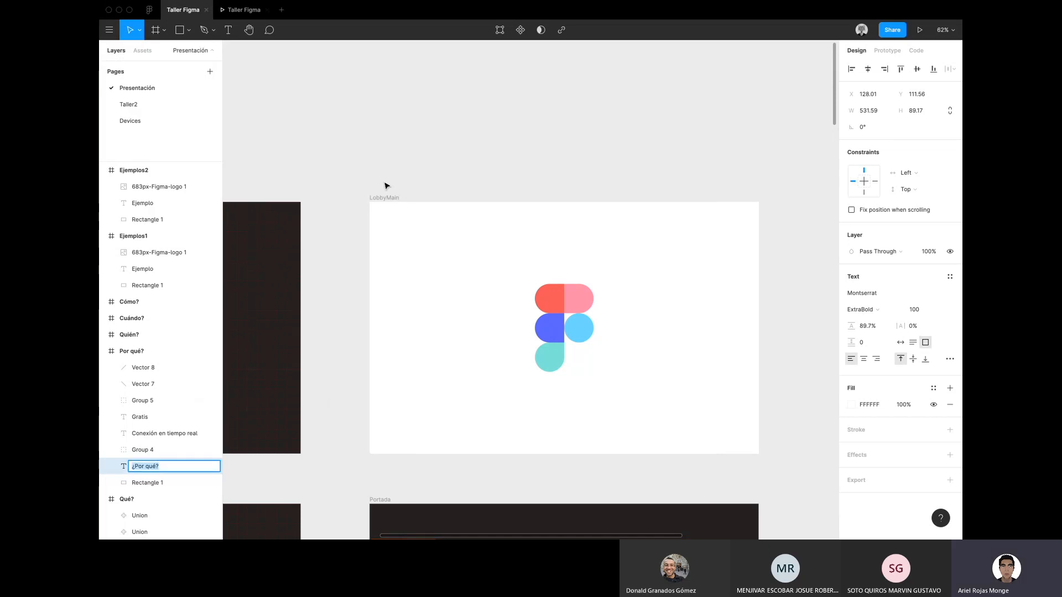
left_click(109, 28)
mouse_move(166, 97)
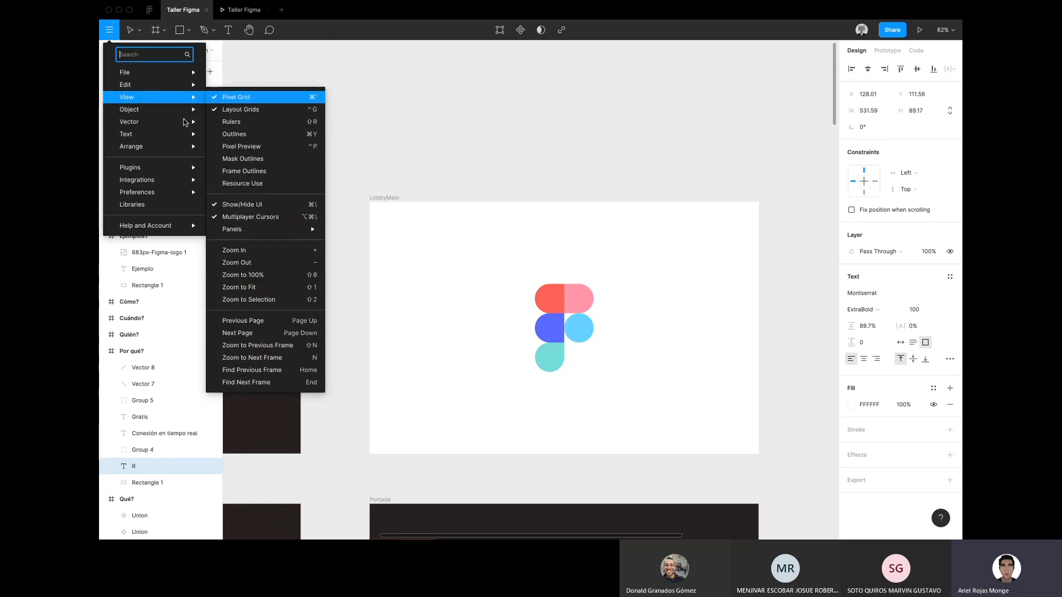
left_click(253, 127)
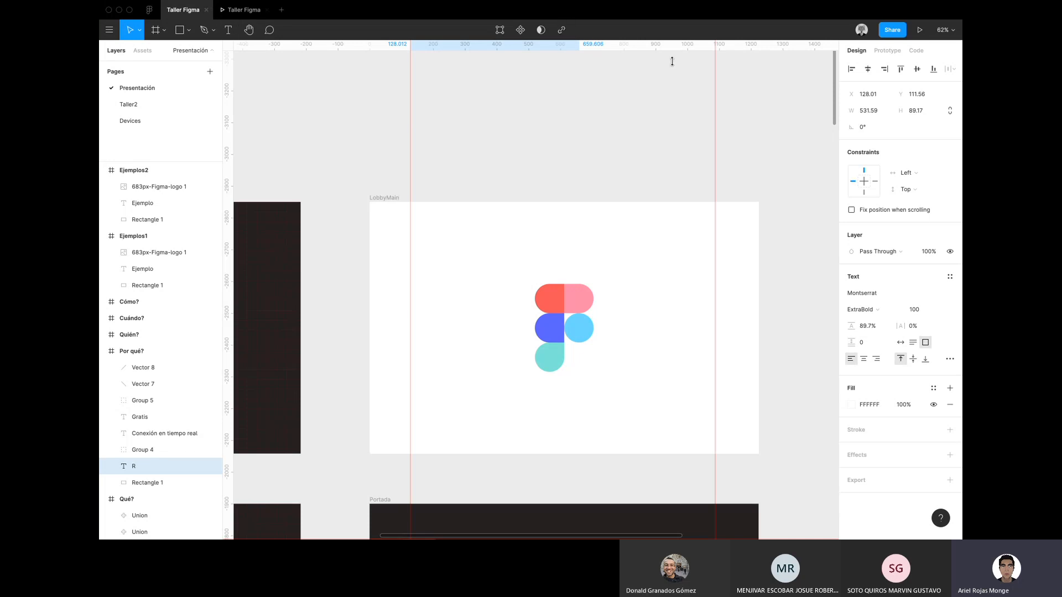
Add a vertical guide through the LobbyMain logo's centre at about 612, and centre the selected "¿Por qué?" heading horizontally in its frame.
left_click_drag(672, 61, 366, 47)
left_click_drag(227, 108, 560, 235)
left_click(867, 69)
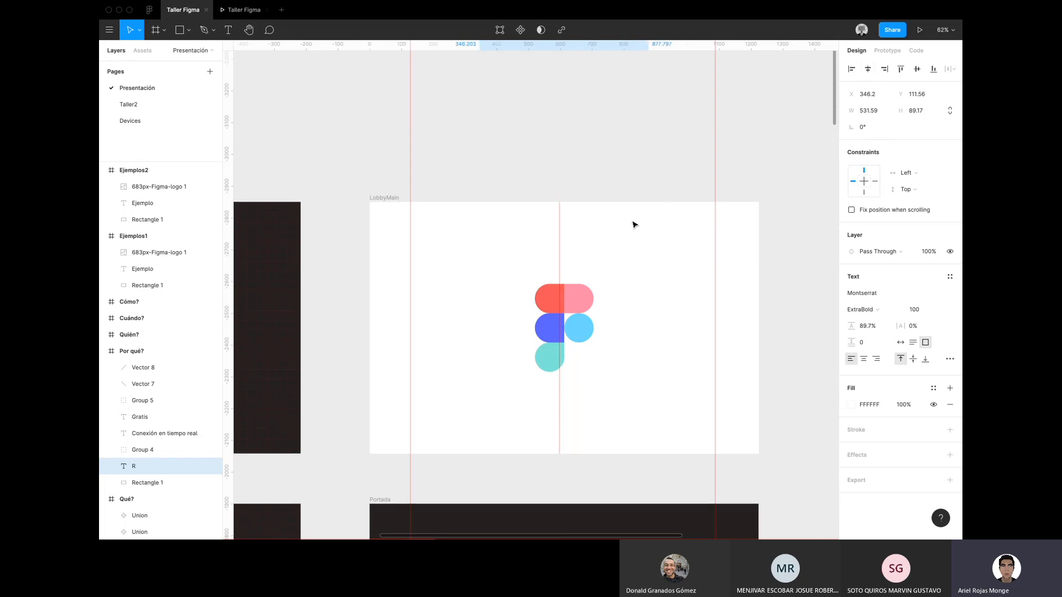
left_click_drag(563, 234, 564, 244)
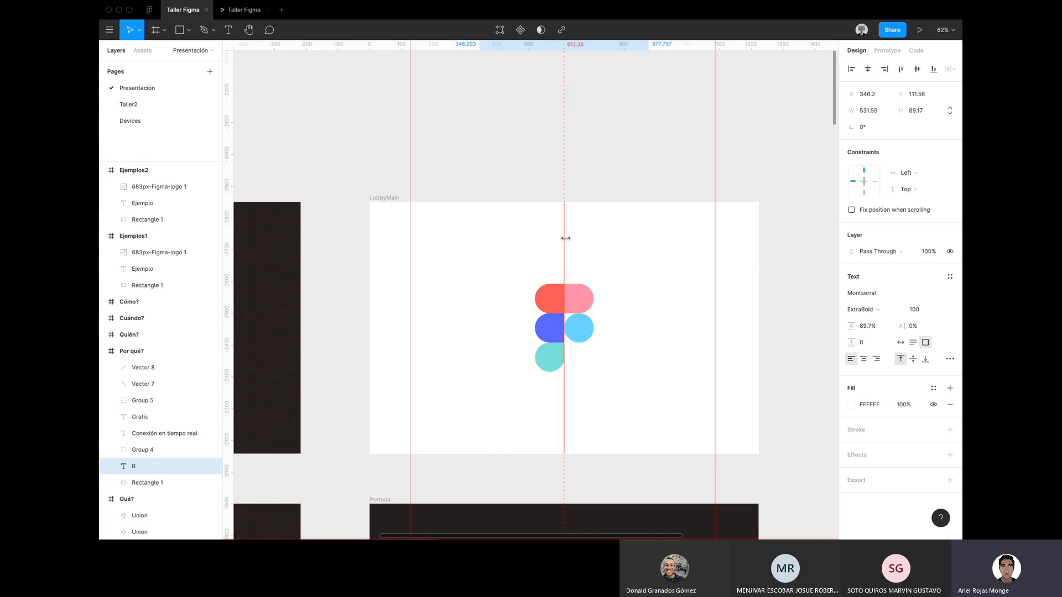
Examine how the LobbyMain centre guide and the page-wide guides run across the Portada, Qué?, Por qué? and Quién? frames.
scroll(565, 238, "down", 5)
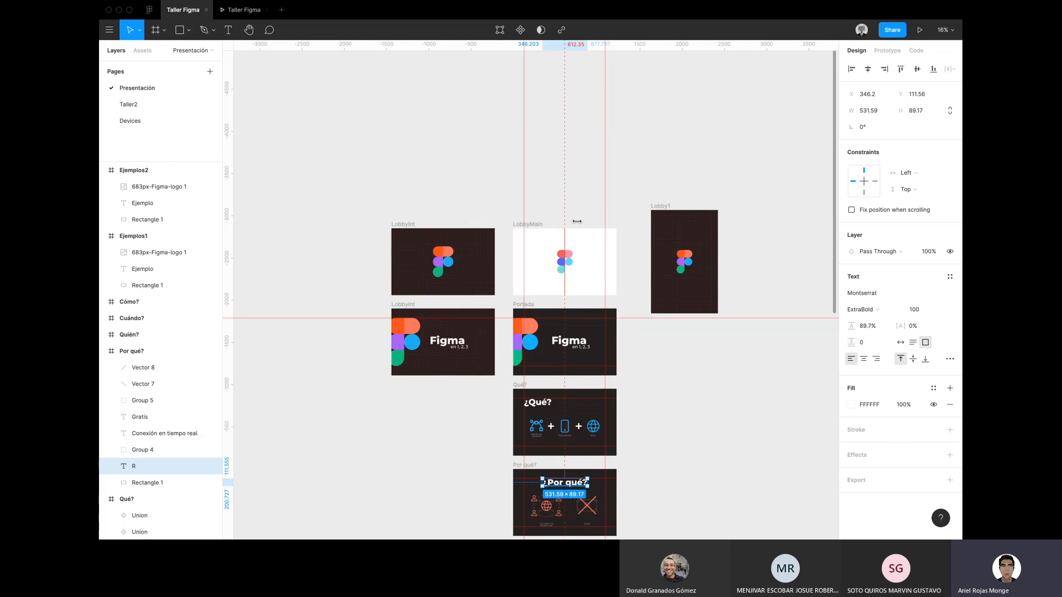
scroll(575, 246, "up", 4)
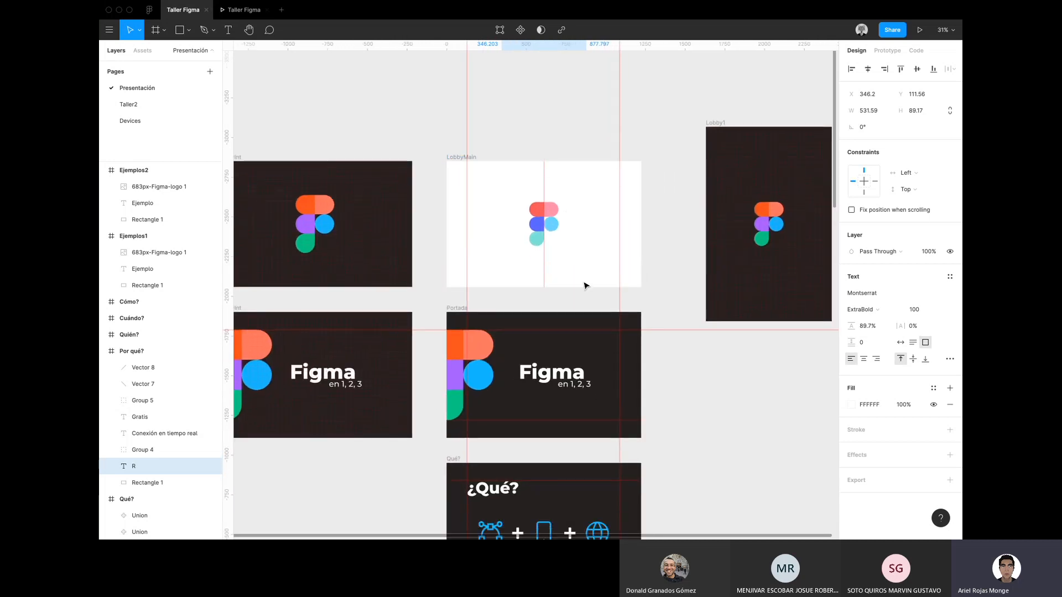
scroll(546, 268, "up", 4)
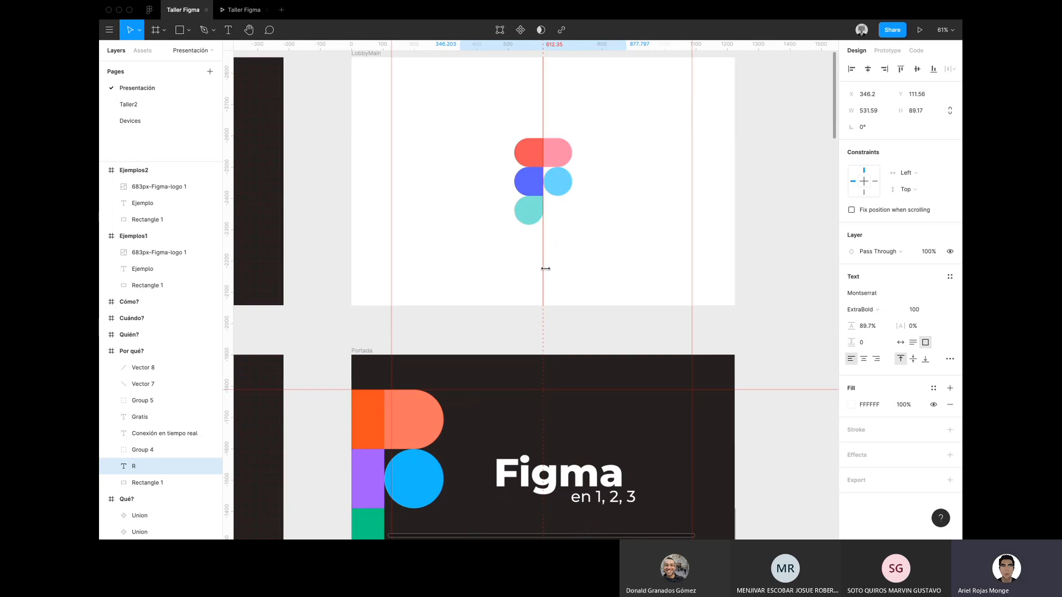
scroll(541, 318, "up", 2)
scroll(541, 323, "up", 5)
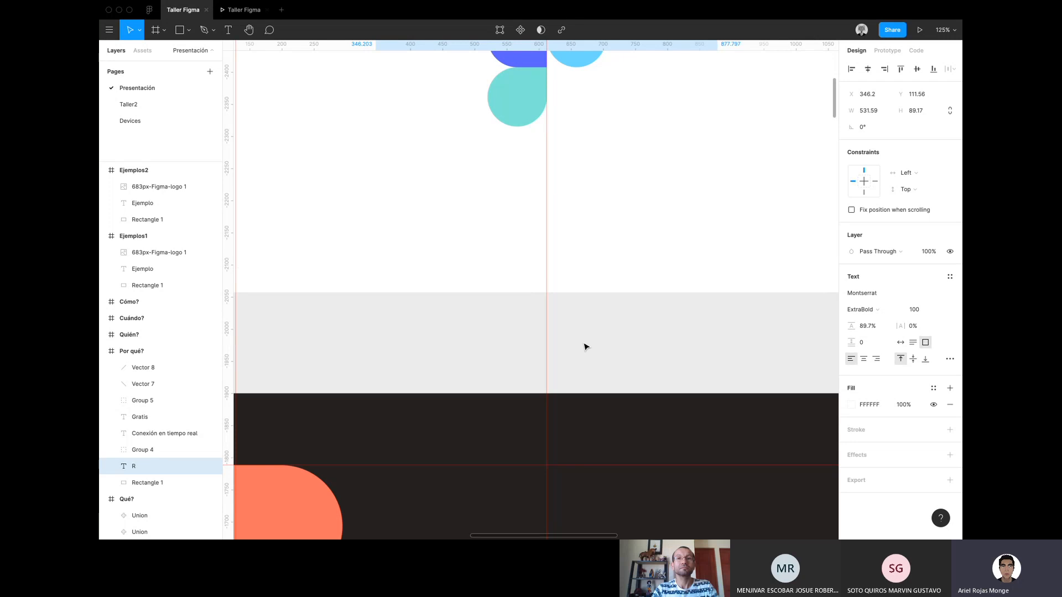
scroll(586, 347, "down", 4)
scroll(529, 351, "down", 6)
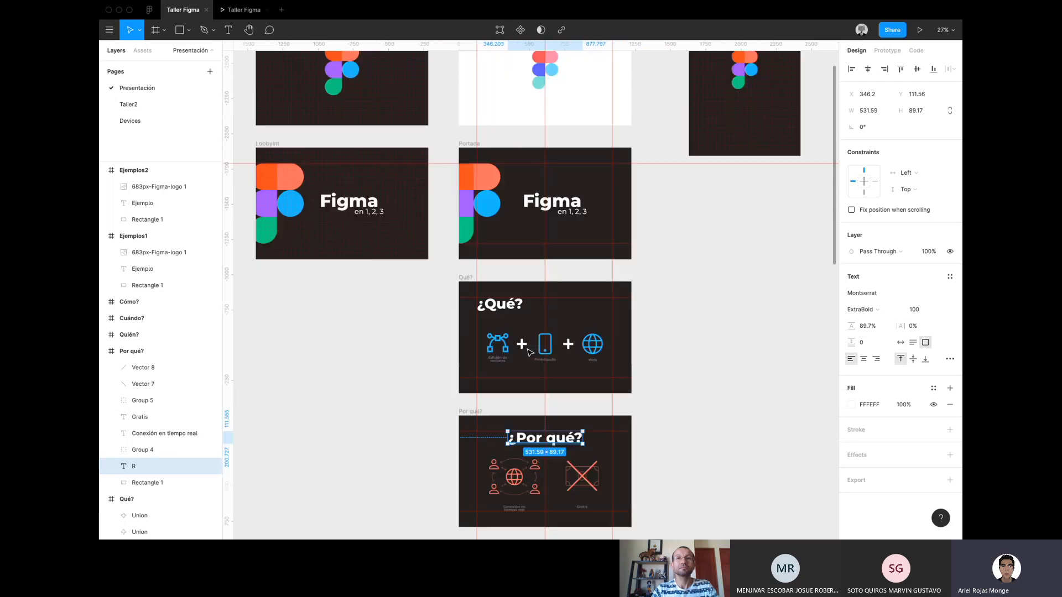
scroll(529, 351, "up", 3)
scroll(529, 352, "down", 5)
scroll(528, 353, "up", 10)
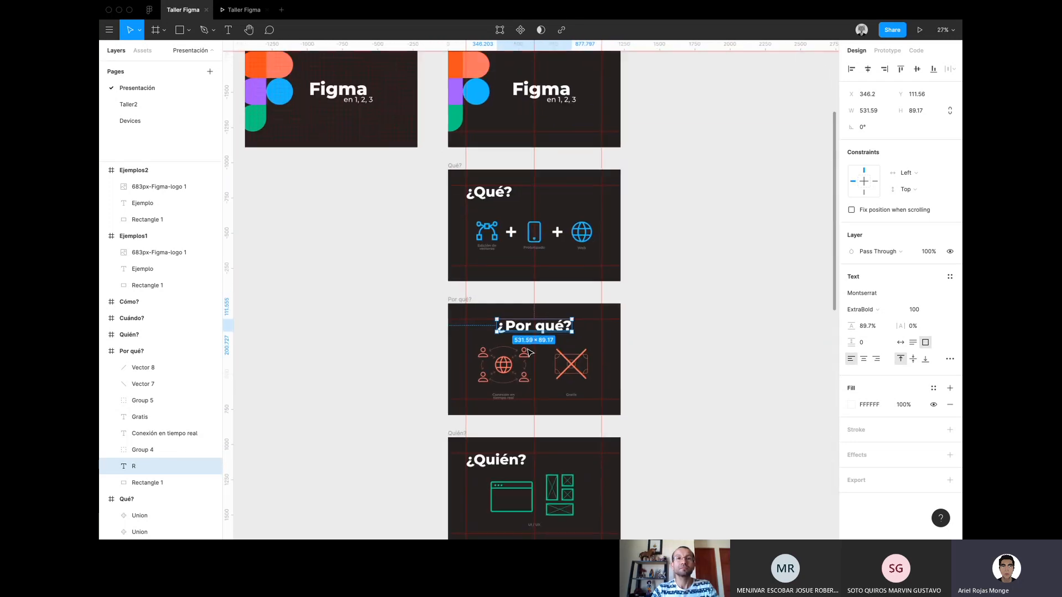
scroll(526, 348, "up", 2)
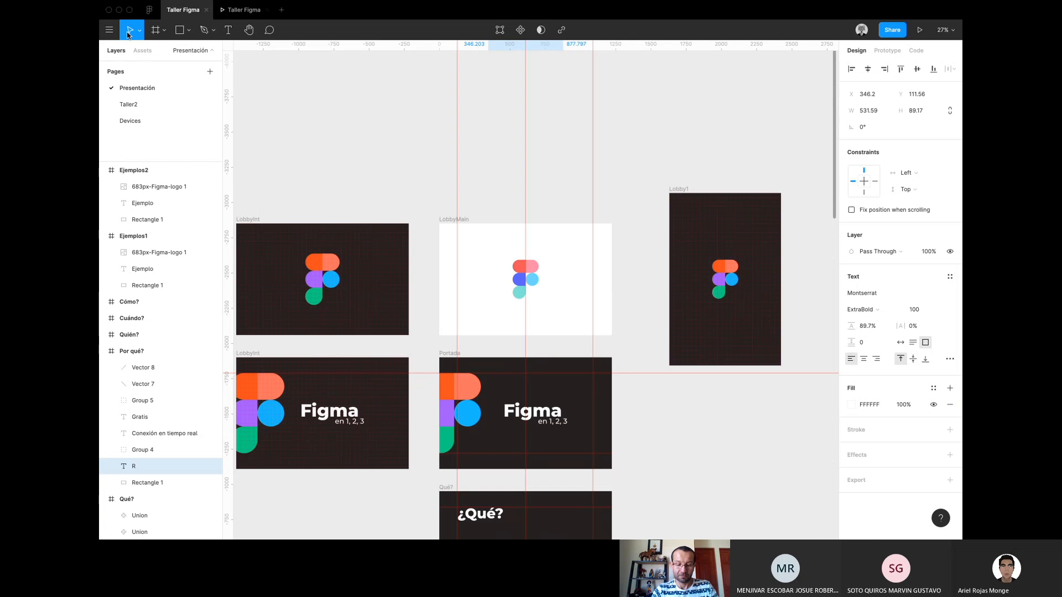
Turn on the Outlines view for the Presentación page.
left_click(109, 29)
mouse_move(144, 97)
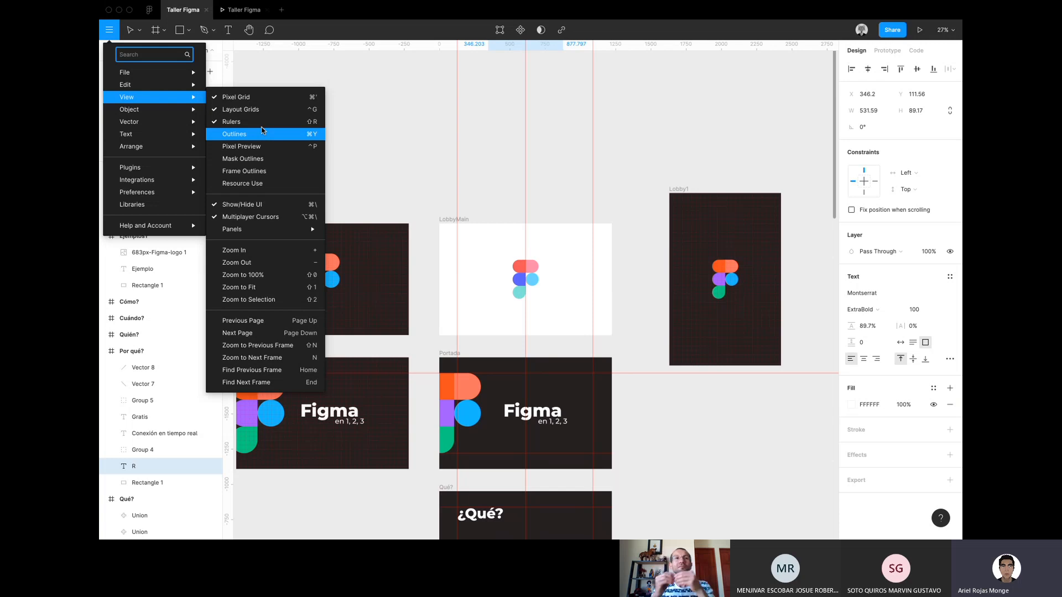
left_click(286, 142)
Examine the outlined artwork close up in the Por qué? frame's icons and across the frames from LobbyMain to Ejemplos2.
scroll(519, 303, "up", 6)
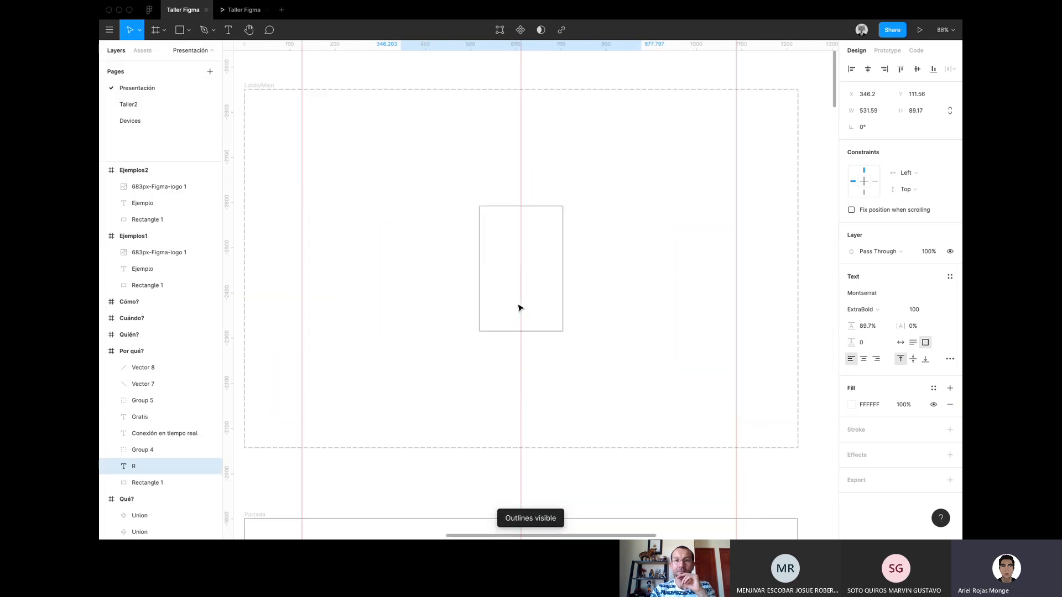
scroll(519, 309, "down", 6)
scroll(519, 309, "down", 5)
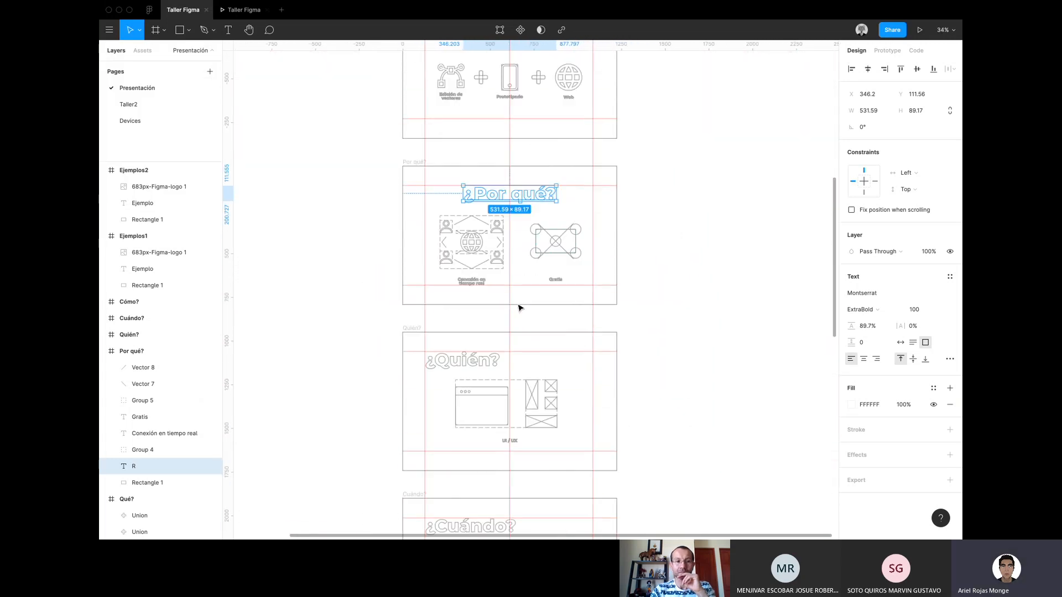
scroll(519, 308, "up", 6)
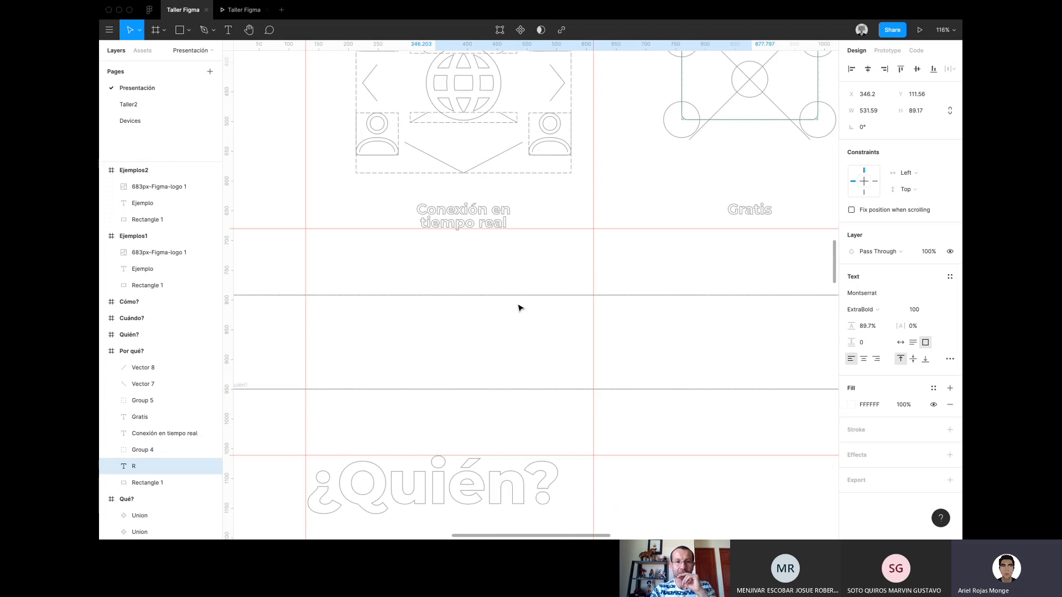
scroll(568, 203, "up", 10)
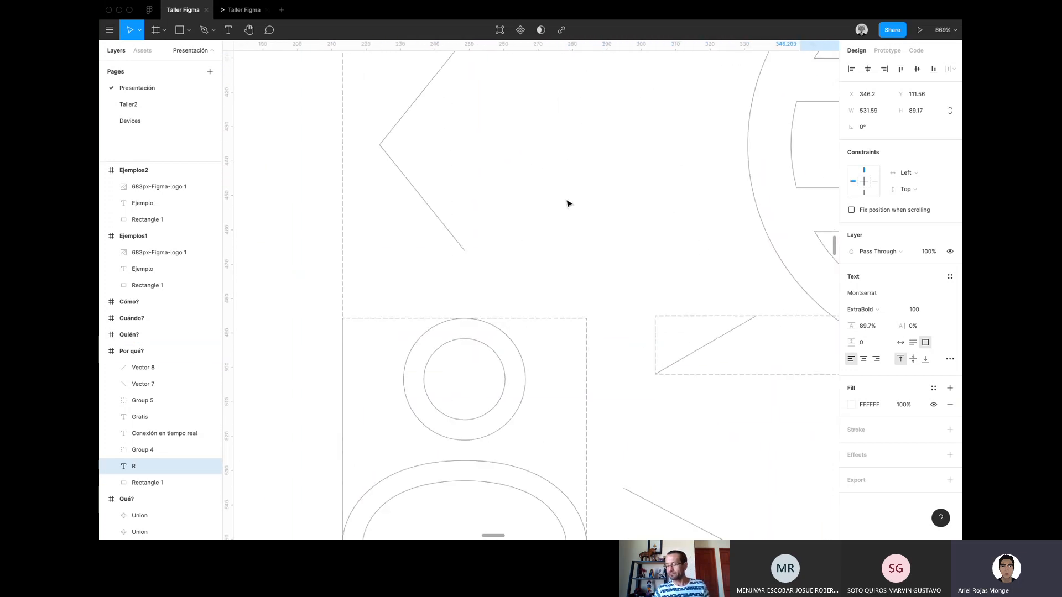
scroll(509, 408, "up", 6)
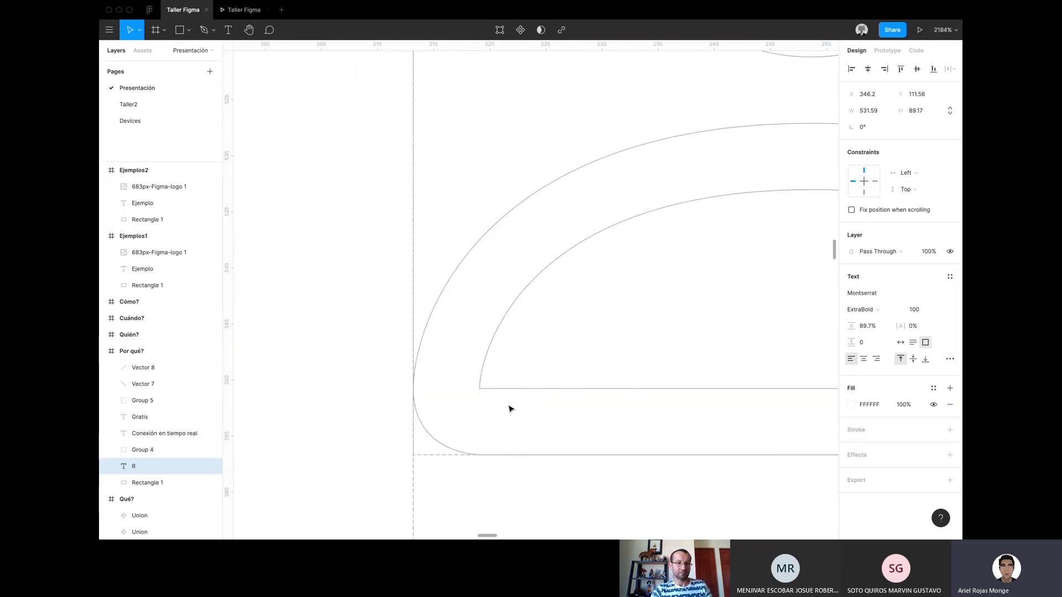
scroll(458, 397, "down", 8)
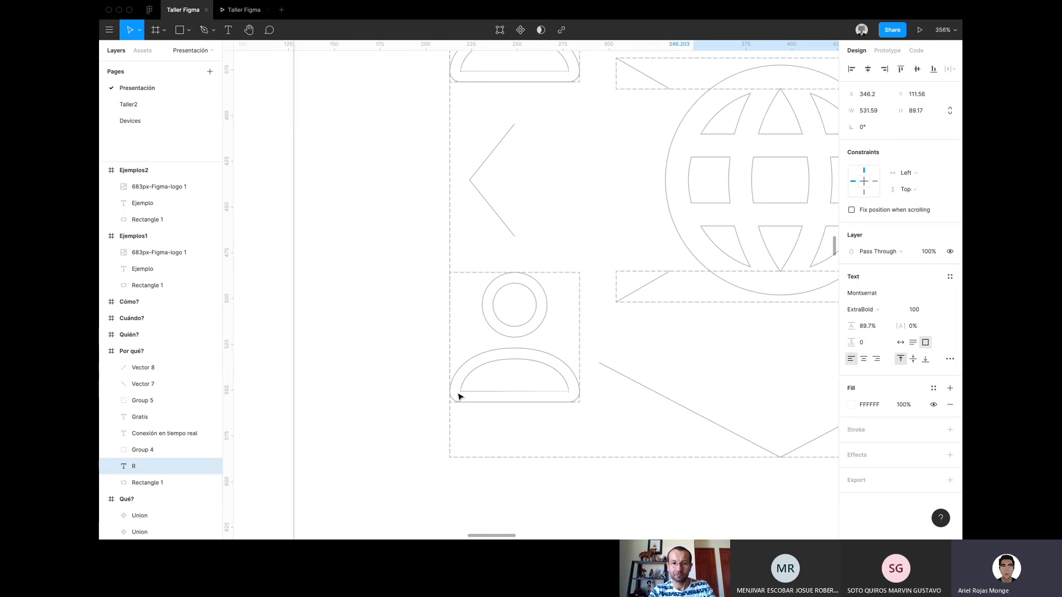
scroll(458, 396, "down", 5)
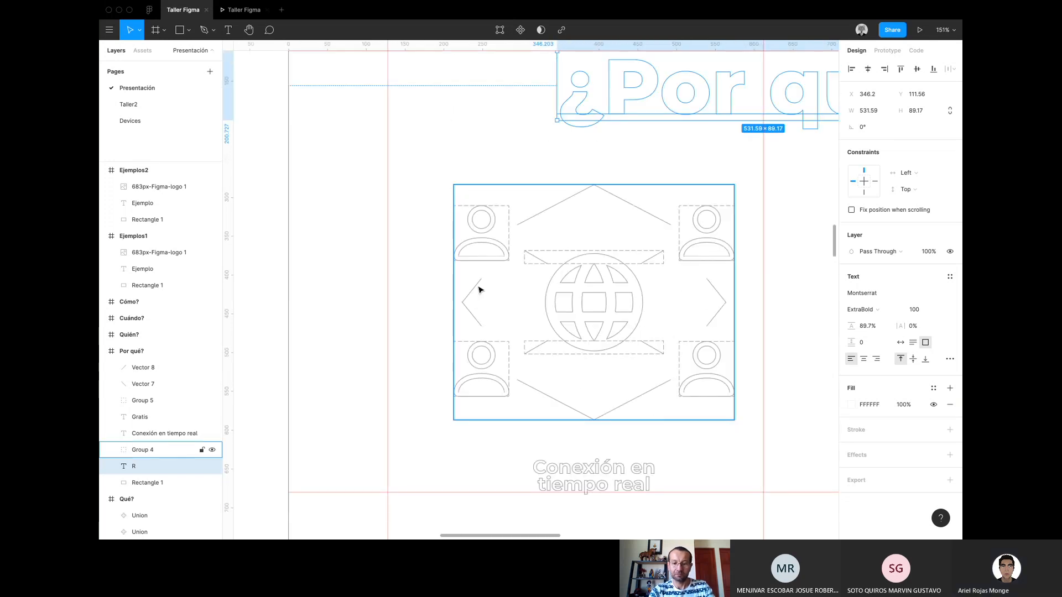
scroll(513, 324, "down", 3)
scroll(513, 325, "up", 2)
scroll(513, 324, "down", 4)
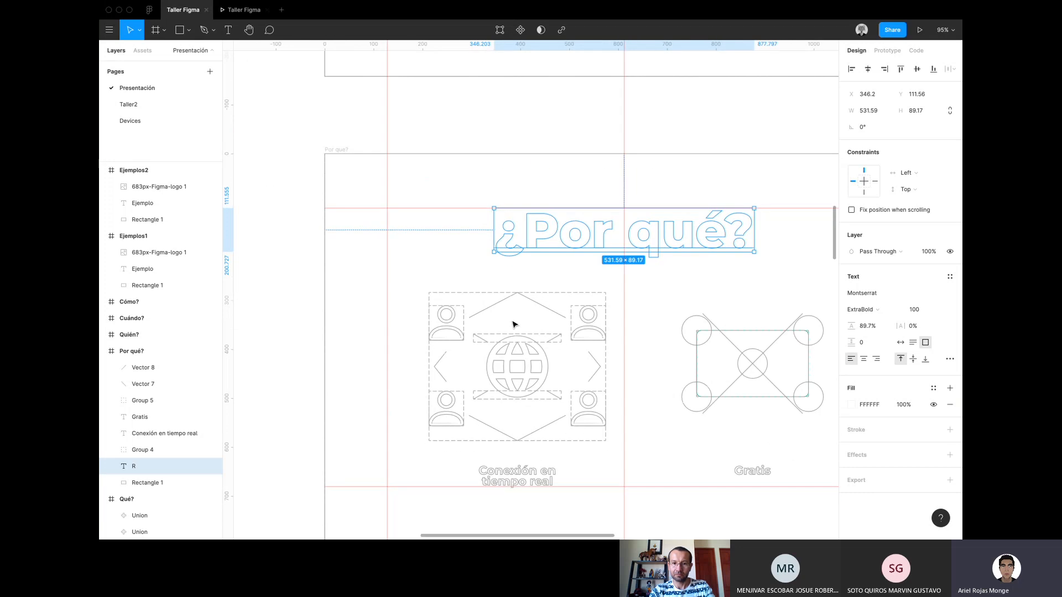
scroll(513, 324, "up", 8)
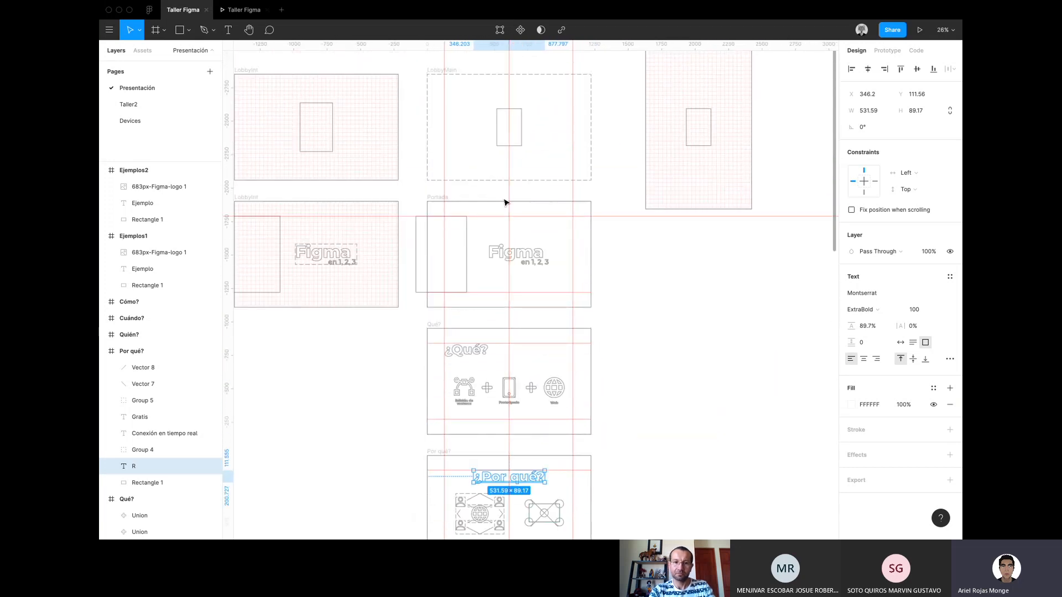
scroll(504, 202, "up", 3)
scroll(505, 203, "down", 4)
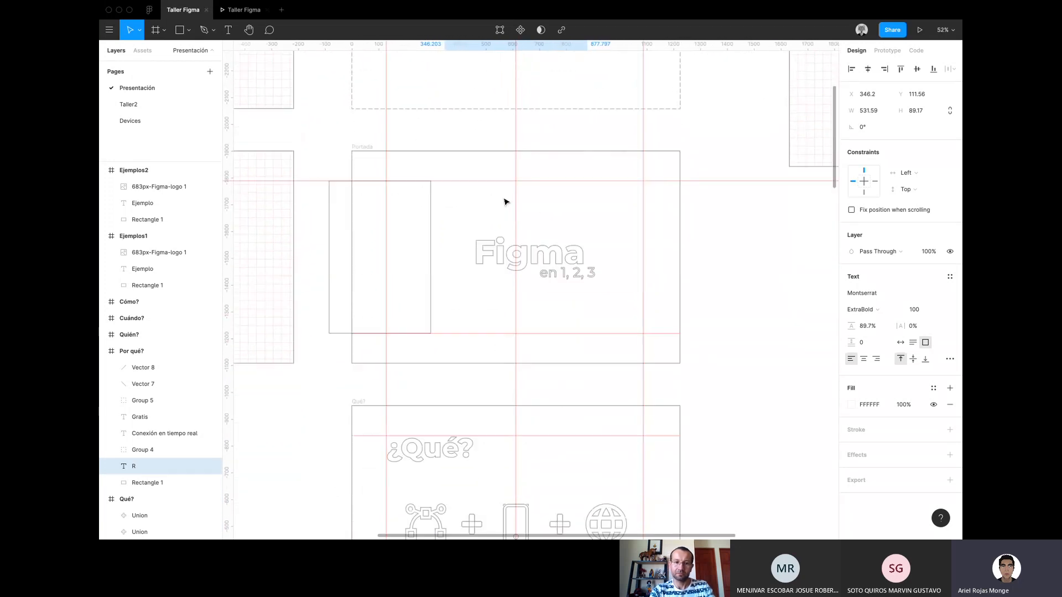
scroll(505, 202, "down", 15)
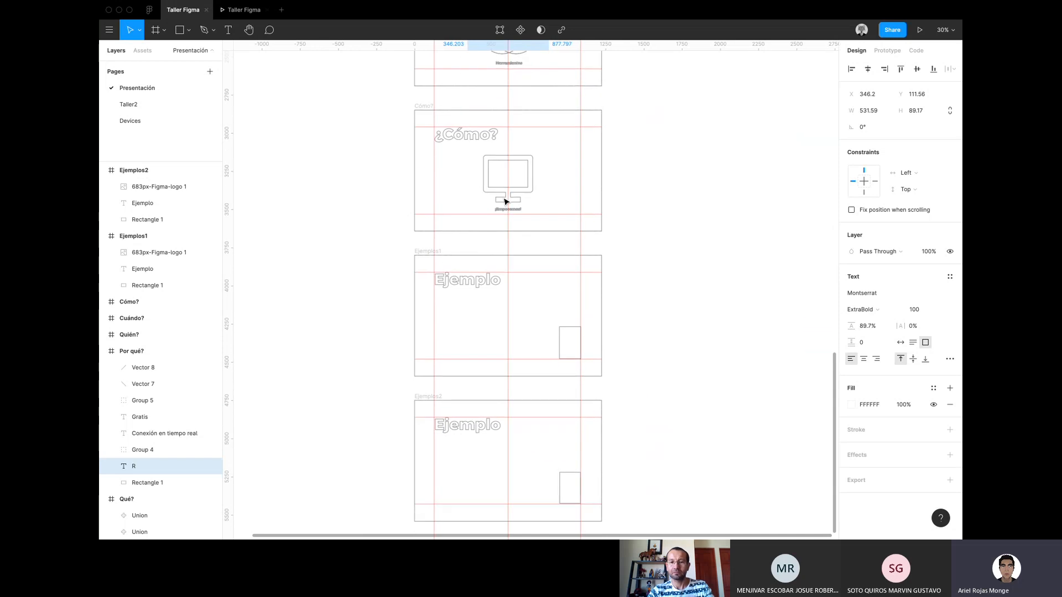
scroll(505, 202, "up", 18)
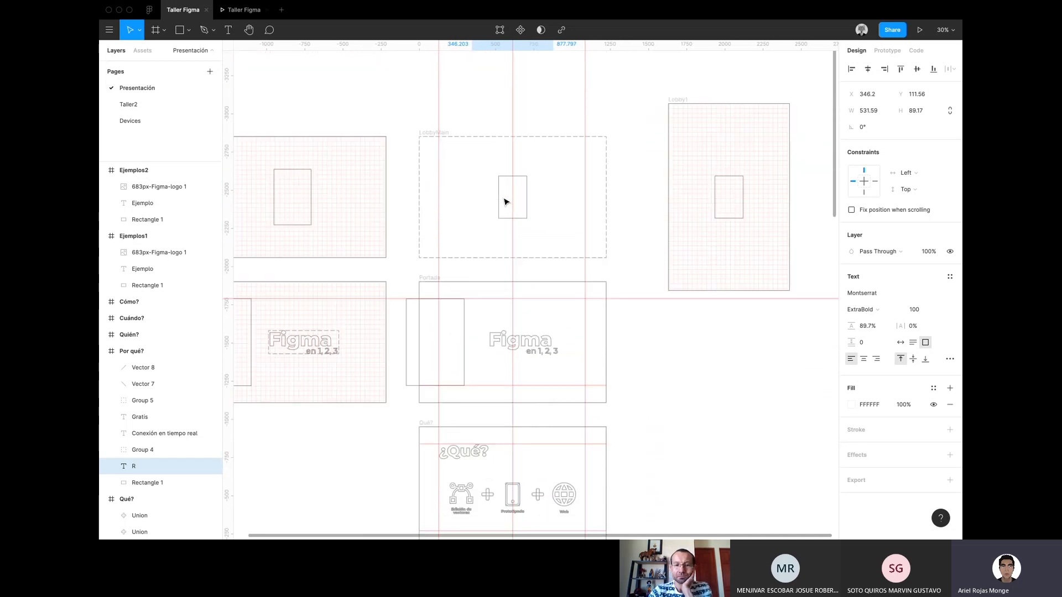
Turn off the Outlines view for the Presentación page.
left_click(109, 30)
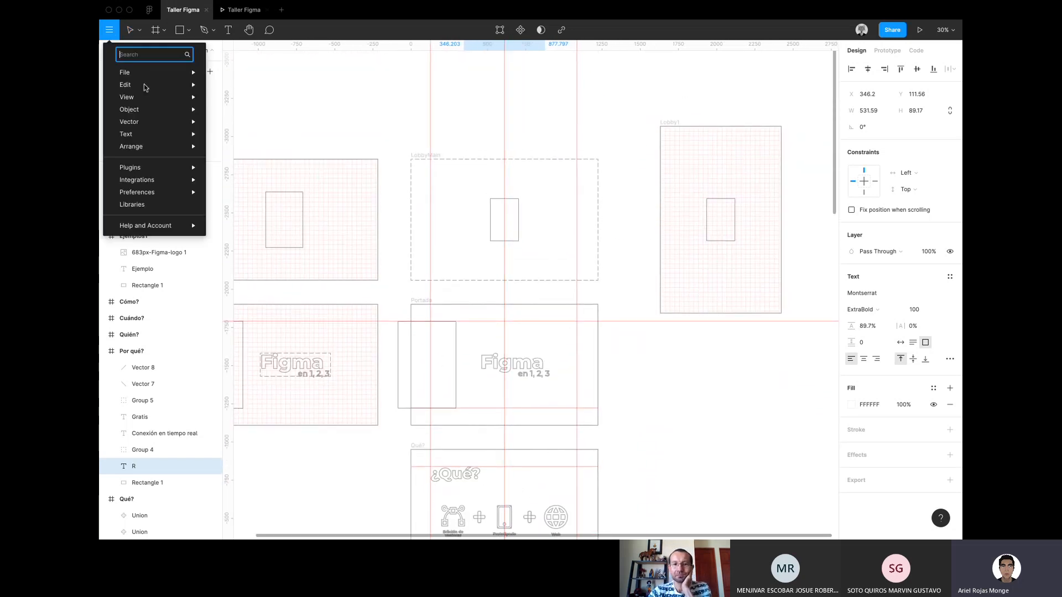
mouse_move(158, 119)
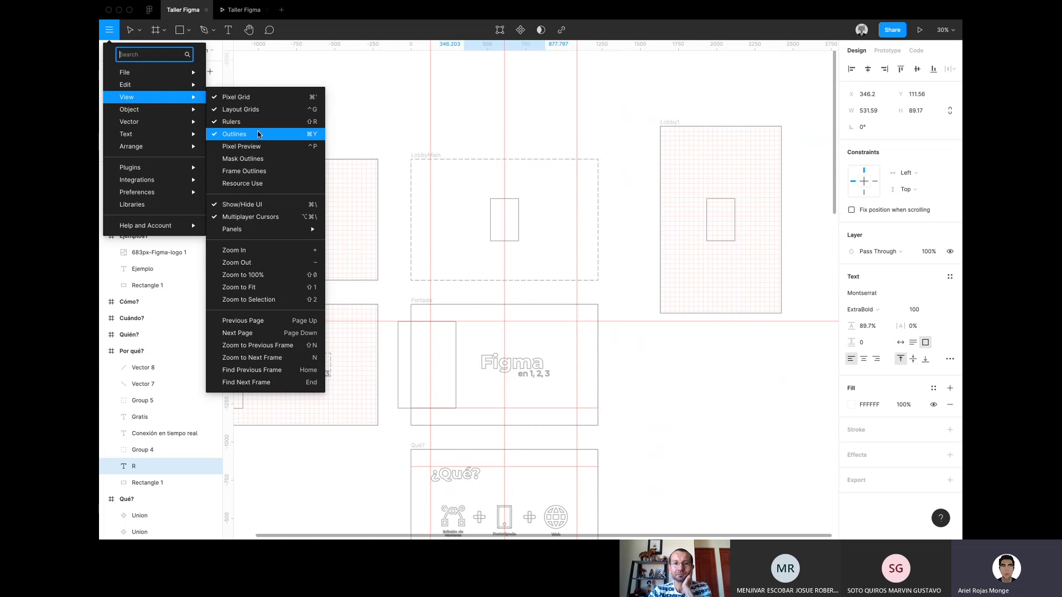
left_click(258, 134)
Turn Mask Outlines on and back off for the Presentación page.
left_click(109, 29)
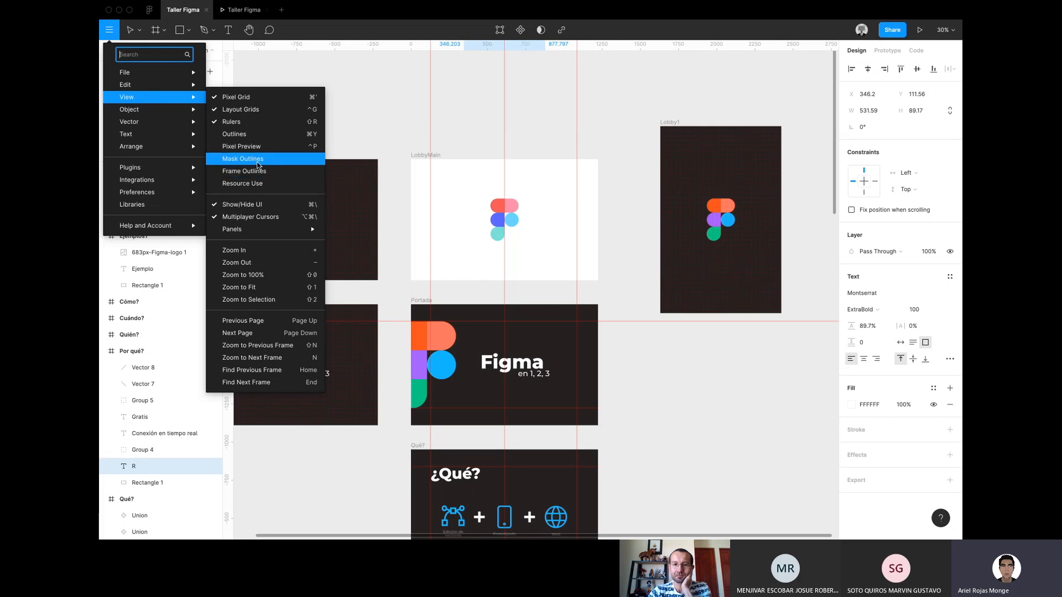
left_click(260, 165)
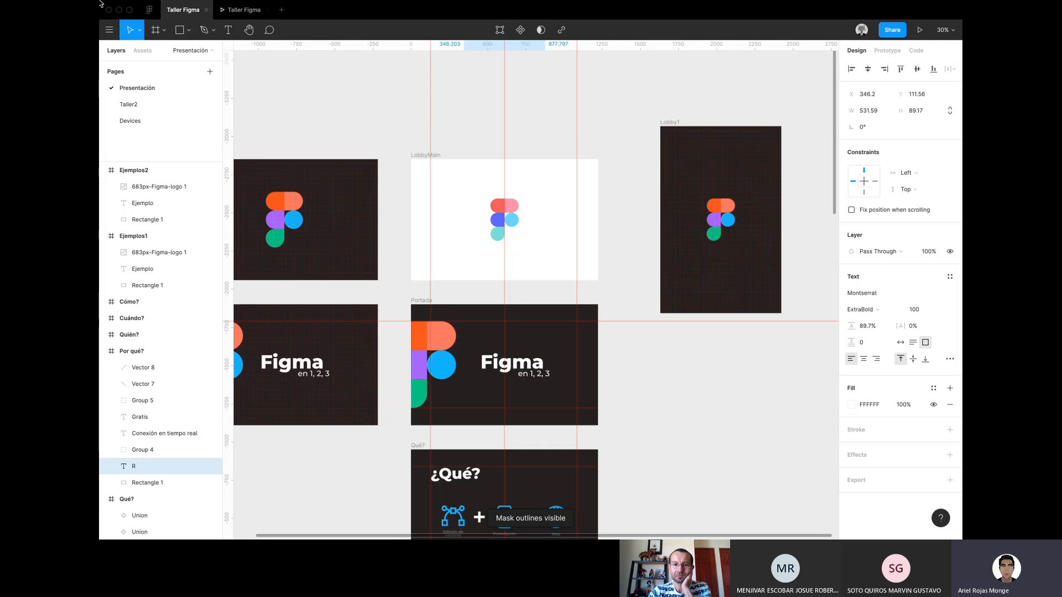
left_click(109, 30)
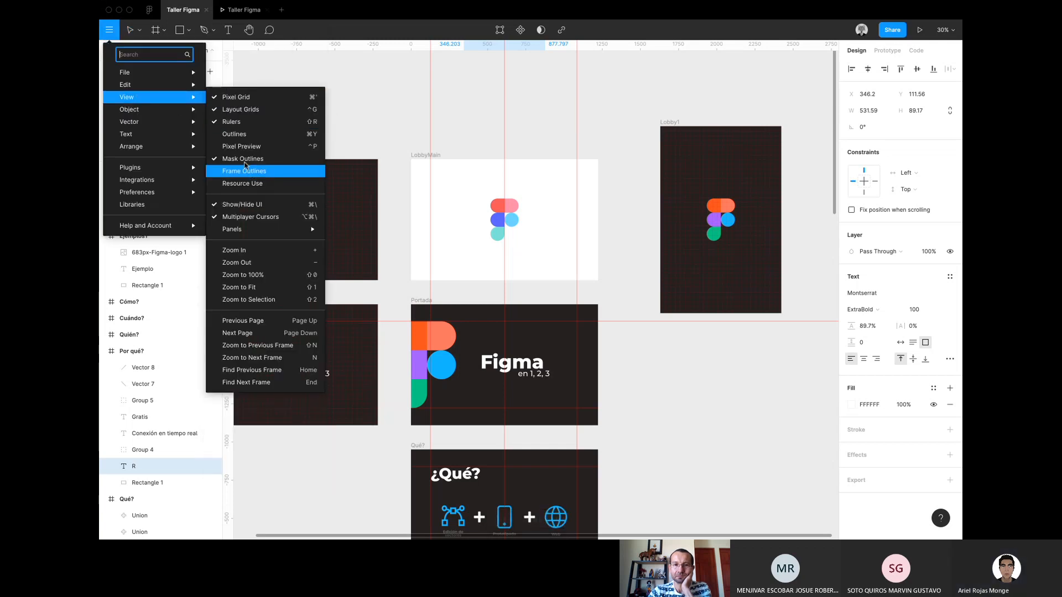
left_click(242, 158)
Hide the interface to view the frames alone on the canvas, and show it again.
left_click(109, 30)
mouse_move(141, 88)
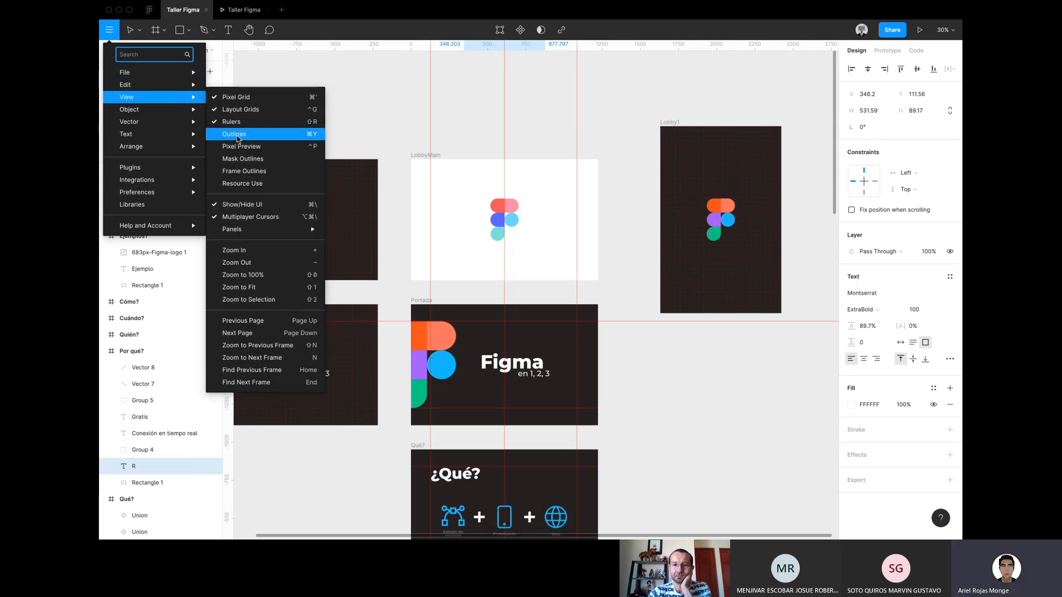
left_click(233, 201)
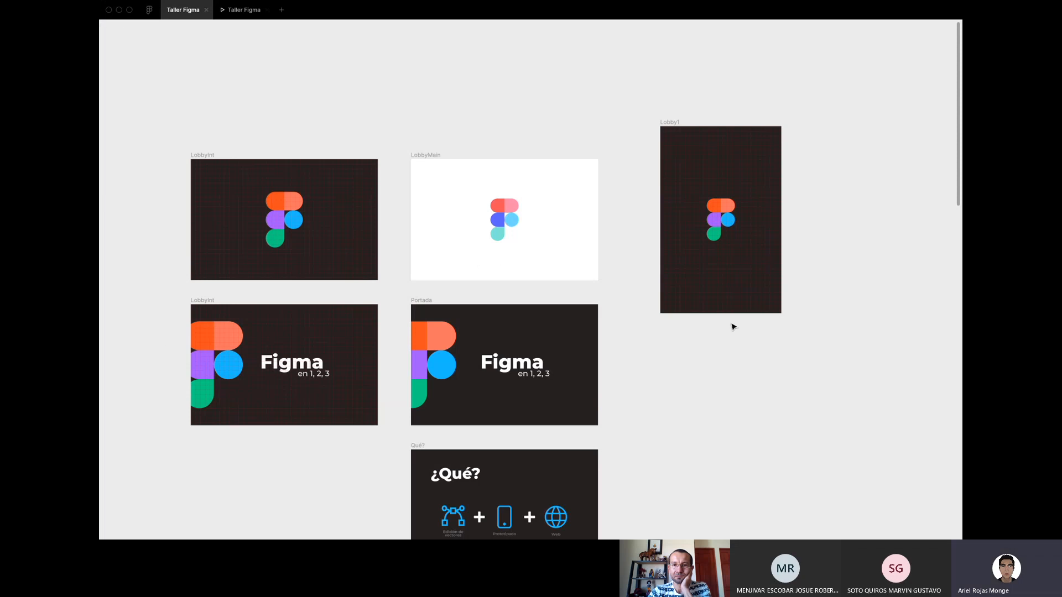
scroll(734, 327, "down", 5)
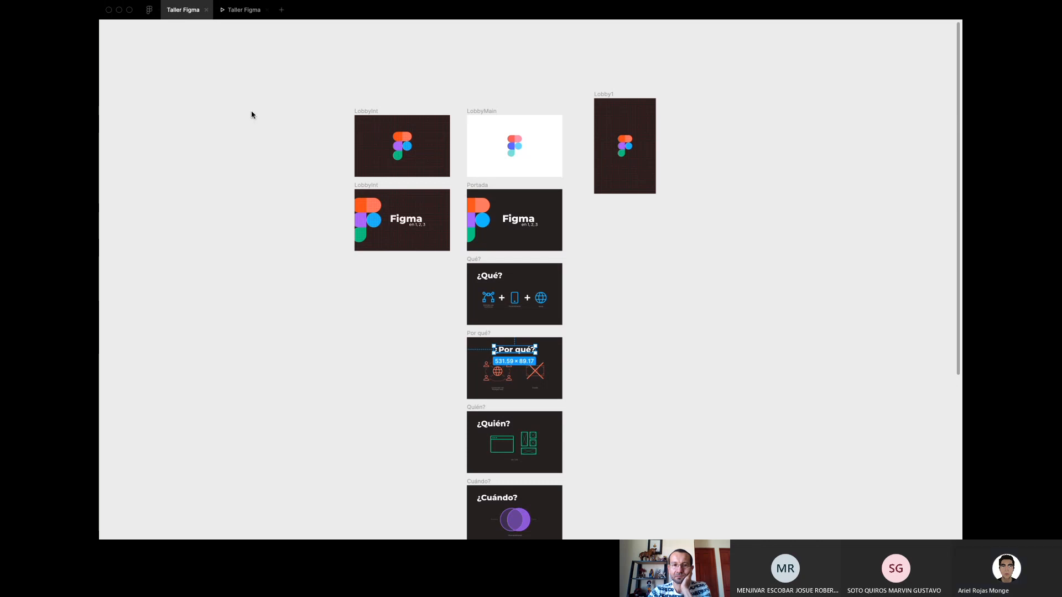
key("super+backslash")
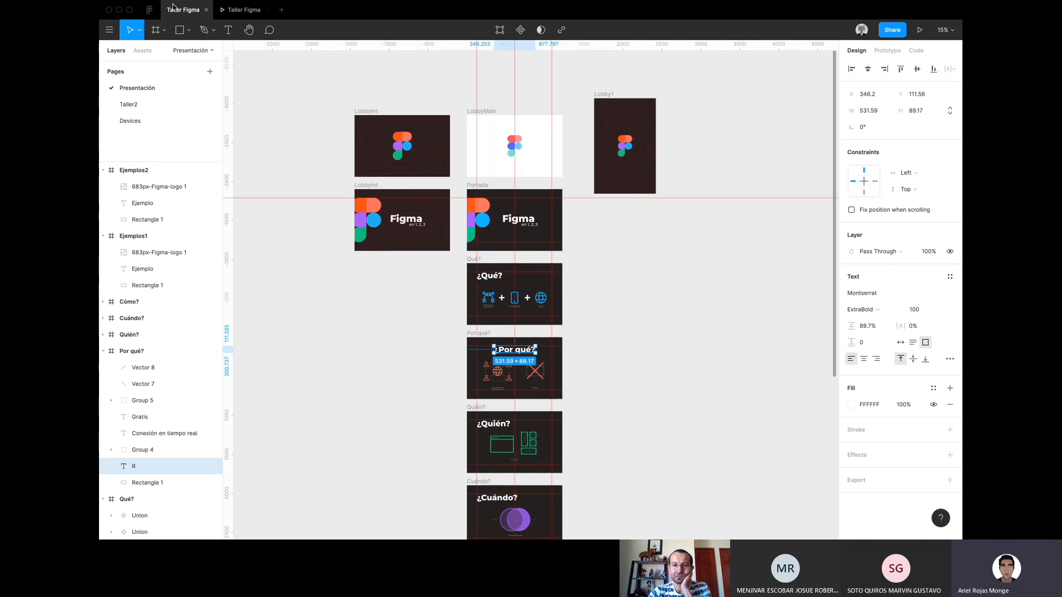
left_click(109, 30)
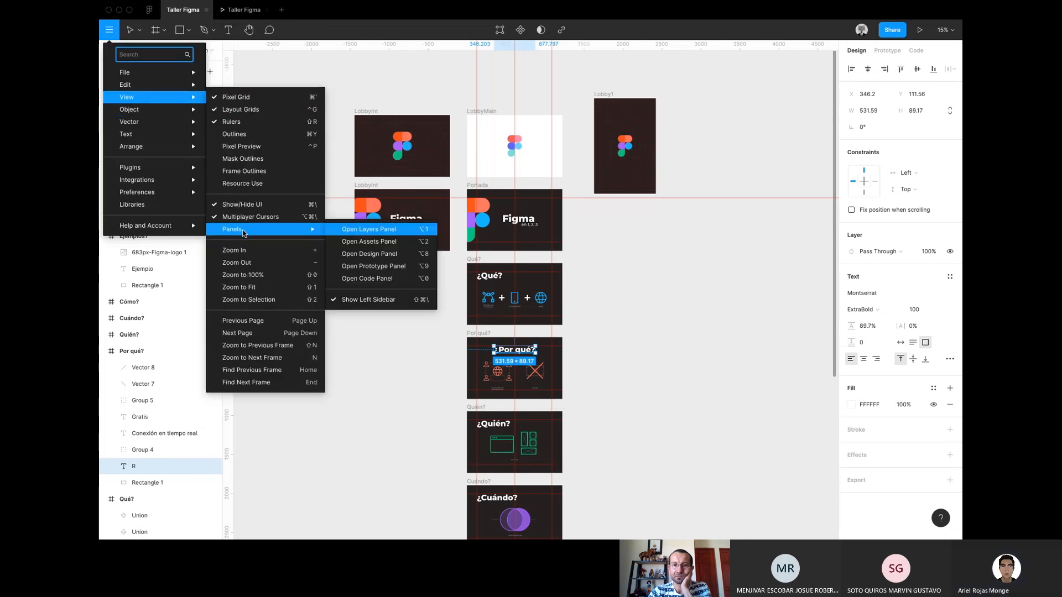
mouse_move(240, 227)
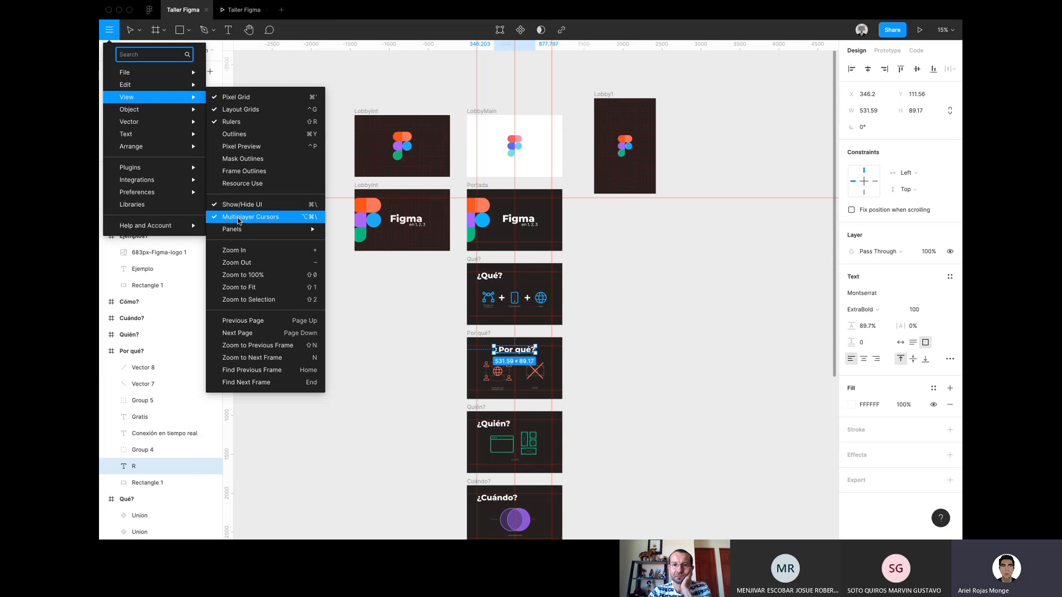
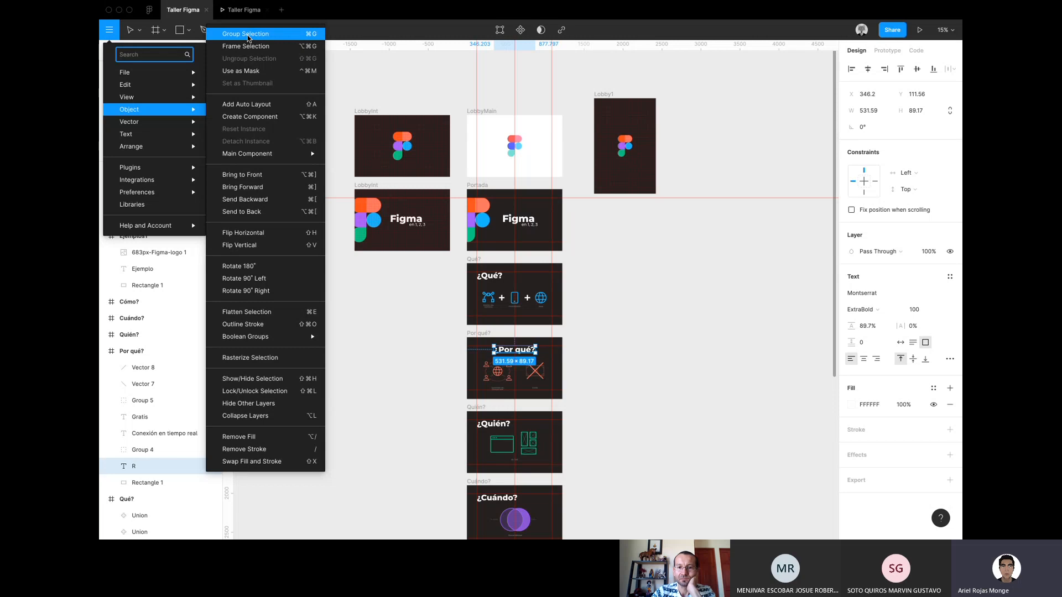
scroll(526, 140, "up", 5)
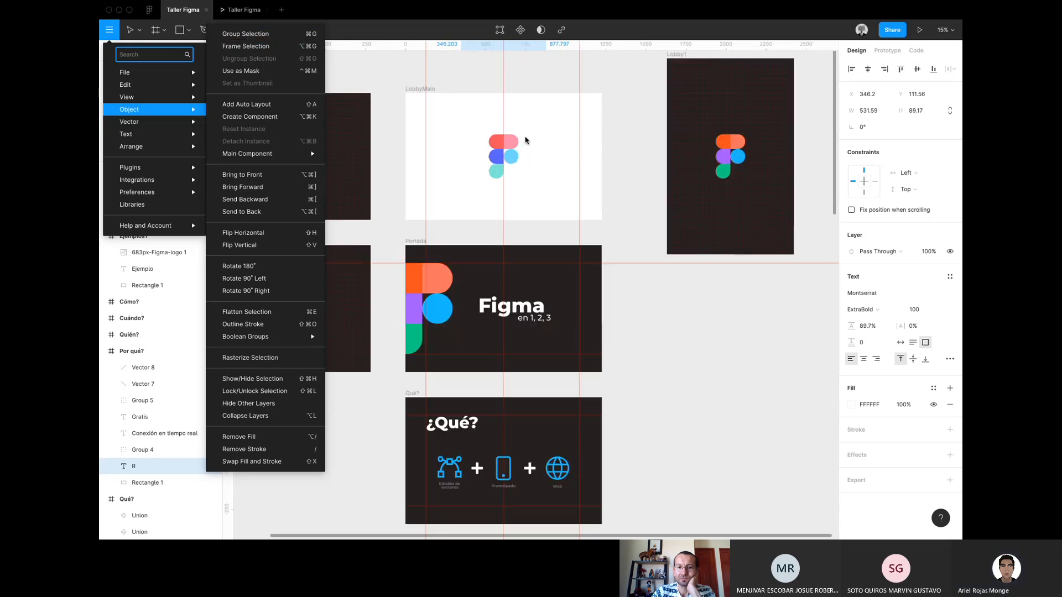
key("Escape")
Group the "Figma" title and the "en 1, 2, 3" text in the Portada frame.
scroll(529, 266, "down", 2)
left_click(530, 266)
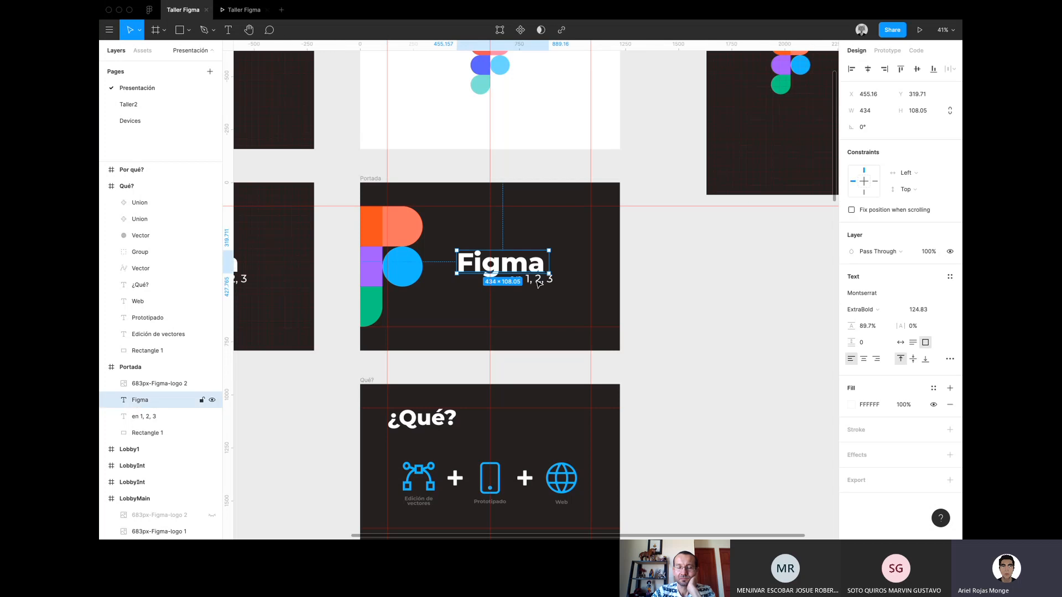
scroll(539, 283, "up", 5)
key("Escape")
left_click(556, 292)
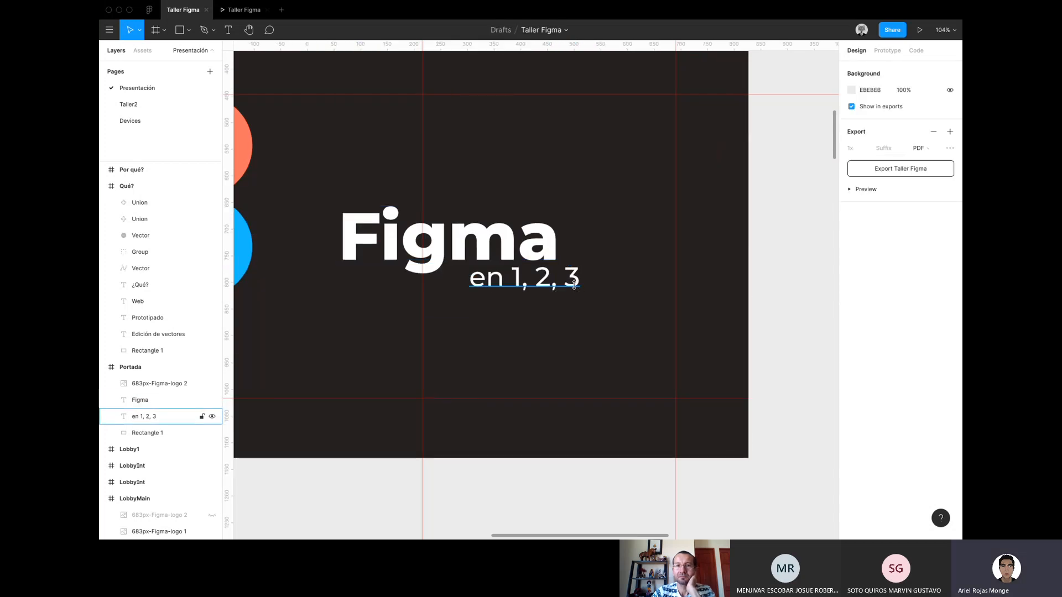
left_click(515, 243, "shift")
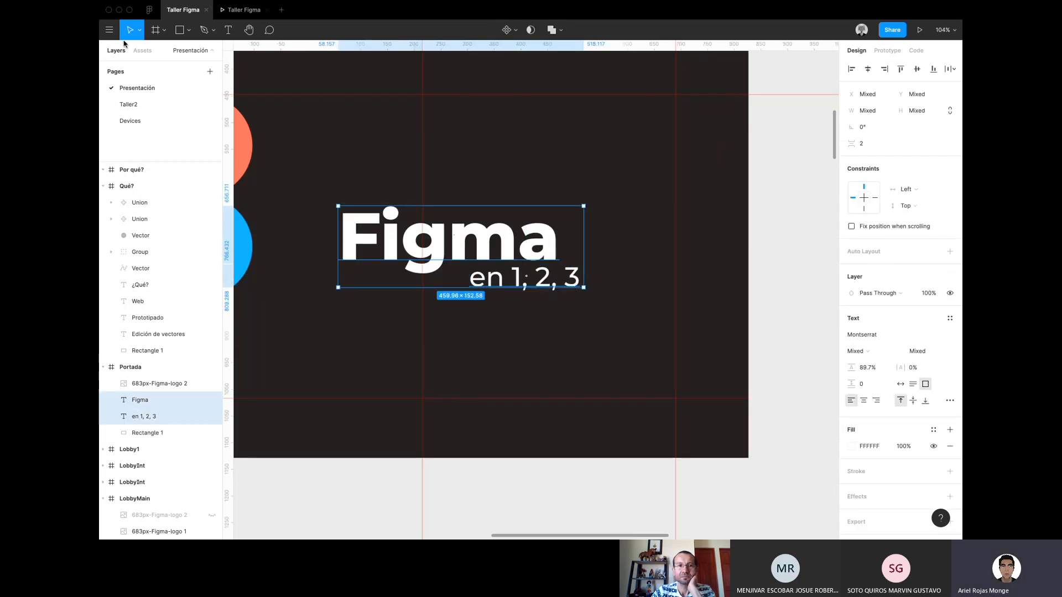
left_click(109, 30)
mouse_move(147, 109)
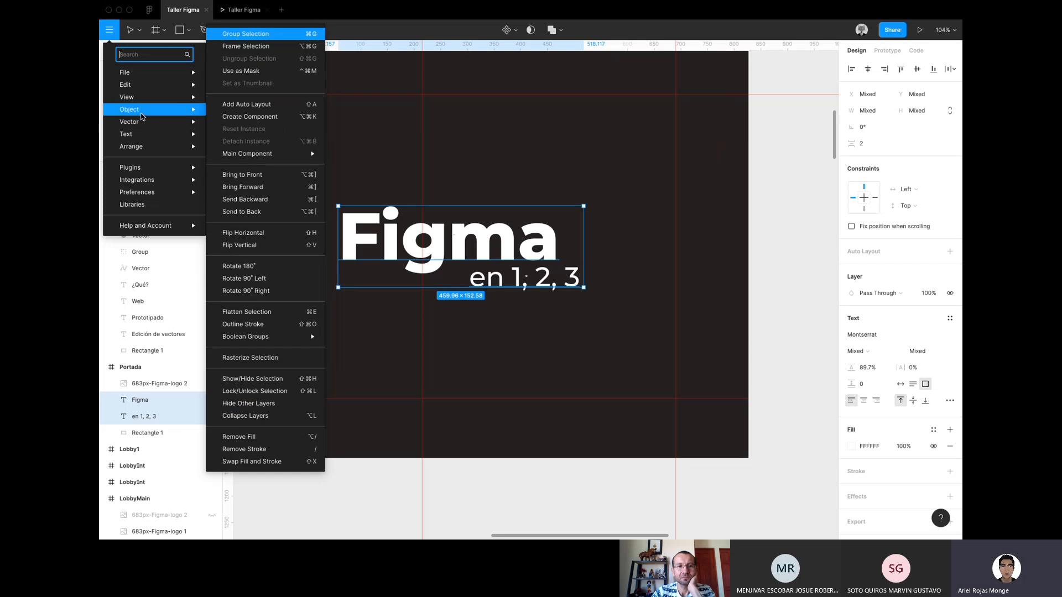
left_click(245, 34)
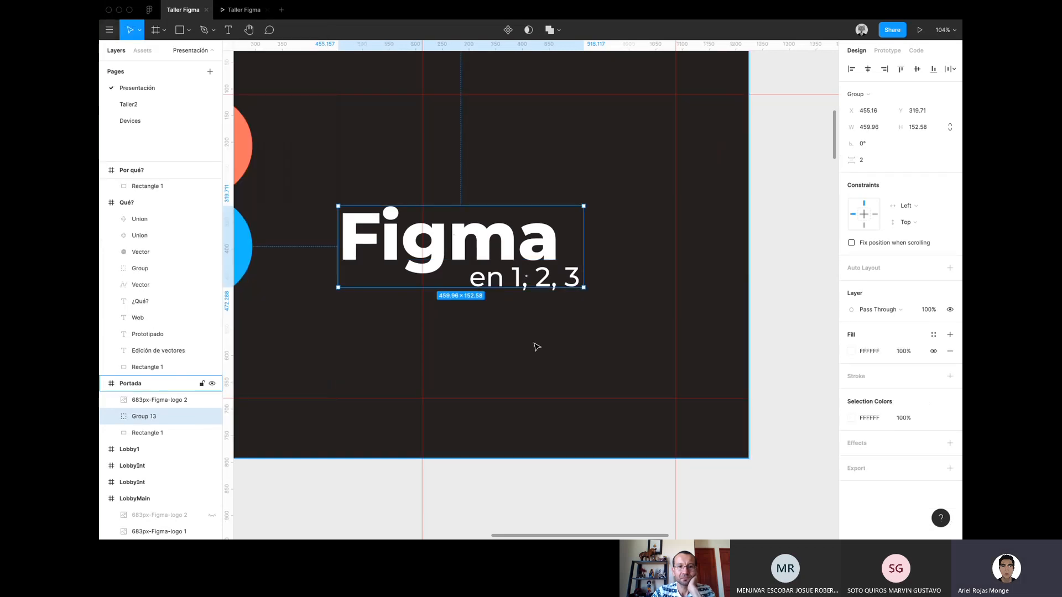
Open the Object commands for the grouped title in the Portada frame.
scroll(489, 257, "down", 5)
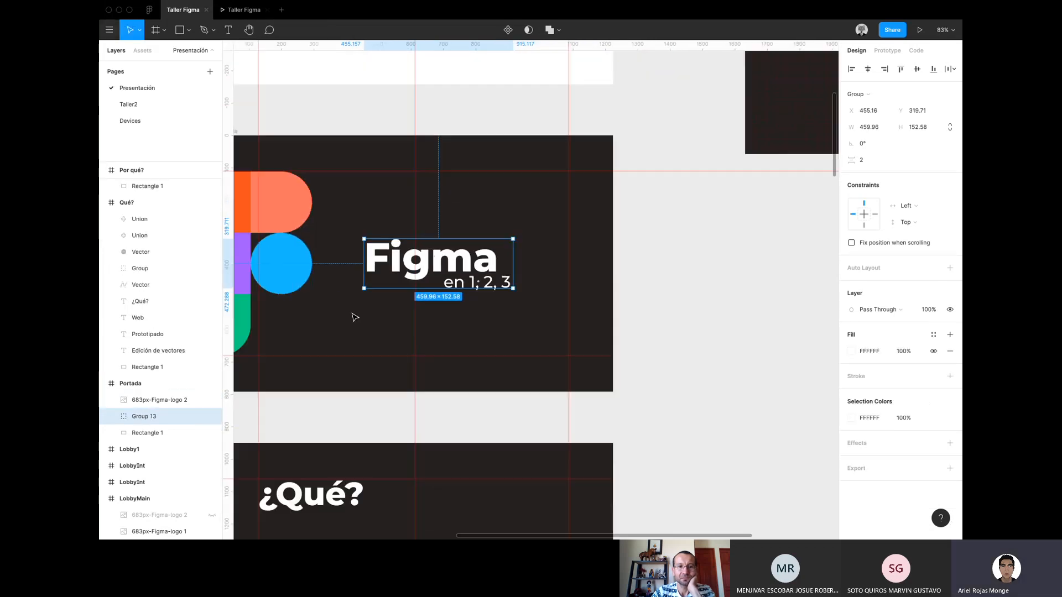
left_click(109, 32)
mouse_move(148, 111)
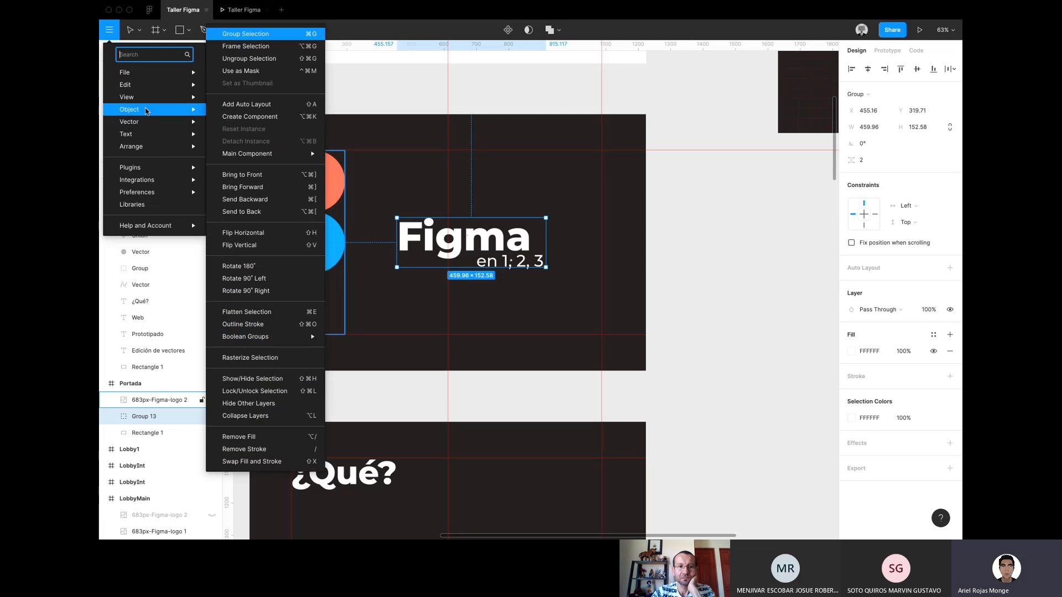
Ungroup the "Figma" and "en 1, 2, 3" texts on the Portada slide.
left_click(284, 62)
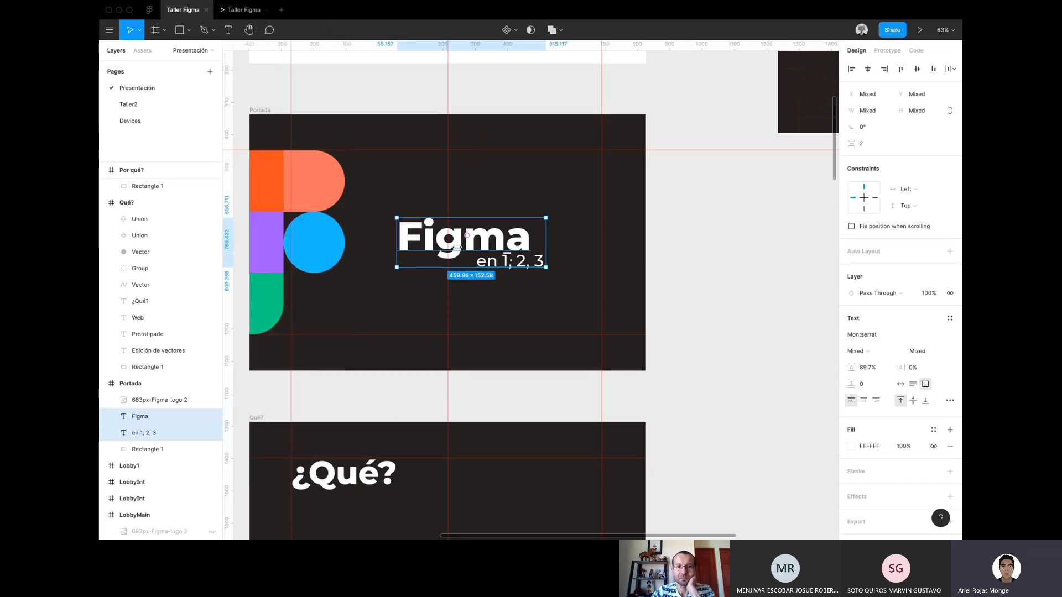
left_click(105, 30)
mouse_move(136, 98)
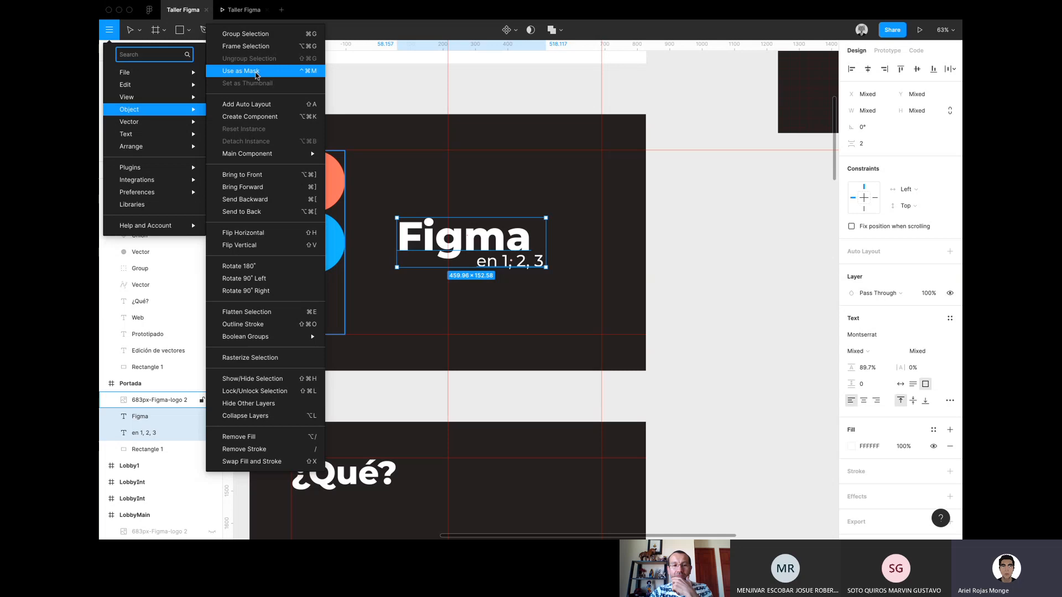
left_click(384, 82)
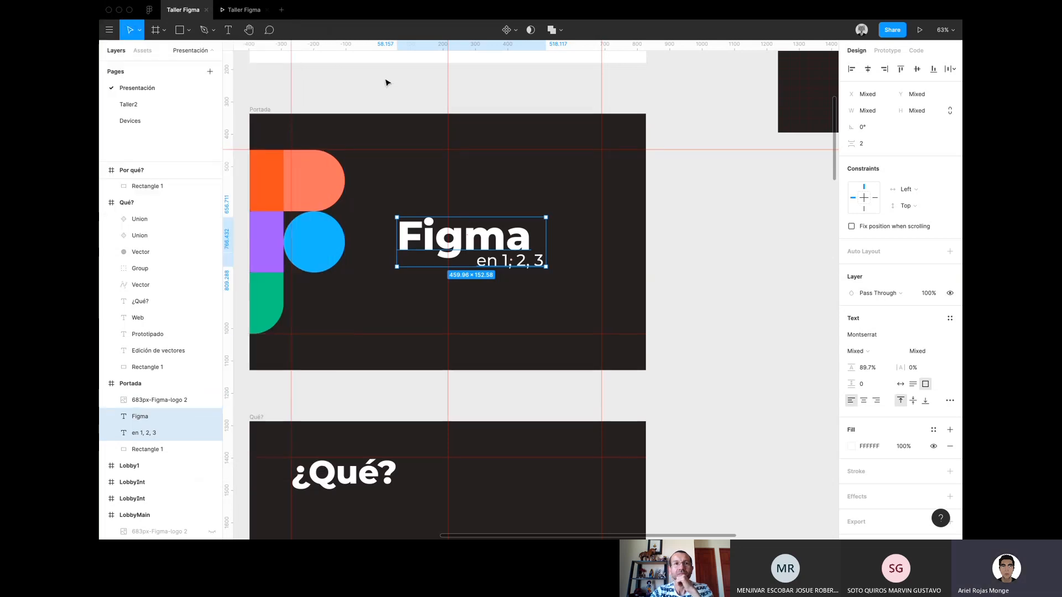
Try moving the filled purple crescent out of the overlapping circles on the ¿Cuándo? slide.
scroll(388, 82, "down", 15)
scroll(388, 82, "down", 20)
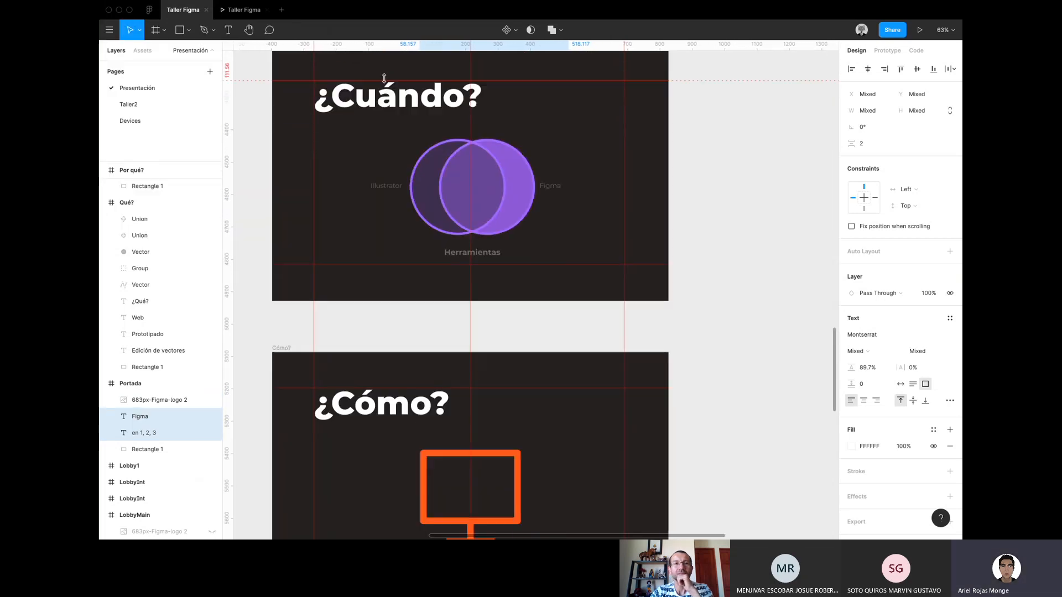
scroll(387, 82, "up", 15)
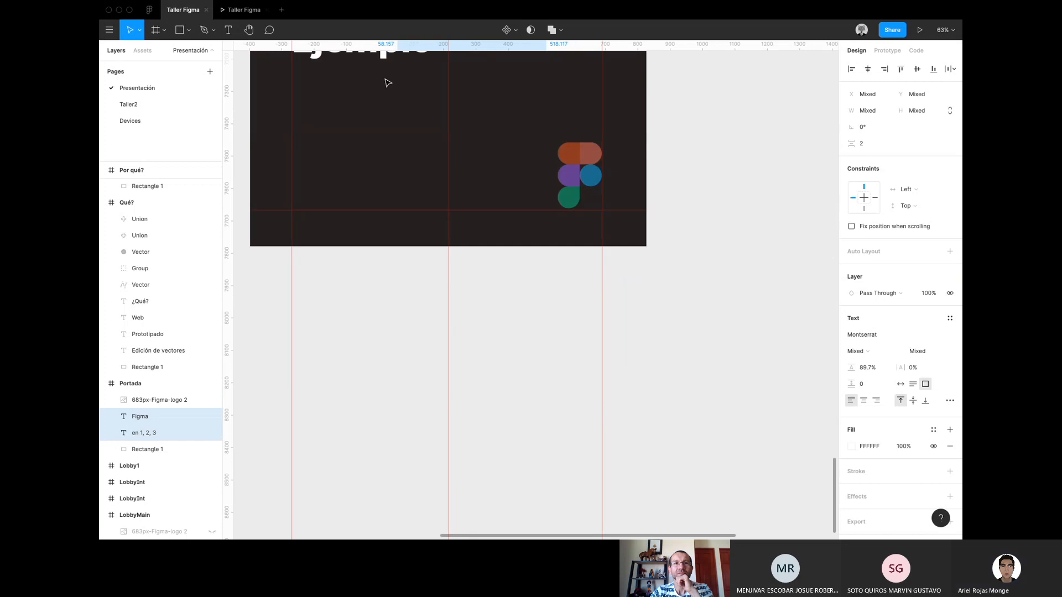
left_click(487, 313)
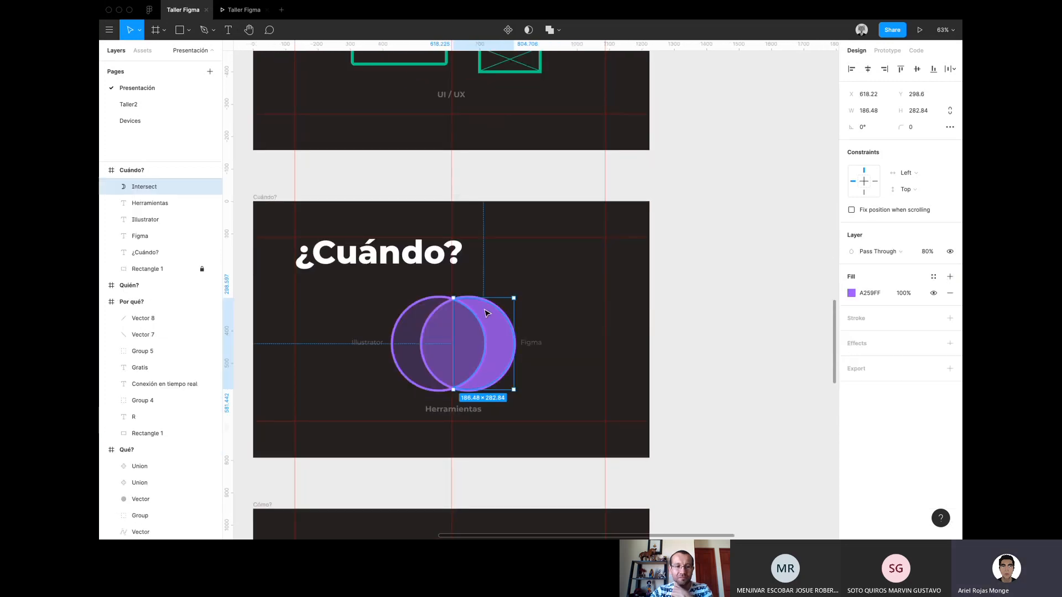
scroll(658, 217, "up", 2)
scroll(643, 215, "down", 5)
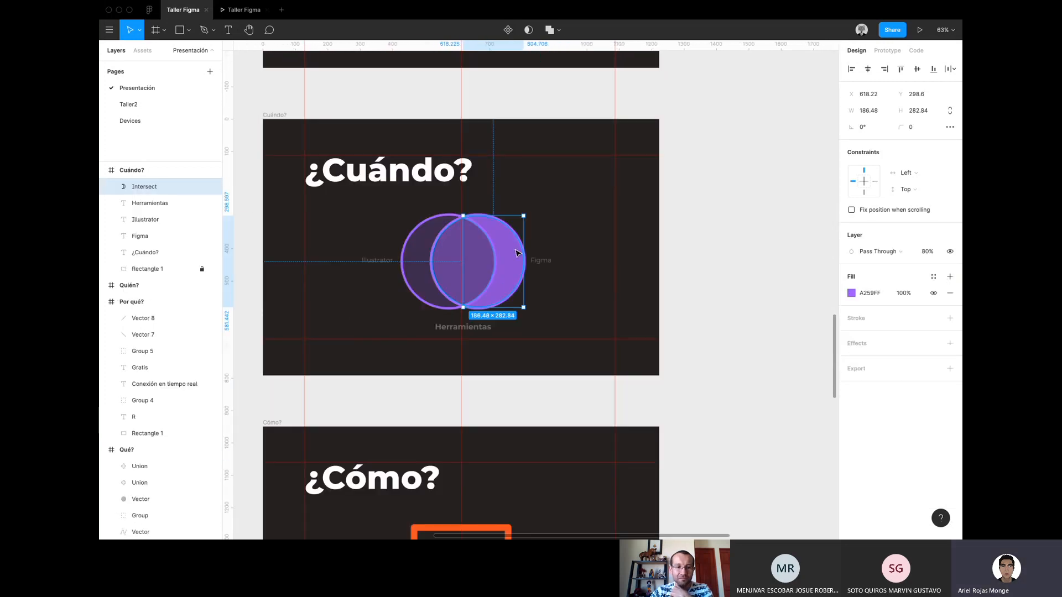
left_click_drag(516, 254, 627, 257)
scroll(627, 260, "up", 3)
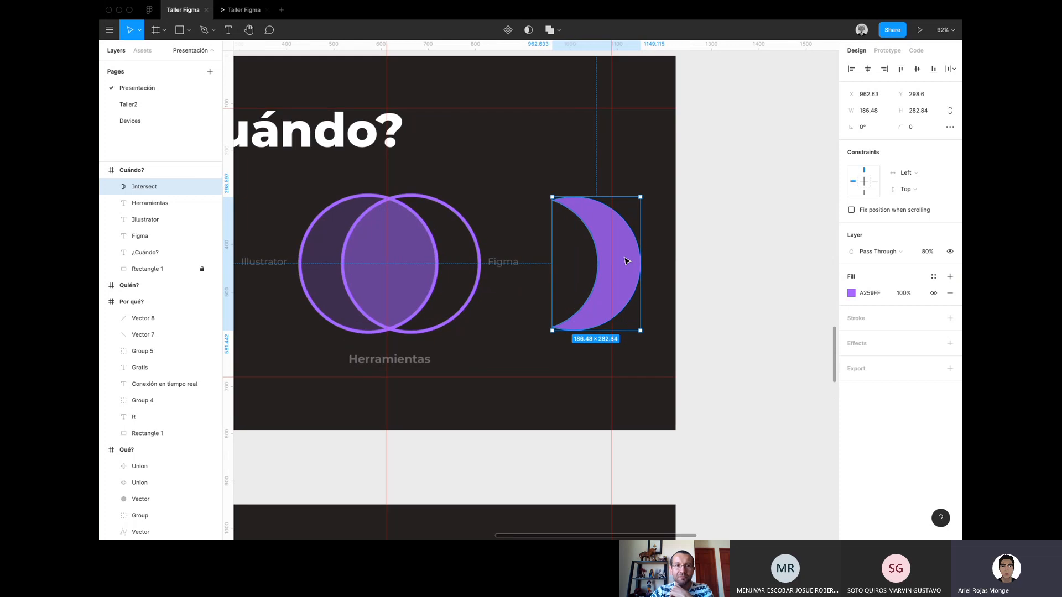
key("super+z")
On the Taller2 page, duplicate the Portada slide's Figma logo onto the ¿Cuándo? slide at about X 715, Y 106.
left_click(130, 104)
scroll(367, 212, "down", 10)
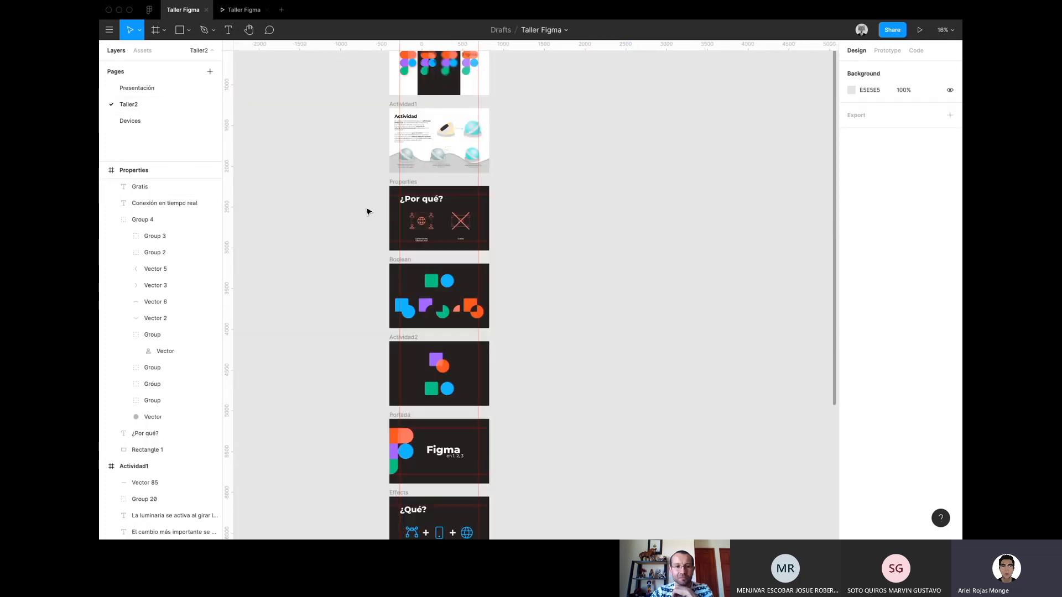
scroll(422, 192, "up", 3)
scroll(423, 192, "up", 4)
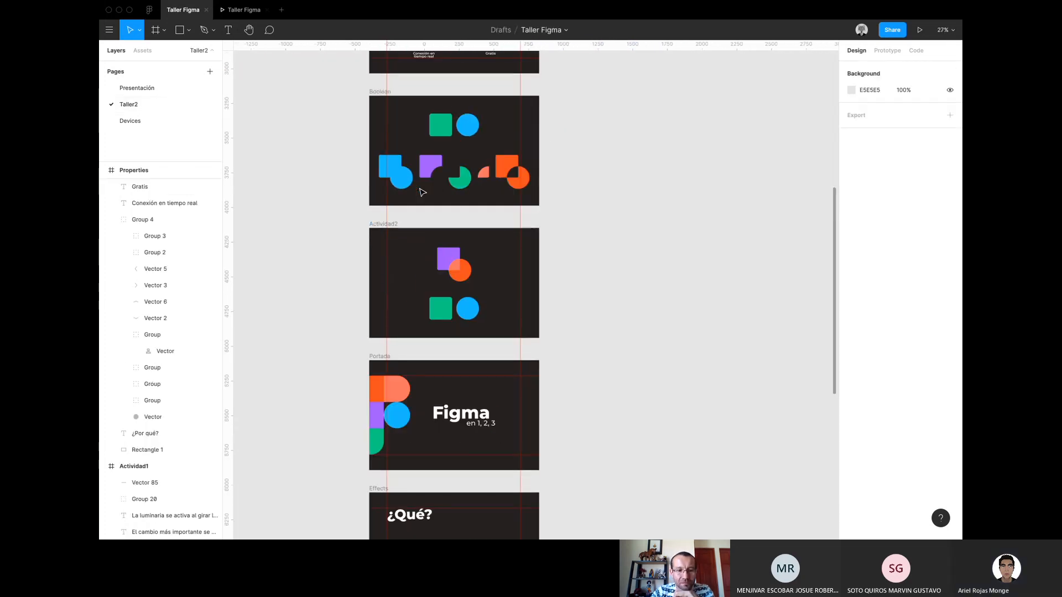
scroll(449, 247, "down", 5)
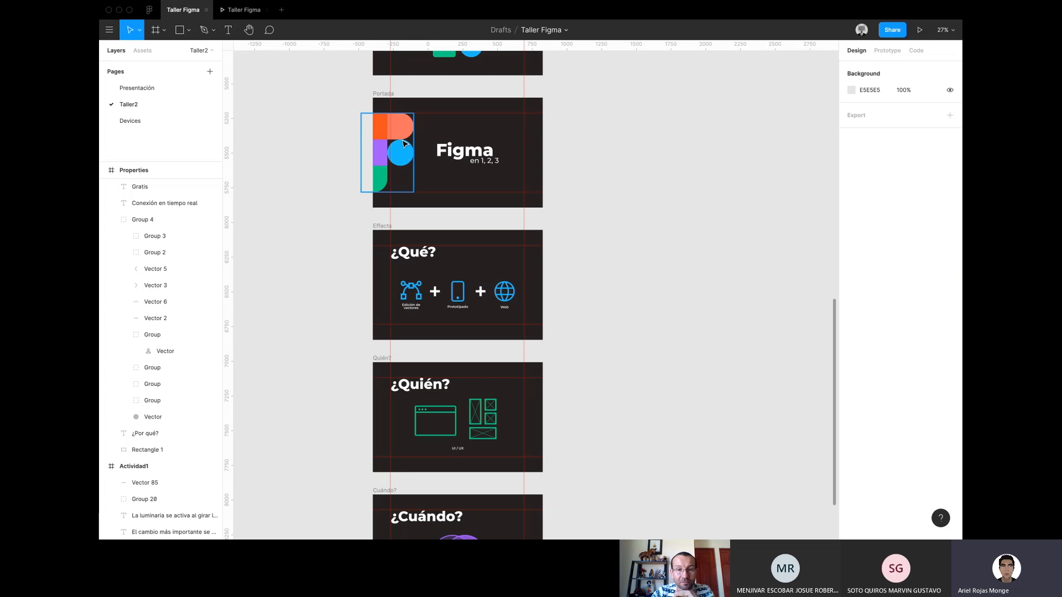
left_click(405, 144)
scroll(404, 144, "down", 3)
key("Escape")
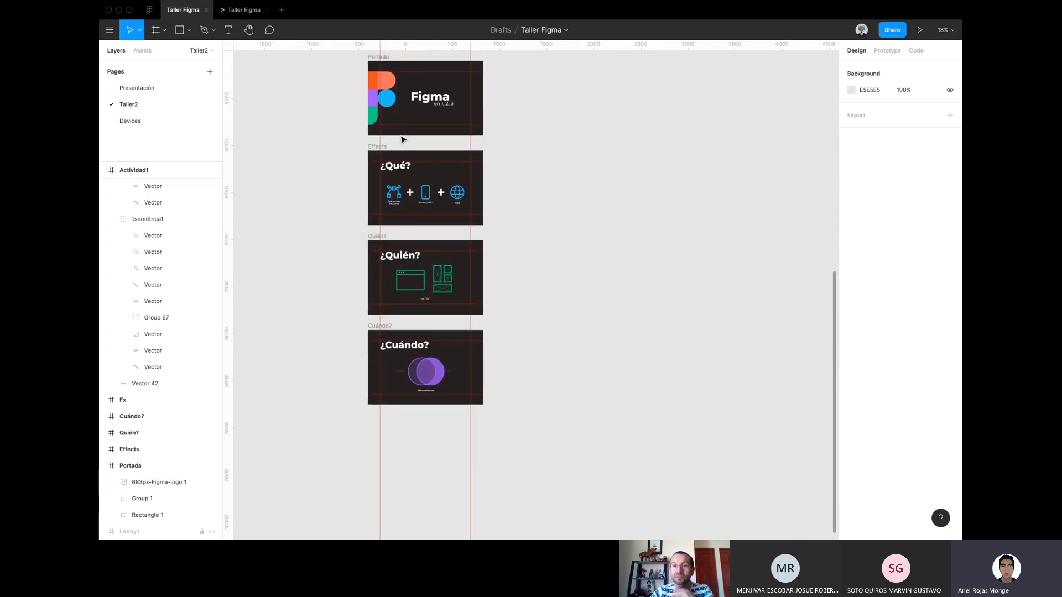
left_click(390, 102)
left_click_drag(376, 98, 452, 374)
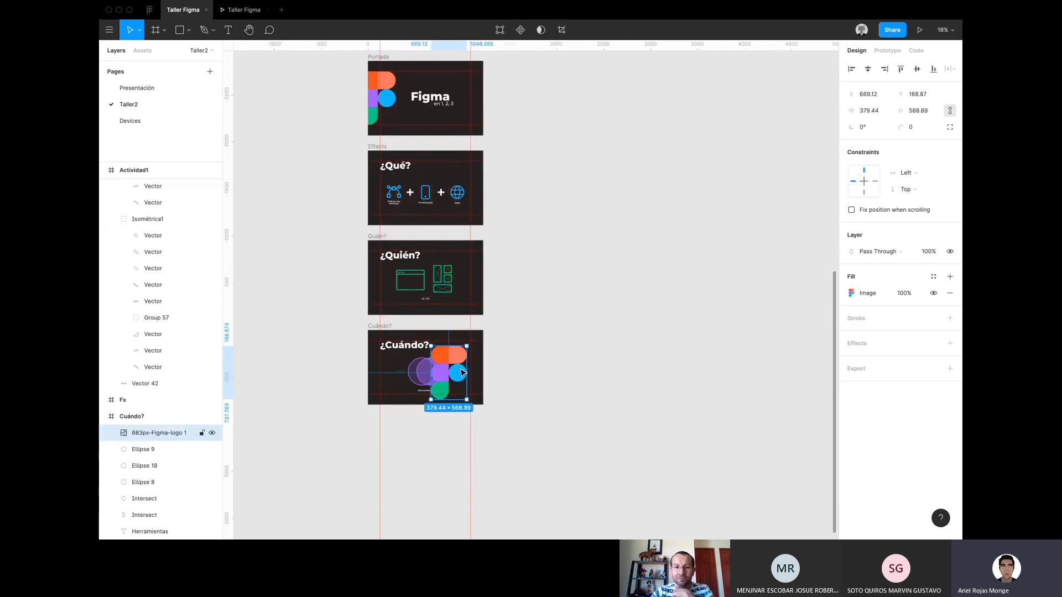
scroll(452, 374, "up", 10)
left_click_drag(432, 337, 459, 299)
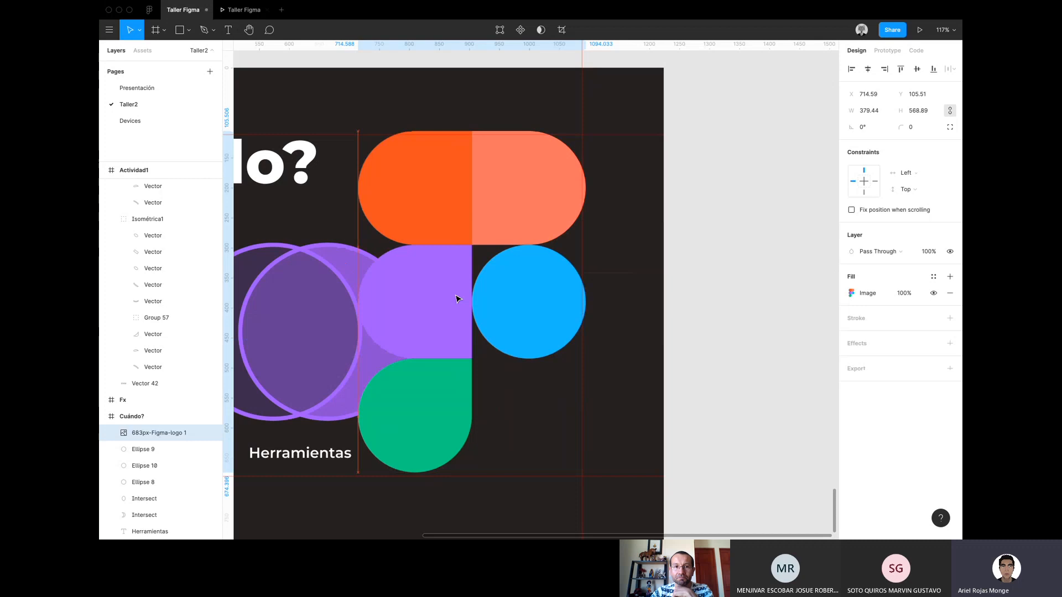
Move the purple crescent over the Figma logo and reorder its layer directly beneath the logo layer.
left_click(344, 259)
left_click_drag(372, 254, 488, 177)
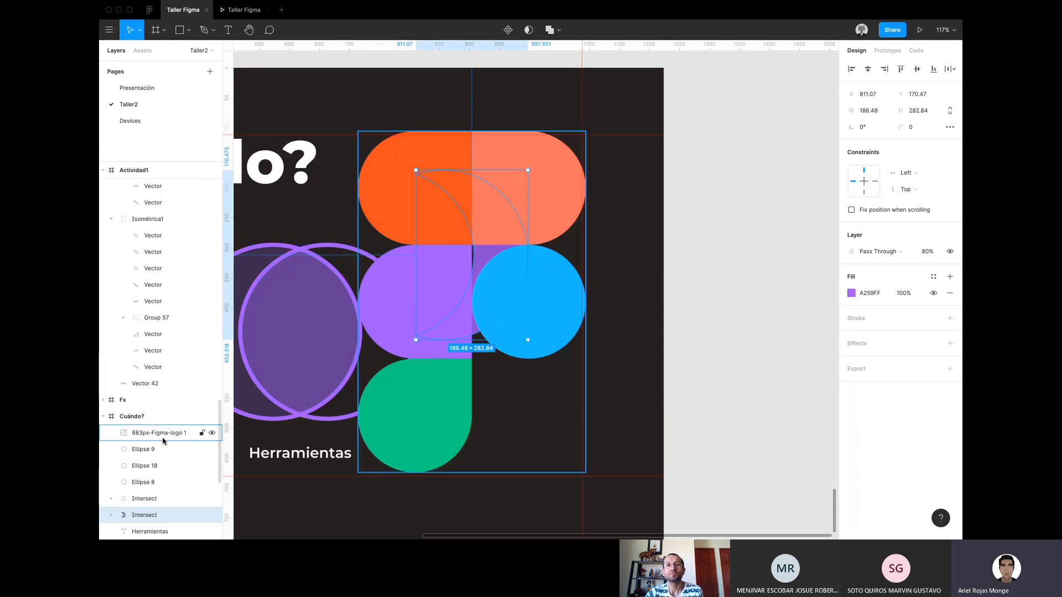
left_click_drag(123, 513, 160, 441)
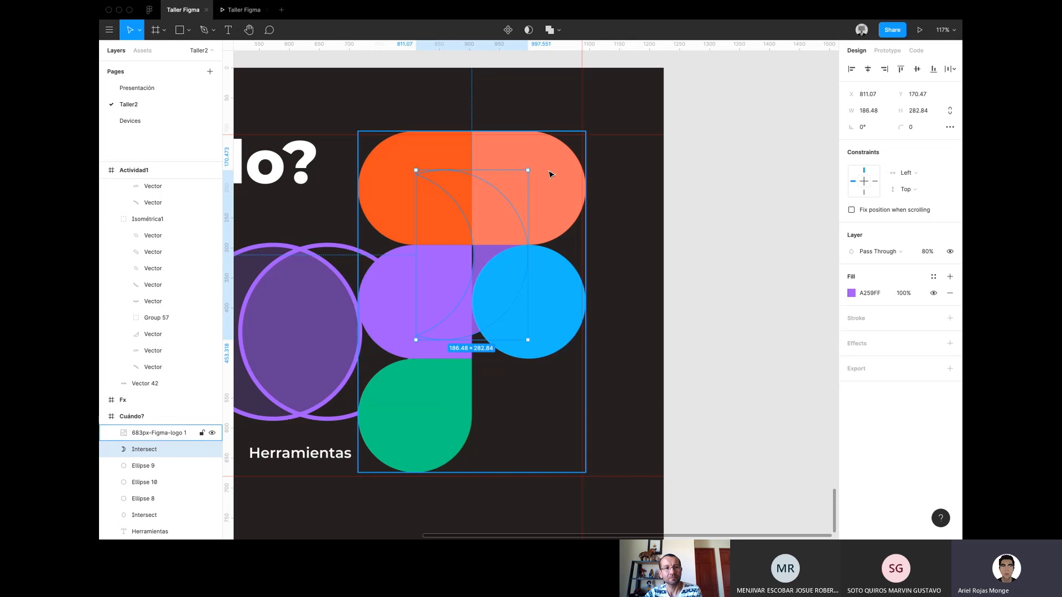
Use the crescent as a mask for the Figma logo and move the masked group clear of the "Figma" label.
left_click(550, 175)
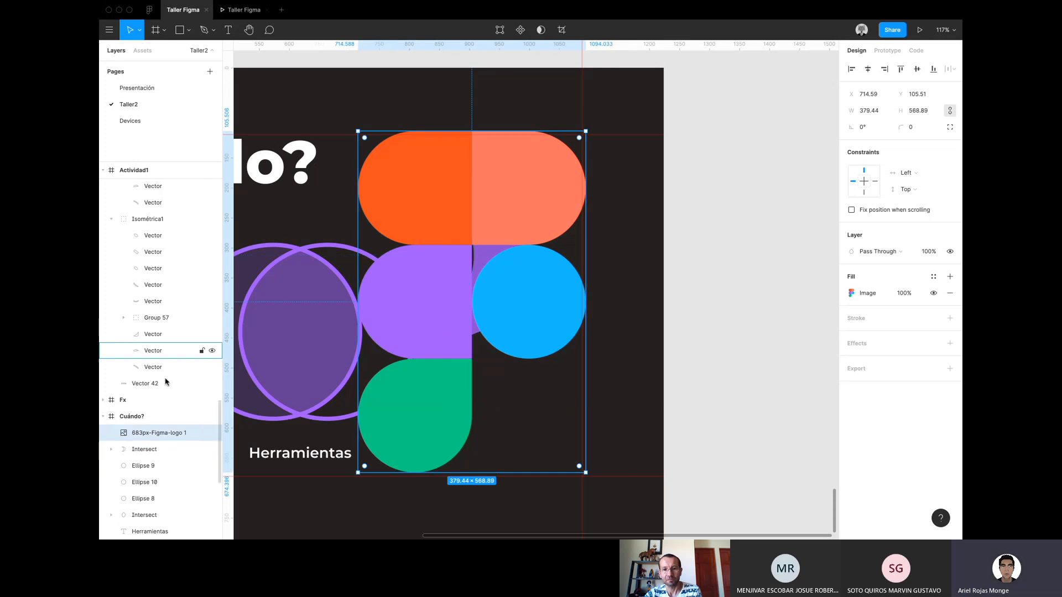
left_click(156, 449, "shift")
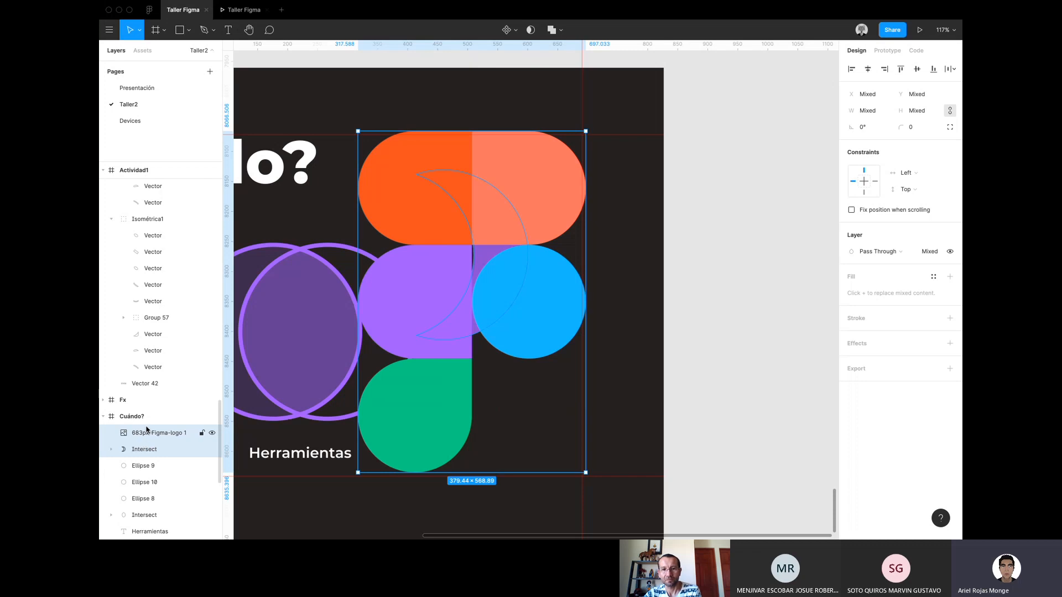
left_click(531, 31)
left_click(742, 349)
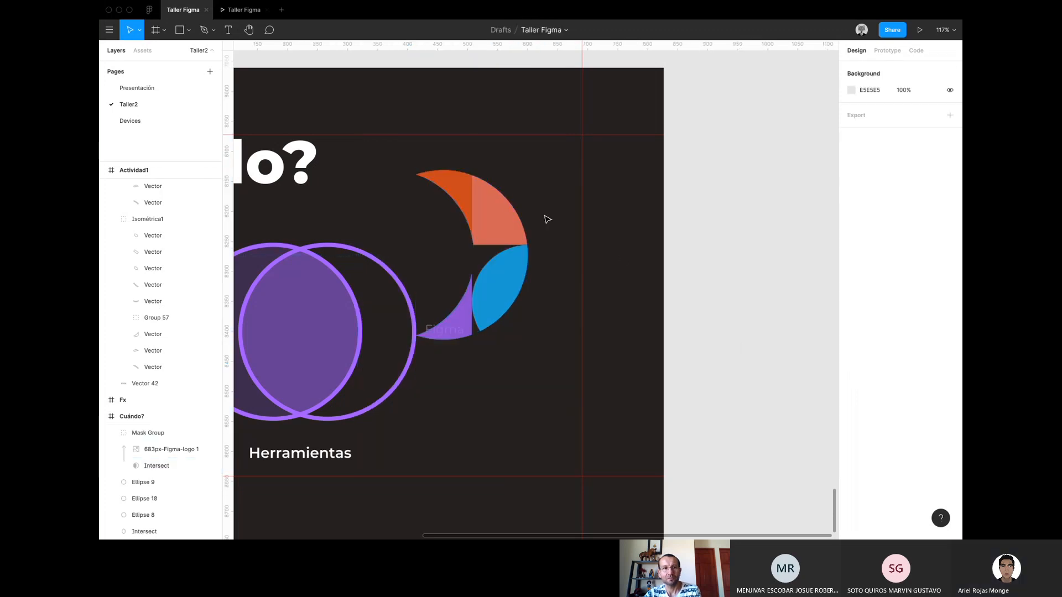
left_click_drag(497, 239, 551, 317)
left_click(742, 301)
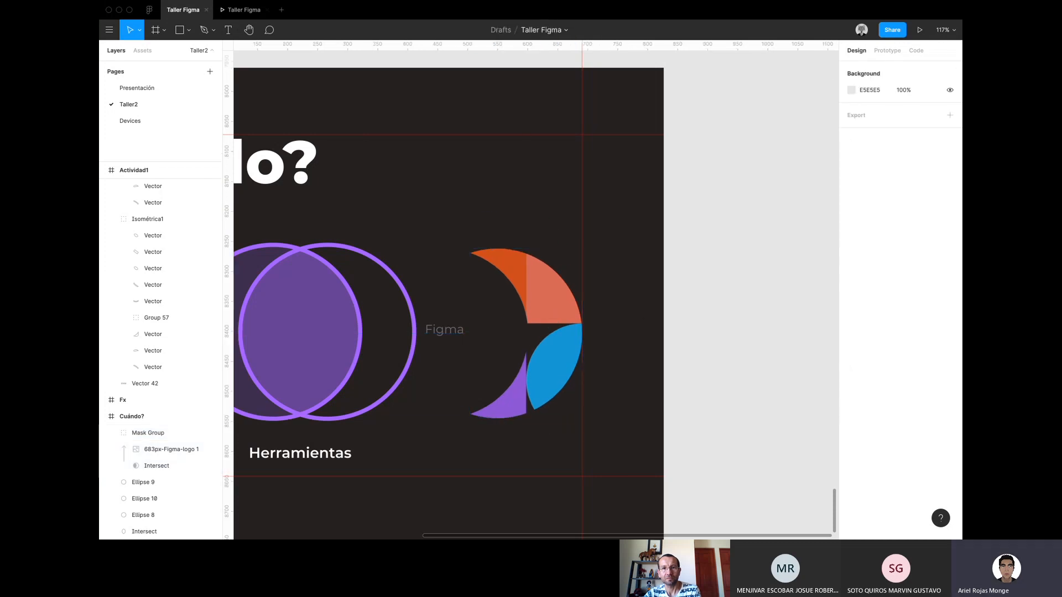
Scale the logo inside the mask group to about 186 × 280 and reposition it to fit the crescent.
left_click(169, 450)
scroll(173, 407, "down", 3)
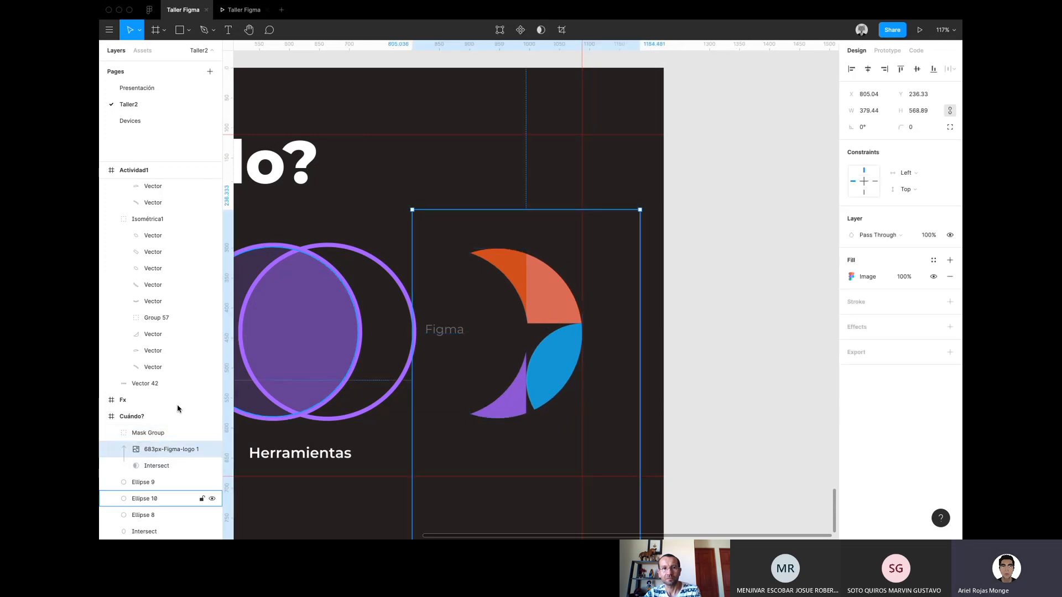
scroll(166, 376, "down", 2)
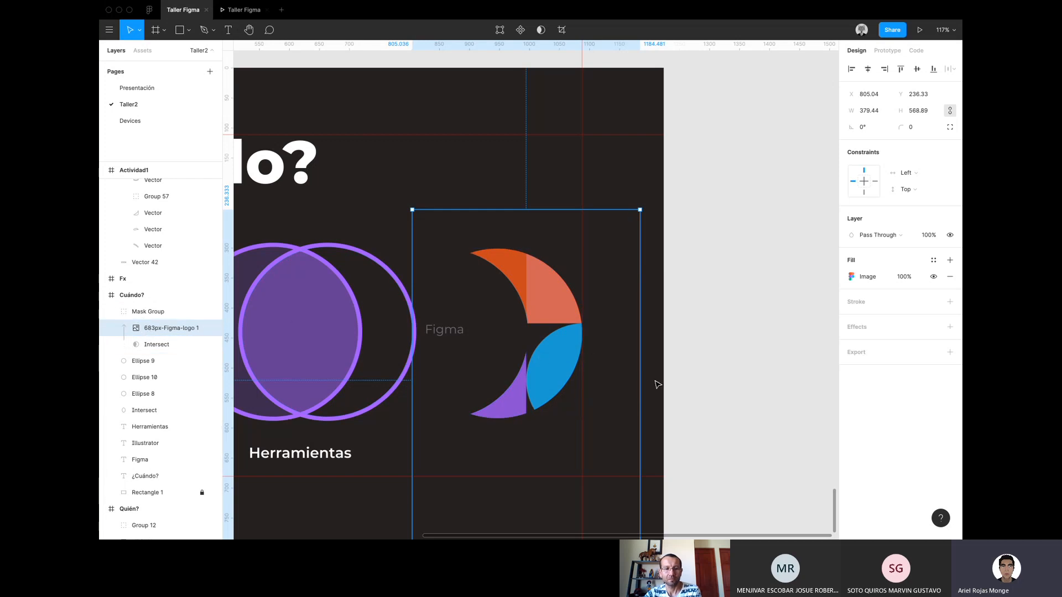
left_click_drag(641, 379, 582, 351)
left_click_drag(562, 436, 536, 347)
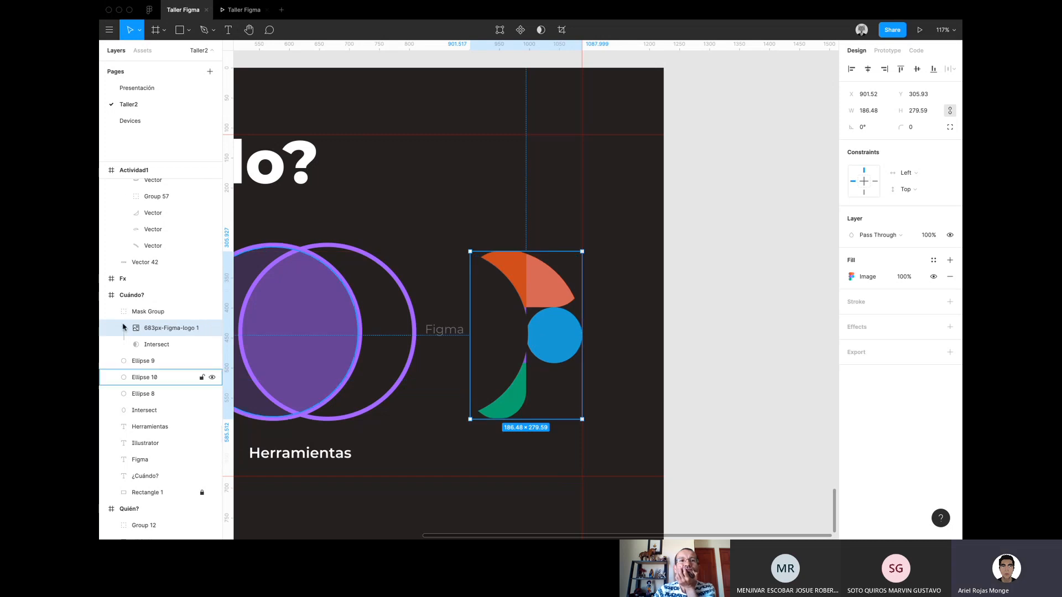
Try adjusting the crescent mask shape horizontally over the logo.
left_click(149, 345)
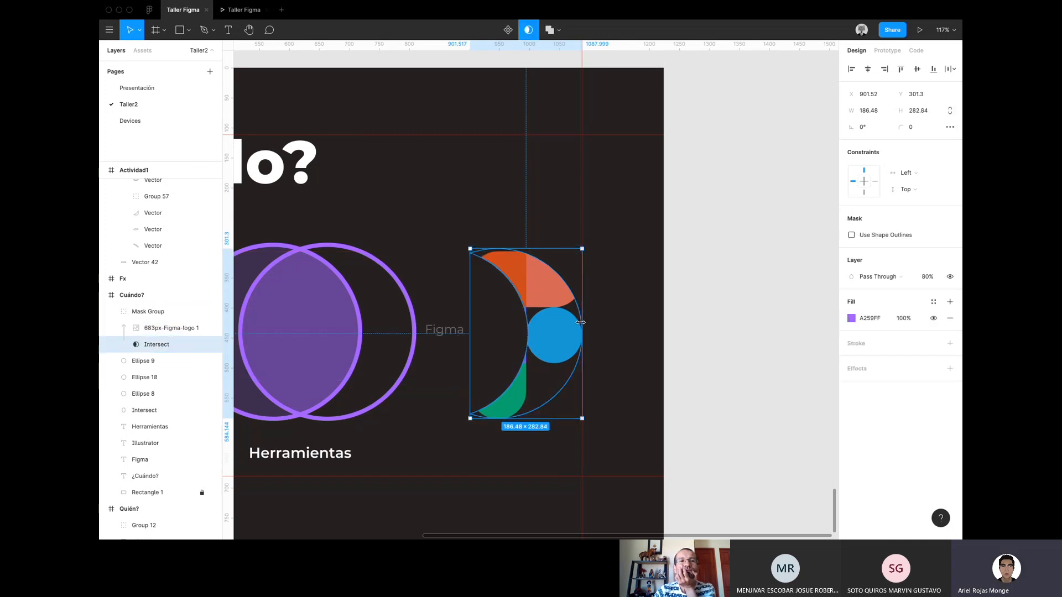
left_click_drag(581, 322, 611, 323)
left_click(724, 319)
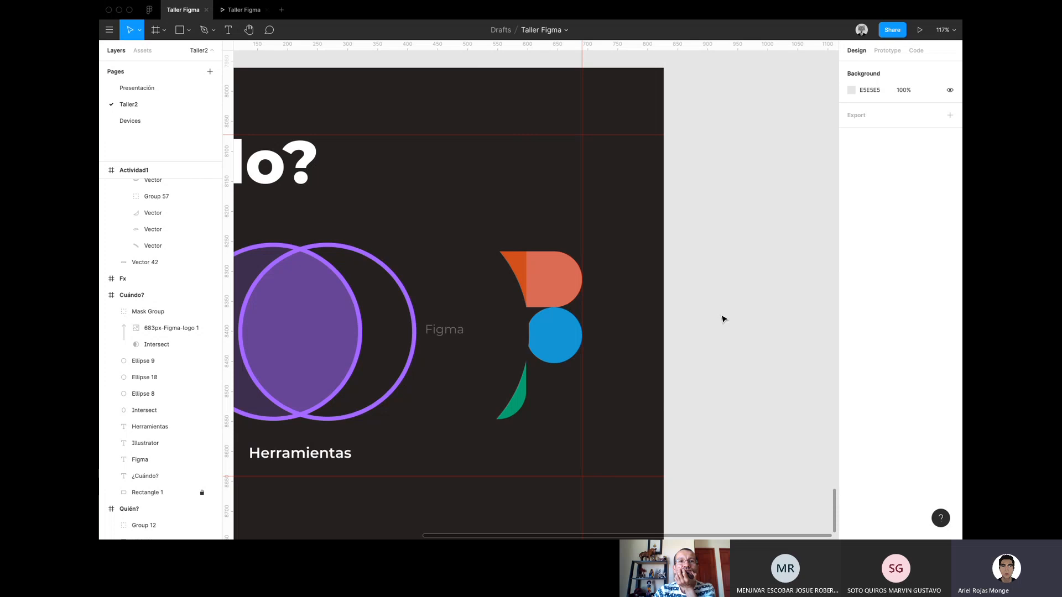
scroll(724, 319, "down", 6)
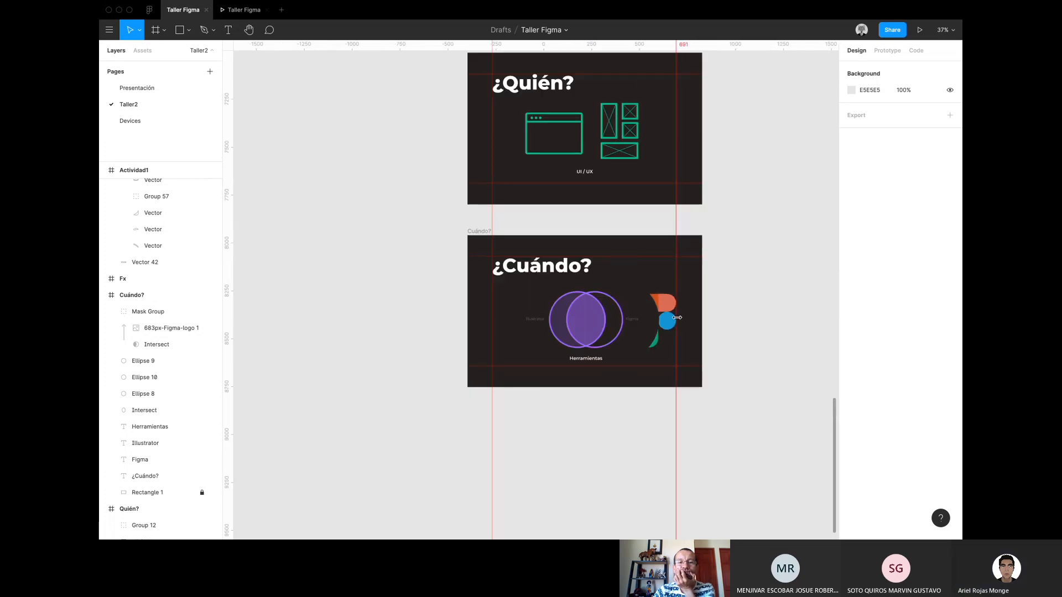
scroll(677, 318, "up", 6)
Try deleting the logo from the mask group, and undo the deletion and the logo's last move.
left_click(678, 318)
scroll(677, 318, "up", 1)
left_click(642, 310)
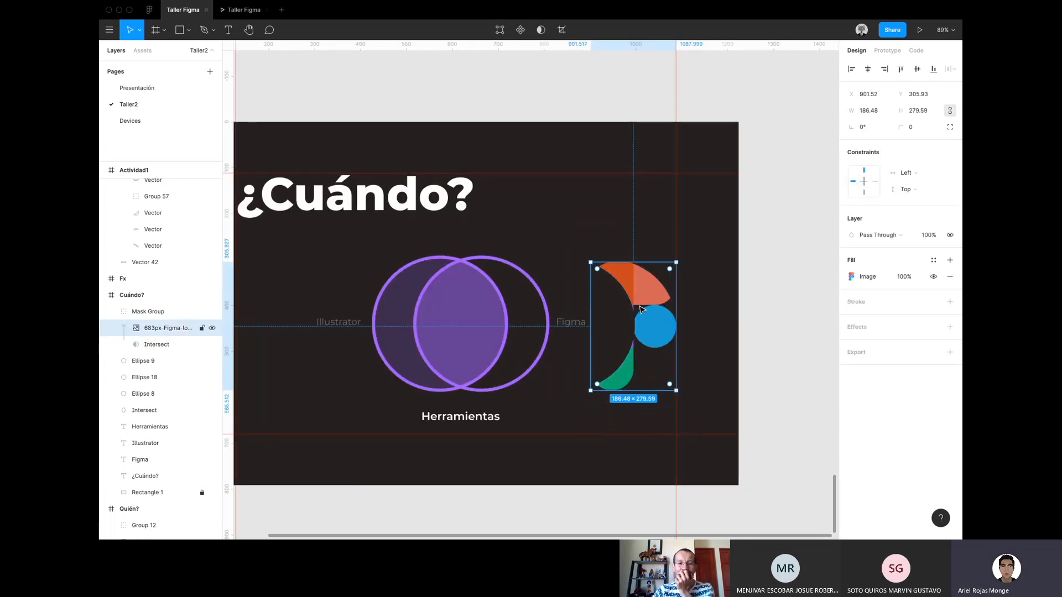
key("Delete")
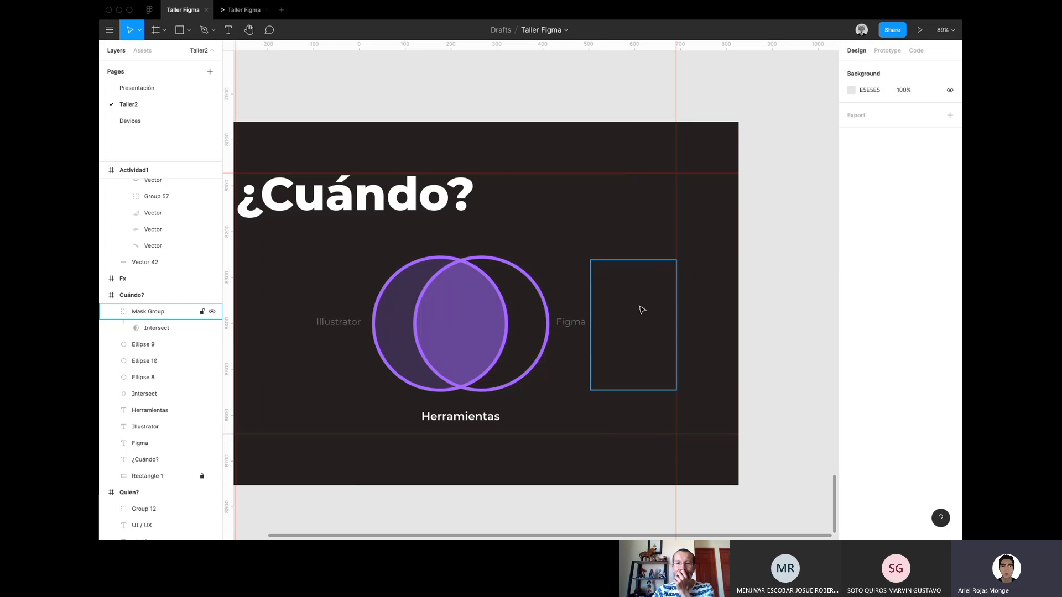
key("ctrl+z")
key("ctrl+z")
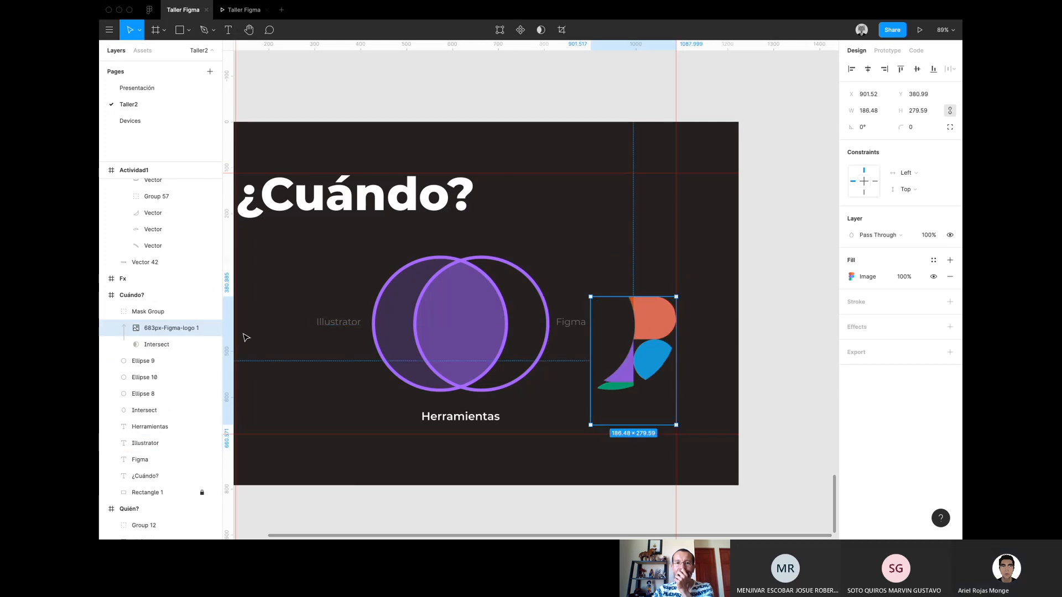
Take the crescent out of the mask group and delete the group with the logo.
left_click_drag(161, 345, 149, 310)
left_click(149, 328)
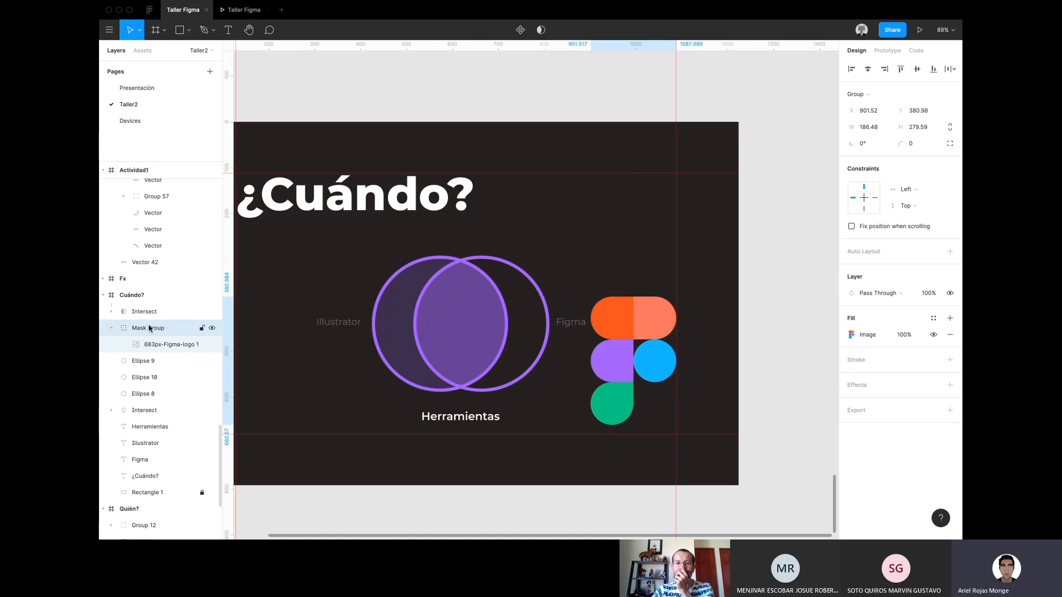
key("Delete")
Stop using the crescent as a mask and move it back into the circle beside the "Figma" label.
left_click(145, 312)
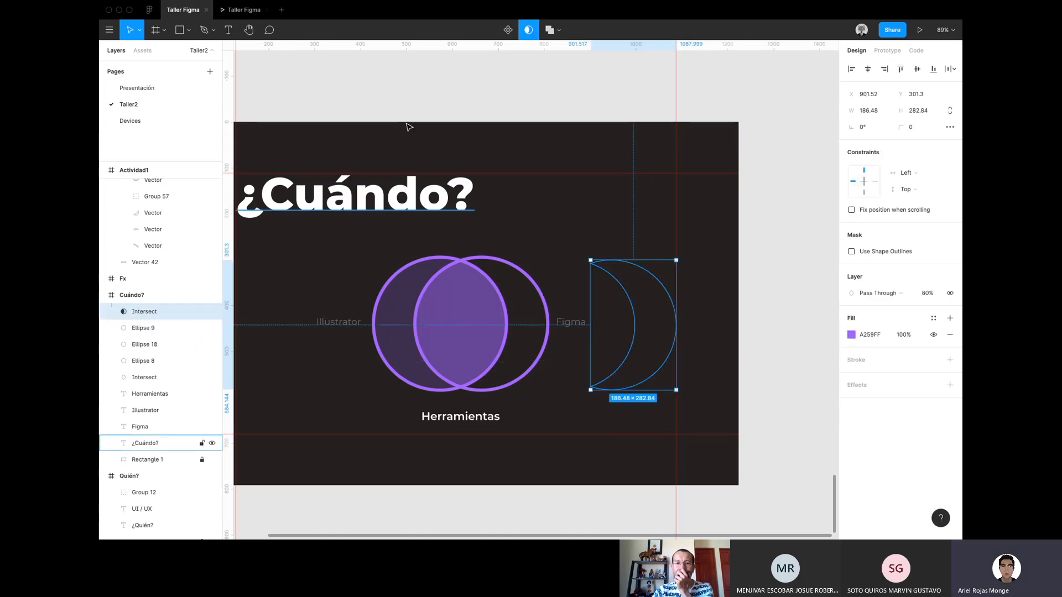
left_click(529, 32)
left_click(532, 34)
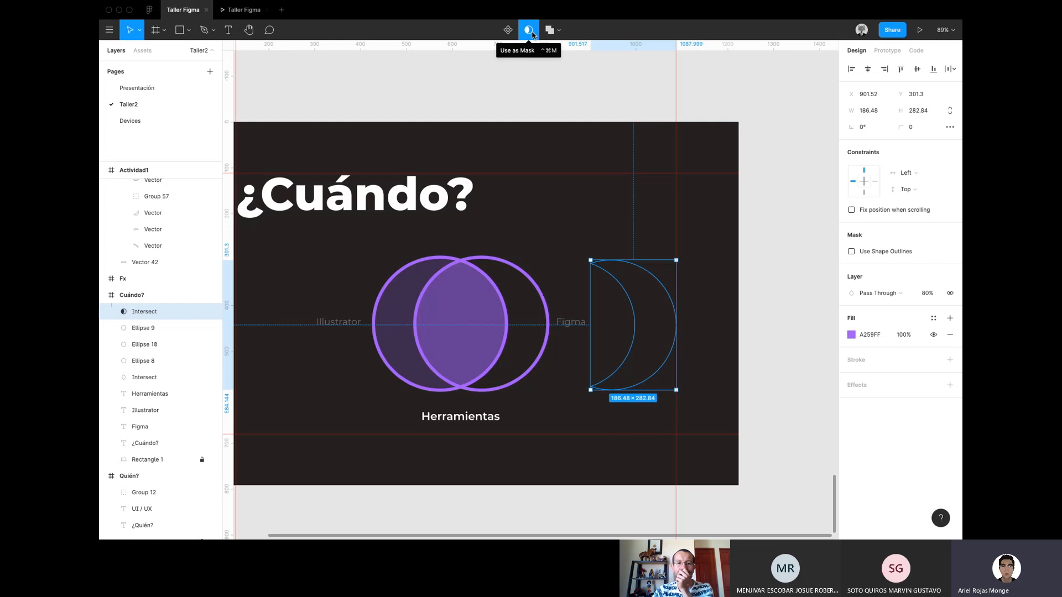
left_click(530, 32)
left_click_drag(654, 306, 524, 307)
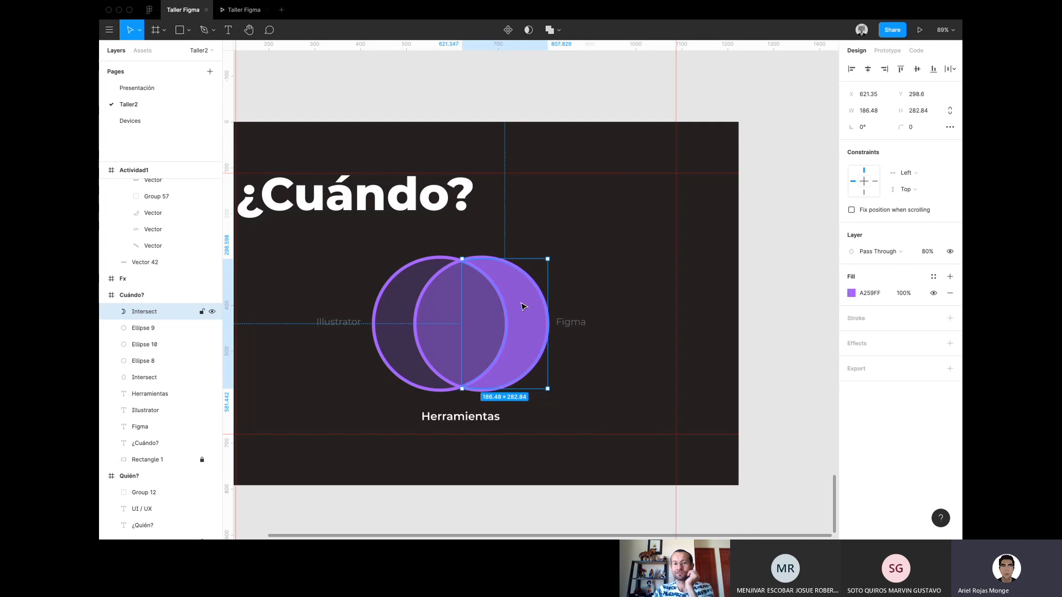
left_click(825, 358)
Look through the object commands for creating and managing components.
scroll(825, 358, "down", 5)
scroll(825, 358, "up", 10)
scroll(824, 358, "up", 3)
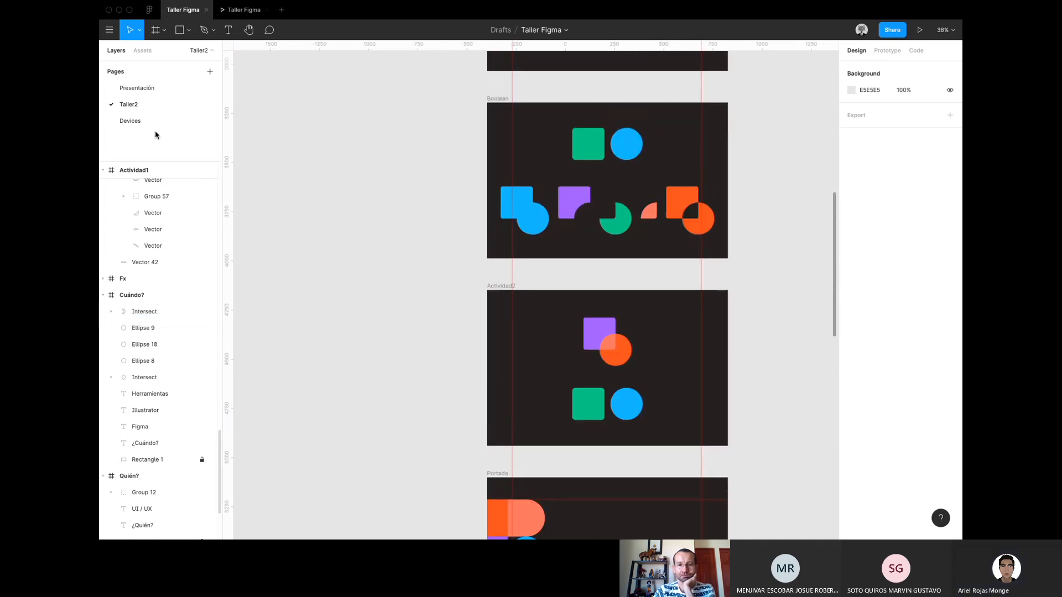
left_click(109, 30)
mouse_move(120, 86)
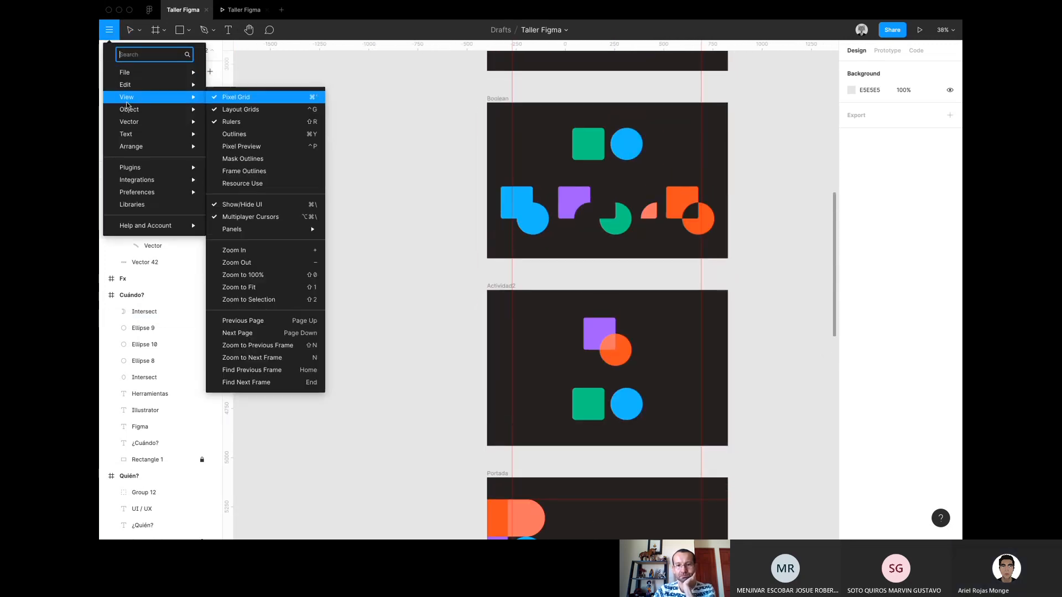
mouse_move(134, 110)
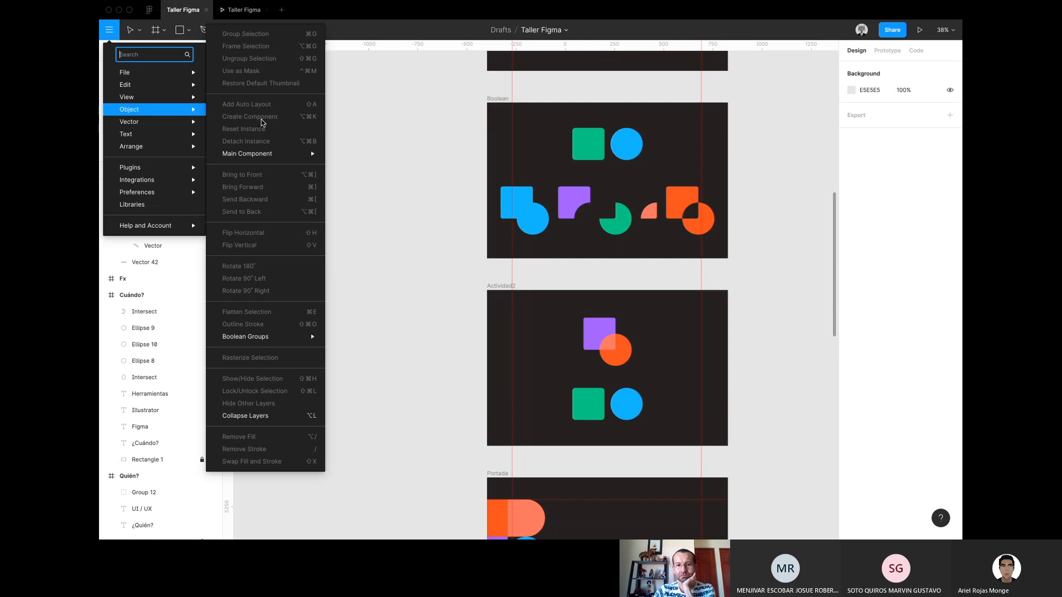
left_click(369, 142)
Turn the green square at the top of the Boolean frame into a component.
scroll(363, 178, "right", 5)
scroll(387, 194, "up", 2)
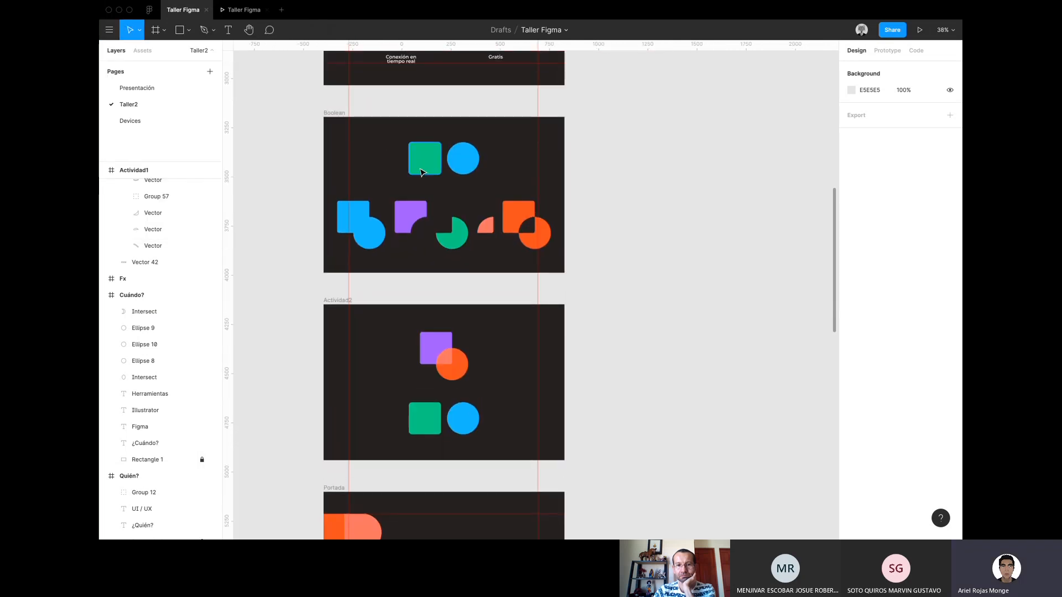
left_click(425, 170)
scroll(422, 170, "up", 3)
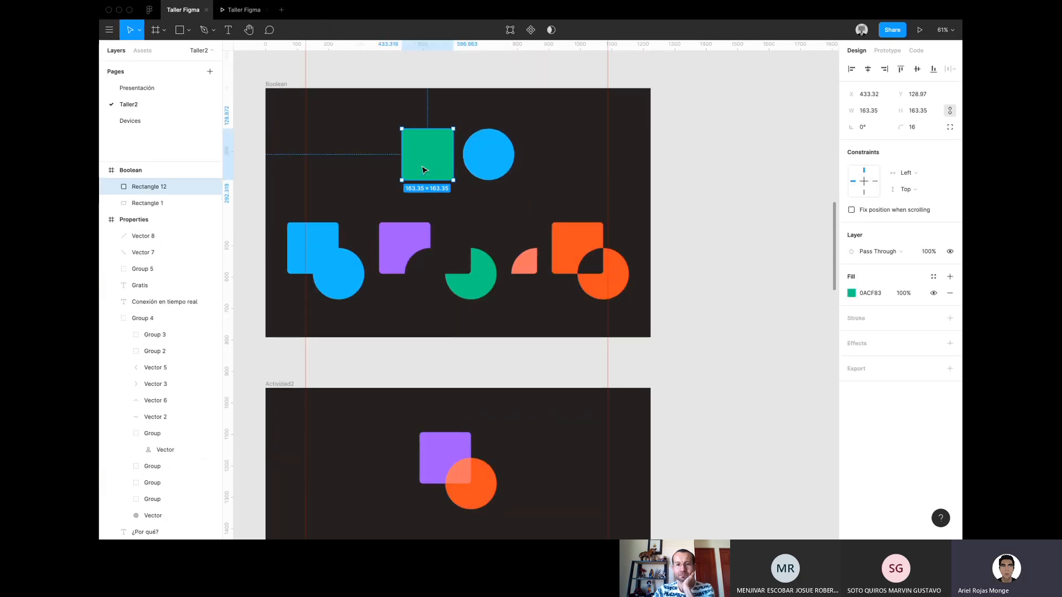
scroll(422, 170, "down", 2)
scroll(422, 170, "down", 3)
scroll(404, 276, "down", 2)
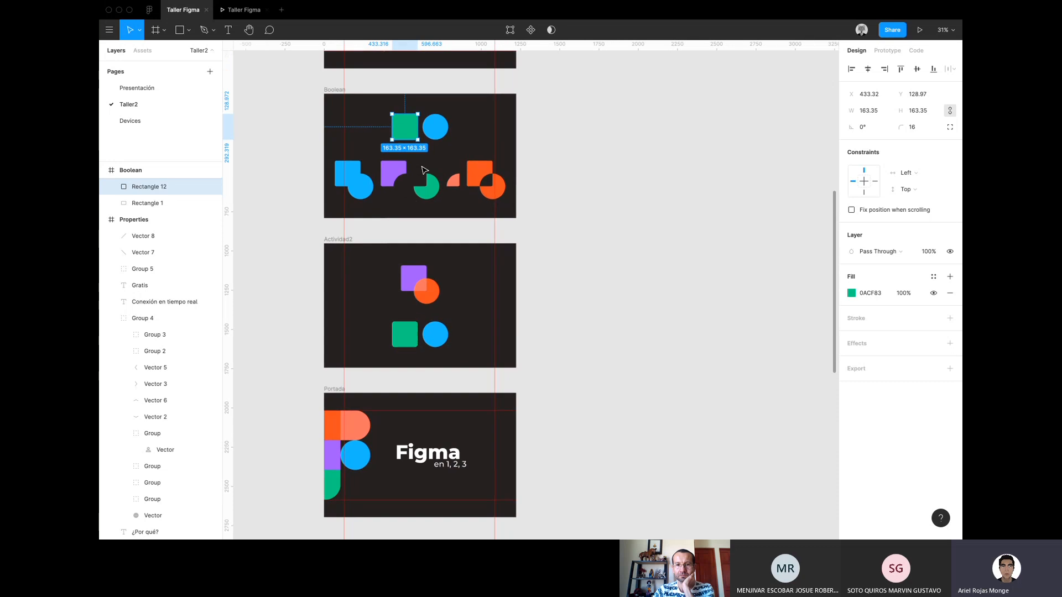
scroll(404, 125, "up", 4)
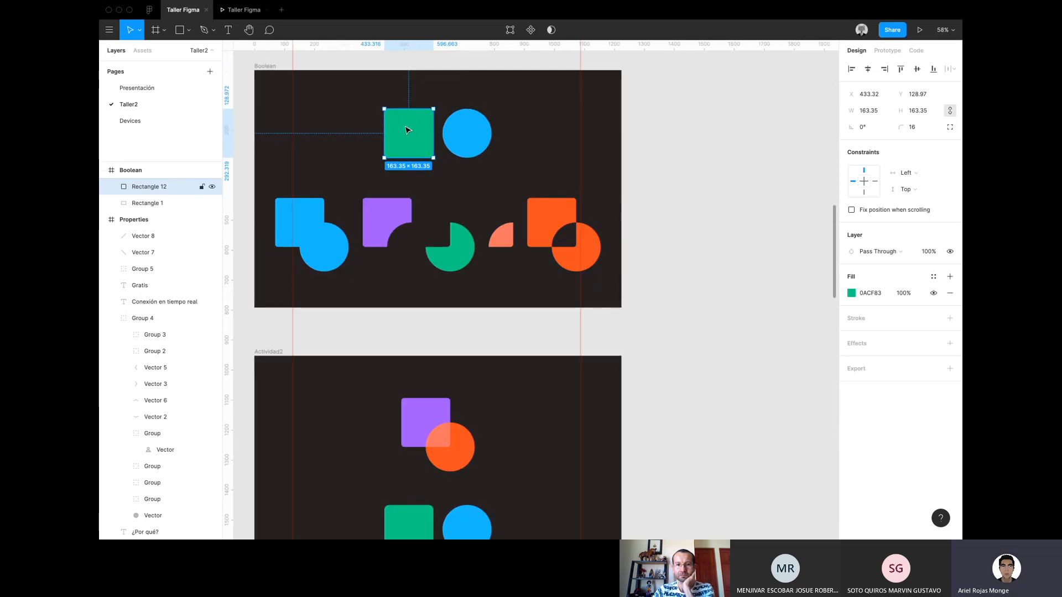
scroll(405, 127, "down", 1)
scroll(406, 129, "up", 4)
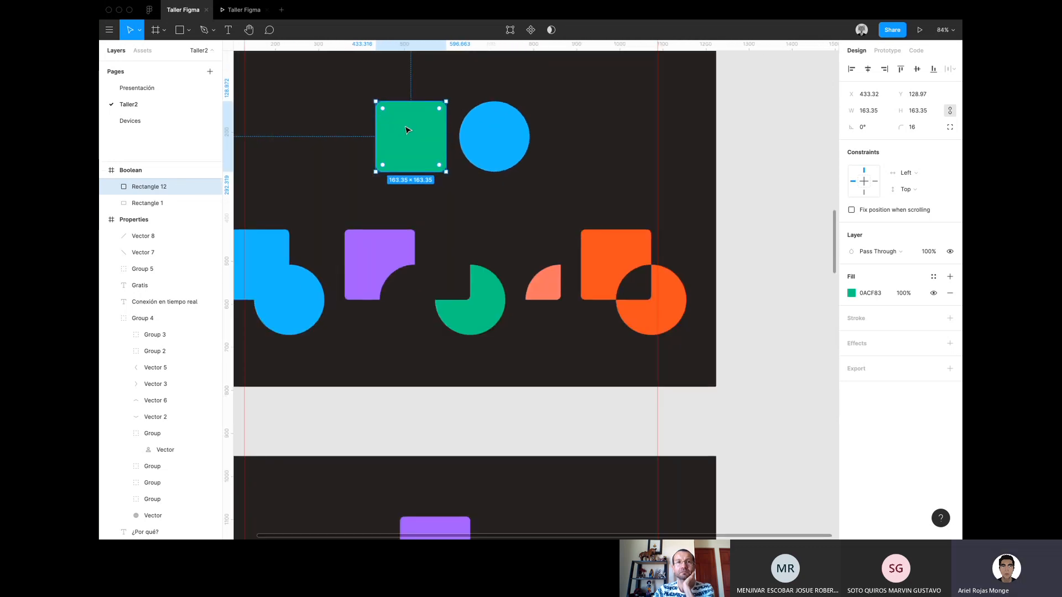
mouse_move(407, 130)
left_mouse_down()
mouse_move(304, 135)
mouse_move(390, 140)
left_mouse_up()
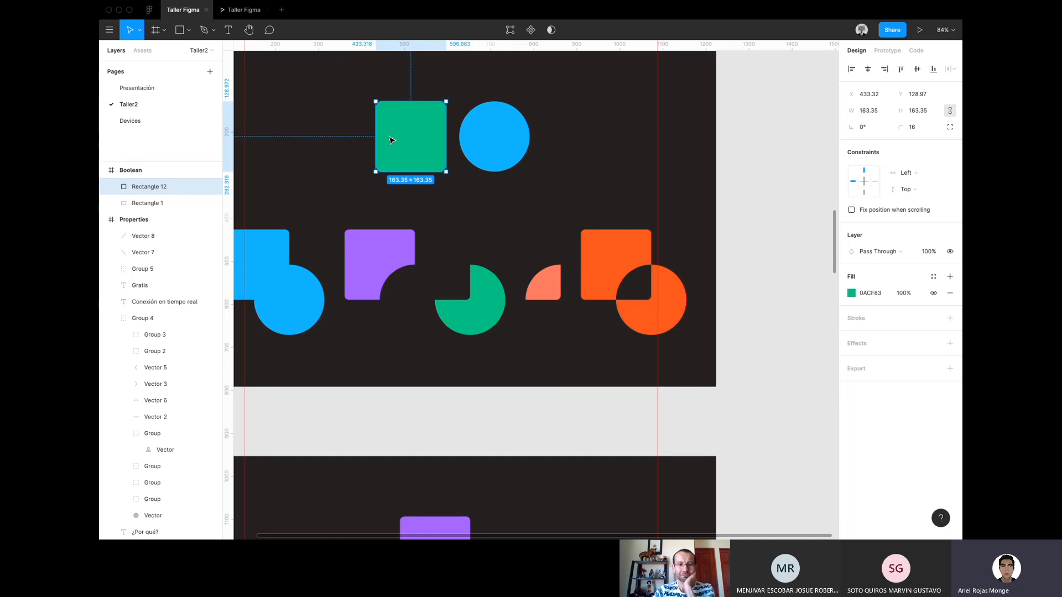
left_click(530, 31)
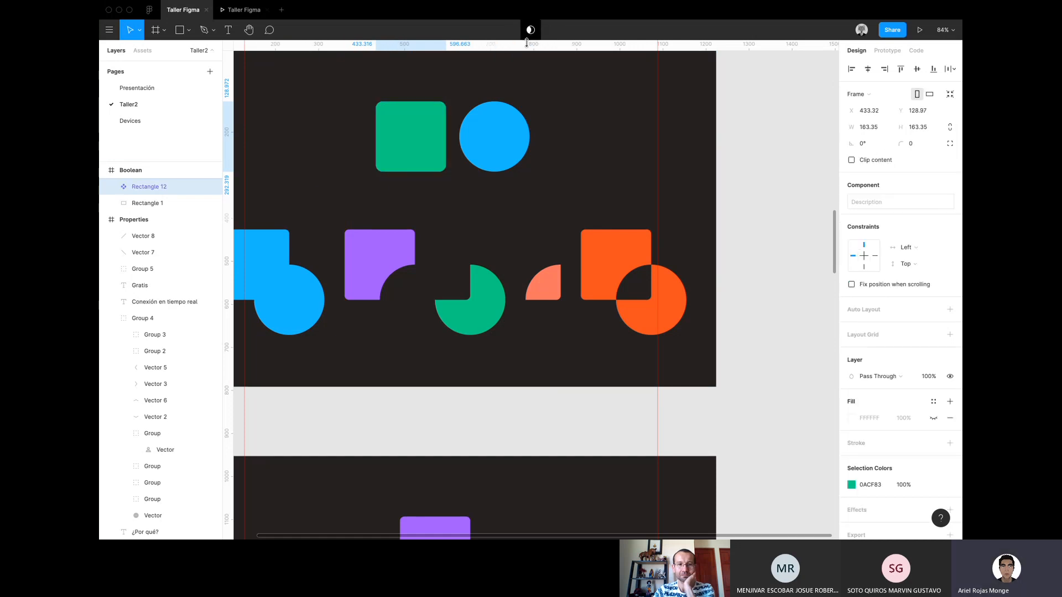
Place an instance of the green square component in the Actividad2 frame at X 910, Y 211.
scroll(394, 139, "down", 3)
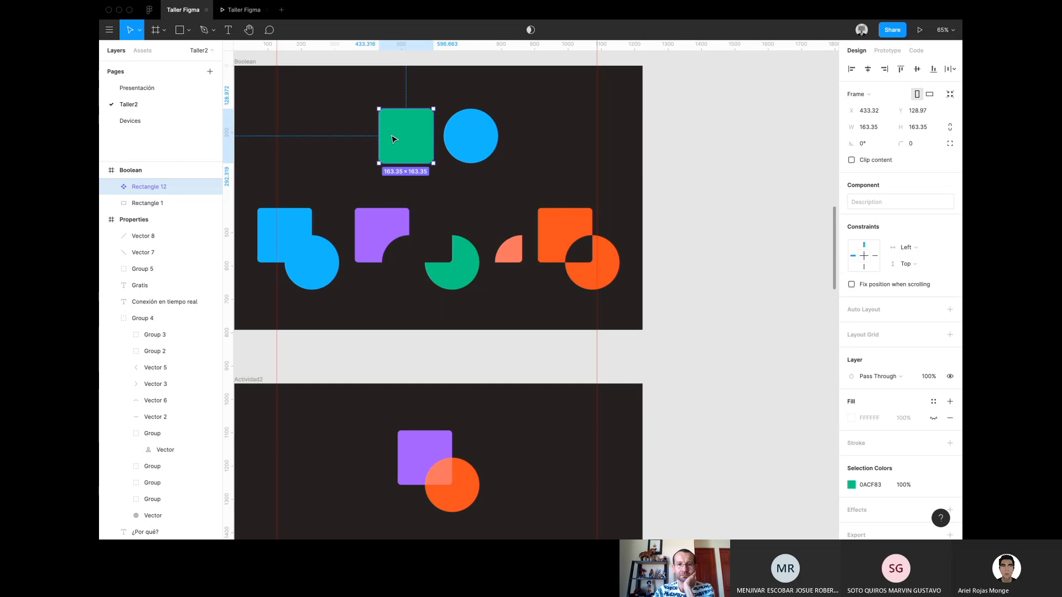
left_click_drag(394, 139, 550, 436)
scroll(552, 438, "down", 3)
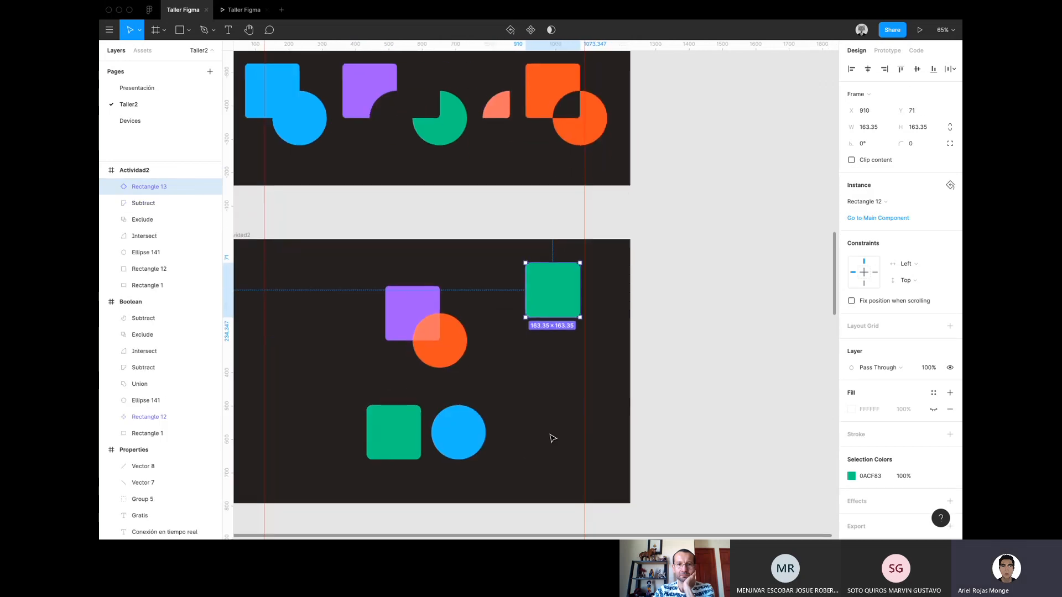
left_click_drag(538, 242, 541, 281)
scroll(540, 281, "down", 2)
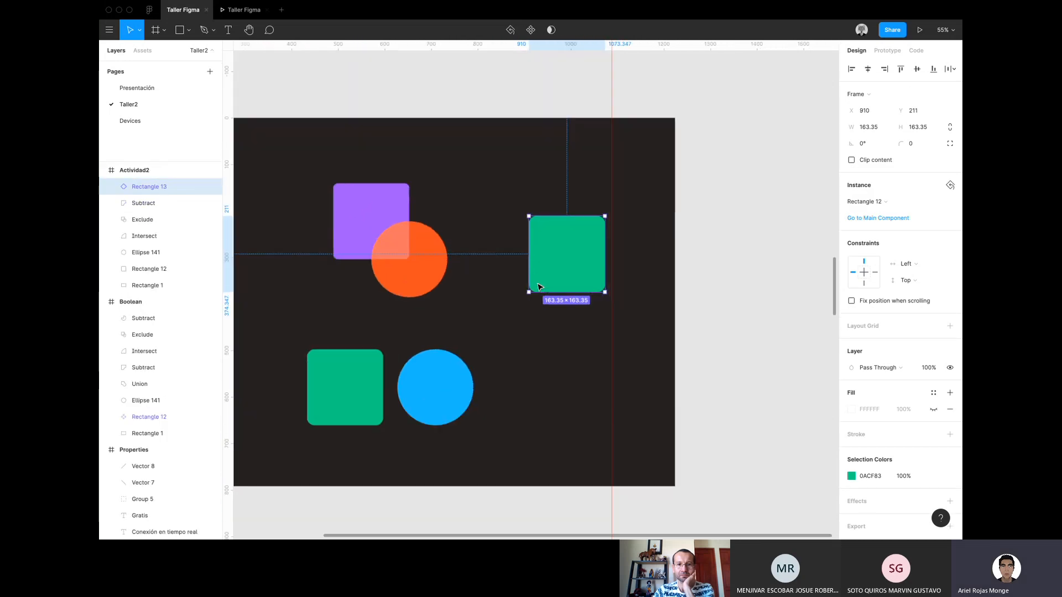
scroll(539, 287, "up", 2)
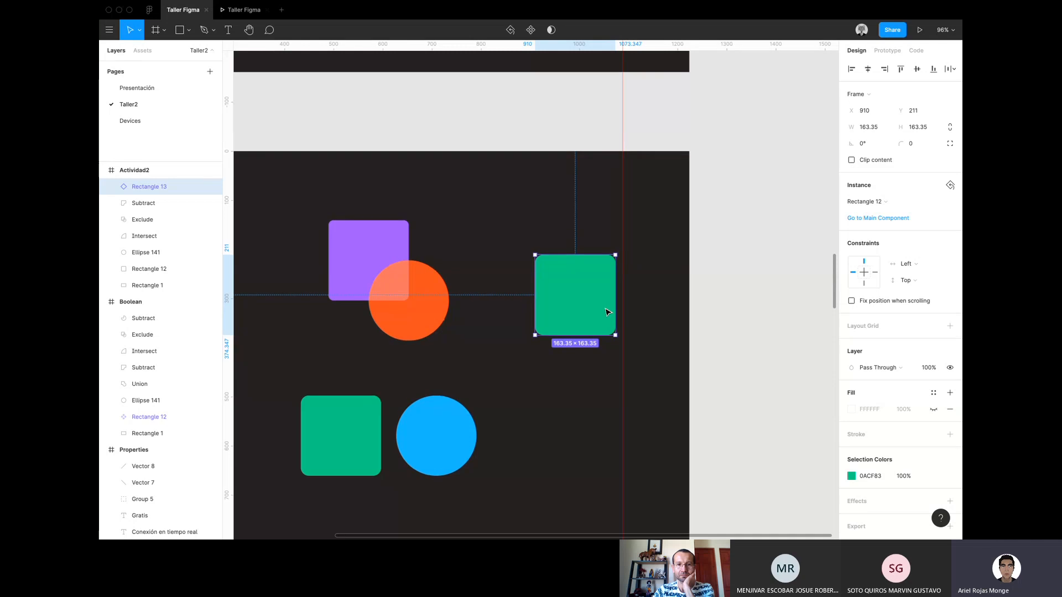
Copy the green square instance into the Portada frame at X 910, Y 132, and into the Effects frame below the same spot.
scroll(607, 313, "down", 5)
left_click_drag(589, 300, 589, 518)
scroll(588, 512, "down", 7)
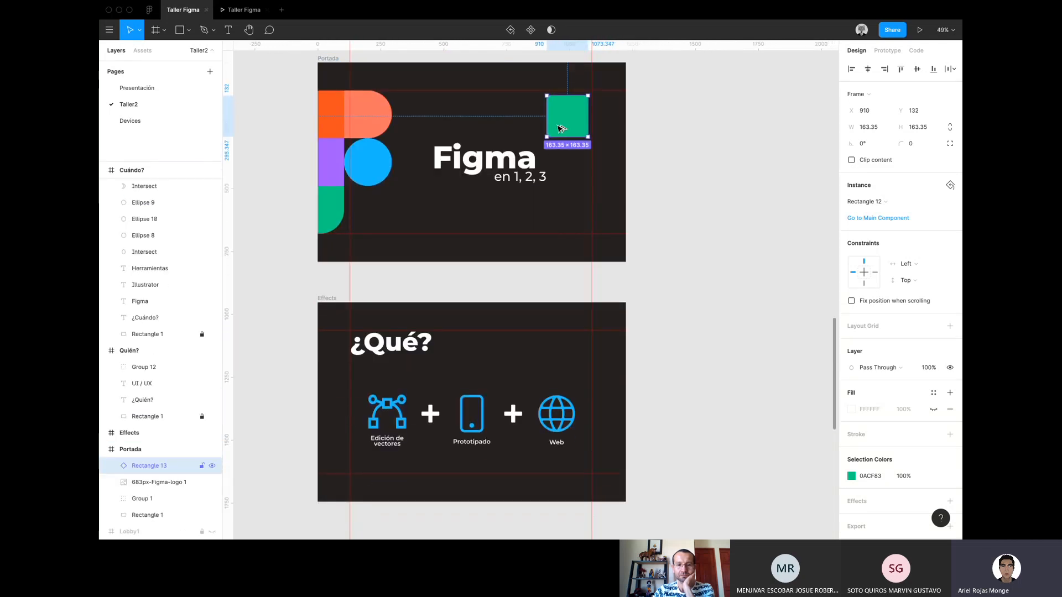
left_click_drag(561, 129, 562, 375)
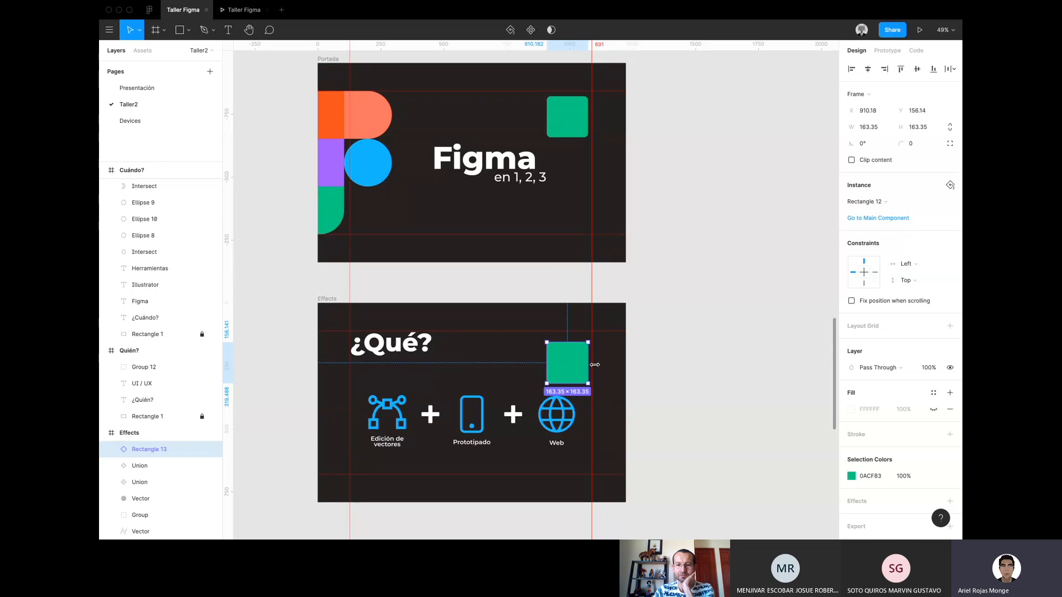
Select the main green square component in the Boolean frame and compare it with its instances in the other frames.
scroll(657, 311, "up", 15)
left_click(657, 311)
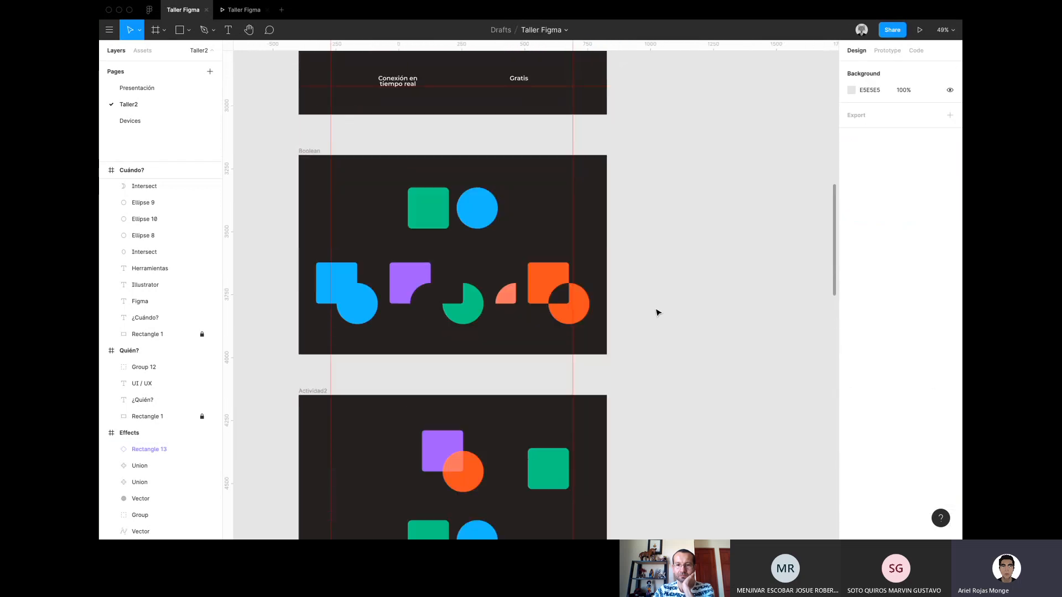
scroll(658, 313, "up", 2)
left_click(430, 233)
scroll(431, 232, "up", 5)
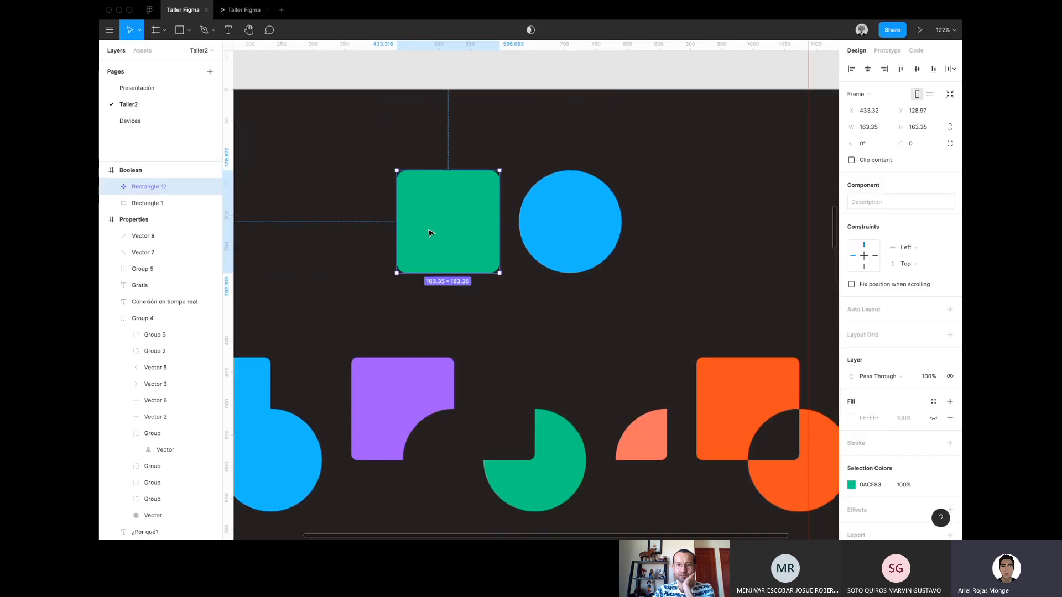
scroll(431, 233, "down", 5)
scroll(430, 232, "up", 10)
scroll(539, 249, "down", 2)
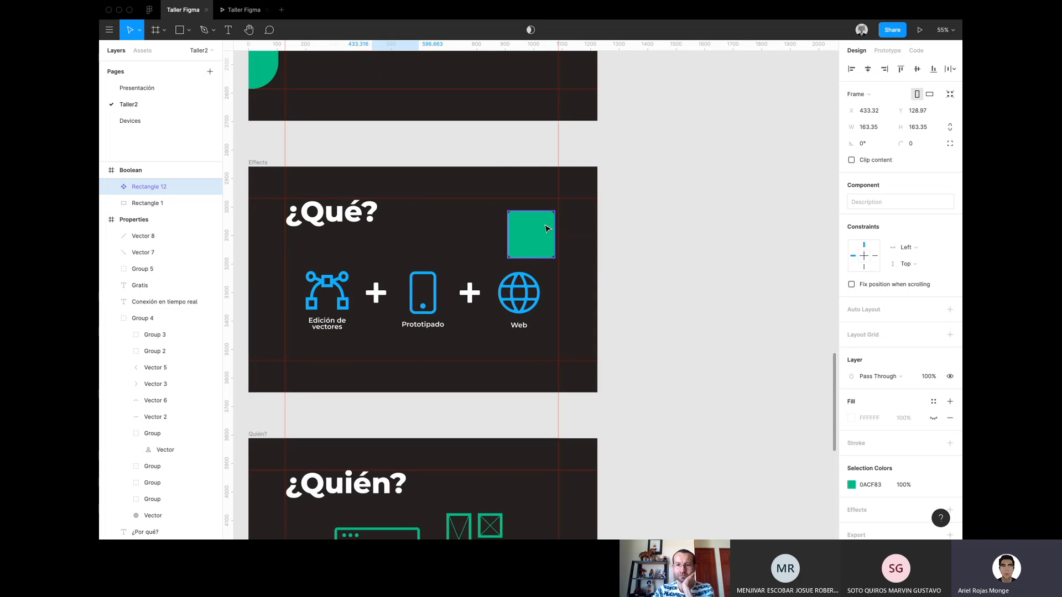
scroll(538, 249, "up", 20)
scroll(537, 248, "up", 1)
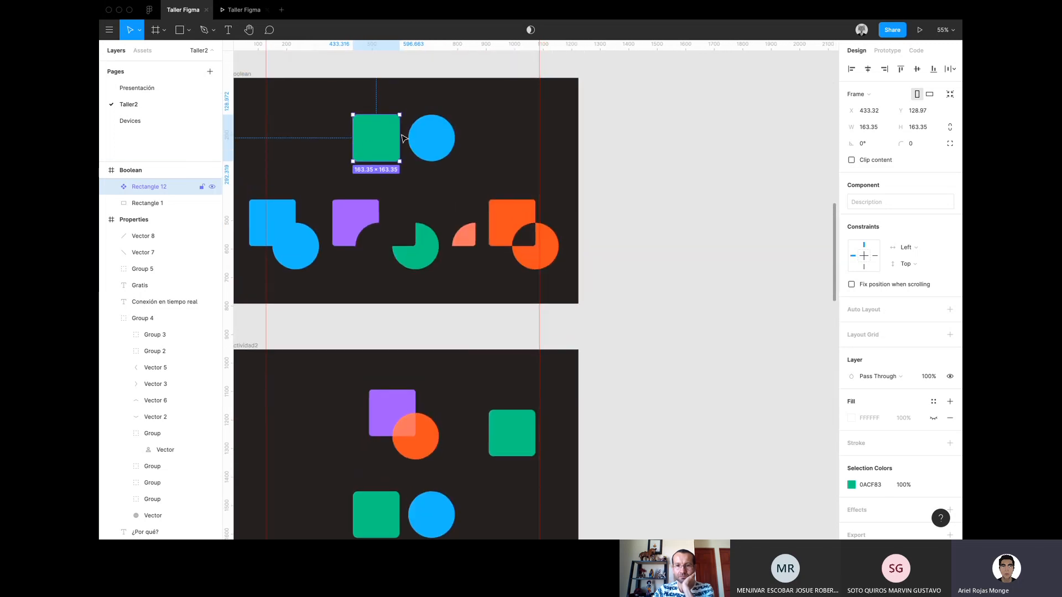
Recolor the main square component in the Boolean frame to purple 872EBD.
left_click(851, 485)
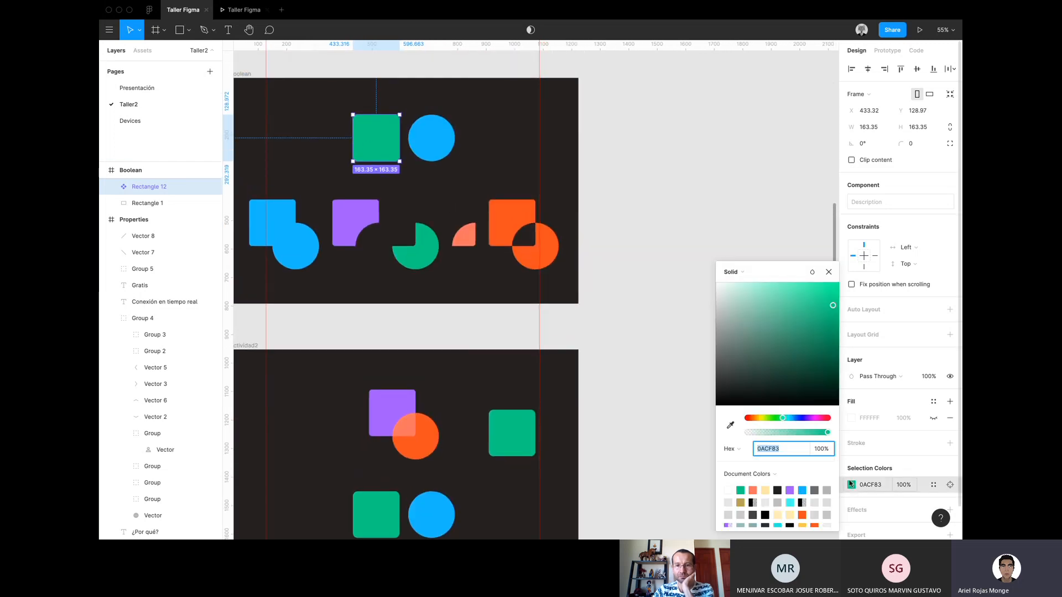
left_click_drag(808, 336, 746, 316)
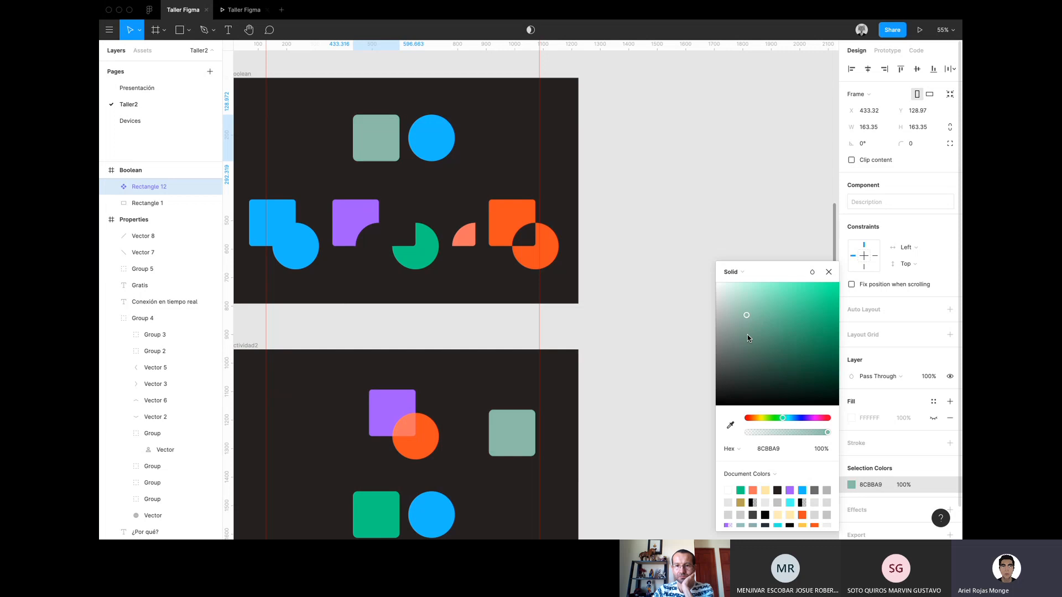
mouse_move(816, 421)
left_mouse_down()
mouse_move(825, 420)
mouse_move(807, 421)
left_mouse_up()
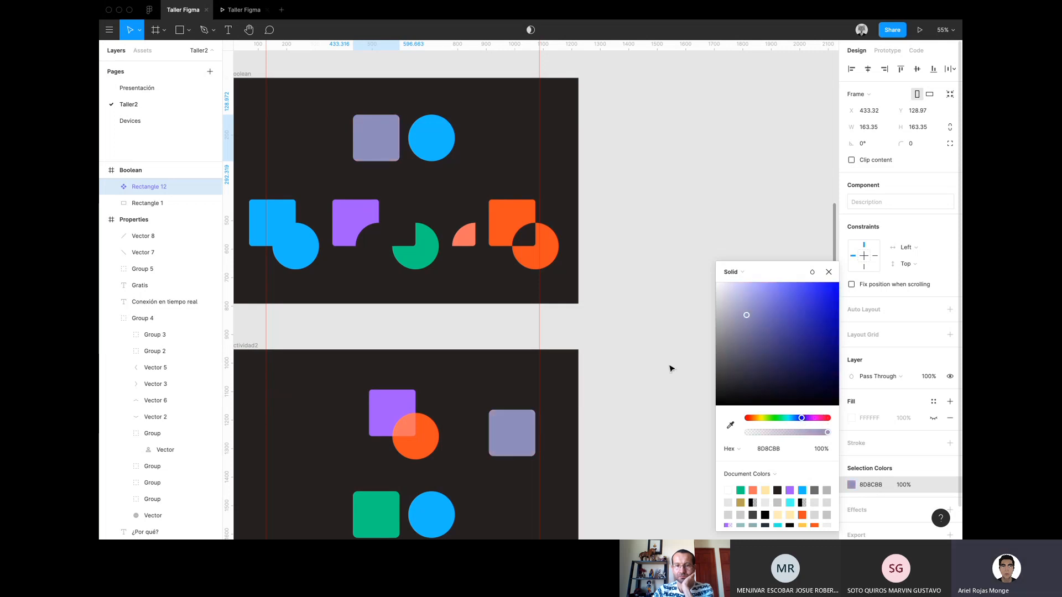
left_click(805, 329)
mouse_move(805, 331)
left_mouse_down()
mouse_move(800, 303)
mouse_move(745, 289)
mouse_move(739, 327)
left_mouse_up()
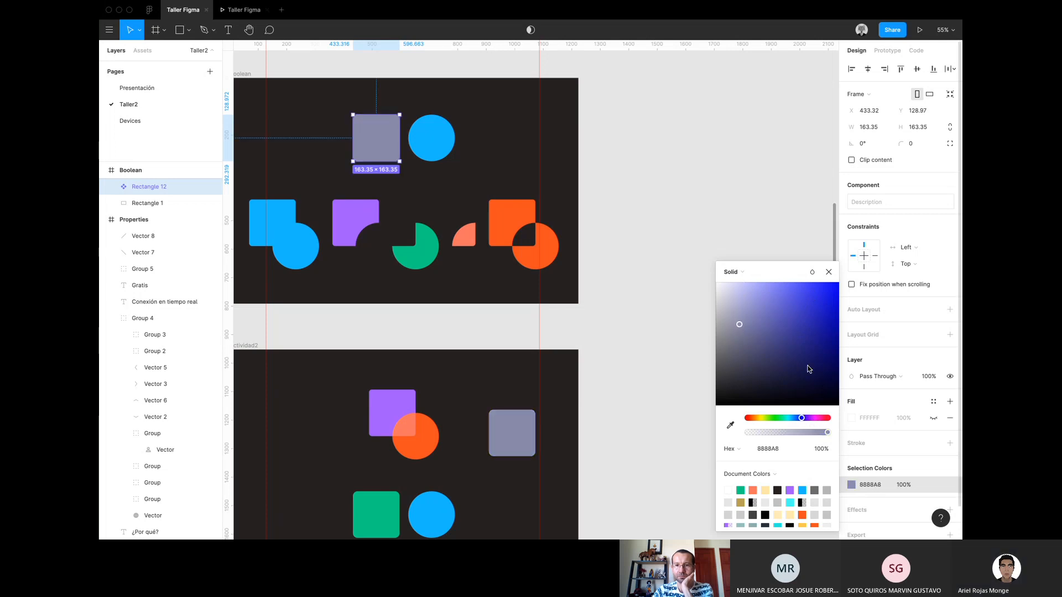
left_click(810, 417)
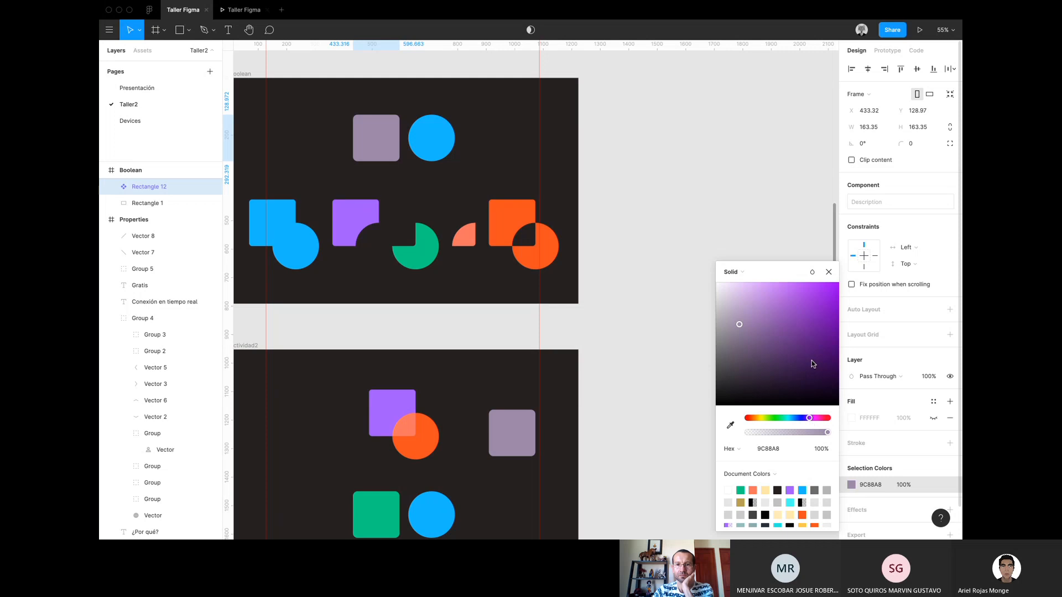
left_click(809, 316)
left_click(659, 275)
Strongly round the corners of the purple rectangle inside the main component in the Boolean frame.
scroll(660, 275, "down", 1)
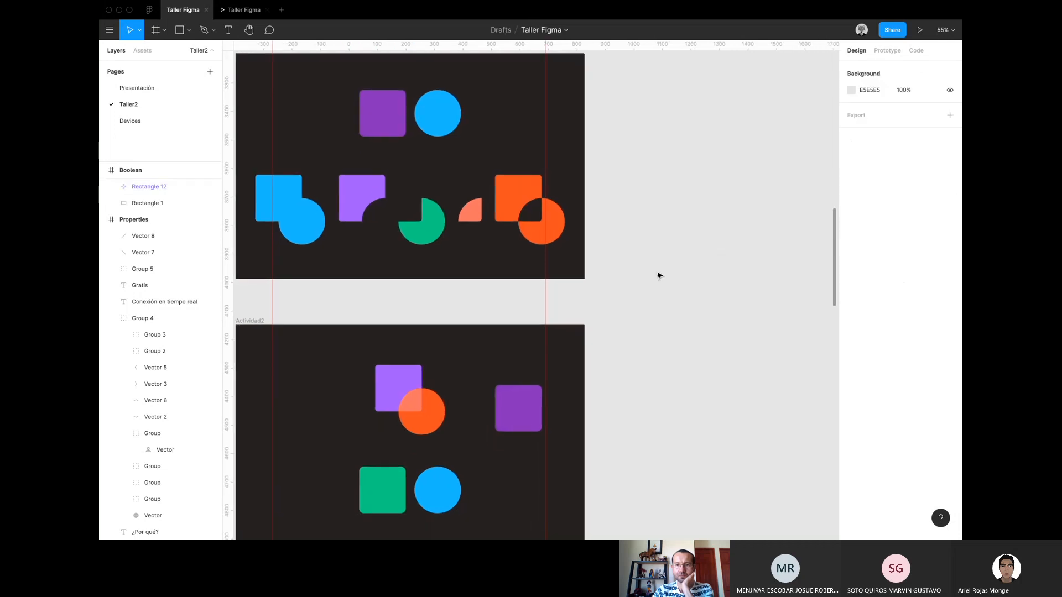
scroll(658, 275, "down", 4)
scroll(636, 271, "up", 5)
left_click(403, 112)
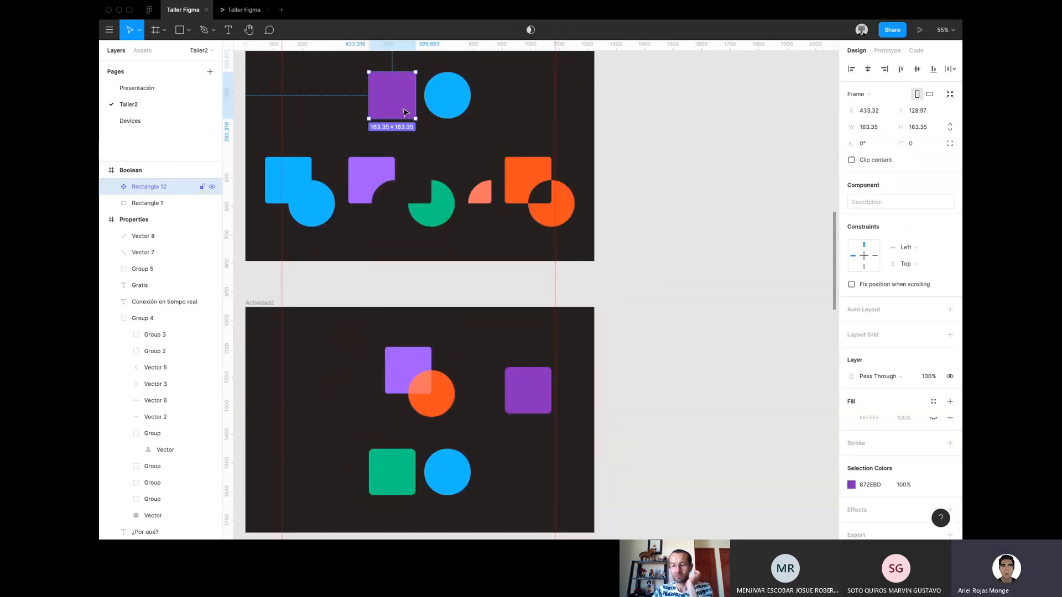
double_click(403, 112)
scroll(405, 110, "up", 5)
scroll(412, 116, "up", 1)
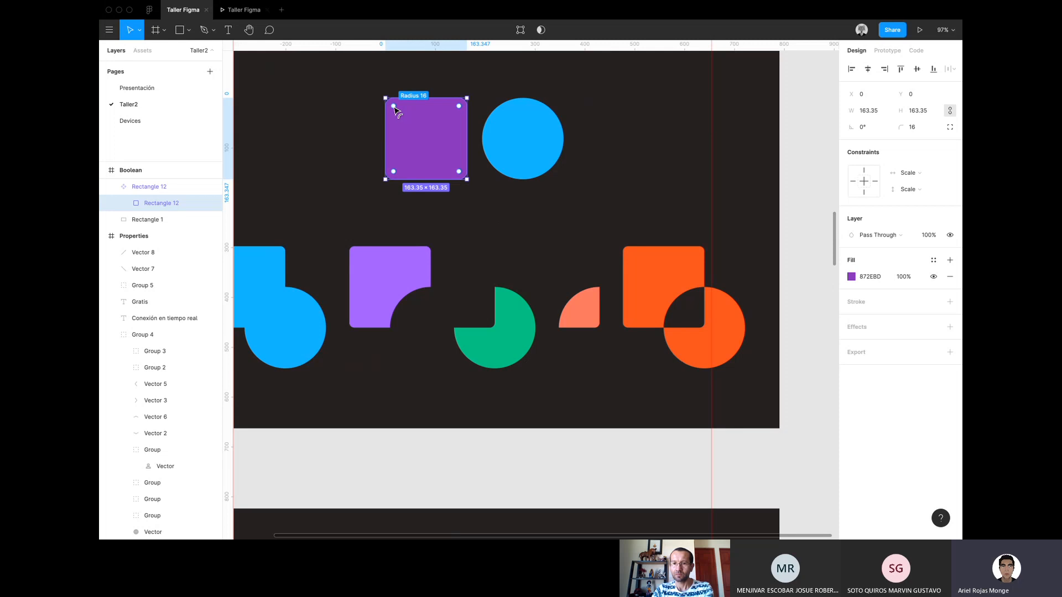
left_click_drag(404, 115, 425, 132)
left_click(612, 137)
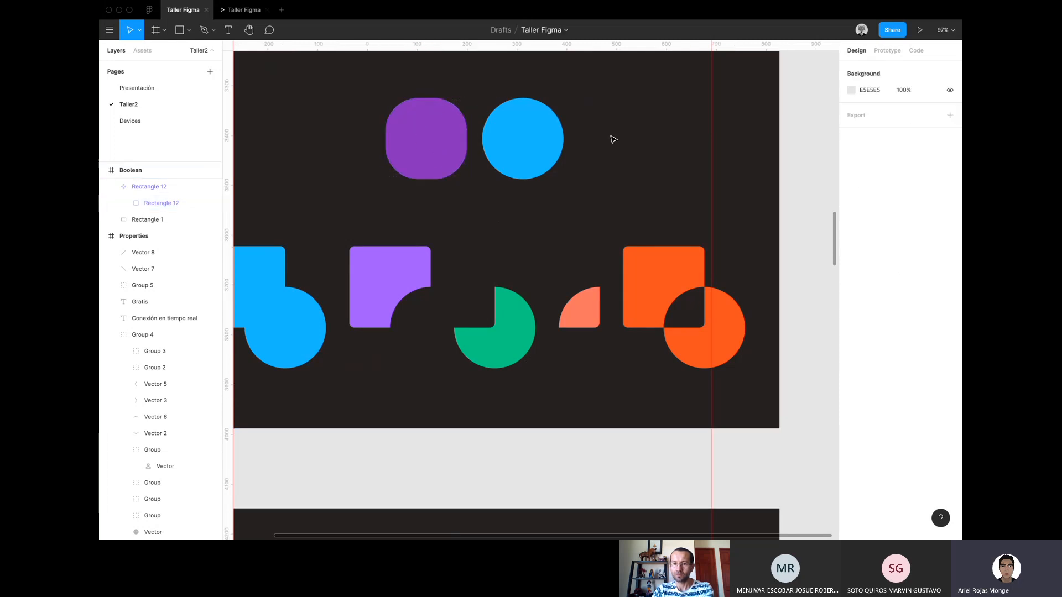
Examine the component's instances in the Portada, Effects and Actividad2 frames for the main component's changed corners.
scroll(612, 138, "down", 5)
scroll(613, 139, "down", 5)
scroll(564, 154, "up", 4)
scroll(545, 124, "down", 6)
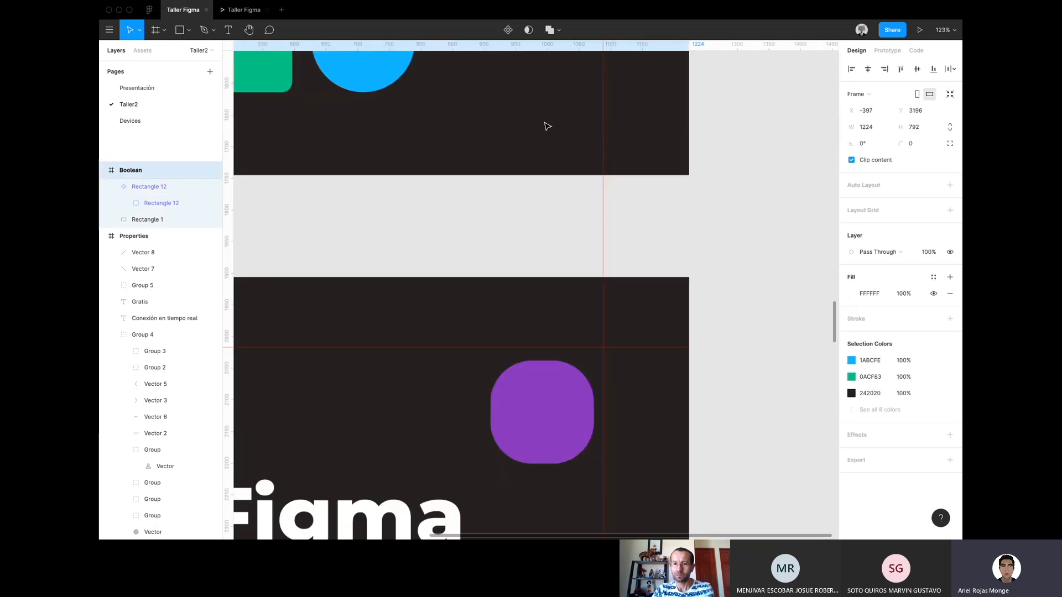
scroll(548, 126, "down", 5)
scroll(548, 126, "down", 4)
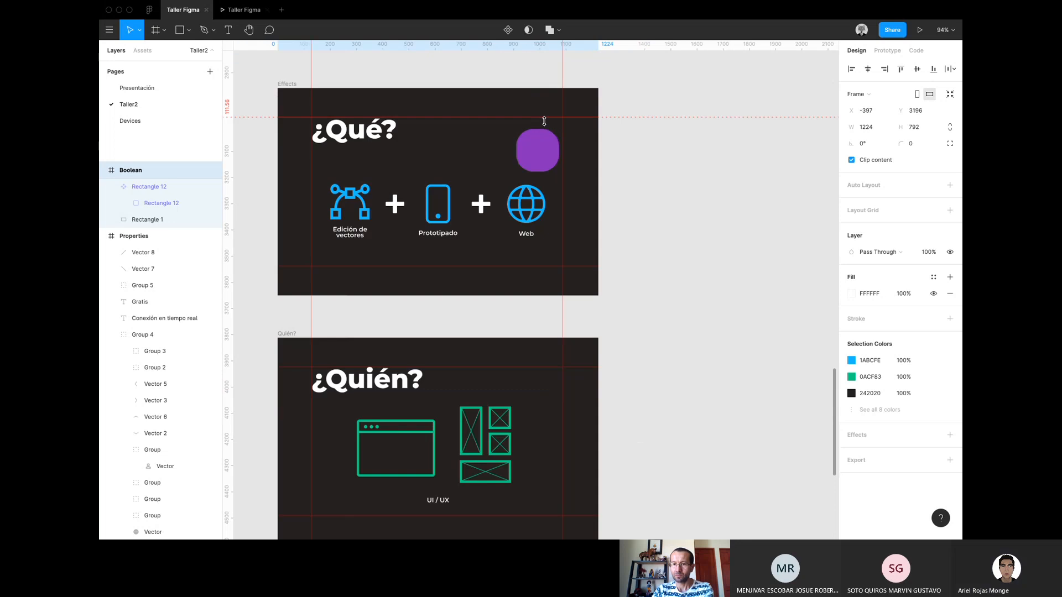
scroll(545, 122, "up", 1)
left_click(531, 119)
scroll(531, 119, "up", 6)
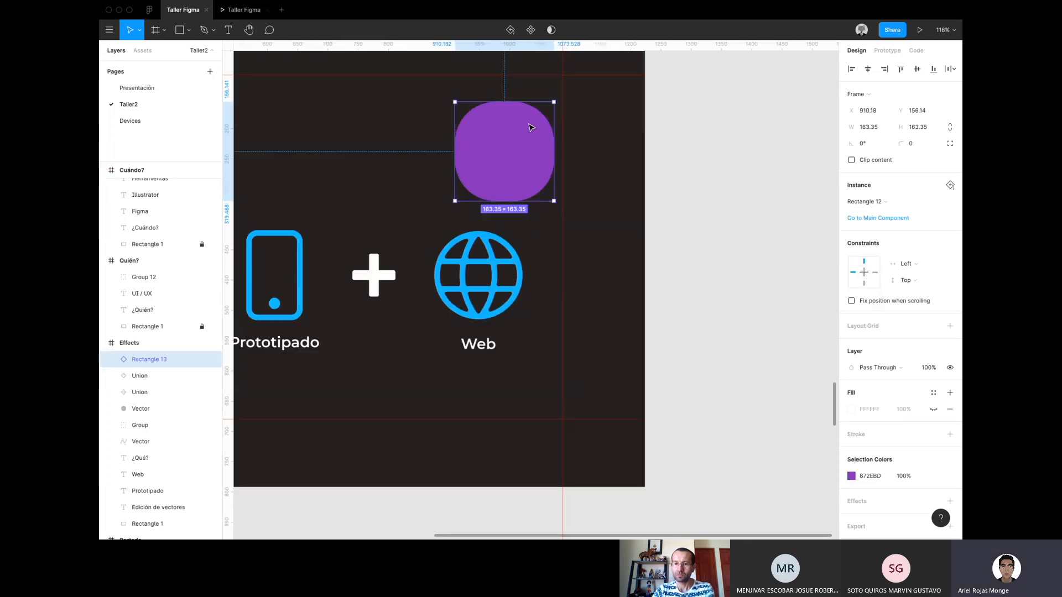
scroll(463, 238, "up", 1)
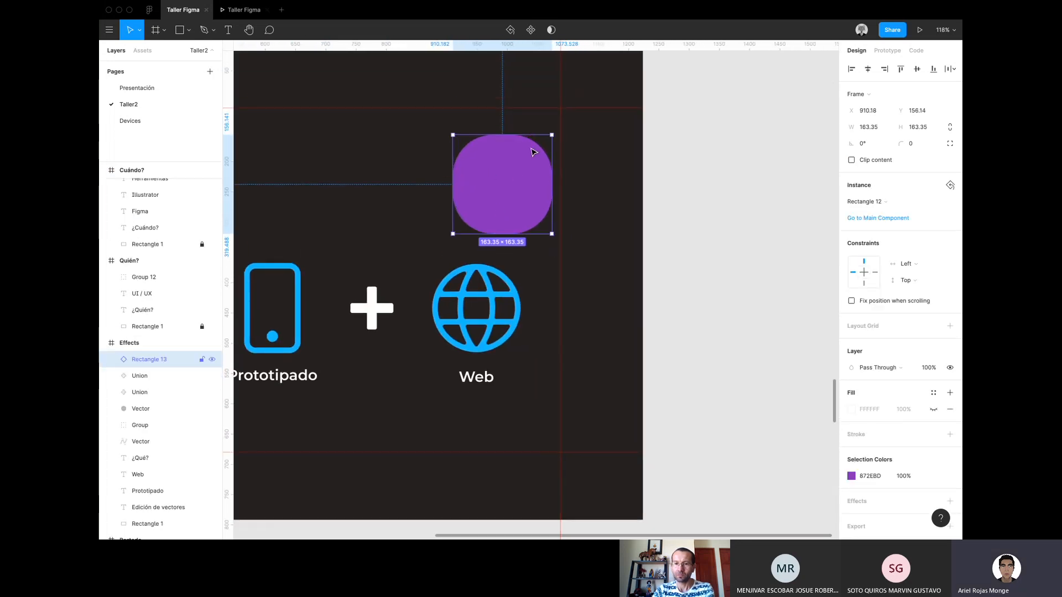
scroll(518, 229, "down", 3)
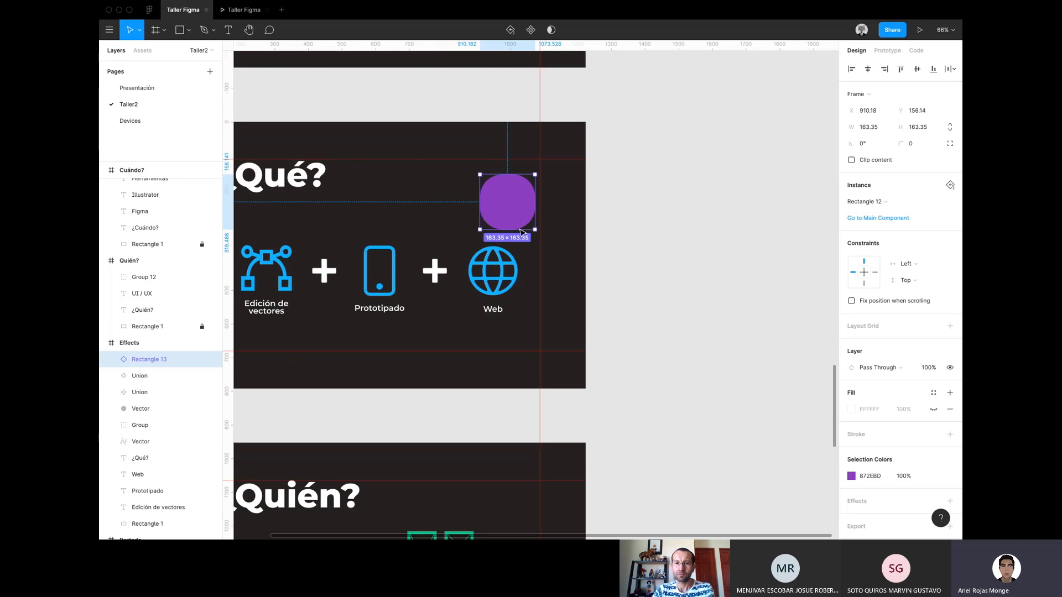
scroll(520, 230, "up", 10)
scroll(505, 158, "down", 5)
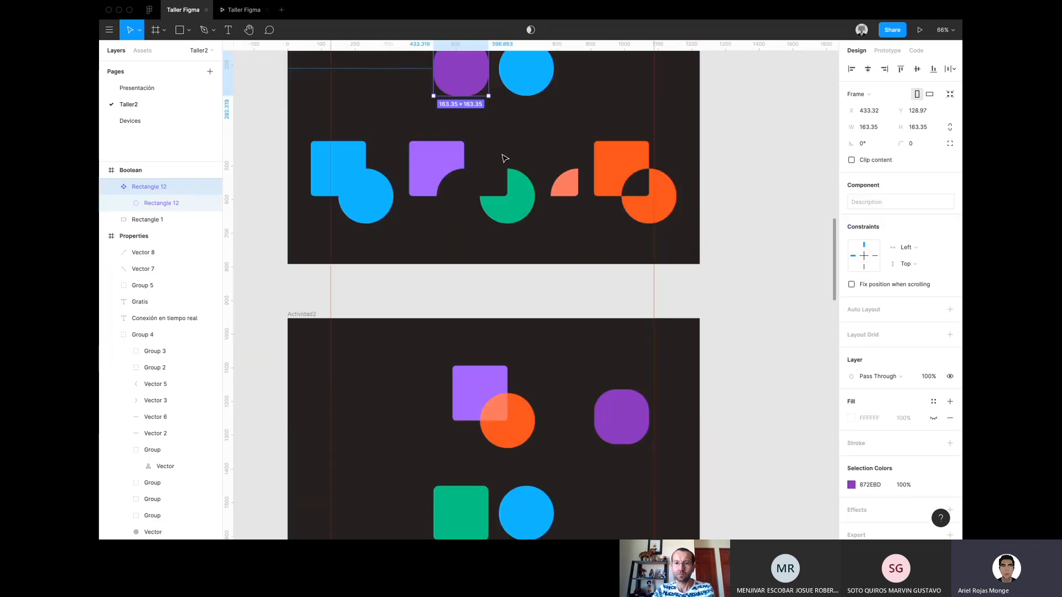
Recolor only the purple instance in the Actividad2 frame to the dark purple 5C3872.
left_click(592, 280)
scroll(594, 280, "up", 3)
scroll(609, 299, "right", 3)
scroll(609, 298, "down", 2)
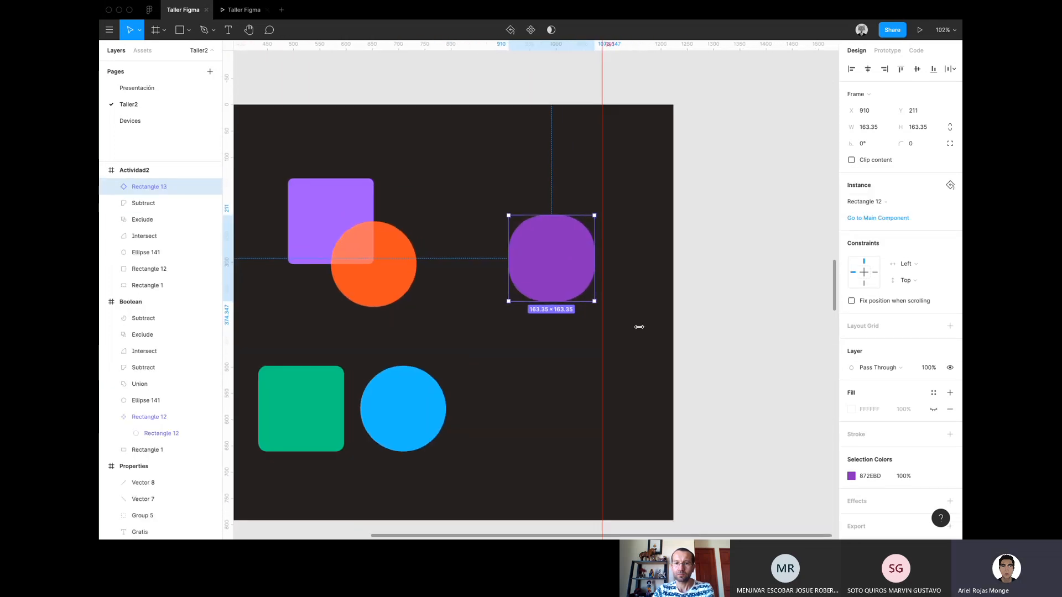
left_click(851, 476)
left_click(818, 398)
left_click_drag(818, 398, 779, 357)
left_click(747, 201)
scroll(744, 202, "up", 1)
scroll(741, 204, "right", 1)
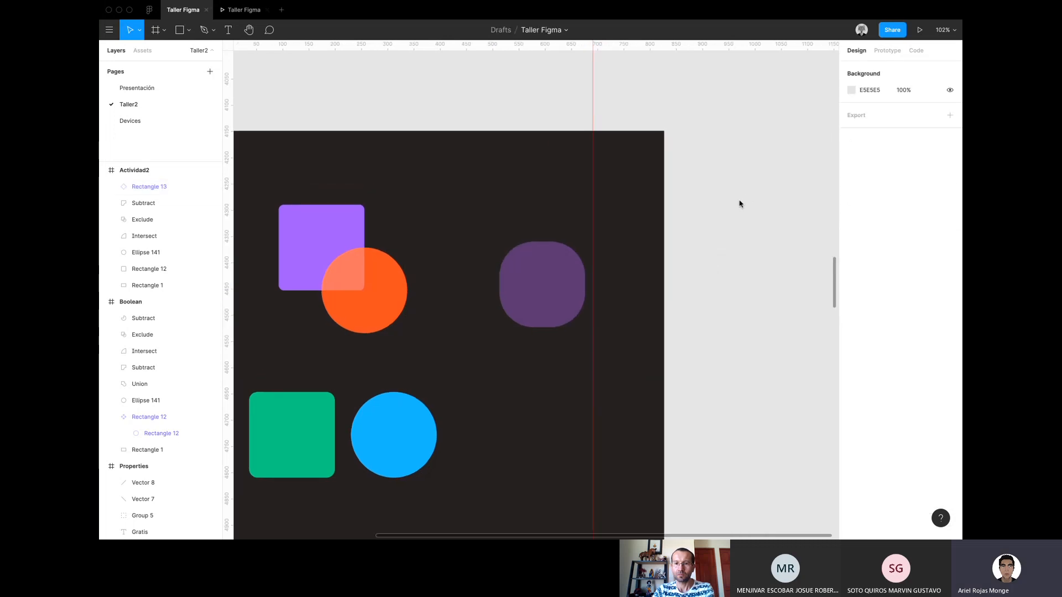
scroll(656, 179, "up", 3)
scroll(655, 180, "left", 1)
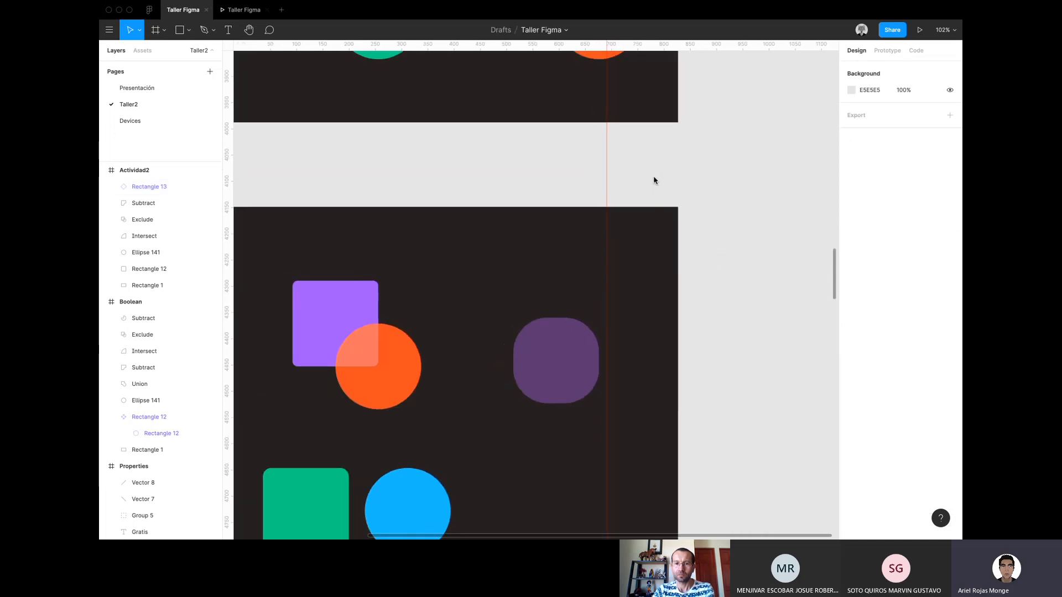
Restore the instance in the Actividad2 frame to its main component's color.
scroll(654, 180, "down", 5)
left_click(604, 283)
scroll(606, 283, "up", 5)
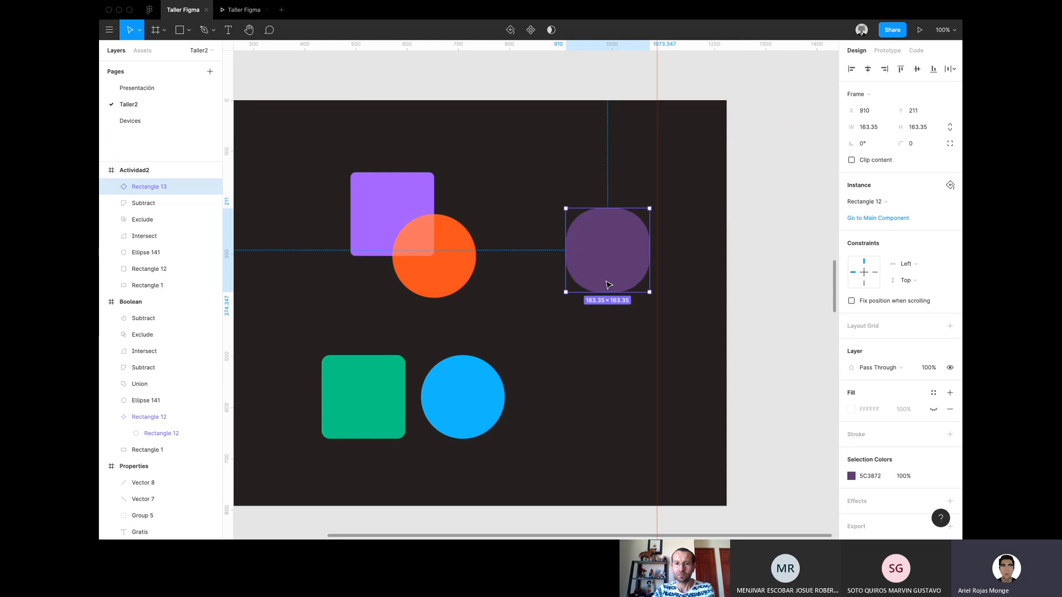
key("Escape")
scroll(608, 284, "up", 1)
left_click(608, 285)
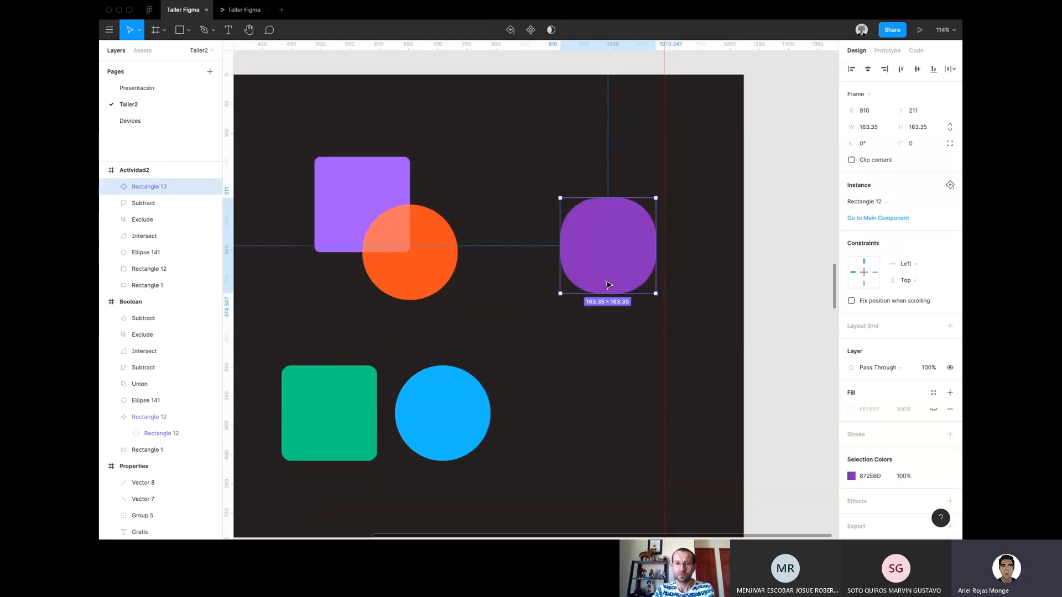
right_click(612, 240)
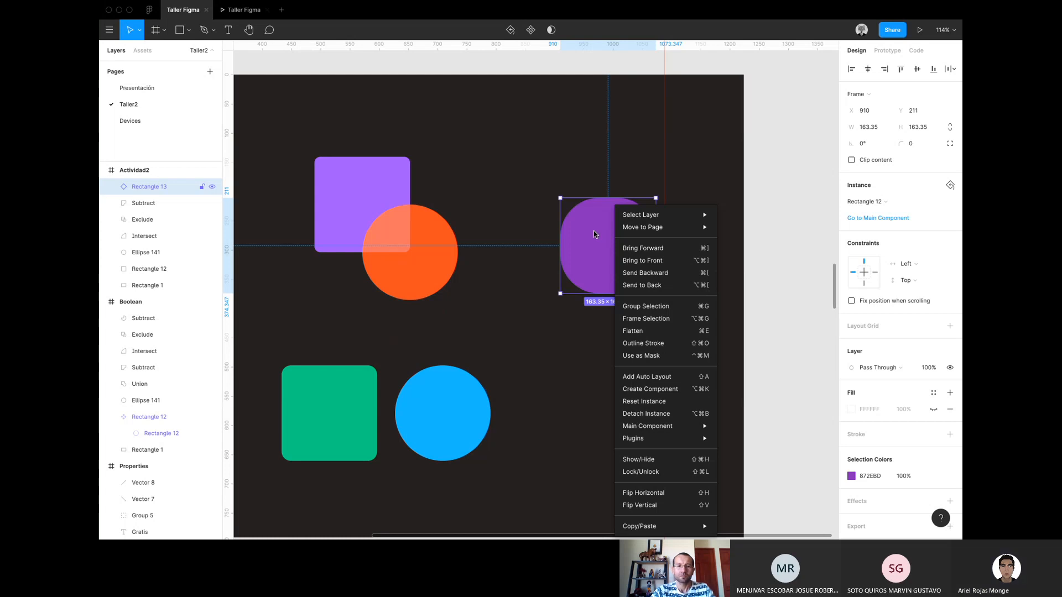
left_click(513, 30)
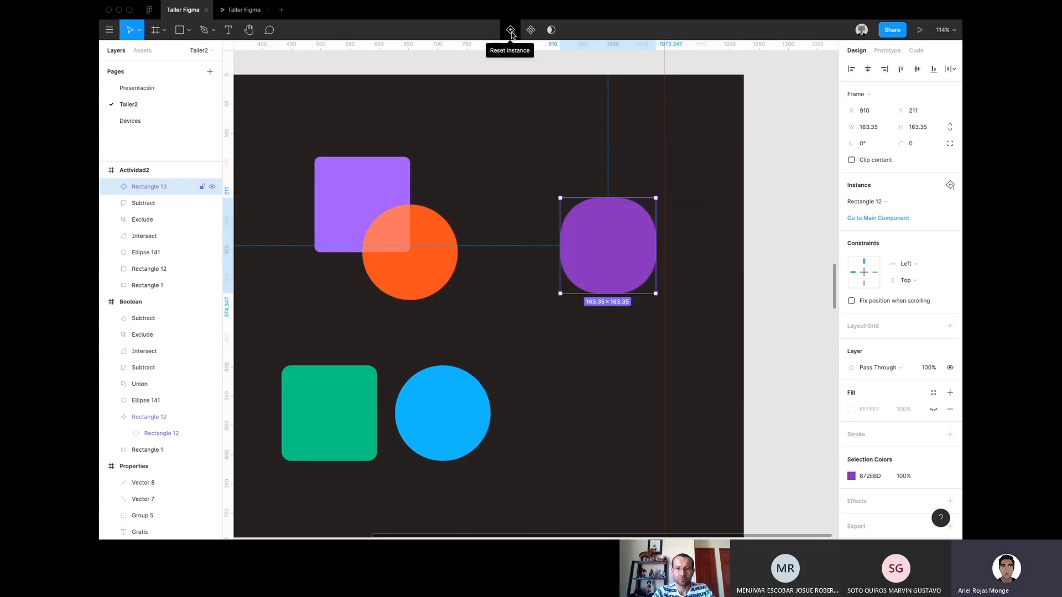
Detach the instance in the Actividad2 frame from its main component.
right_click(625, 256)
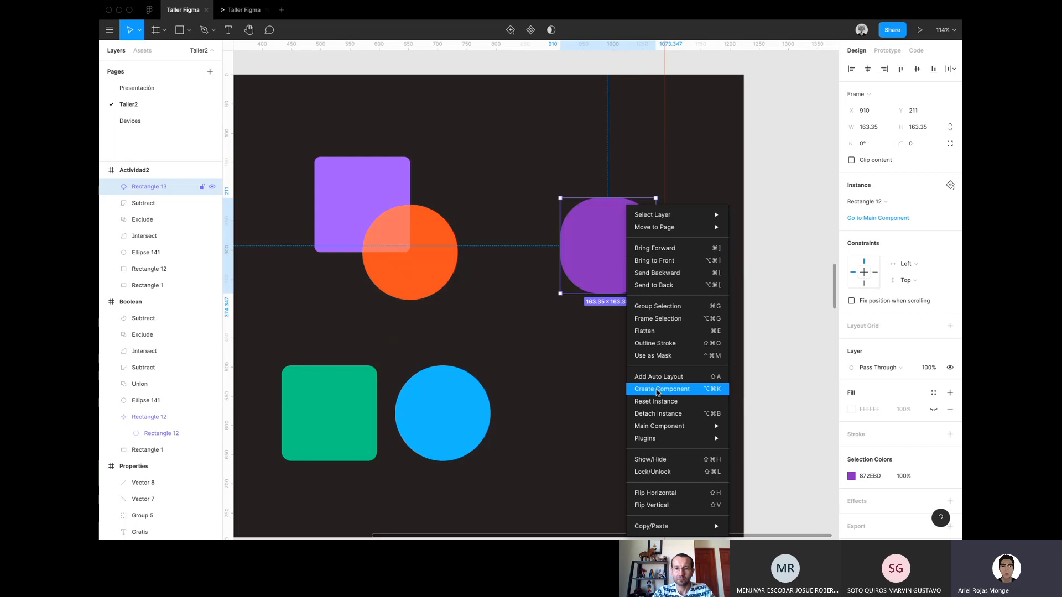
mouse_move(661, 432)
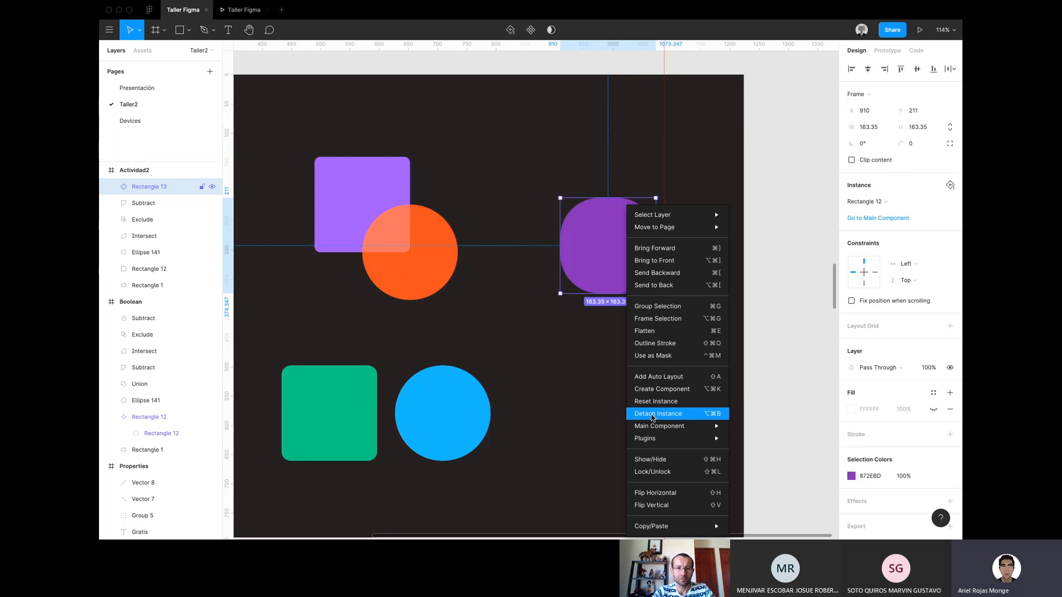
left_click(652, 414)
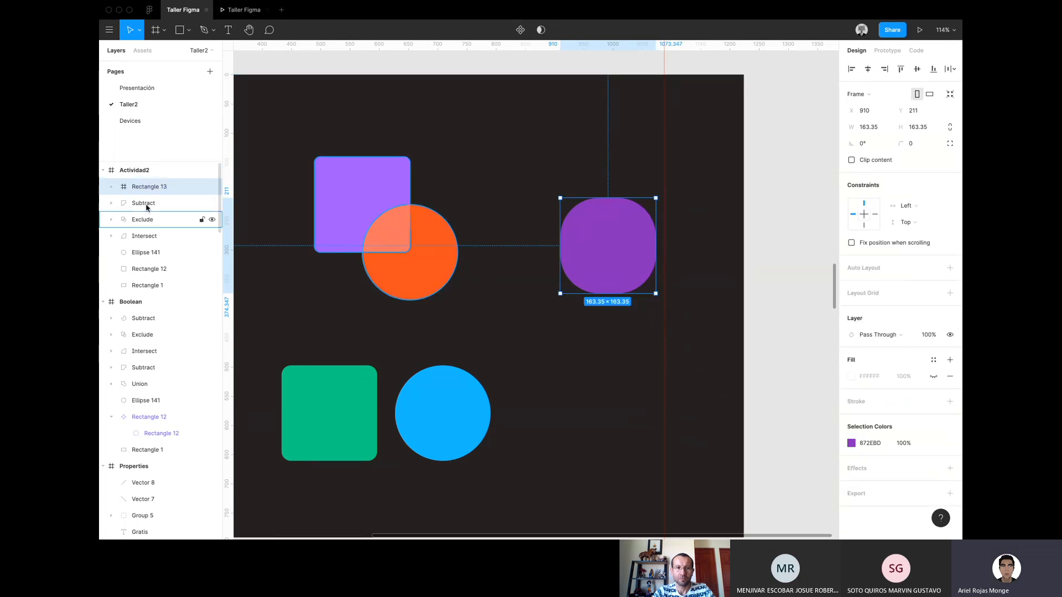
Remove the Rectangle 13 frame wrapping the detached shape in Actividad2, keeping its inner Rectangle 12.
left_click(111, 187)
left_click(169, 203)
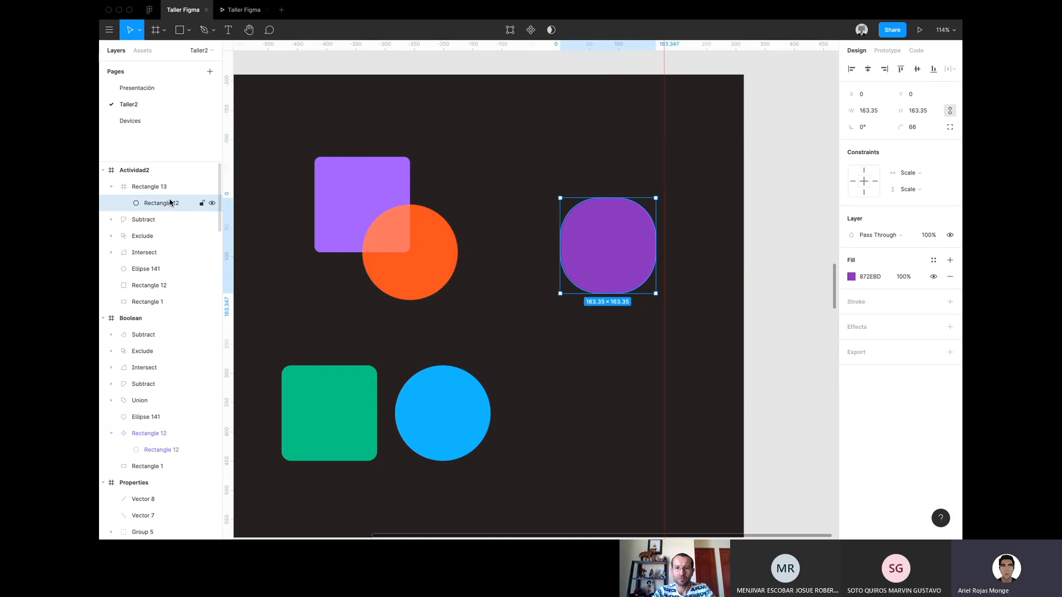
left_click_drag(169, 178, 169, 178)
left_click(157, 203)
key("Delete")
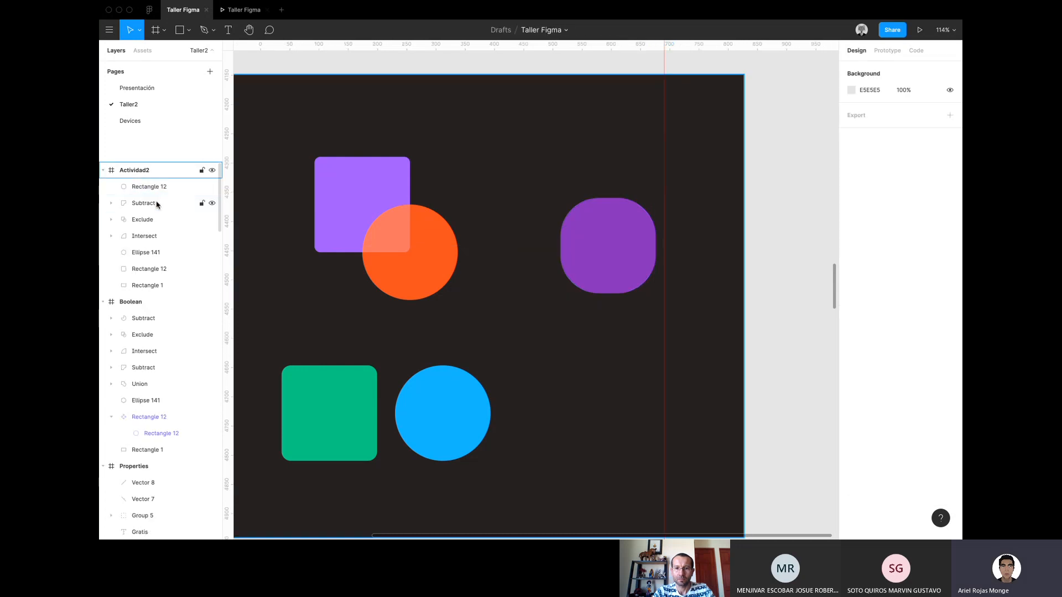
Recolor the main component in the Boolean frame to 5E3875 and compare it with the detached shape in Actividad2.
scroll(488, 216, "down", 5)
scroll(488, 216, "up", 5)
left_click(514, 87)
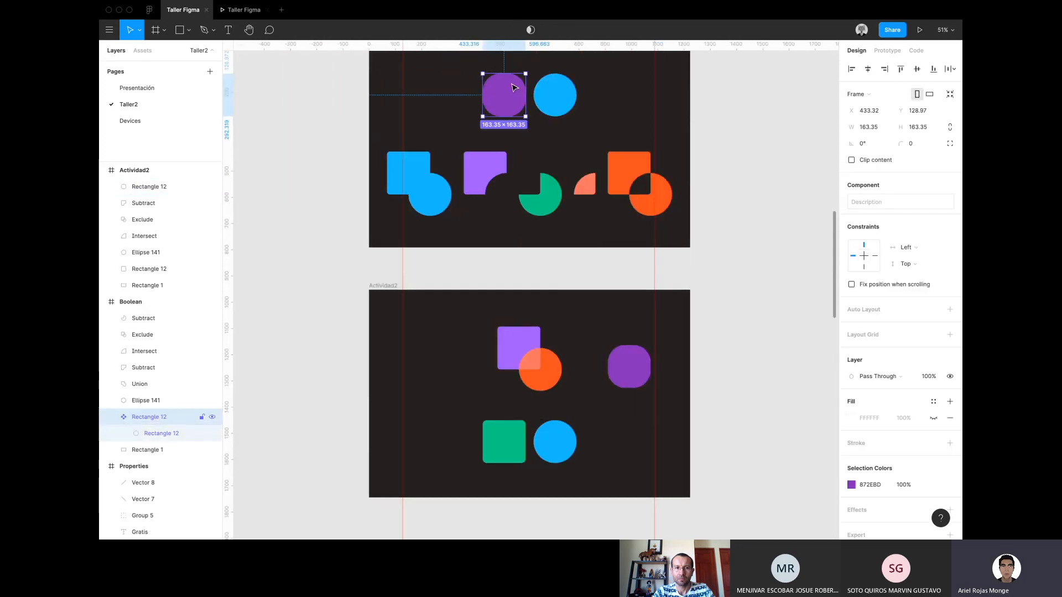
left_click(852, 485)
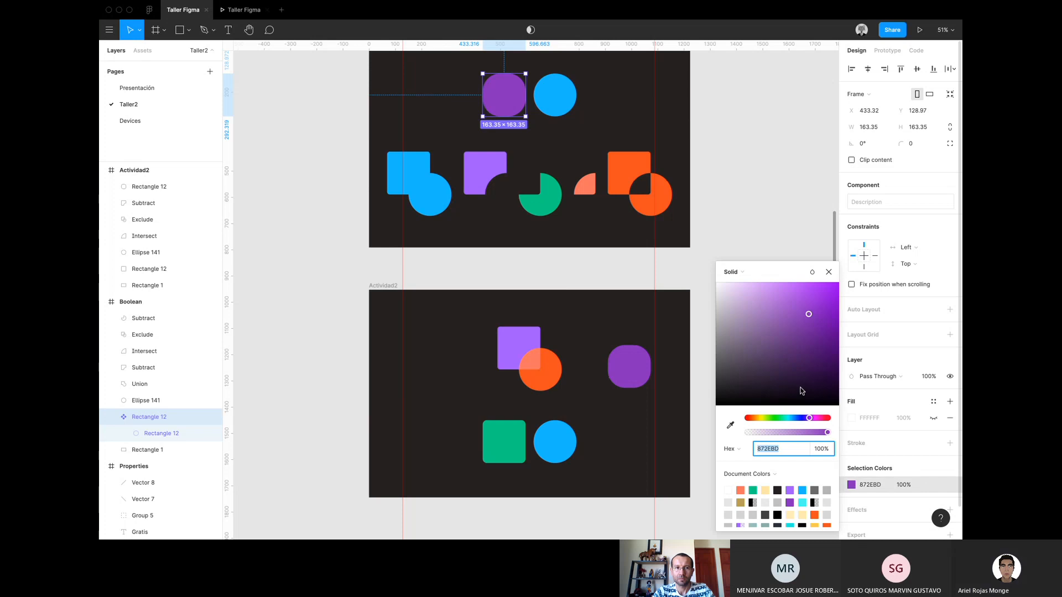
left_click_drag(744, 349, 768, 351)
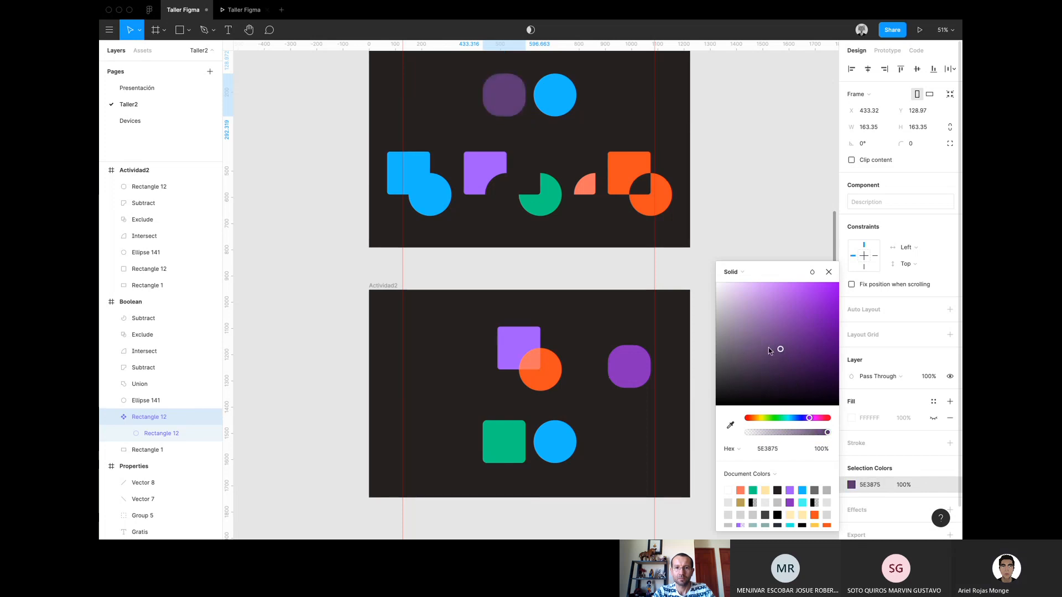
left_click(629, 367)
left_click(504, 95)
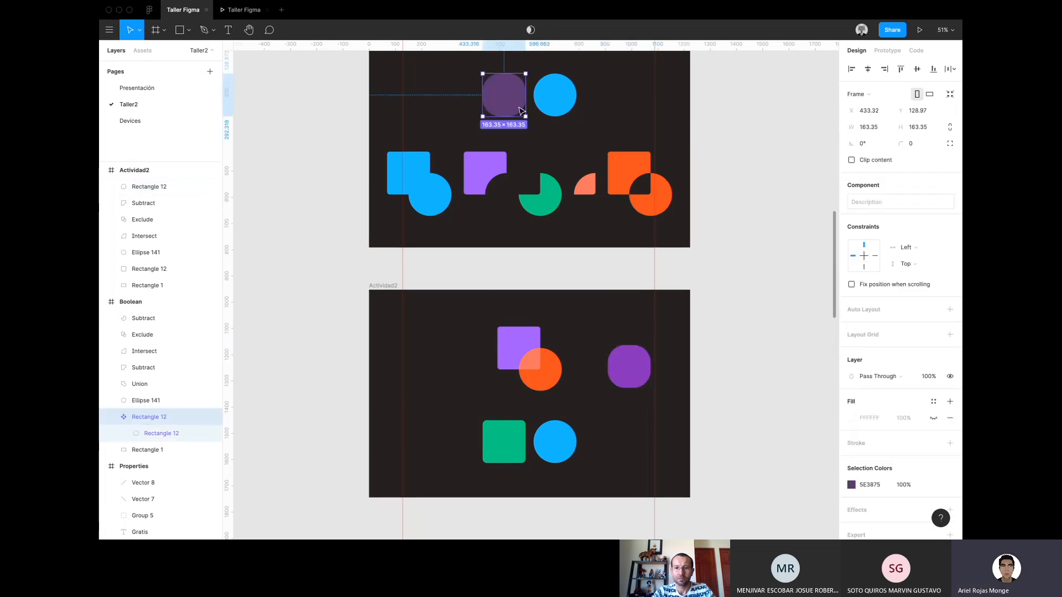
Undo the detachment, the recolors, the corner rounding and the placed instances, back to the green 0ACF83 main component.
left_click(624, 381)
key("Delete")
scroll(625, 381, "down", 3)
key("ctrl+z")
key("ctrl+z")
key("ctrl+z")
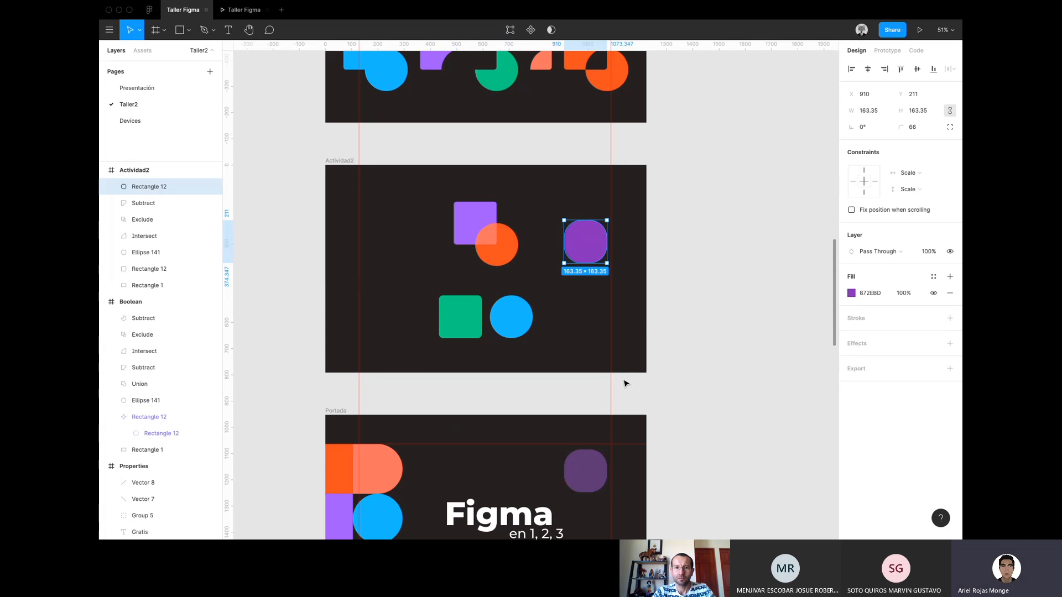
key("ctrl+z")
key("ctrl+z")
key("ctrl+z")
key("ctrl+z")
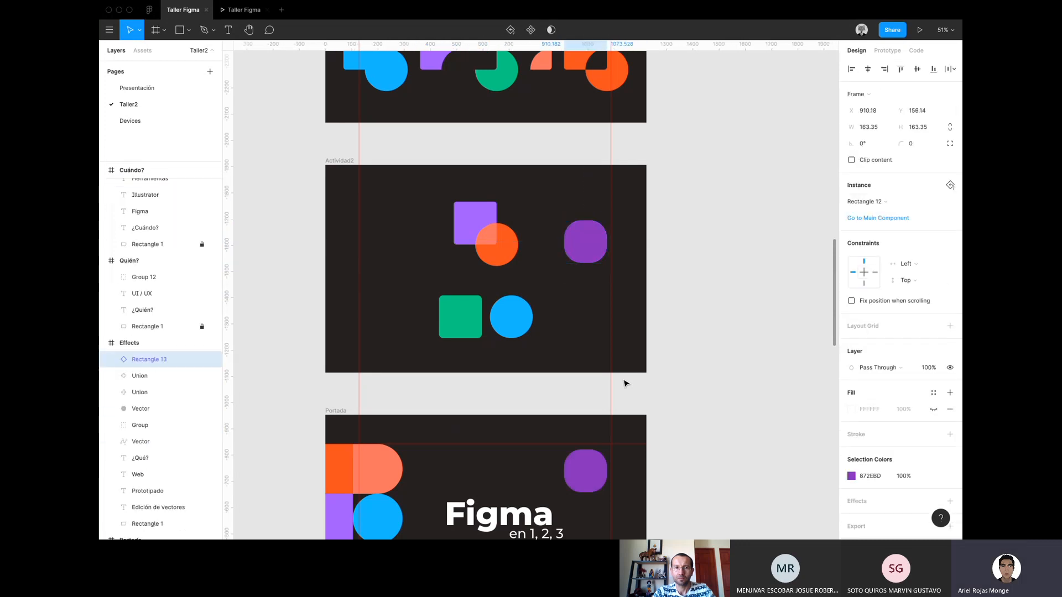
key("ctrl+z")
key("ctrl+z")
key("ctrl+z")
key("ctrl+z")
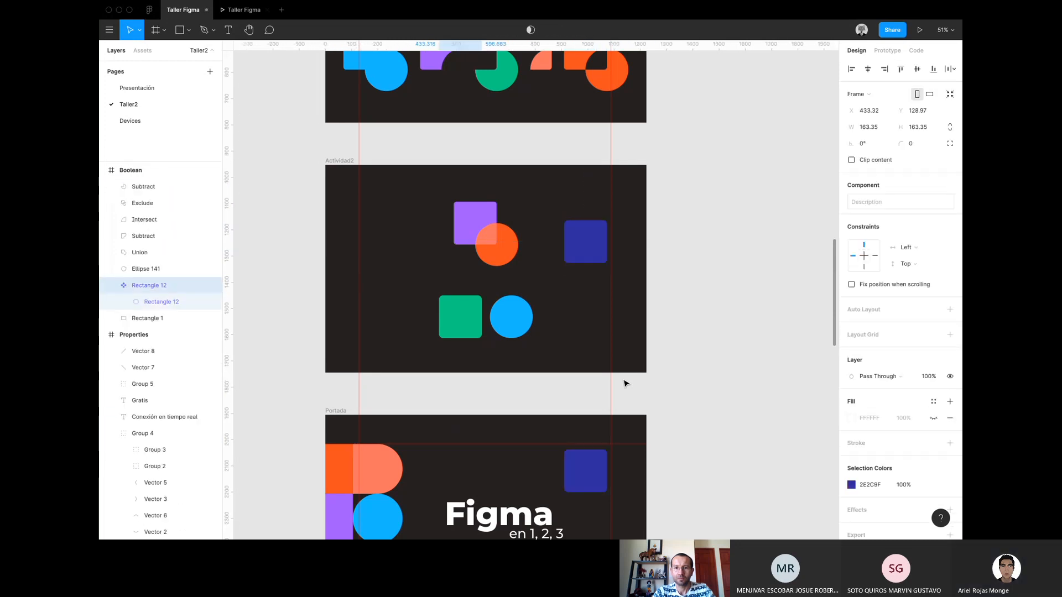
key("ctrl+z")
key("ctrl+z")
key("ctrl+z")
key("ctrl+z")
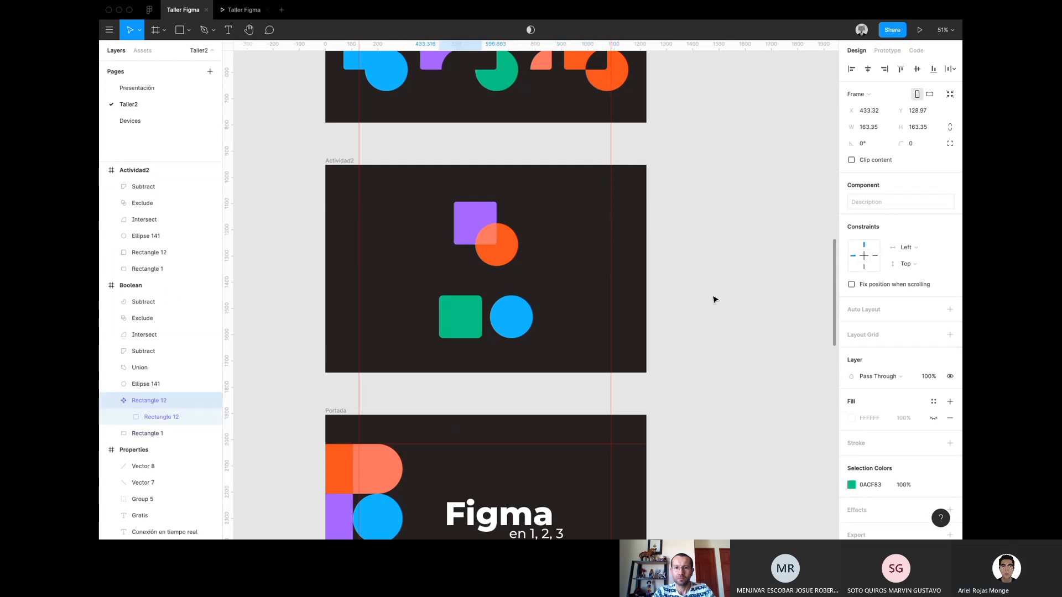
key("ctrl+z")
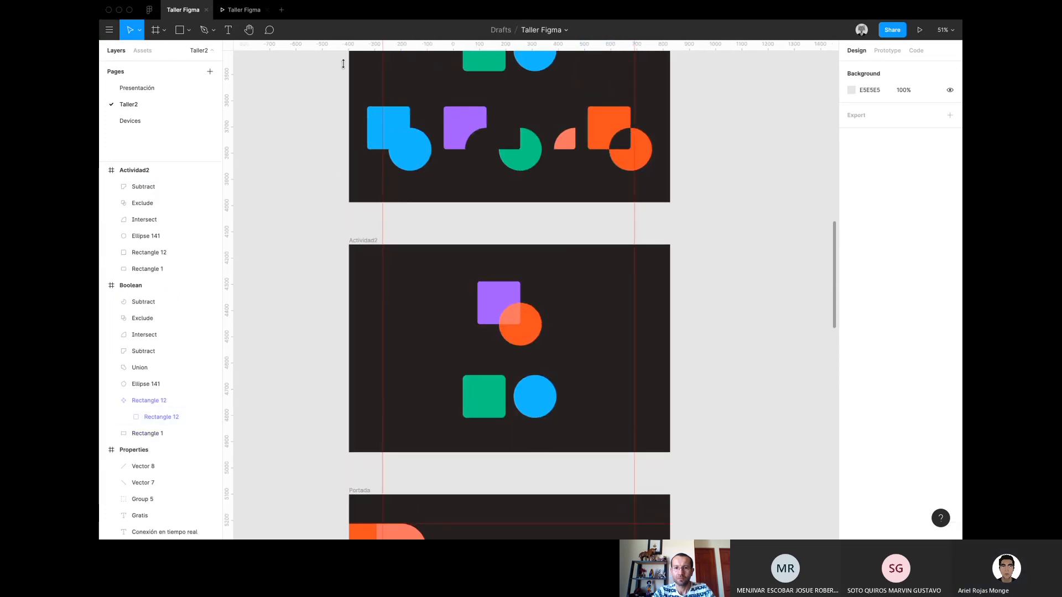
Select the purple subtracted shape in the Boolean frame and review the Object commands for layer ordering.
left_click(465, 124)
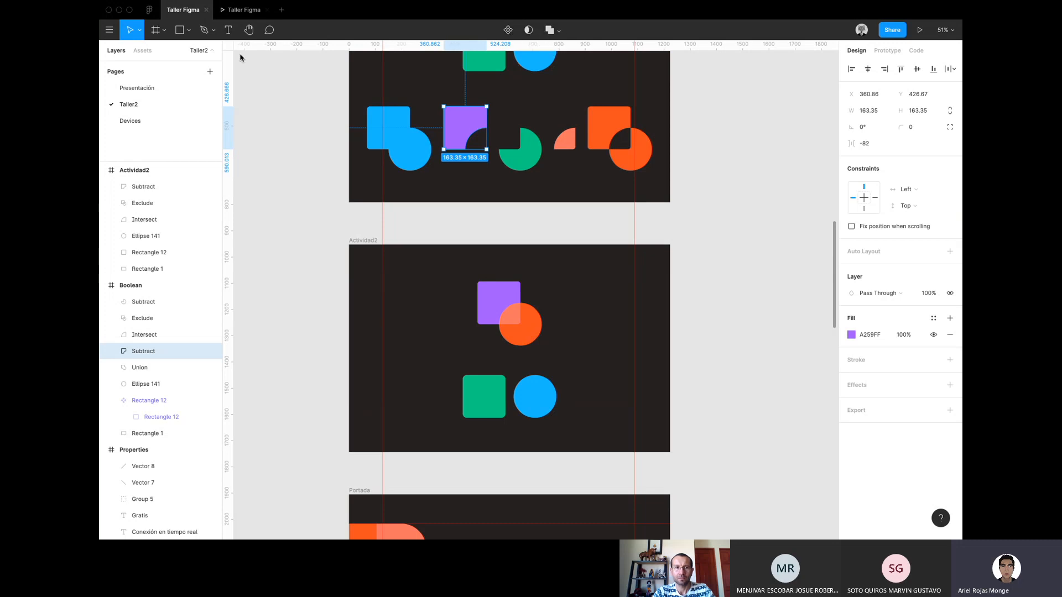
left_click(111, 29)
mouse_move(158, 121)
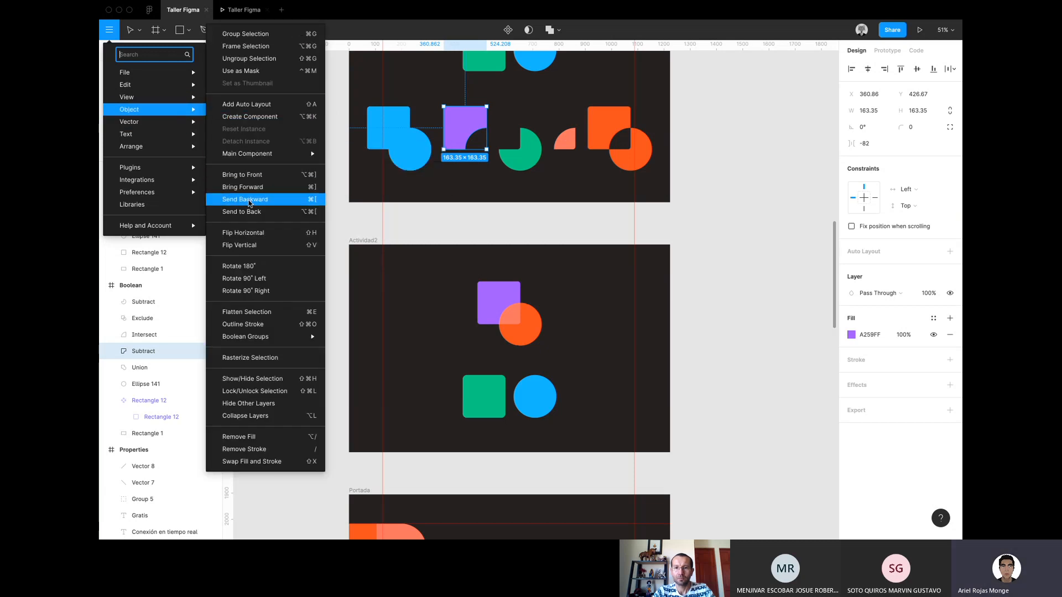
left_click(421, 224)
Send the middle sphere group, Isométrica2, to the back of the Actividad1 frame.
scroll(448, 221, "up", 5)
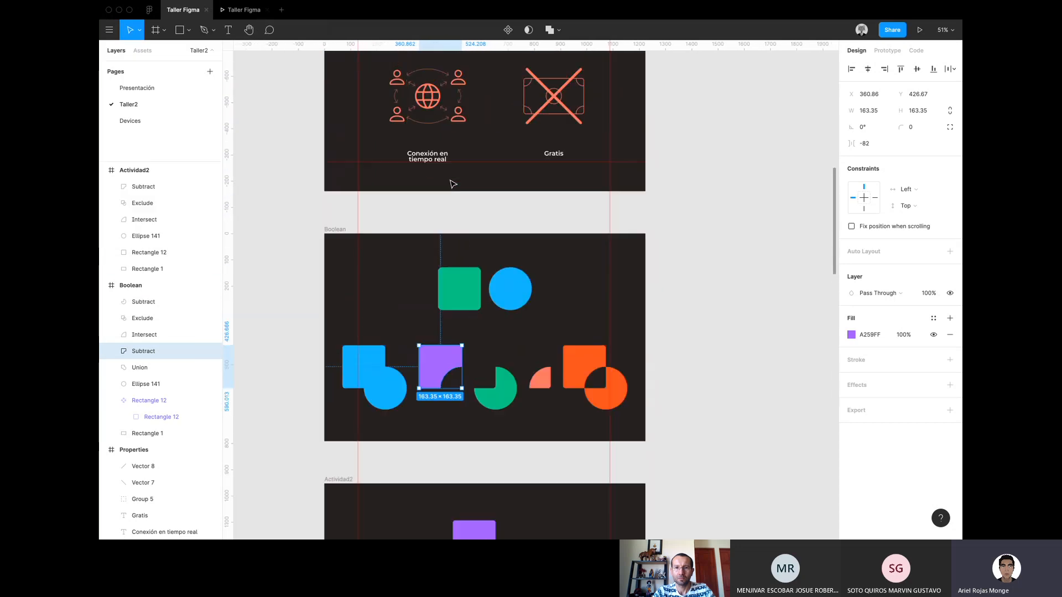
scroll(453, 184, "up", 8)
scroll(453, 184, "down", 7)
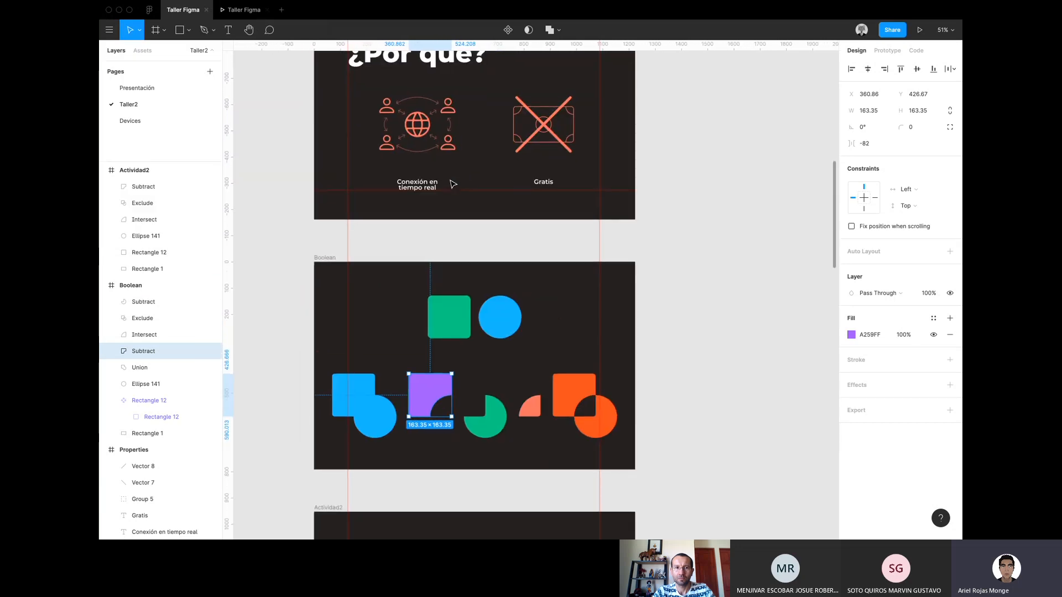
scroll(453, 184, "down", 1)
scroll(452, 186, "up", 5)
scroll(464, 235, "up", 5, "ctrl")
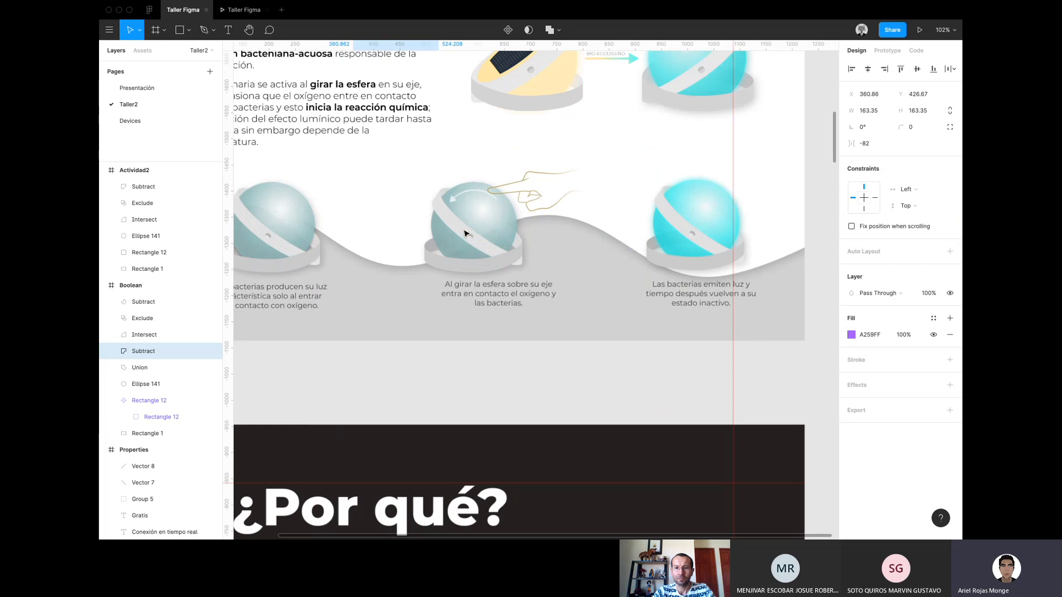
left_click(464, 230)
left_click(109, 30)
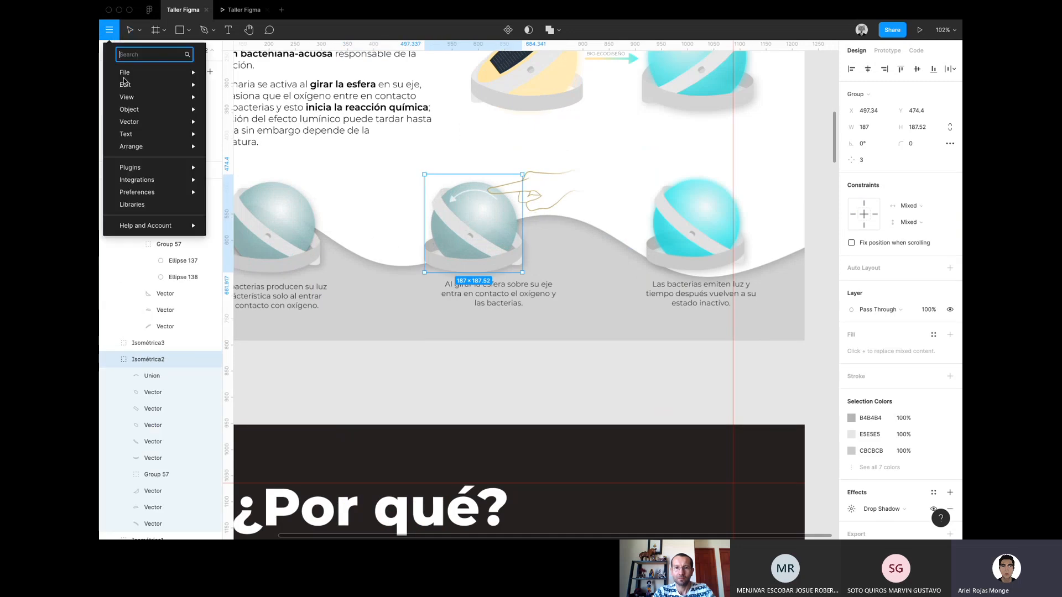
mouse_move(155, 145)
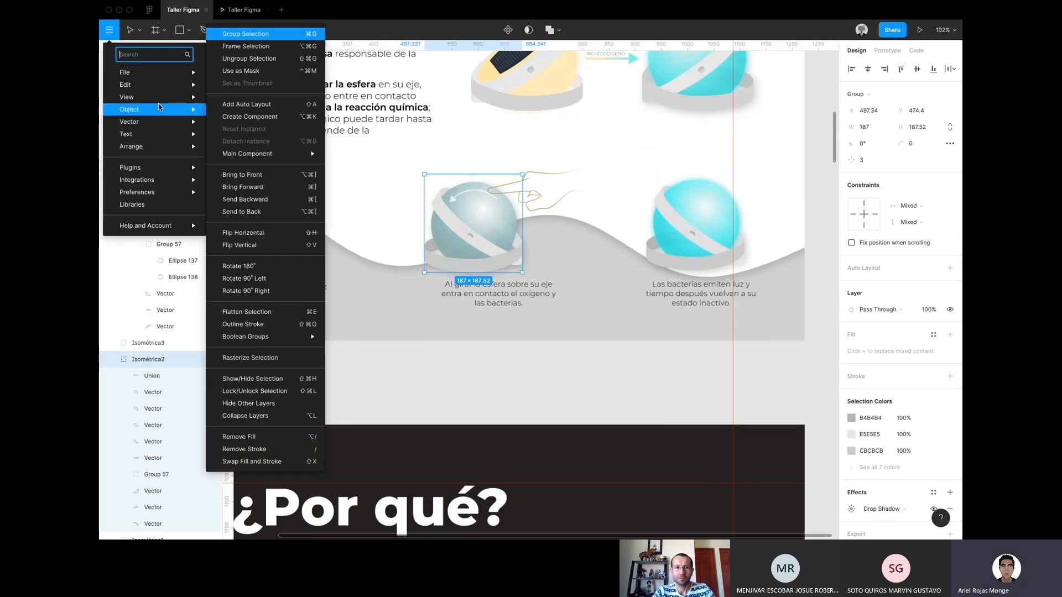
mouse_move(155, 110)
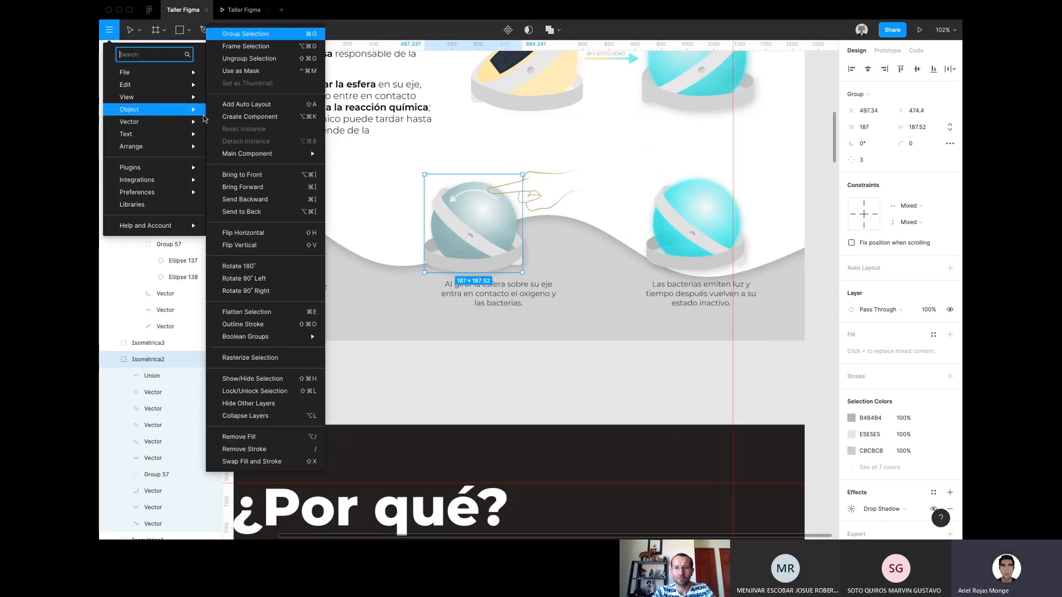
left_click(245, 211)
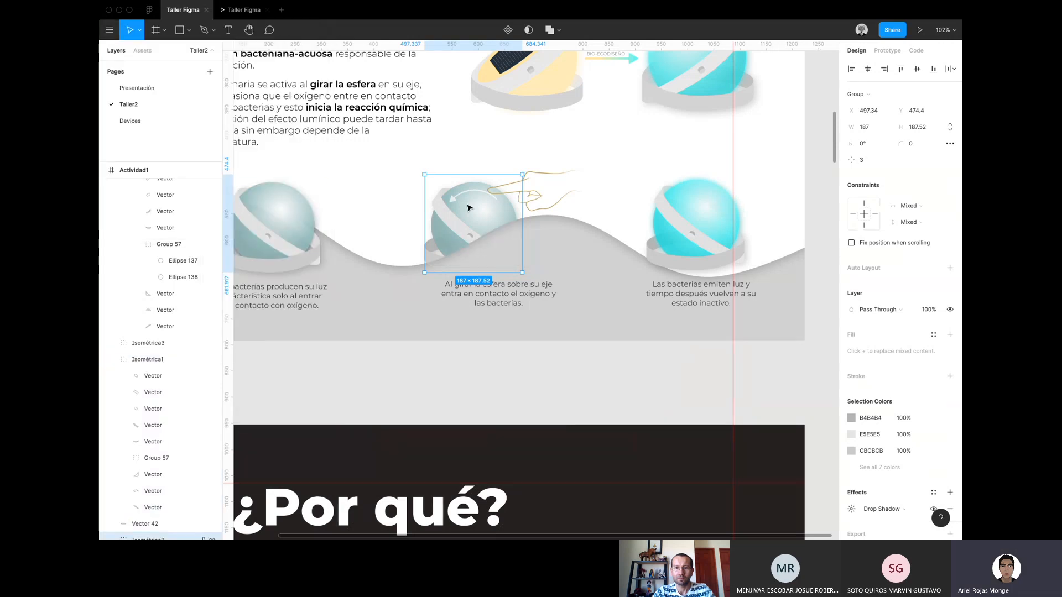
Compare the layer order of the Isométrica2 group and the gray wave, Vector 42, in Actividad1, then reselect the sphere group.
left_click(392, 208)
left_click(451, 218)
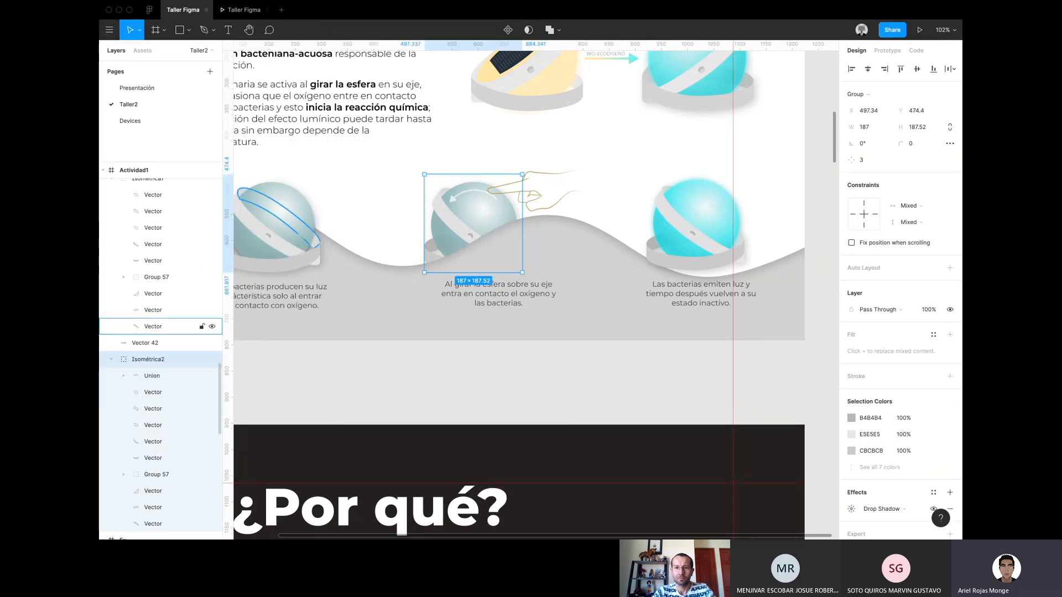
scroll(195, 405, "down", 2)
scroll(194, 405, "up", 3)
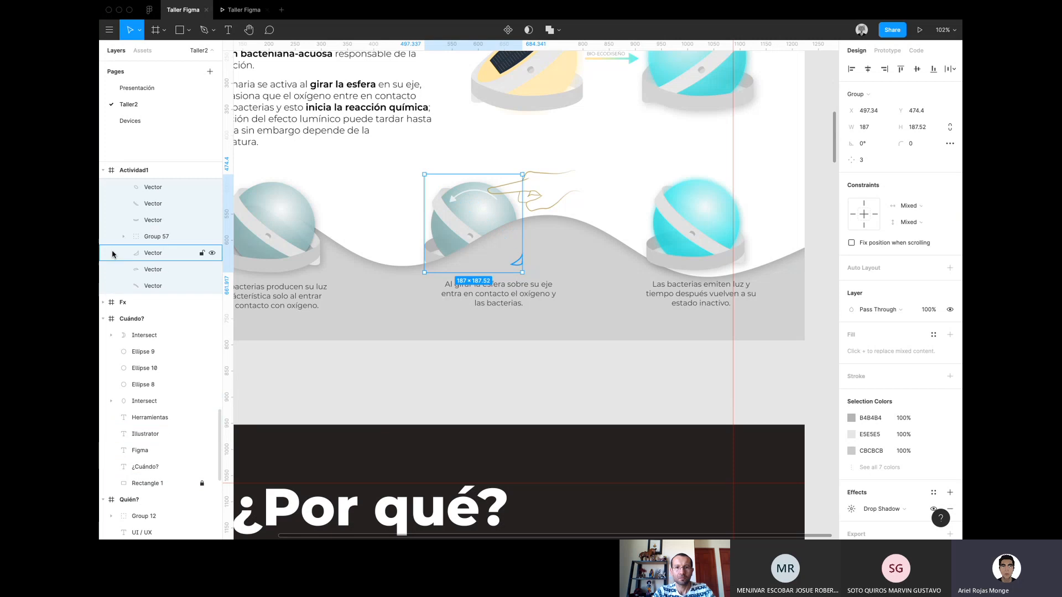
scroll(117, 253, "up", 1)
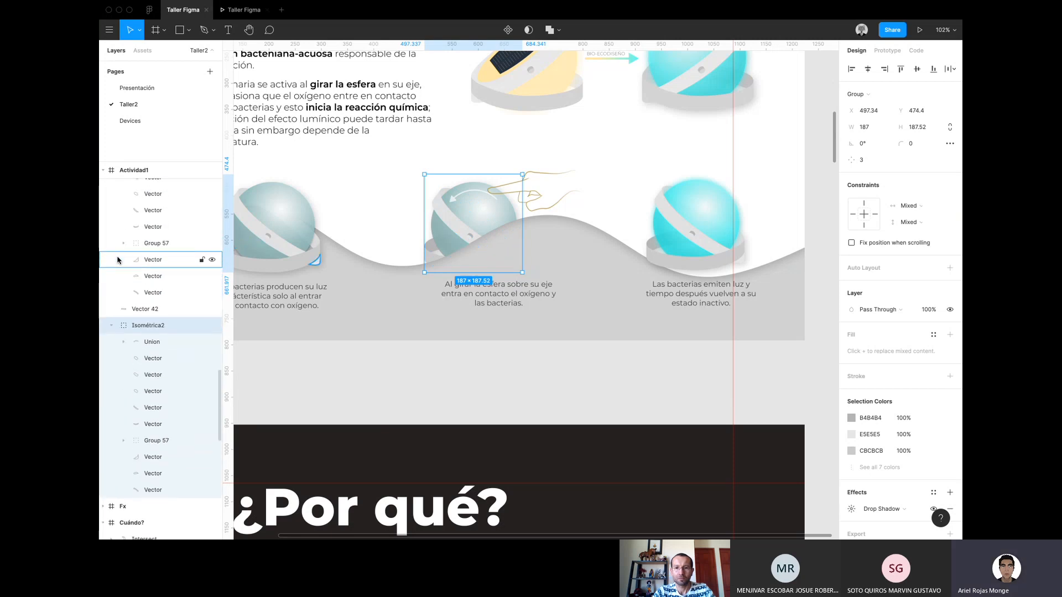
left_click(137, 313)
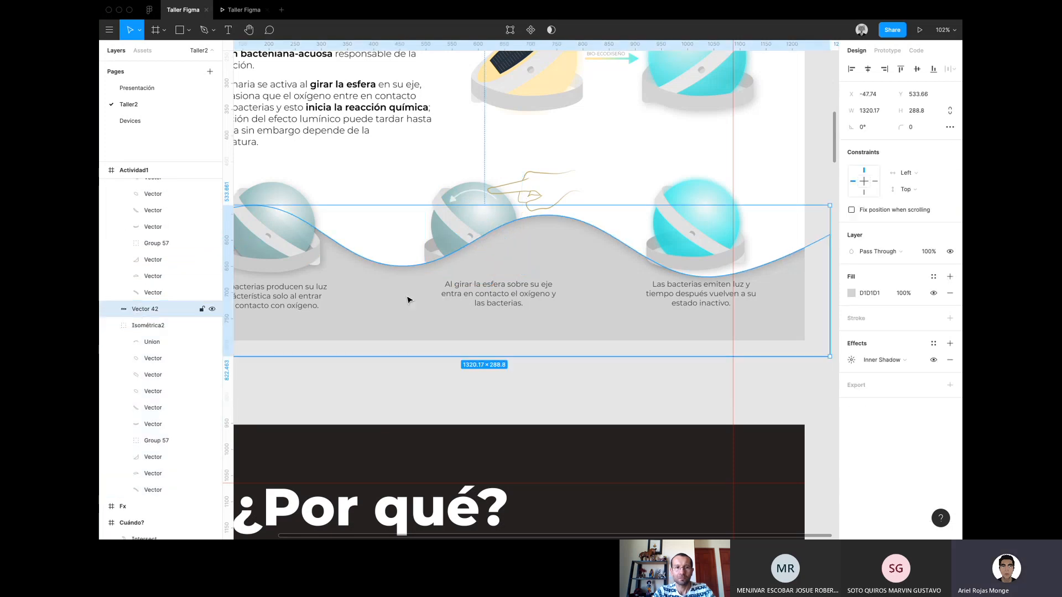
left_click(443, 148)
left_click(462, 224)
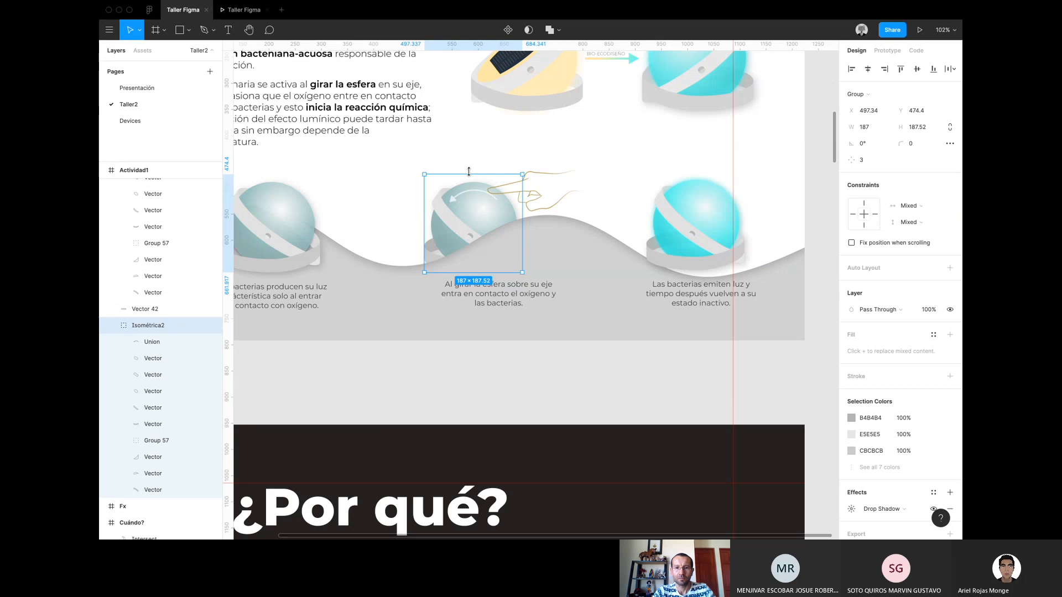
Bring the Isométrica2 sphere group forward one level, above the gray wave, Vector 42.
right_click(462, 223)
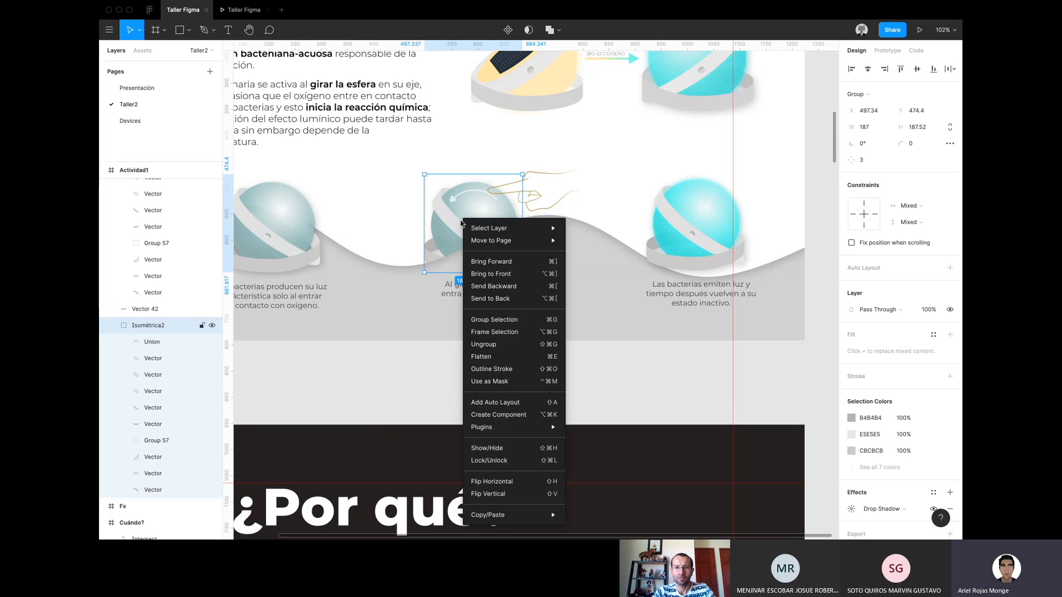
left_click(490, 274)
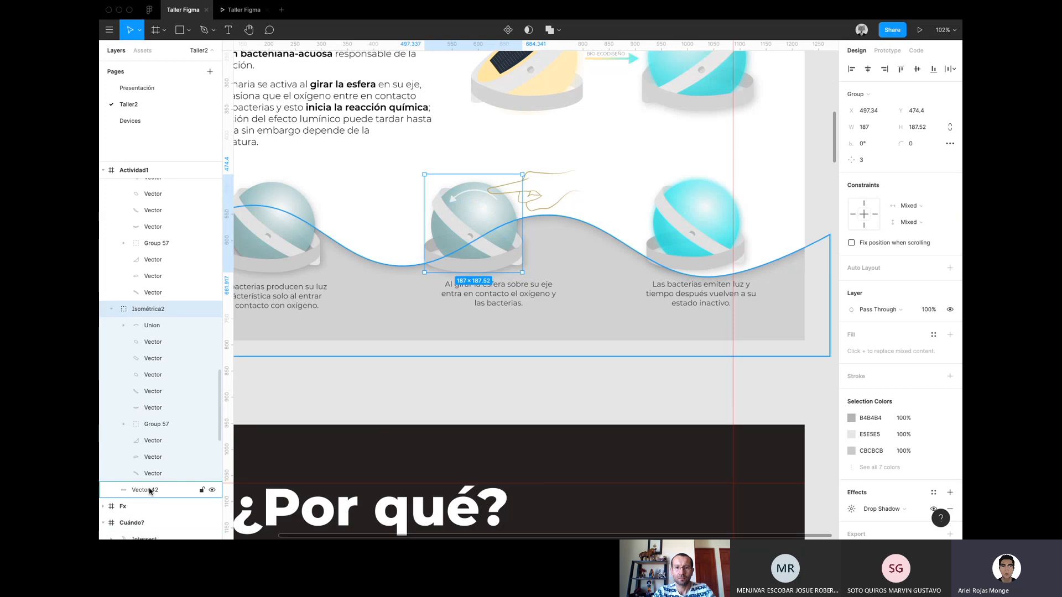
Bring the Isométrica2 group to the front of the Actividad1 frame and collapse it in the layer list.
right_click(491, 231)
mouse_move(534, 440)
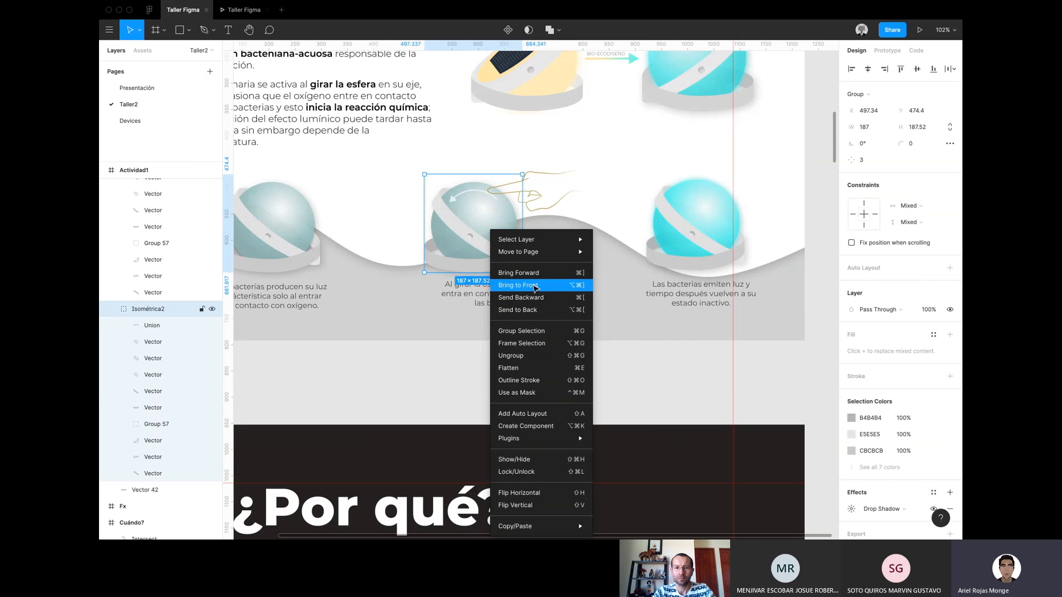
left_click(534, 286)
left_click(403, 201)
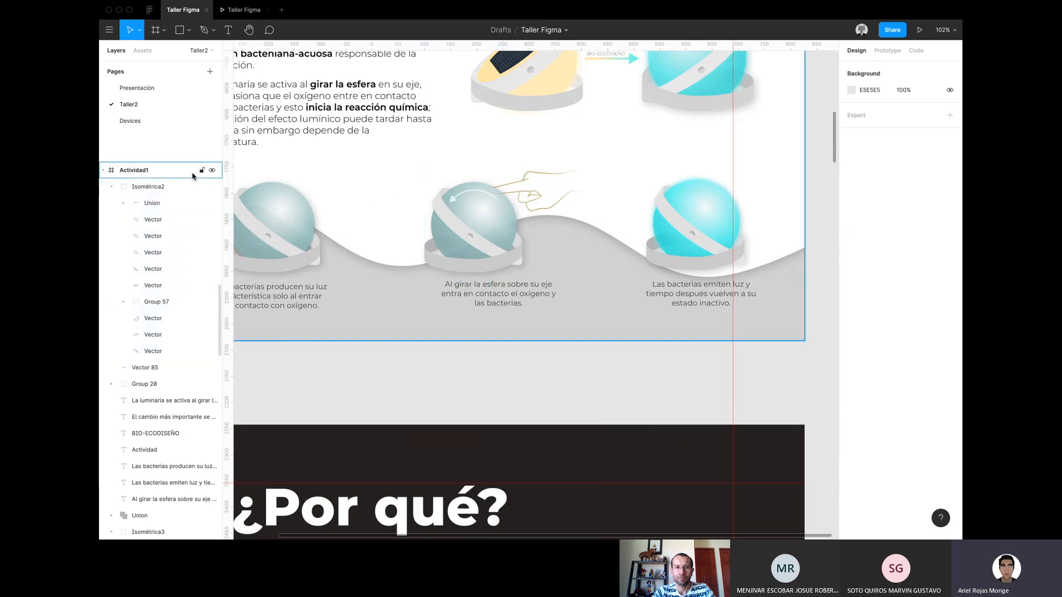
left_click(180, 189)
left_click(109, 189)
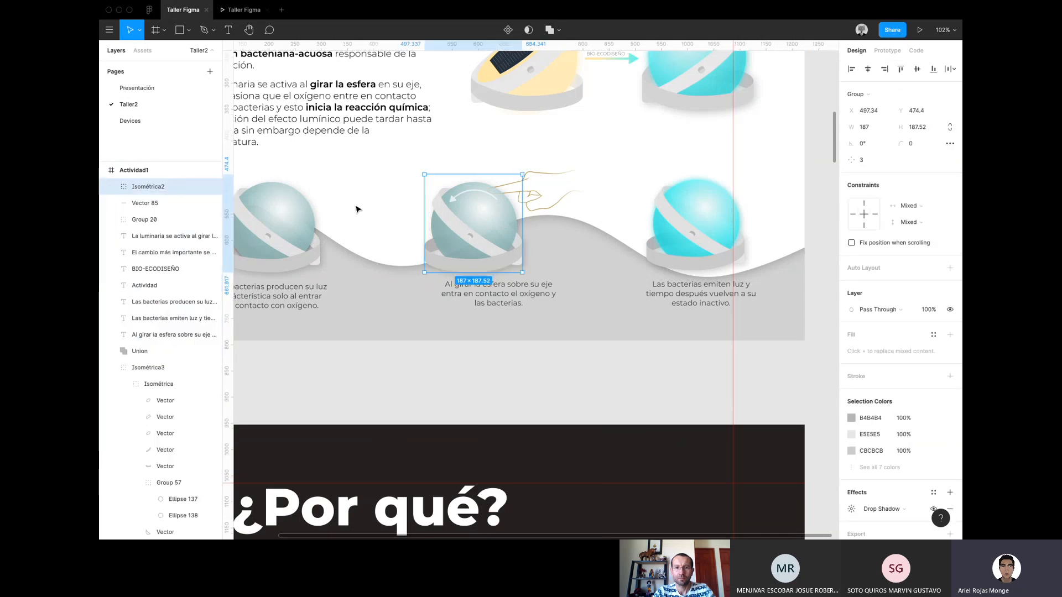
Undo bringing the Isométrica2 group to the front and deselect it.
scroll(503, 237, "up", 3)
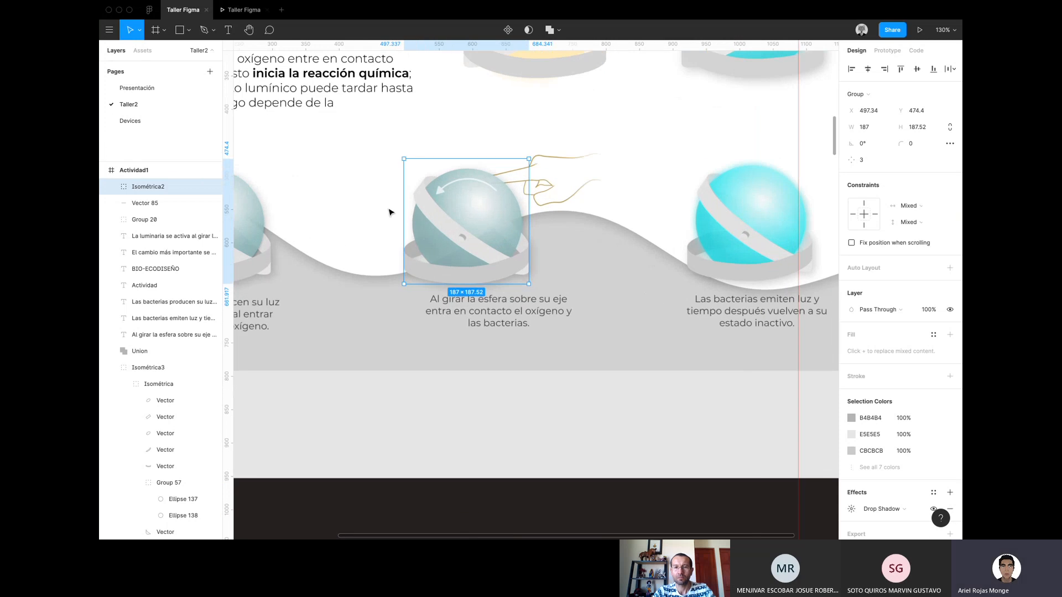
left_click(391, 213)
key("super+z")
left_click(391, 213)
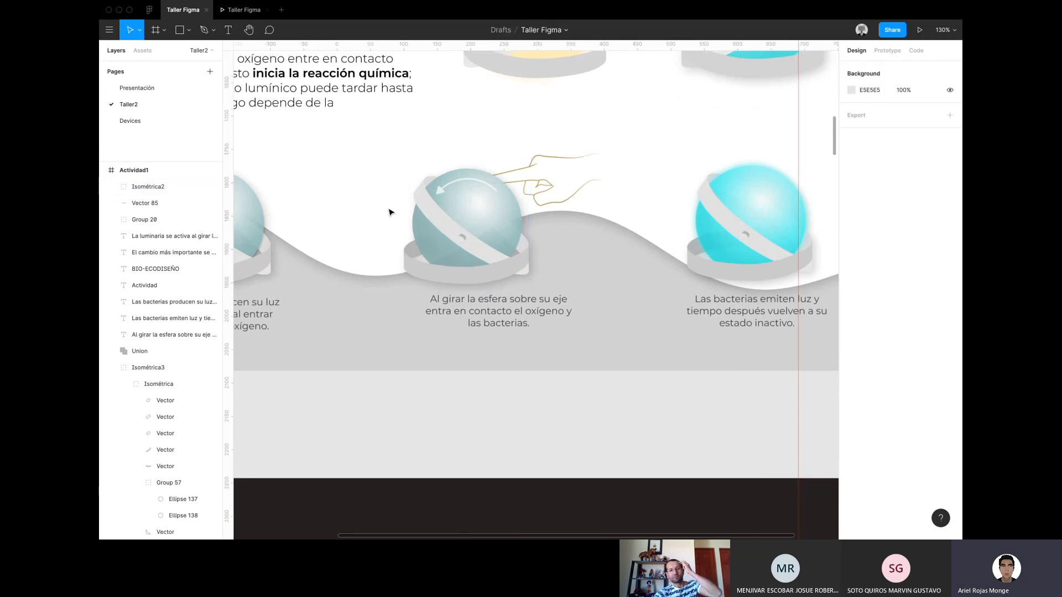
left_click(391, 213)
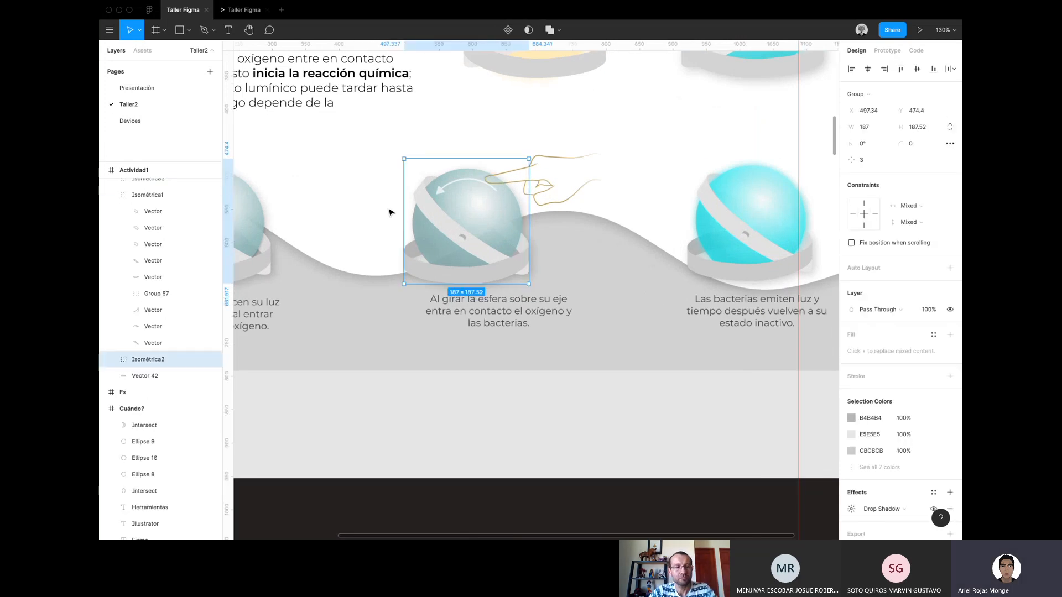
left_click(391, 212)
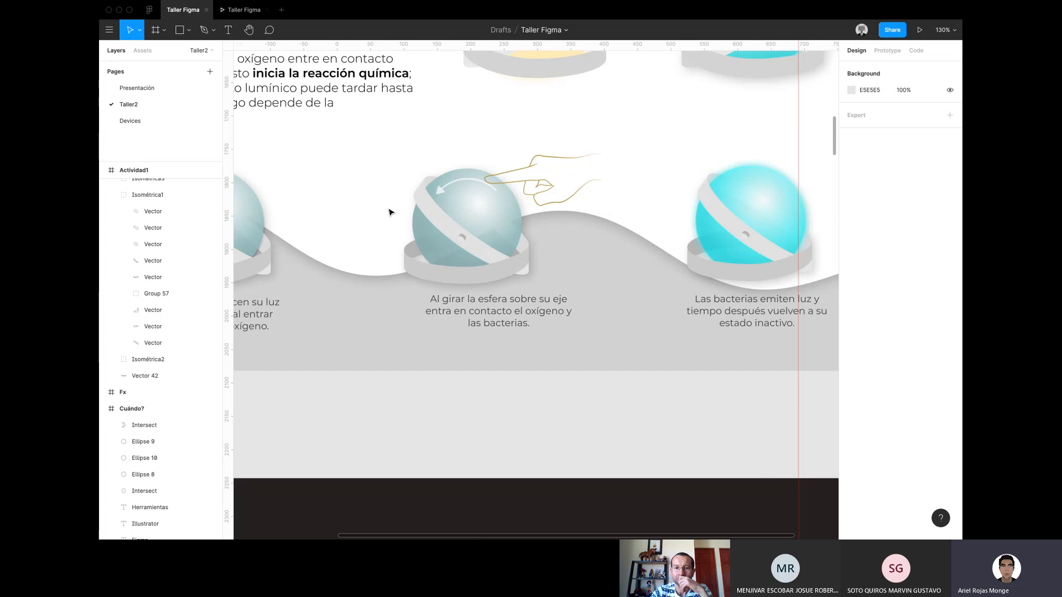
scroll(407, 147, "down", 5)
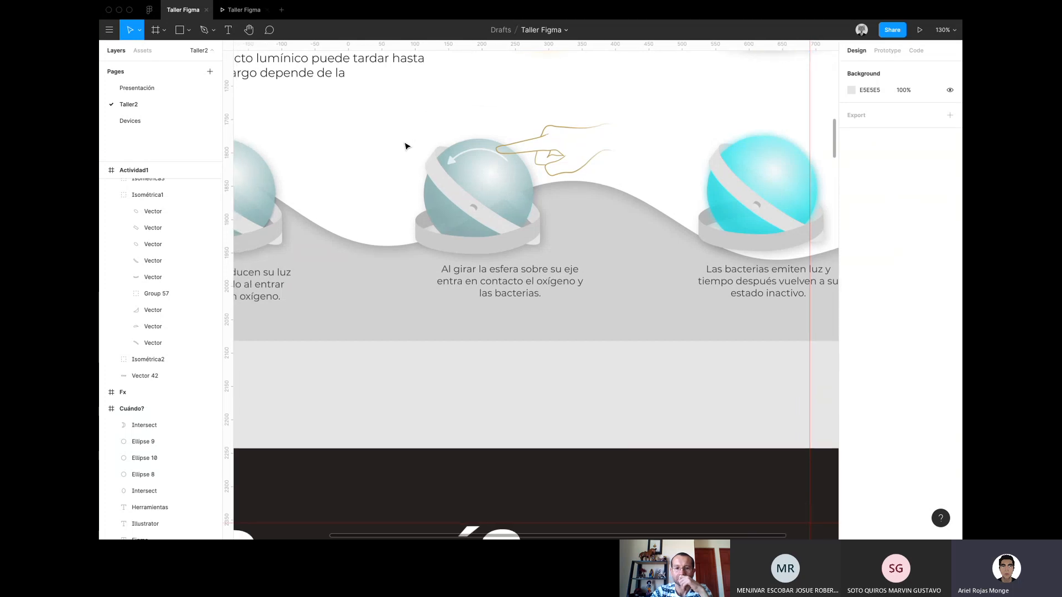
scroll(406, 146, "down", 3)
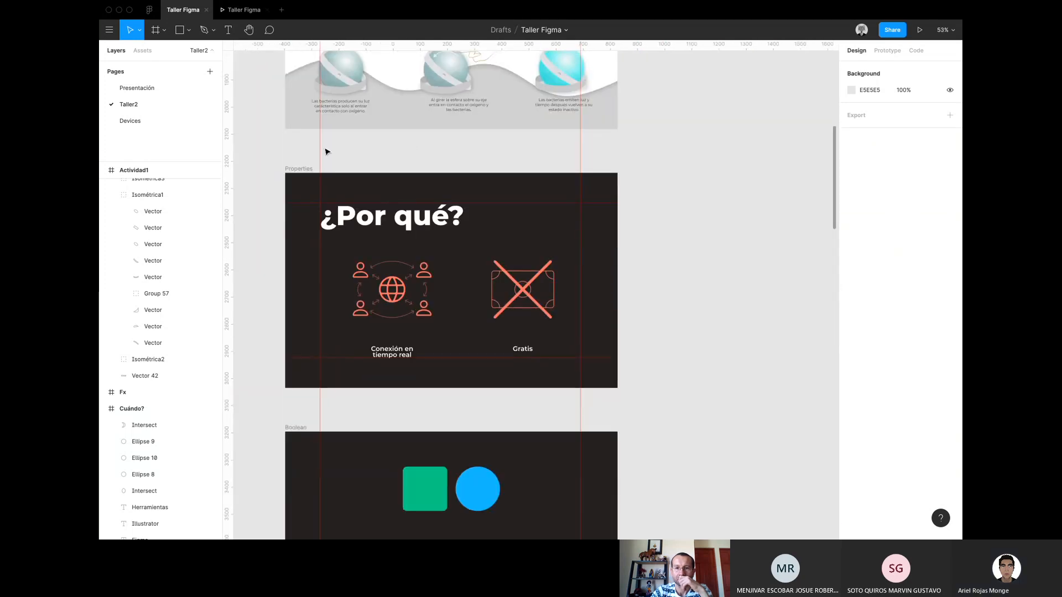
left_click(109, 29)
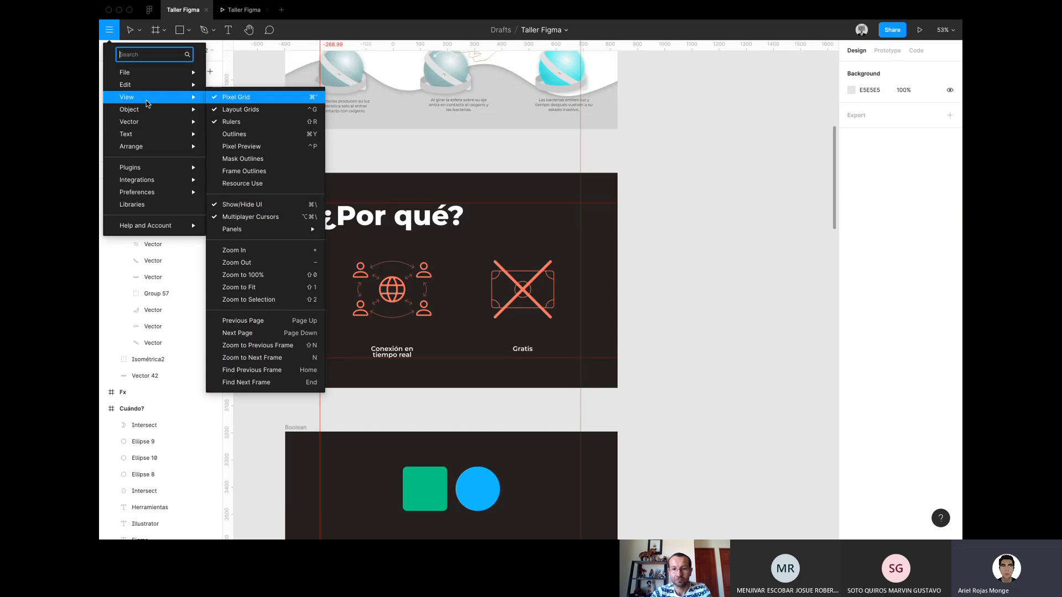
mouse_move(182, 110)
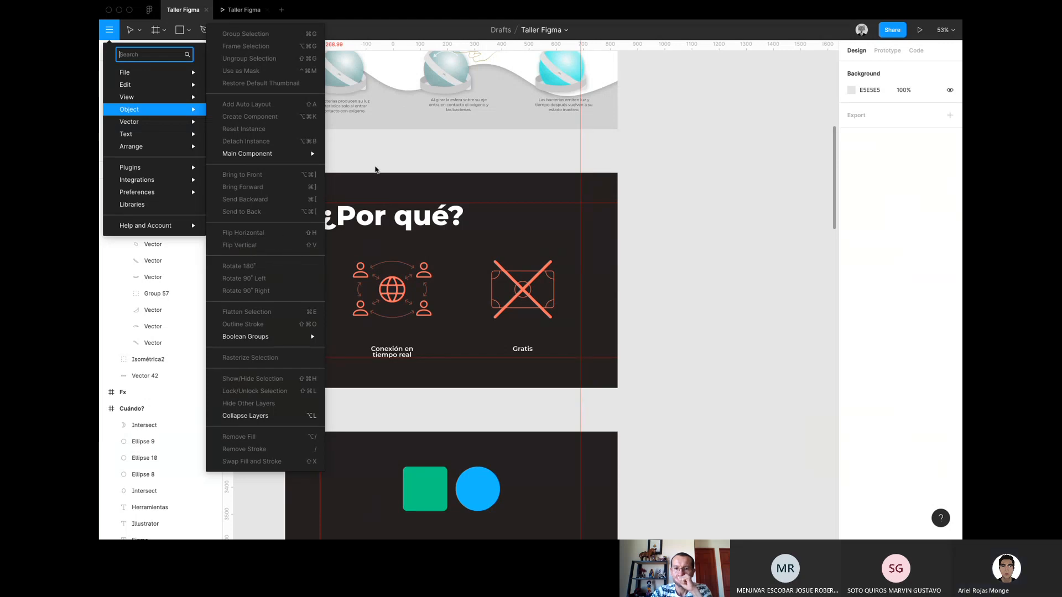
key("Escape")
Flip the middle sphere group, Isométrica2, vertically and undo the flip.
scroll(404, 221, "up", 5)
left_click(404, 221)
left_click(404, 222)
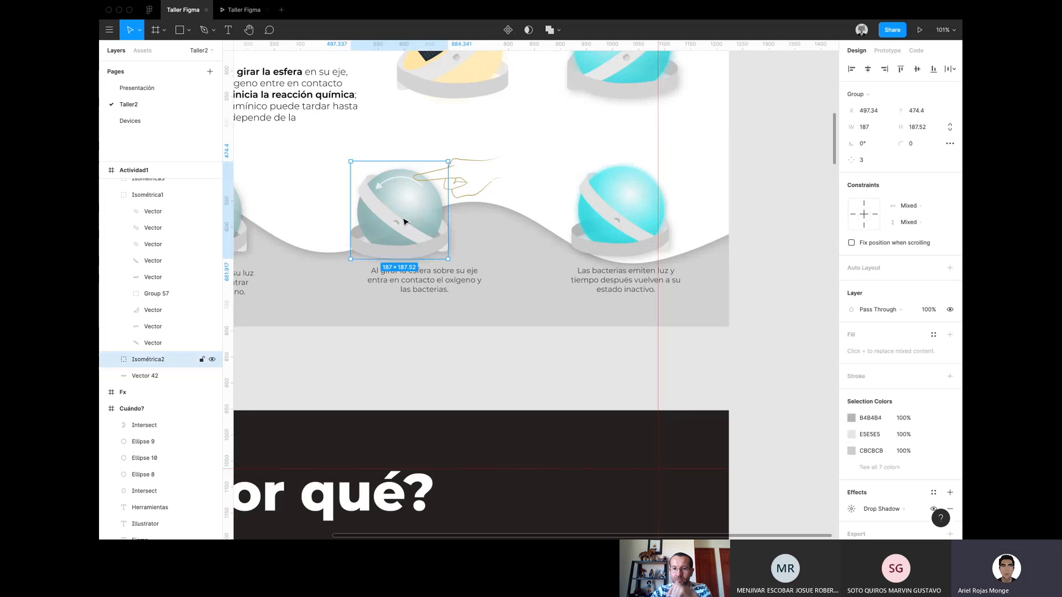
scroll(403, 222, "up", 4)
right_click(402, 220)
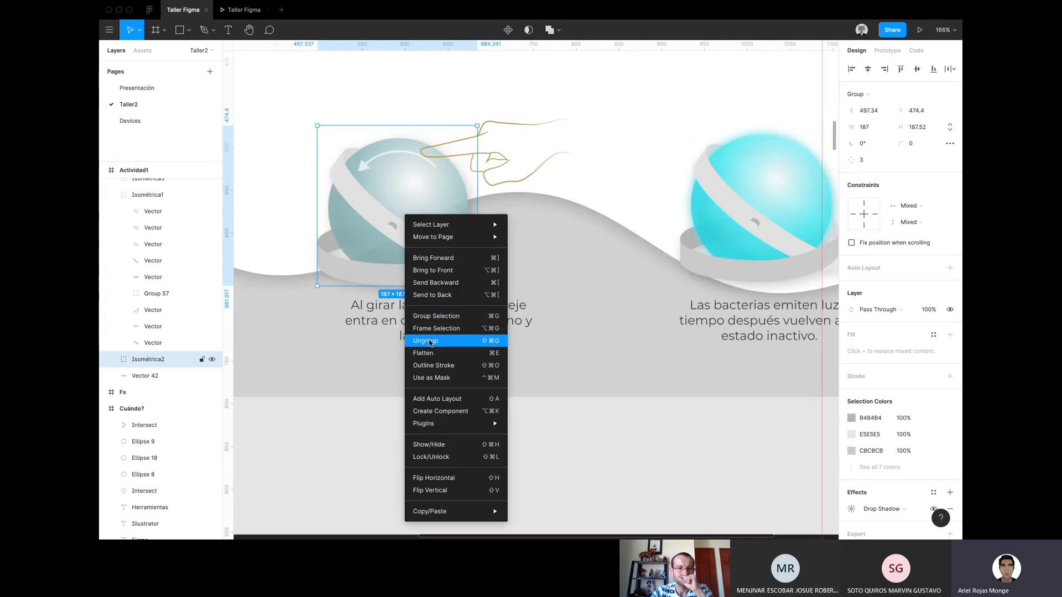
left_click(429, 493)
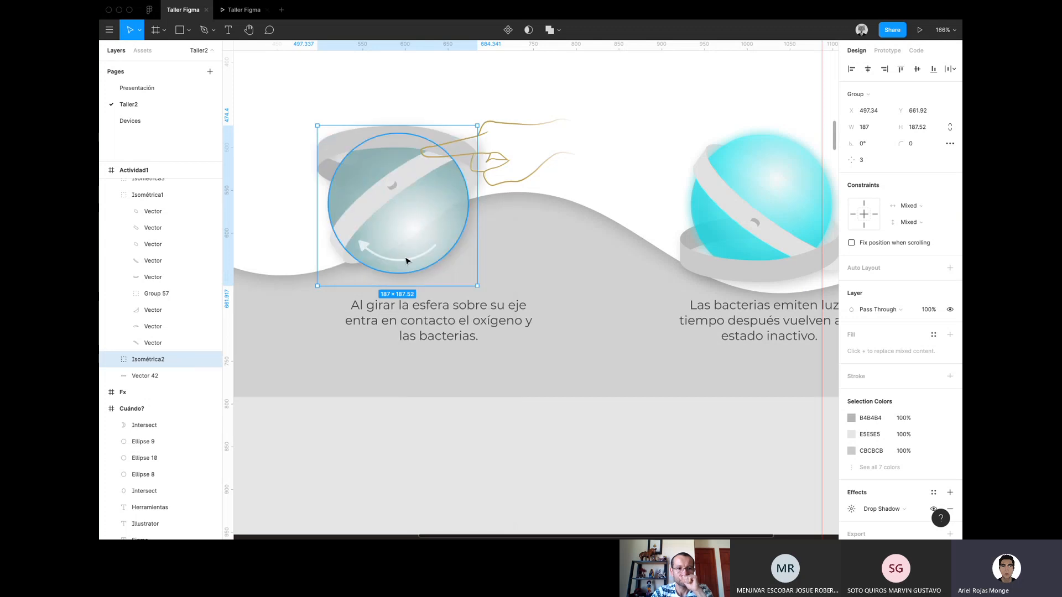
key("super+z")
Flip the Isométrica2 group horizontally and undo the flip.
right_click(407, 259)
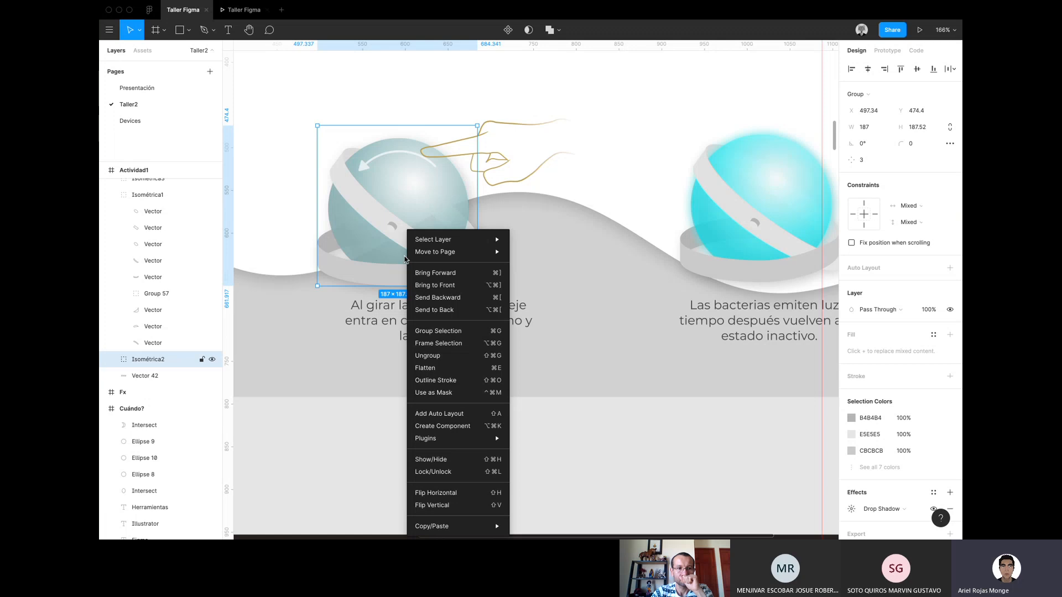
left_click(441, 494)
key("super+z")
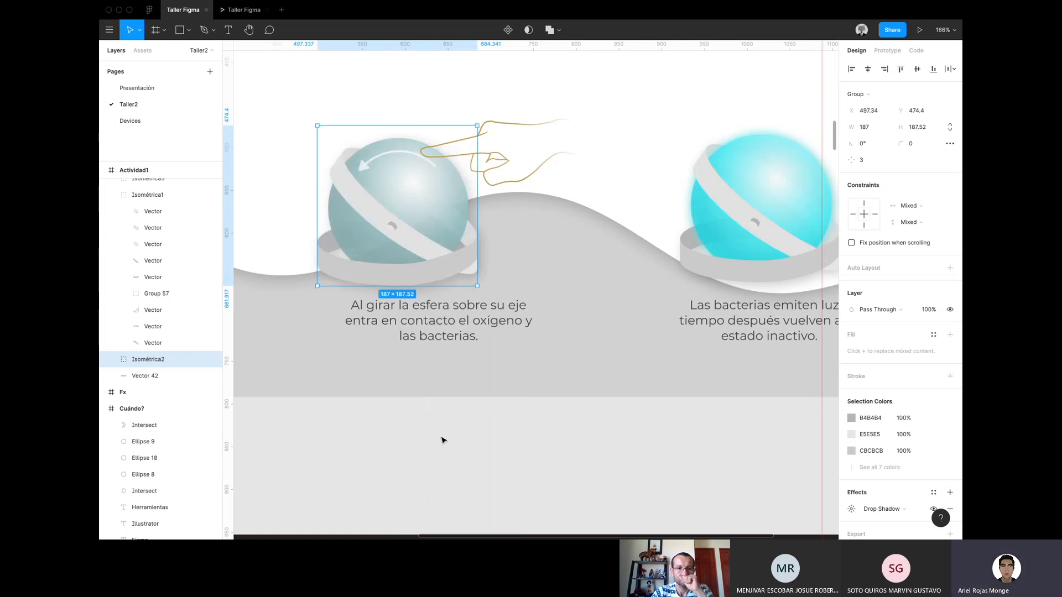
Flatten the Isométrica2 sphere group into a single vector and undo the flattening.
left_click(114, 29)
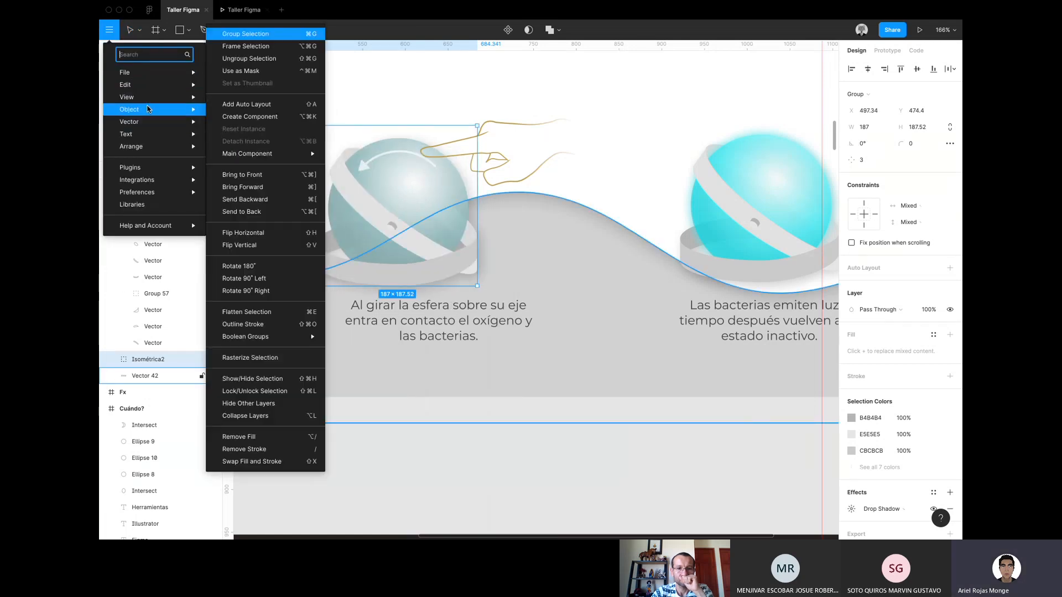
left_click(263, 313)
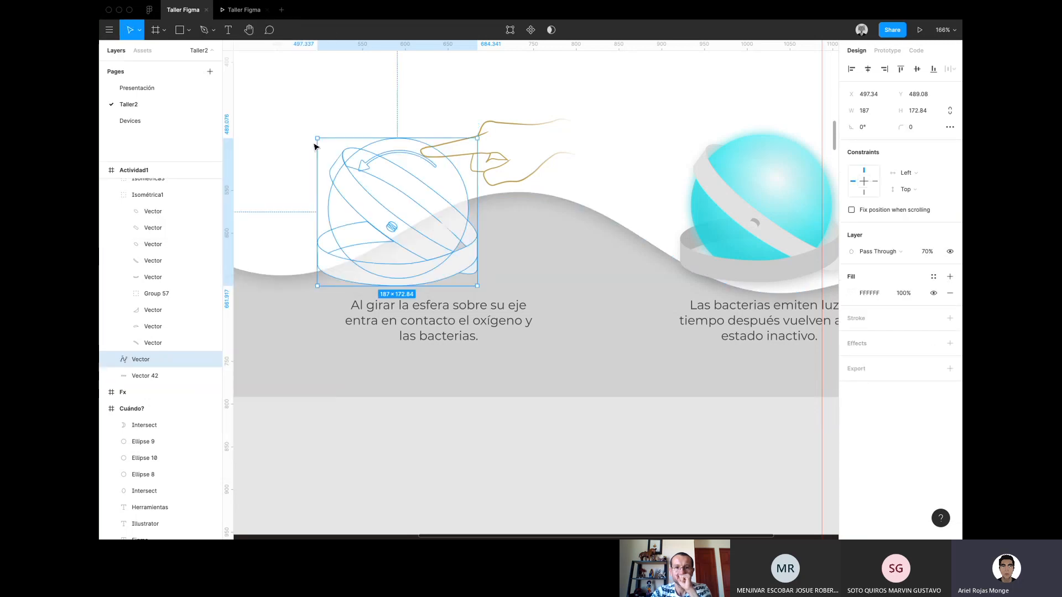
scroll(312, 158, "up", 3)
key("super+z")
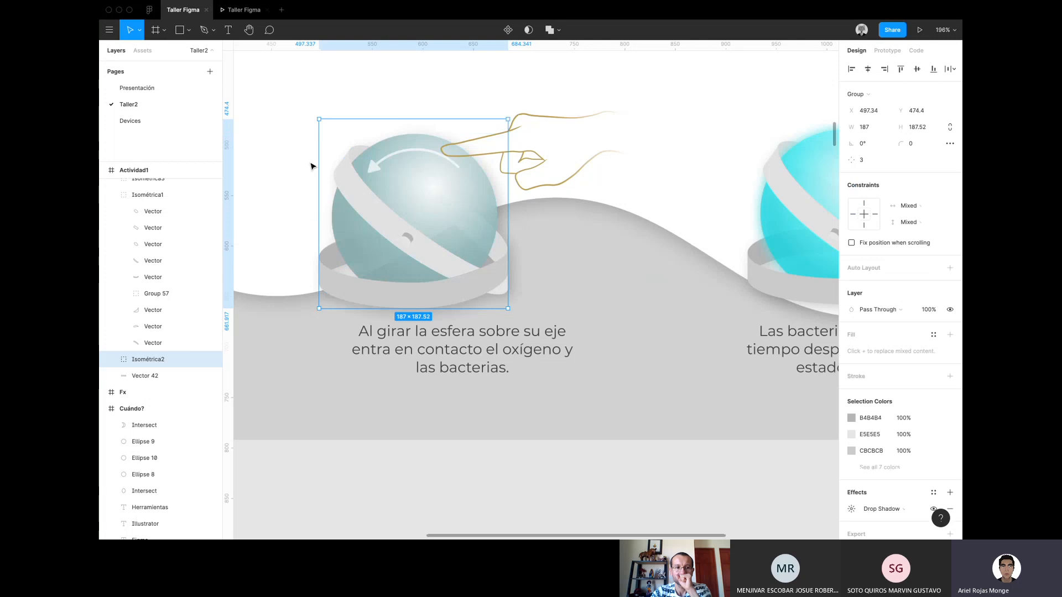
Flatten the Isométrica2 sphere group once more into one vector shape.
left_click(109, 30)
mouse_move(143, 124)
mouse_move(149, 102)
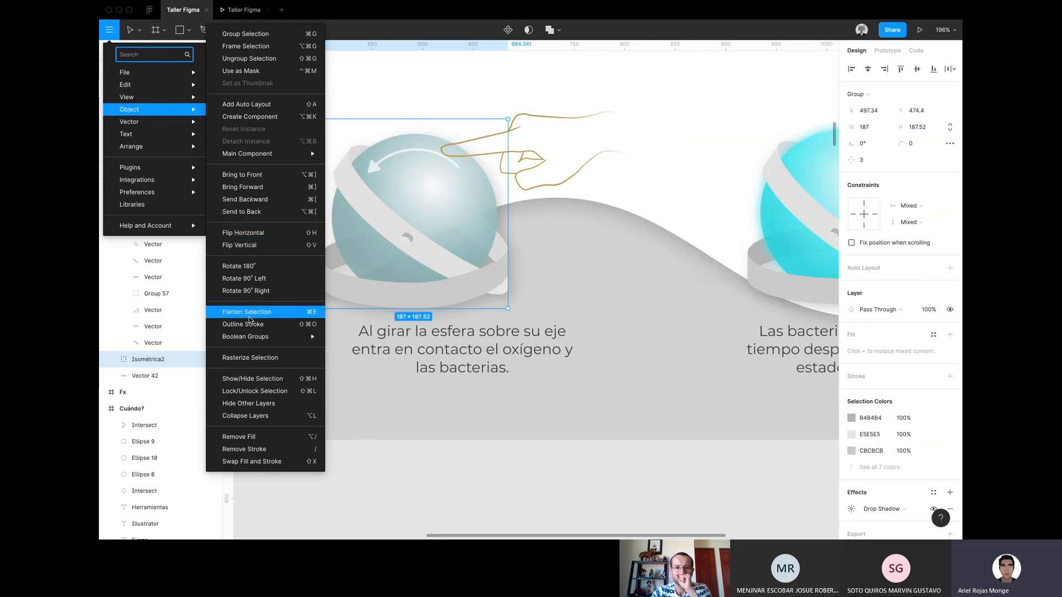
left_click(250, 318)
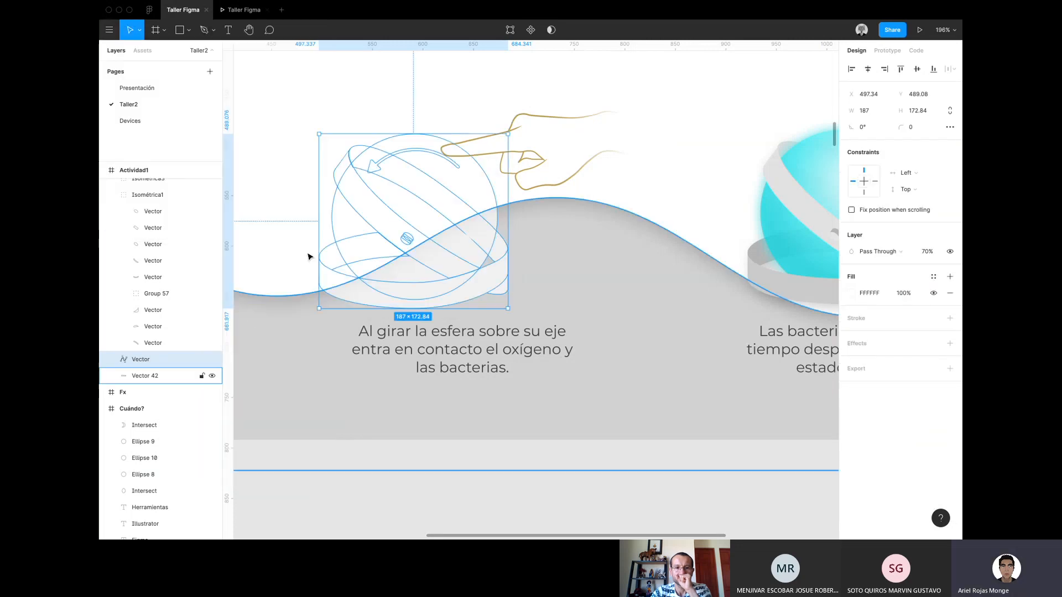
Edit the flattened sphere vector, nudging an anchor point on the tilted ring, and leave vector editing.
double_click(384, 210)
left_click(353, 167)
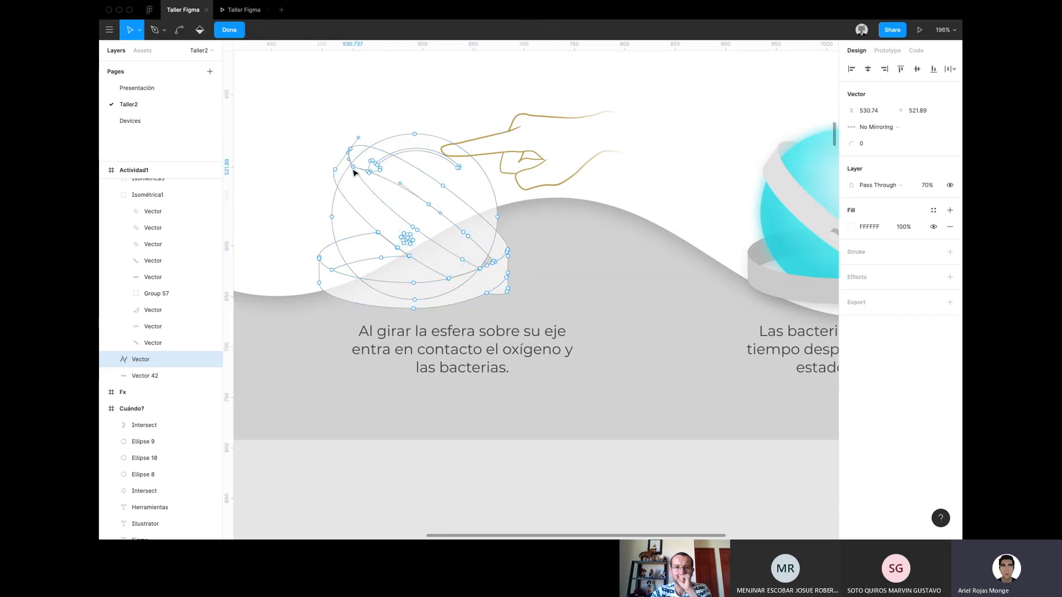
left_click(356, 167)
left_click(354, 168)
scroll(355, 168, "up", 10)
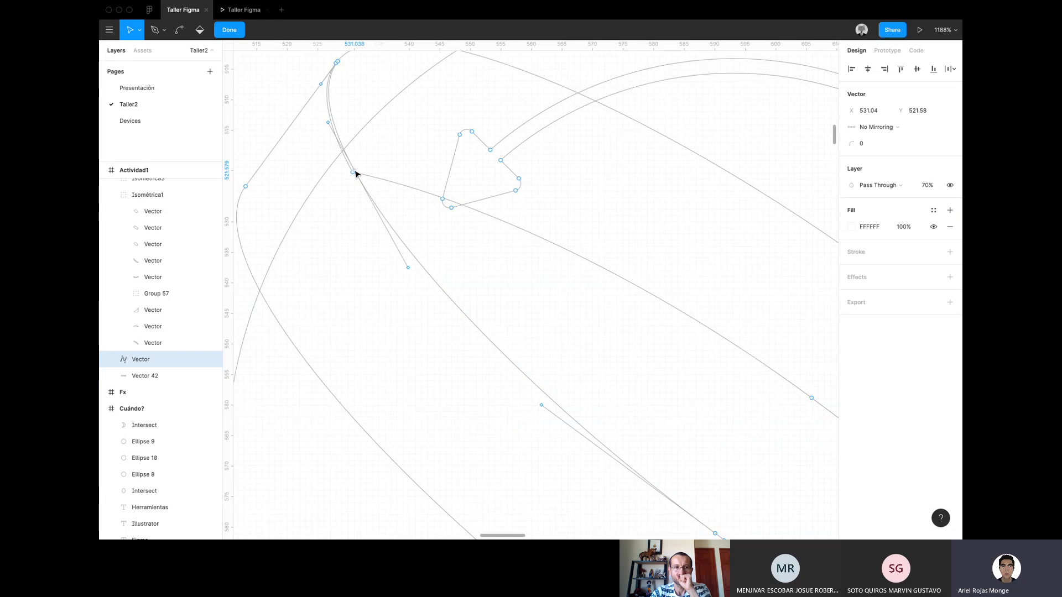
scroll(355, 173, "down", 10)
key("Escape")
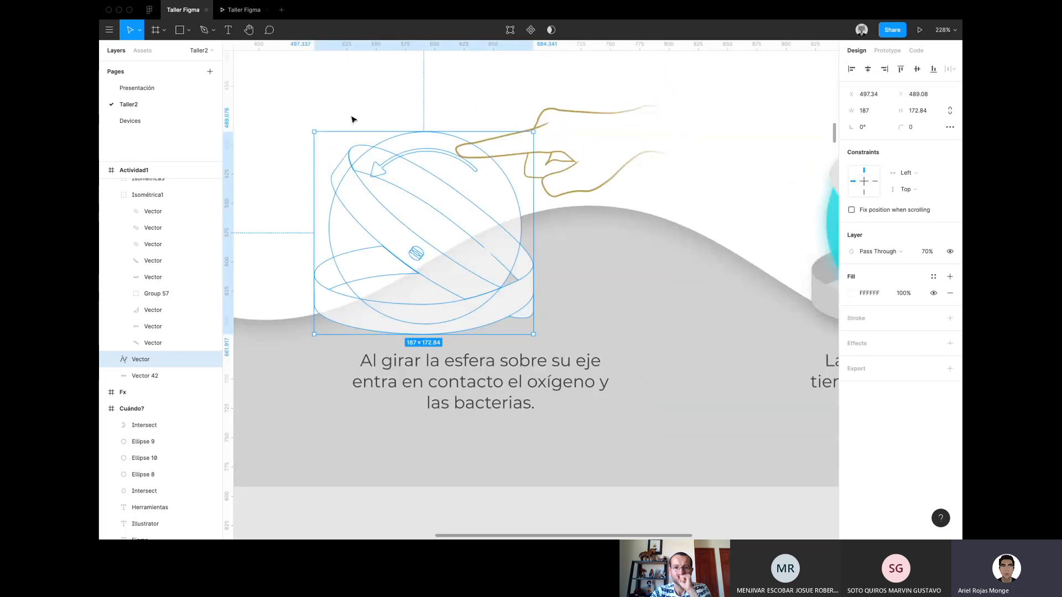
Undo the anchor point edit and the flattening of the Isométrica2 group.
left_click(351, 119)
left_click(408, 268)
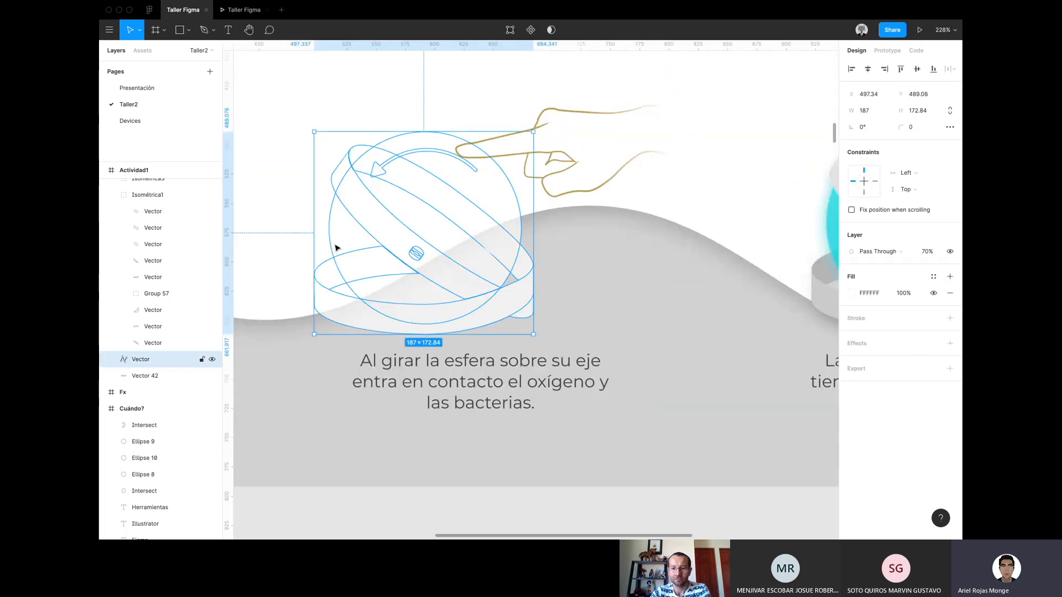
left_click(290, 223)
key("ctrl+z")
key("Return")
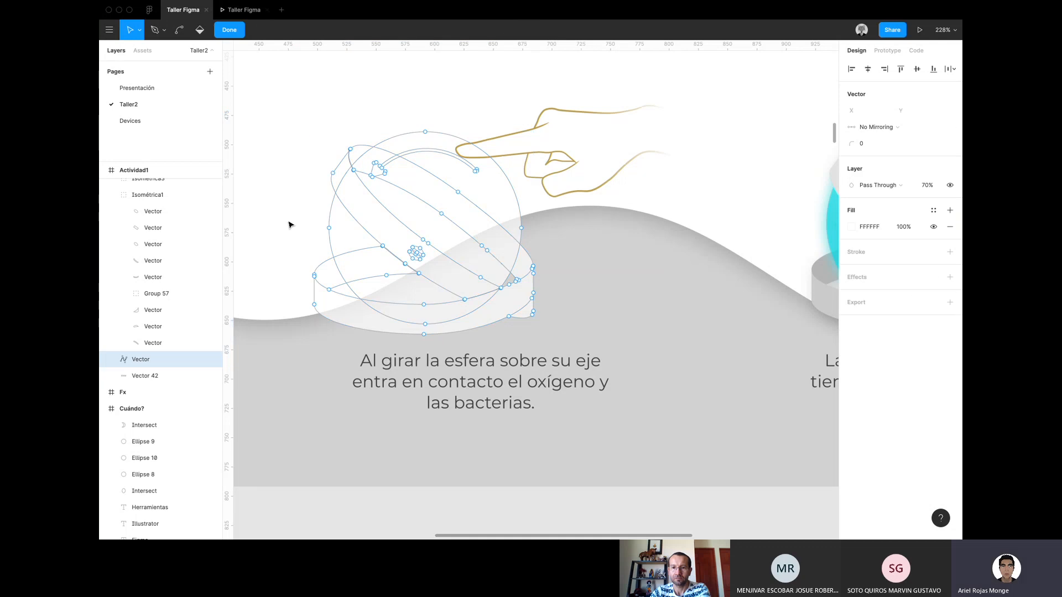
key("ctrl")
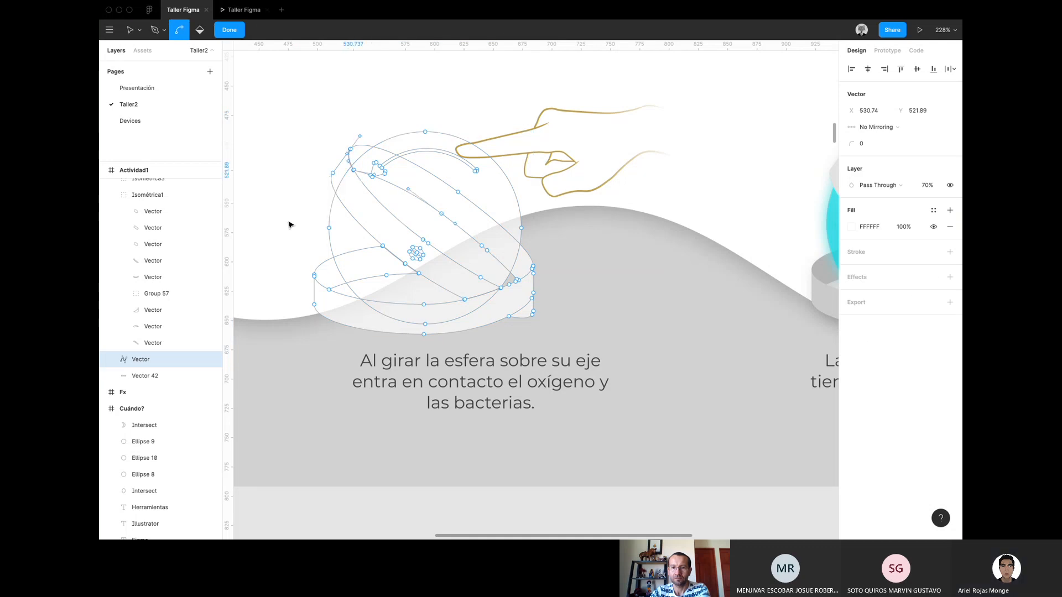
key("Escape")
left_click(289, 224)
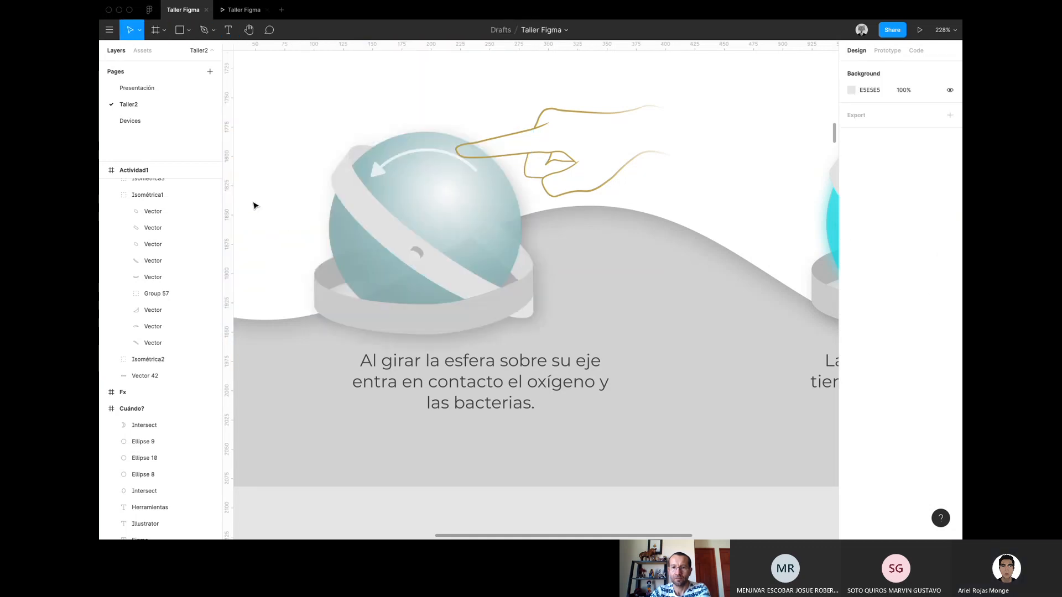
Review the Outline Stroke command for the sphere group and select the pointing hand drawing, Union.
left_click(110, 26)
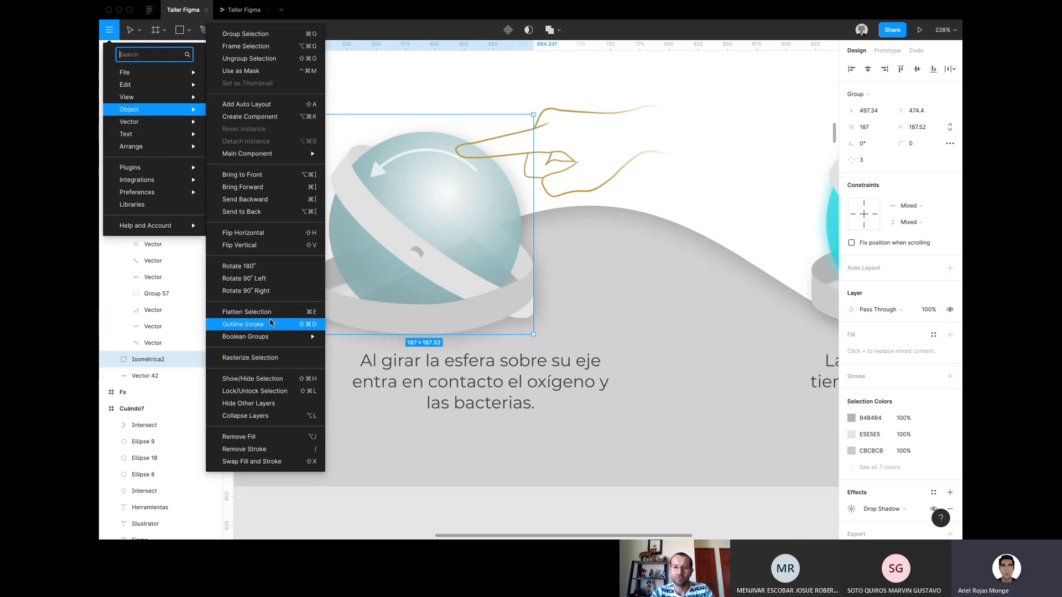
left_click(409, 71)
left_click(553, 123)
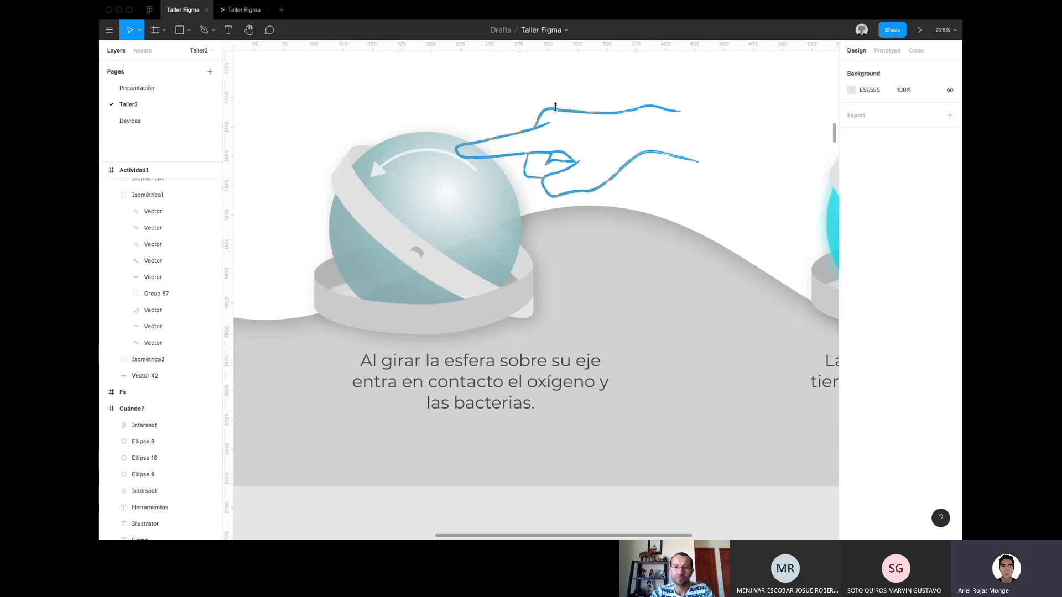
left_click(556, 113)
Outline the strokes of the orange connection icon group, Group 4, in the Properties frame.
scroll(557, 112, "down", 5)
scroll(558, 112, "down", 10)
scroll(434, 173, "down", 5)
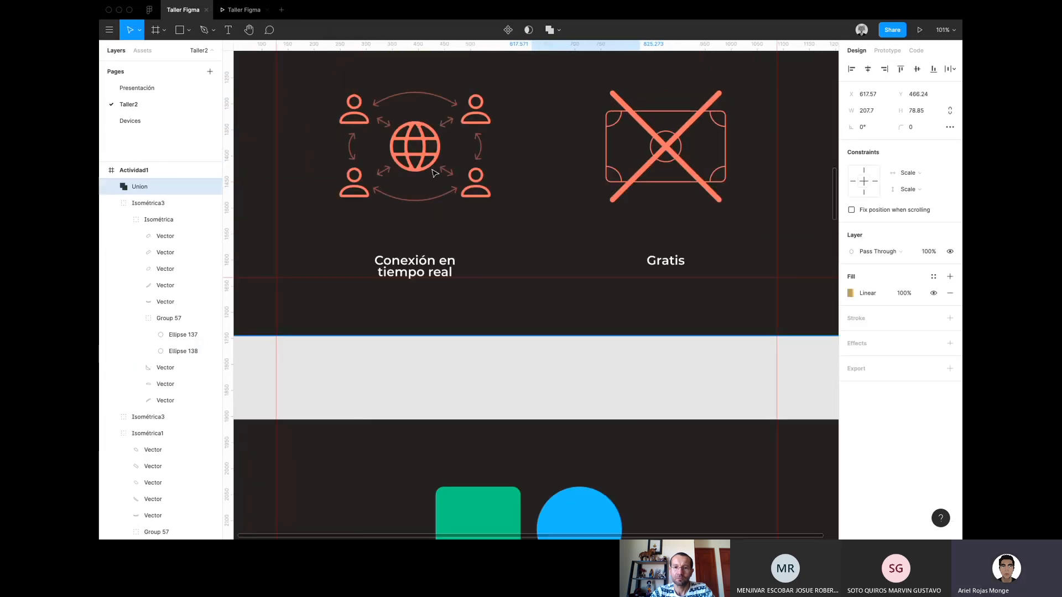
left_click(476, 161)
scroll(474, 161, "up", 5)
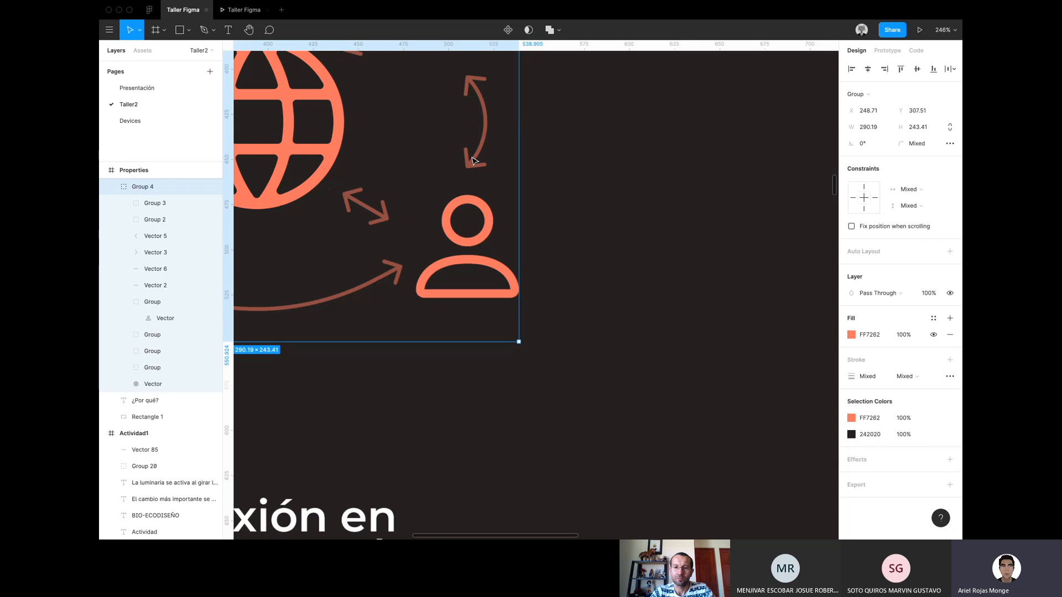
scroll(474, 161, "down", 3)
left_click(109, 29)
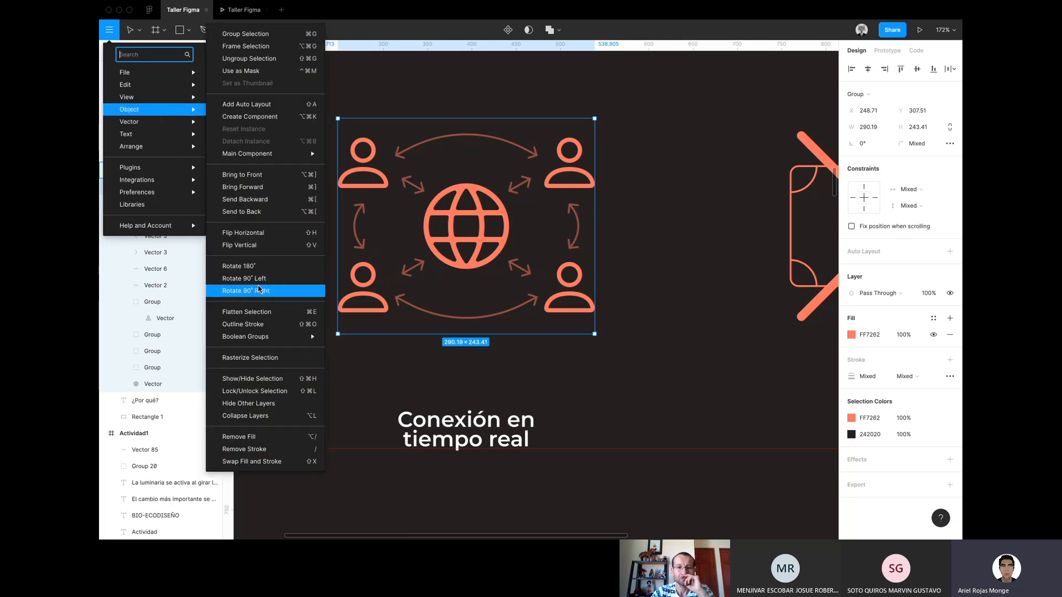
left_click(262, 326)
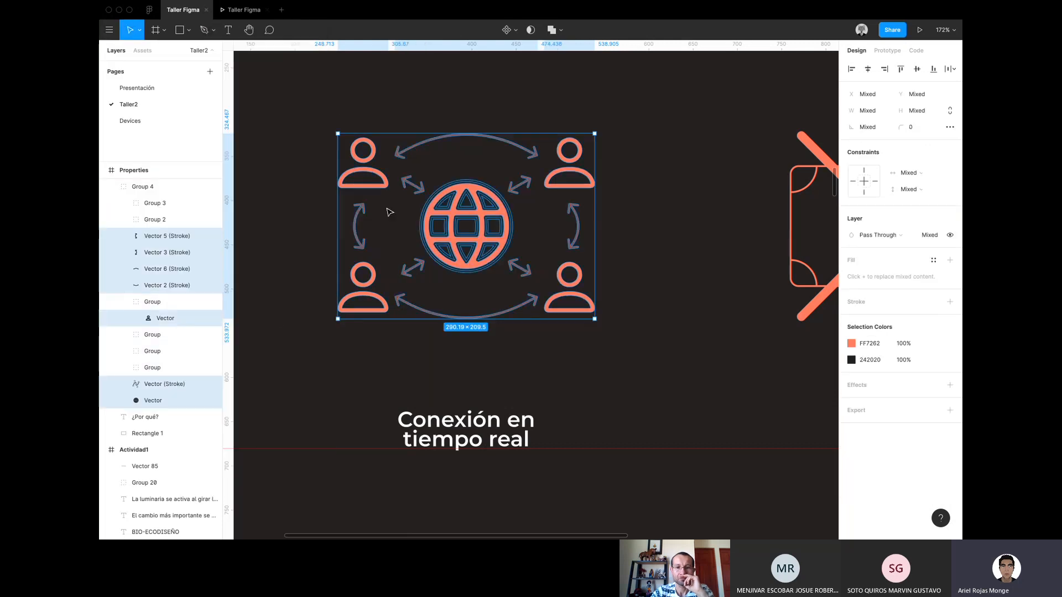
Edit the outlined double arrow between the upper-left person and the globe, removing its fill and adding a 000000 stroke.
key("shift+2")
scroll(424, 184, "up", 10)
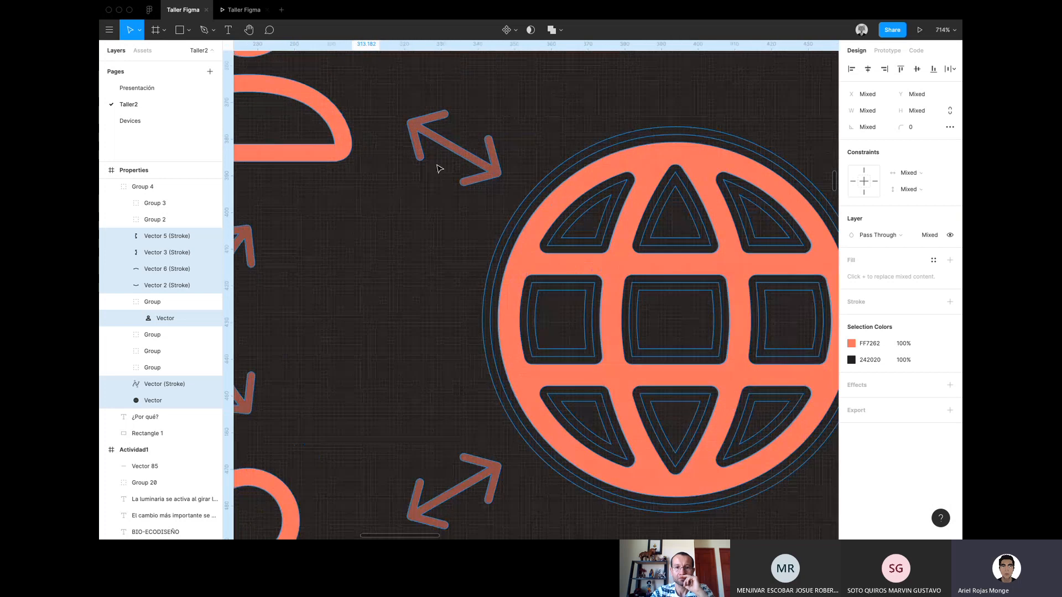
double_click(395, 195)
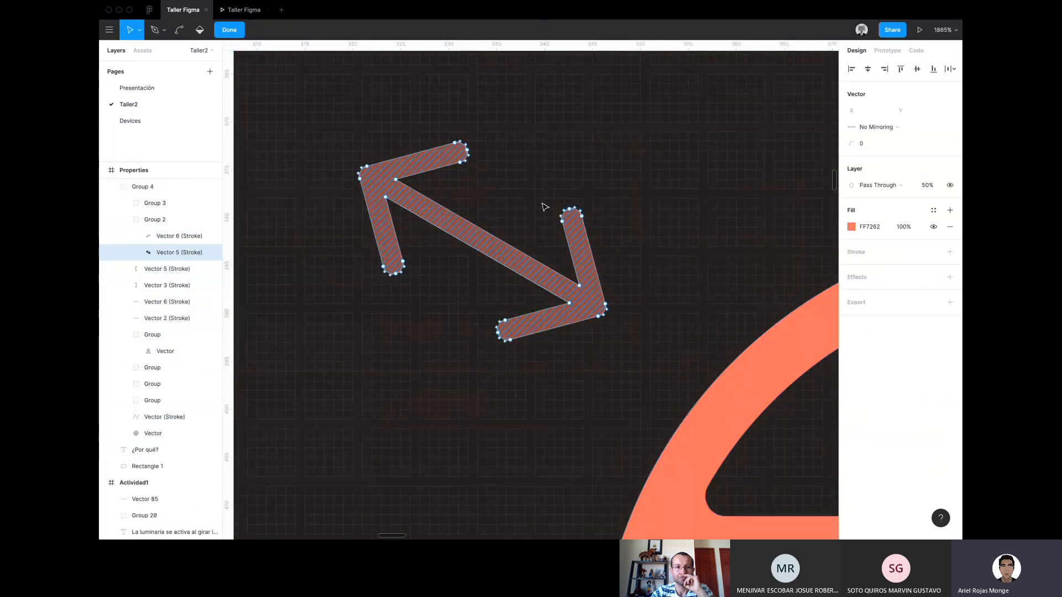
left_click(950, 227)
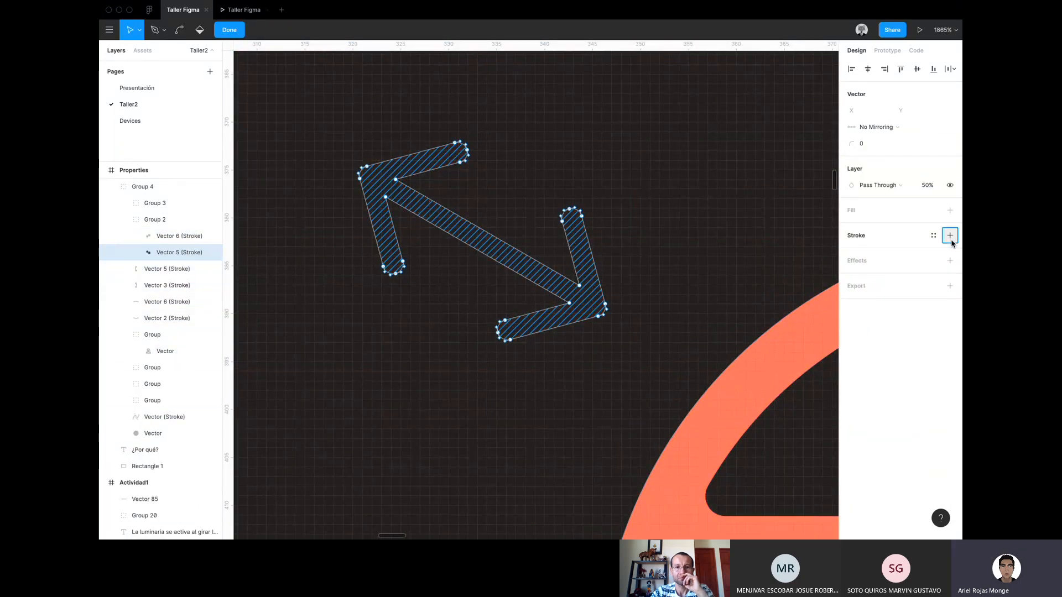
left_click(950, 235)
left_click(851, 252)
left_click(789, 294)
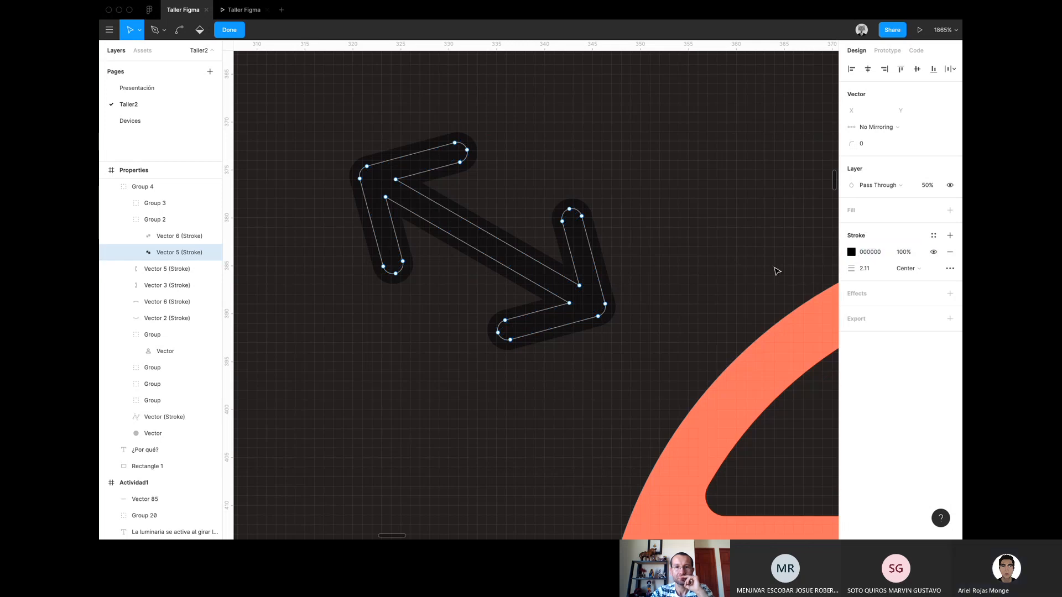
Leave vector editing and undo the arrow's fill and stroke changes together with the outlining of the connection icon.
scroll(775, 268, "down", 5)
key("Escape")
scroll(777, 270, "down", 5)
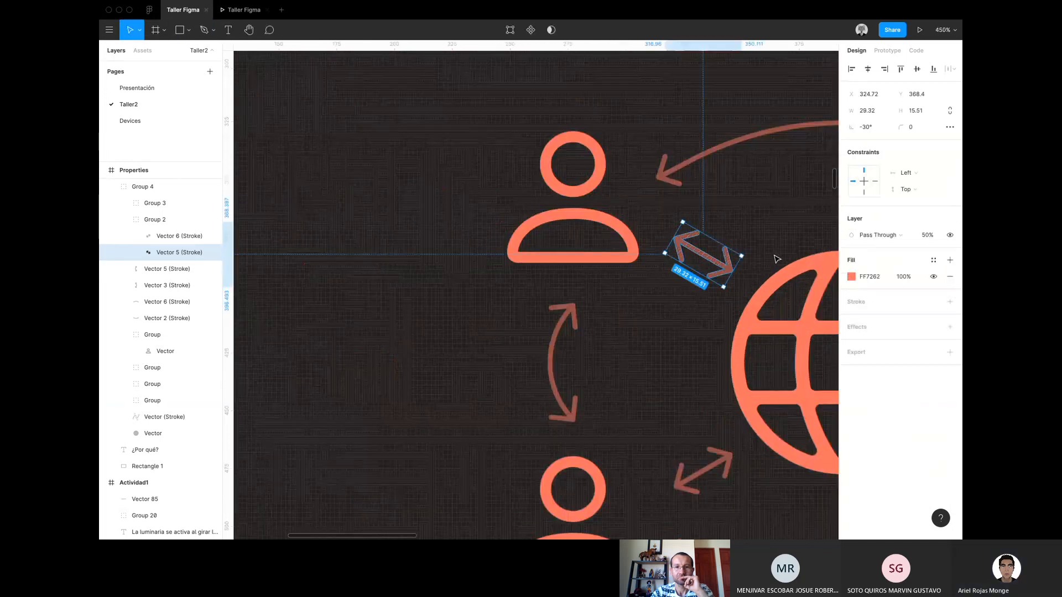
key("super+a")
scroll(777, 259, "right", 5)
left_click(775, 257)
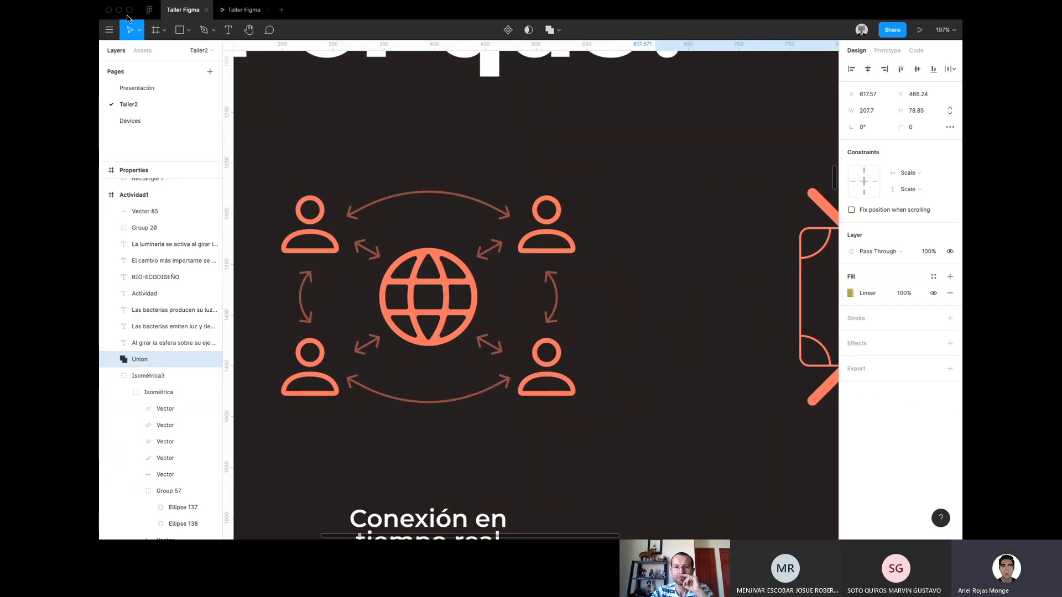
Collapse the expanded groups and frames in the layer list with Collapse Layers and look over the shortened list.
left_click(109, 29)
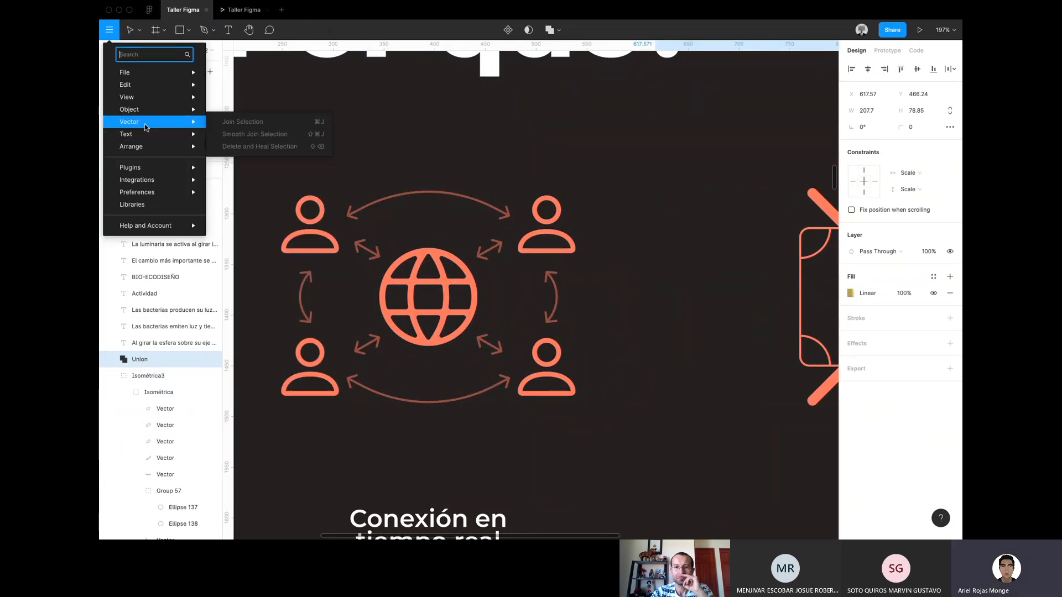
mouse_move(258, 343)
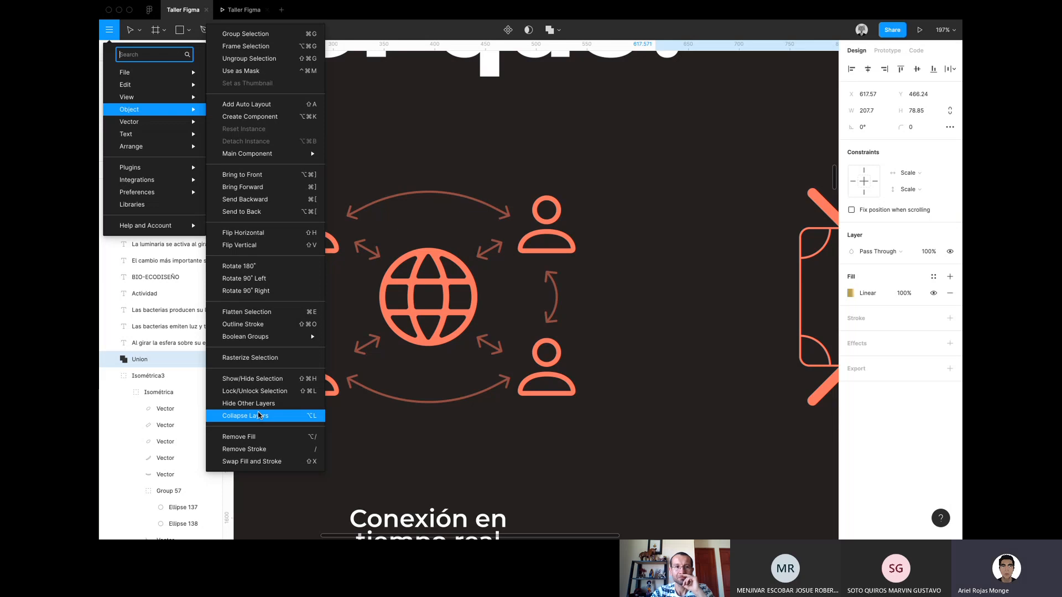
left_click(259, 416)
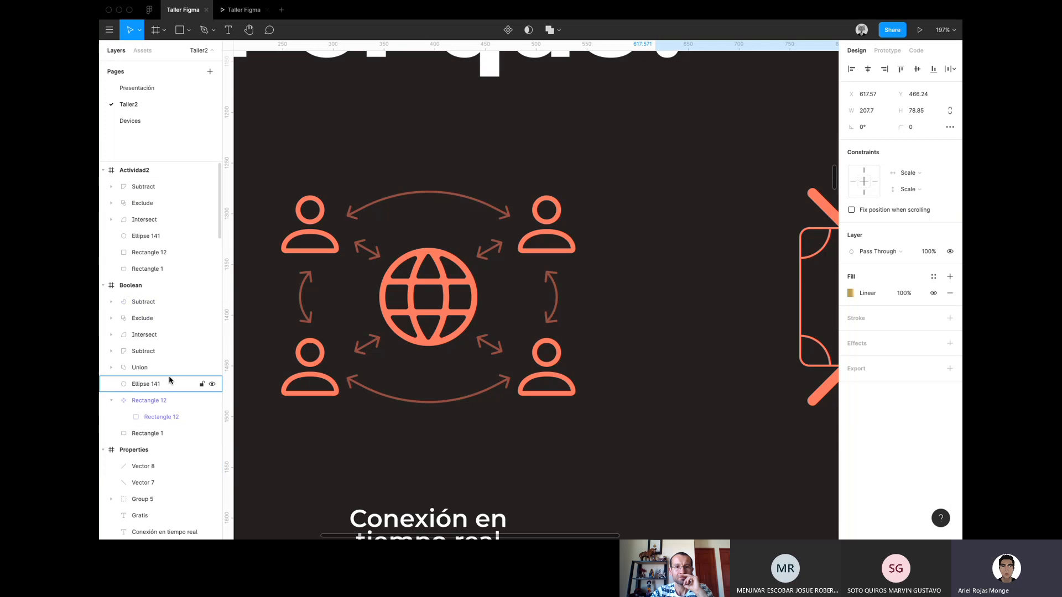
left_click(109, 29)
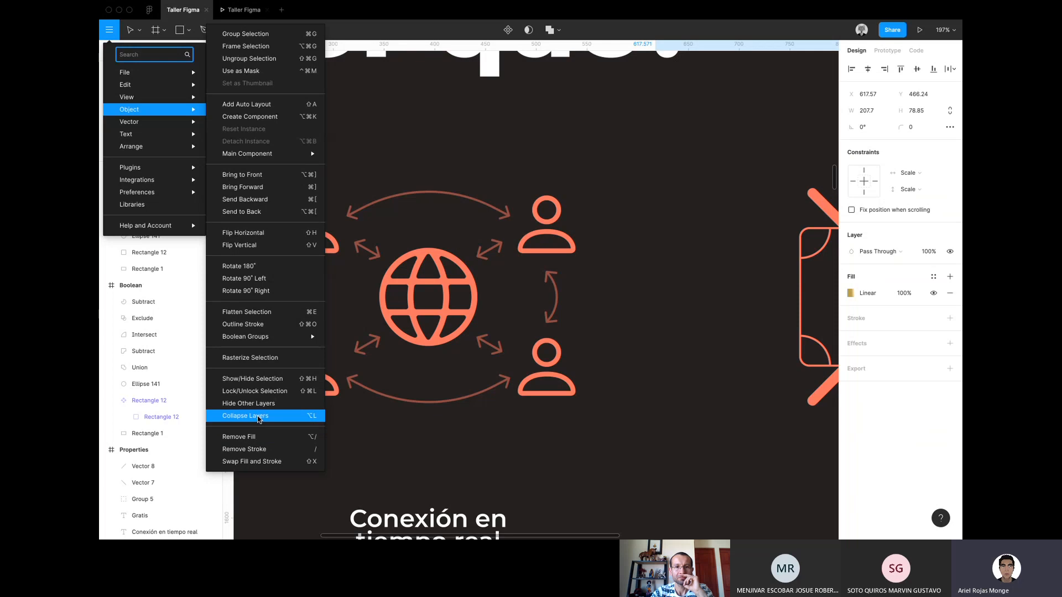
left_click(258, 416)
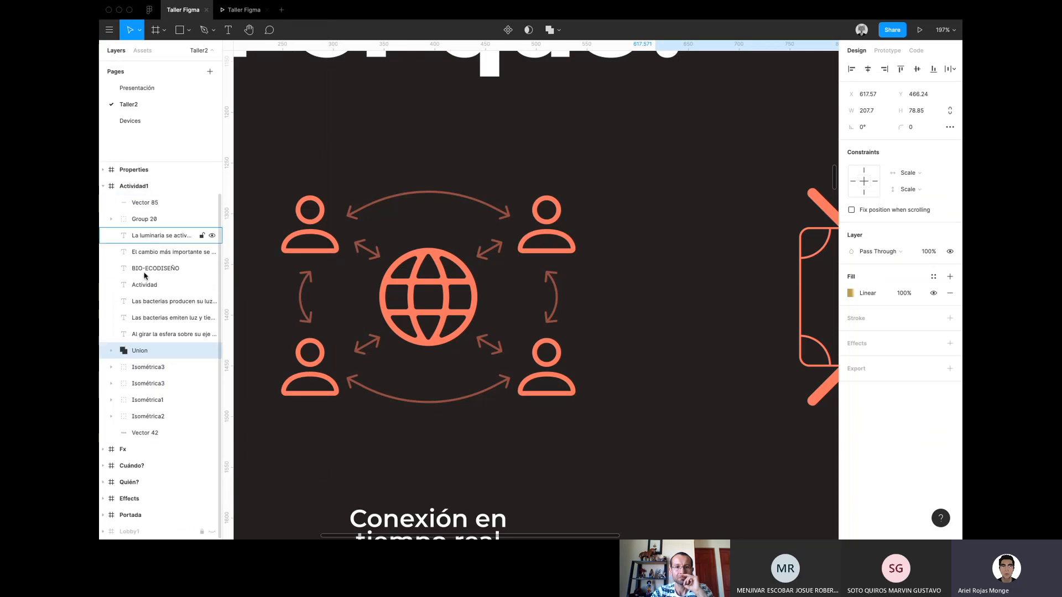
scroll(125, 471, "down", 1)
scroll(124, 471, "up", 1)
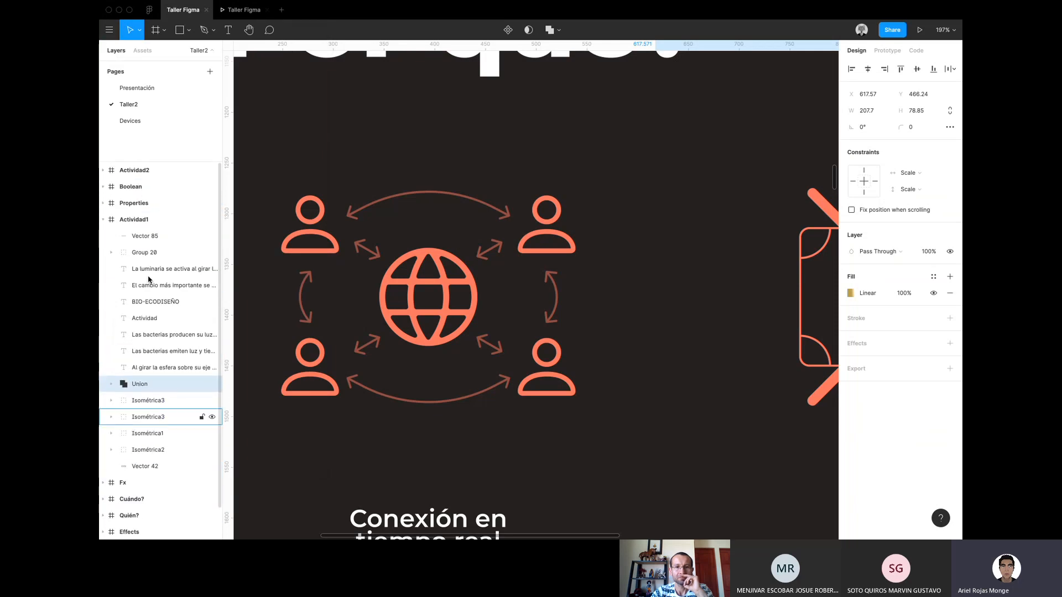
Remove the fill from the pointing hand drawing, Union, check it on the canvas, and undo the removal.
left_click(109, 30)
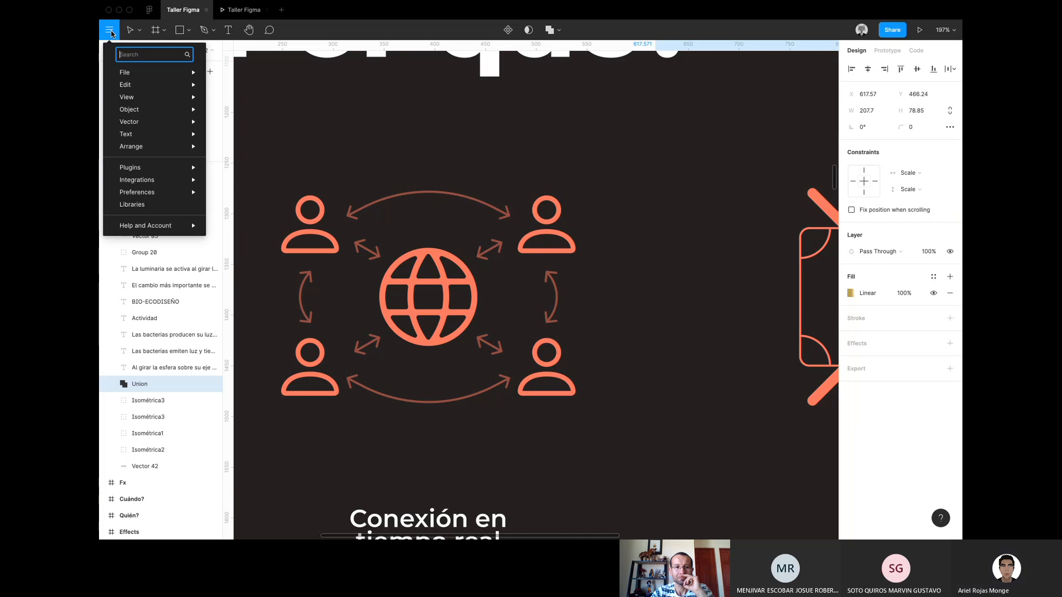
mouse_move(145, 113)
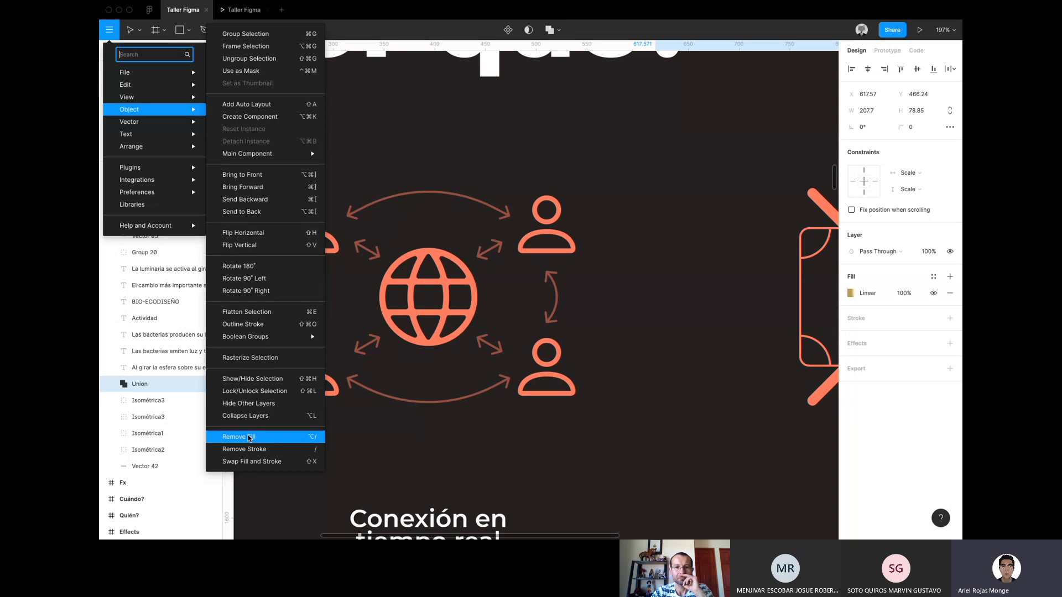
left_click(253, 438)
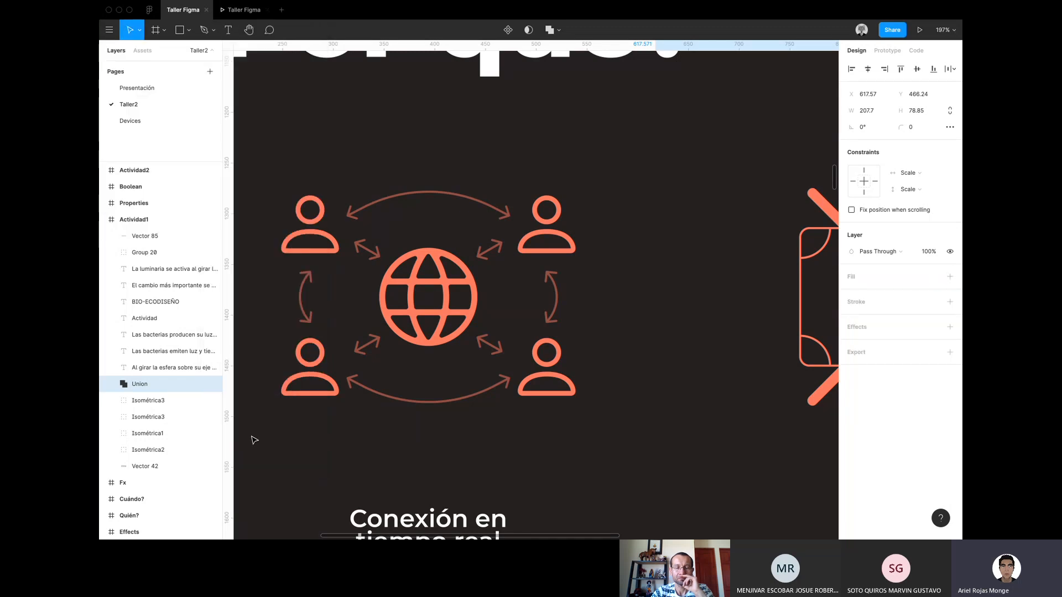
scroll(351, 423, "down", 8)
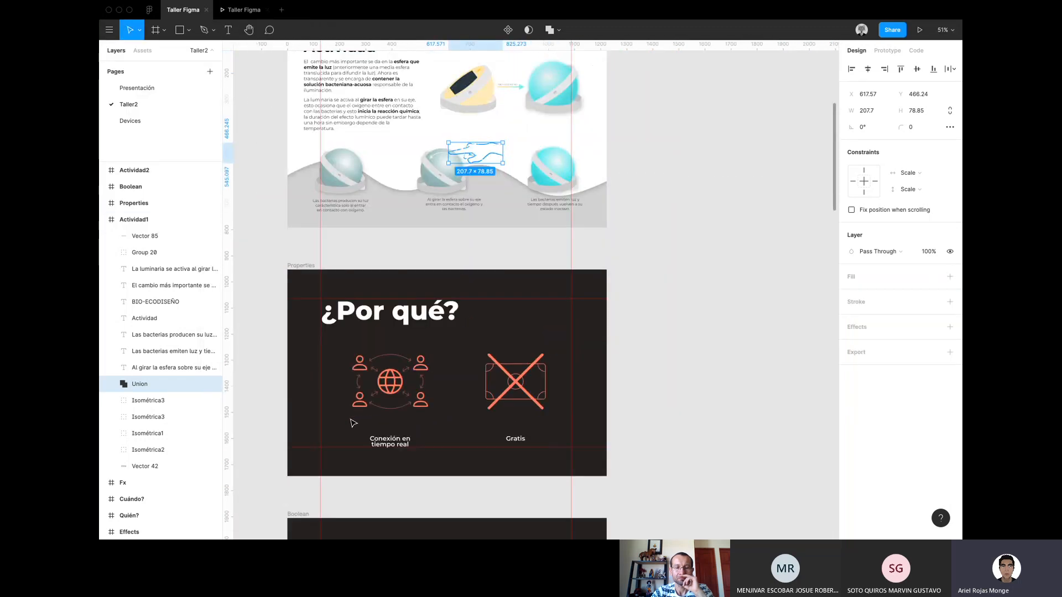
scroll(352, 423, "down", 3)
scroll(469, 150, "up", 5)
scroll(478, 141, "up", 6)
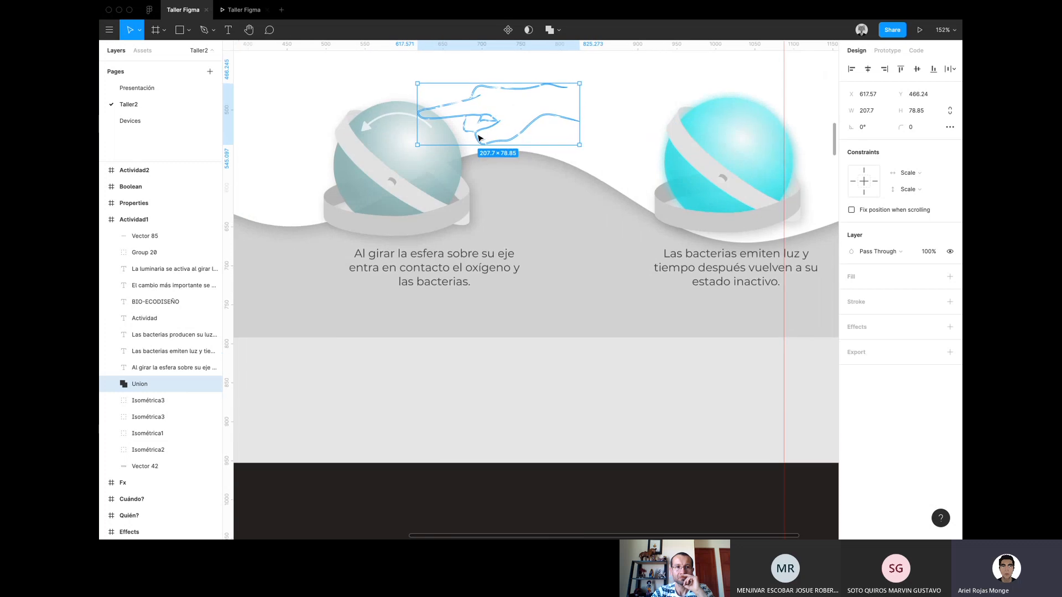
scroll(479, 138, "down", 15)
Inspect the stroke of the double arrow's line, Vector 6, in the connection icon and reselect the whole icon group.
left_click(463, 371)
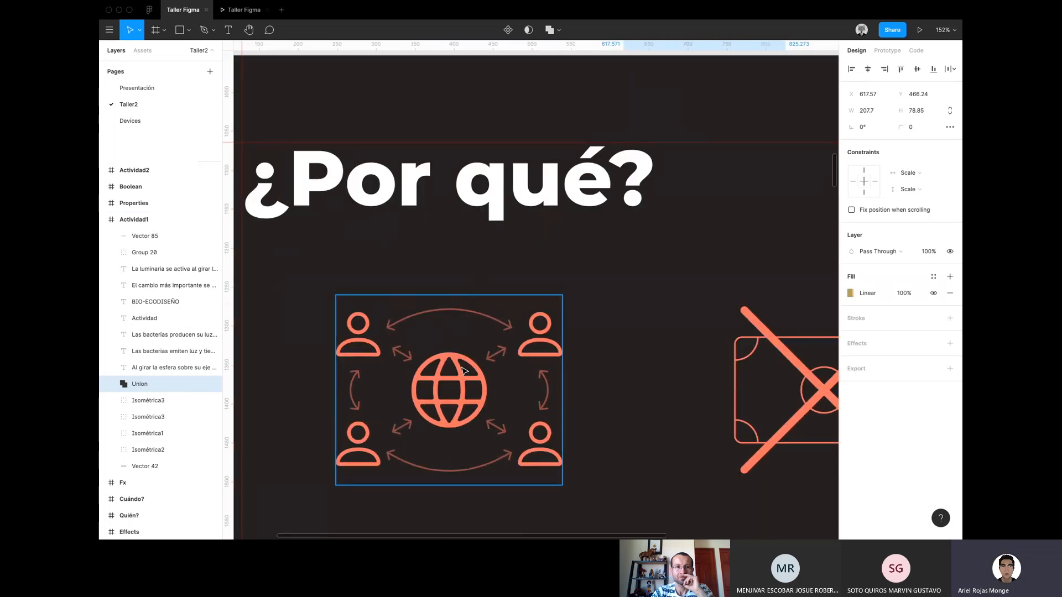
scroll(462, 372, "up", 10)
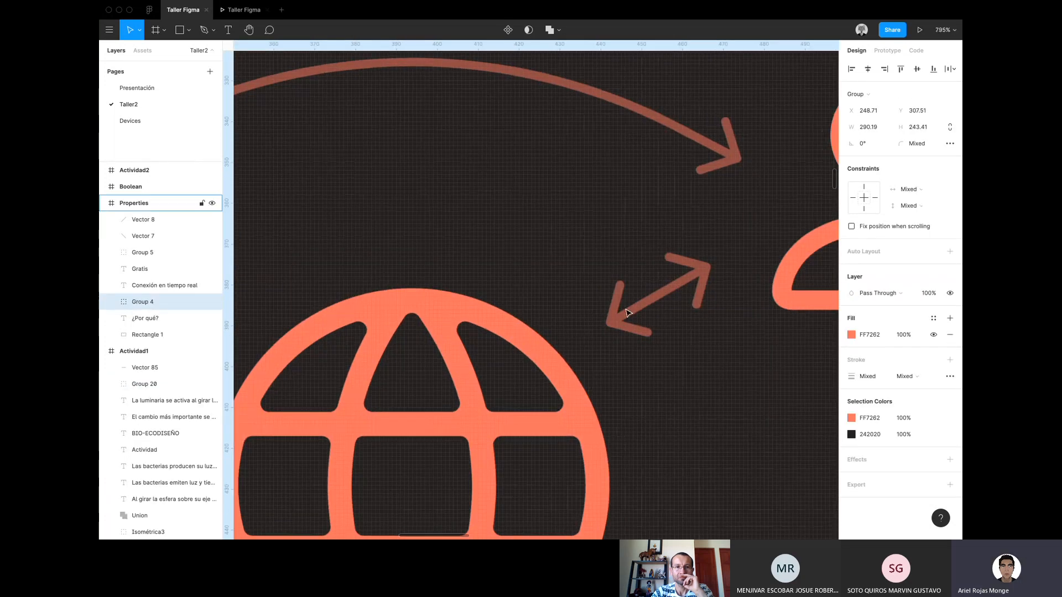
double_click(628, 312)
double_click(628, 316)
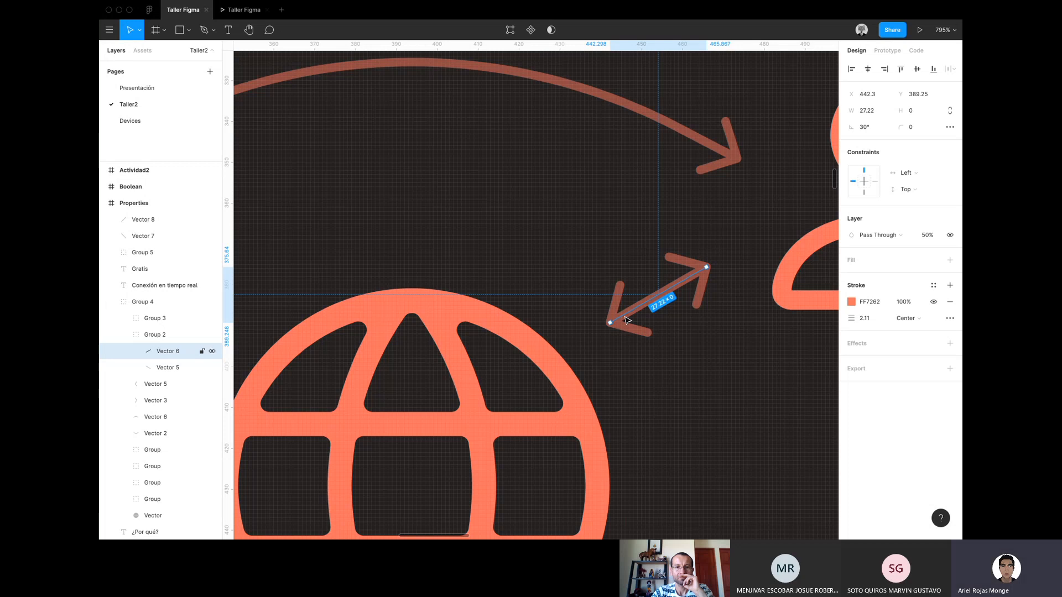
scroll(562, 378, "down", 5)
left_click(562, 378)
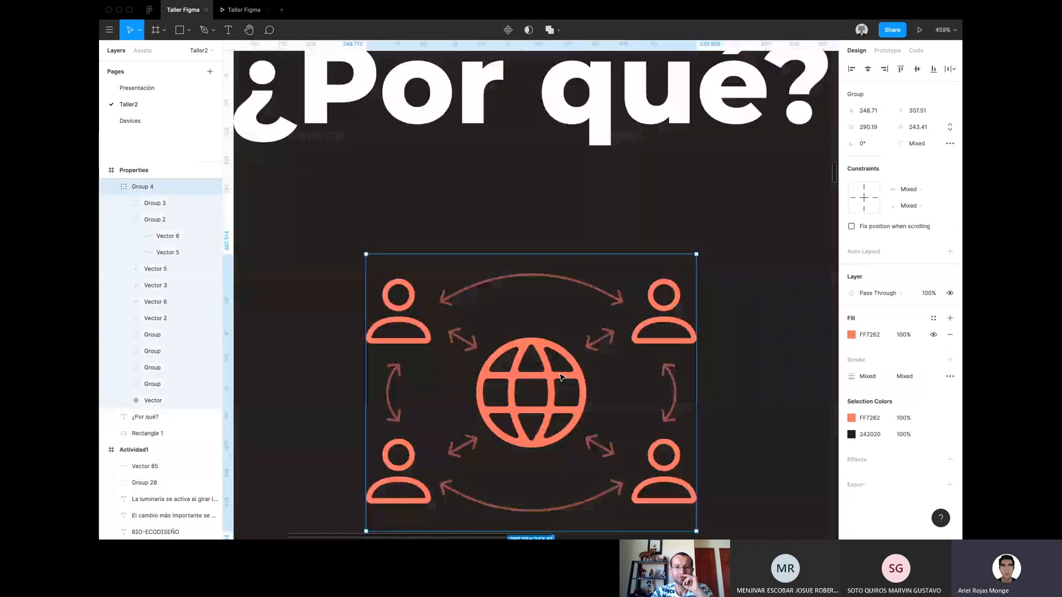
left_click(109, 29)
mouse_move(144, 140)
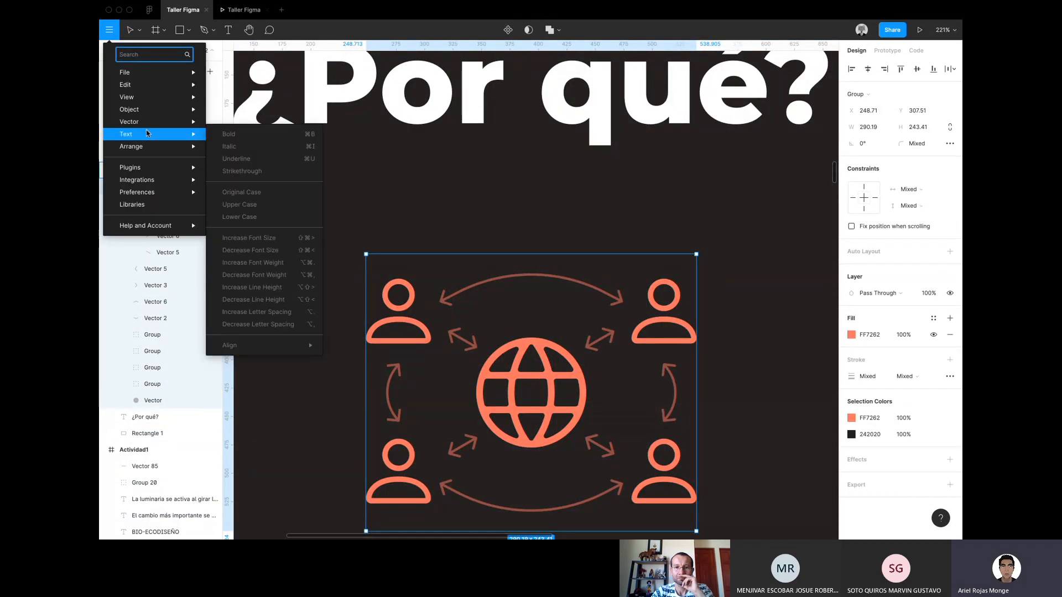
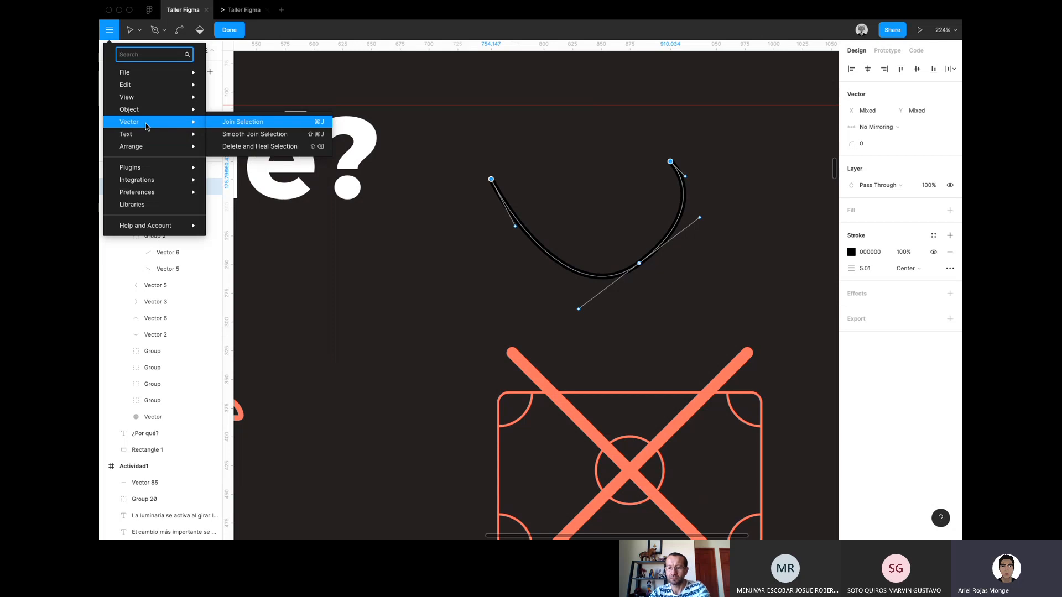
Apply a smooth join to the two selected end points of the open black curve and undo the join.
left_click(249, 134)
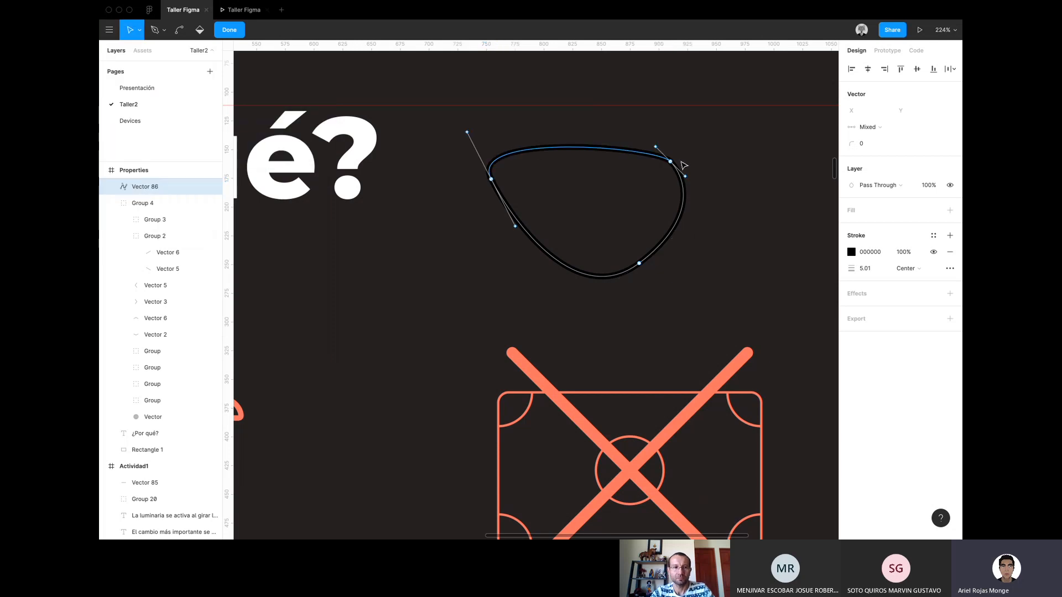
key("Delete")
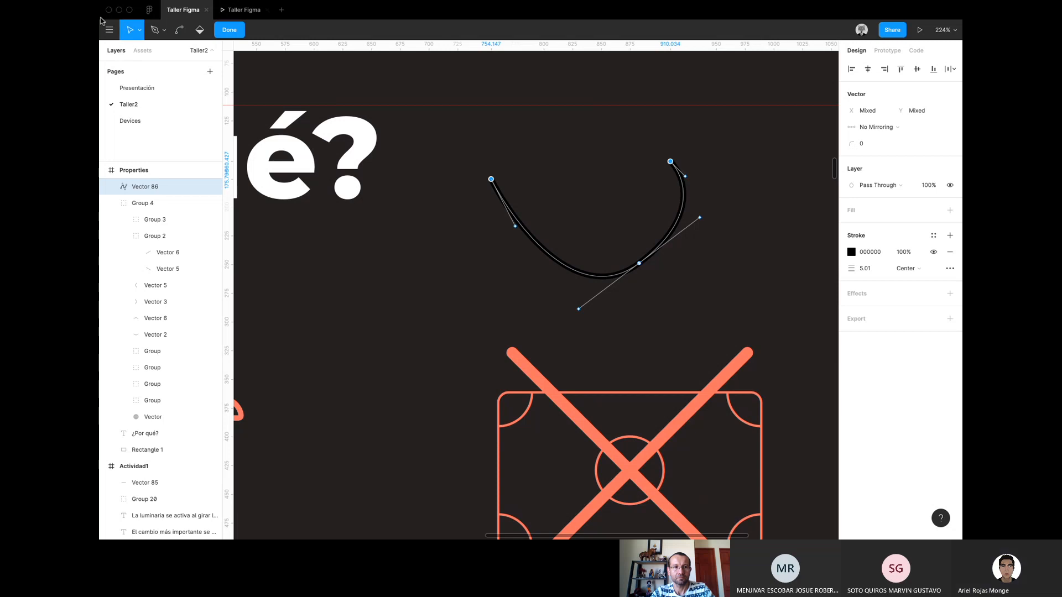
Delete and heal the two selected end points of the open black curve.
left_click(109, 30)
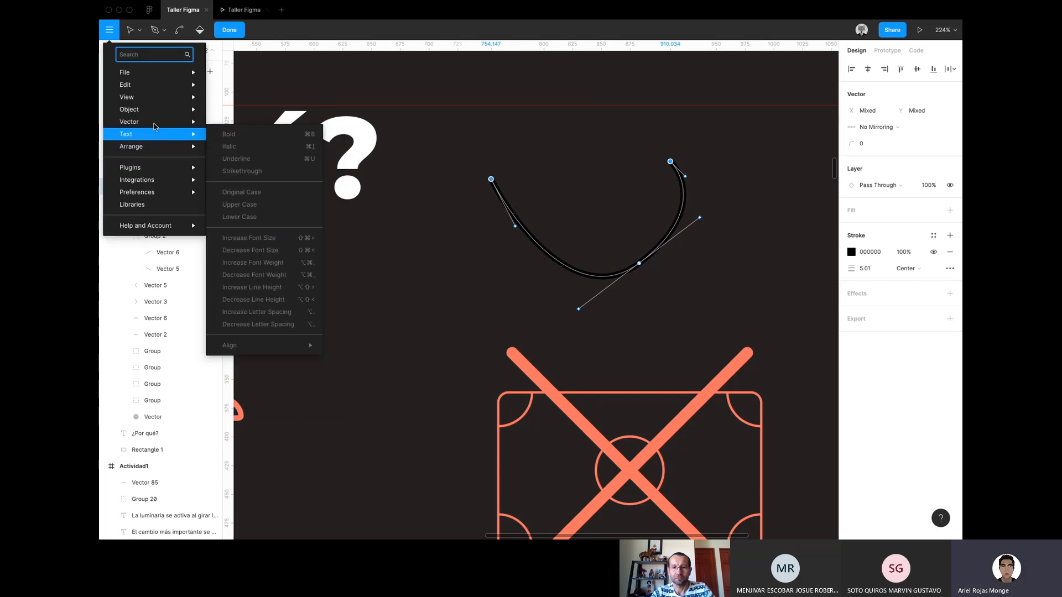
mouse_move(161, 122)
left_click(246, 146)
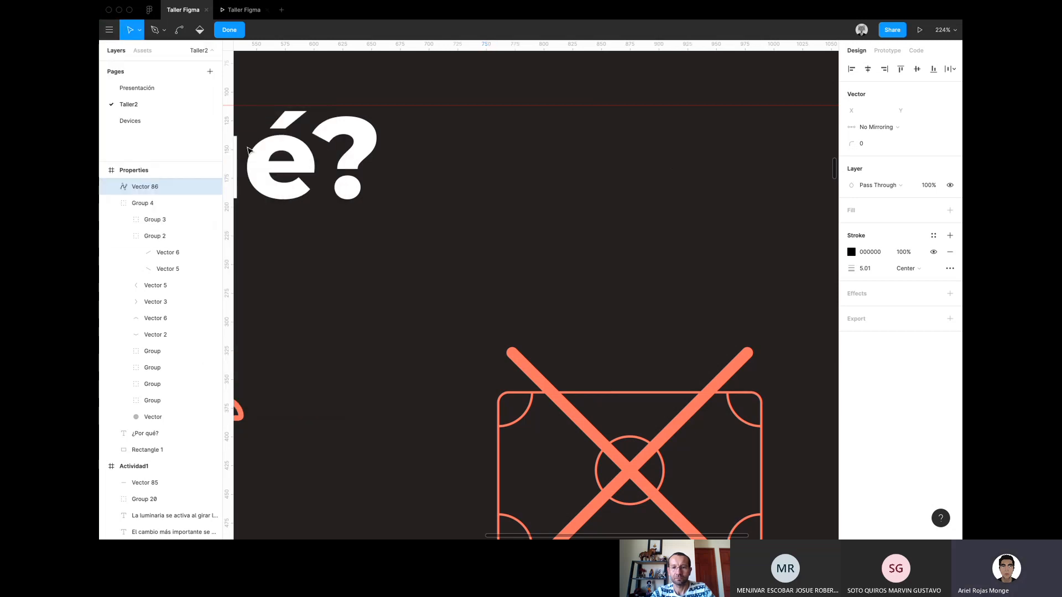
left_click(109, 31)
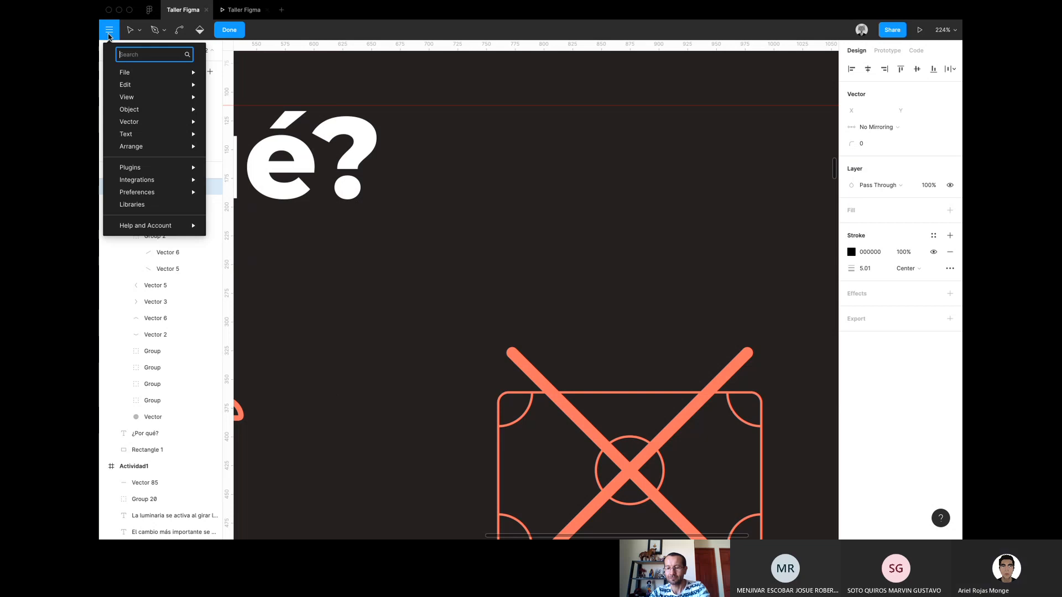
mouse_move(163, 114)
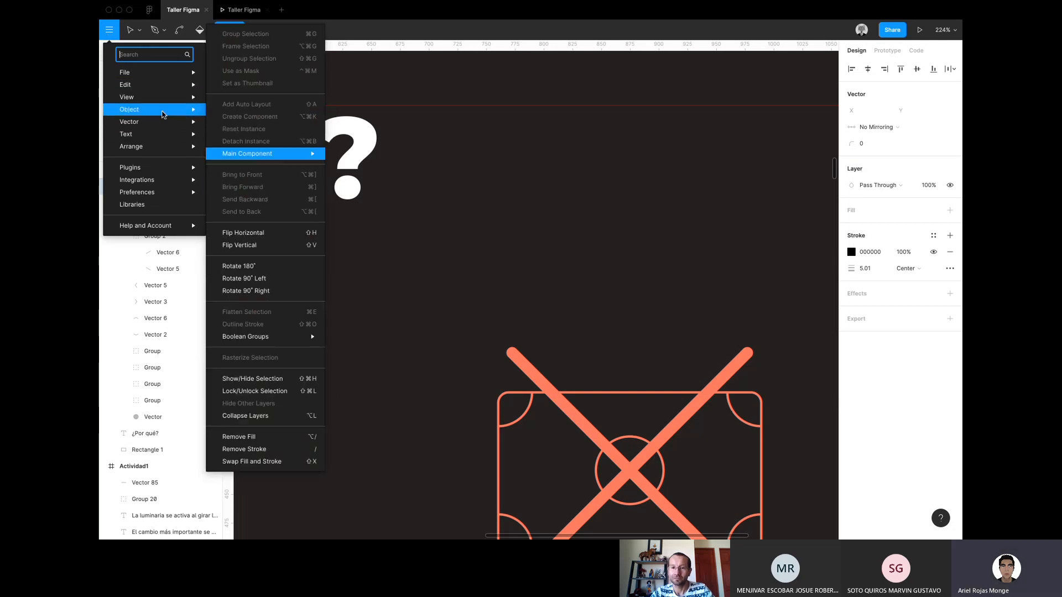
mouse_move(165, 138)
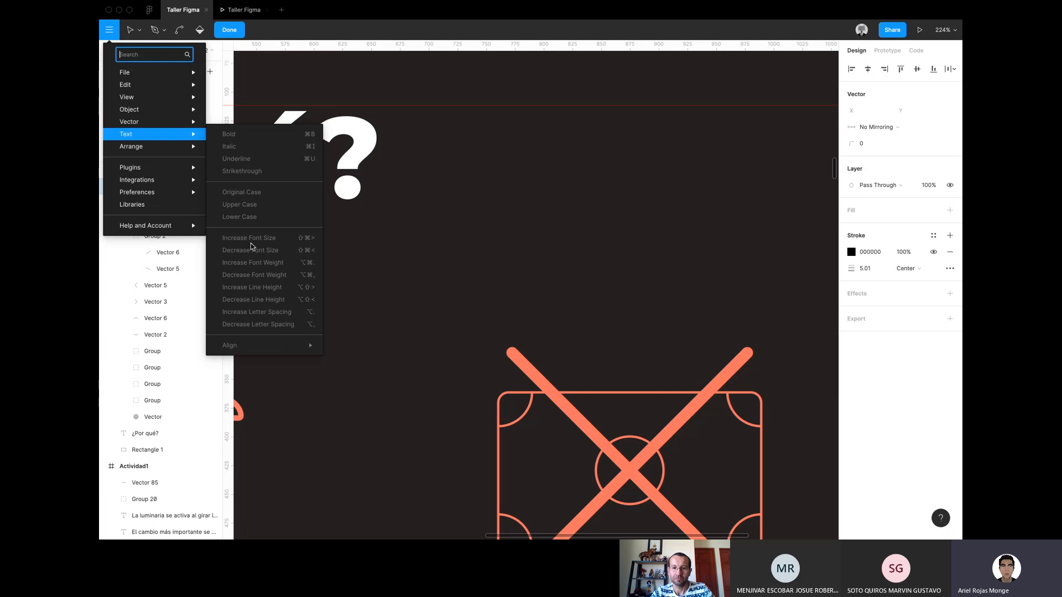
left_click(515, 282)
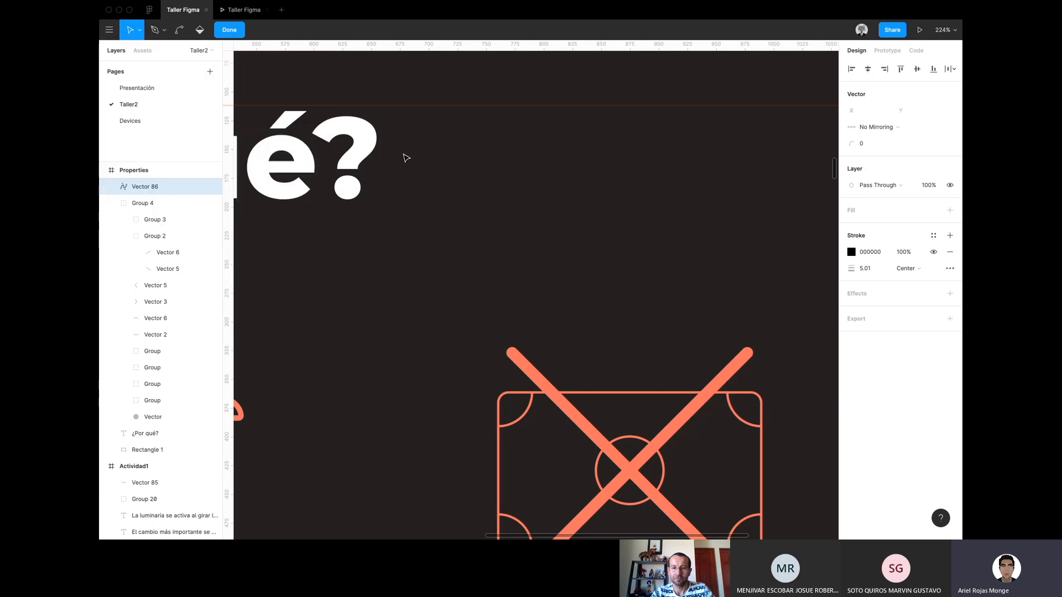
Select the "¿Por qué?" title and review the available text formatting, arrange and plugin commands.
left_click(349, 153)
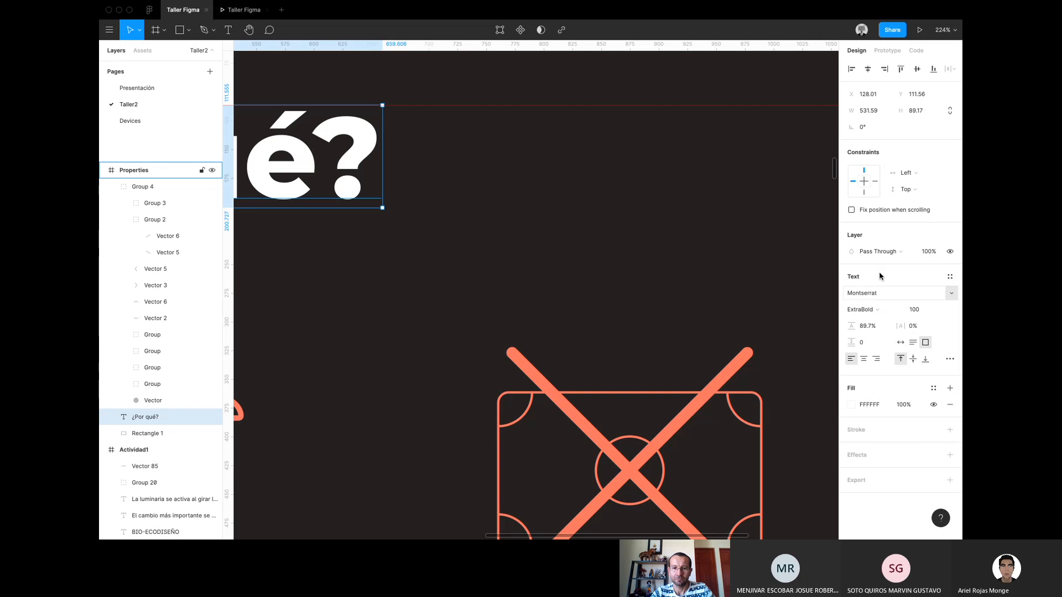
left_click(109, 29)
mouse_move(138, 134)
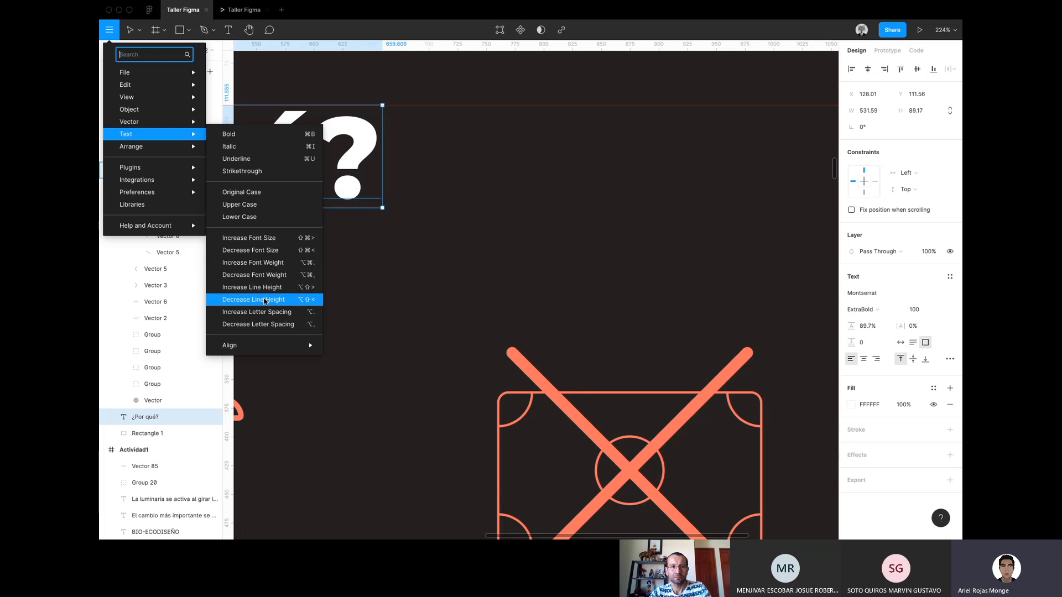
mouse_move(163, 149)
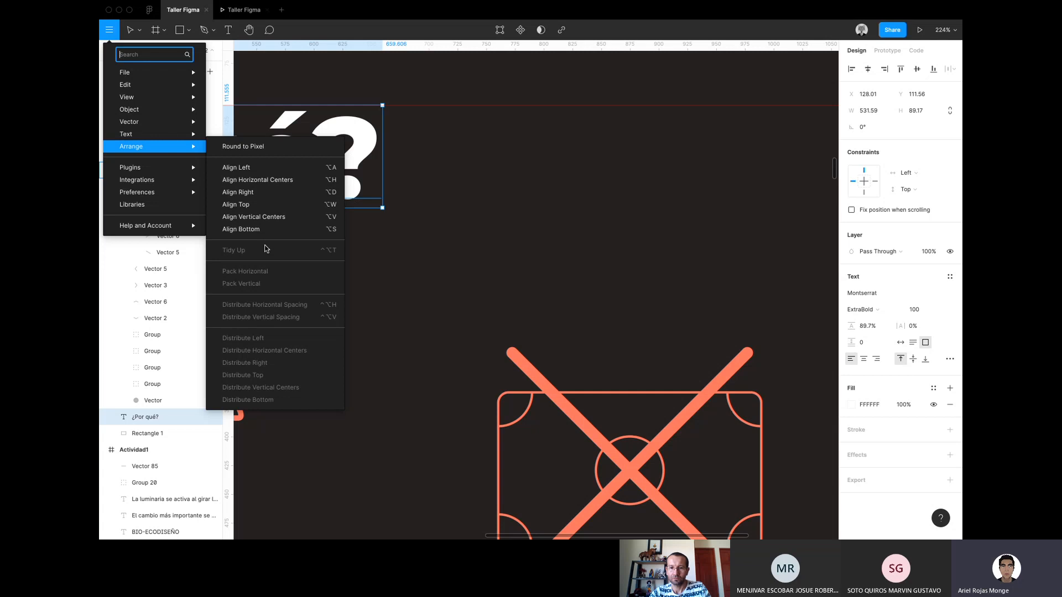
mouse_move(145, 165)
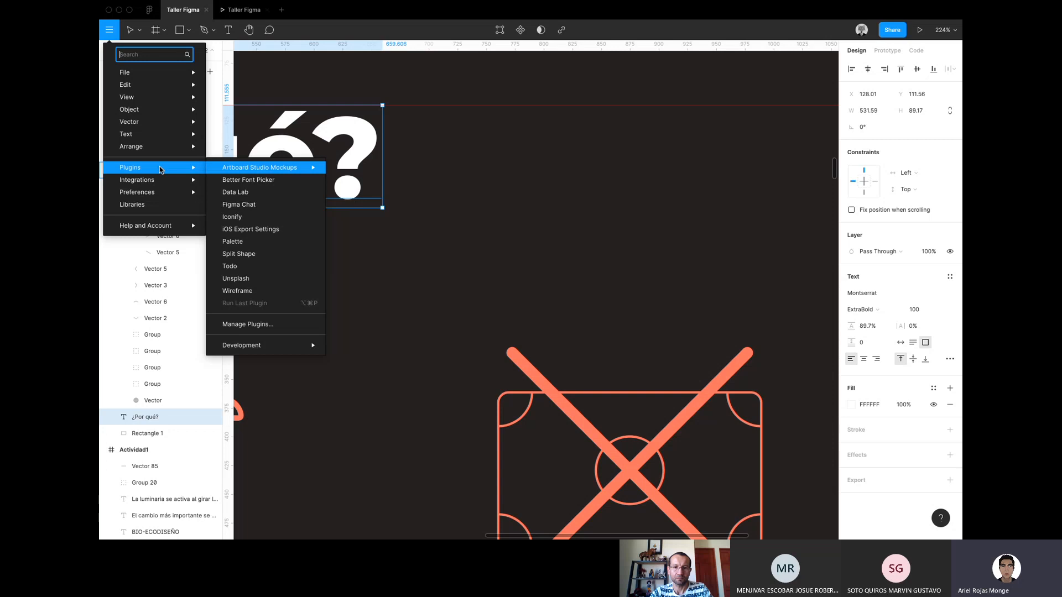
mouse_move(270, 173)
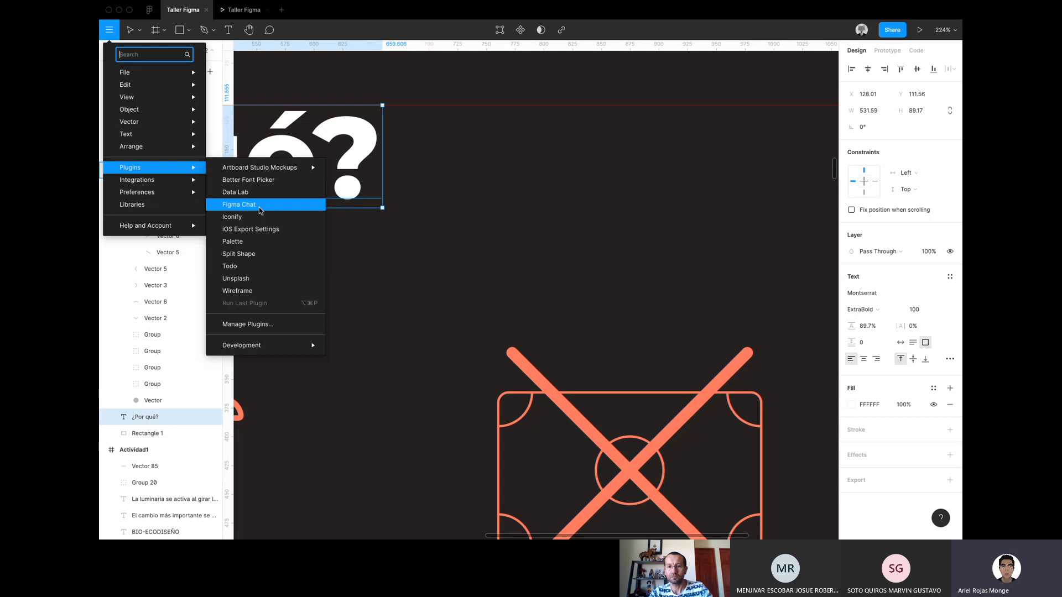
left_click(149, 9)
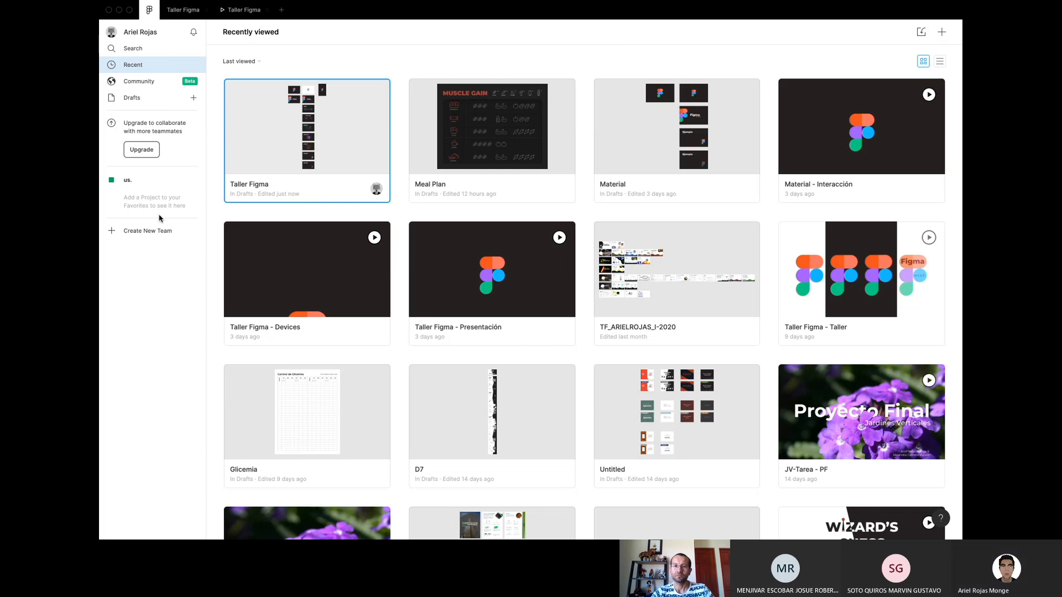
left_click(135, 98)
left_click(138, 51)
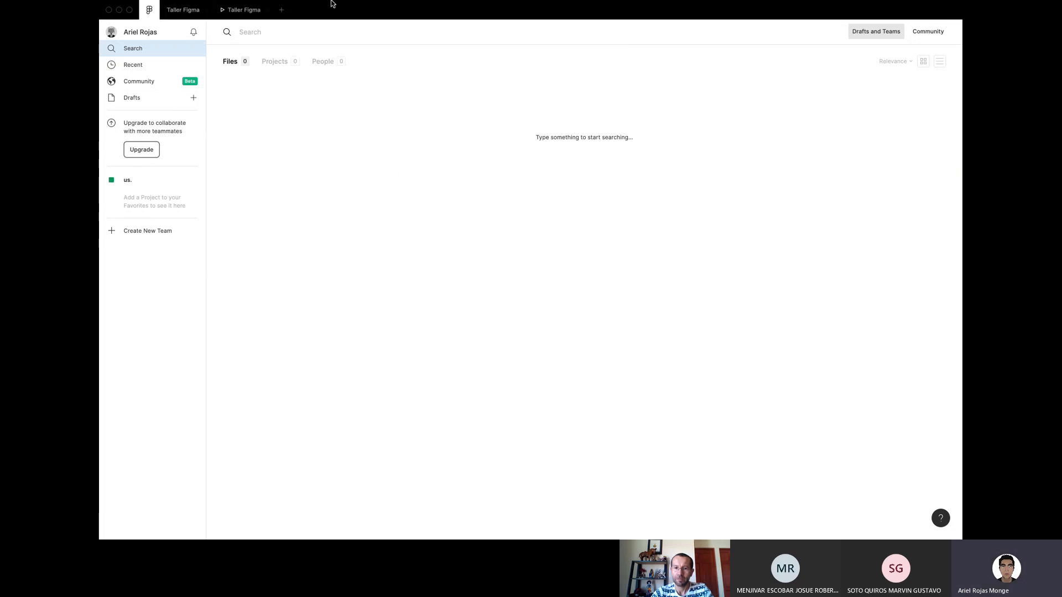
left_click(183, 9)
Open the plugin management page and examine the list of installed plugins.
left_click(109, 31)
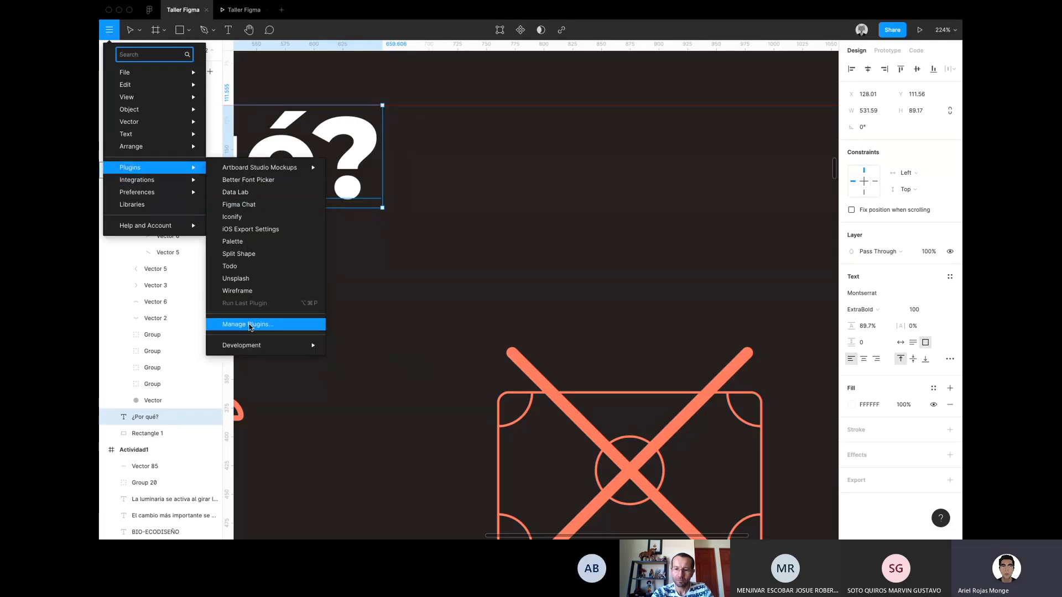
left_click(250, 326)
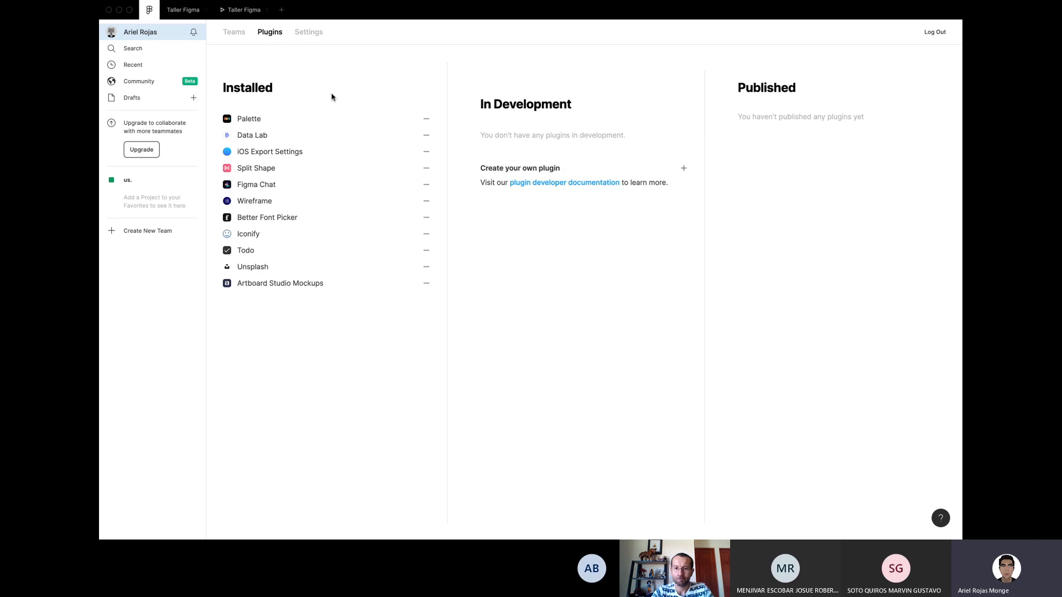
left_click(312, 33)
left_click(260, 32)
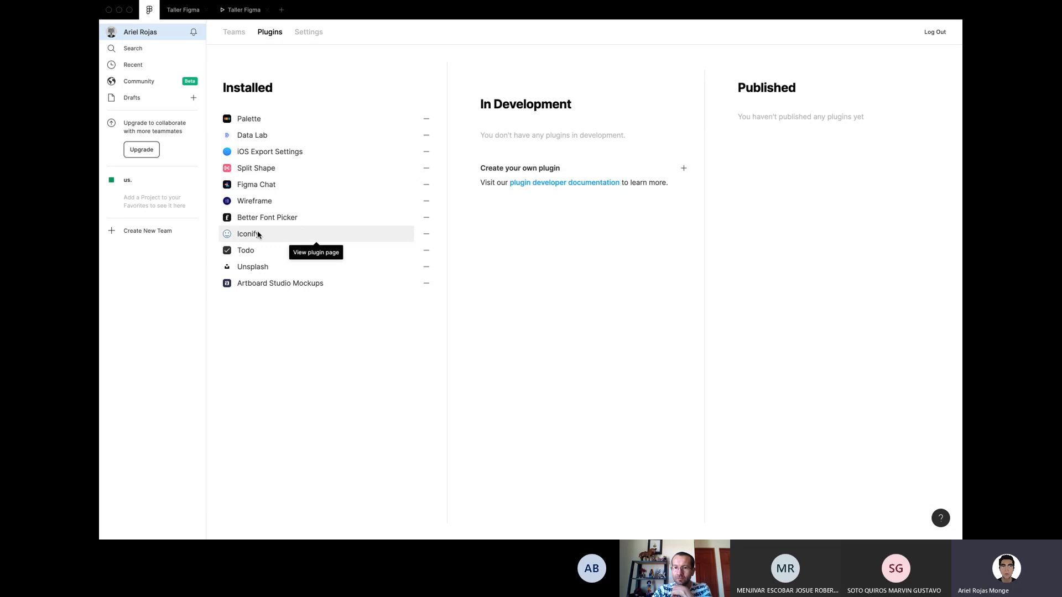
Return to the Taller Figma file and review the integrations, preferences and help commands.
left_click(181, 11)
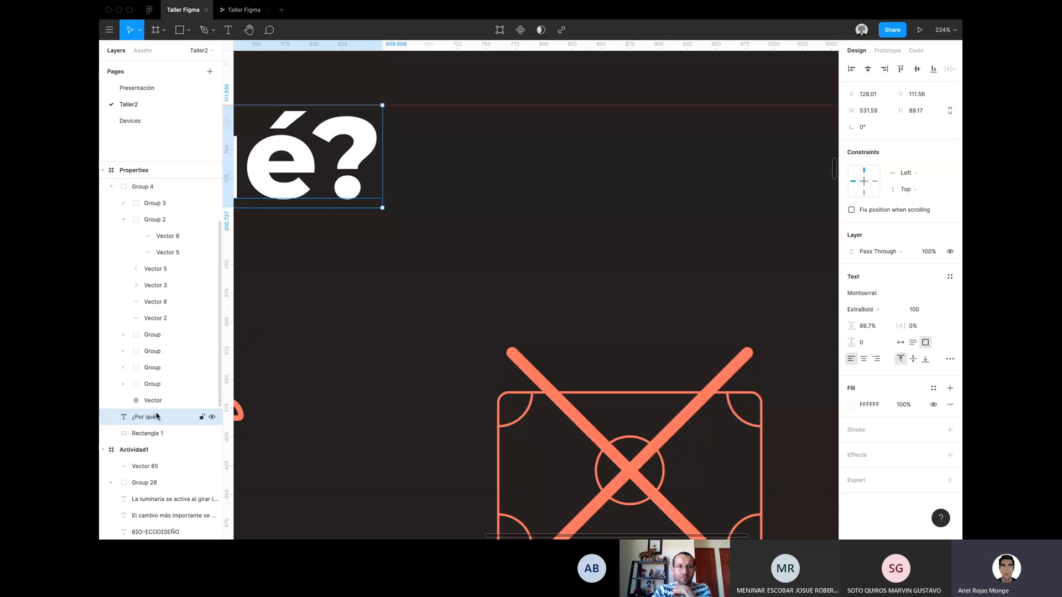
left_click(109, 29)
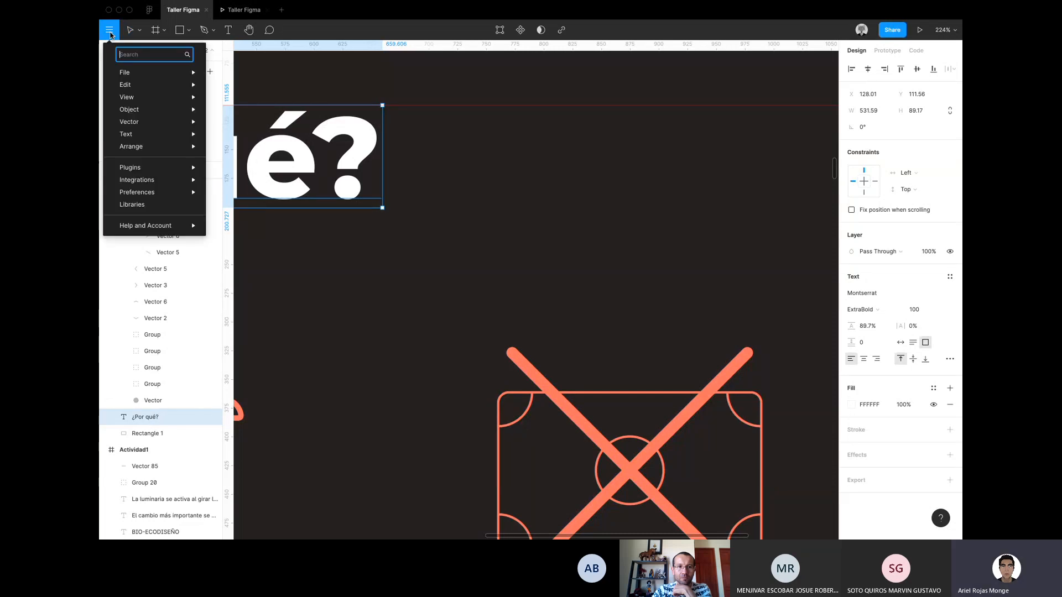
mouse_move(159, 180)
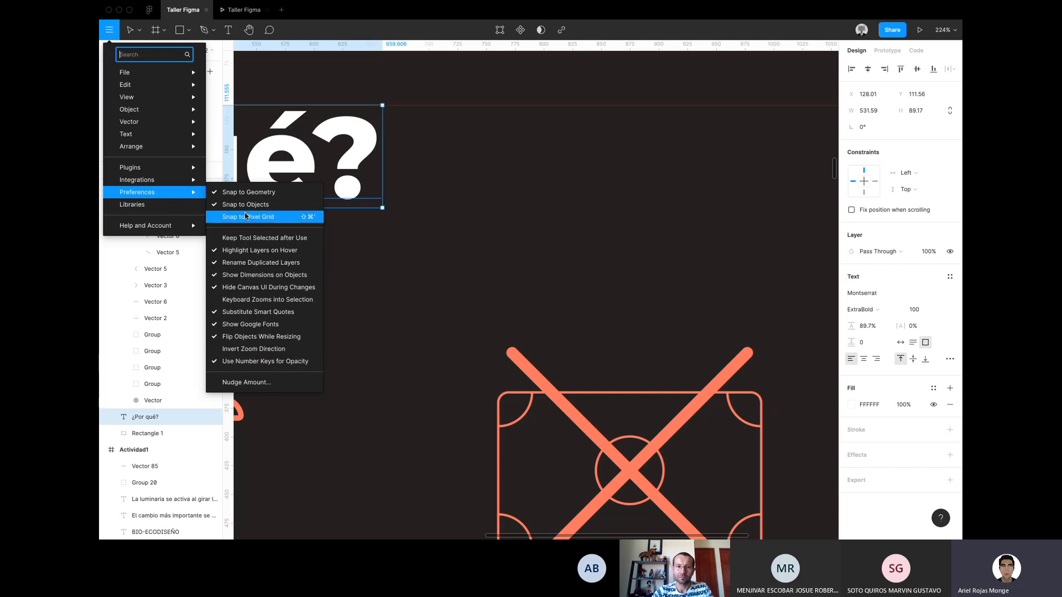
mouse_move(195, 226)
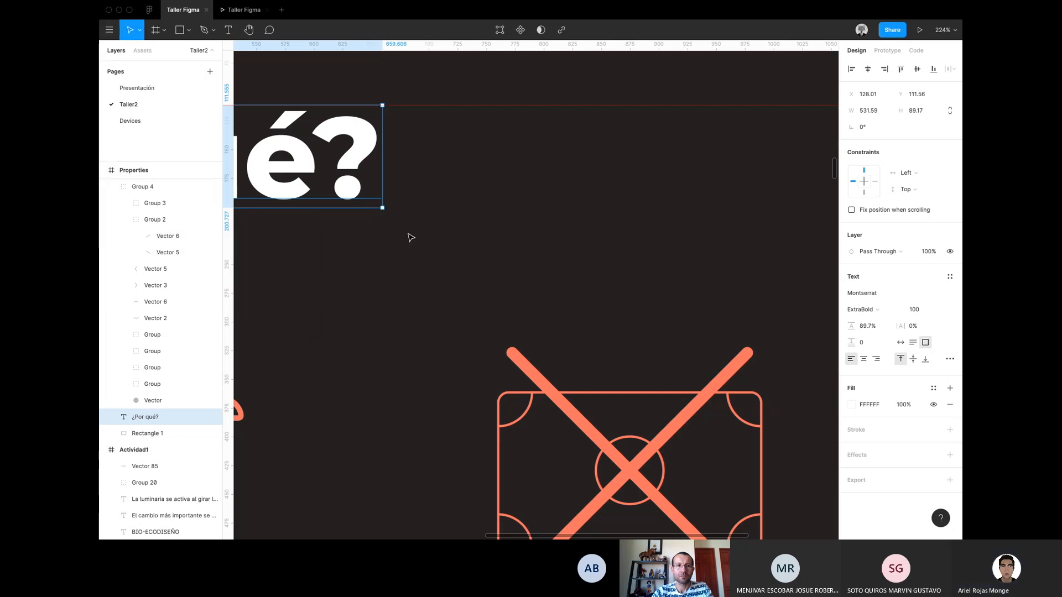
Find the Boolean frame and inspect its green rounded square and blue circle individually.
scroll(411, 238, "down", 5)
scroll(411, 238, "down", 3)
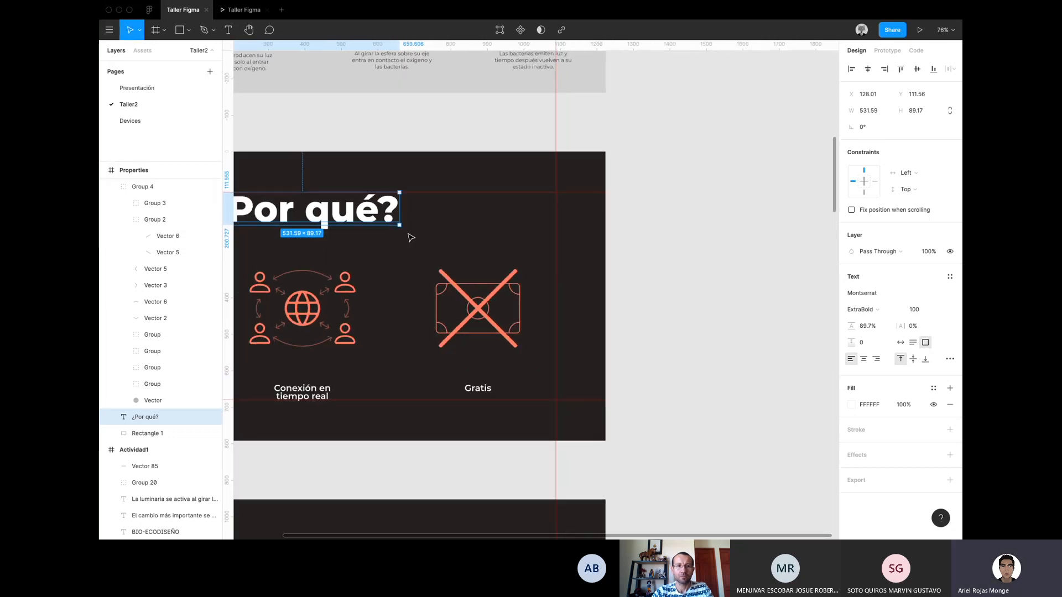
scroll(411, 238, "down", 5)
scroll(409, 235, "down", 5)
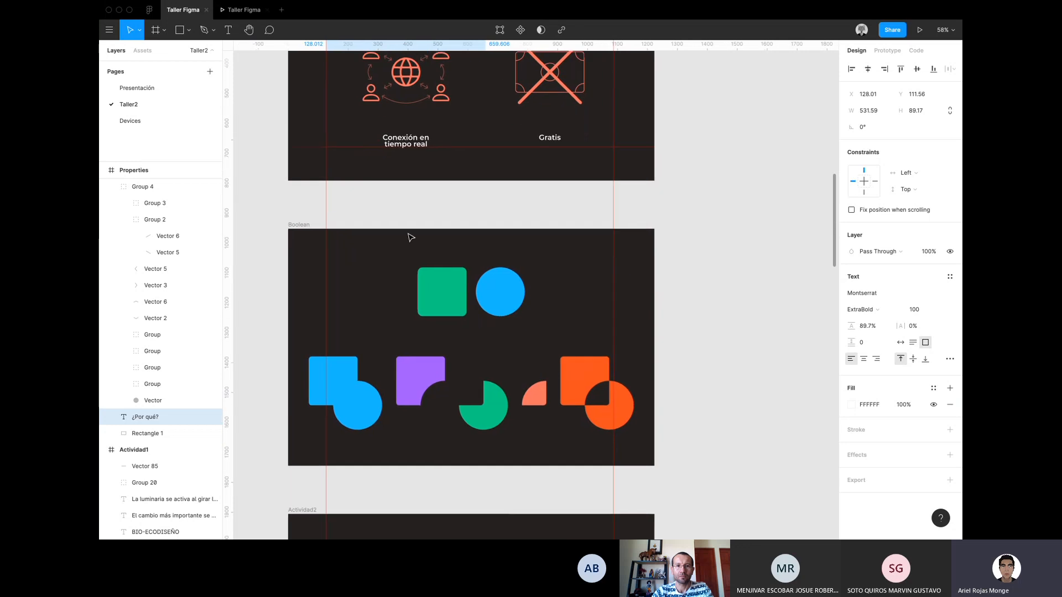
scroll(408, 207, "up", 4)
scroll(408, 208, "down", 2)
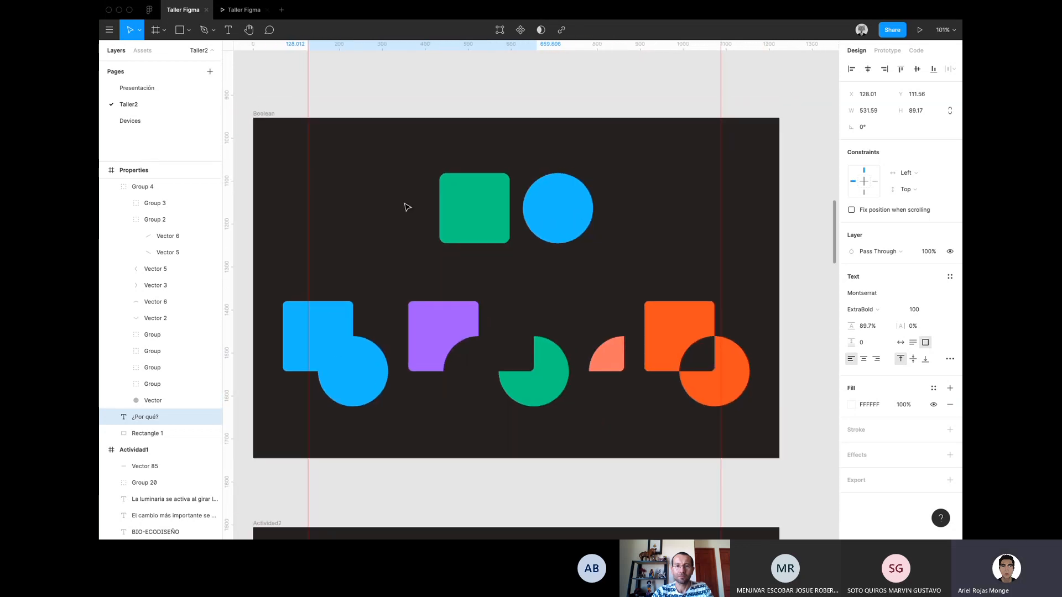
scroll(408, 208, "down", 10)
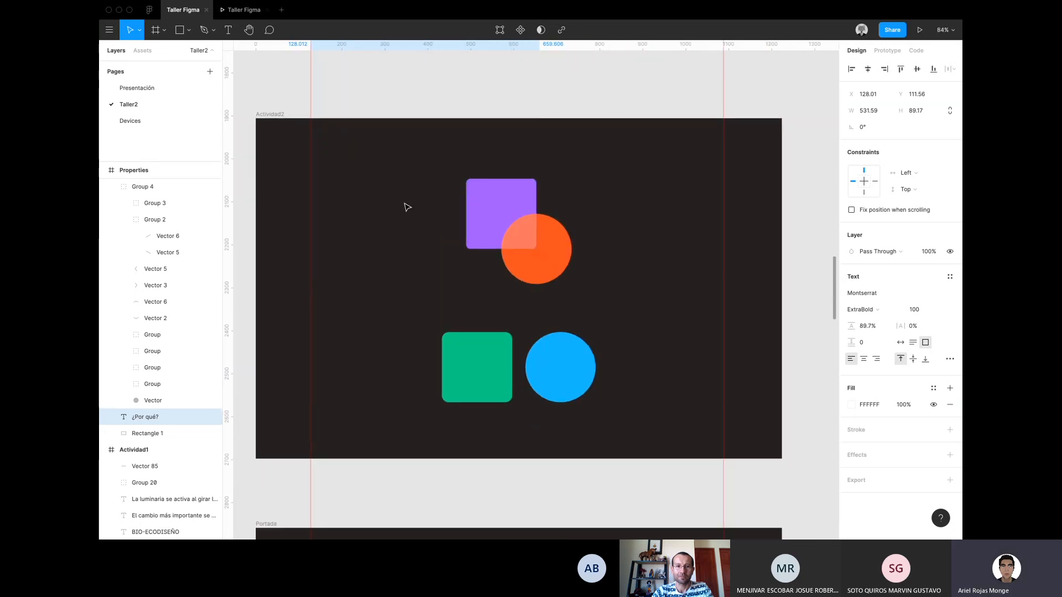
scroll(408, 207, "up", 10)
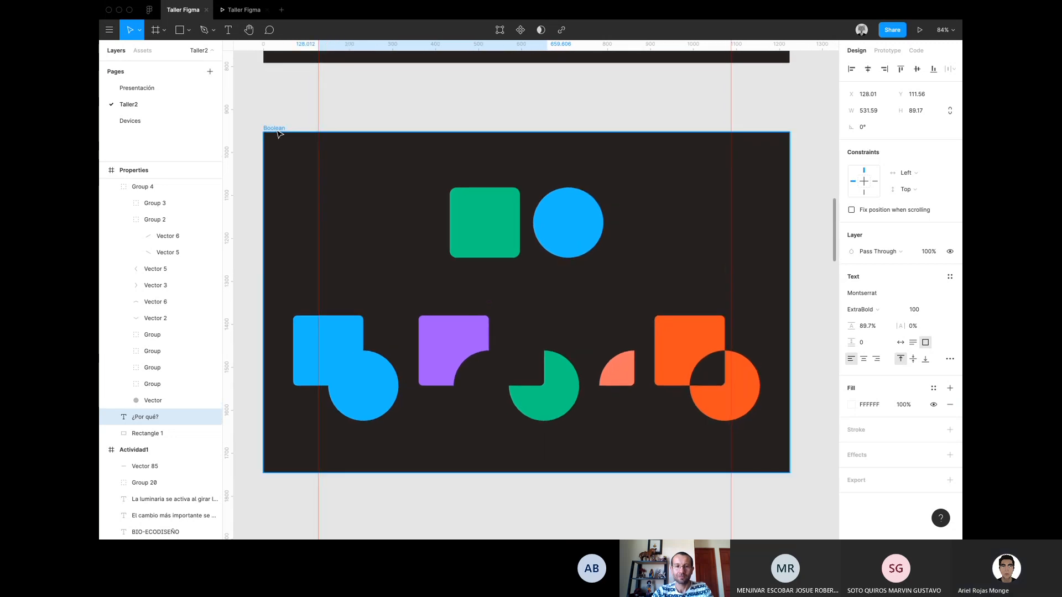
left_click(490, 214)
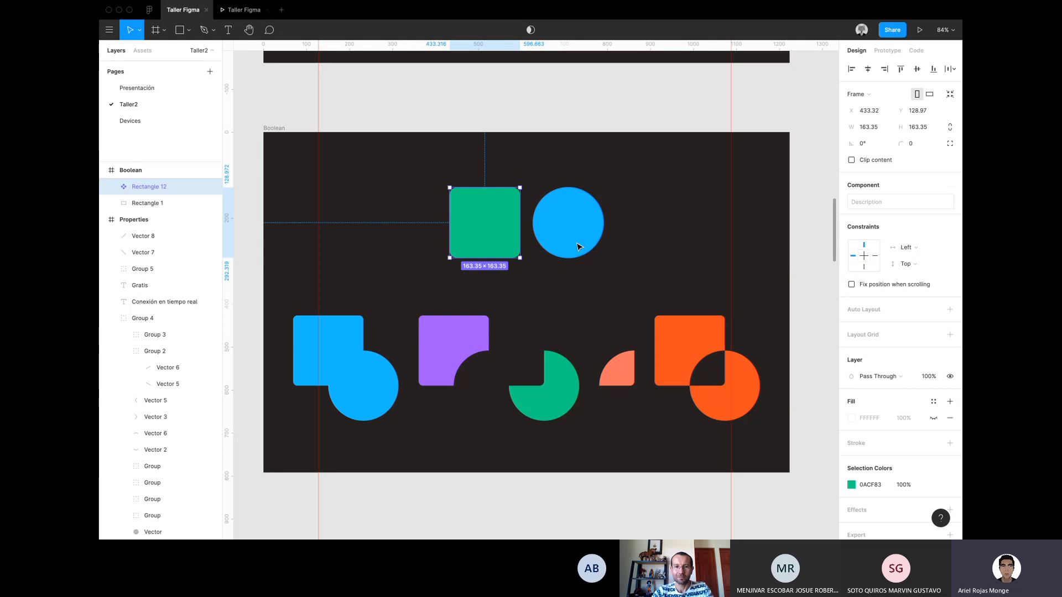
left_click(574, 246)
left_click(471, 244)
left_click(545, 238)
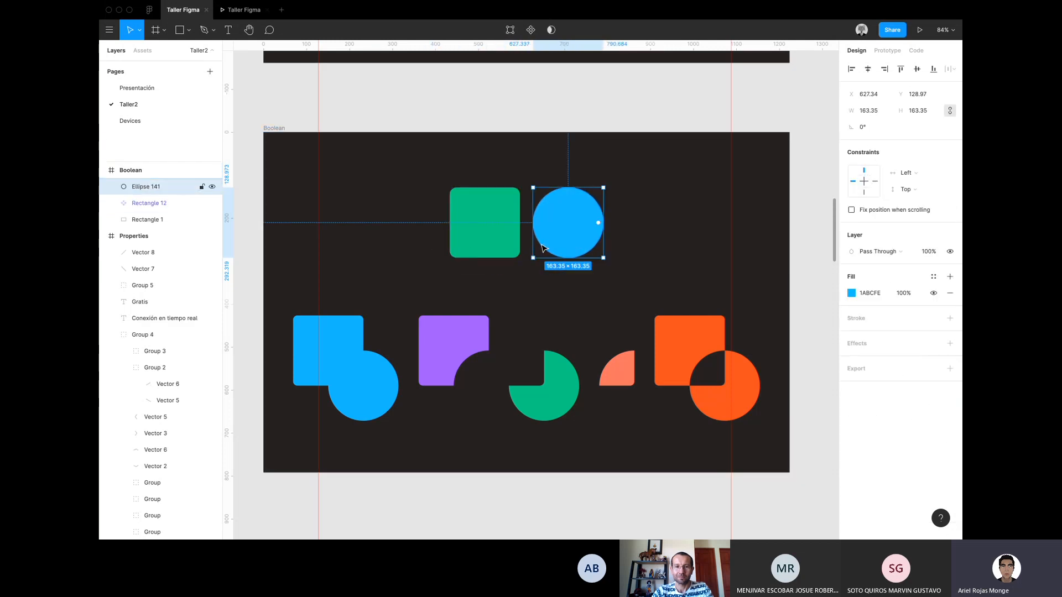
left_click(483, 243)
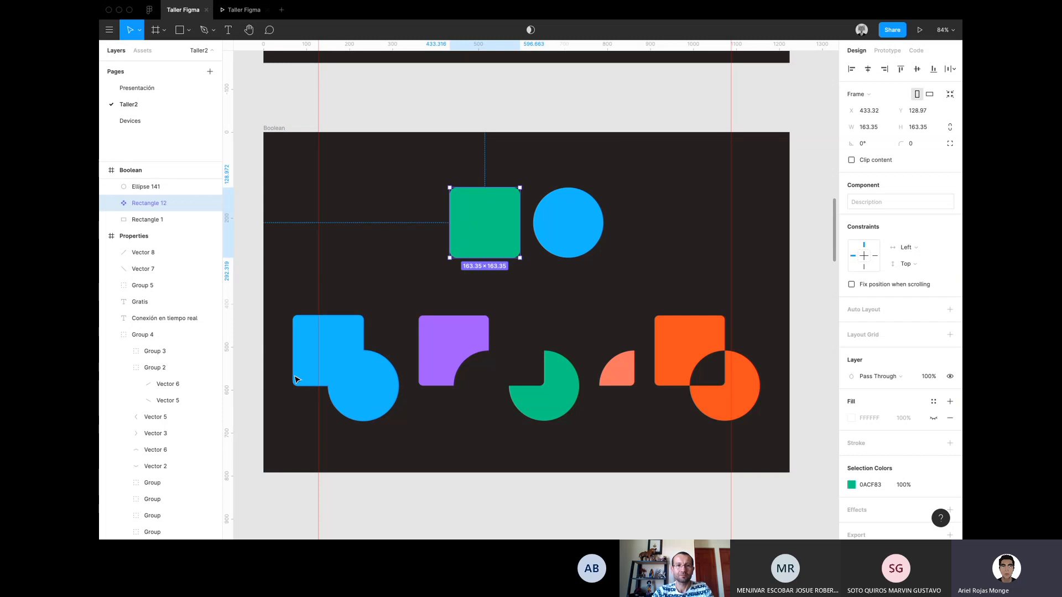
Inspect the blue Union example in the Boolean frame and its boolean operation options.
left_click(337, 365)
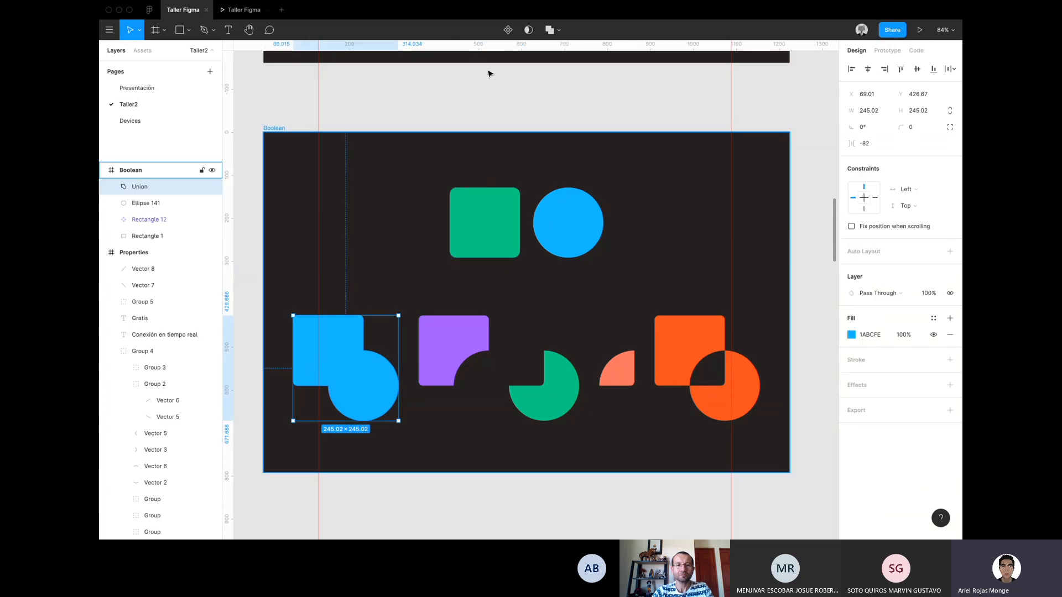
left_click(557, 30)
left_click(314, 459)
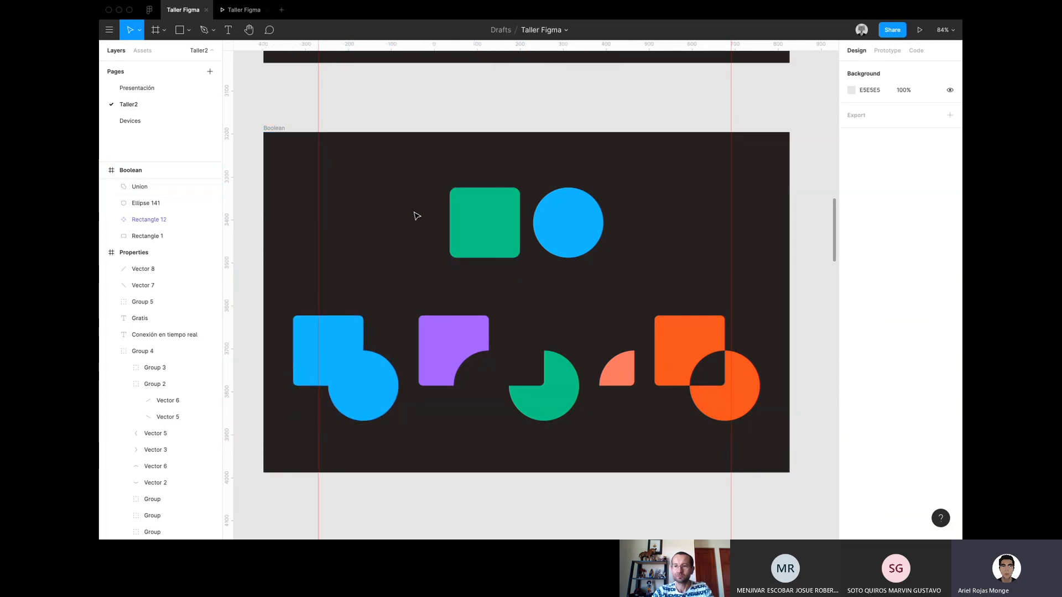
left_click(415, 216)
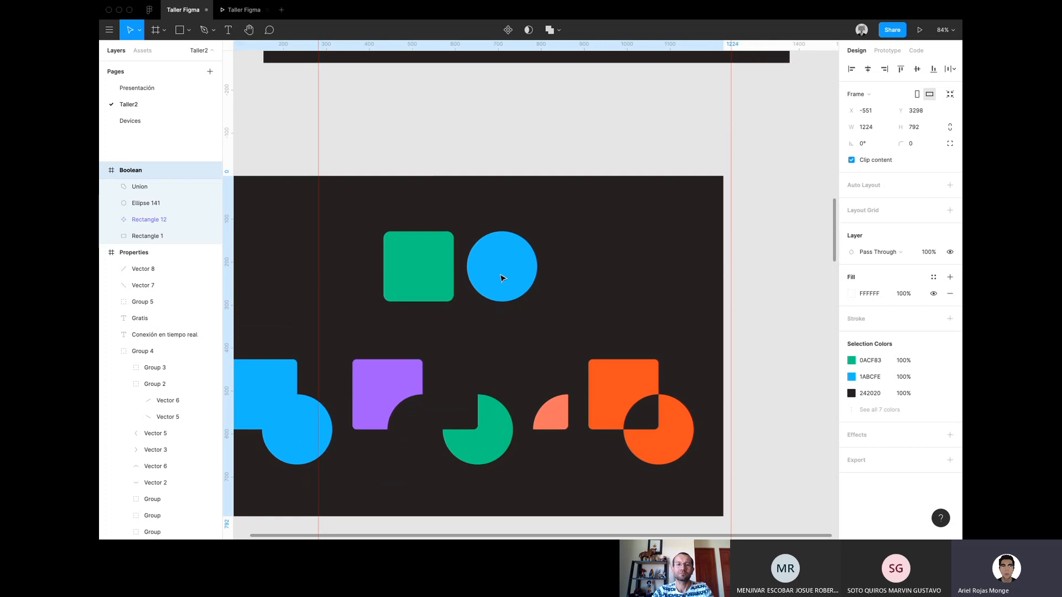
key("Escape")
left_click(360, 375)
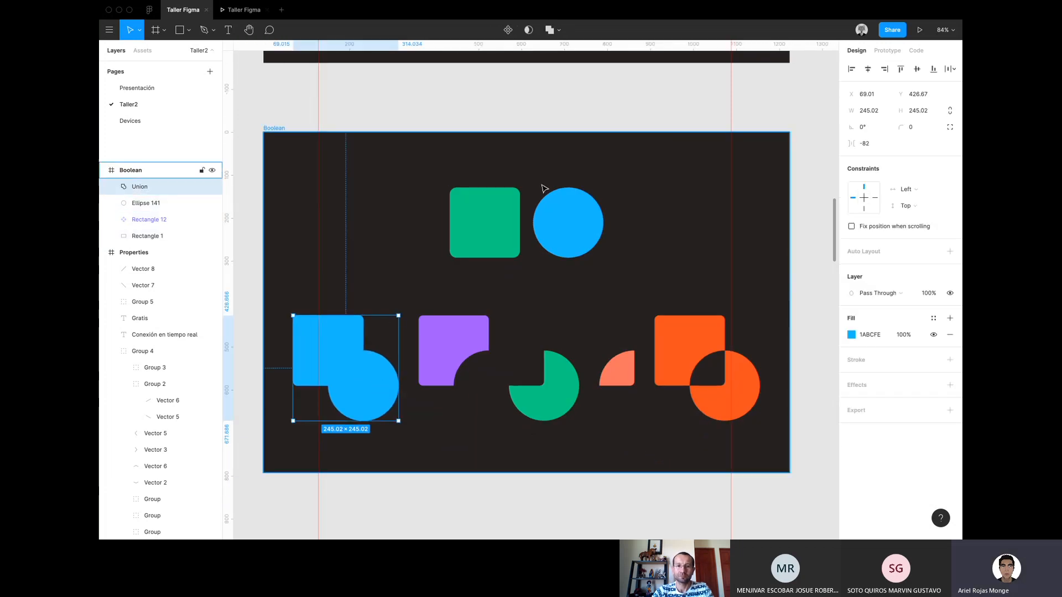
Move the green square near the Boolean frame's upper edge and the blue circle over the square's lower-right corner.
left_click_drag(491, 217, 492, 167)
left_click_drag(559, 220, 515, 208)
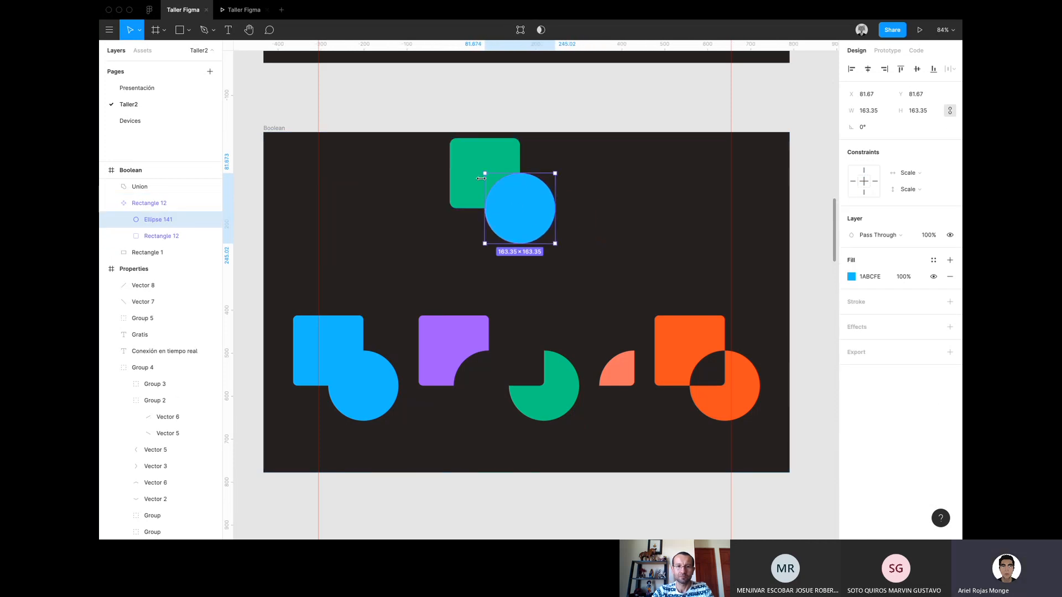
Try a Union of the overlapping green square and blue circle and undo it.
left_click(472, 173)
left_click(550, 29)
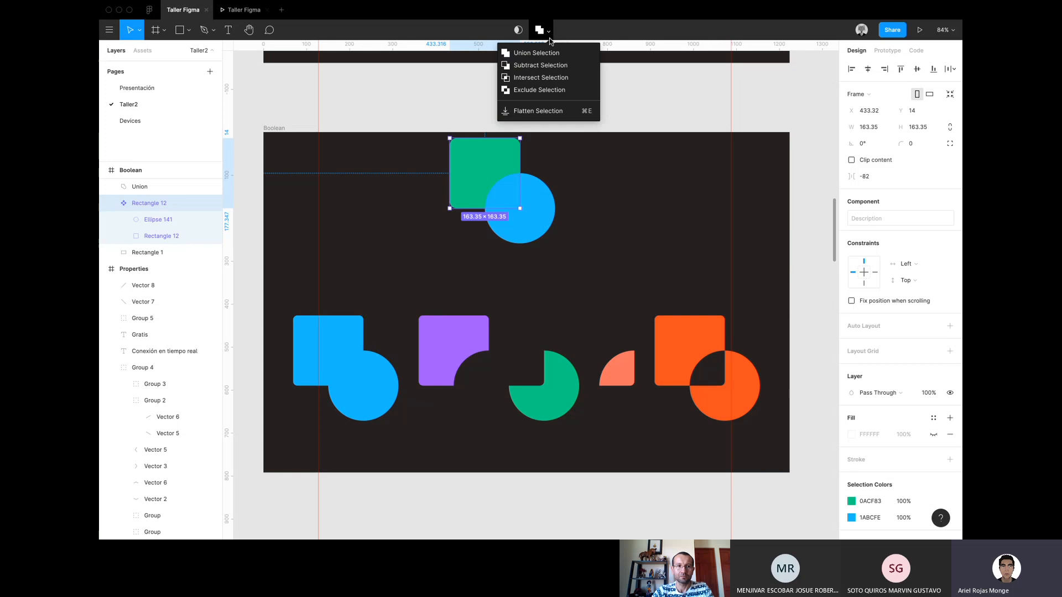
left_click(556, 48)
key("super+z")
key("super+z")
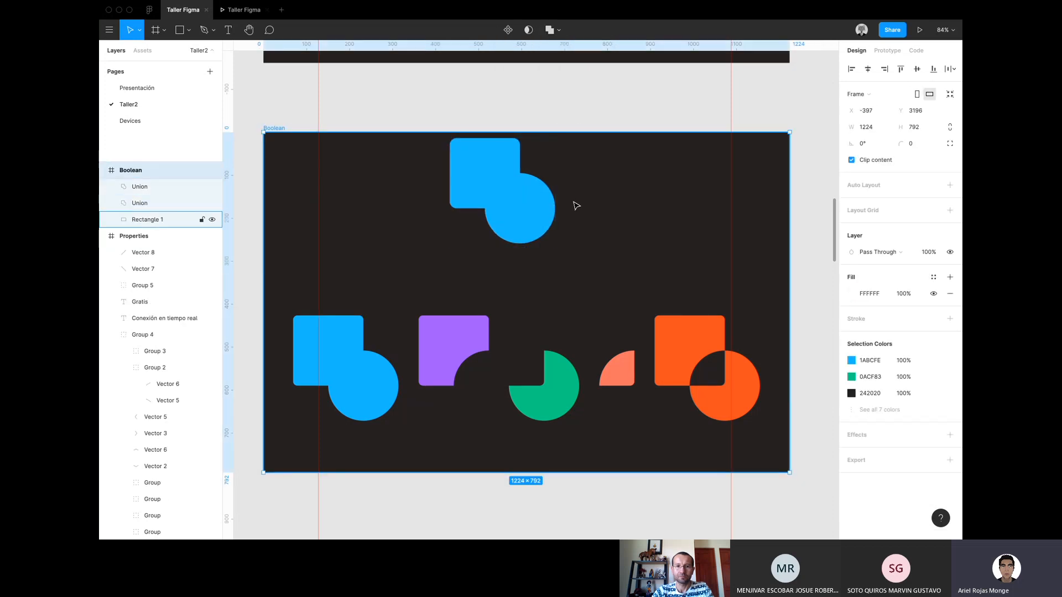
left_click(539, 205)
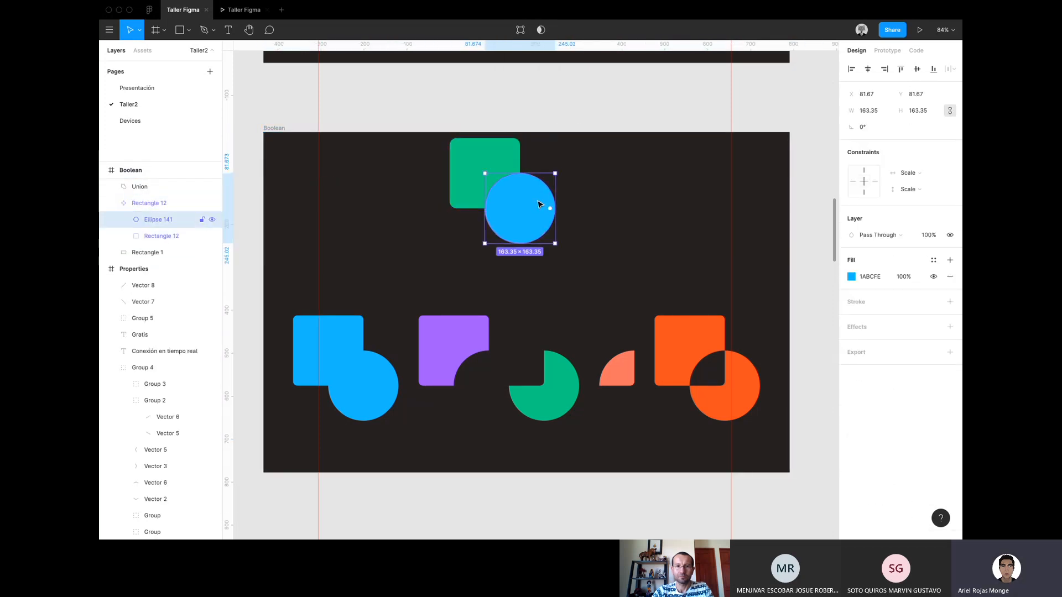
Inspect the Rectangle 12 component, its nested Ellipse 141 and the commands available for the component.
left_click(192, 203)
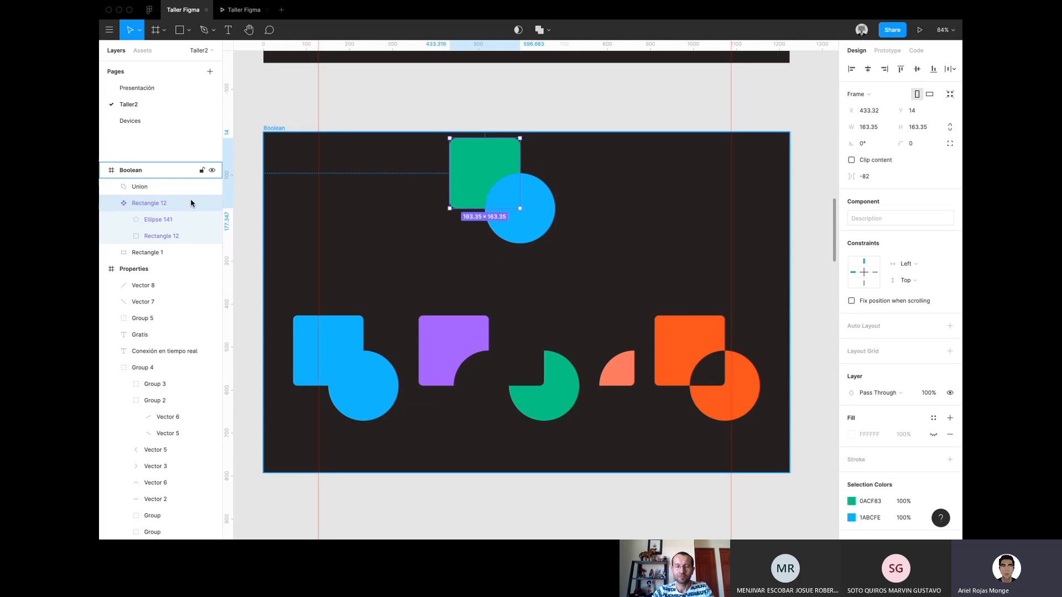
left_click(155, 224)
left_click(148, 203)
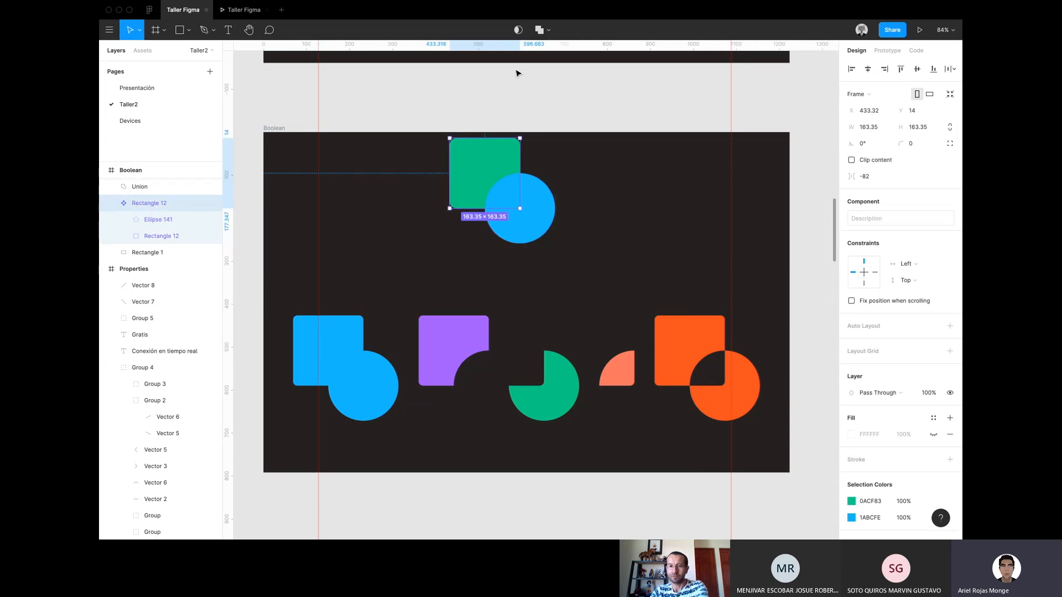
right_click(502, 157)
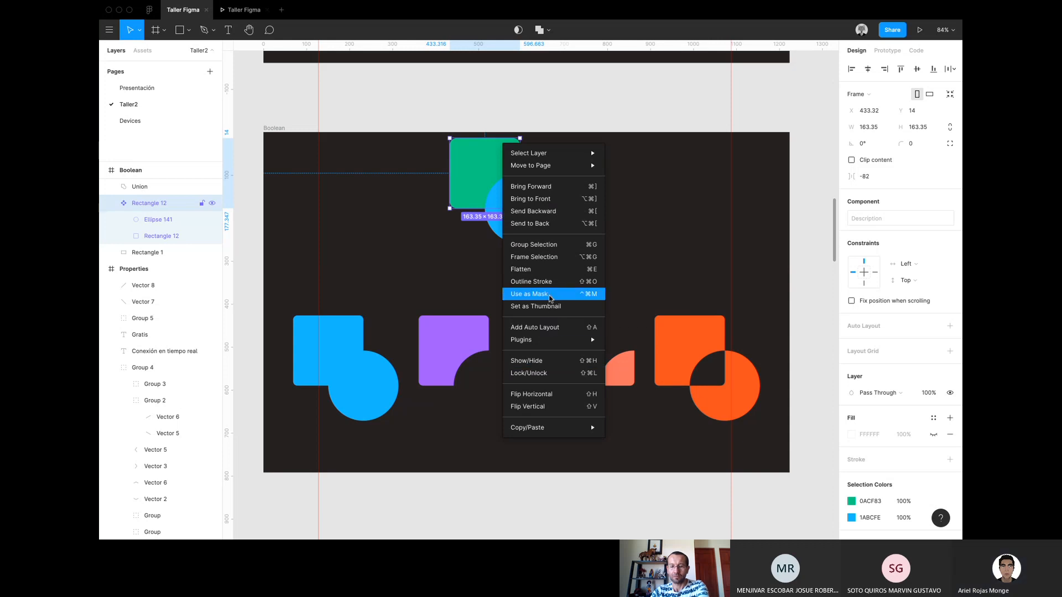
Move Ellipse 141 and Rectangle 12 out of the Rectangle 12 component, directly into the Boolean frame, and select both shapes.
left_click(165, 236)
left_click(160, 237)
left_click(155, 217, "shift")
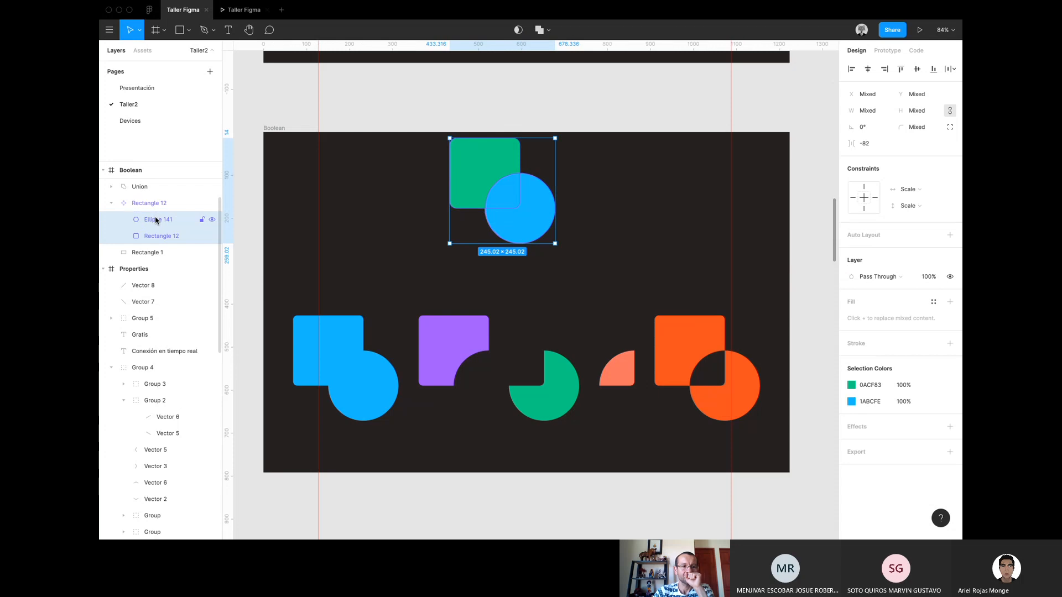
left_click_drag(156, 218, 156, 197)
left_click_drag(152, 238, 143, 200)
left_click(125, 220)
left_click(149, 219, "shift")
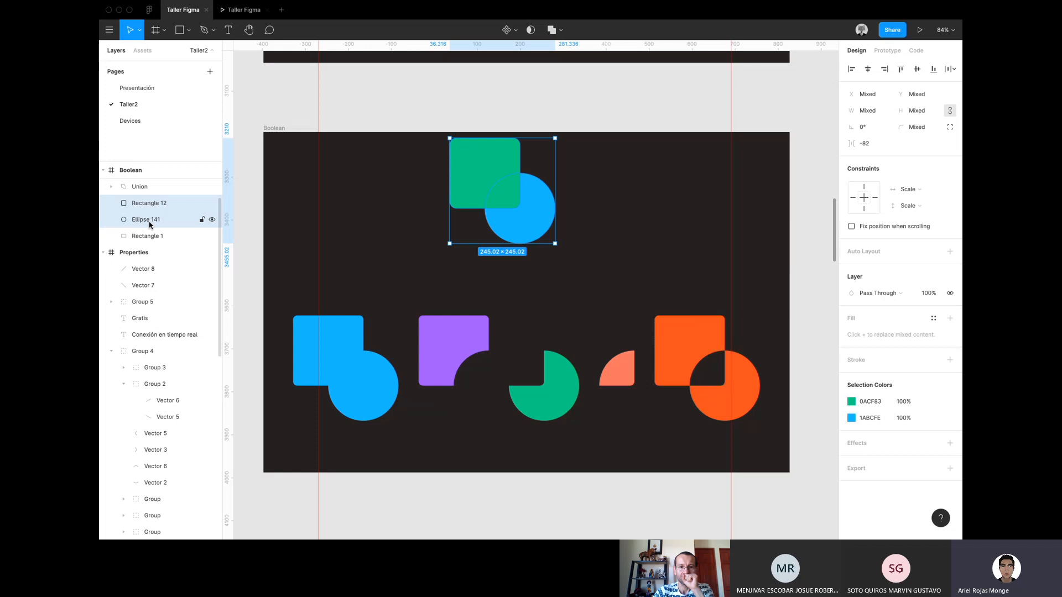
Try a Union with the green square above the blue circle, move the combined shape downward, and undo the changes.
left_click(552, 30)
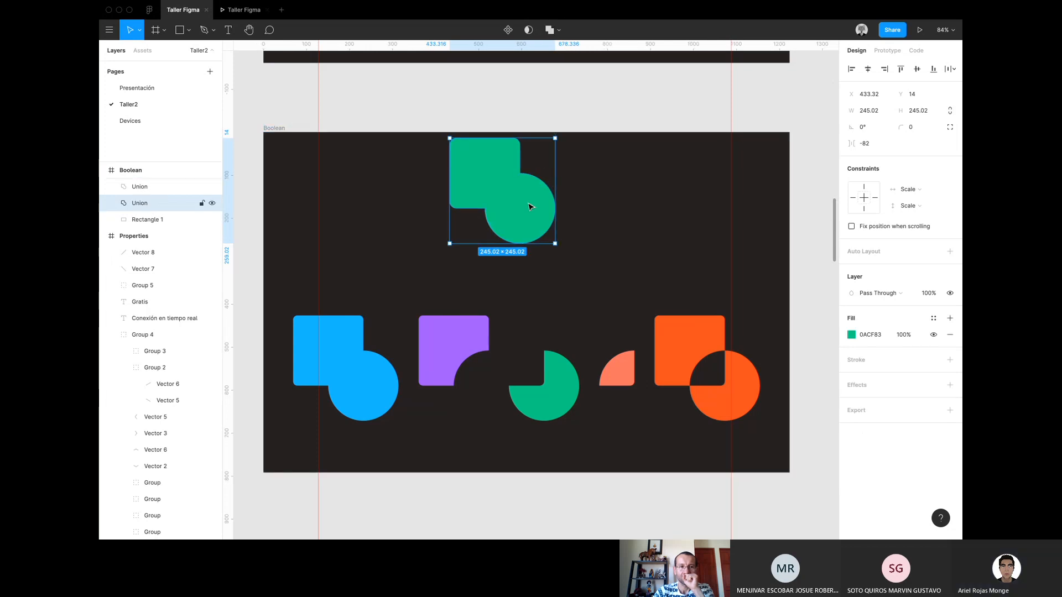
left_click_drag(529, 204, 529, 242)
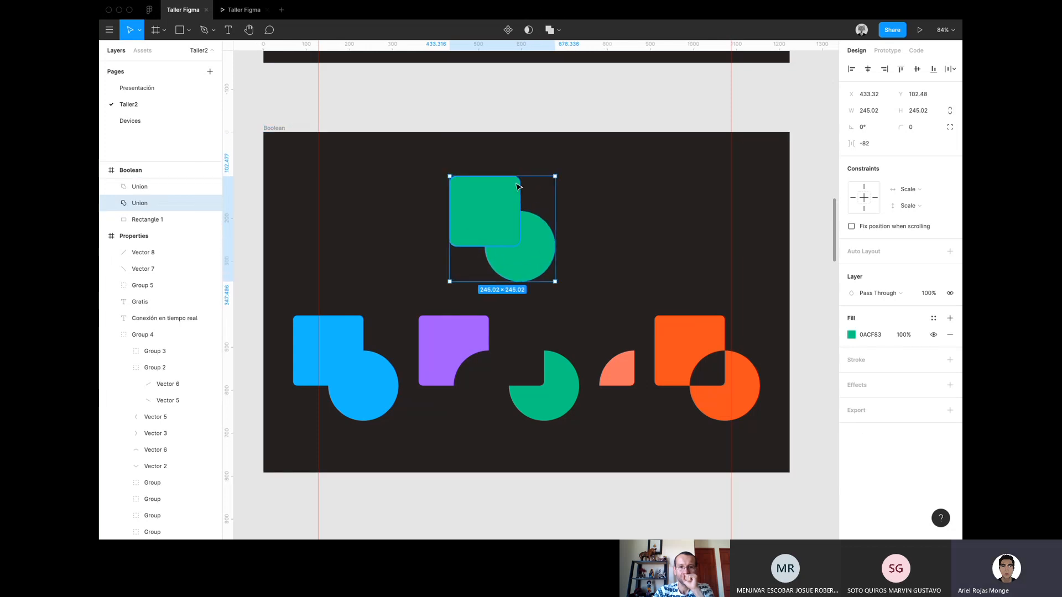
key("super+z")
key("super+z")
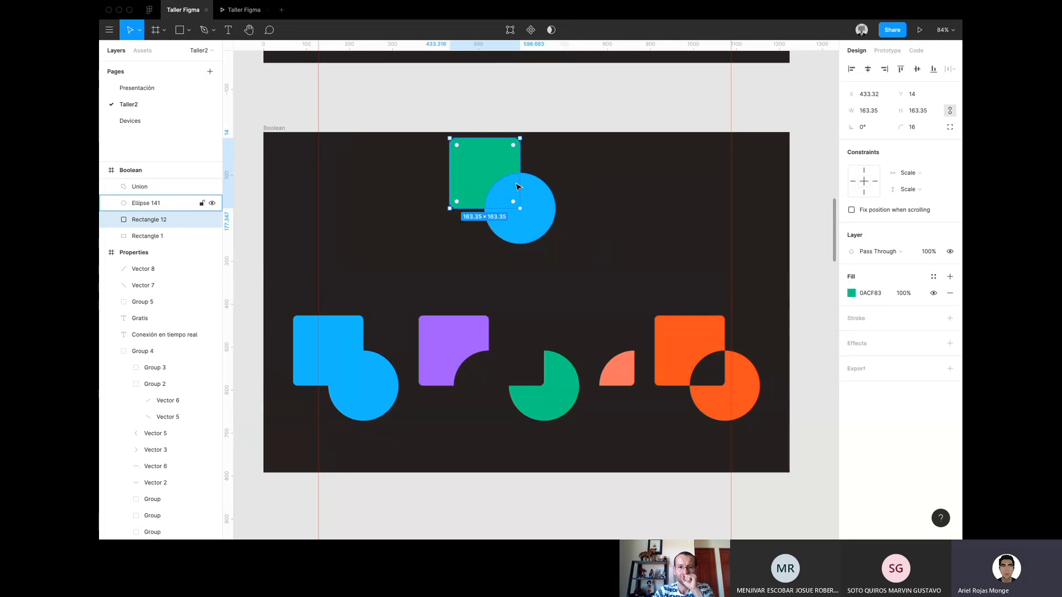
Move the green square and blue circle together down, centred above the row of example shapes in the Boolean frame.
key("Escape")
left_click(482, 166)
left_click(537, 212, "shift")
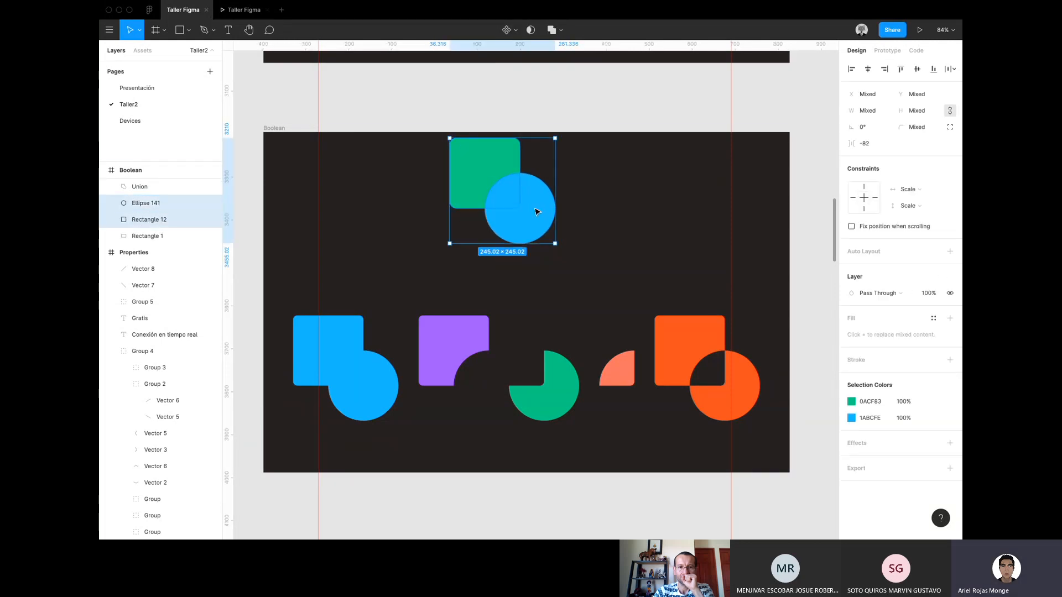
left_click_drag(537, 212, 563, 259)
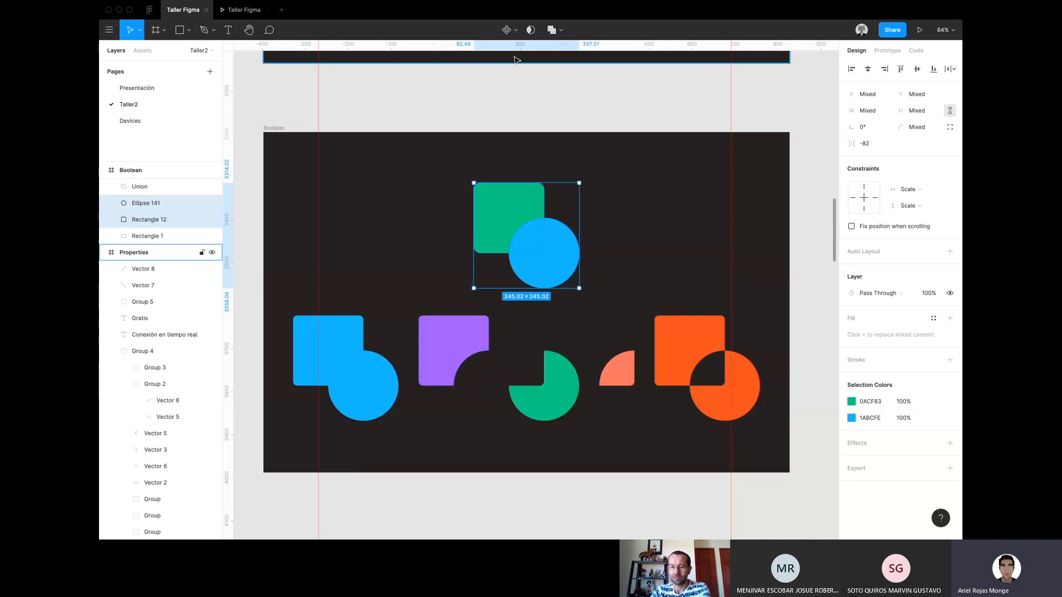
left_click(553, 30)
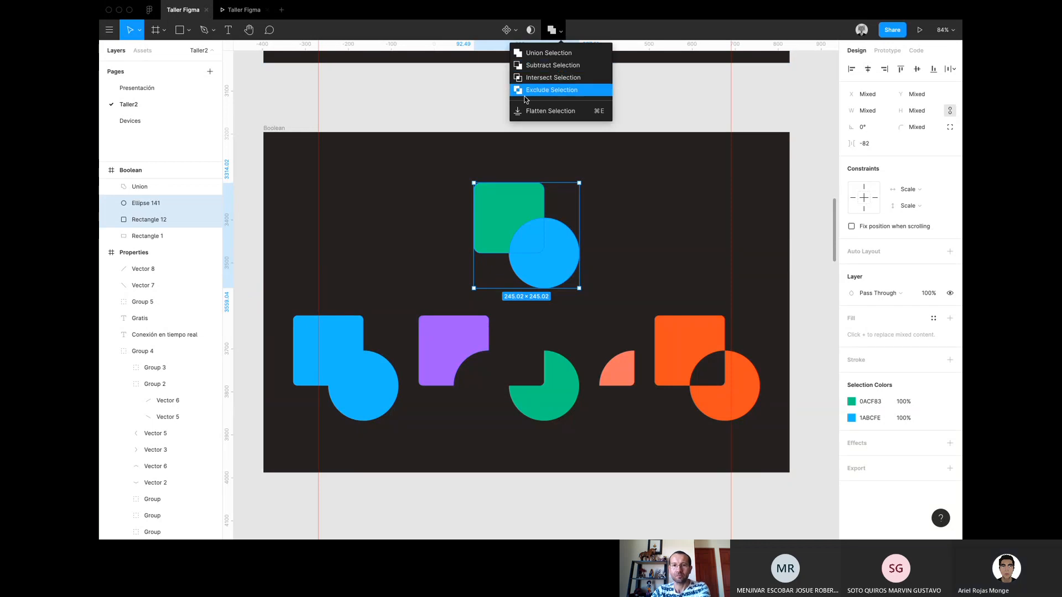
key("Escape")
key("Escape")
Try subtracting the blue circle from the green square and undo the operation.
left_click(552, 274)
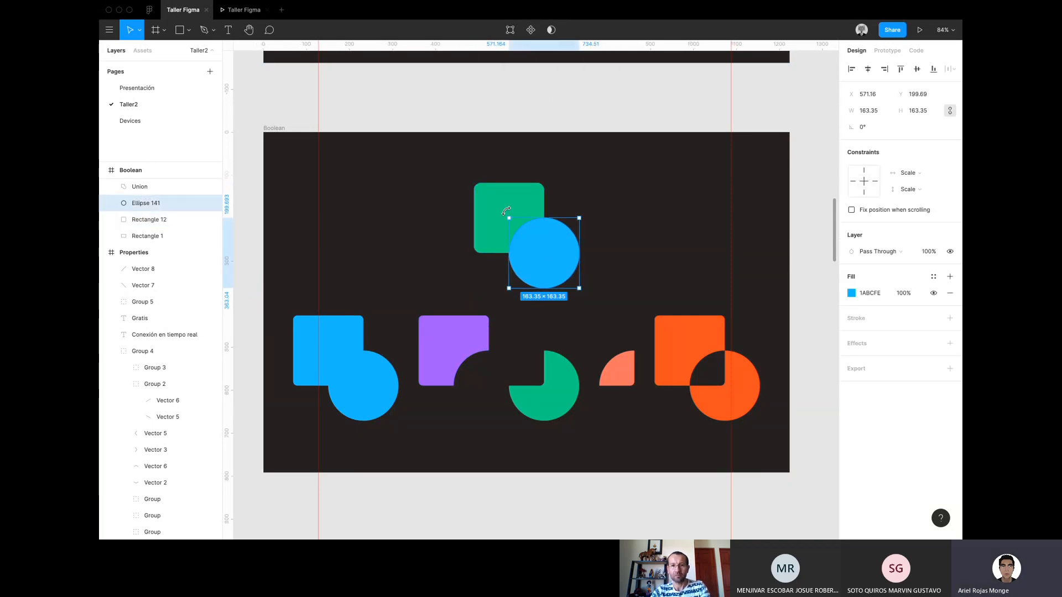
left_click(481, 210, "shift")
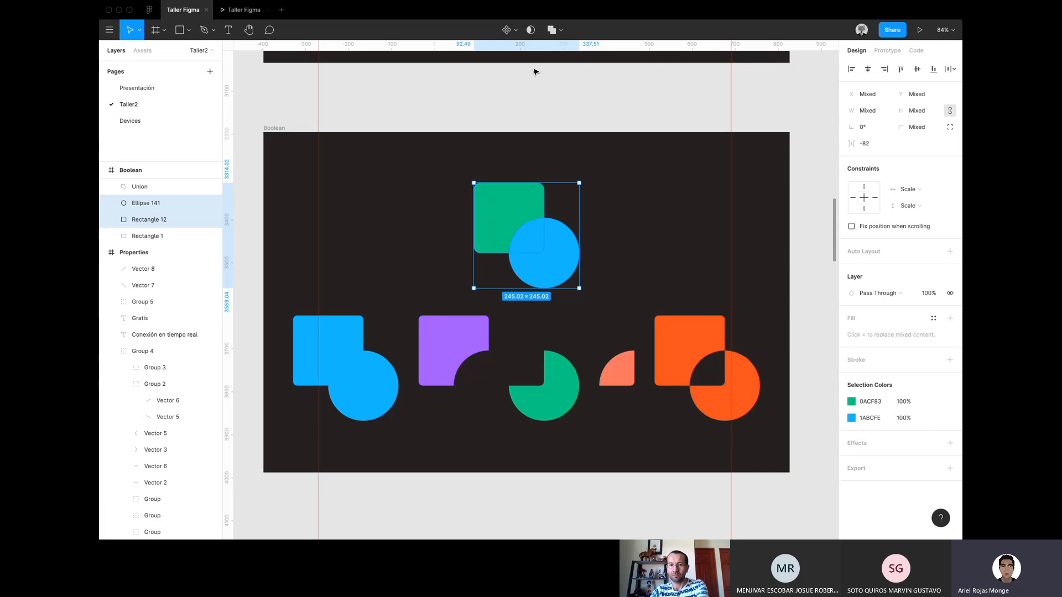
left_click(560, 31)
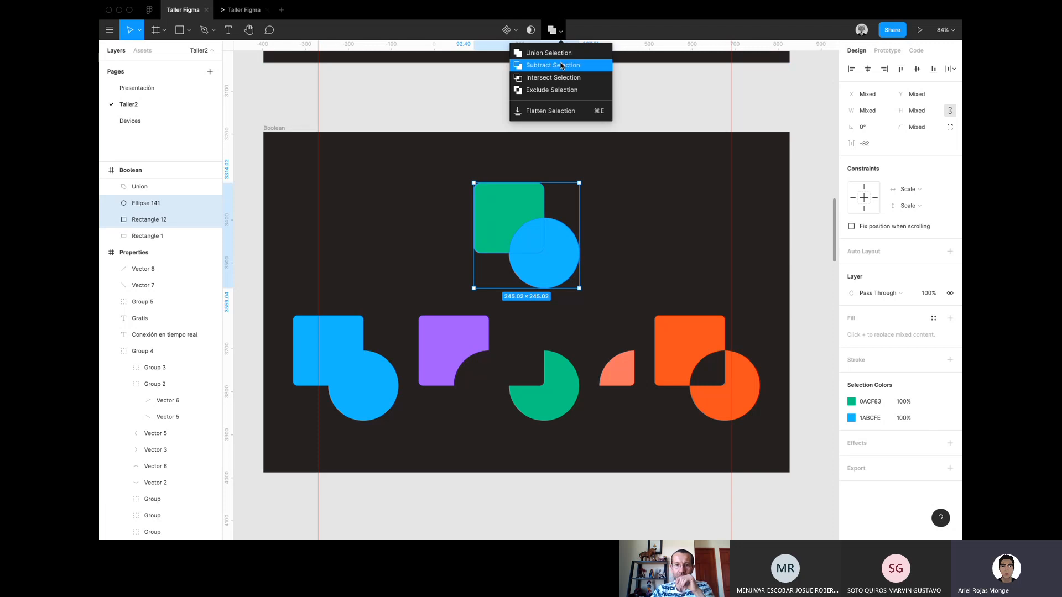
left_click(561, 65)
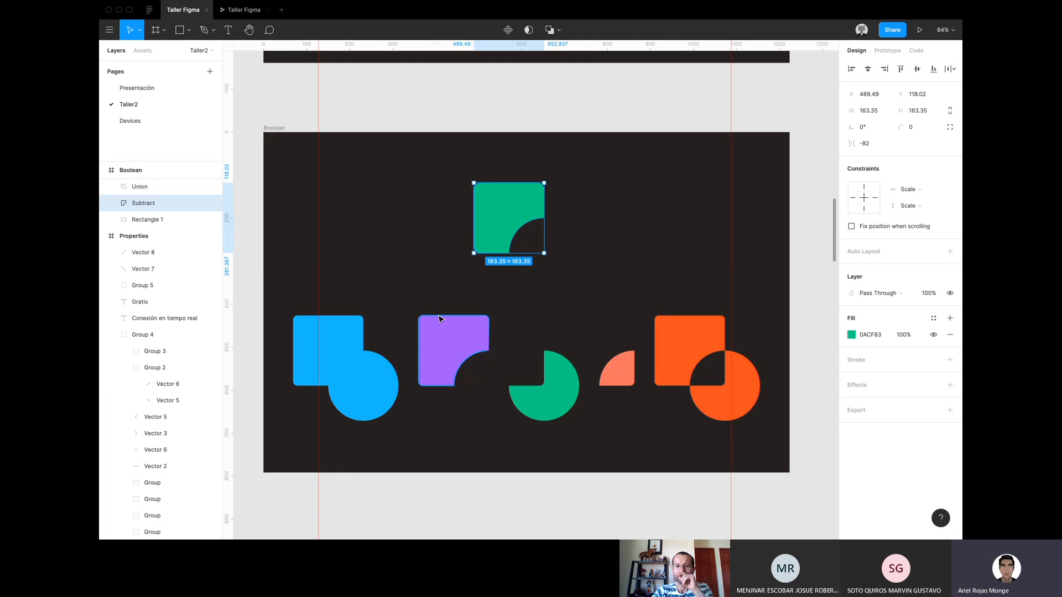
key("super+z")
Reorder Rectangle 12 above Ellipse 141 in the Boolean frame and select both shapes.
left_click(166, 204)
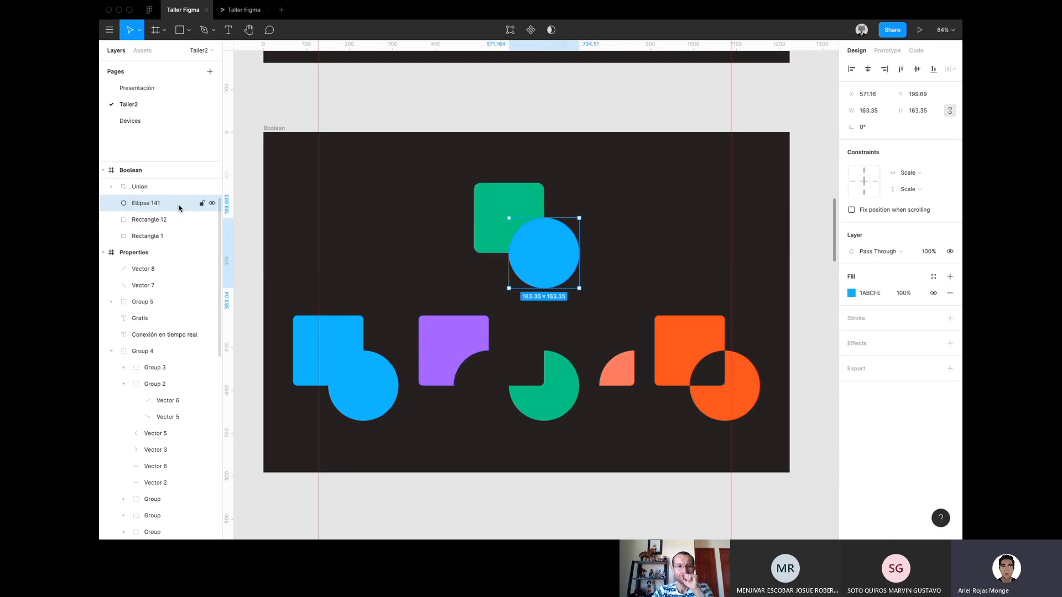
left_click(156, 224)
left_click_drag(157, 221, 157, 201)
left_click(166, 220, "shift")
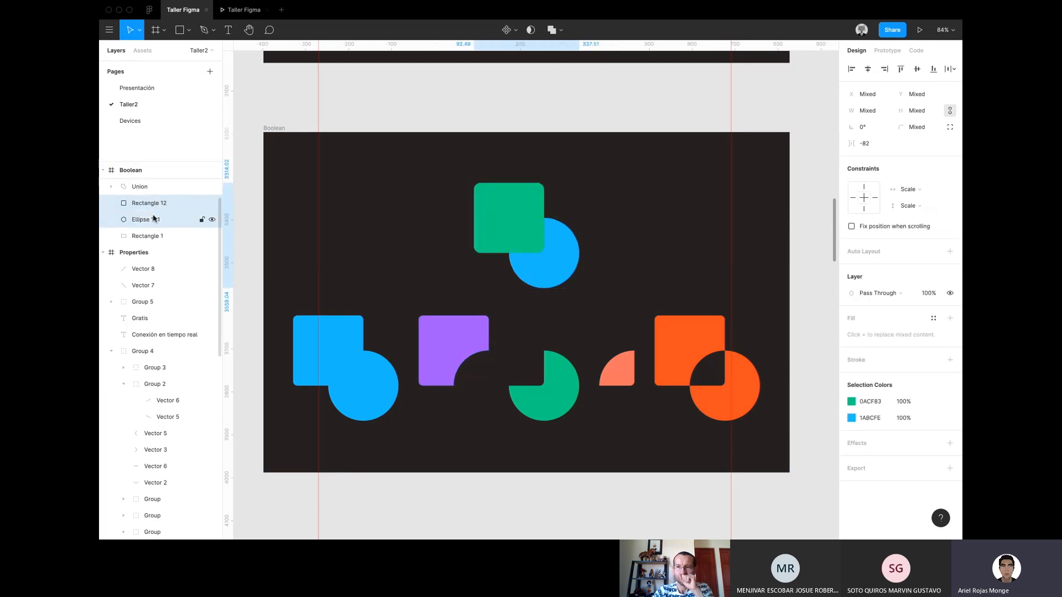
Try subtracting the green square from the blue circle beneath it and undo the operation.
left_click(561, 31)
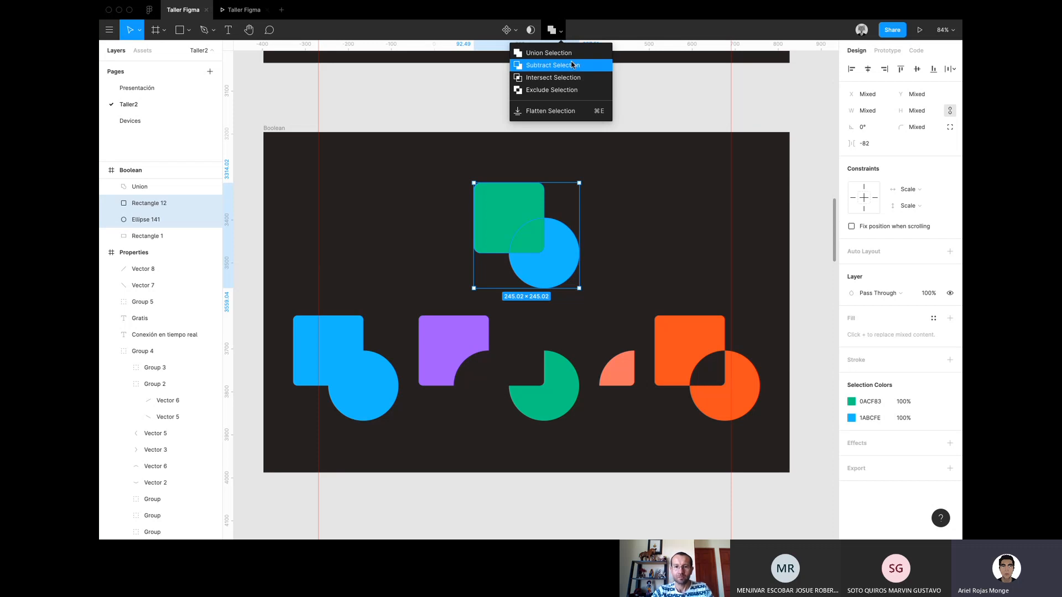
left_click(571, 65)
key("super+z")
Try an Intersect of the green square and blue circle, examine the remaining shape, and undo the operation.
left_click(561, 31)
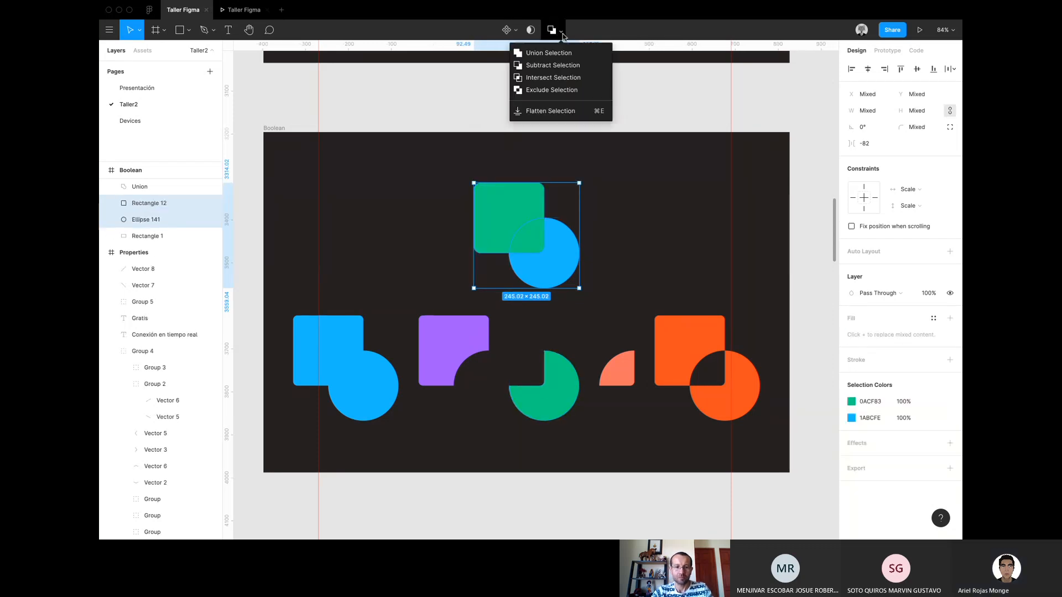
left_click(562, 77)
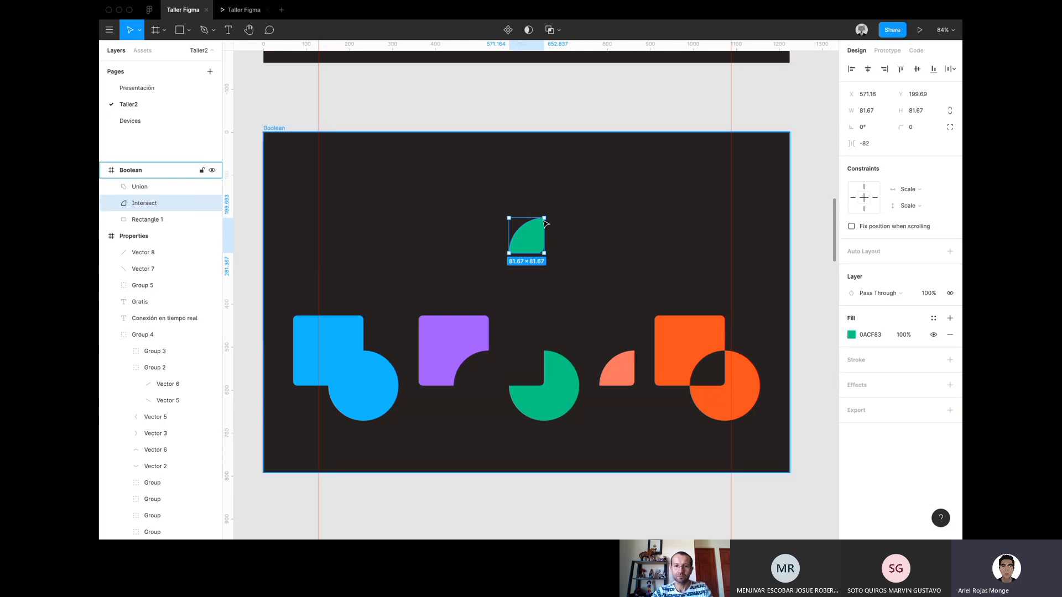
scroll(528, 237, "up", 5)
scroll(528, 238, "down", 4)
scroll(528, 249, "down", 4)
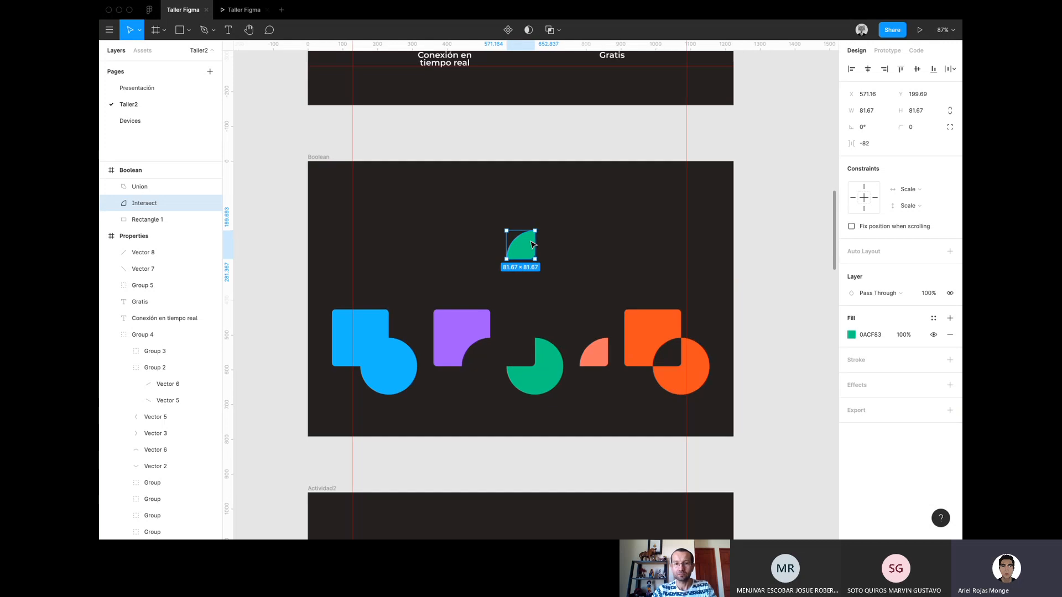
key("super+z")
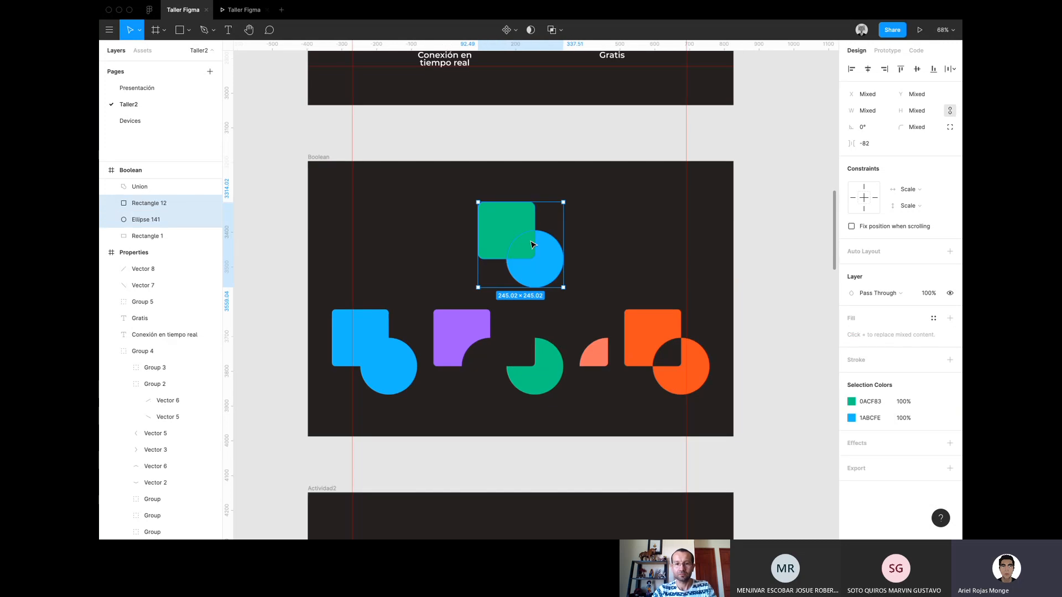
Try an Exclude of the green square and blue circle, examine the cut-out overlap closely, and undo the operation.
left_click(563, 29)
left_click(557, 88)
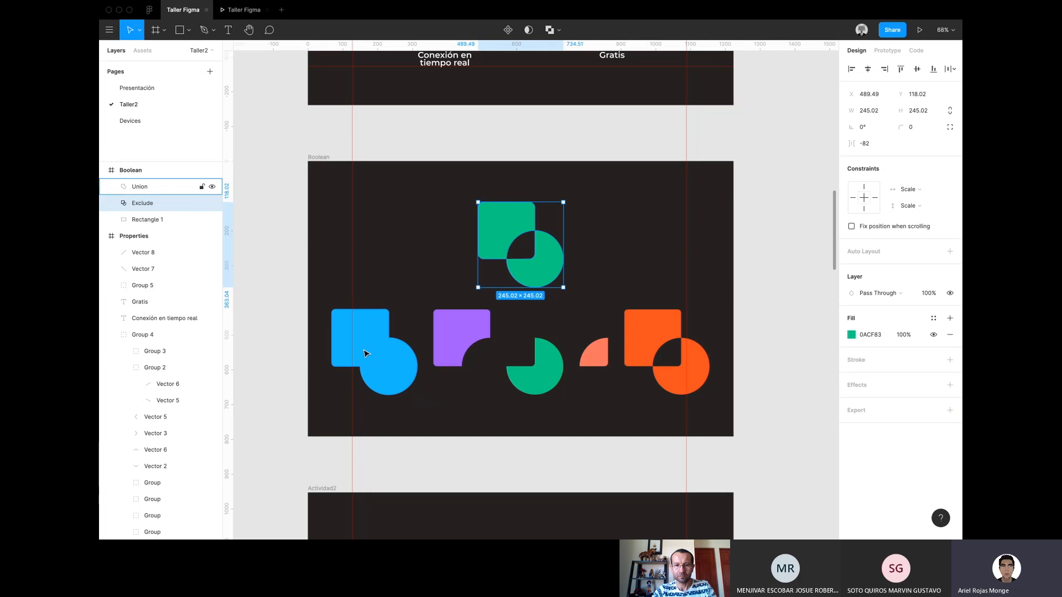
scroll(550, 270, "up", 5)
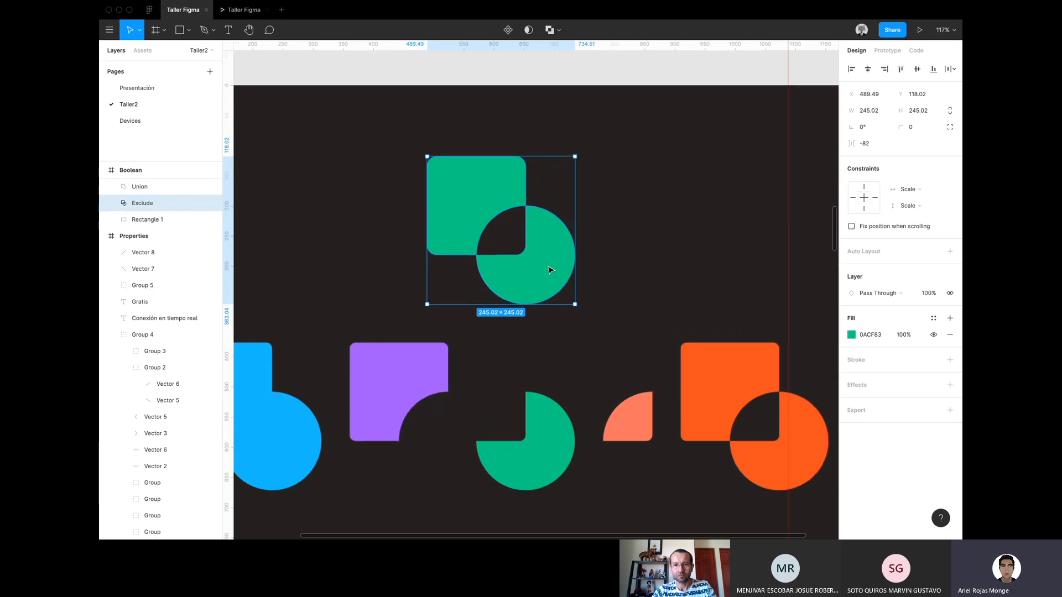
key("ctrl+z")
scroll(551, 270, "down", 4)
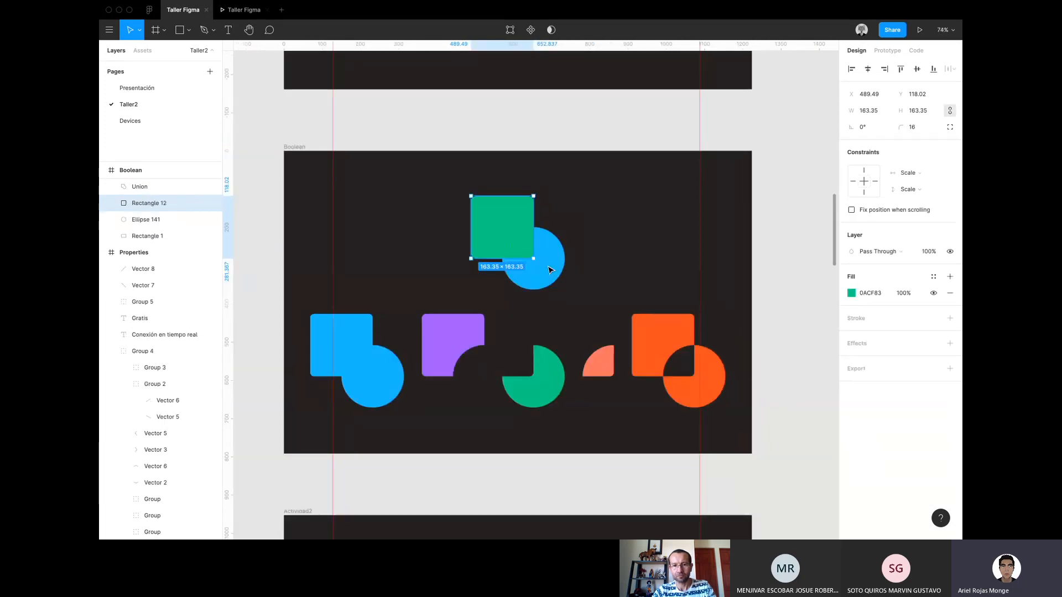
Examine the Actividad2 frame, its separate green square and blue circle, and the overlapping purple and orange shapes.
scroll(551, 270, "down", 3)
scroll(553, 255, "down", 2)
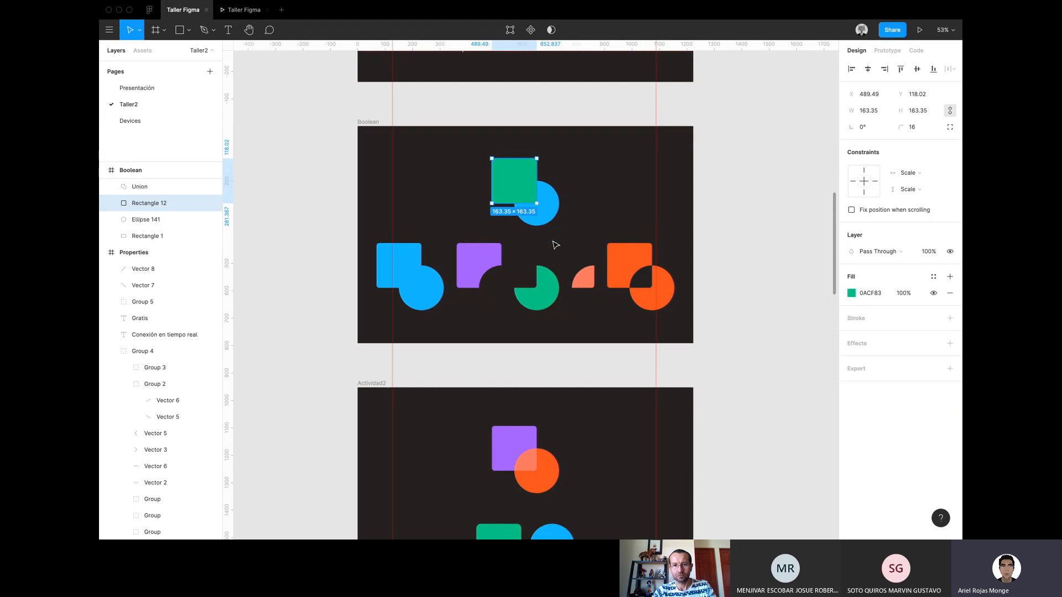
scroll(555, 245, "down", 2)
scroll(555, 245, "up", 5)
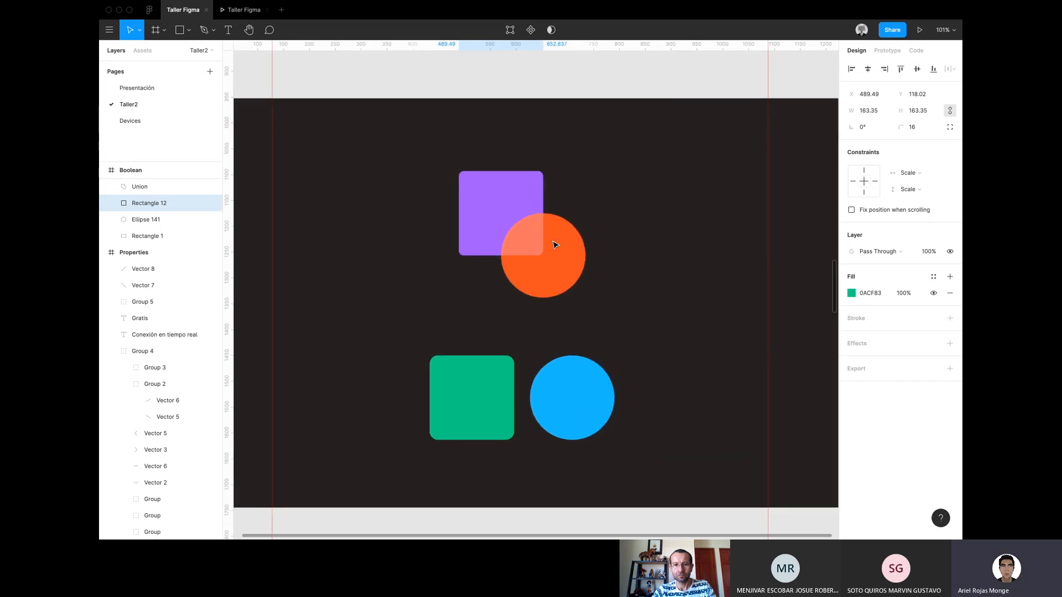
scroll(556, 245, "down", 2)
left_click(506, 386)
left_click(552, 389, "shift")
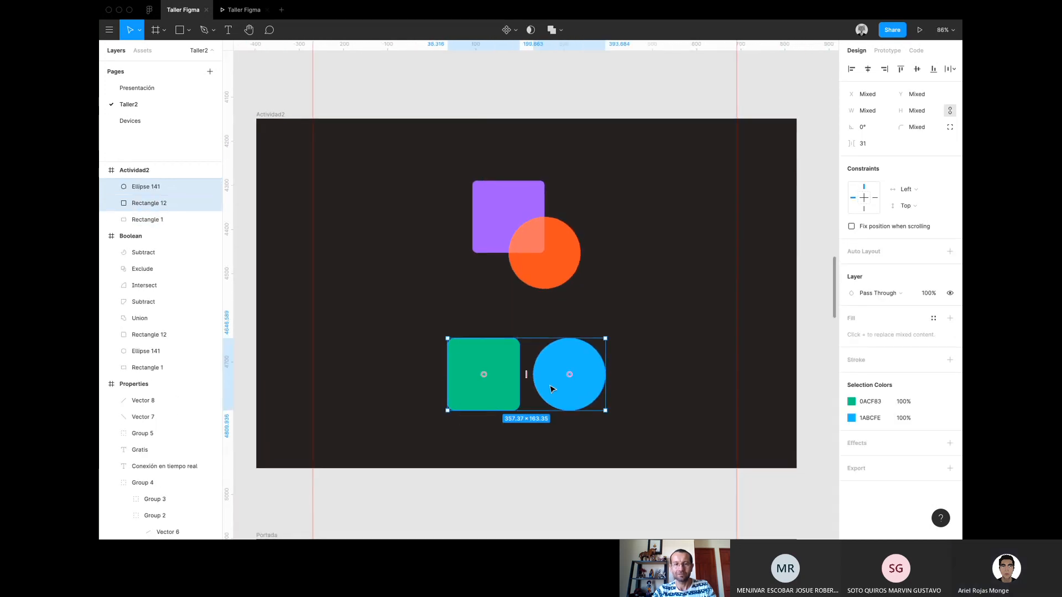
left_click(282, 115)
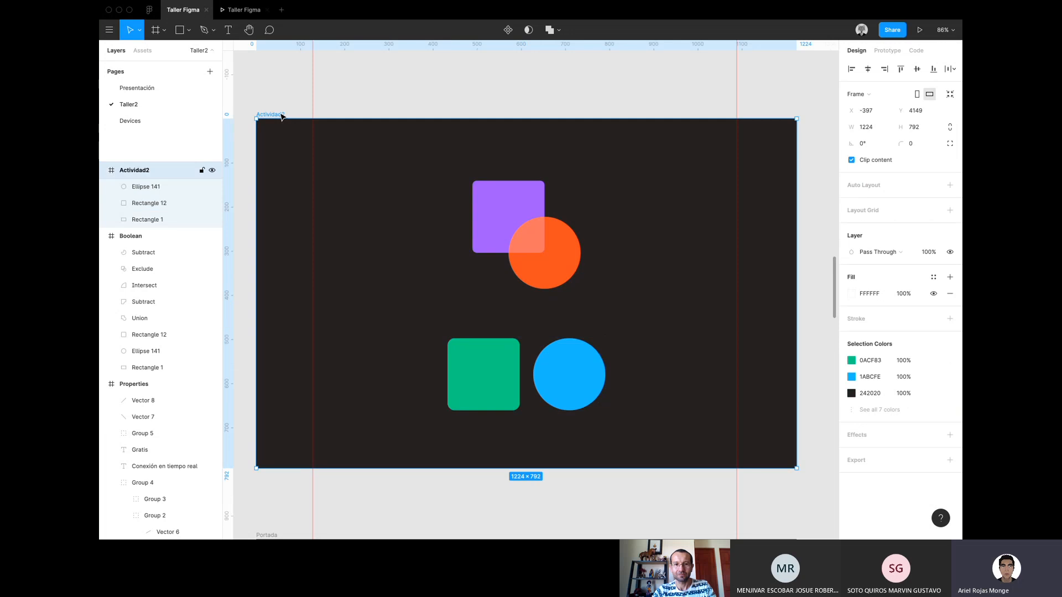
left_click(423, 96)
left_click(521, 231)
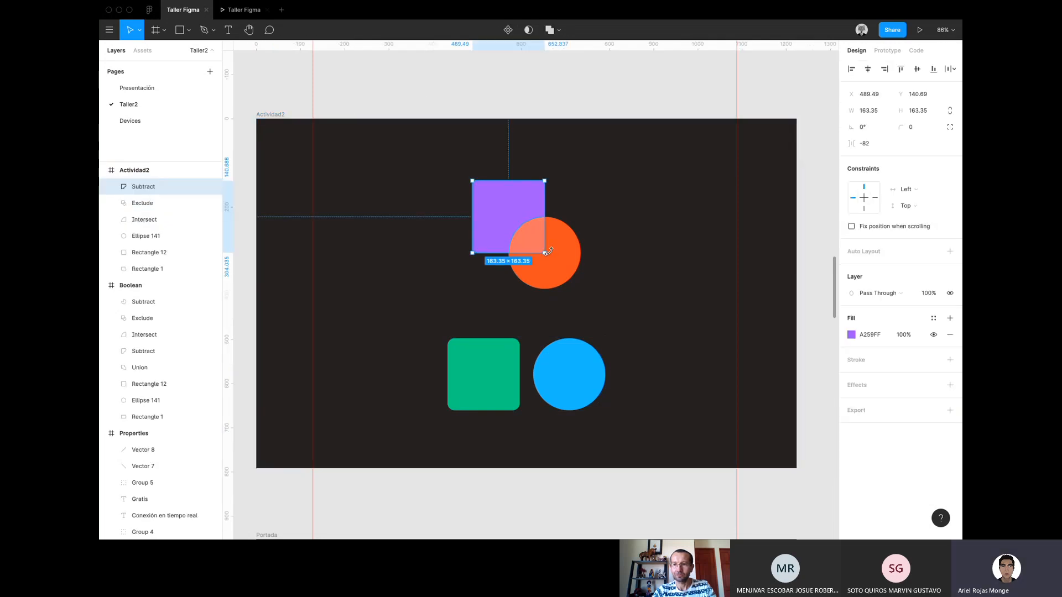
Move the green square and blue circle together slightly upward in the Actividad2 frame.
left_click(492, 390)
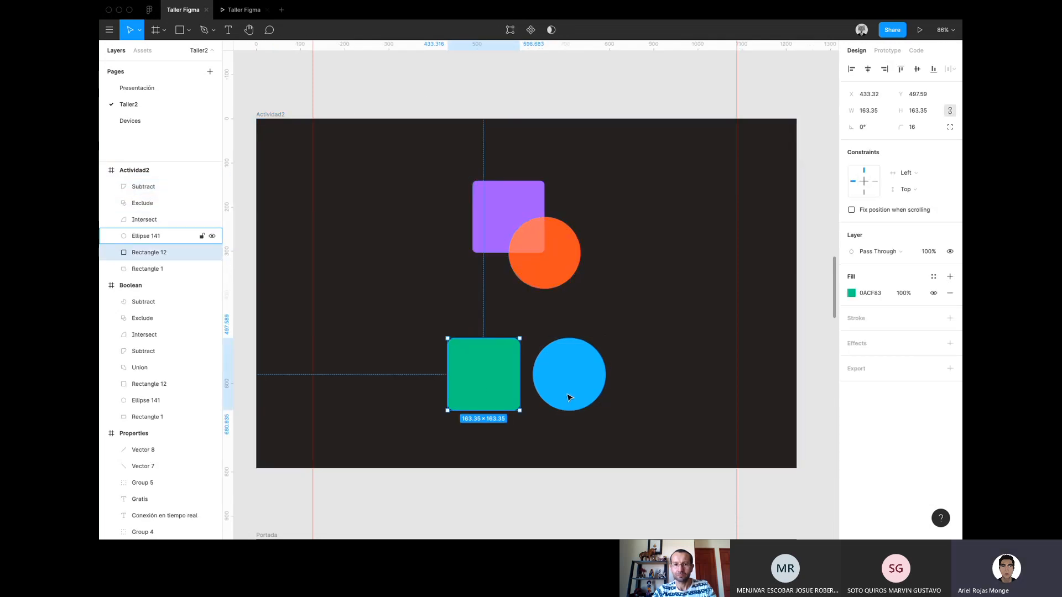
left_click(570, 395, "shift")
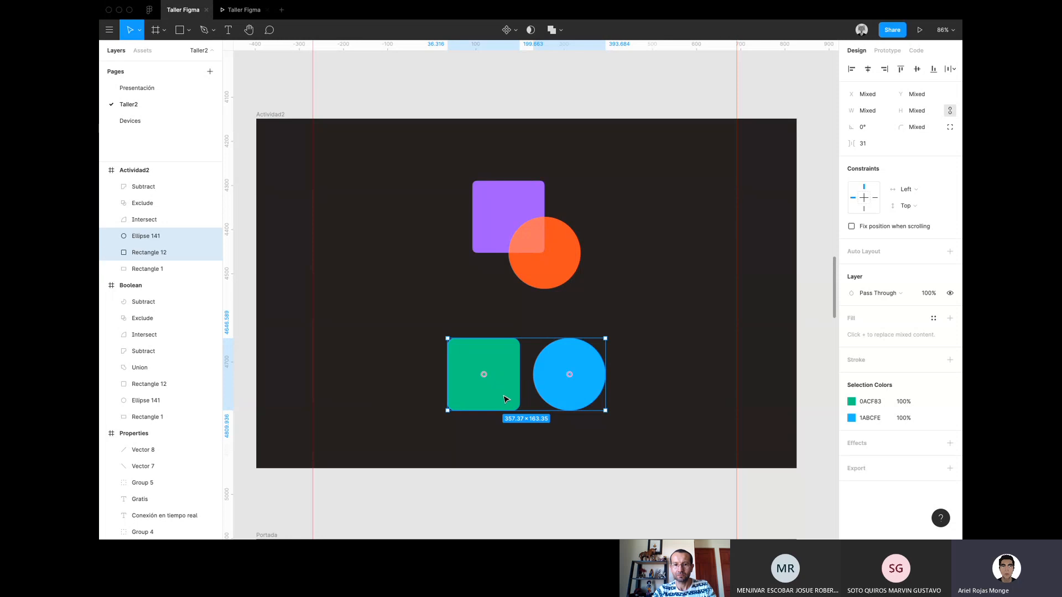
mouse_move(504, 400)
left_mouse_down()
mouse_move(593, 401)
mouse_move(475, 400)
mouse_move(500, 389)
left_mouse_up()
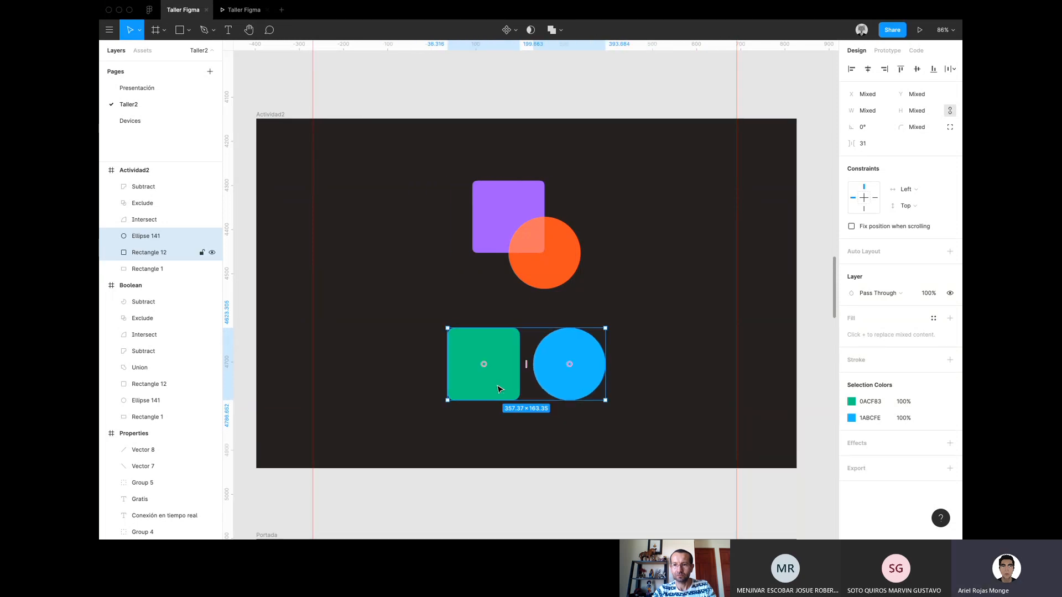
Try moving a piece of the overlapping purple and orange figure in Actividad2, undo it and clear the selection.
left_click(517, 232)
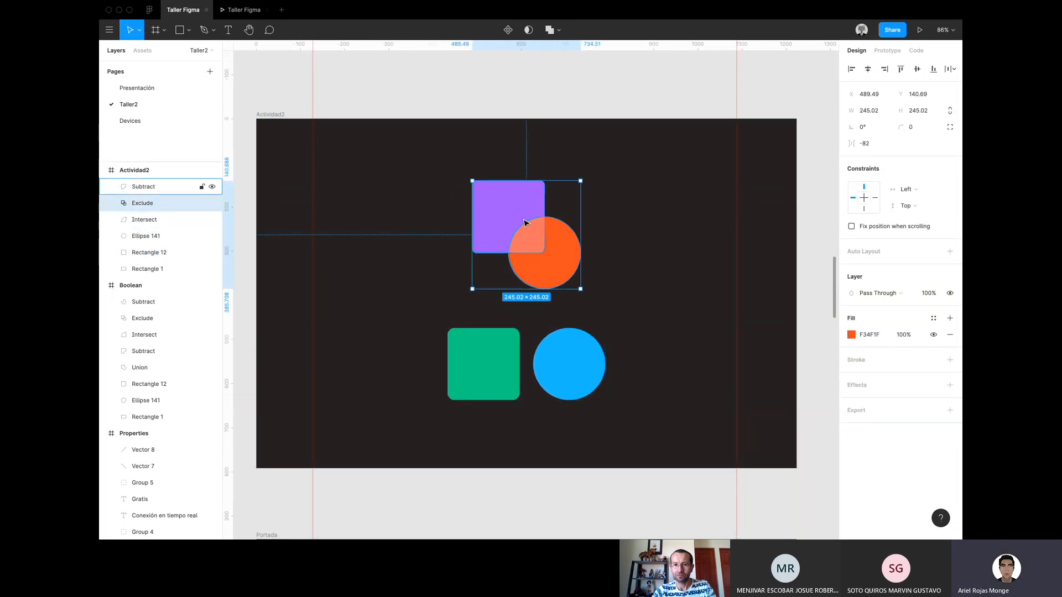
left_click_drag(525, 223, 570, 199)
key("ctrl+z")
left_click_drag(455, 100, 607, 287)
left_click(556, 93)
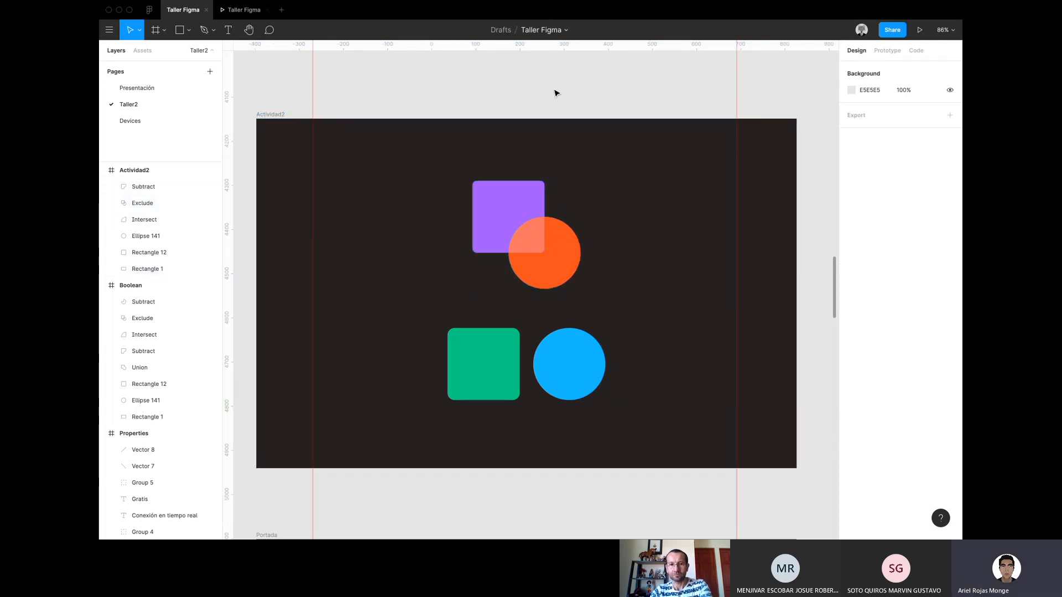
Look at the recently viewed files and return to the Actividad2 and Portada frames of the Taller Figma file.
scroll(556, 93, "down", 5)
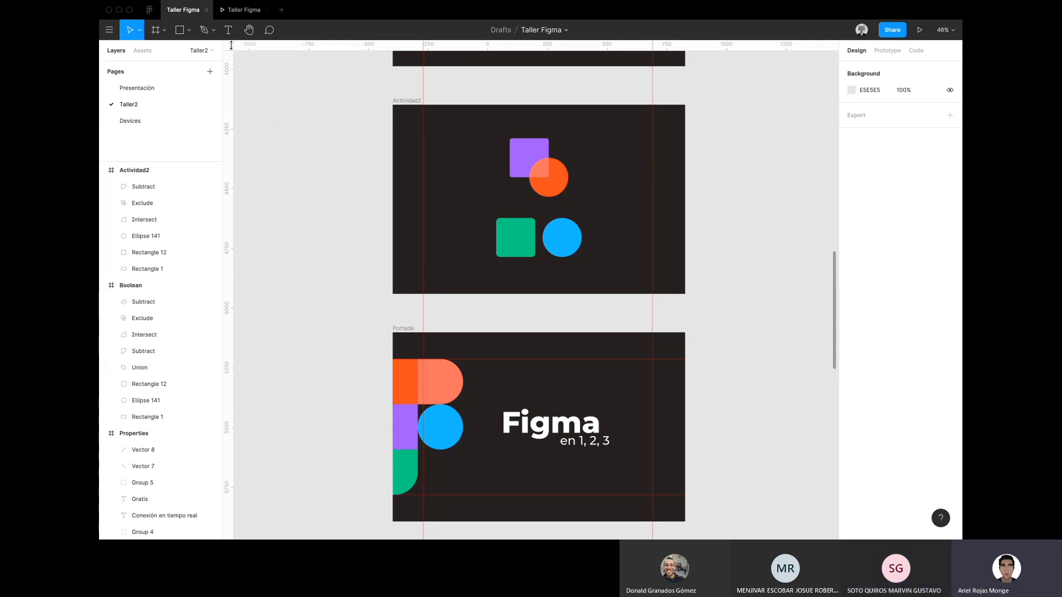
left_click(151, 10)
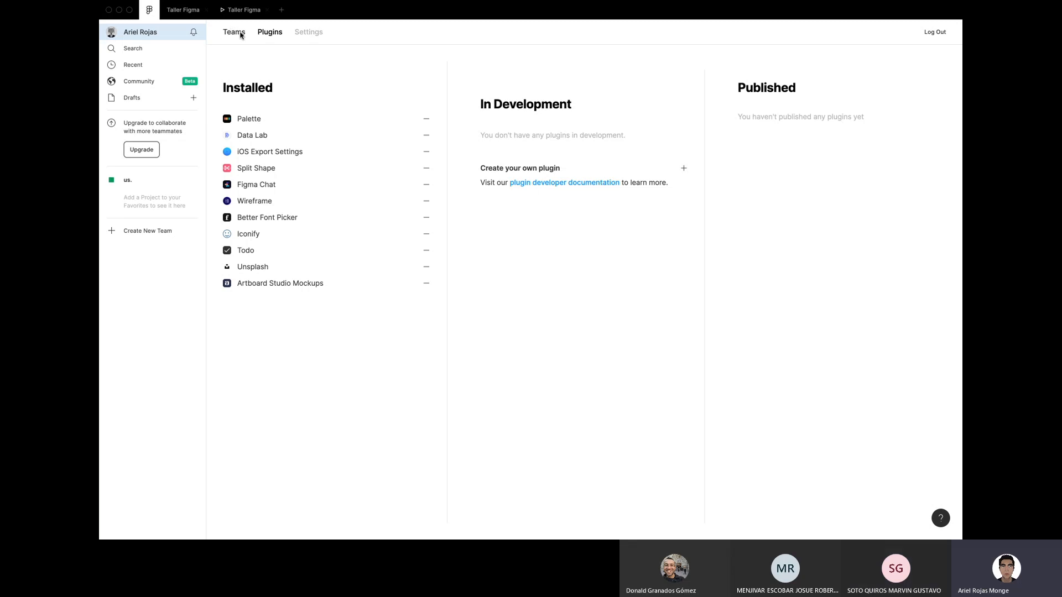
left_click(139, 67)
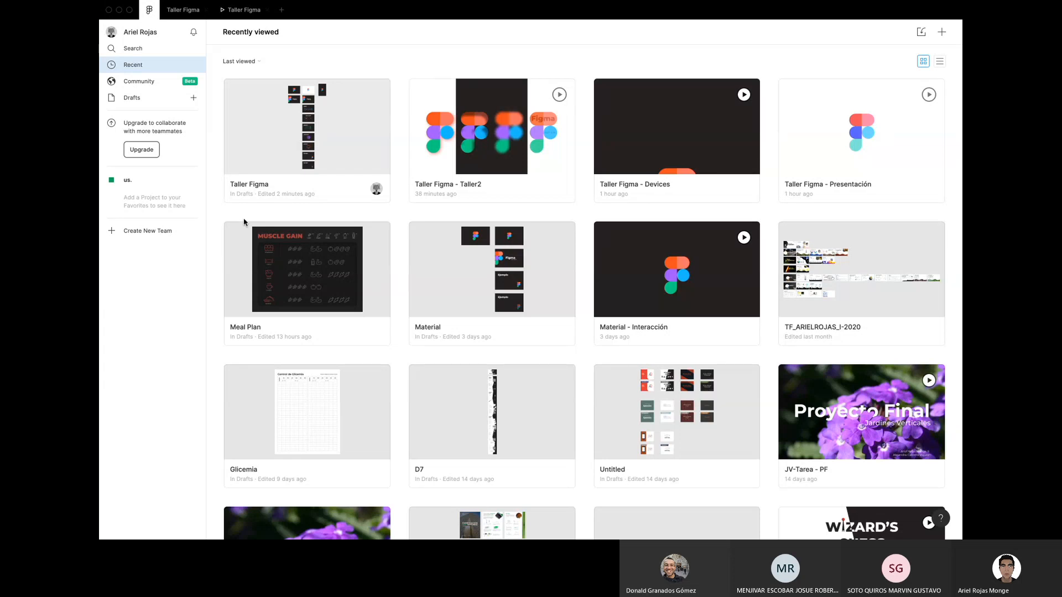
left_click(180, 16)
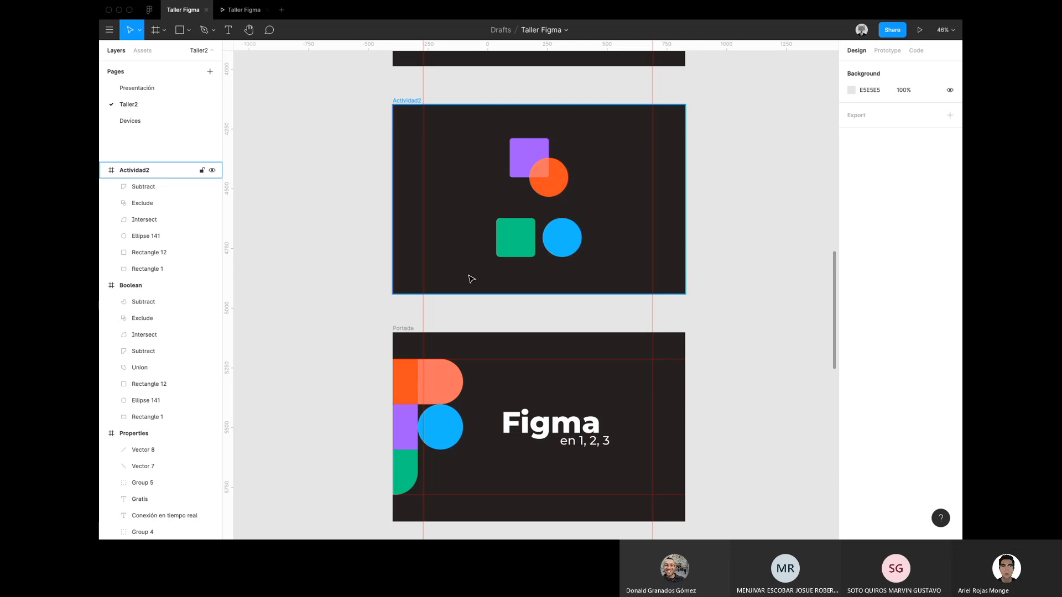
left_click(730, 306)
scroll(731, 307, "up", 5)
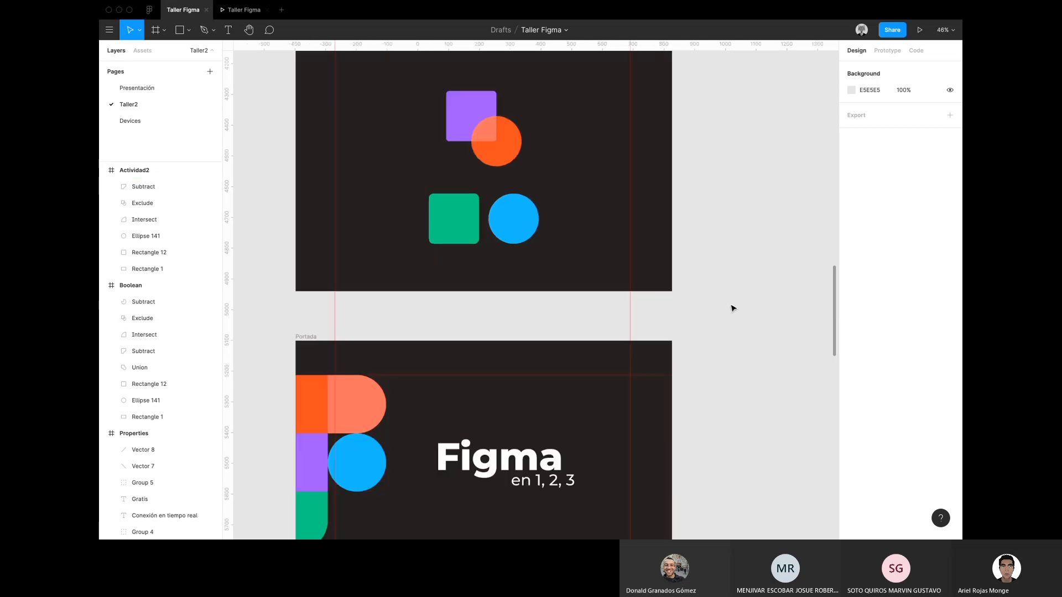
Examine the purple and orange reference figure and the separate green square and blue circle in Actividad2, plus the Portada frame.
scroll(733, 309, "left", 2)
scroll(733, 309, "up", 1)
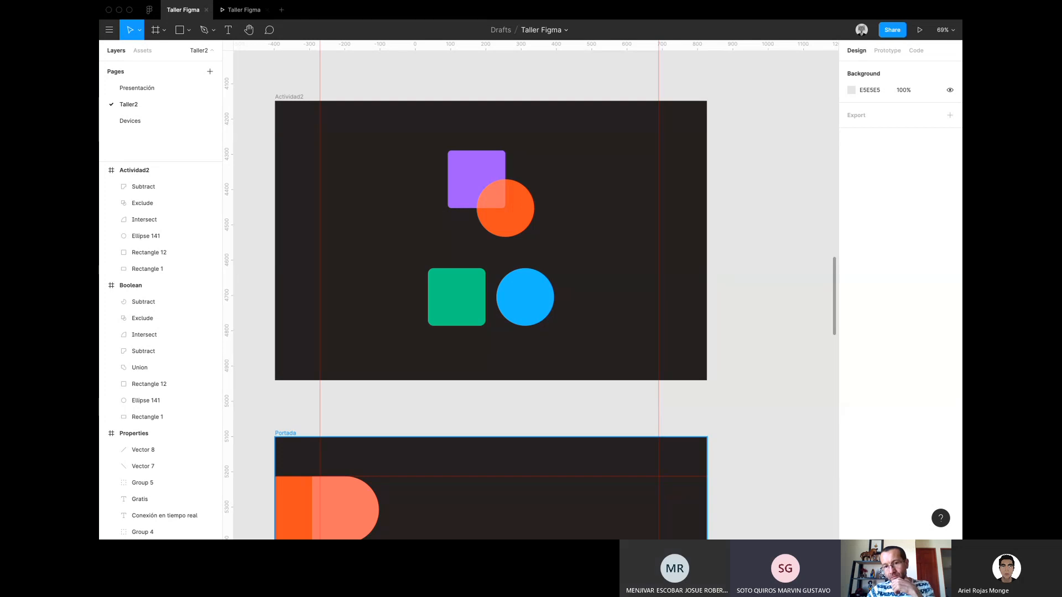
left_click(445, 397)
scroll(444, 398, "left", 3)
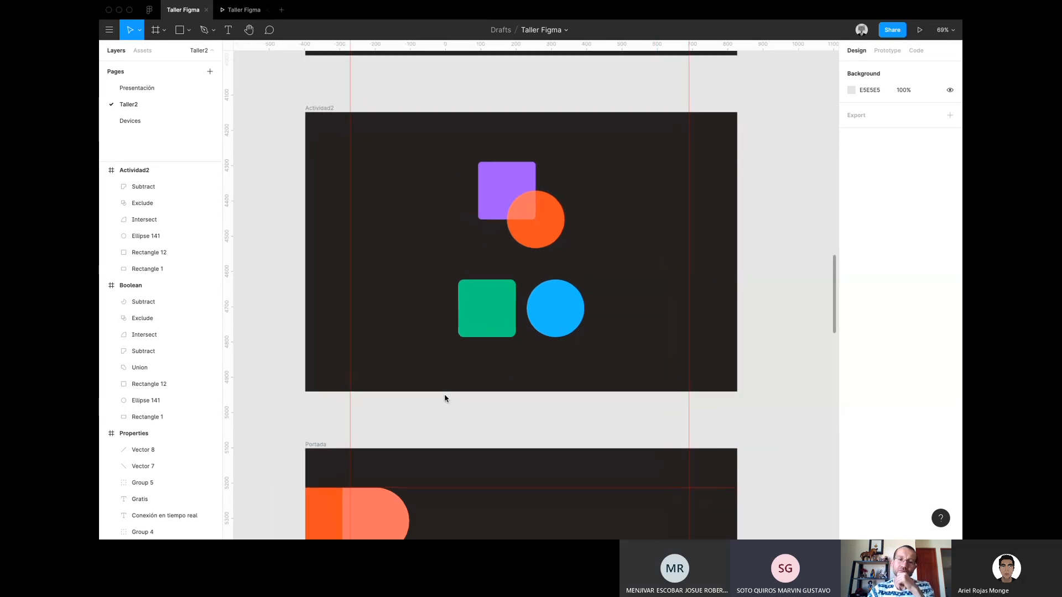
scroll(446, 392, "up", 2)
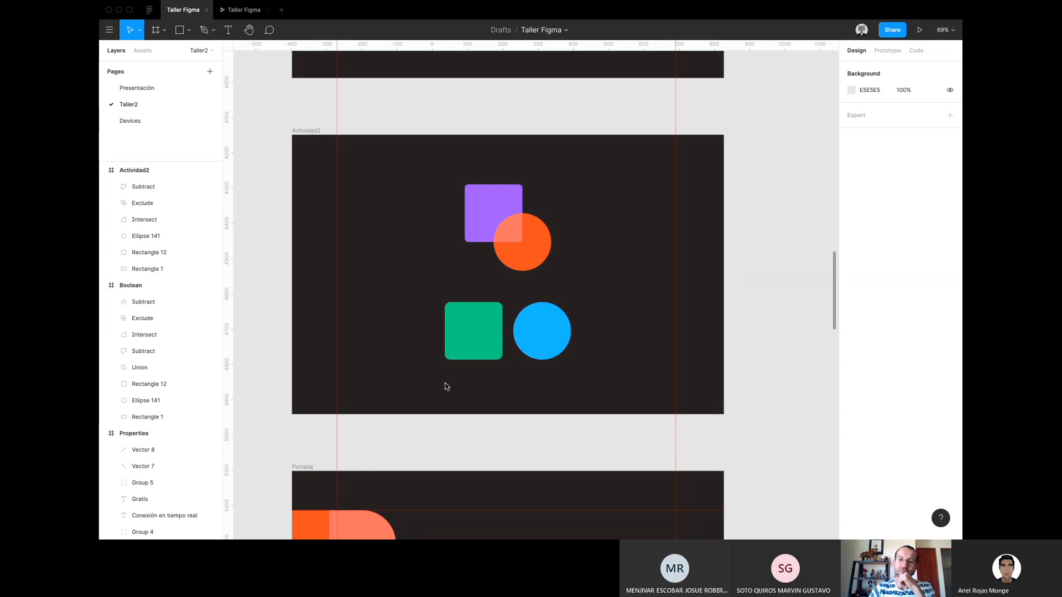
scroll(446, 384, "up", 2)
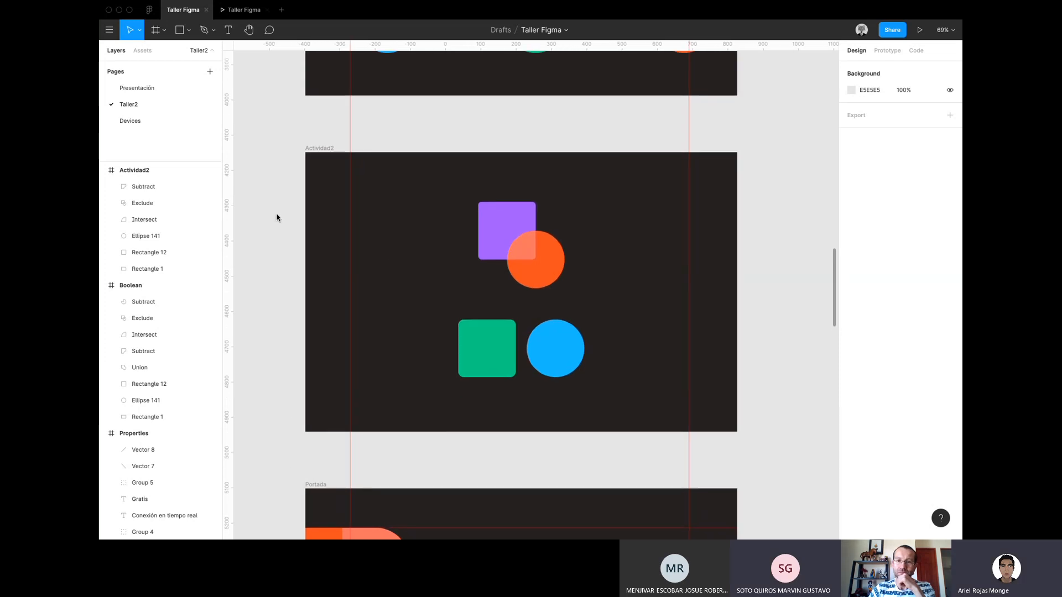
scroll(276, 218, "up", 3)
scroll(277, 216, "down", 1)
scroll(277, 215, "down", 5)
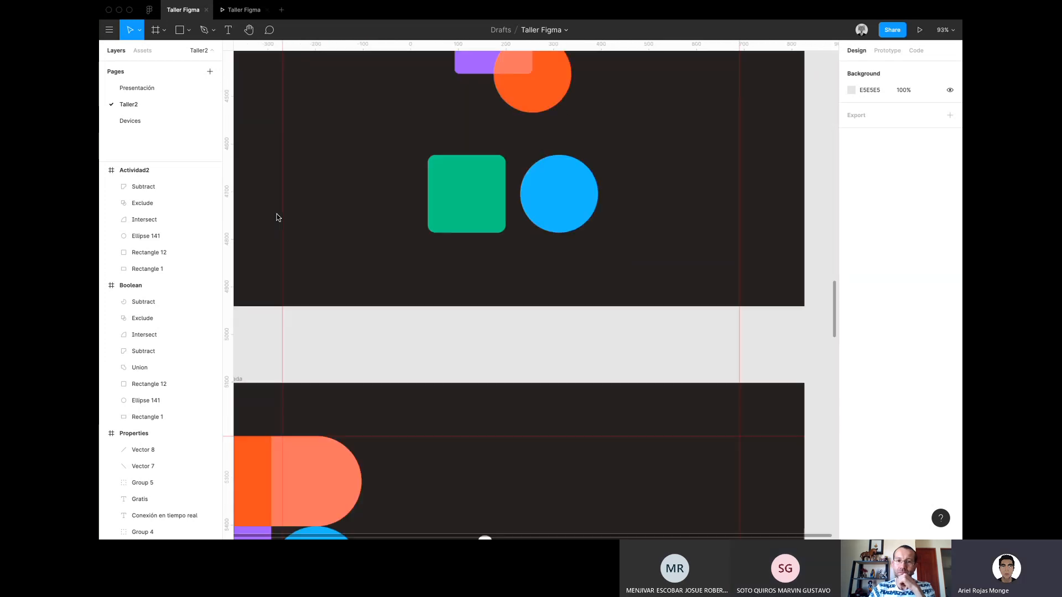
scroll(279, 210, "down", 5)
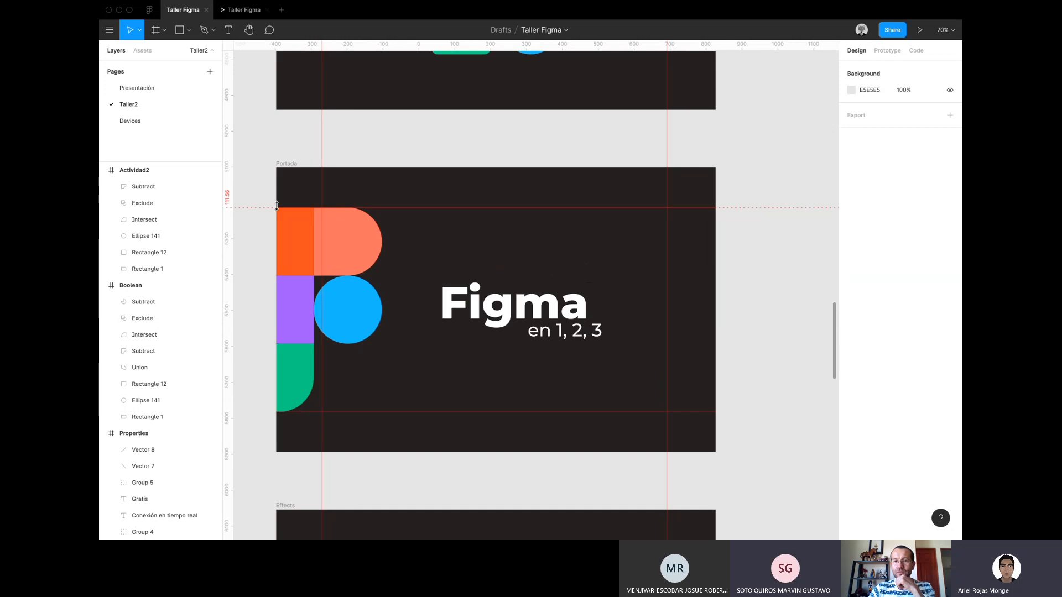
scroll(509, 304, "up", 5)
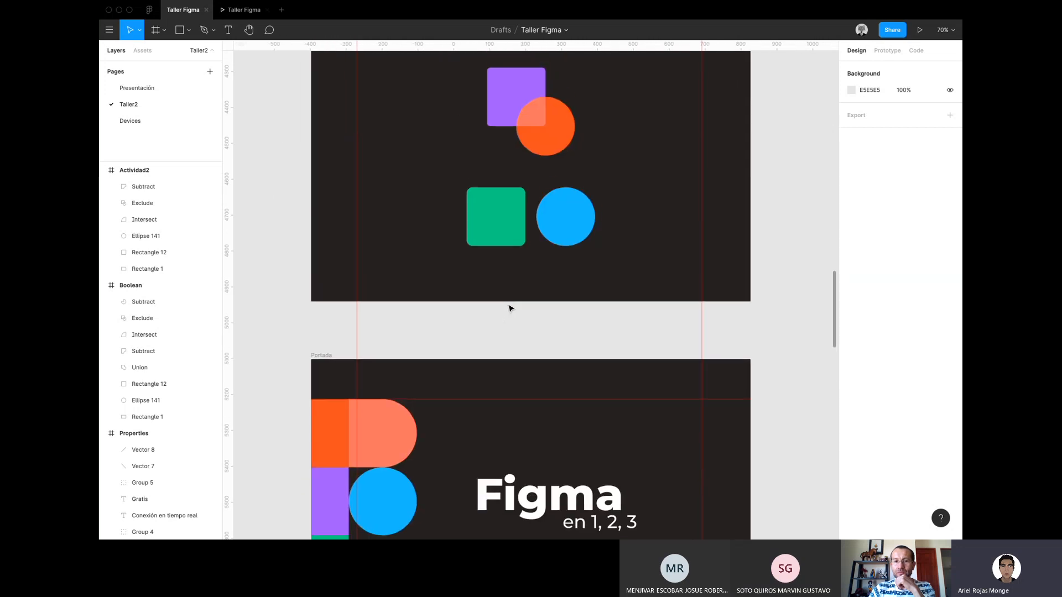
scroll(510, 308, "up", 1)
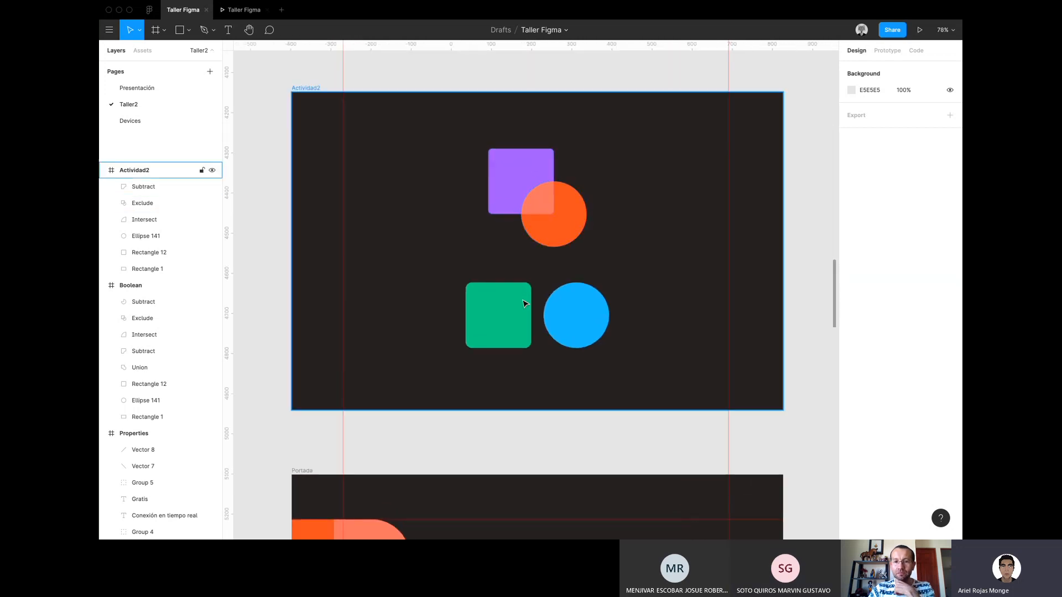
left_click(501, 318)
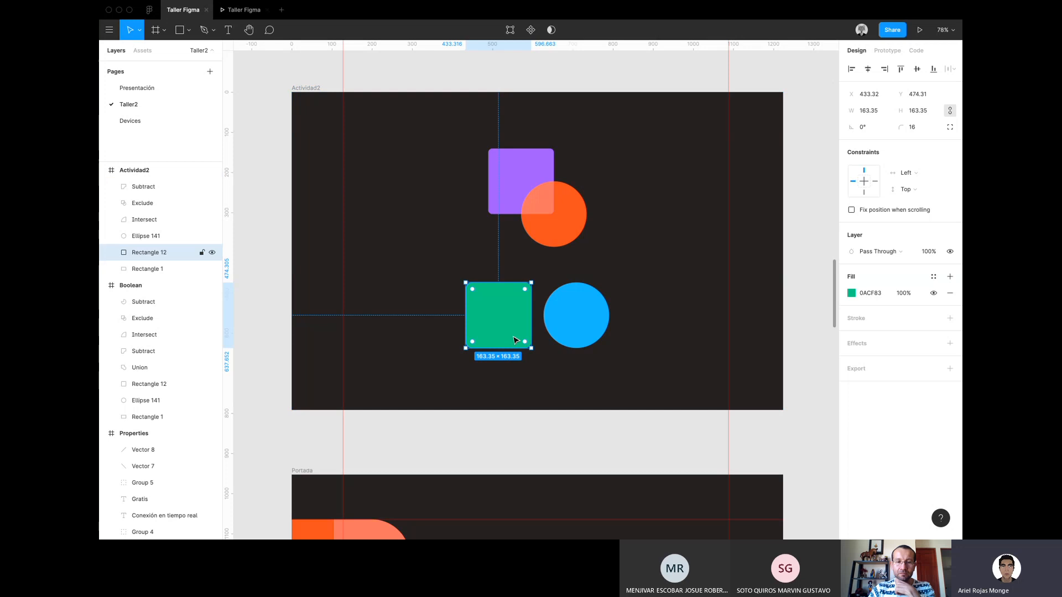
left_click_drag(515, 339, 374, 213)
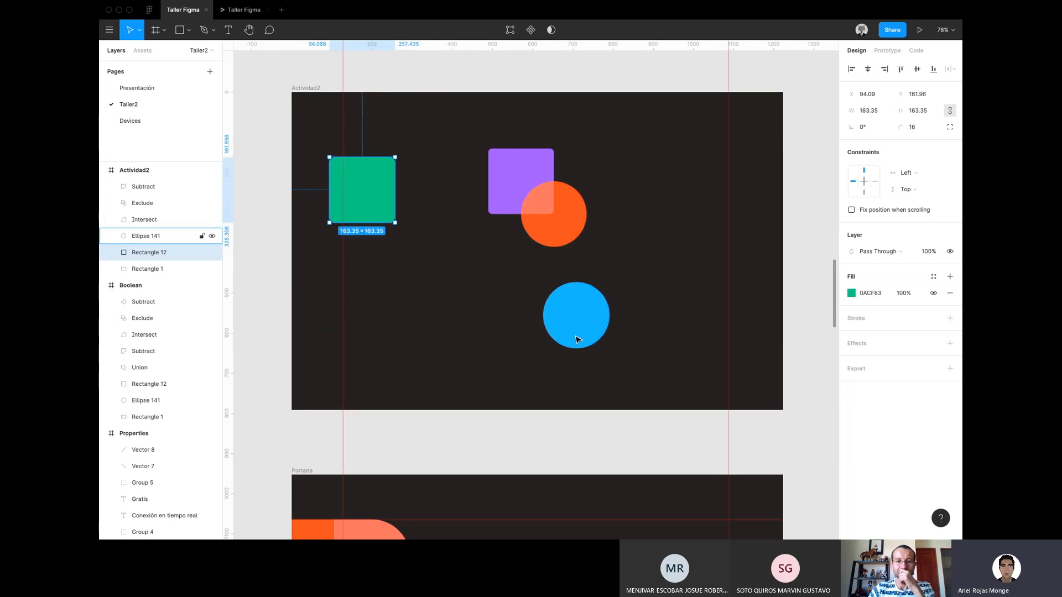
key("super+z")
Overlap the blue circle on the green square's lower-right corner and duplicate the pair into a row of three within Actividad2.
left_click_drag(514, 344, 498, 291)
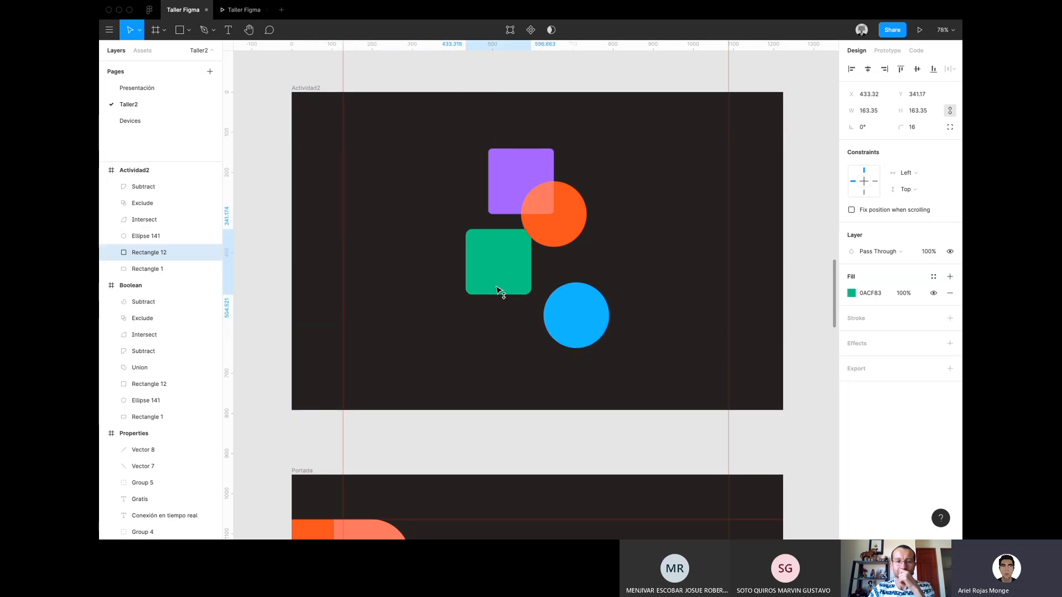
left_click_drag(571, 318, 566, 343)
left_click(491, 258, "shift")
key("ctrl+d")
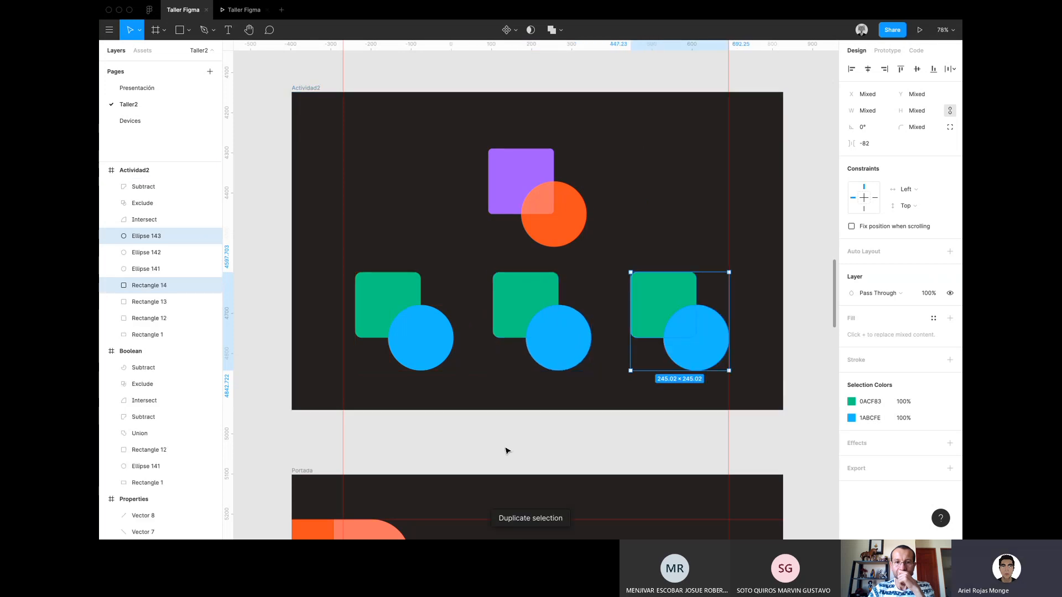
left_click(495, 360)
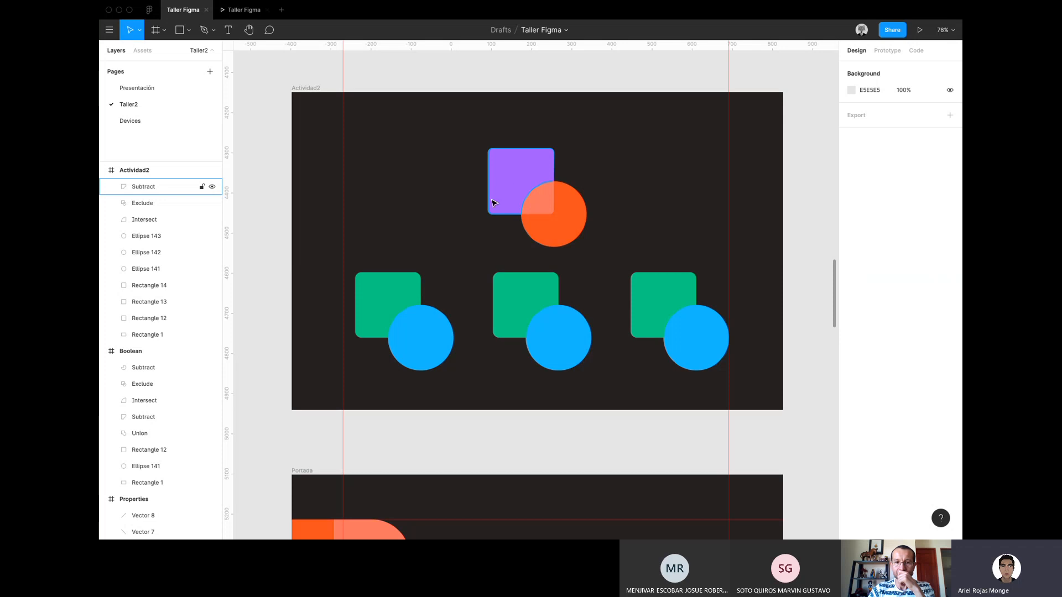
Subtract the blue circle from the green square in the leftmost pair.
left_click(423, 322)
left_click(388, 284, "shift")
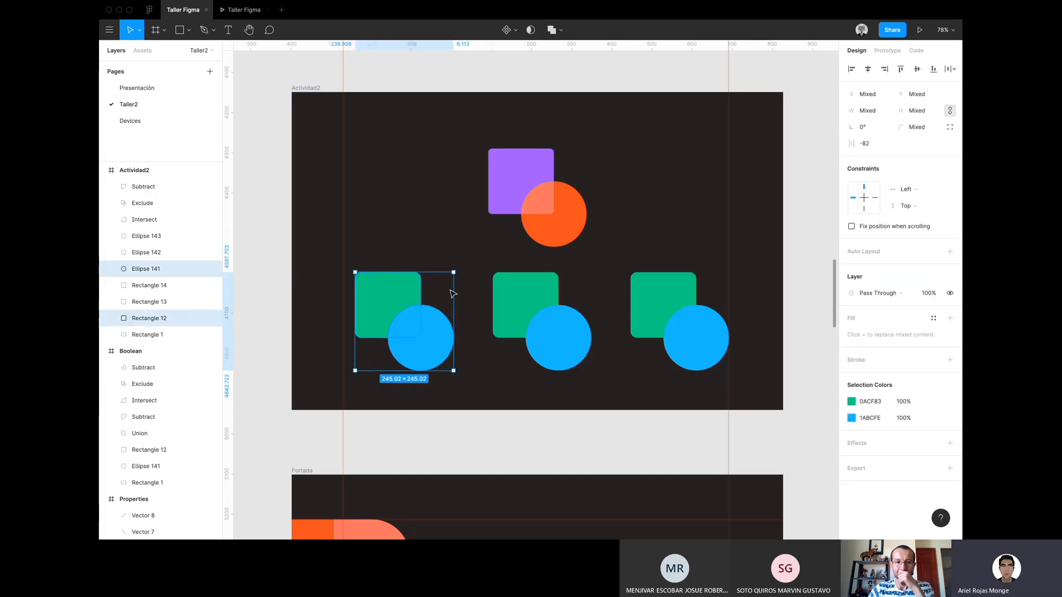
left_click(553, 30)
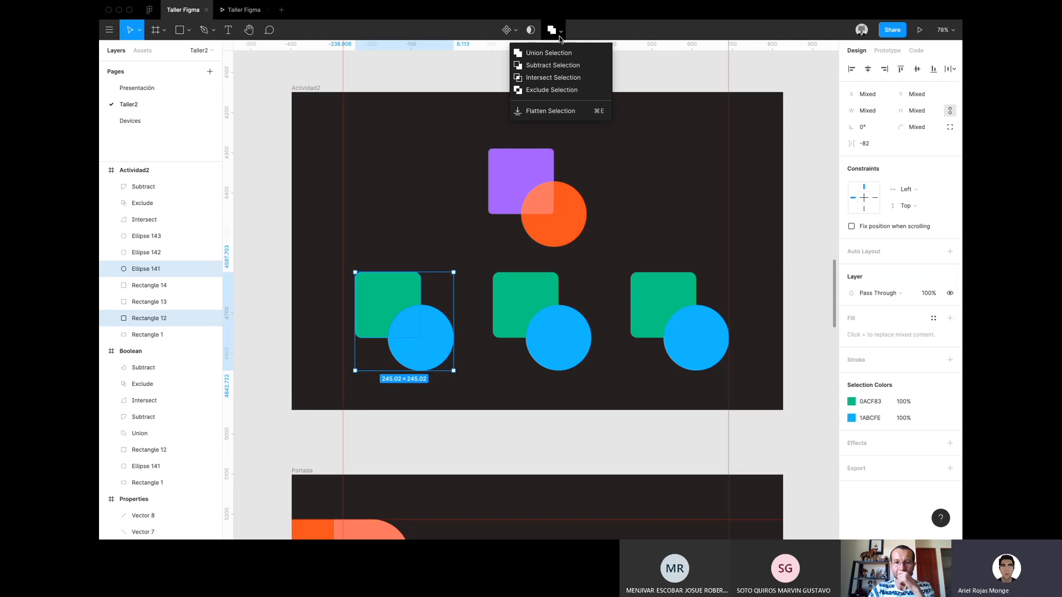
left_click(554, 67)
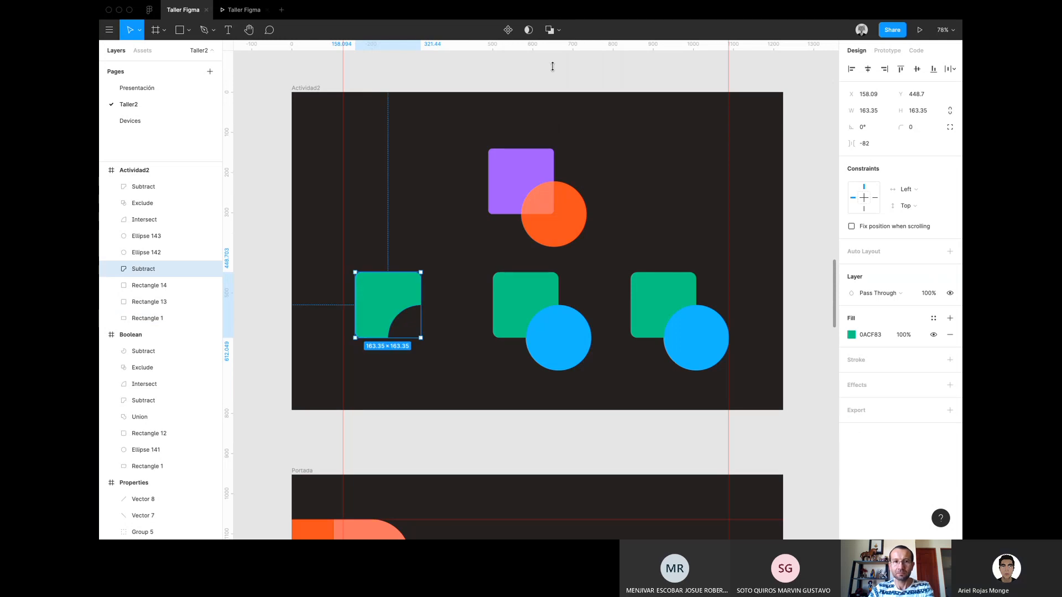
Intersect the middle green square and blue circle, and fit the piece together with the notched green square directly below the purple square.
left_click(552, 342)
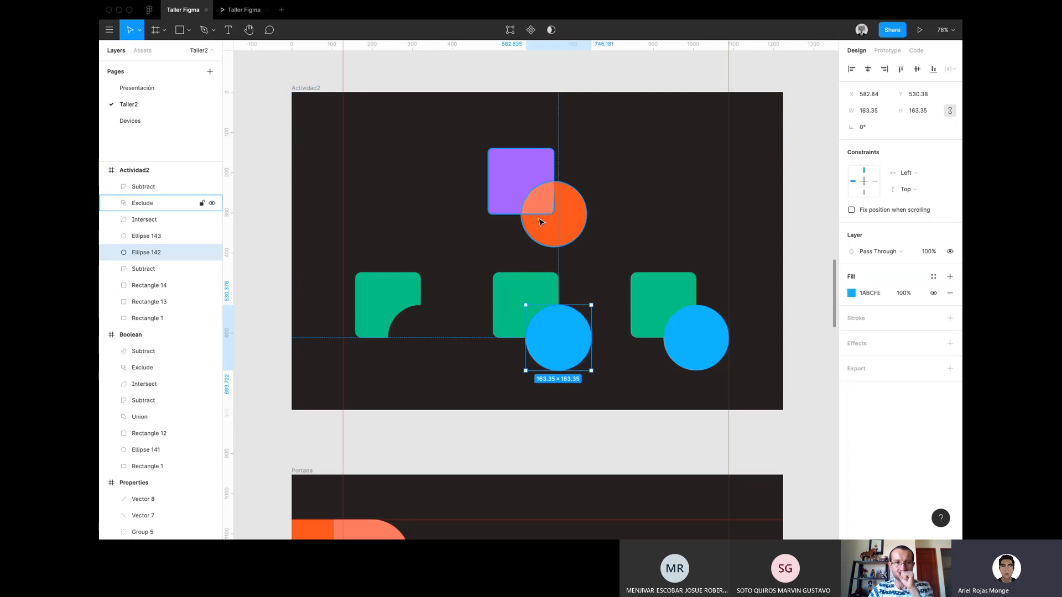
left_click(530, 297, "shift")
left_click(560, 30)
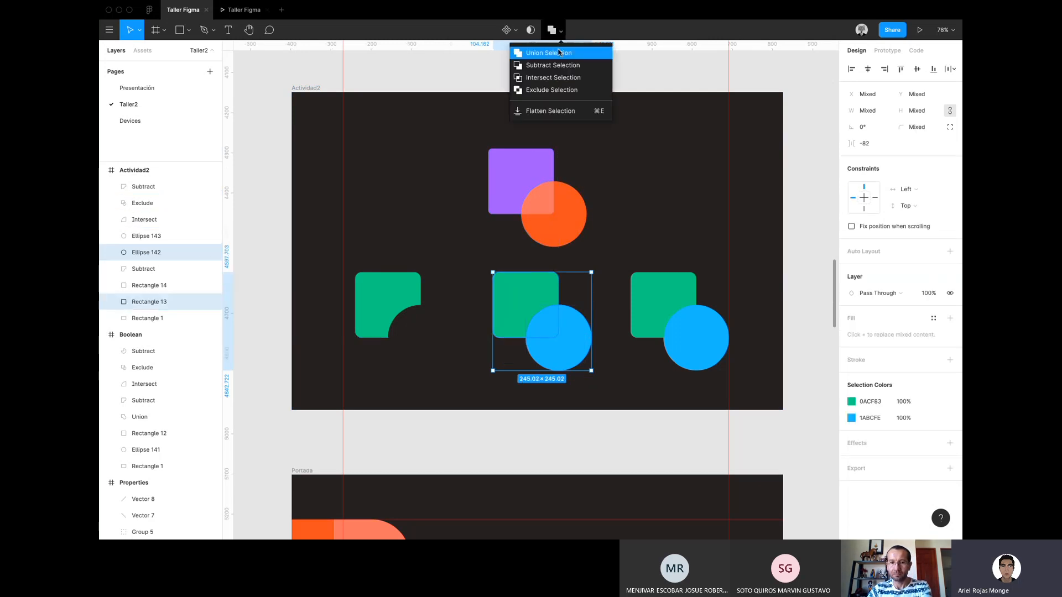
left_click(554, 79)
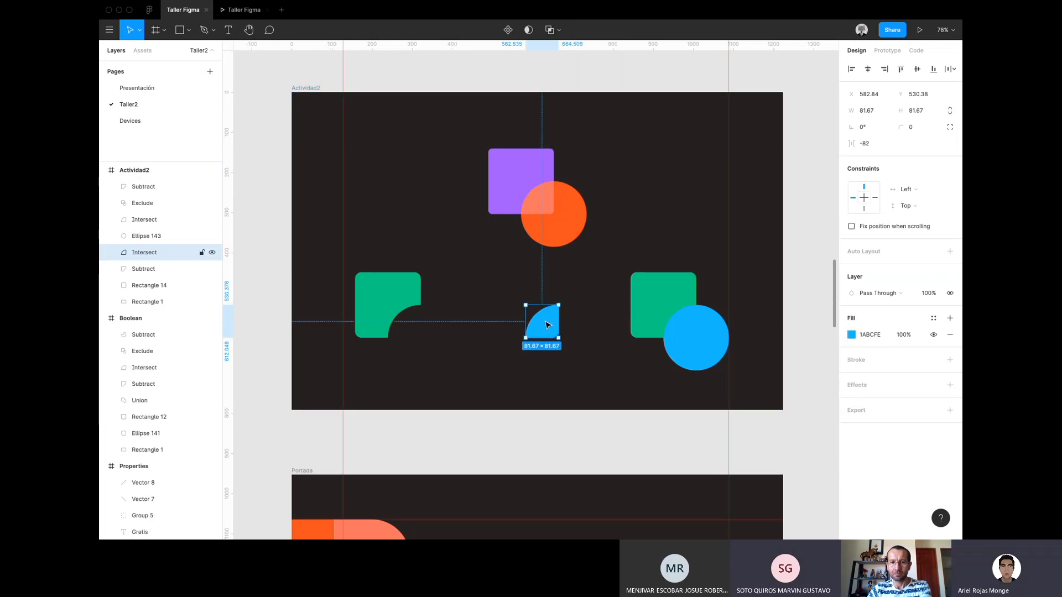
mouse_move(548, 315)
left_mouse_down()
mouse_move(391, 325)
mouse_move(542, 331)
left_mouse_up()
left_click(380, 295, "shift")
Bring the remaining pair's green square in front of its blue circle by reordering it above Ellipse 143.
left_click(705, 332)
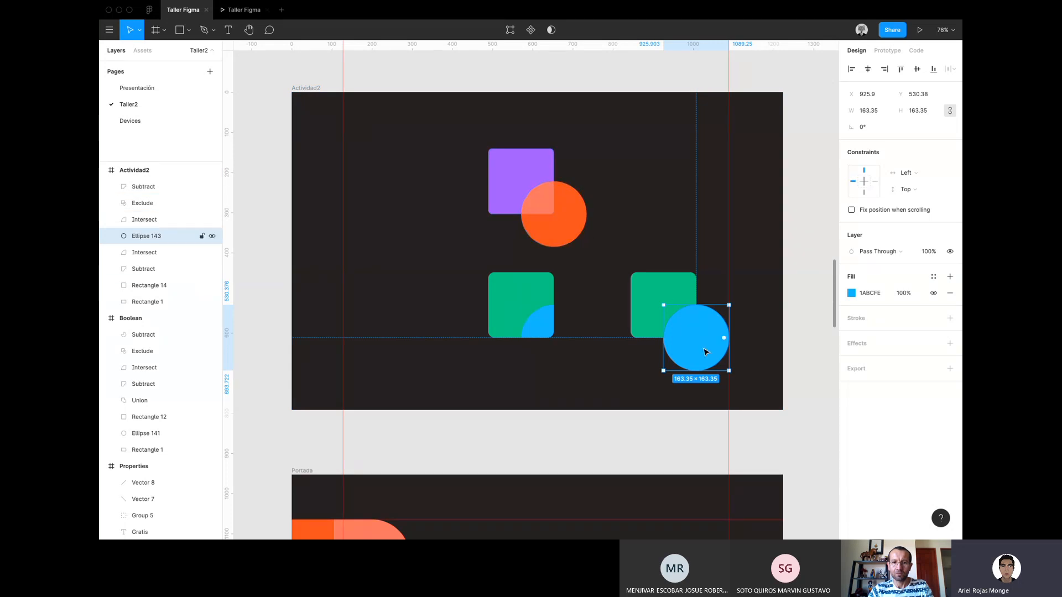
left_click(652, 296)
right_click(653, 297)
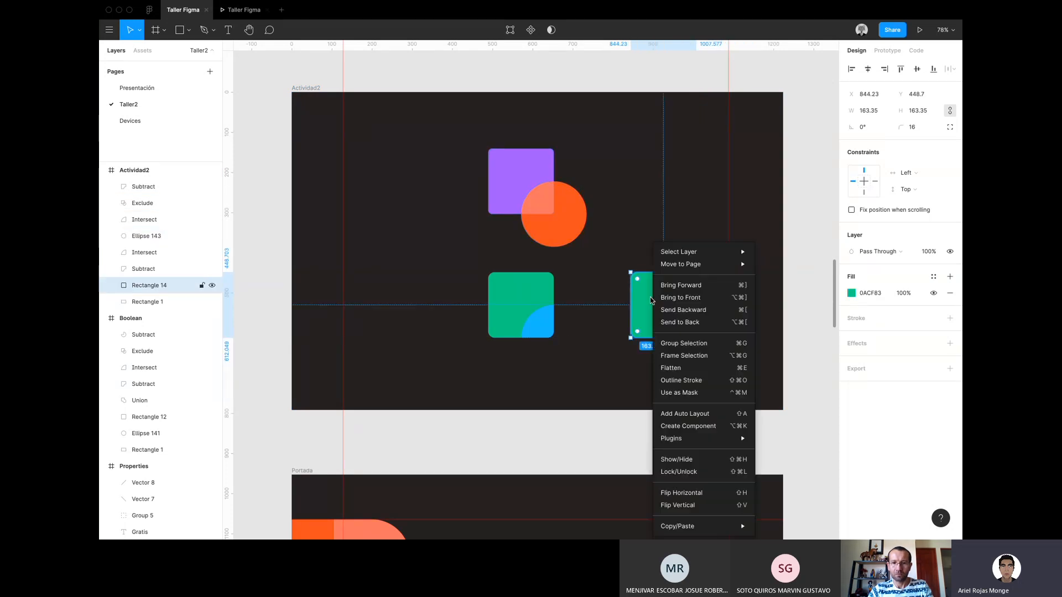
left_click(691, 286)
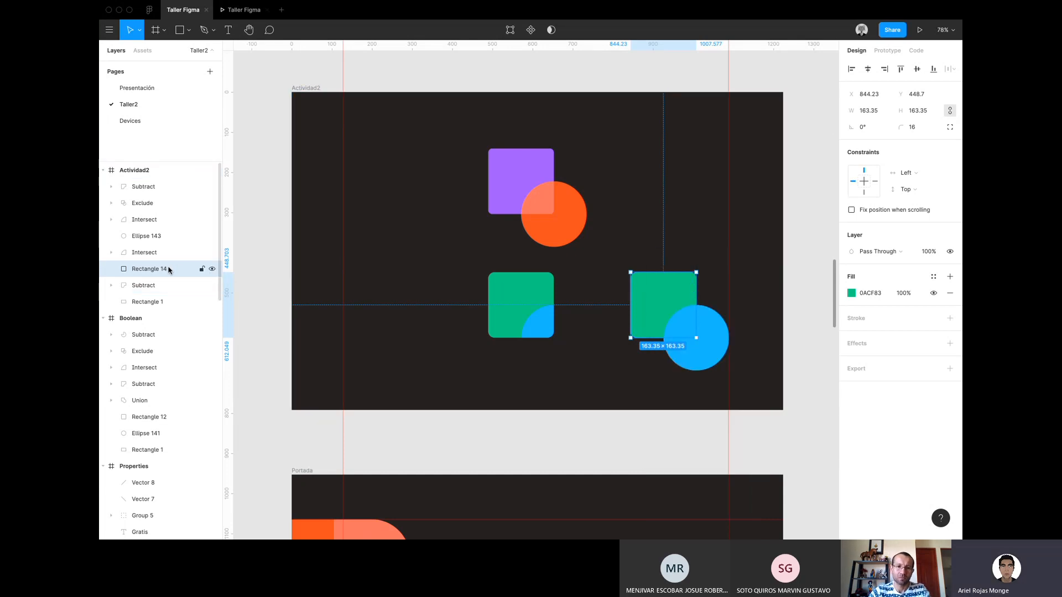
left_click_drag(164, 269, 168, 231)
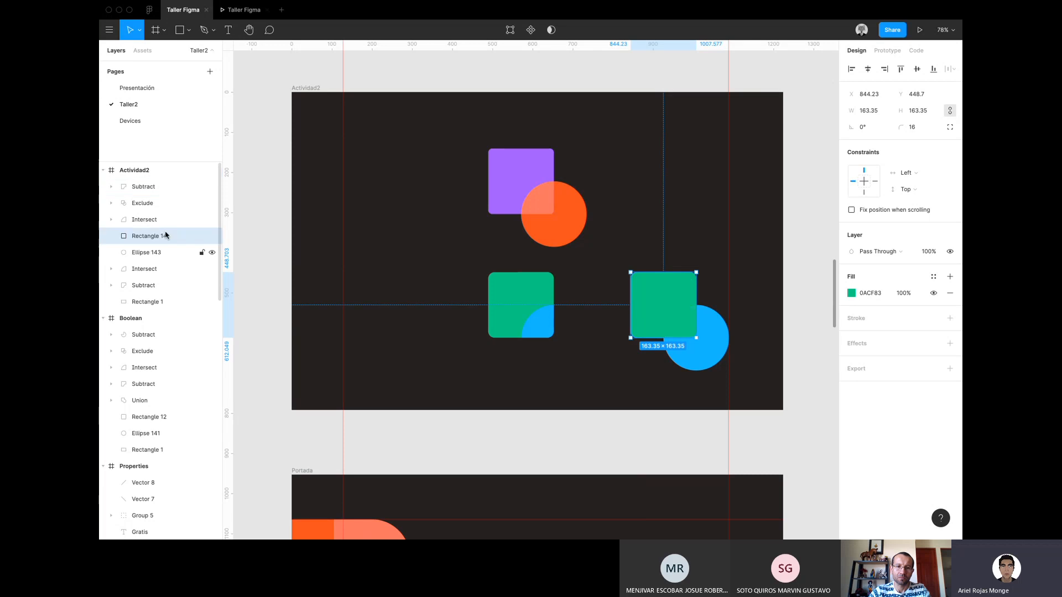
Subtract the green square from the remaining blue circle and fit the cut circle around the intersected piece of the assembled figure.
left_click(719, 351, "shift")
left_click(552, 30)
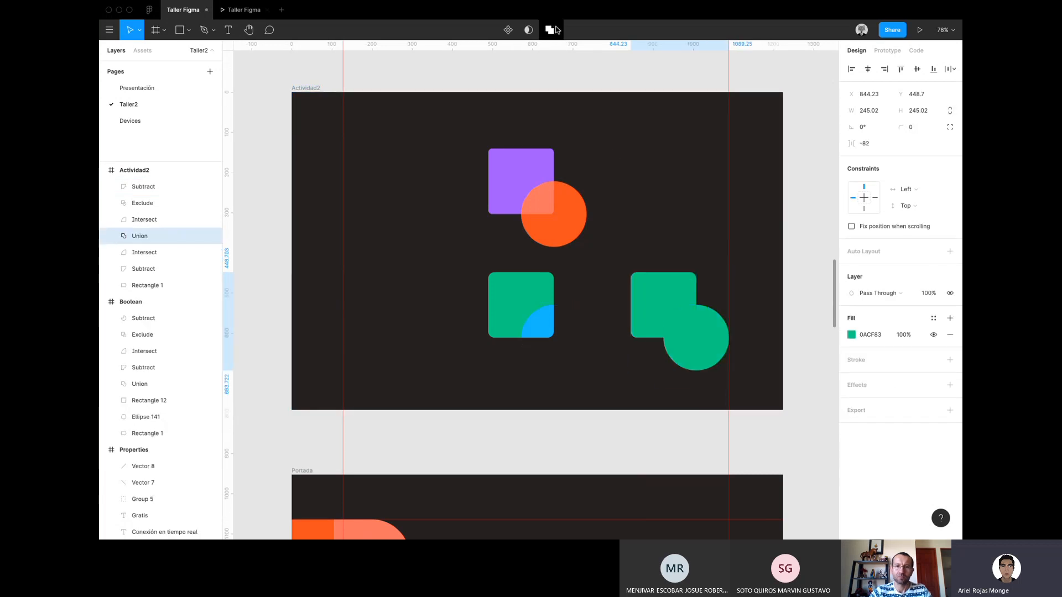
key("ctrl+z")
left_click(561, 33)
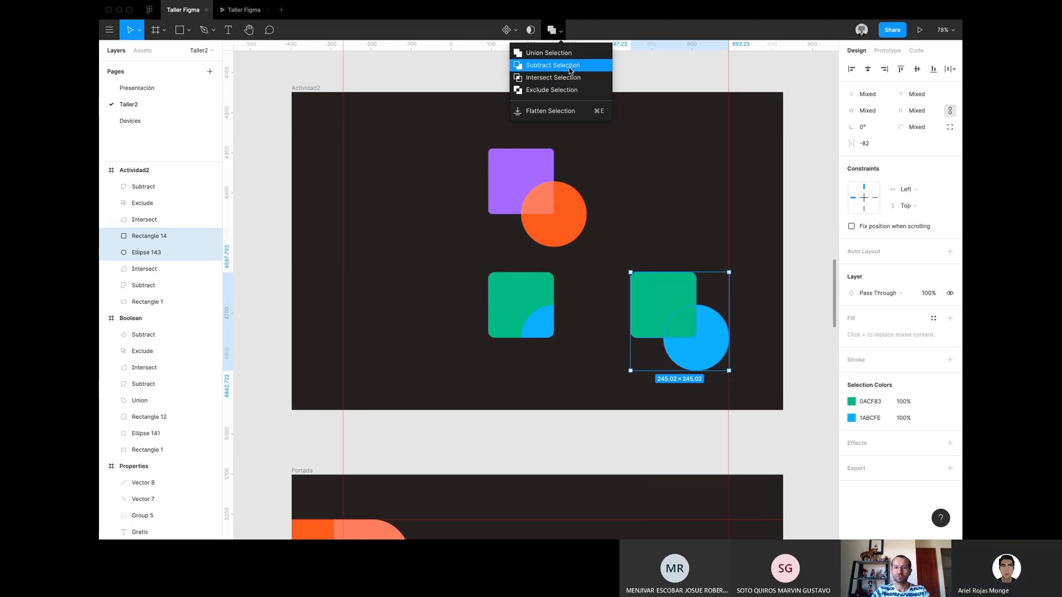
left_click(570, 66)
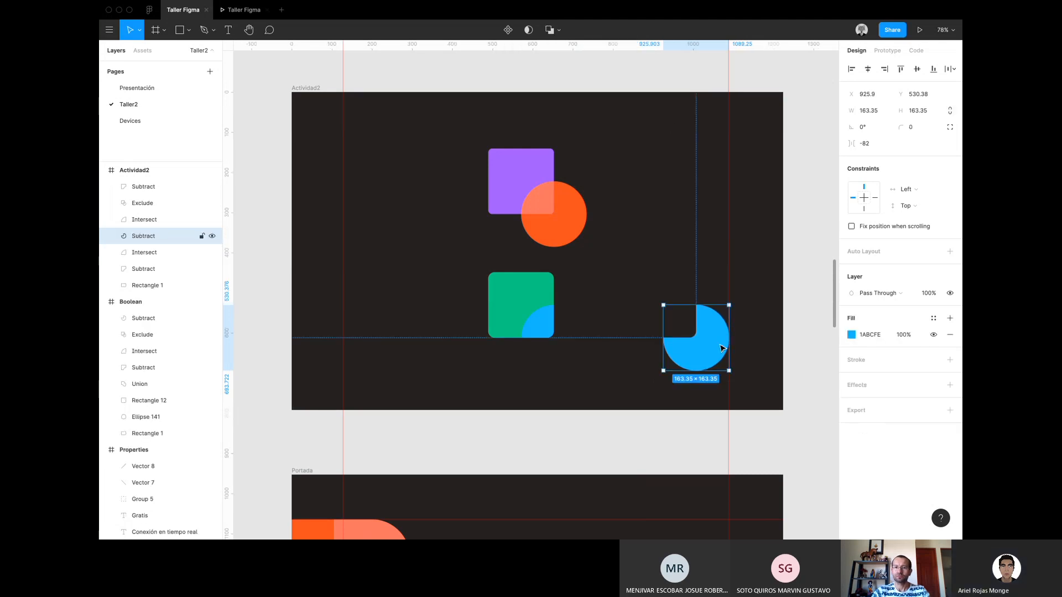
left_click_drag(722, 349, 579, 347)
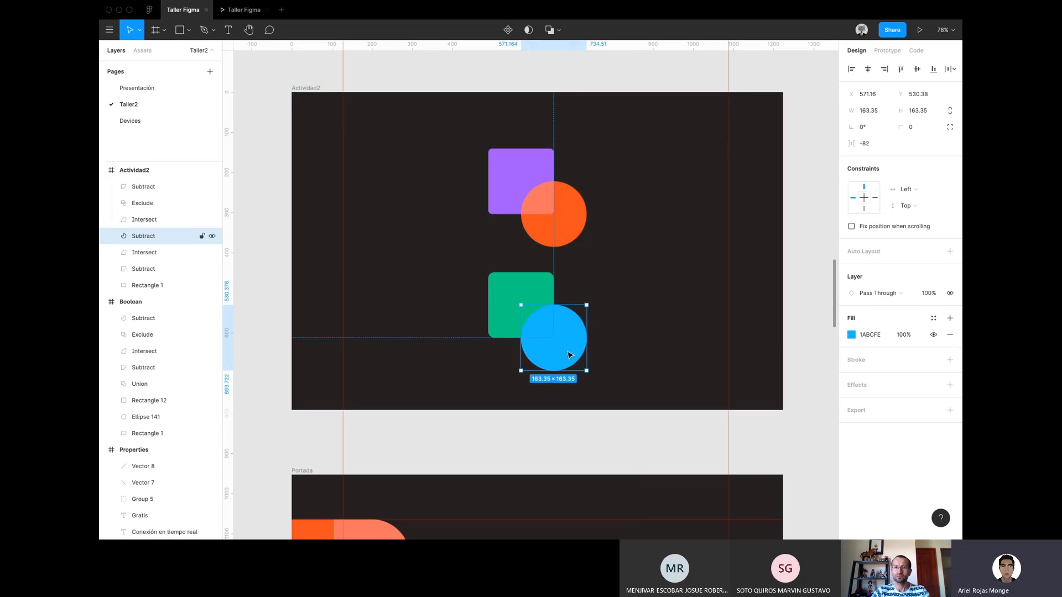
Sample the reference figure's colours to fill the assembled figure's cut circle with F34F1F and its overlap piece with FF7262.
key("i")
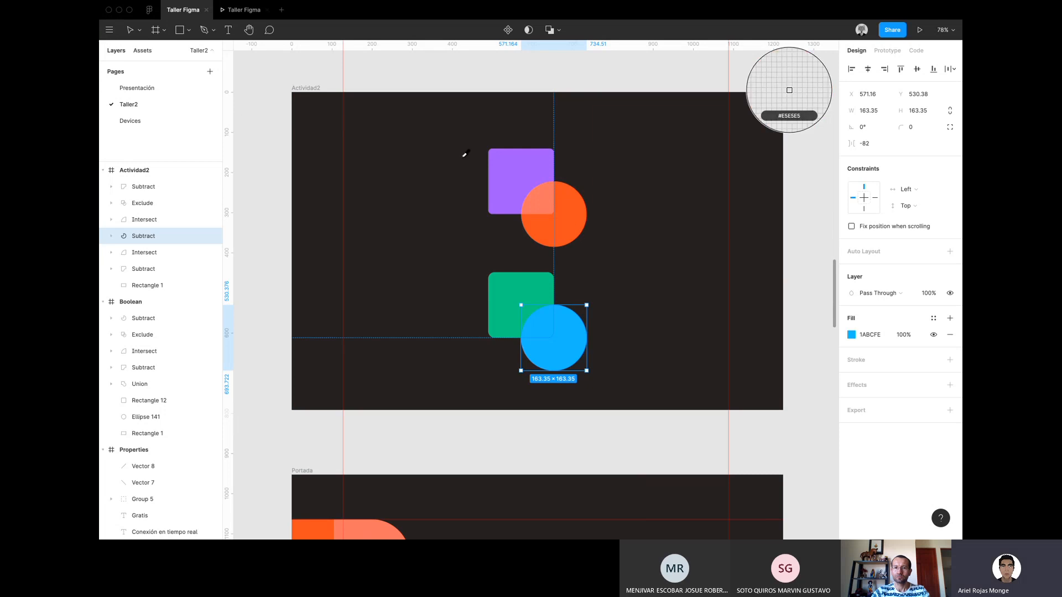
left_click(573, 217)
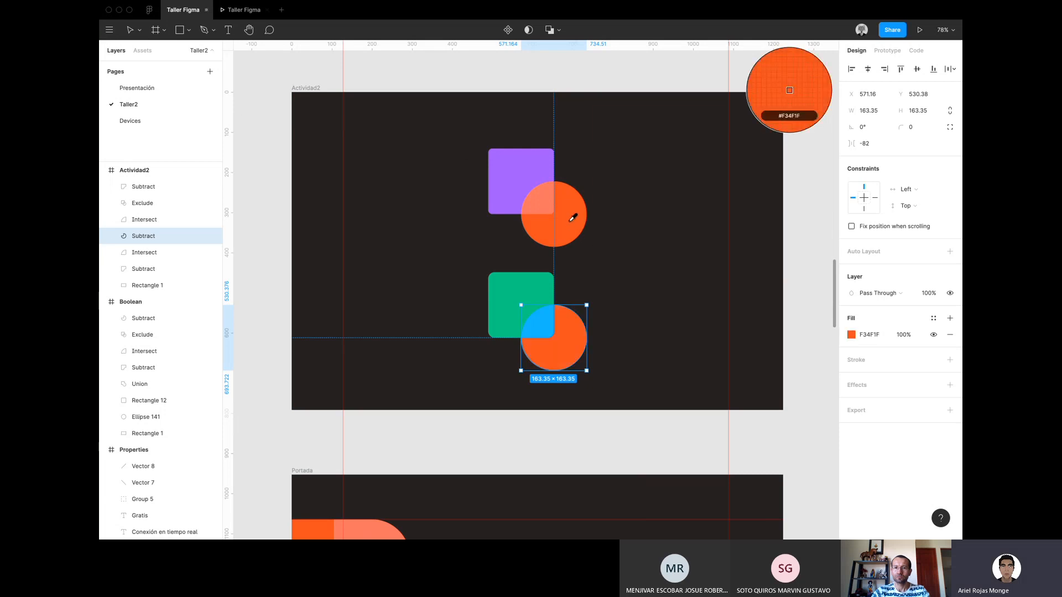
left_click(546, 331)
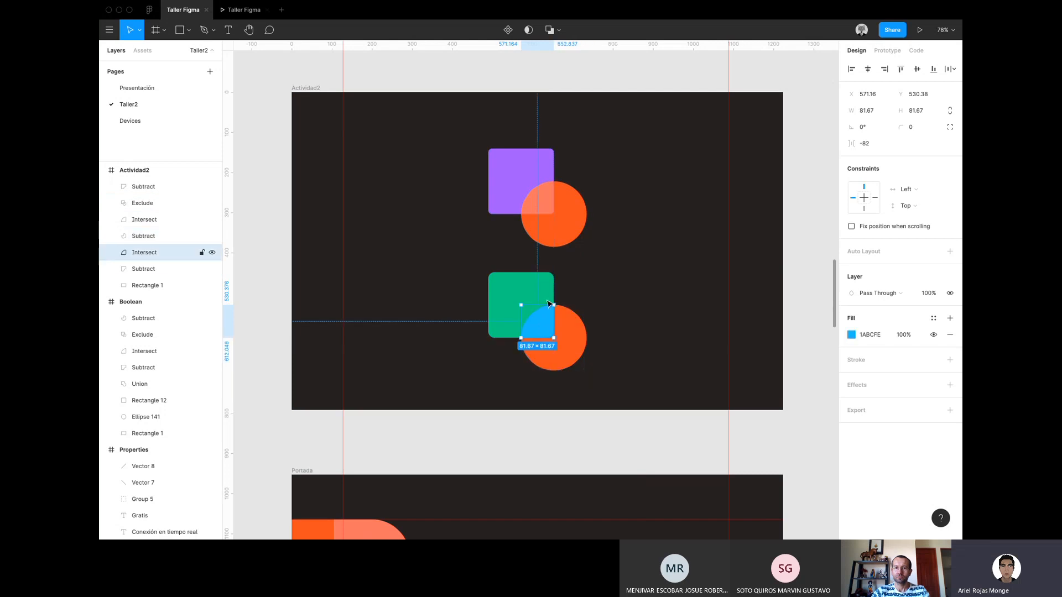
key("i")
left_click(544, 209)
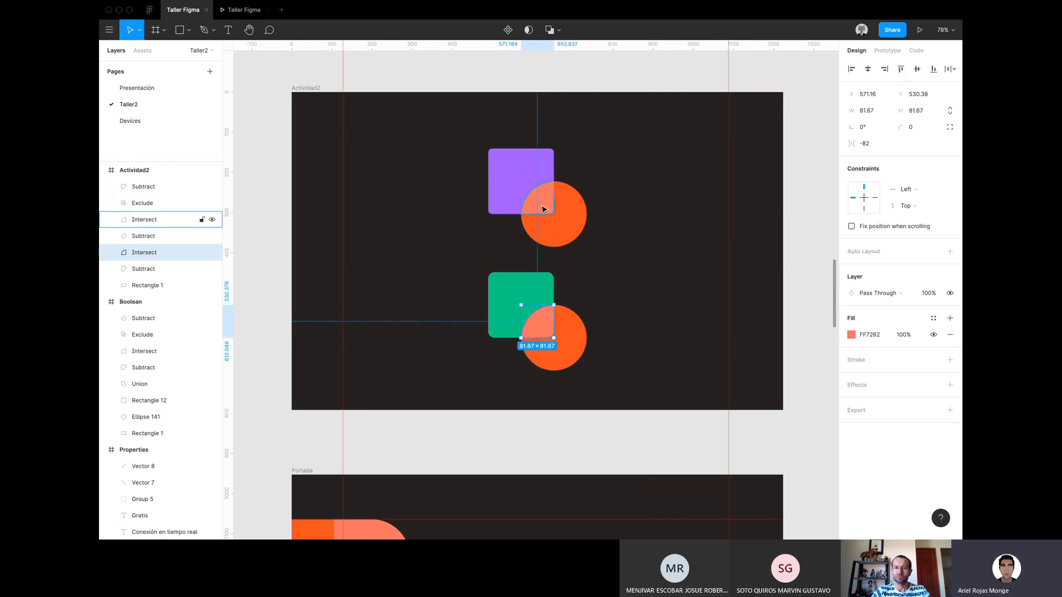
Fill the assembled figure's green square with the purple A259FF sampled from the reference square and clear the selection.
left_click(520, 282)
key("i")
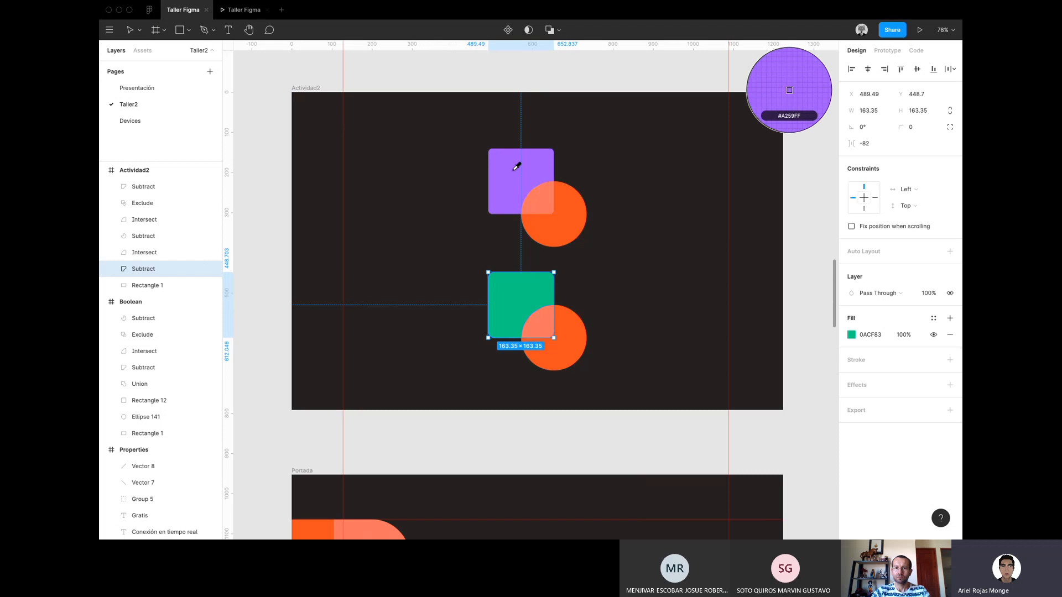
left_click(513, 174)
key("Escape")
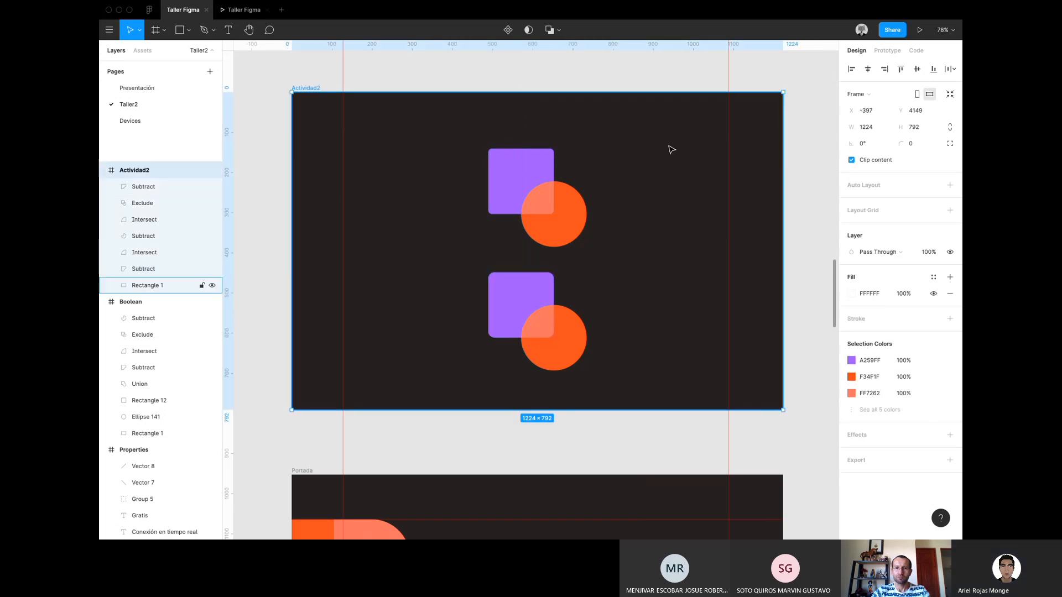
left_click(269, 185)
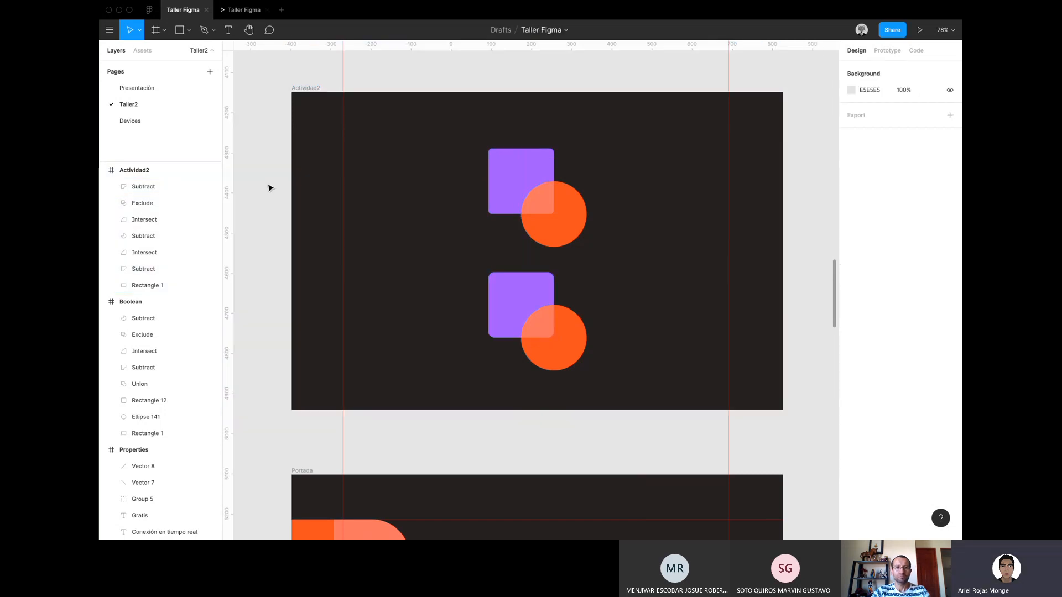
scroll(269, 188, "down", 5)
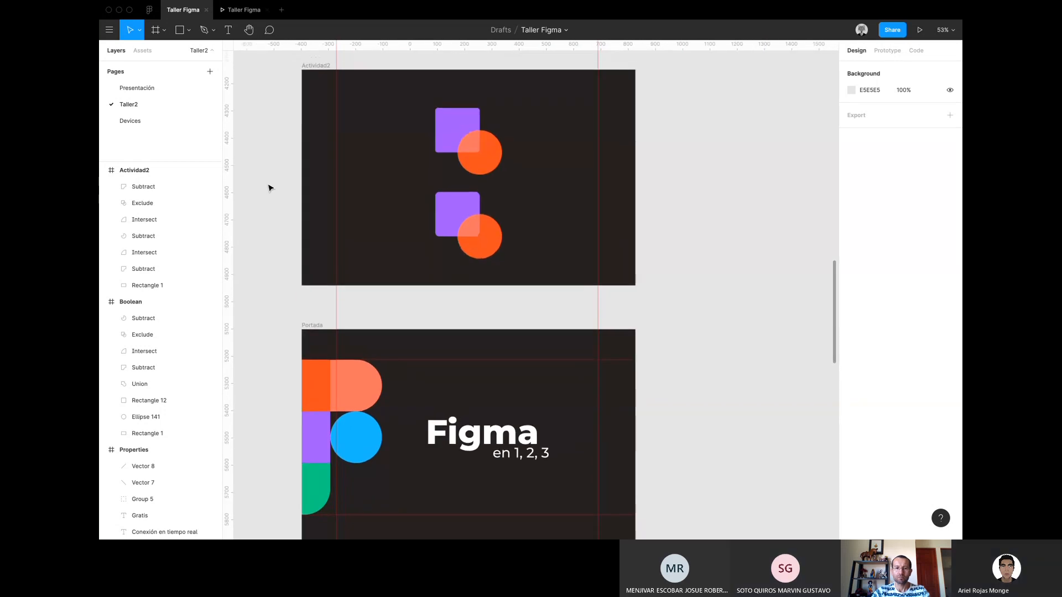
Duplicate the Portada frame into the empty canvas area to its right.
scroll(270, 188, "down", 5)
scroll(269, 189, "up", 1)
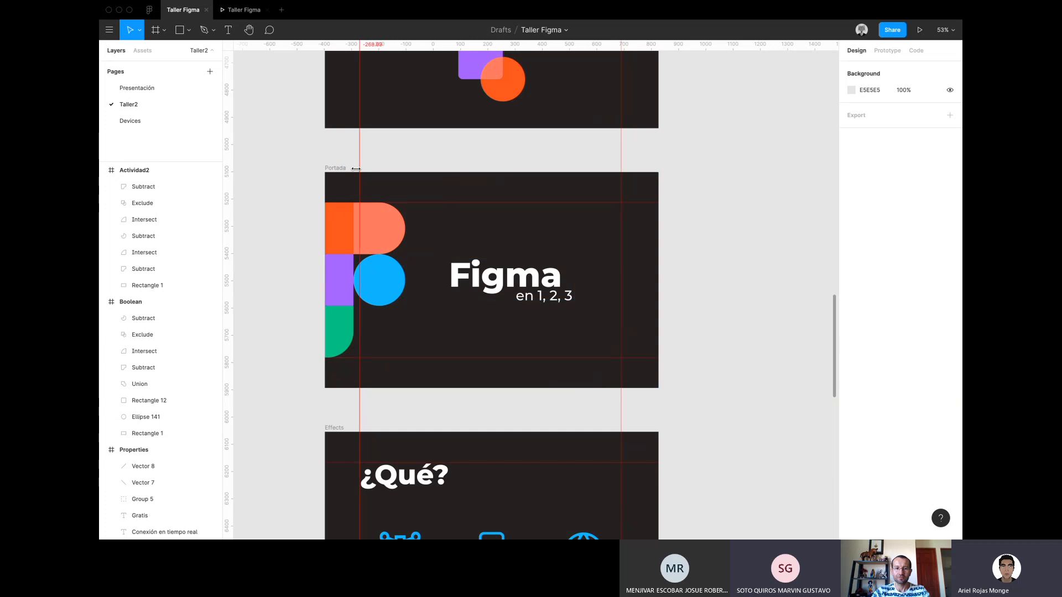
left_click(339, 167)
scroll(343, 166, "down", 3)
scroll(343, 166, "down", 3)
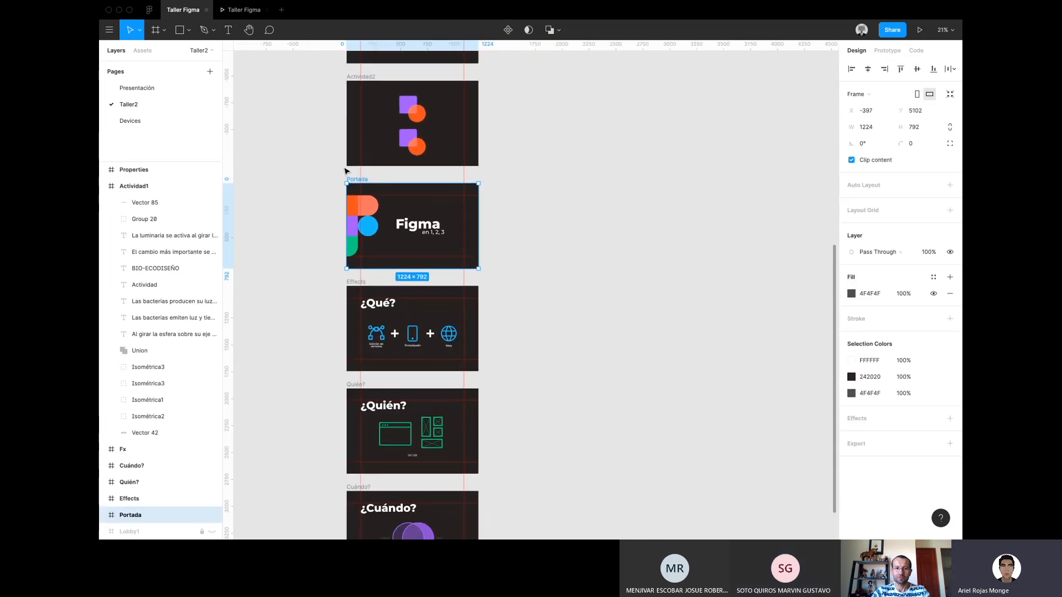
scroll(443, 211, "up", 3)
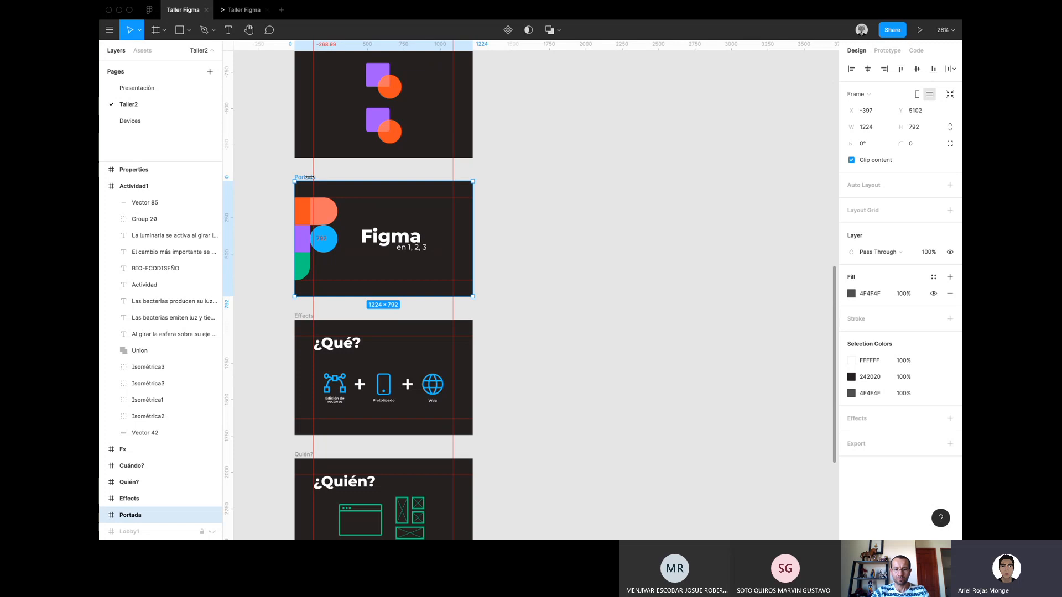
left_click_drag(403, 45, 617, 202)
key("ctrl+z")
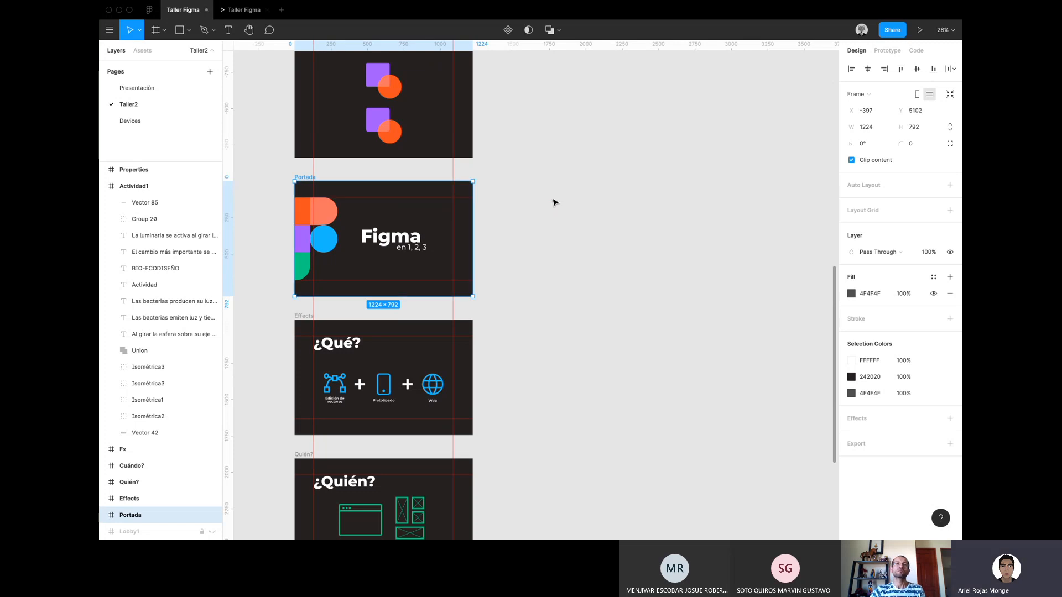
left_click_drag(442, 213, 699, 210, "alt")
scroll(617, 250, "up", 2)
scroll(697, 232, "right", 3)
Empty the copied Portada frame by deleting its guides, background rectangle, title text and Figma logo.
left_click(663, 208)
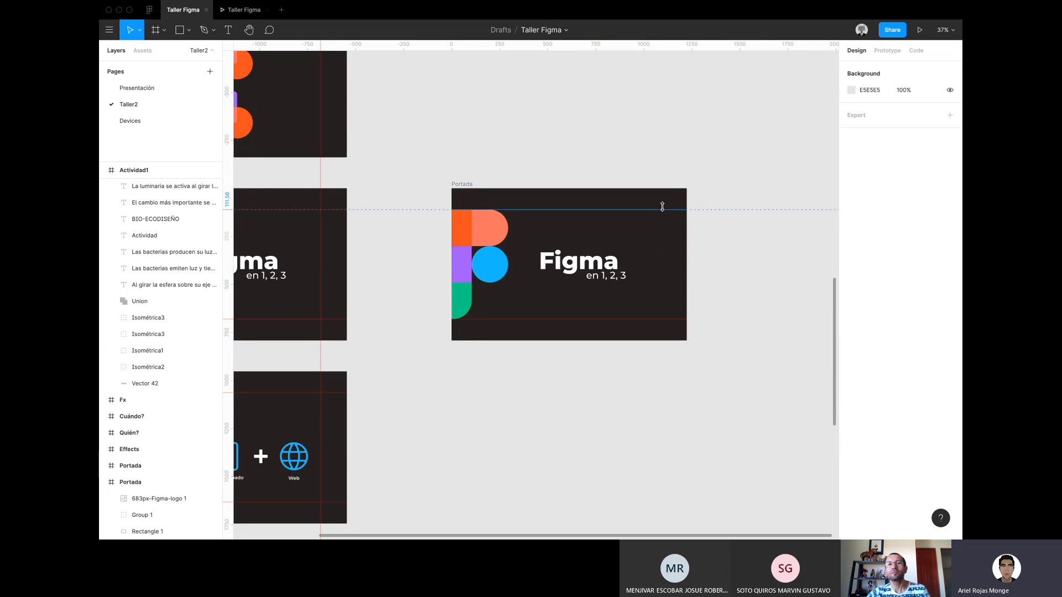
left_click(671, 318)
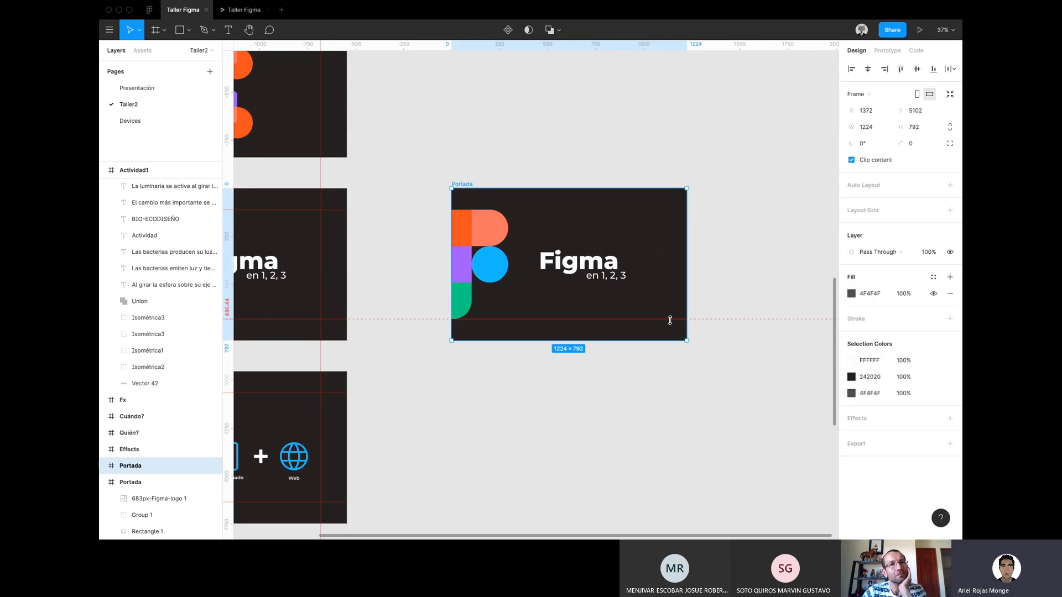
left_click(671, 319)
key("Delete")
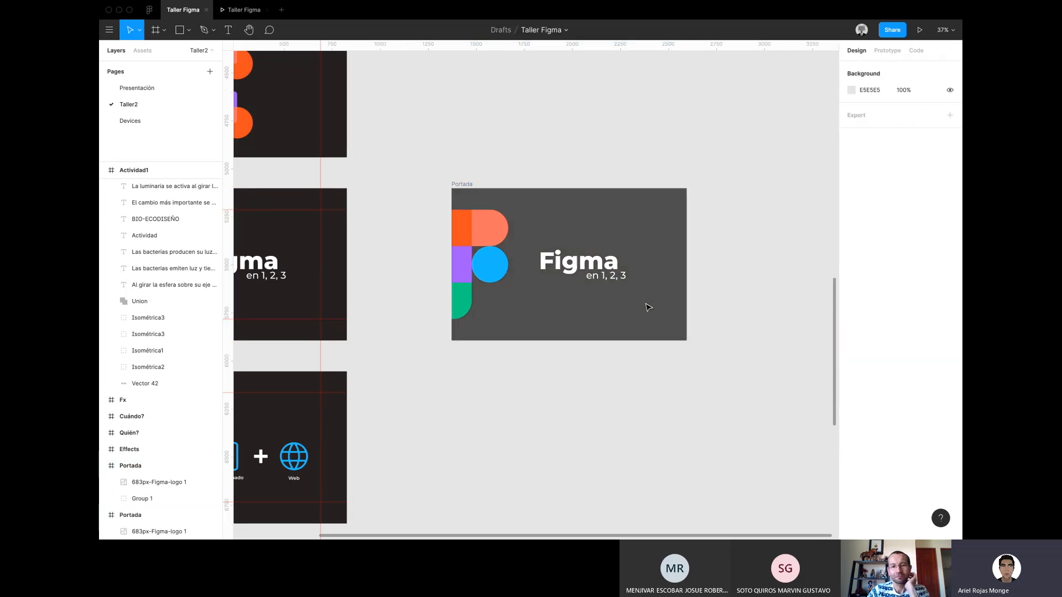
left_click(609, 279)
key("Delete")
left_click(489, 265)
key("Delete")
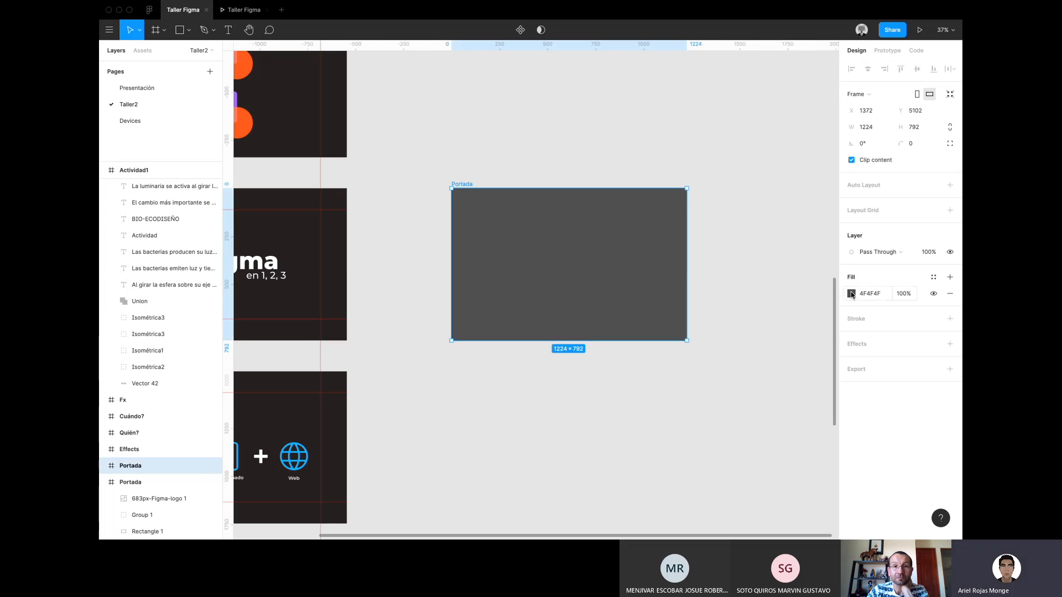
Set the emptied Portada frame's fill colour to the near-black 0F0F0F.
scroll(399, 238, "left", 2)
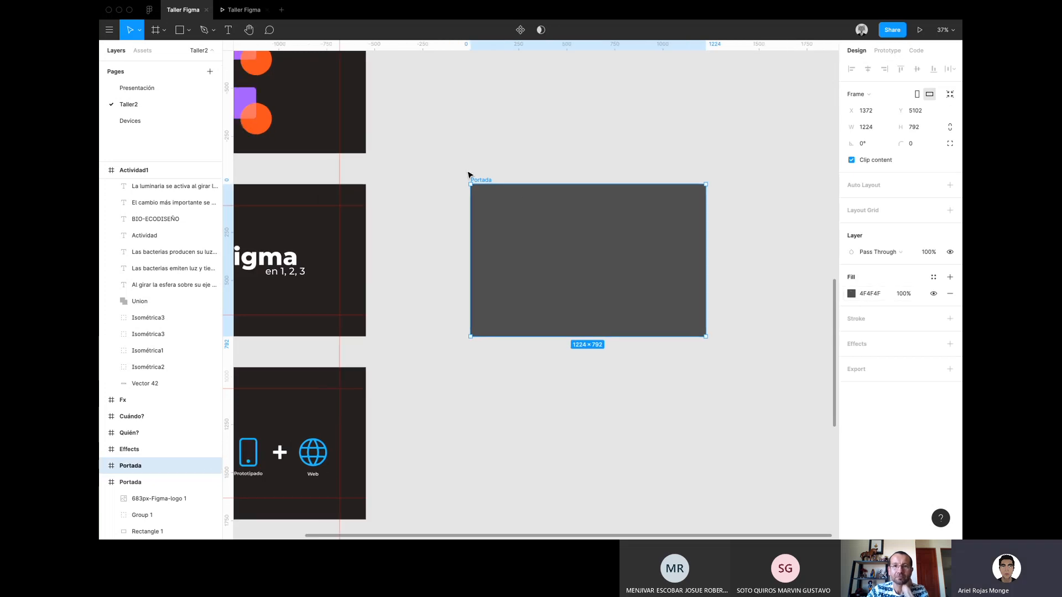
left_click(749, 300)
scroll(676, 242, "up", 5)
scroll(646, 244, "right", 3)
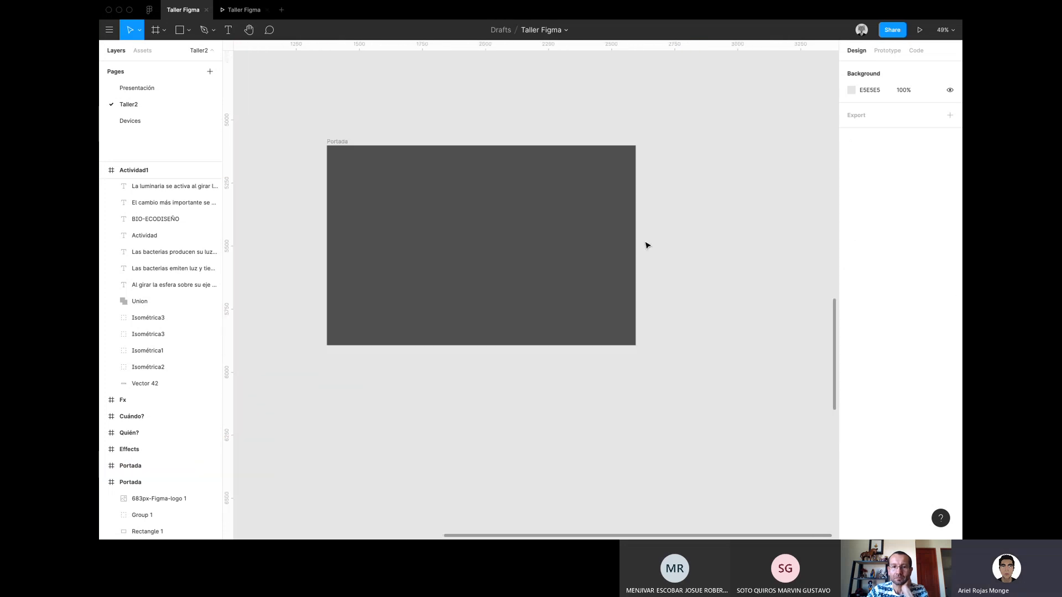
scroll(648, 246, "right", 2)
left_click(308, 134)
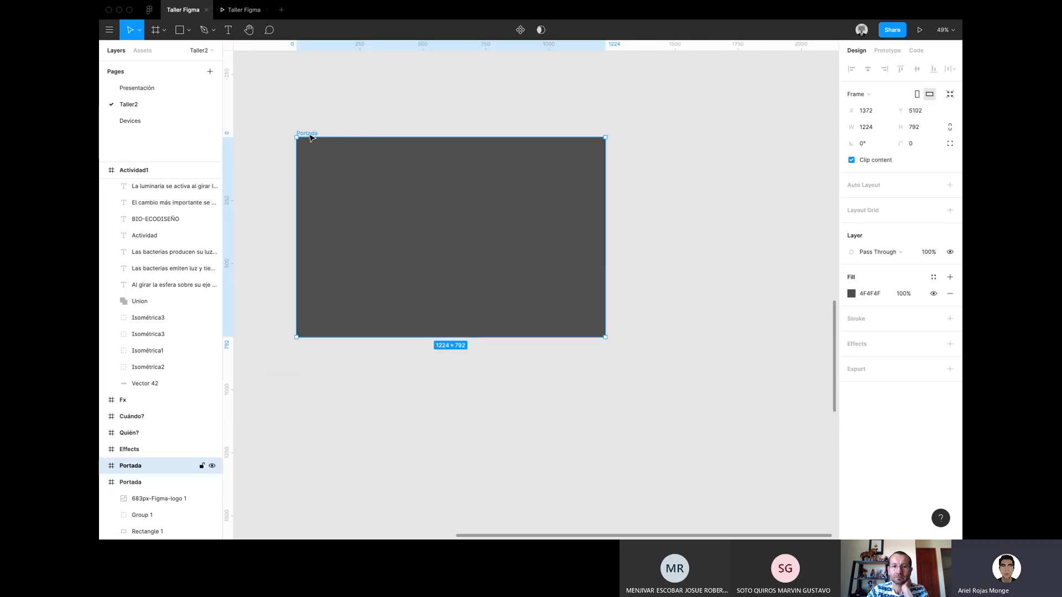
left_click(855, 295)
left_click(724, 390)
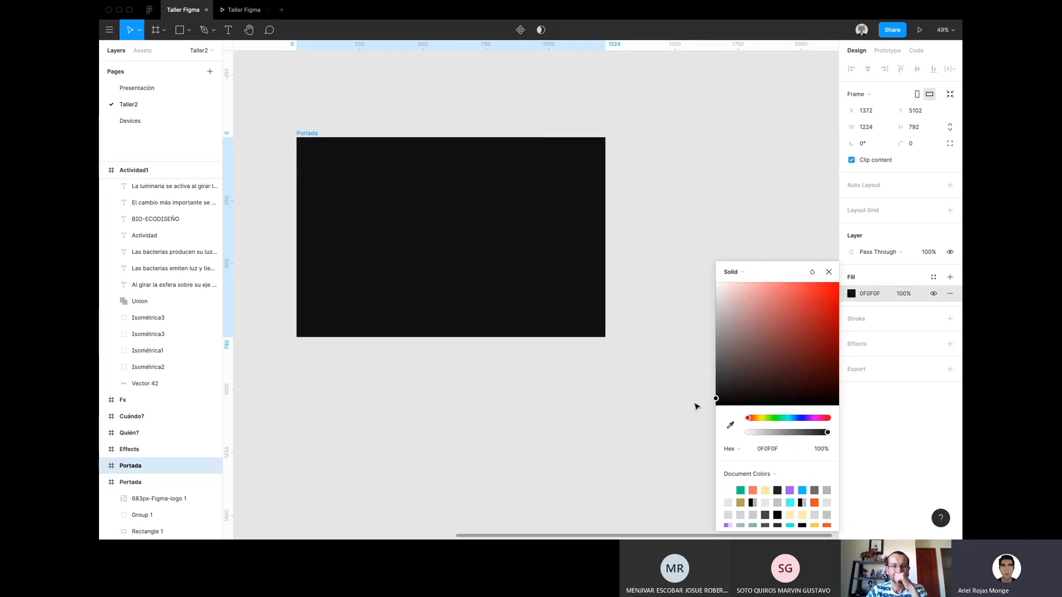
left_click_drag(696, 406, 698, 404)
left_click(829, 274)
left_click(716, 303)
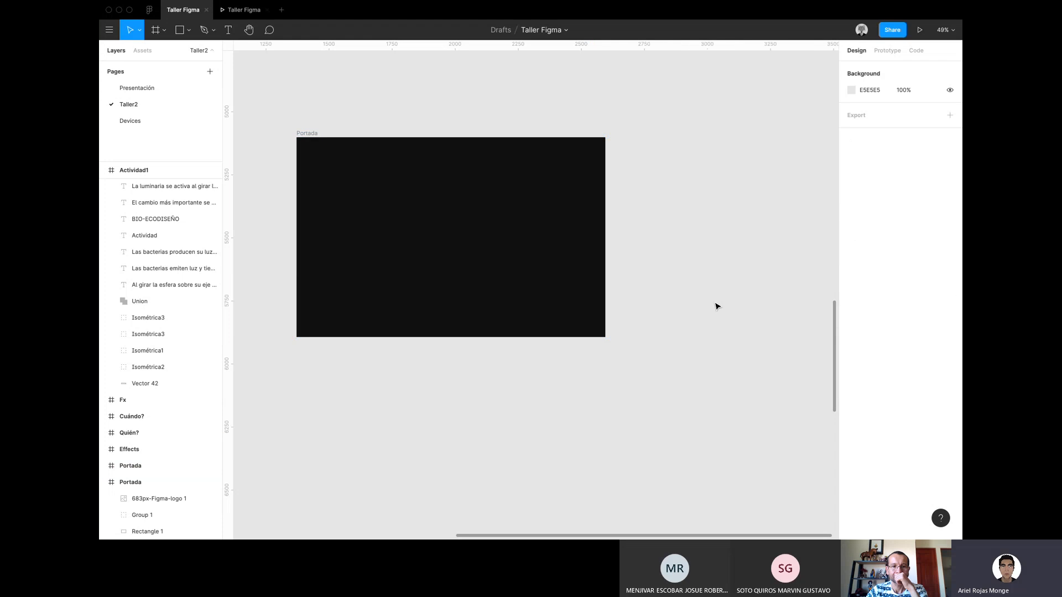
Place the 683px-Figma-logo image from disk into the empty Portada frame.
scroll(716, 303, "left", 2)
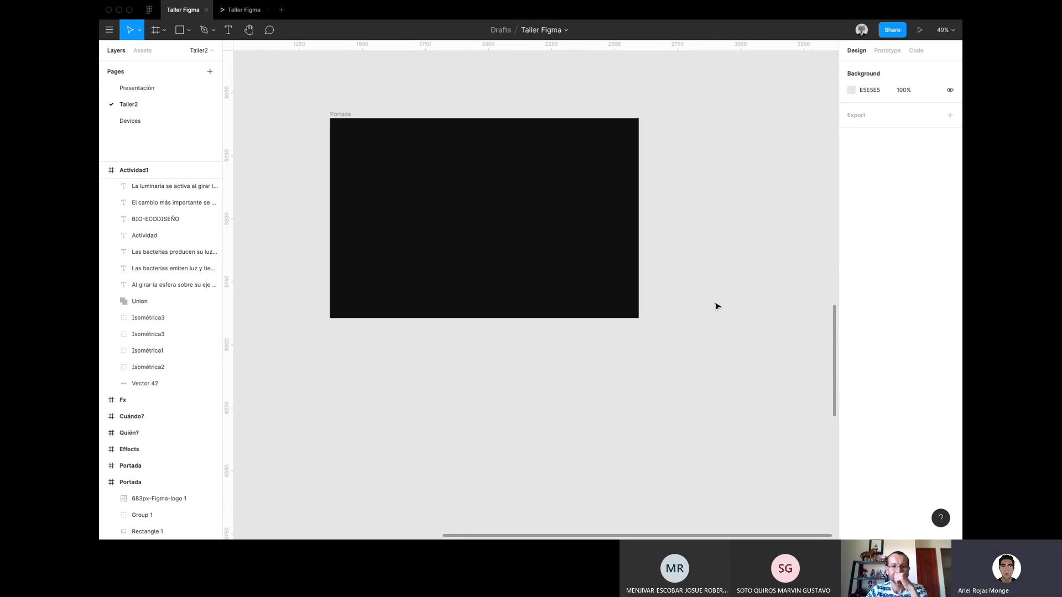
left_click(110, 31)
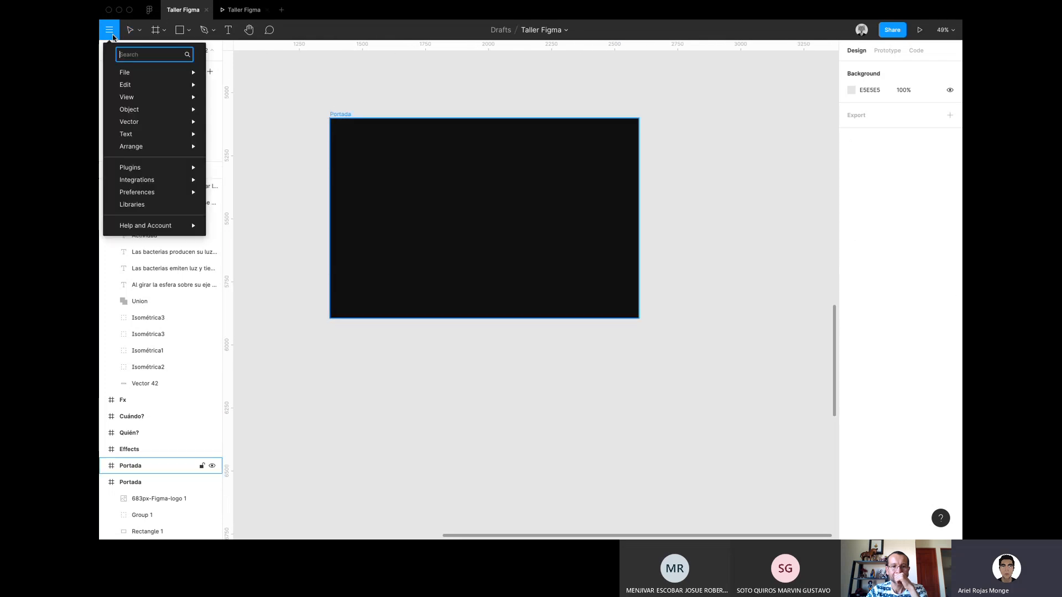
mouse_move(134, 122)
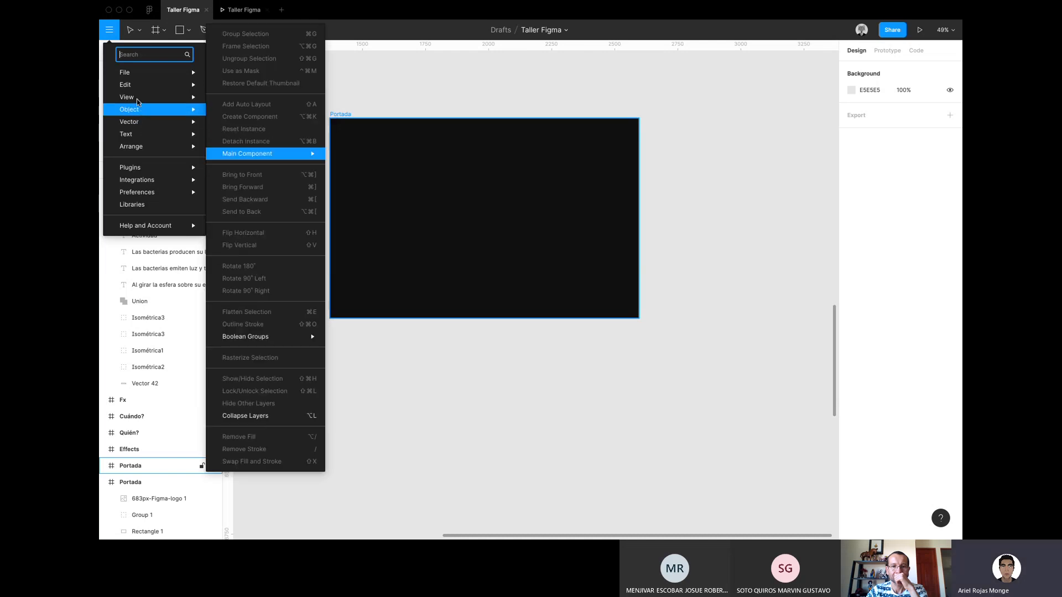
mouse_move(139, 79)
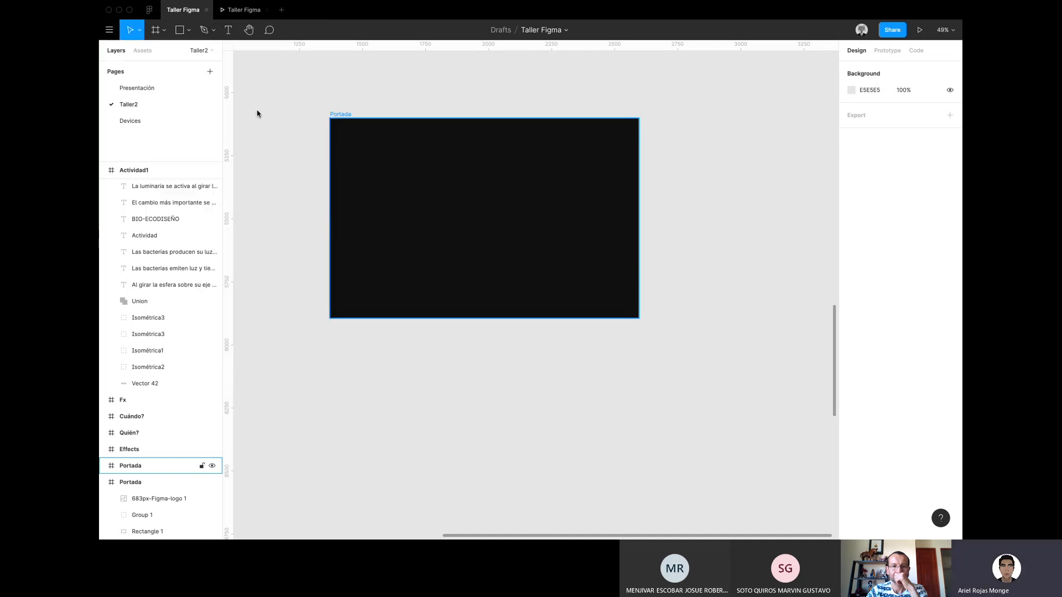
key("Escape")
key("Escape")
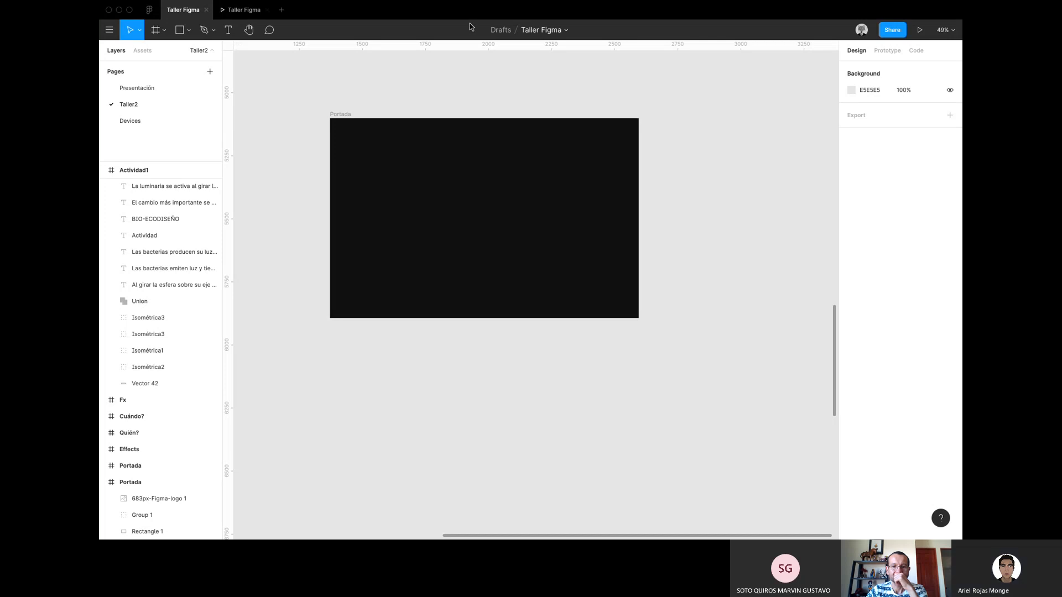
key("Return")
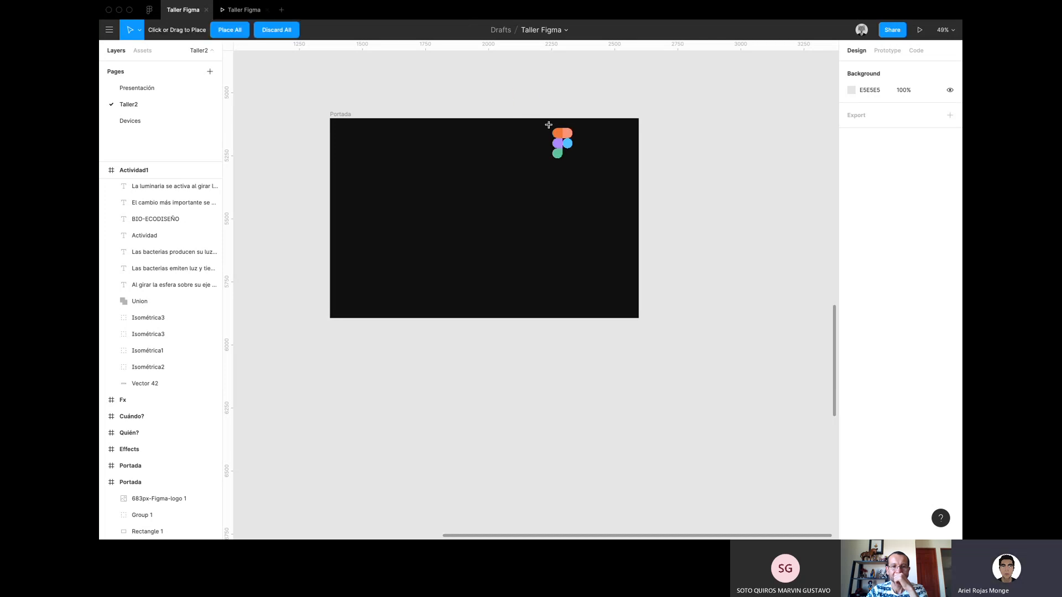
left_click(346, 161)
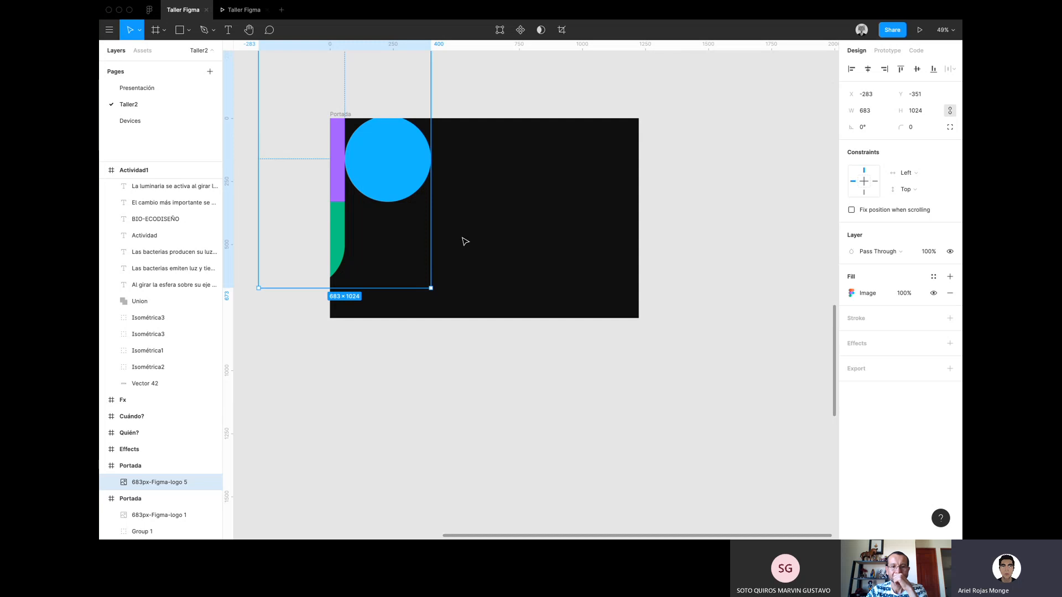
Move the logo over the Portada frame's left edge and scale it down proportionally to about 417 × 625.
scroll(401, 178, "up", 2)
scroll(400, 178, "down", 3)
left_click_drag(409, 178, 434, 205)
key("k")
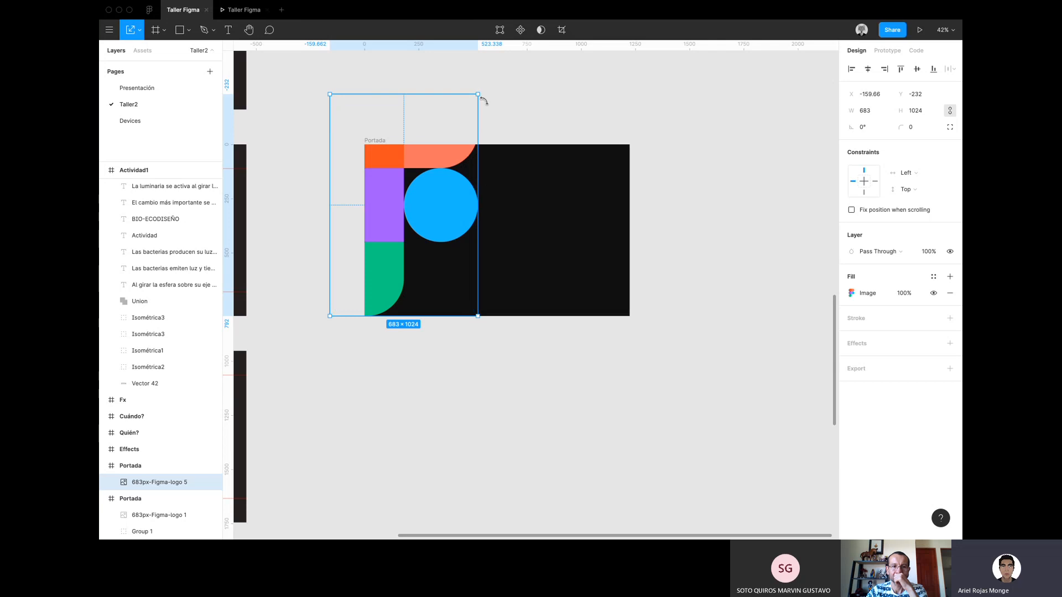
left_click_drag(480, 94, 421, 197)
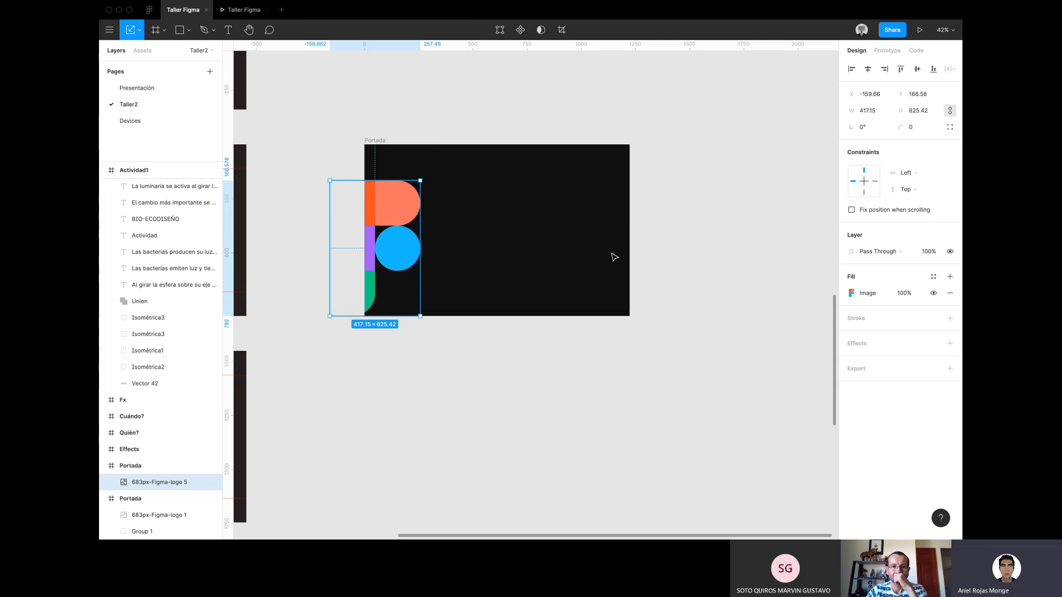
Centre the logo vertically in the Portada frame and shift it right to an X of about -100.
left_click(493, 353)
left_click(420, 247)
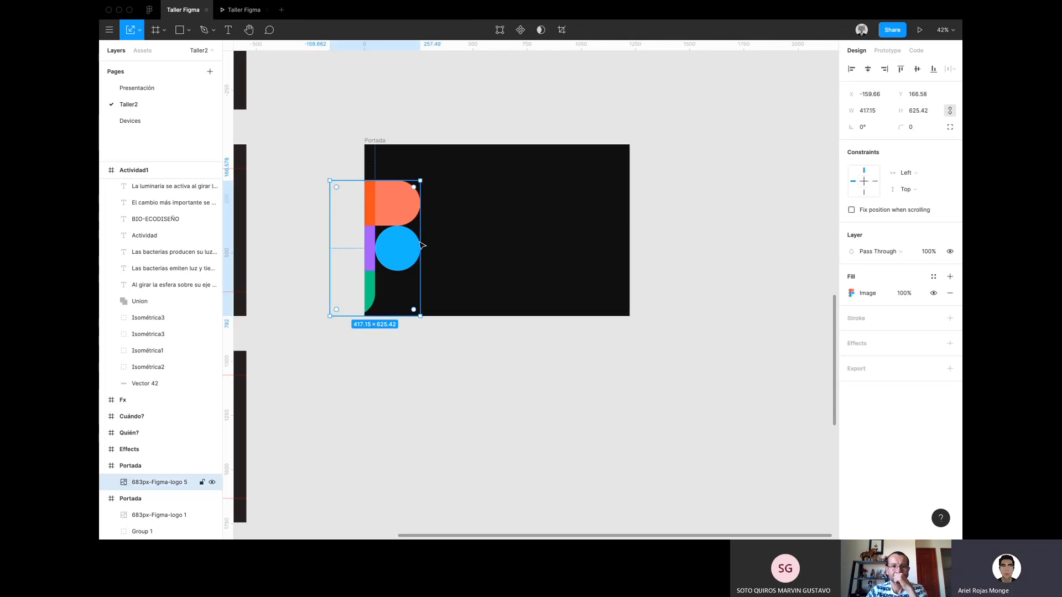
left_click(918, 70)
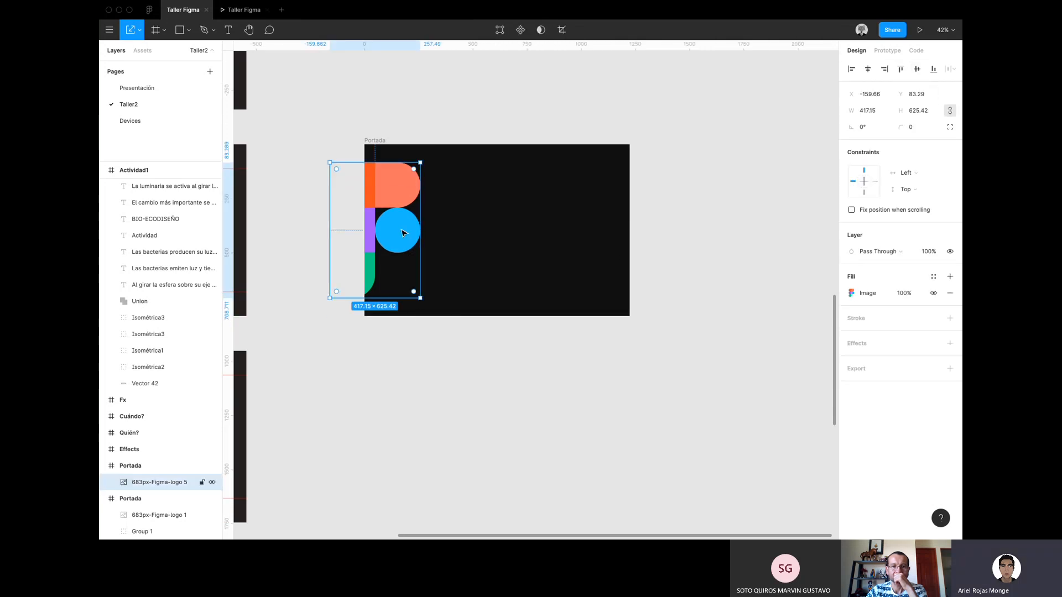
left_click_drag(410, 232, 423, 232)
left_click(431, 406)
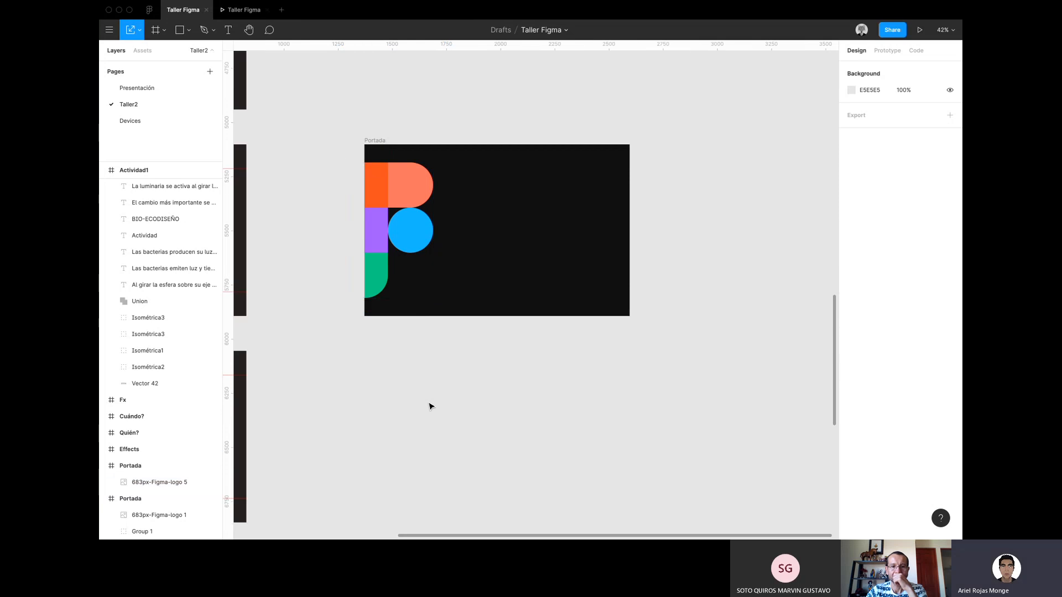
Add a vertical guide to the new Portada frame, crossing the logo's blue circle.
scroll(431, 406, "left", 10)
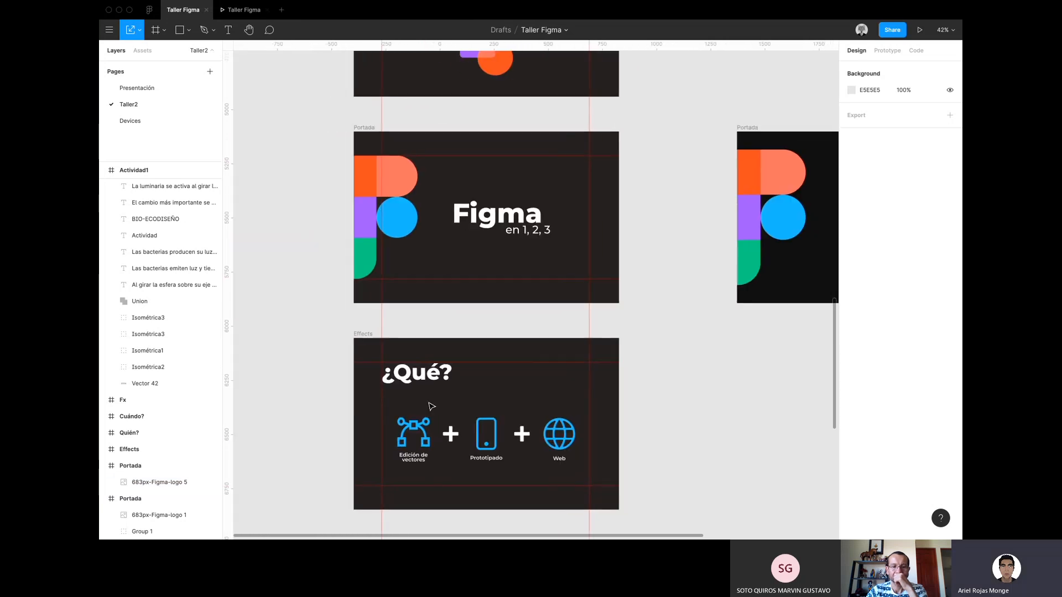
scroll(430, 406, "right", 11)
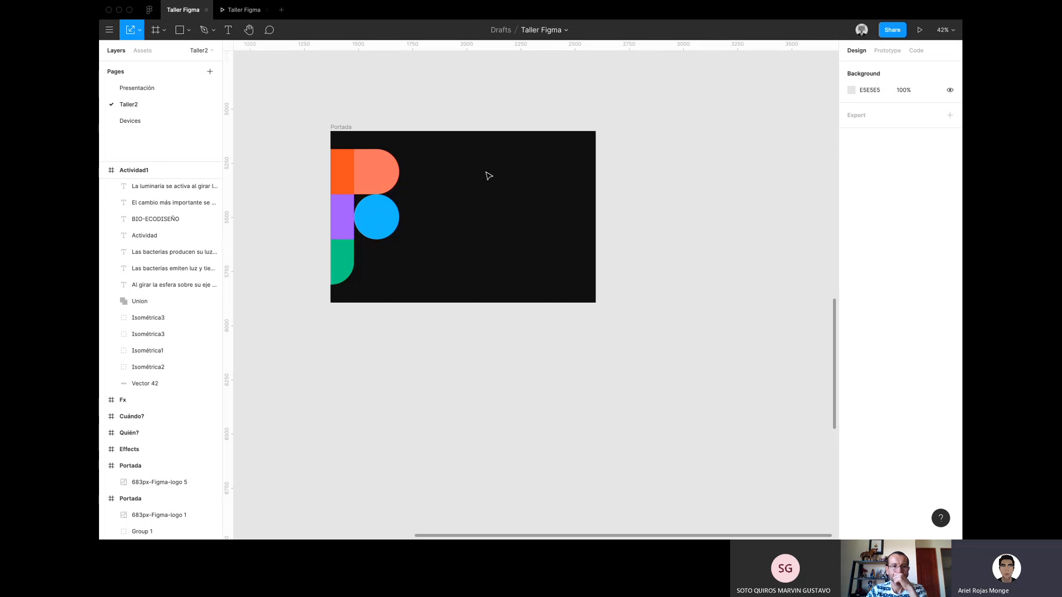
left_click_drag(225, 219, 367, 220)
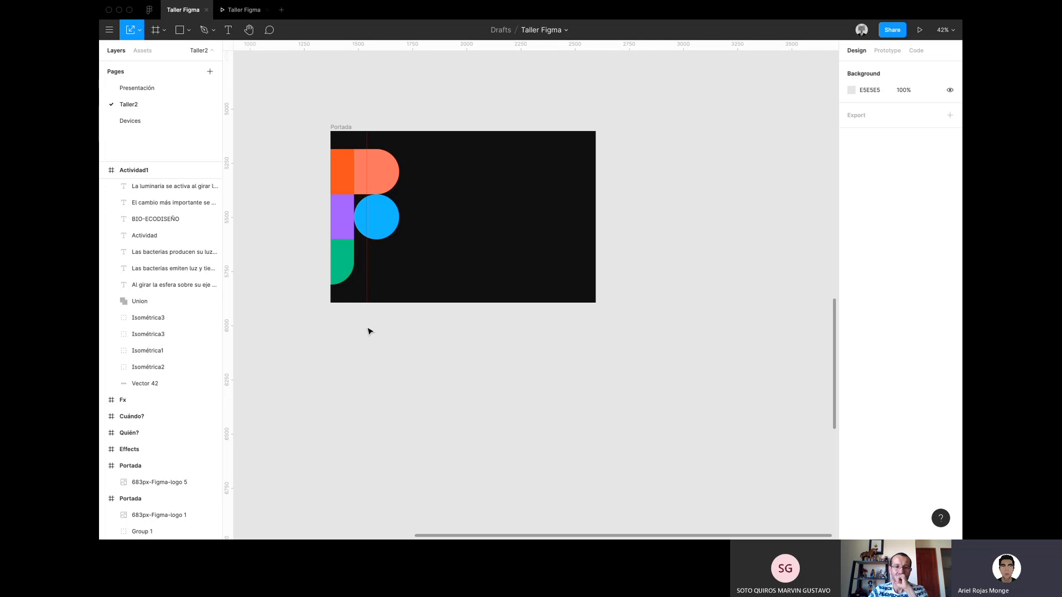
left_click(372, 252)
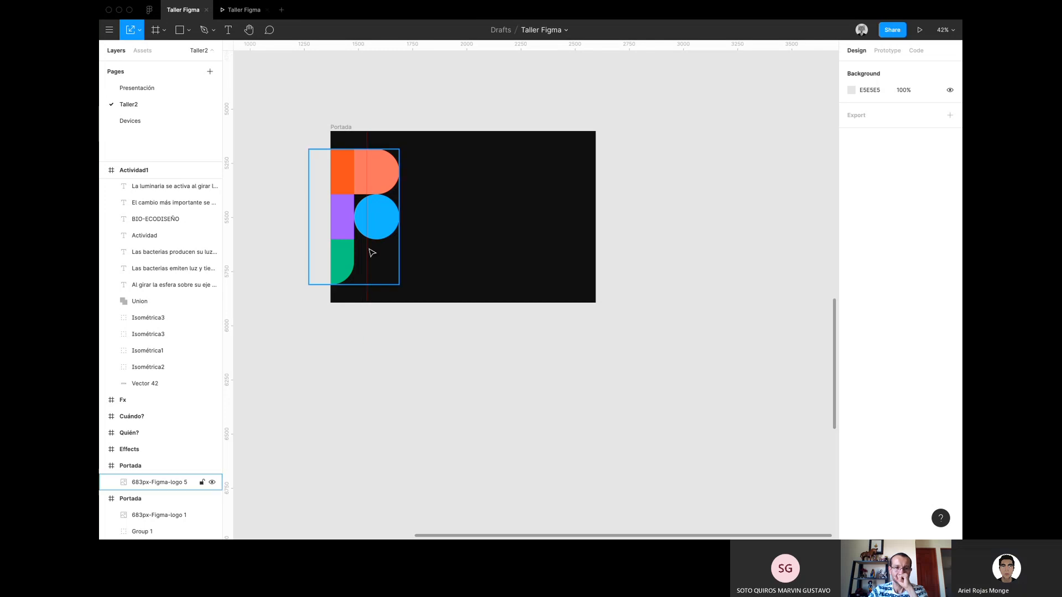
scroll(372, 252, "up", 5, "ctrl")
left_click(349, 312)
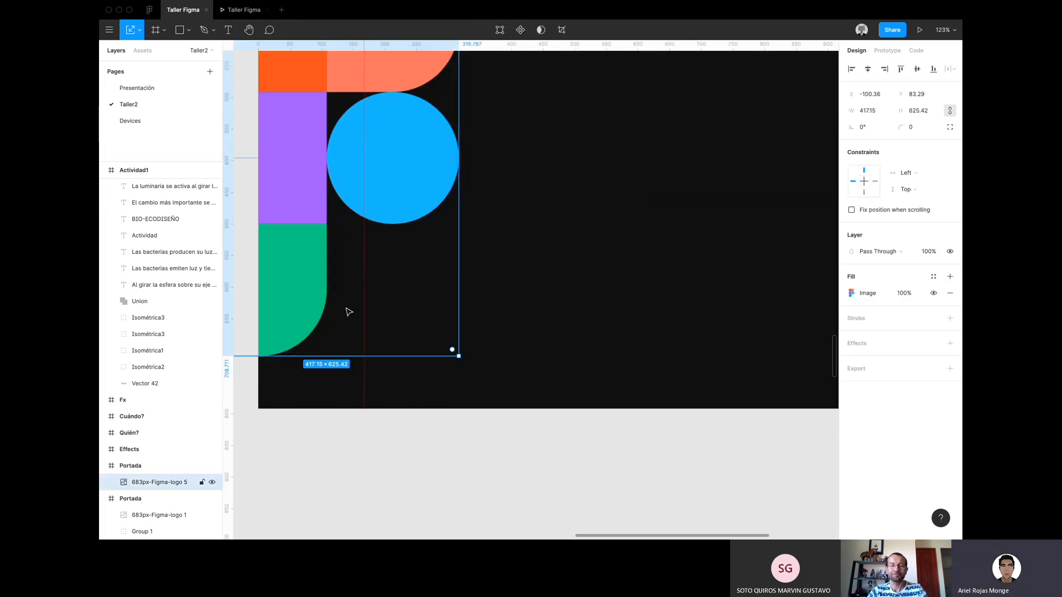
scroll(349, 312, "down", 3, "ctrl")
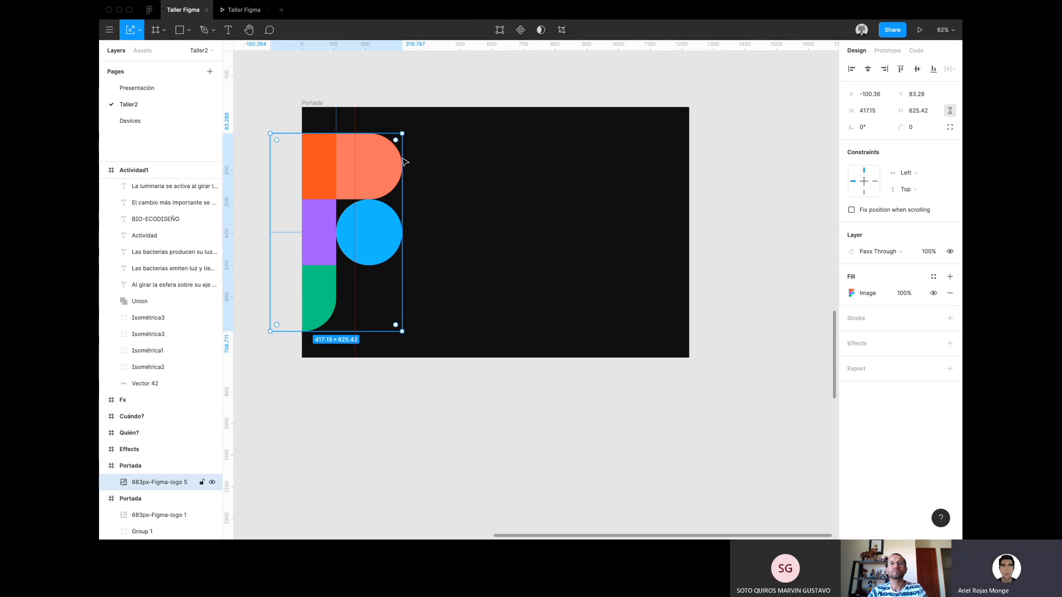
Draw a square about 659 px wide beside the logo, level its lower edge with the logo's, and widen both sides until it meets the guide.
left_click(180, 30)
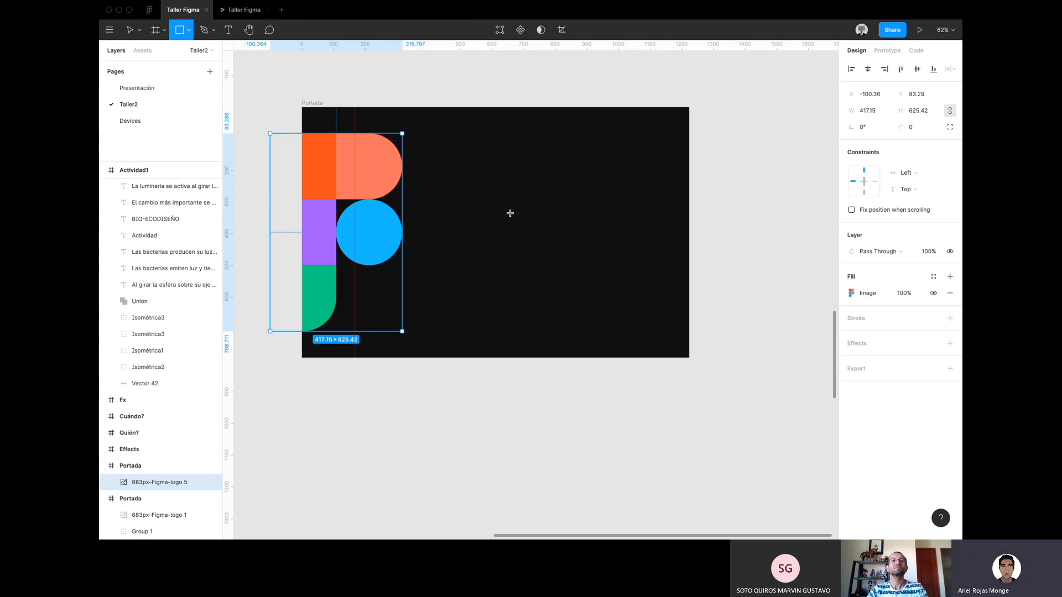
mouse_move(507, 231)
left_mouse_down()
mouse_move(622, 340)
mouse_move(611, 346)
left_mouse_up()
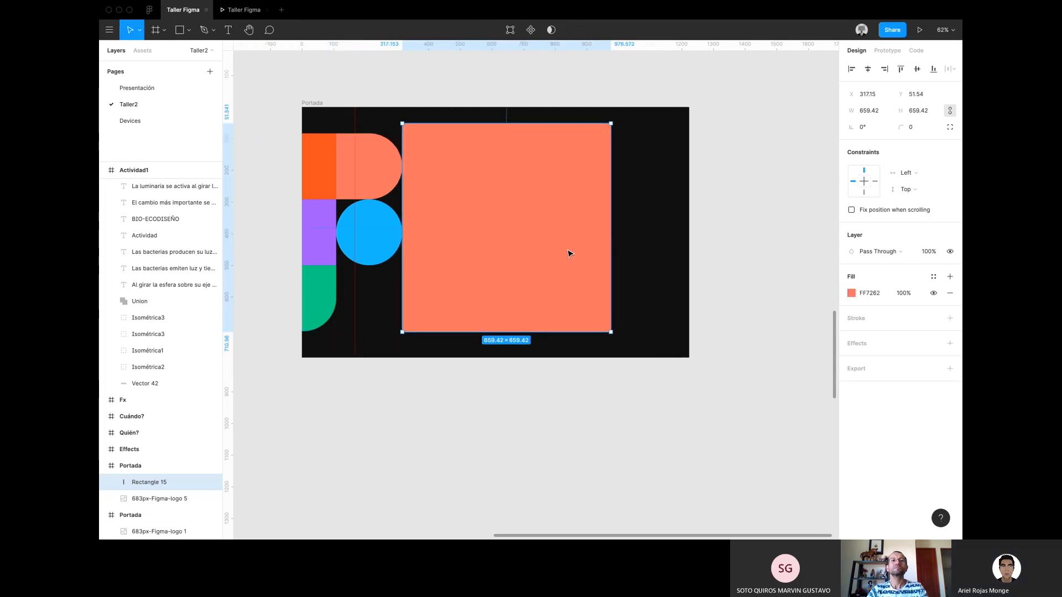
left_click_drag(568, 251, 561, 254)
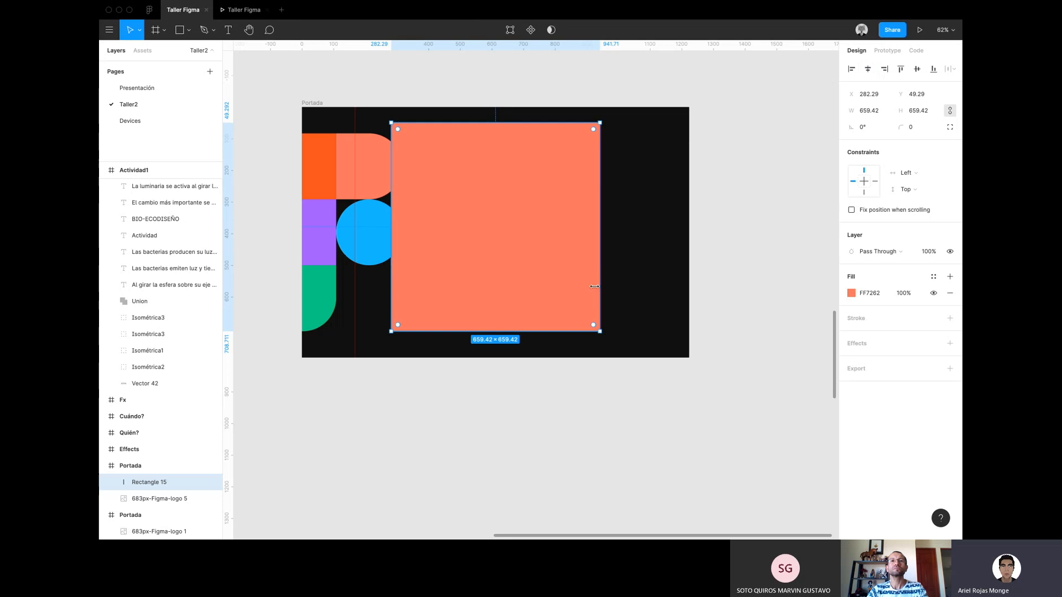
left_click_drag(391, 239, 353, 239)
left_click(450, 417)
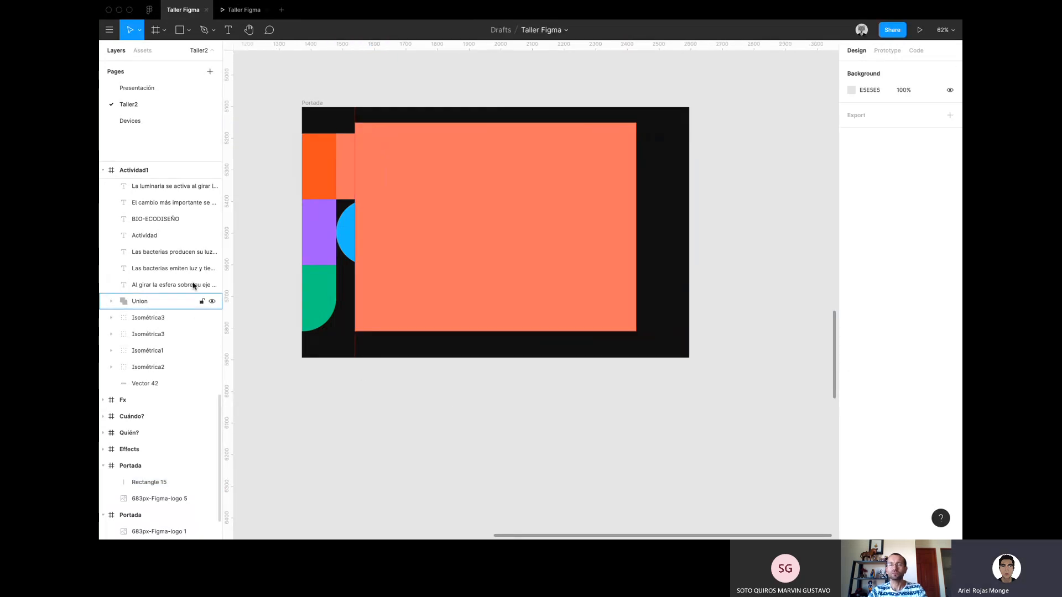
Add a vertical guide along the rectangle's free side in the Portada frame and delete the rectangle.
left_click_drag(281, 271, 636, 326)
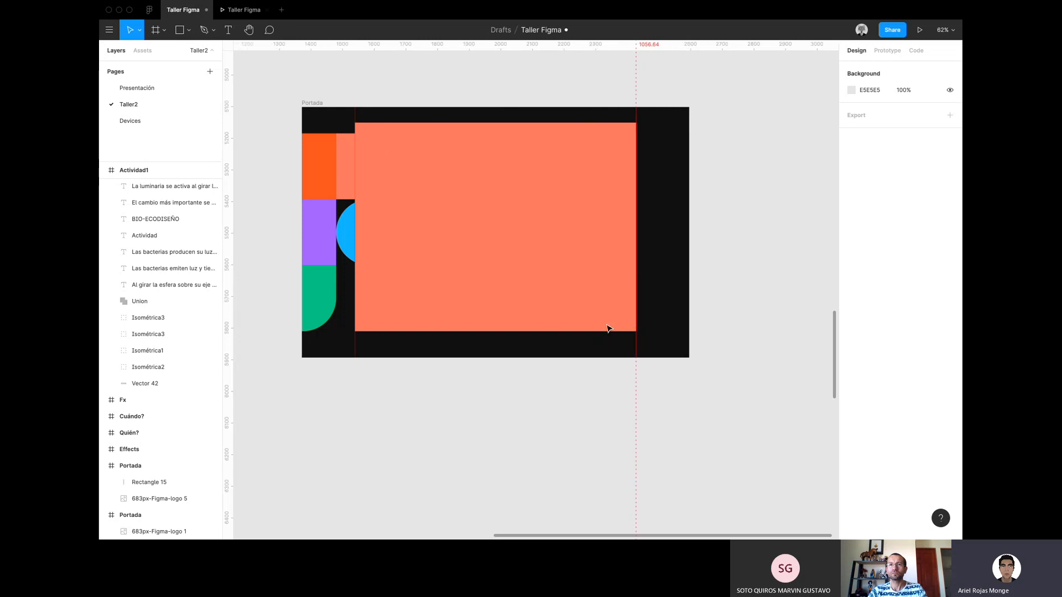
left_click(572, 325)
key("Delete")
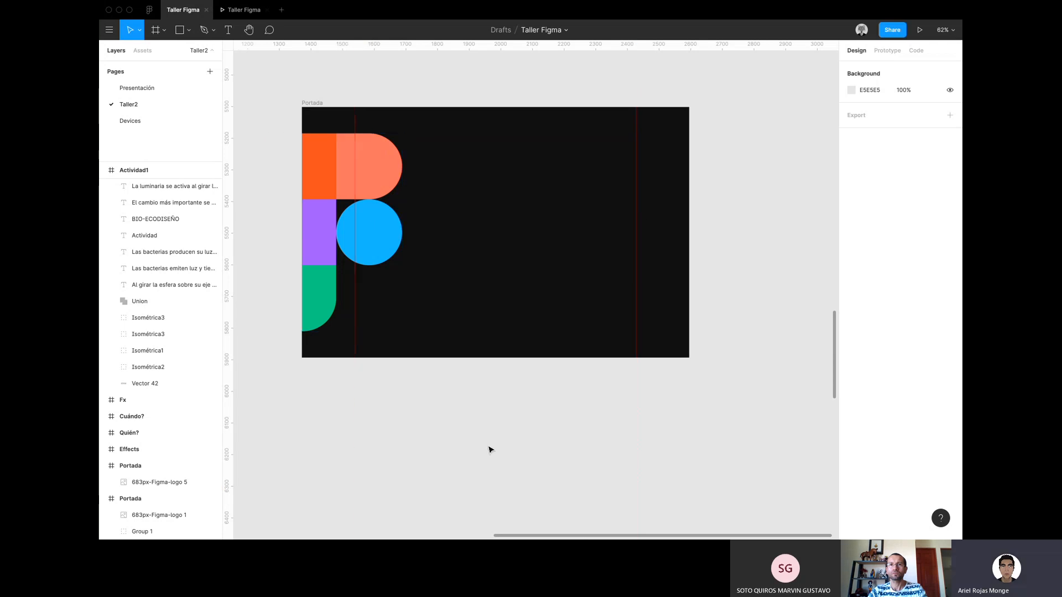
left_click(380, 224)
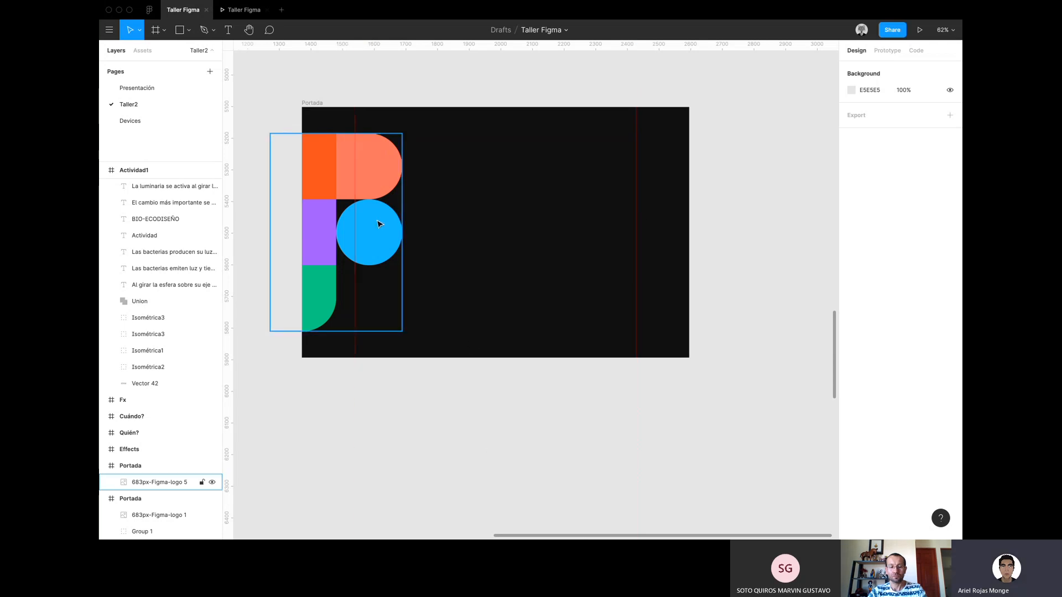
key("Escape")
Add the text "Figma" in white (FFFFFF) to the Portada frame and place it at about X 467, Y 306.
key("t")
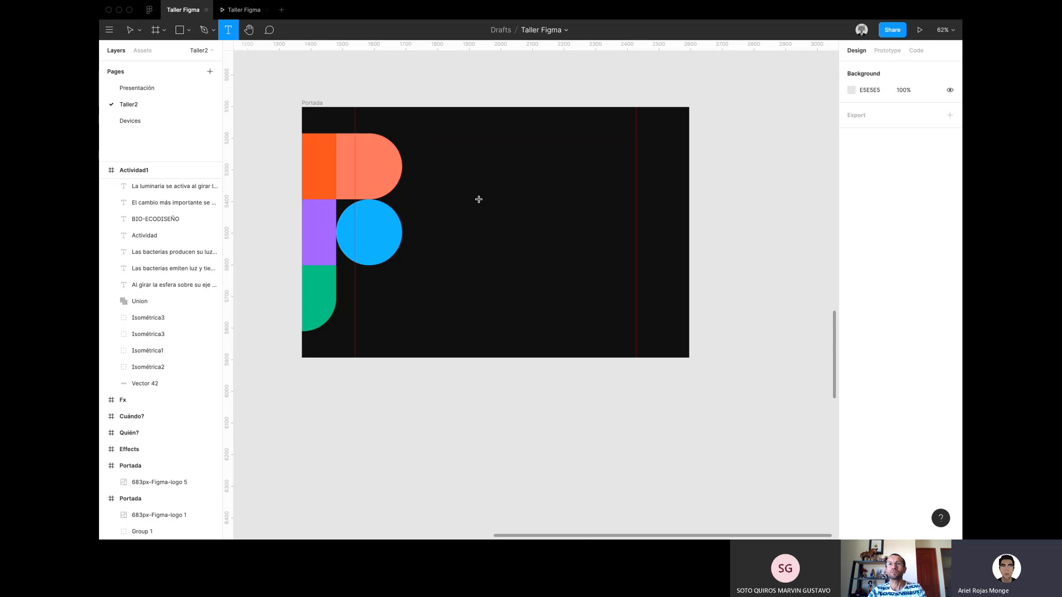
left_click(468, 179)
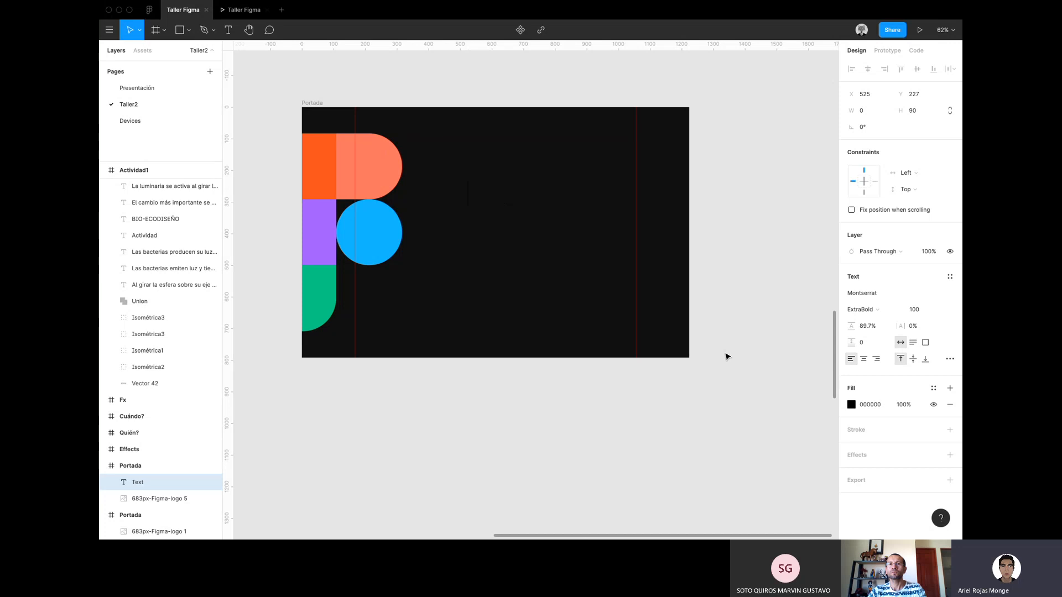
left_click(852, 404)
left_click_drag(794, 351, 675, 261)
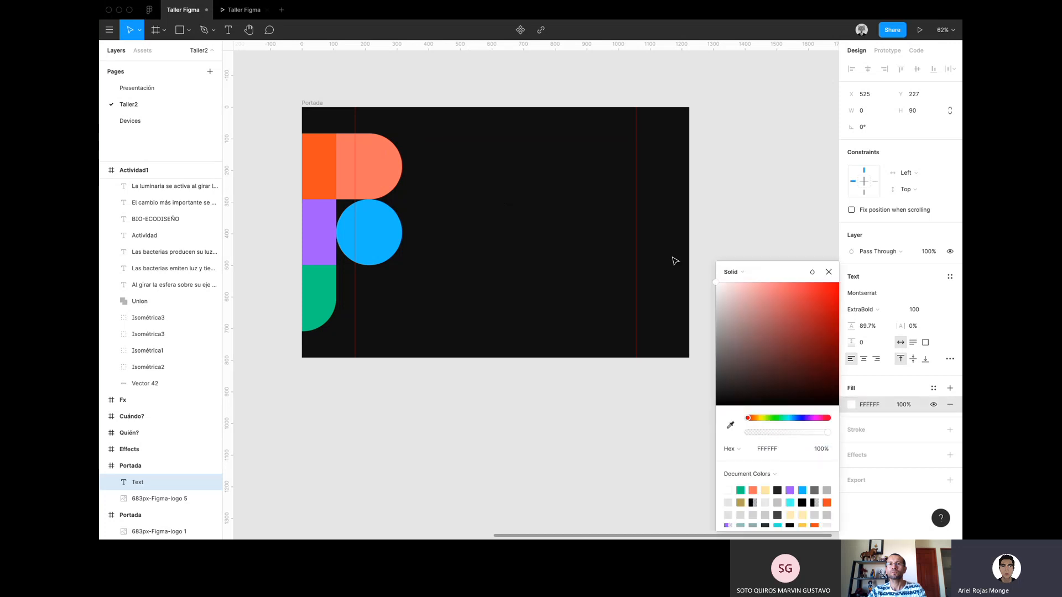
left_click(828, 272)
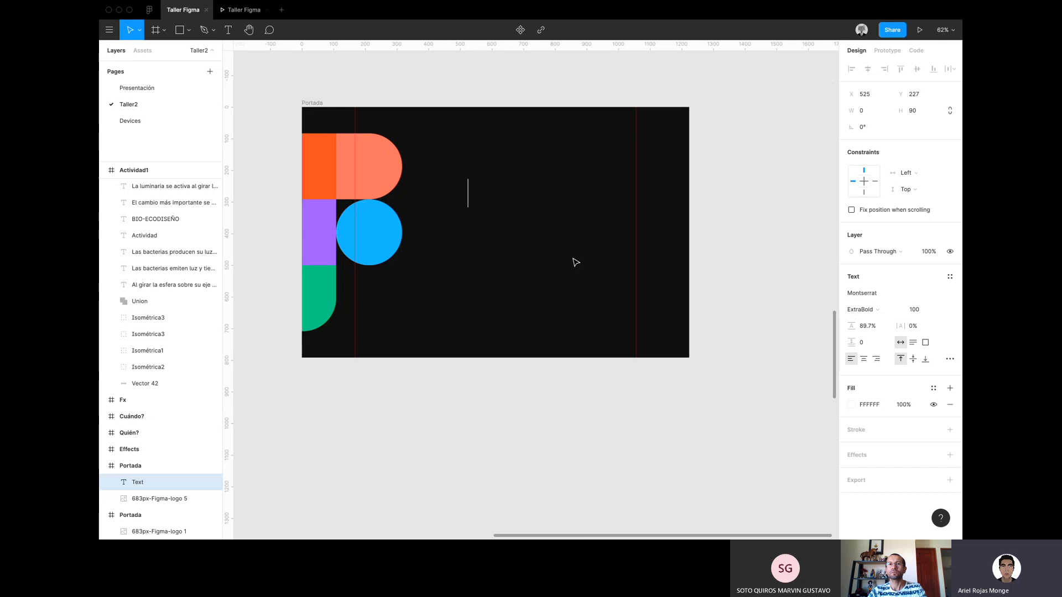
type("Figma")
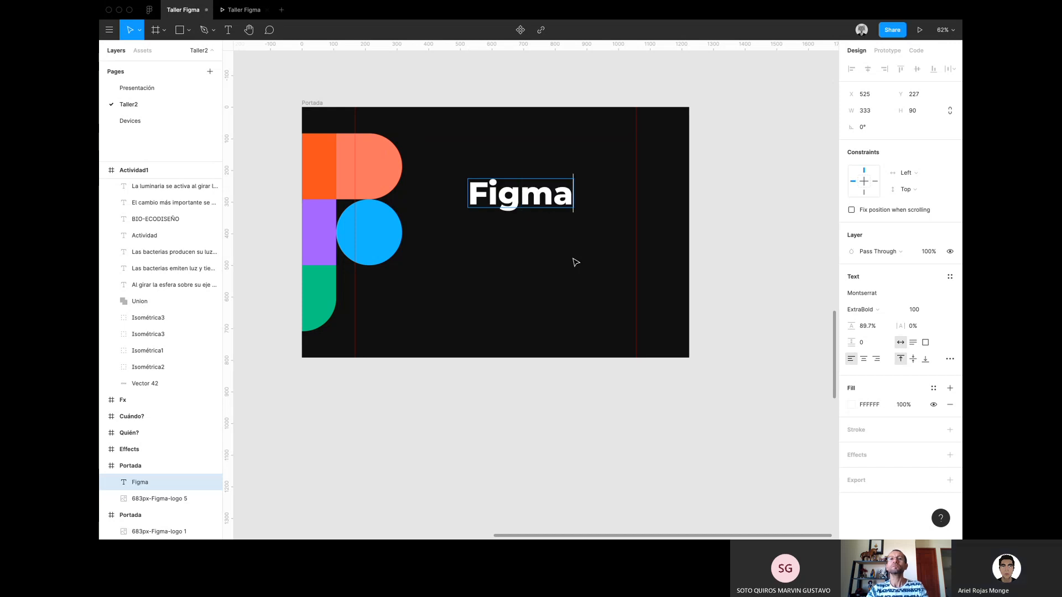
key("Escape")
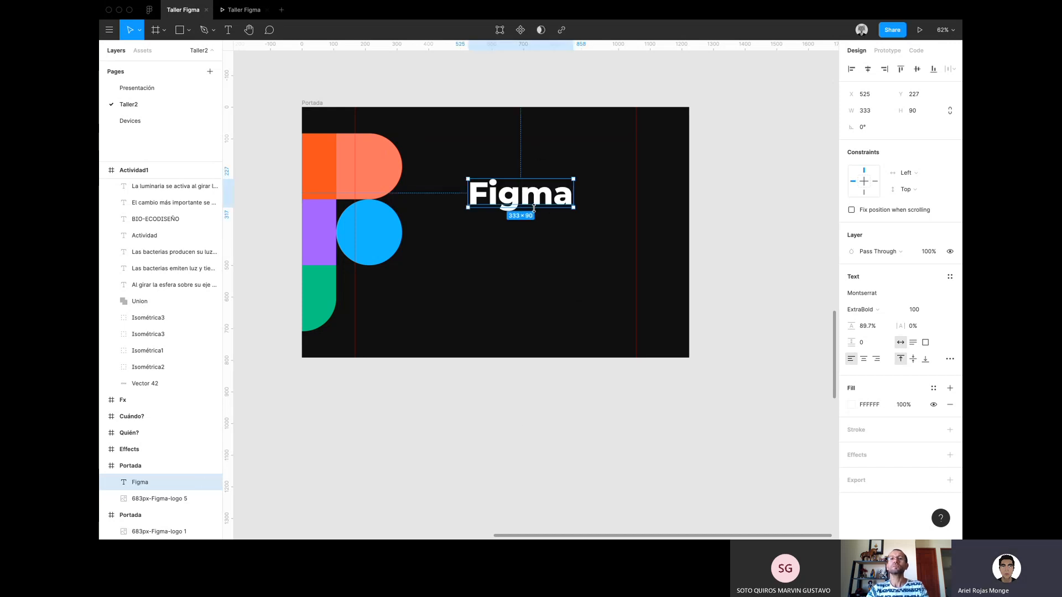
left_click_drag(533, 208, 515, 234)
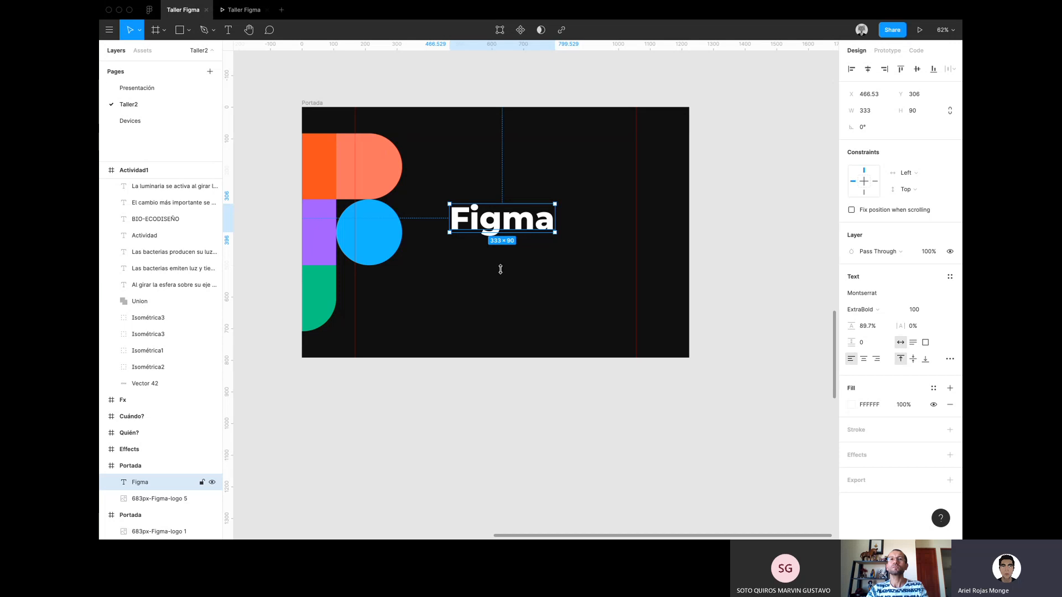
Add a second white (FFFFFF) text reading "en 1, 2, 3" below the Figma title.
key("t")
left_click(473, 256)
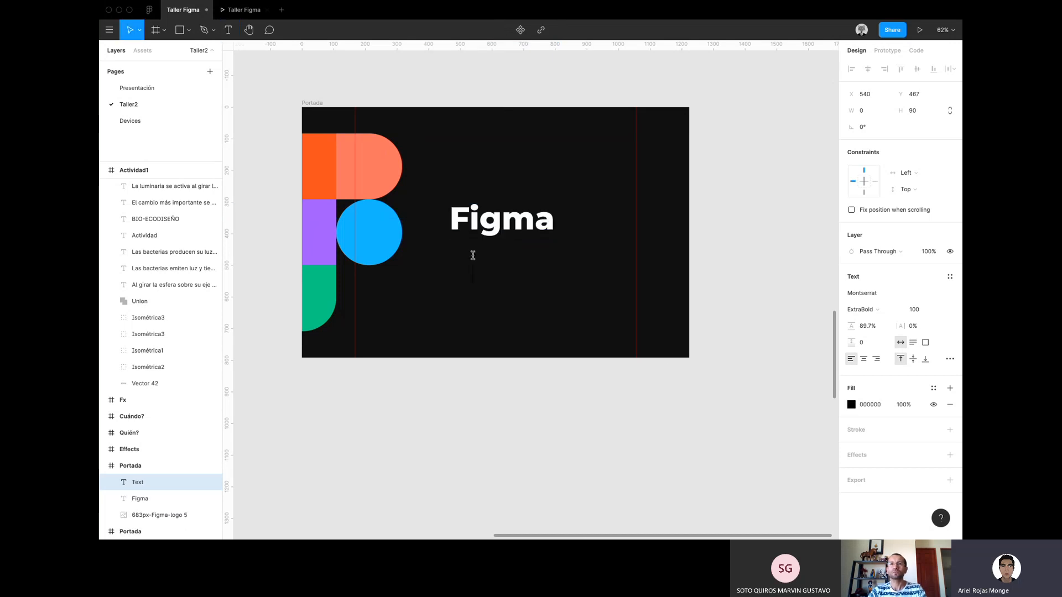
left_click(851, 405)
left_click_drag(818, 380, 688, 274)
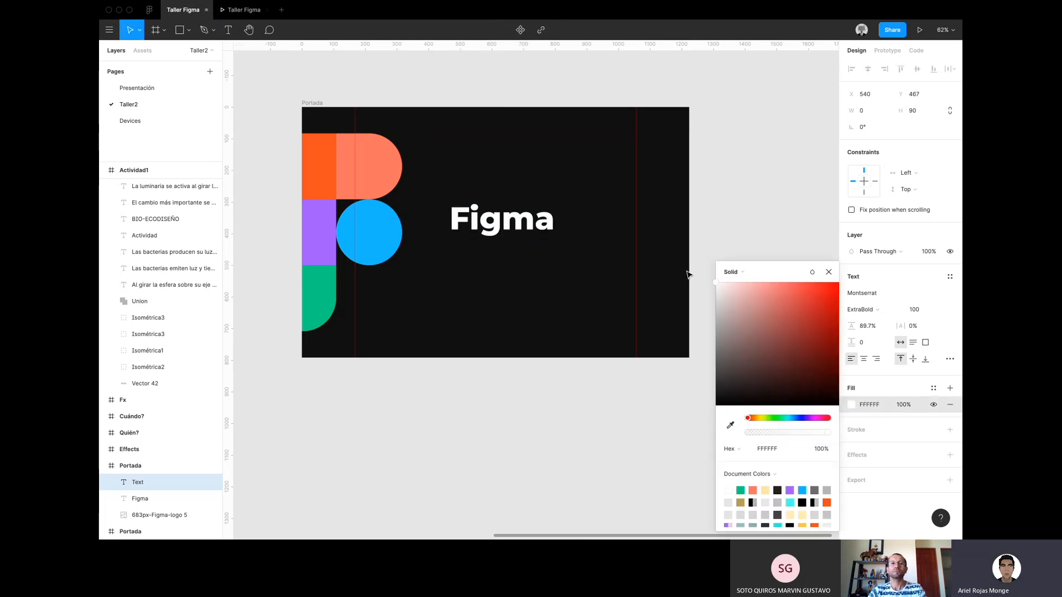
left_click(829, 272)
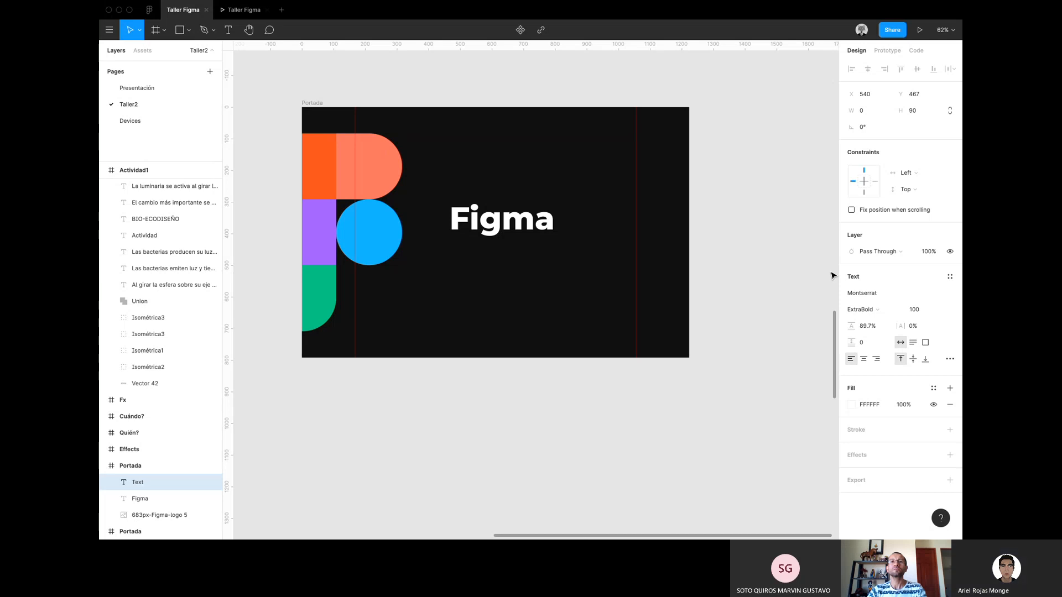
type("en 1")
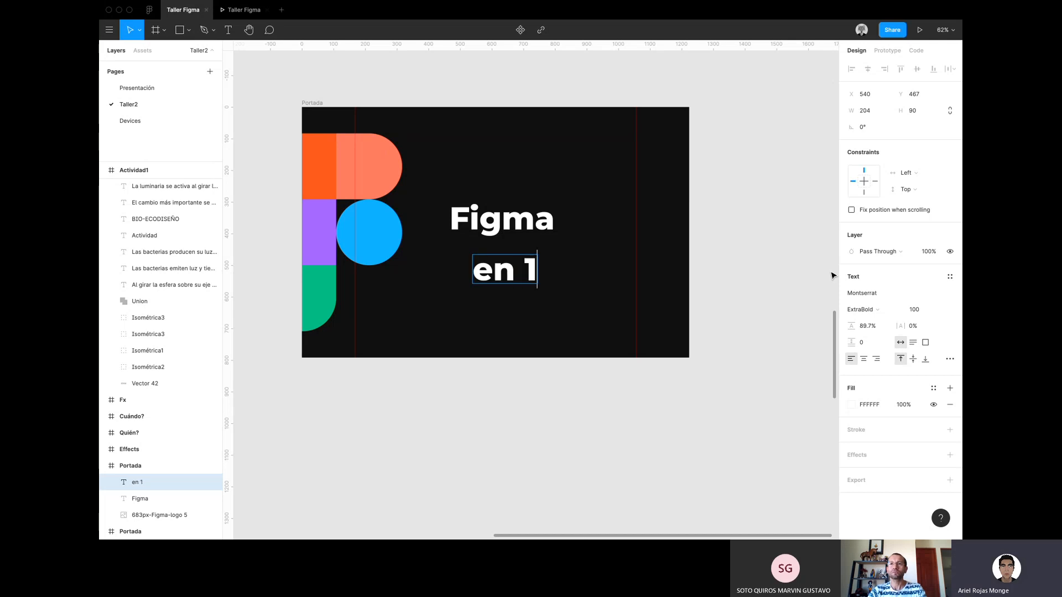
type(", 2, 2")
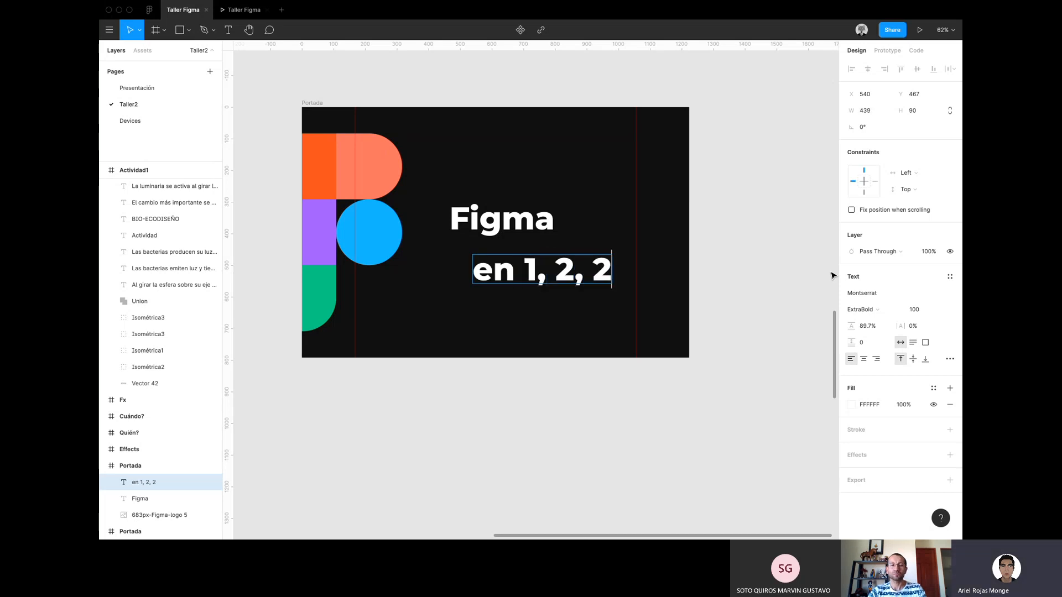
key("BackSpace")
type("3")
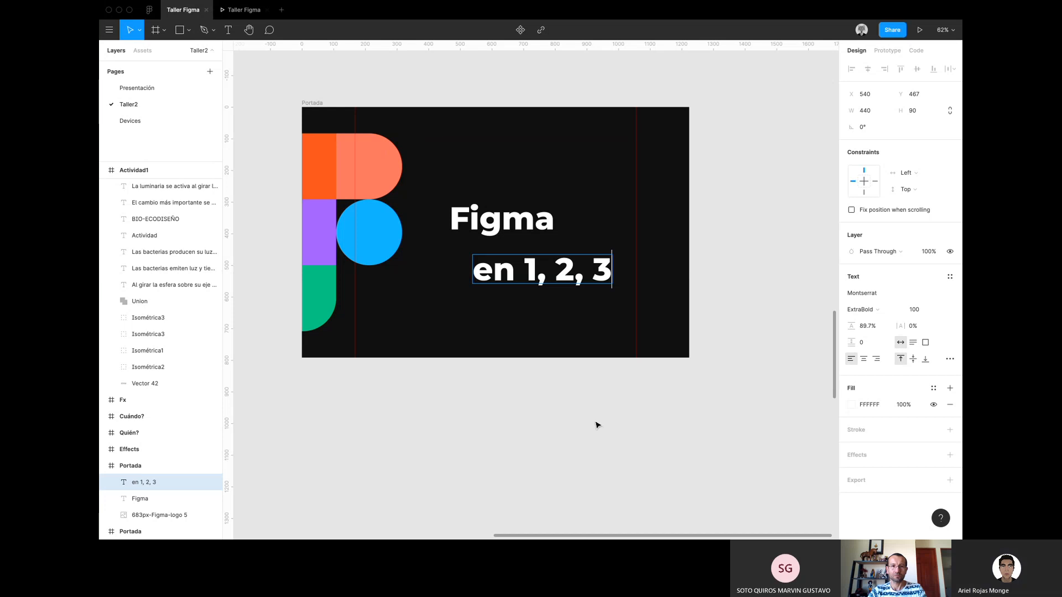
key("Escape")
Scale "en 1, 2, 3" down directly beneath the Figma title and set its font to Regular, size 36.
key("k")
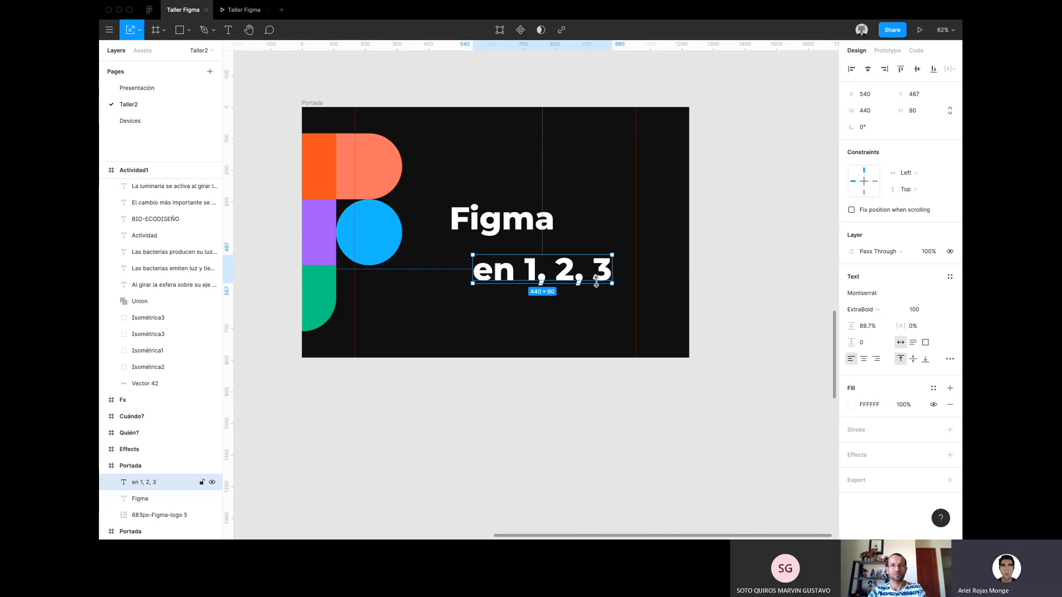
left_click_drag(606, 282, 564, 245)
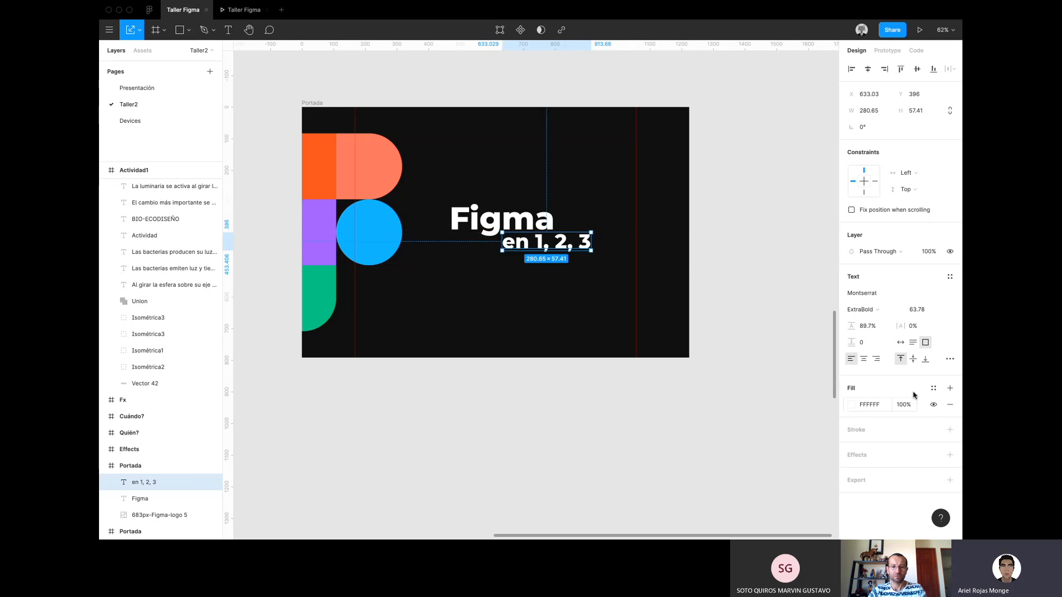
left_click(867, 310)
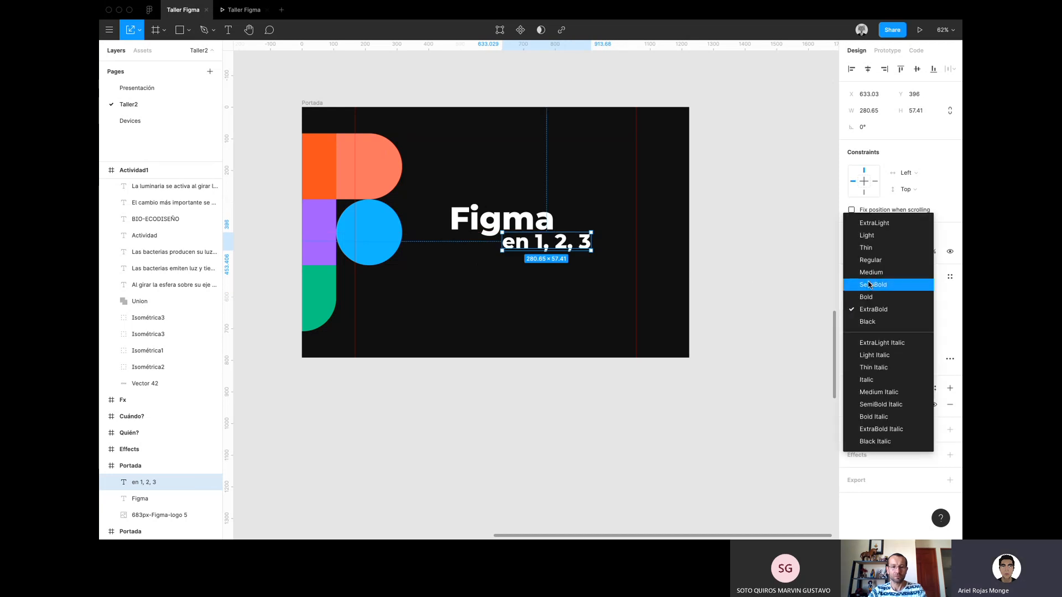
left_click(870, 260)
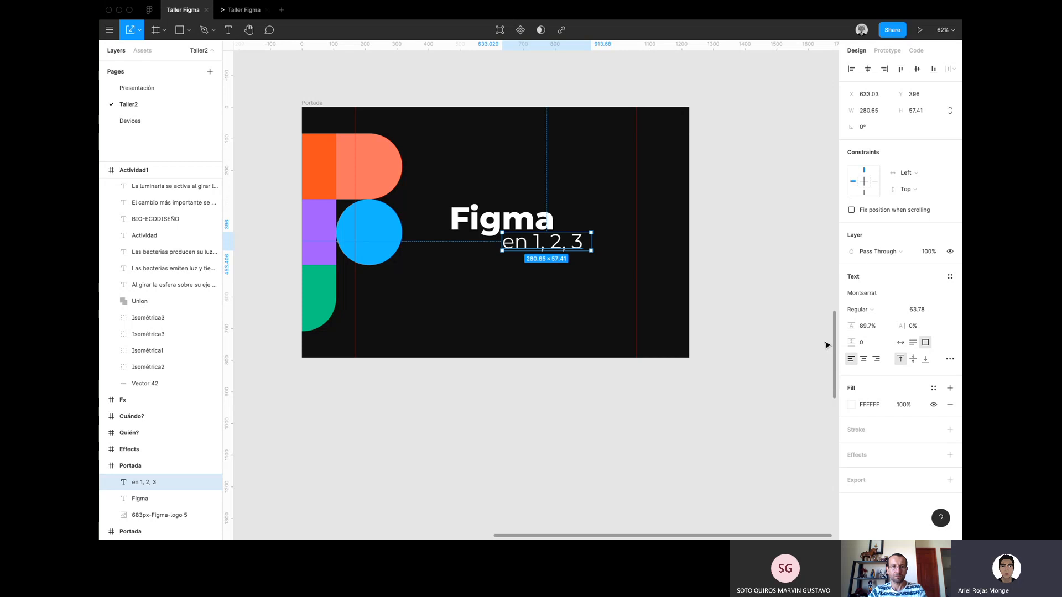
left_click(939, 309)
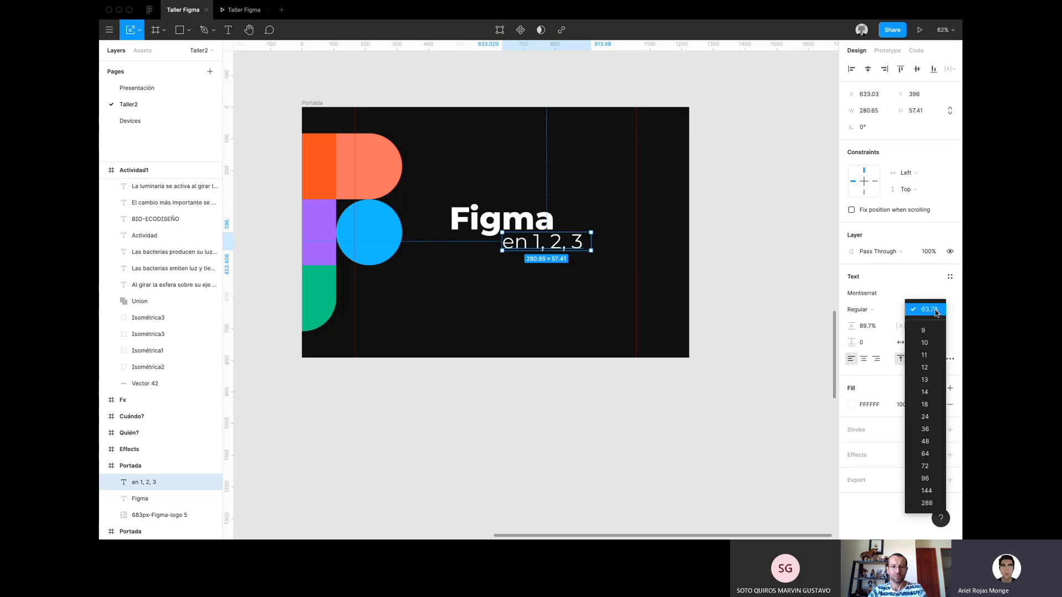
left_click(927, 430)
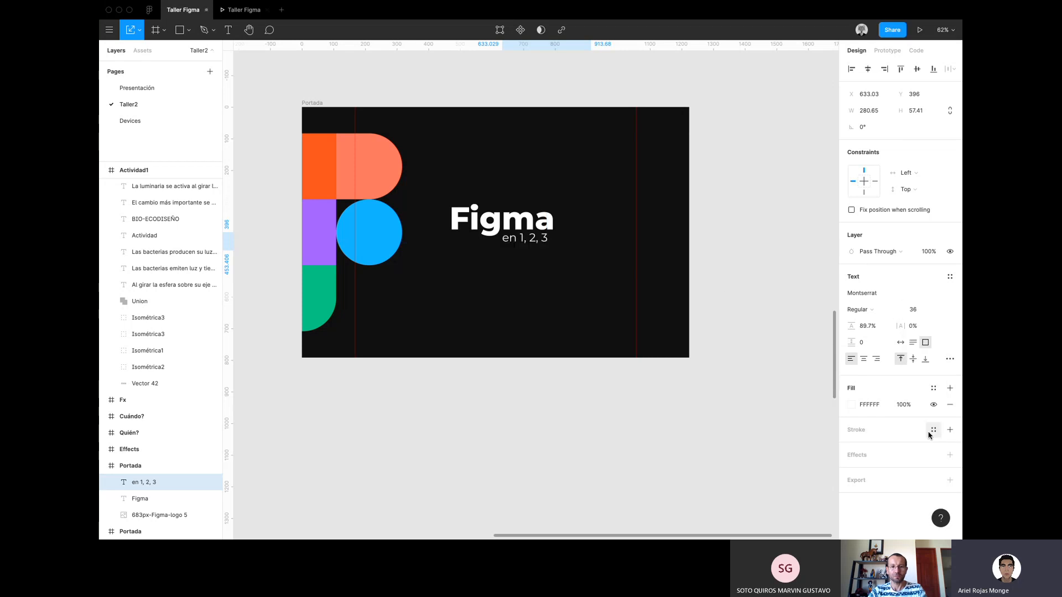
Shrink the "en 1, 2, 3" text box to about 160 × 30 and shift it under the end of the Figma title.
scroll(502, 213, "up", 5)
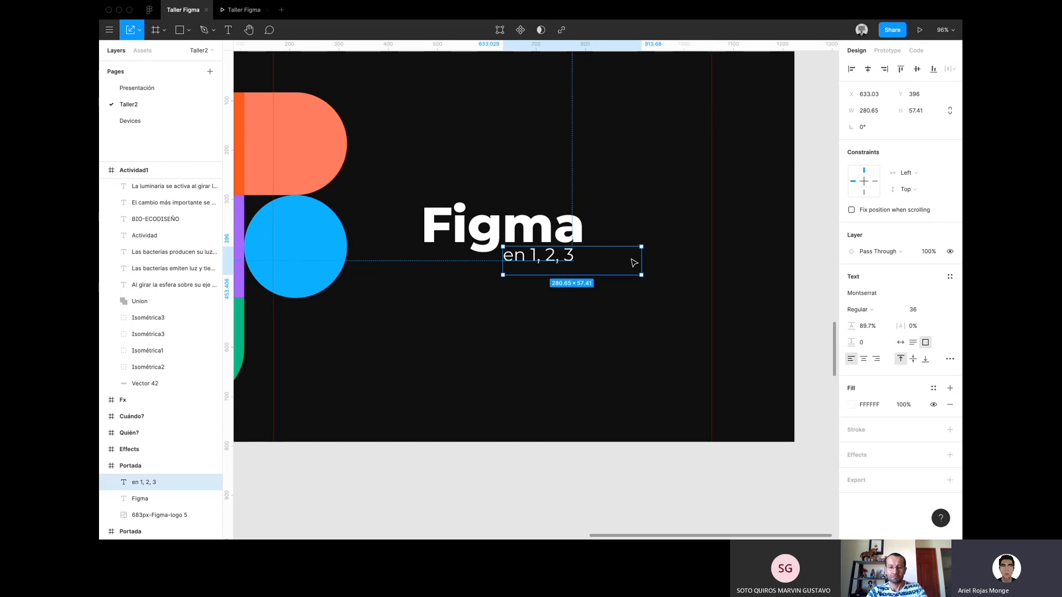
left_click_drag(643, 263, 577, 260)
scroll(566, 262, "down", 3)
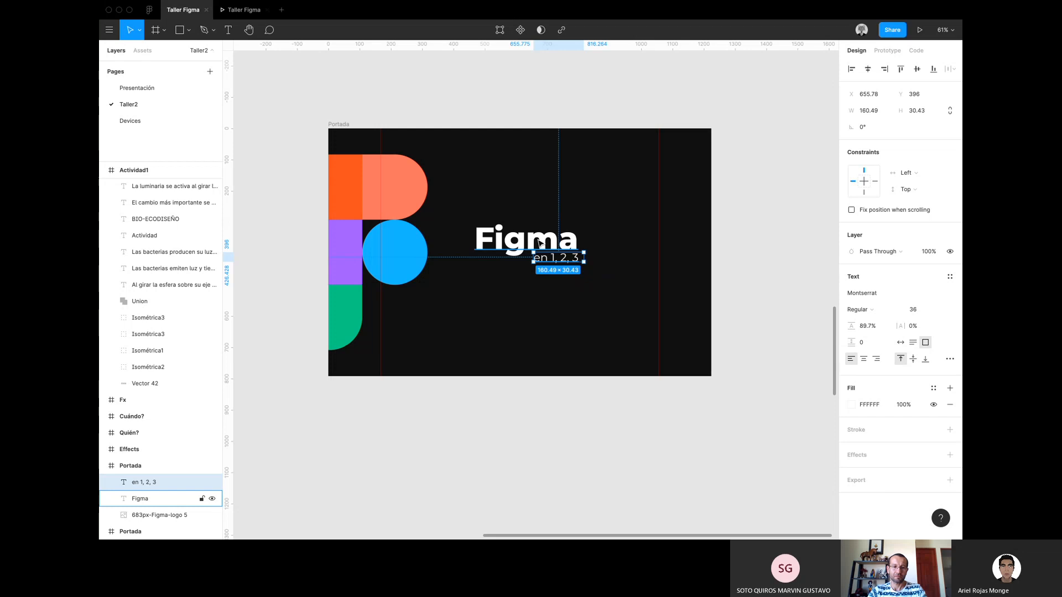
Group the Figma title with its subtitle and move the group to about X 544, Y 336.
left_click(539, 242, "shift")
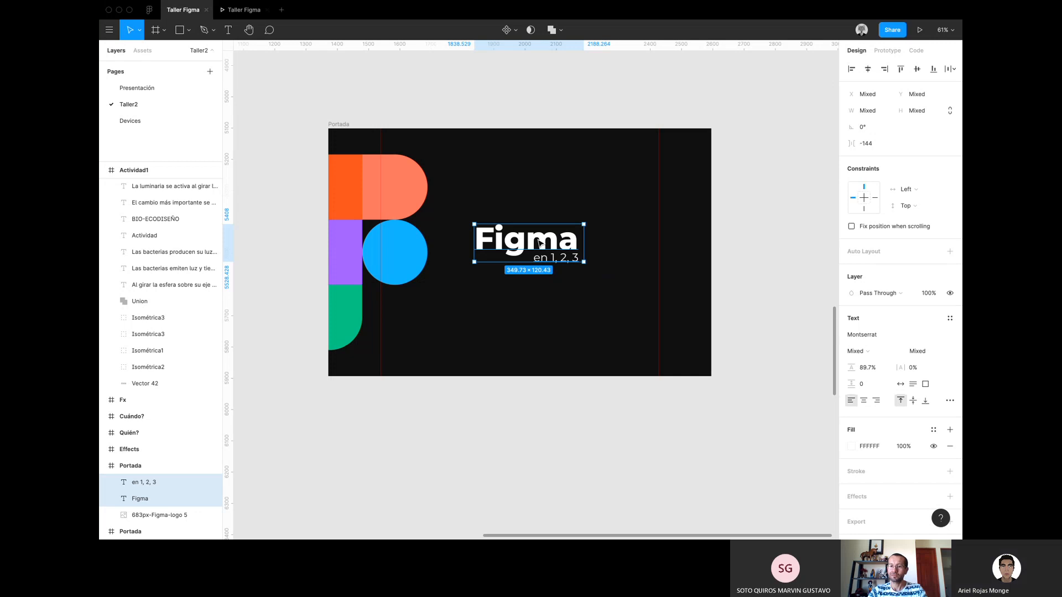
key("super+g")
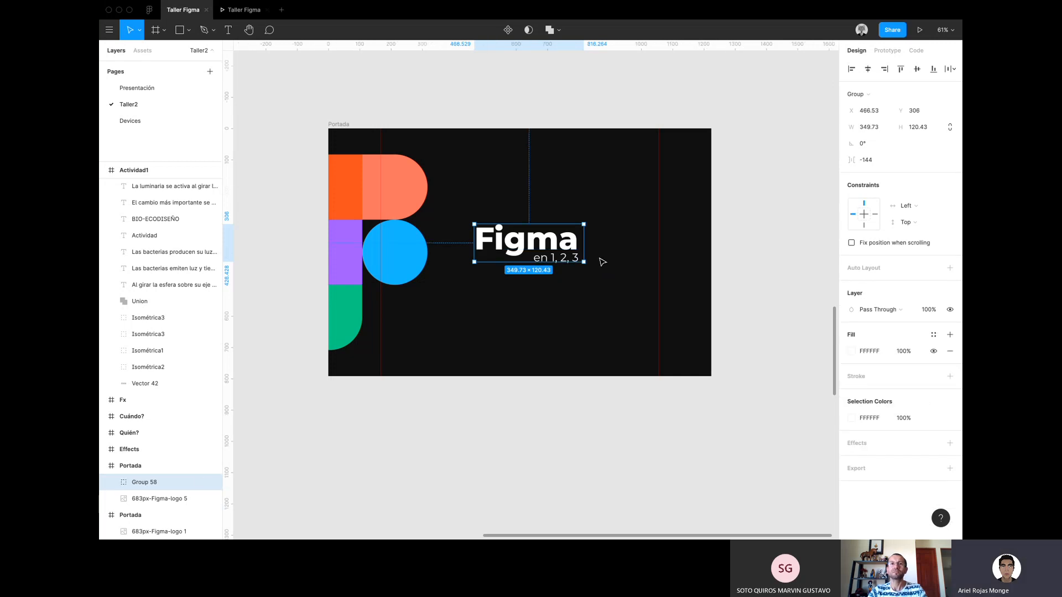
left_click_drag(557, 252, 582, 262)
scroll(781, 309, "down", 1)
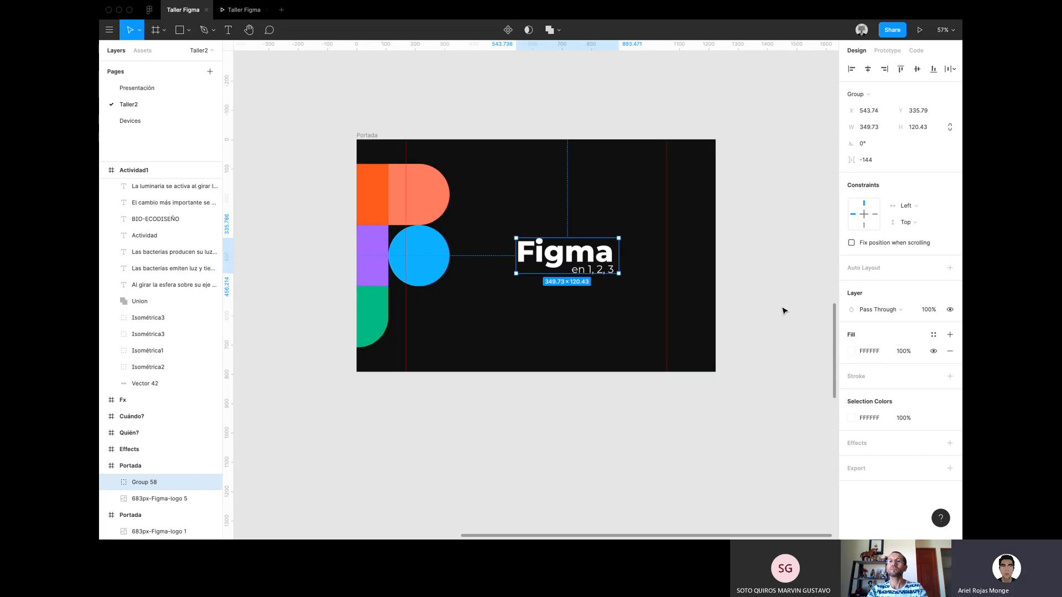
Move the Figma logo fully inside the Portada frame, to an X of about 80.
left_click(780, 310)
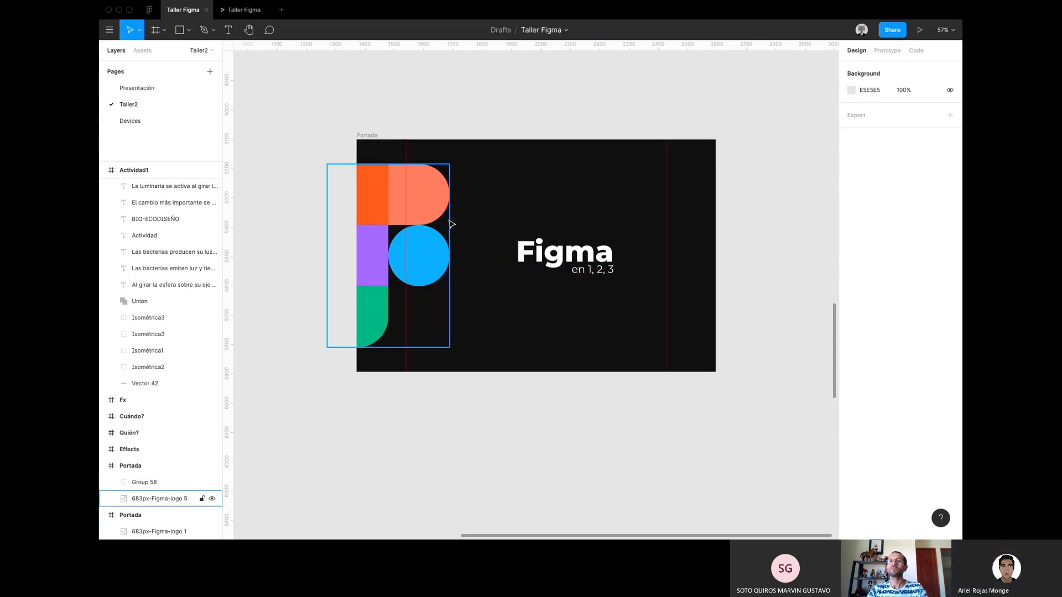
left_click_drag(422, 200, 474, 202)
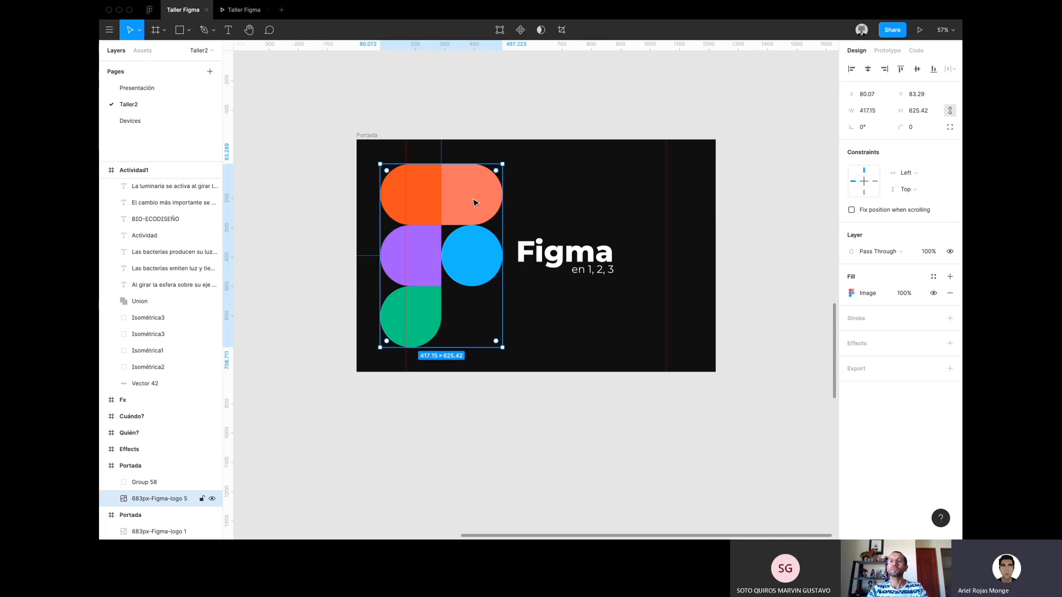
left_click(480, 124)
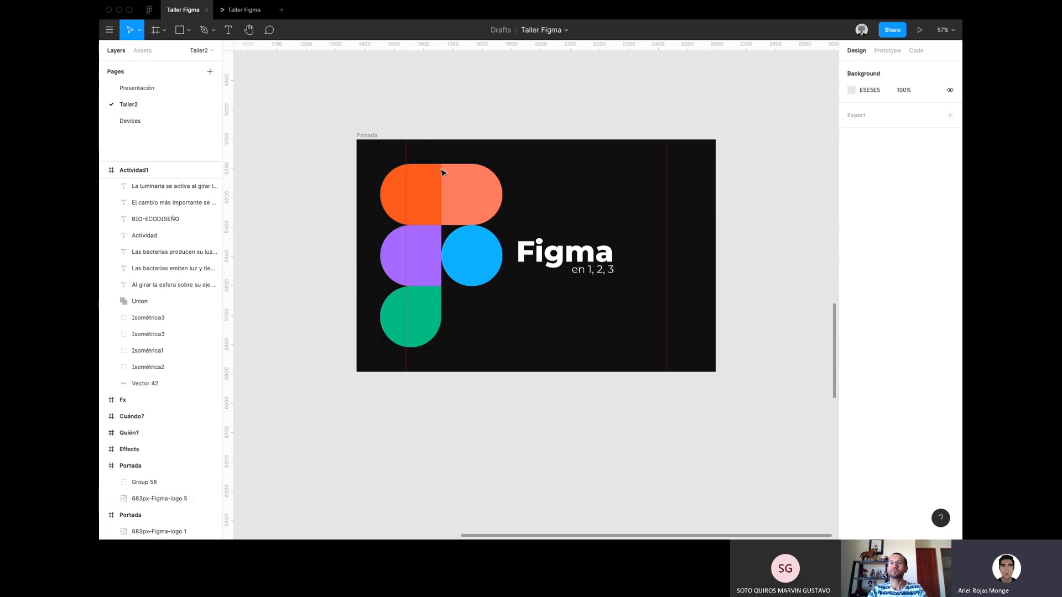
Cover the logo's dark orange block with a rectangle fitted to about 209 × 209, and duplicate it over the purple and green blocks.
scroll(420, 200, "up", 5)
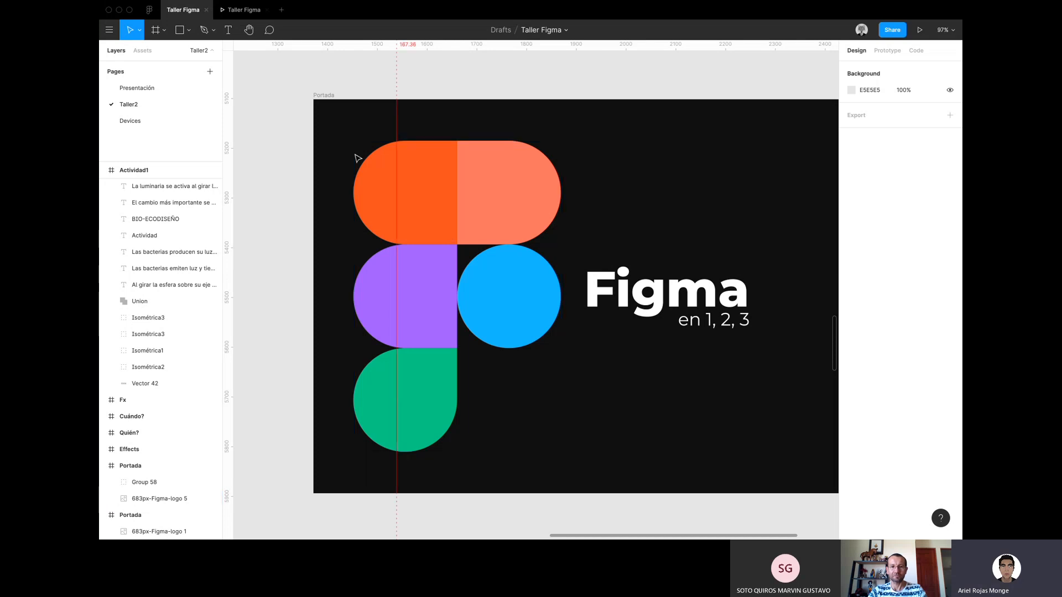
key("r")
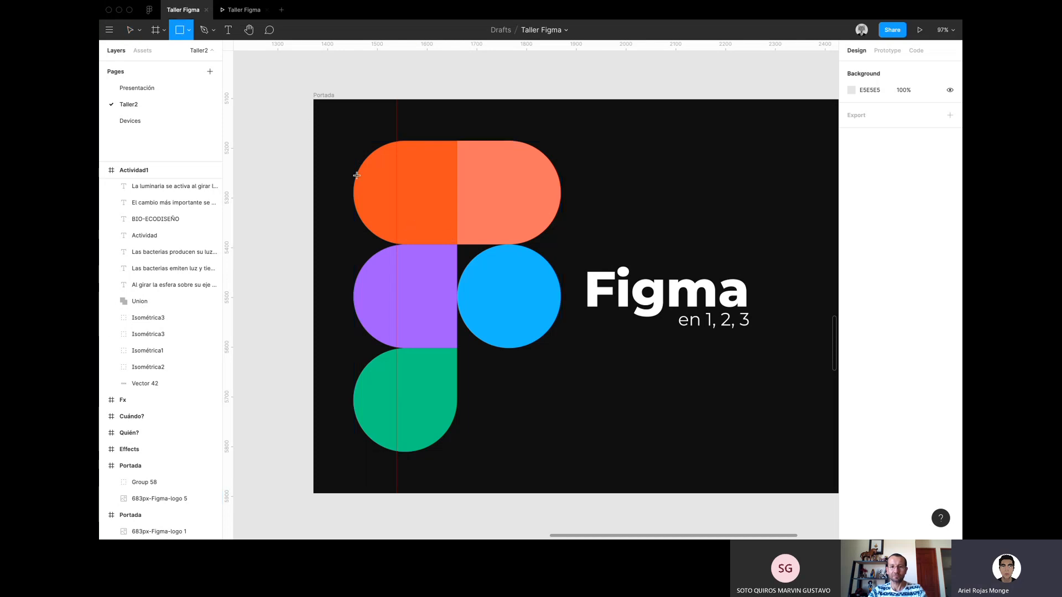
mouse_move(345, 135)
left_mouse_down()
mouse_move(460, 224)
mouse_move(456, 245)
left_mouse_up()
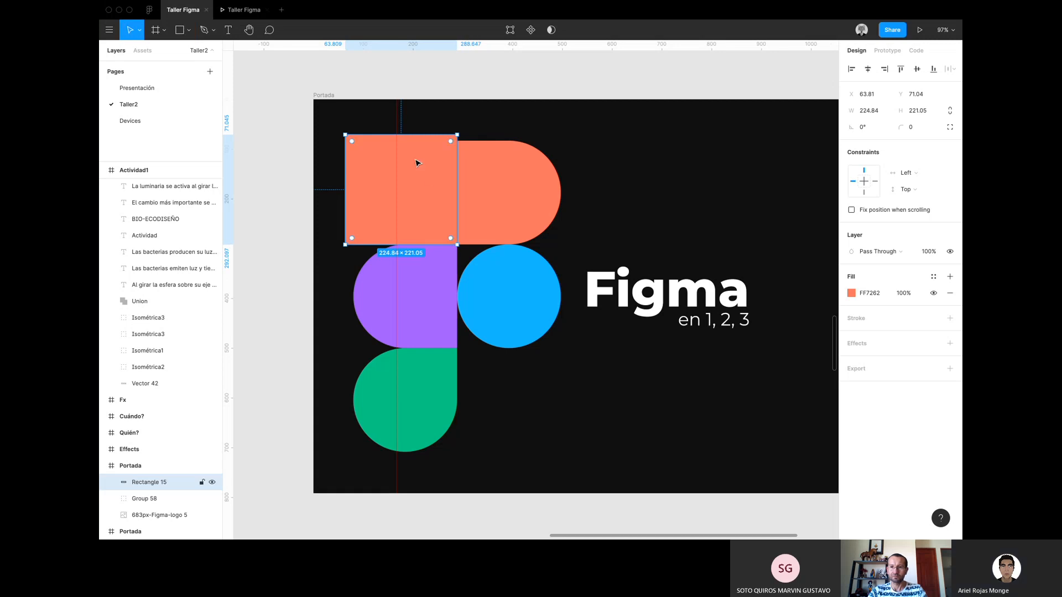
left_click_drag(402, 132, 403, 143)
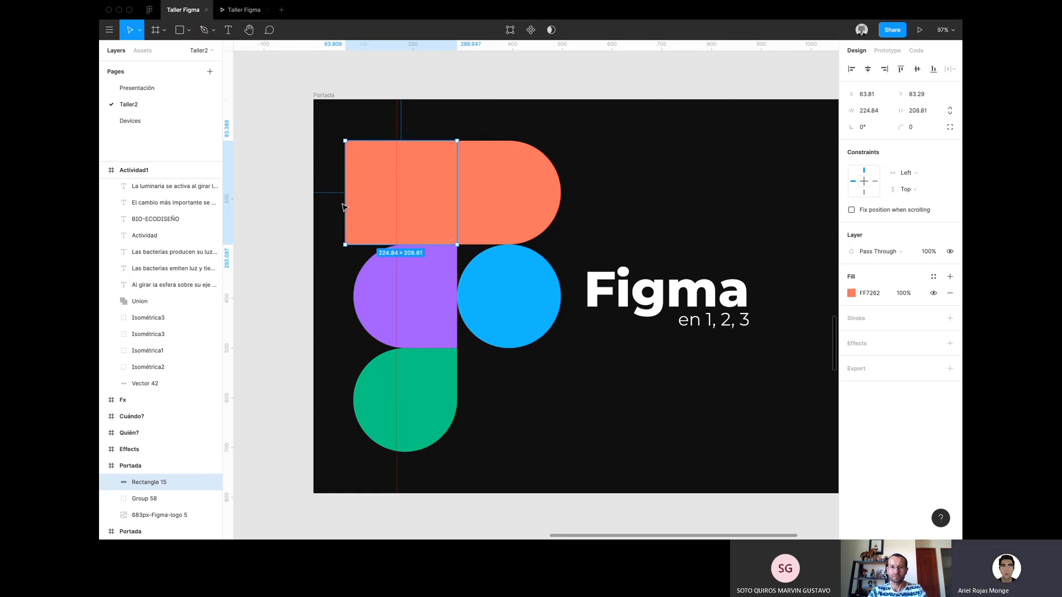
left_click_drag(342, 207, 427, 408)
left_click(433, 213)
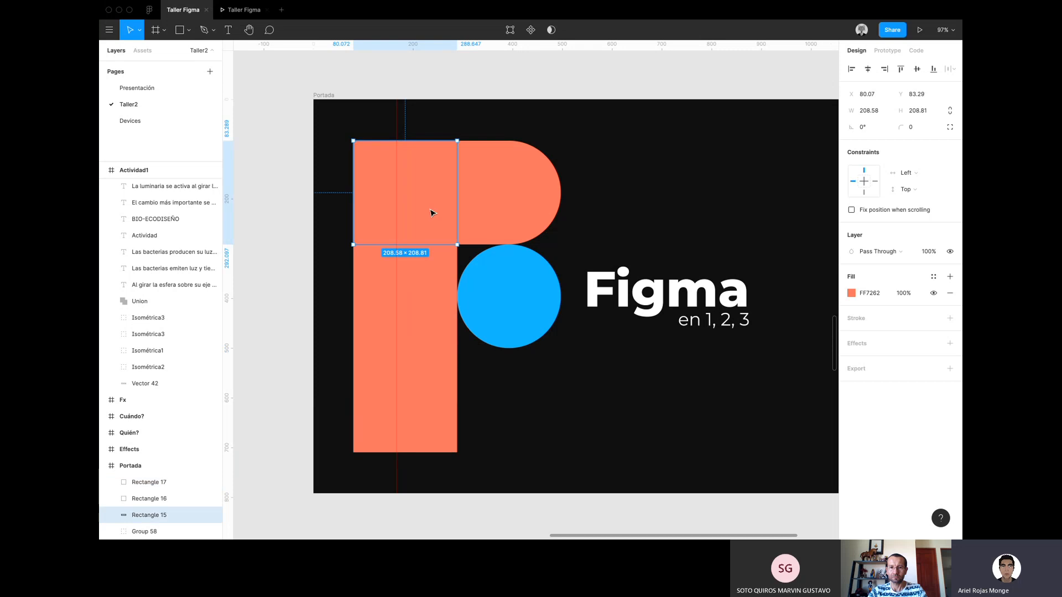
left_click(407, 326, "shift")
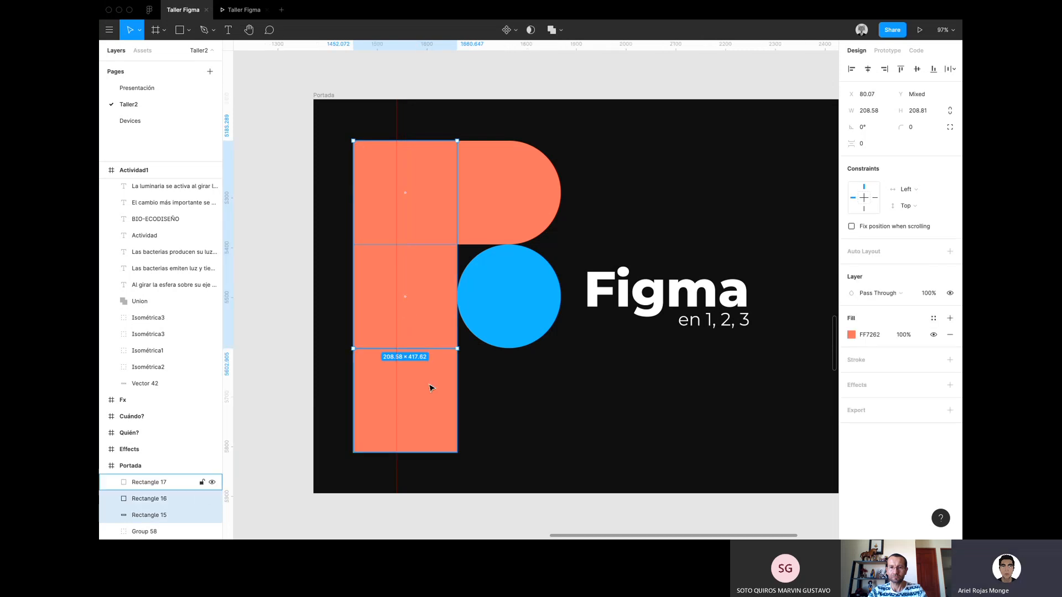
left_click(429, 384, "shift")
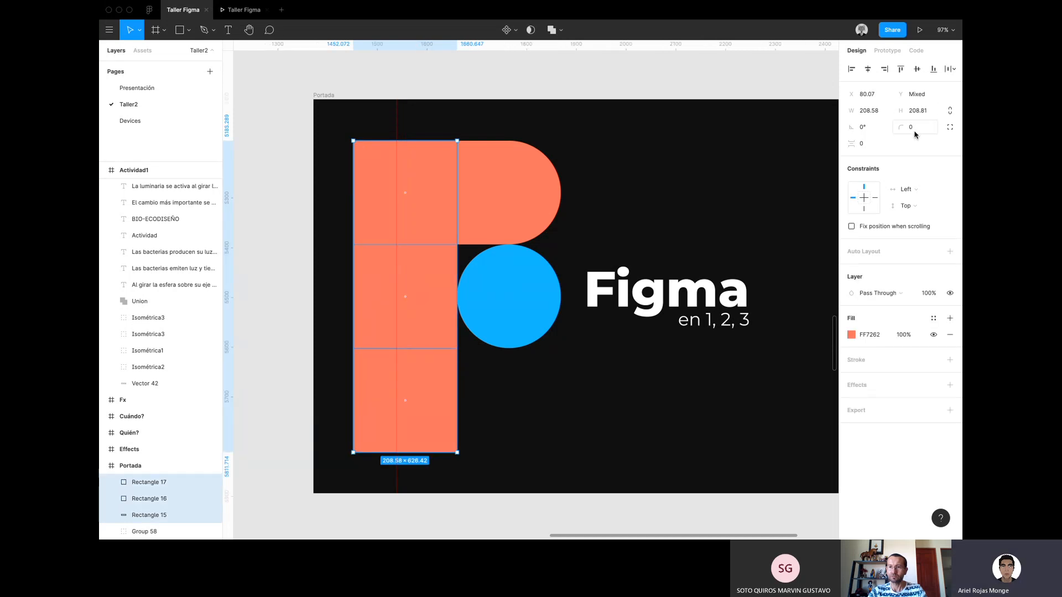
left_click(915, 130)
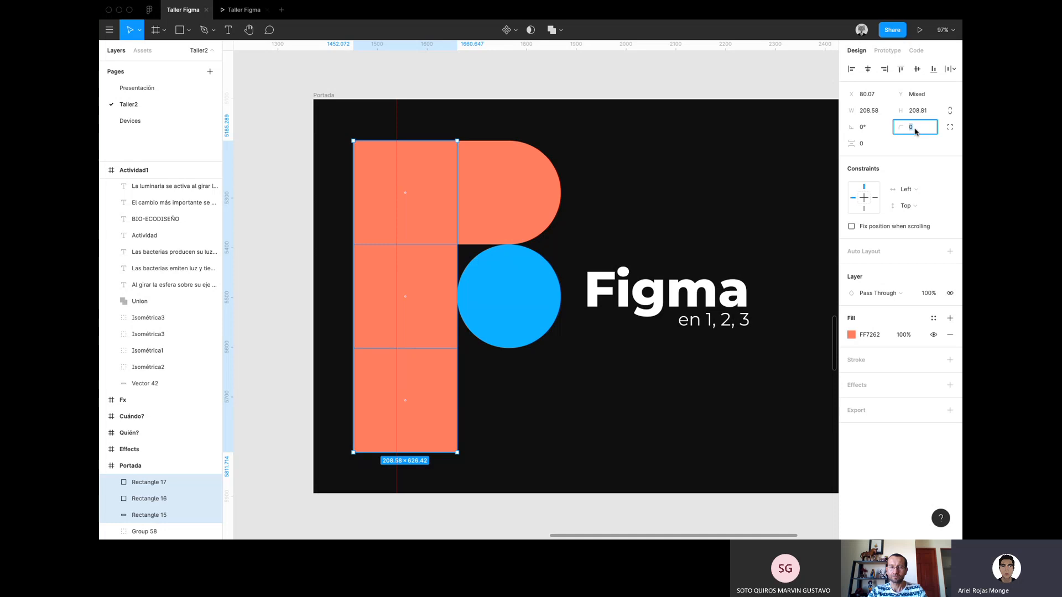
left_click(417, 182)
left_click(322, 173)
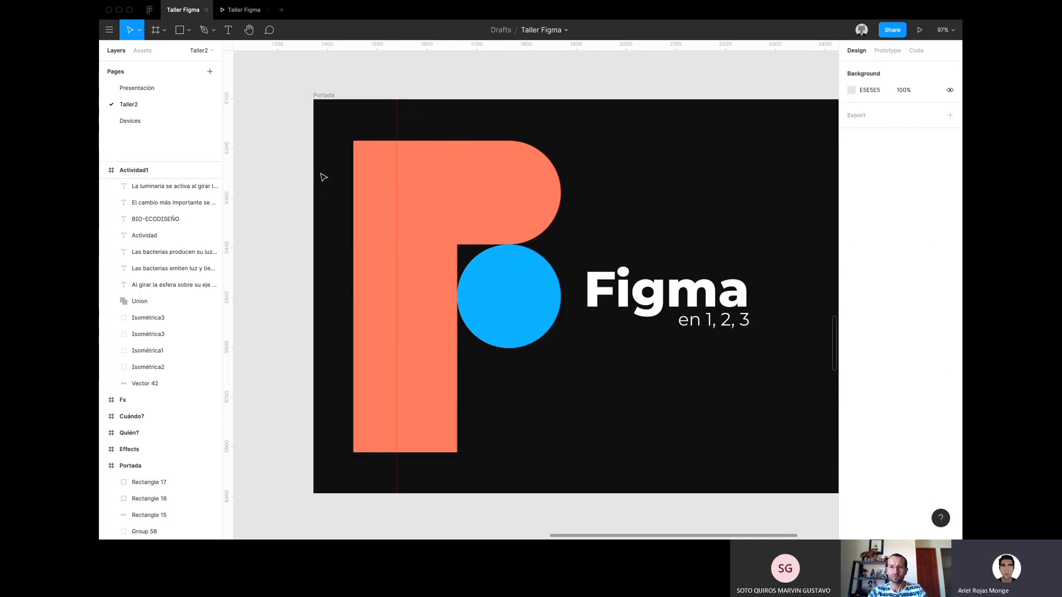
Round the upper-left rectangle's two left corners to a radius of 104.29 and set its two right corner points to radius 0.
left_click(391, 166)
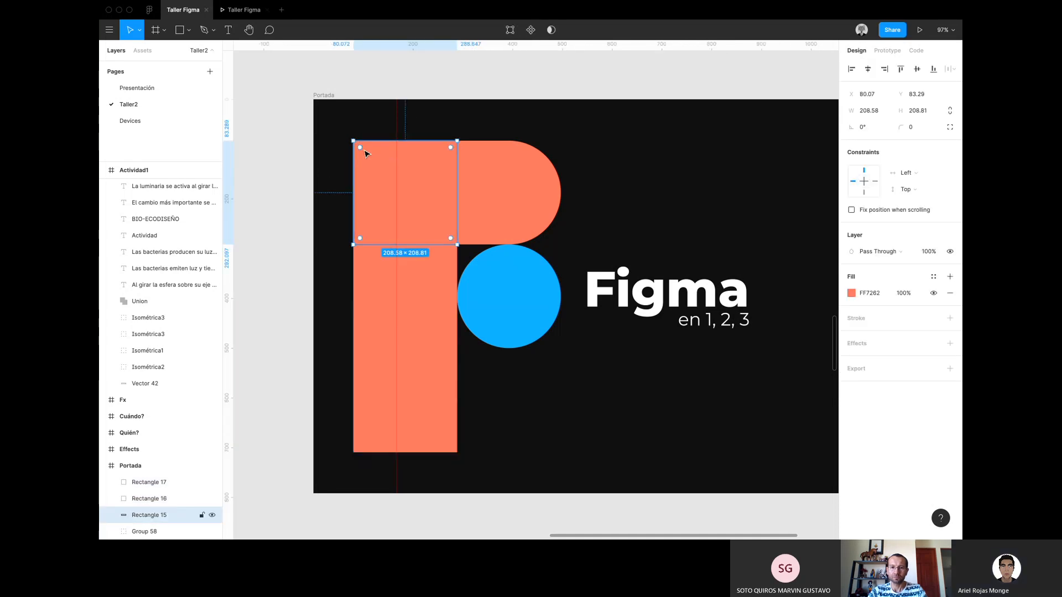
mouse_move(360, 148)
left_mouse_down()
mouse_move(485, 197)
mouse_move(470, 189)
left_mouse_up()
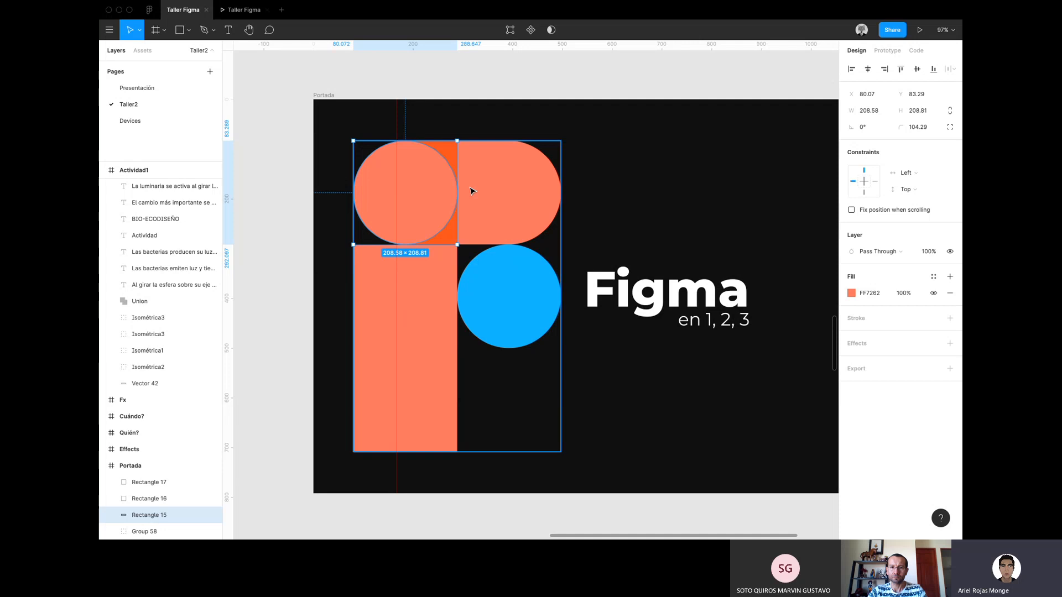
double_click(439, 180)
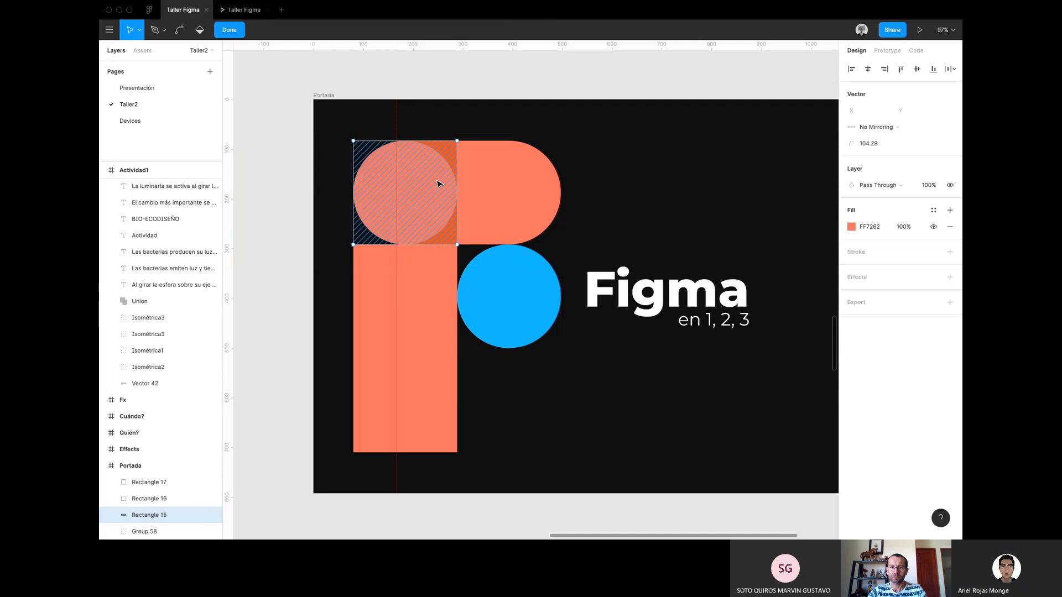
left_click(457, 142)
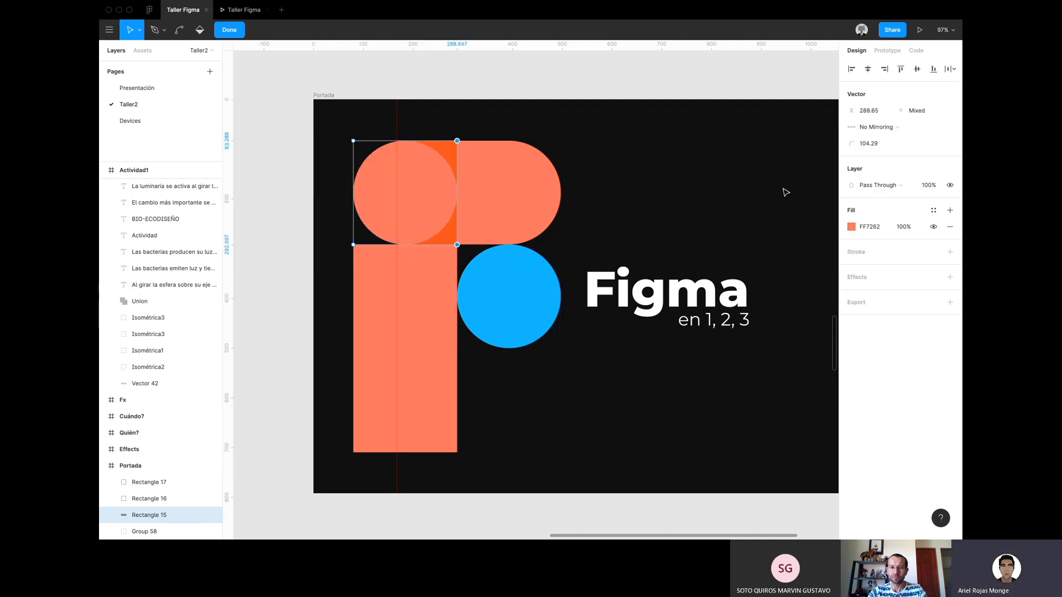
left_click(874, 145)
key("ctrl+c")
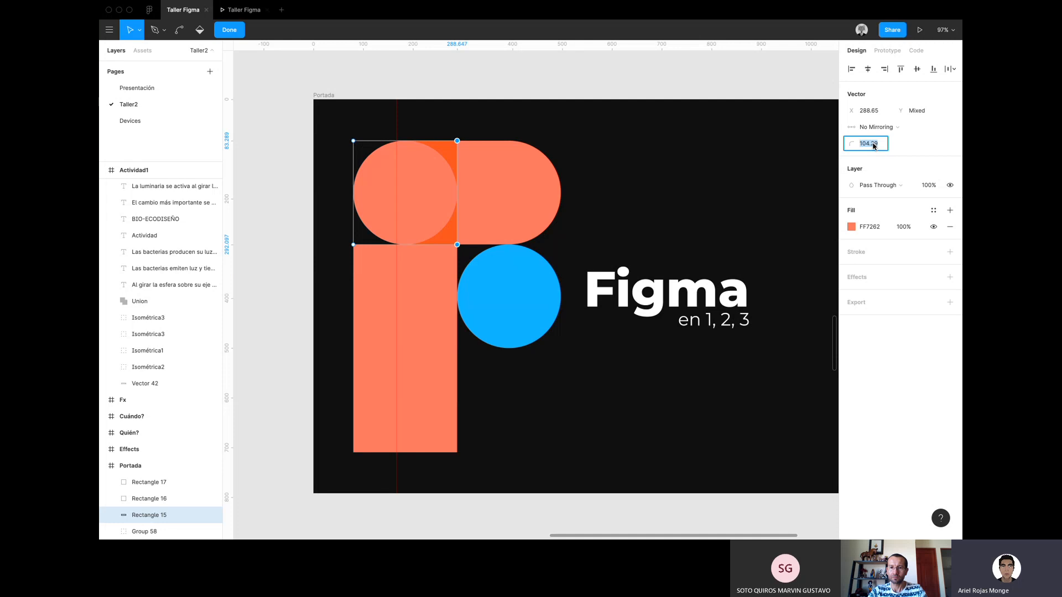
type("0")
key("Return")
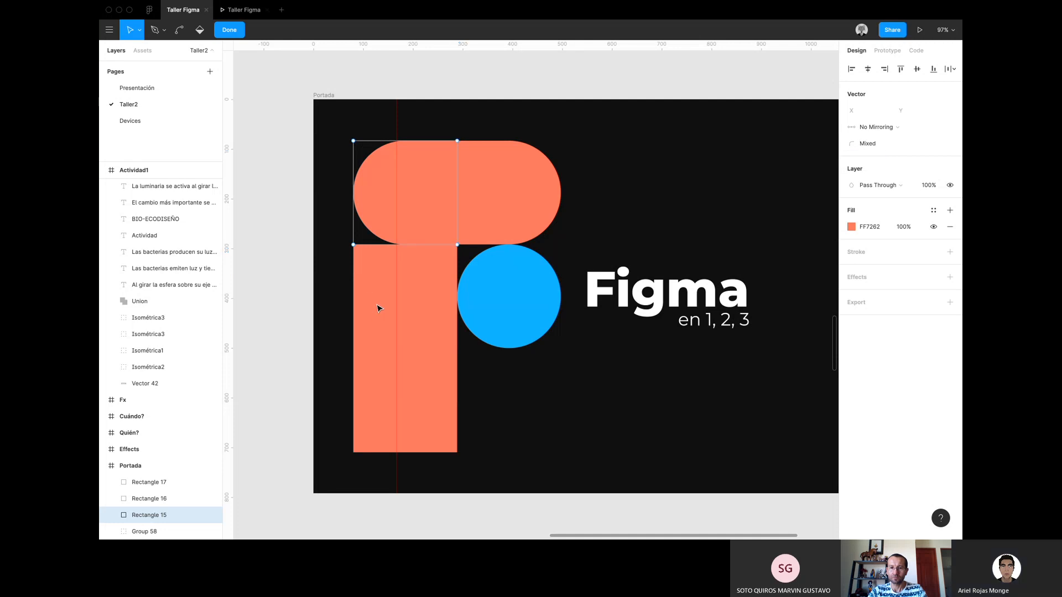
Replace the two plain square copies with duplicates of the rounded rectangle over the logo's purple and green blocks.
left_click(378, 308)
key("super+z")
key("super+z")
key("super+z")
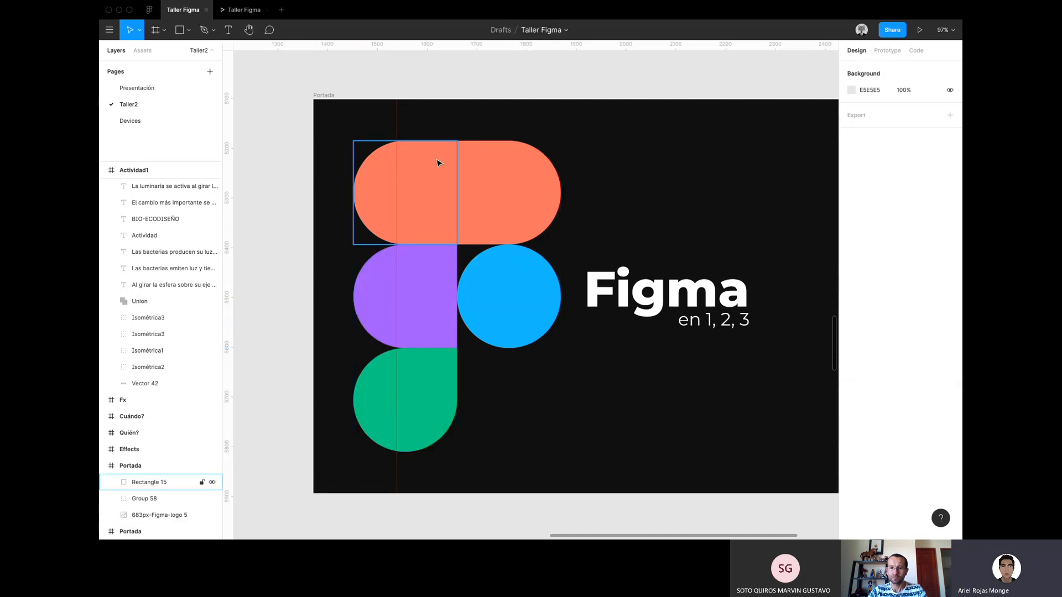
left_click_drag(436, 177, 434, 280, "alt")
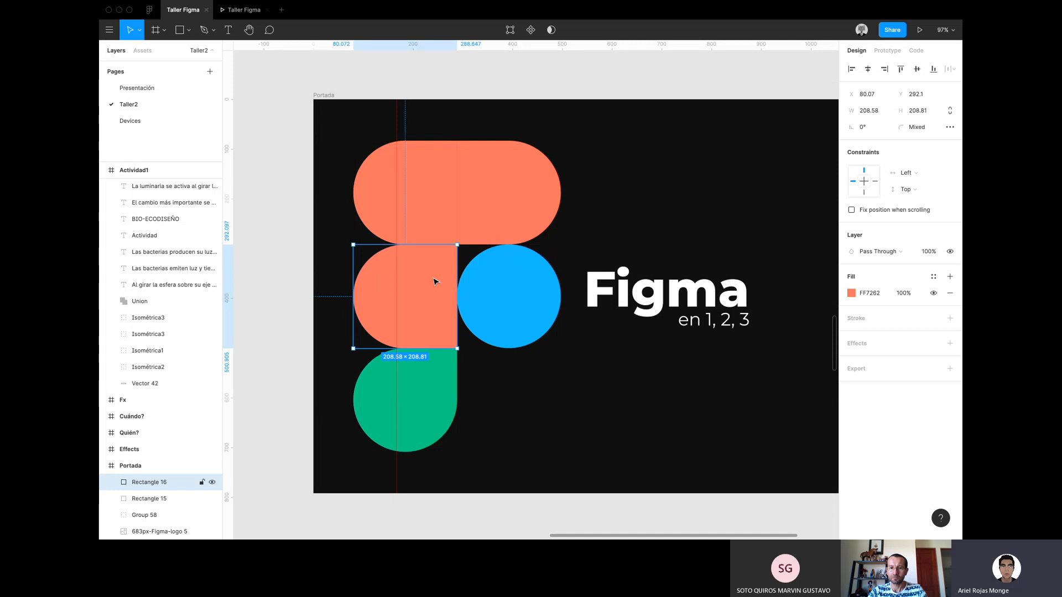
key("super+d")
Set the bottom-right corner point of the lowest rounded copy to a radius of 104.29 and finish editing its points.
double_click(434, 435)
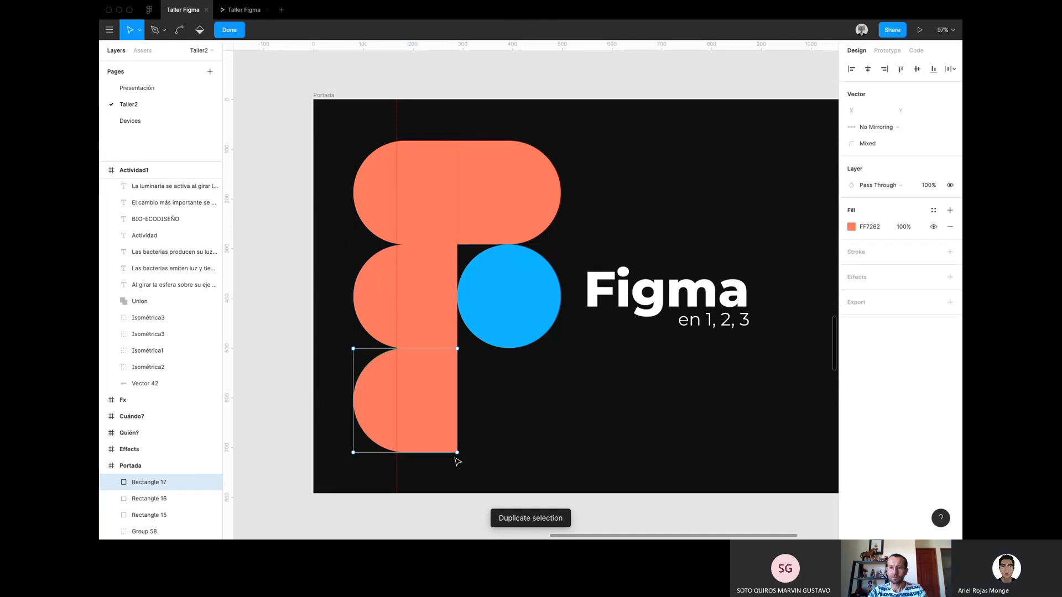
left_click(457, 452)
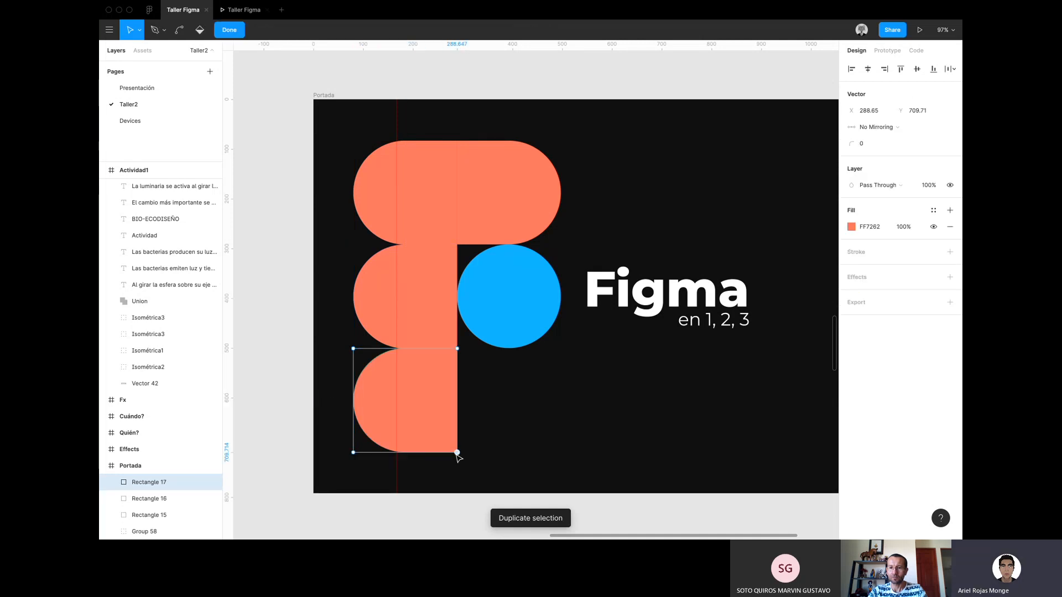
left_click(354, 452)
left_click(879, 144)
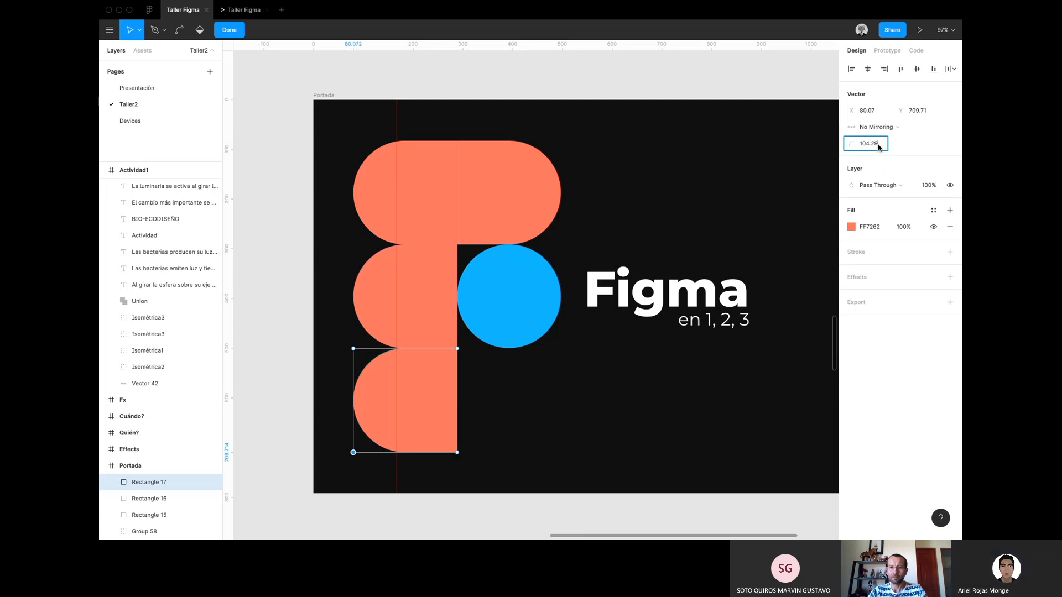
left_click(459, 454)
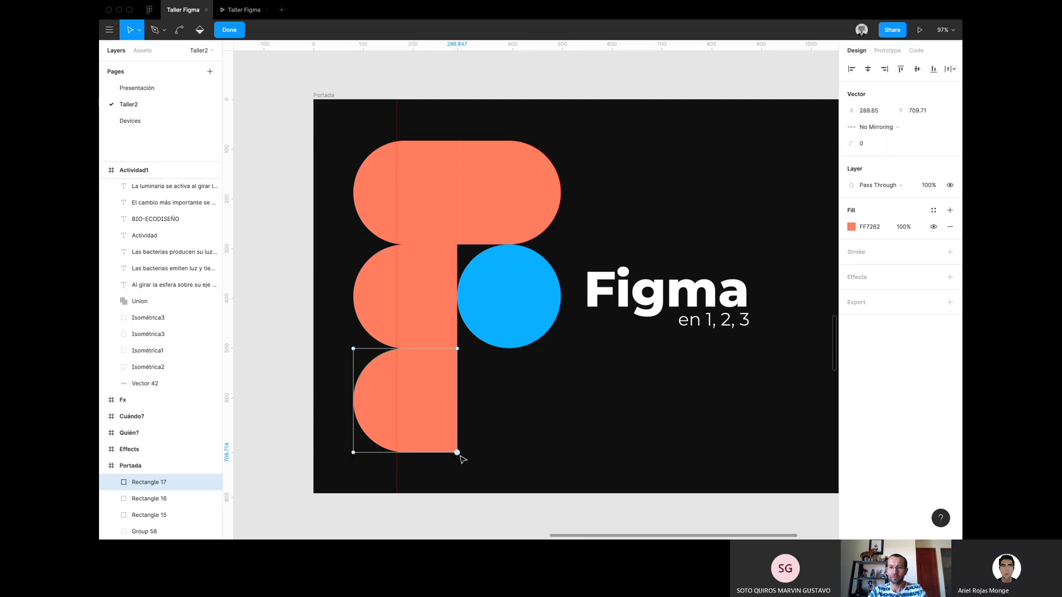
left_click(880, 143)
key("ctrl+v")
key("Return")
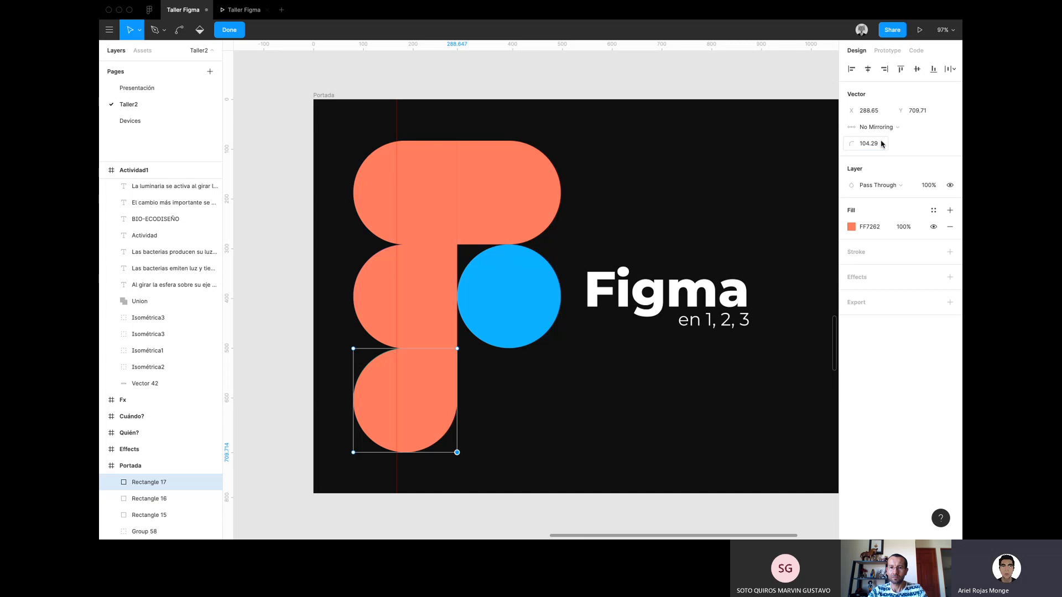
left_click(549, 381)
key("Escape")
Duplicate the upper rounded rectangle over the logo's light orange block and flip the copy horizontally.
left_click_drag(420, 197, 523, 200)
right_click(521, 308)
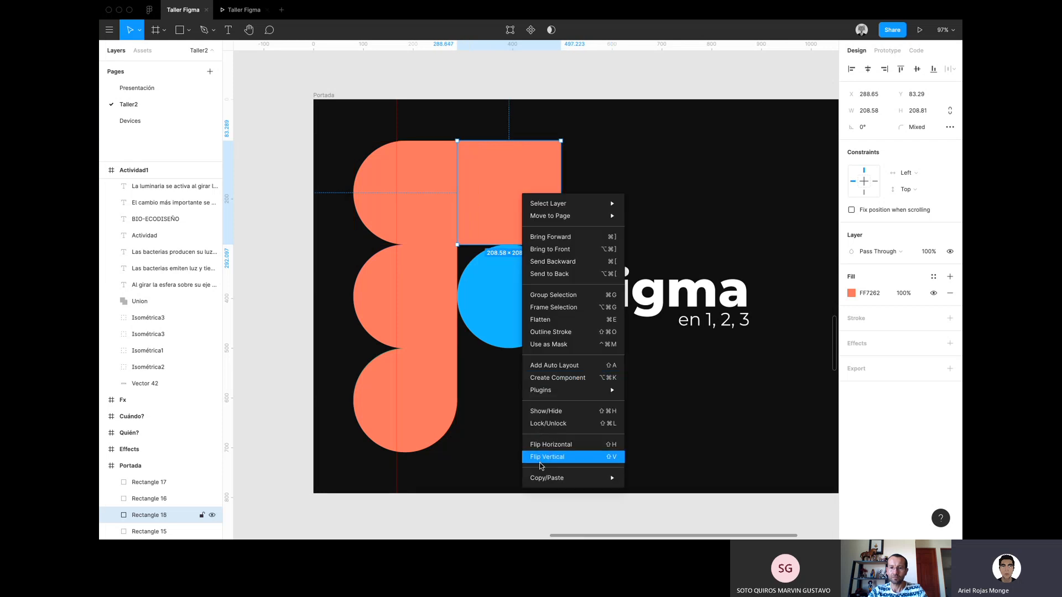
left_click(535, 445)
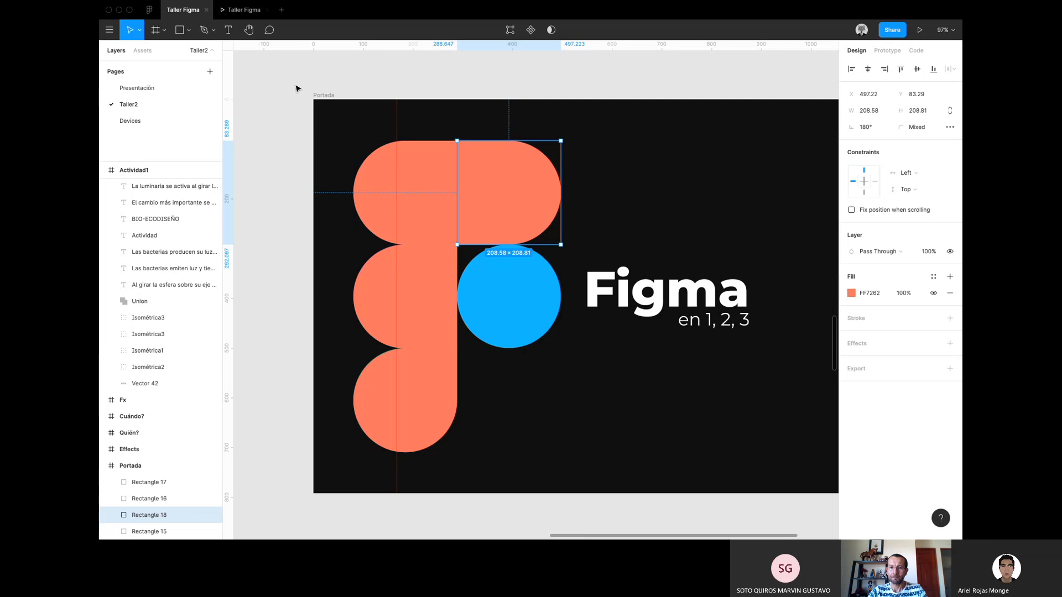
Draw a circle of about 212 × 212 from its centre over the logo's blue dot.
key("o")
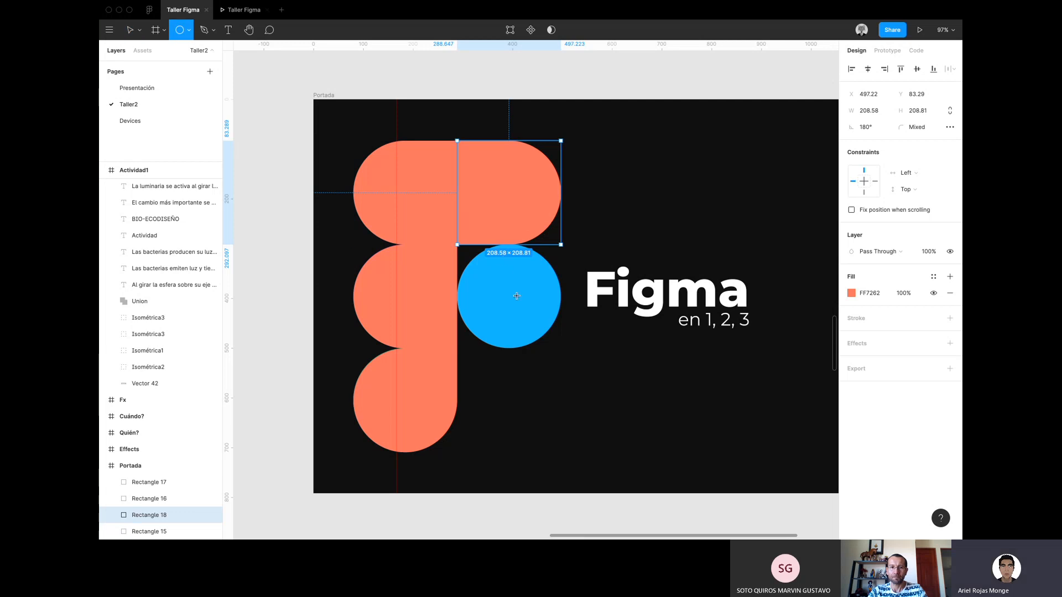
left_click_drag(510, 297, 560, 327)
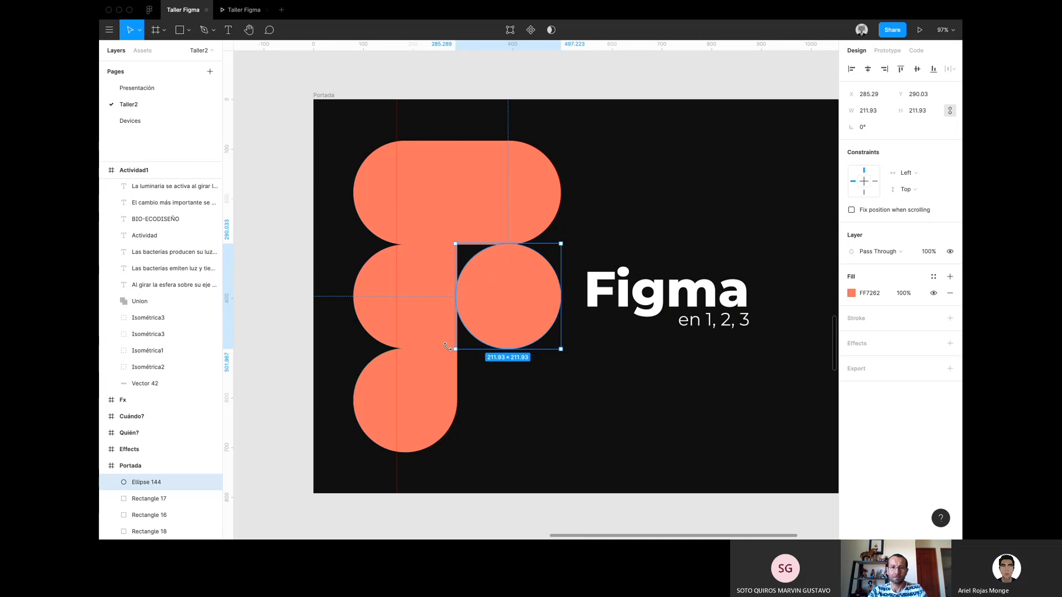
left_click(477, 386)
key("Escape")
Fill the middle rounded rectangle with the document's purple, A259FF.
left_click(451, 293)
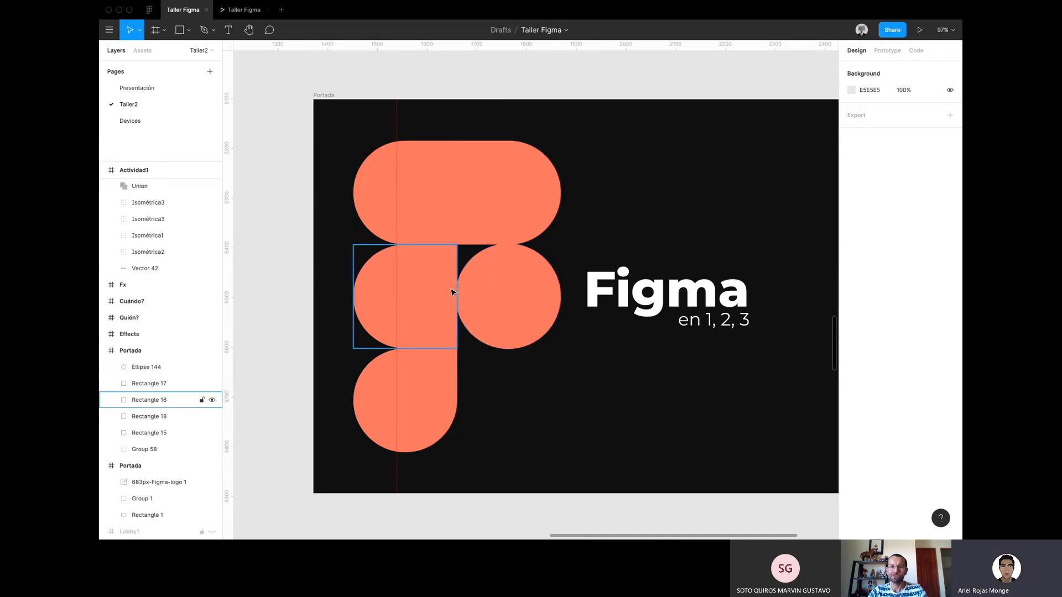
left_click(852, 293)
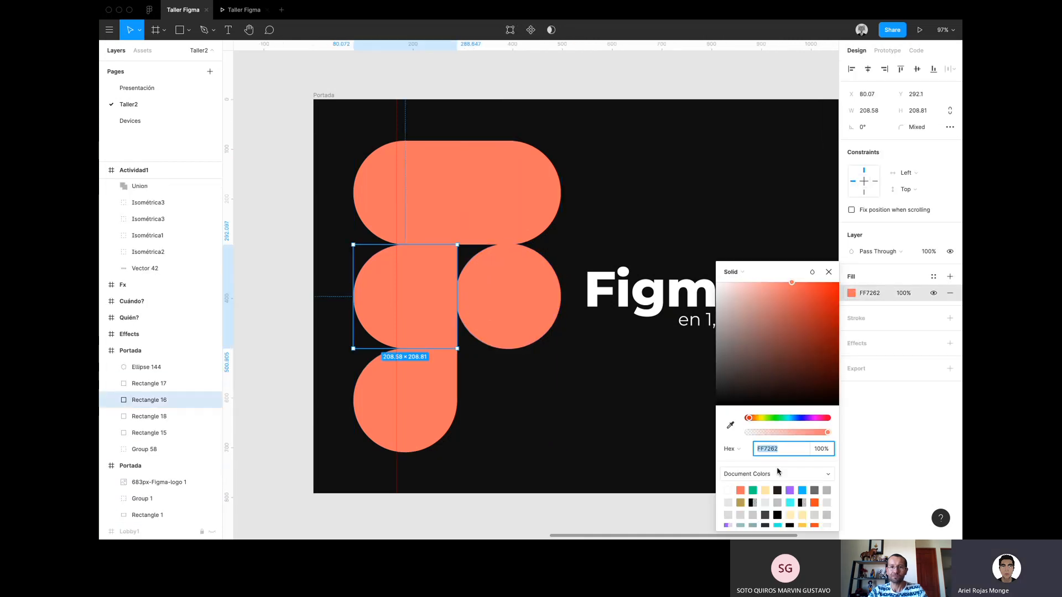
left_click(752, 490)
scroll(613, 475, "down", 5)
scroll(615, 474, "left", 10)
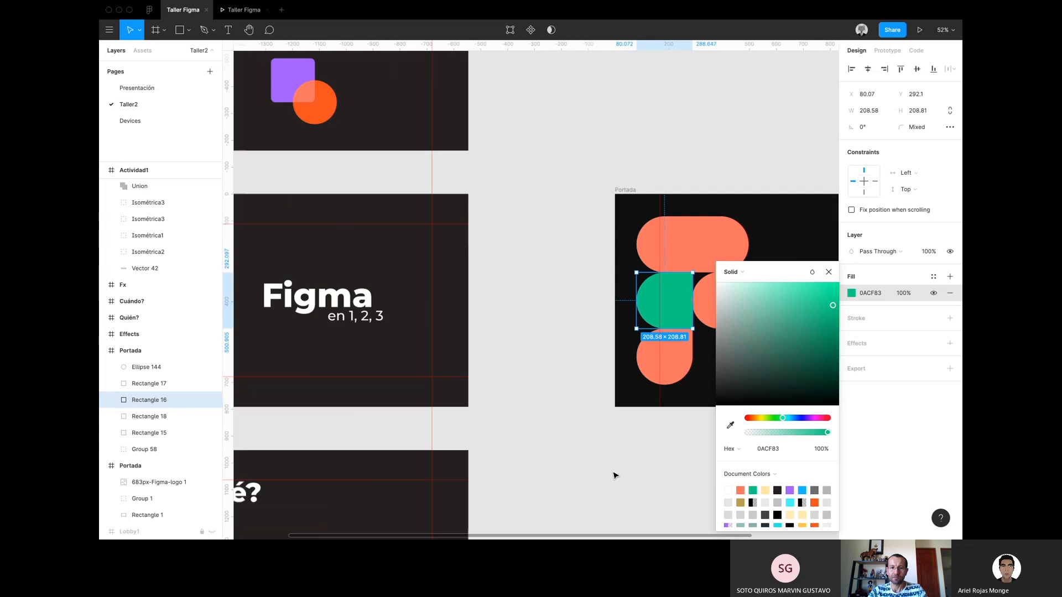
scroll(614, 474, "right", 3)
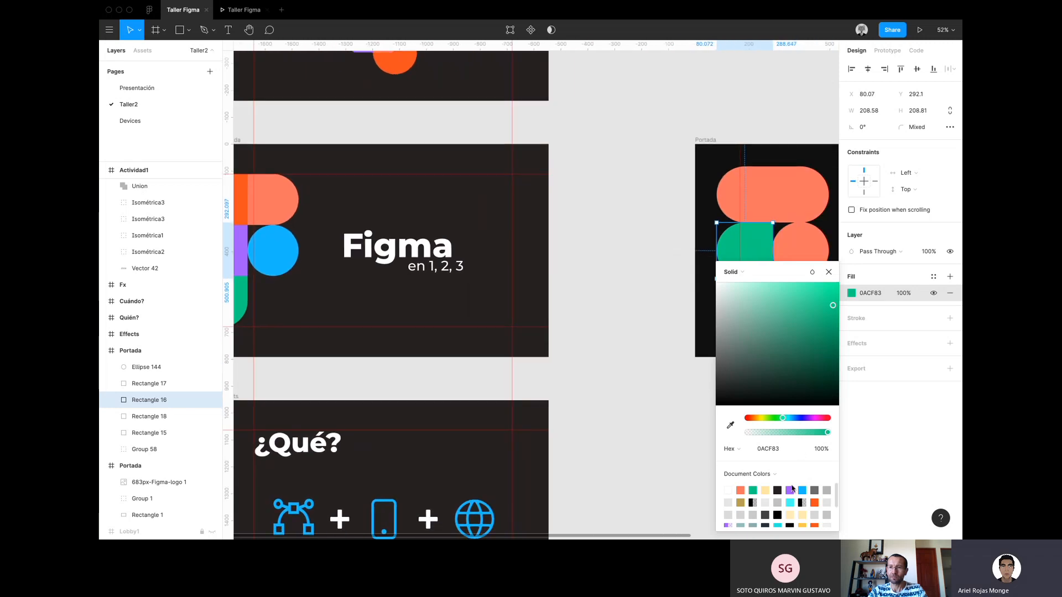
left_click(790, 490)
scroll(609, 352, "right", 1)
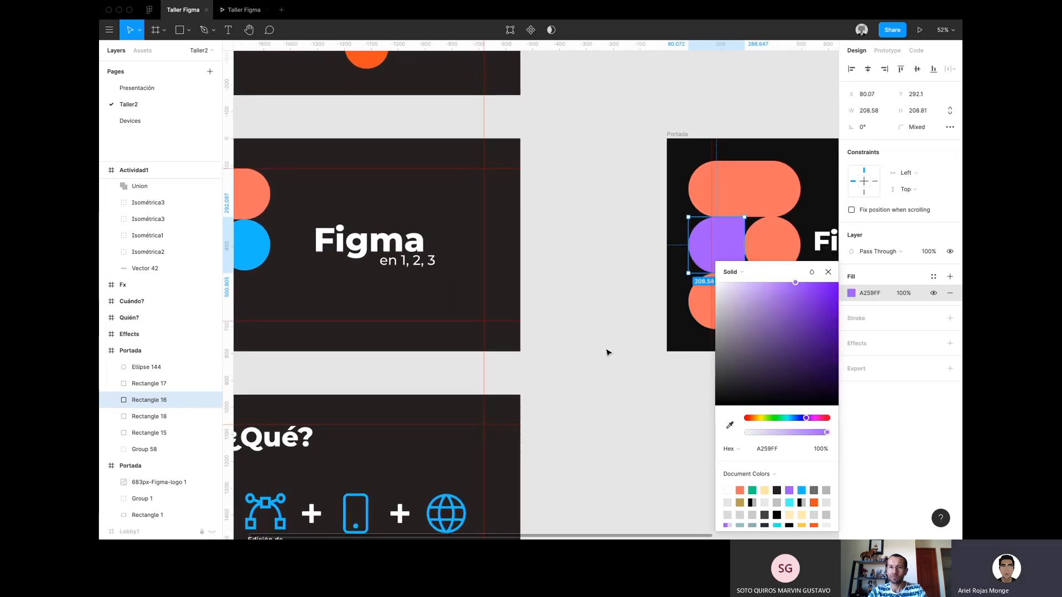
Fill the lowest rounded shape with the document's green, 0ACF83.
left_click(701, 310)
left_click(851, 292)
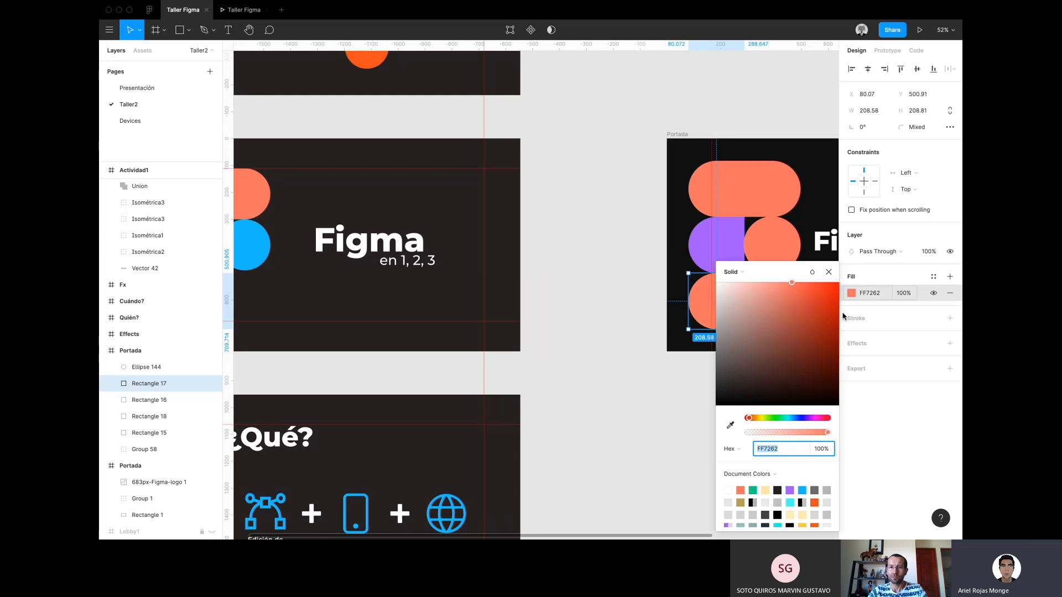
left_click(753, 490)
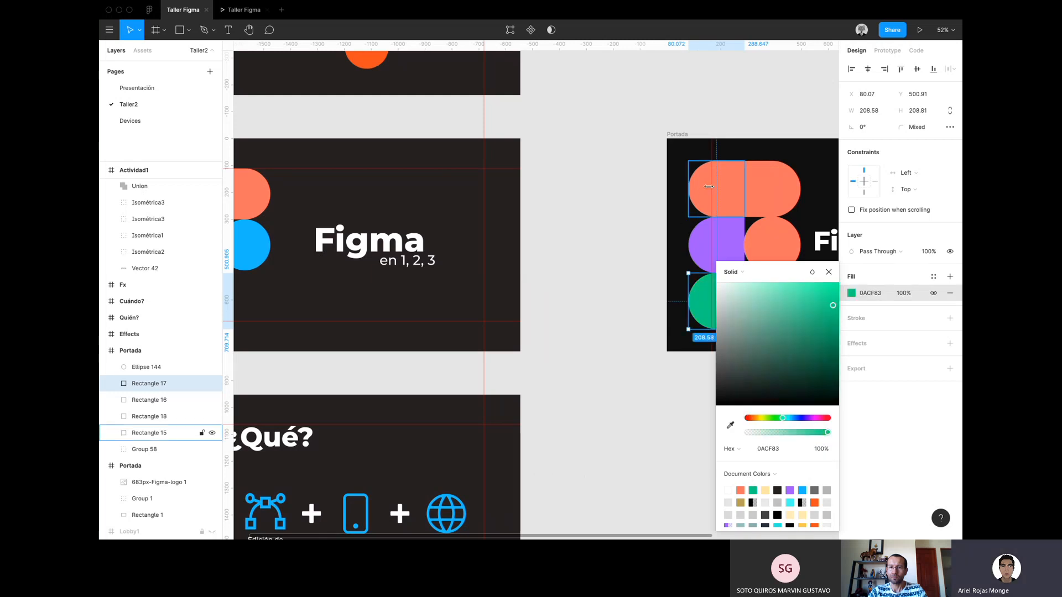
left_click(670, 227)
Recolor the upper-left rounded shape with the dark orange F24E1E sampled from the logo on the original Portada slide.
scroll(704, 182, "left", 3)
left_click(779, 185)
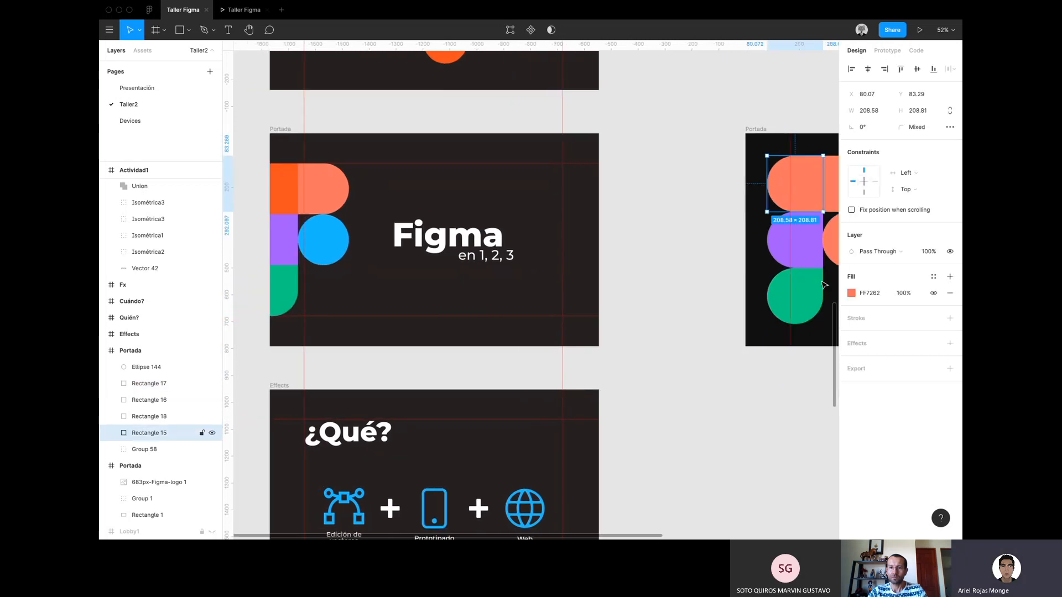
key("i")
left_click(286, 177)
Recolor the circle with the blue 1ABCFE sampled from the original slide's logo.
scroll(609, 201, "right", 3)
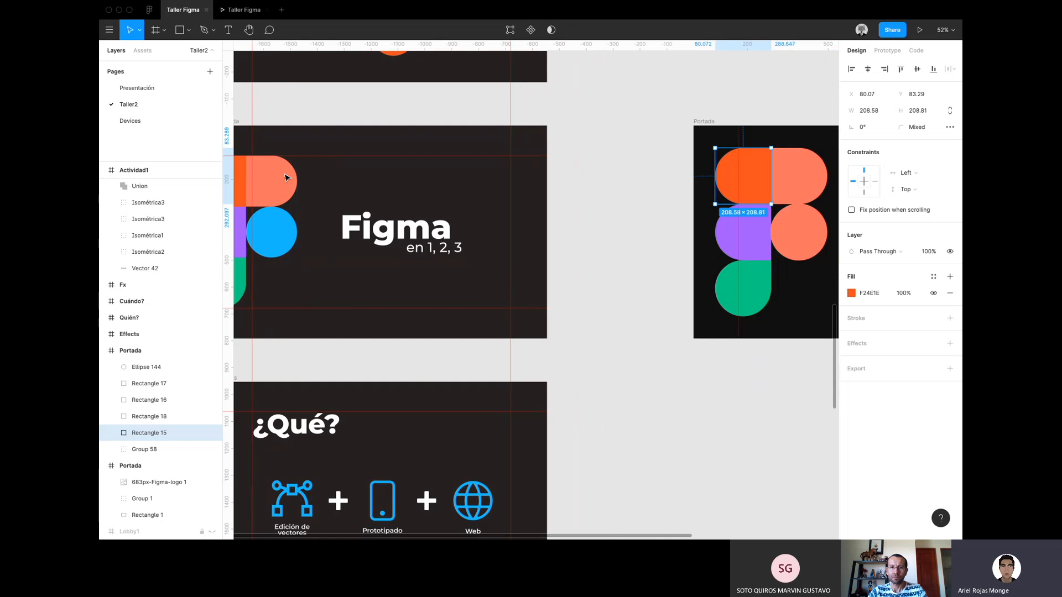
left_click(765, 246)
key("i")
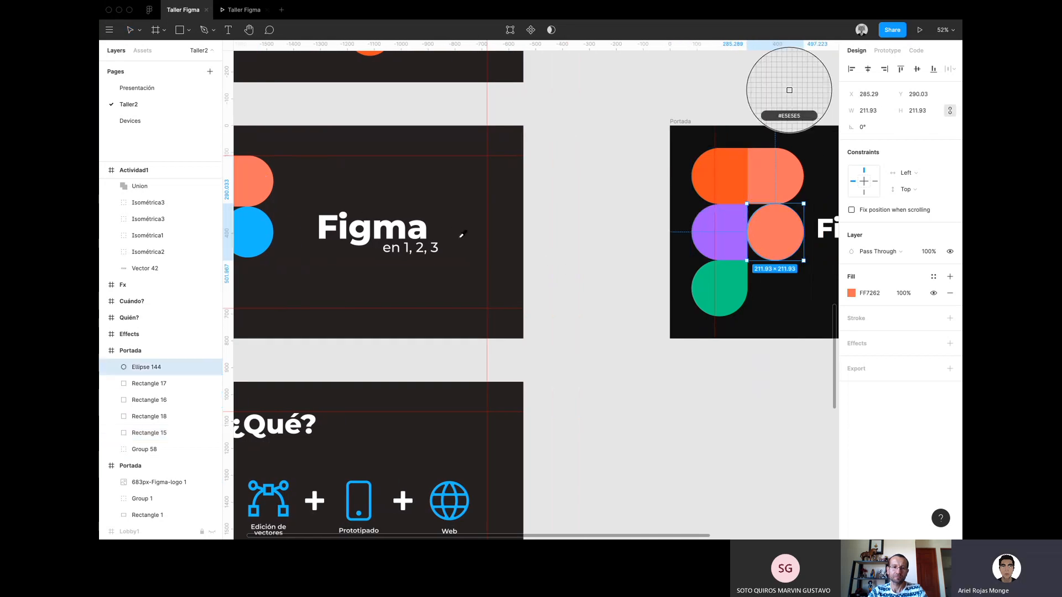
left_click(255, 230)
left_click(607, 393)
Shrink the blue circle around its centre to about 208 × 208 so its top meets the light orange block's lower edge.
scroll(608, 394, "right", 3)
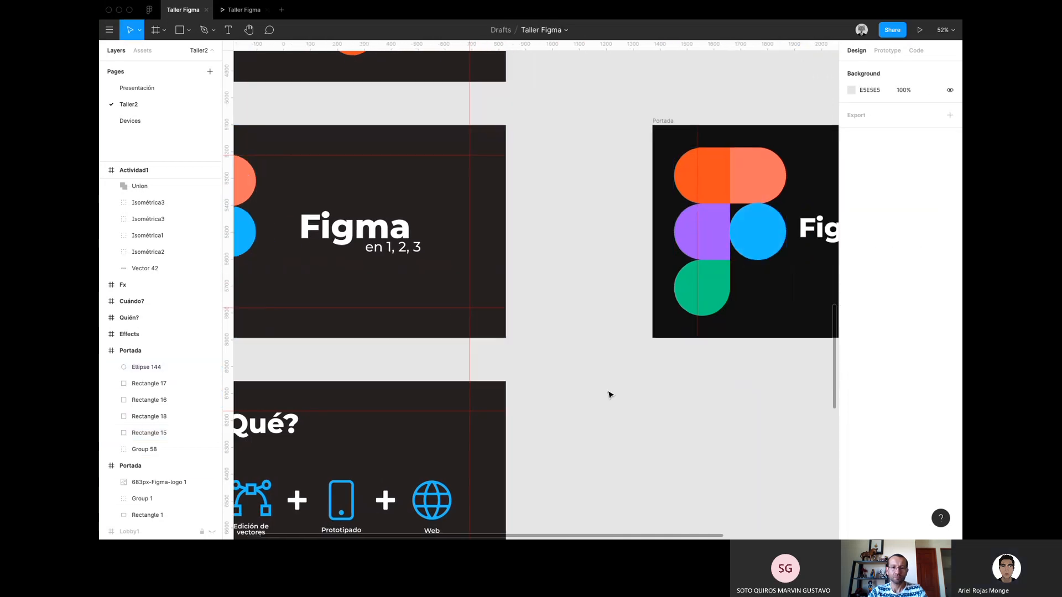
scroll(666, 263, "up", 5)
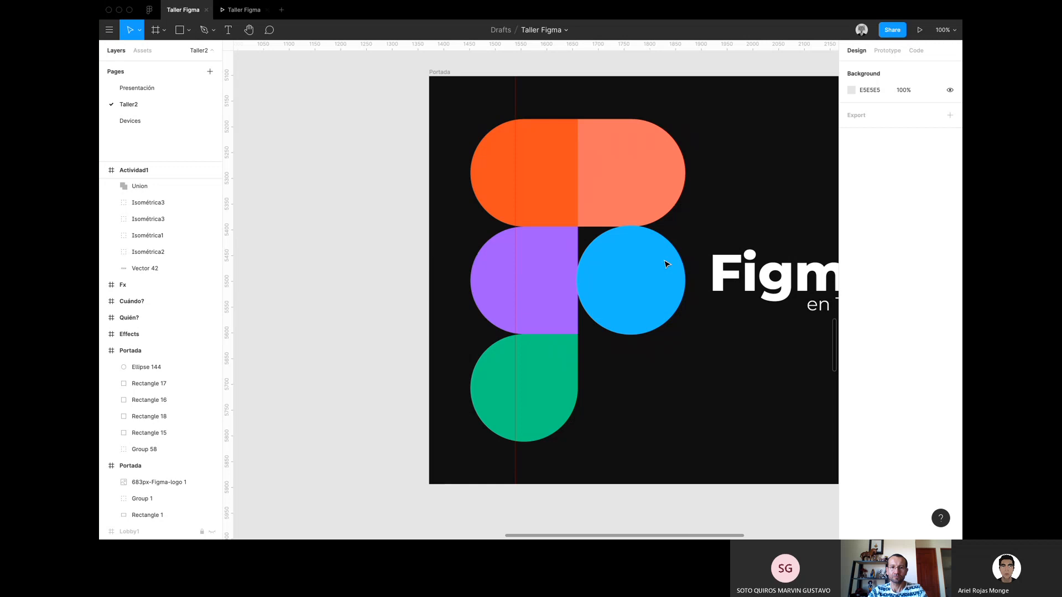
left_click(656, 295)
scroll(656, 295, "up", 2)
scroll(622, 208, "up", 2)
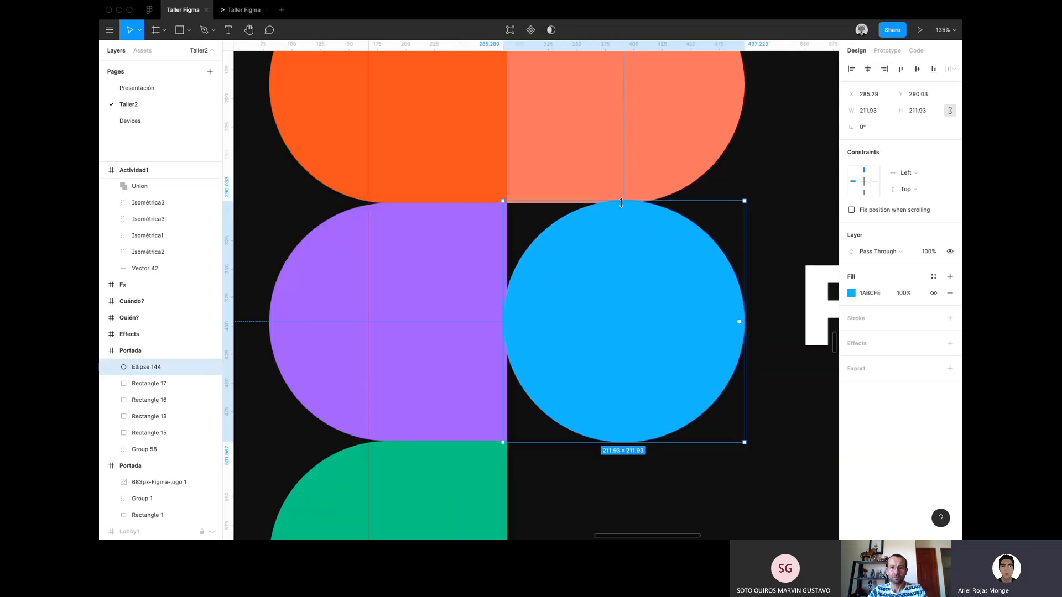
left_click_drag(621, 202, 623, 205)
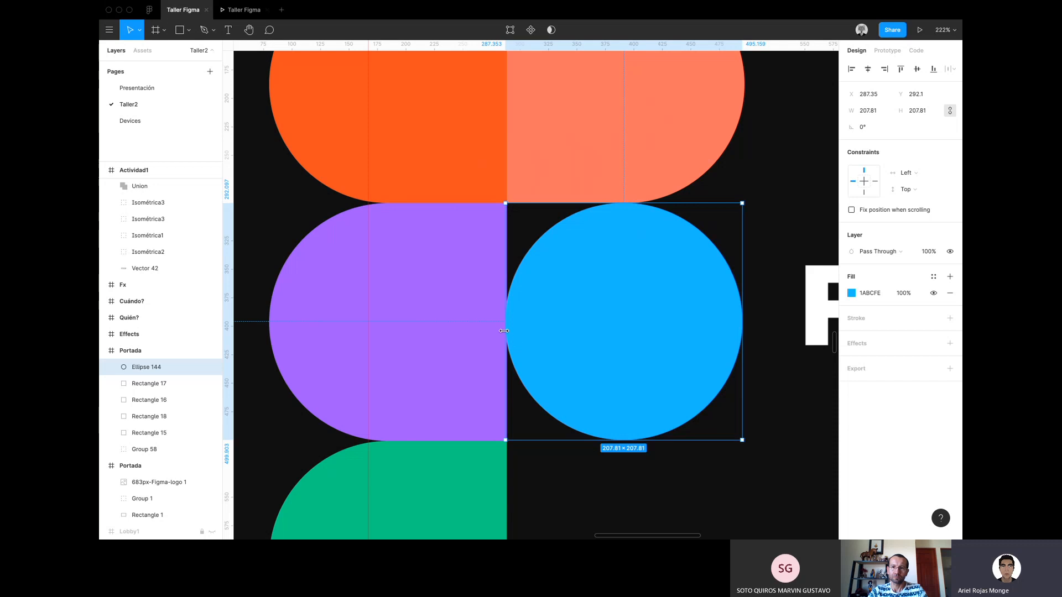
Trim the blue circle to about 206.5 × 206.5 against the purple block's edge, slightly extend its lower edge, and deselect it.
left_click_drag(504, 331, 508, 331)
scroll(529, 395, "down", 3)
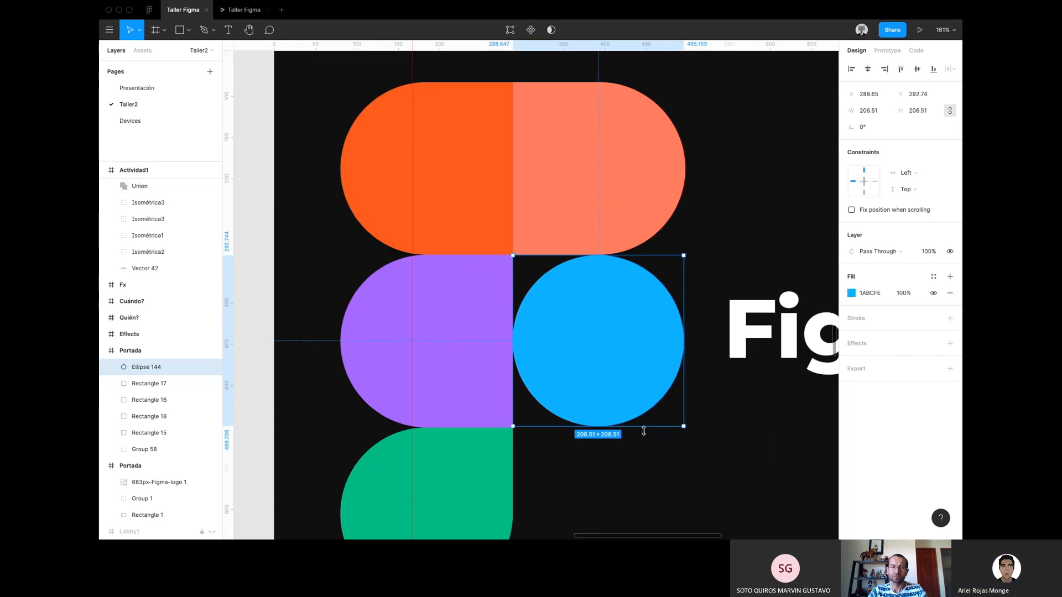
left_click_drag(683, 427, 683, 429)
scroll(683, 429, "down", 5)
left_click(386, 322)
Look over the Effects, Quién? and Cuándo? slides in the column below the original Portada slide.
scroll(385, 322, "down", 4)
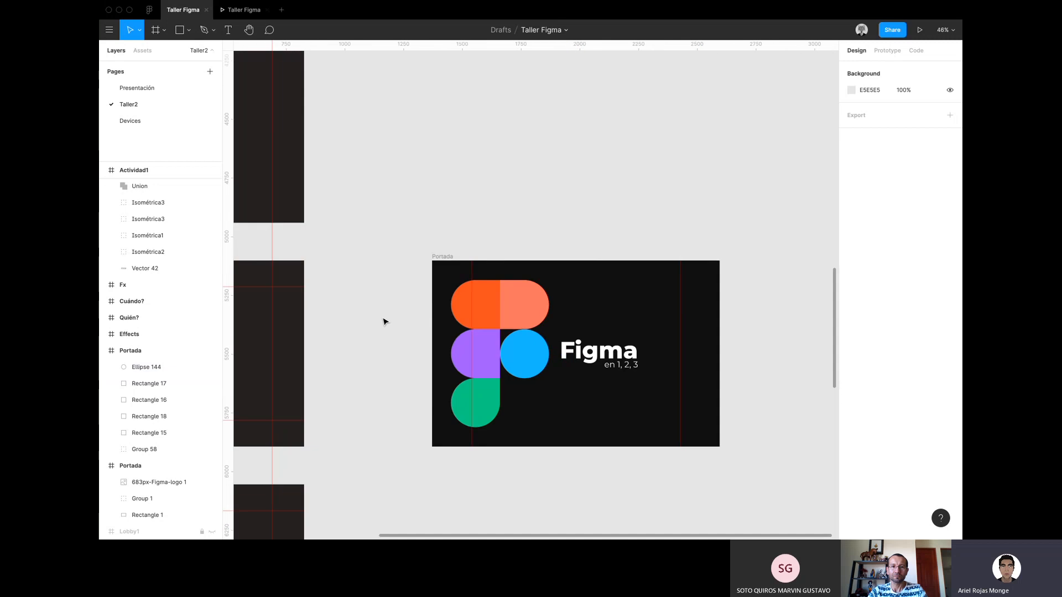
scroll(386, 322, "down", 5)
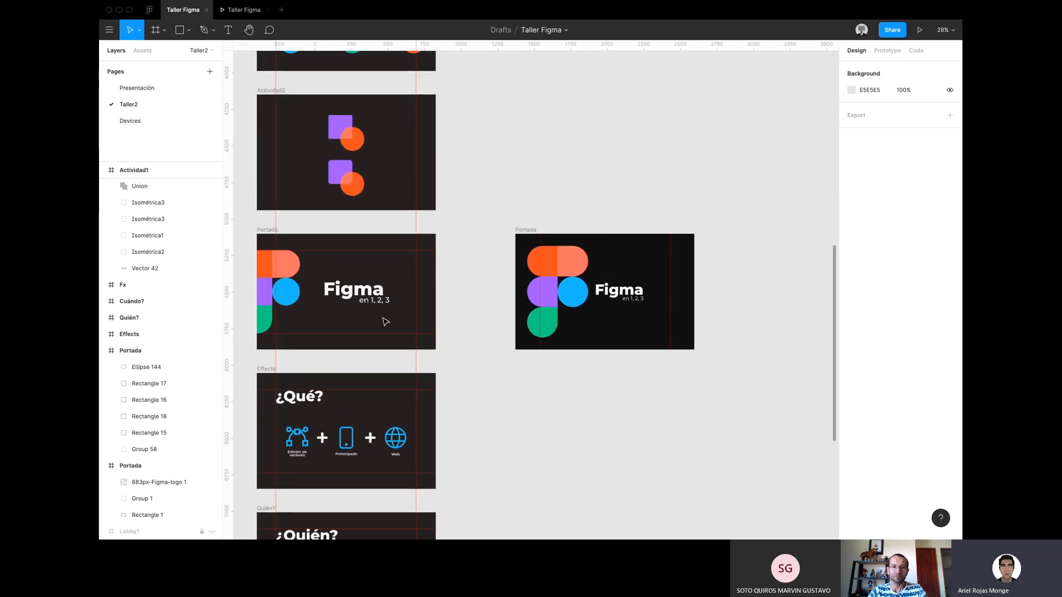
scroll(385, 322, "down", 3)
scroll(386, 322, "left", 3)
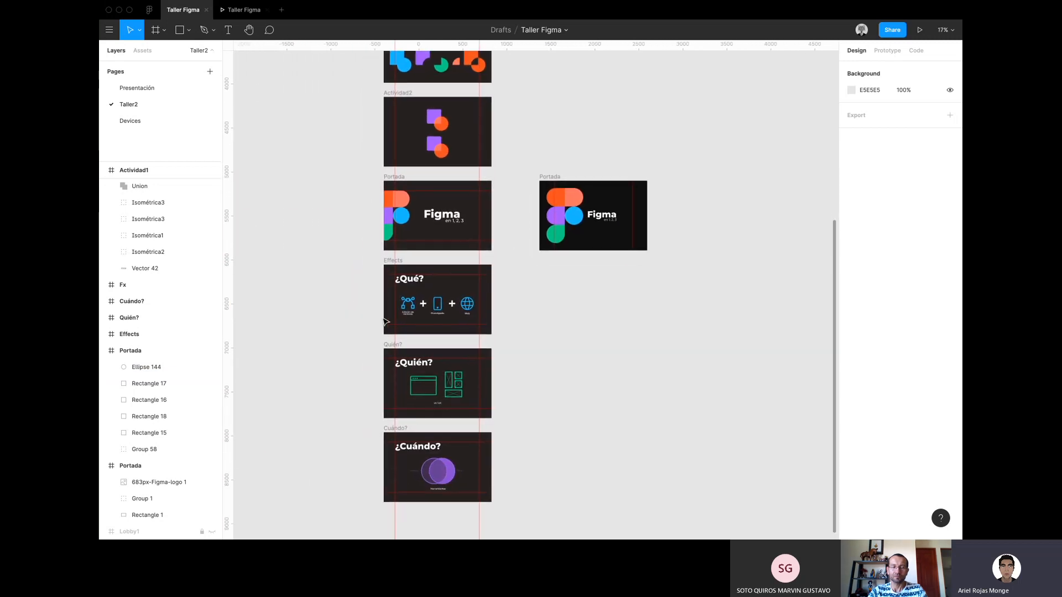
scroll(548, 265, "up", 4)
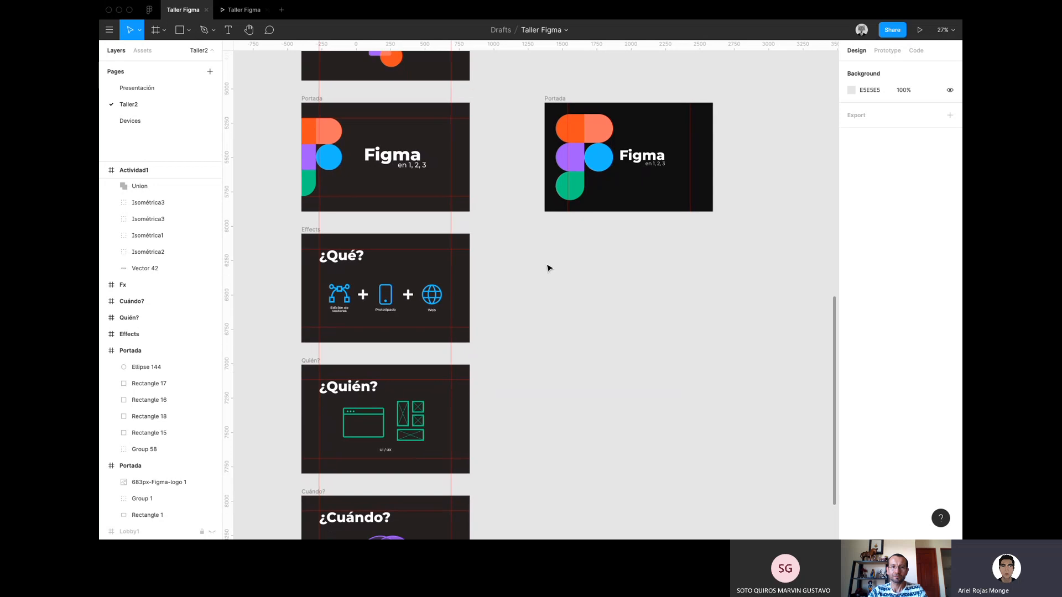
scroll(292, 172, "down", 2)
scroll(301, 201, "down", 3)
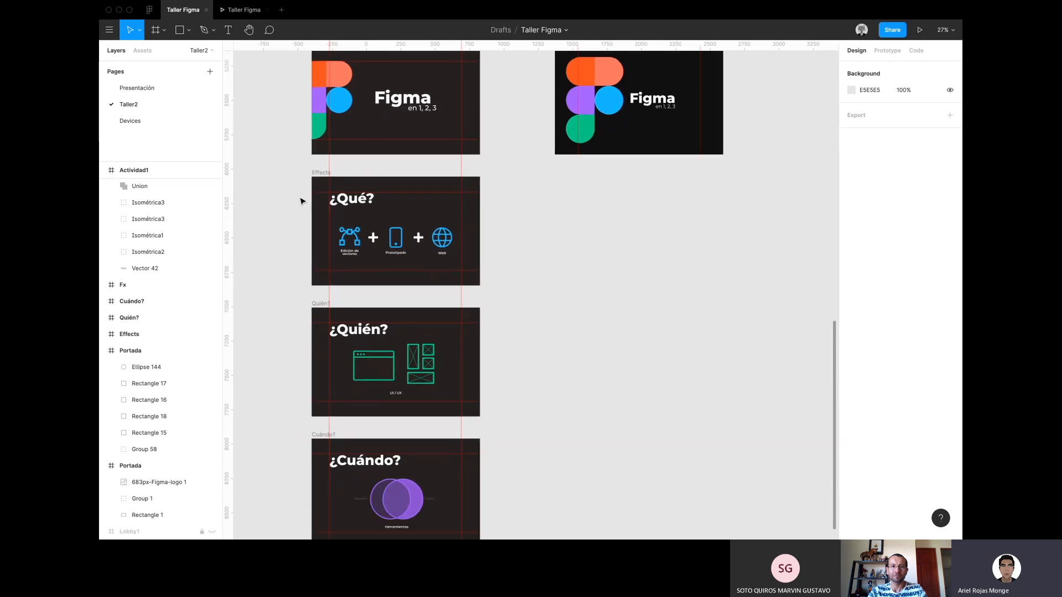
left_click_drag(299, 137, 557, 534)
left_click(593, 405)
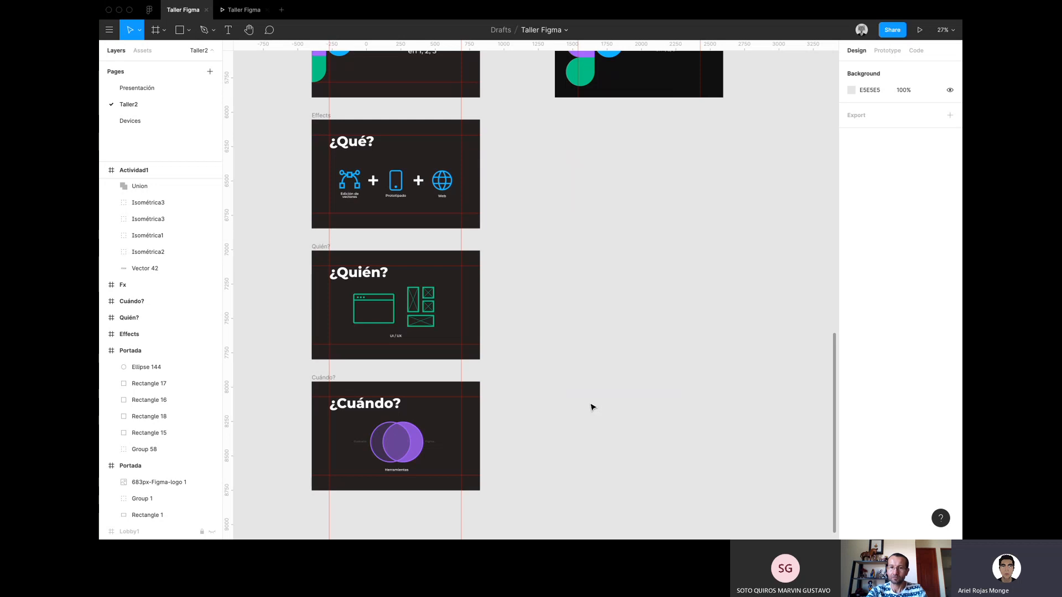
Review the rebuilt Portada slide beside the original, along with the neighbouring Actividad2 and Boolean slides.
scroll(593, 408, "up", 2)
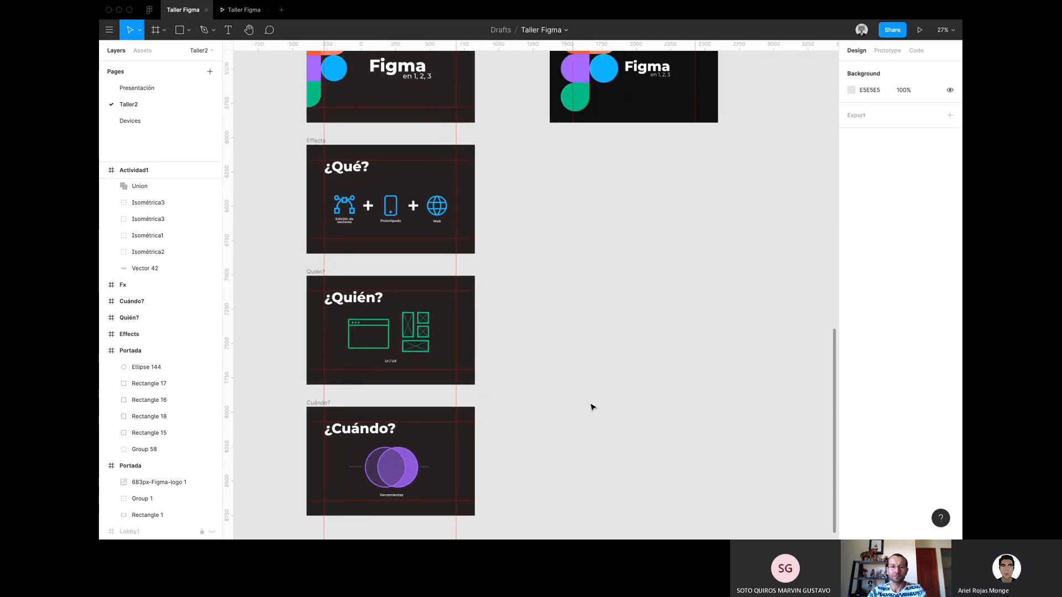
scroll(593, 408, "right", 2)
scroll(593, 408, "up", 5)
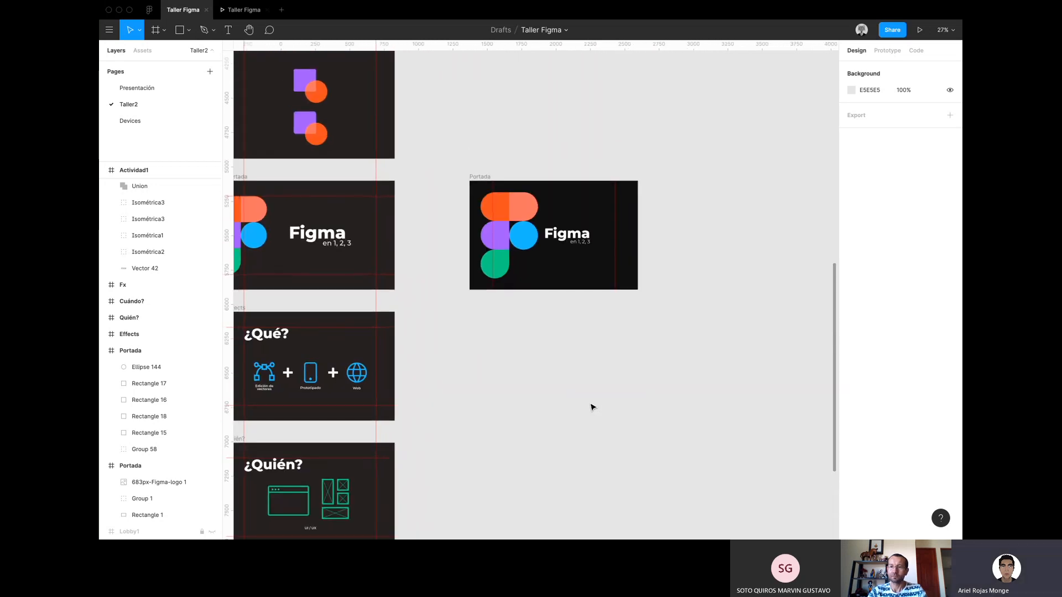
scroll(593, 407, "left", 2)
scroll(593, 408, "up", 1)
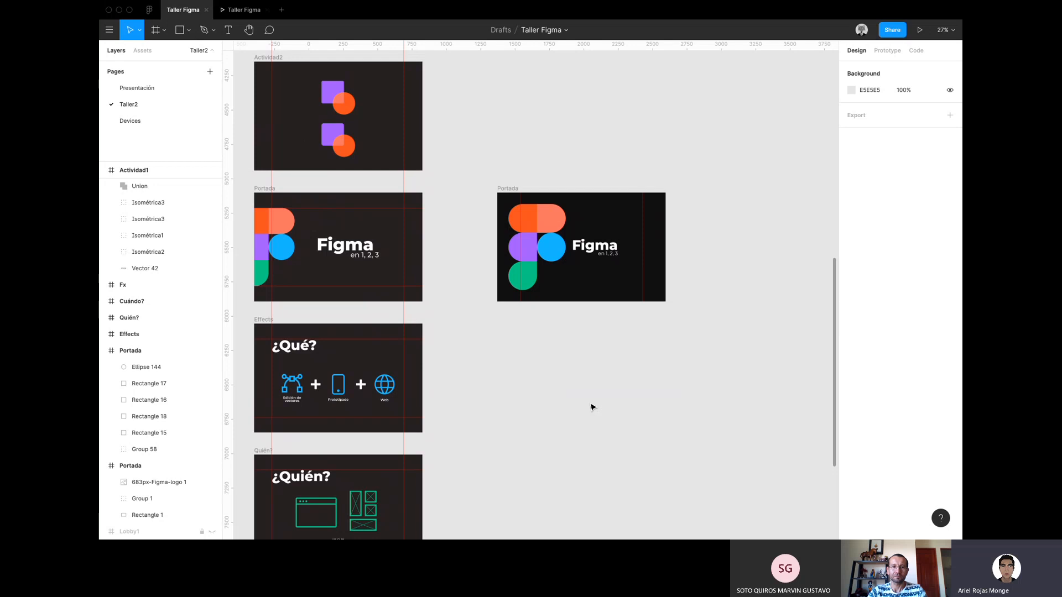
scroll(611, 283, "up", 3)
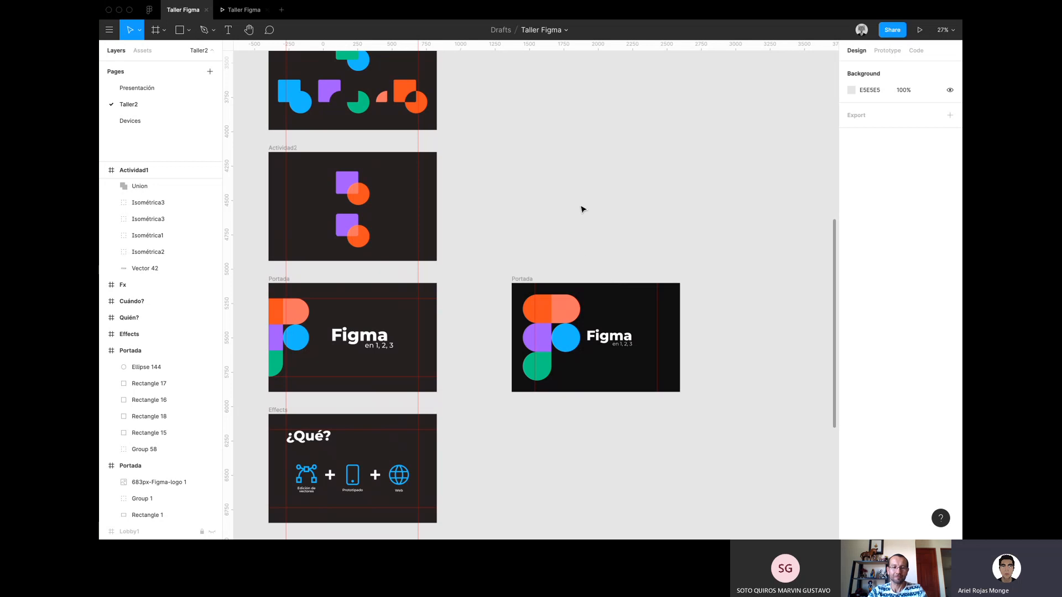
scroll(626, 229, "down", 3, "ctrl")
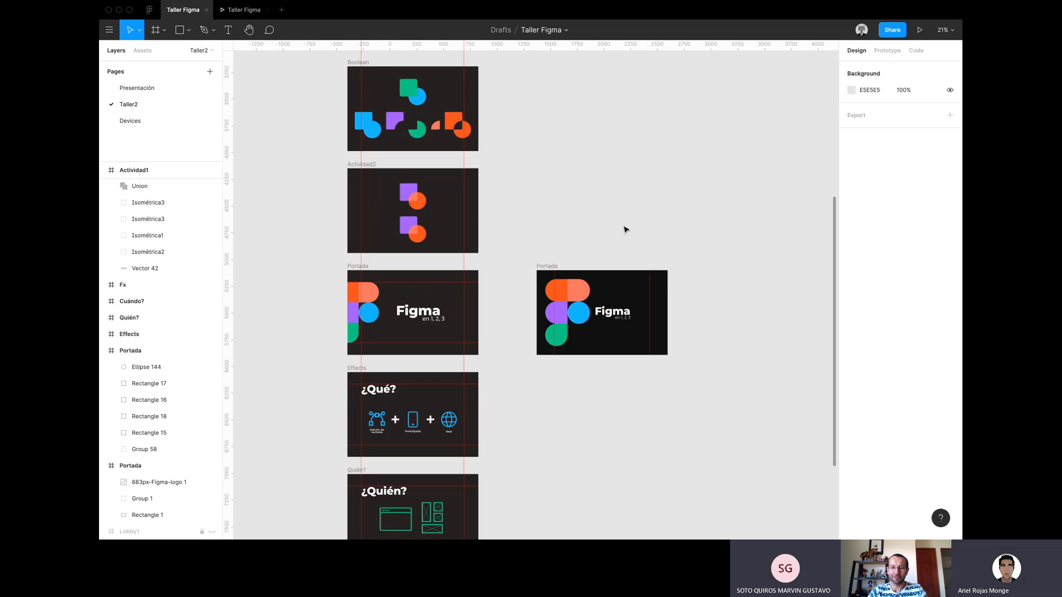